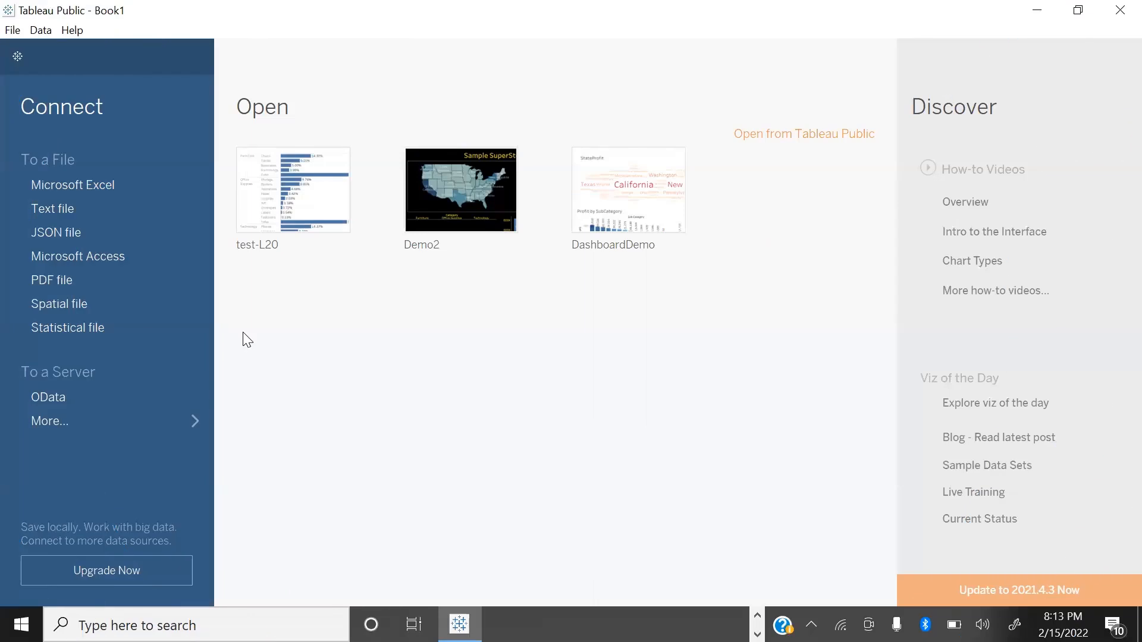
Step: Connect to the orders Excel workbook in the TableauData folder
left_click(88, 183)
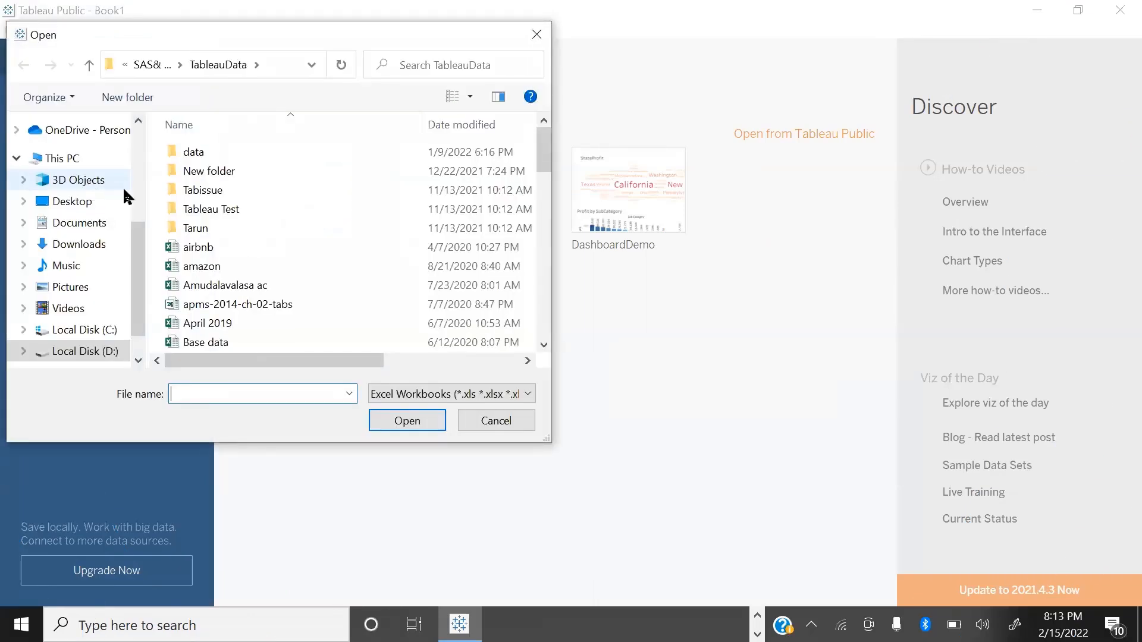
left_click(216, 265)
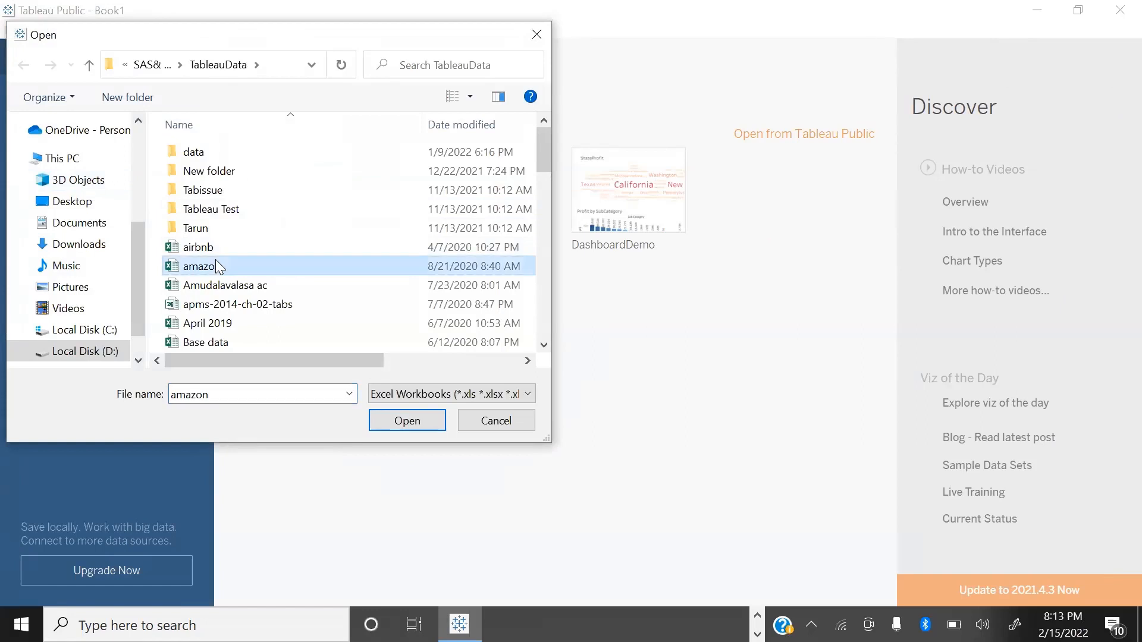
key("o")
key("Return")
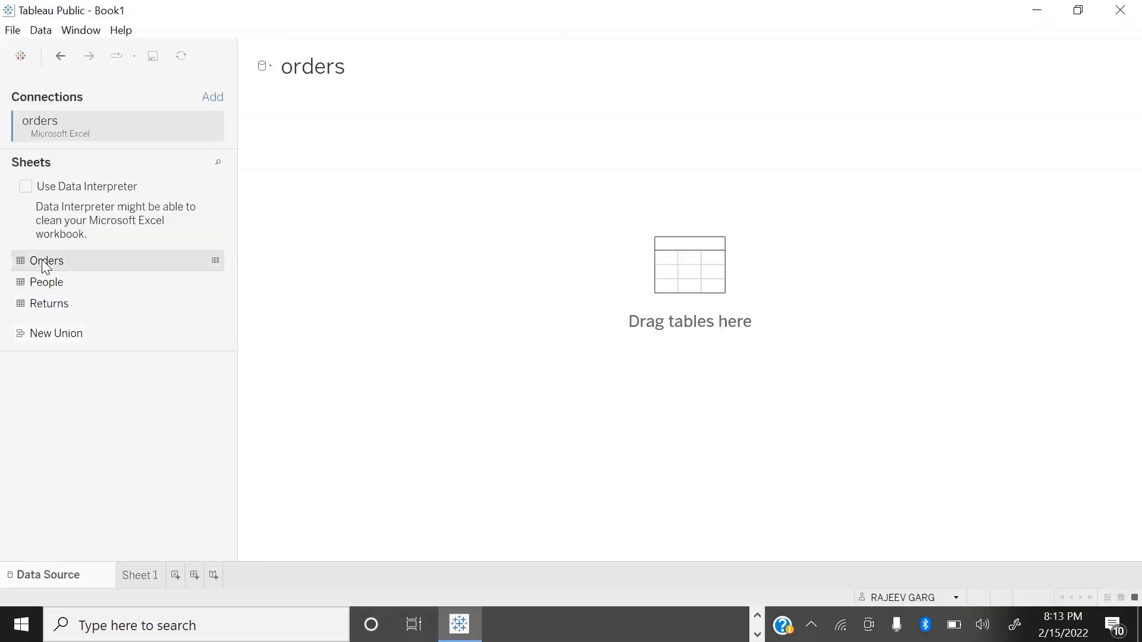
Step: Add the Orders sheet to the data source, collapse the table details and open Sheet 1
double_click(43, 262)
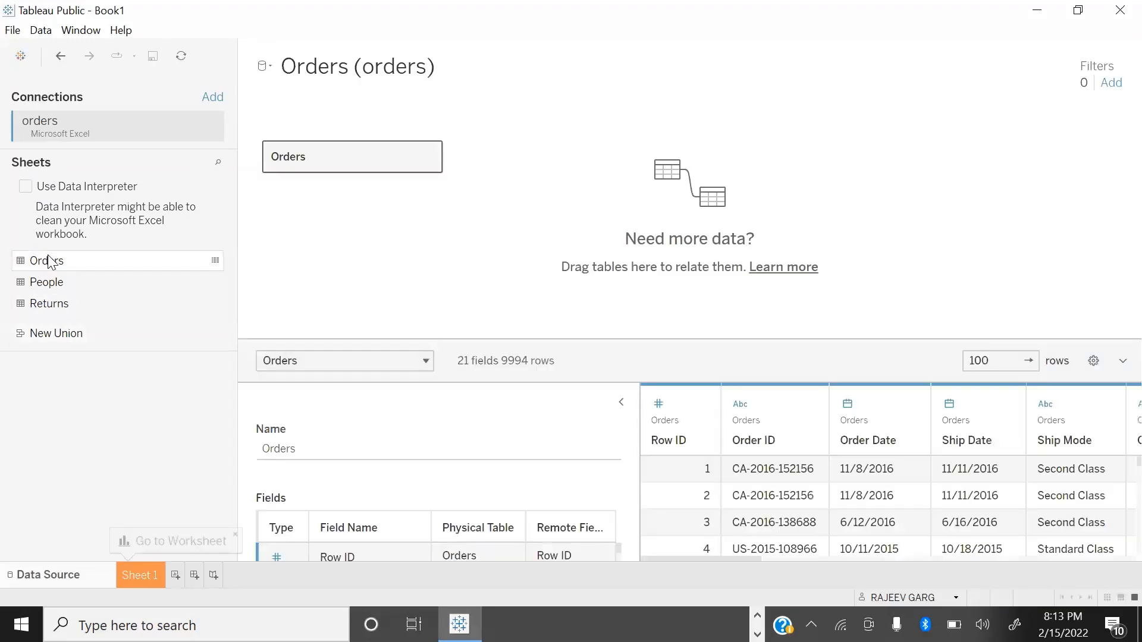
left_click(618, 401)
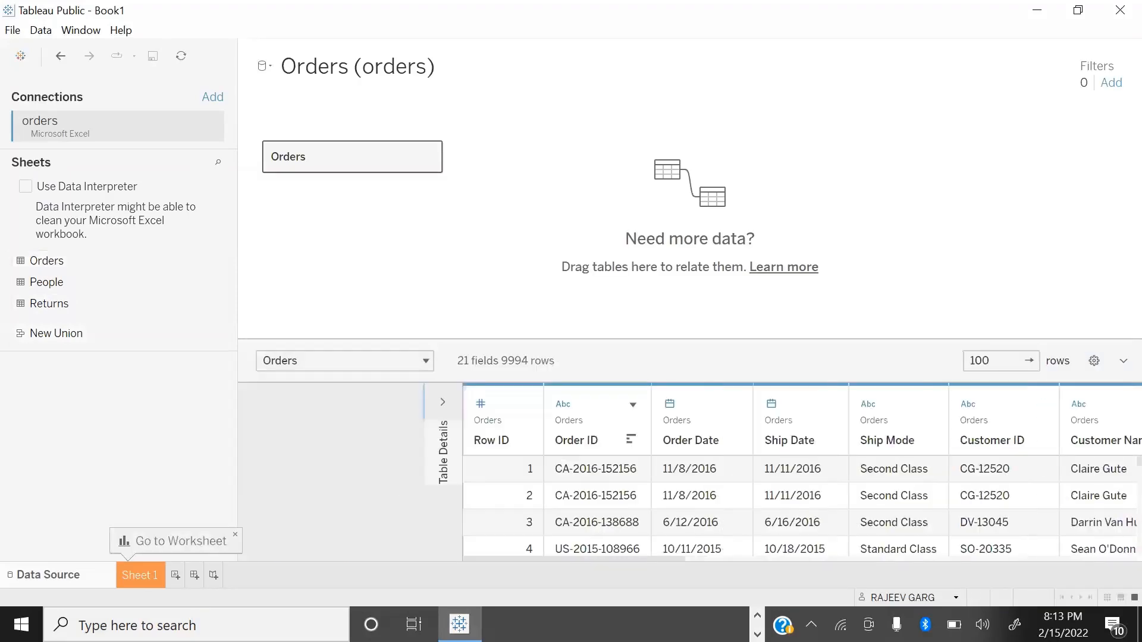
left_click(139, 574)
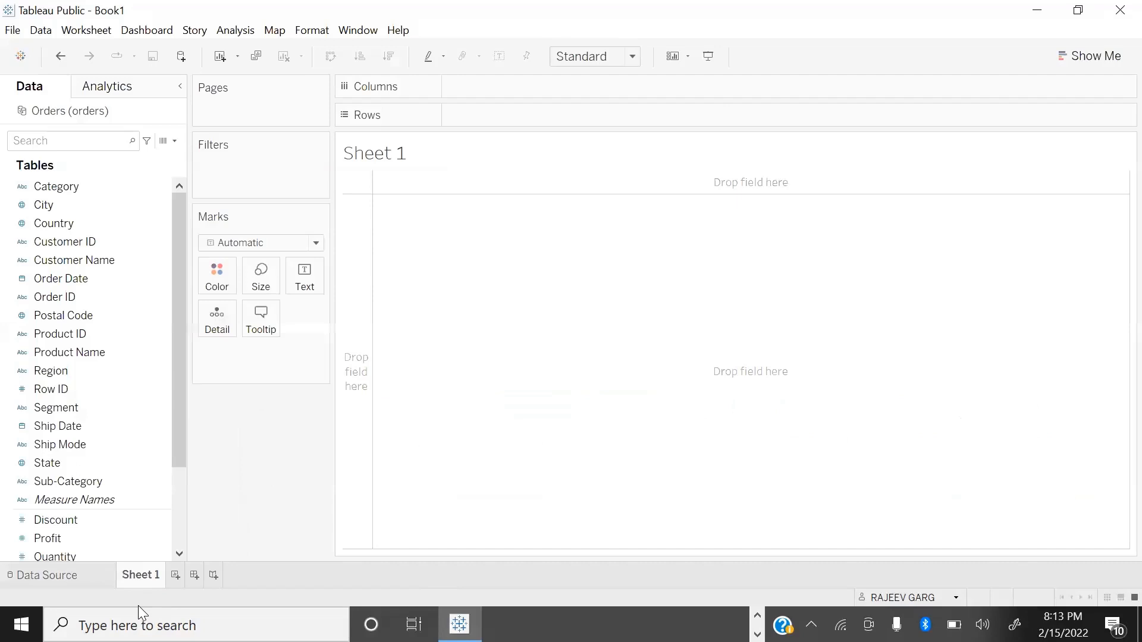
key("alt+Tab")
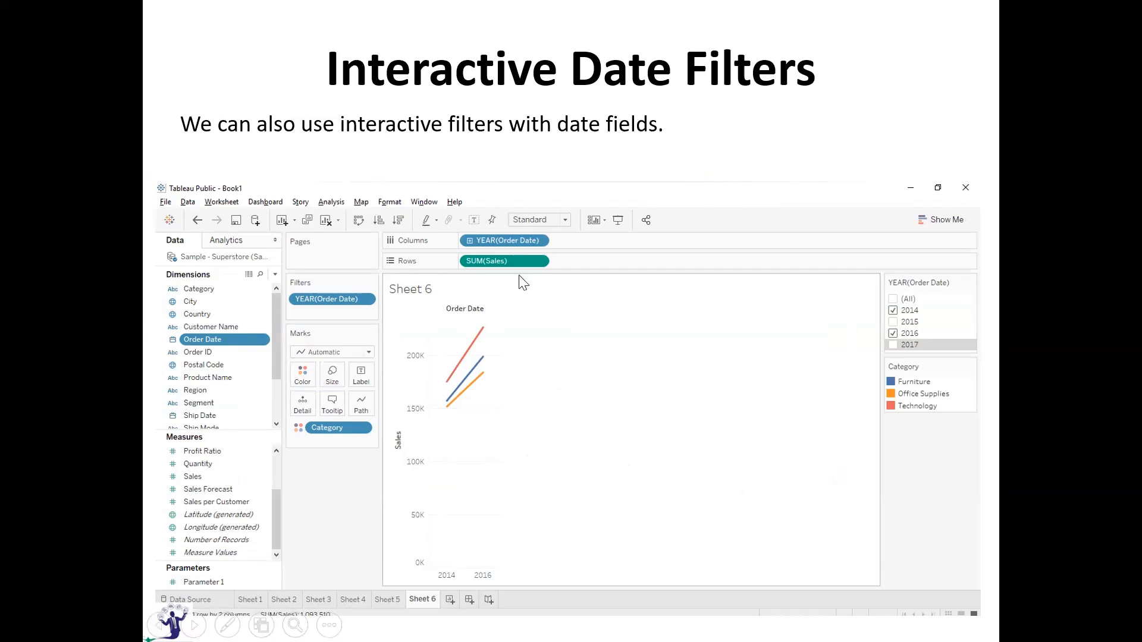
left_click(572, 500)
key("alt+Tab")
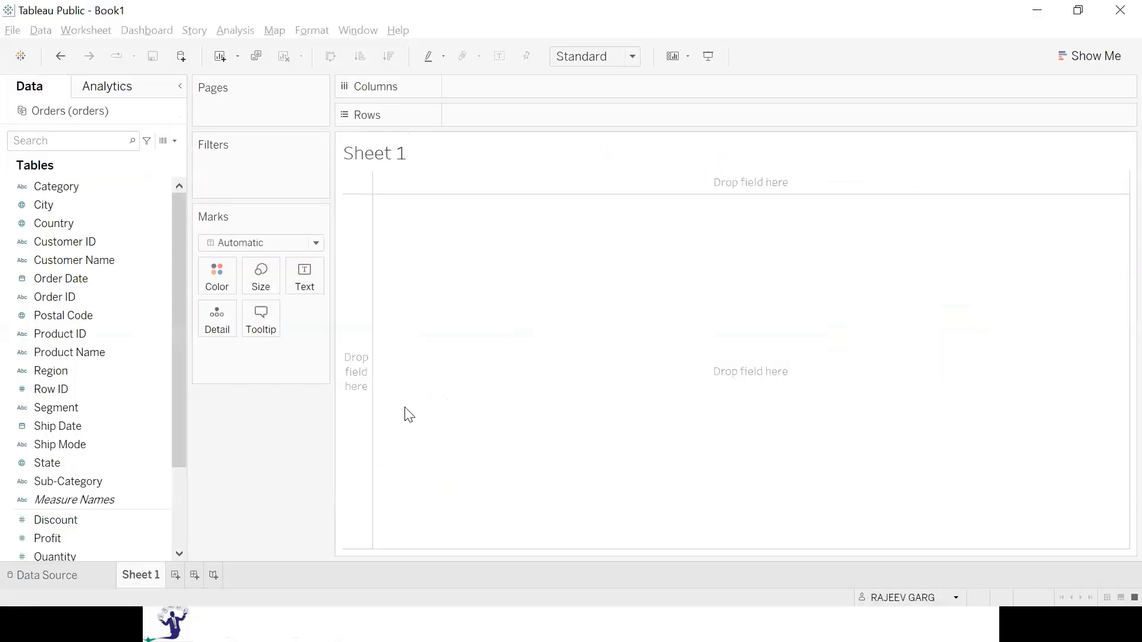
Step: Build a bar chart with Profit on rows and Sub-Category on columns
scroll(130, 521, "down", 2)
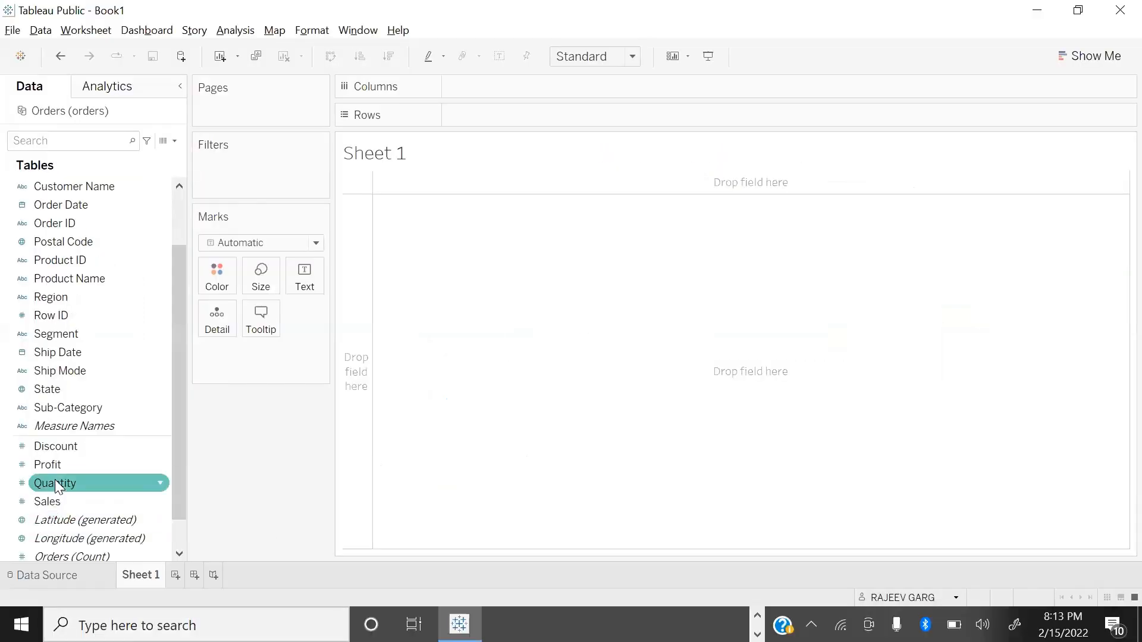
double_click(74, 464)
scroll(162, 452, "up", 2)
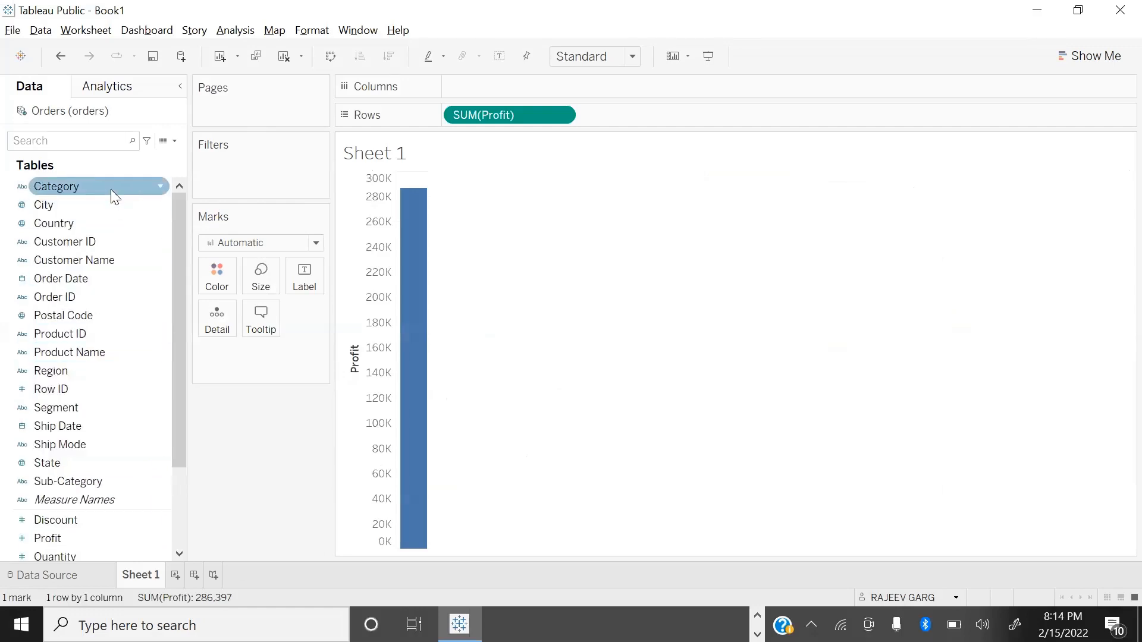
double_click(84, 480)
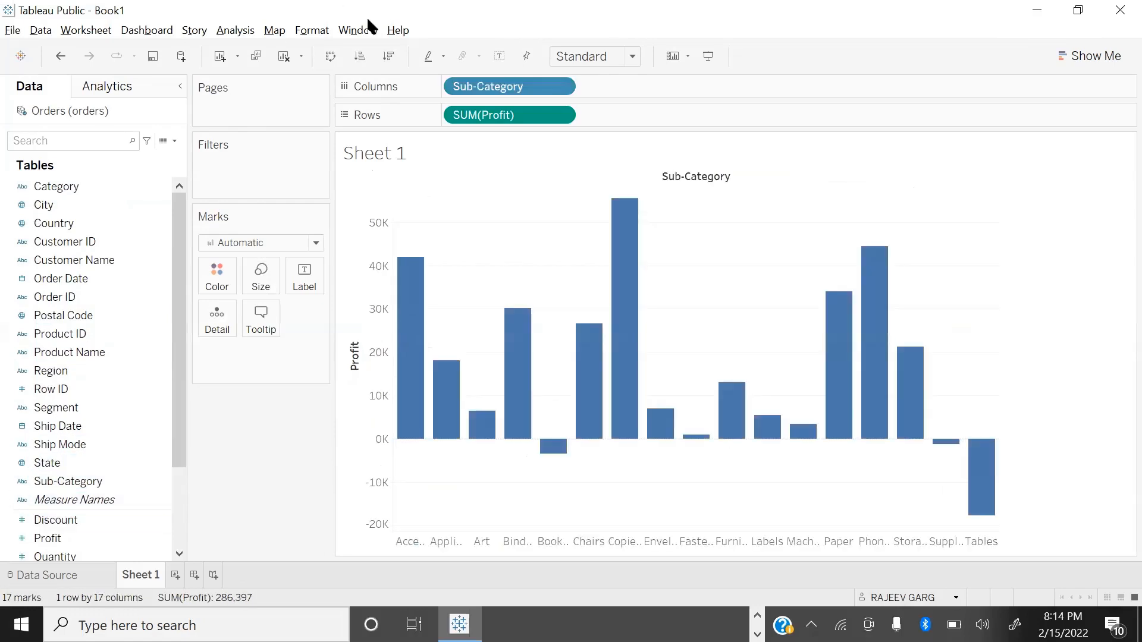
Step: Swap the chart into horizontal bars sorted by descending profit and fit it to Entire View
key("ctrl+w")
left_click(600, 56)
left_click(597, 133)
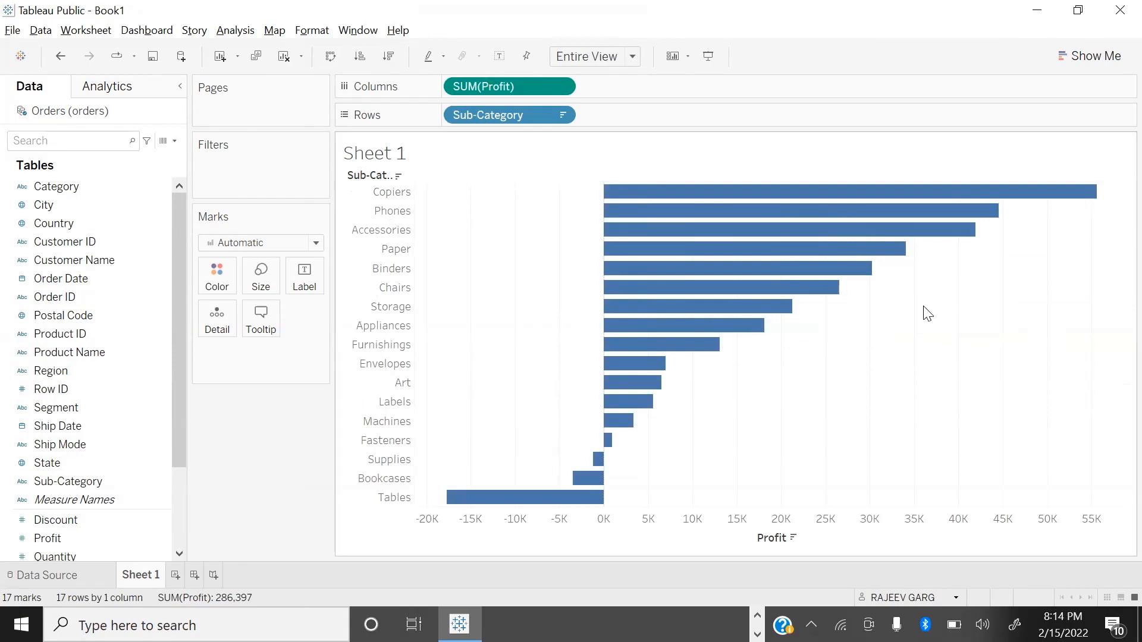
Step: Color the bars by Profit and show the mark labels
scroll(111, 505, "down", 2)
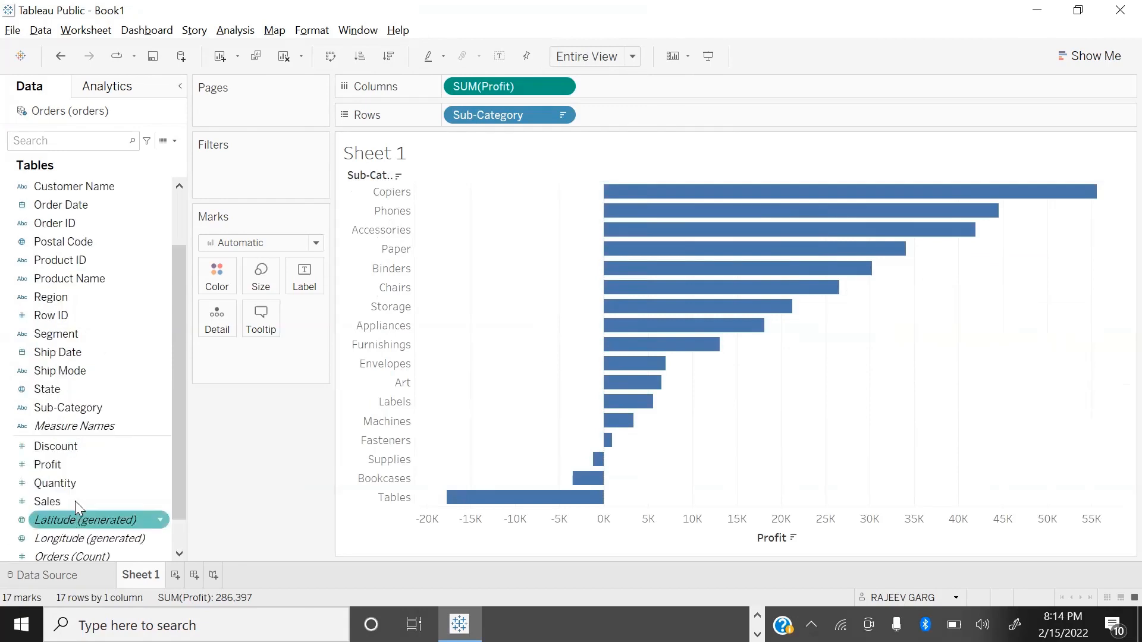
left_click_drag(42, 465, 208, 277)
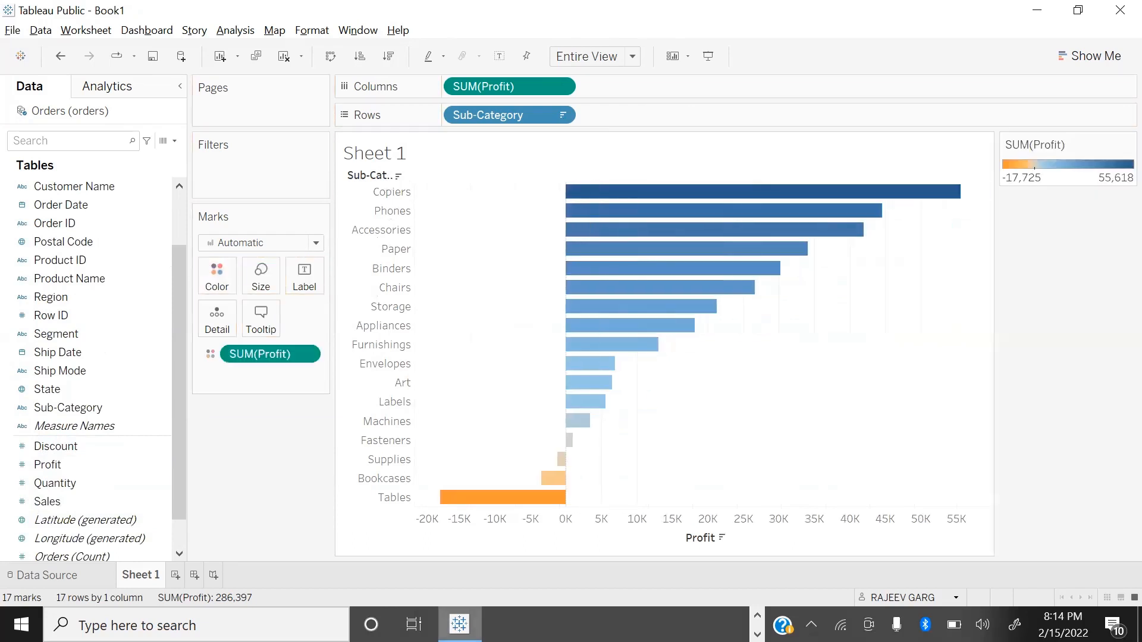
left_click(499, 57)
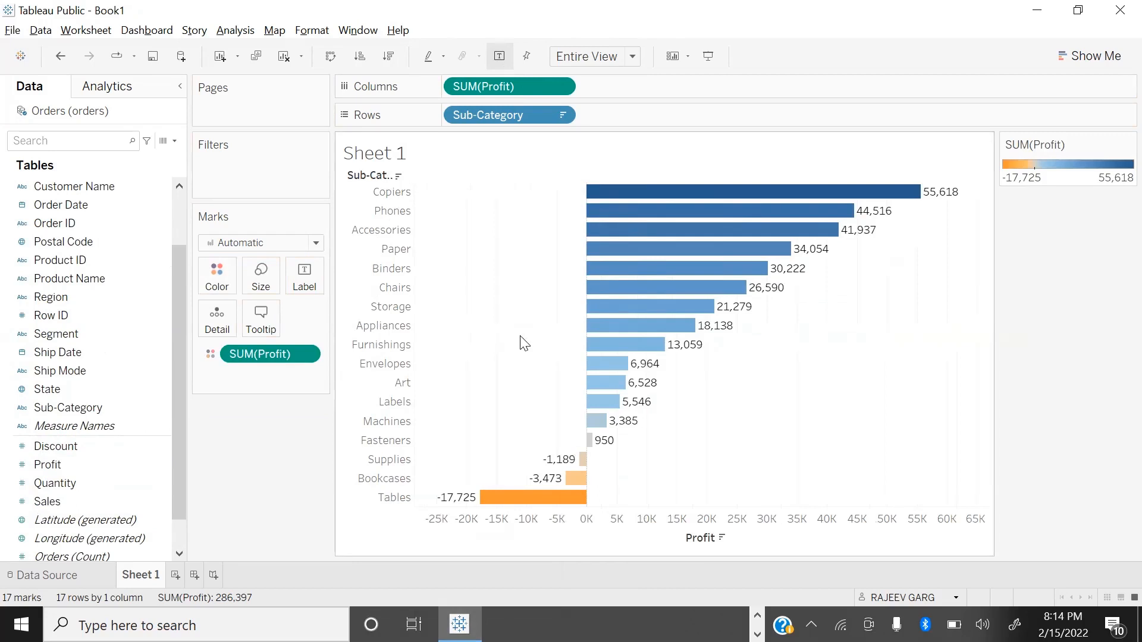
Step: Add a filter on all Profit values and apply a range of about 2,360 to 6,370
left_click_drag(58, 464, 237, 179)
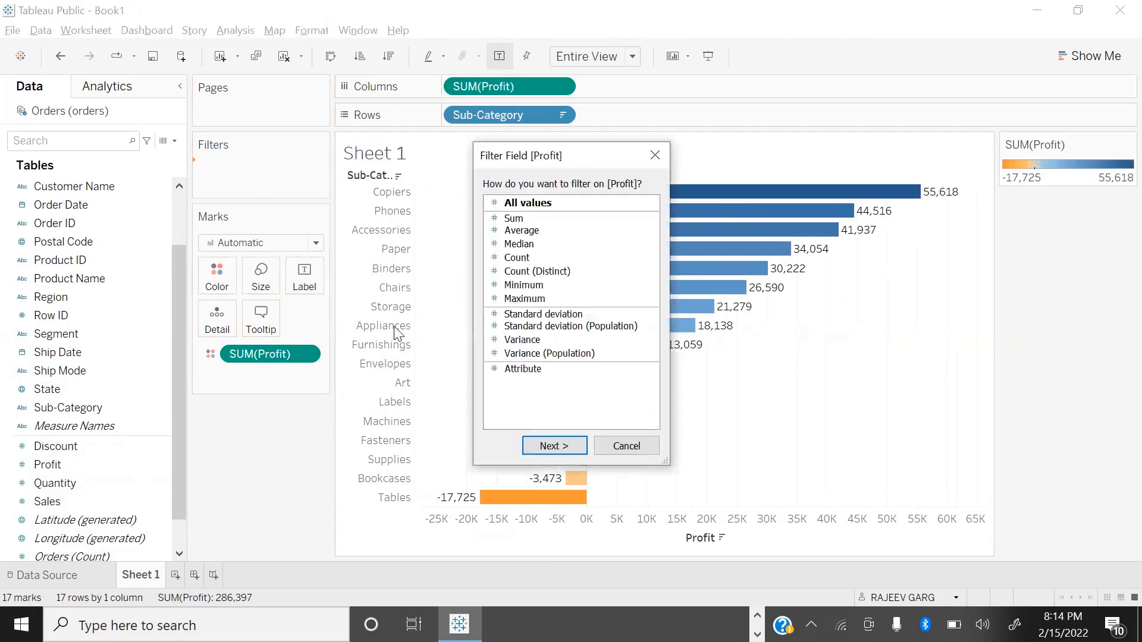
left_click(554, 446)
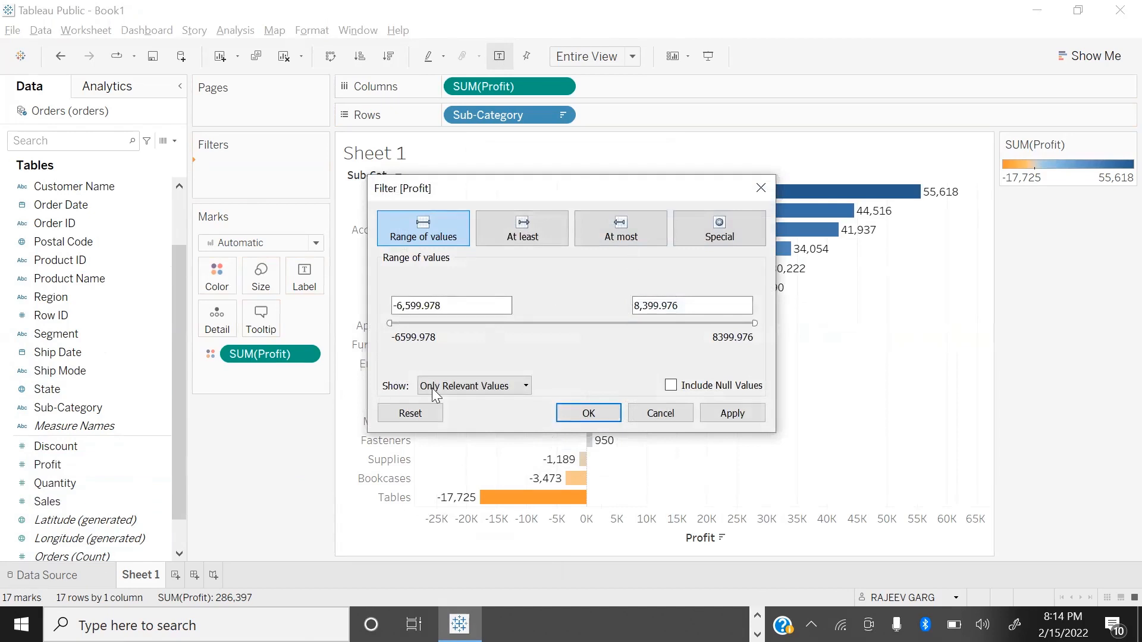
left_click_drag(387, 320, 607, 321)
left_click_drag(754, 321, 705, 322)
left_click(747, 417)
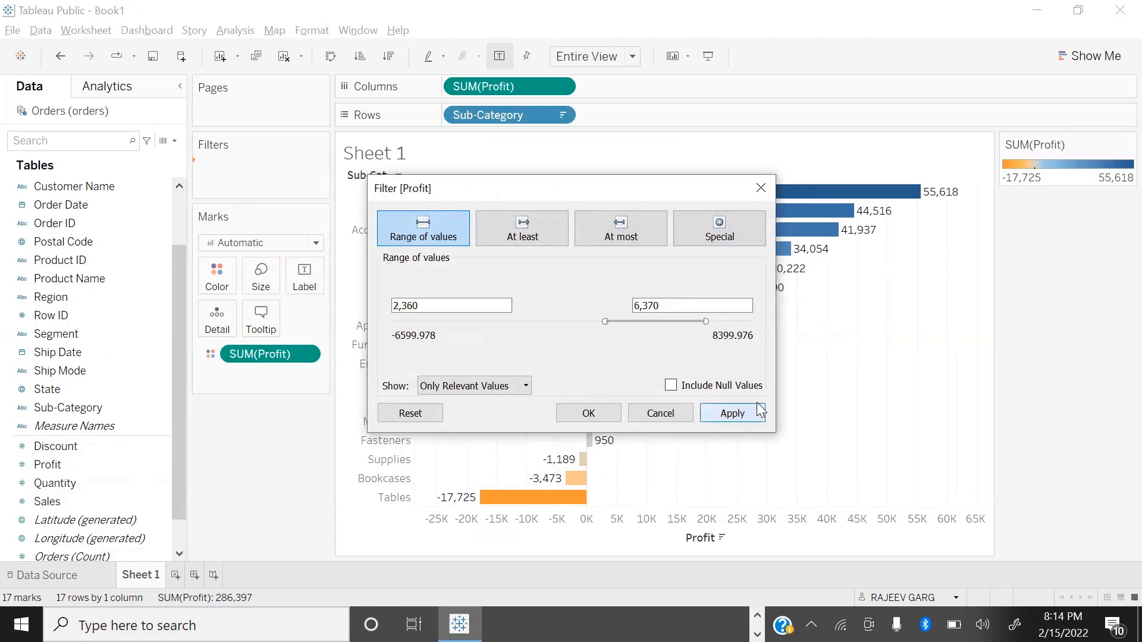
Step: Move the filter dialog off the chart, set the Profit range's minimum to 0 and apply it
left_click_drag(655, 197, 321, 180)
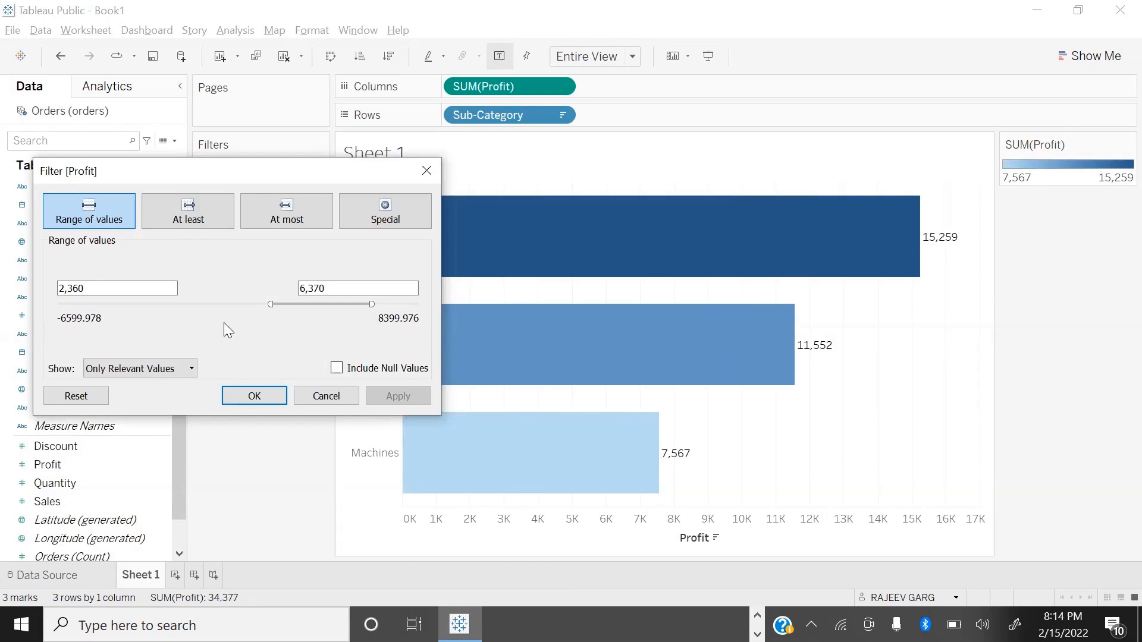
left_click_drag(272, 306, 120, 314)
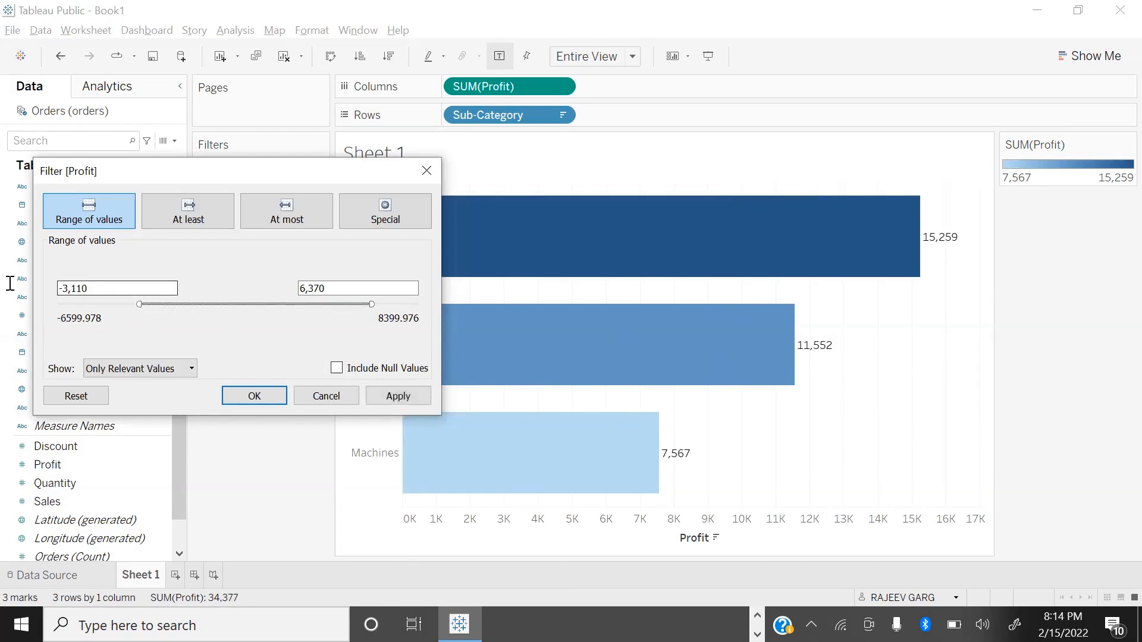
type("0")
left_click(408, 390)
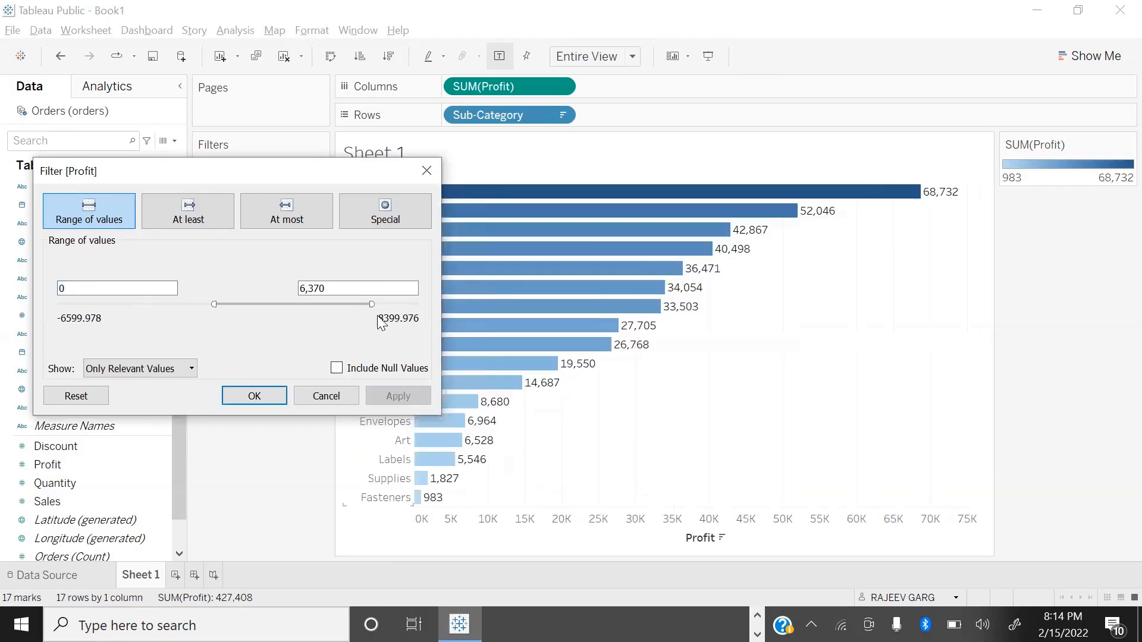
Step: Extend the Profit filter to the maximum value and apply it as At least 0
left_click_drag(372, 304, 478, 319)
left_click(203, 213)
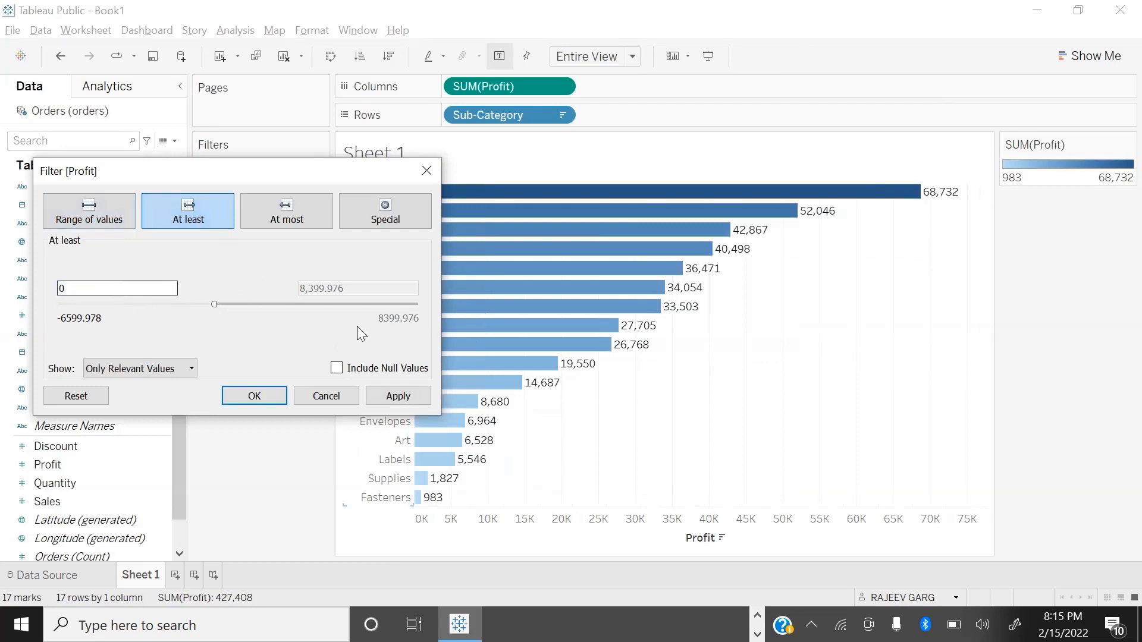
left_click(398, 397)
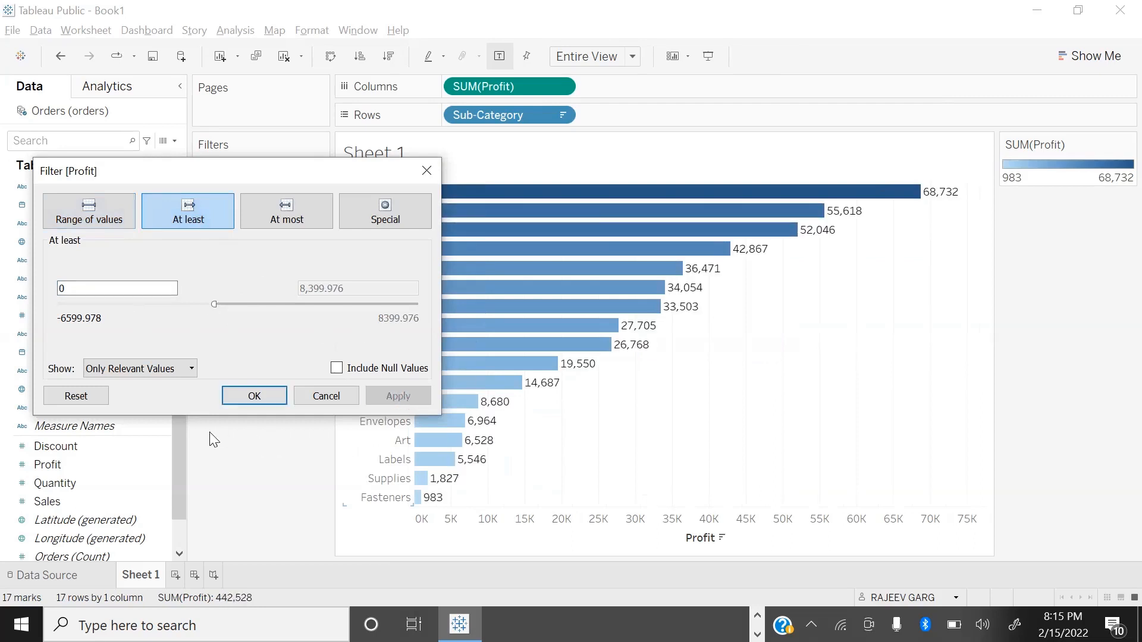
Step: Change the Profit filter to At most 0 and apply it
left_click(281, 211)
left_click(326, 287)
left_click(415, 395)
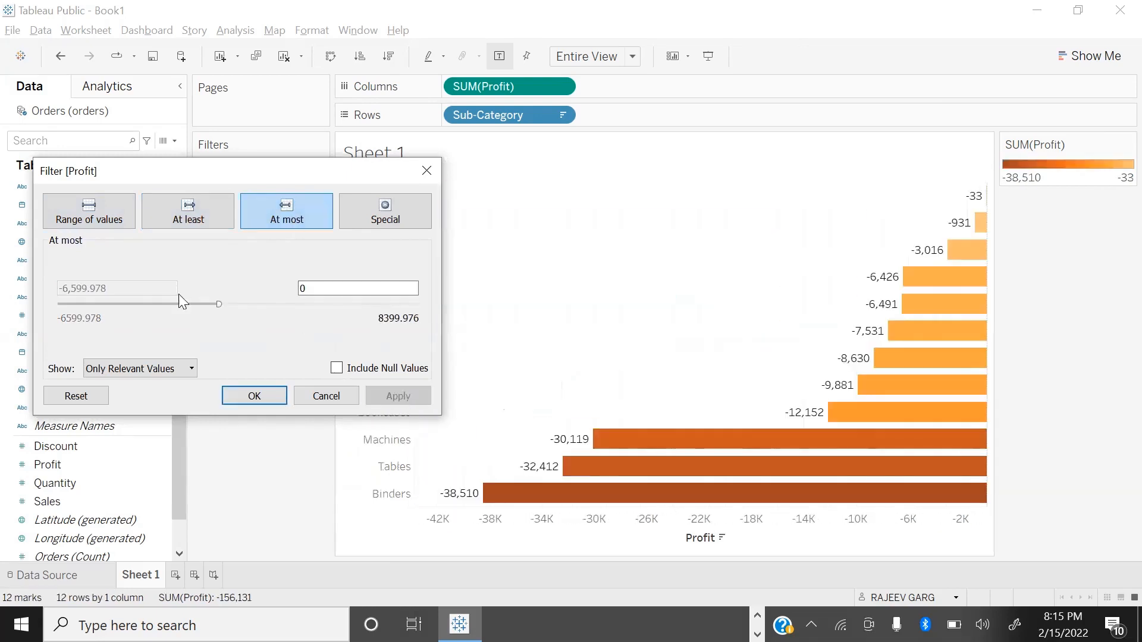
Step: Try At most limits of about 3,301 and -981 on the Profit filter, applying each one
left_click_drag(218, 304, 298, 304)
left_click(408, 398)
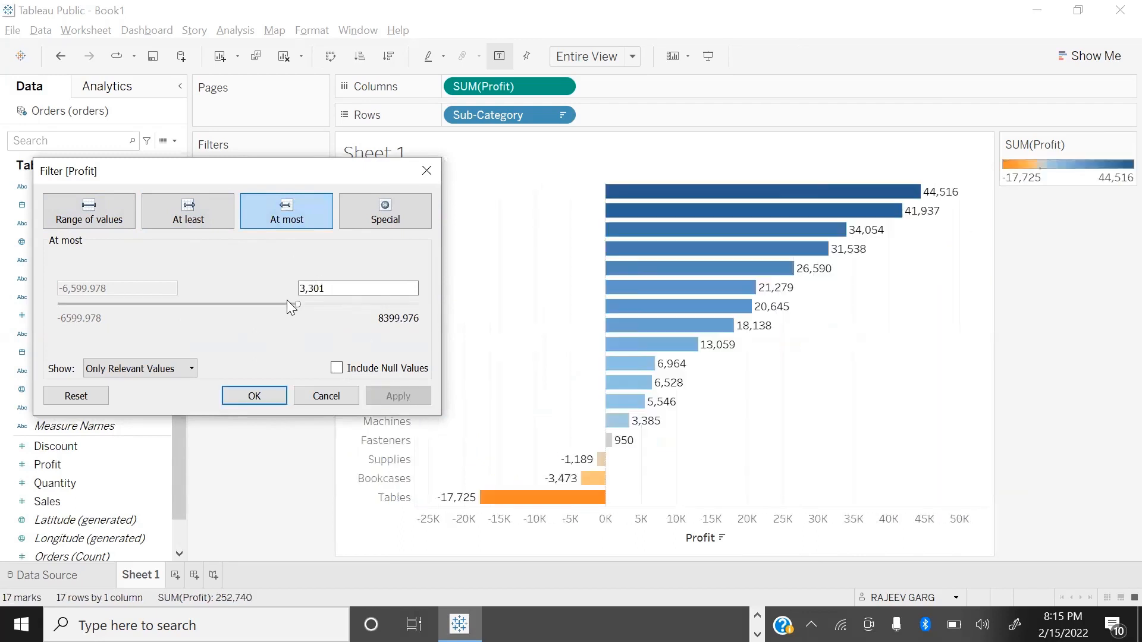
left_click_drag(293, 303, 195, 304)
left_click(407, 397)
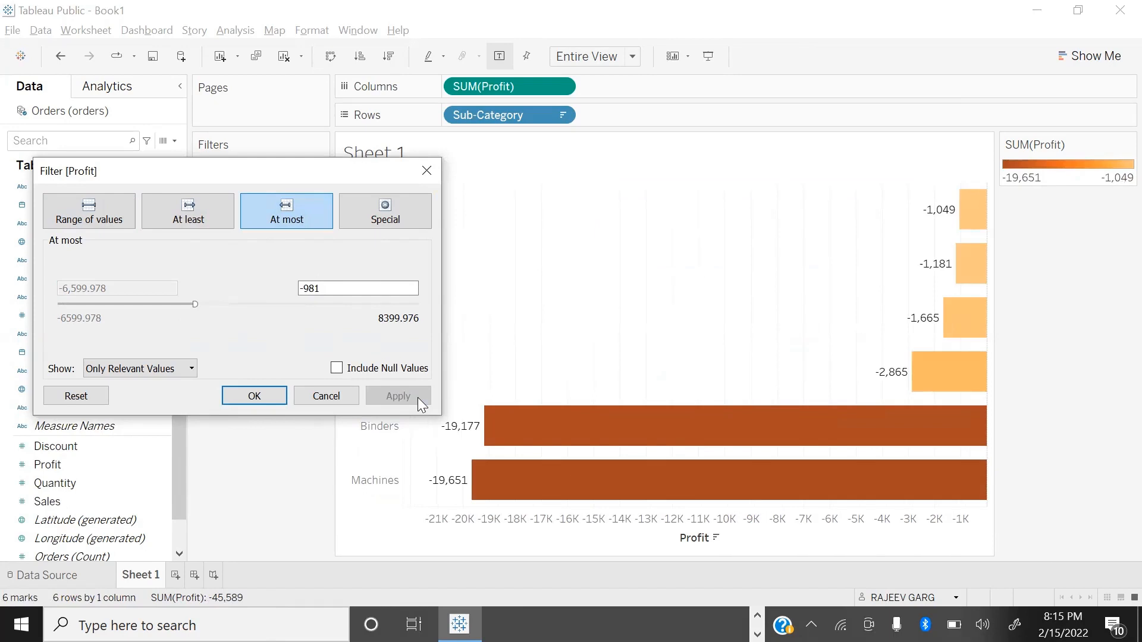
Step: Try the Special filter on Profit with Null values and Non-null values, applying each option
left_click(384, 220)
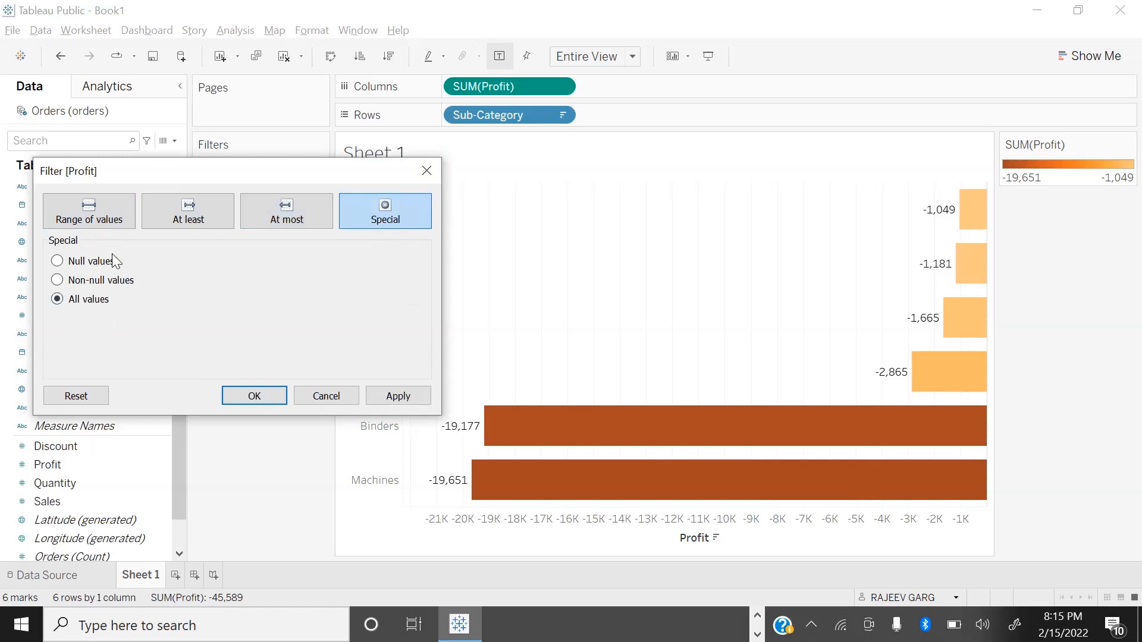
left_click(57, 262)
left_click(398, 396)
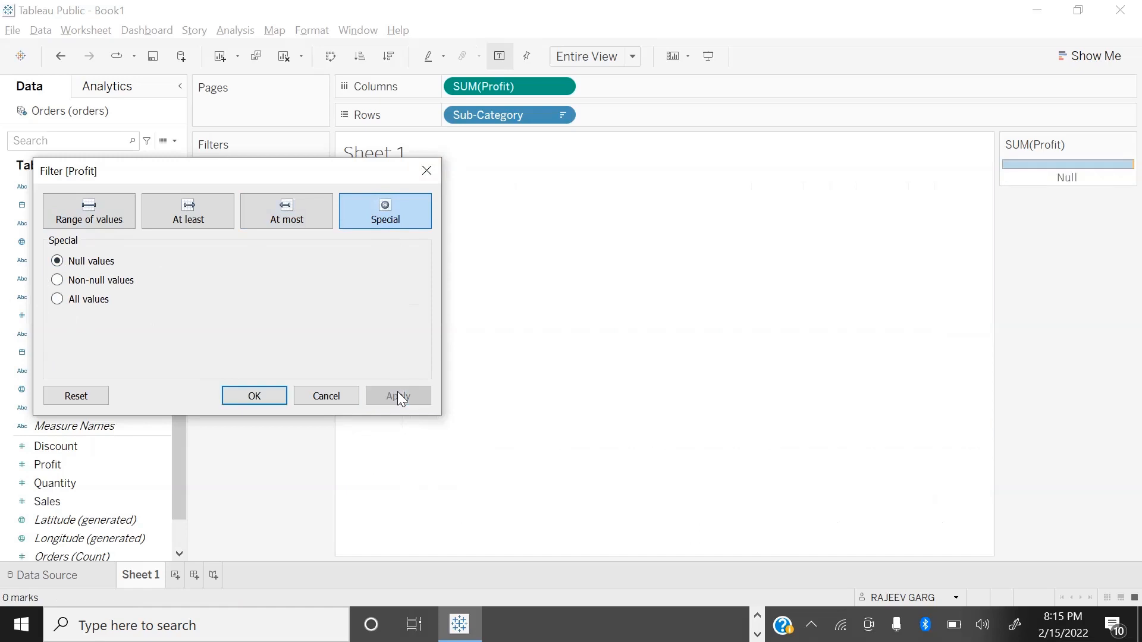
left_click(58, 280)
left_click(401, 395)
Step: Apply the Special option All values to the Profit filter and close its dialog
left_click(57, 299)
left_click(397, 396)
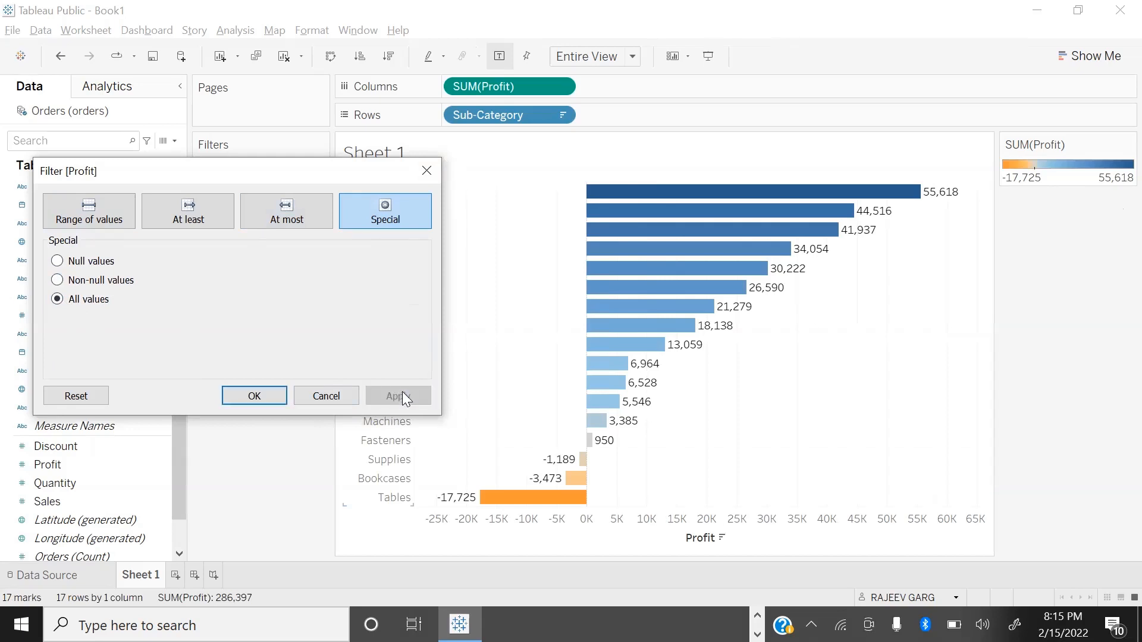
left_click(430, 169)
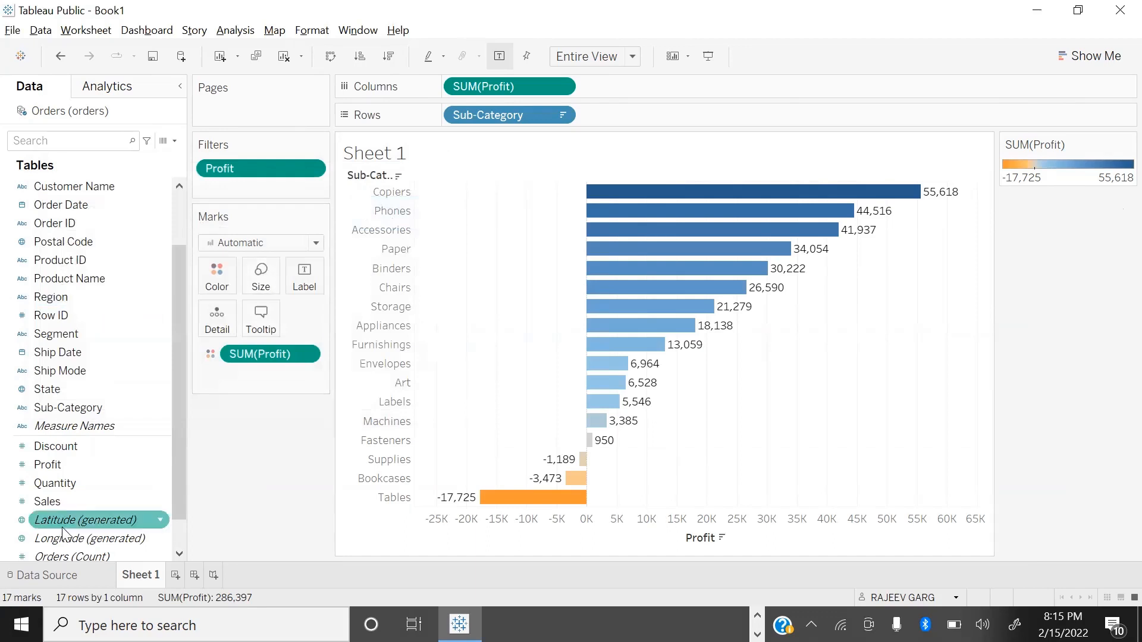
Step: Show an interactive filter for Profit, try an upper limit of about 43,034 and restore the full range
right_click(163, 468)
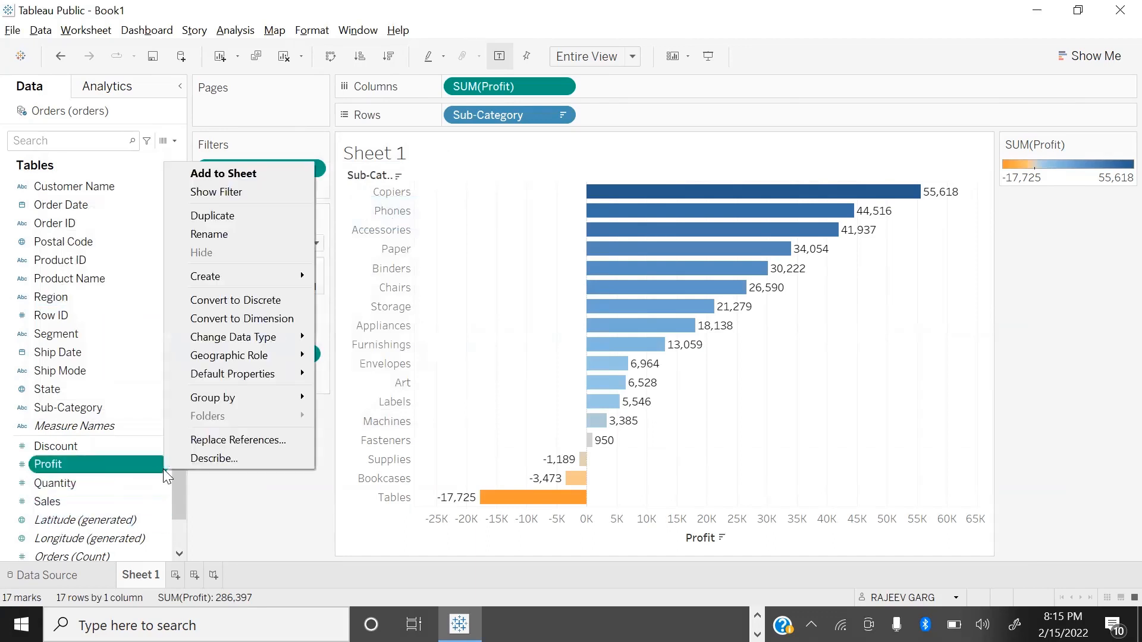
left_click(239, 189)
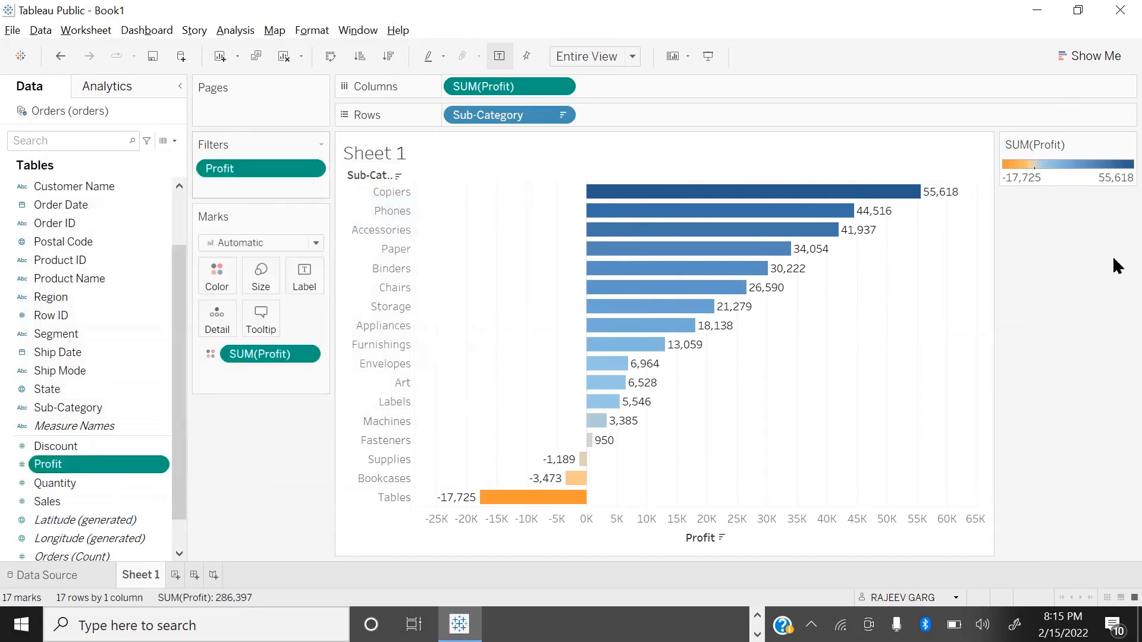
mouse_move(1004, 174)
left_mouse_down()
mouse_move(1110, 176)
mouse_move(1005, 175)
left_mouse_up()
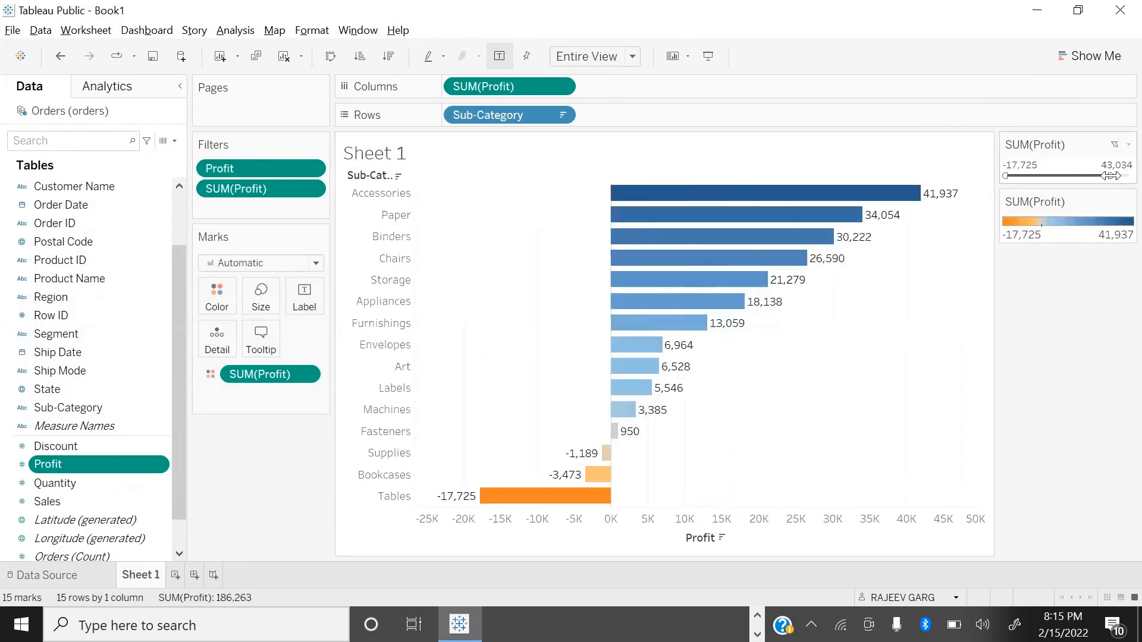
left_click_drag(1109, 176, 1129, 176)
Step: View the interactive filter's options and remove the unaggregated Profit filter, keeping SUM(Profit)
left_click(1127, 145)
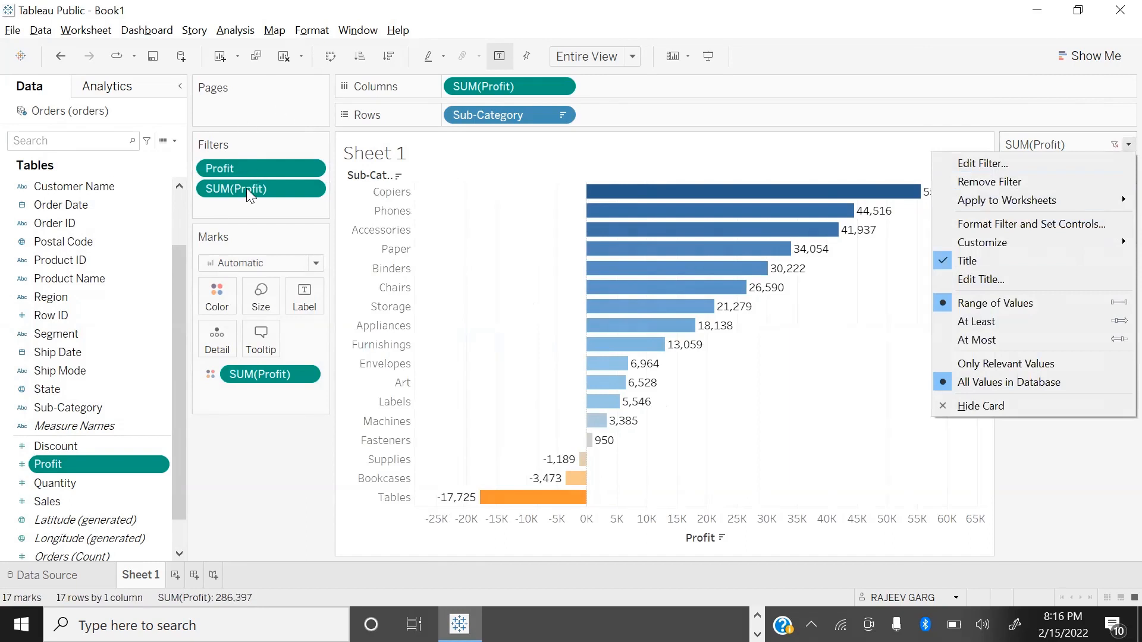
left_click_drag(256, 169, 206, 481)
mouse_move(281, 175)
left_mouse_down()
mouse_move(302, 547)
mouse_move(280, 175)
left_mouse_up()
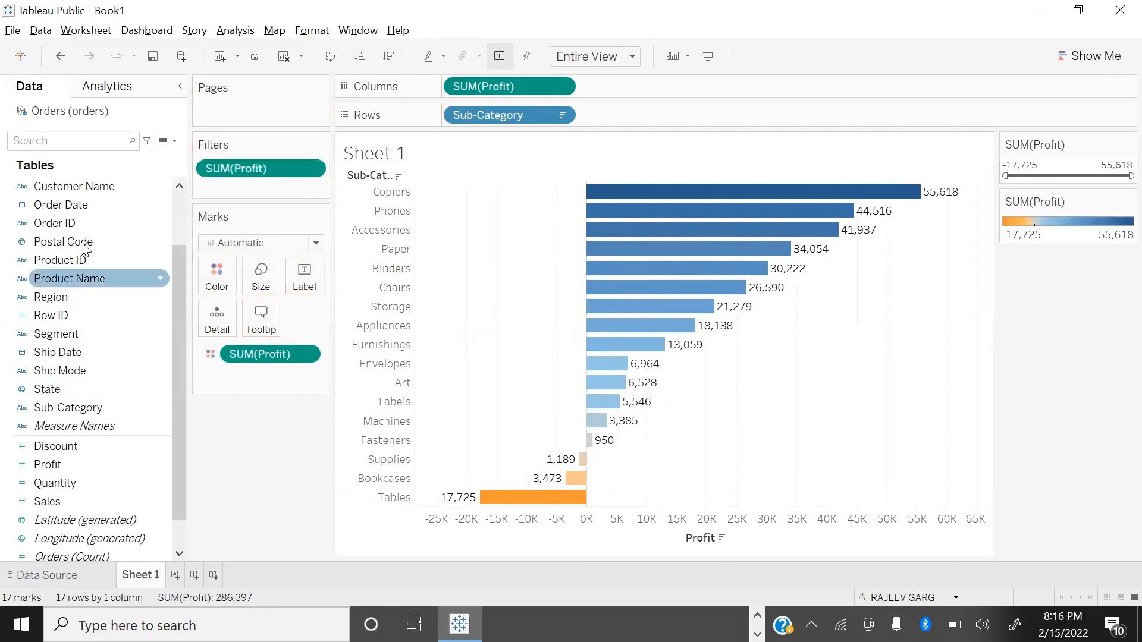
Step: Add Category to the rows ahead of Sub-Category and colour the profit bars by Category
scroll(73, 202, "down", 1)
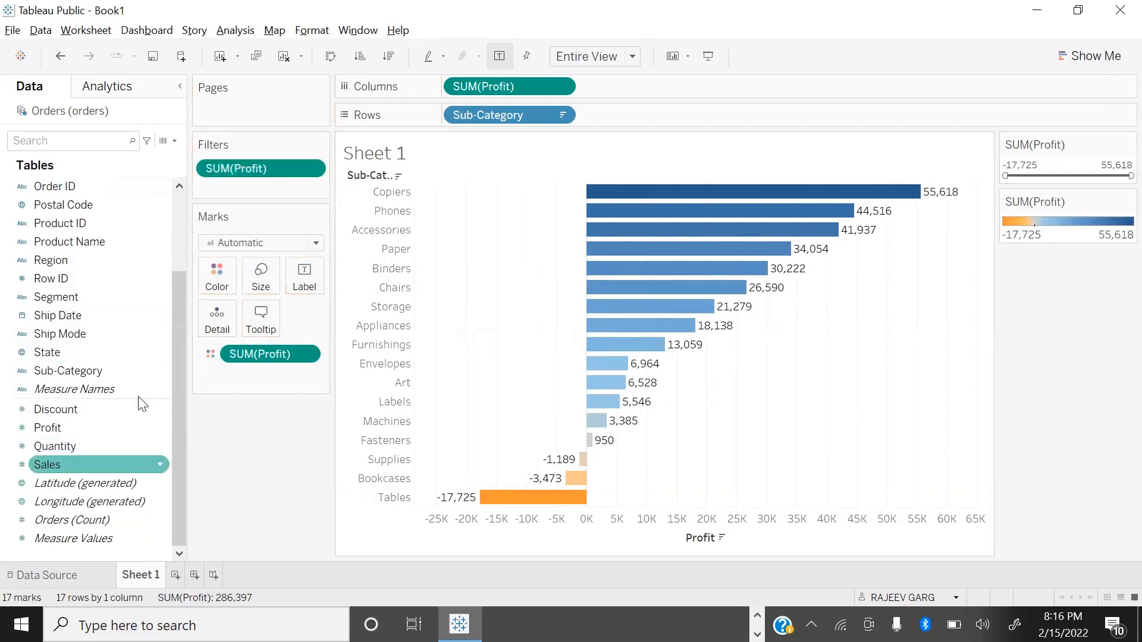
scroll(126, 216, "up", 2)
scroll(126, 223, "up", 2)
left_click_drag(87, 187, 704, 144)
left_click_drag(515, 113, 397, 343)
left_click_drag(55, 187, 214, 272)
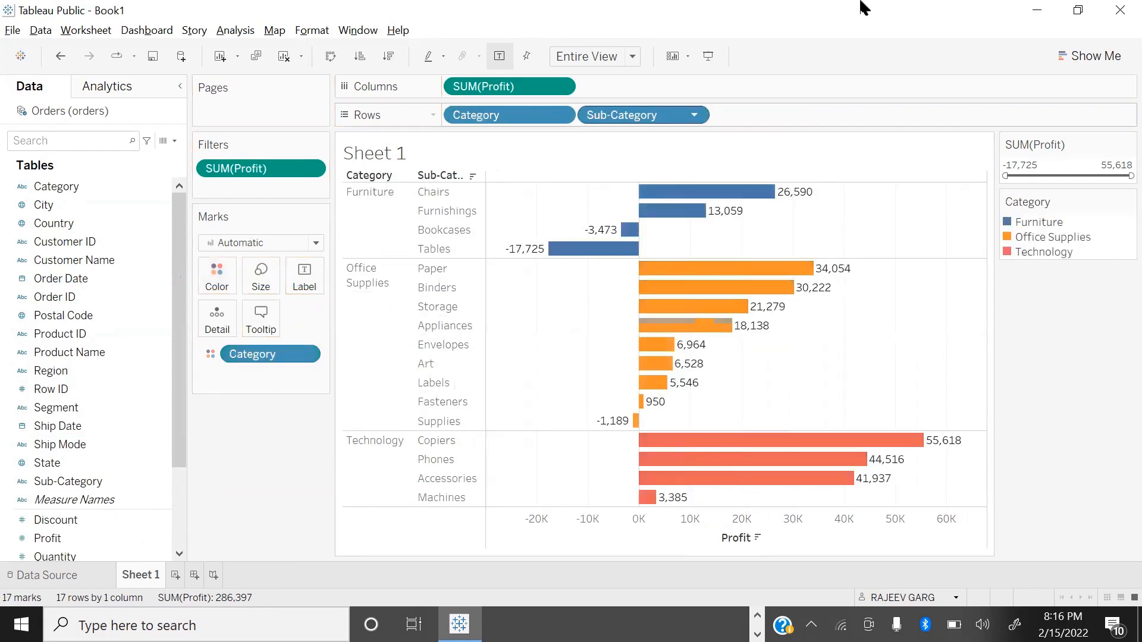
Step: Switch to the slide presentation, advance to the Context Filter slide and return to Tableau Public
key("alt+Tab")
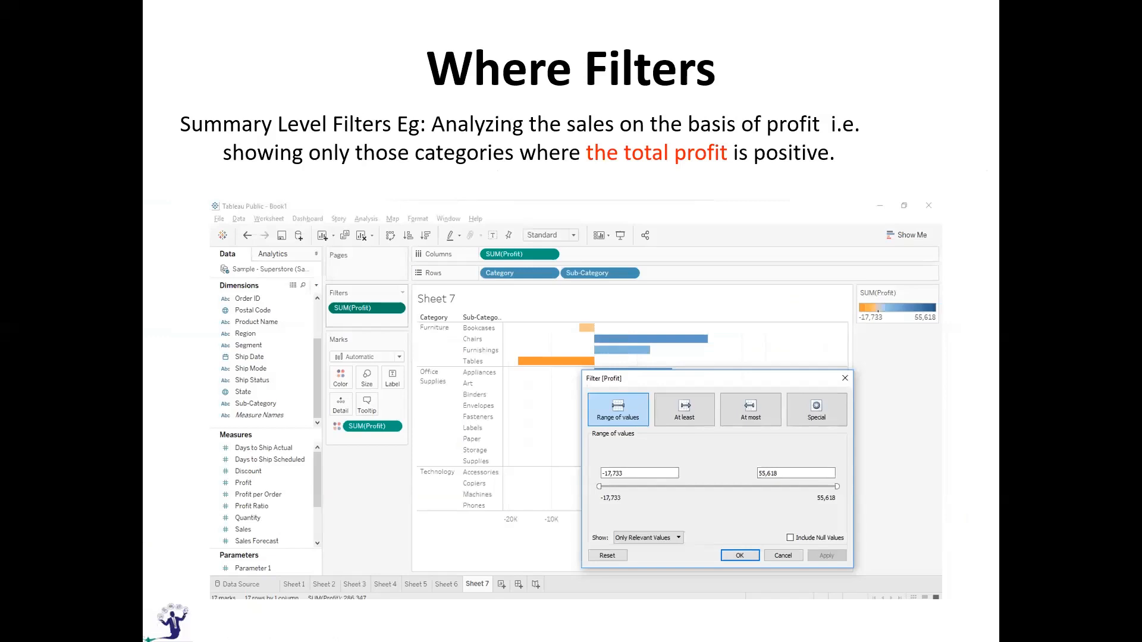
key("Right")
key("Right")
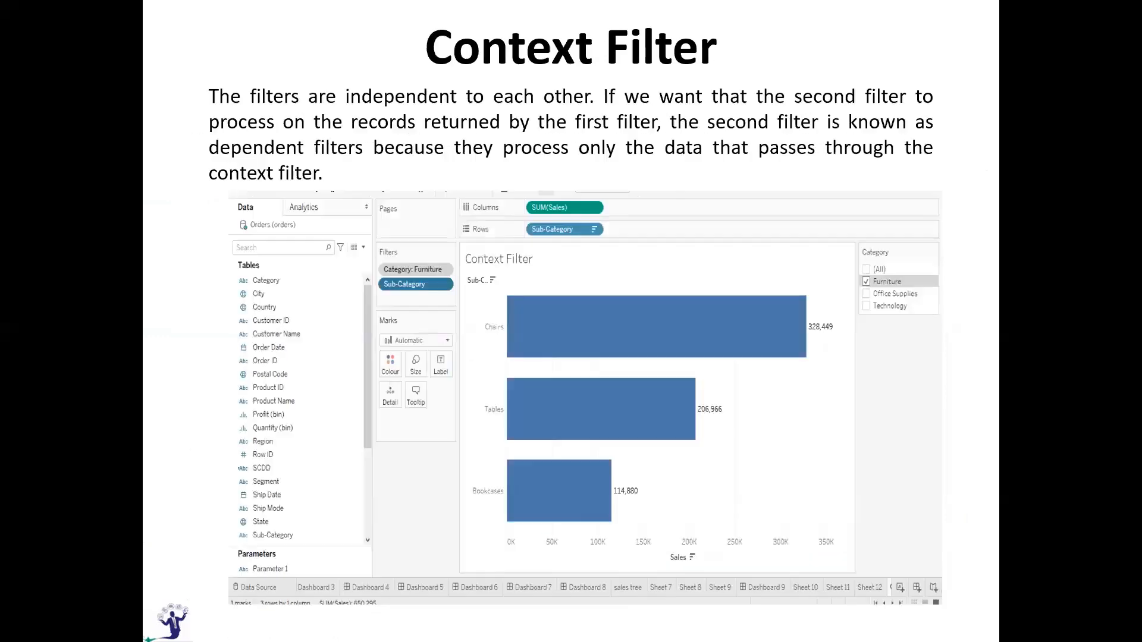
key("alt+Tab")
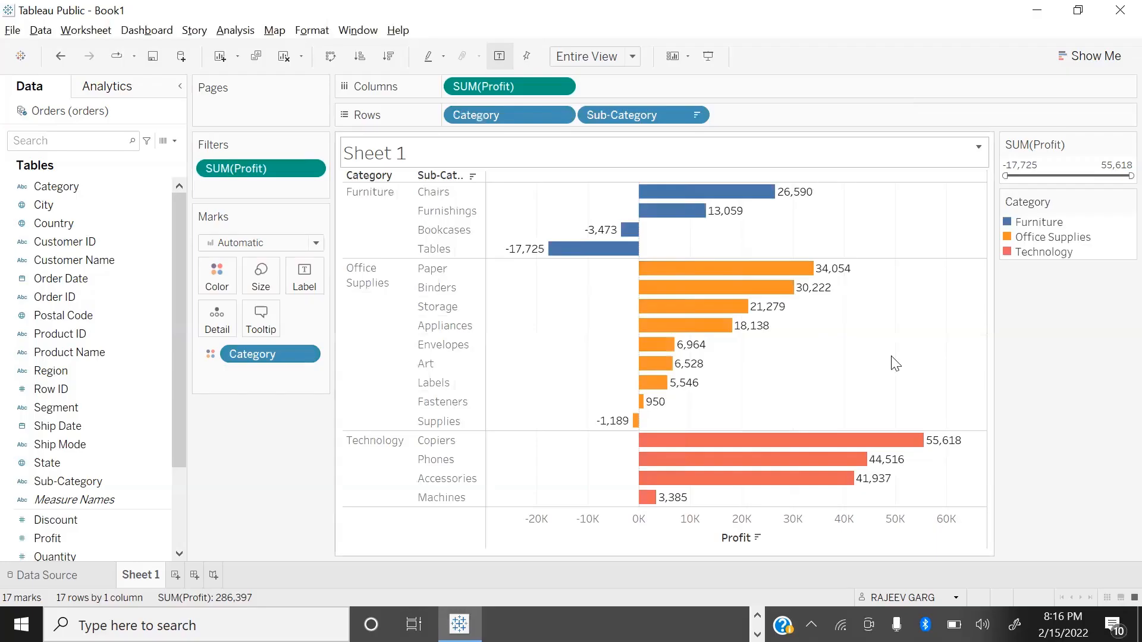
Step: Create a new worksheet charting Sales by Sub-Category, with the bars coloured by Category
left_click(175, 575)
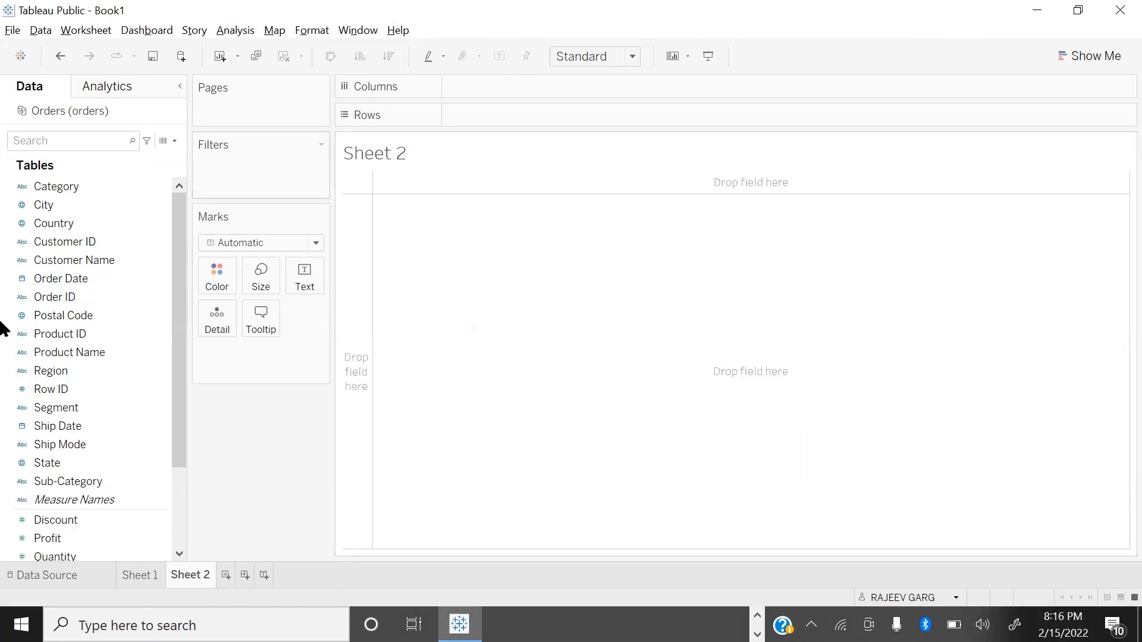
scroll(47, 532, "down", 3)
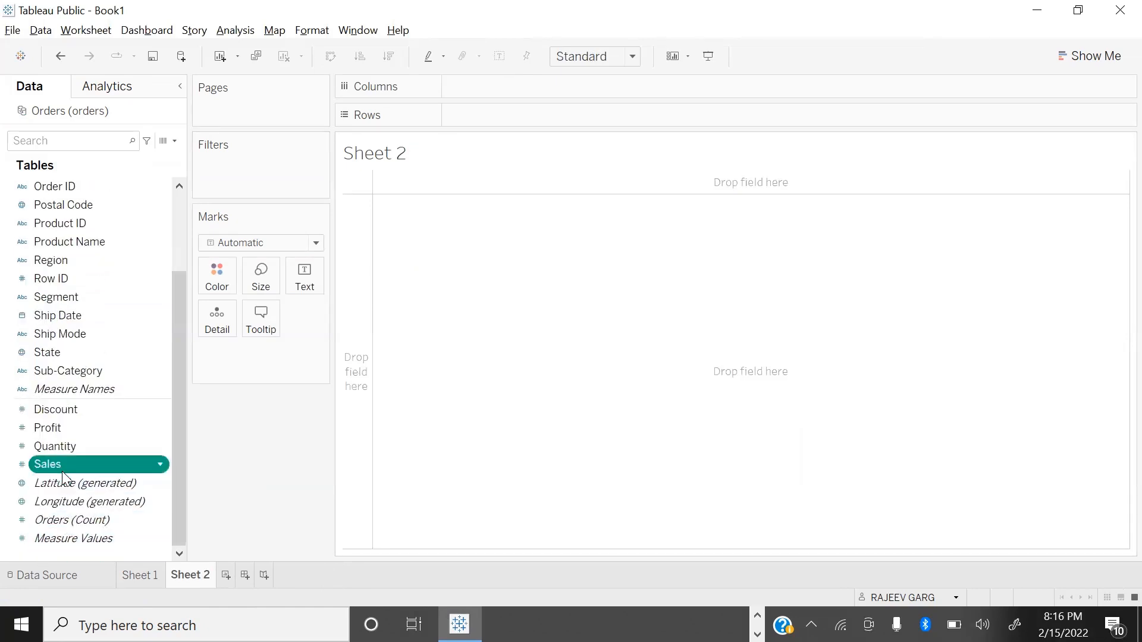
double_click(77, 462)
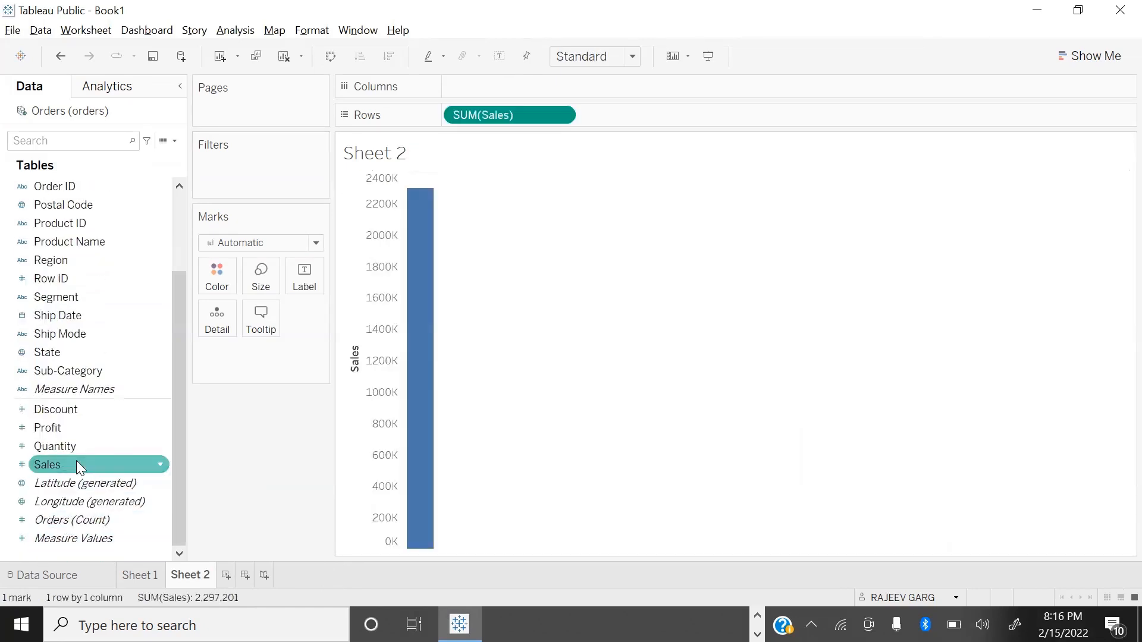
double_click(120, 363)
scroll(72, 205, "up", 3)
left_click_drag(67, 188, 211, 278)
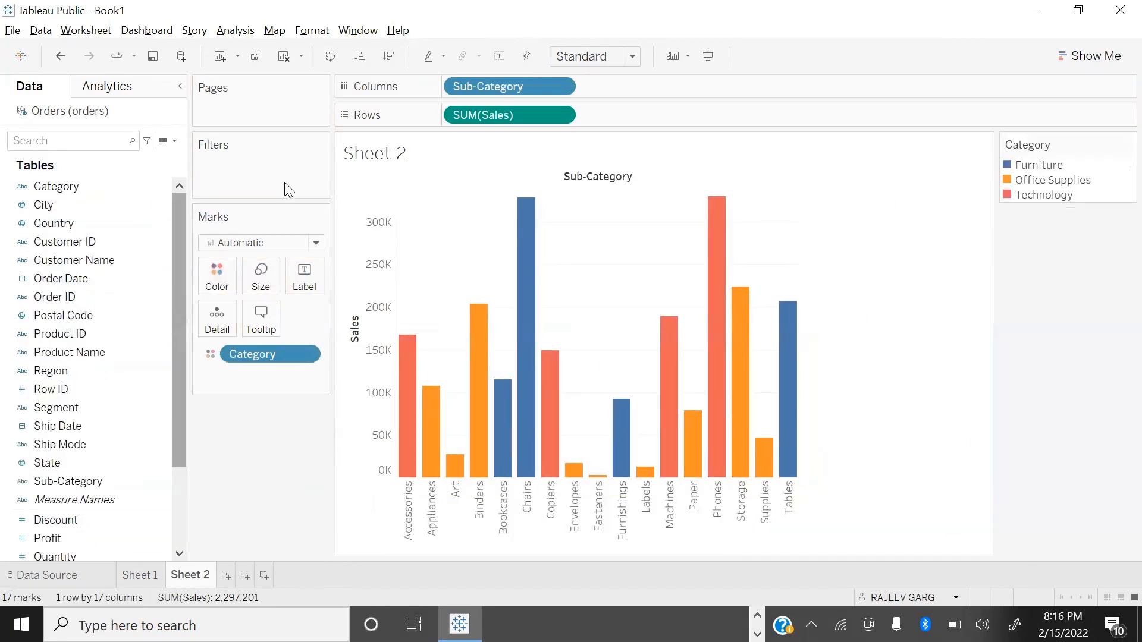
Step: Fit the sales chart to Entire View as horizontal bars, sort it descending by Sales and show mark labels
left_click(593, 55)
left_click(598, 122)
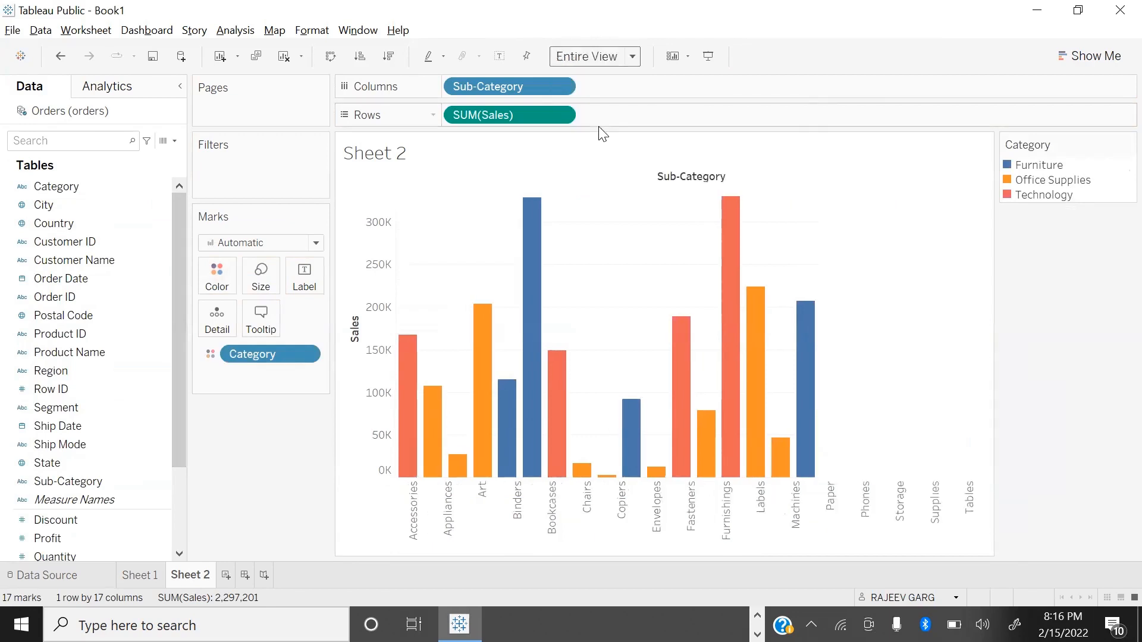
key("ctrl+w")
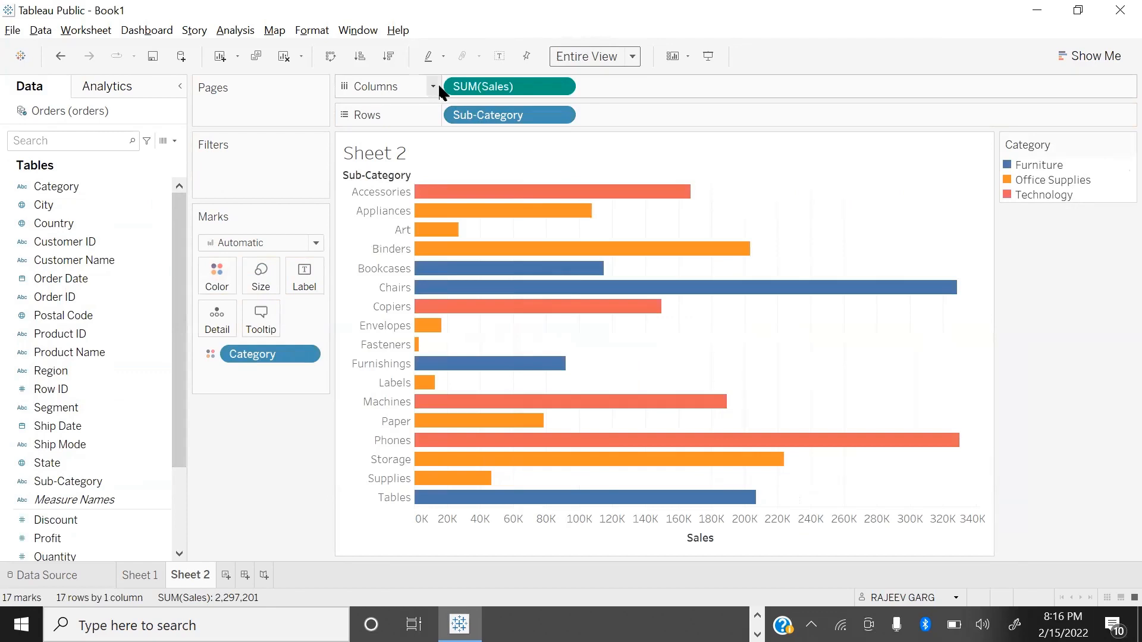
left_click(396, 56)
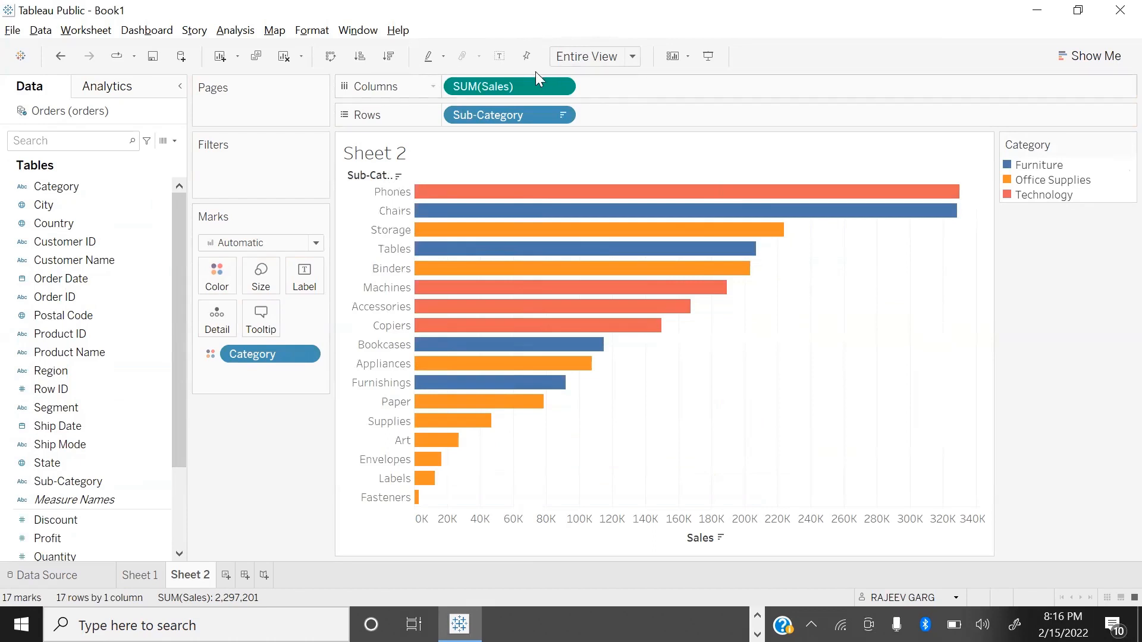
left_click(498, 60)
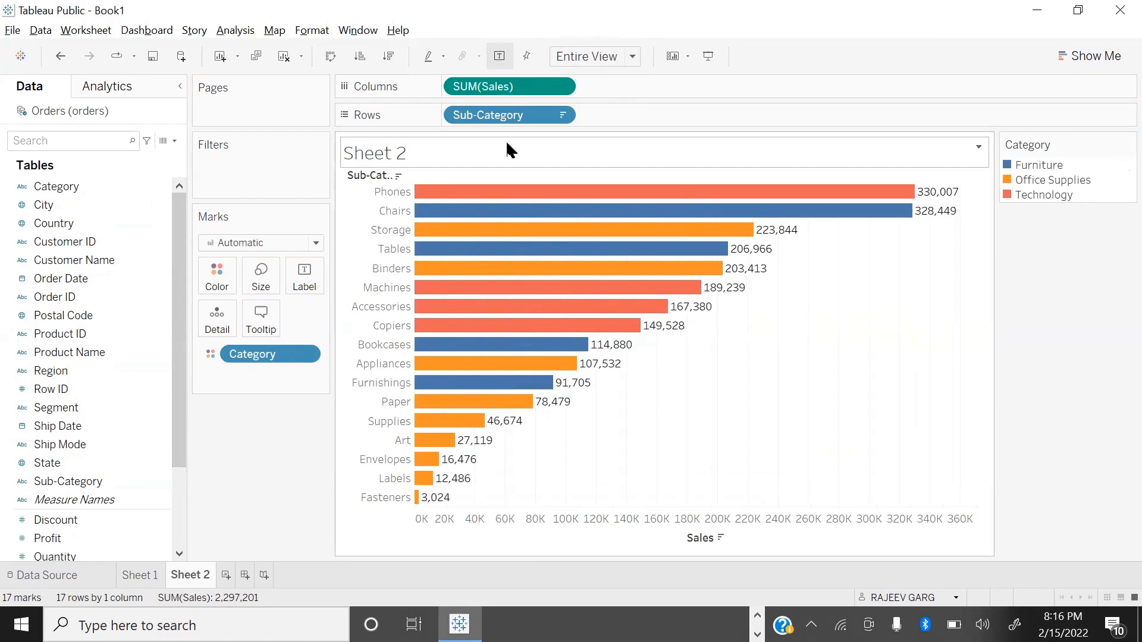
Step: Filter Sub-Category to the top 3 by Sum of Sales
left_click_drag(98, 481, 249, 181)
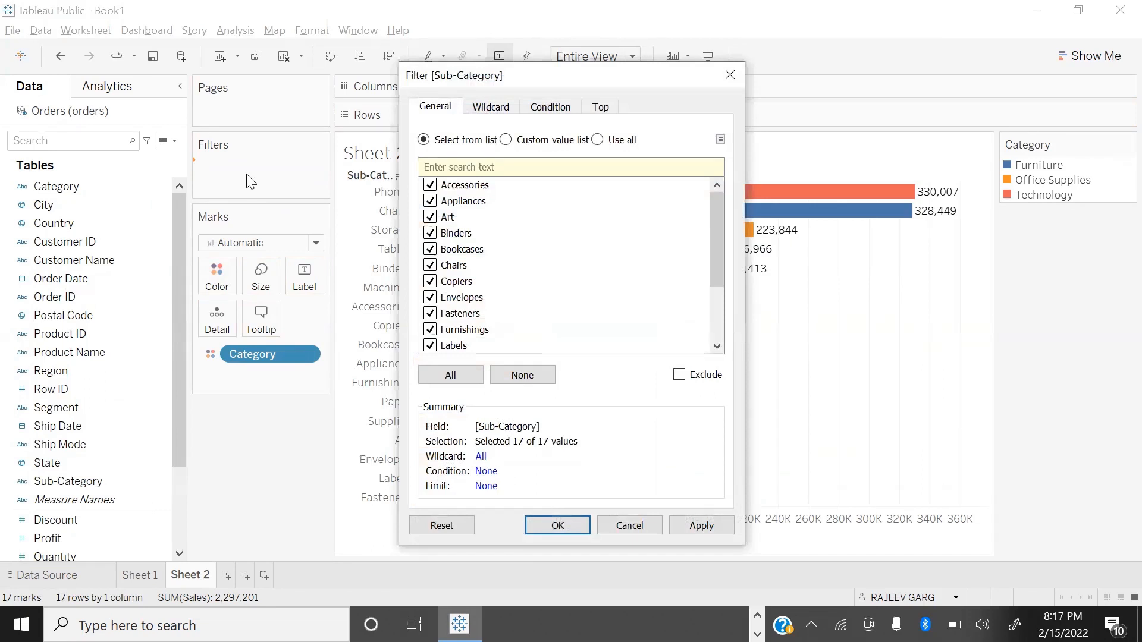
left_click(601, 107)
left_click(424, 148)
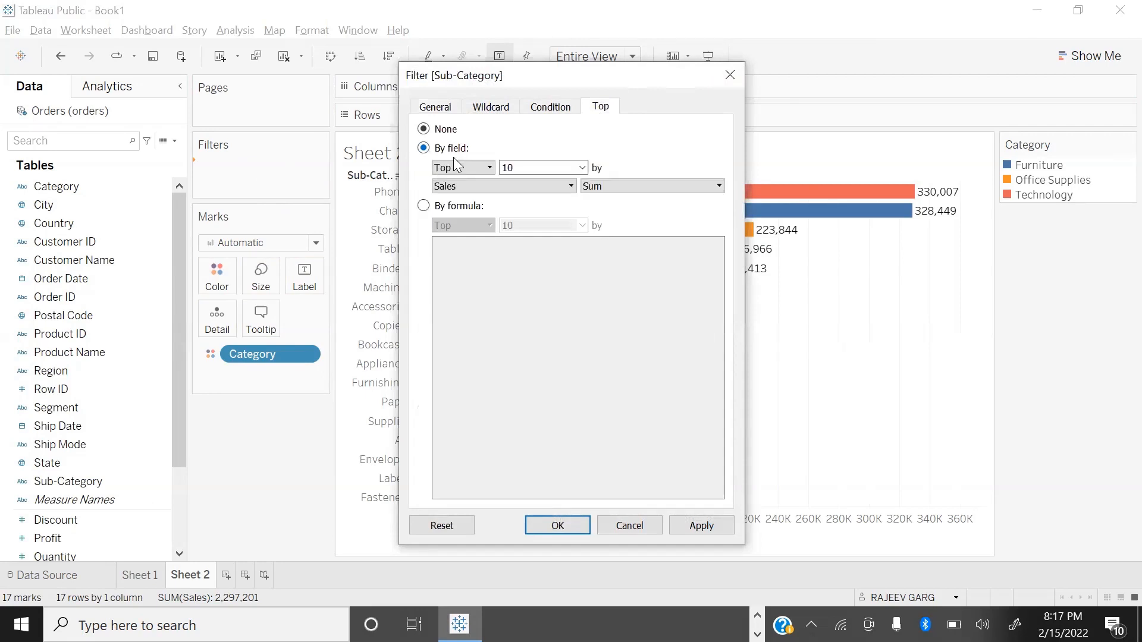
double_click(510, 167)
type("3")
left_click(558, 525)
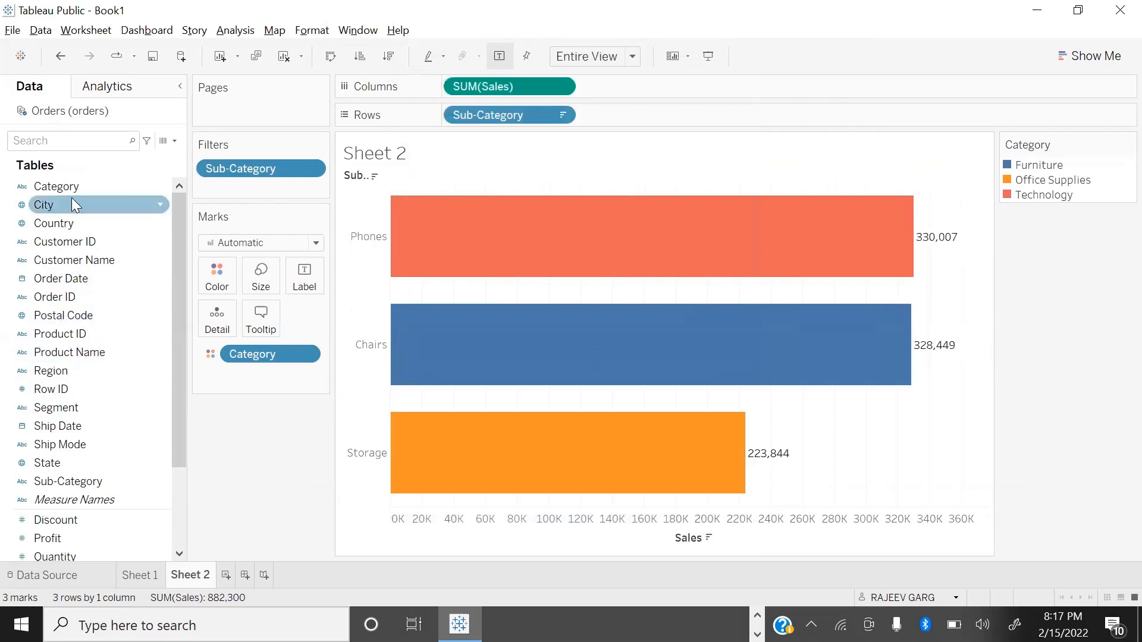
Step: Show an interactive filter for Category and enter presentation mode
left_click(84, 187)
right_click(85, 190)
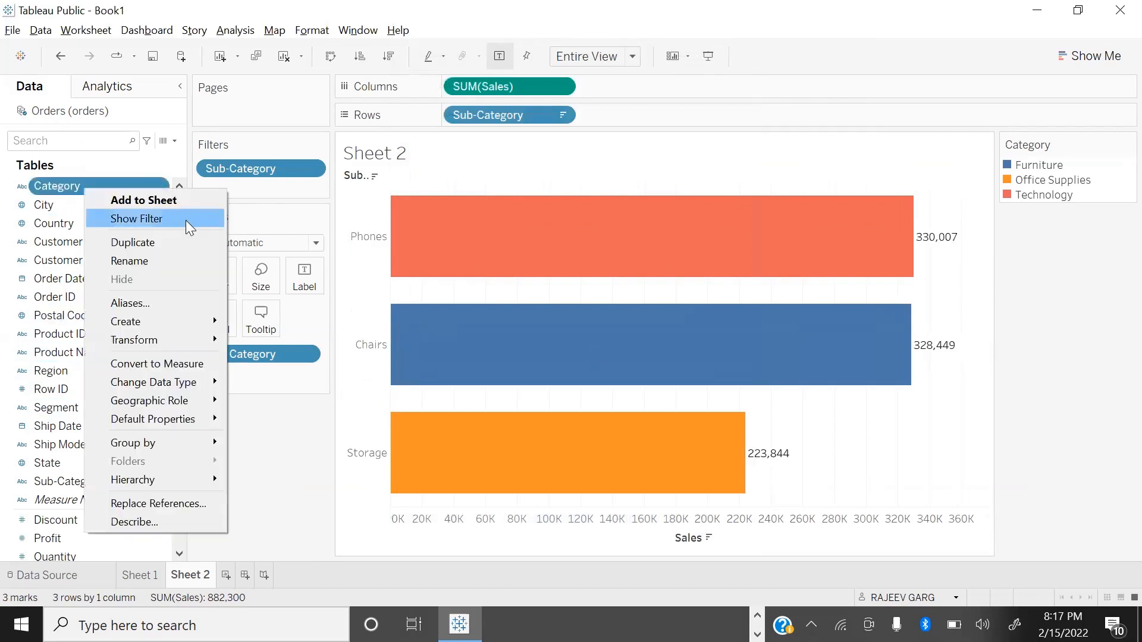
left_click(186, 220)
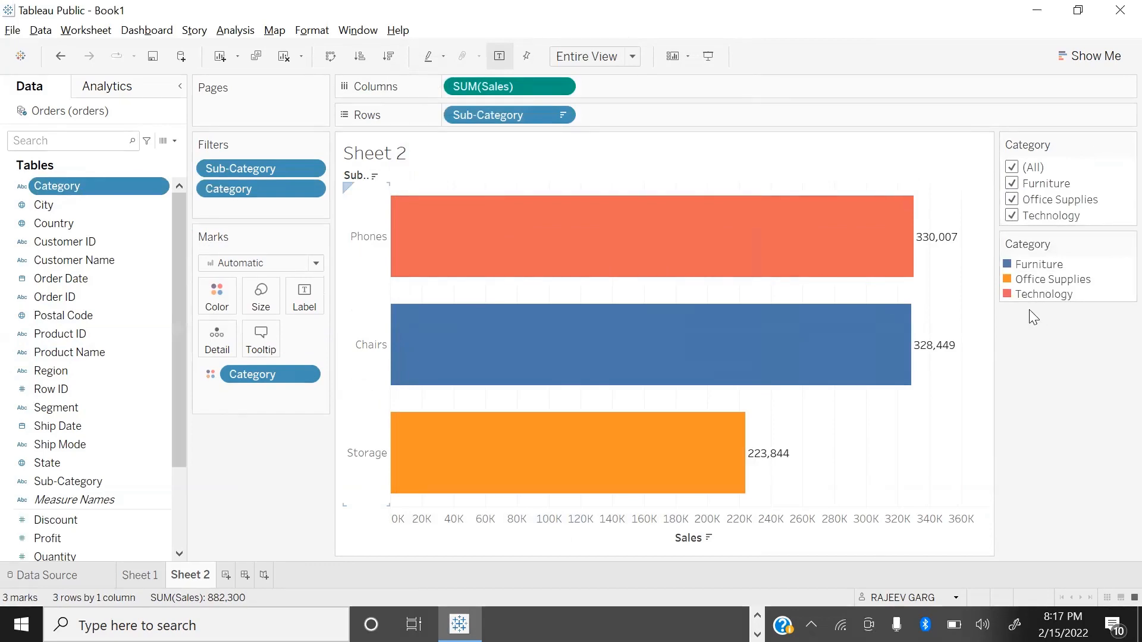
key("F7")
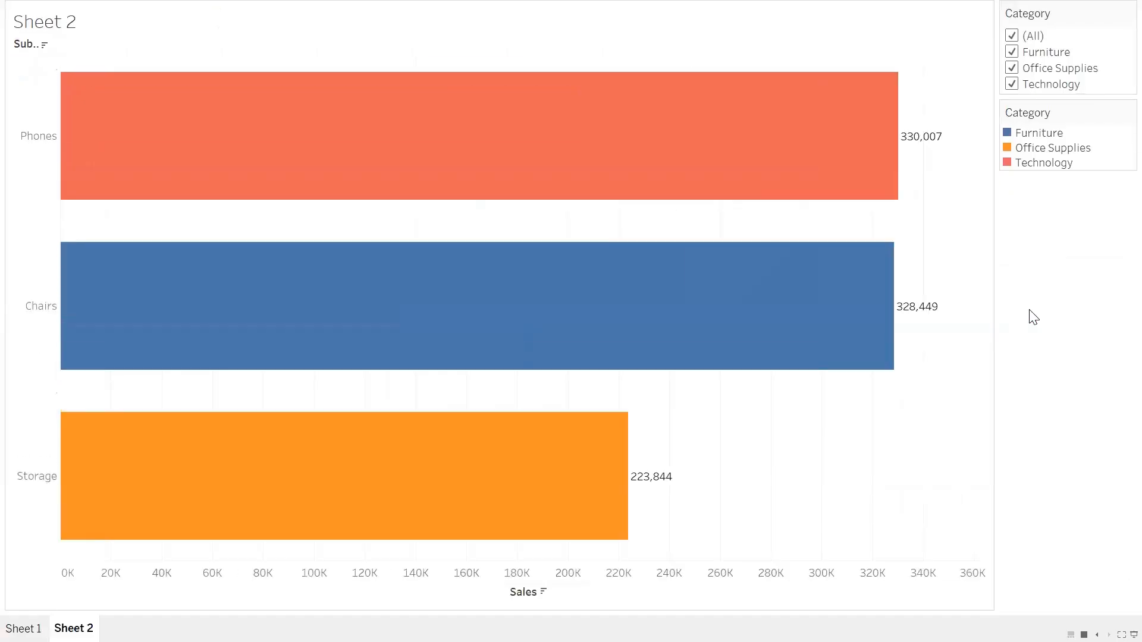
Step: Limit the Category filter to Furniture by excluding Technology and Office Supplies, and restore all categories
left_click(1011, 88)
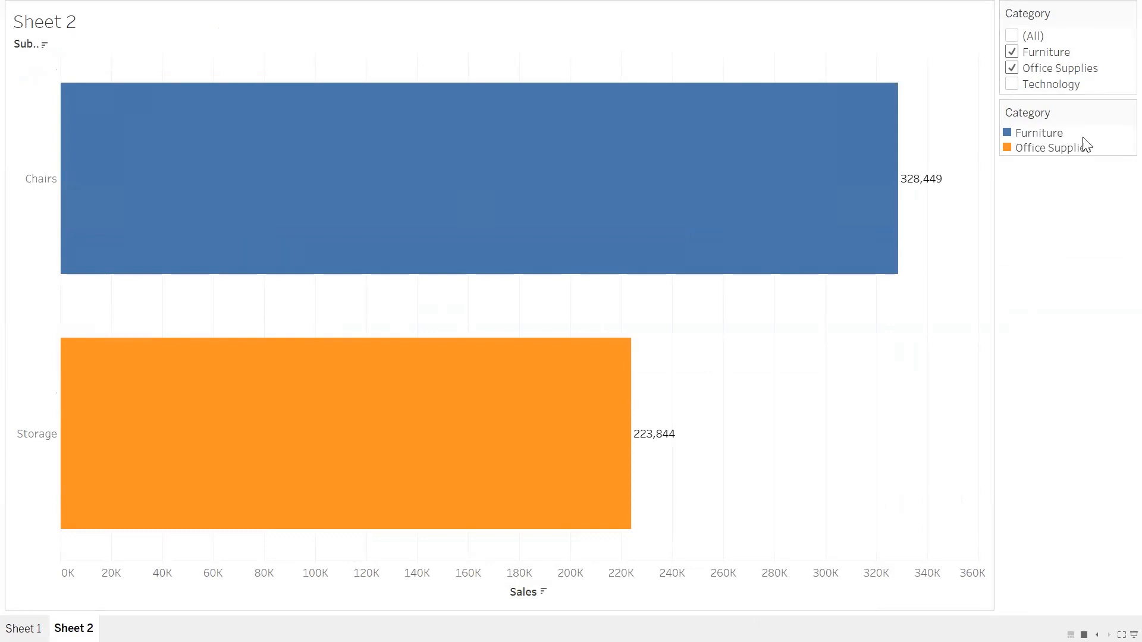
left_click(1011, 67)
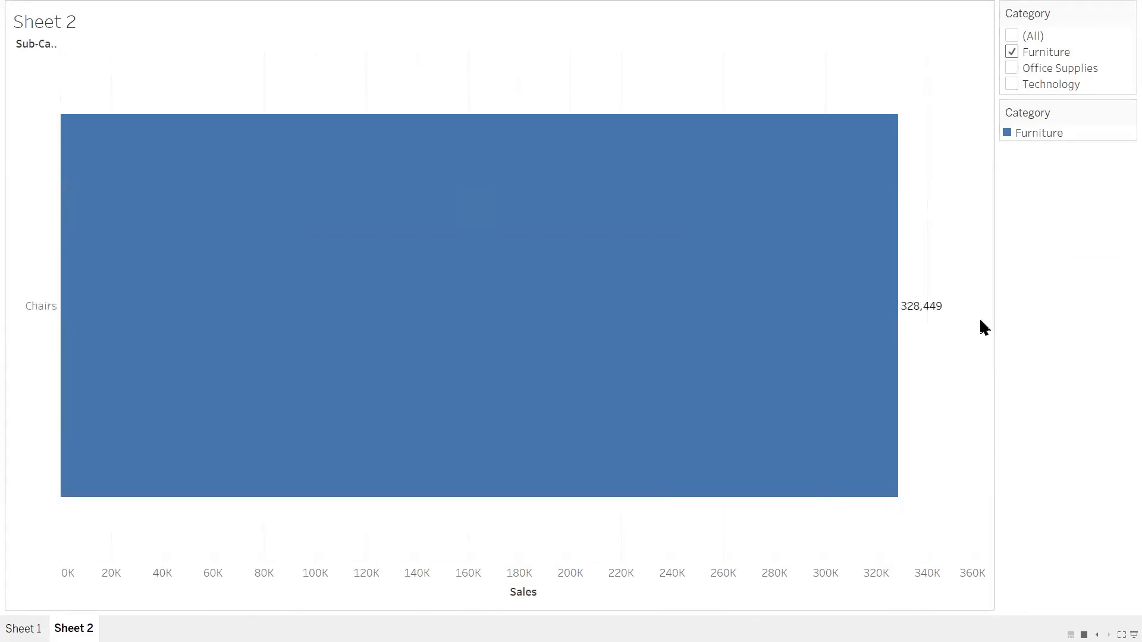
left_click(1005, 35)
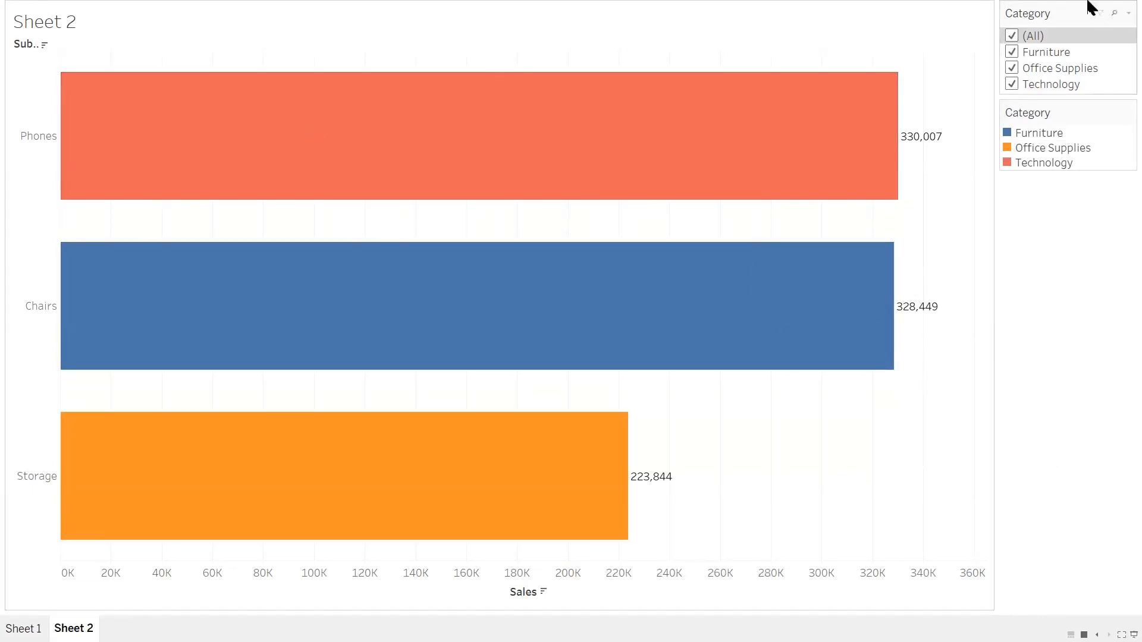
Step: Exclude Furniture and Office Supplies from the Category filter, include Furniture again and restore all categories
left_click(1012, 52)
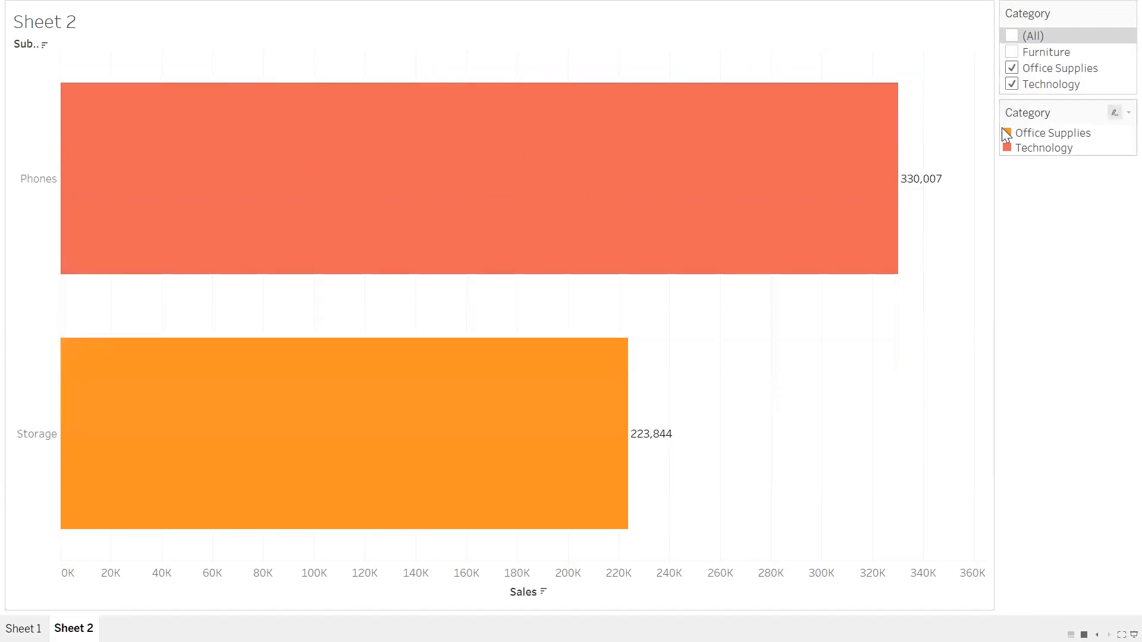
left_click(1012, 69)
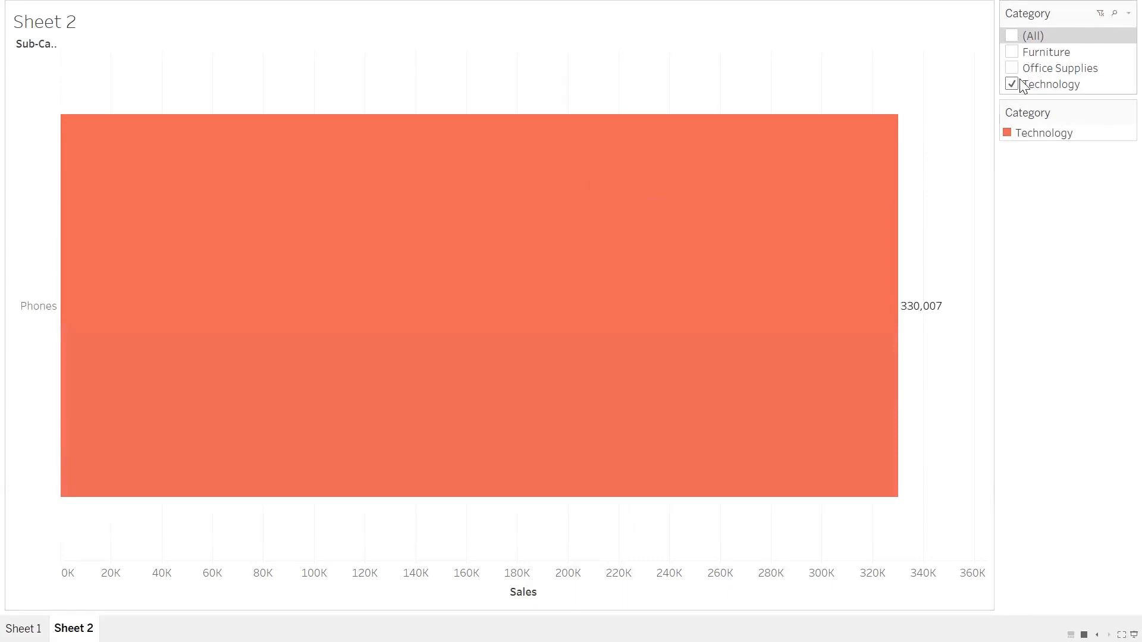
left_click(1011, 53)
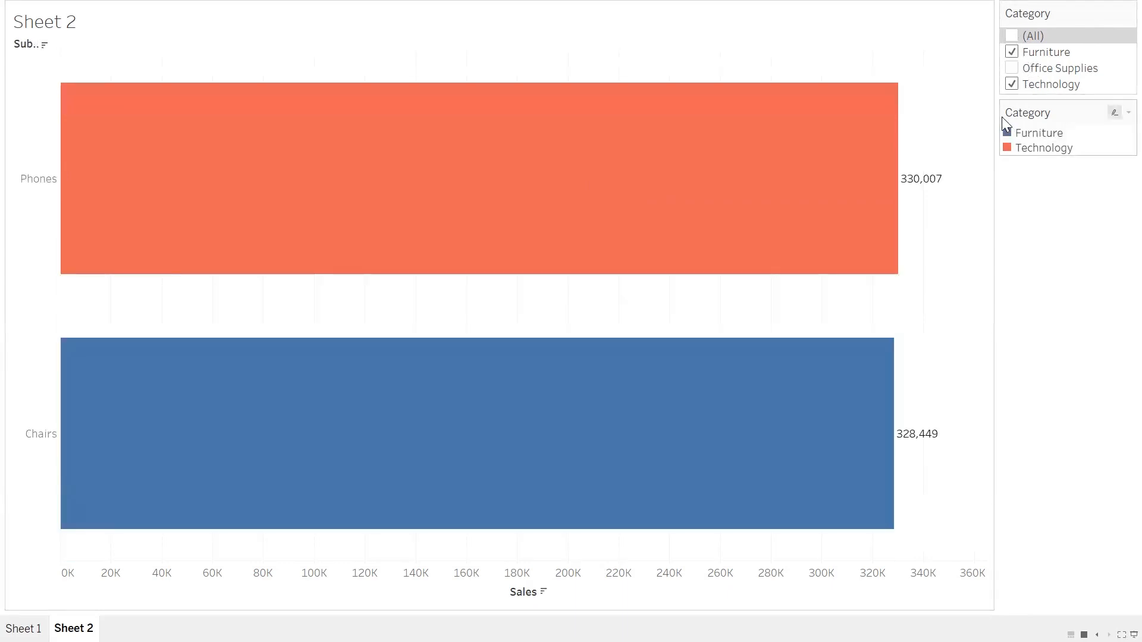
left_click(1011, 36)
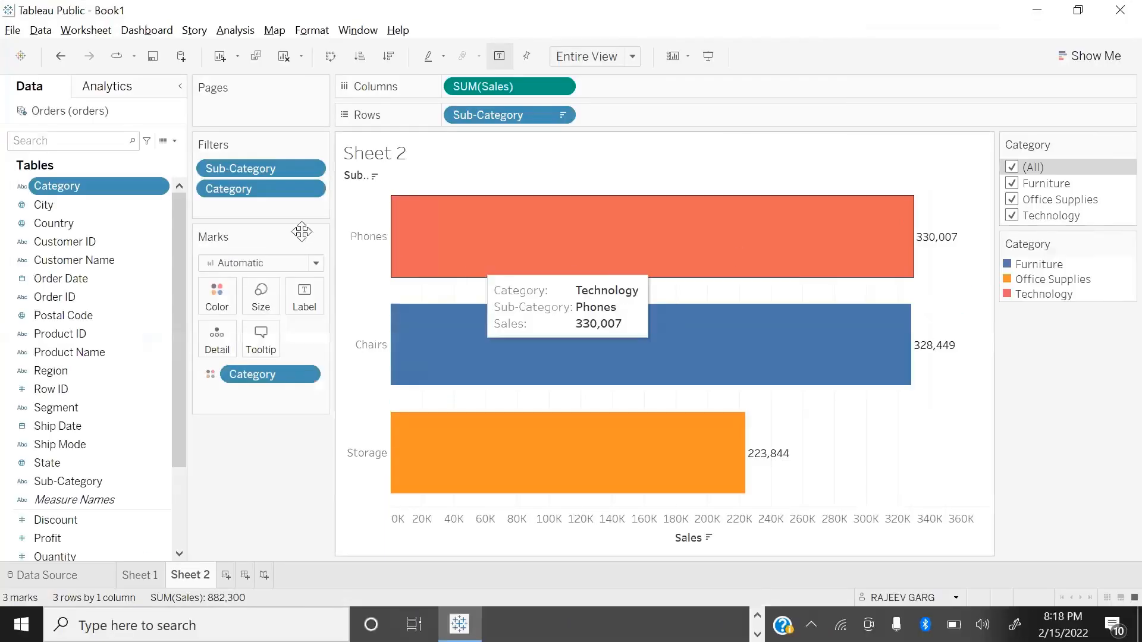
Step: Add the Category filter to context and return to presentation mode
left_click(311, 188)
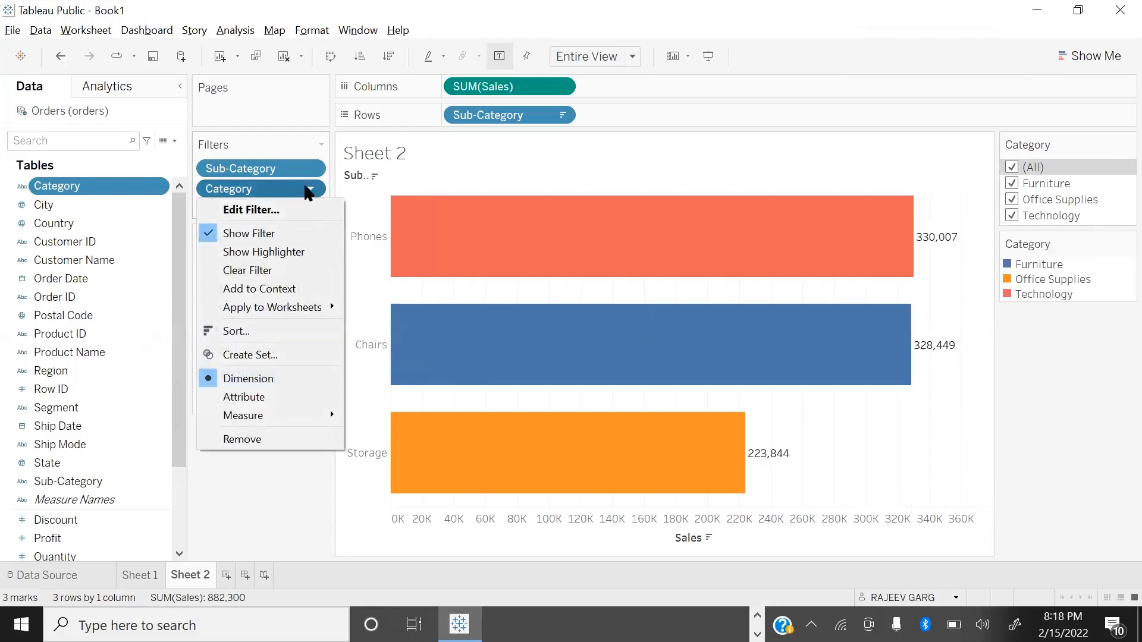
left_click(268, 290)
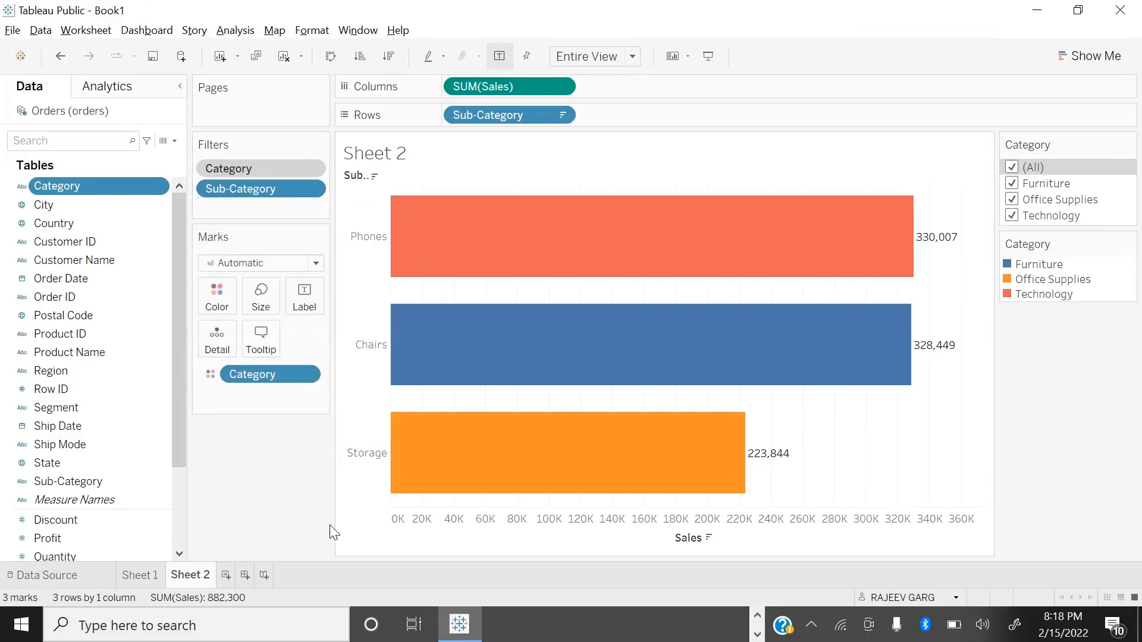
key("F7")
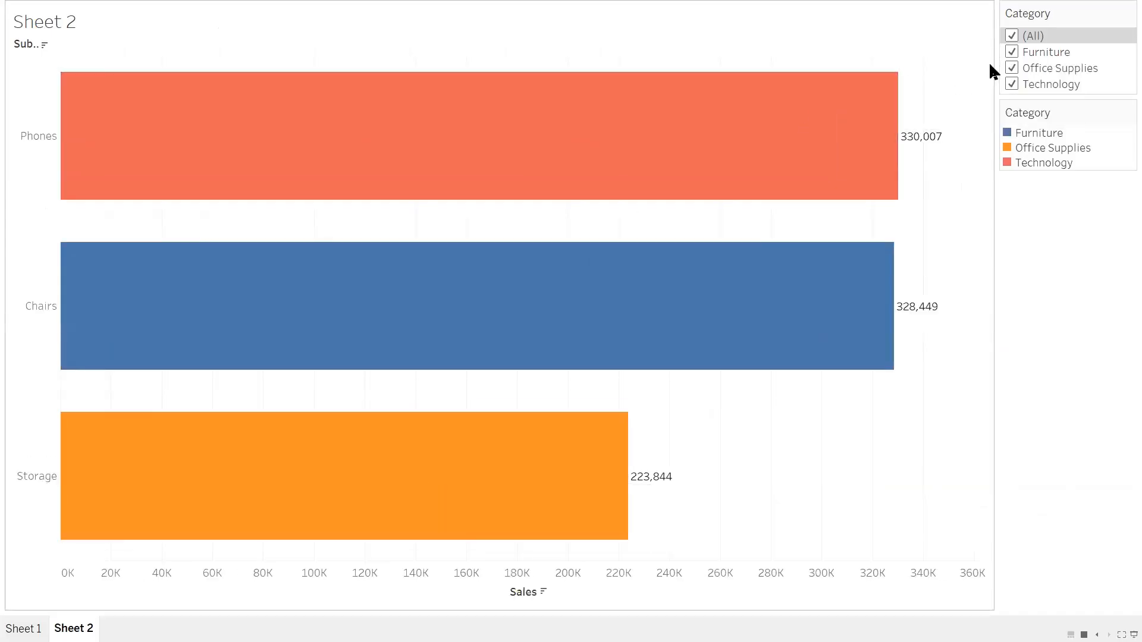
Step: Test the Category context filter by excluding Office Supplies and Furniture, and include both again
left_click(1010, 68)
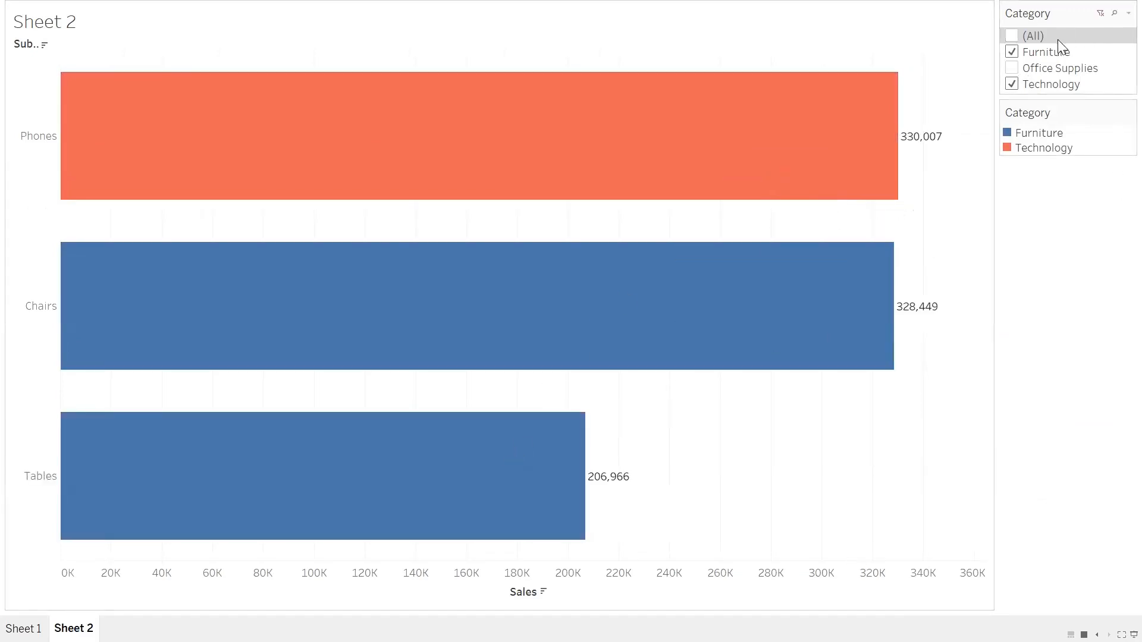
left_click(1011, 52)
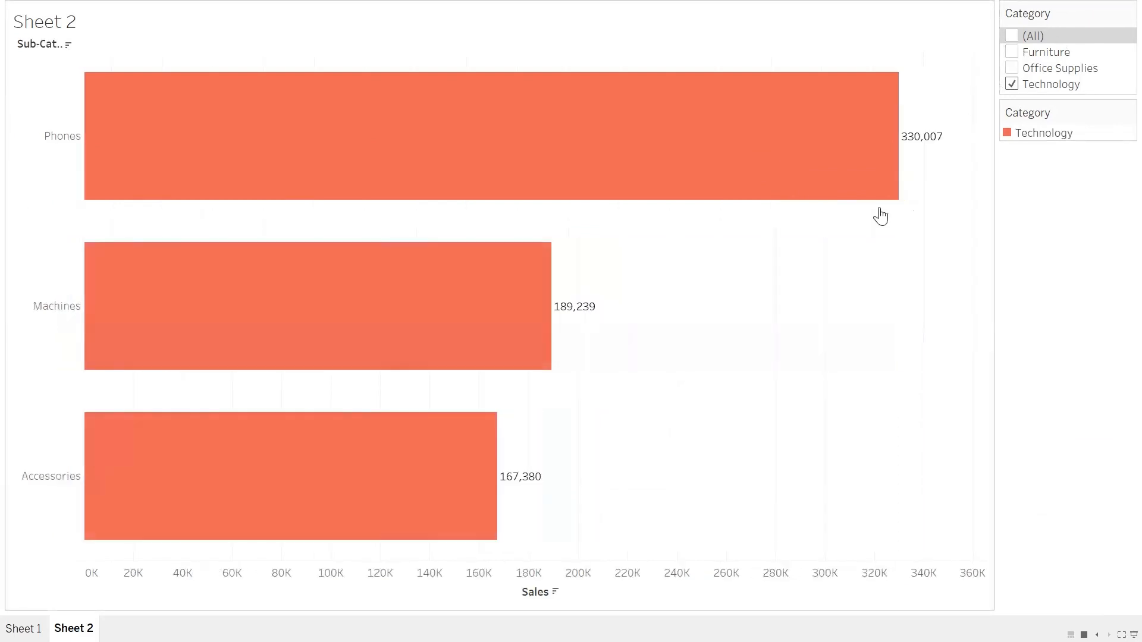
left_click(1014, 69)
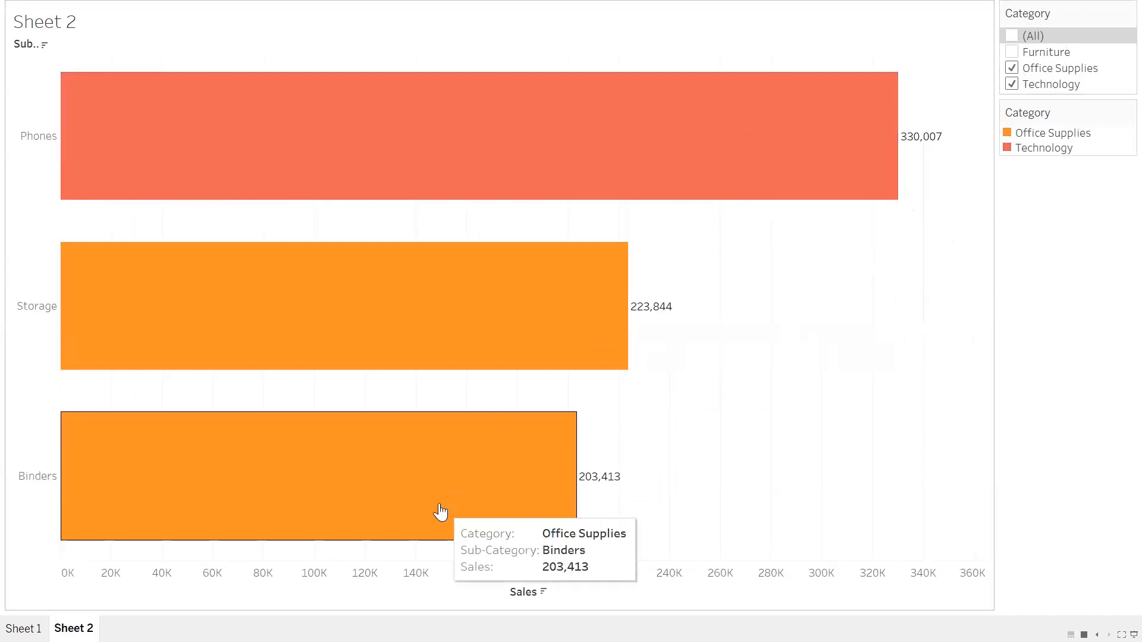
left_click(1011, 52)
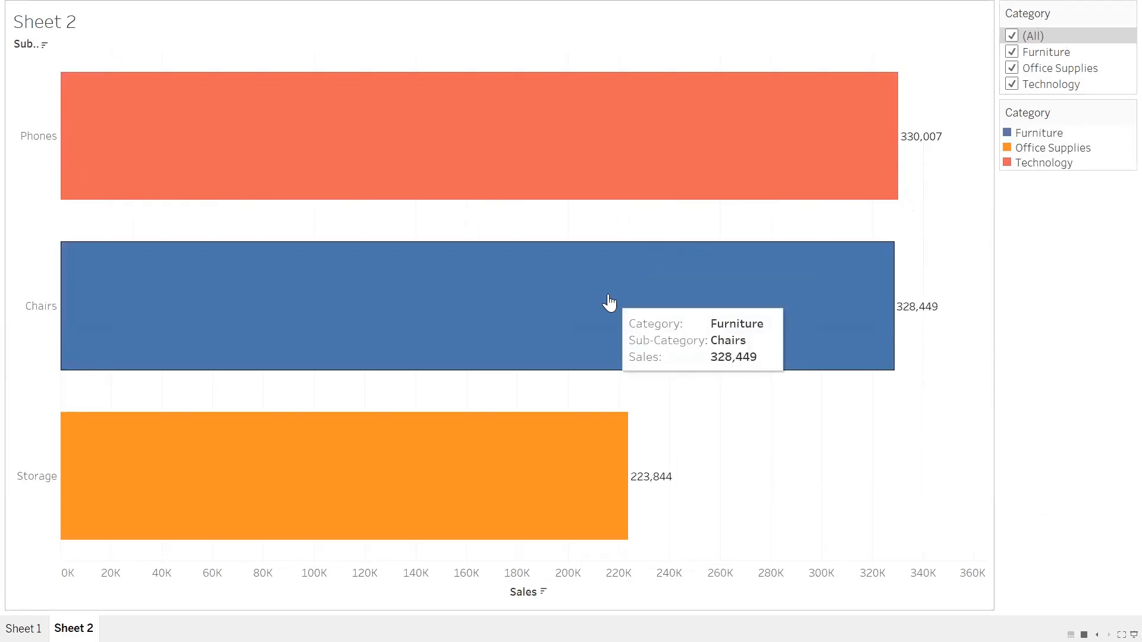
left_click_drag(608, 302, 660, 158)
left_click(874, 449)
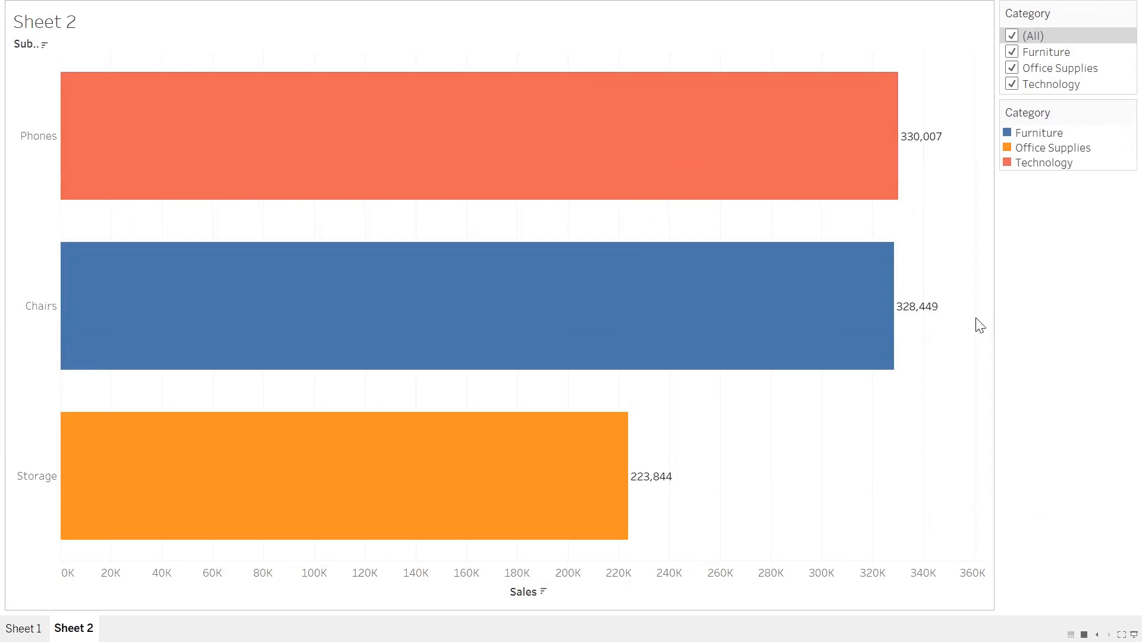
mouse_move(697, 267)
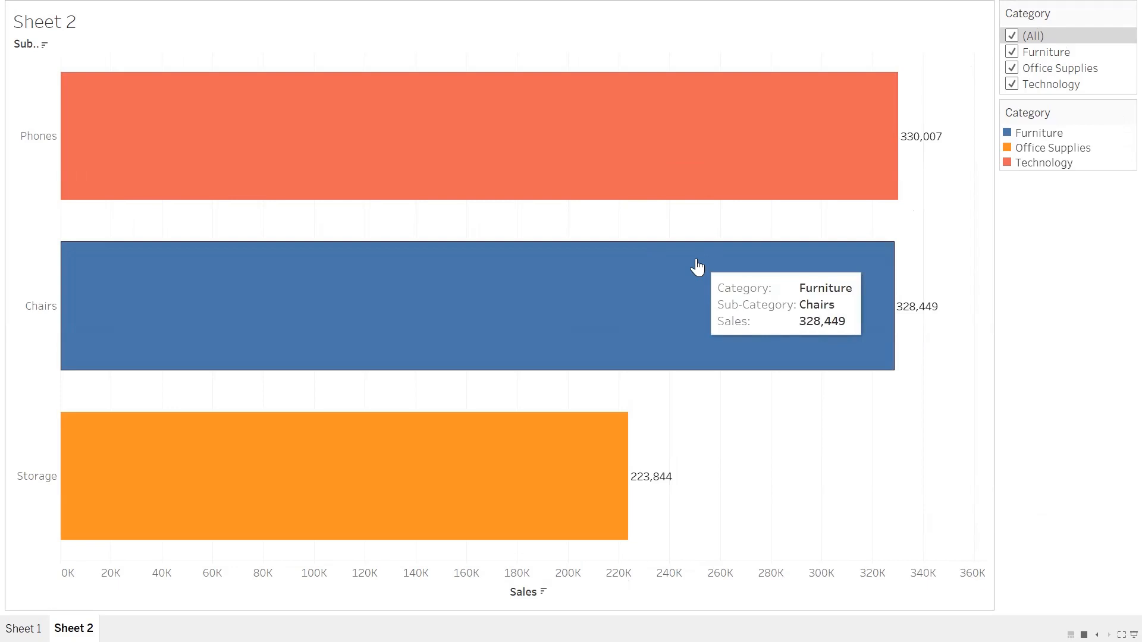
Step: Leave presentation mode, exclude Furniture and Office Supplies from the Category context filter, and restore all categories
key("Escape")
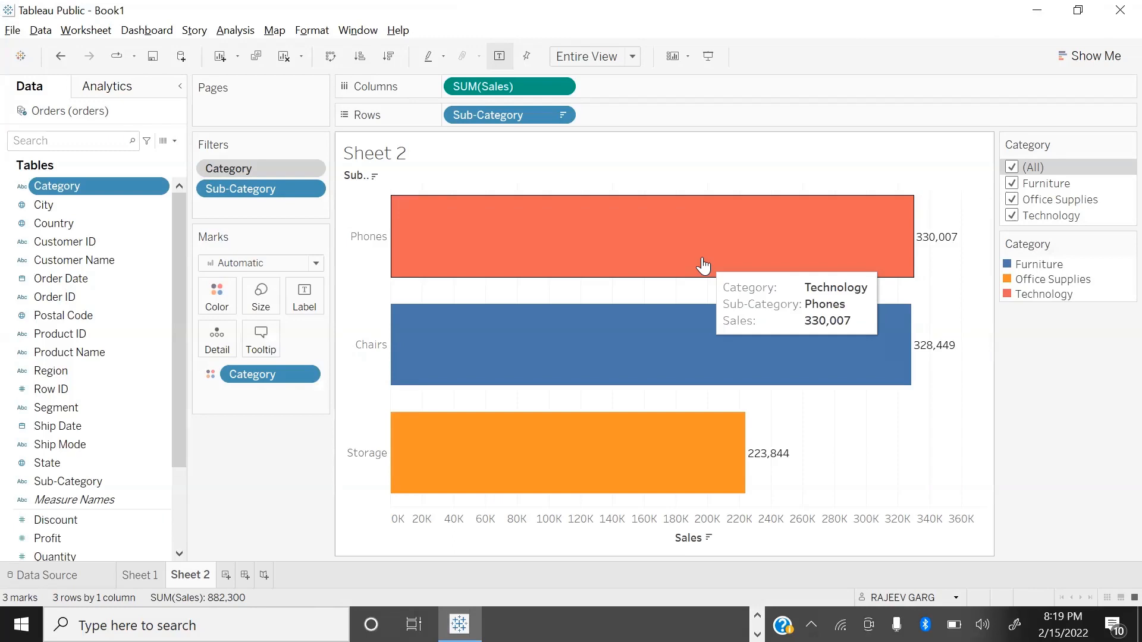
left_click(1011, 183)
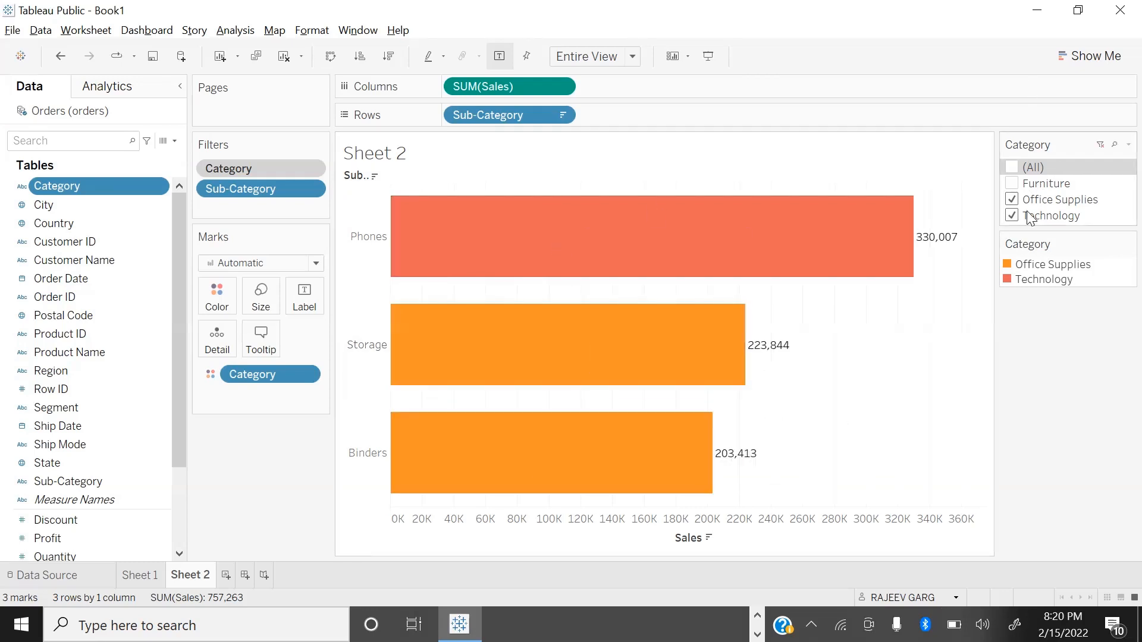
left_click(1011, 201)
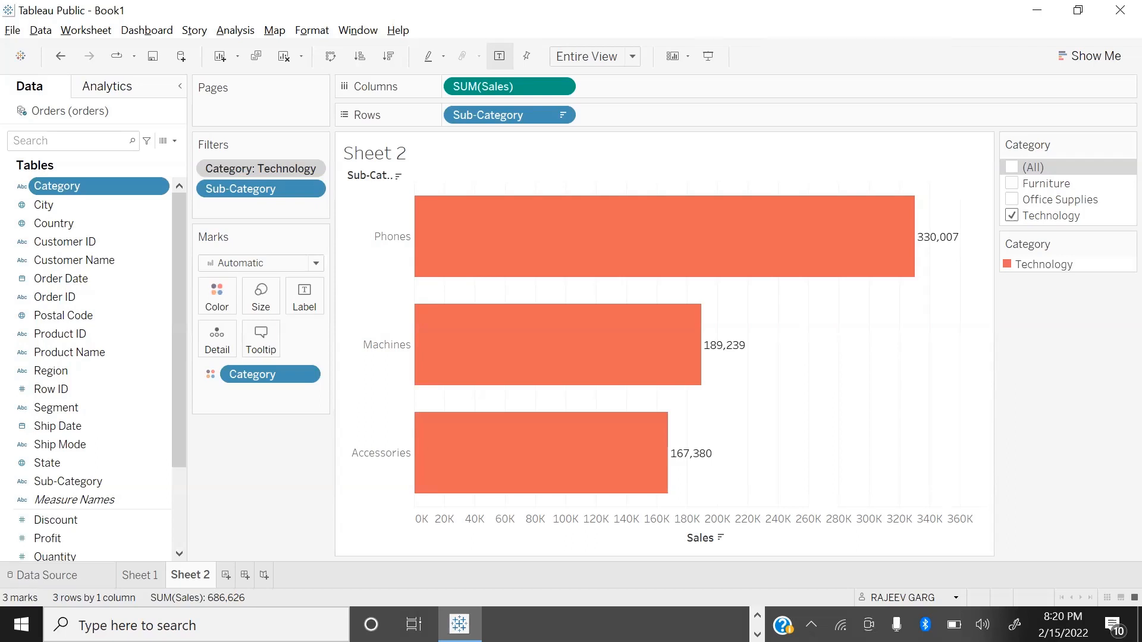
left_click(1011, 167)
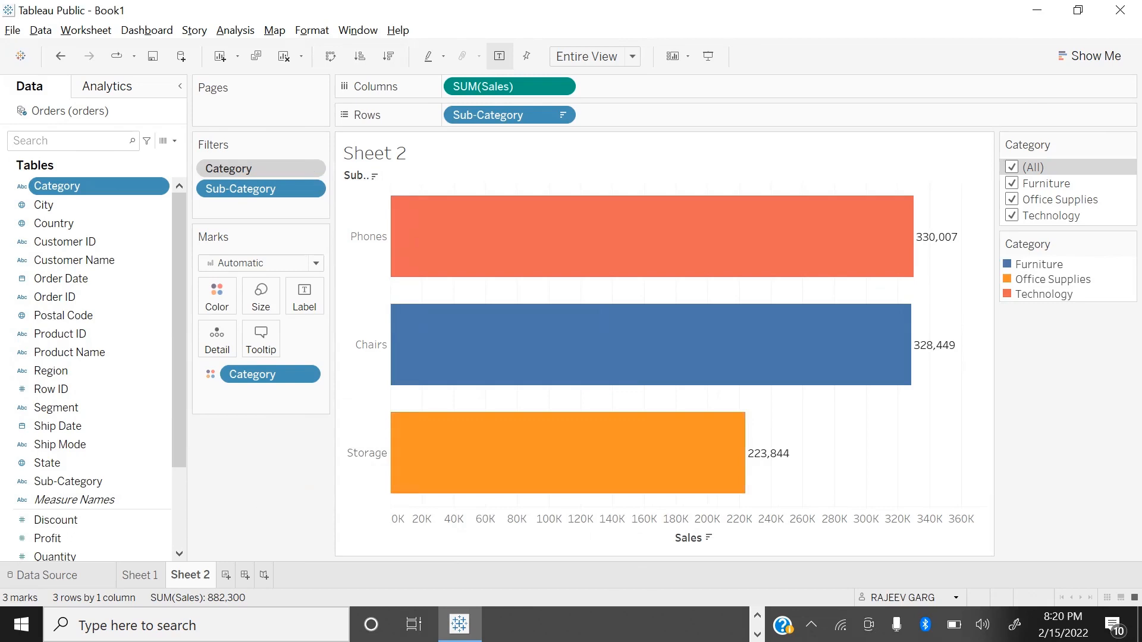
Step: Switch to the PowerPoint slide show, view the Data Source Filters slide, and return to Tableau Public
key("alt+Tab")
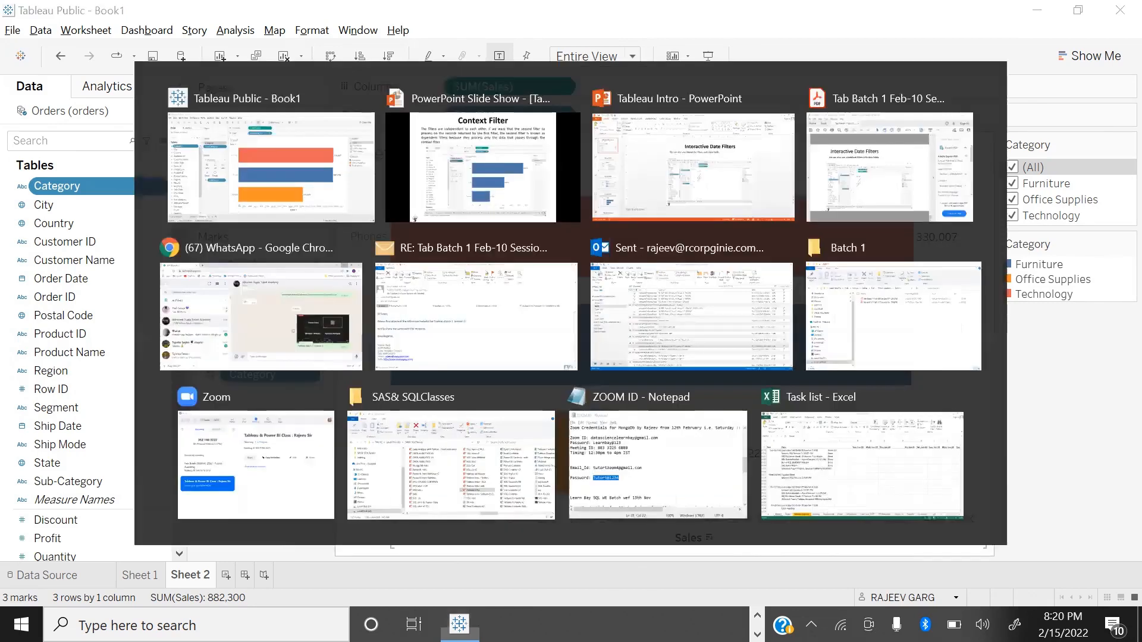
key("Right")
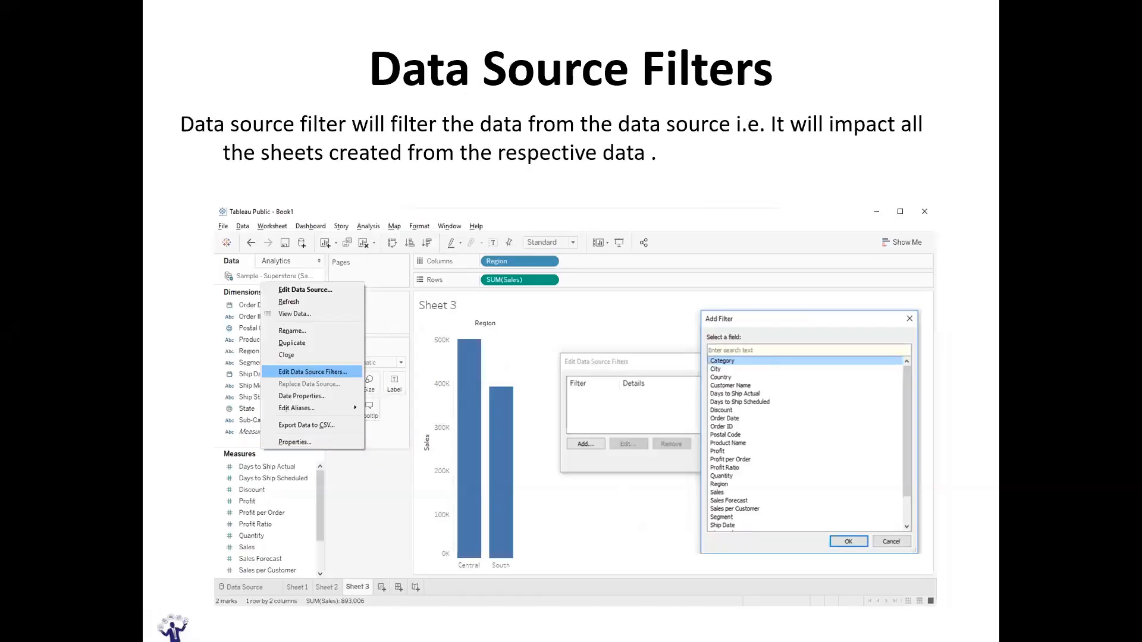
key("alt+Tab")
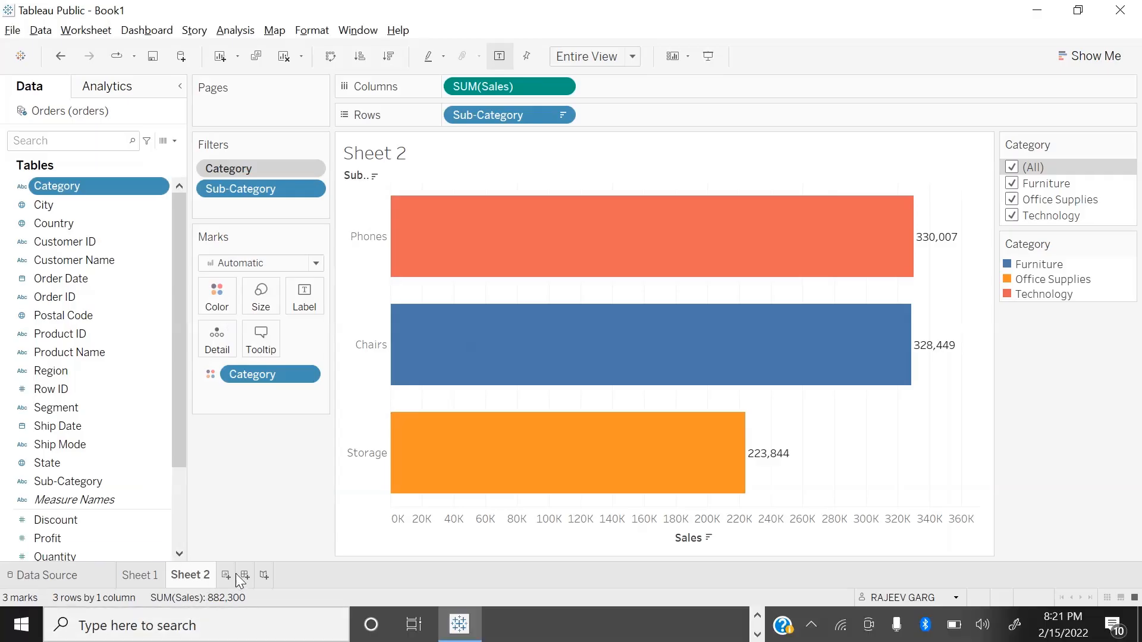
Step: Create a new worksheet and plot Sales by Category on it
left_click(226, 576)
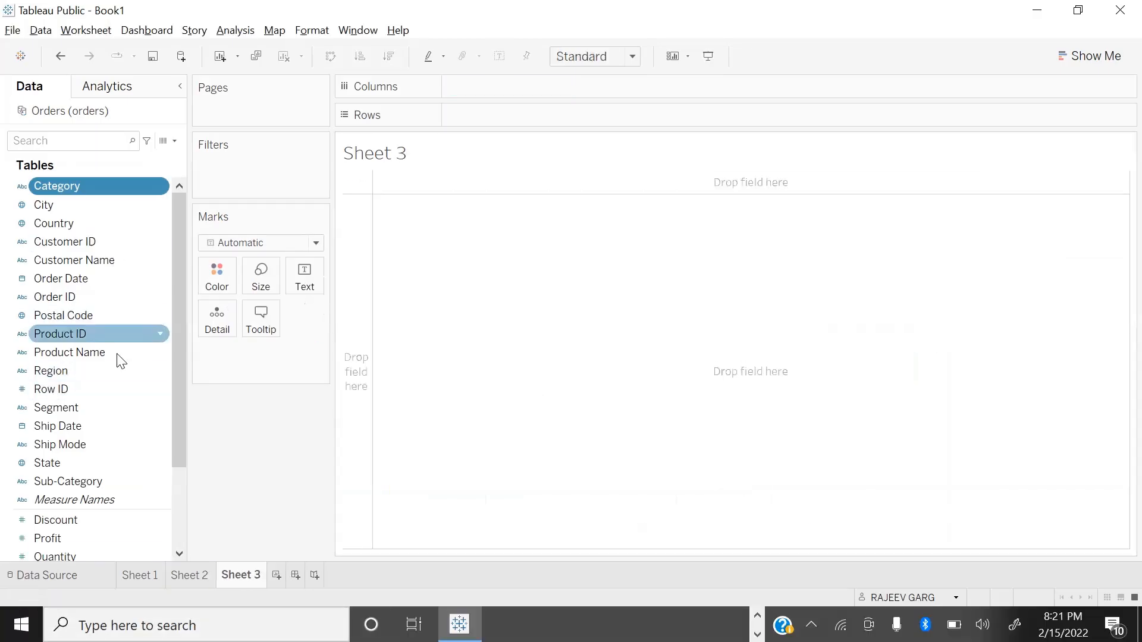
scroll(95, 479, "down", 2)
double_click(86, 466)
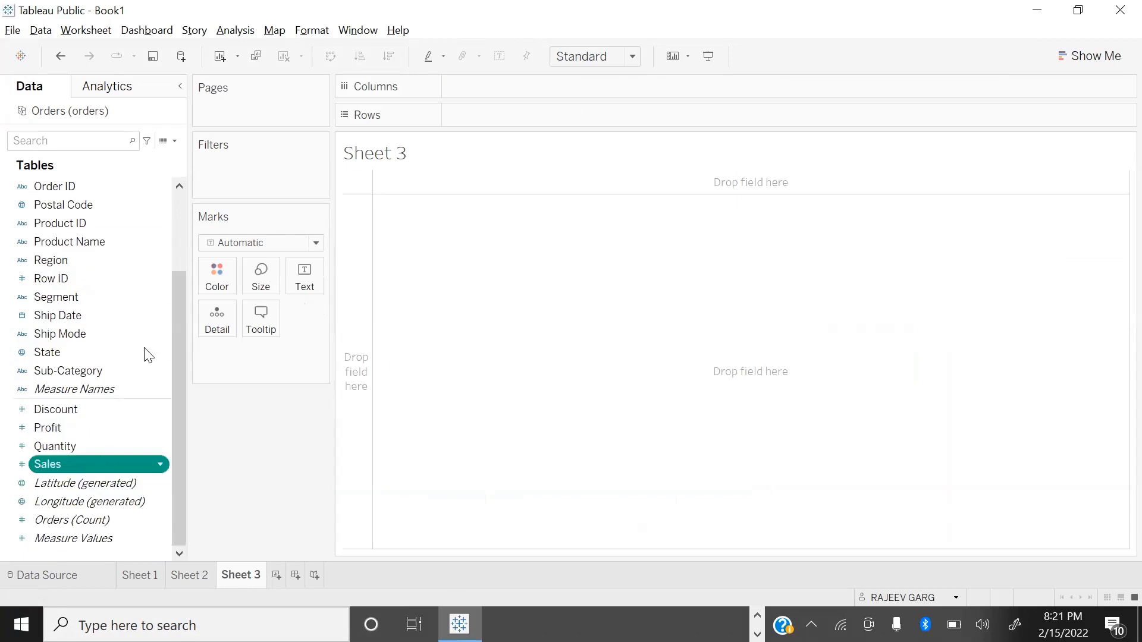
scroll(110, 184, "up", 2)
double_click(95, 186)
Step: Format the new chart with bars colored by Category, Entire View fit, descending sort and mark labels
left_click_drag(83, 185, 228, 279)
left_click(595, 59)
left_click(580, 71)
left_click(389, 56)
left_click(499, 56)
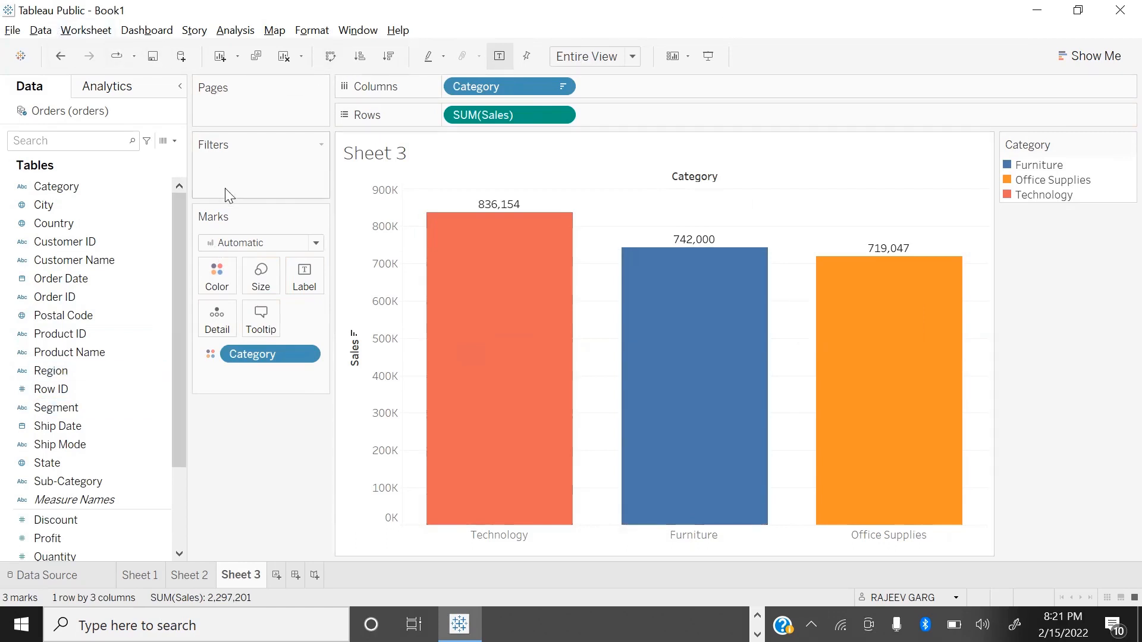
Step: Add a Category filter to Sheet 3 that keeps only Office Supplies and Technology
left_click_drag(77, 190, 244, 189)
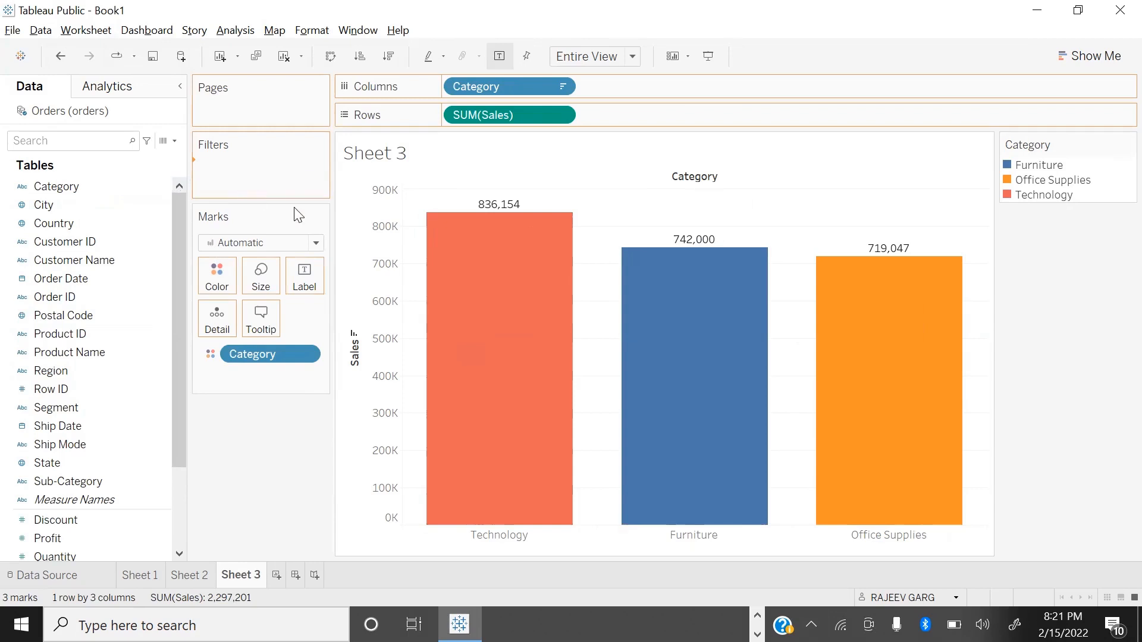
left_click(430, 185)
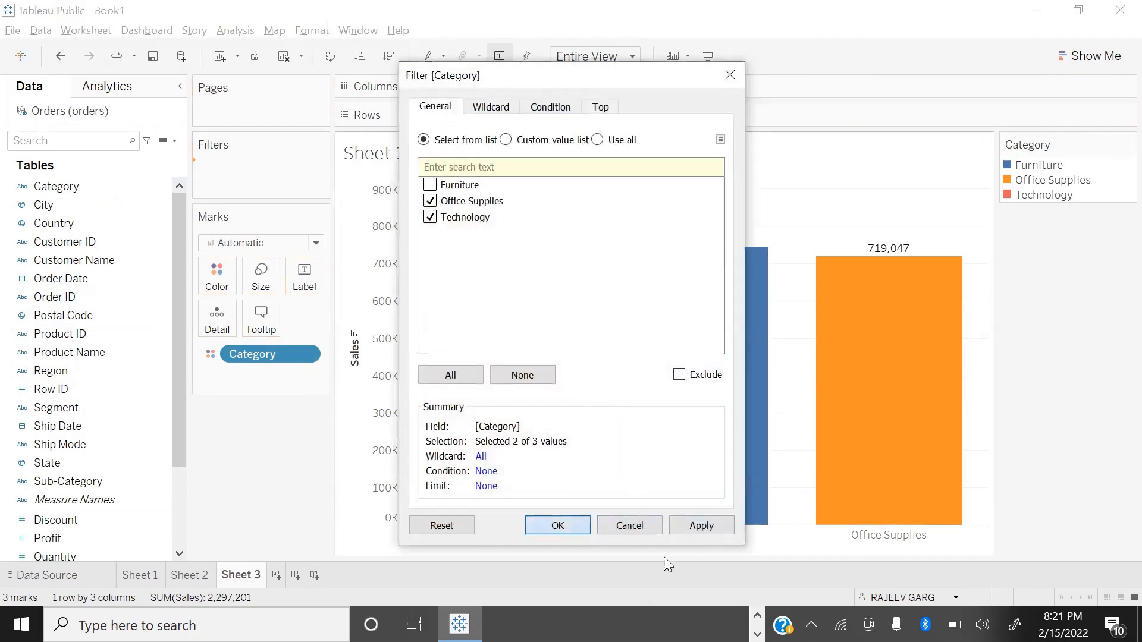
key("Return")
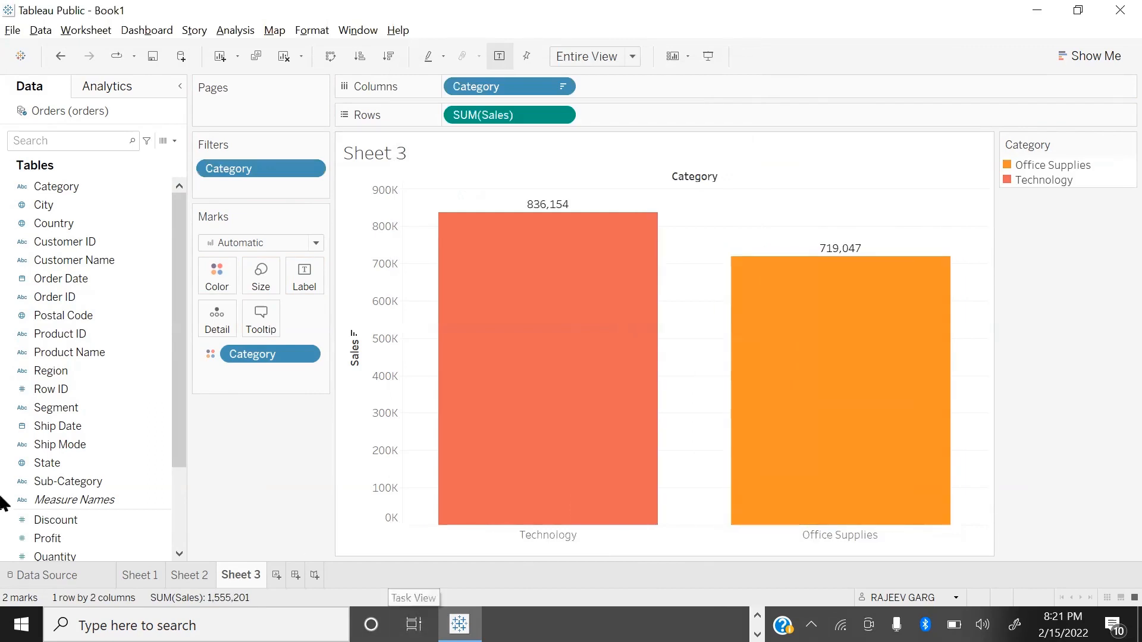
Step: Check Sheet 2 and Sheet 1 for any effect of the worksheet filter, and remove the Category filter from Sheet 3
mouse_move(931, 474)
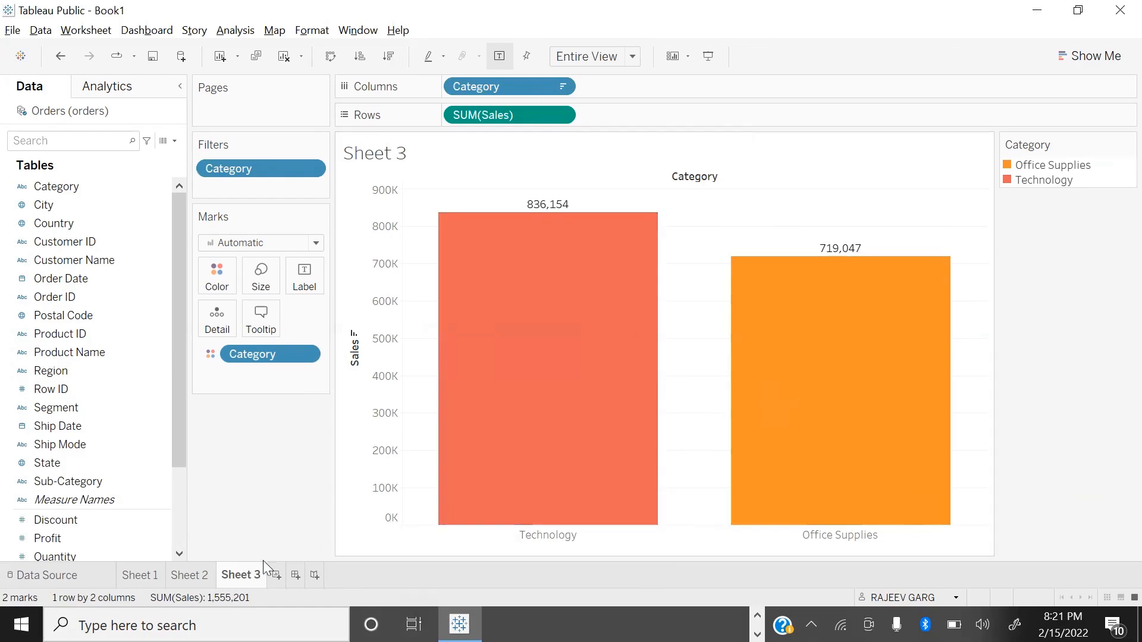
left_click(189, 576)
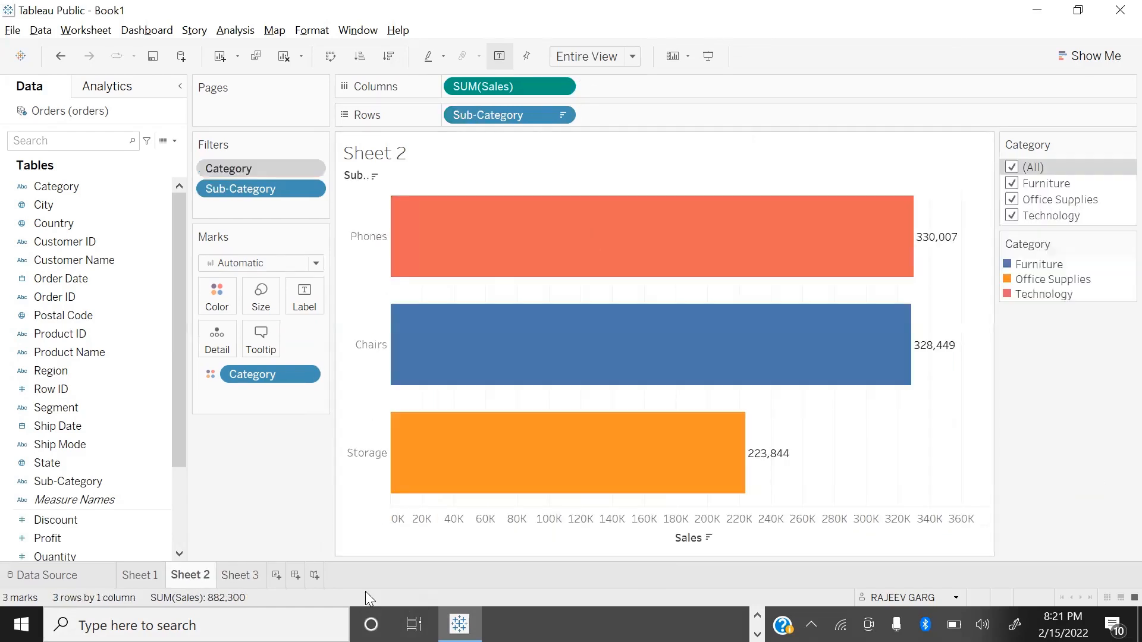
left_click(146, 573)
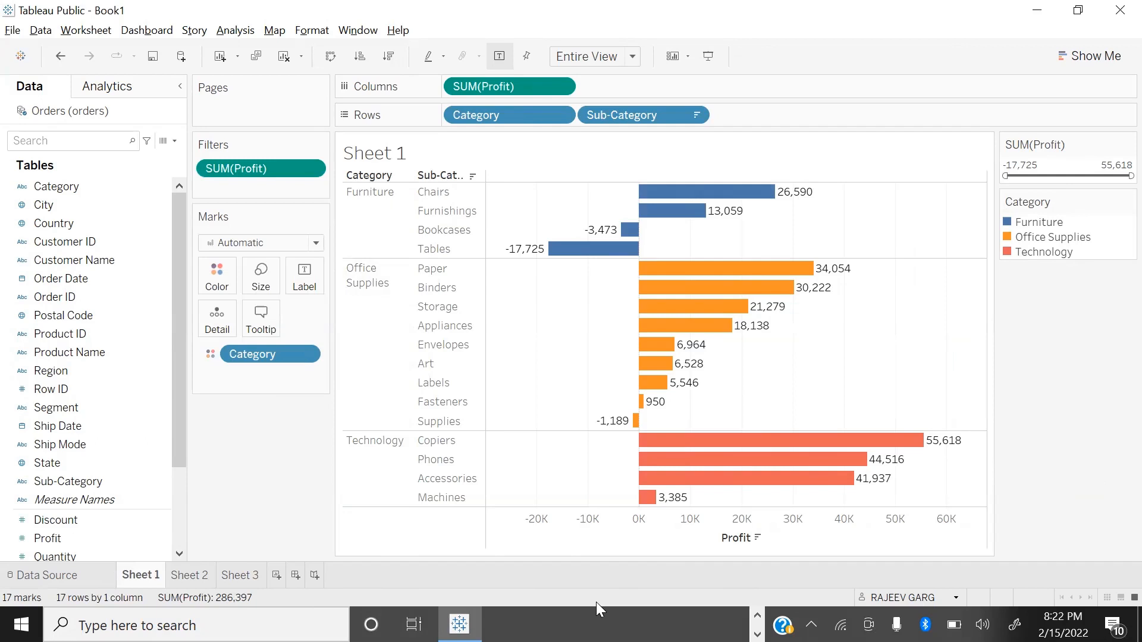
left_click(233, 576)
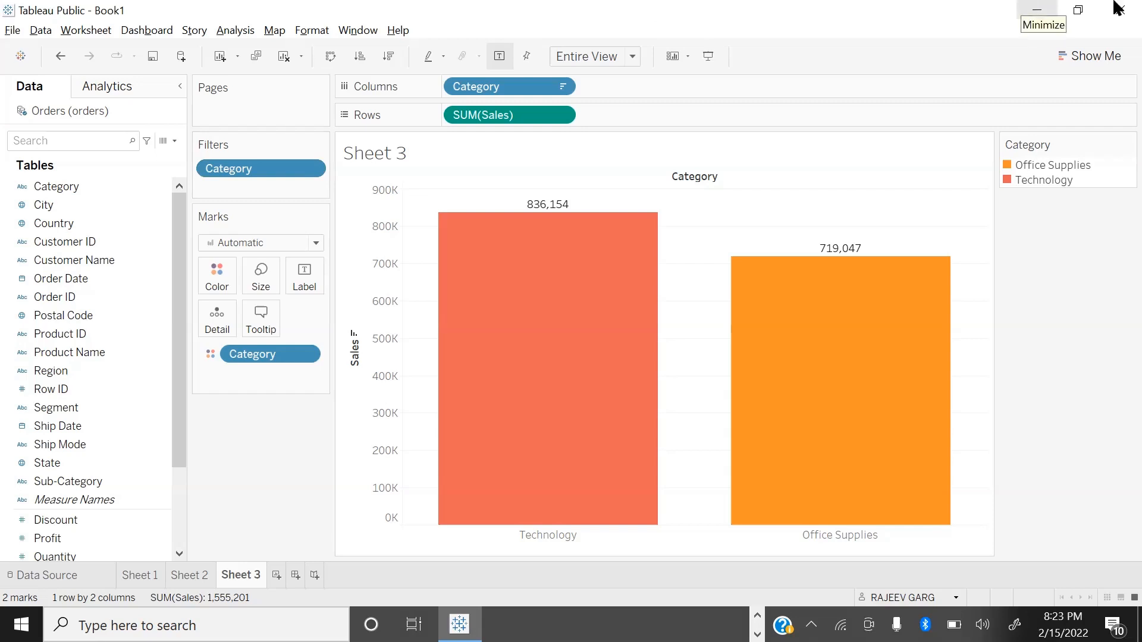
left_click_drag(246, 169, 262, 470)
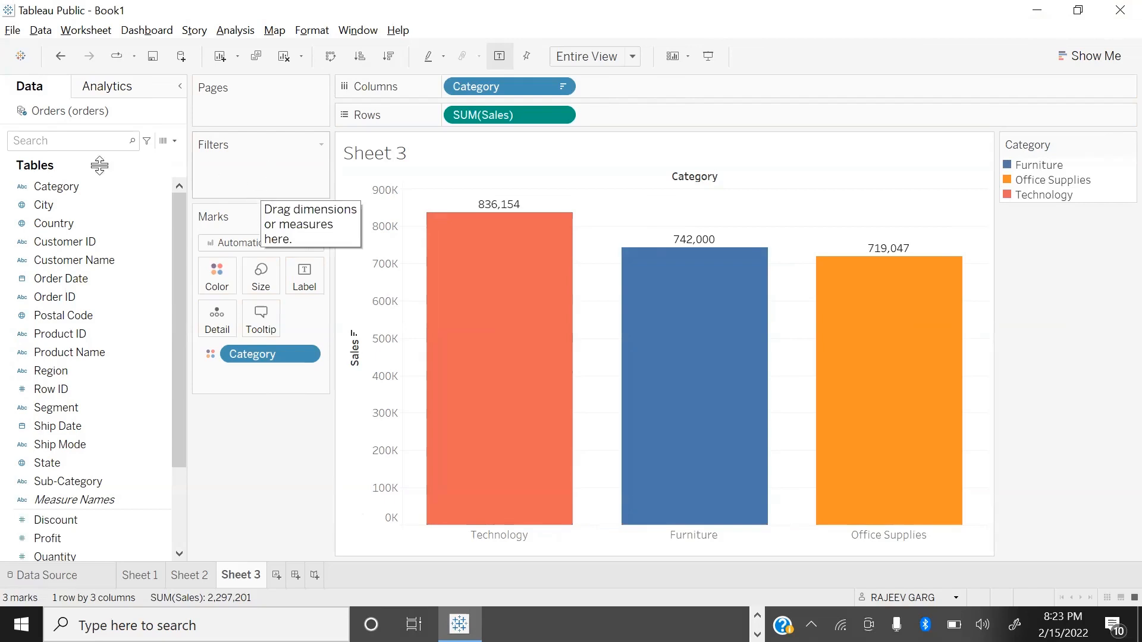
Step: Add a data source filter on Category to the Orders data source, keeping Office Supplies and Technology
right_click(73, 112)
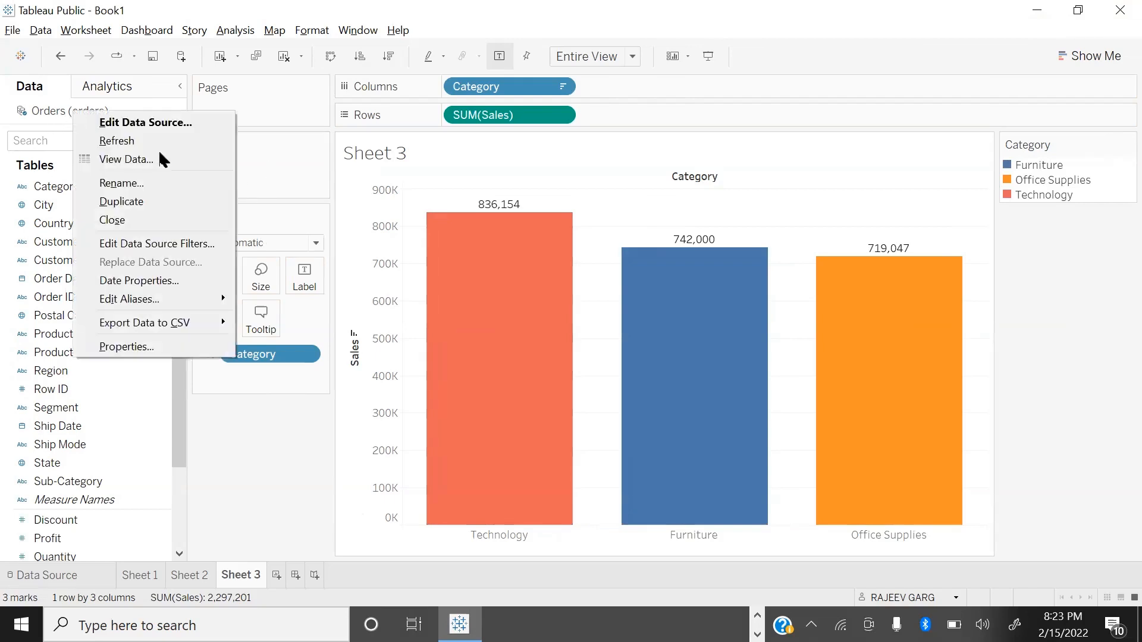
left_click(168, 243)
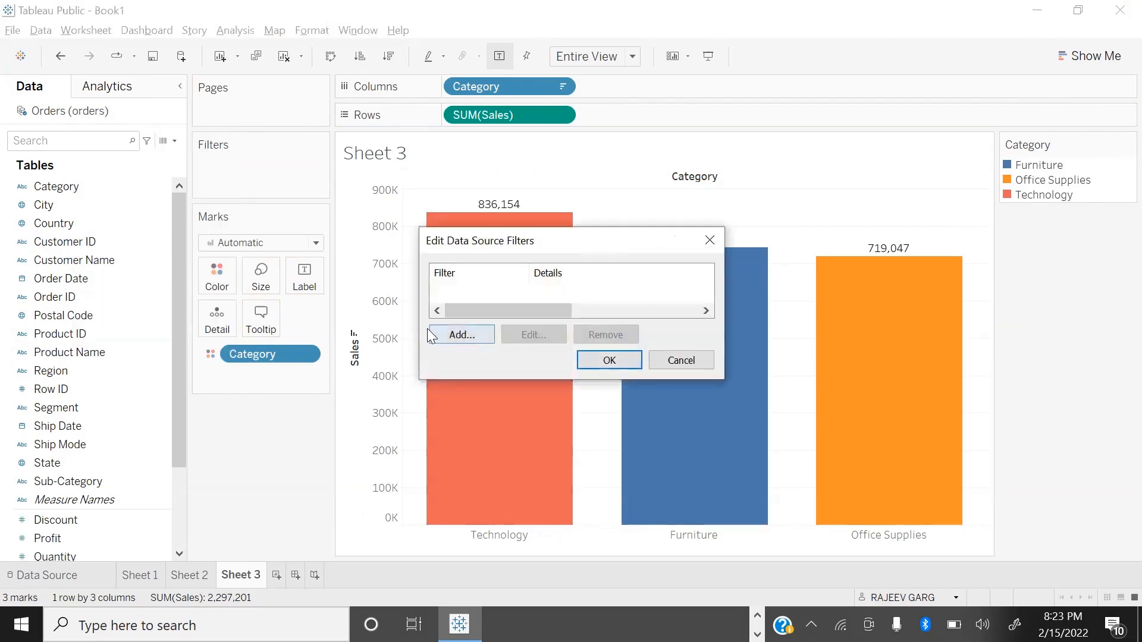
left_click(461, 335)
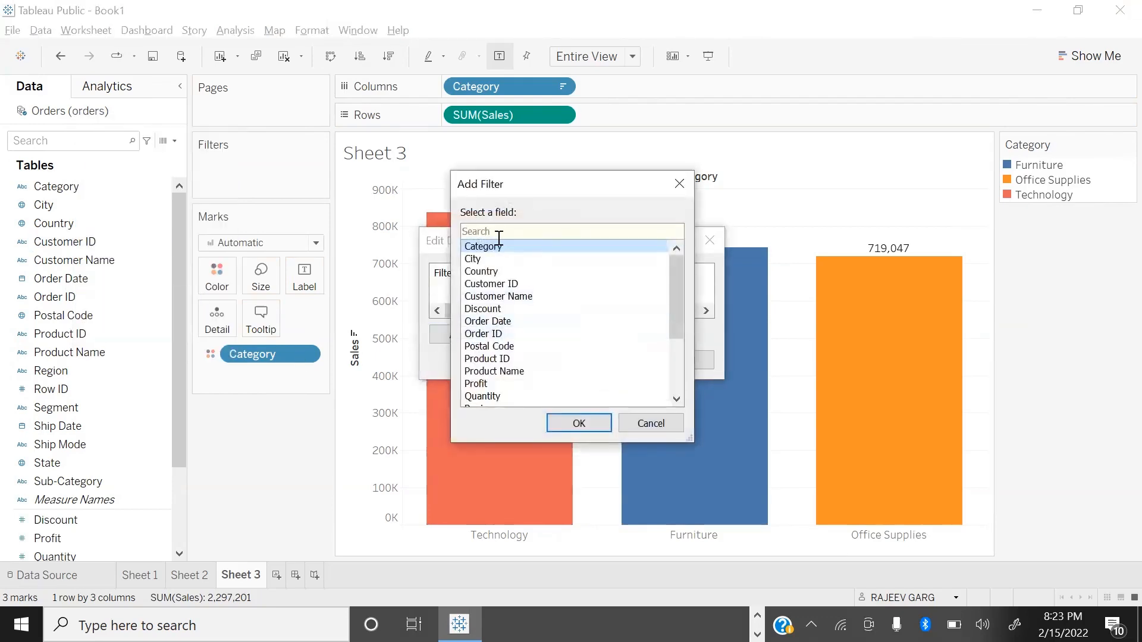
left_click(578, 423)
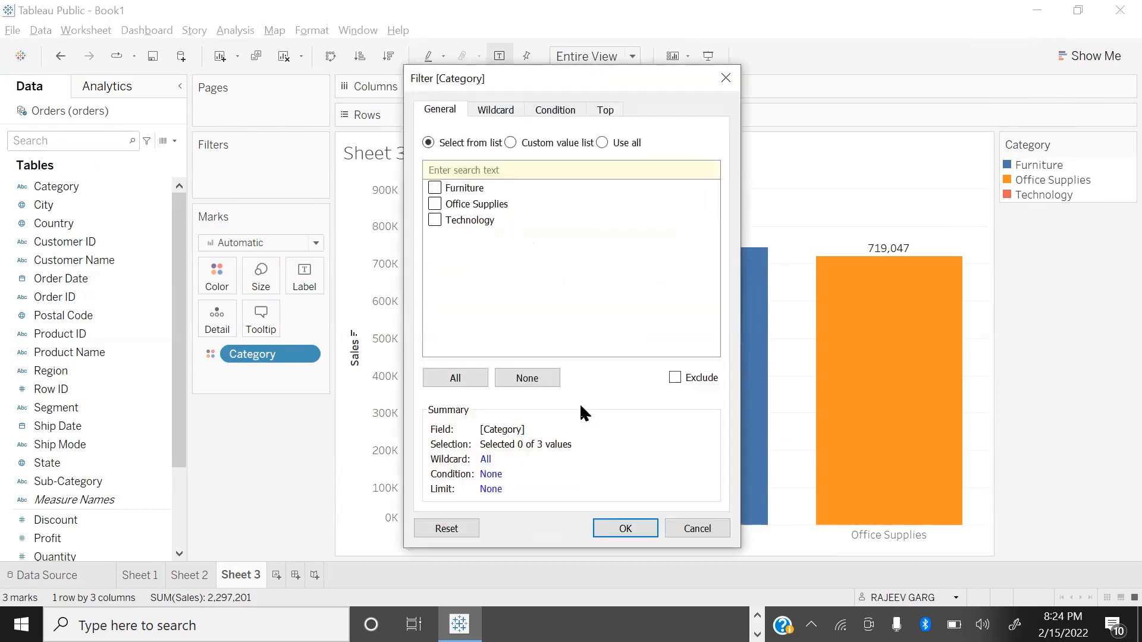
left_click(436, 218)
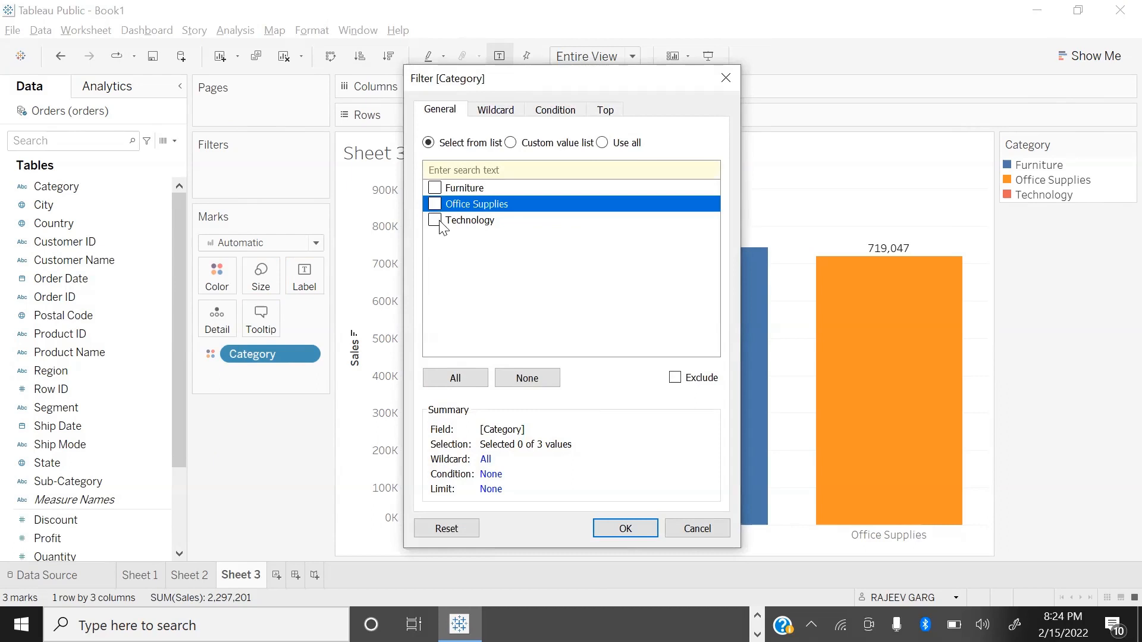
left_click(434, 203)
left_click(628, 528)
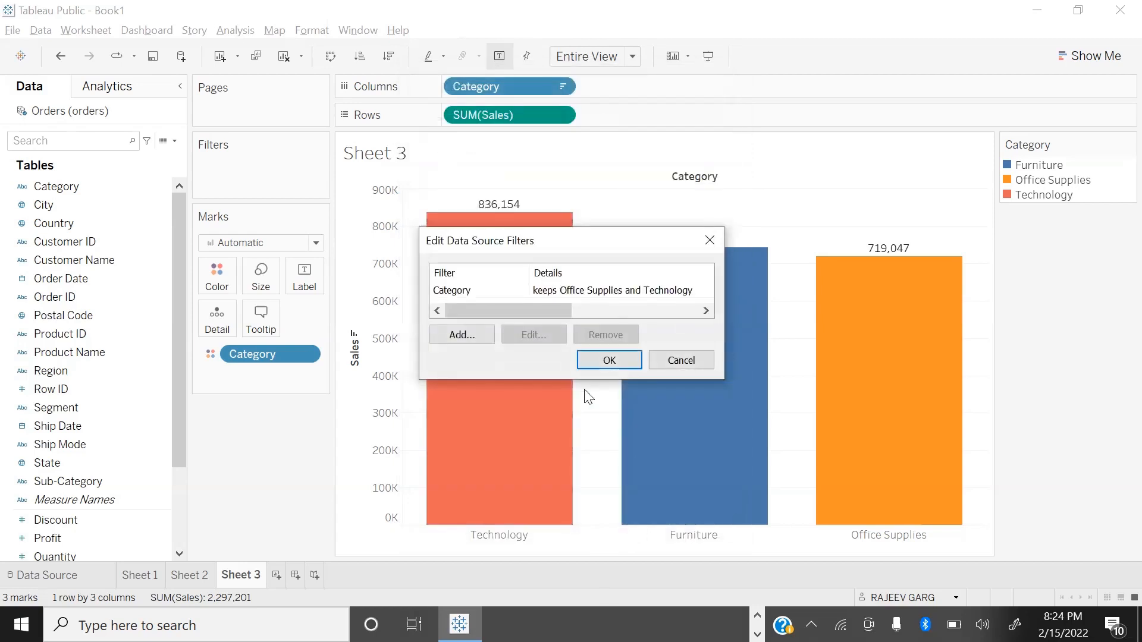
left_click(618, 363)
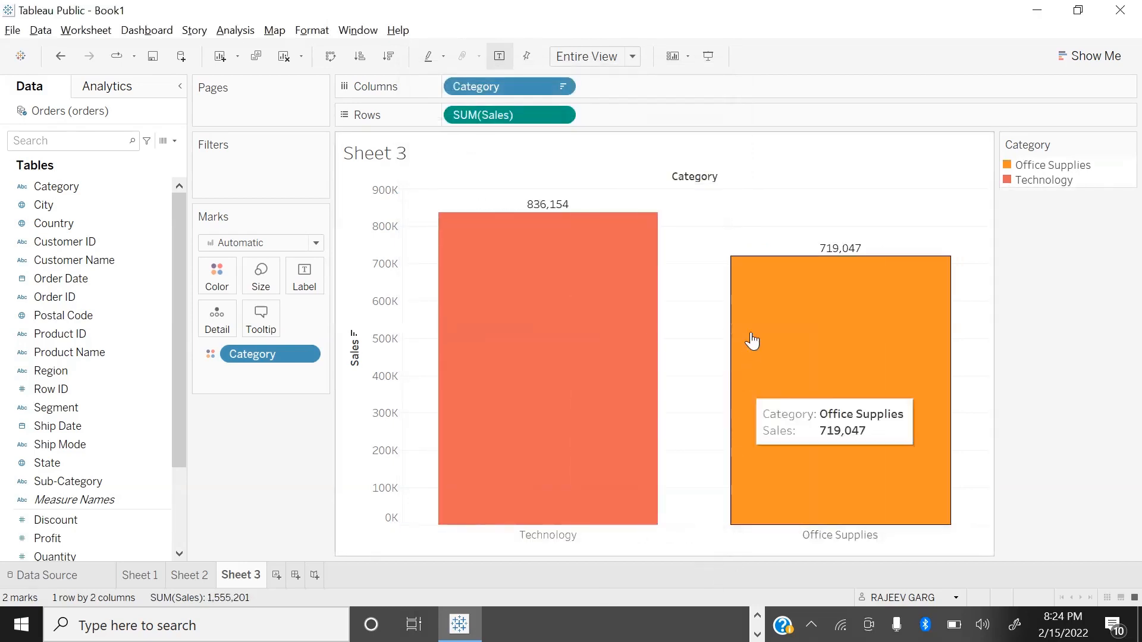
Step: Inspect Sheet 2 and Sheet 1 to see how the data source filter affects them
left_click(190, 575)
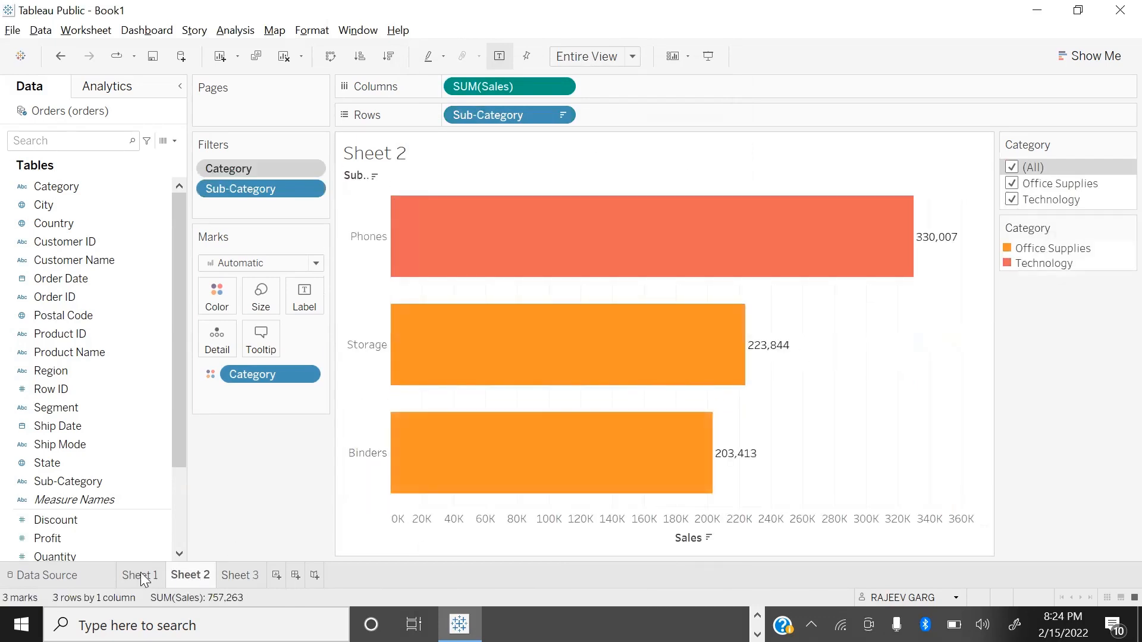
left_click(140, 575)
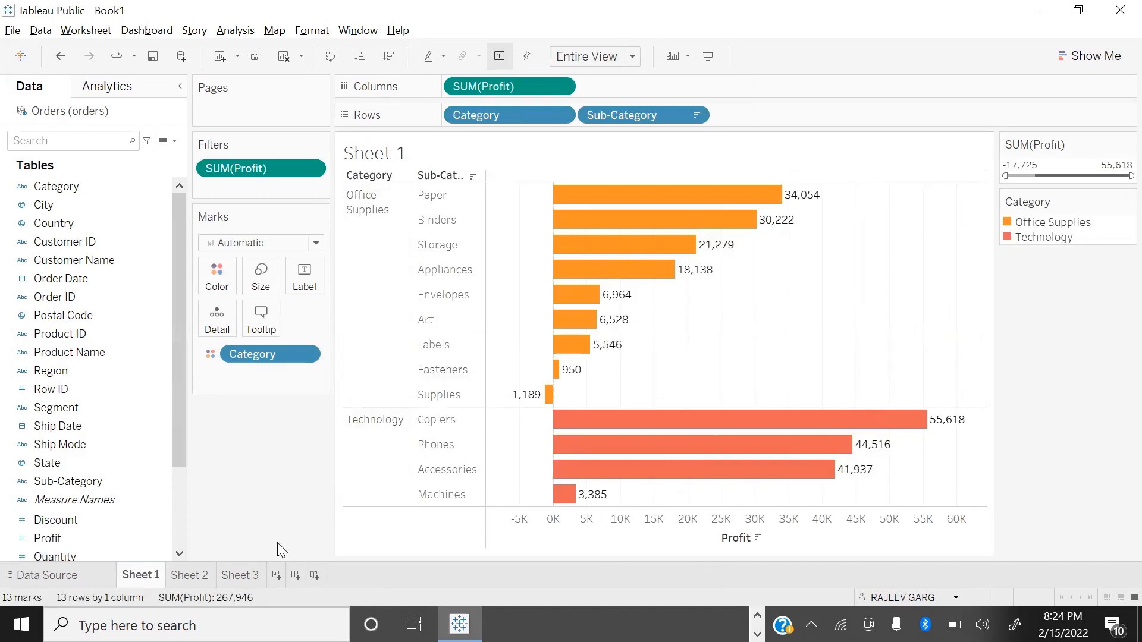
mouse_move(248, 577)
Step: Remove the Category data source filter from the Orders data source
right_click(77, 113)
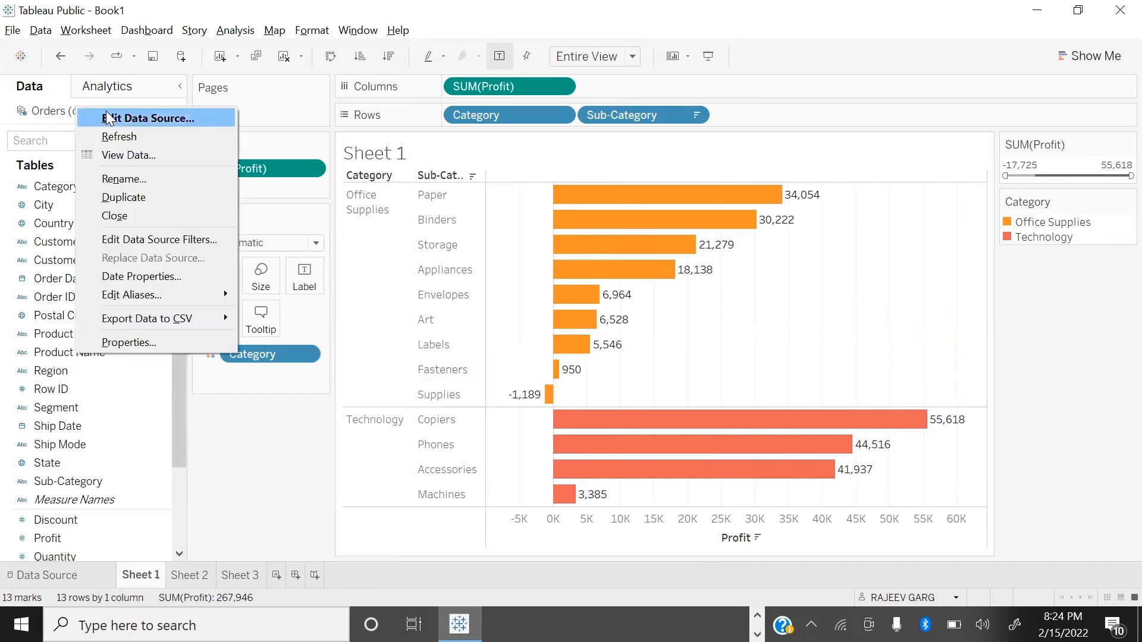
left_click(190, 238)
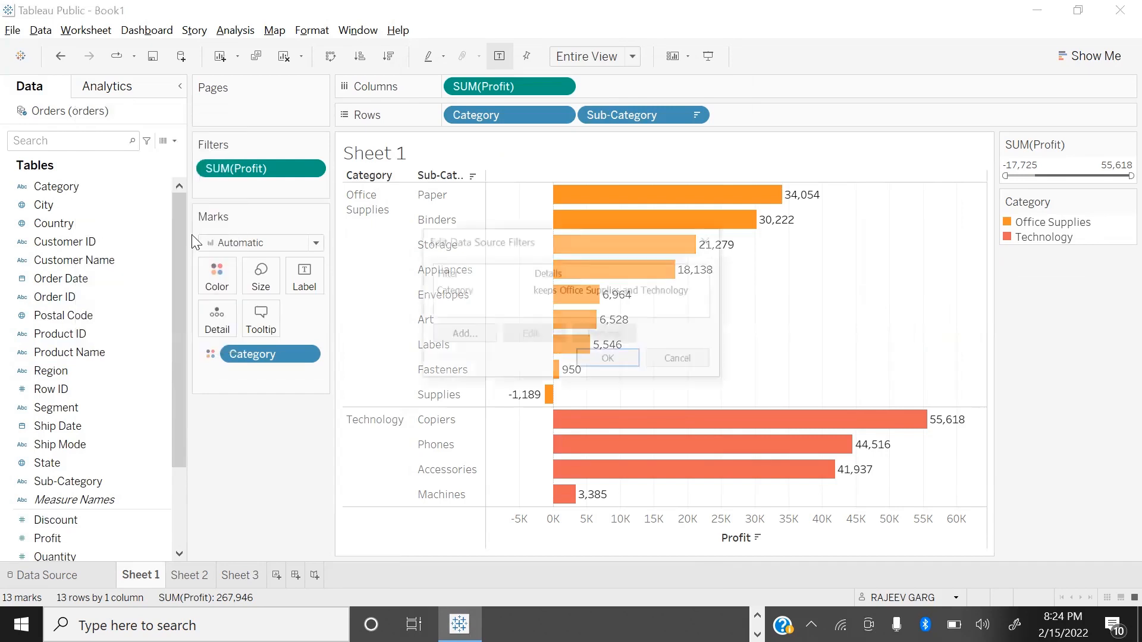
left_click(464, 292)
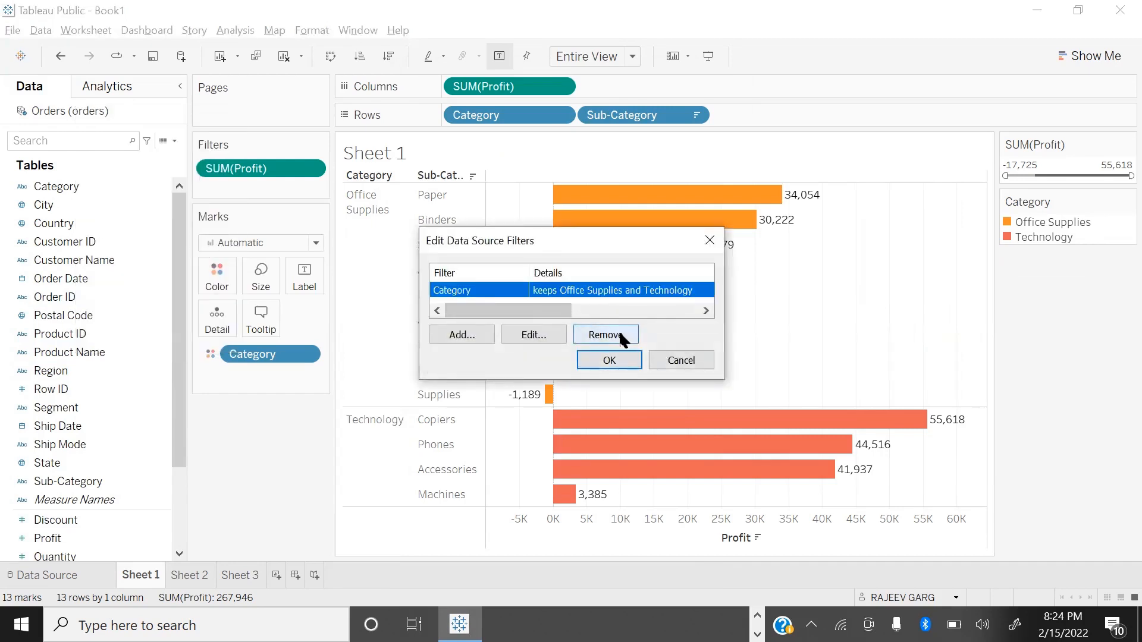
left_click(619, 336)
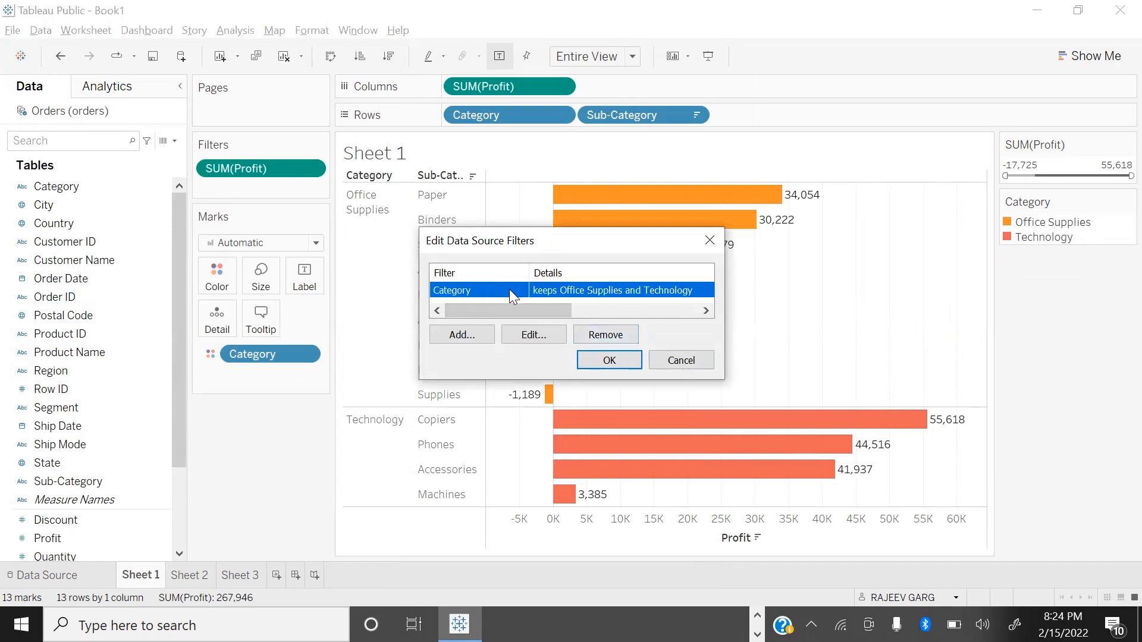
left_click(609, 361)
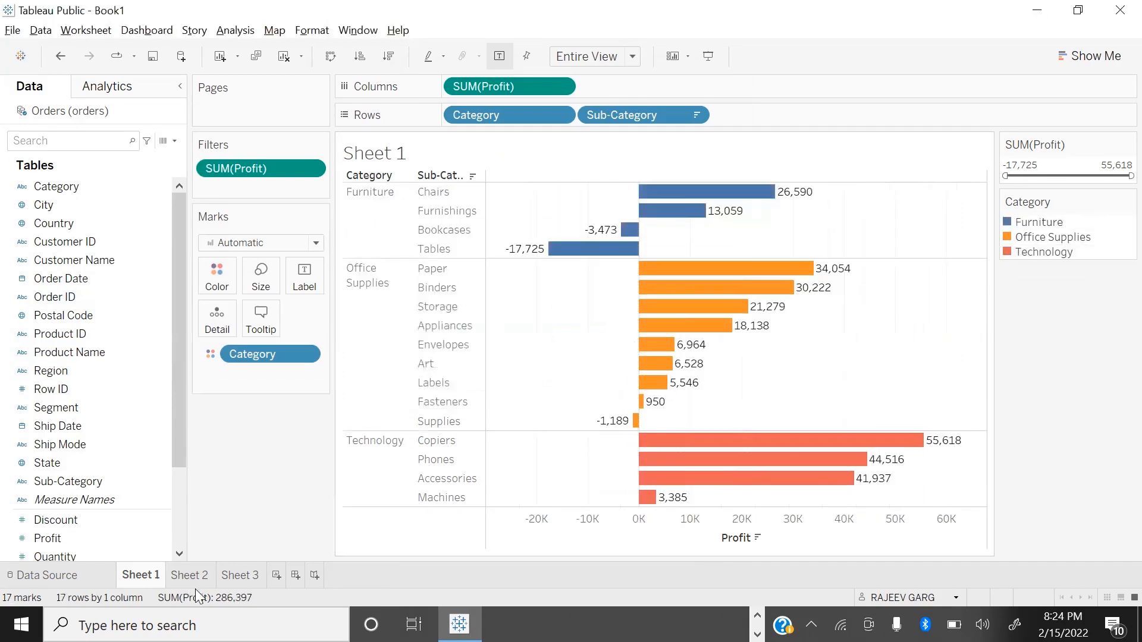
Step: From Sheet 3, add a Category data source filter to the Orders data source that keeps Furniture and Technology
left_click(196, 576)
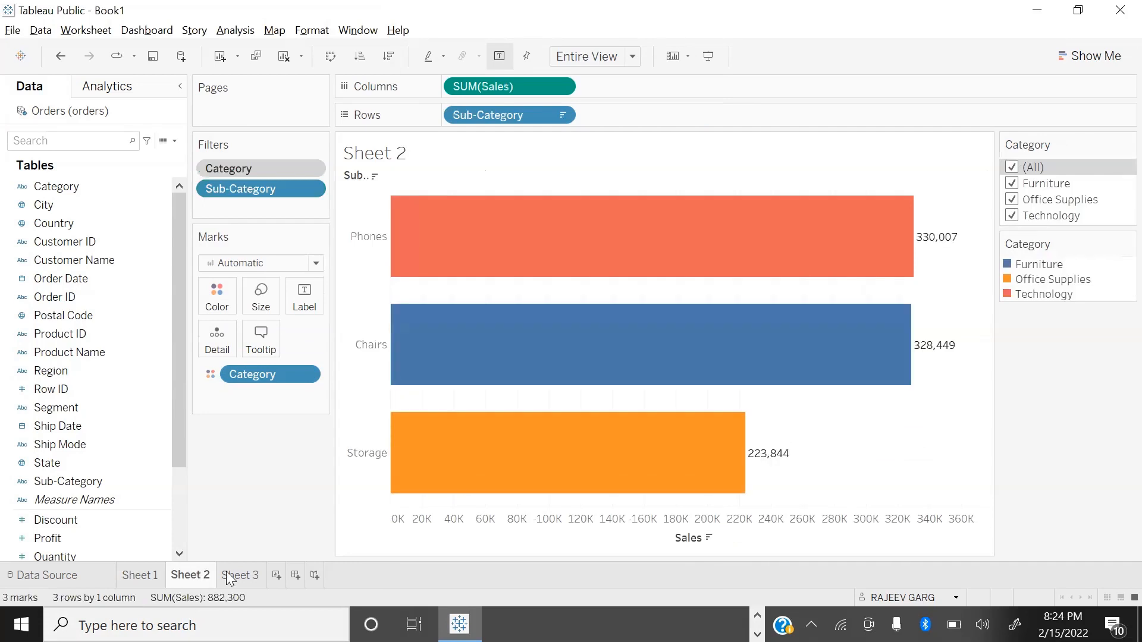
left_click(237, 575)
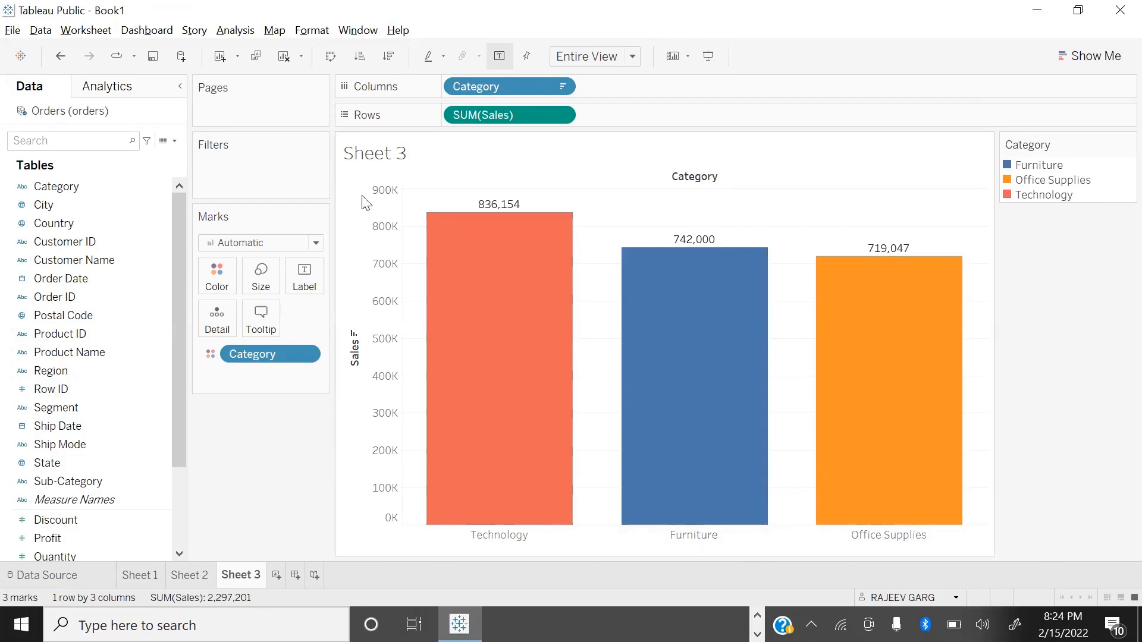
right_click(70, 111)
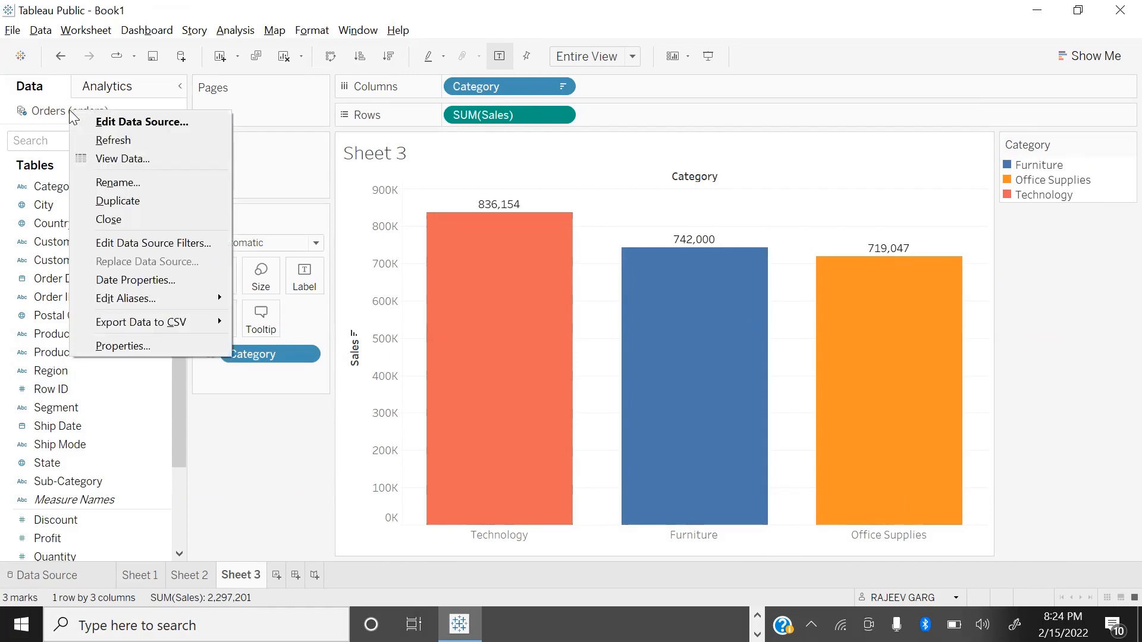
left_click(186, 244)
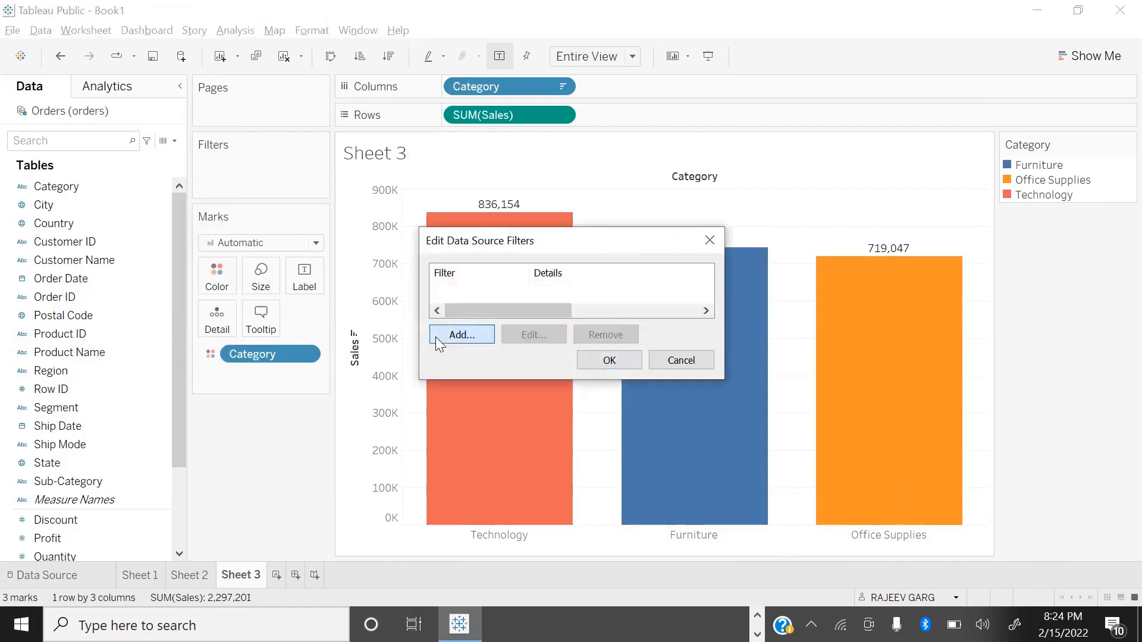
left_click(435, 336)
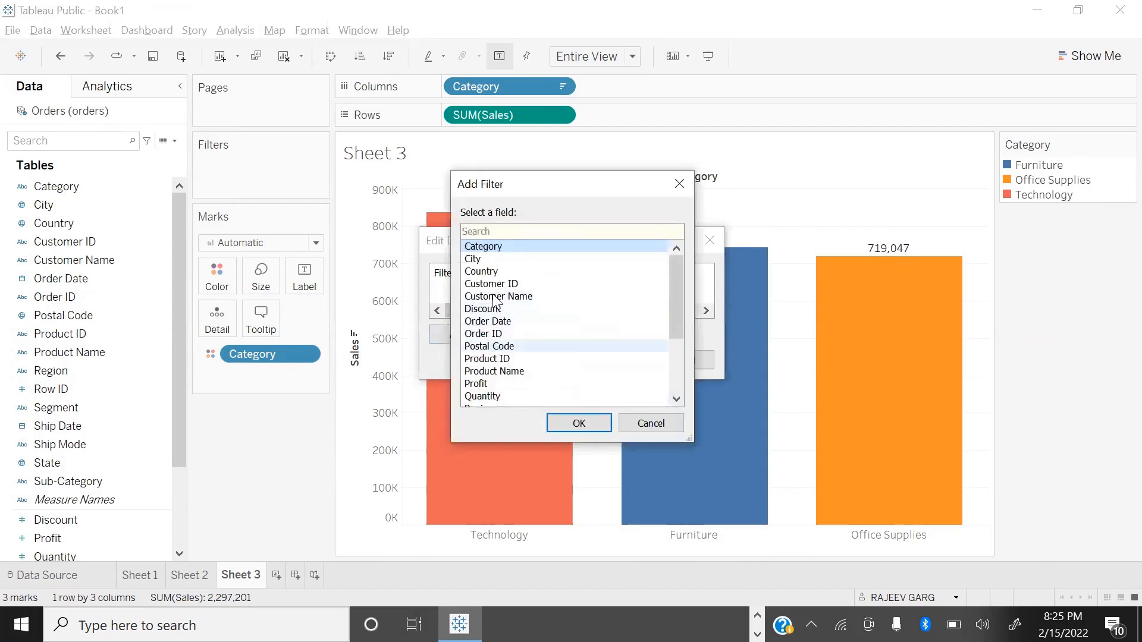
left_click(475, 246)
left_click(592, 422)
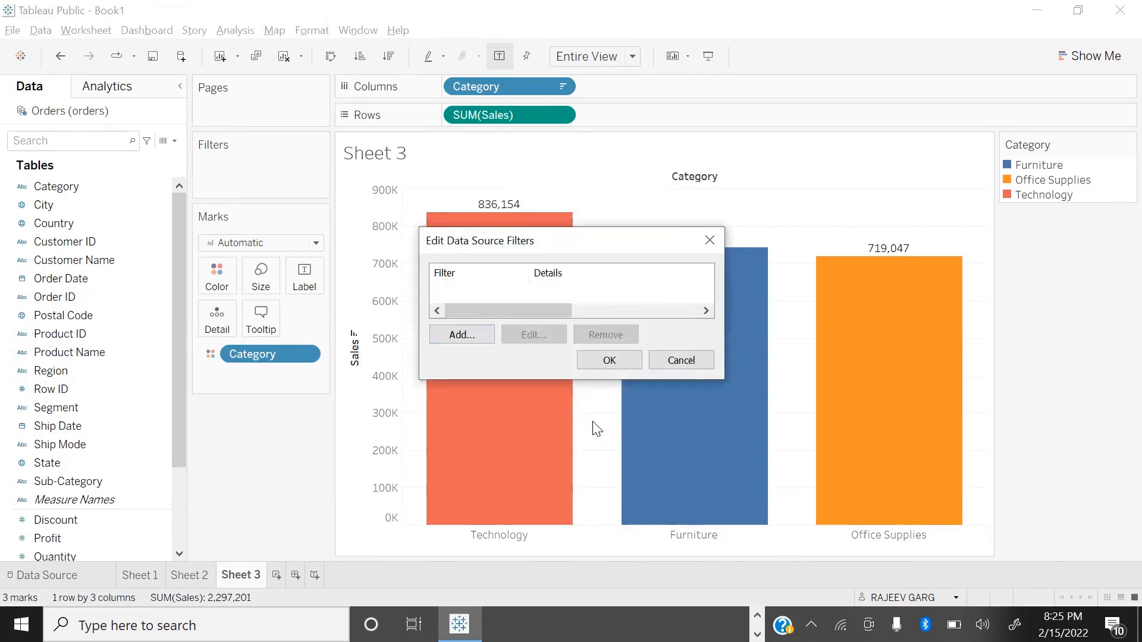
left_click(436, 189)
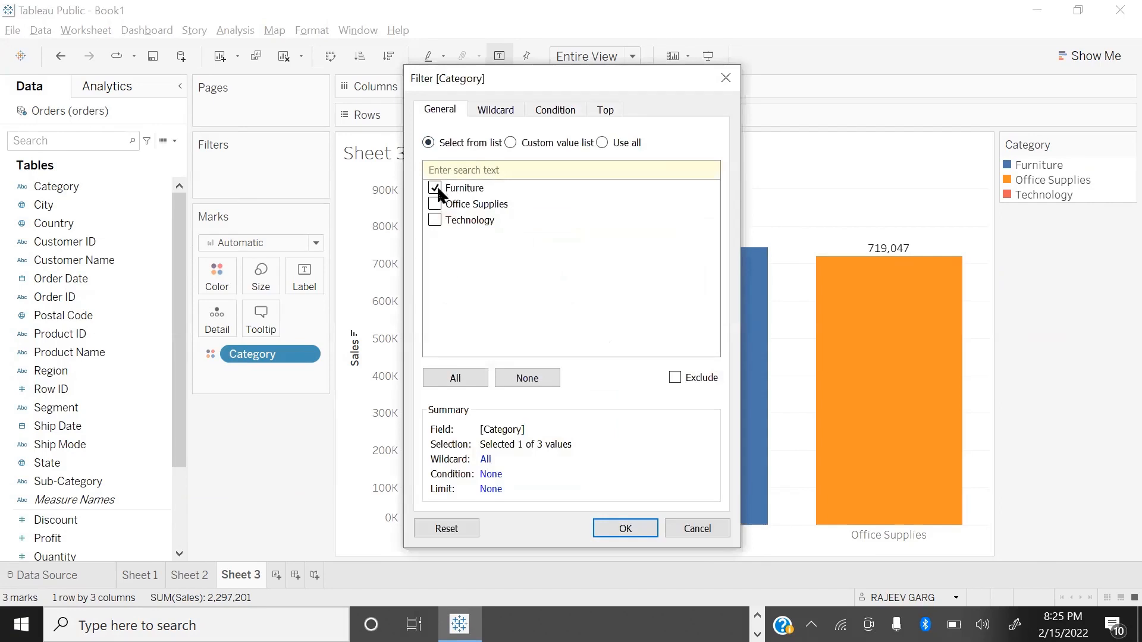
left_click(435, 220)
left_click(625, 528)
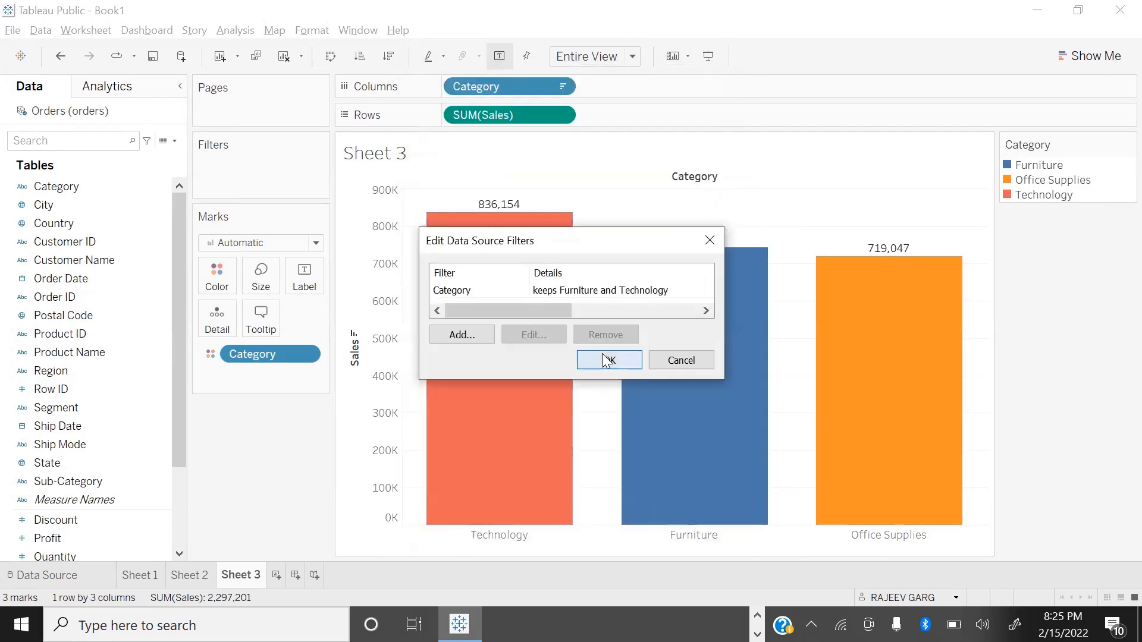
left_click(607, 360)
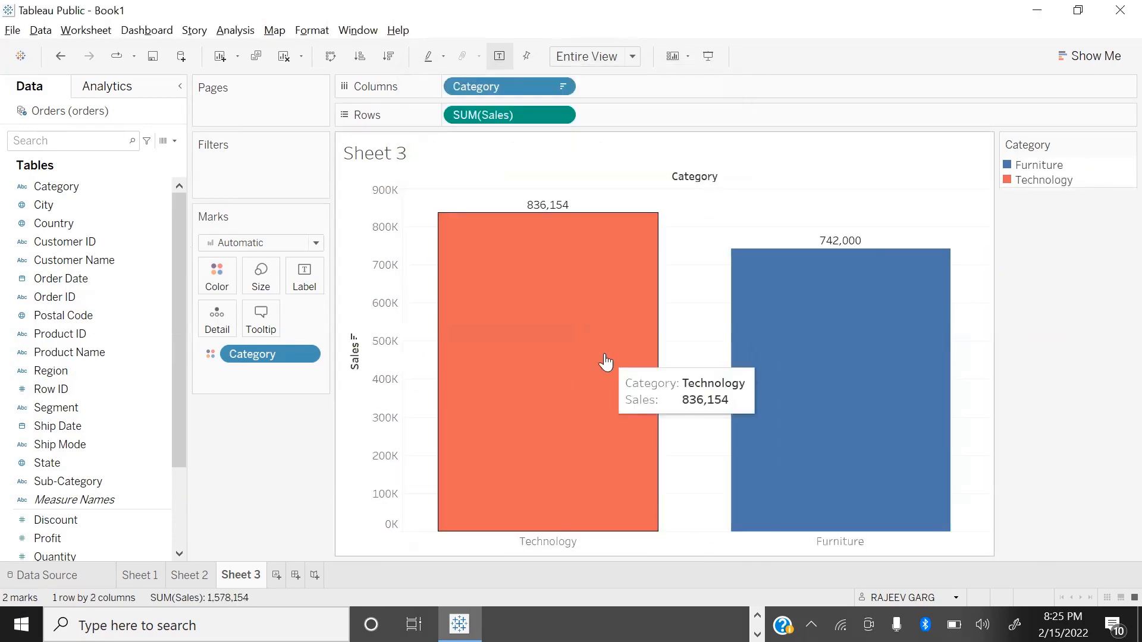
Step: Check Sheet 2 and Sheet 1 for the effect of the Furniture and Technology data source filter
left_click(189, 574)
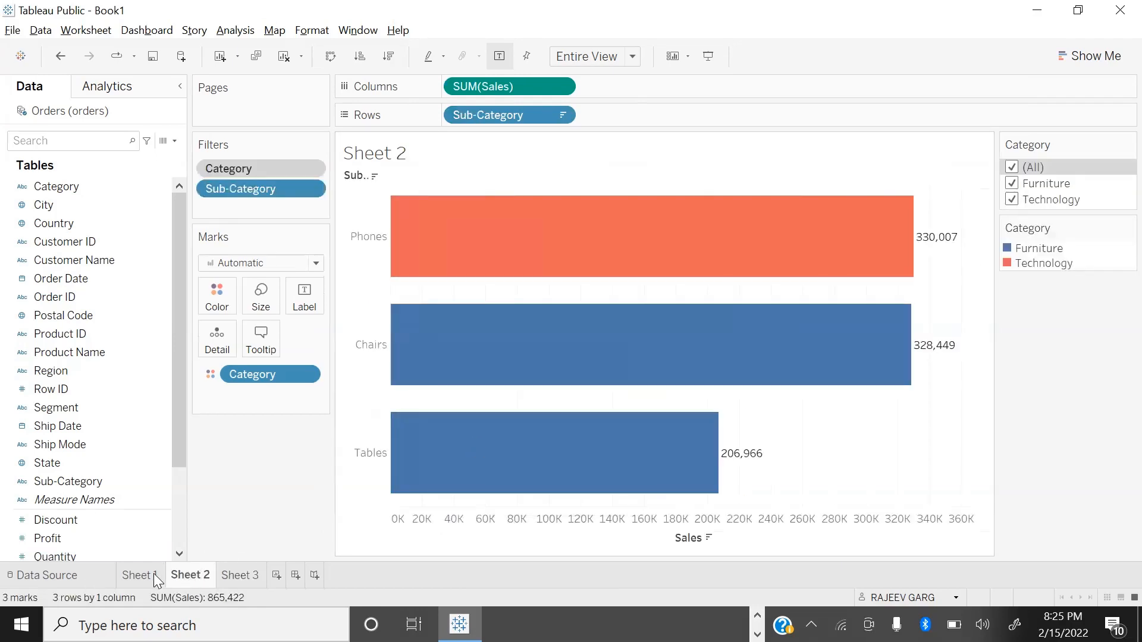
left_click(154, 574)
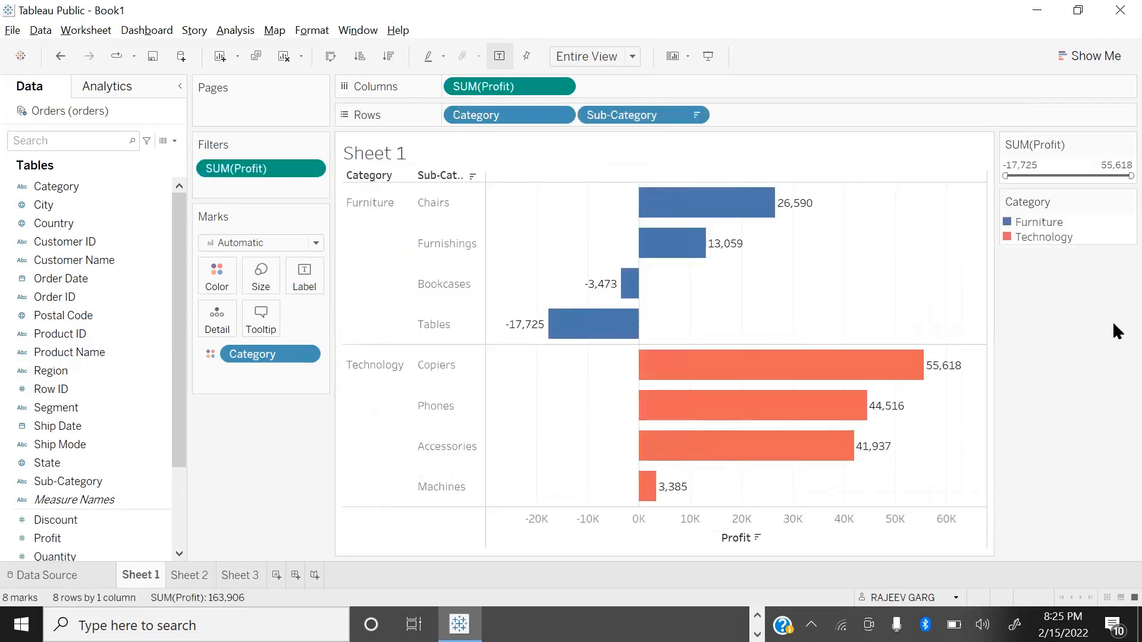
key("XF86AudioMute")
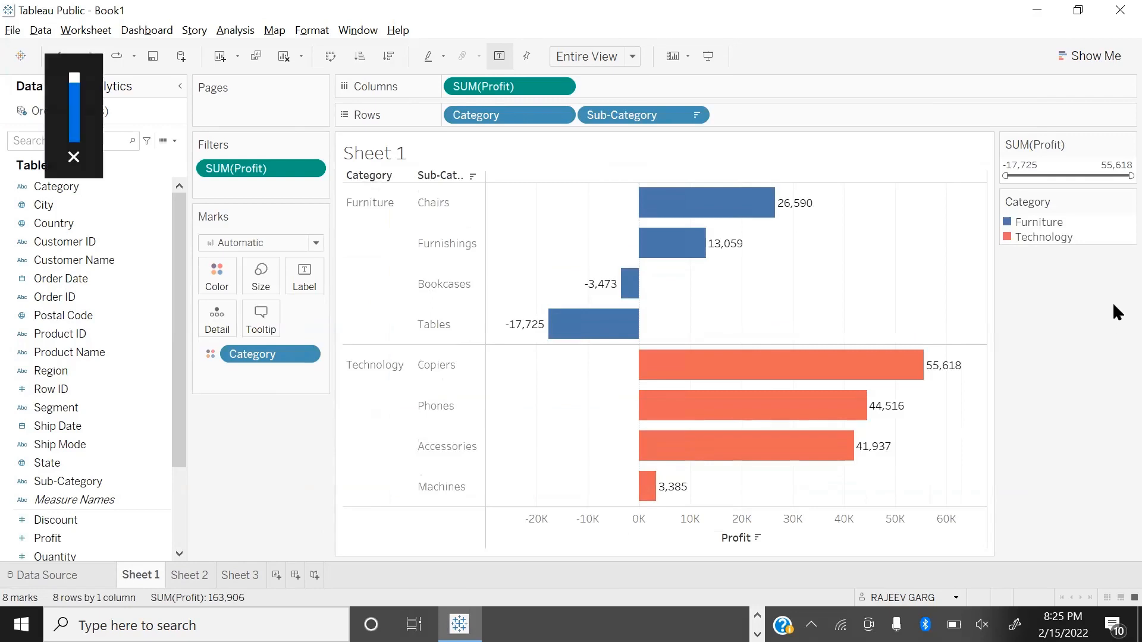
key("XF86AudioMute")
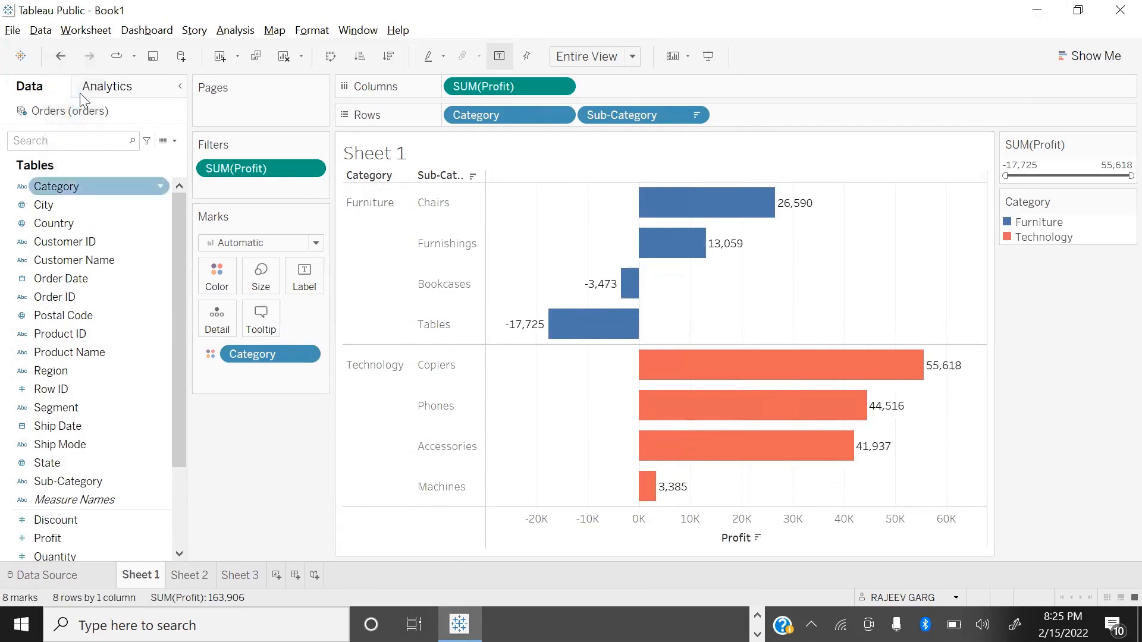
Step: Delete the data source filter that keeps Furniture and Technology from the Orders data source
right_click(47, 111)
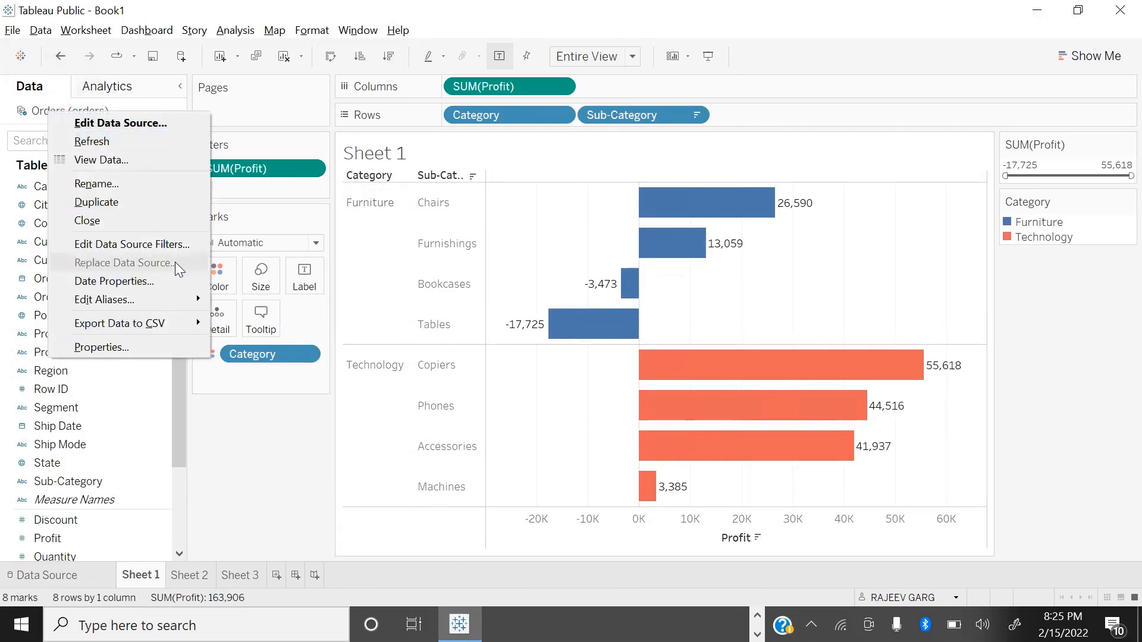
left_click(184, 248)
left_click(447, 290)
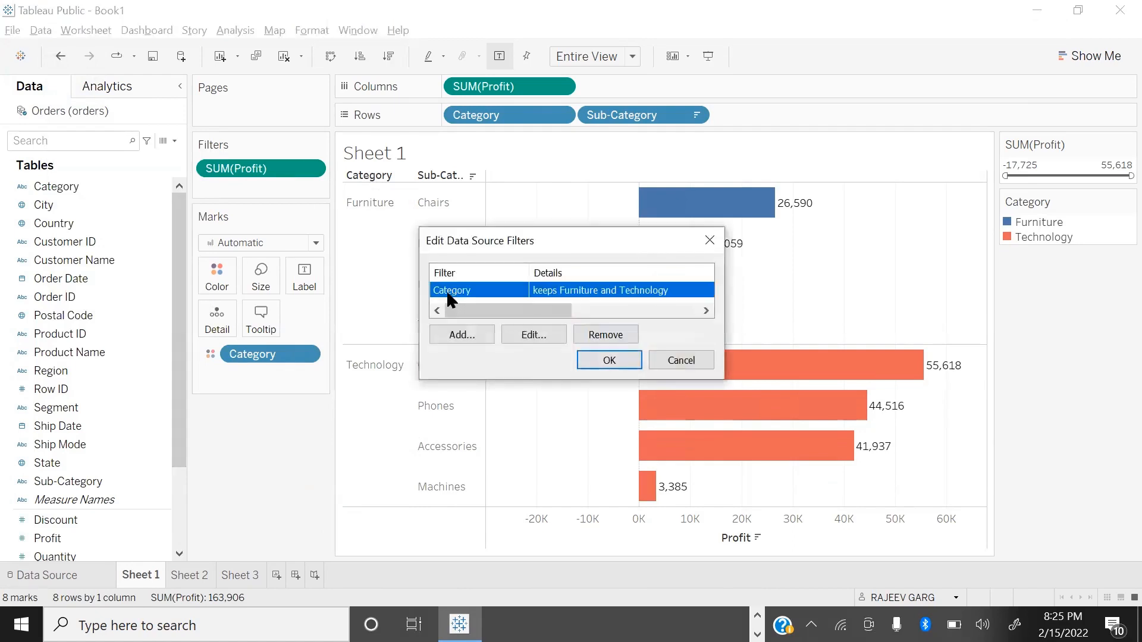
left_click(605, 335)
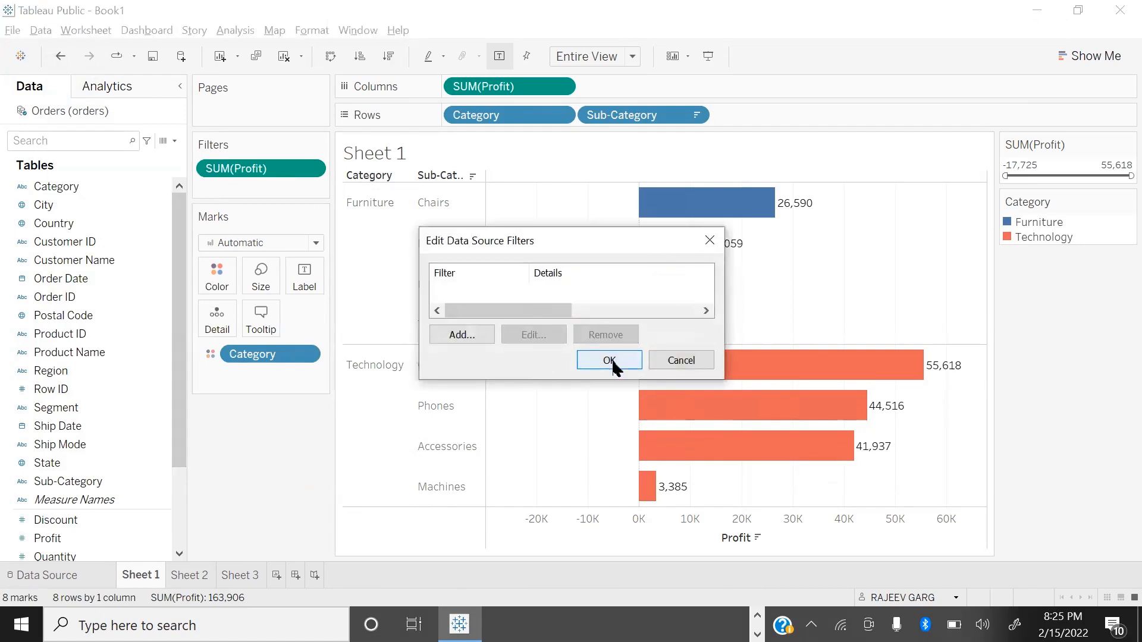
left_click(609, 357)
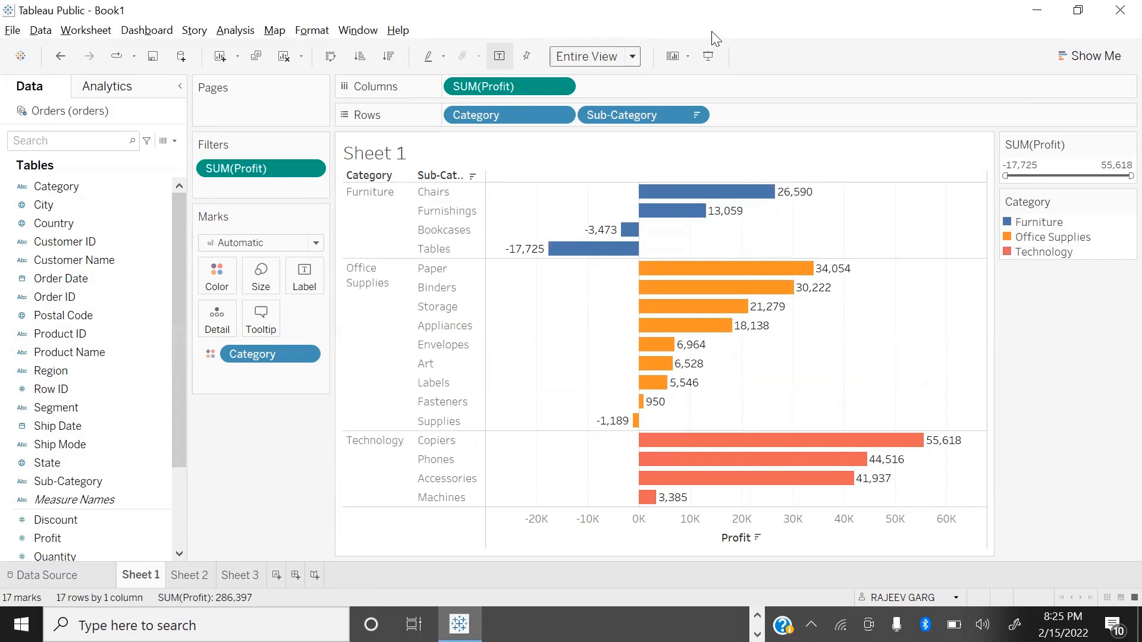
Step: Add Sub-Category to the columns of Sheet 3 after Category, and glance at the Ways to Filter slide
left_click(190, 574)
left_click(243, 574)
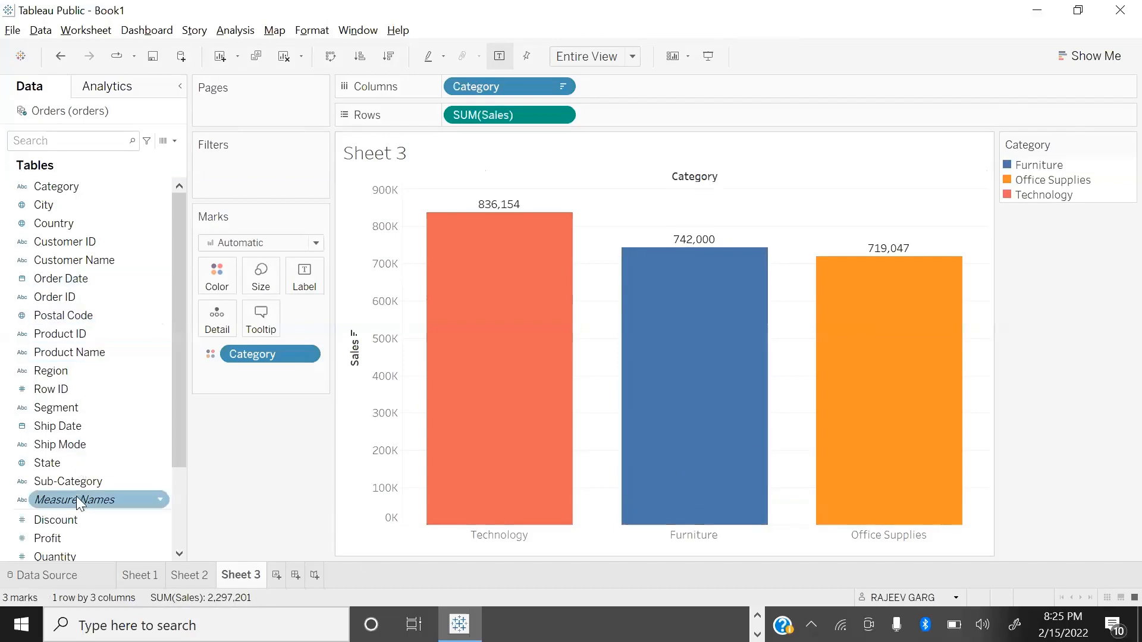
left_click_drag(82, 481, 654, 87)
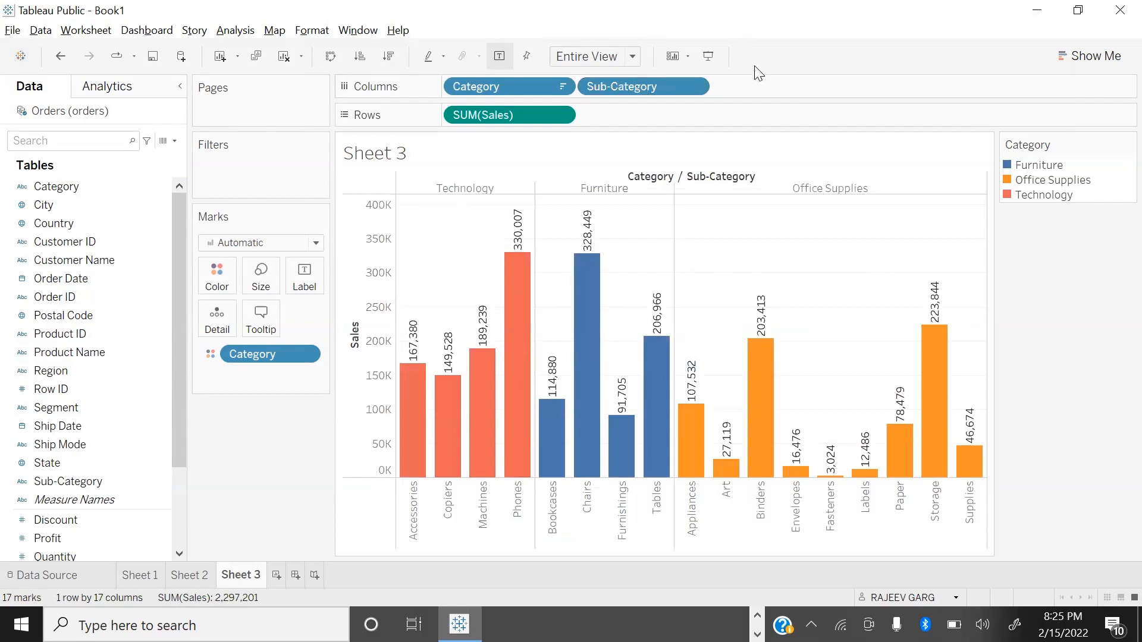
key("alt+Tab")
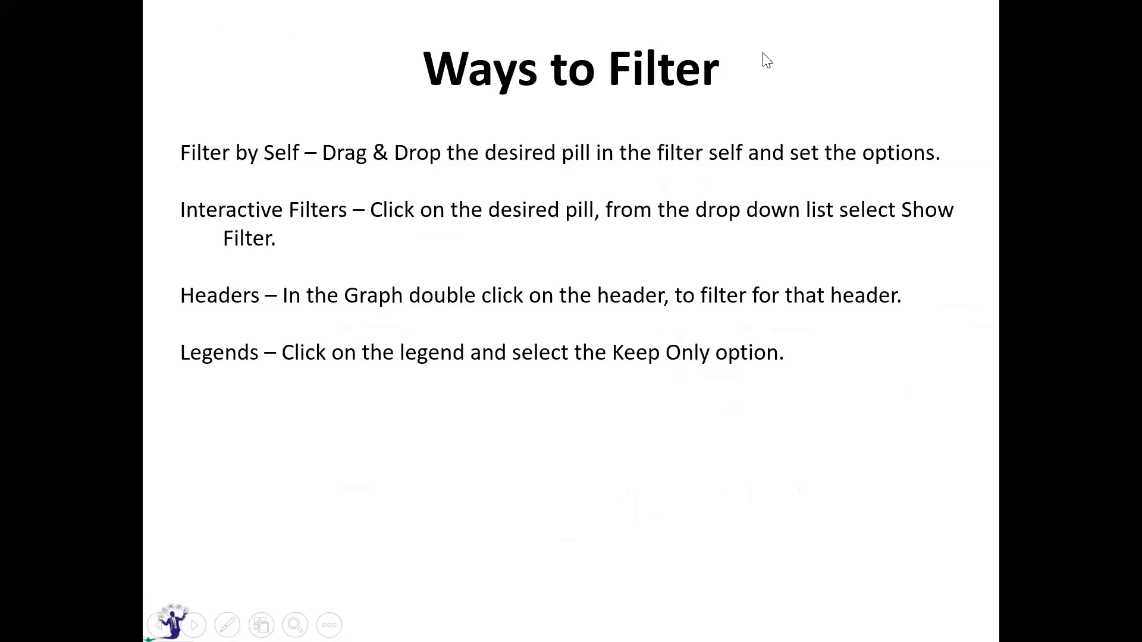
key("alt+Tab")
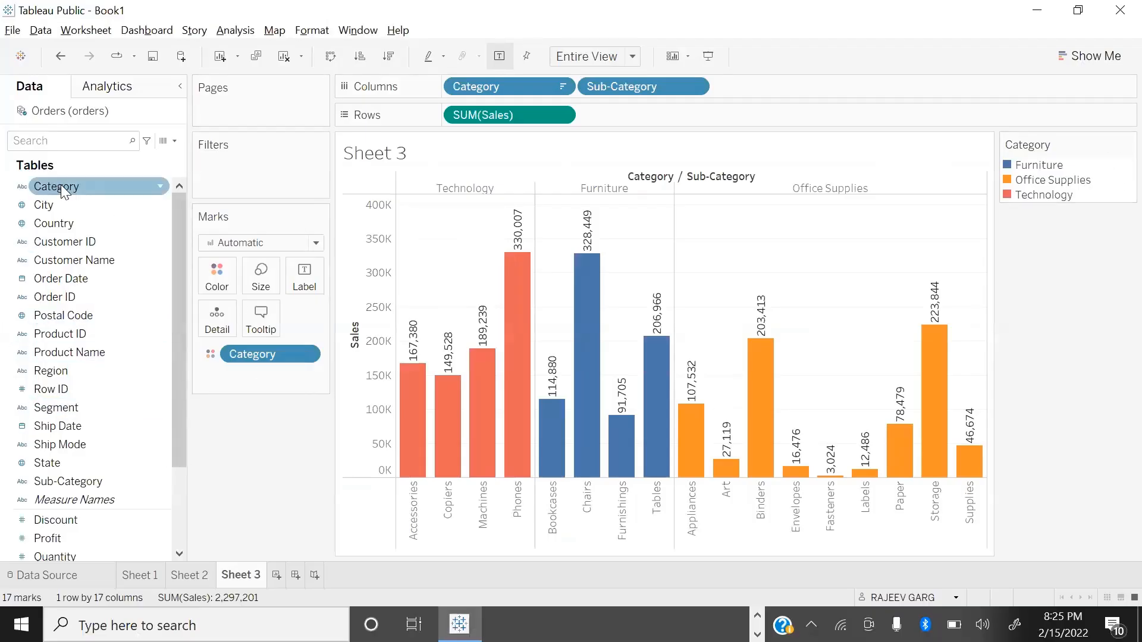
Step: Filter Sheet 3 on Category with Office Supplies left out, and remove that filter from the sheet again
left_click_drag(64, 187, 234, 179)
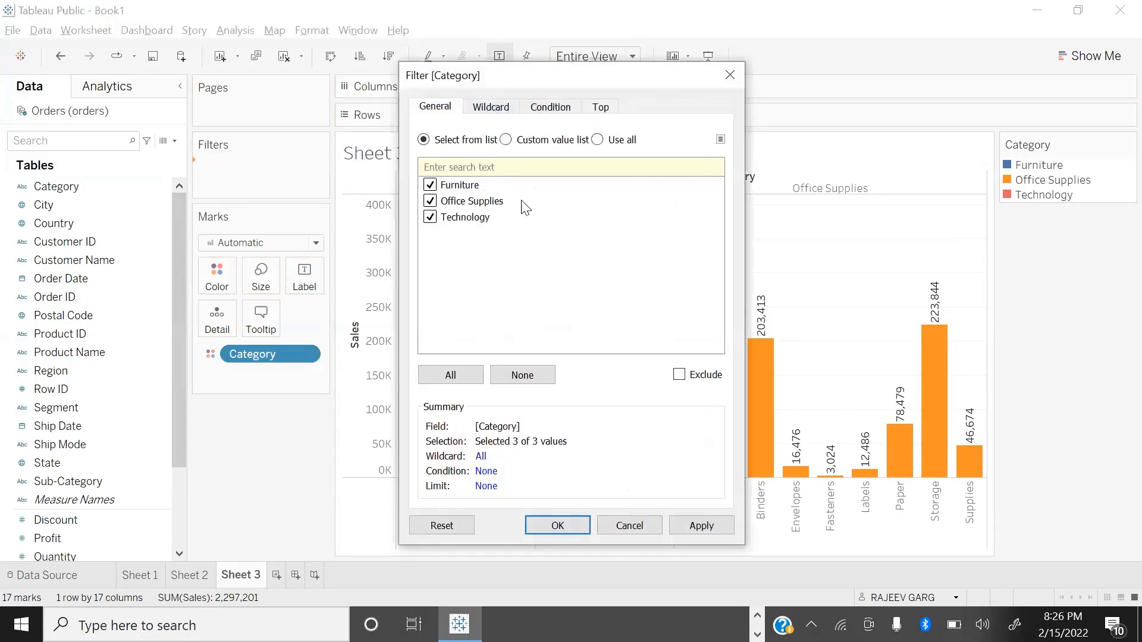
left_click(428, 202)
left_click(701, 525)
left_click(546, 525)
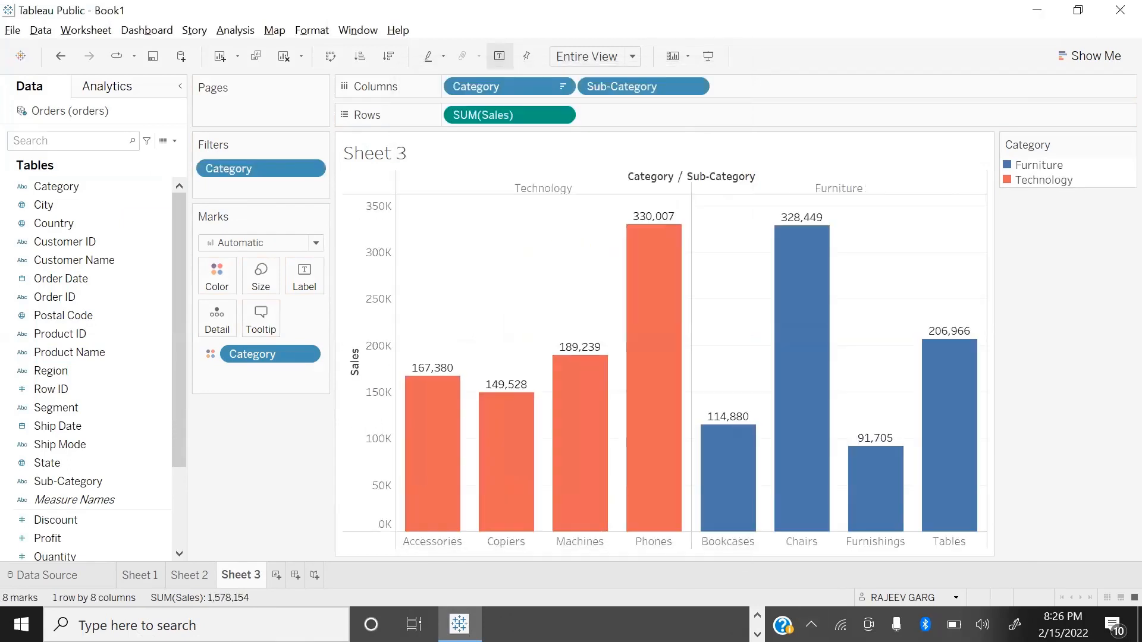
left_click_drag(250, 168, 302, 475)
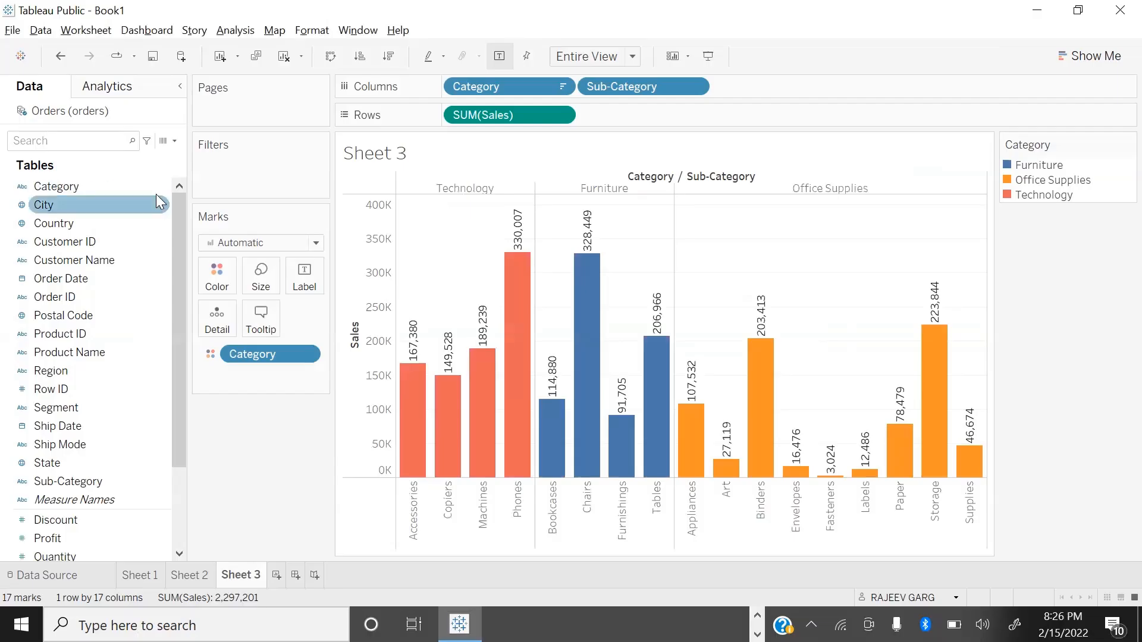
Step: Show an interactive Category filter on Sheet 3, deselect Technology in it, and remove the filter
left_click(160, 186)
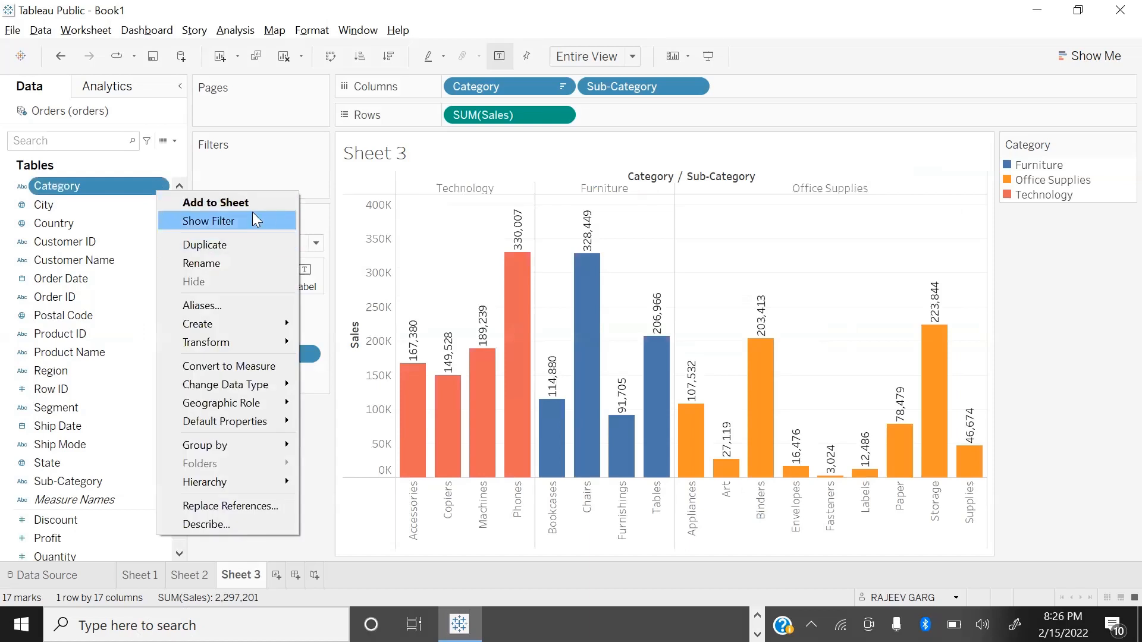
left_click(252, 212)
left_click(1011, 216)
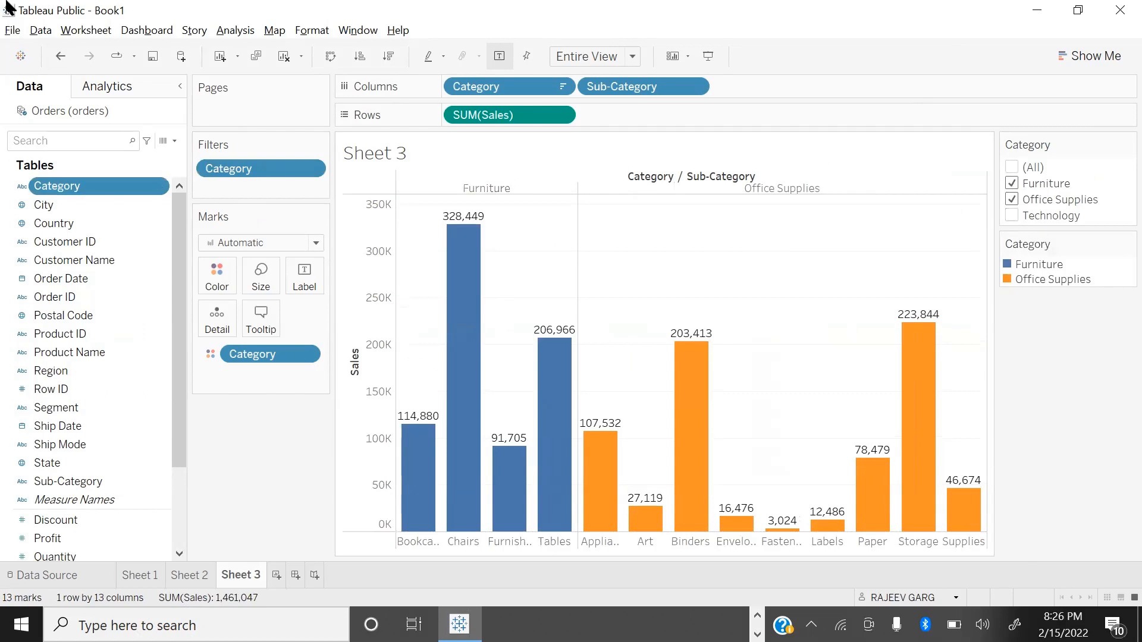
left_click_drag(274, 169, 248, 444)
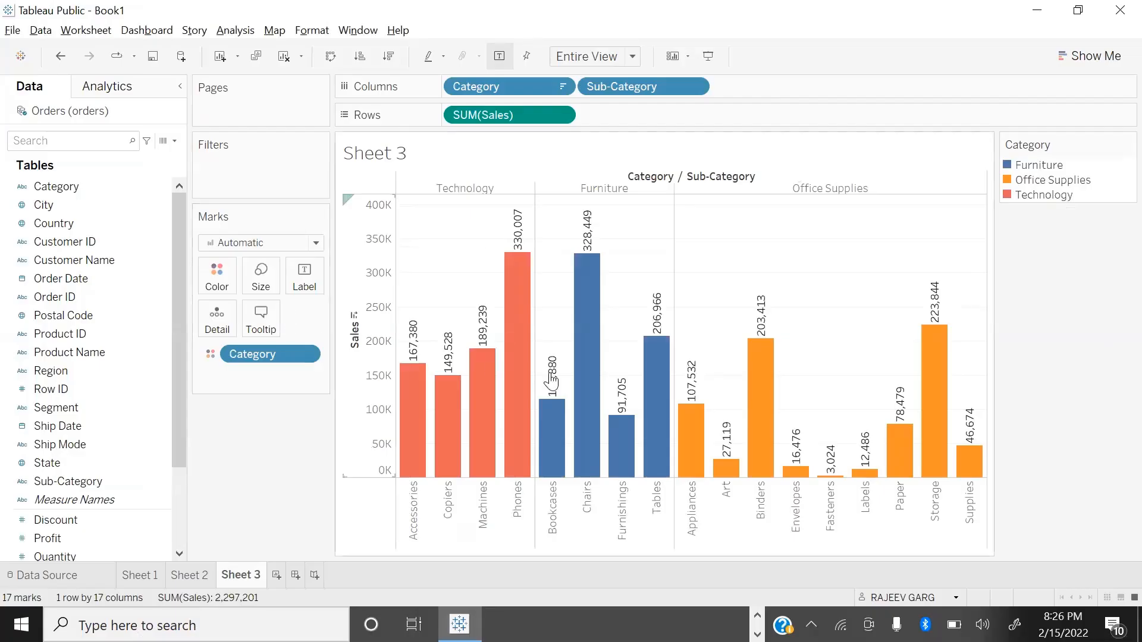
Step: Highlight the Technology, Furniture and Office Supplies headers in the Sheet 3 chart, and exclude Furniture through its header
left_click(452, 189)
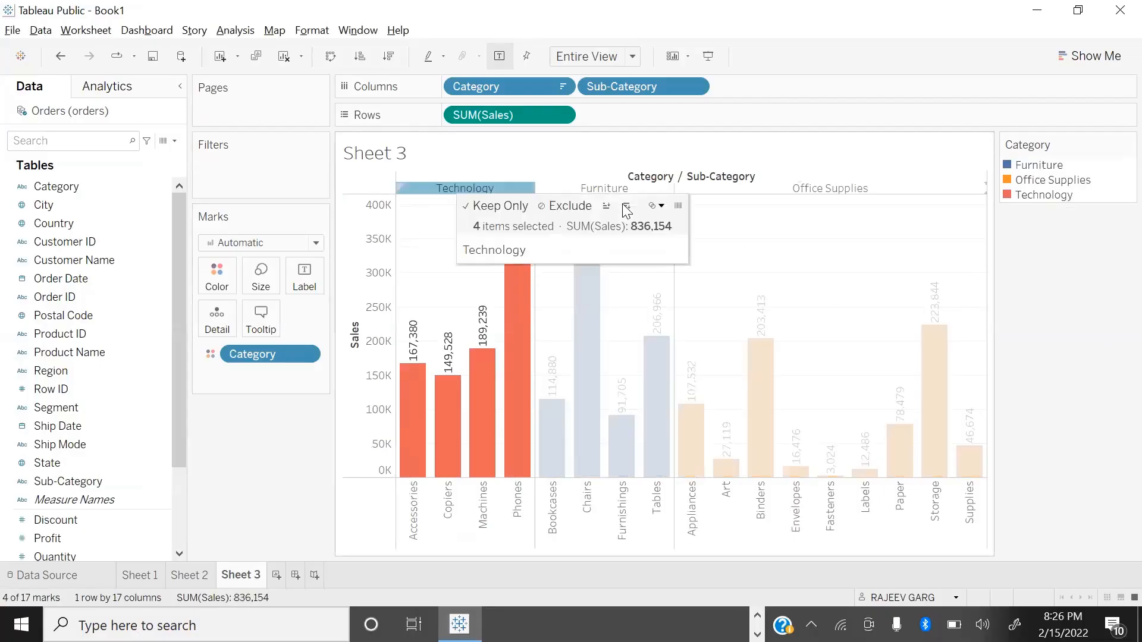
left_click(615, 189)
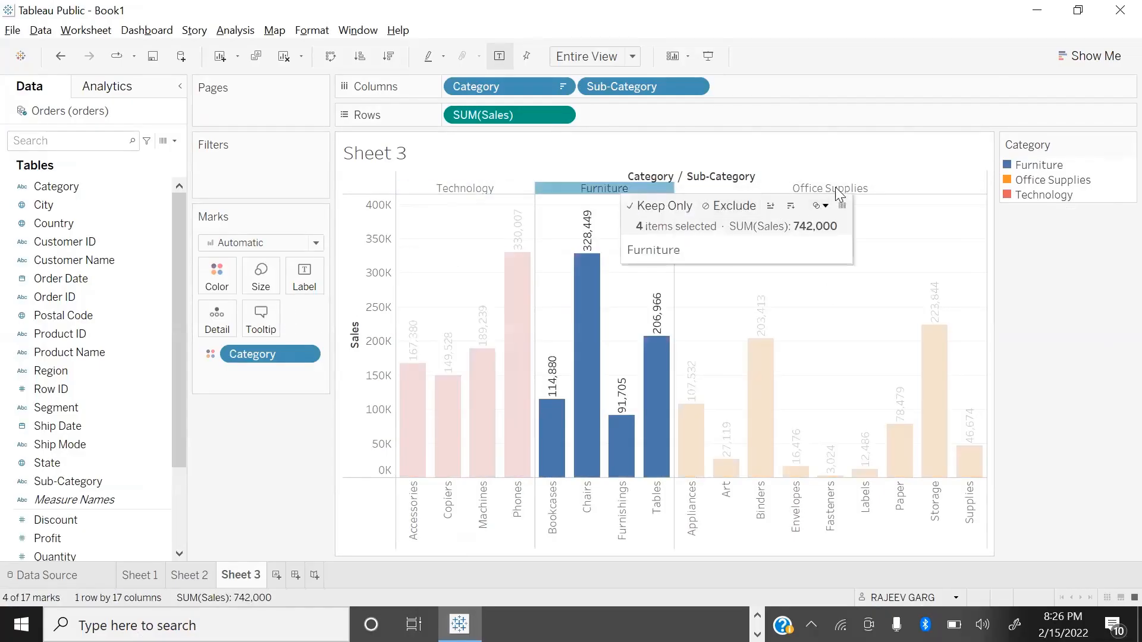
left_click(835, 188)
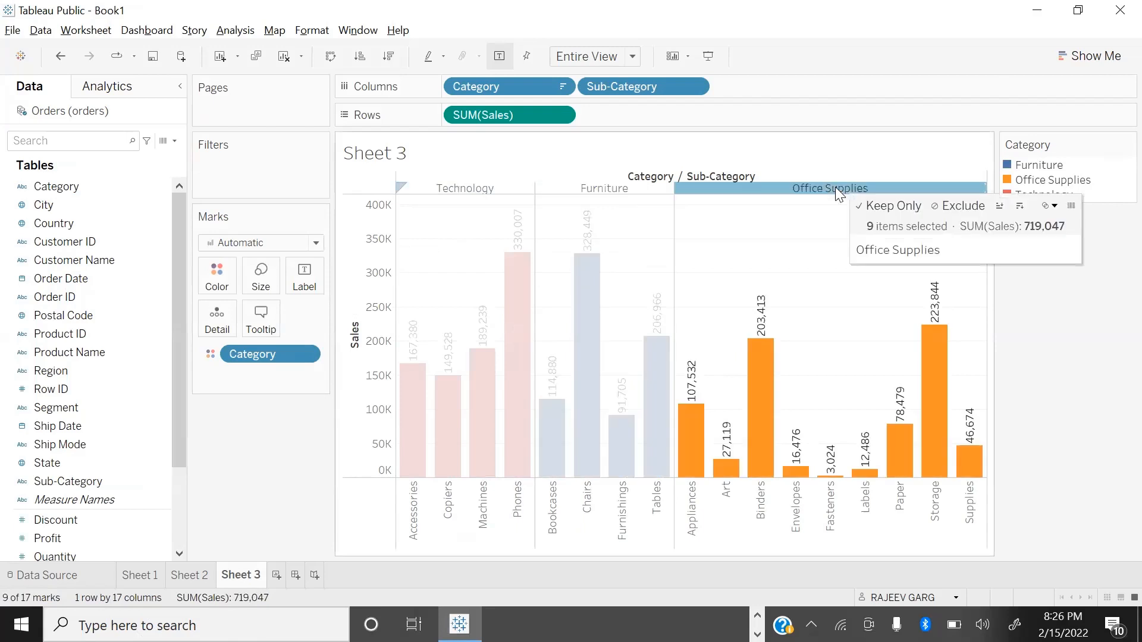
left_click(616, 190)
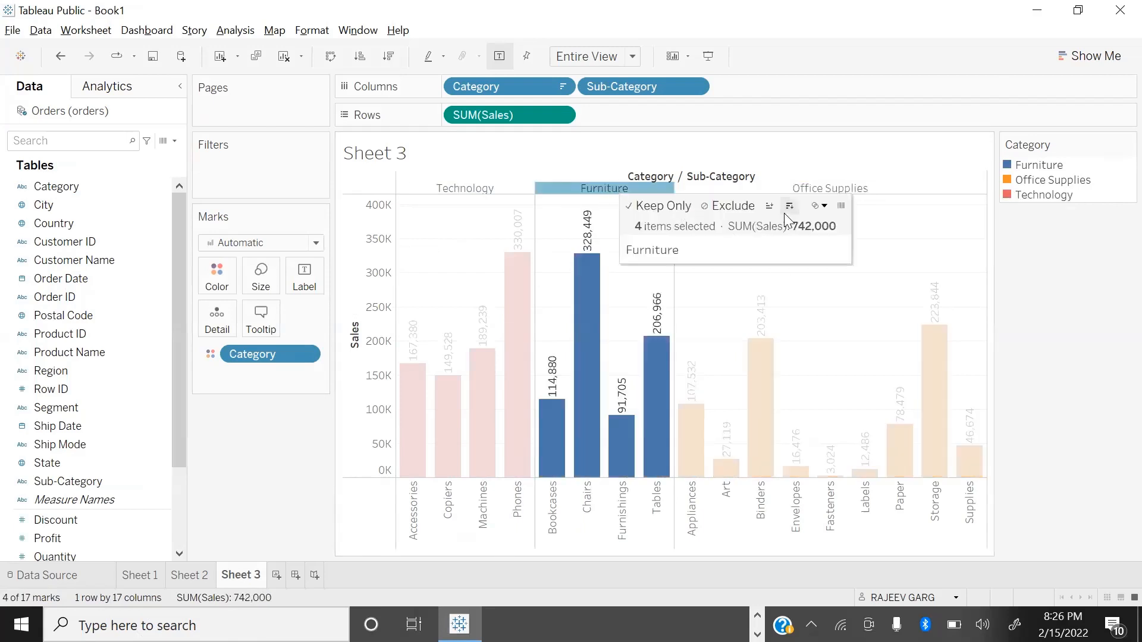
left_click(721, 208)
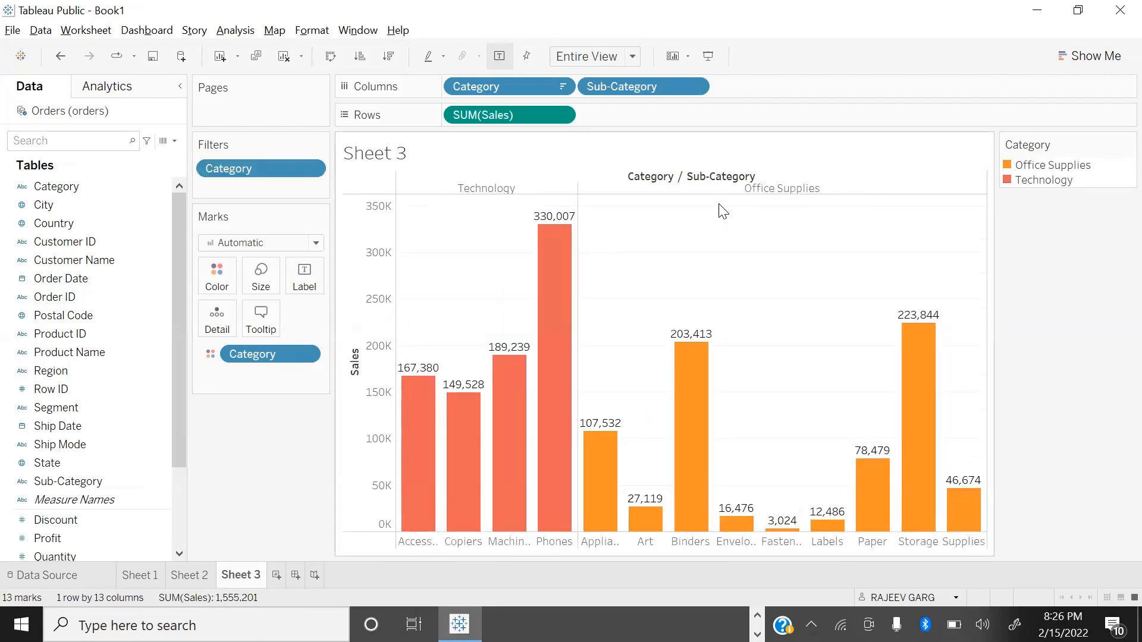
Step: Keep only Technology through its chart header, and clear the resulting Category filter from Sheet 3
left_click(475, 188)
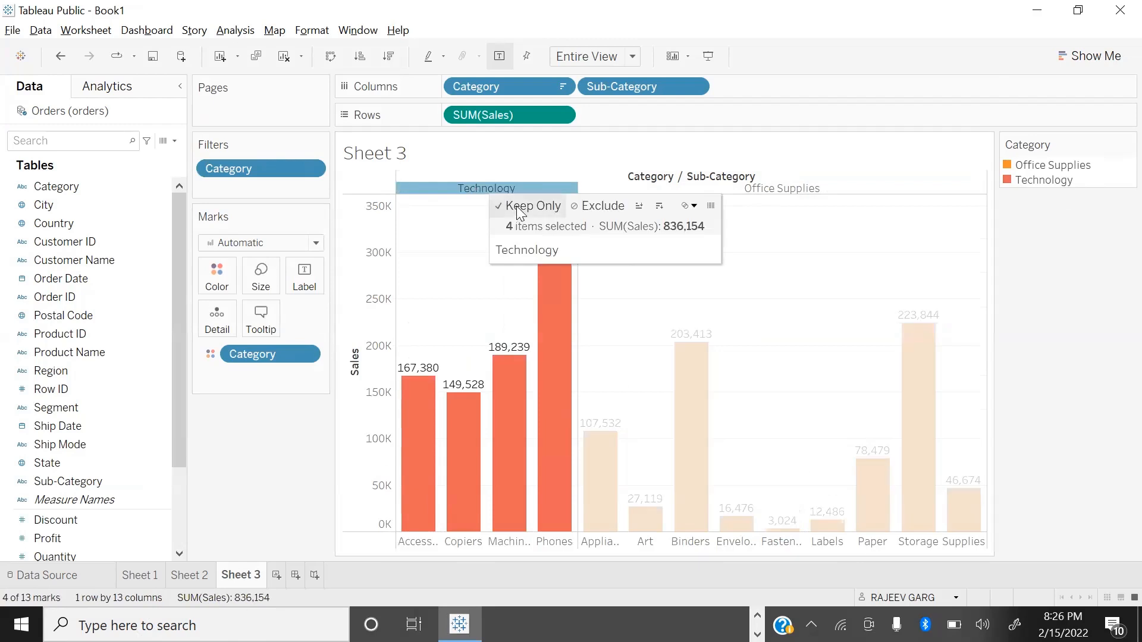
left_click(518, 211)
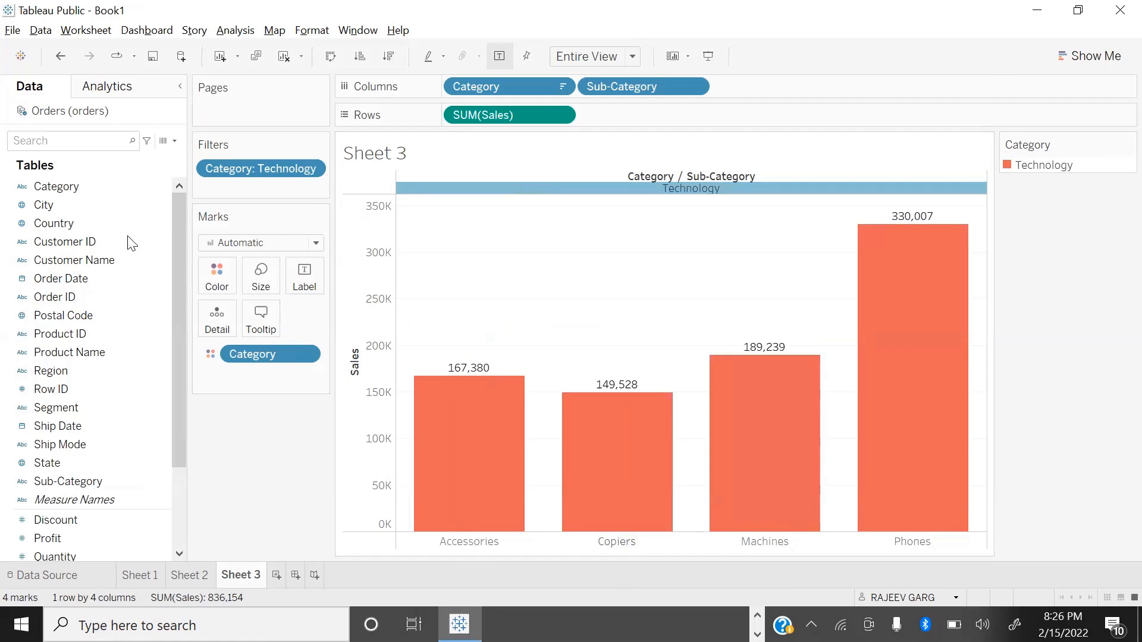
left_click_drag(256, 172, 273, 464)
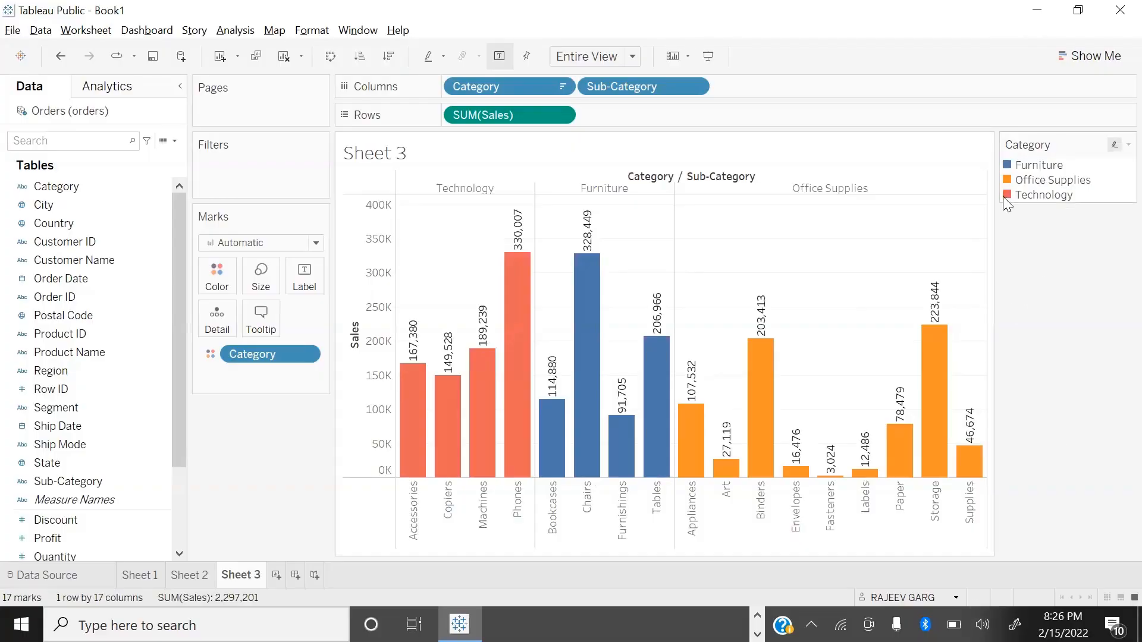
Step: Highlight Office Supplies and Furniture through the Sheet 3 color legend, and exclude Office Supplies through its legend entry
left_click(1004, 177)
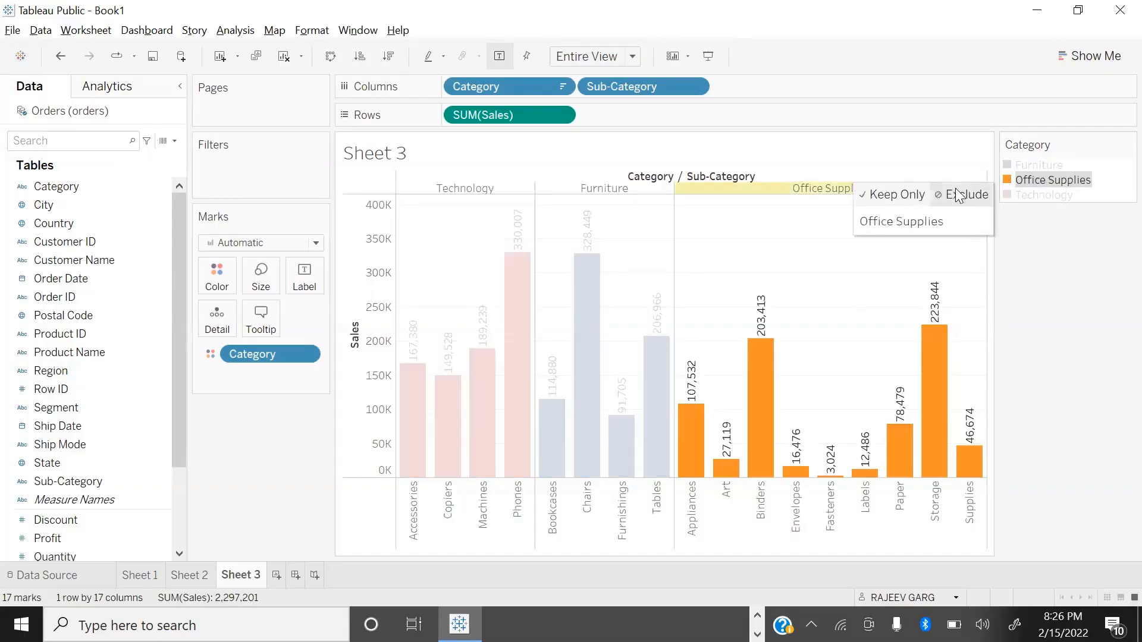
left_click(1006, 167)
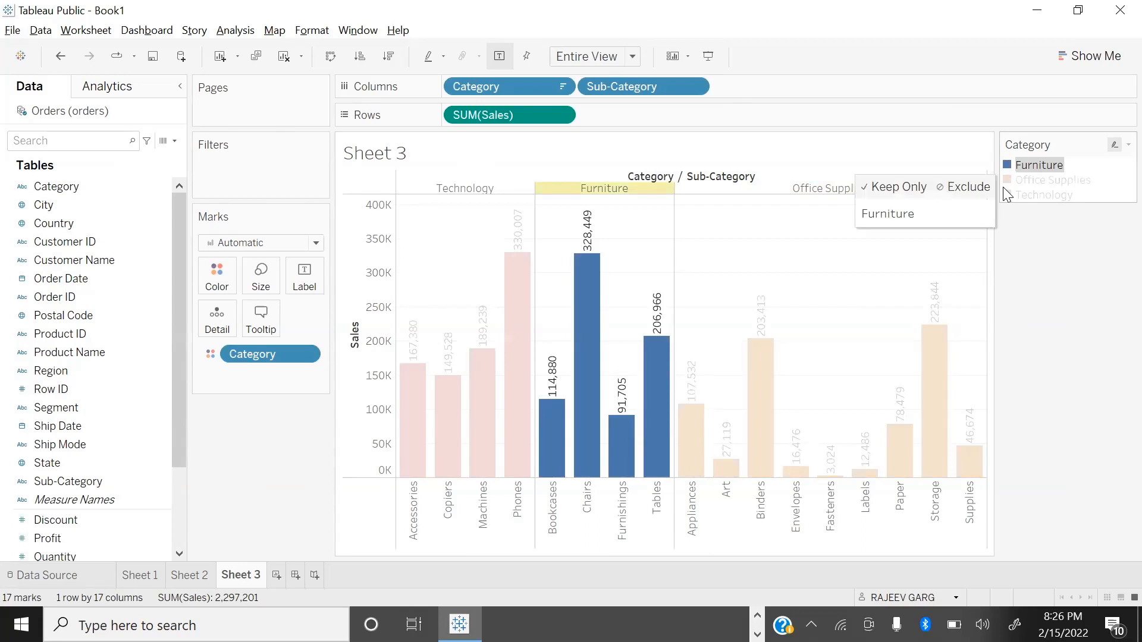
left_click(1008, 180)
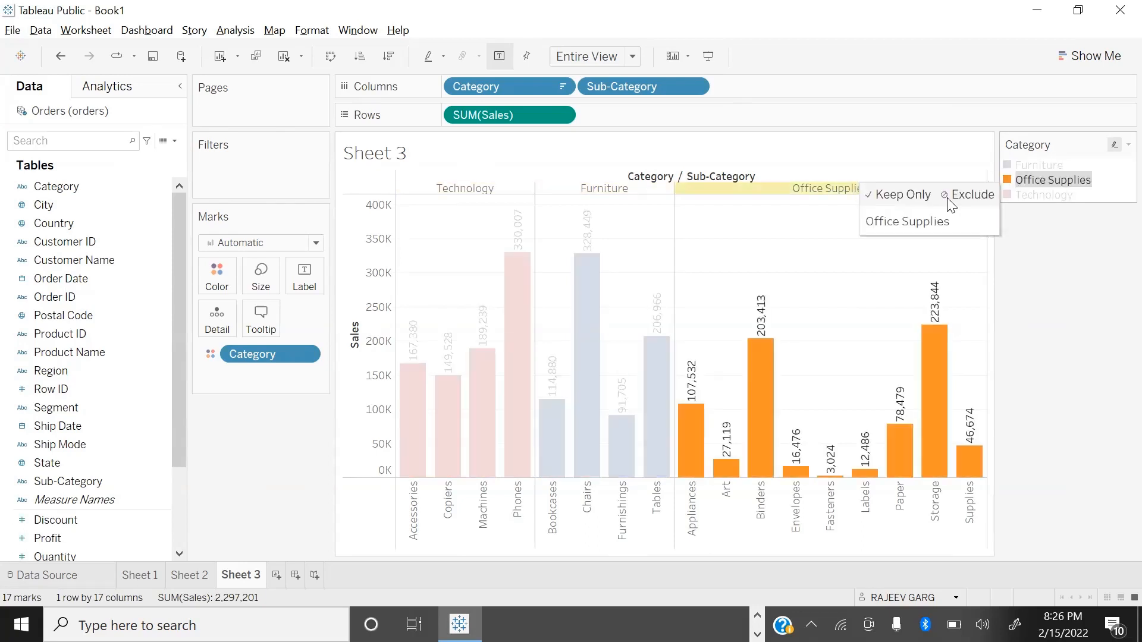
left_click(969, 195)
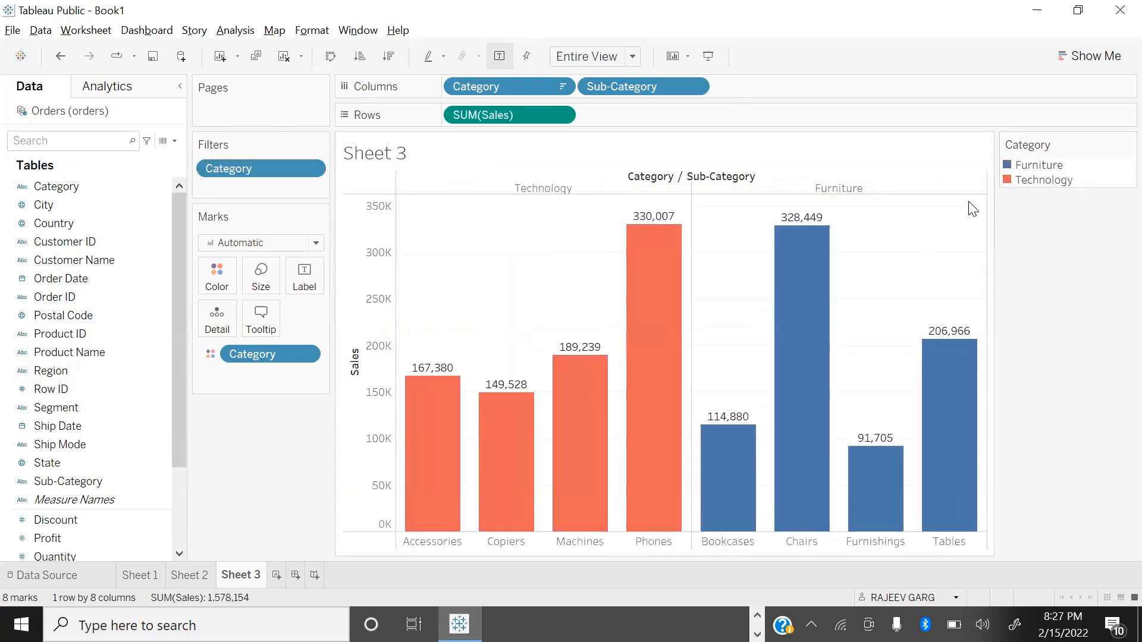
Step: Keep only Furniture through its color legend entry, and remove the Category filter from Sheet 3
left_click(1009, 169)
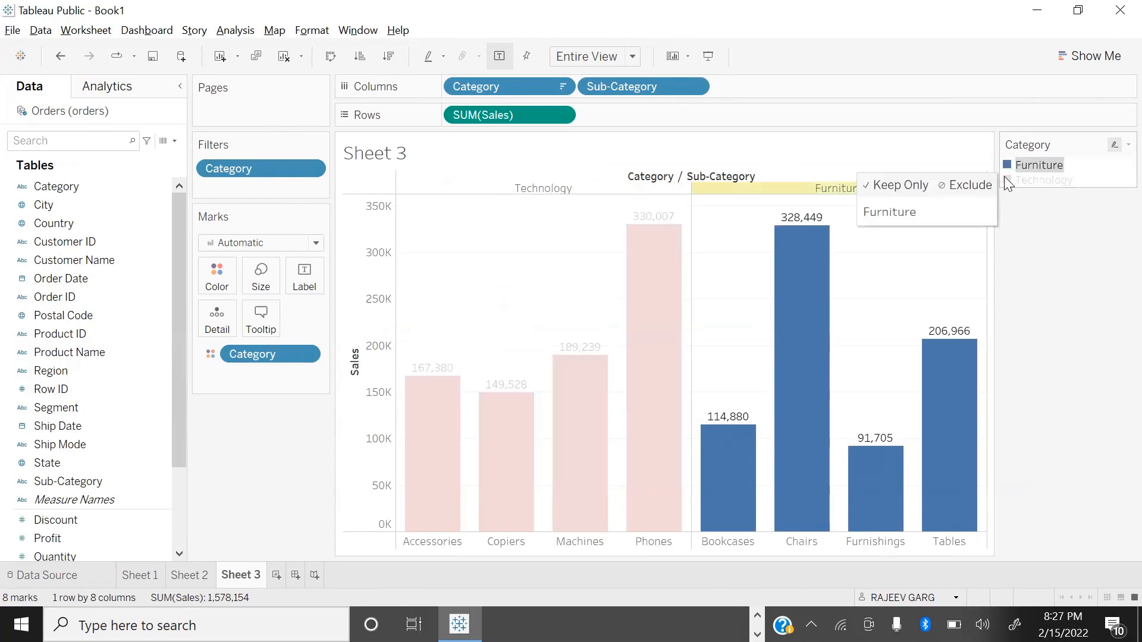
left_click(909, 186)
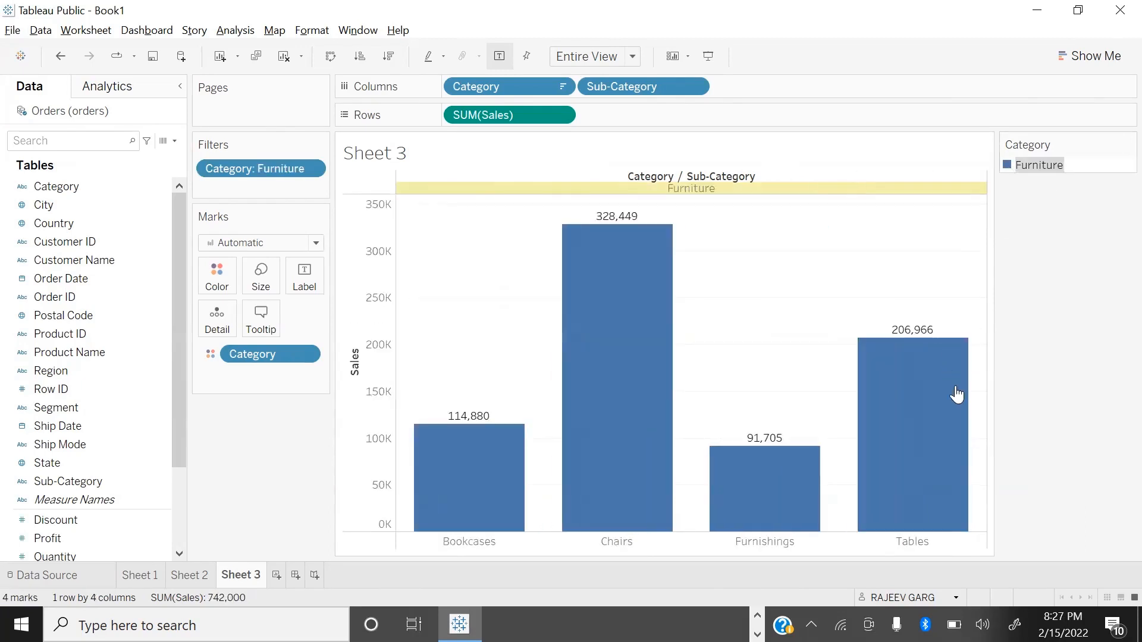
left_click_drag(245, 183, 249, 510)
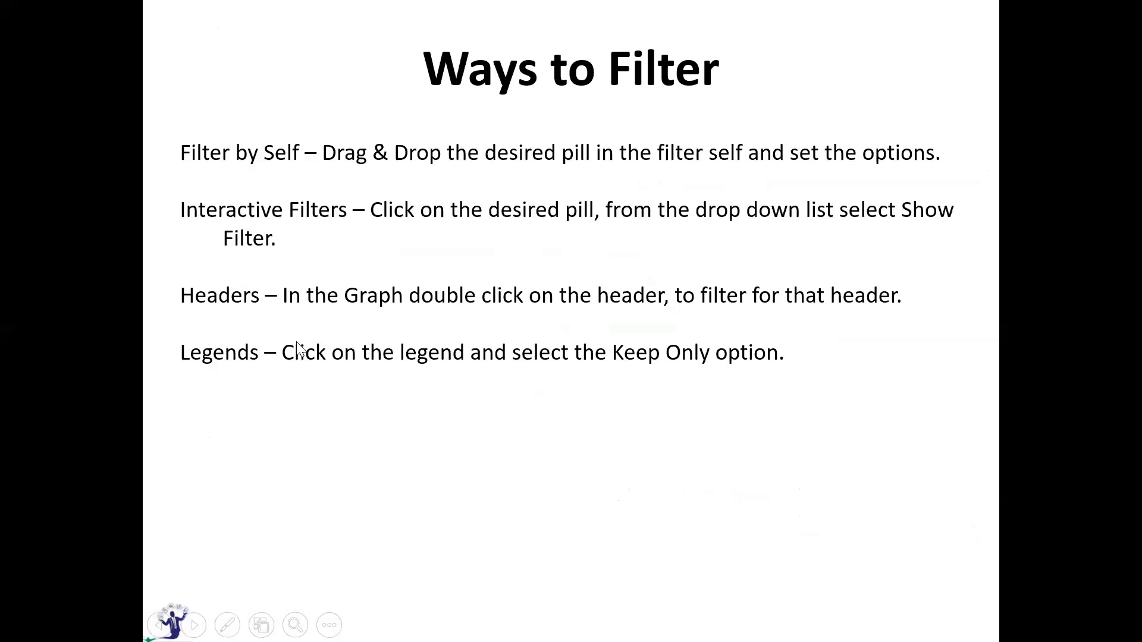
left_click(287, 331)
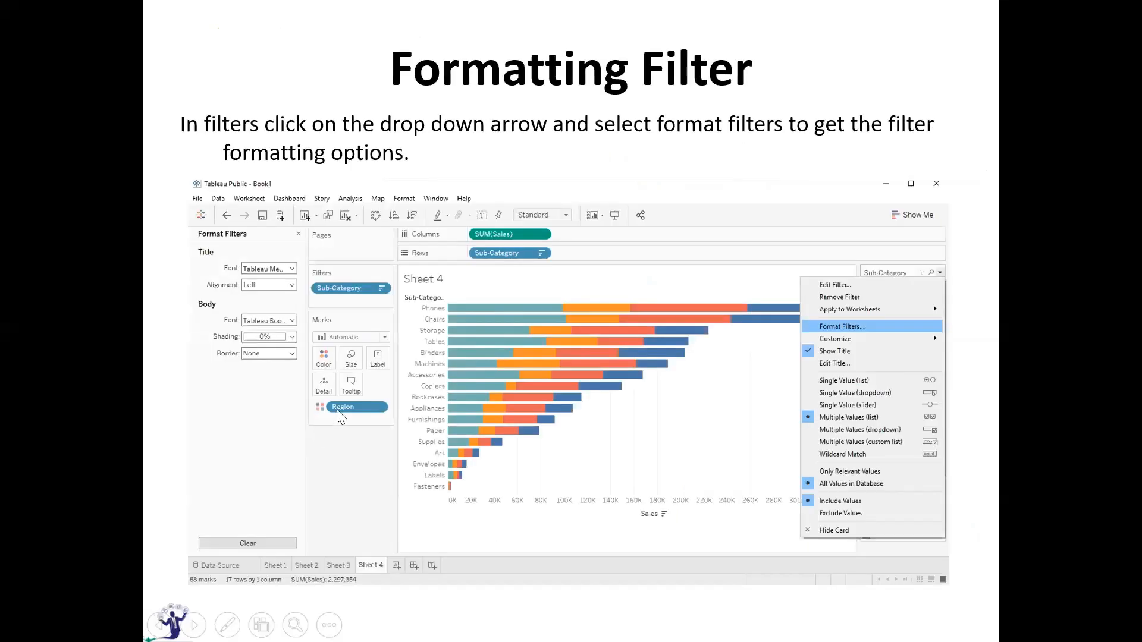
Step: Switch back to Tableau Public, exclude Furniture through its chart header on Sheet 3, and remove the resulting Category filter
key("alt+Tab")
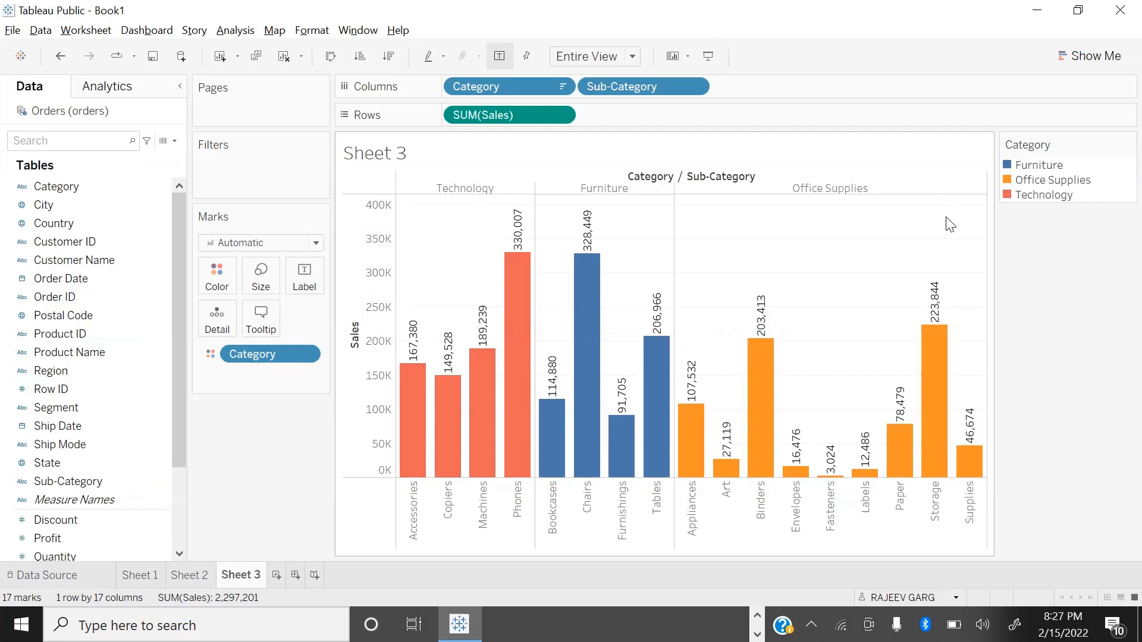
left_click(611, 187)
left_click(730, 204)
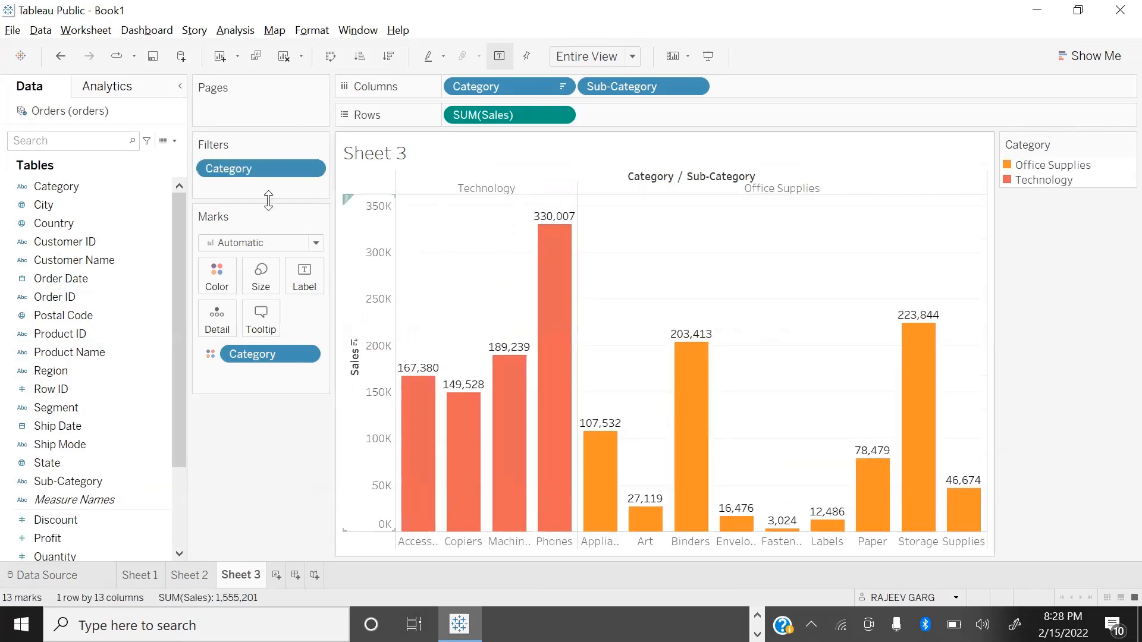
left_click_drag(261, 170, 257, 513)
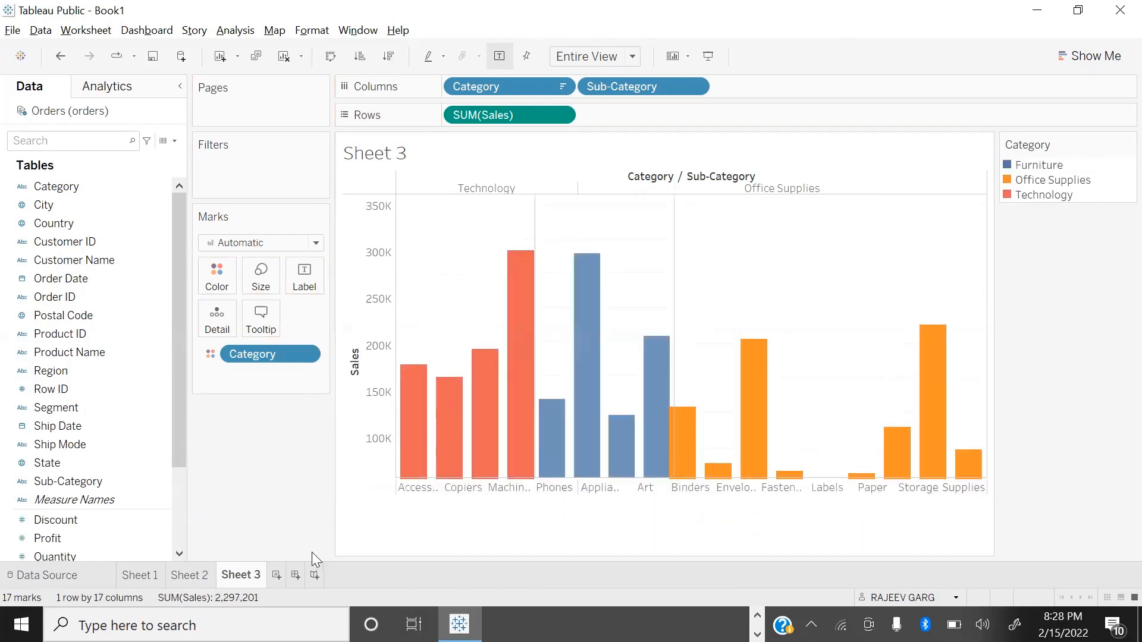
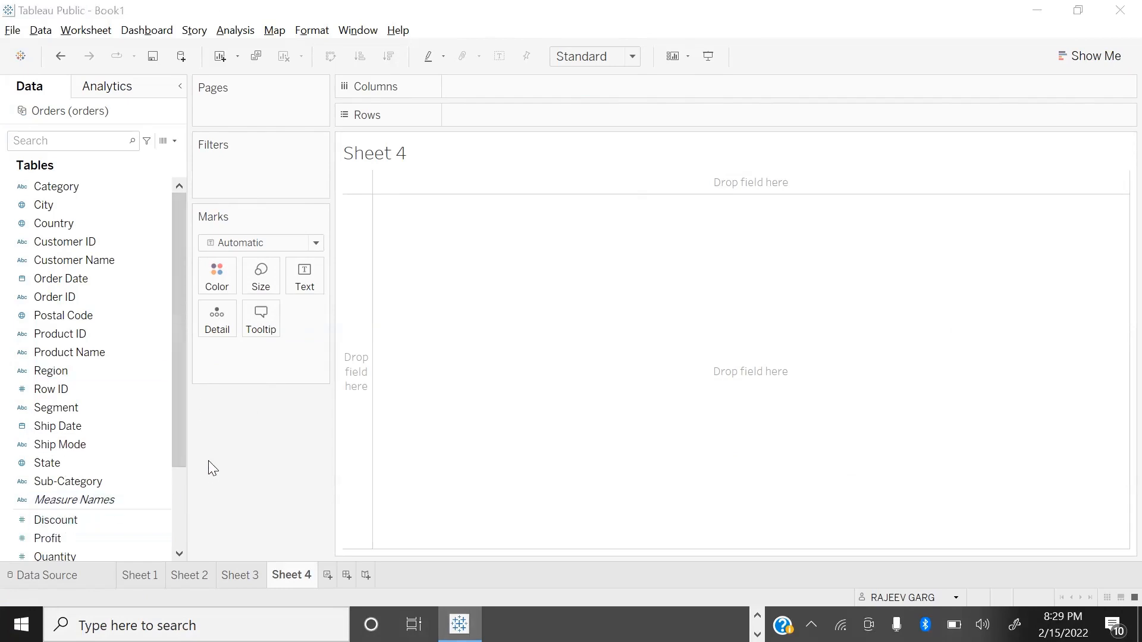
Step: Switch back to Tableau Public and chart Sales by Region on Sheet 4, fitted to the entire view
key("alt+Tab")
key("alt+Tab")
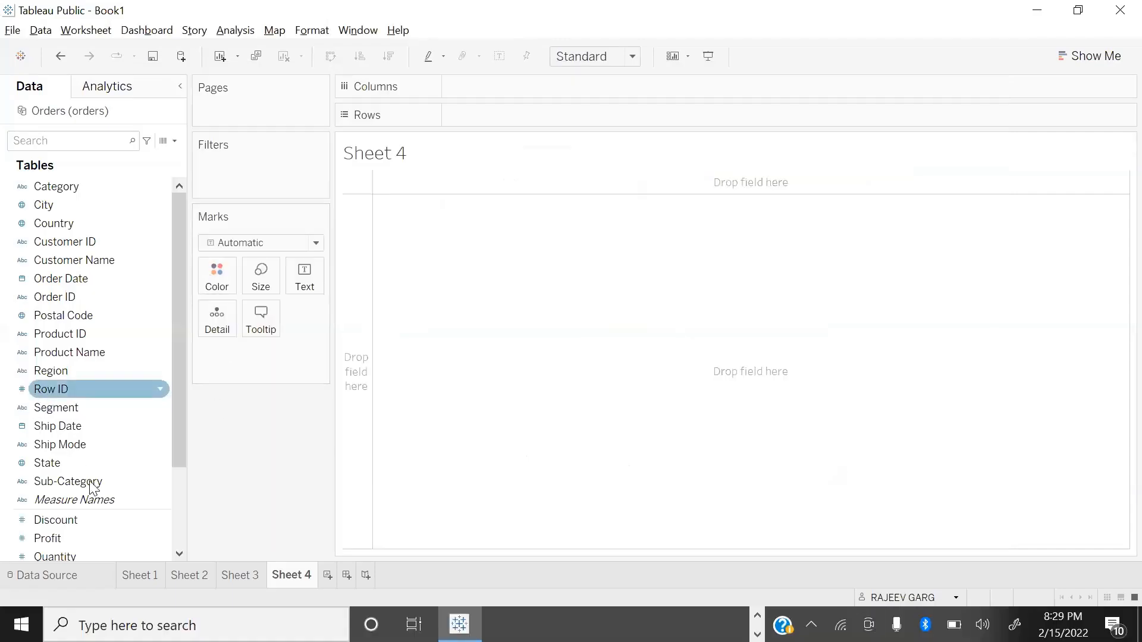
scroll(71, 476, "down", 2)
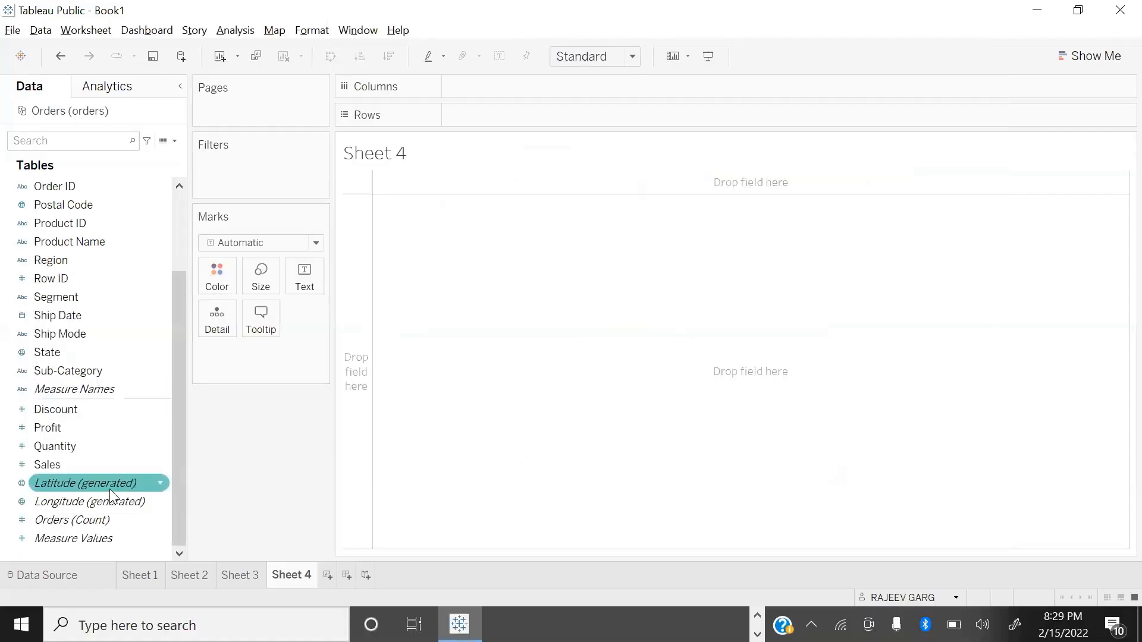
double_click(65, 466)
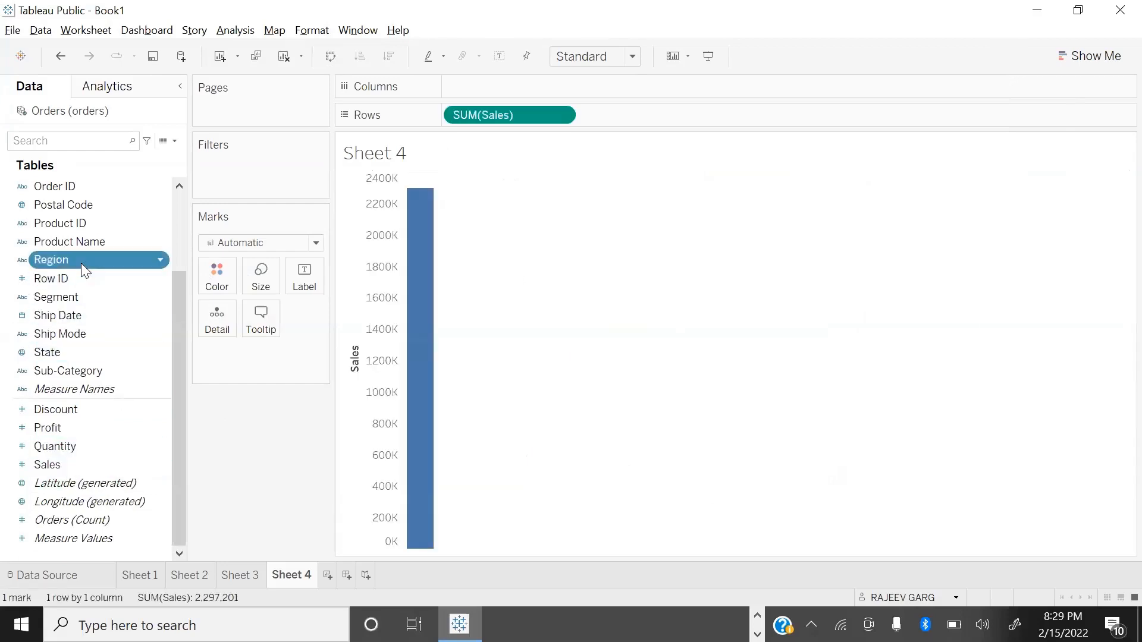
double_click(81, 263)
left_click(589, 59)
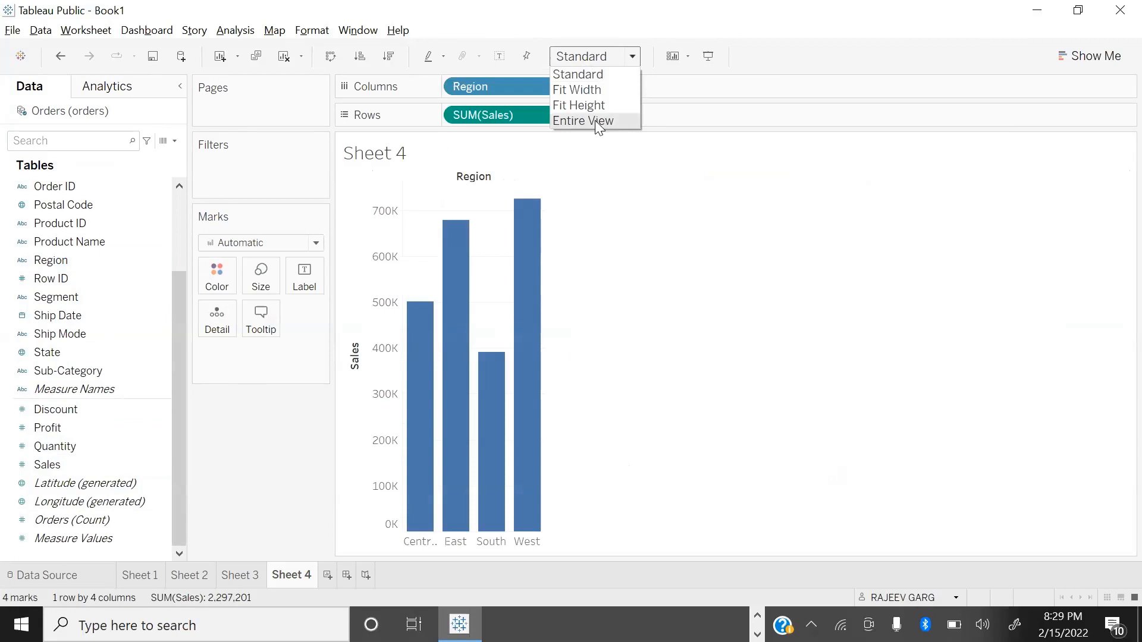
left_click(595, 120)
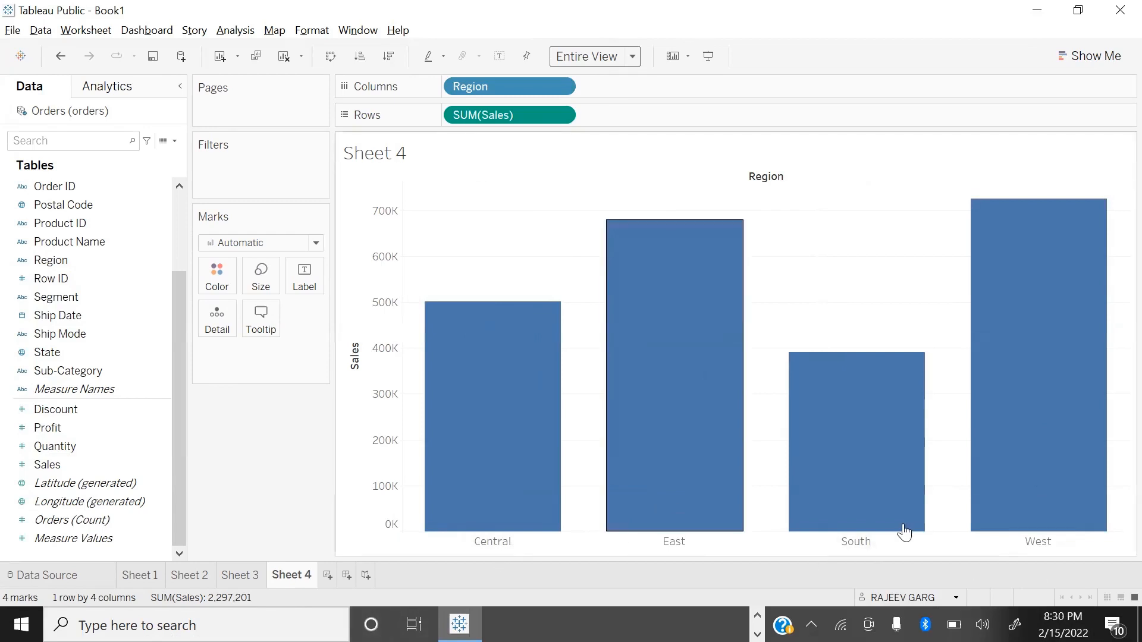
Step: Make the region bars on Sheet 4 slightly narrower with the mark size setting
left_click(263, 278)
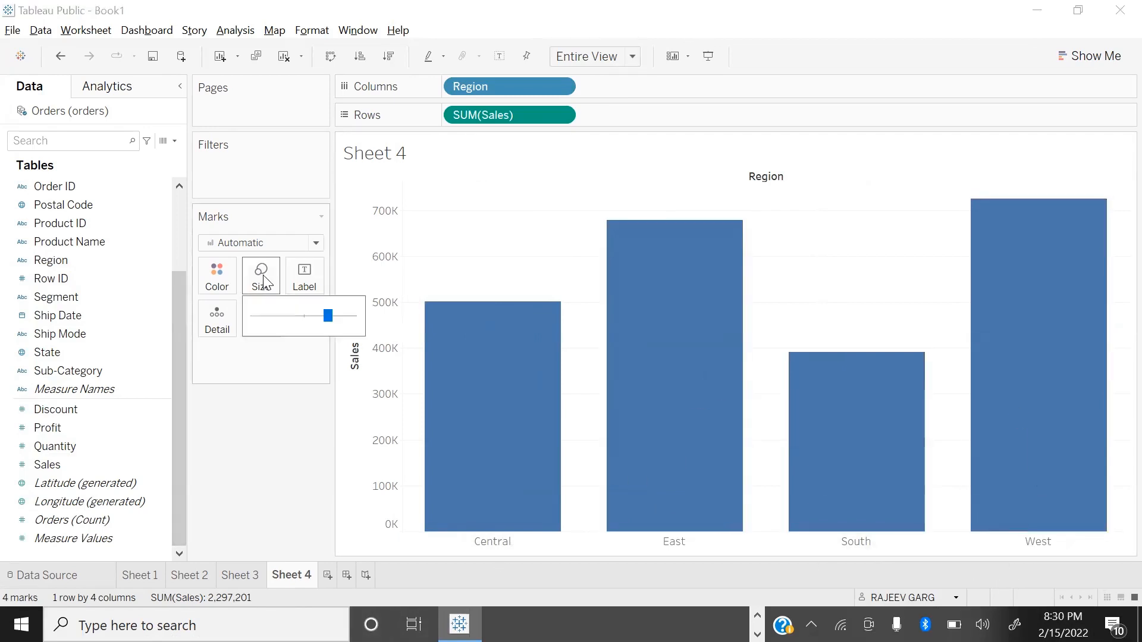
mouse_move(328, 317)
left_mouse_down()
mouse_move(353, 317)
mouse_move(214, 323)
mouse_move(346, 319)
mouse_move(318, 319)
left_mouse_up()
left_click(346, 317)
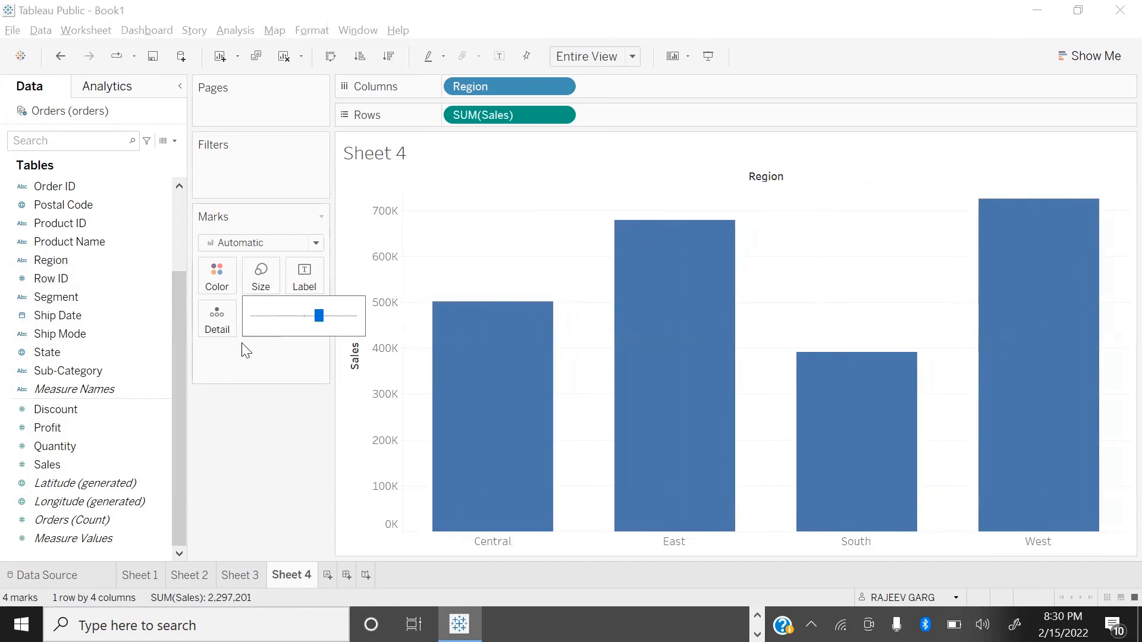
left_click(325, 411)
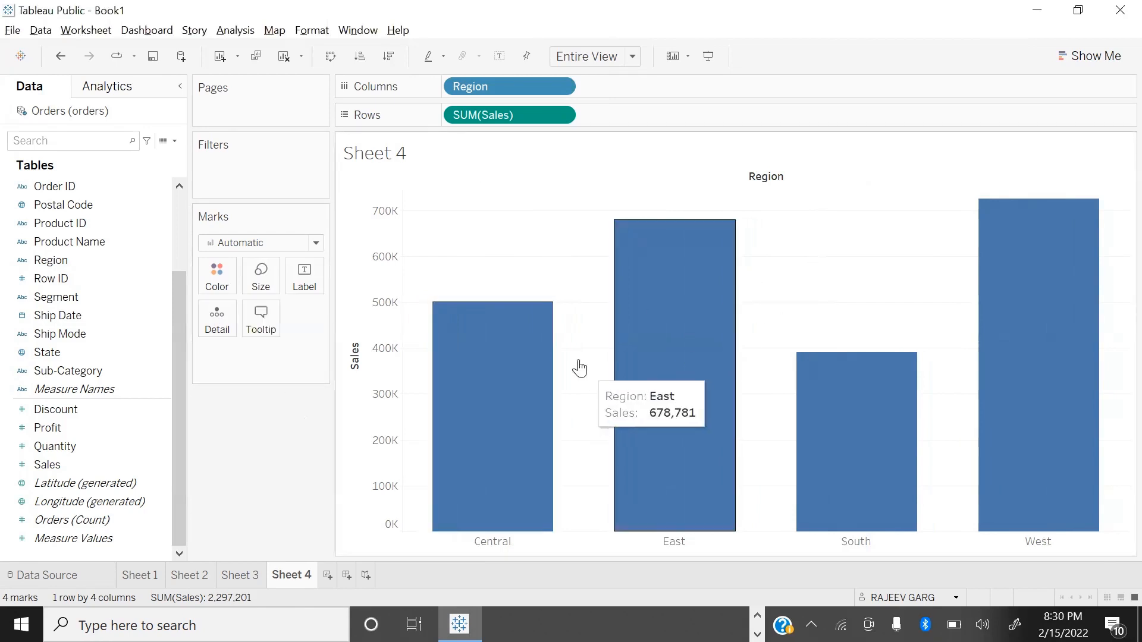
Step: Size the region bars by Profit, and inspect the details of the individual bars
left_click_drag(52, 428, 269, 283)
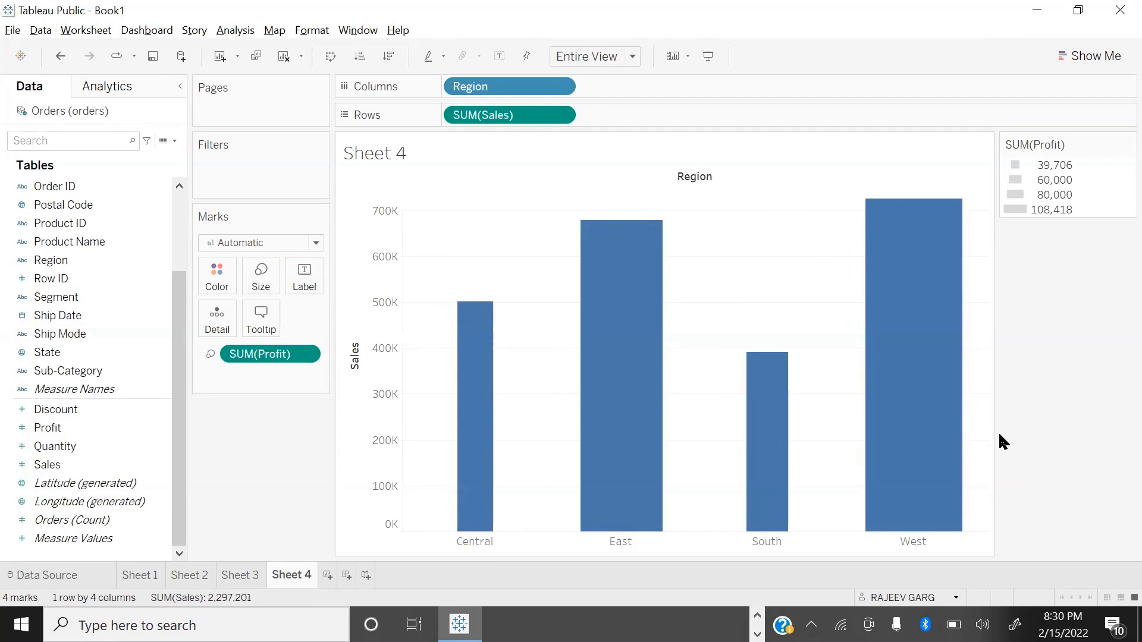
mouse_move(936, 494)
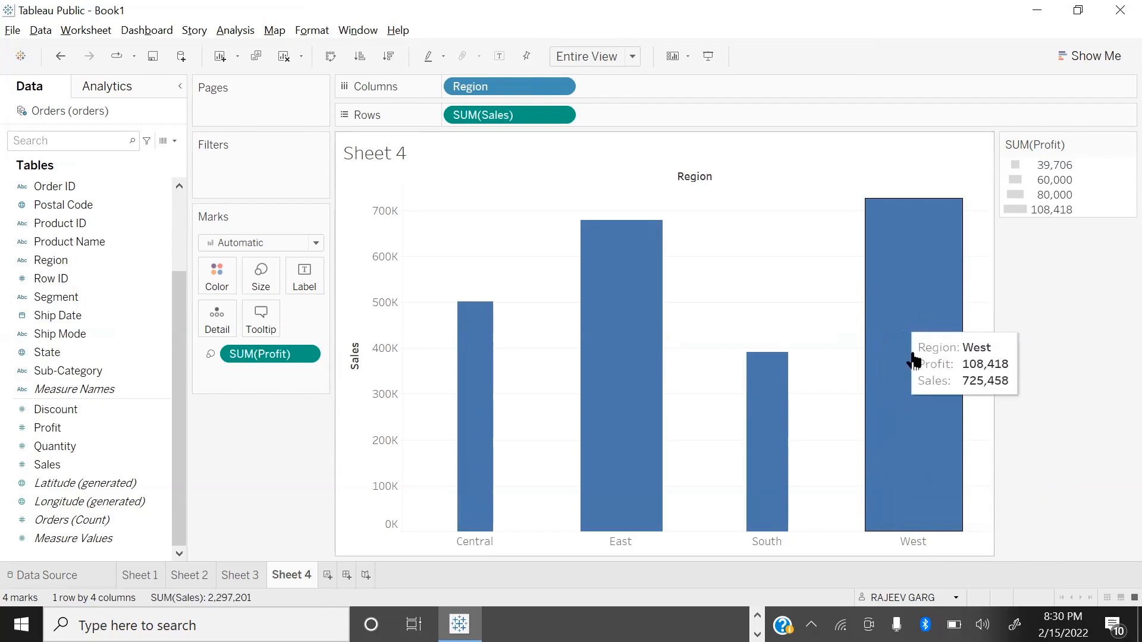
mouse_move(779, 475)
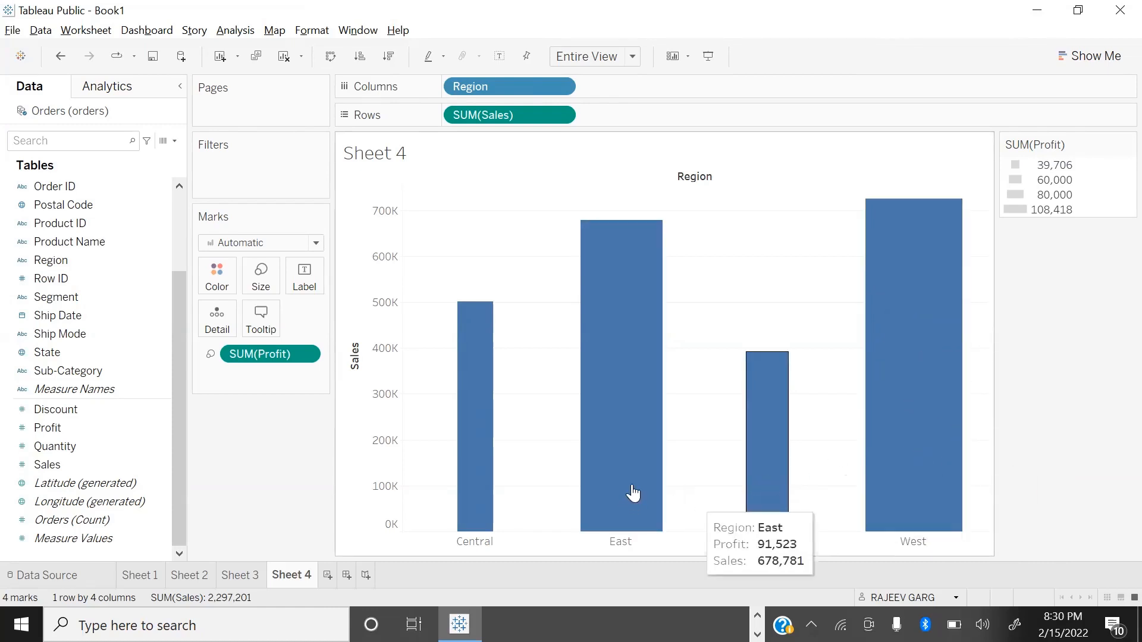
mouse_move(498, 471)
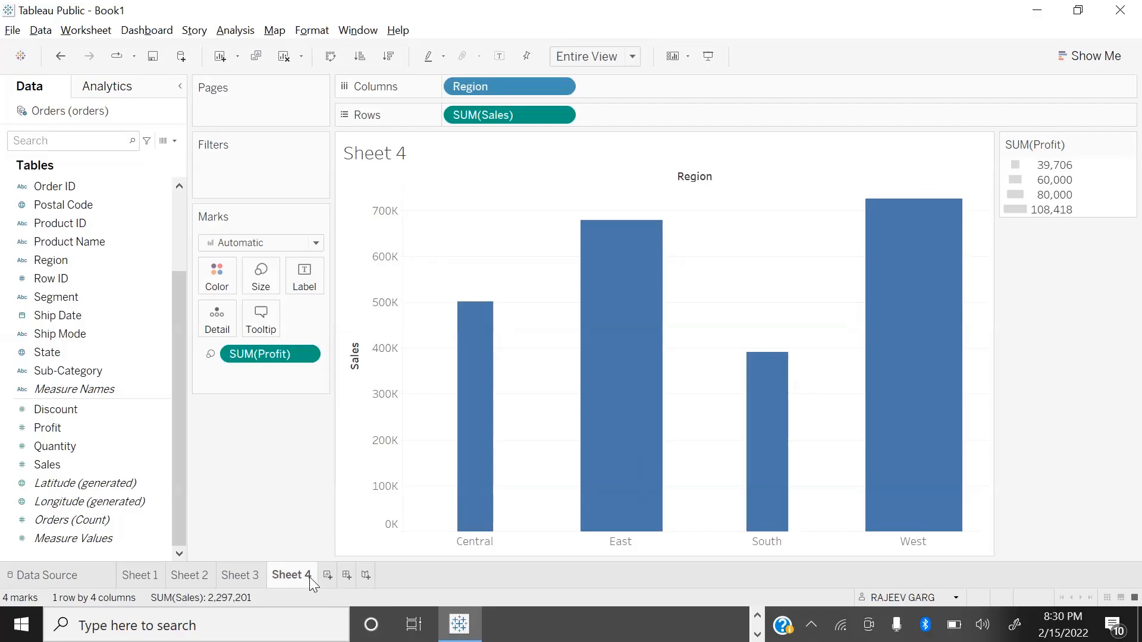
Step: Rename Sheet 4 as size, and add a new worksheet named colors
double_click(292, 575)
type("size")
key("Return")
left_click(314, 576)
type("co")
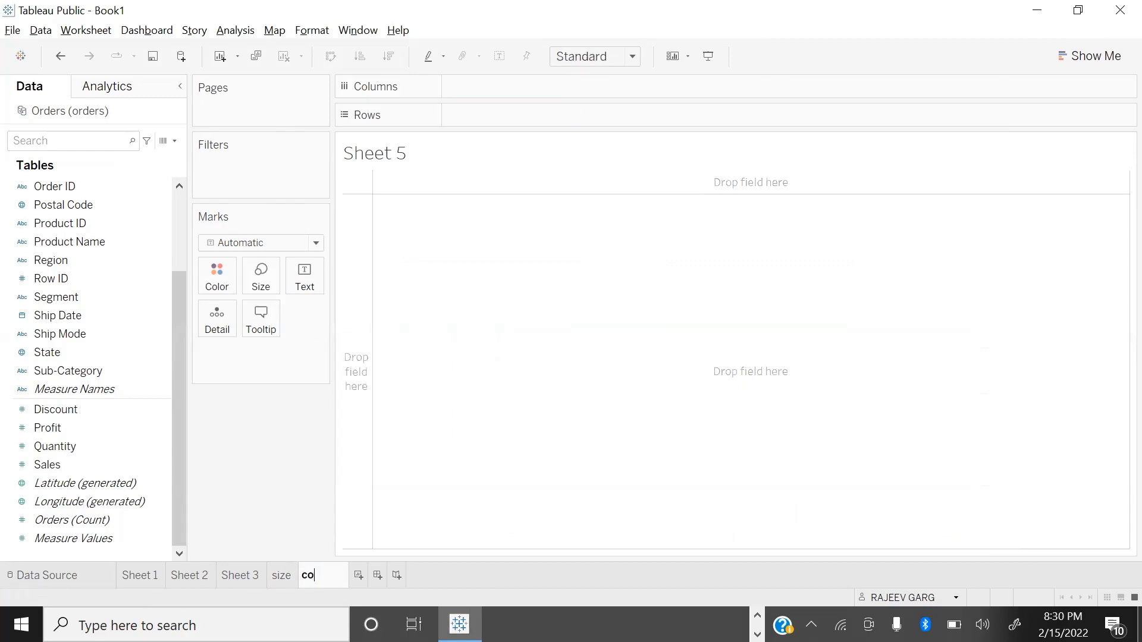
type("lors")
key("Return")
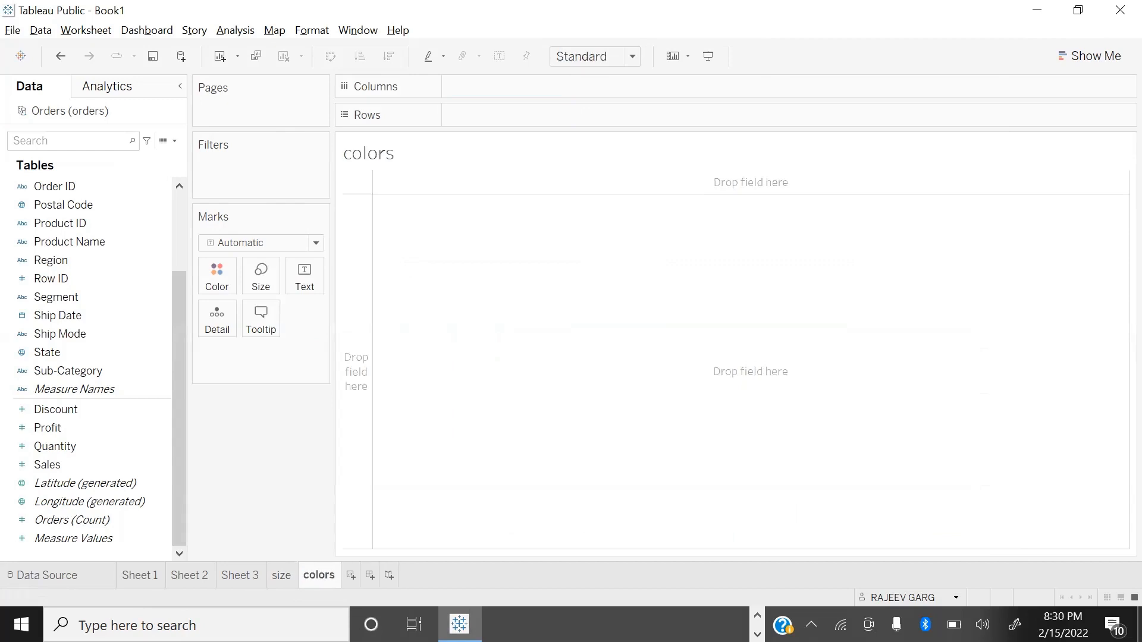
Step: Chart Sales by Sub-Category on the colors worksheet
left_click(92, 483)
left_click(96, 470)
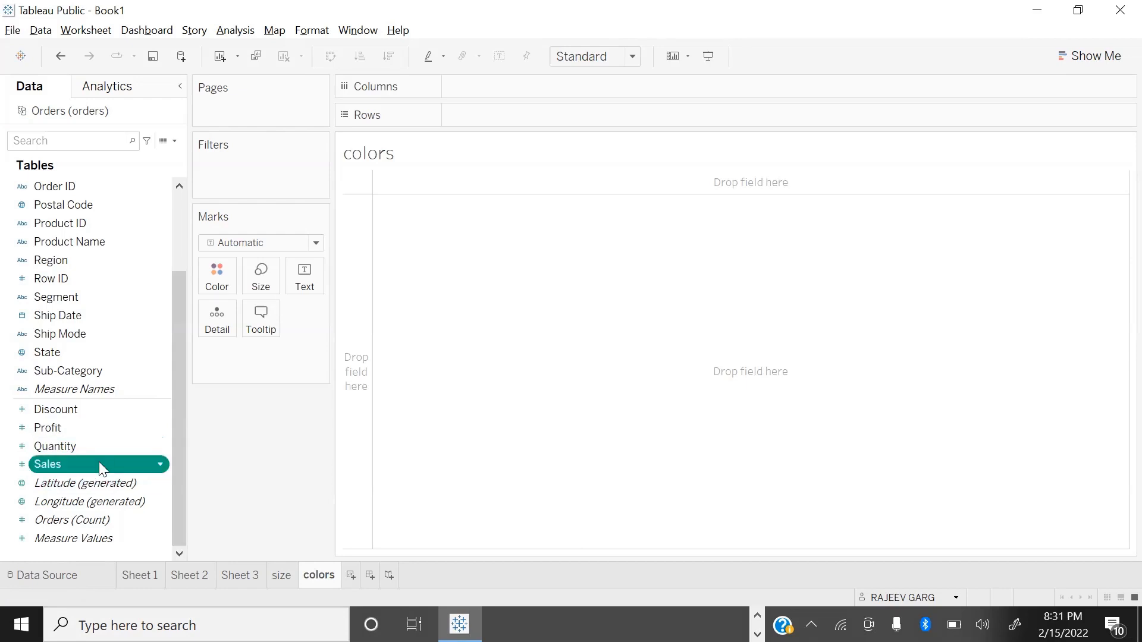
double_click(99, 462)
double_click(107, 376)
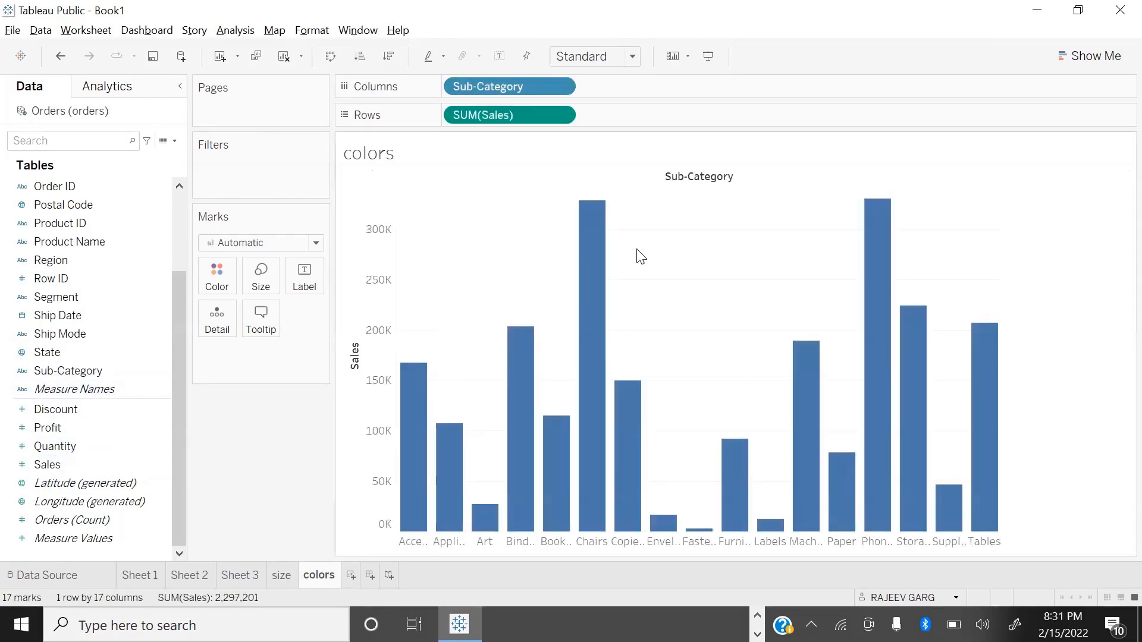
Step: Color the sub-category bars by Category, and fit the colors chart to the entire view
scroll(107, 260, "up", 3)
left_click_drag(68, 189, 214, 284)
left_click(602, 62)
left_click(570, 121)
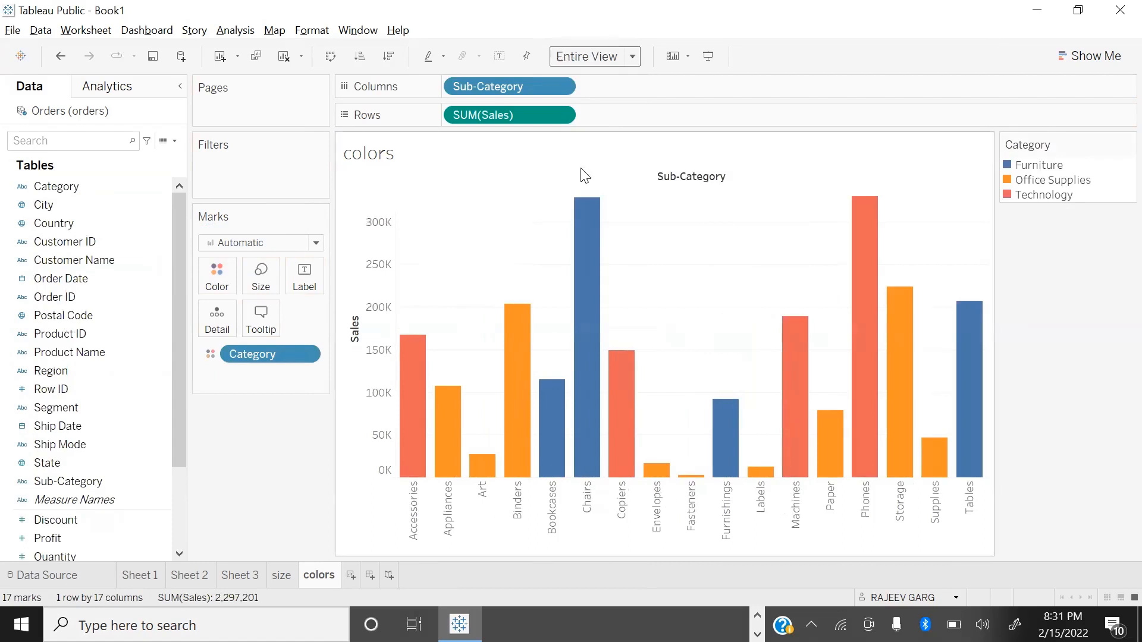
mouse_move(813, 406)
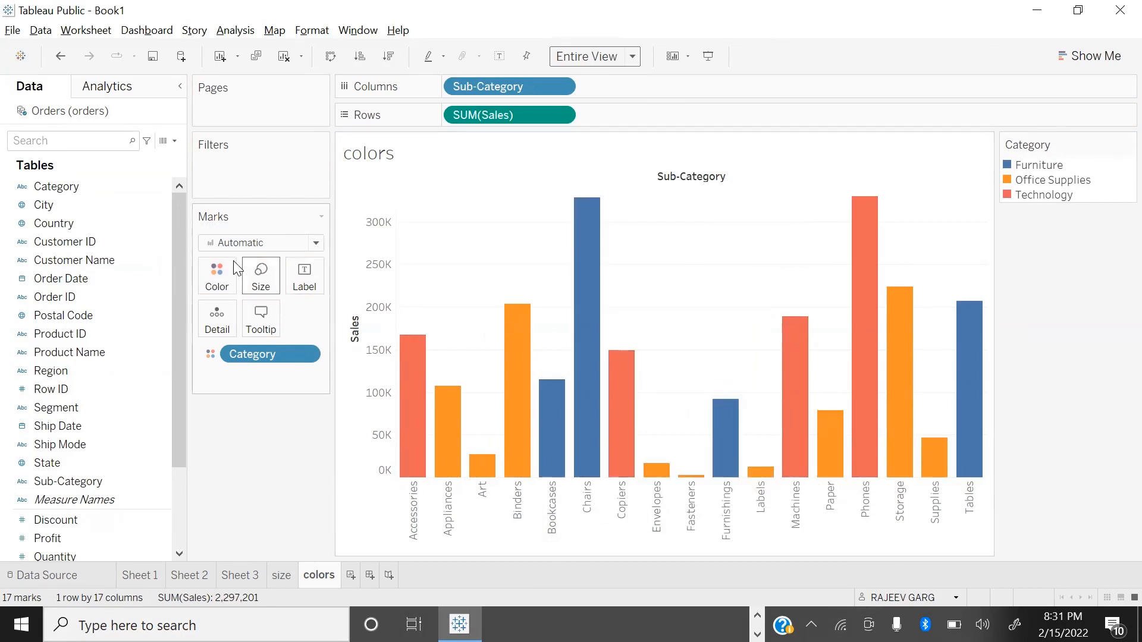
Step: Recolor the Category marks with brown for Furniture, teal for Office Supplies and yellow for Technology
left_click(225, 290)
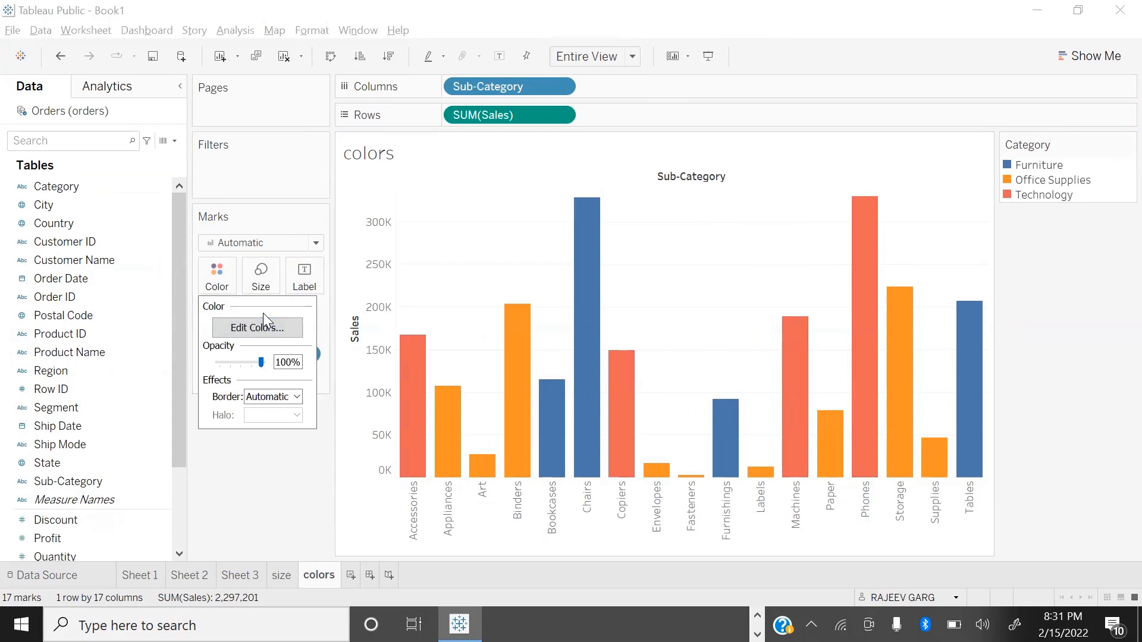
left_click(257, 328)
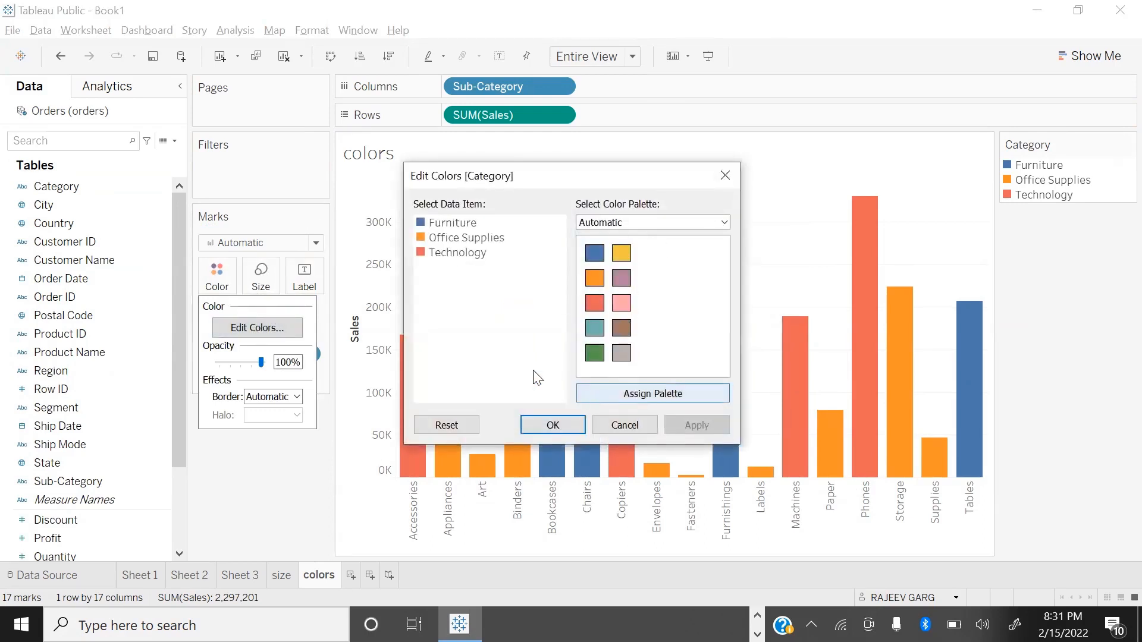
left_click(463, 224)
left_click(622, 328)
left_click(461, 239)
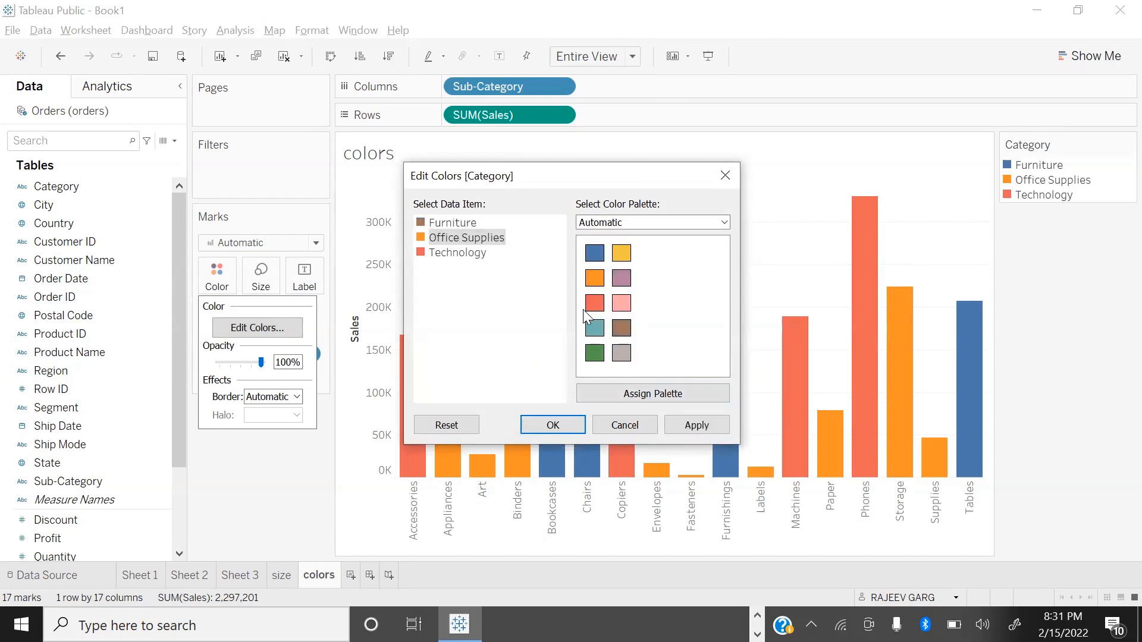
left_click(456, 253)
left_click(621, 255)
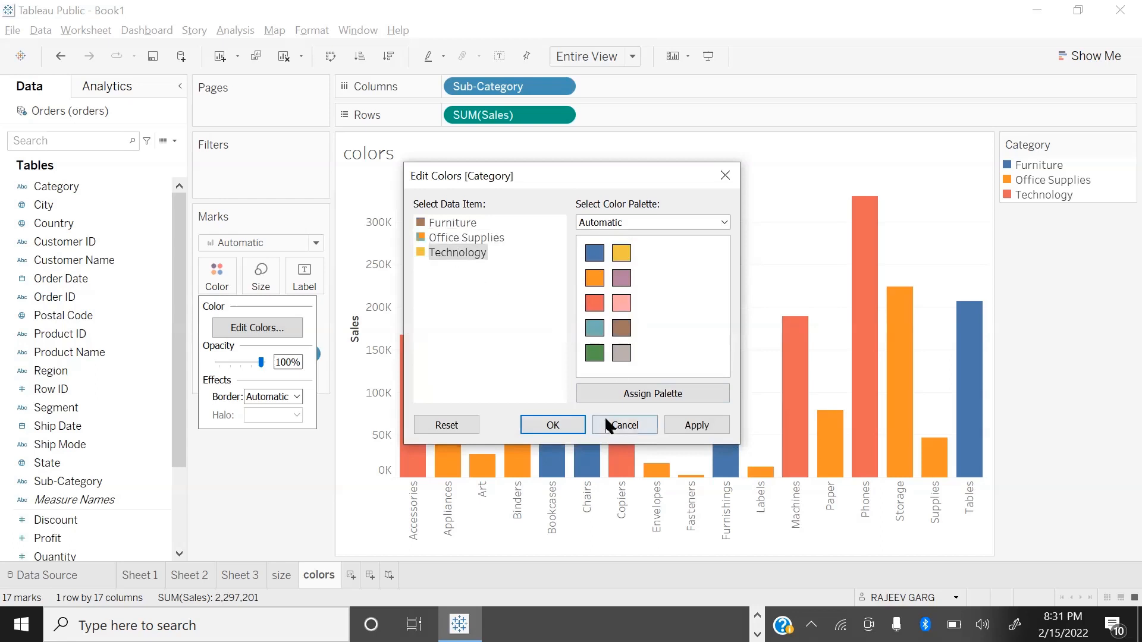
left_click(696, 424)
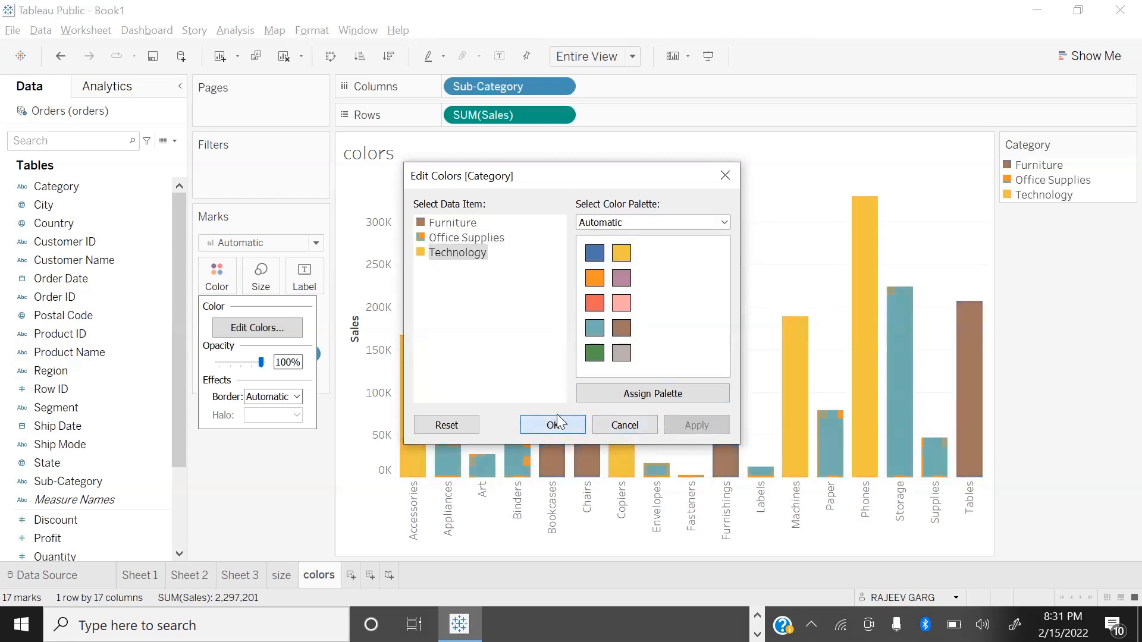
left_click(556, 423)
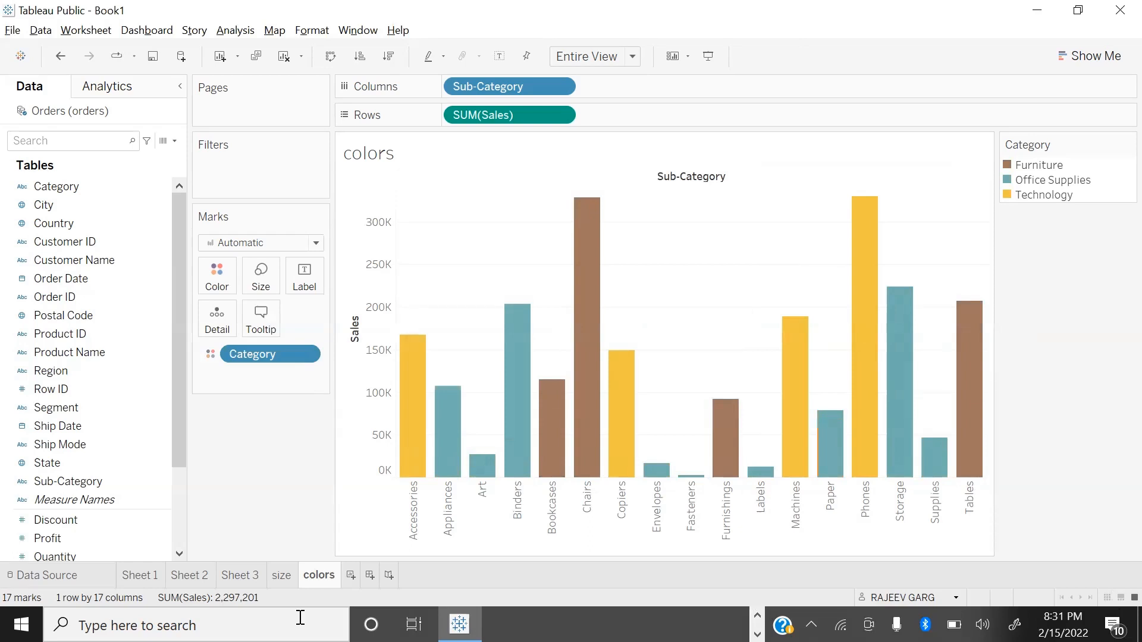
Step: Review the category colors on the other worksheets, and return to the colors worksheet
left_click(279, 575)
left_click(244, 576)
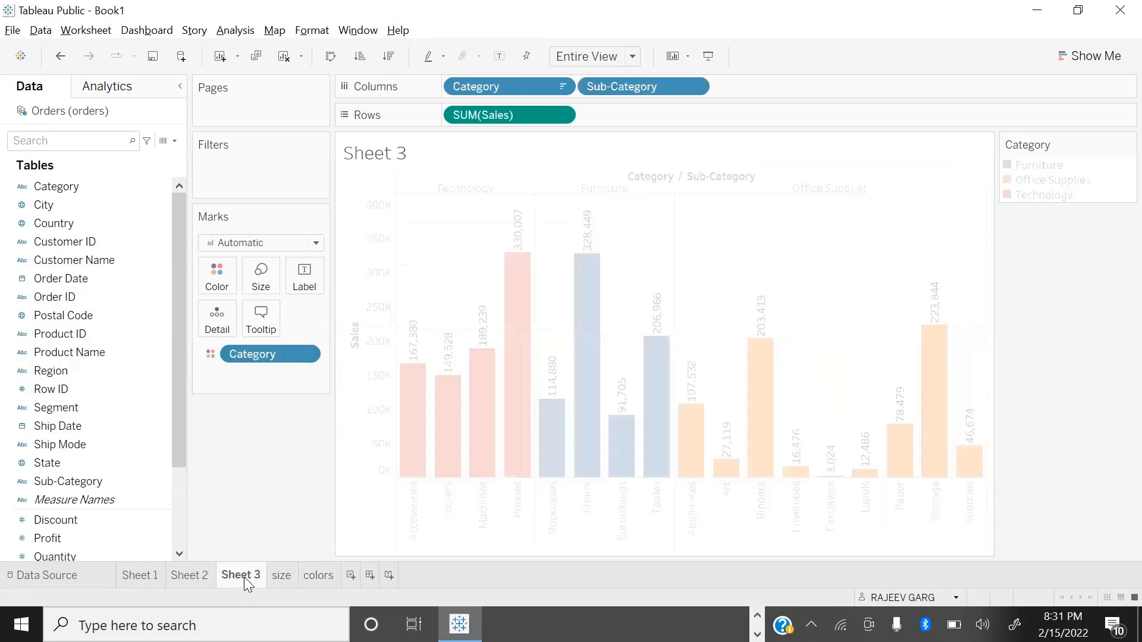
left_click(205, 575)
left_click(148, 576)
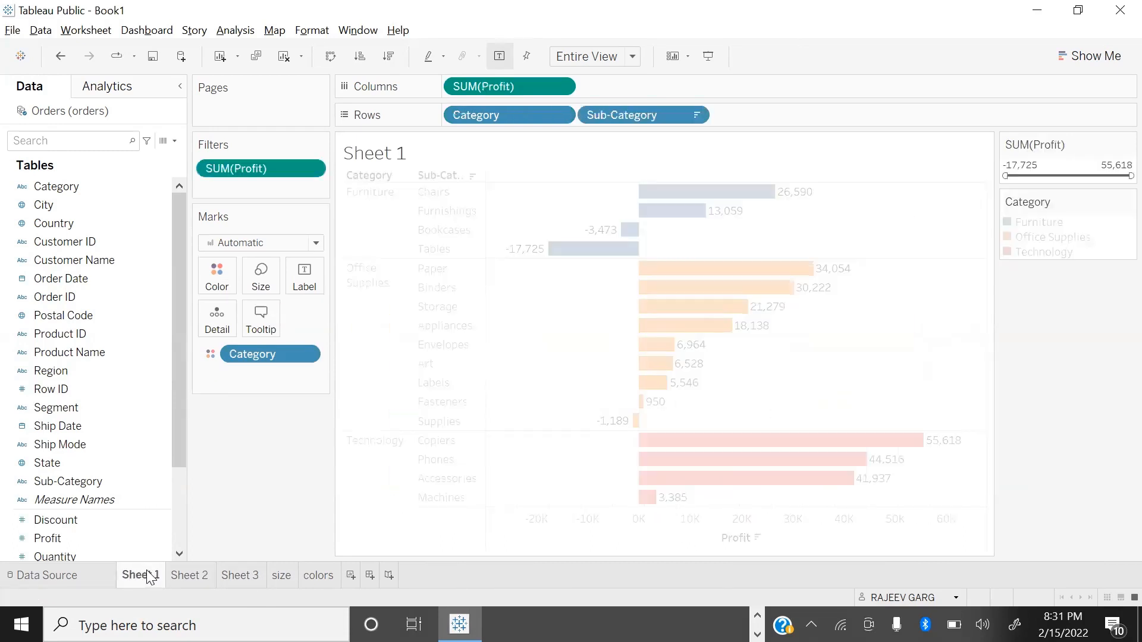
left_click(196, 575)
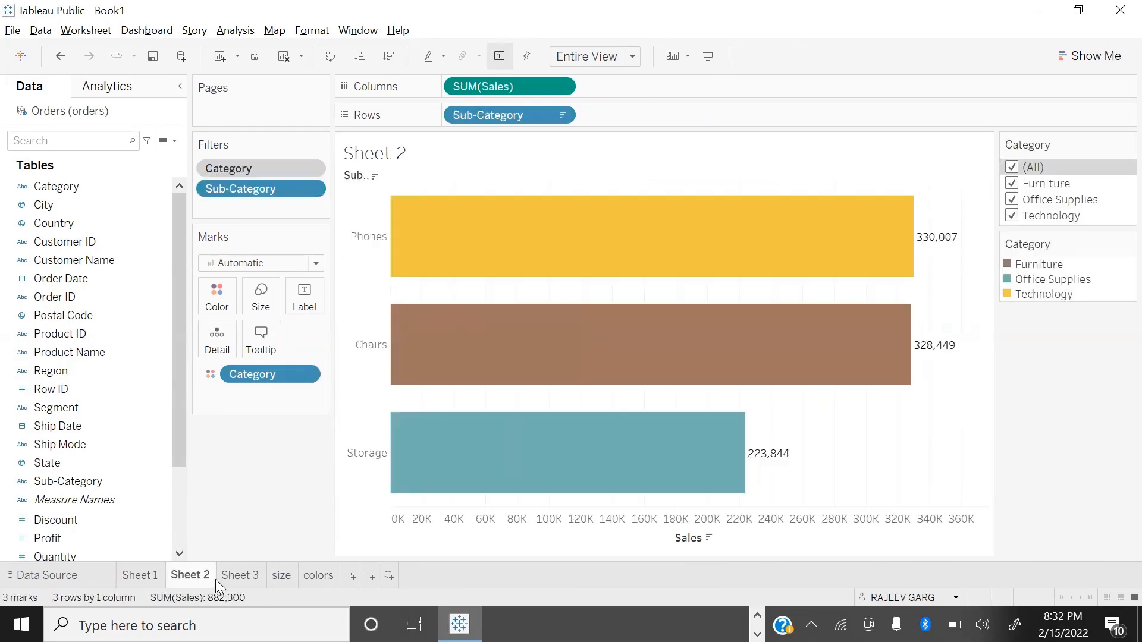
left_click(228, 576)
left_click(318, 575)
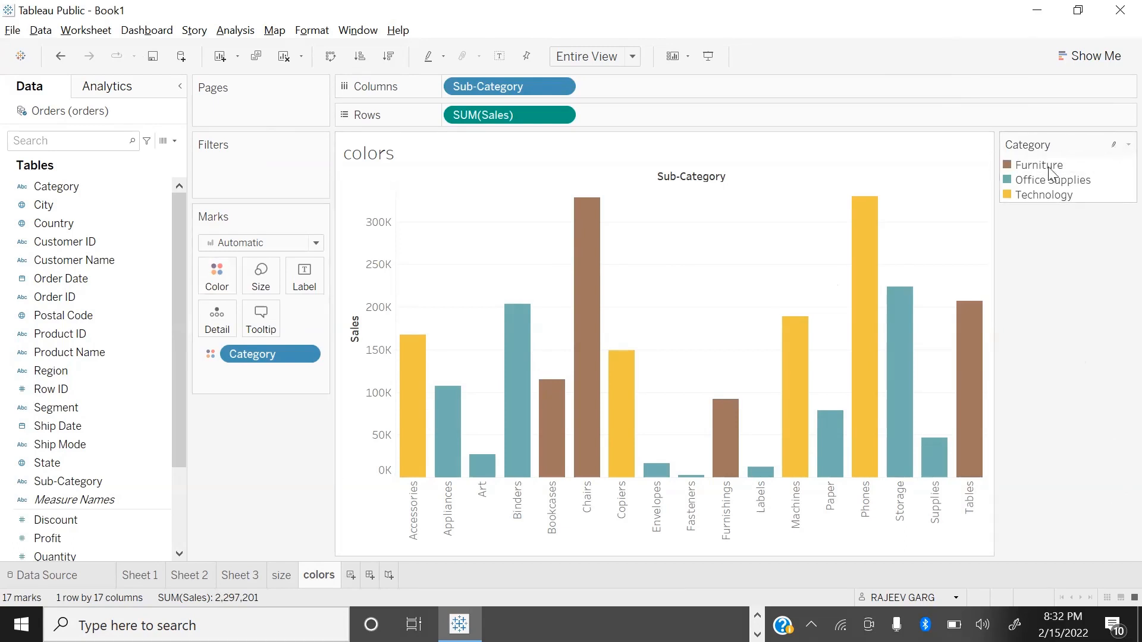
Step: Assign the Traffic Light palette to the Category colors and apply it to the bars
left_click(1128, 145)
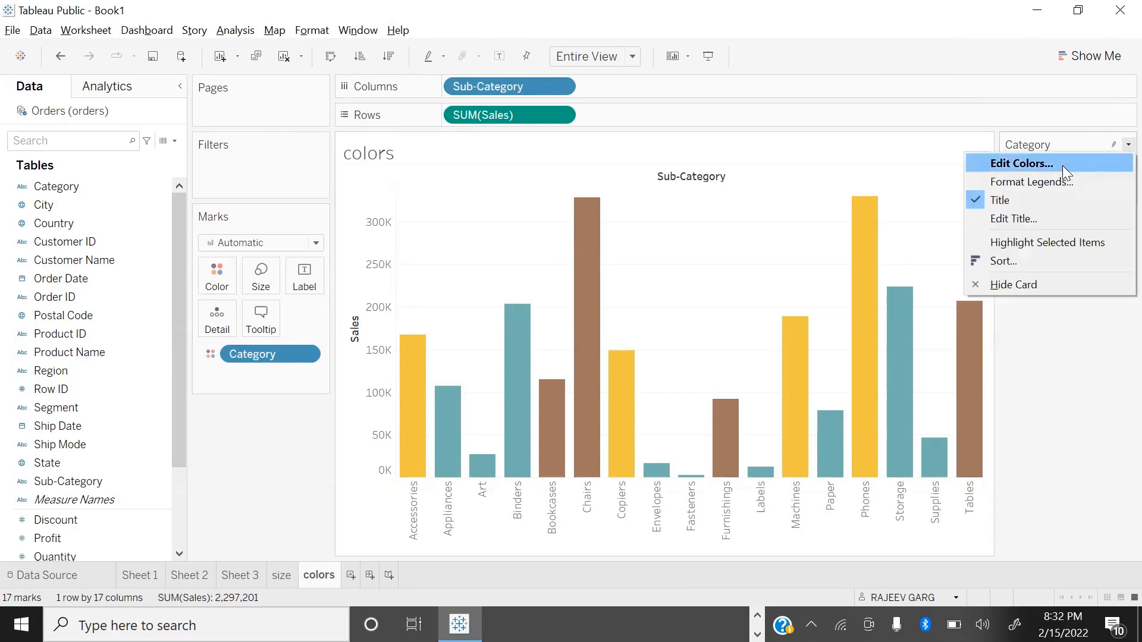
left_click(1059, 165)
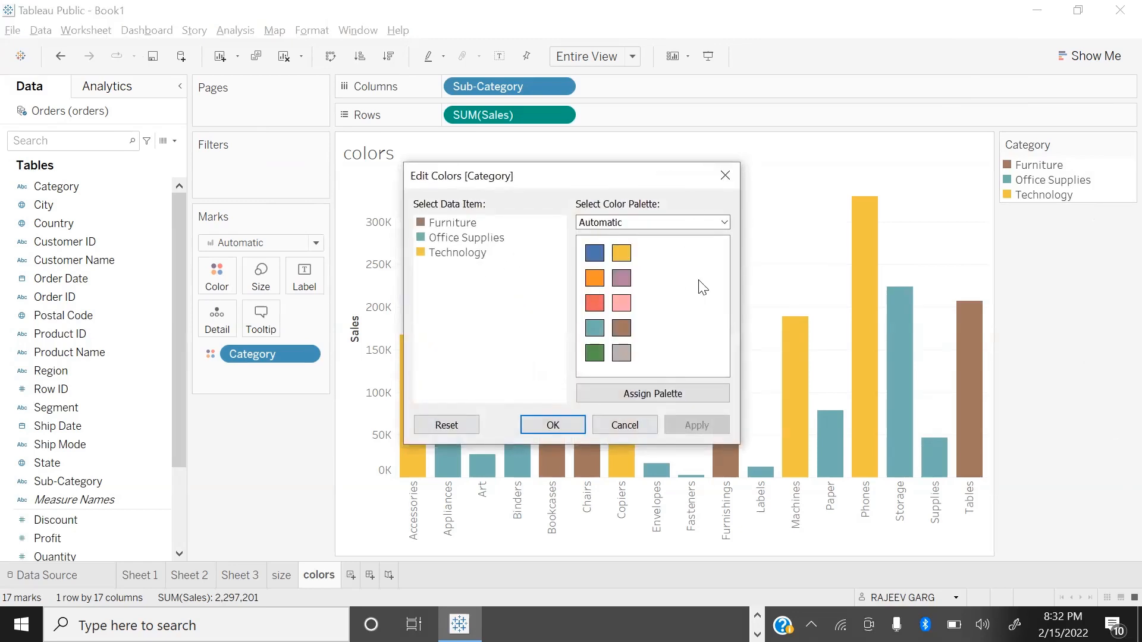
left_click(725, 223)
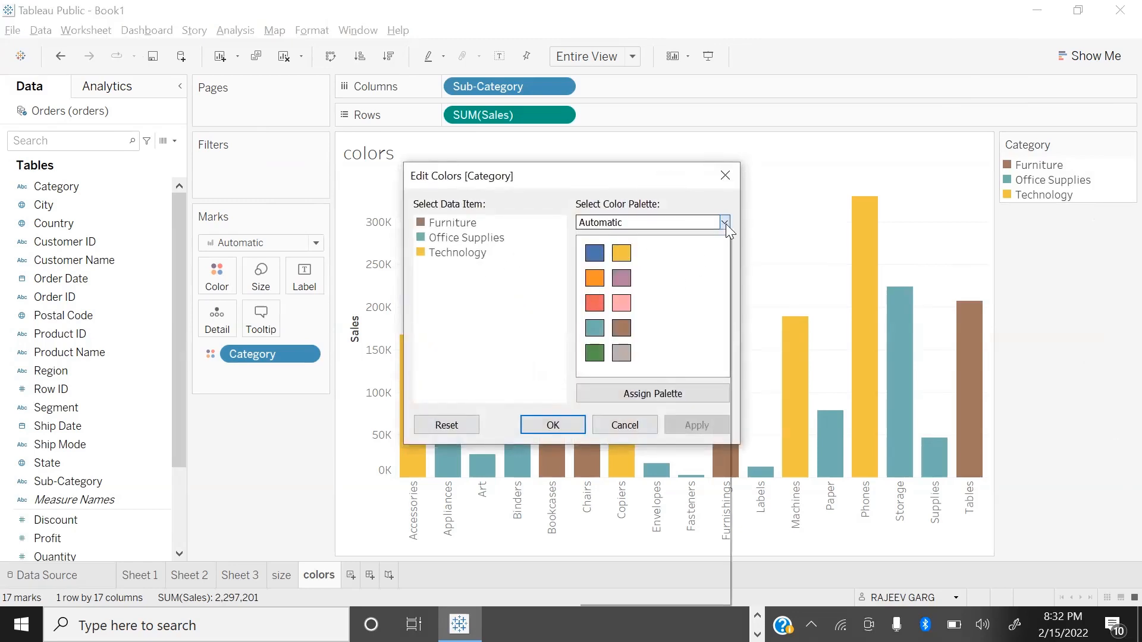
left_click_drag(724, 327, 699, 583)
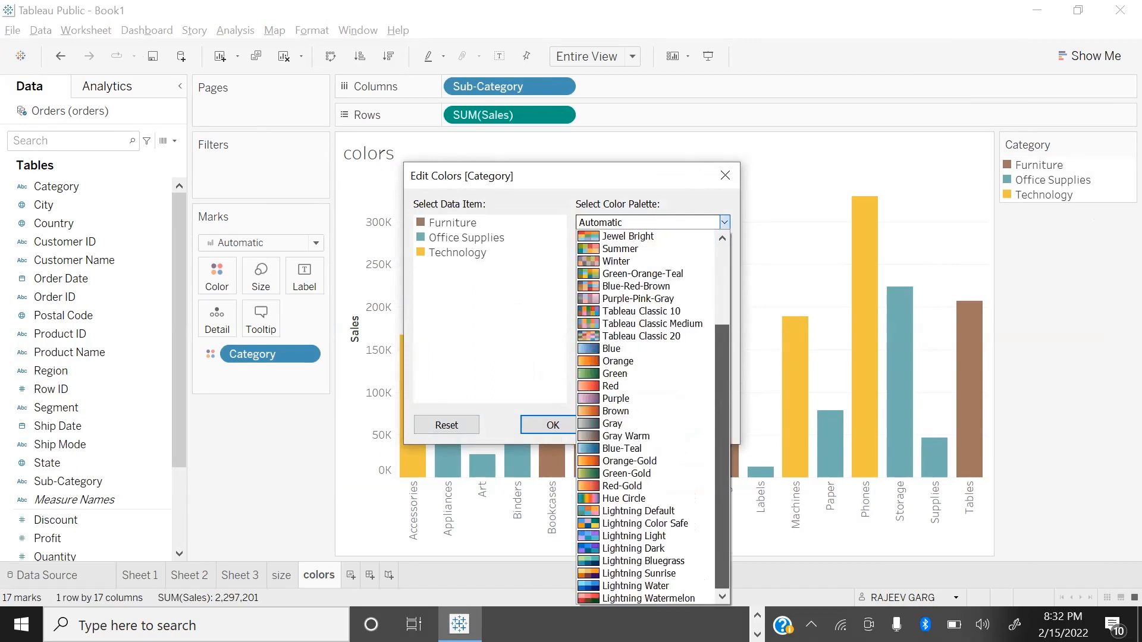
left_click_drag(728, 531, 730, 292)
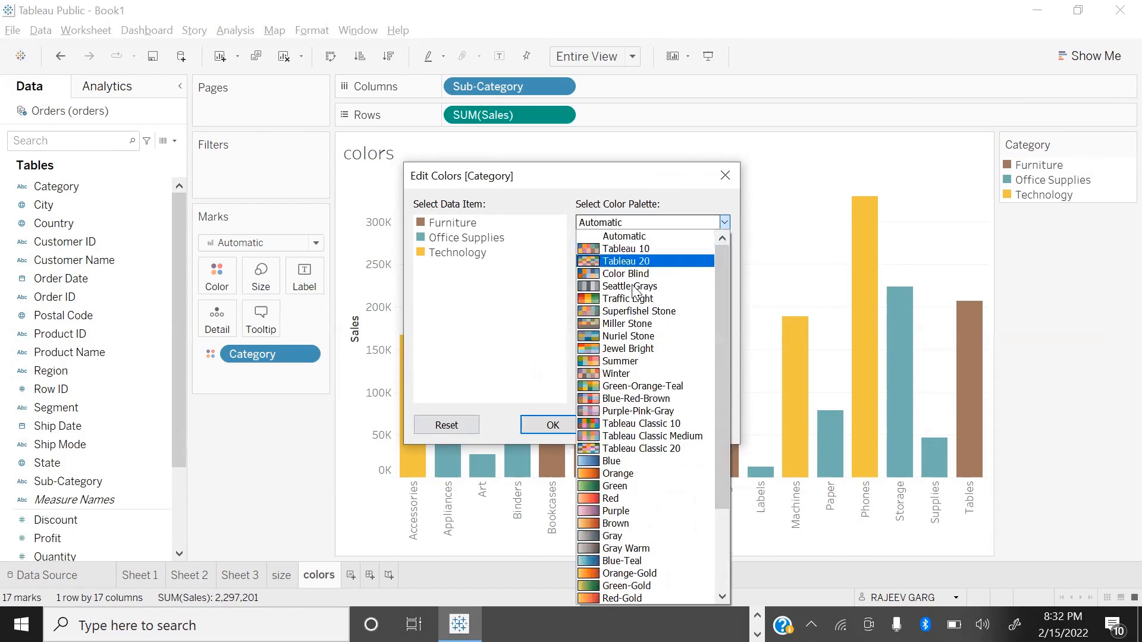
left_click(645, 299)
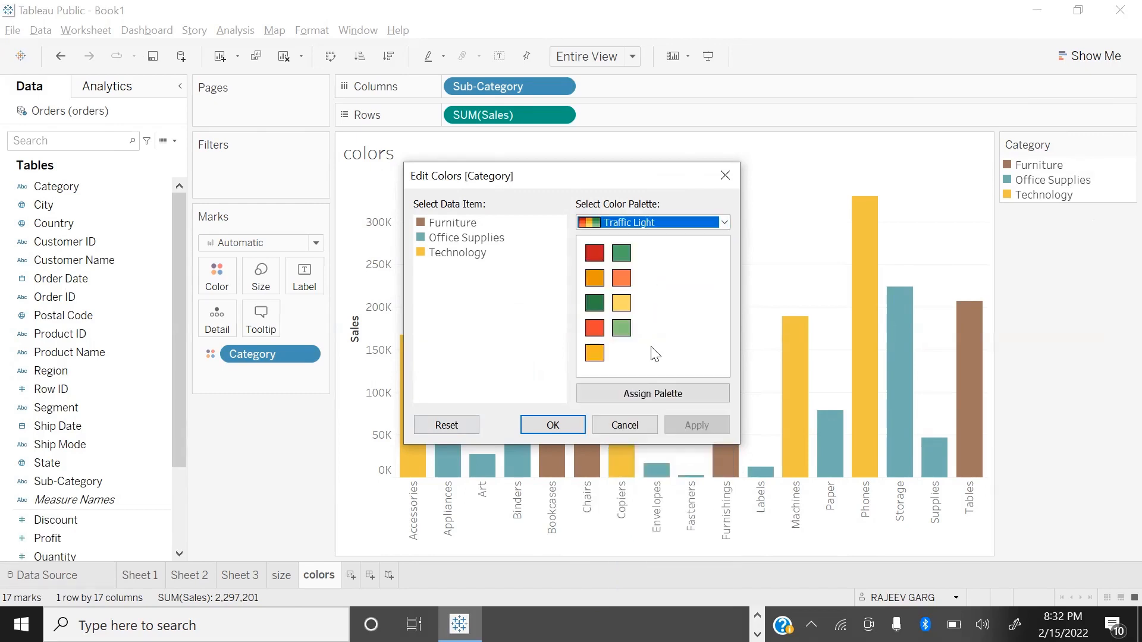
left_click(651, 393)
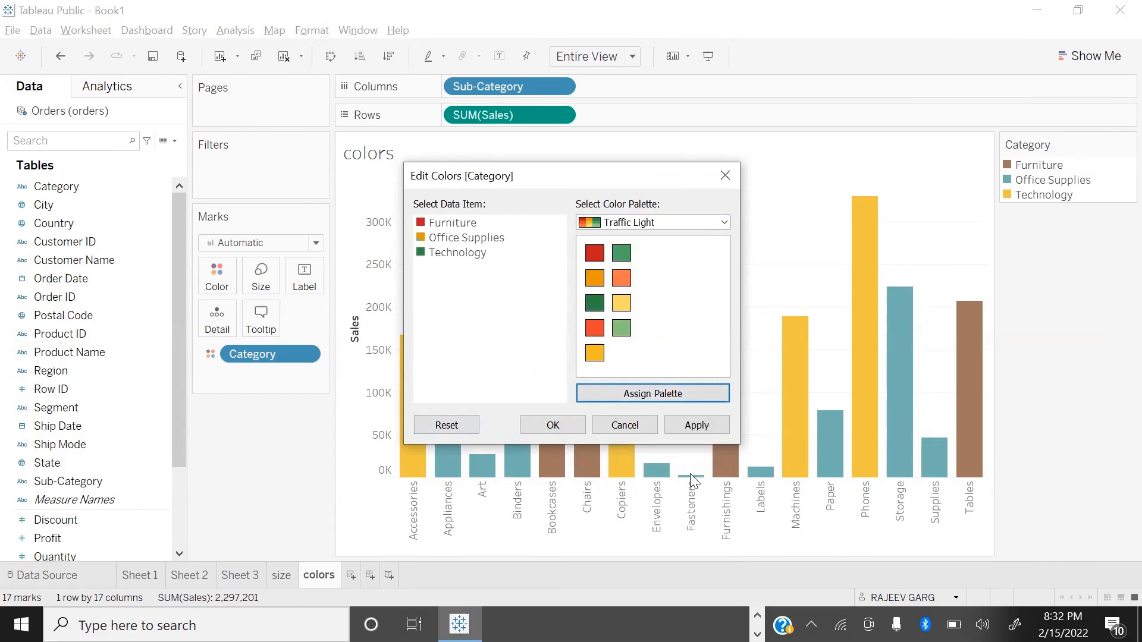
left_click(705, 426)
left_click(559, 426)
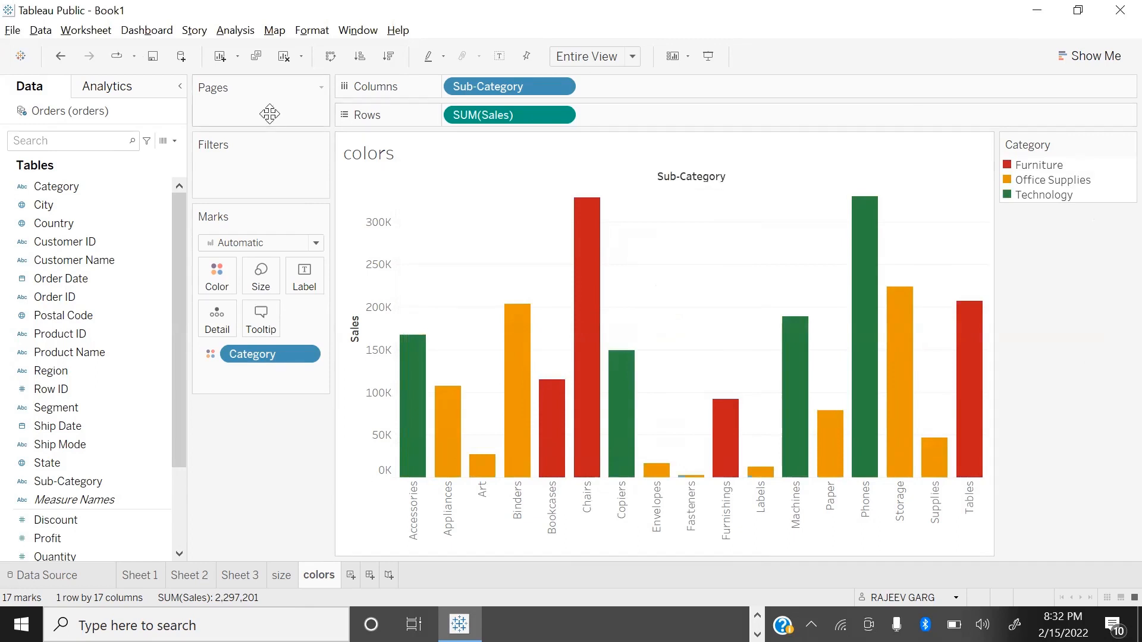
Step: Reset the Category colors to the Automatic palette and apply the change
left_click(214, 280)
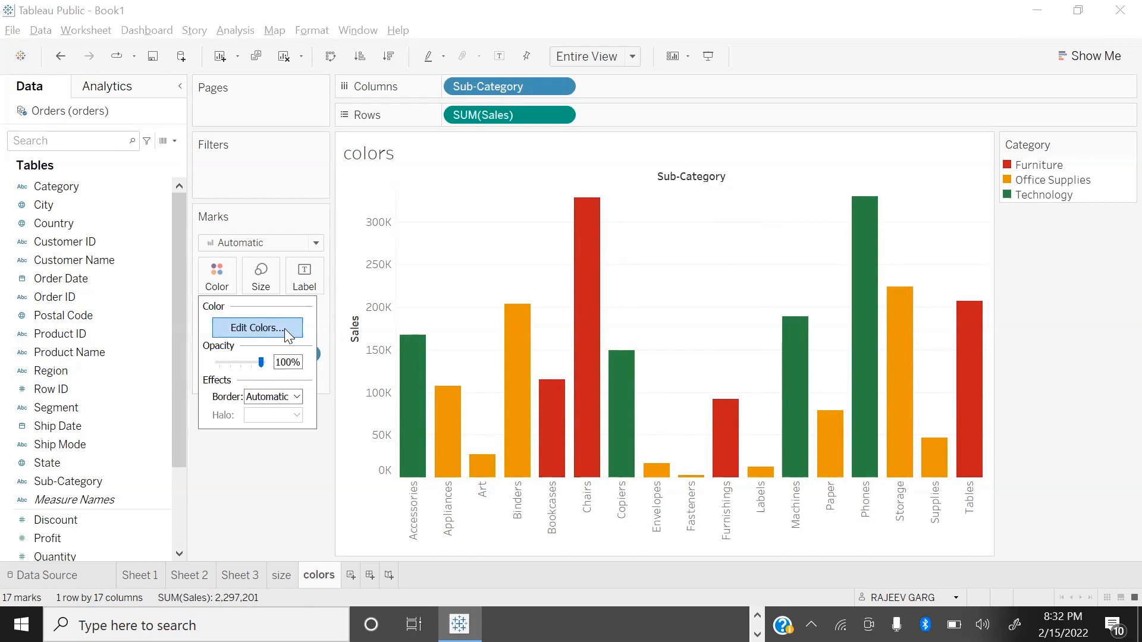
left_click(282, 328)
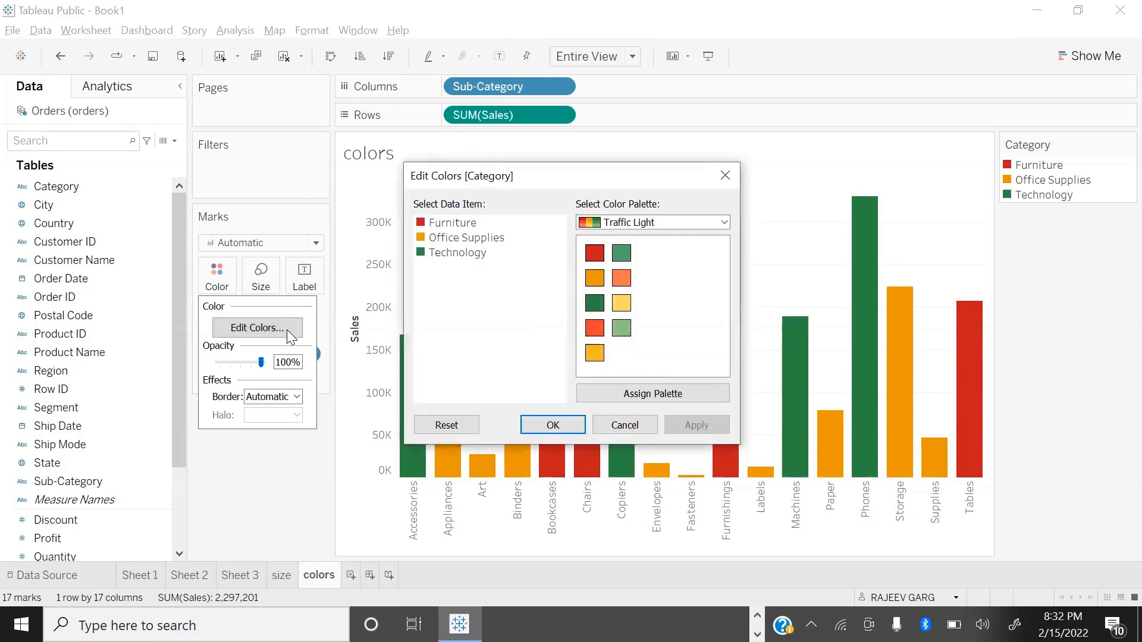
left_click(463, 426)
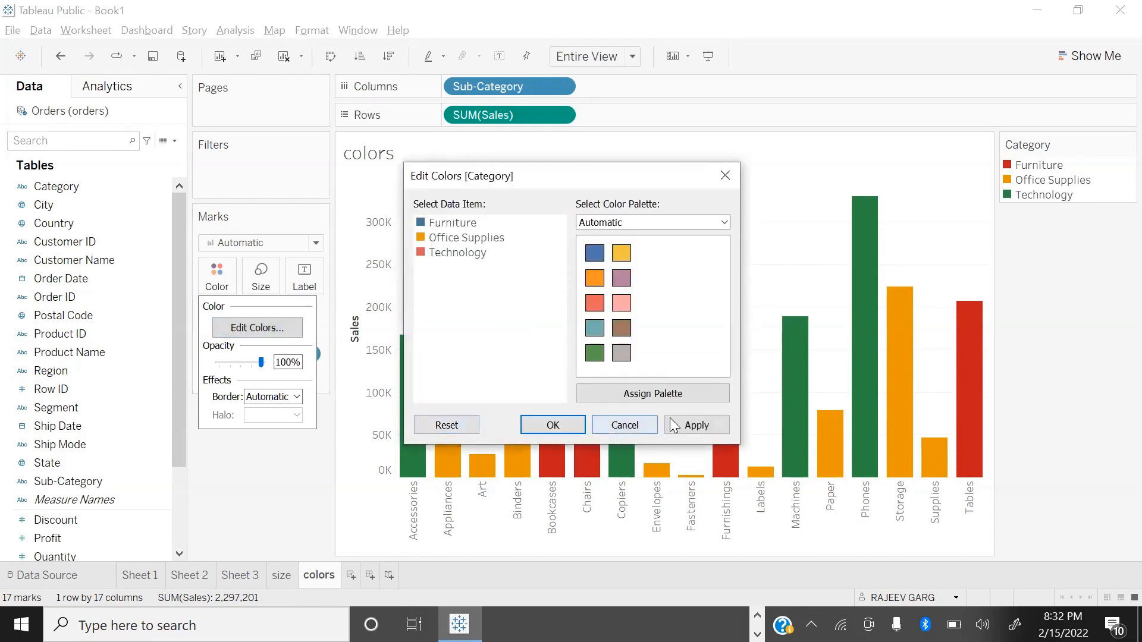
left_click(688, 426)
left_click(539, 424)
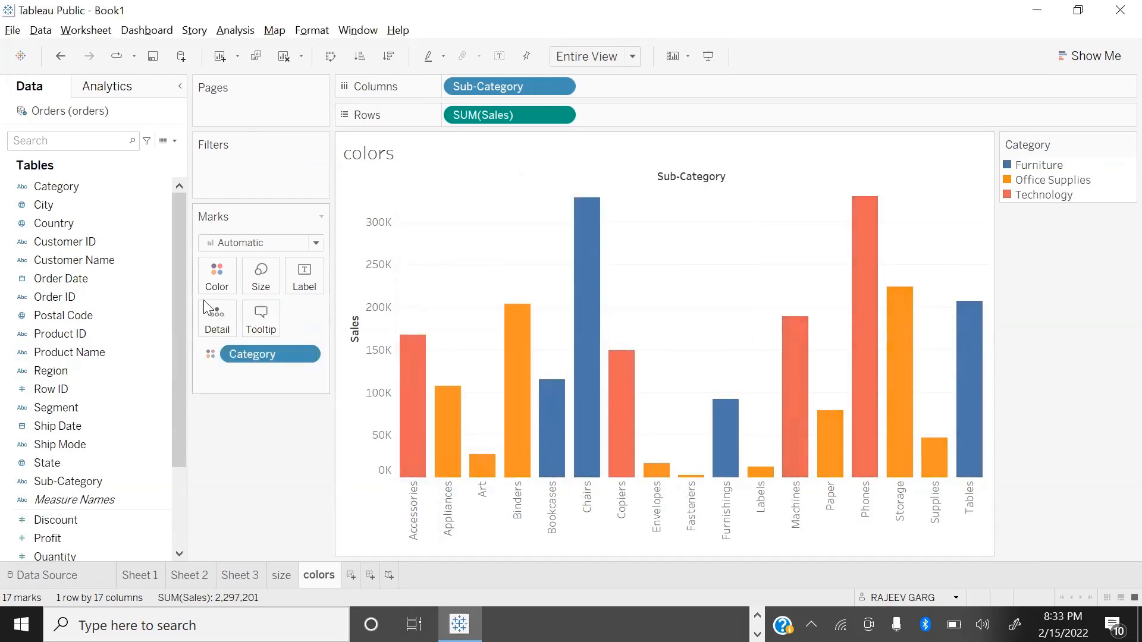
Step: Color the sub-category bars by Profit instead of Category, using the Red-Gold palette
scroll(36, 464, "down", 2)
left_click_drag(45, 428, 202, 283)
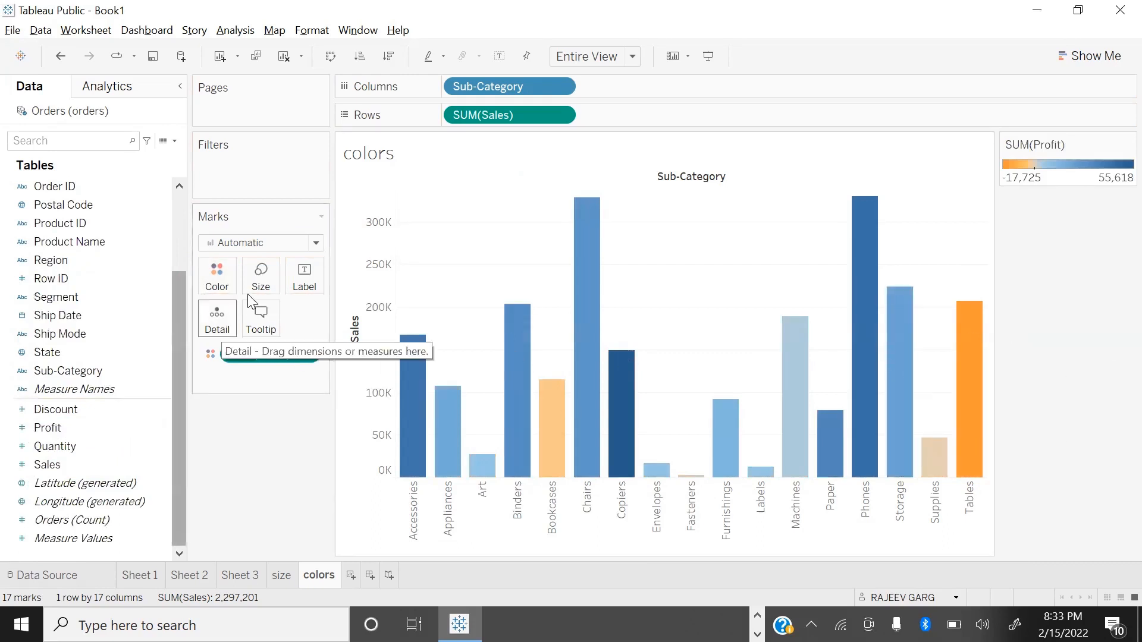
left_click(217, 274)
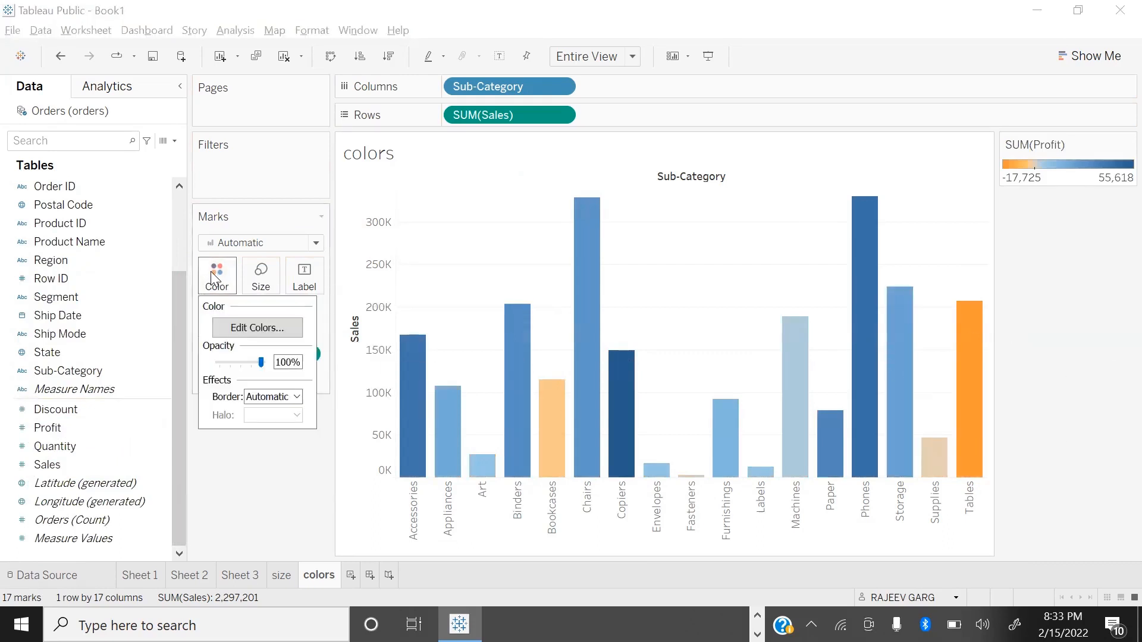
left_click(267, 327)
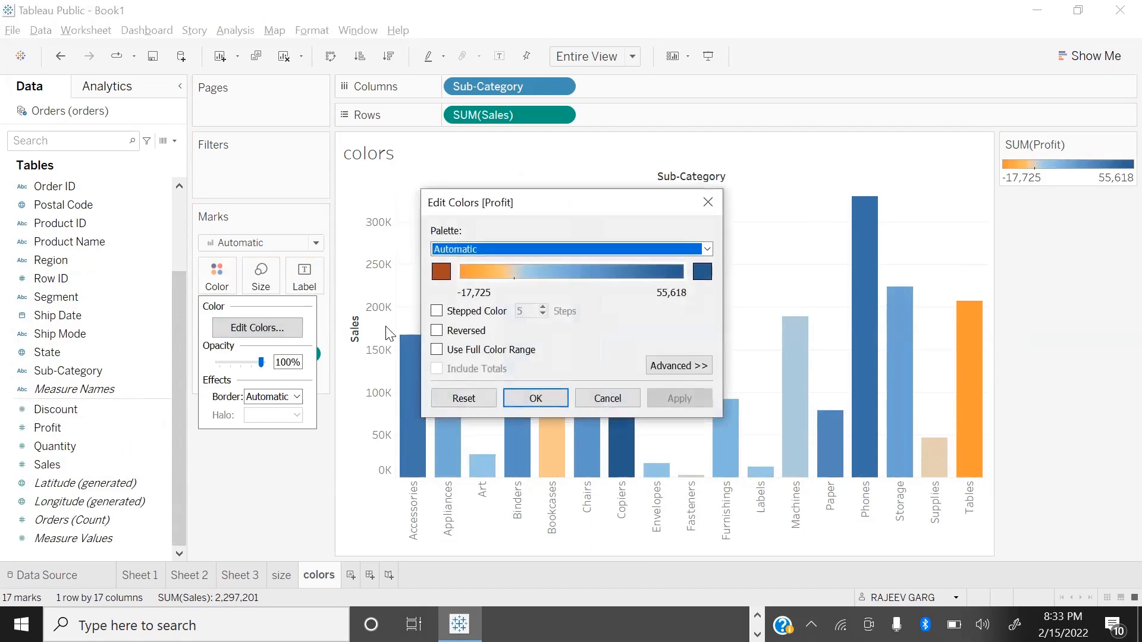
left_click(707, 249)
scroll(511, 560, "down", 1)
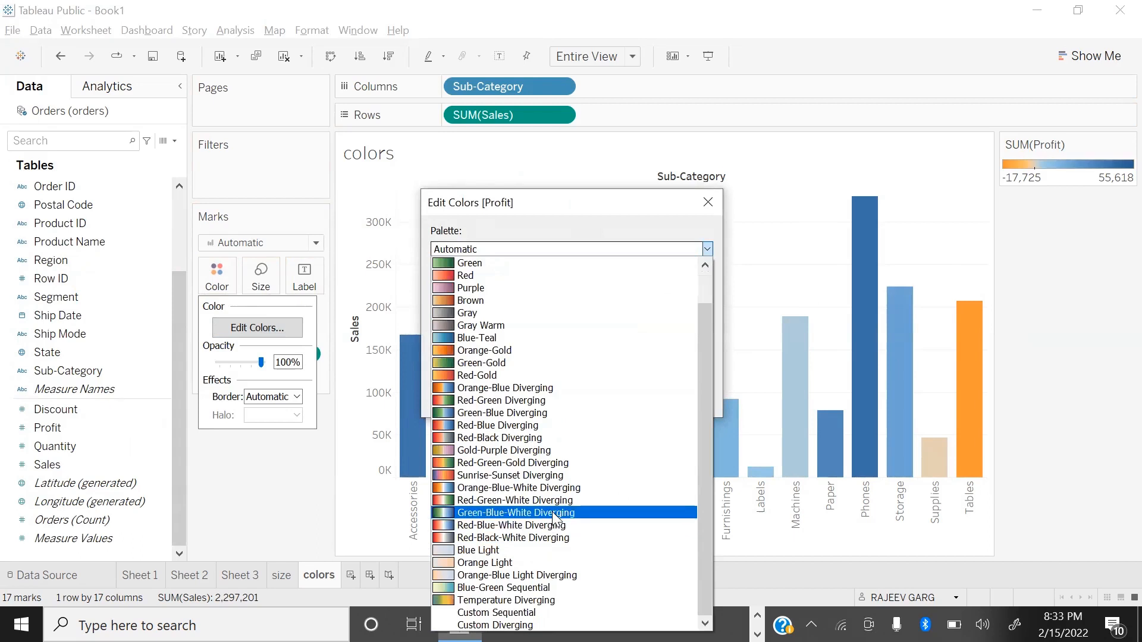
scroll(577, 397, "up", 1)
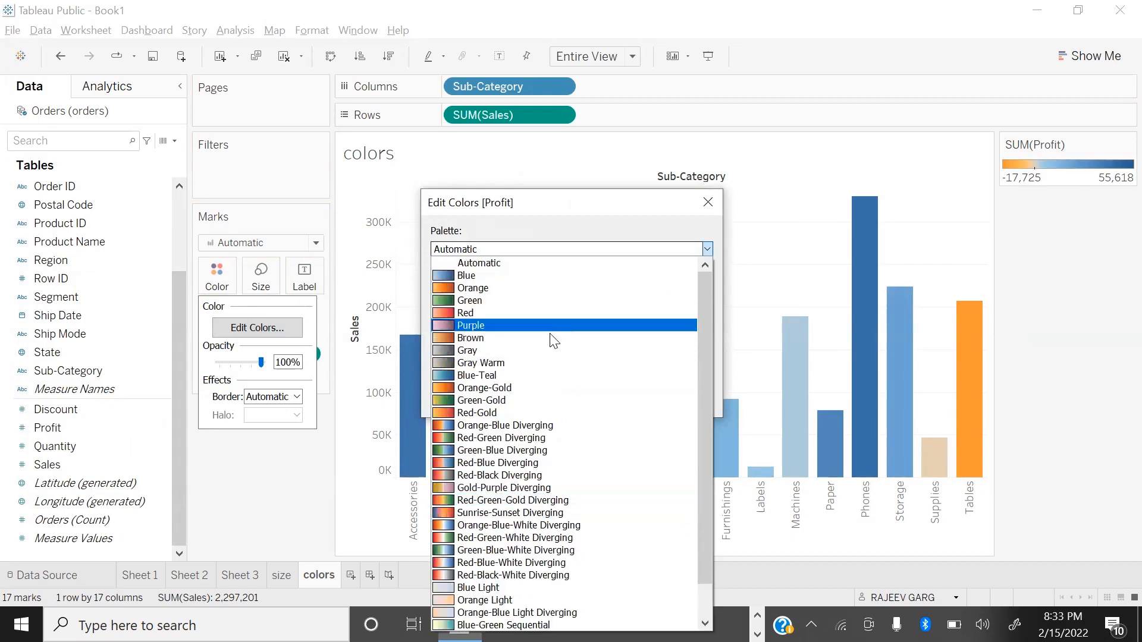
left_click(509, 410)
left_click(691, 406)
left_click(576, 400)
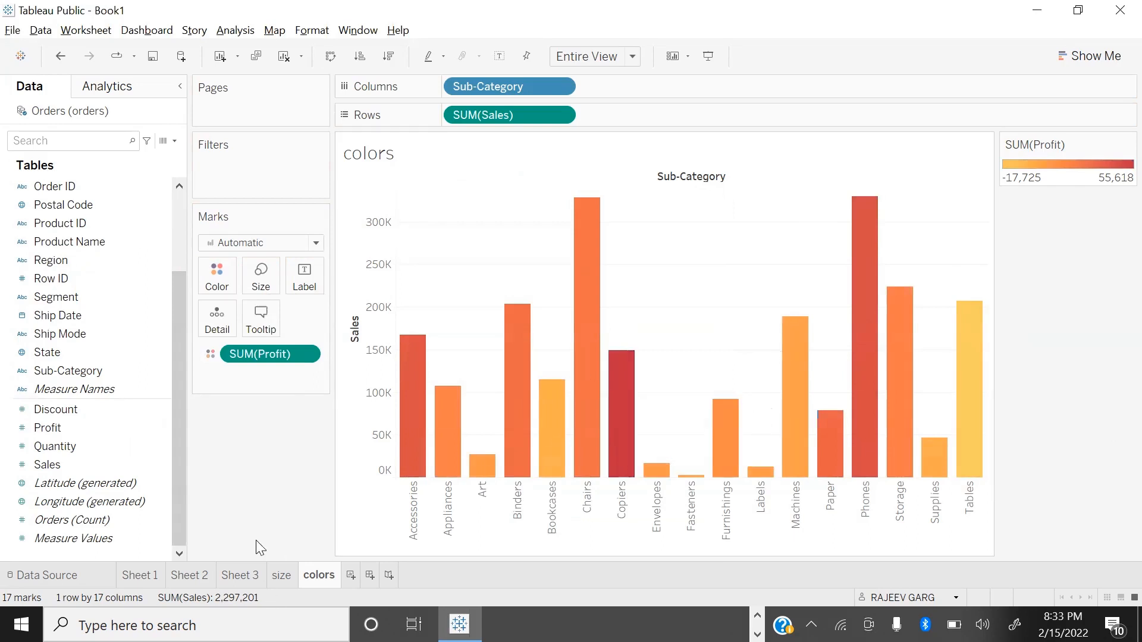
Step: Add a new worksheet and name it labels
left_click(350, 581)
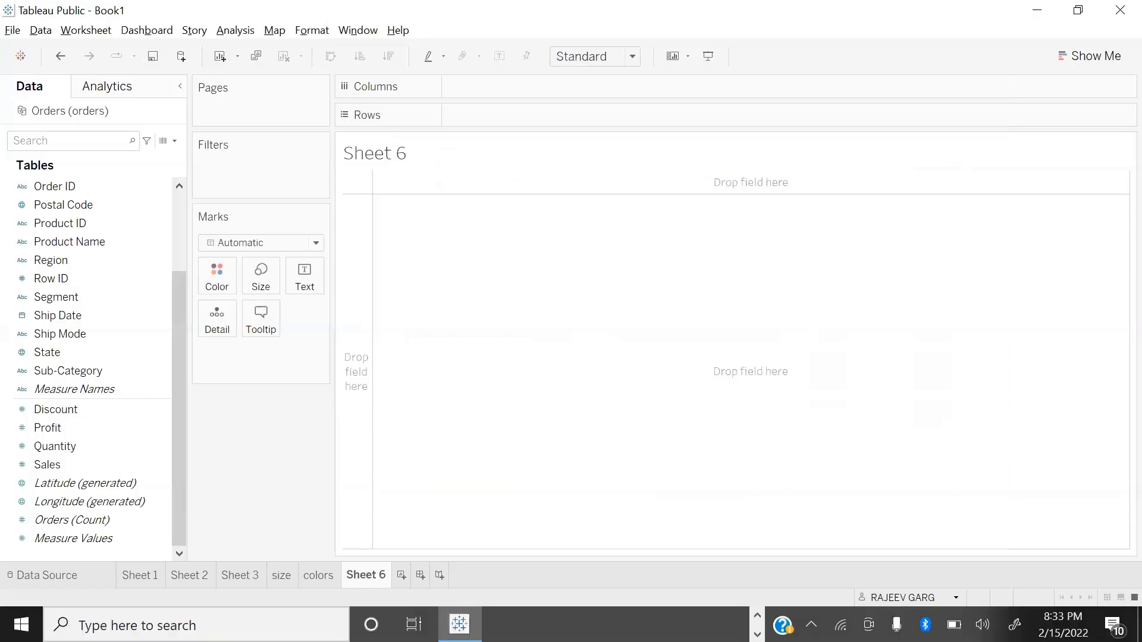
double_click(366, 575)
type("labe")
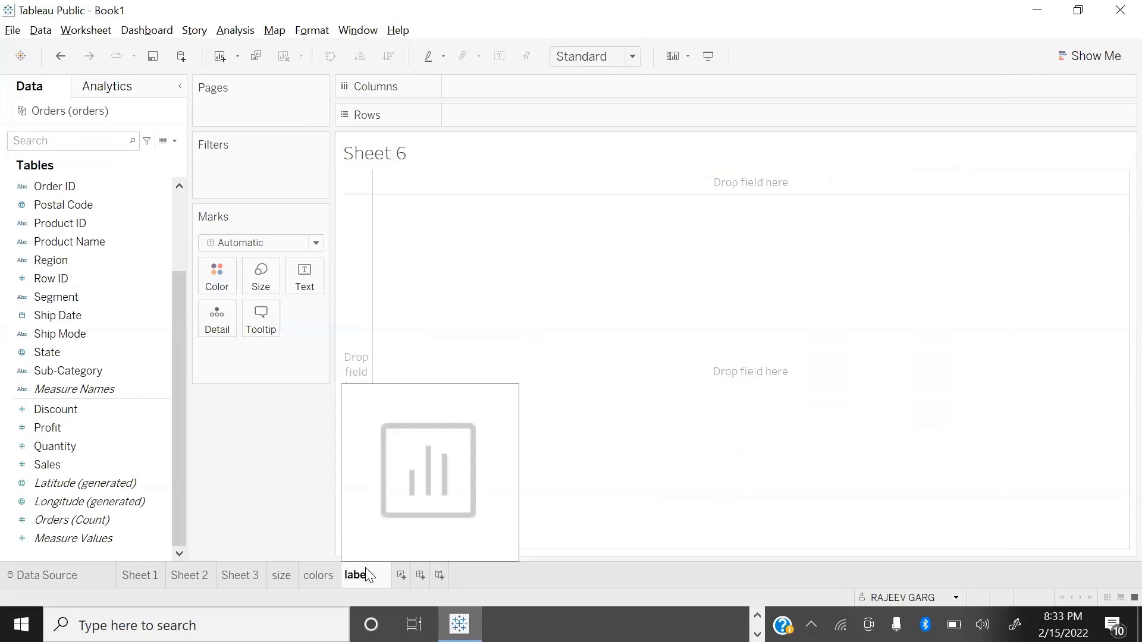
type("ls")
key("Return")
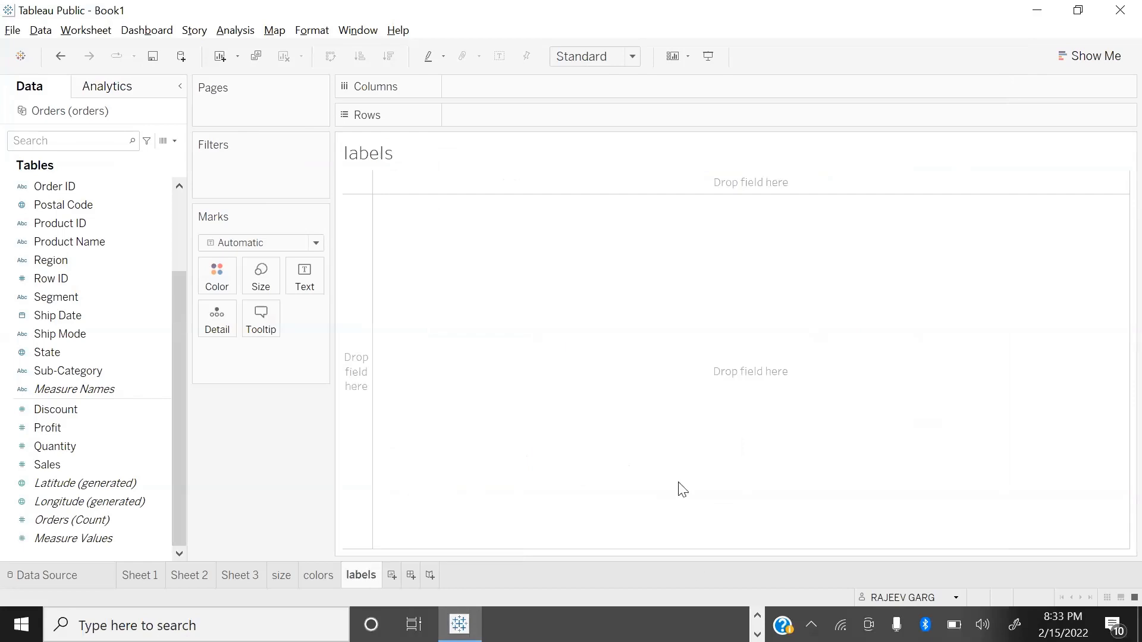
Step: Chart Sales by Order Date year on the labels worksheet, and fit the chart to the entire view
double_click(63, 464)
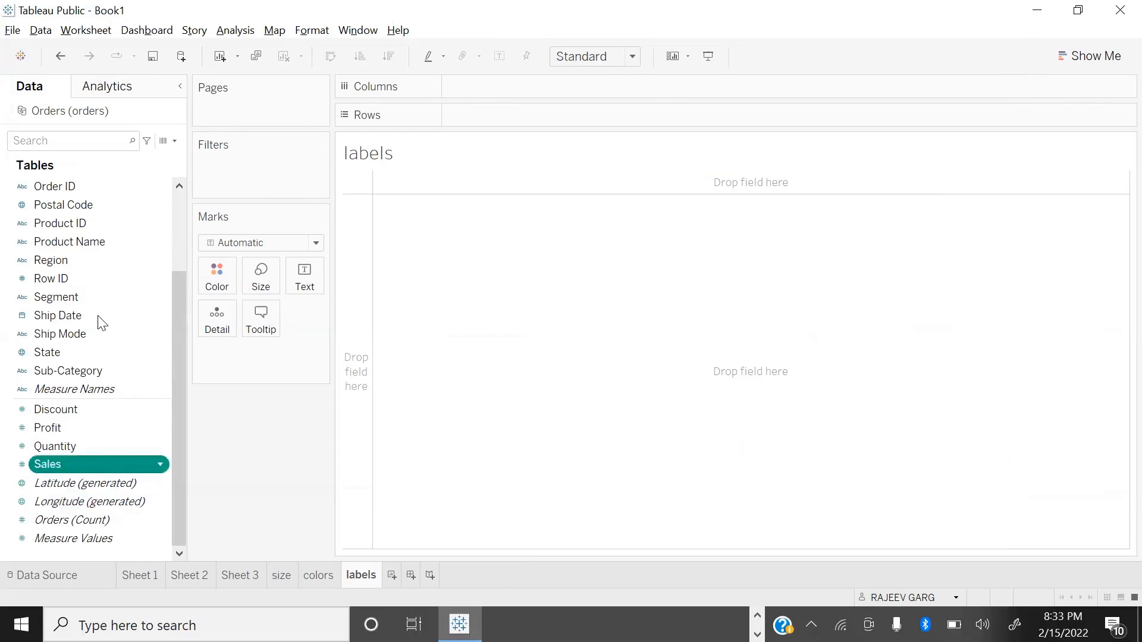
scroll(80, 201, "up", 3)
double_click(79, 280)
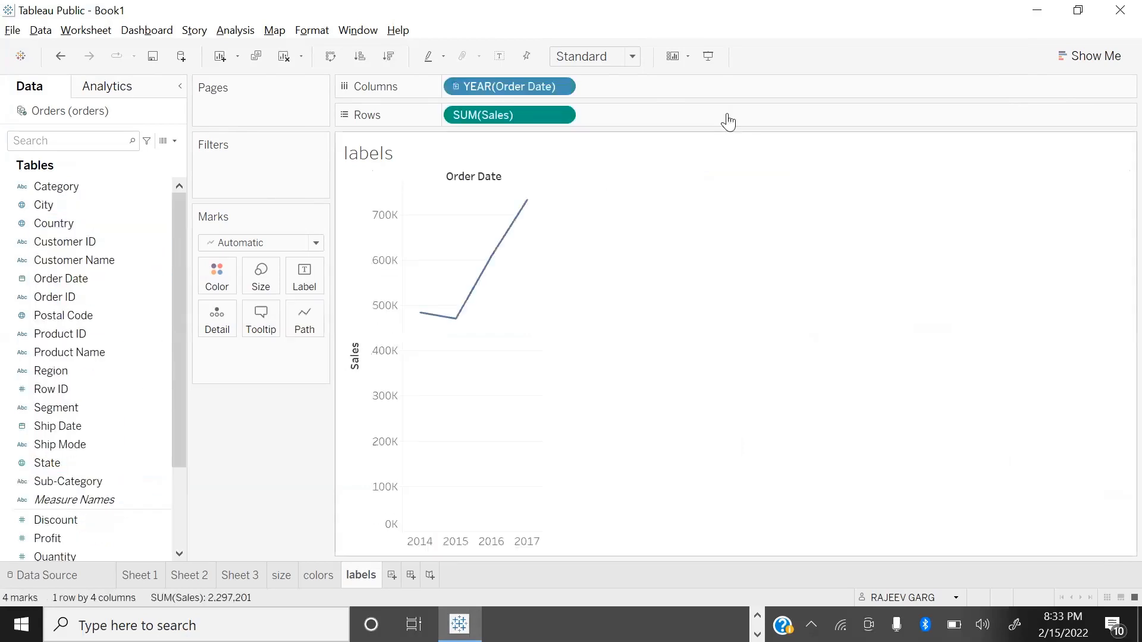
left_click(631, 56)
left_click(594, 118)
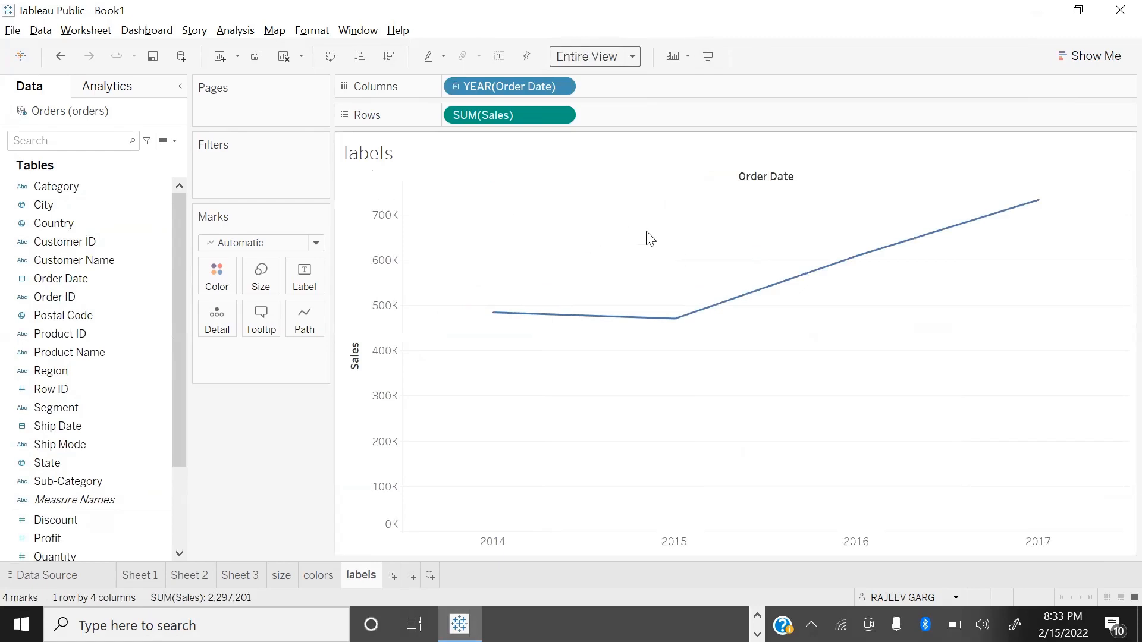
Step: Toggle the mark labels of the sales line on and off several times, ending with them hidden
left_click(500, 57)
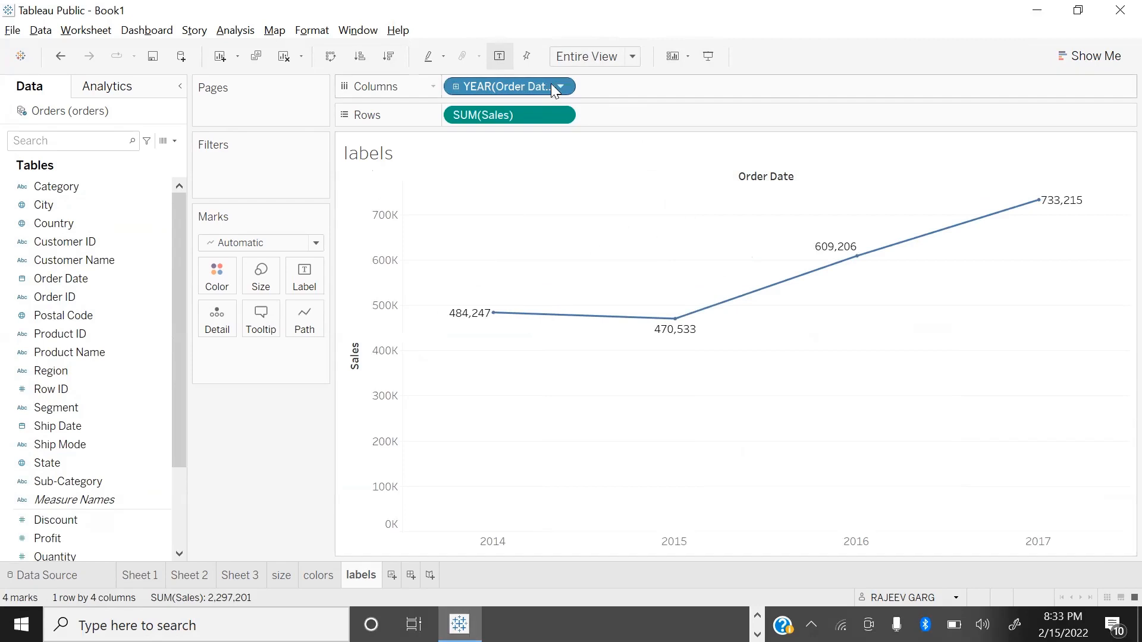
left_click(500, 56)
left_click(503, 57)
left_click(503, 57)
left_click(503, 57)
left_click(503, 58)
left_click(503, 65)
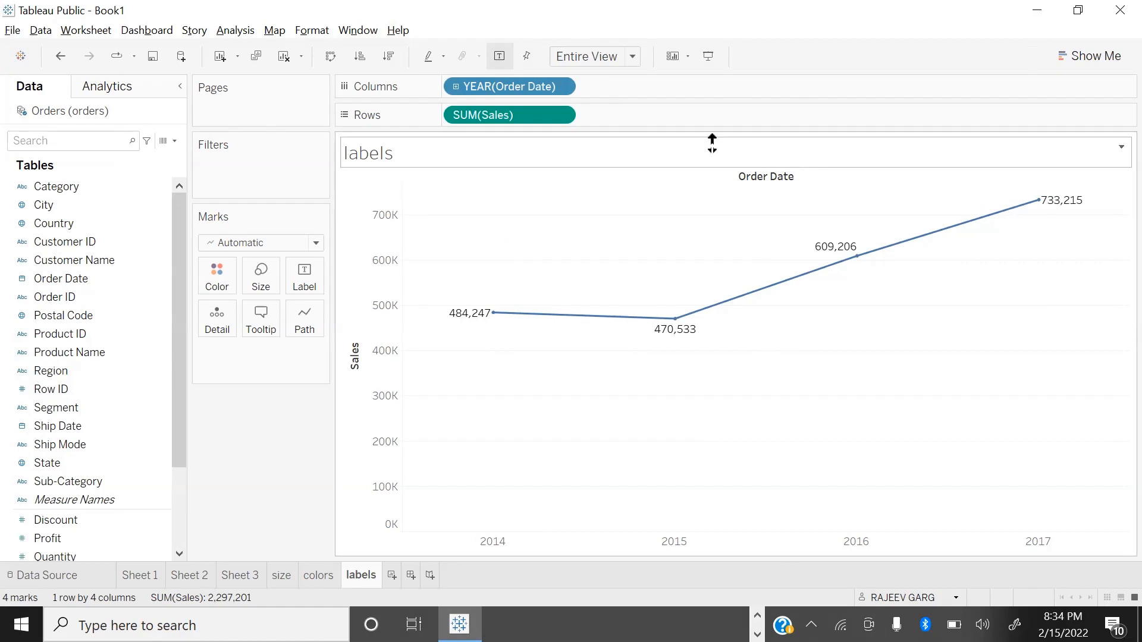
left_click(500, 55)
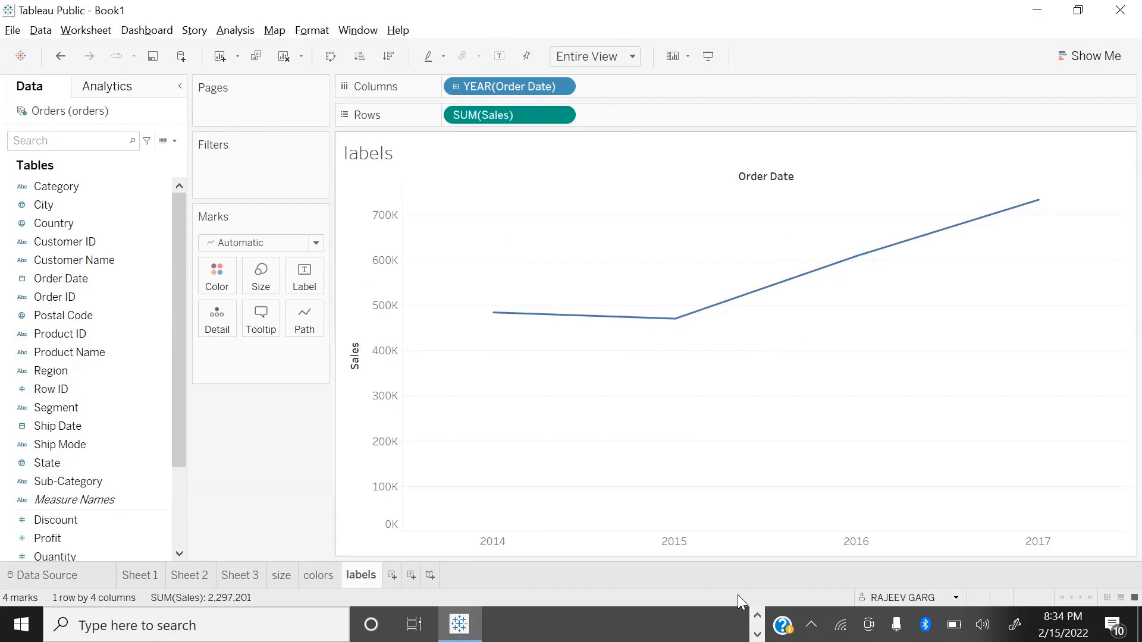
Step: Label the points of the sales line with Sales, Profit and the Order Date year
scroll(89, 475, "down", 2)
left_click_drag(47, 502, 300, 283)
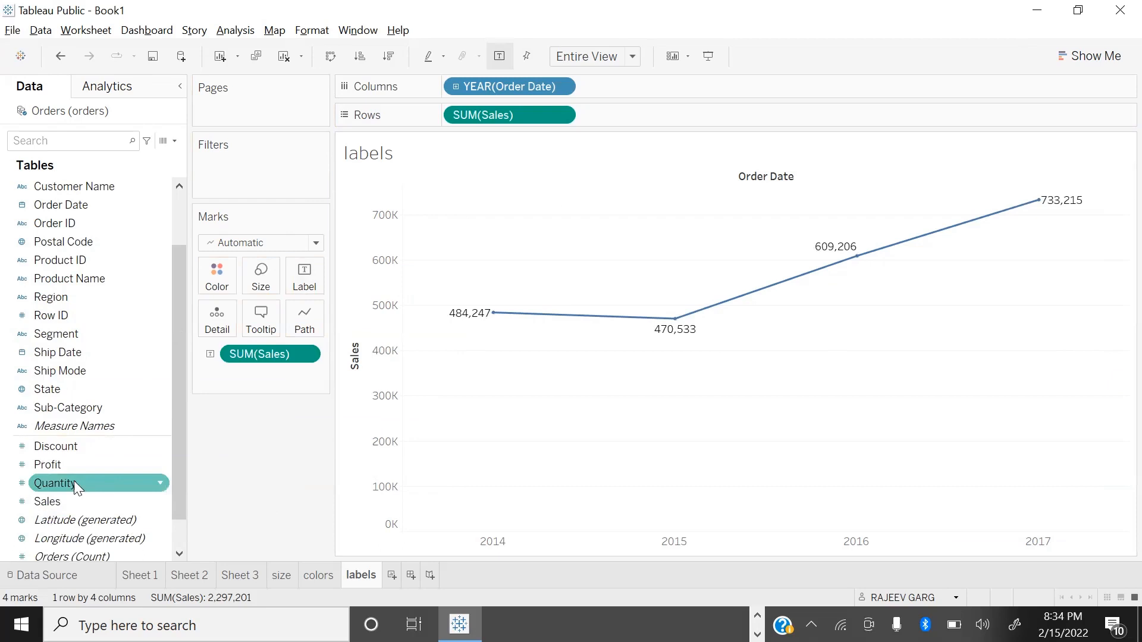
left_click_drag(54, 464, 293, 291)
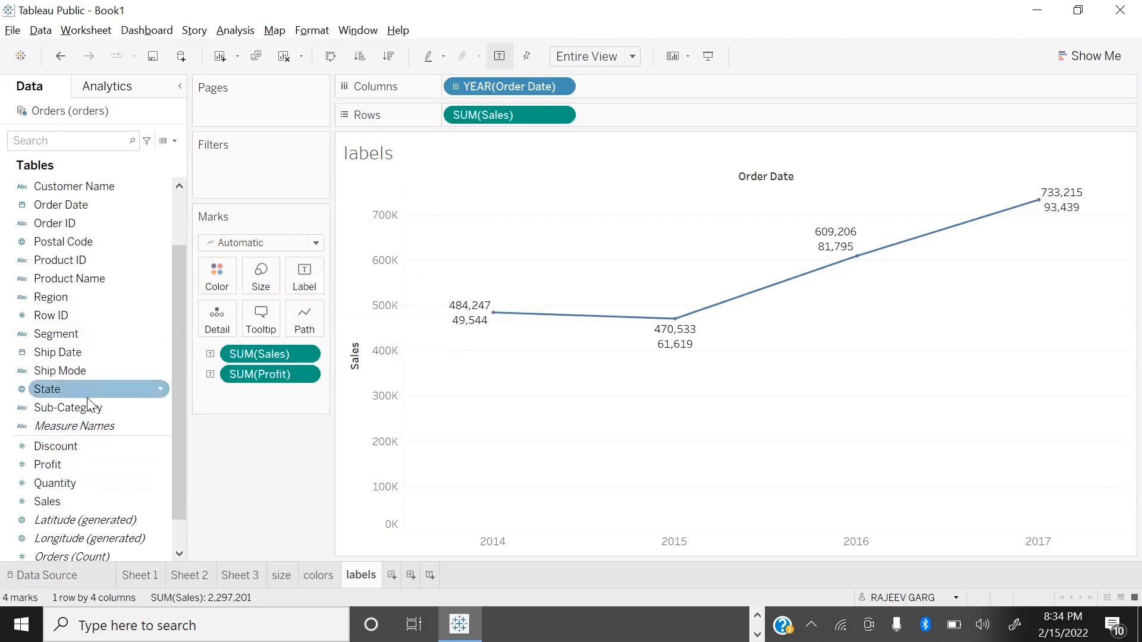
scroll(89, 388, "up", 2)
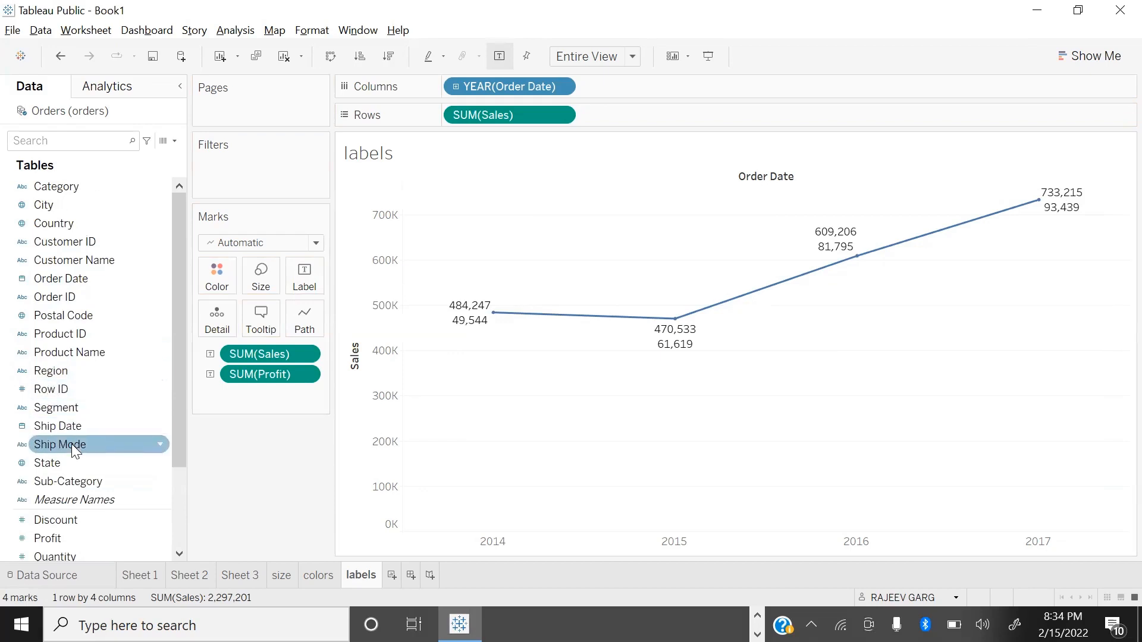
left_click_drag(113, 279, 328, 374)
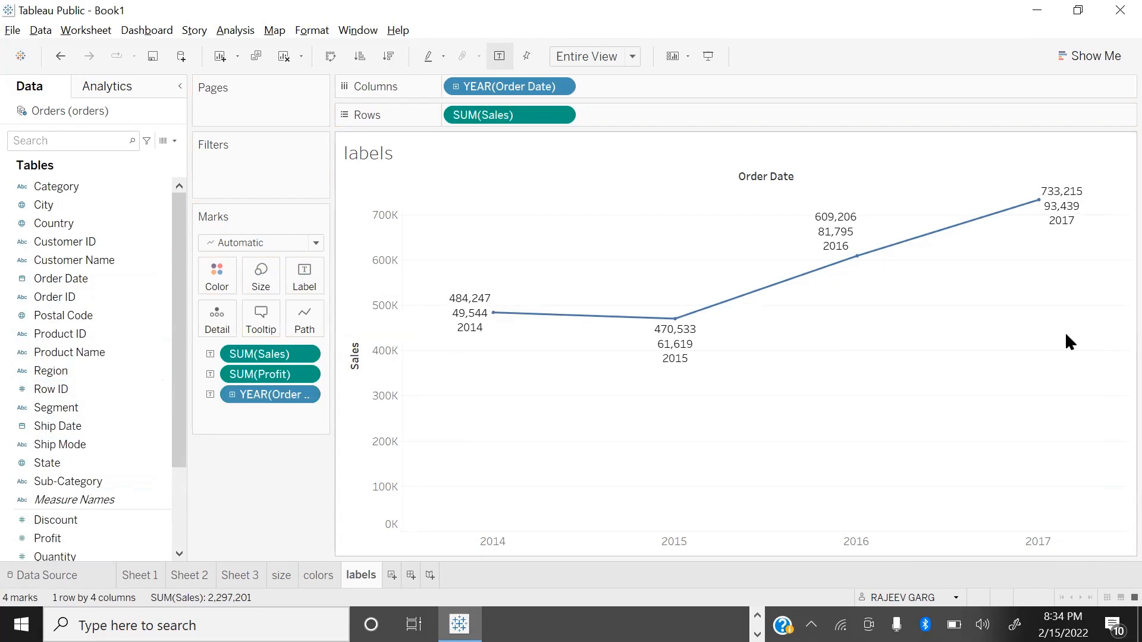
Step: Bold the whole mark label text and prefix the Sales field with "S:" and the Profit field with "P:"
left_click(309, 276)
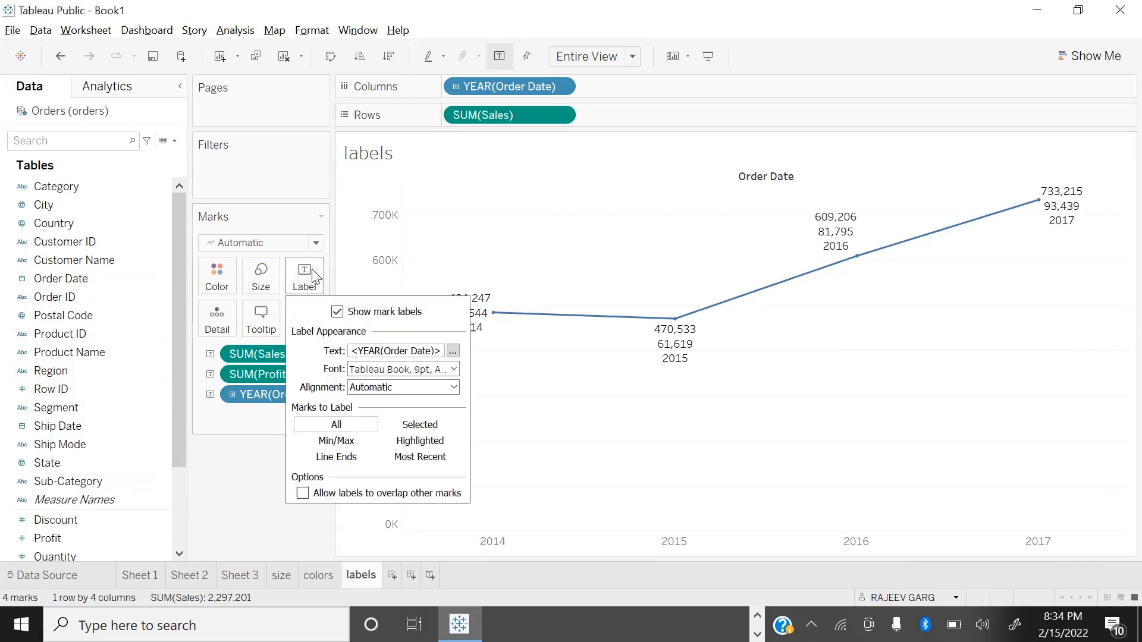
left_click(453, 352)
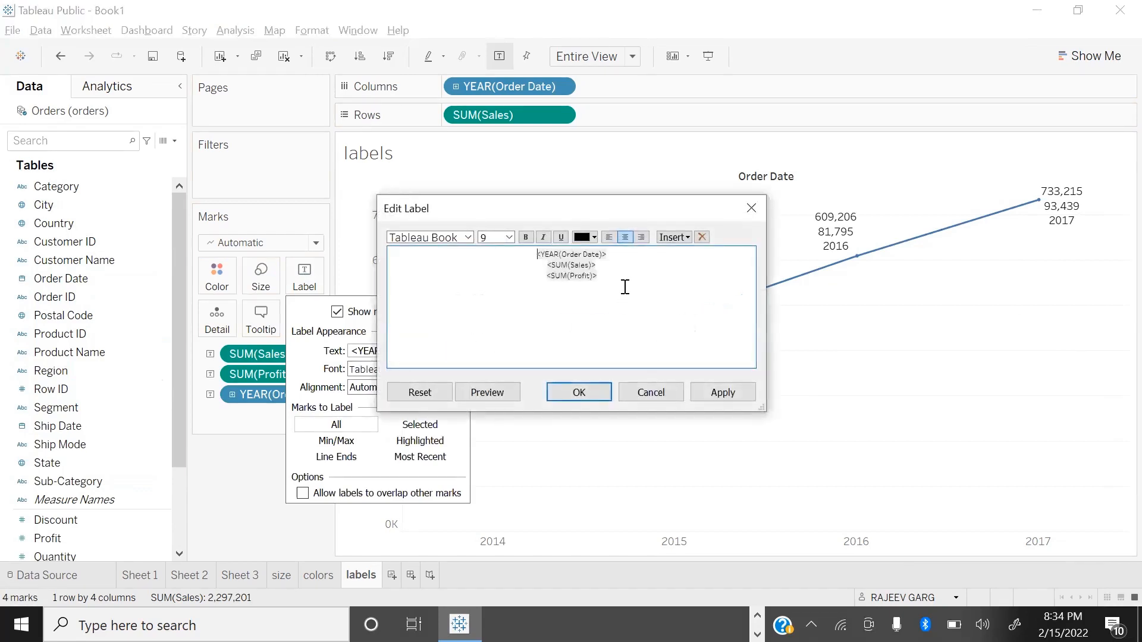
key("ctrl+a")
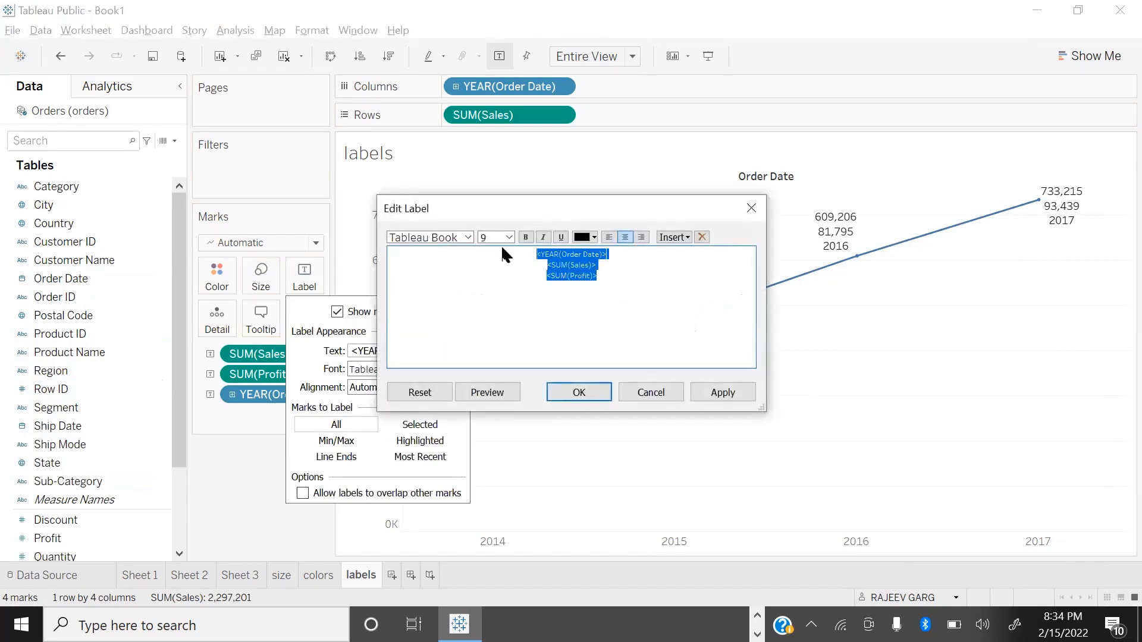
left_click(578, 336)
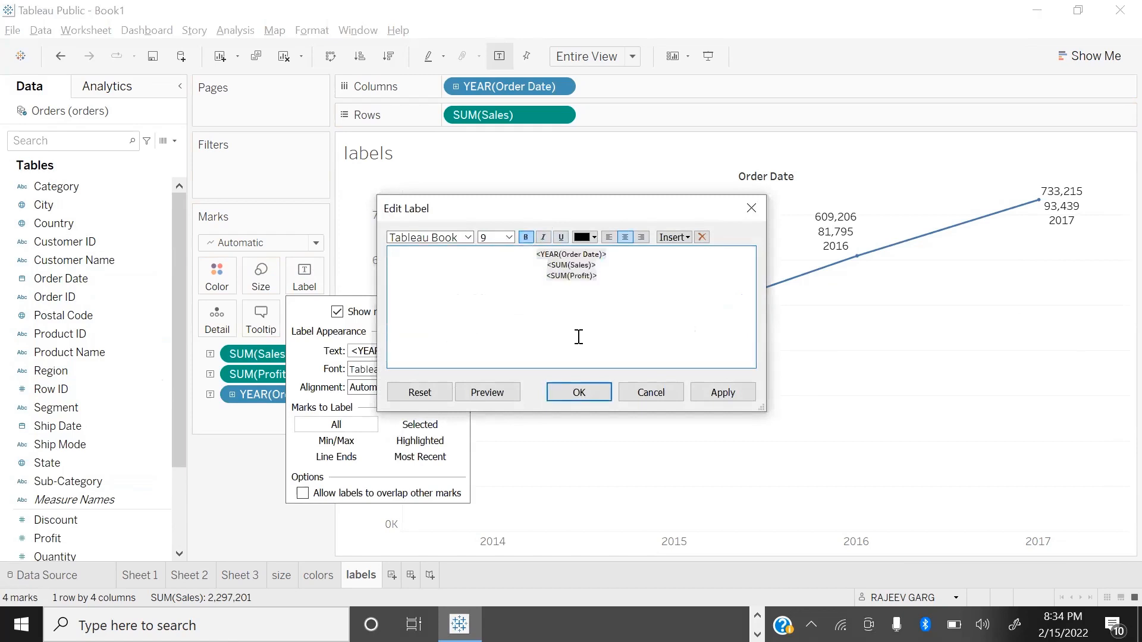
type("Sale")
key("BackSpace")
key("BackSpace")
key("BackSpace")
key("BackSpace")
type("s:S")
key("Down")
type("P:")
key("Up")
key("Down")
Step: Move the Order Date year field in the label text onto its own line between Sales and Profit
key("Return")
key("Up")
key("Up")
key("End")
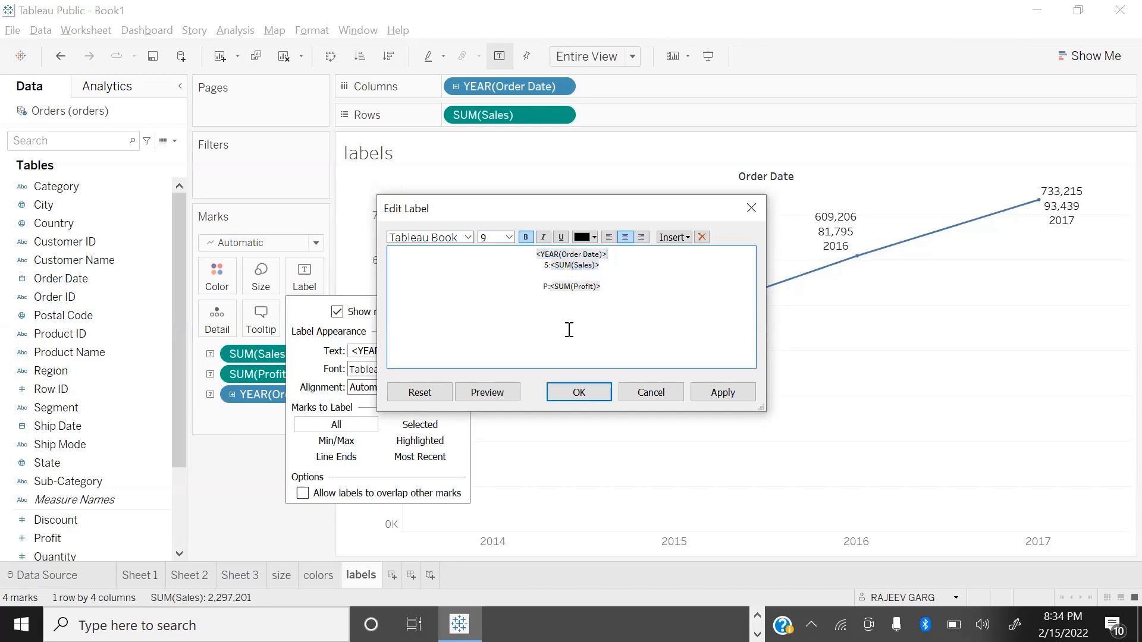
key("shift+Home")
key("ctrl+c")
key("Delete")
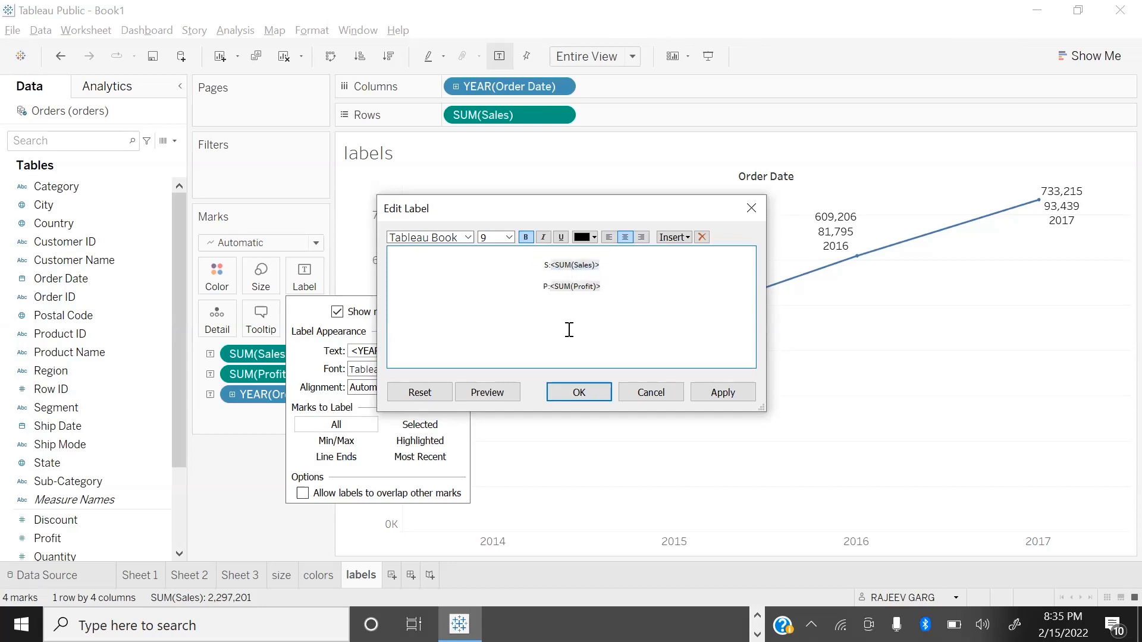
key("ctrl+v")
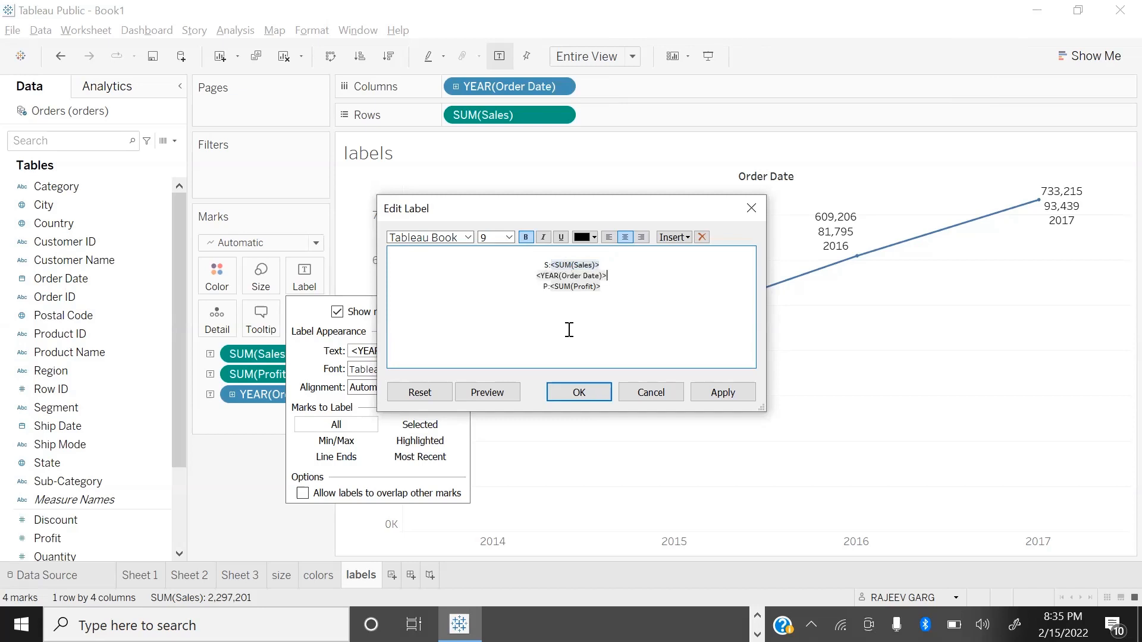
key("Delete")
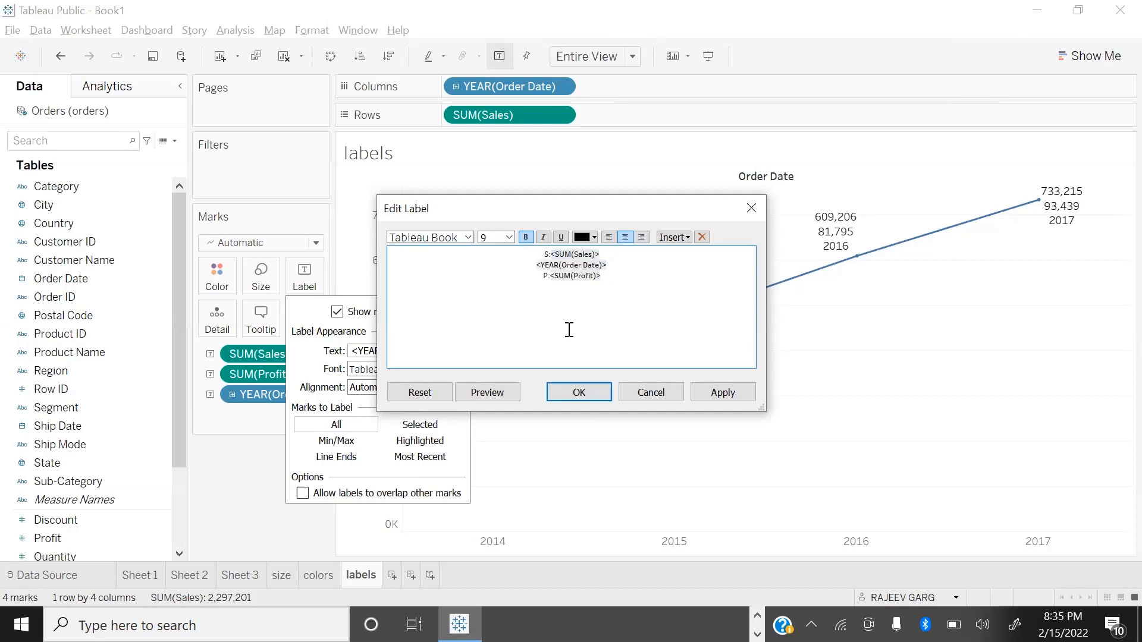
Step: Format the entire label text in Times New Roman, size 11
key("ctrl+a")
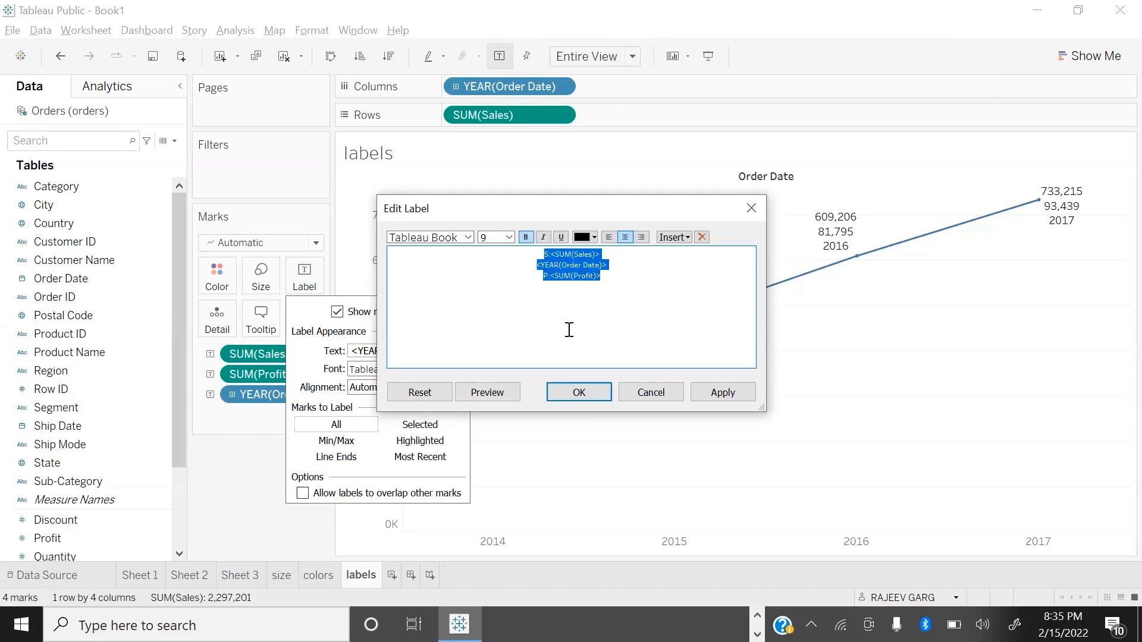
left_click(509, 237)
left_click(494, 271)
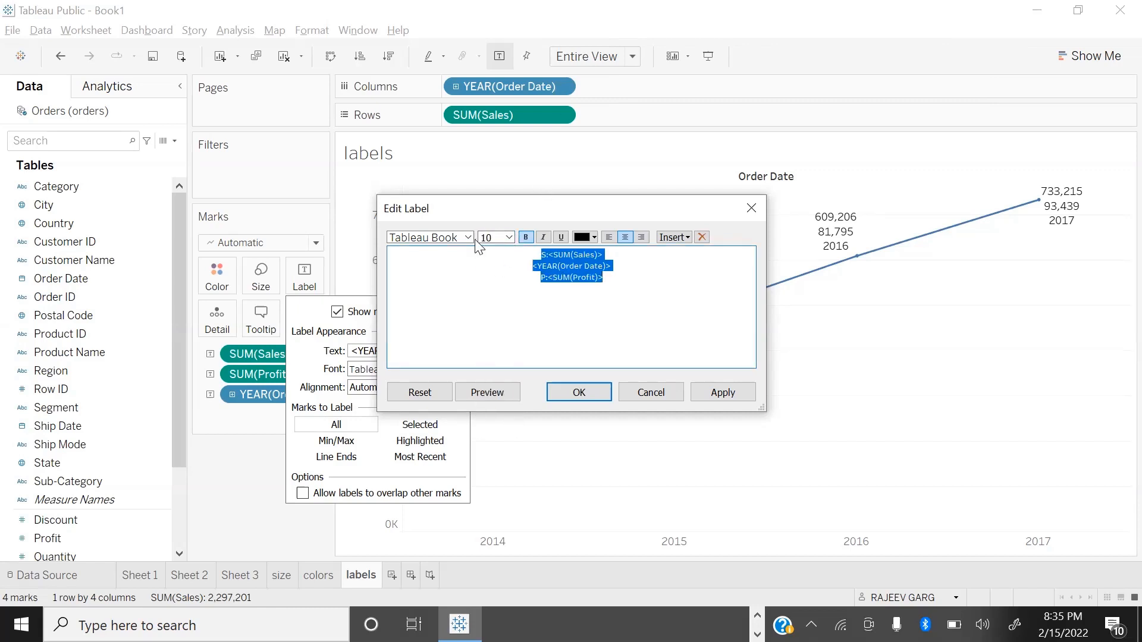
left_click(468, 238)
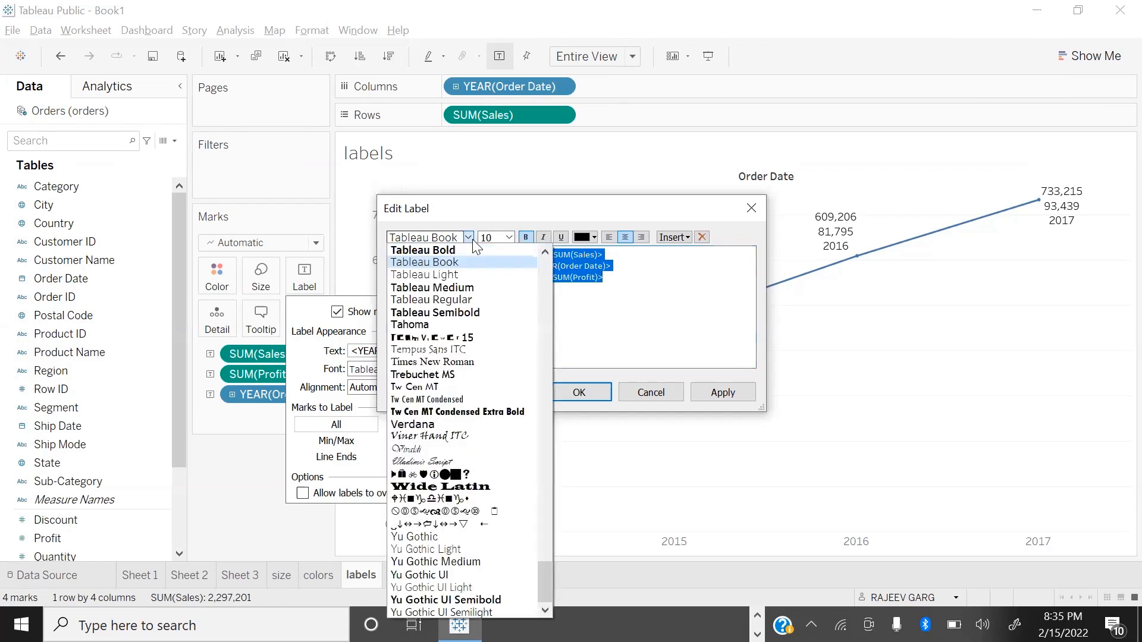
left_click(476, 363)
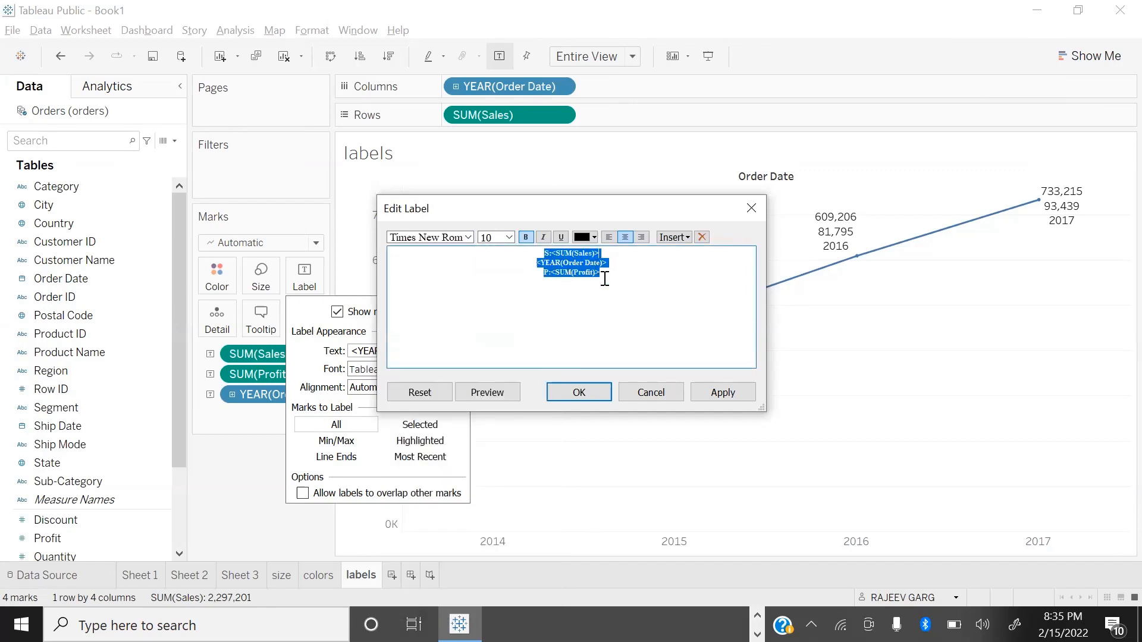
left_click(620, 260)
left_click_drag(610, 274, 535, 249)
left_click(509, 237)
left_click(491, 283)
left_click(632, 257)
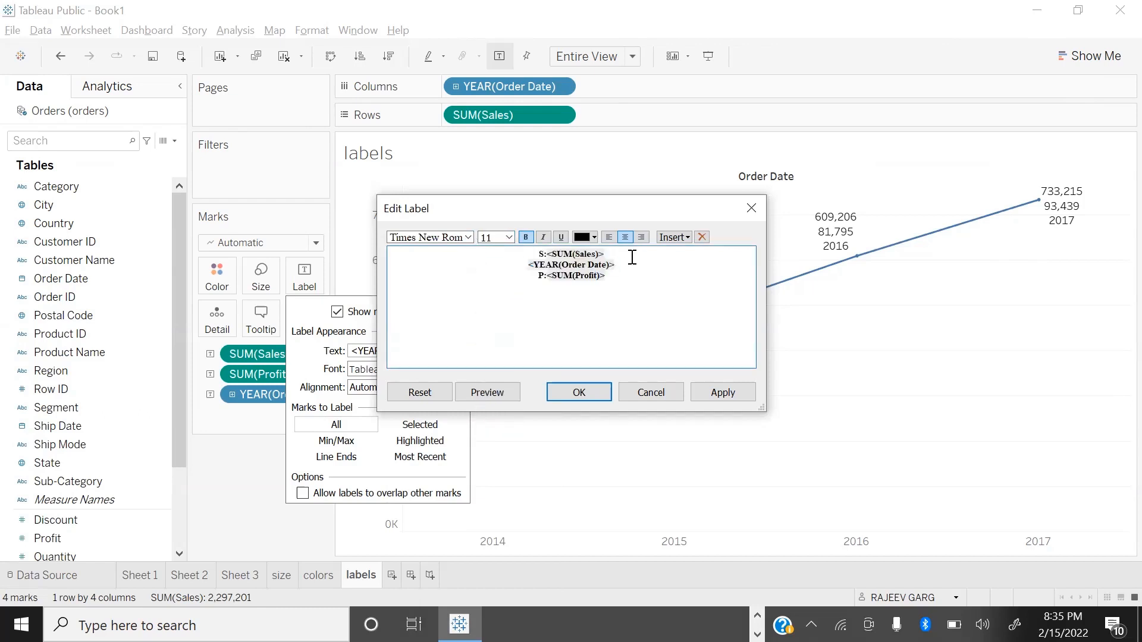
Step: Color the Sales line of the label text orange and the Profit line bright green
left_click_drag(605, 254, 538, 251)
left_click(595, 239)
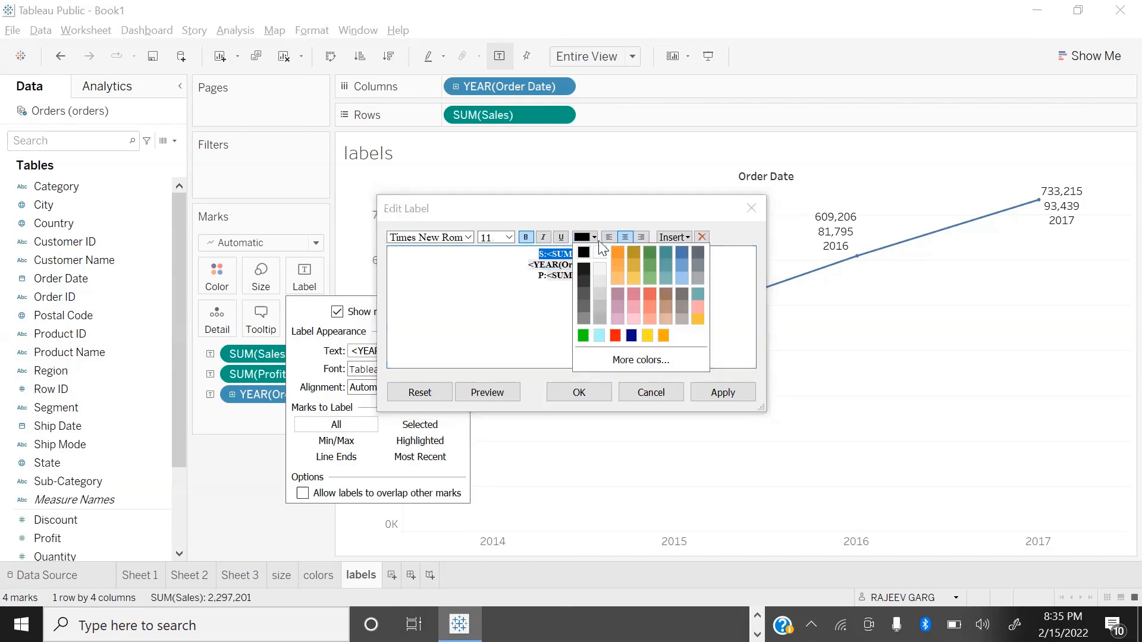
left_click(618, 252)
left_click_drag(606, 276, 528, 275)
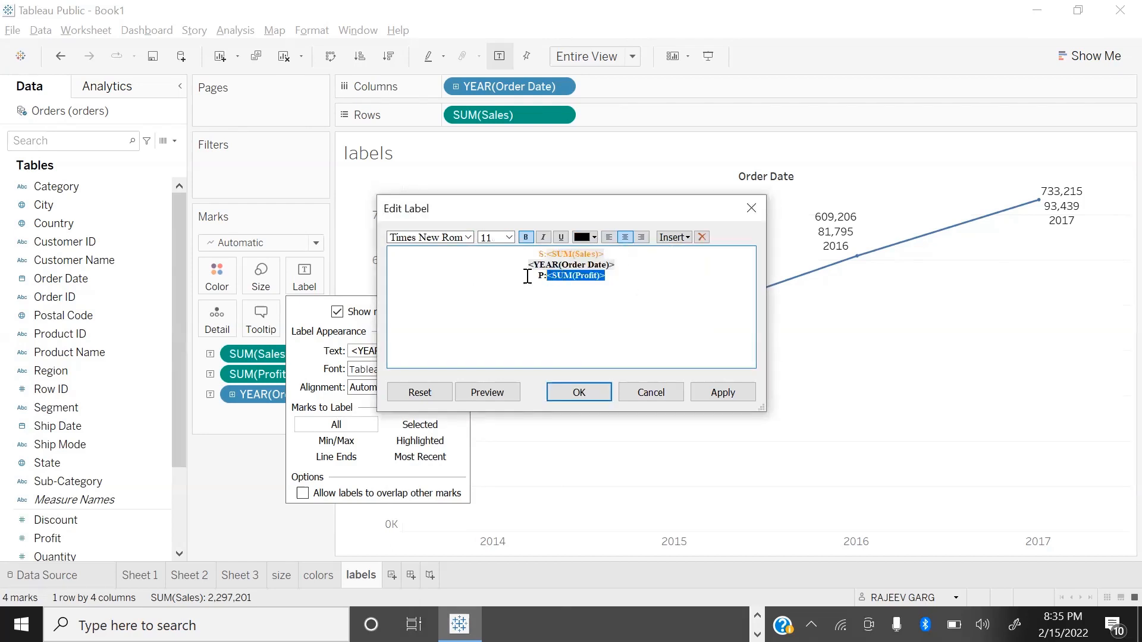
left_click(595, 238)
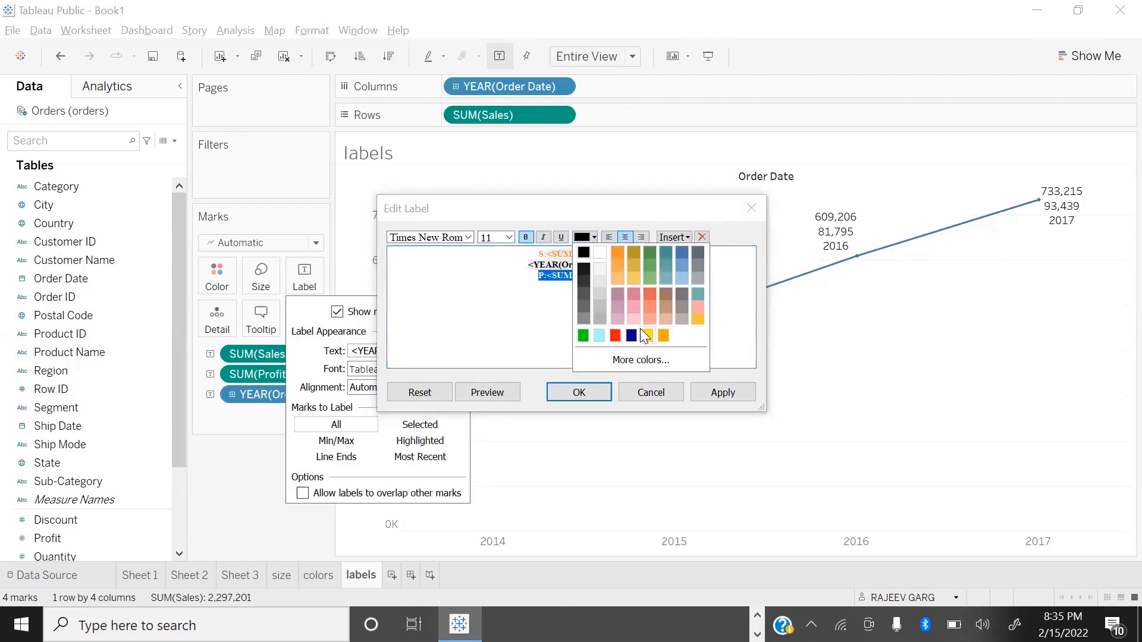
left_click(584, 335)
Step: Color the Order Date year line of the label dark blue and apply the label changes to the chart
left_click_drag(628, 262, 491, 261)
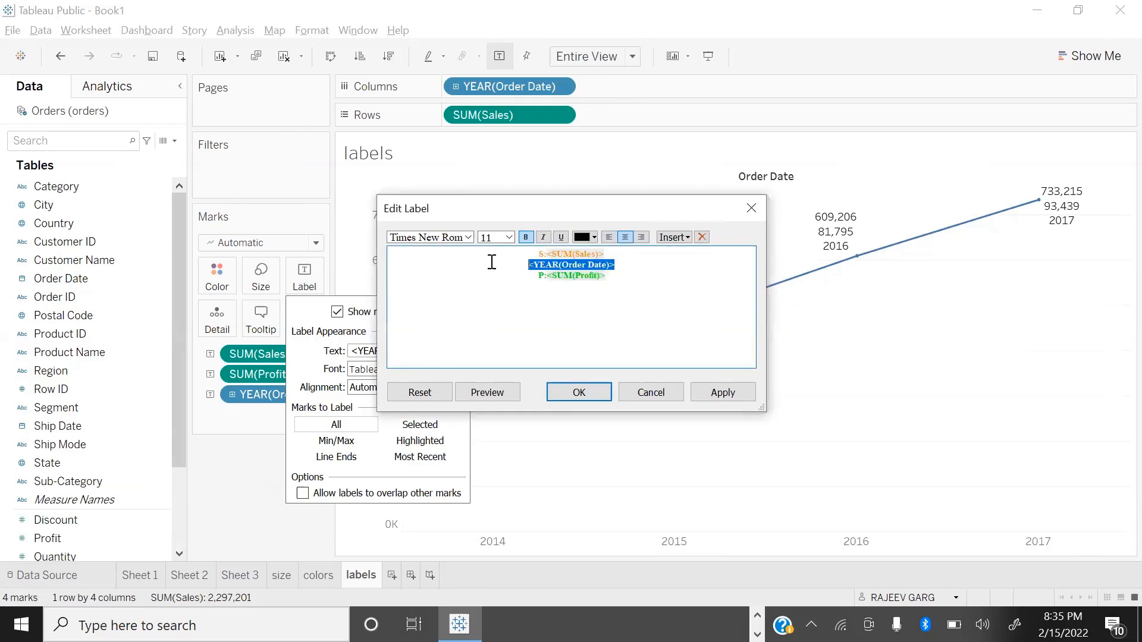
left_click(594, 237)
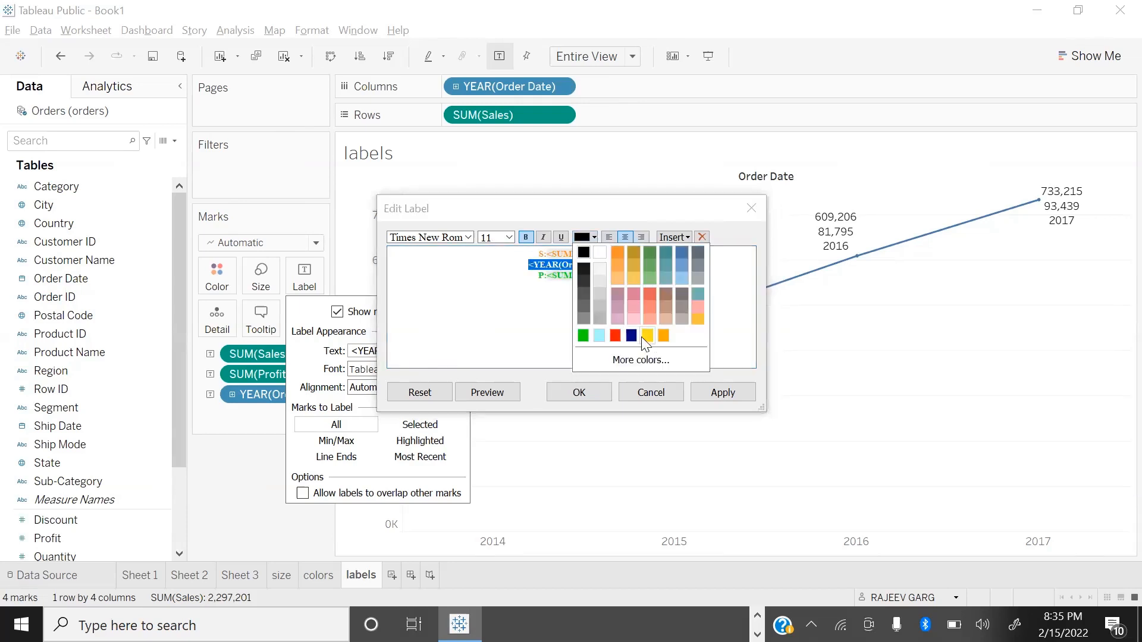
left_click(638, 330)
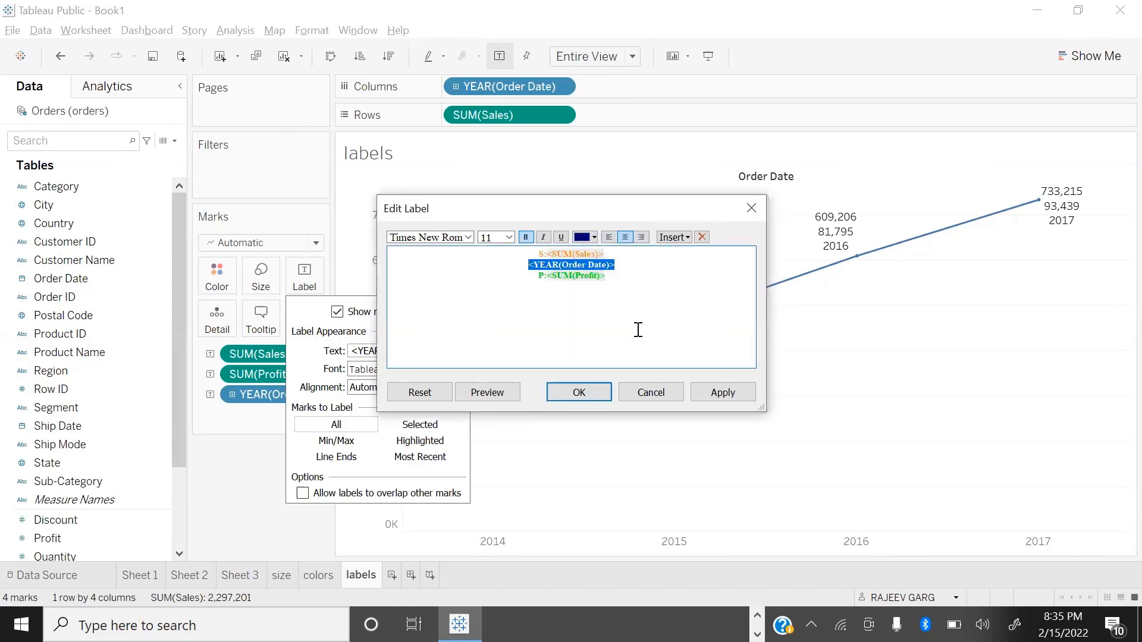
left_click(739, 393)
left_click(597, 395)
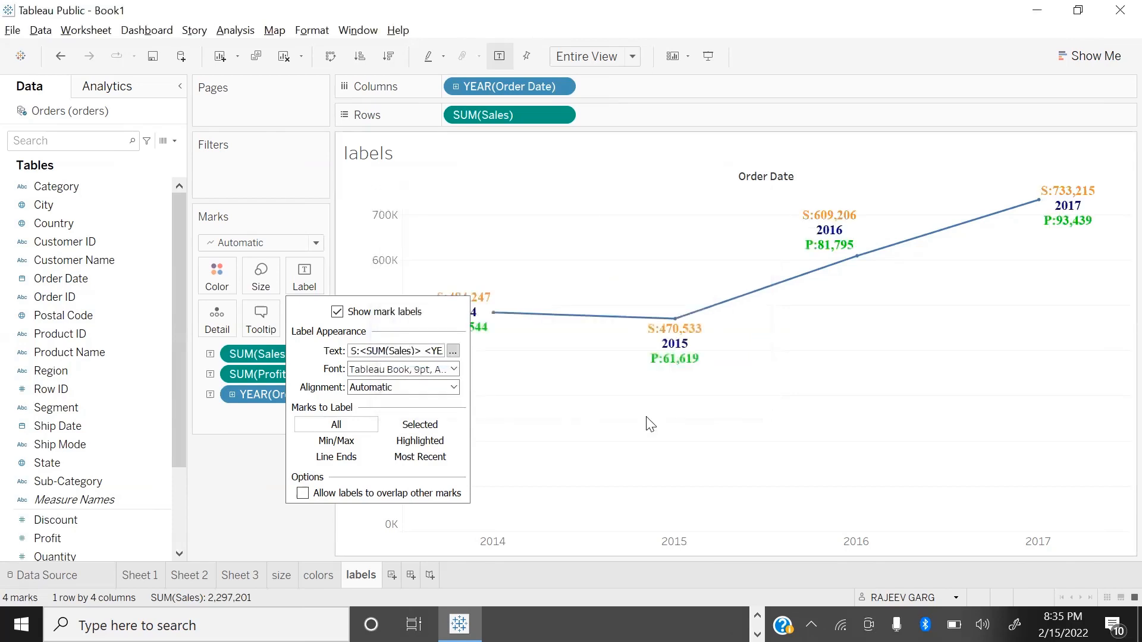
left_click(654, 432)
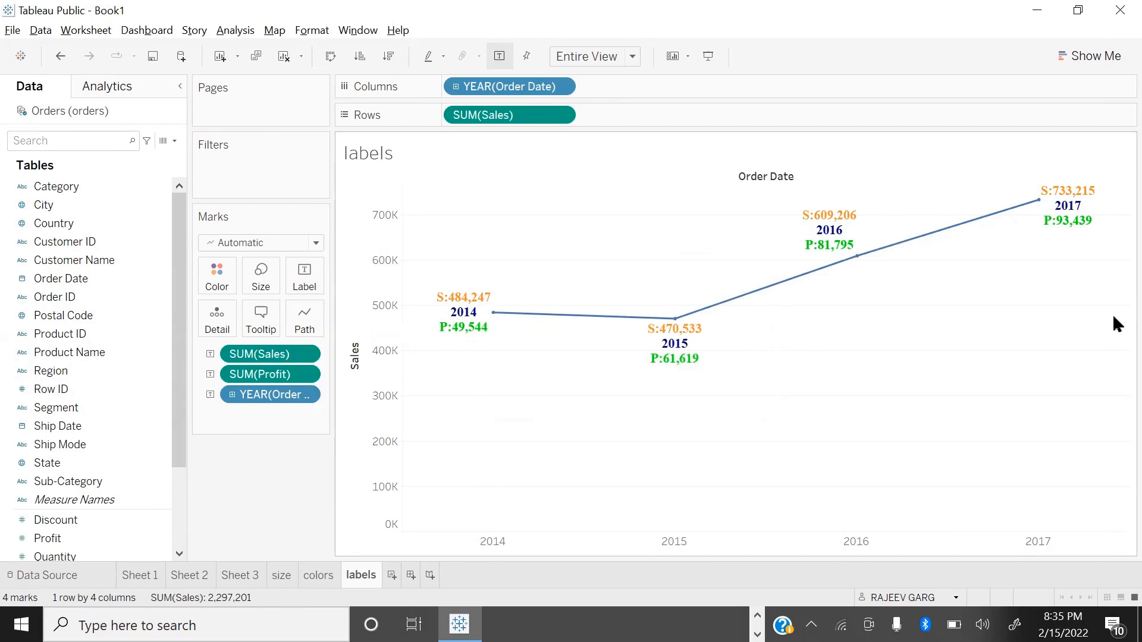
Step: Change Order Date to continuous Month on both the Columns shelf and the label, and check the chart in presentation mode
left_click(560, 88)
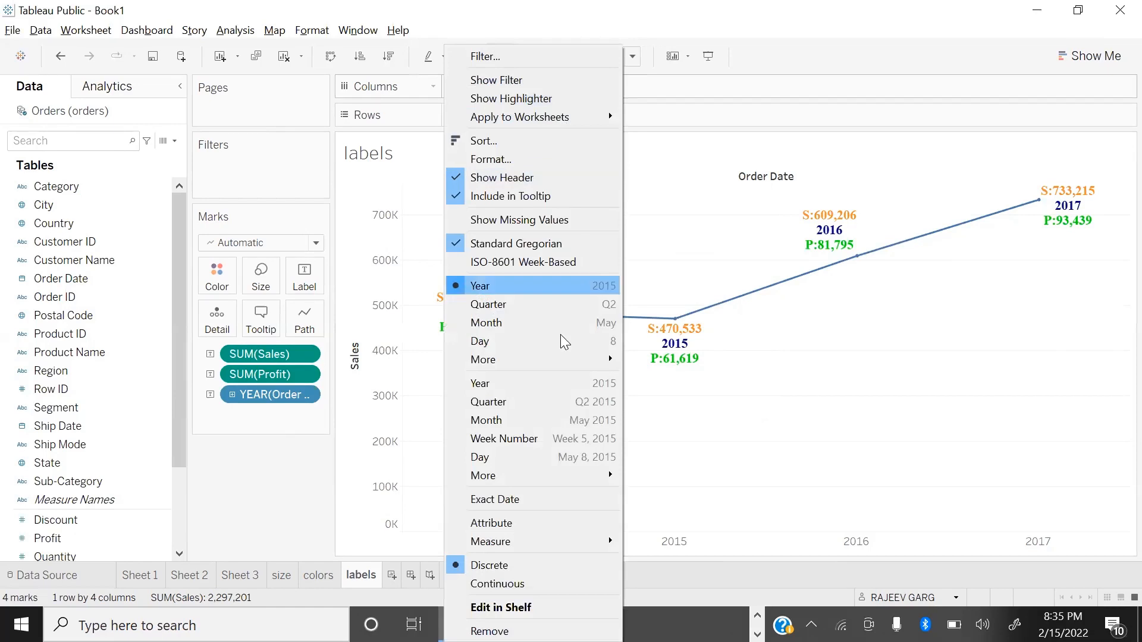
left_click(515, 422)
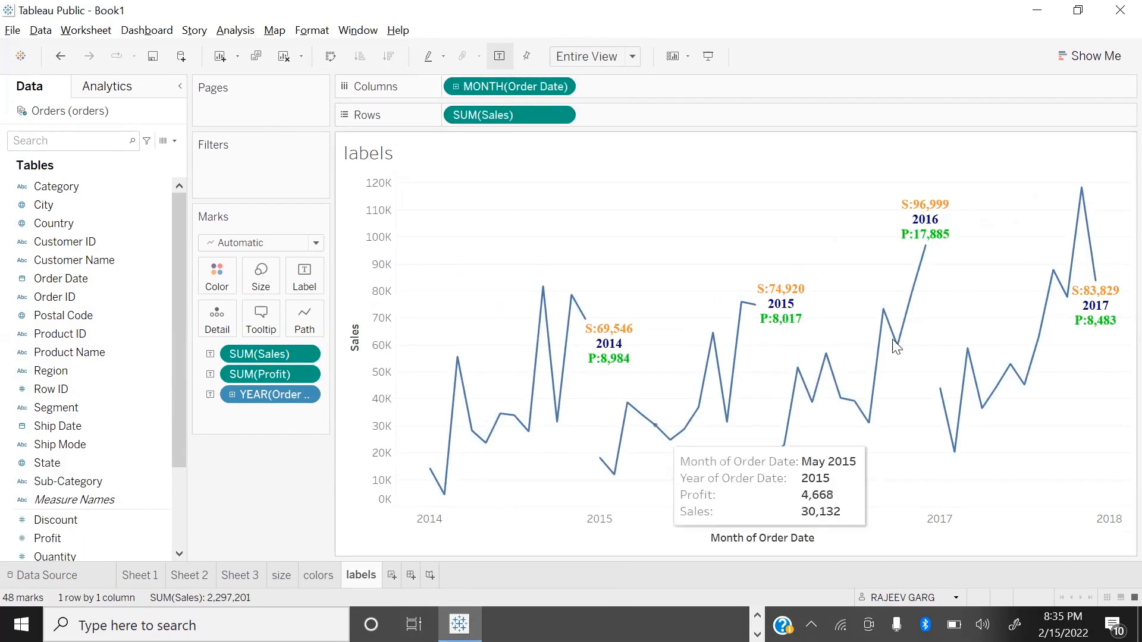
left_click(306, 394)
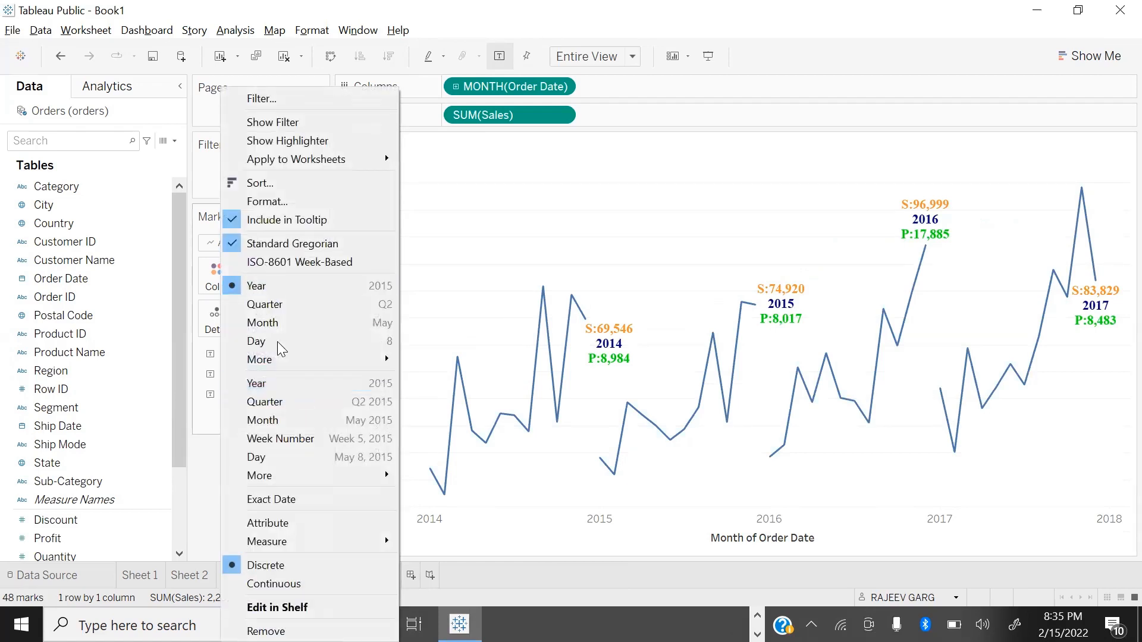
left_click(286, 421)
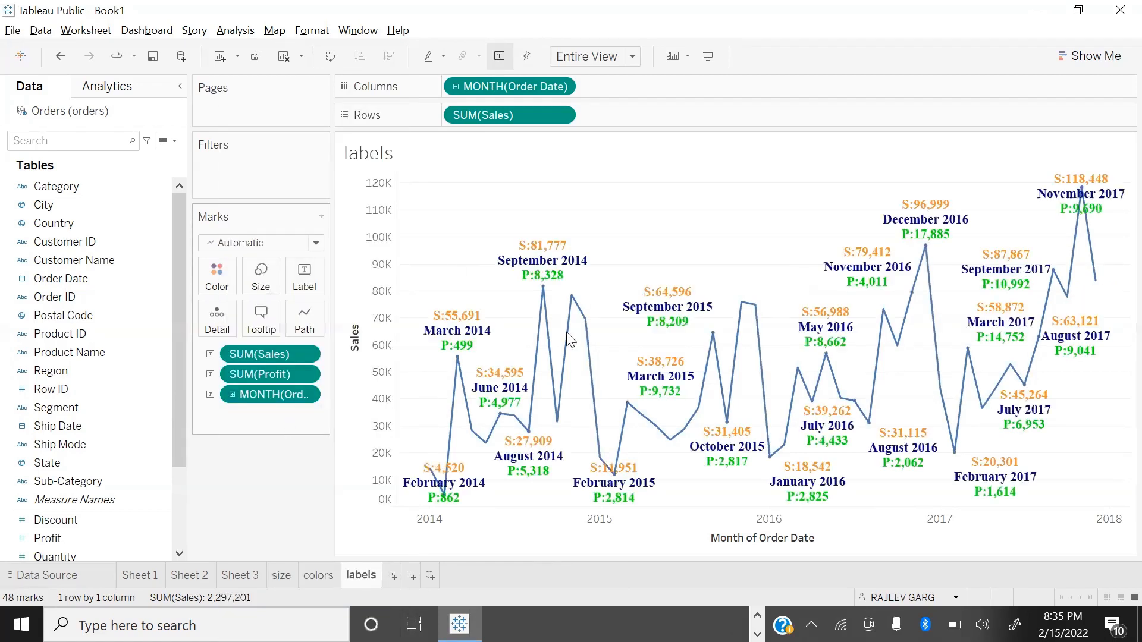
key("F7")
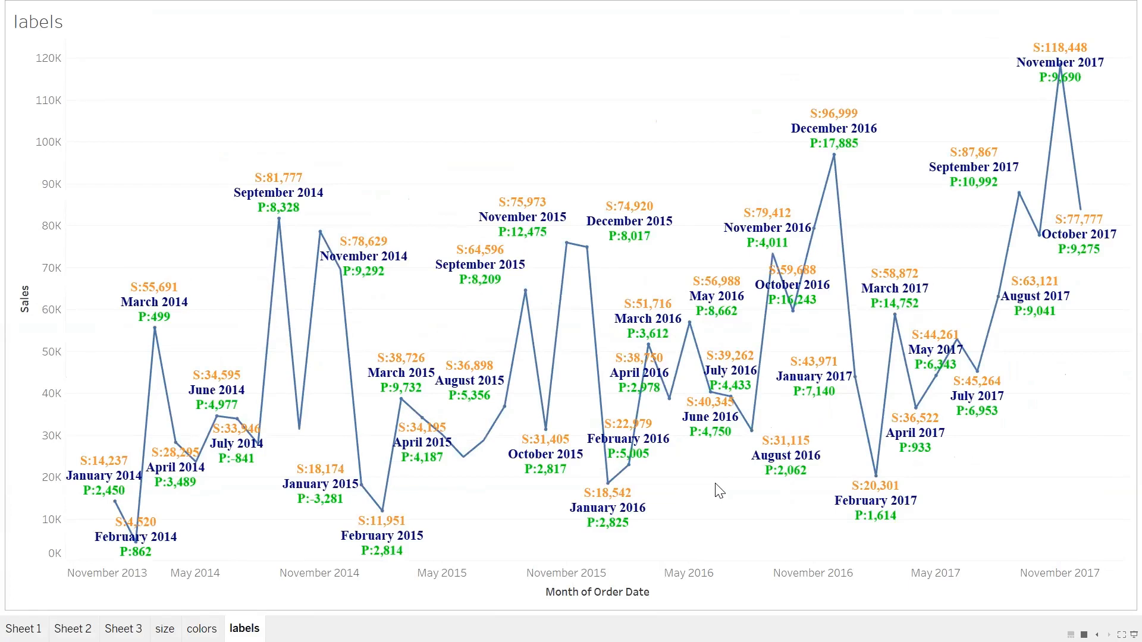
key("Escape")
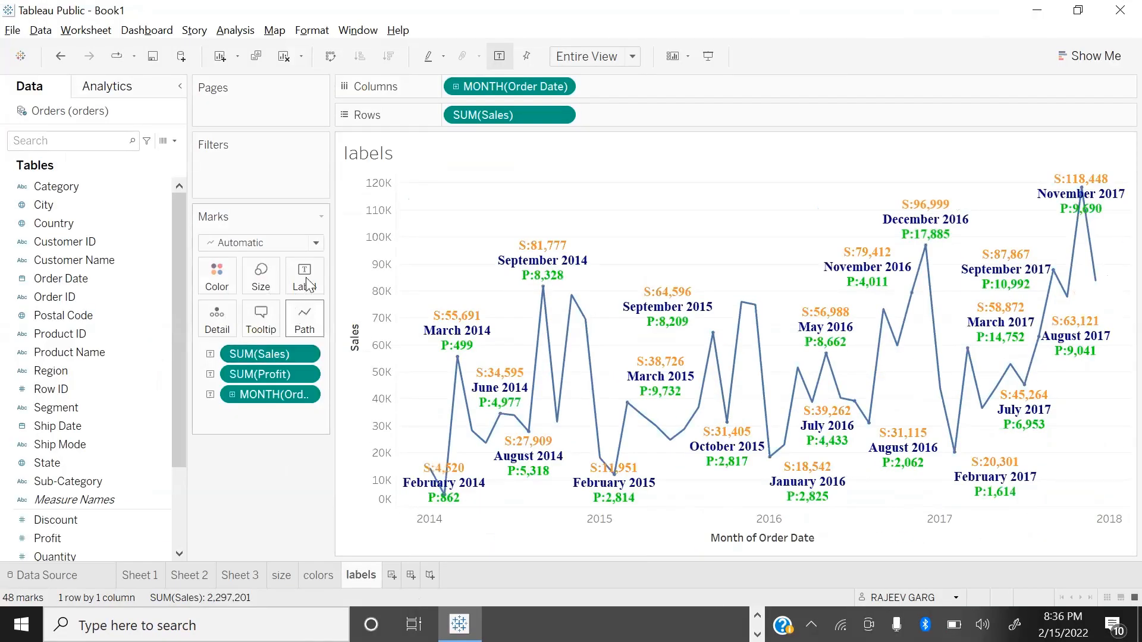
Step: Restrict the mark labels to the minimum and maximum points of the sales line
left_click(304, 274)
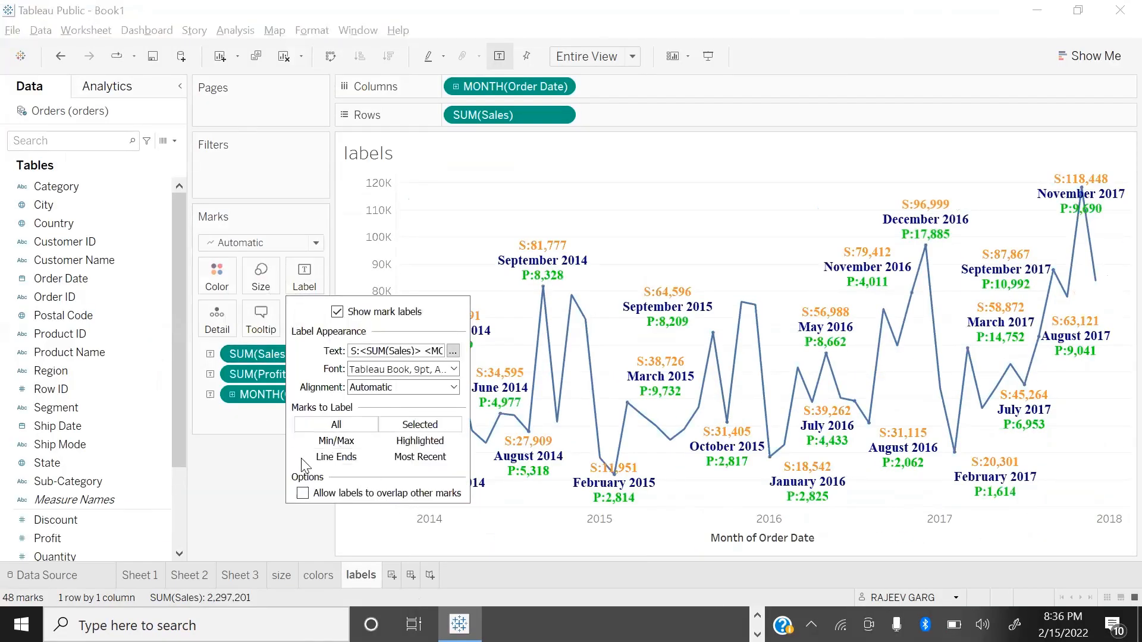
left_click(330, 443)
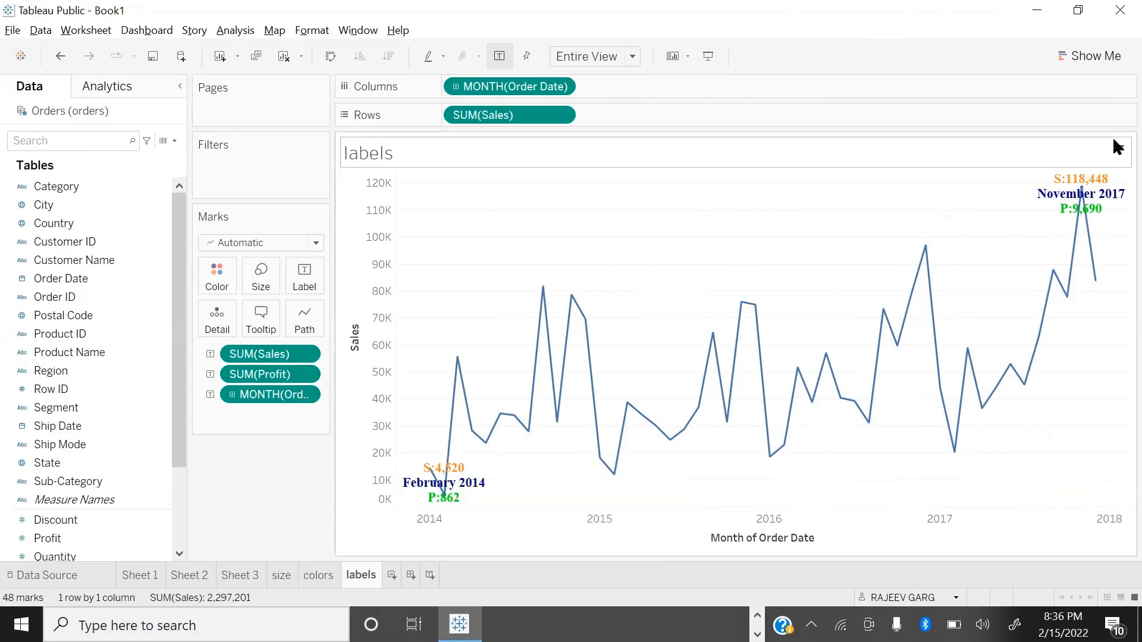
mouse_move(1079, 221)
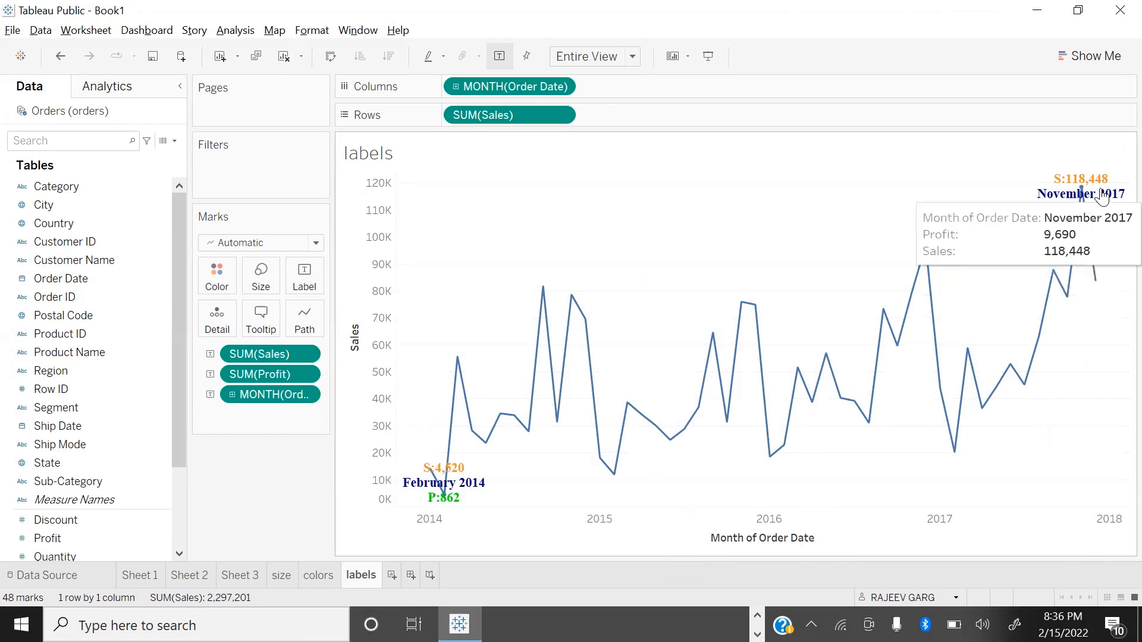
Step: Restrict the mark labels to the line ends and inspect the first and last points
left_click(302, 278)
left_click(360, 439)
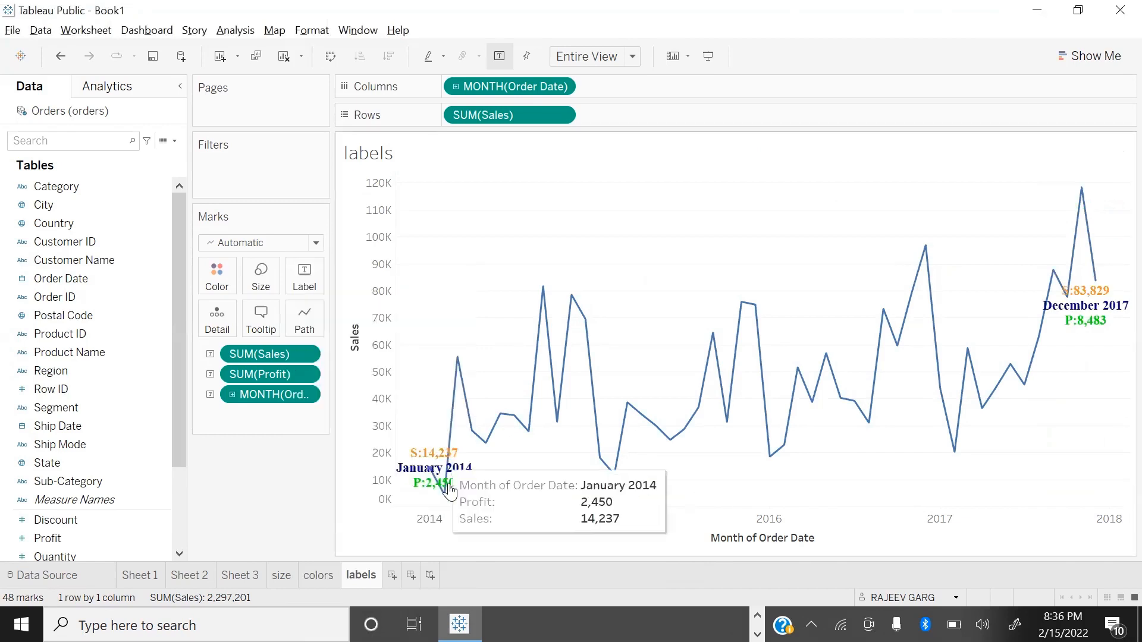
mouse_move(437, 467)
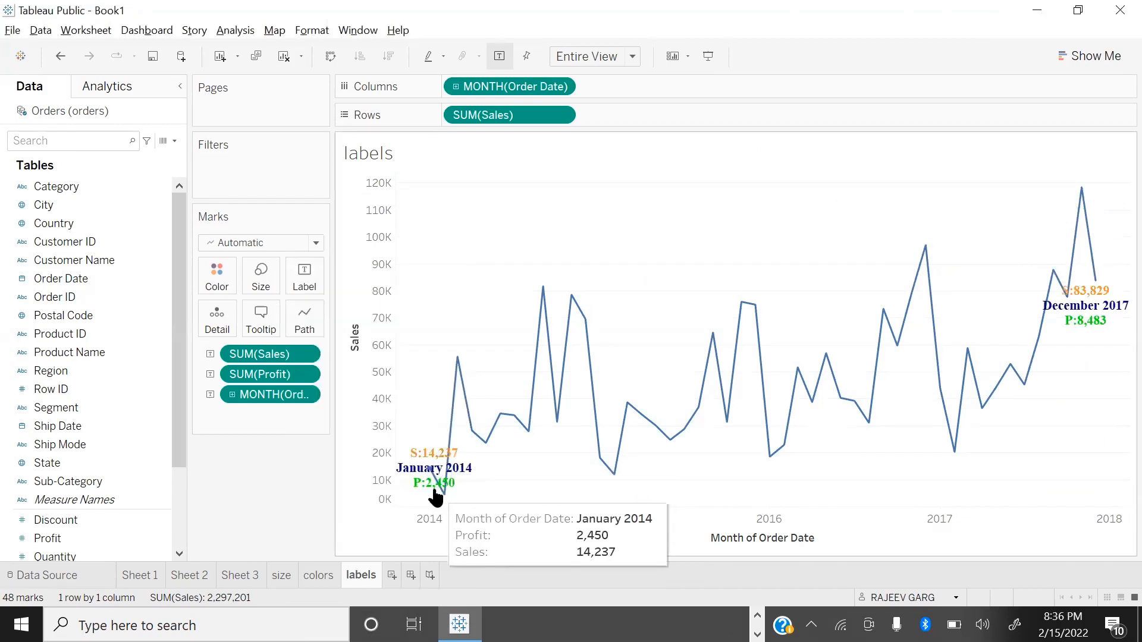
mouse_move(1082, 323)
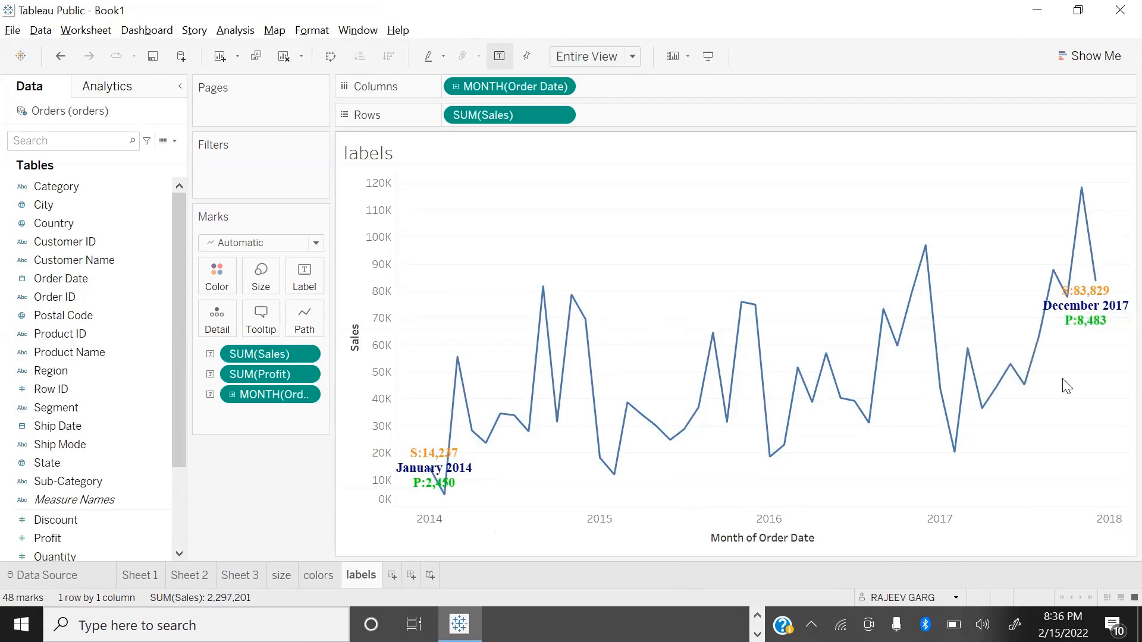
Step: Restrict the mark labels to selected marks and try several individual points on the sales line
left_click(309, 275)
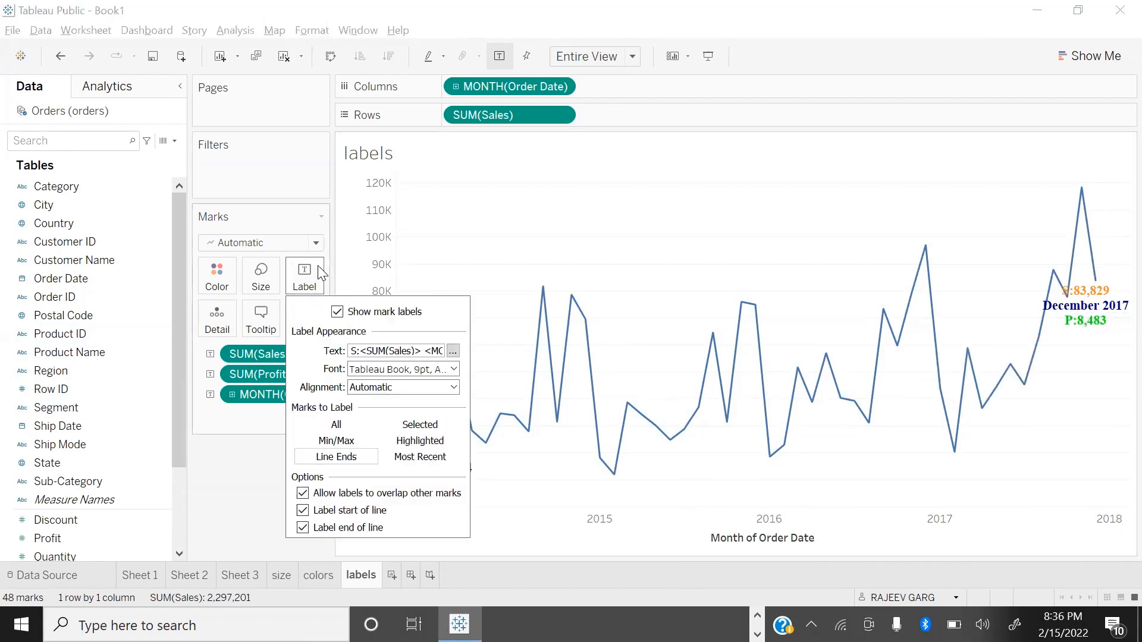
left_click(420, 425)
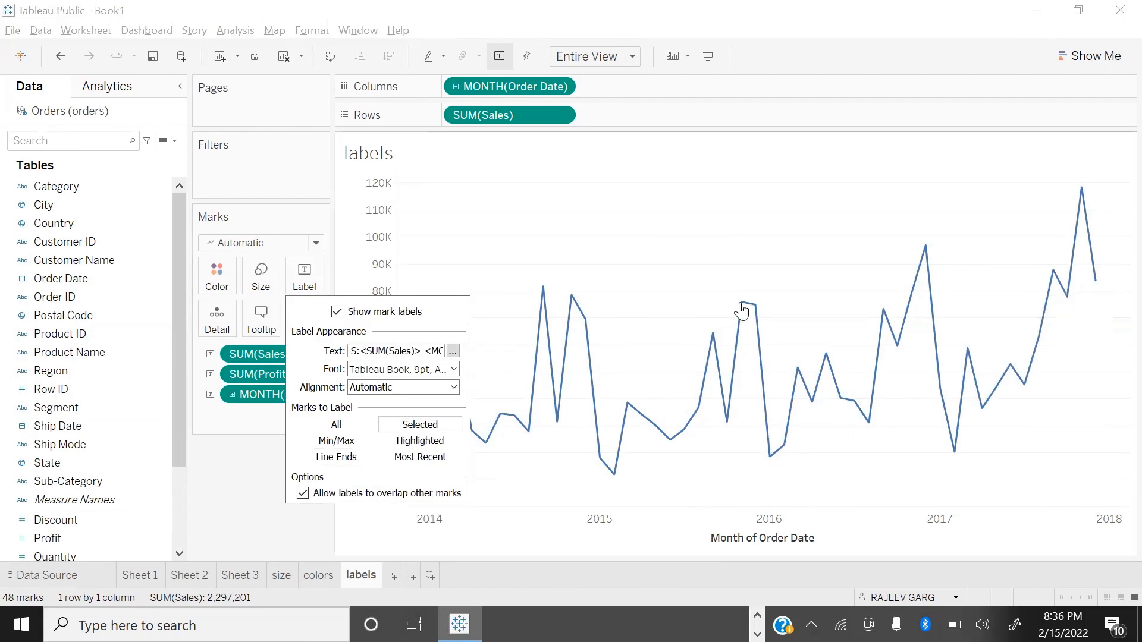
left_click(704, 243)
left_click(741, 303)
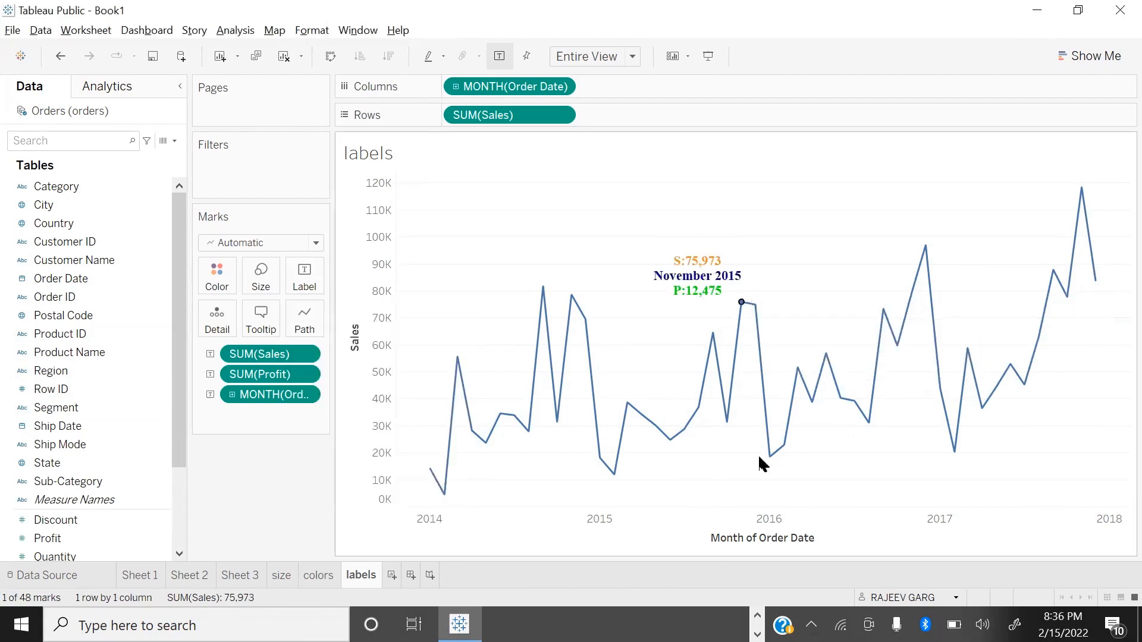
left_click(769, 455)
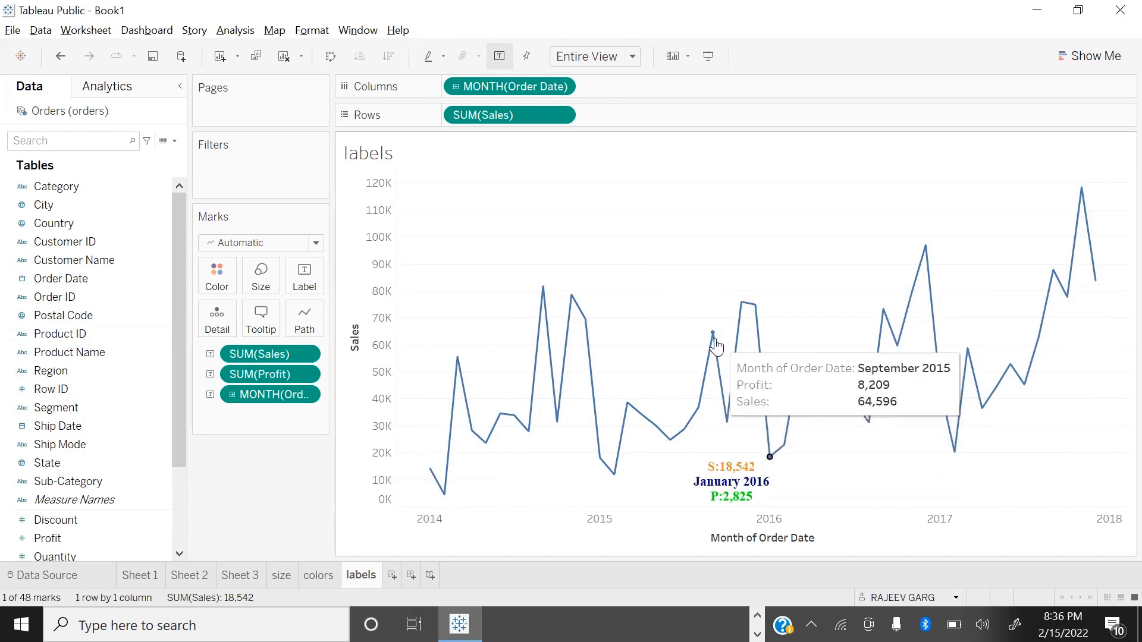
left_click(716, 408)
left_click(699, 409)
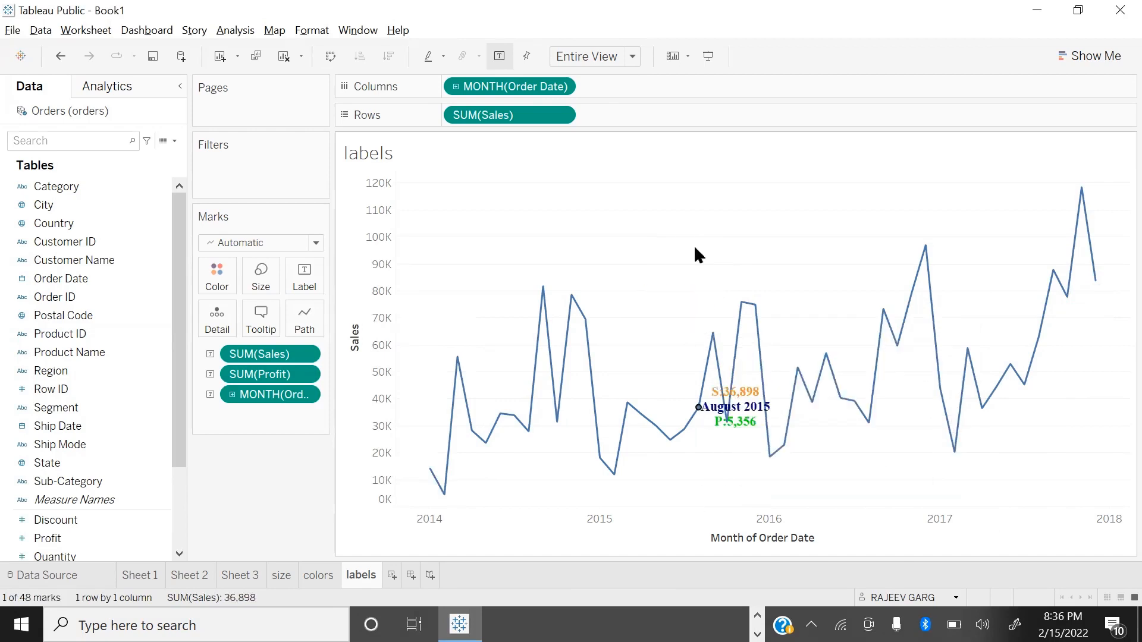
left_click(654, 235)
Step: Restrict the mark labels to highlighted marks and try single points and a group of 2016–2017 points
left_click(303, 275)
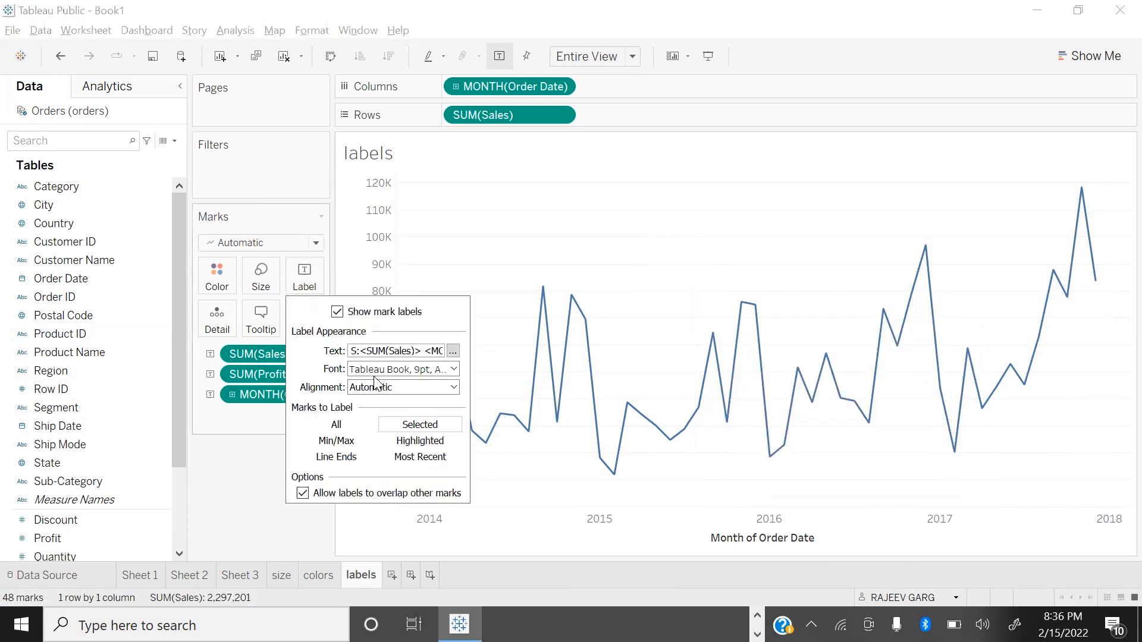
left_click(424, 442)
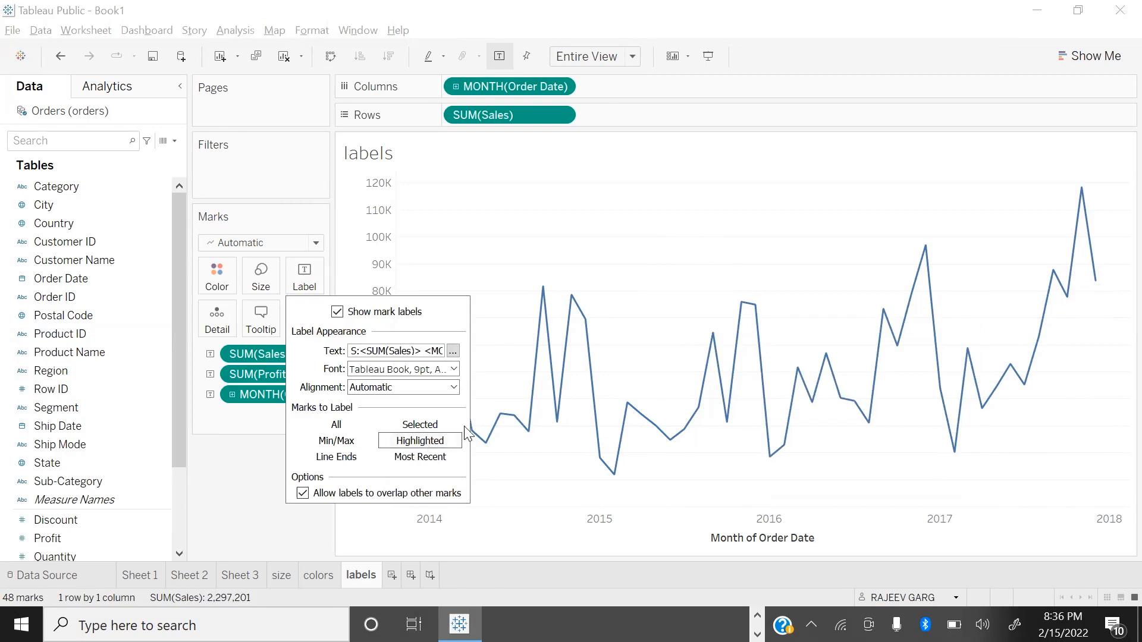
left_click(619, 235)
left_click(755, 305)
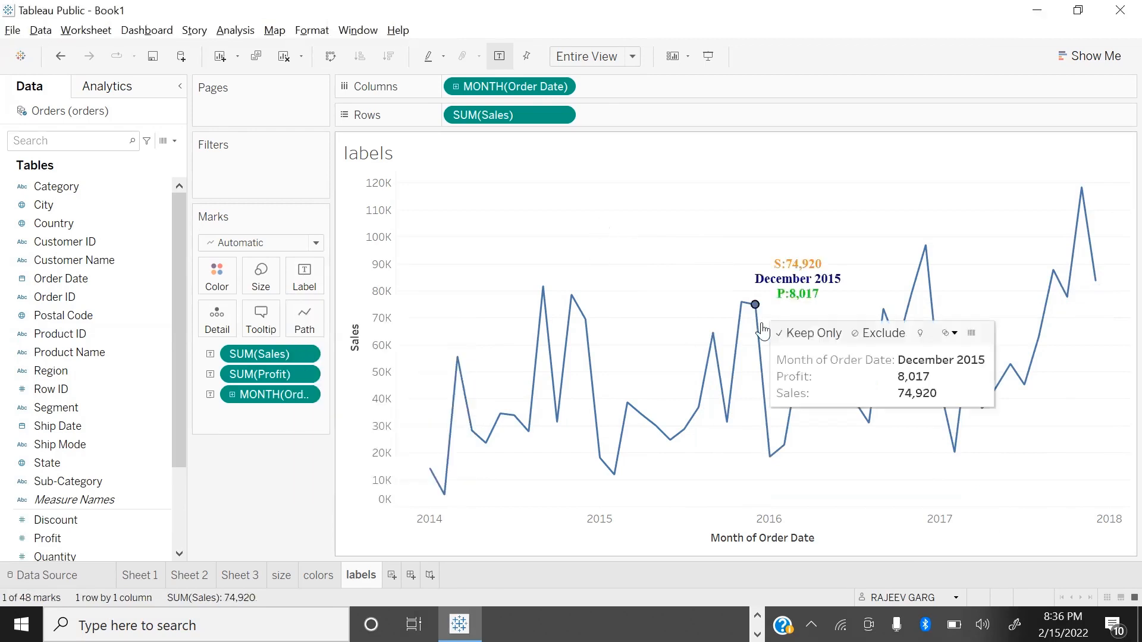
left_click(768, 458)
left_click_drag(809, 173, 1081, 566)
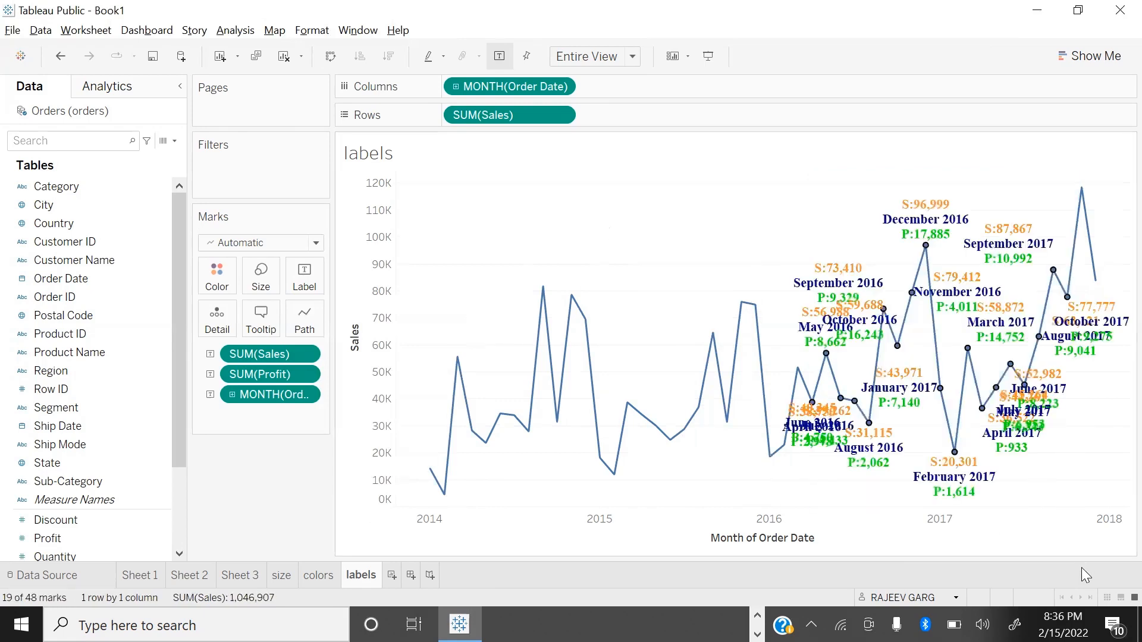
left_click(691, 214)
Step: Restrict the mark labels to the most recent point of the sales line
left_click(307, 272)
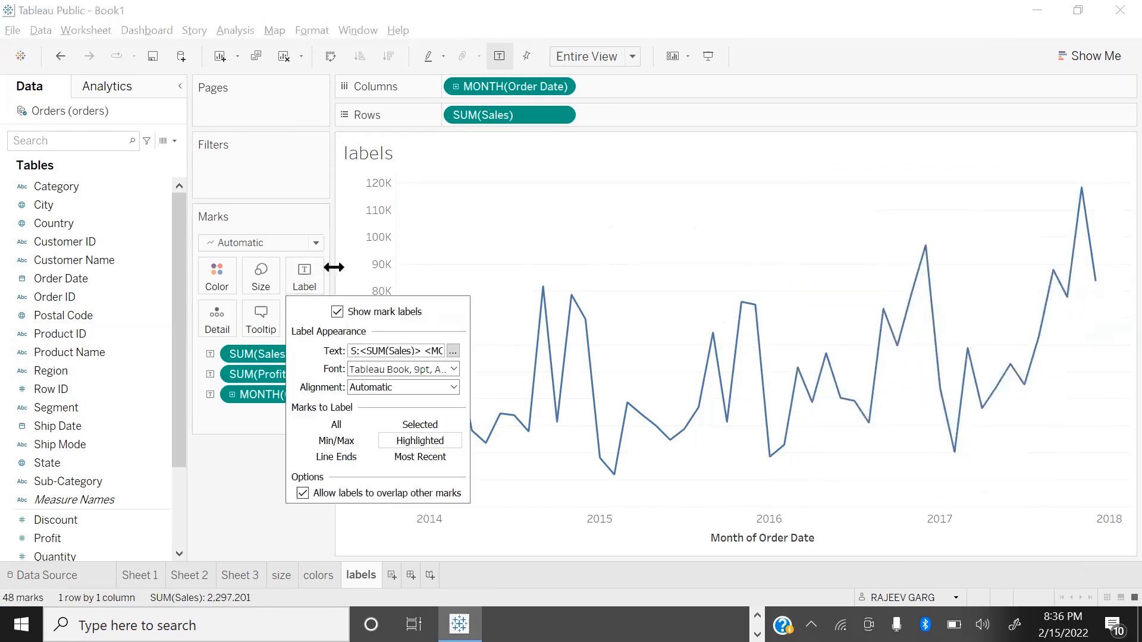
left_click(420, 457)
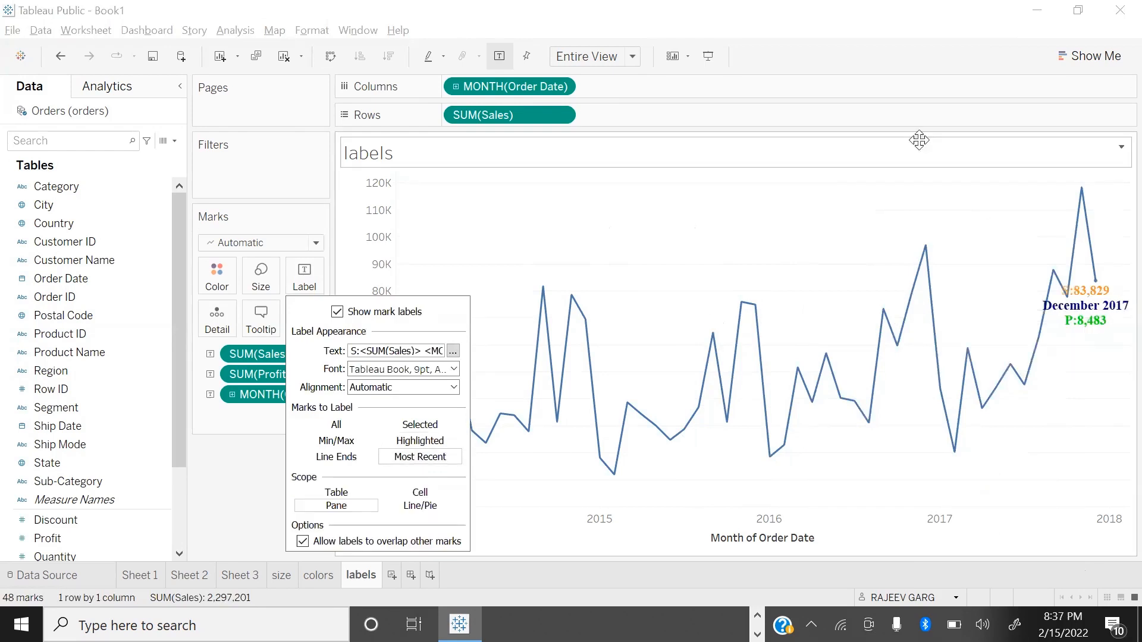
left_click(919, 141)
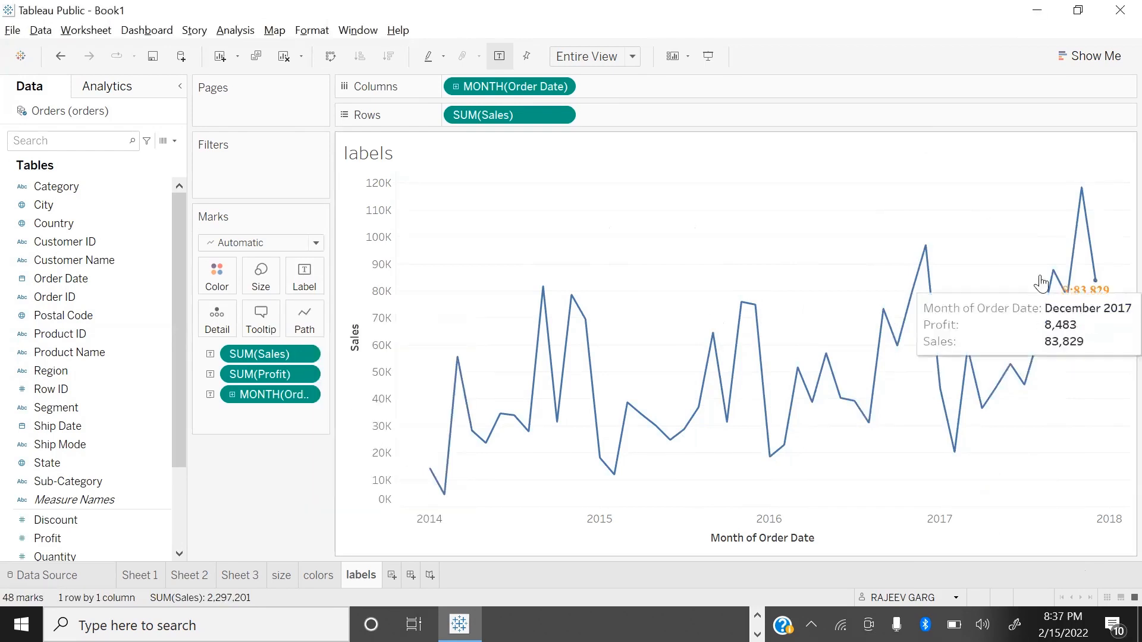
Step: Switch the mark labels back to the minimum and maximum points
left_click(305, 279)
left_click(336, 441)
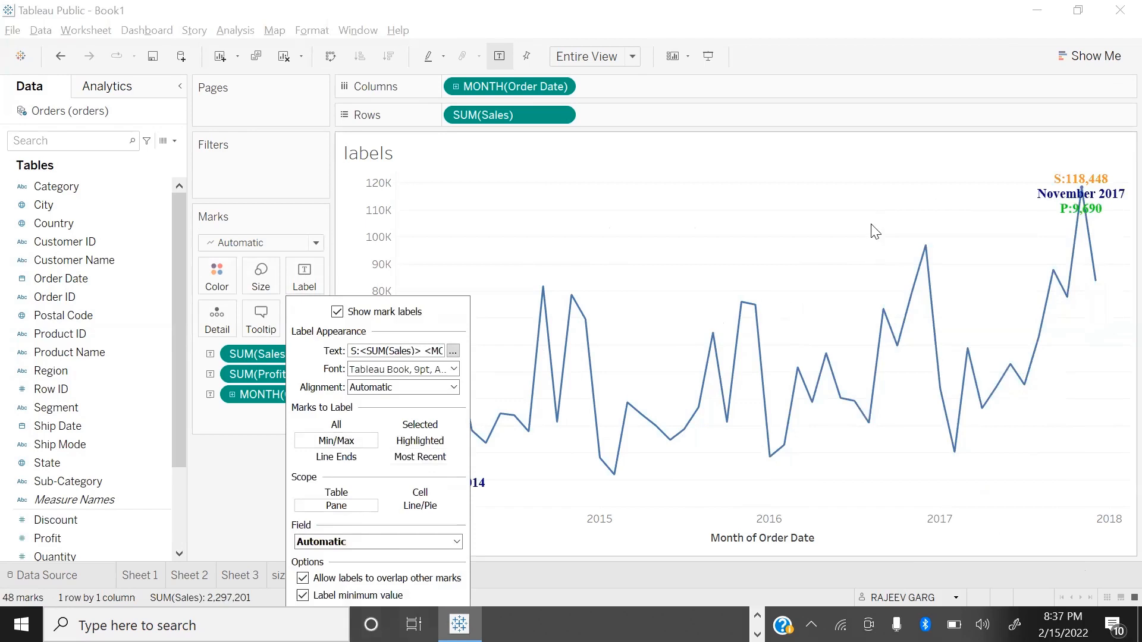
left_click(845, 215)
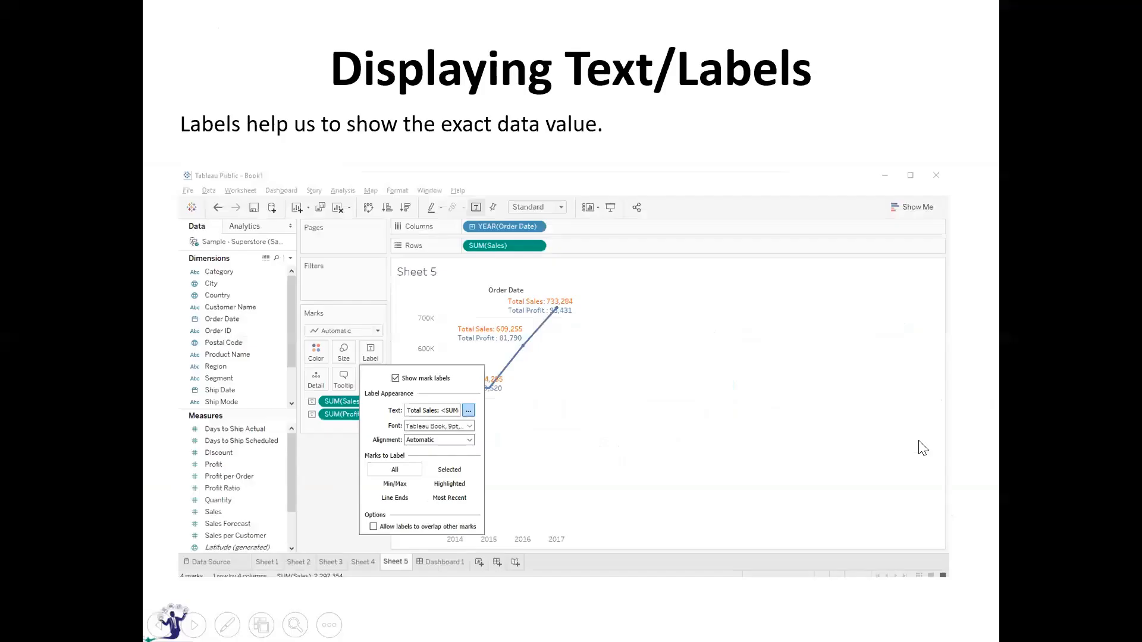
Step: Return to Sheet 3 of the workbook and sort its sub-category bars in descending order of Sales
left_click(919, 441)
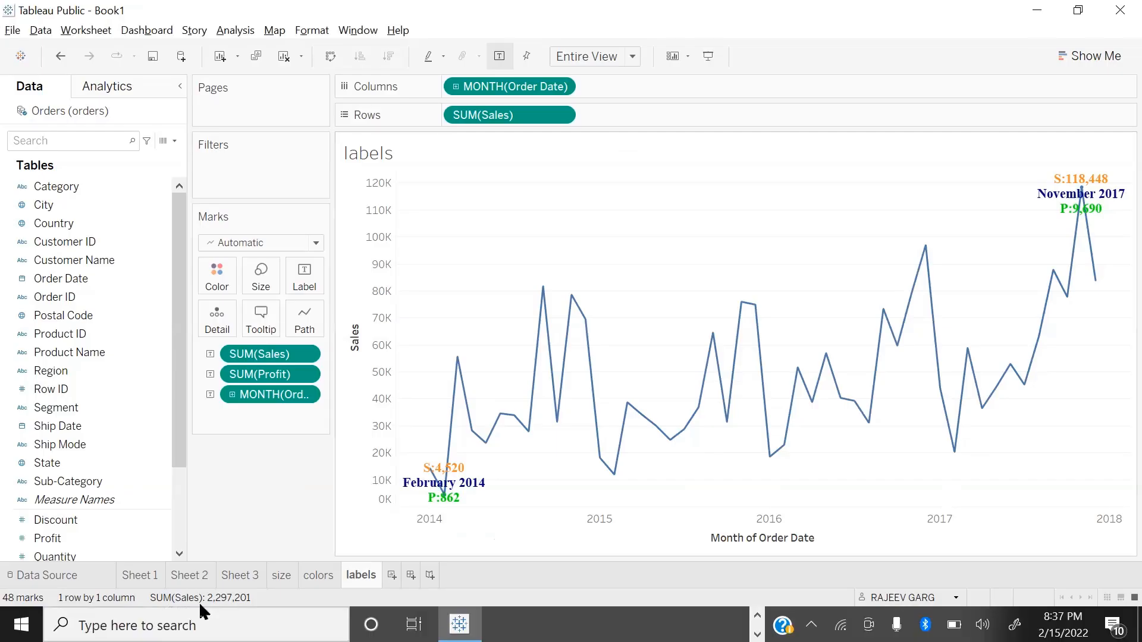
left_click(310, 575)
left_click(290, 576)
left_click(242, 577)
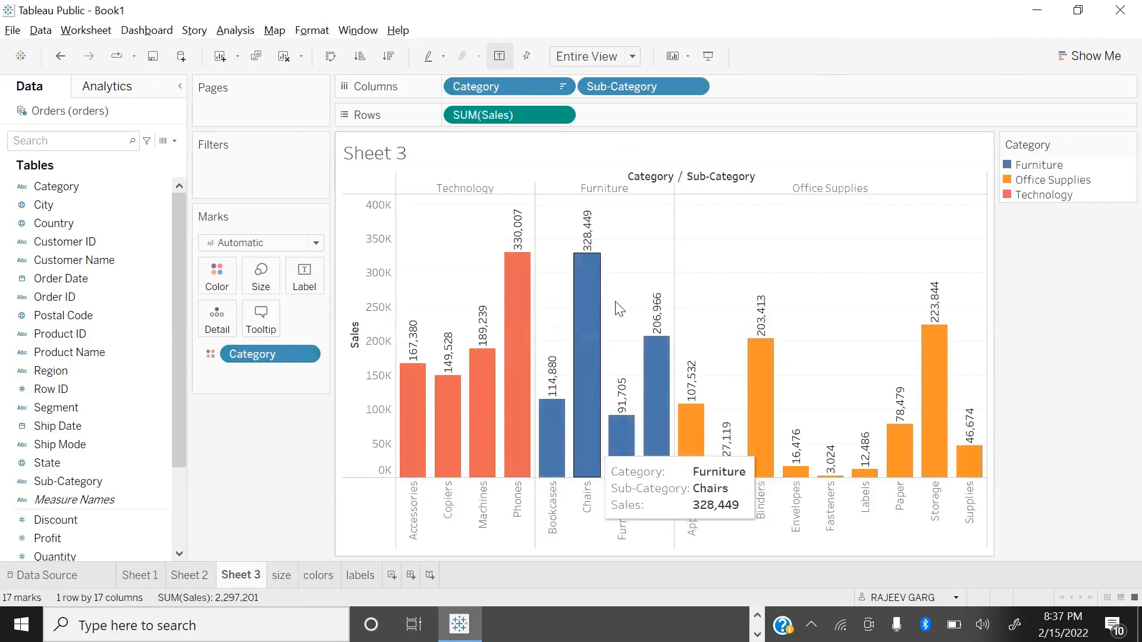
left_click(389, 56)
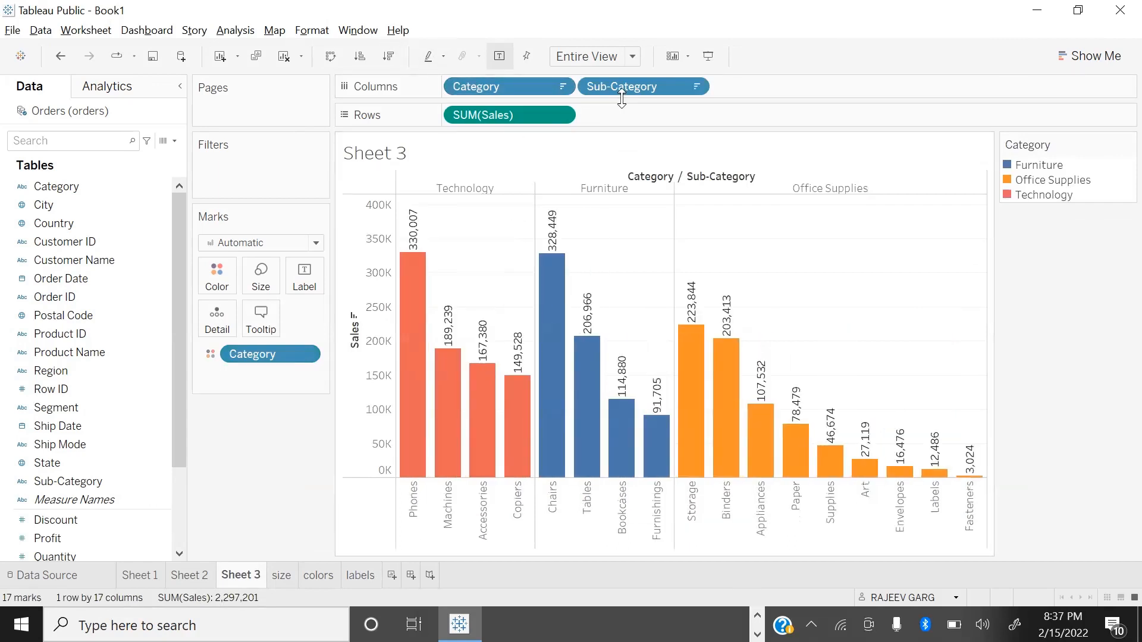
Step: Create a new worksheet with a bar chart of Sales by Category and fit it to the entire view
left_click(390, 575)
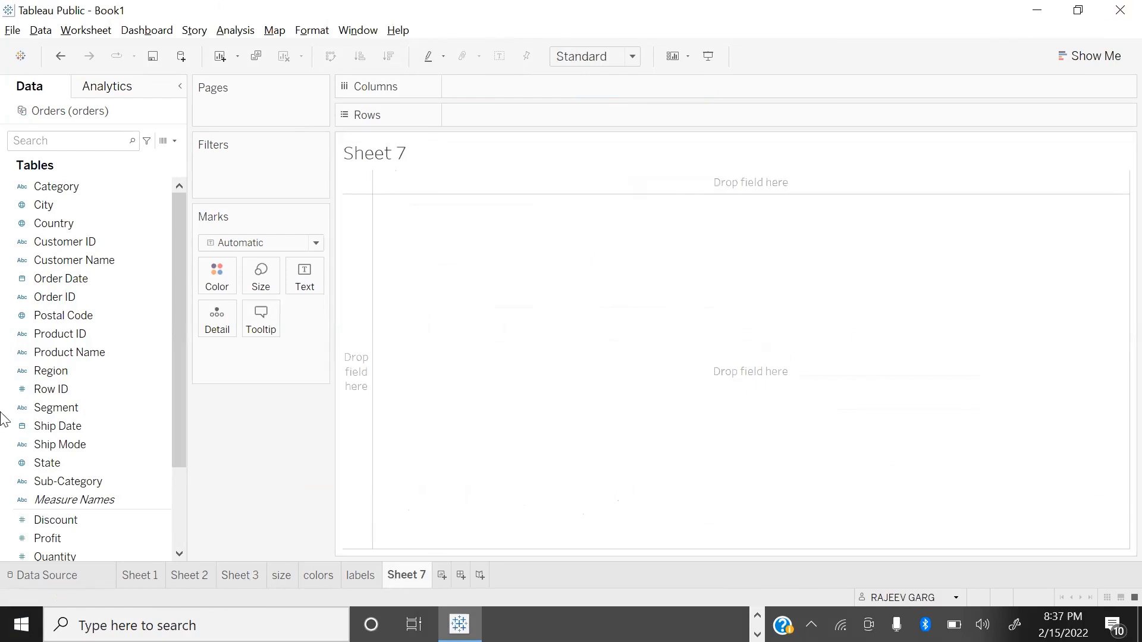
scroll(67, 470, "down", 3)
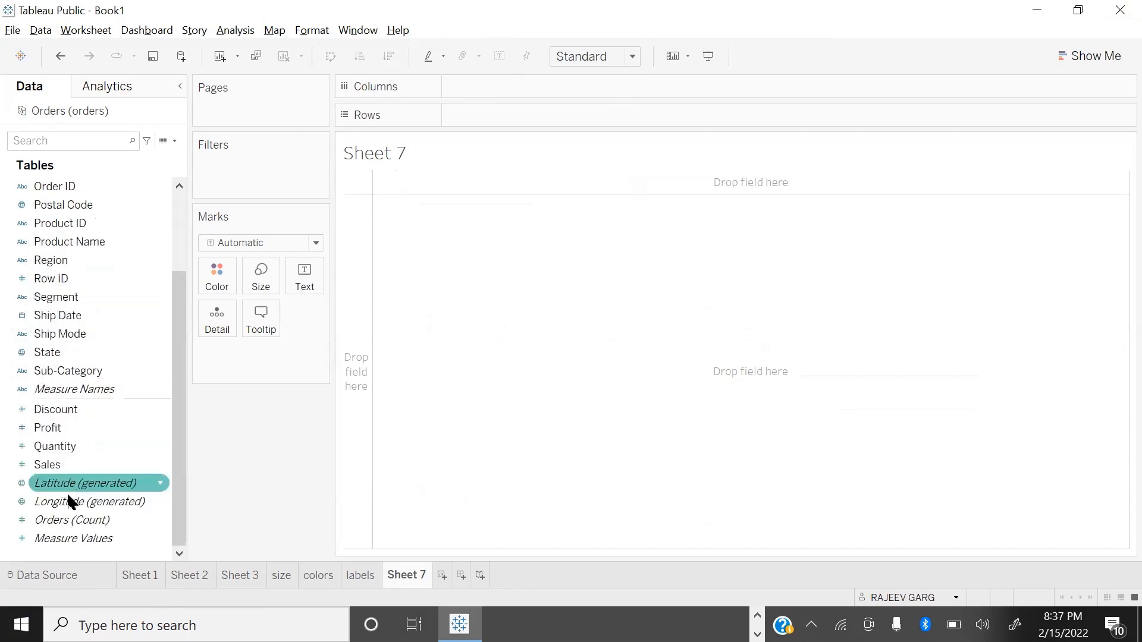
left_click(74, 467)
scroll(84, 250, "up", 3)
double_click(72, 186)
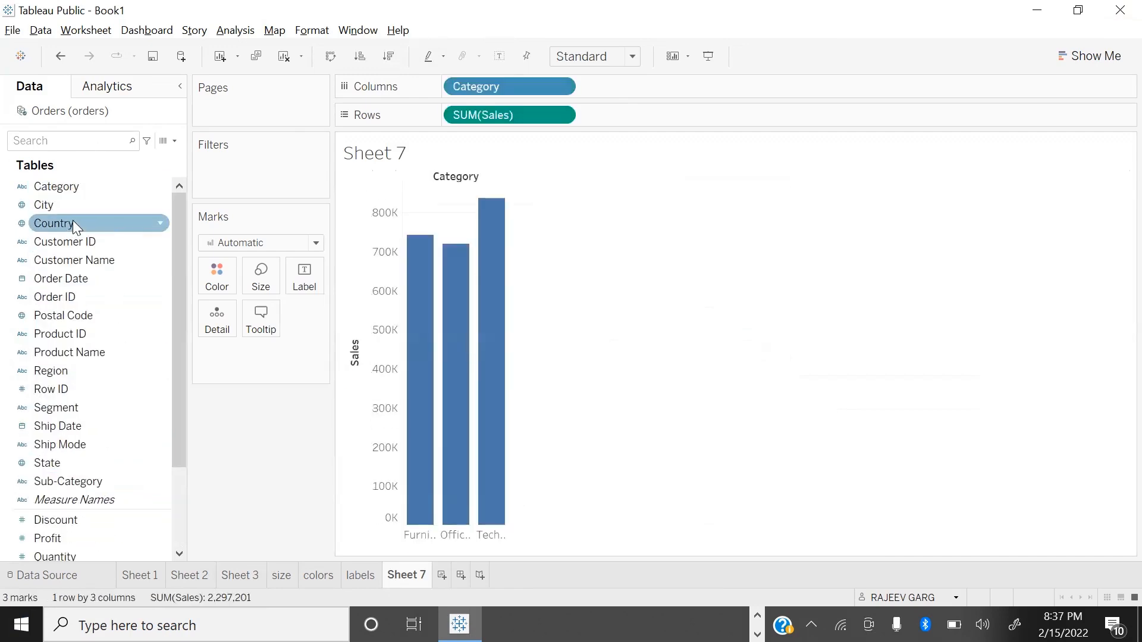
left_click(584, 60)
left_click(582, 121)
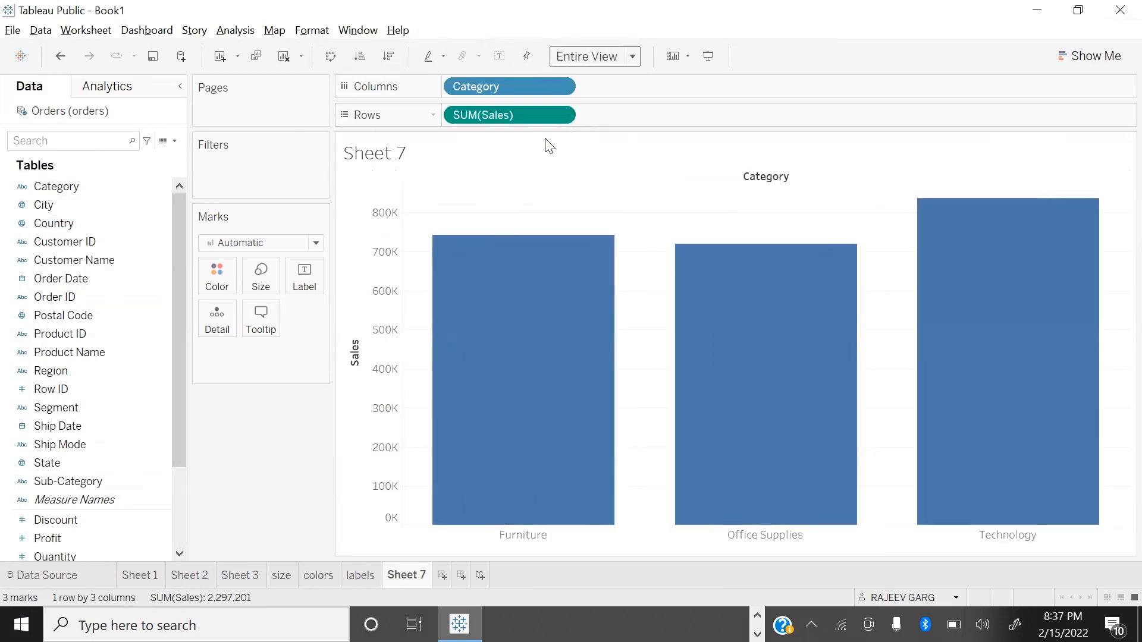
Step: Color the bars by Category and sort them in descending order of Sales
left_click_drag(41, 187, 206, 277)
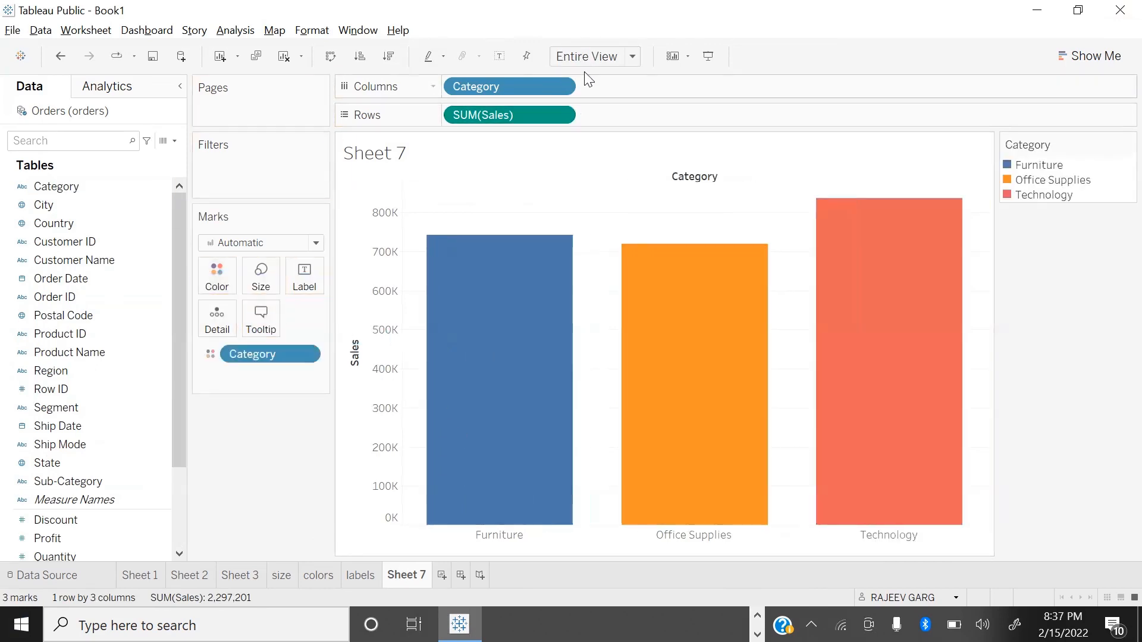
left_click(388, 56)
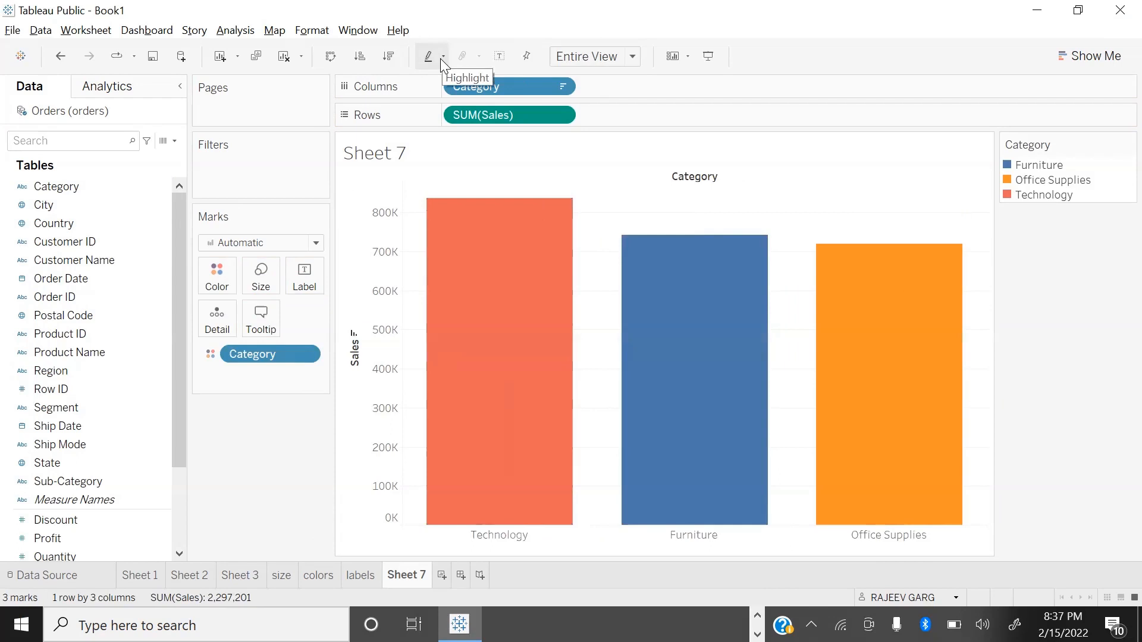
Step: Add Profit, Quantity and Discount to the tooltip of the category bars
mouse_move(494, 392)
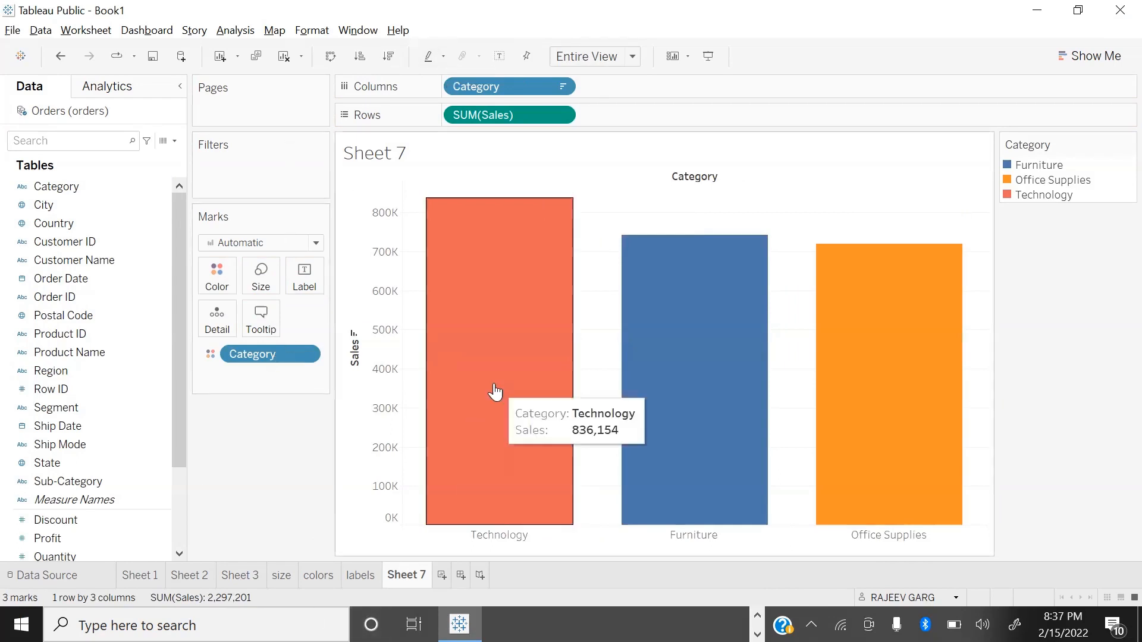
mouse_move(655, 334)
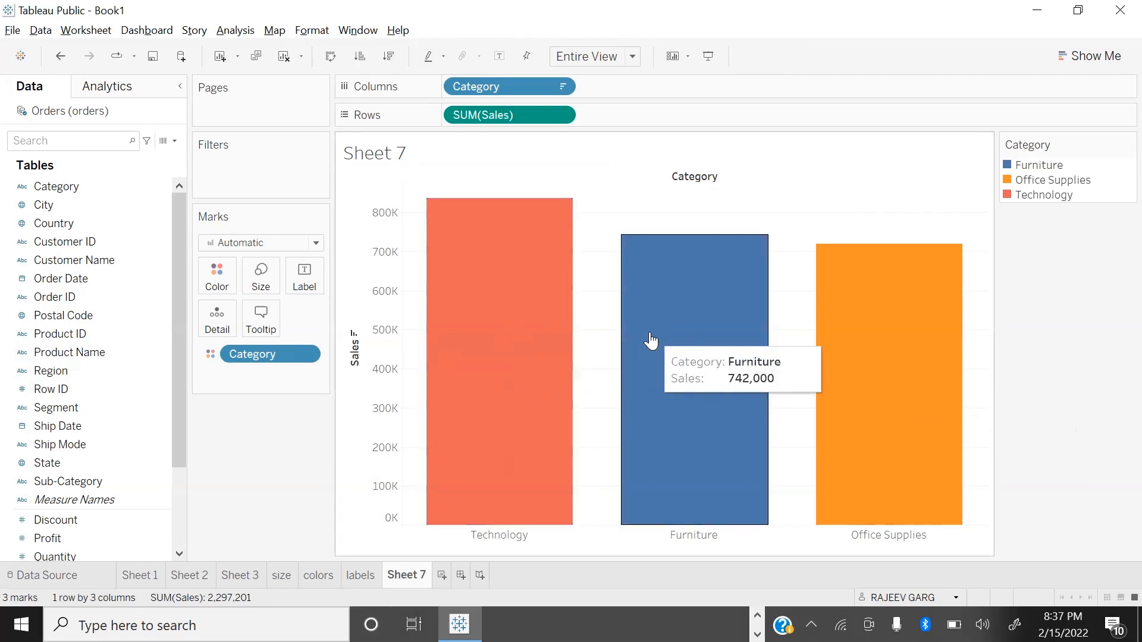
mouse_move(539, 314)
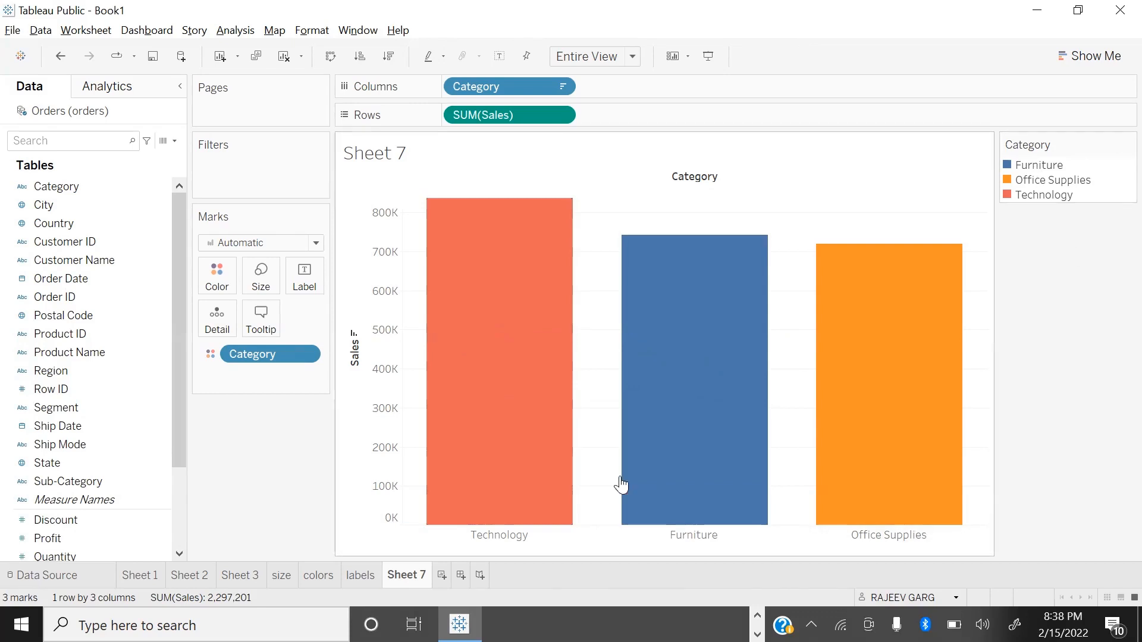
mouse_move(517, 336)
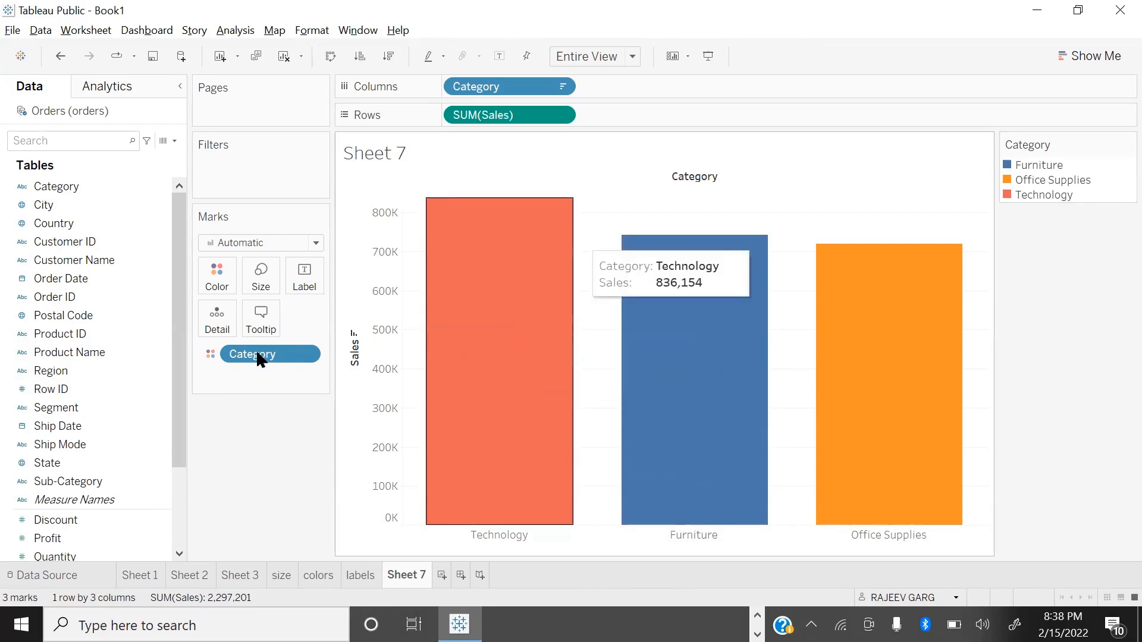
scroll(119, 281, "down", 2)
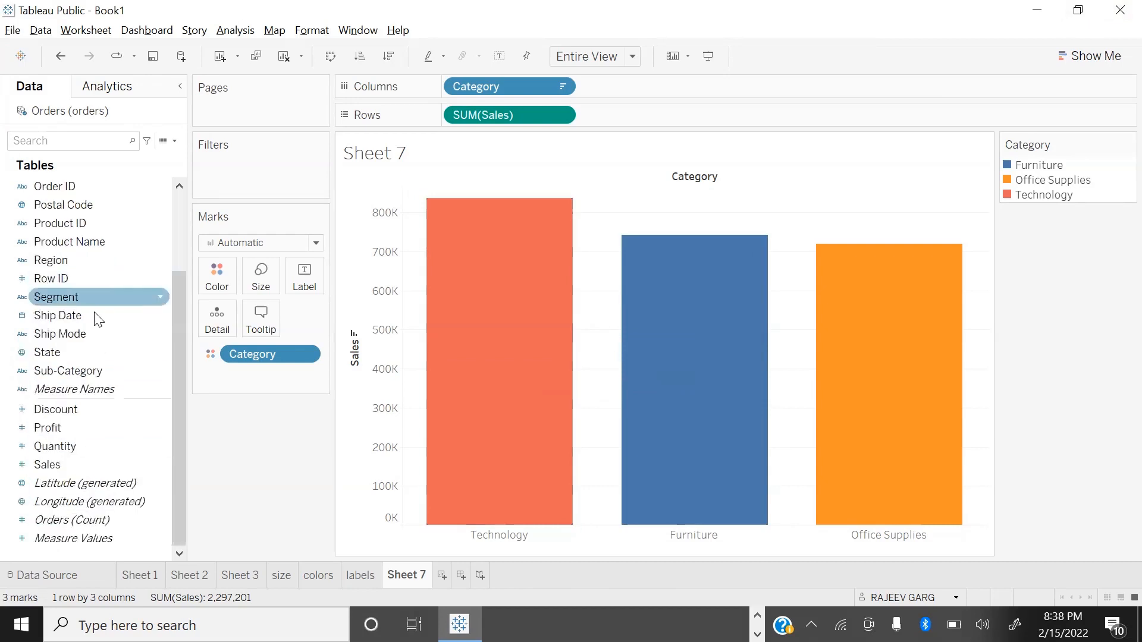
left_click_drag(54, 427, 261, 321)
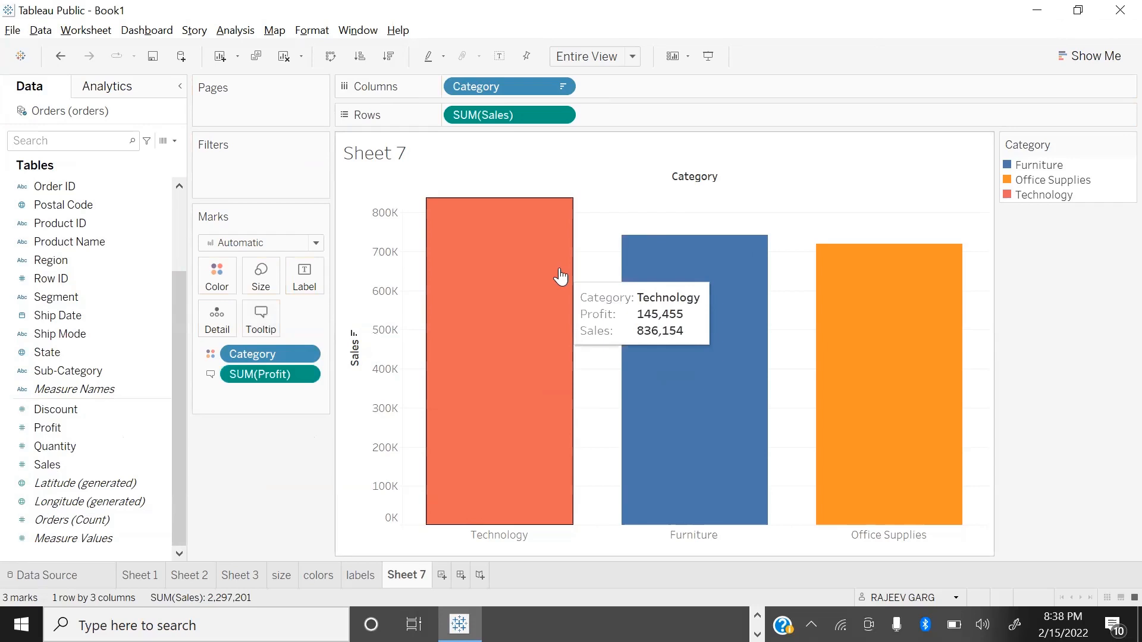
left_click_drag(36, 446, 249, 318)
left_click_drag(90, 409, 264, 323)
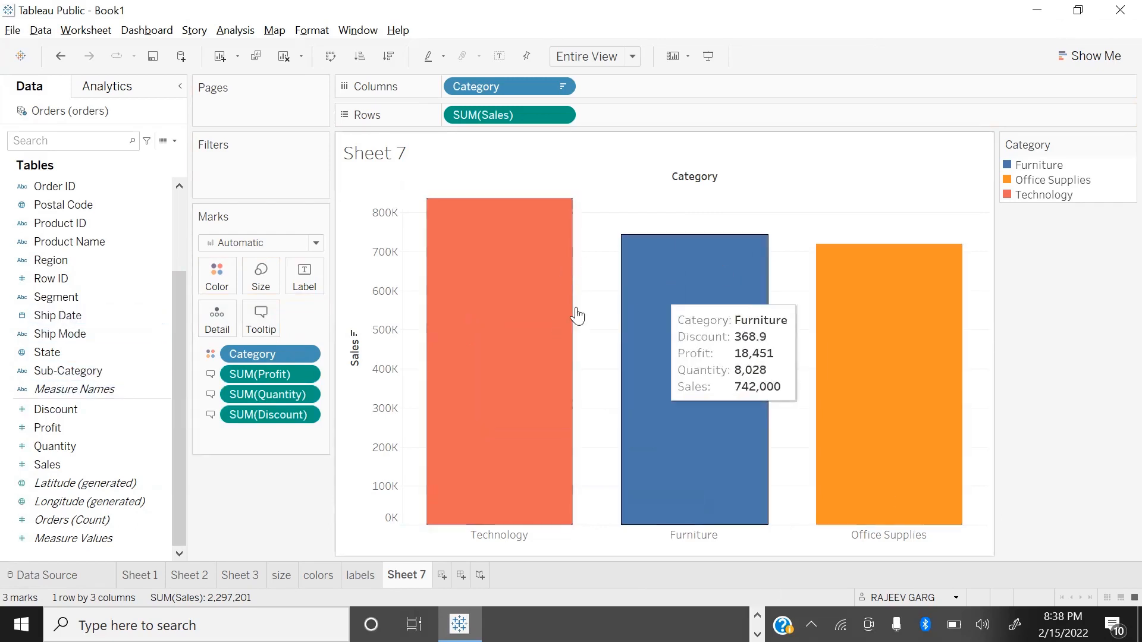
Step: Format all the tooltip text of the category bars as bold, dark blue, 11-point Times New Roman
left_click(265, 326)
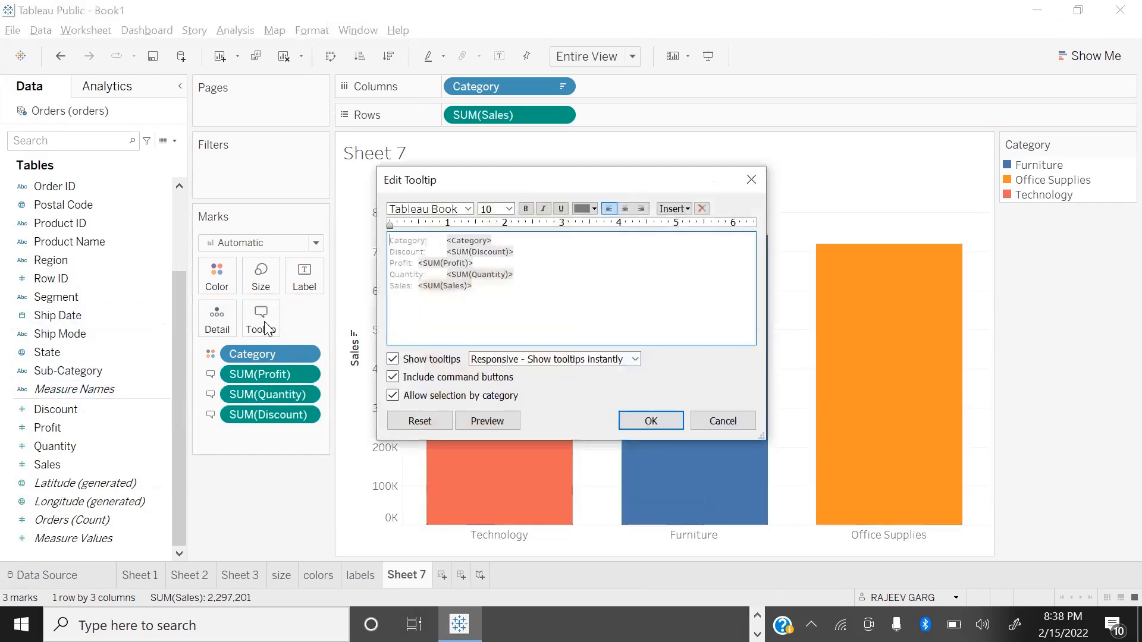
left_click_drag(512, 290, 352, 231)
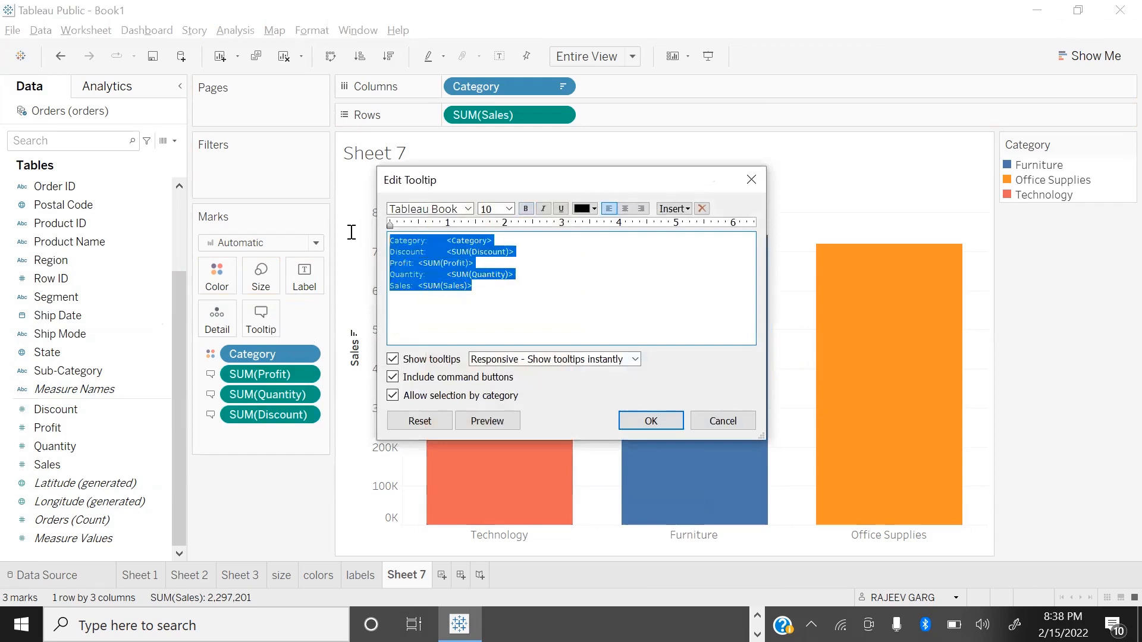
left_click(525, 208)
left_click(595, 206)
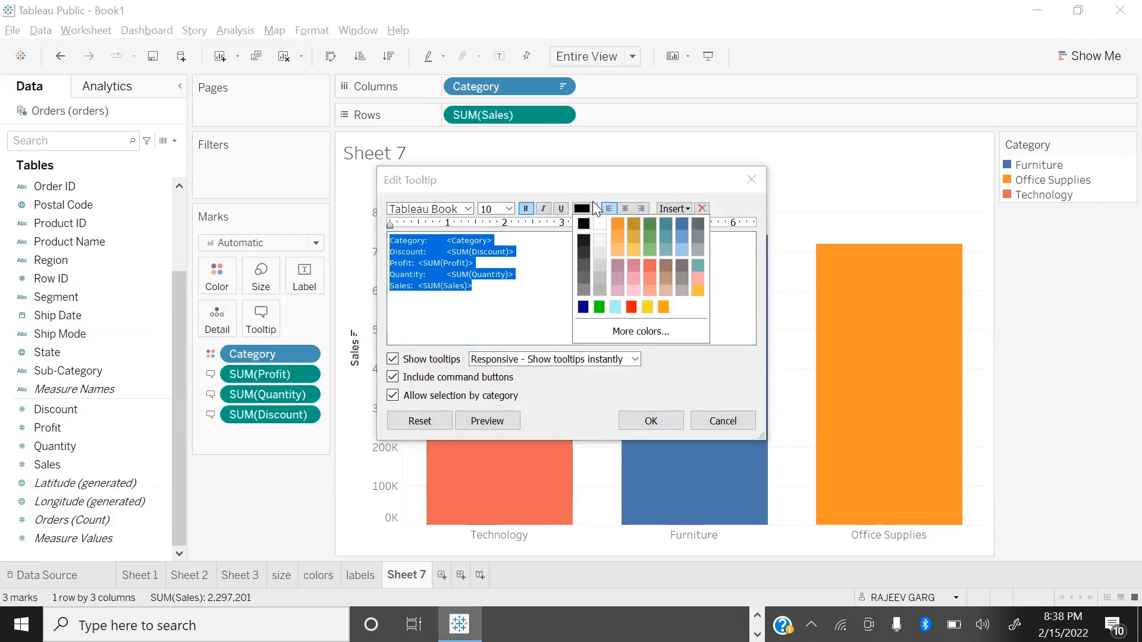
left_click(583, 308)
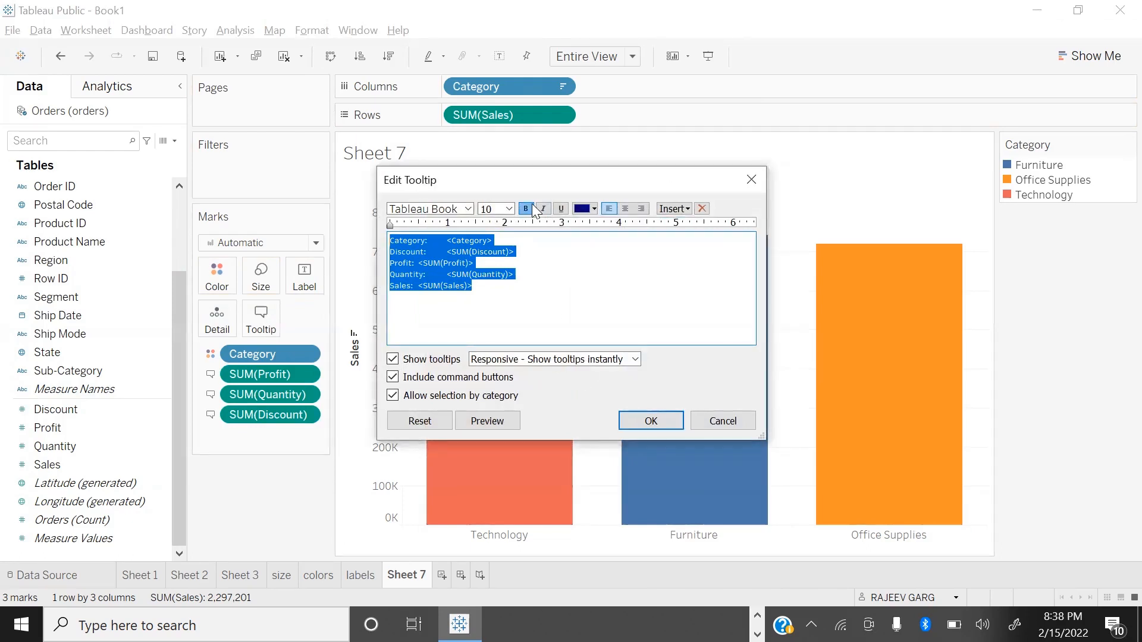
left_click(508, 209)
left_click(494, 257)
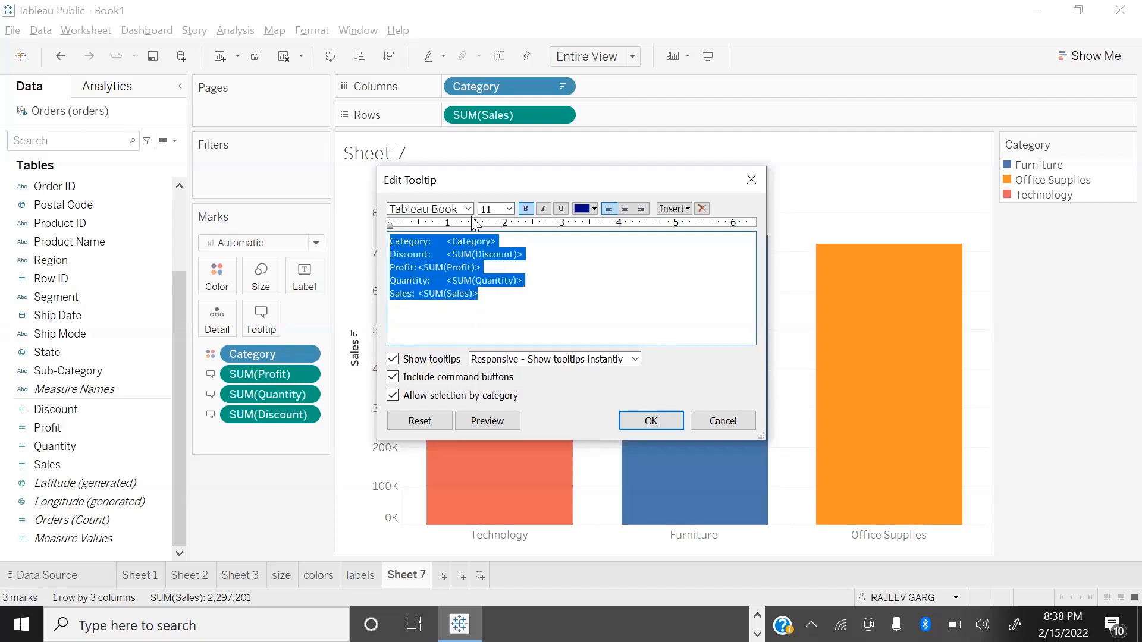
left_click(468, 208)
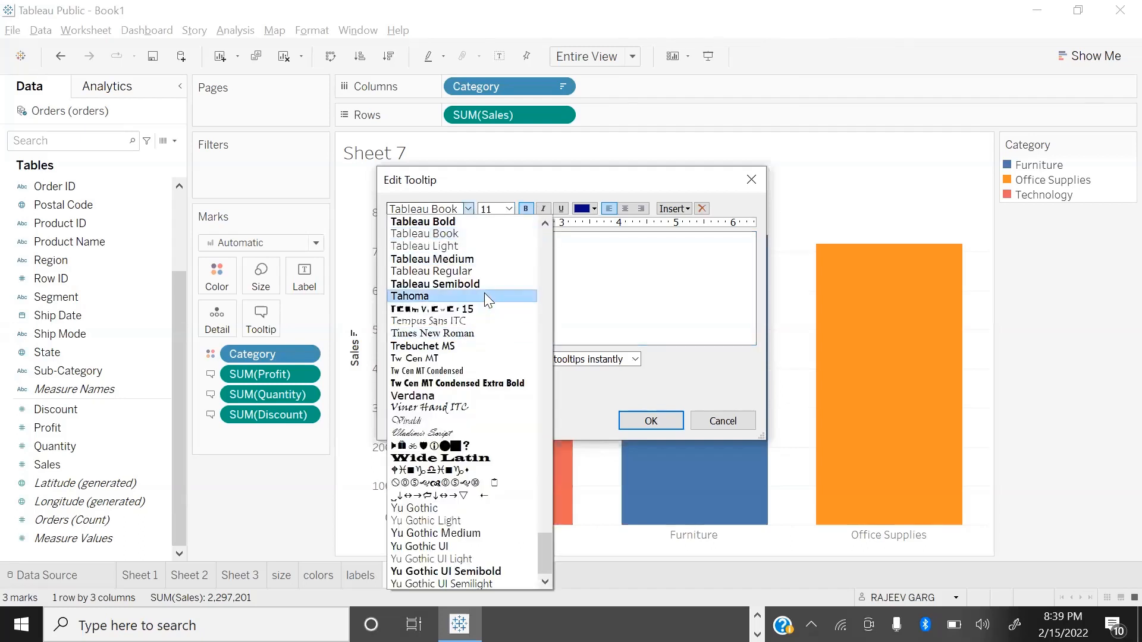
left_click(474, 327)
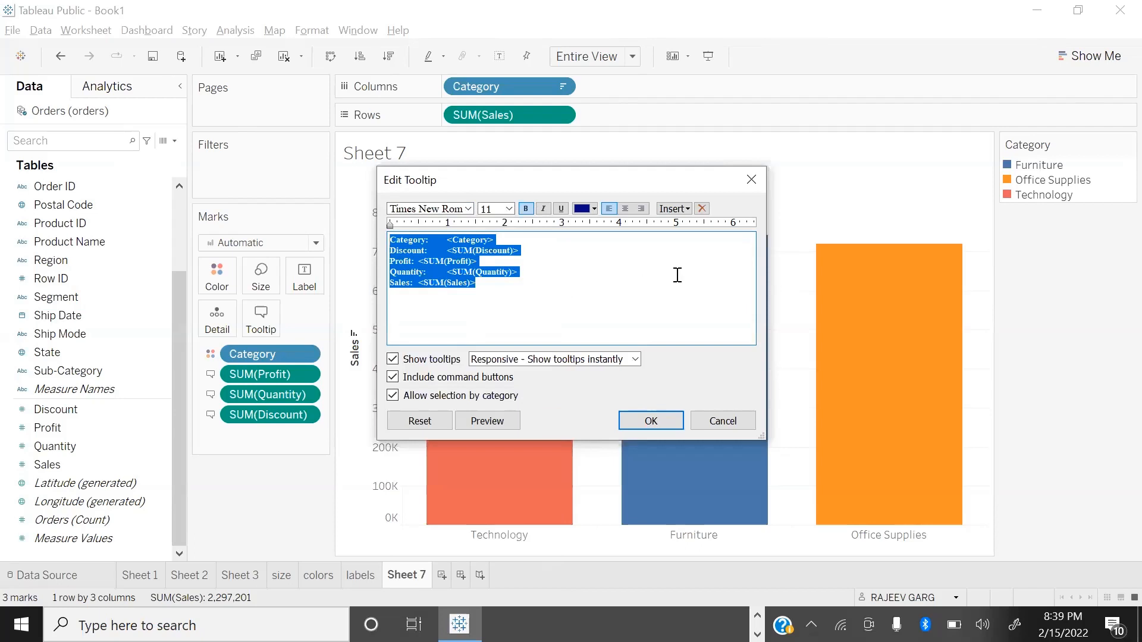
left_click(662, 421)
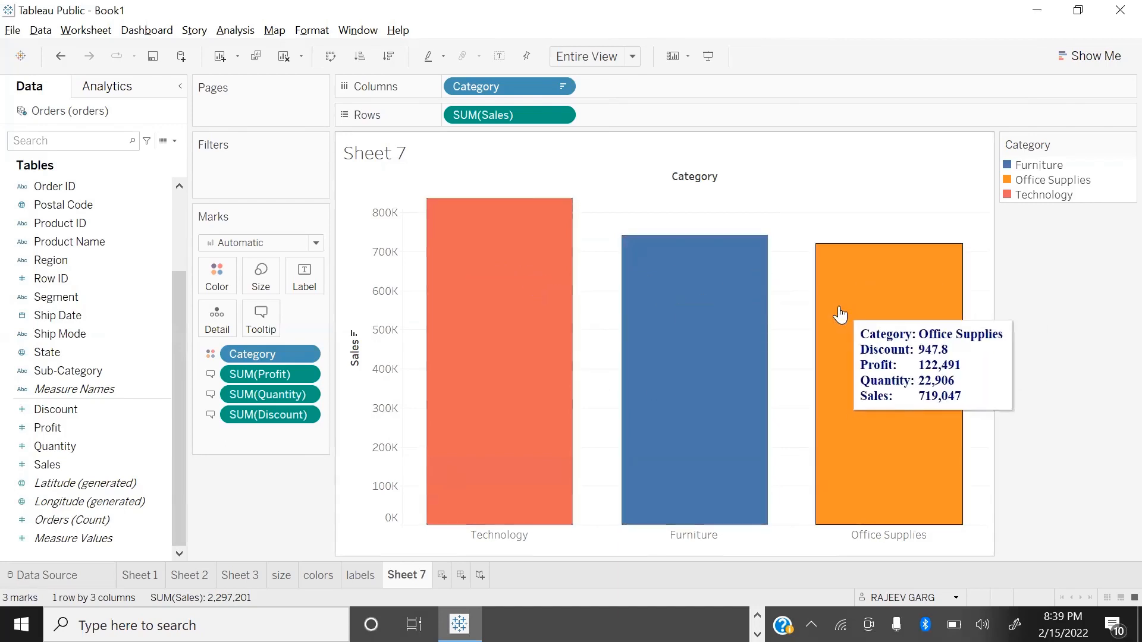
Step: Insert the Data Source Name, Data Update Time and User Name fields below the Sales line of the tooltip and check it on the Technology bar
left_click(262, 316)
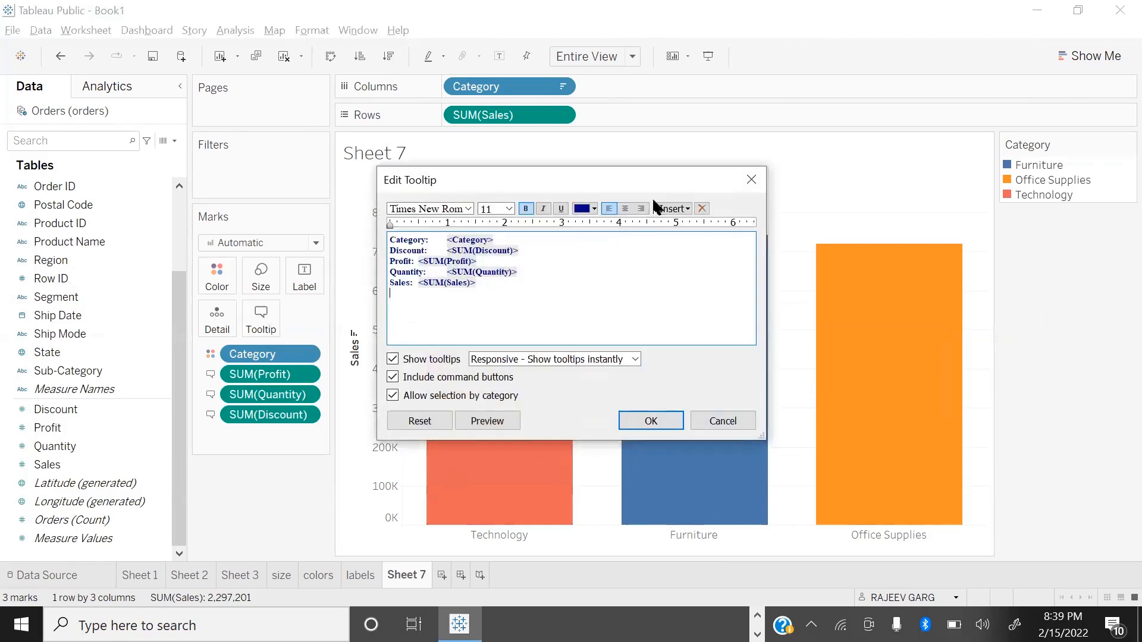
left_click(673, 208)
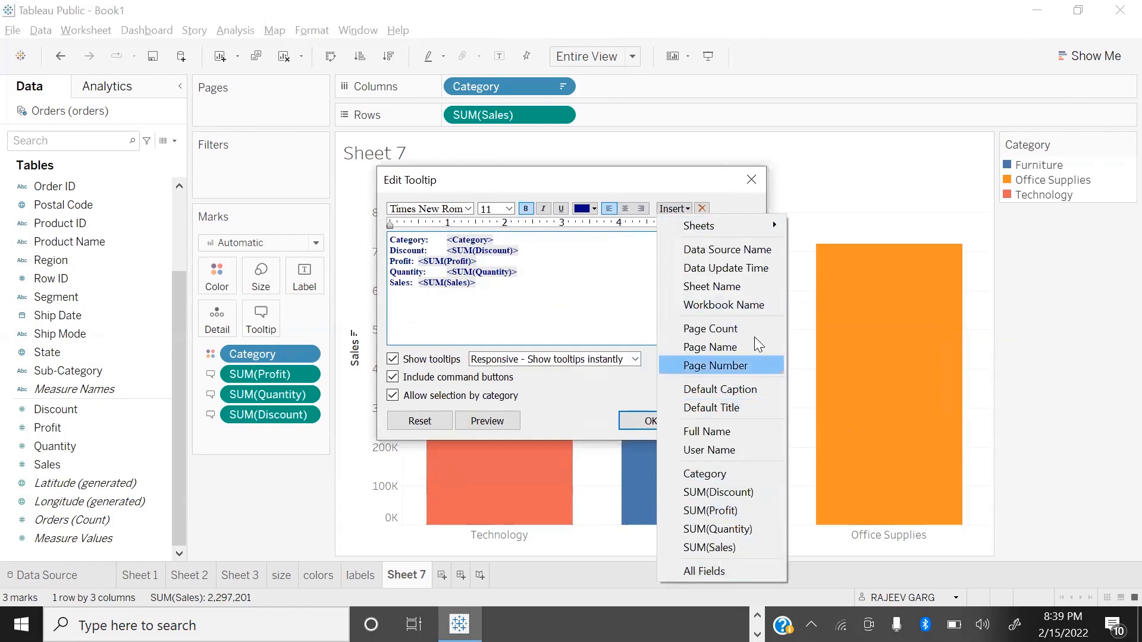
left_click(737, 250)
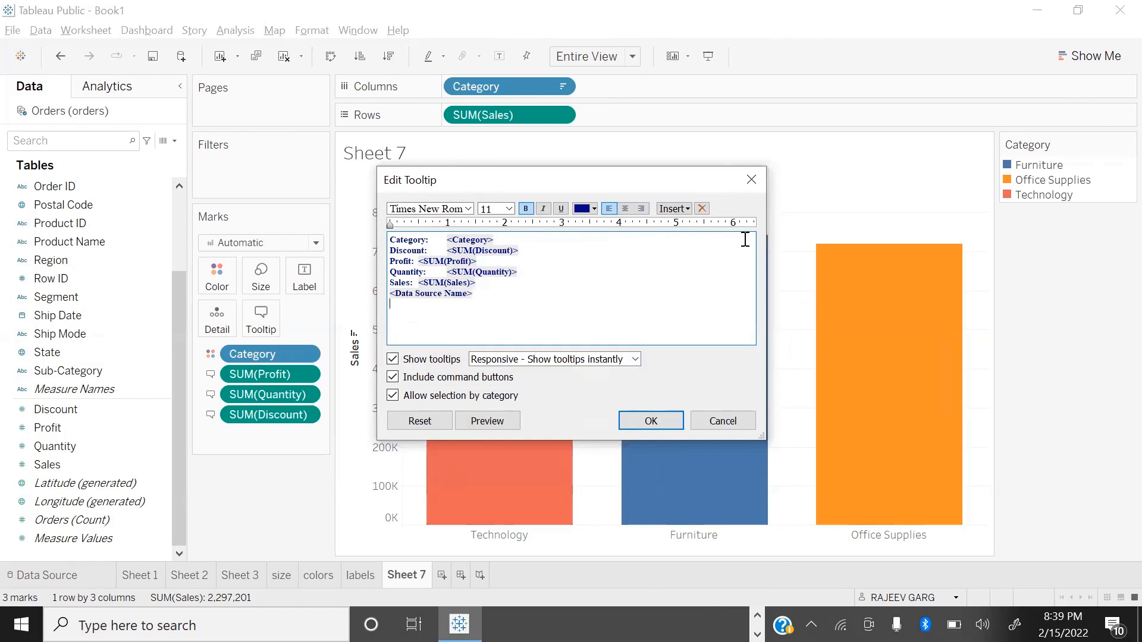
left_click(674, 208)
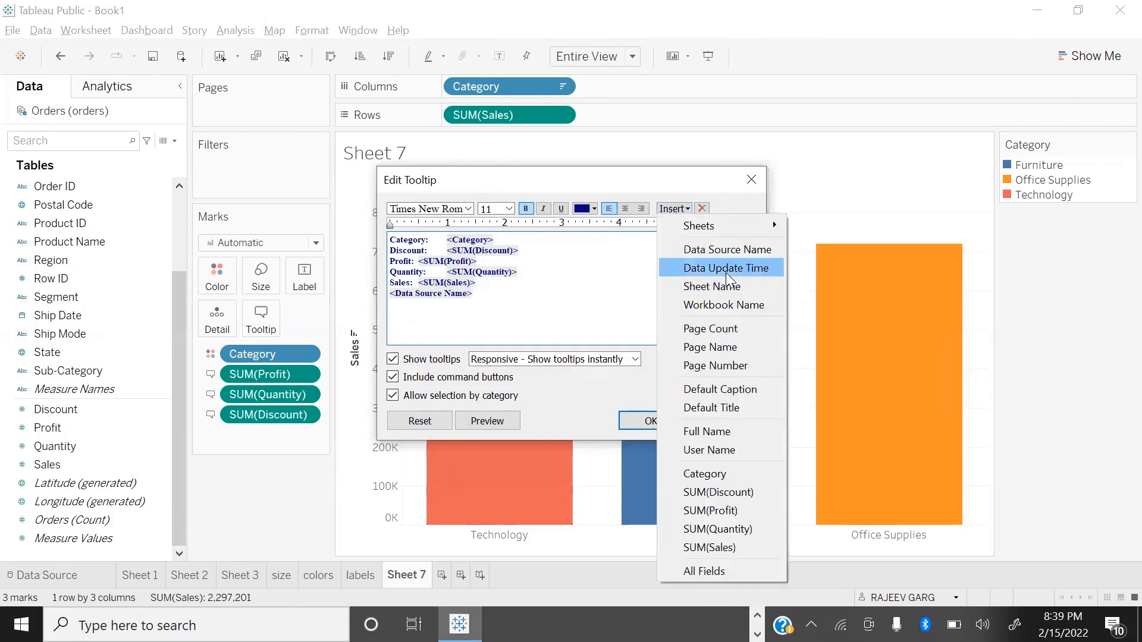
left_click(761, 265)
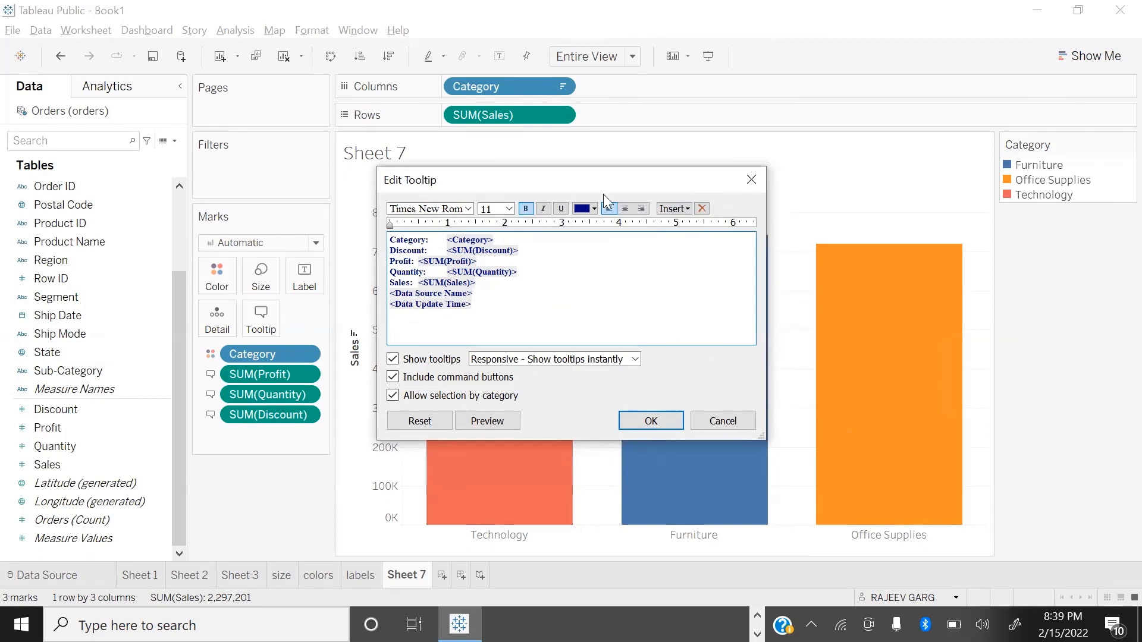
left_click(674, 208)
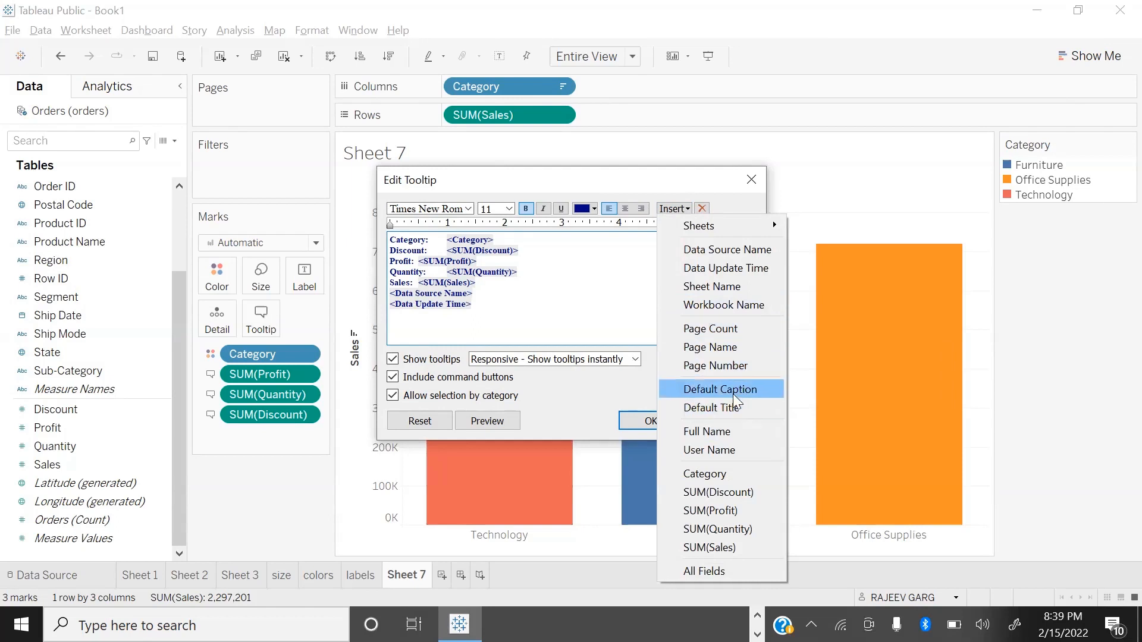
left_click(747, 458)
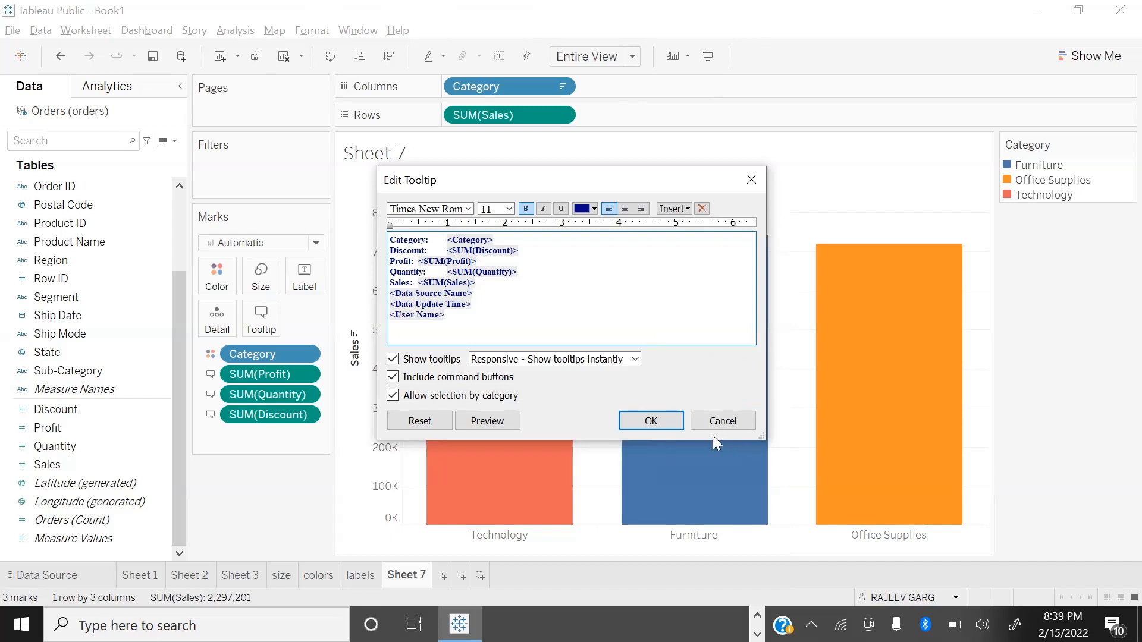
left_click(650, 421)
mouse_move(461, 315)
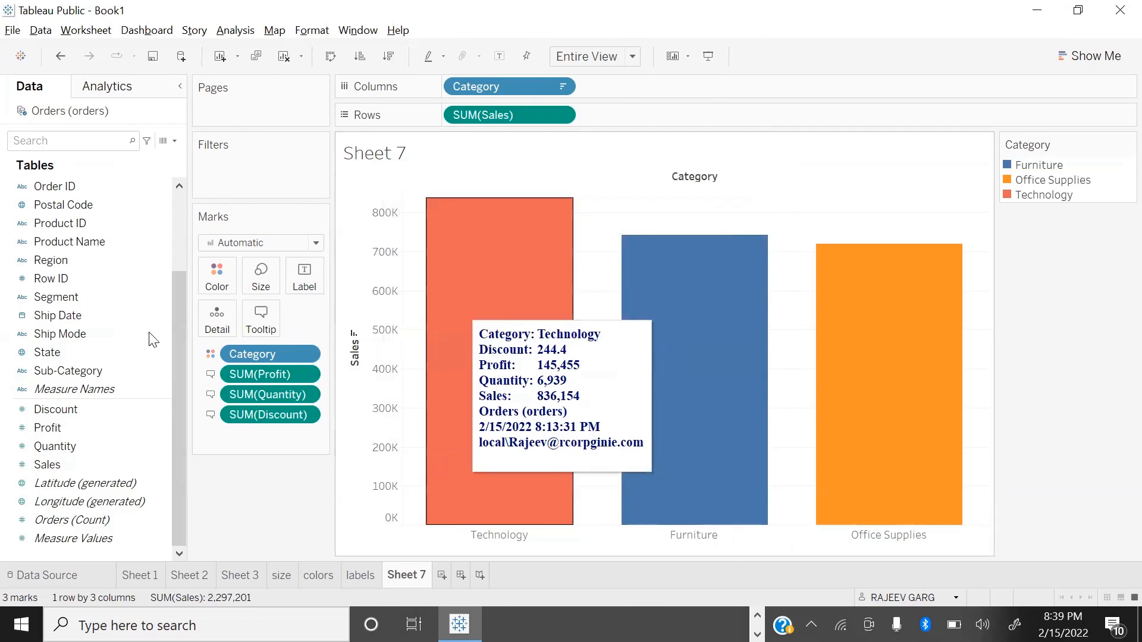
left_click(269, 329)
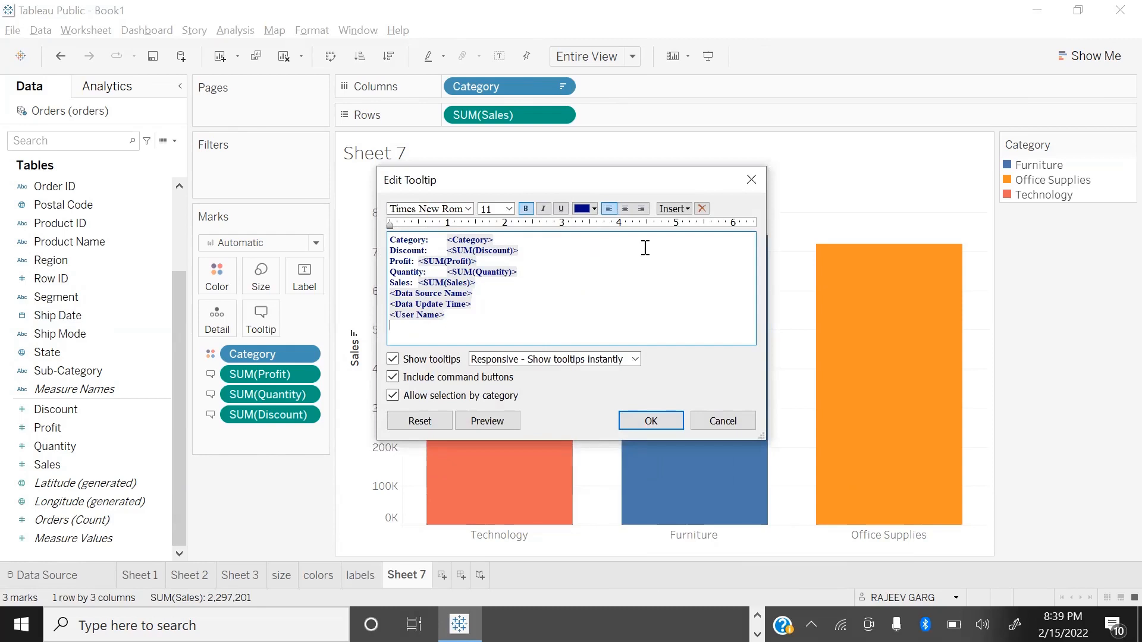
left_click(678, 212)
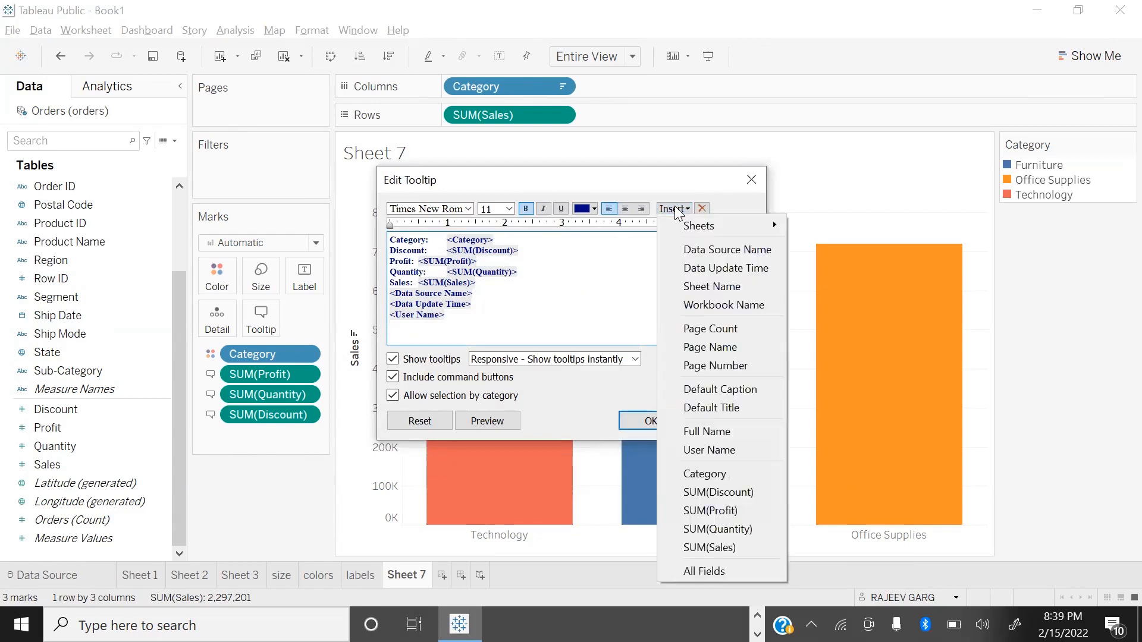
mouse_move(690, 226)
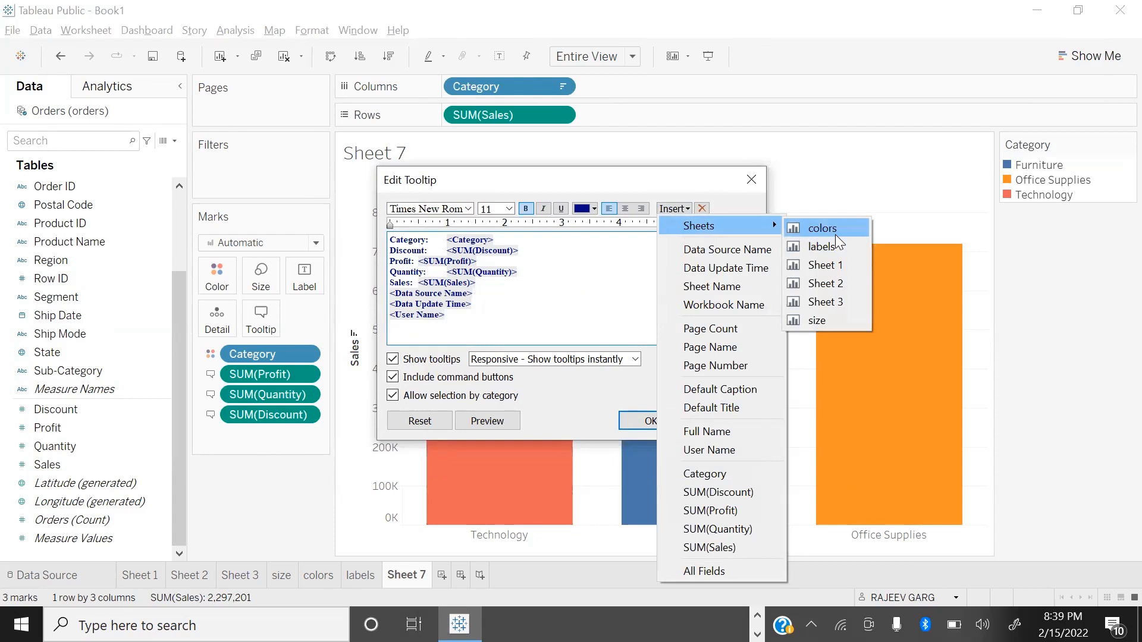
left_click(360, 491)
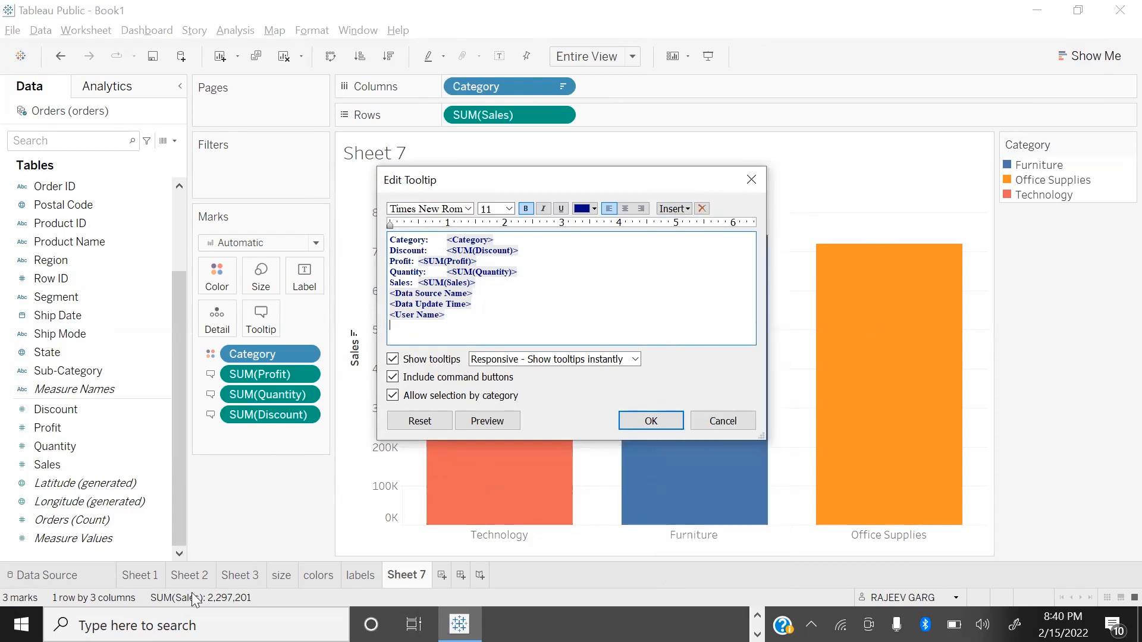
left_click(643, 417)
Step: Find the worksheet with Sales by Category and Sub-Category, Sheet 3, and rename it as sc
left_click(179, 575)
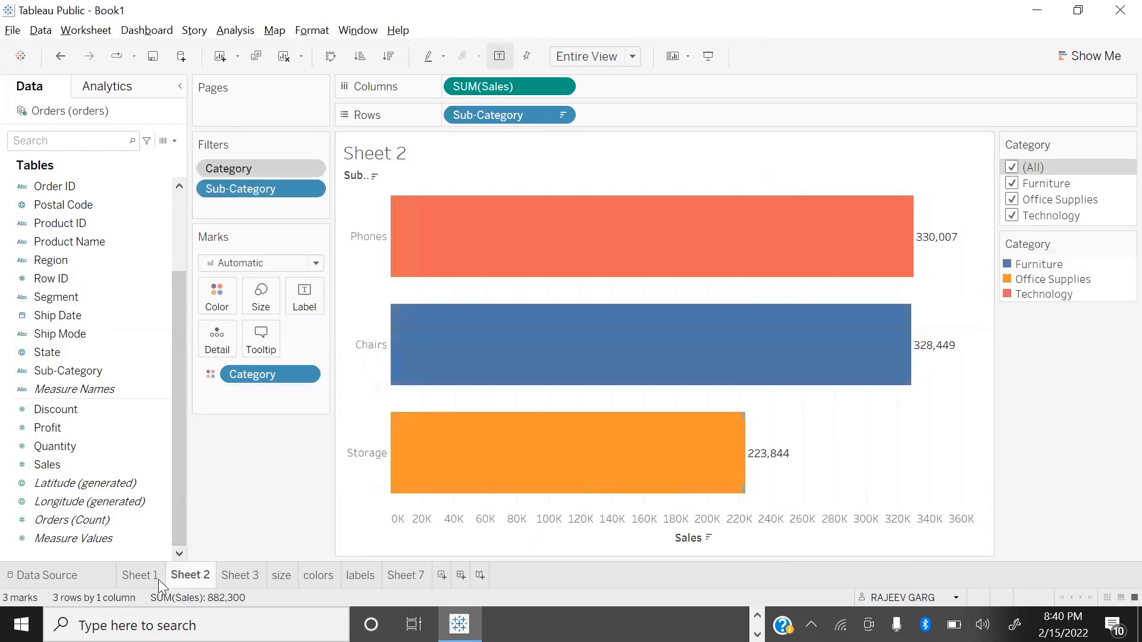
left_click(141, 582)
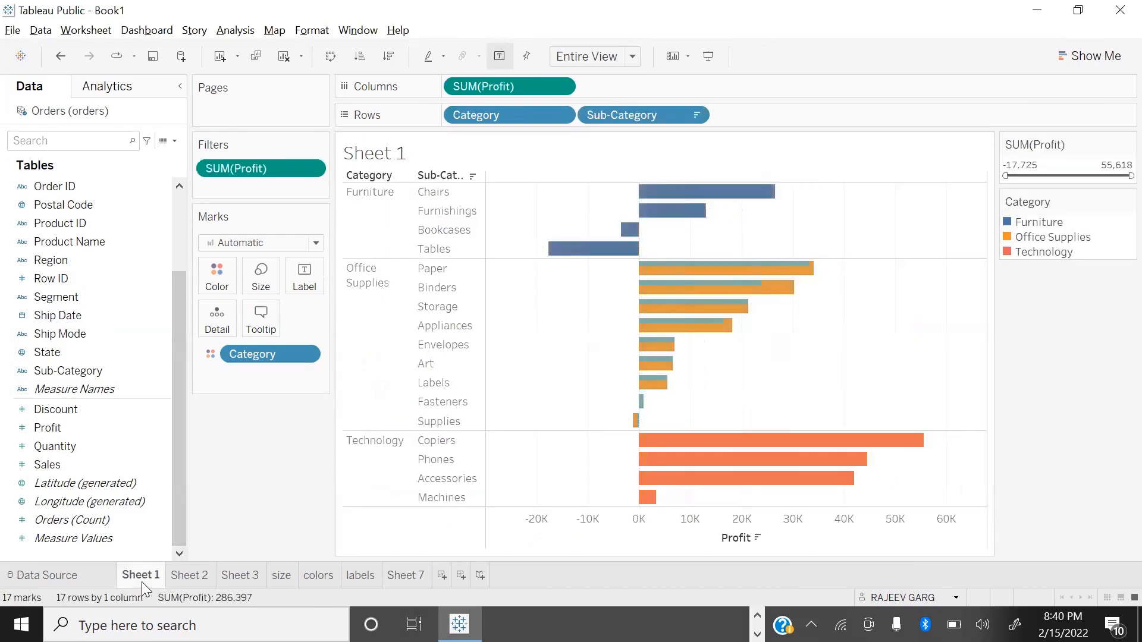
left_click(256, 575)
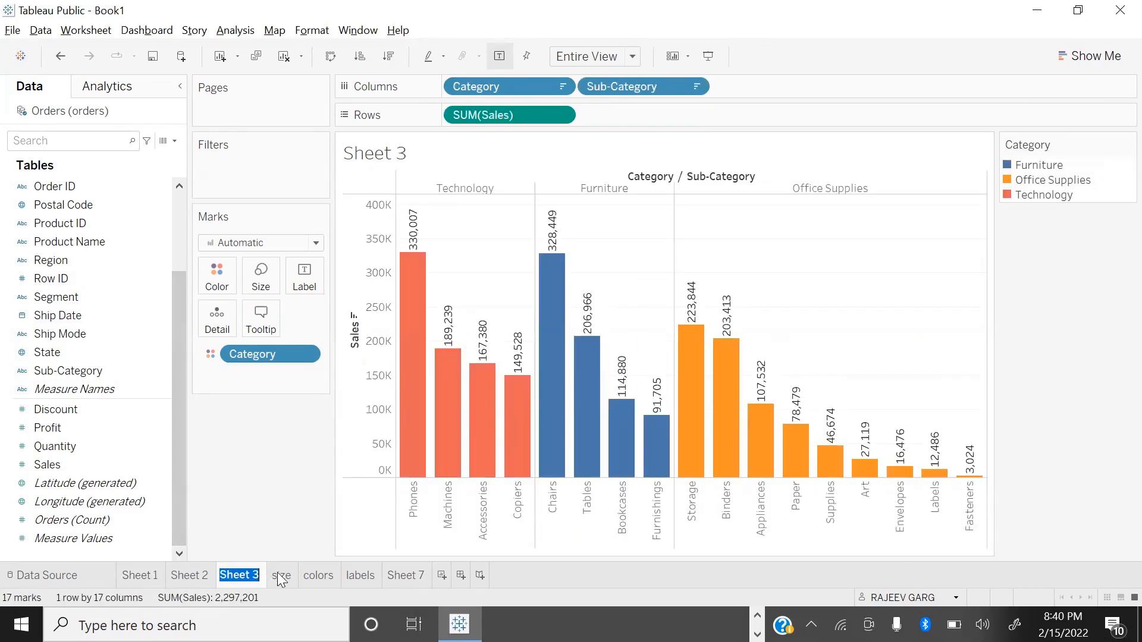
type("sc")
key("Return")
Step: Embed the sc worksheet at the start of Sheet 7's tooltip, with blank lines separating it from the Category line
left_click(381, 579)
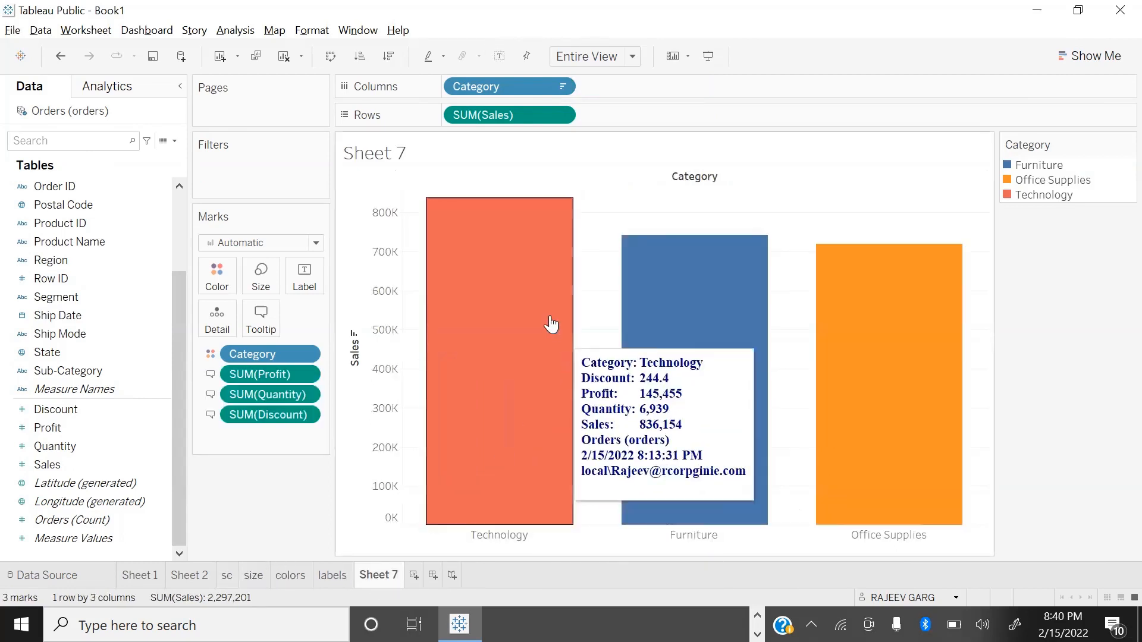
right_click(550, 315)
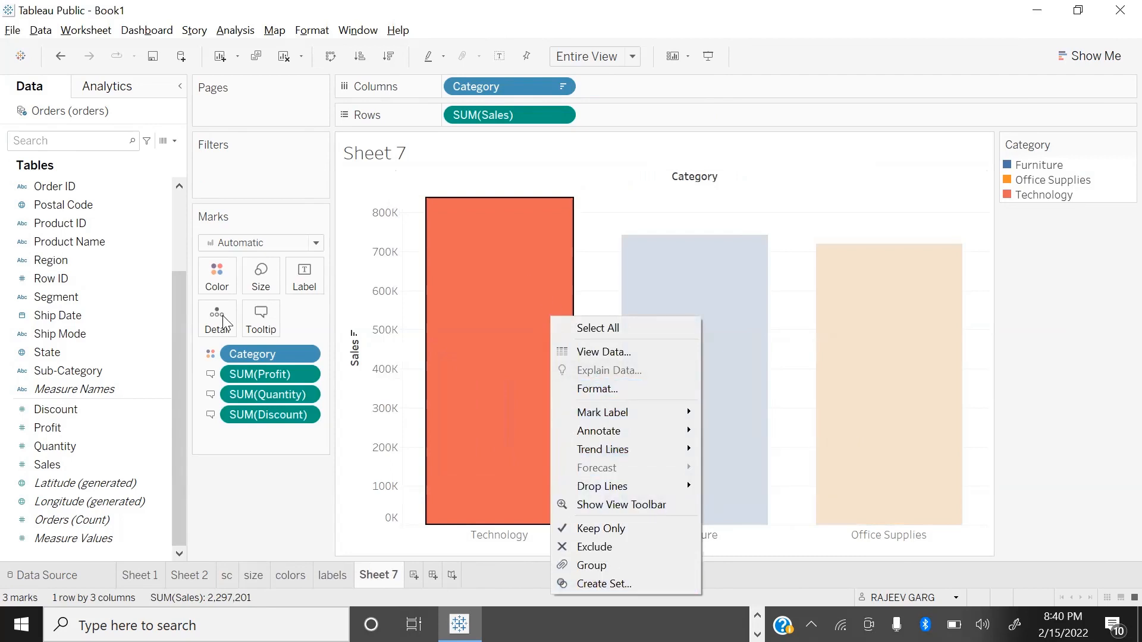
left_click(272, 319)
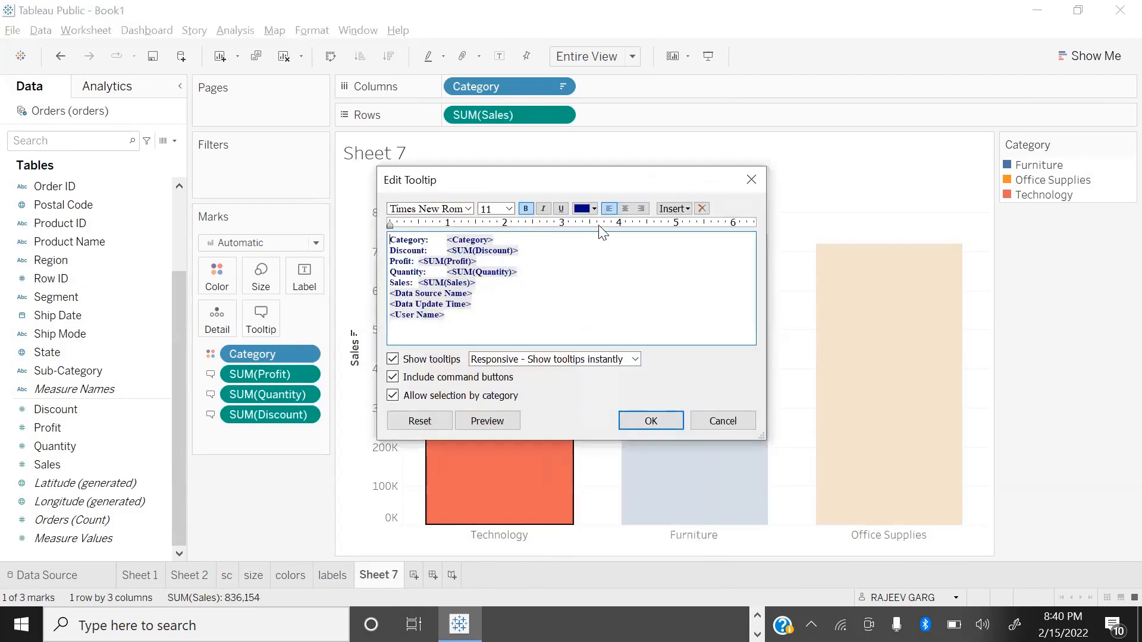
key("Return")
key("Return")
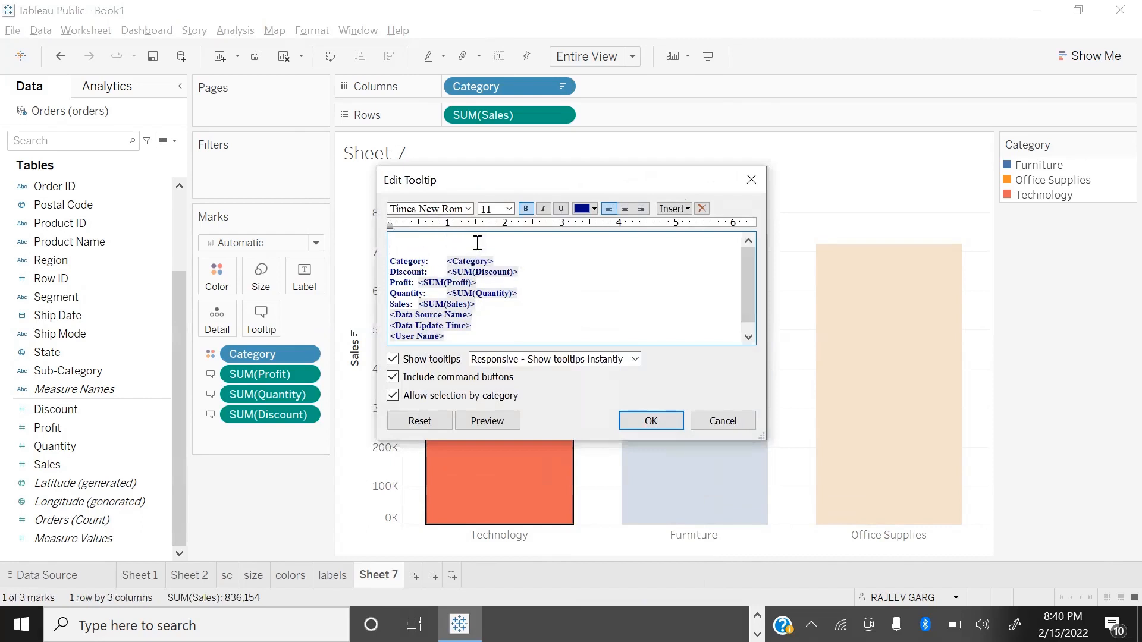
left_click(674, 208)
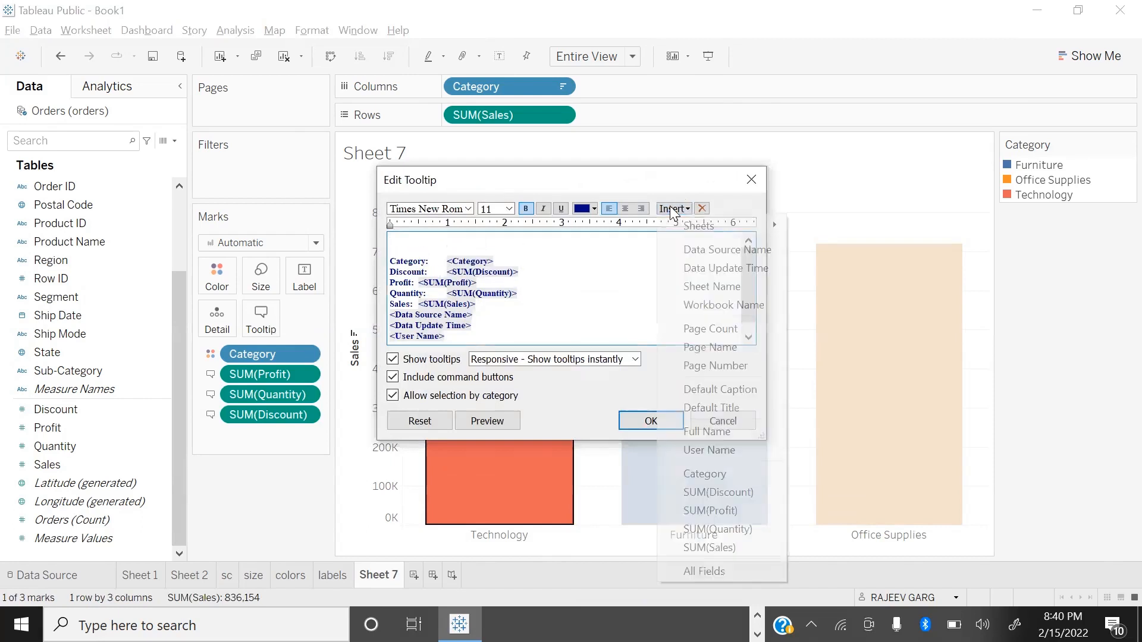
mouse_move(730, 228)
left_click(805, 267)
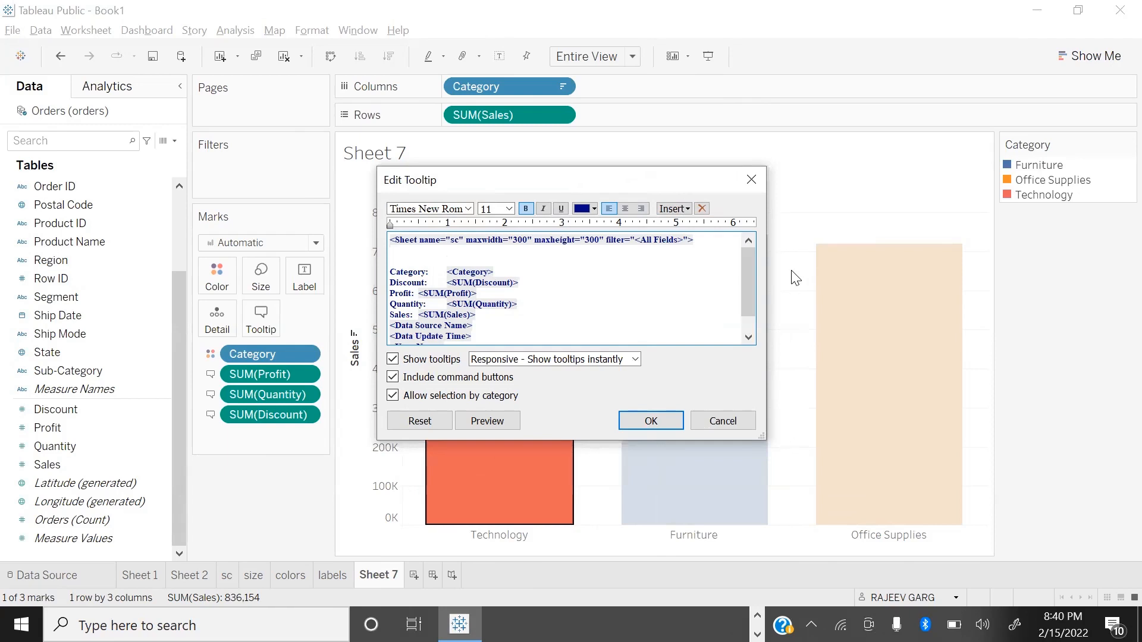
left_click(651, 421)
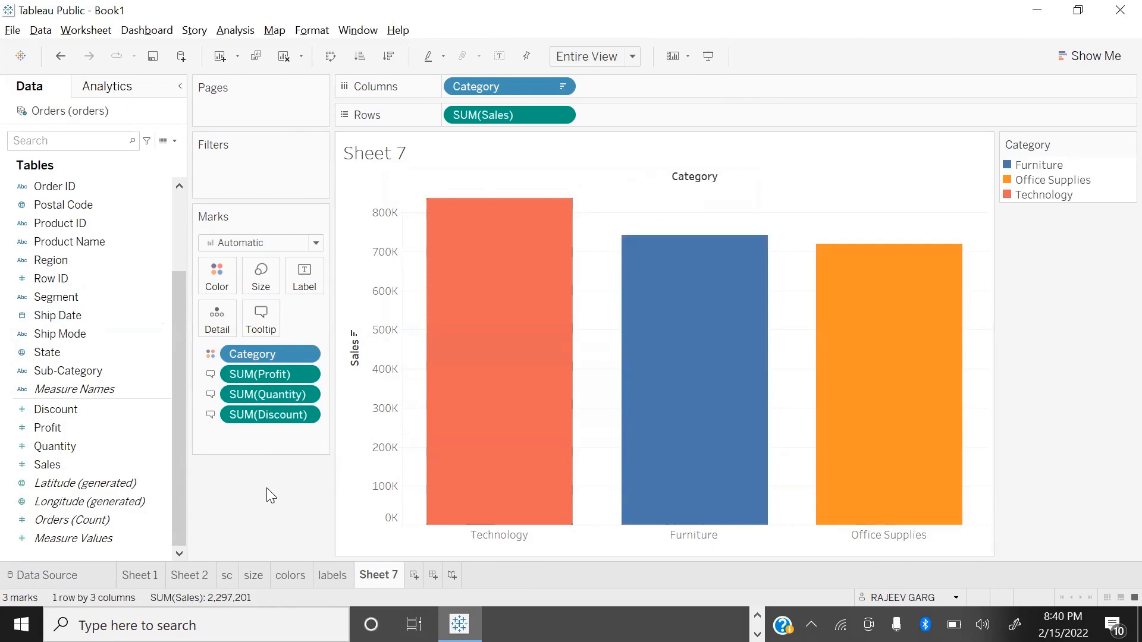
Step: View Sheet 7 in presentation mode, examine the tooltip of each category bar, and return to the worksheet editor
key("F7")
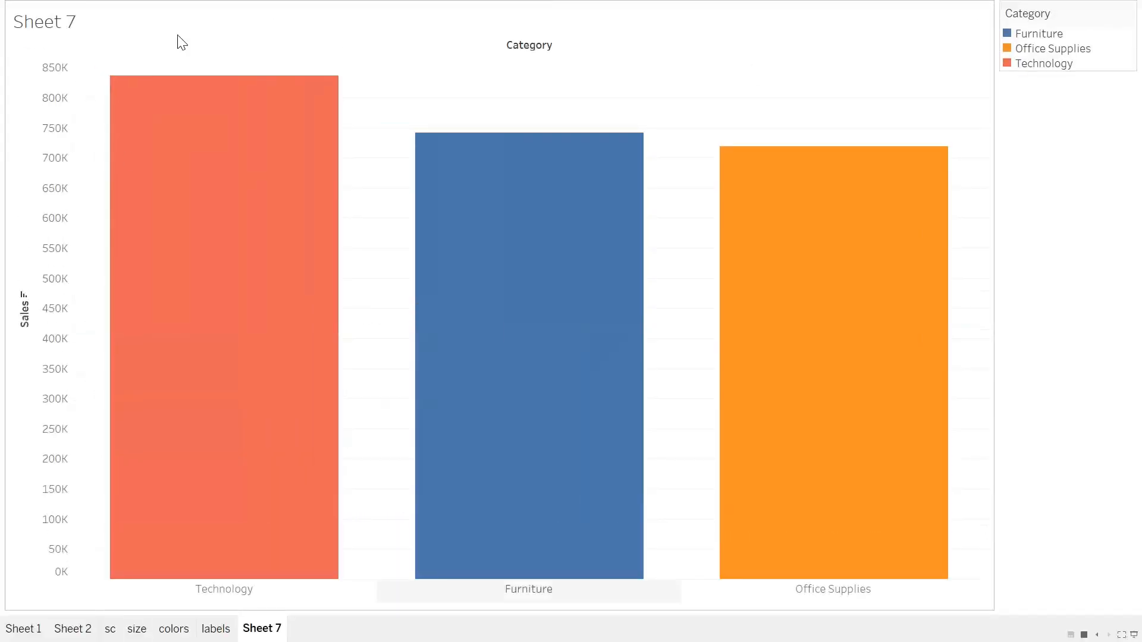
mouse_move(165, 189)
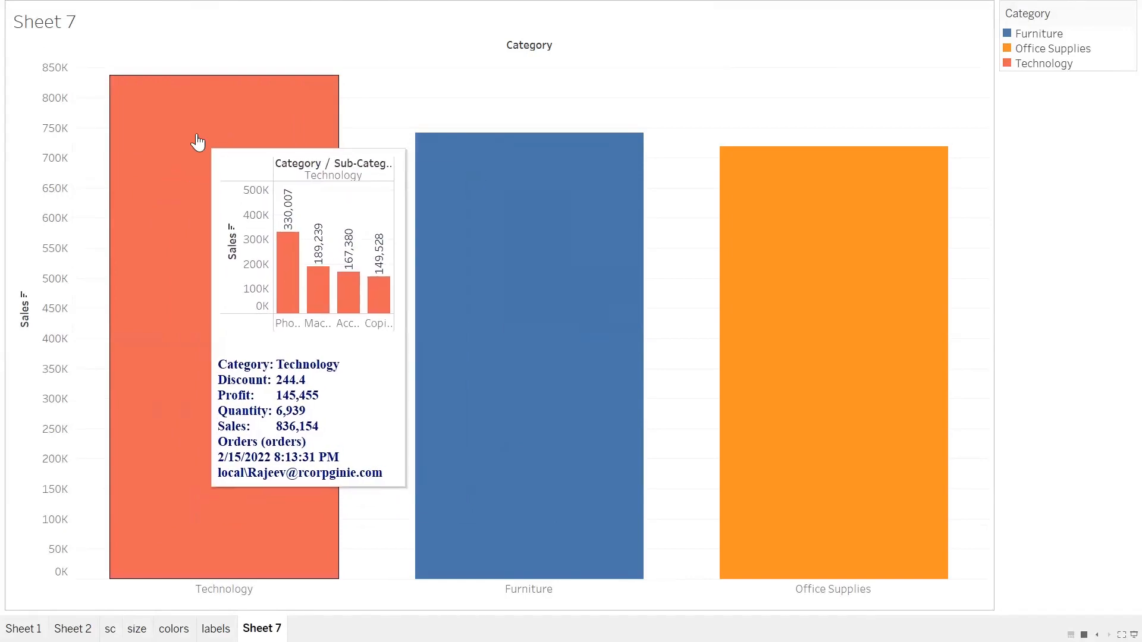
mouse_move(415, 194)
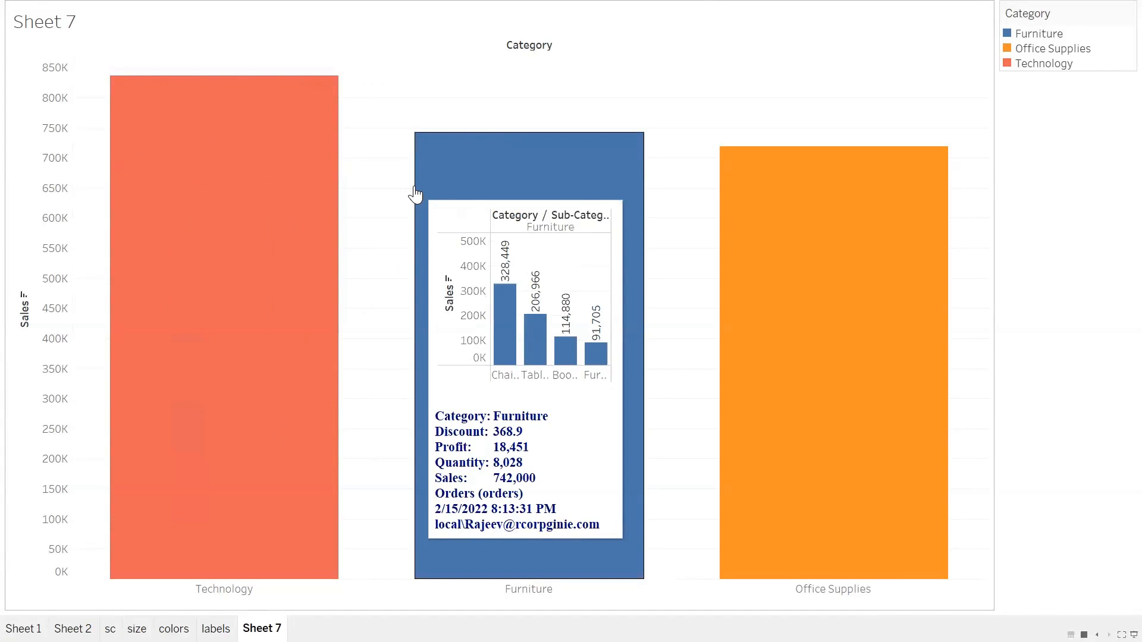
mouse_move(726, 229)
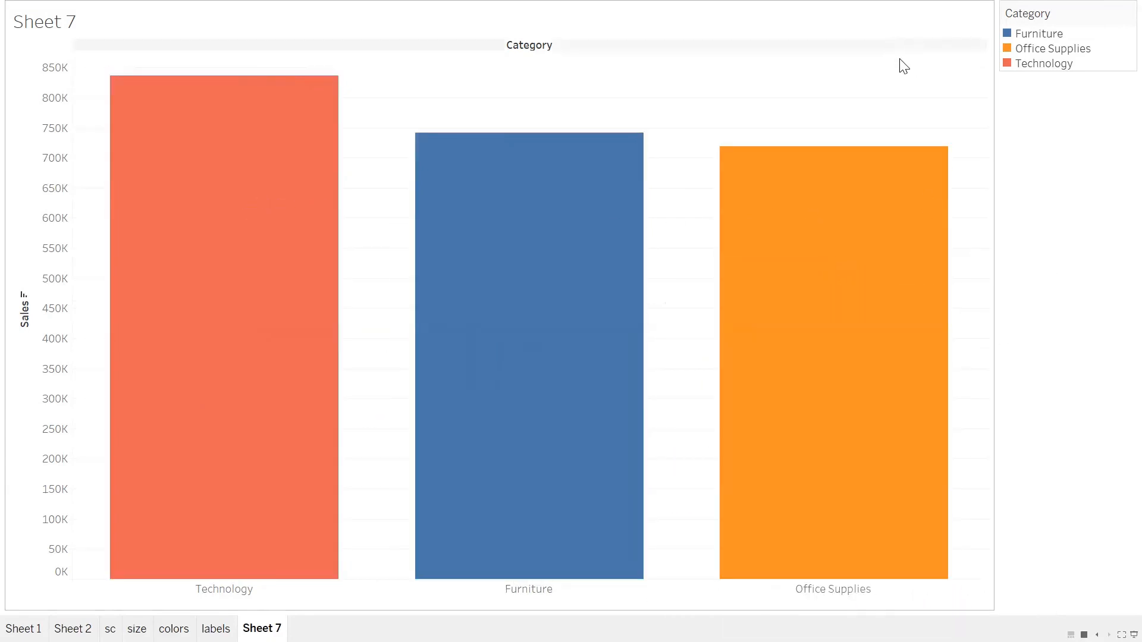
key("Escape")
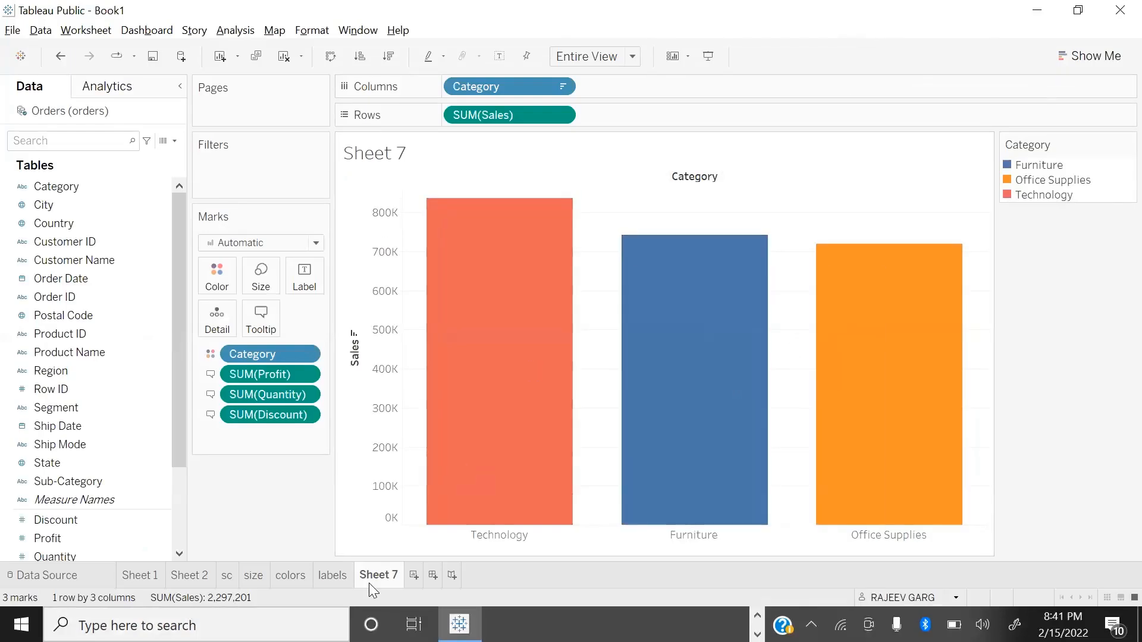
Step: Rename the Sheet 7 worksheet as tooltip
type("tooltip")
key("Return")
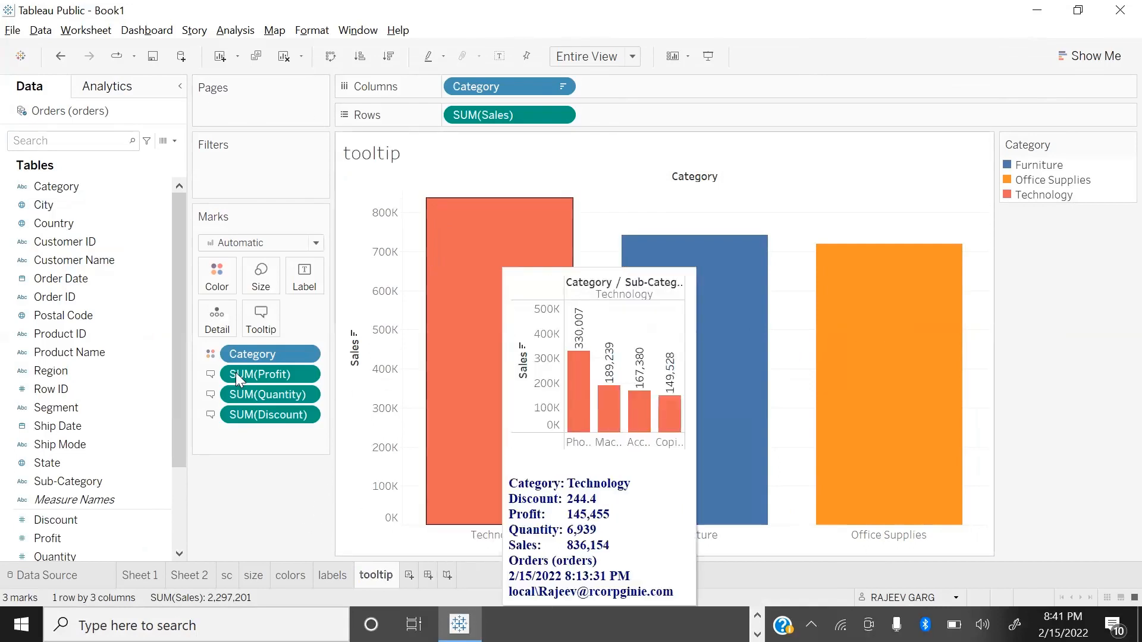
Step: Review the fields that can be inserted in the tooltip editor and check the tooltip on the Furniture bar
left_click(262, 321)
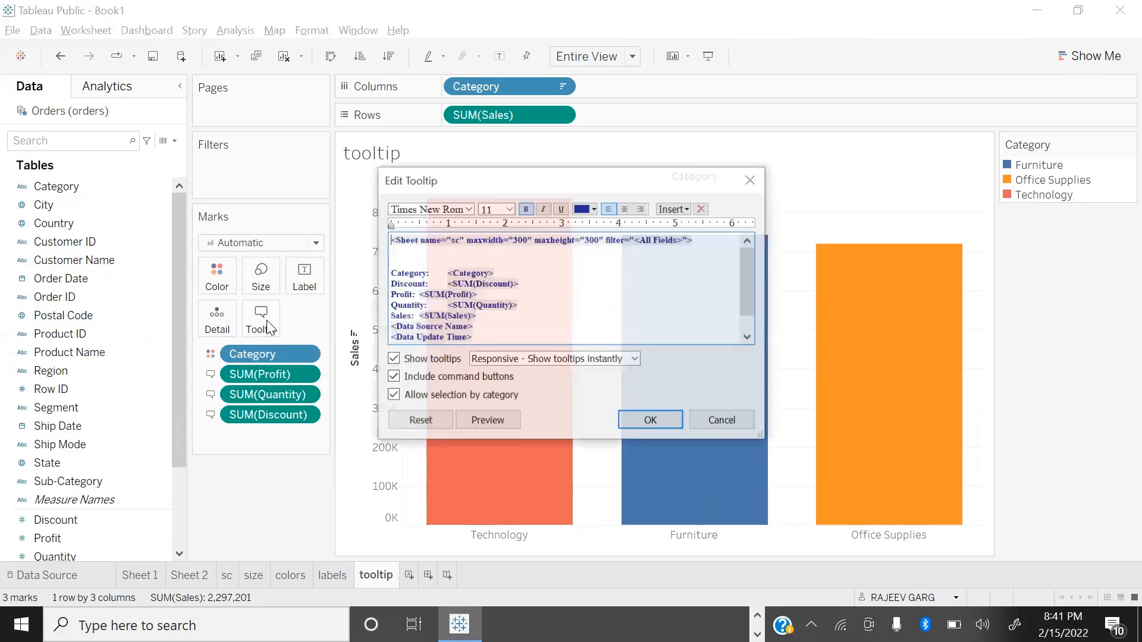
left_click(688, 210)
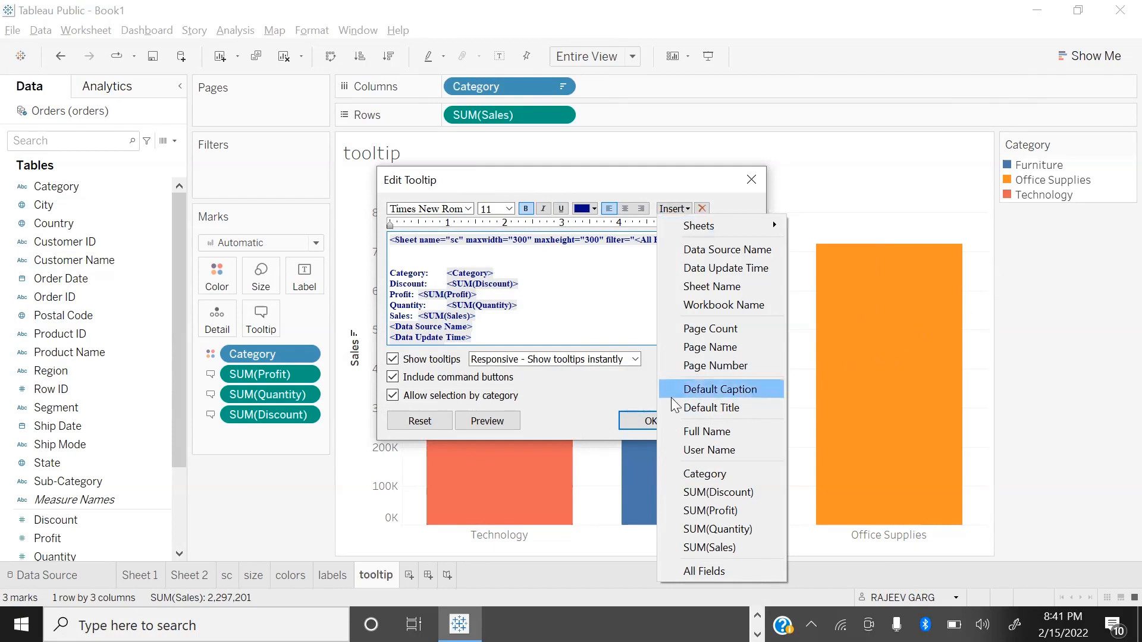
left_click(599, 405)
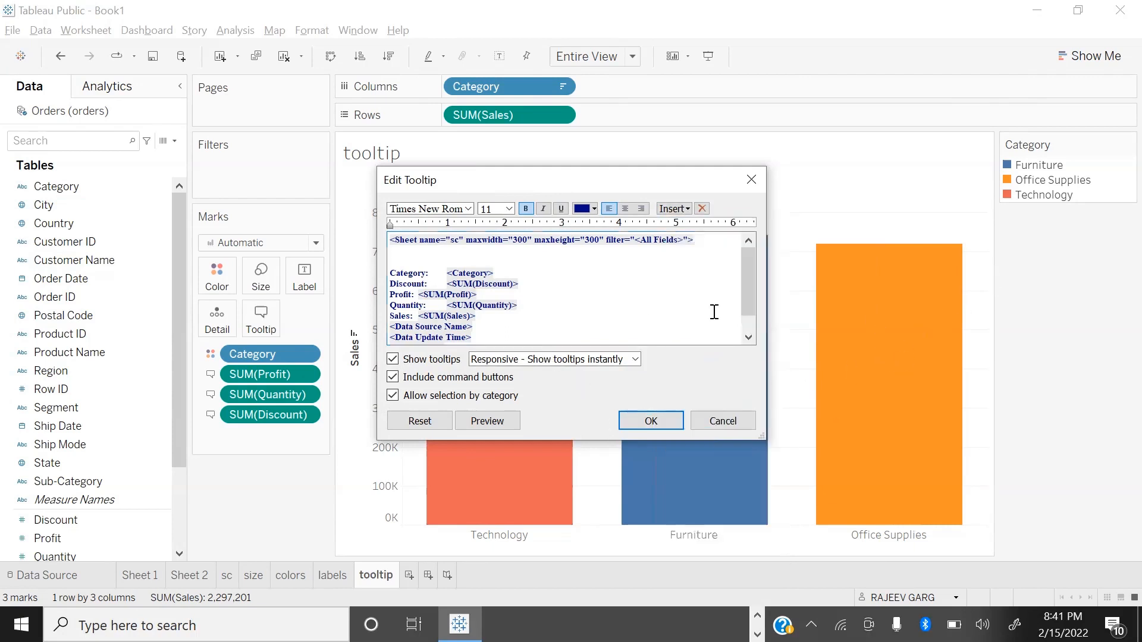
left_click(651, 422)
mouse_move(689, 371)
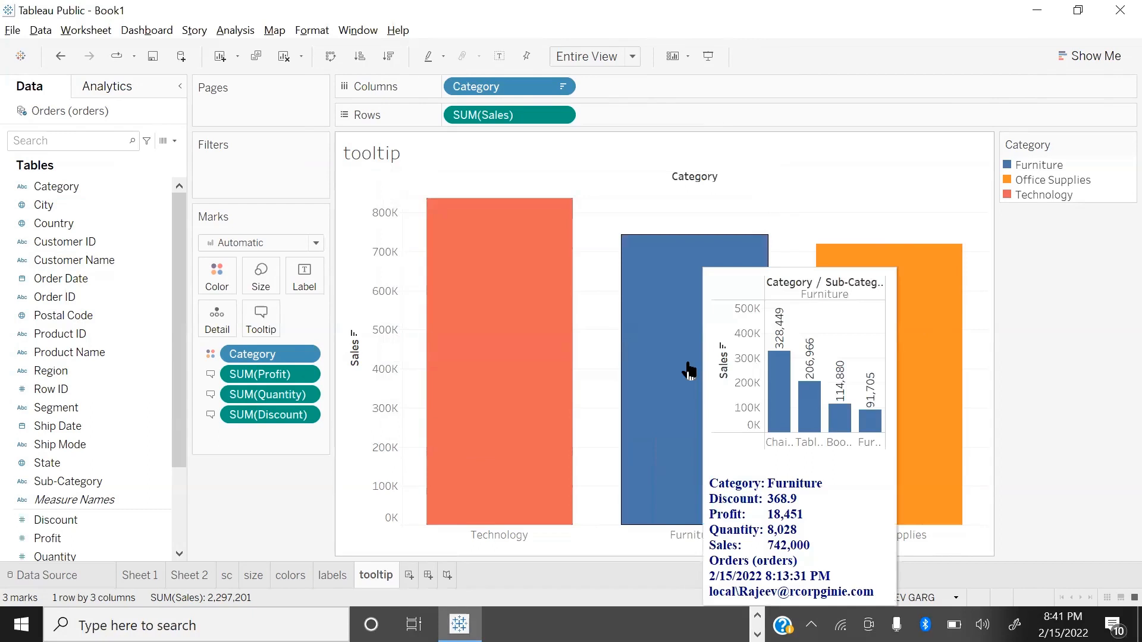
key("XF86AudioRaiseVolume")
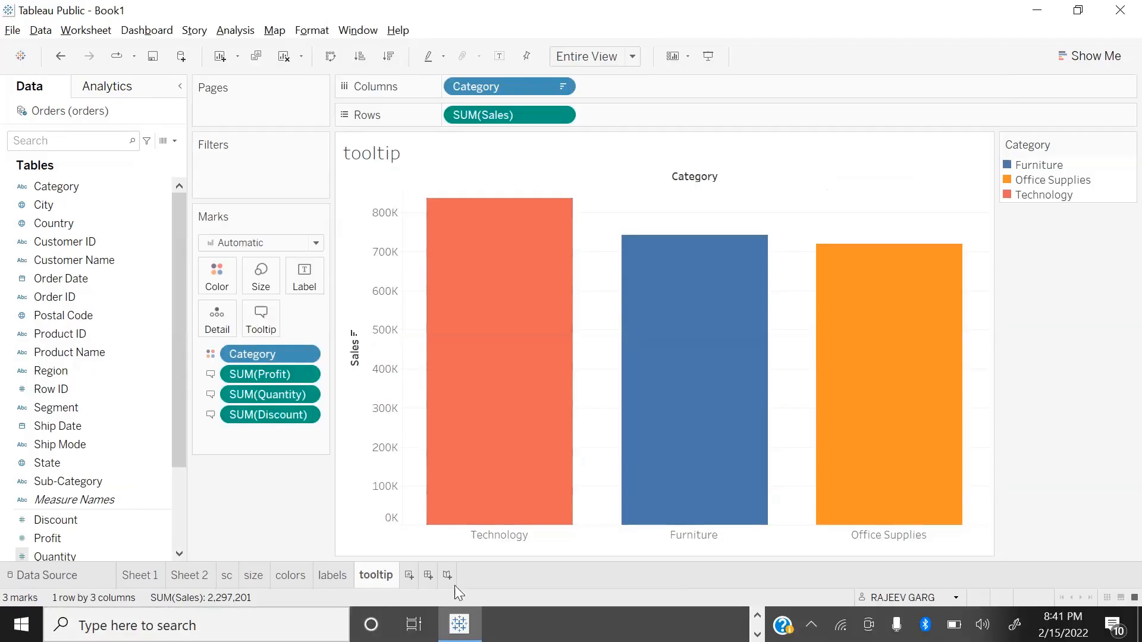
Step: Add a new worksheet after the tooltip sheet and name it shape
left_click(410, 575)
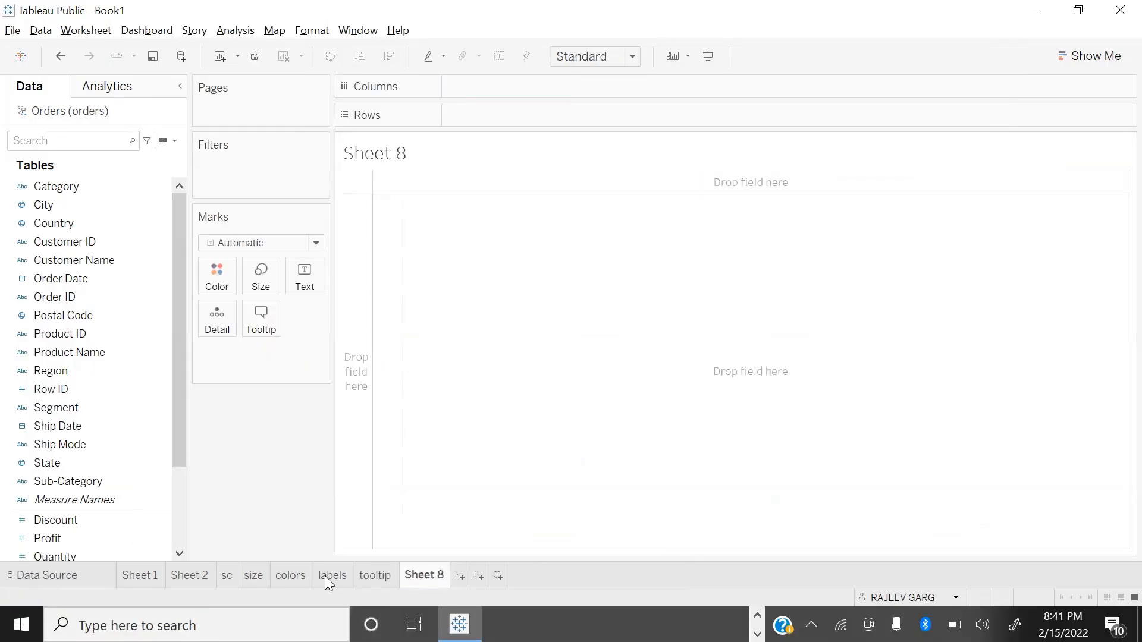
double_click(438, 575)
type("shape")
key("Return")
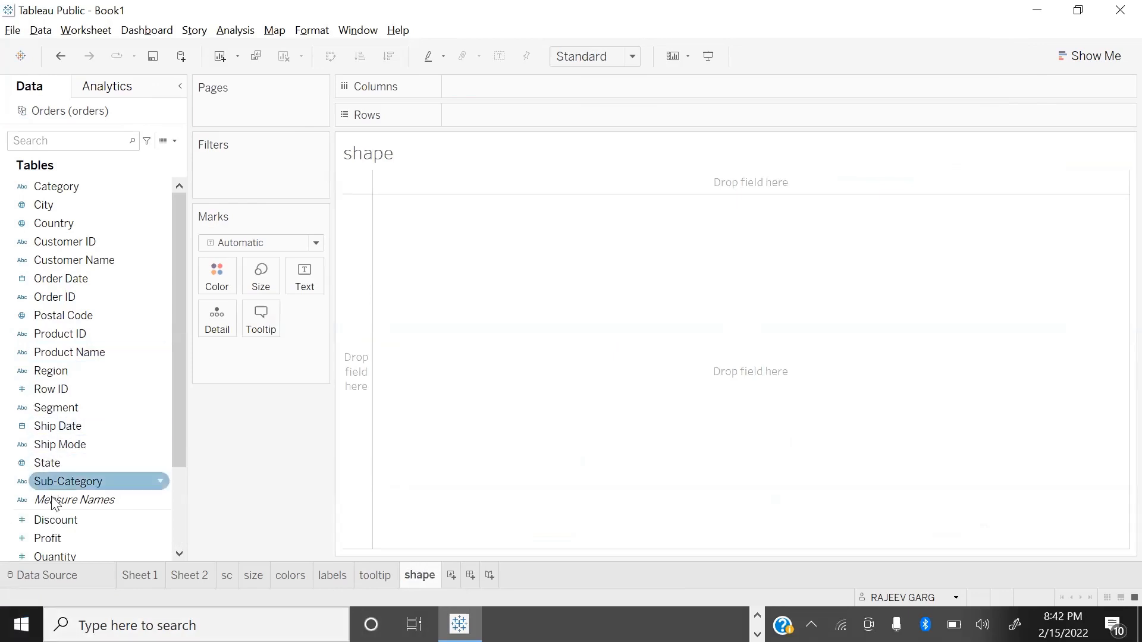
Step: Build a scatter plot with Profit on columns and Sales on rows, and fit it to Entire View
scroll(74, 470, "down", 2)
double_click(54, 463)
double_click(68, 429)
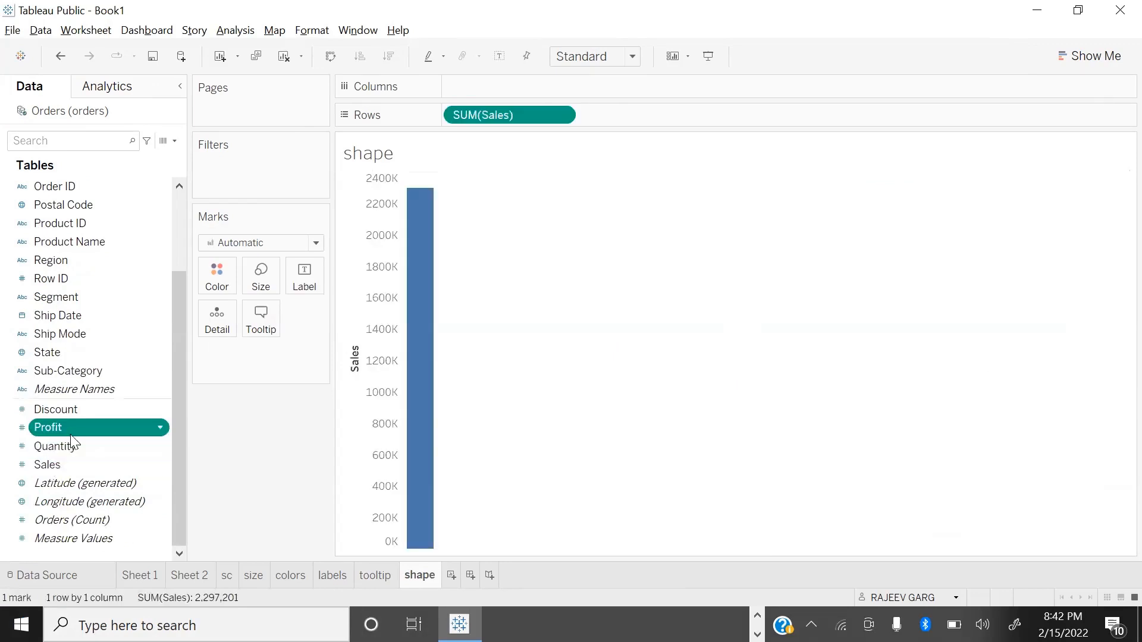
left_click(570, 56)
left_click(580, 122)
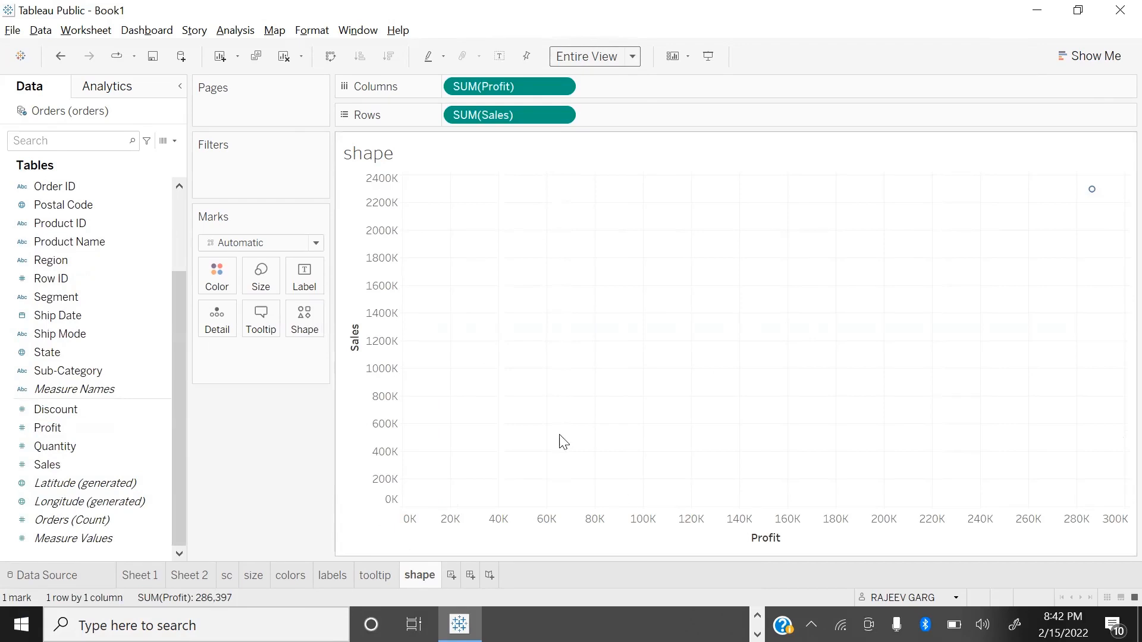
Step: Enlarge the circle mark in the scatter plot
left_click(260, 277)
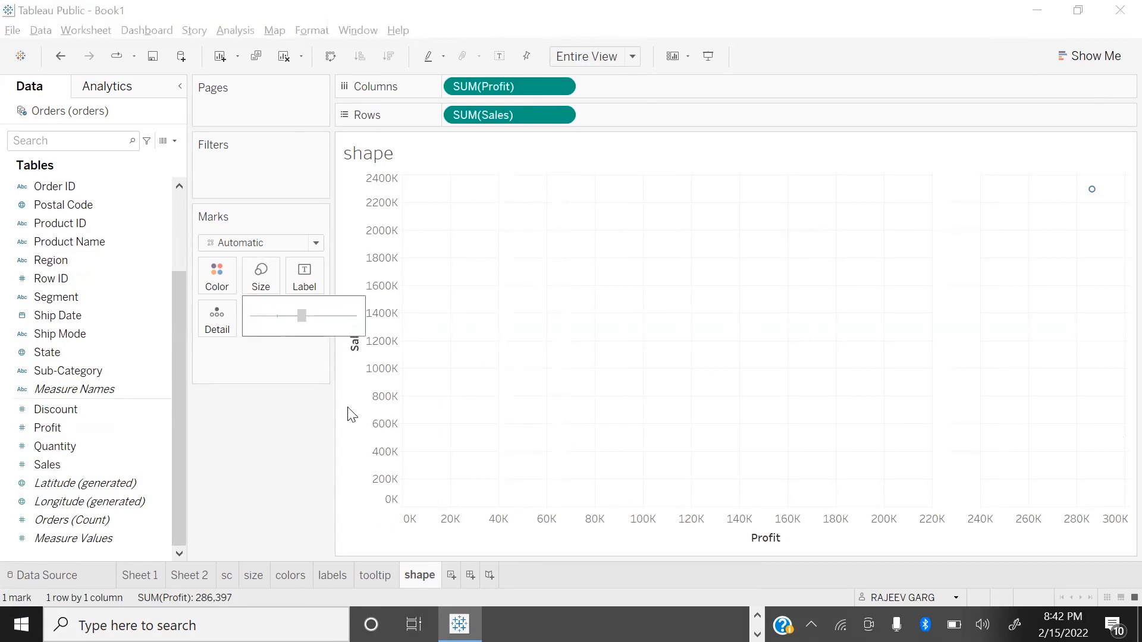
left_click(347, 475)
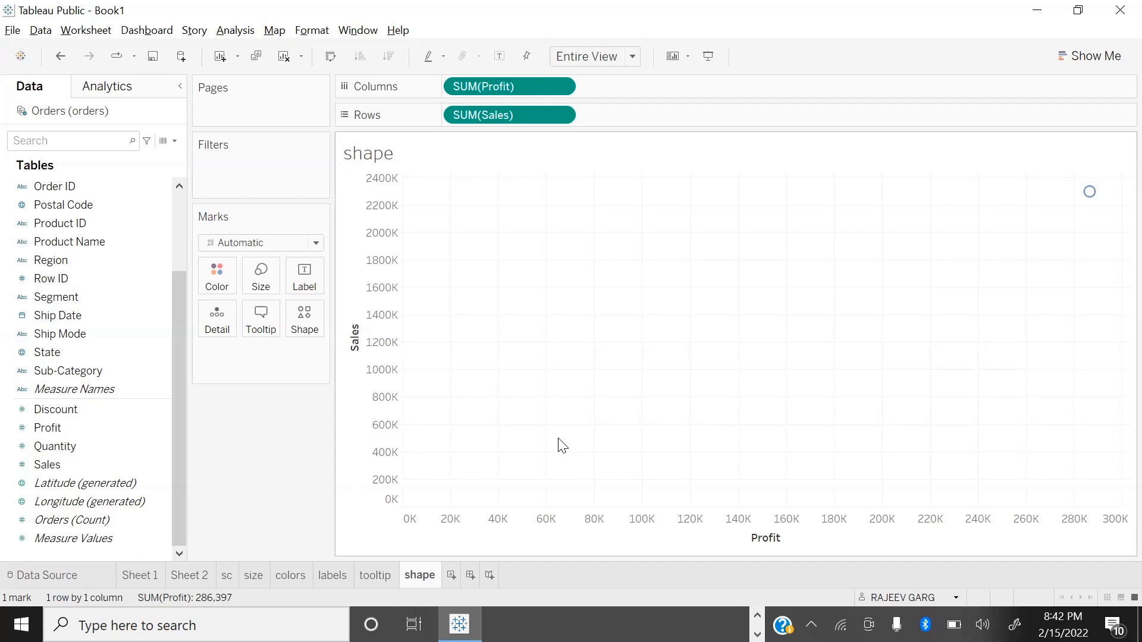
mouse_move(1092, 205)
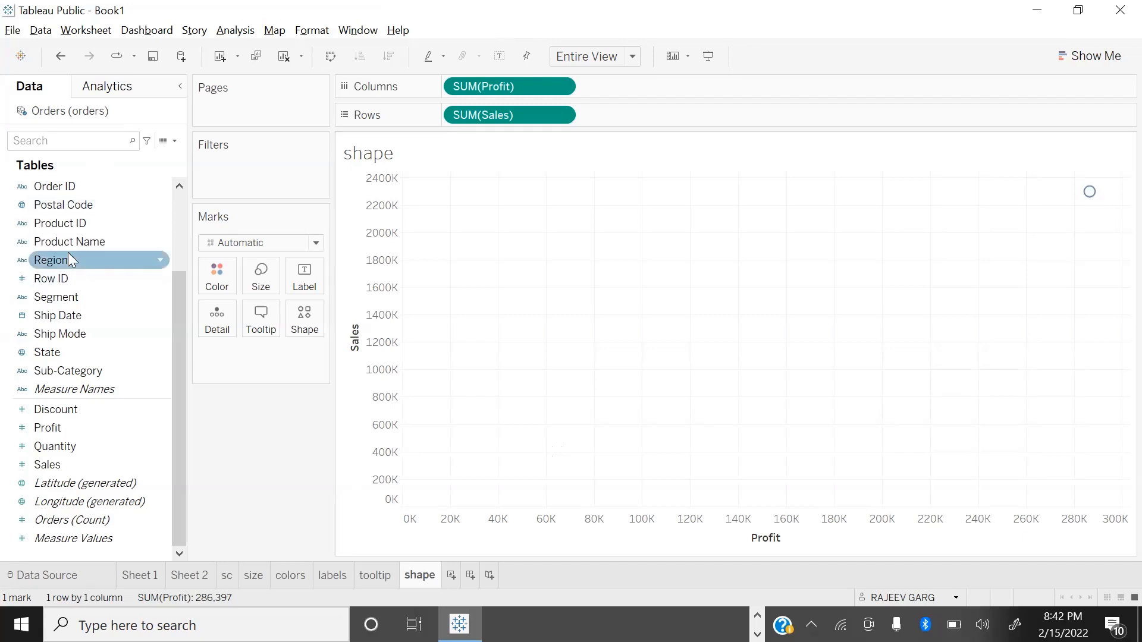
Step: Assign Region to the mark shape and give its items the Filled shape palette
left_click_drag(63, 253, 292, 326)
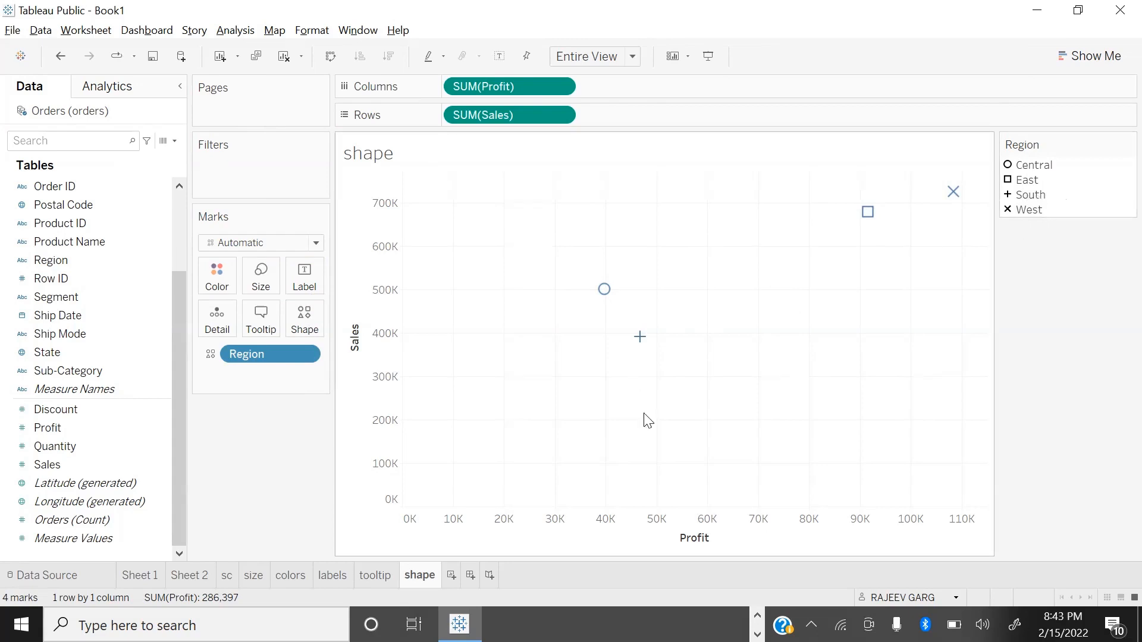
left_click(304, 321)
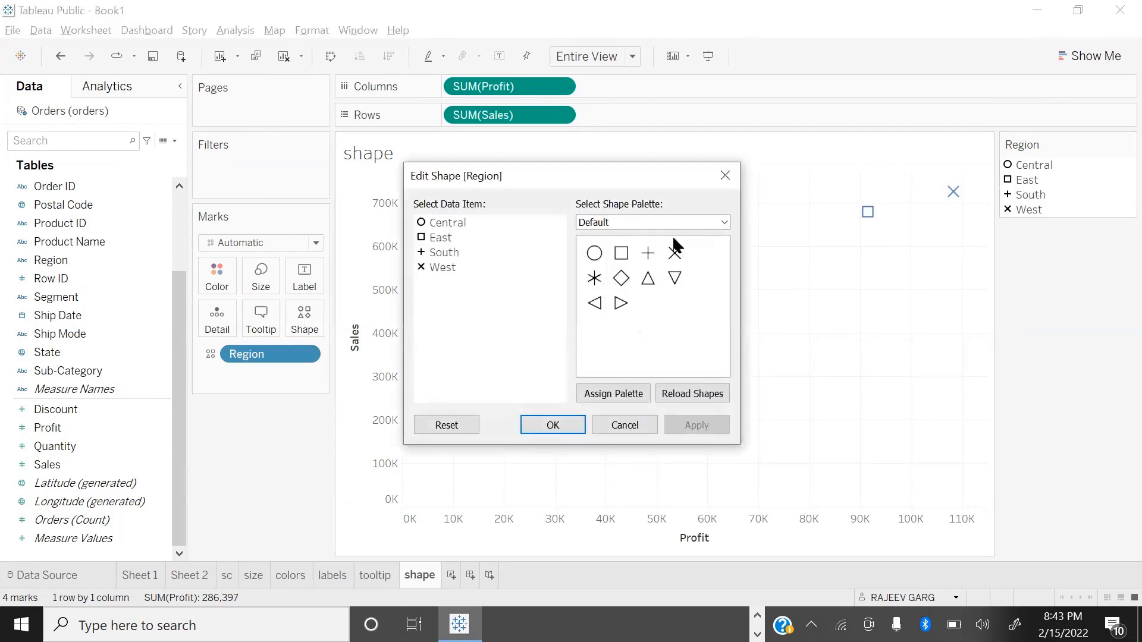
left_click(647, 224)
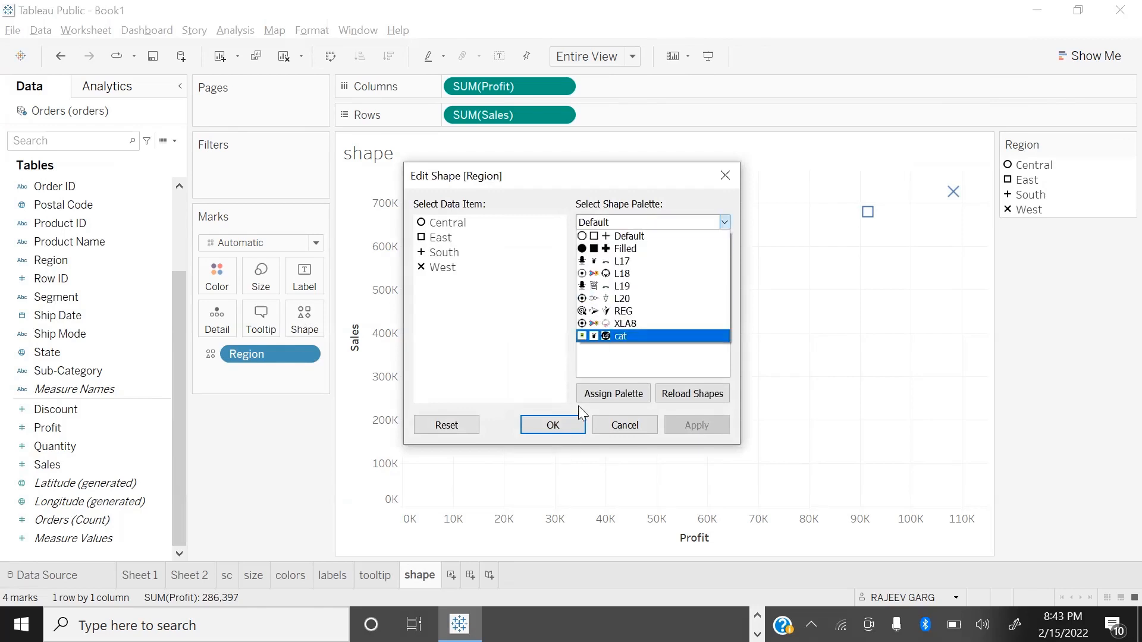
left_click(610, 249)
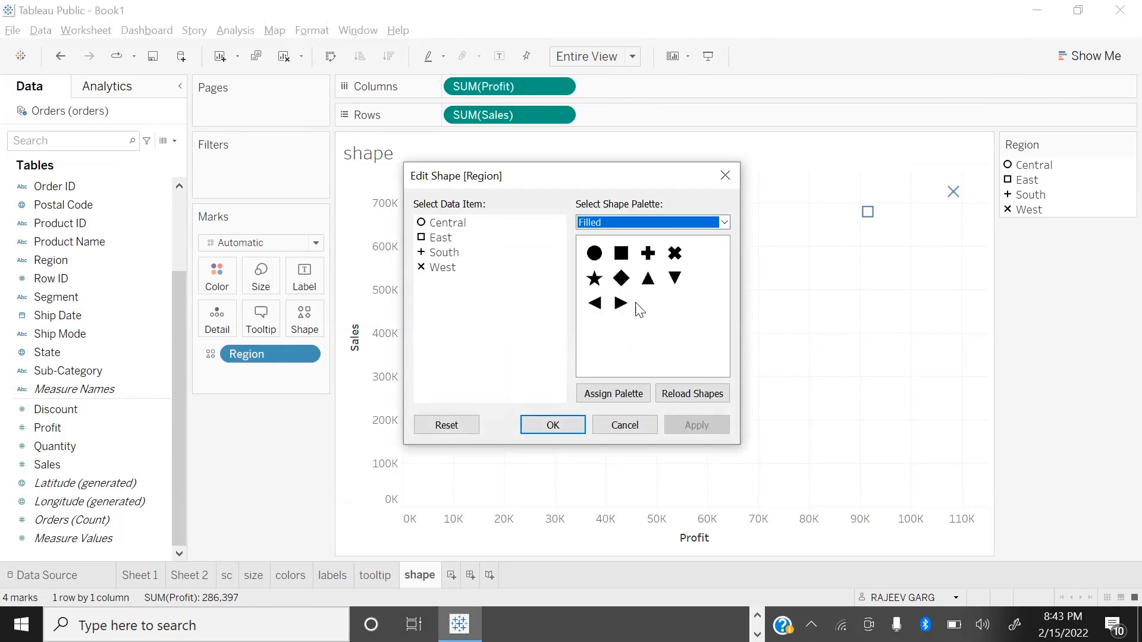
left_click(619, 395)
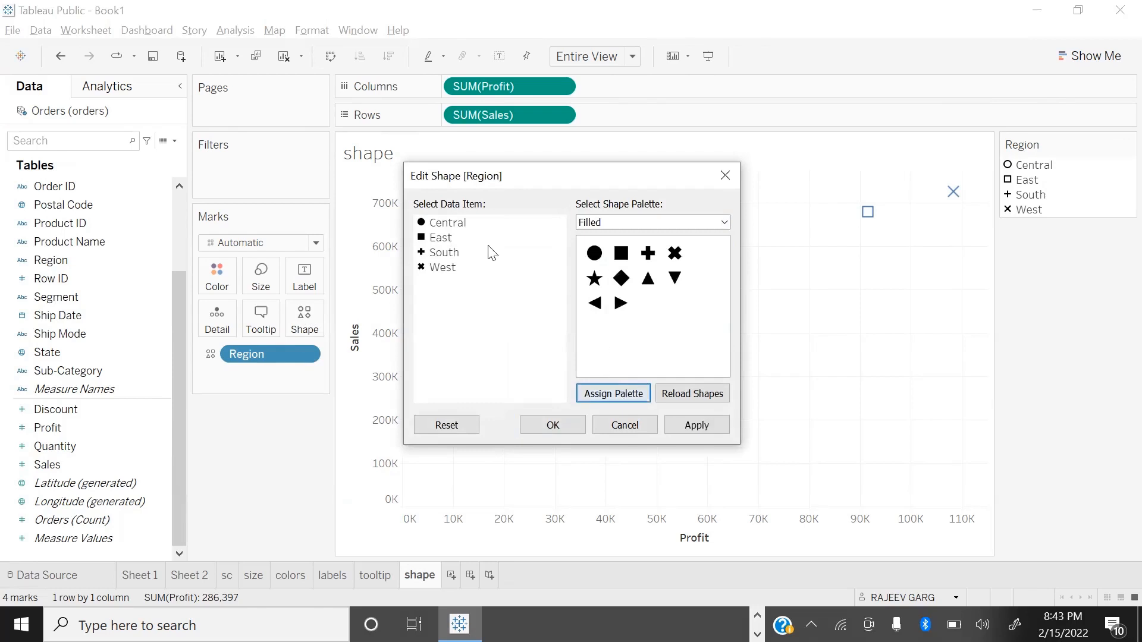
Step: Set East to a right-pointing triangle, South to a downward triangle and West to a left-pointing triangle, and apply the shapes
left_click(450, 237)
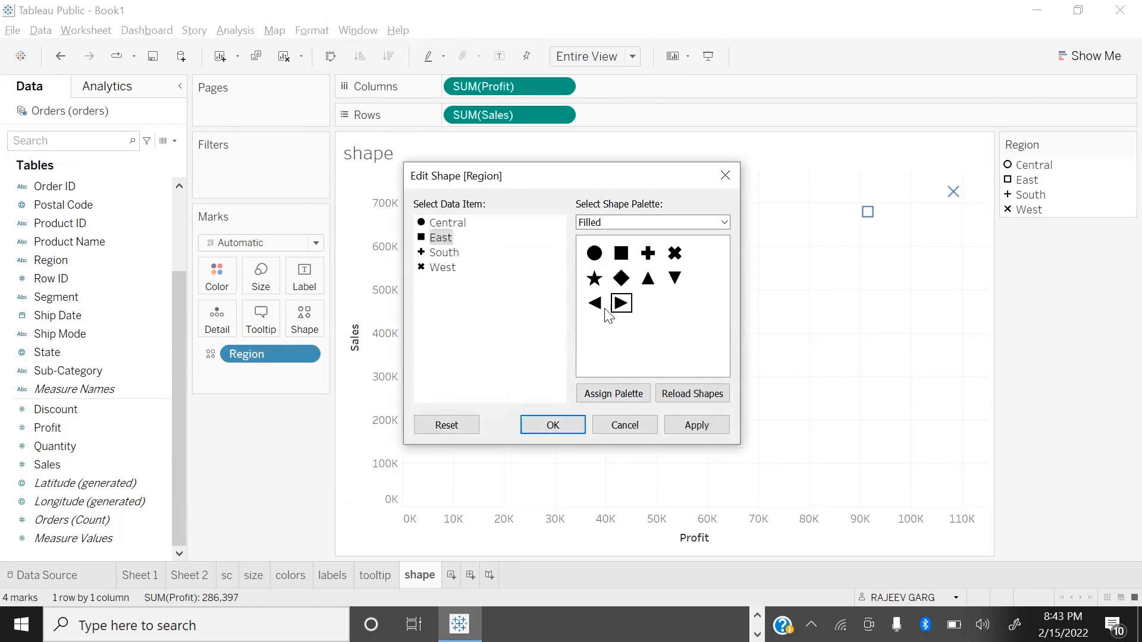
left_click(620, 303)
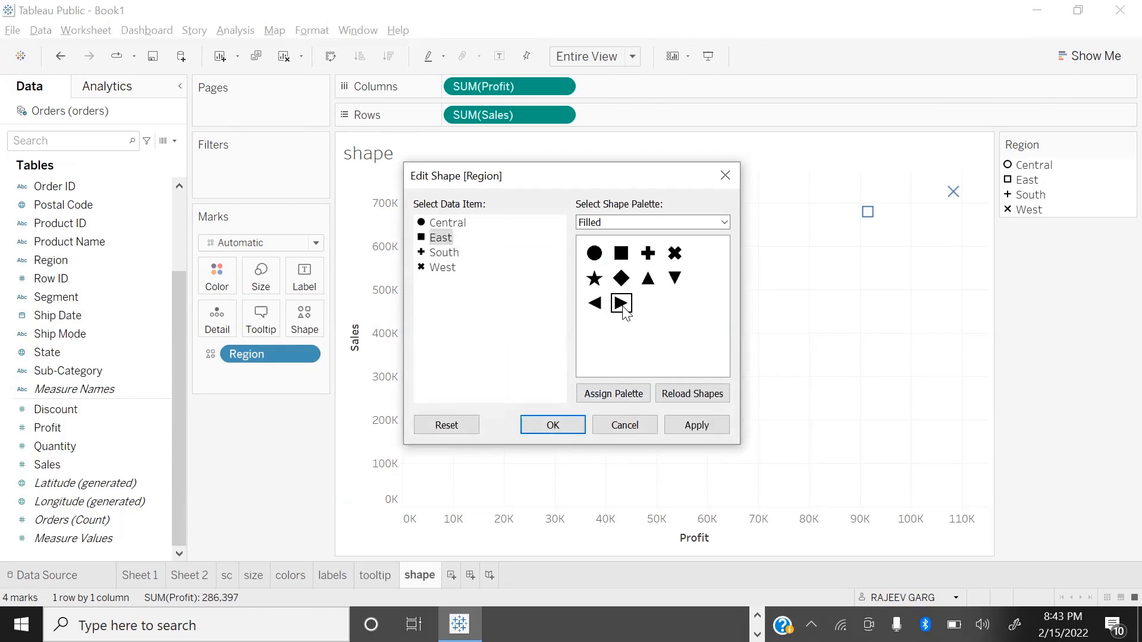
left_click(443, 253)
left_click(675, 278)
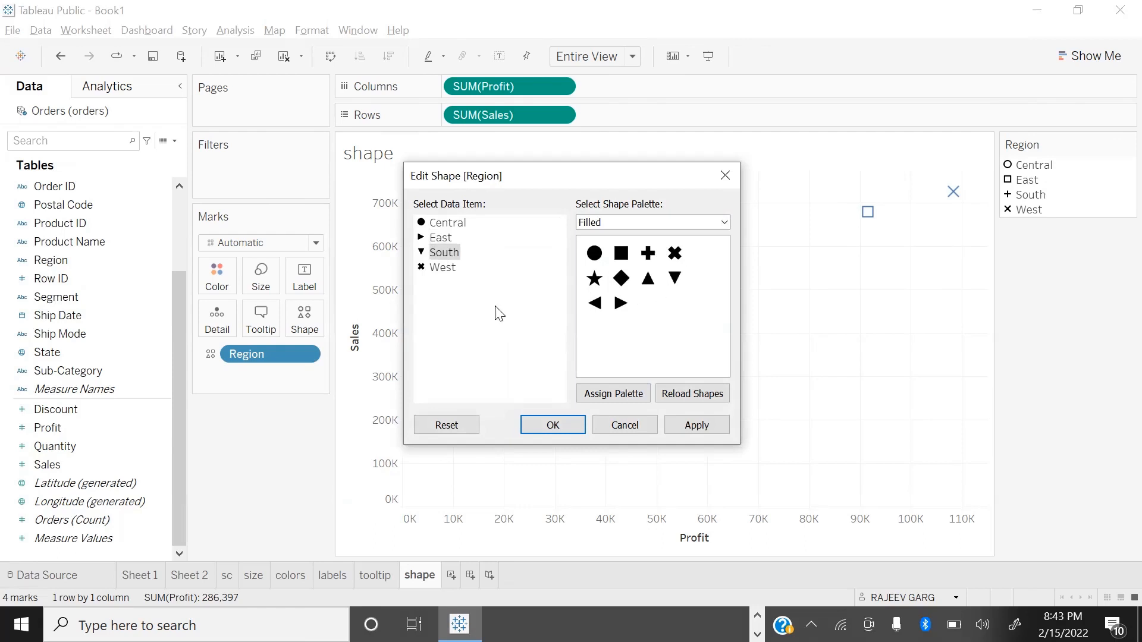
left_click(442, 268)
left_click(594, 304)
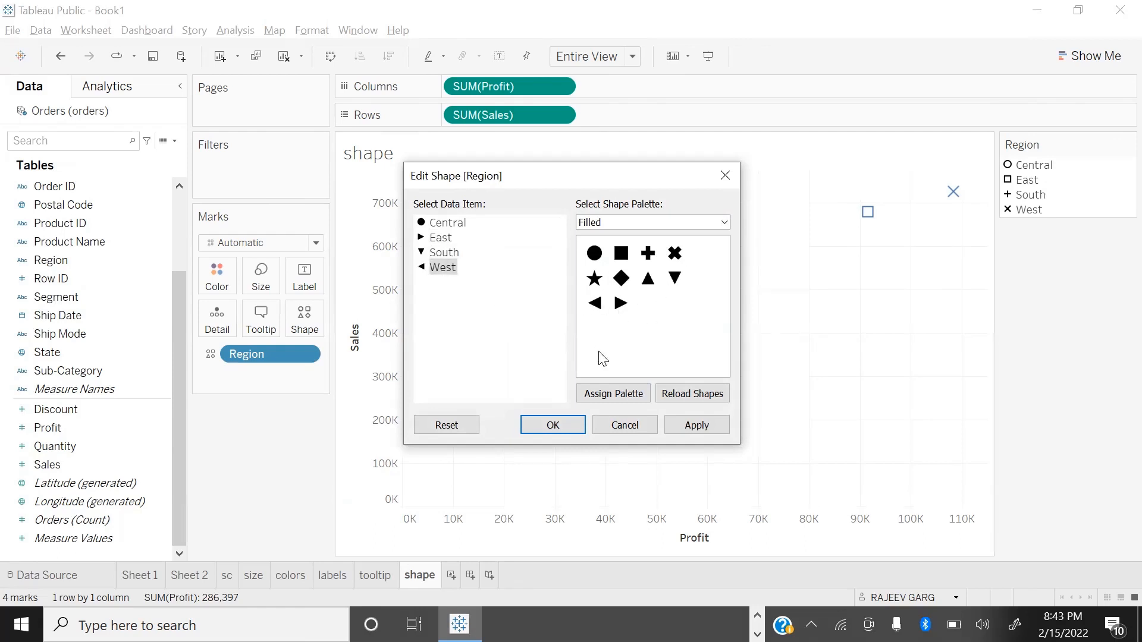
left_click(722, 428)
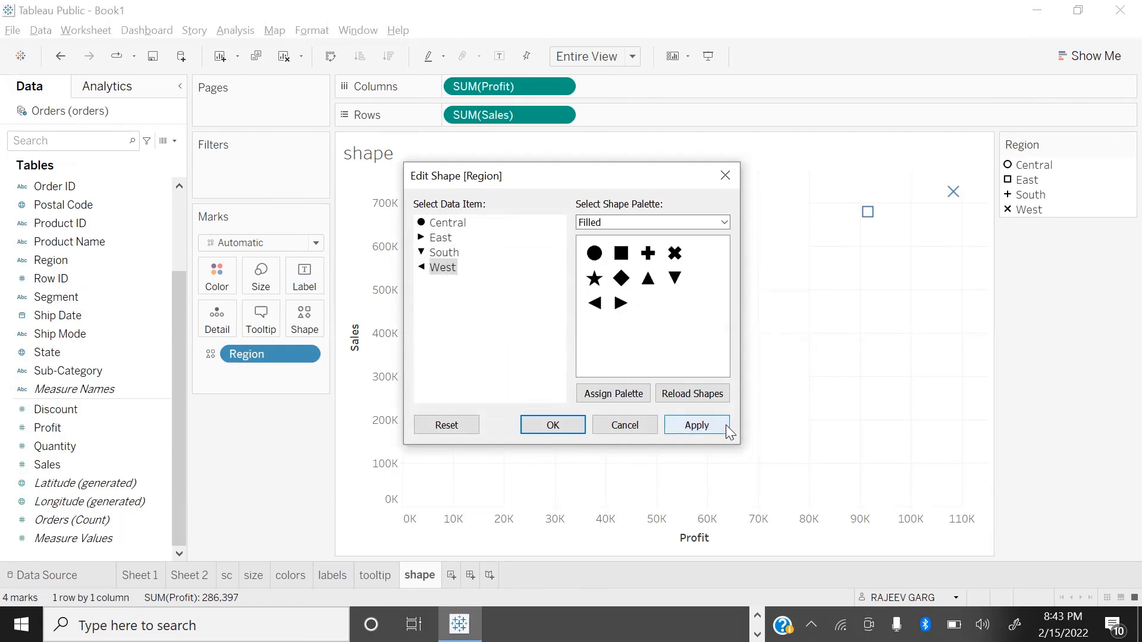
left_click(544, 423)
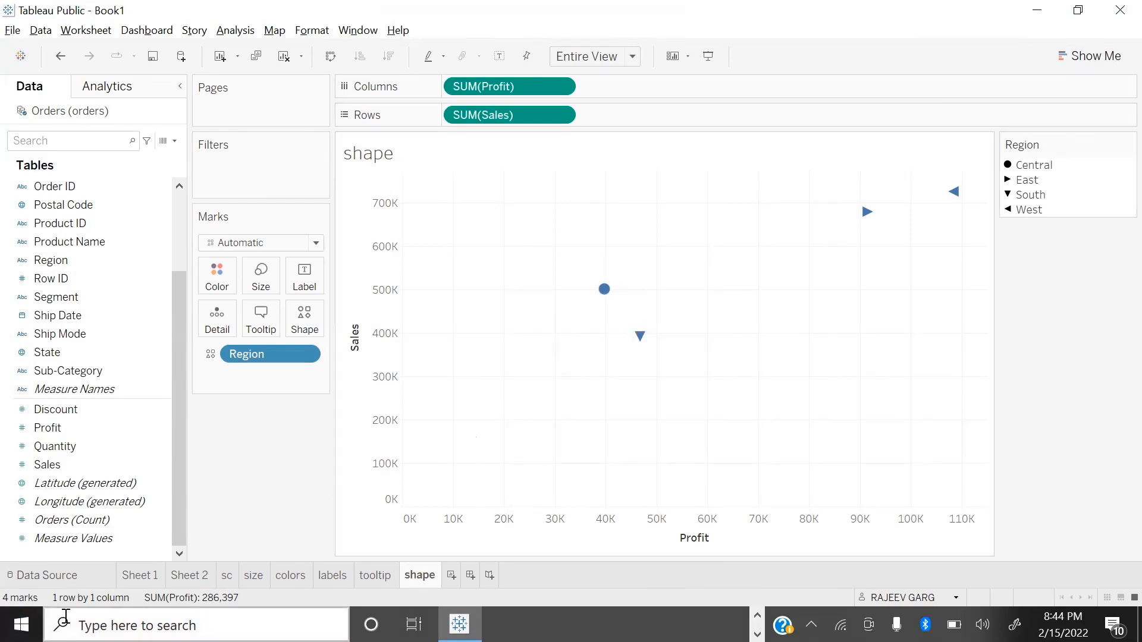
Step: Switch to File Explorer and open the Shapes folder in Documents > My Tableau Repository
left_click(22, 624)
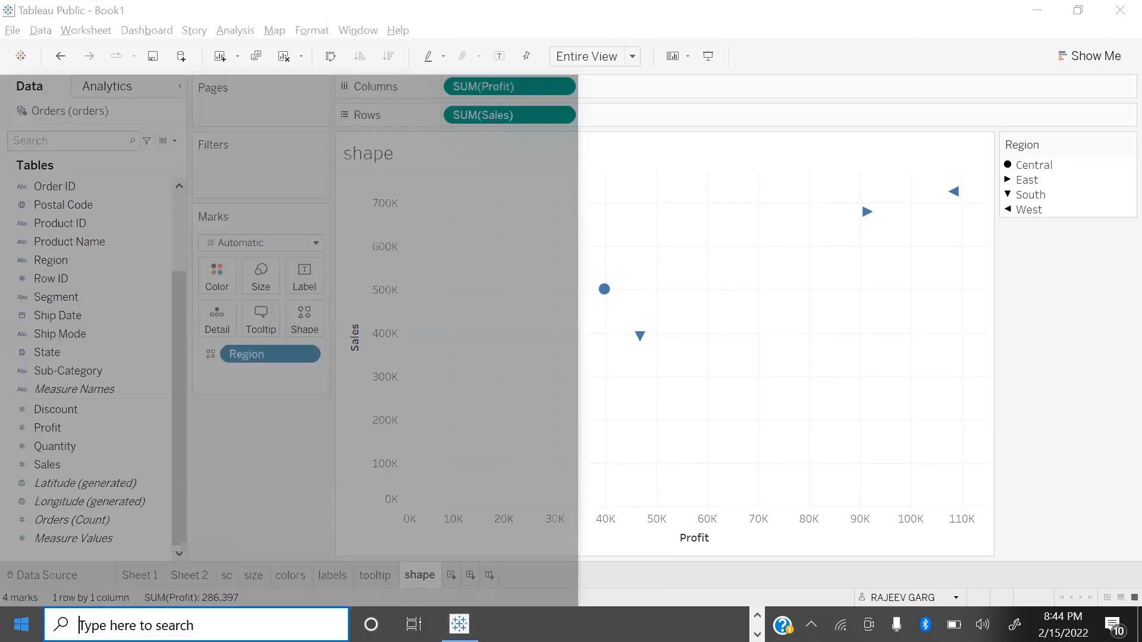
left_click(84, 625)
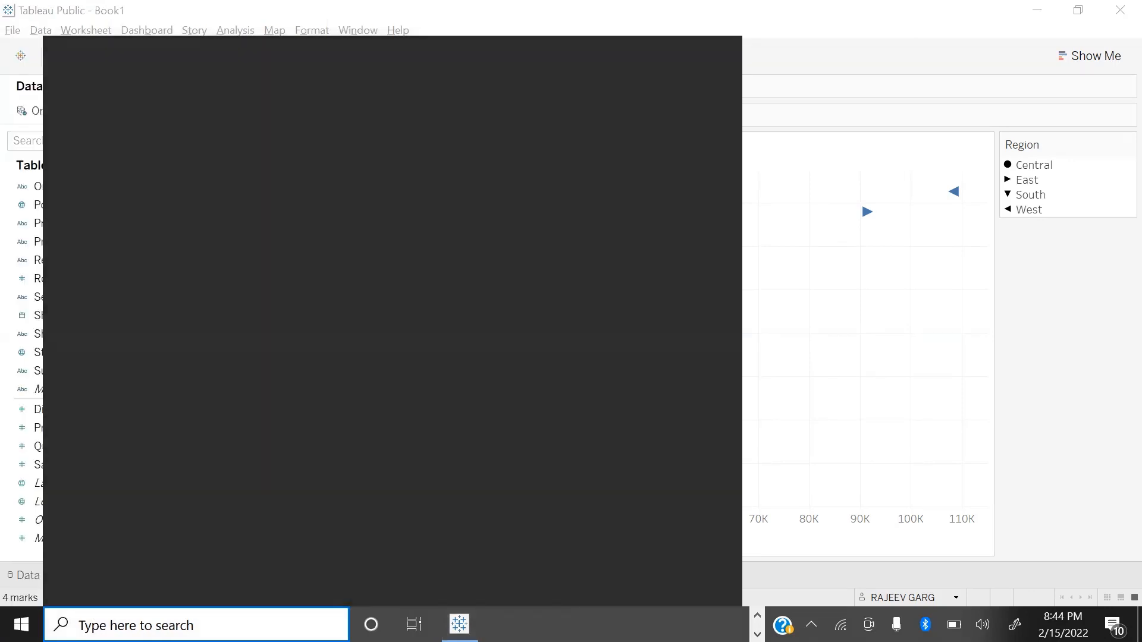
type("DOCUM")
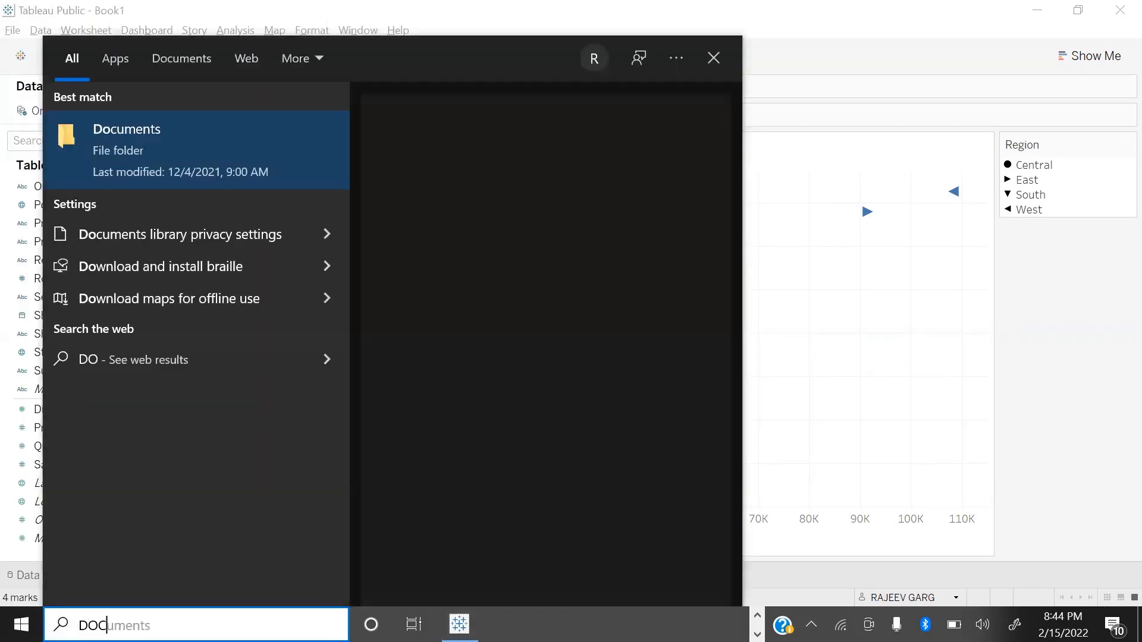
key("Escape")
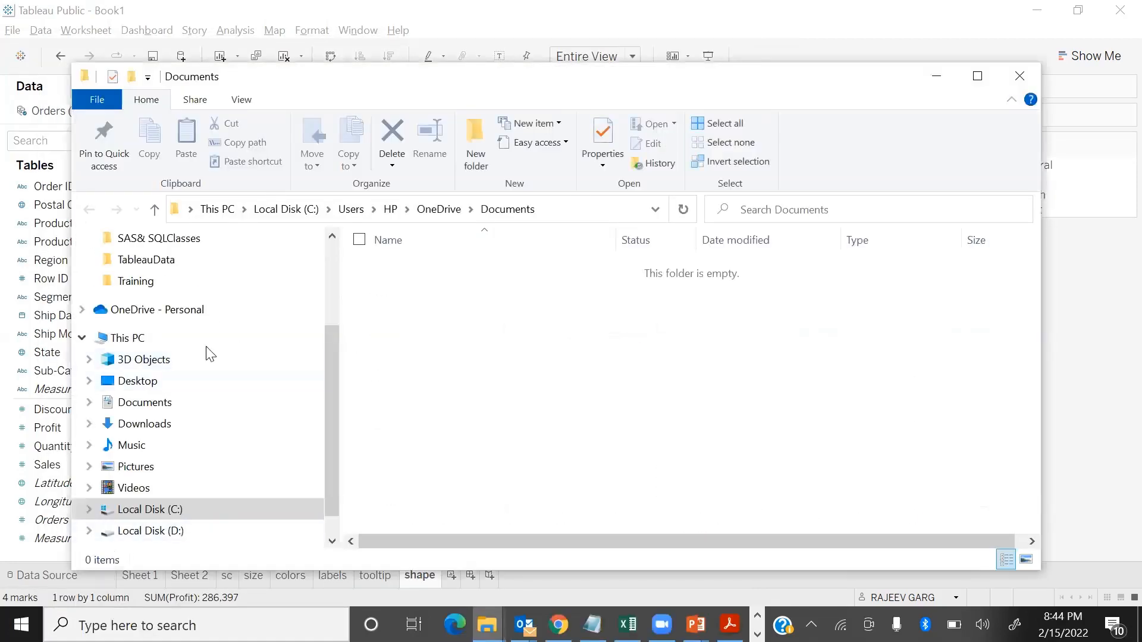
scroll(212, 351, "down", 1)
scroll(196, 327, "up", 3)
left_click(156, 319)
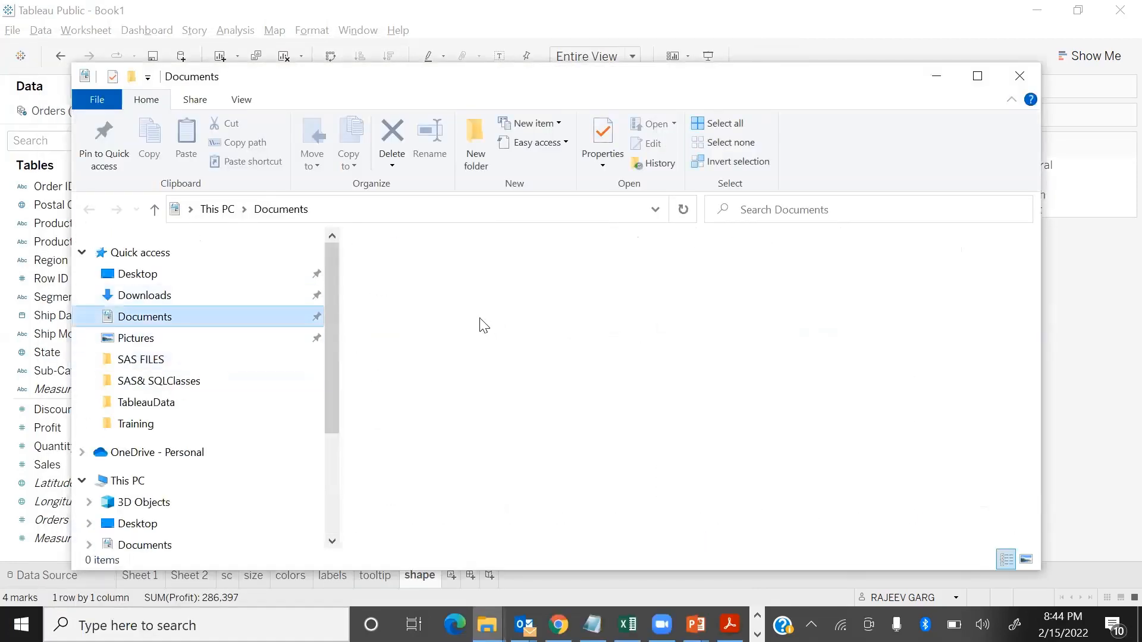
double_click(453, 418)
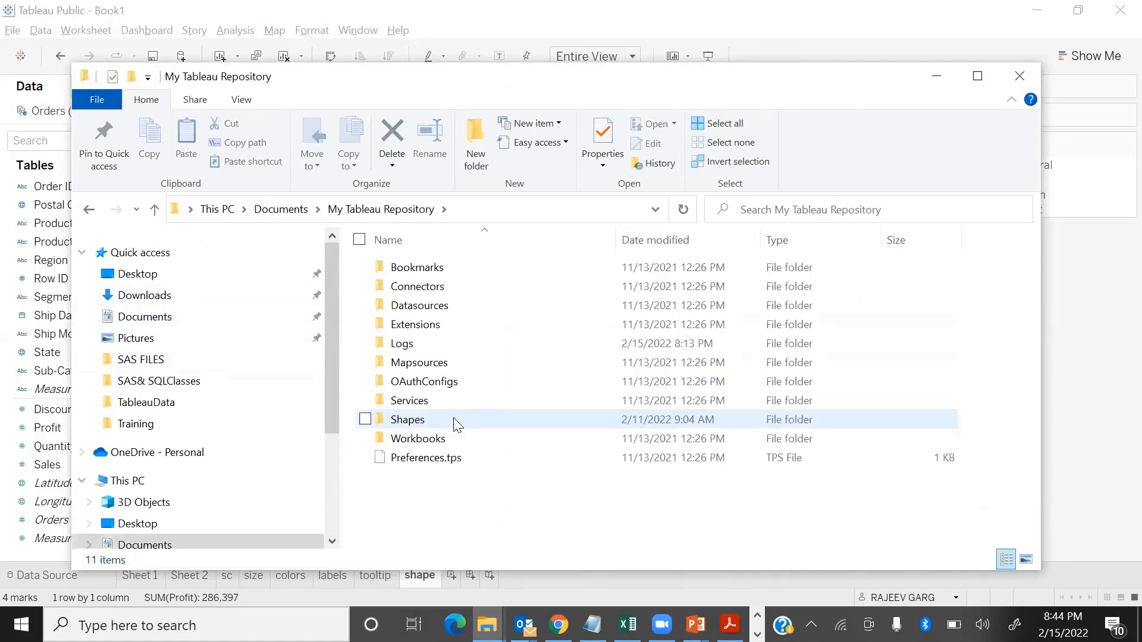
double_click(417, 419)
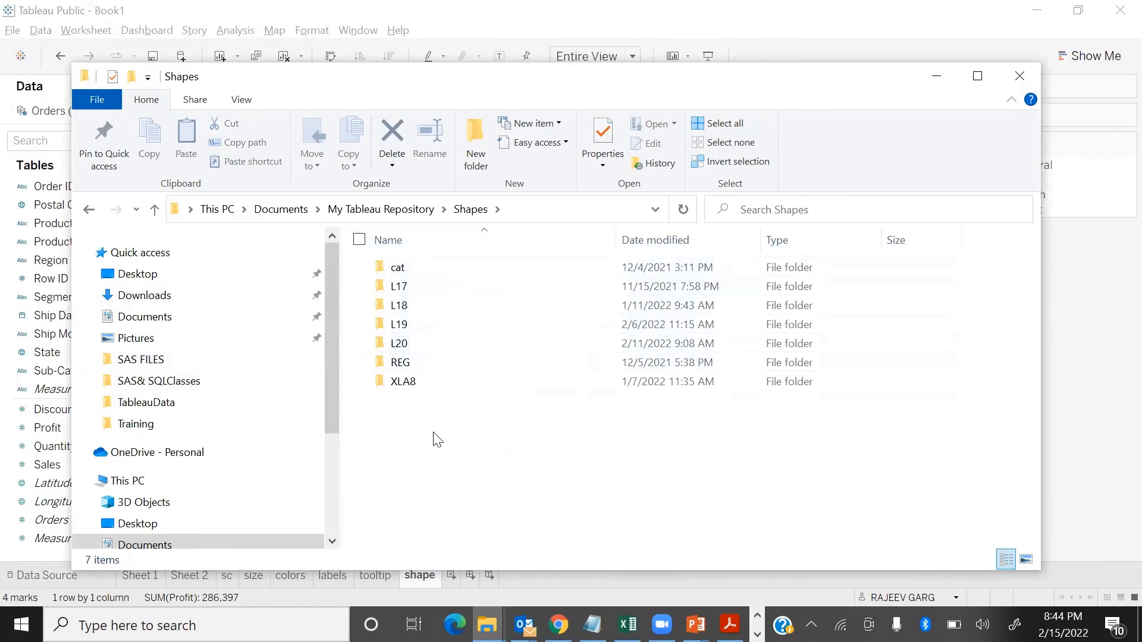
Step: Create a new folder named TB1 inside the Shapes folder and open it
right_click(466, 424)
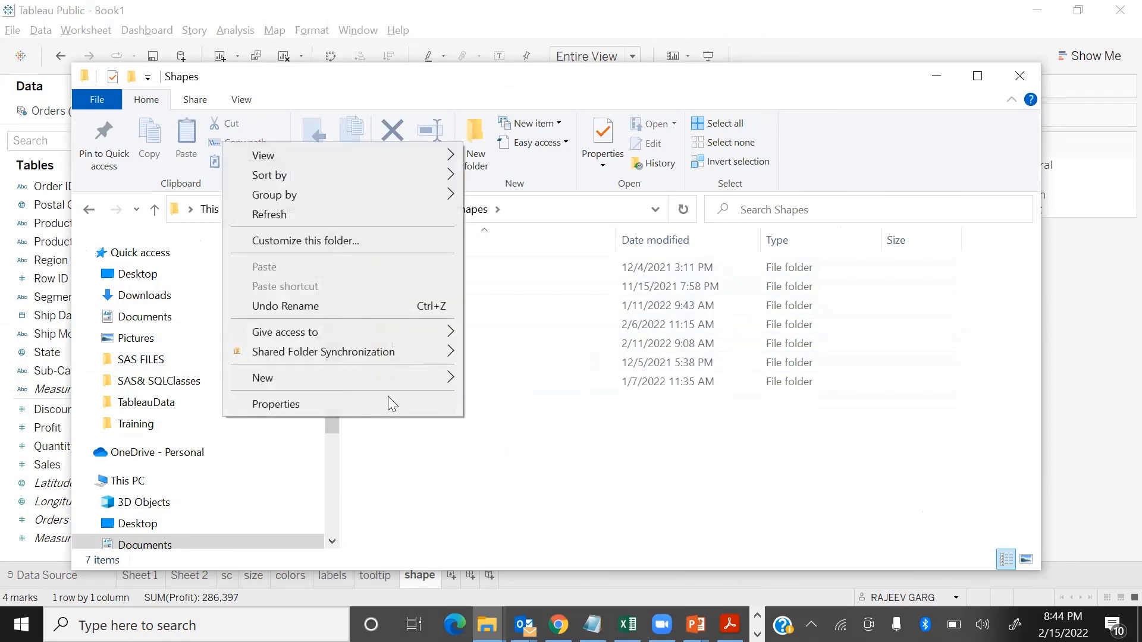
mouse_move(387, 386)
left_click(489, 379)
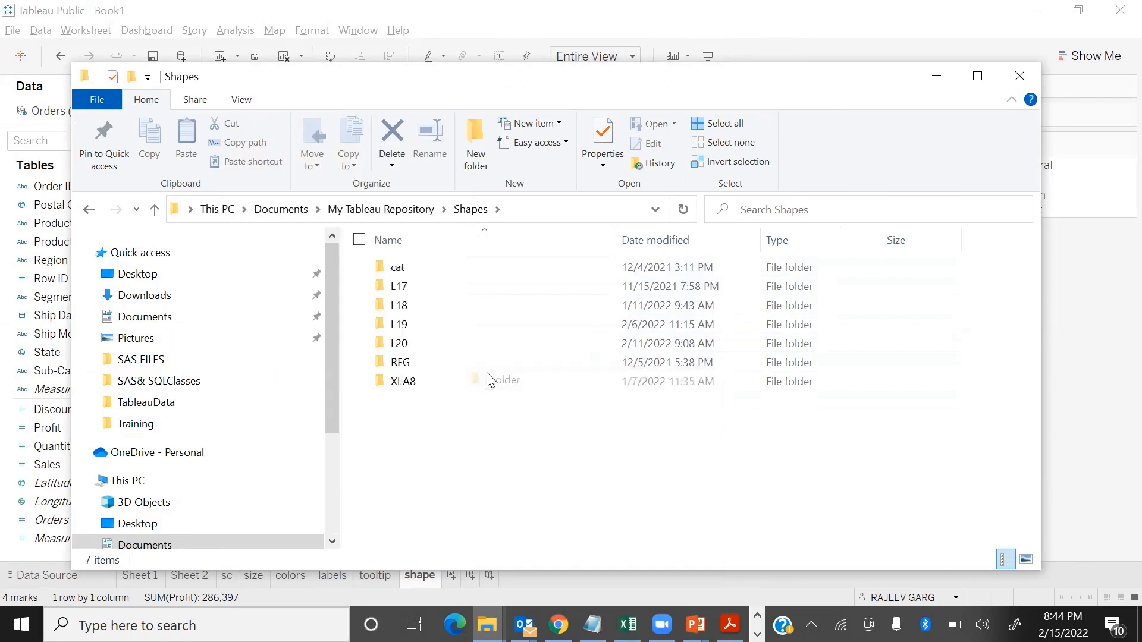
type("TB1")
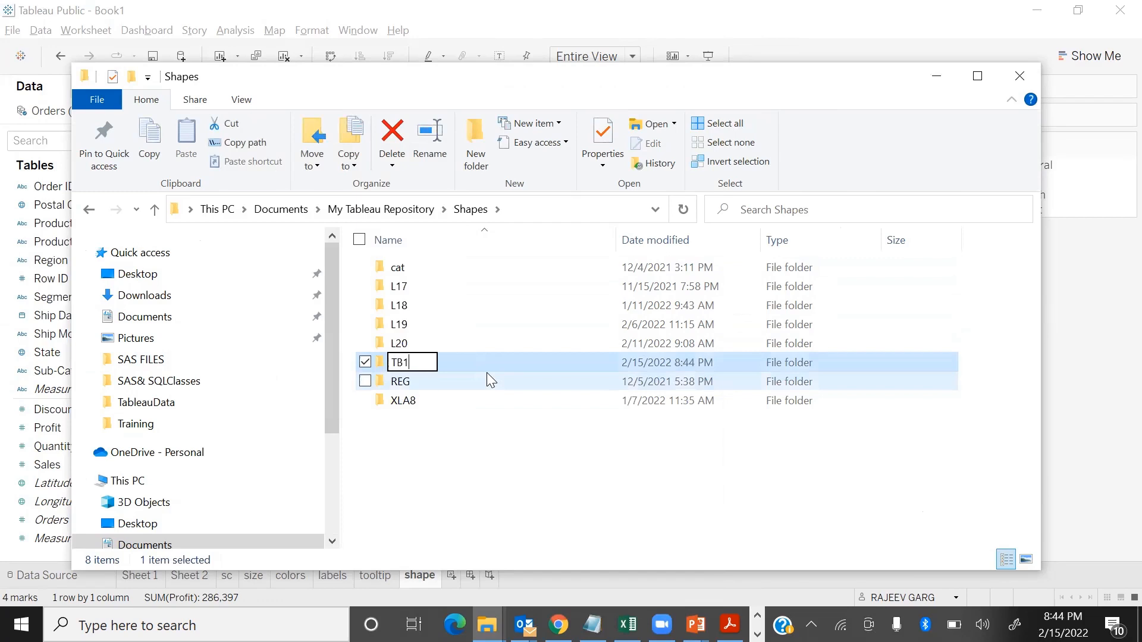
key("Return")
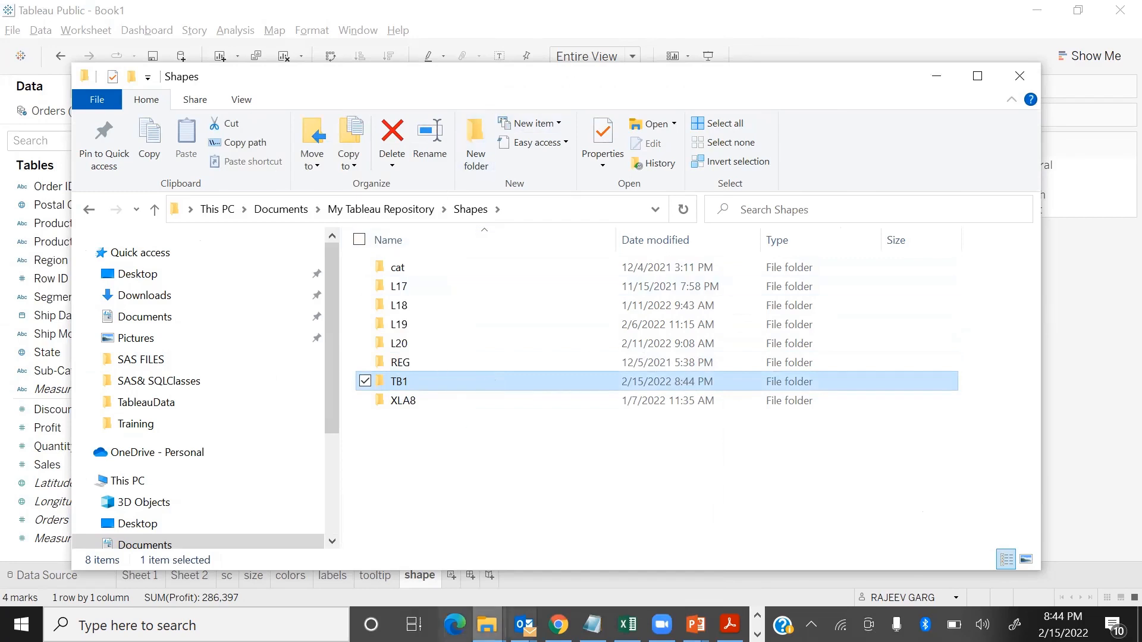
double_click(410, 389)
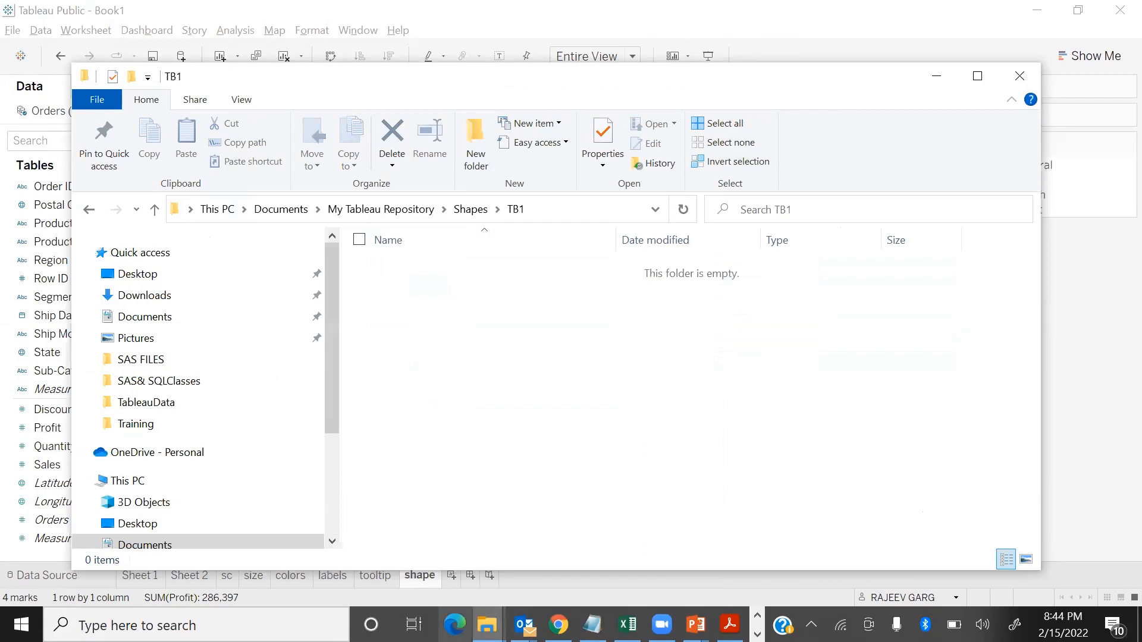
Step: Switch to Microsoft Edge, open Google and search for WEST, browsing the image results
left_click(455, 624)
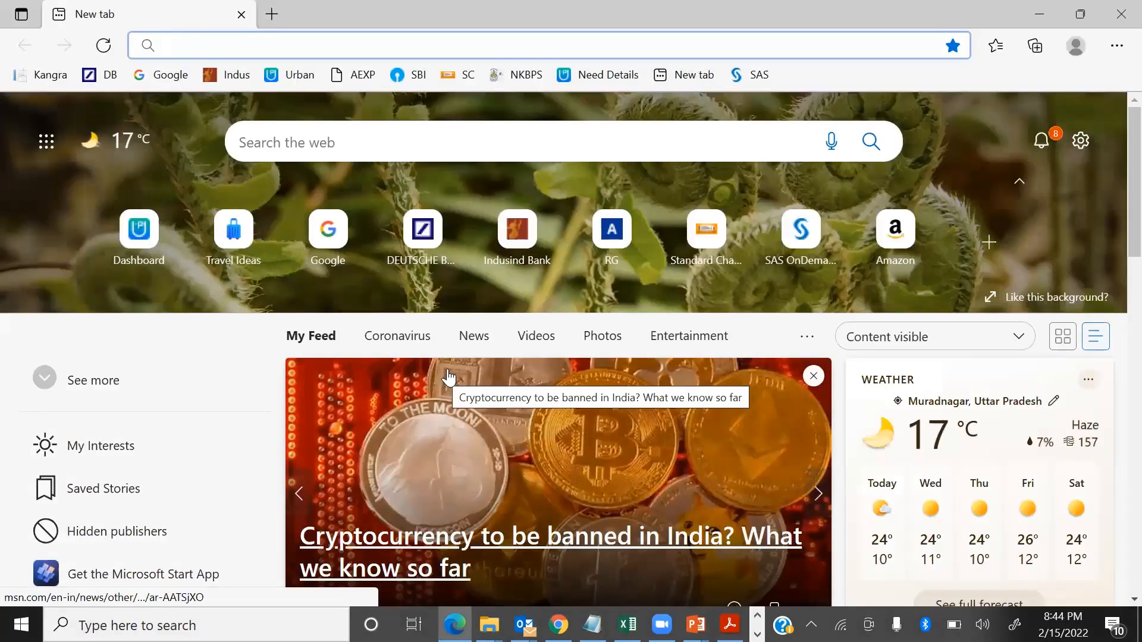
left_click(320, 255)
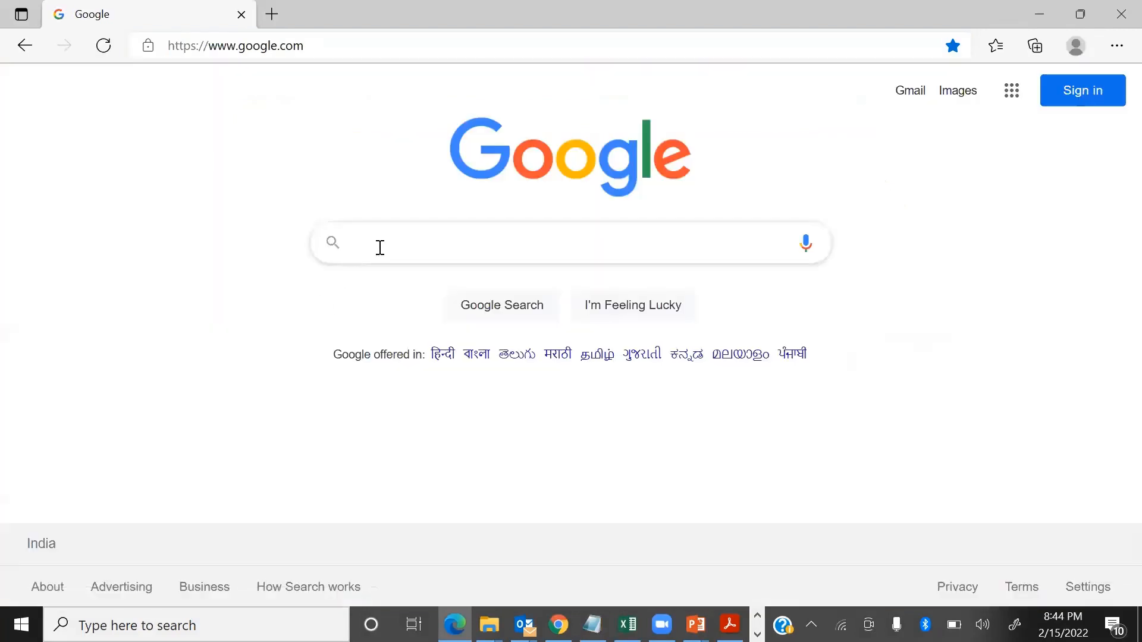
left_click(386, 247)
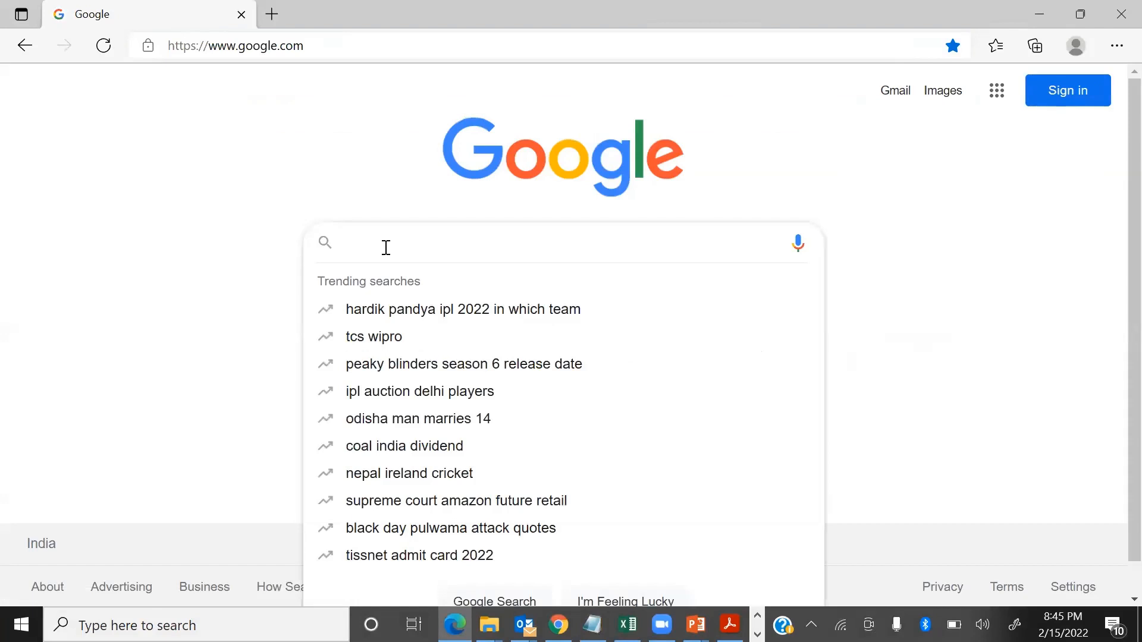
type("WEST")
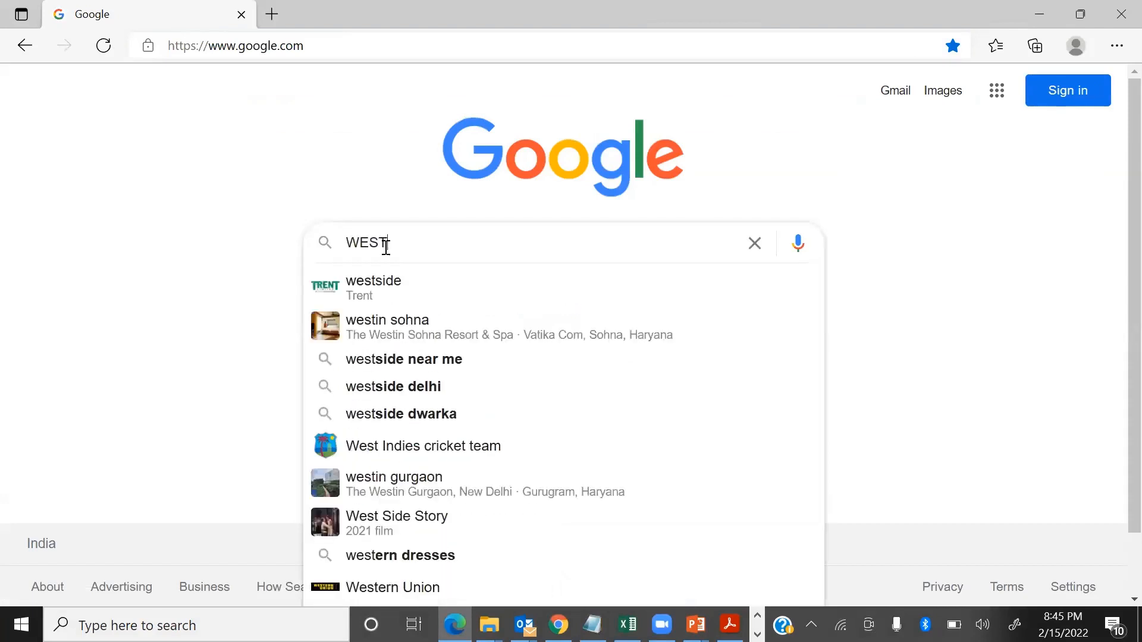
key("Return")
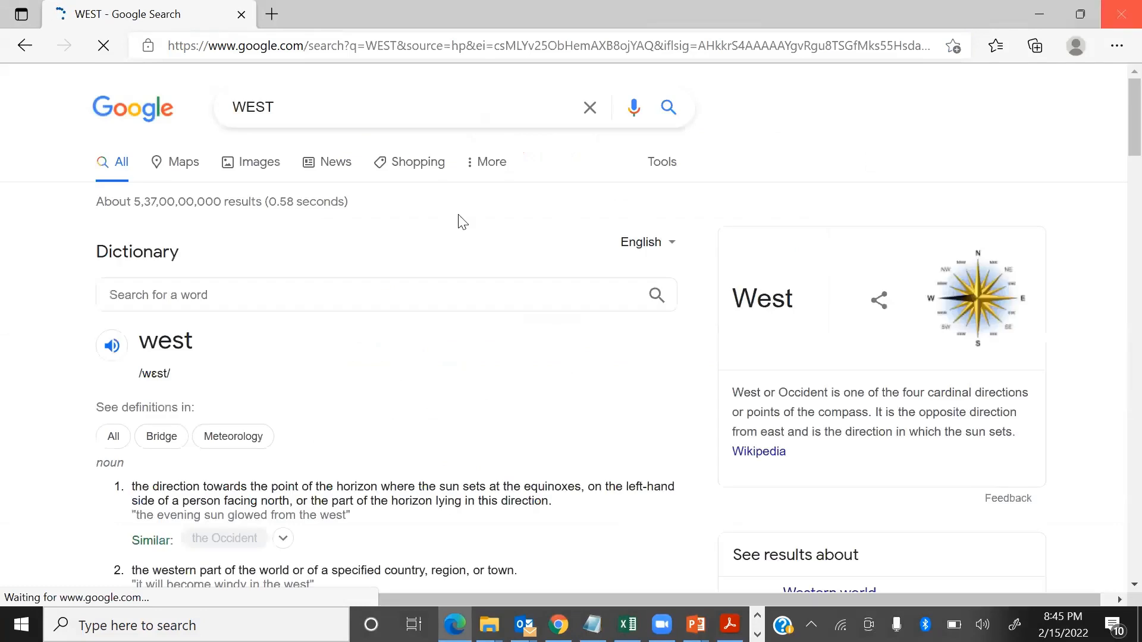
left_click(268, 167)
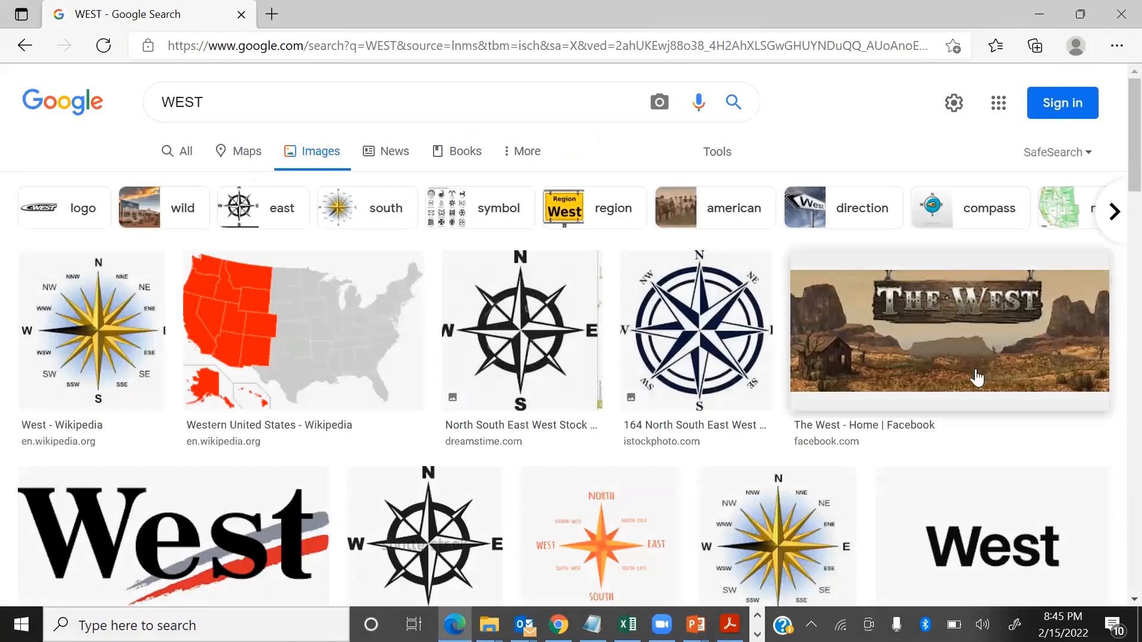
scroll(977, 378, "down", 10)
scroll(974, 373, "up", 6)
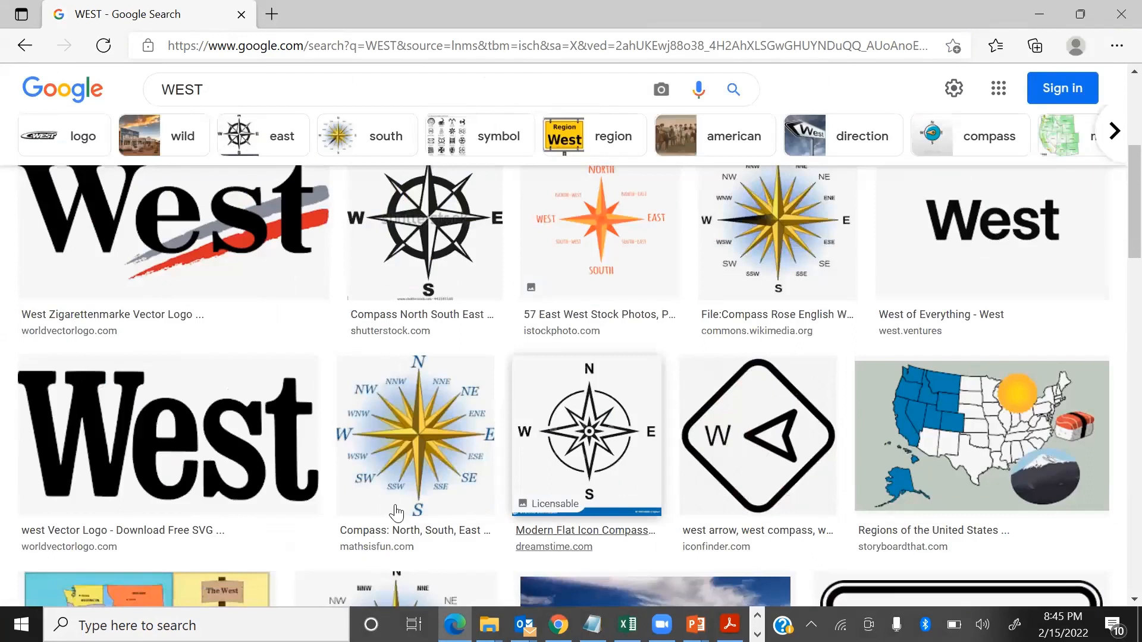
scroll(494, 461, "up", 5)
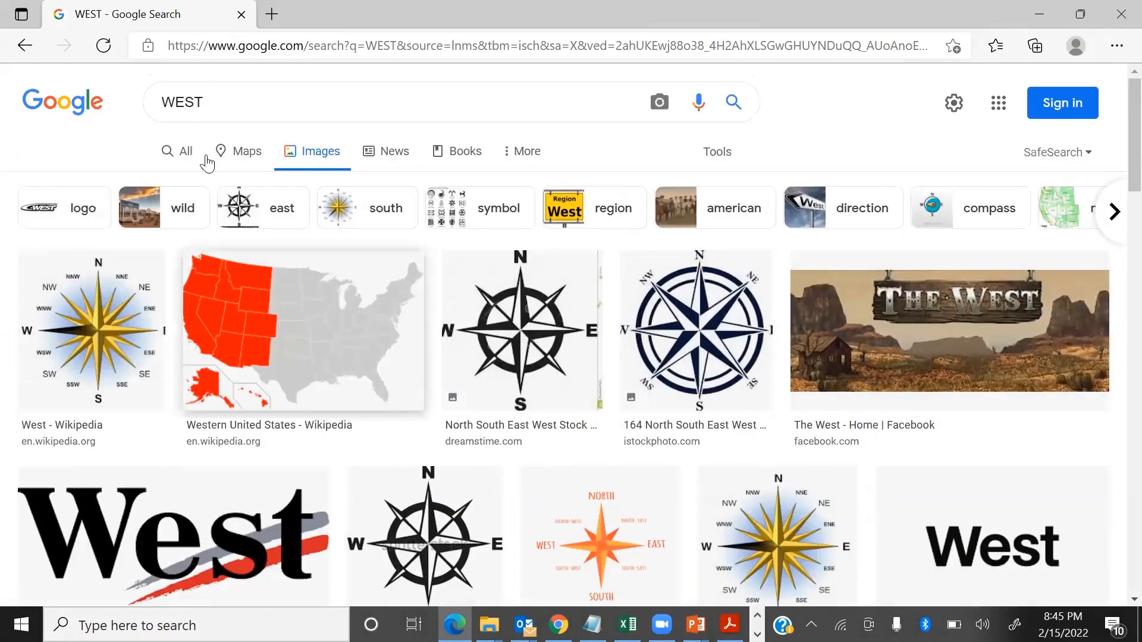
Step: Refine the image search to "west icon" and look through the results for a suitable direction icon
left_click(262, 102)
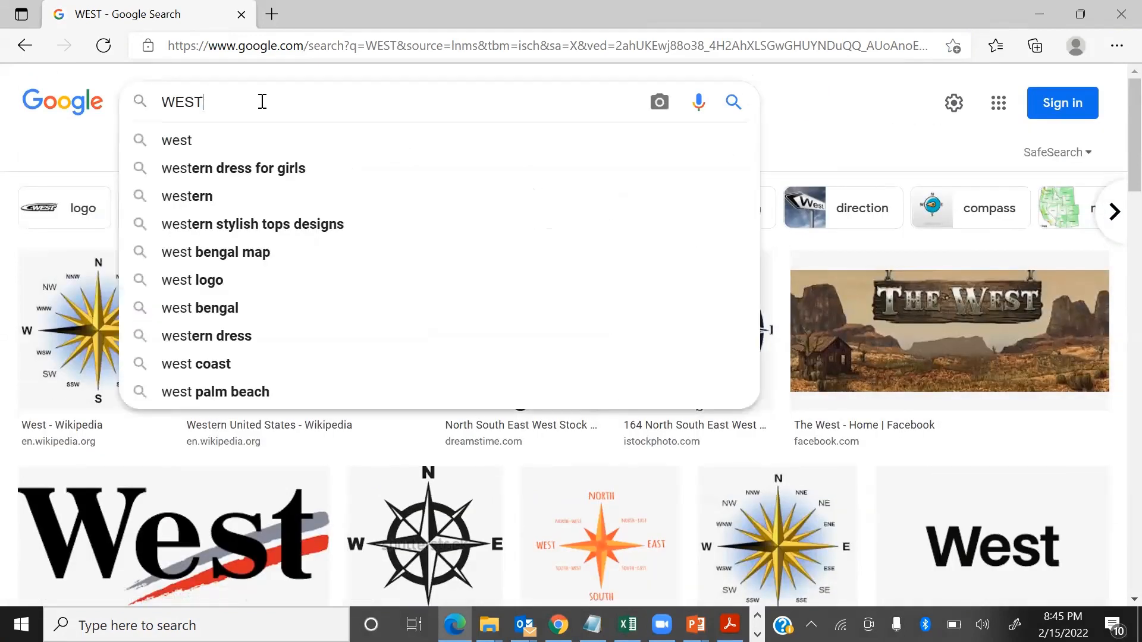
type("ICI")
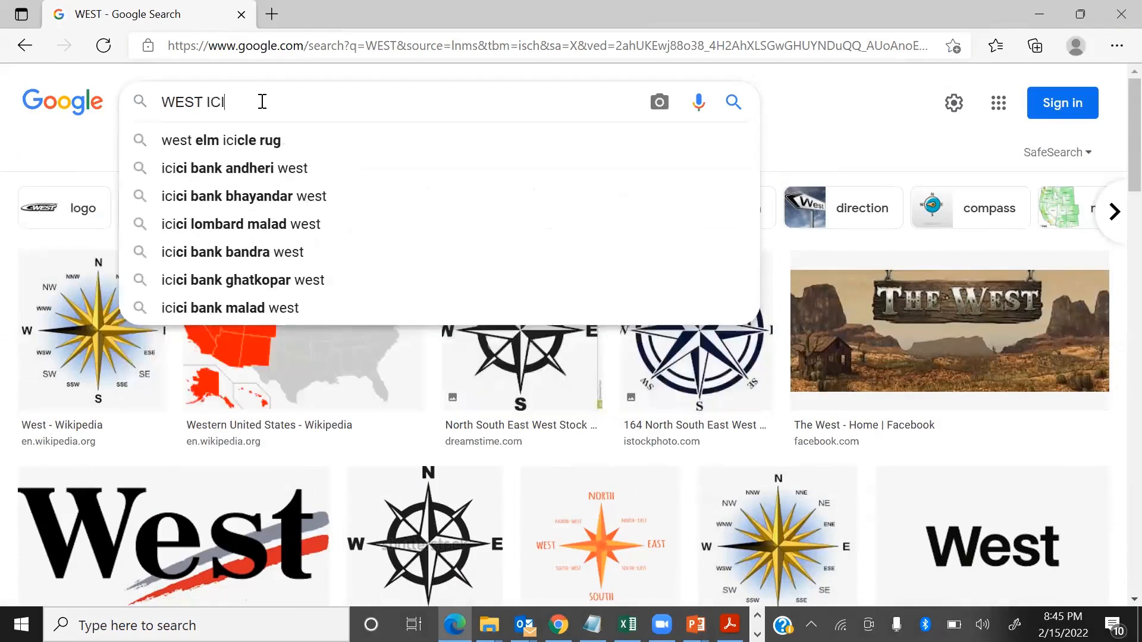
key("BackSpace")
key("Down")
key("Return")
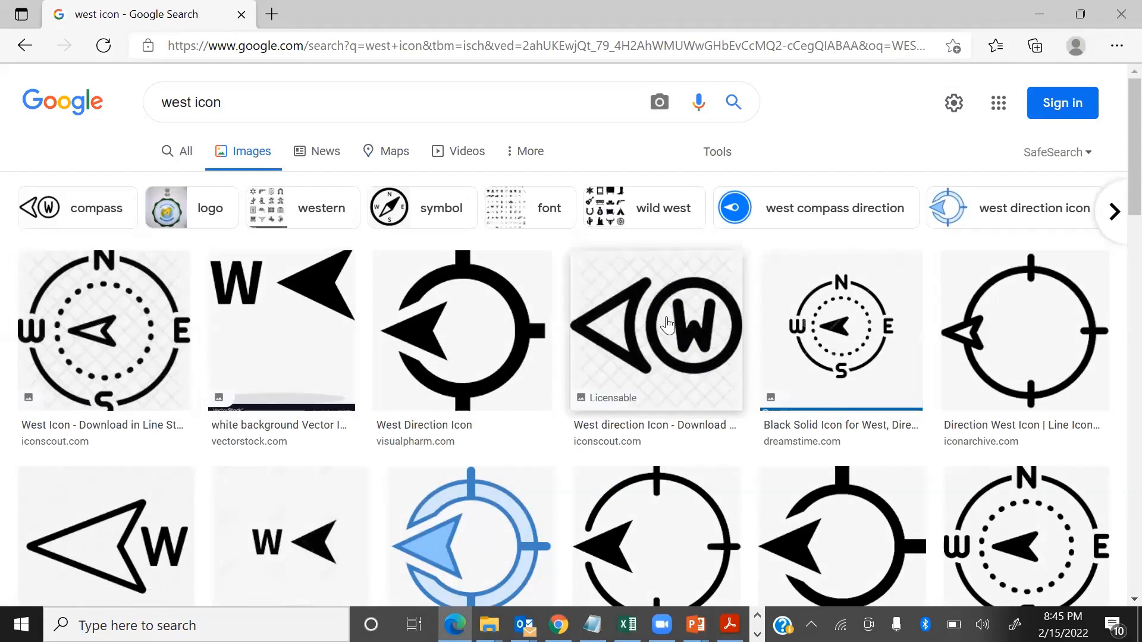
scroll(476, 349, "down", 4)
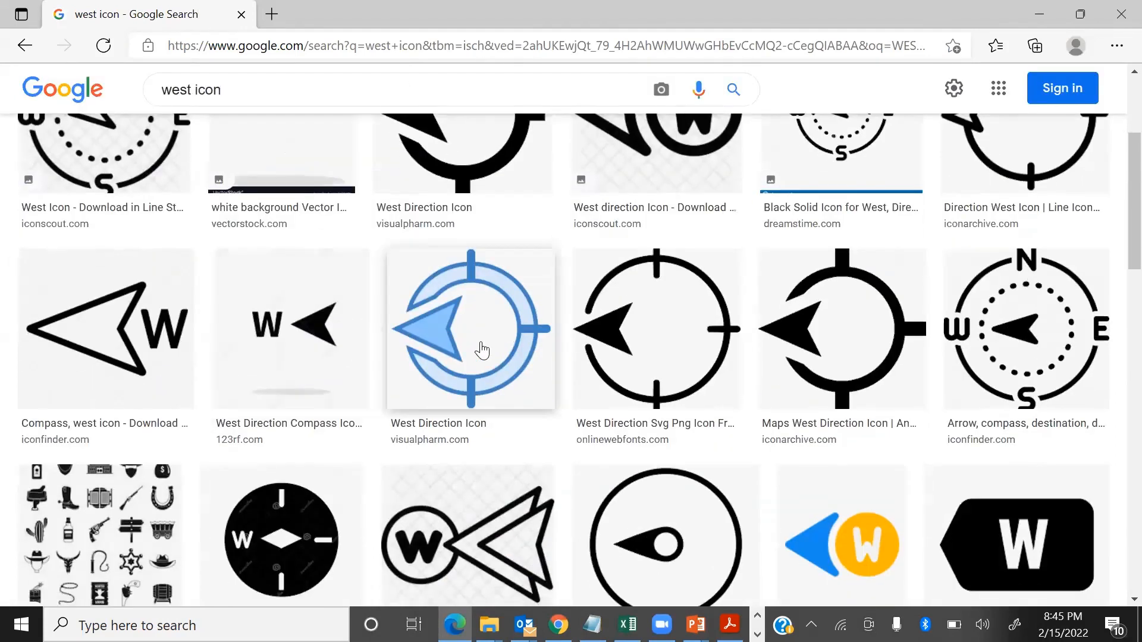
scroll(485, 349, "up", 4)
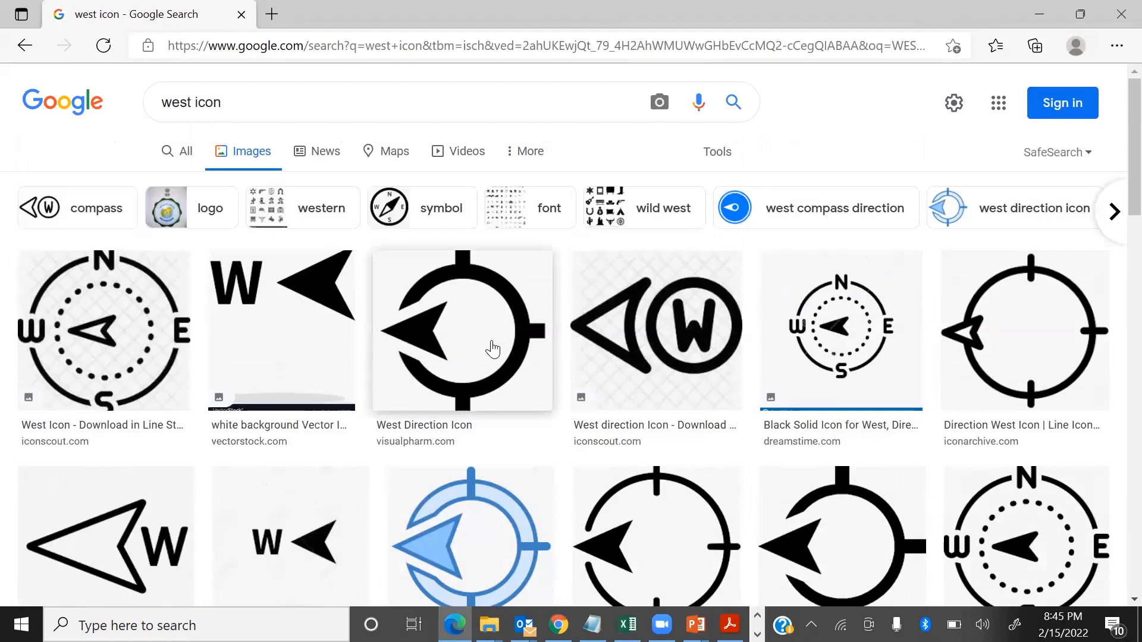
Step: Save the vectorstock.com west icon with the solid black arrow as W in the Shapes > TB1 folder
right_click(289, 330)
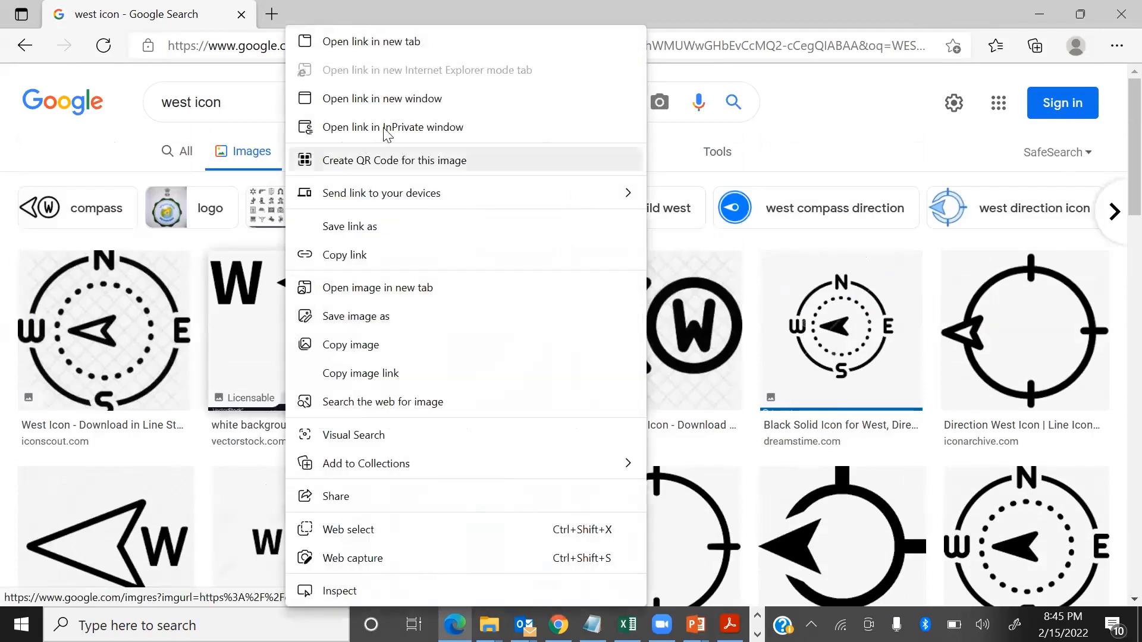
left_click(362, 319)
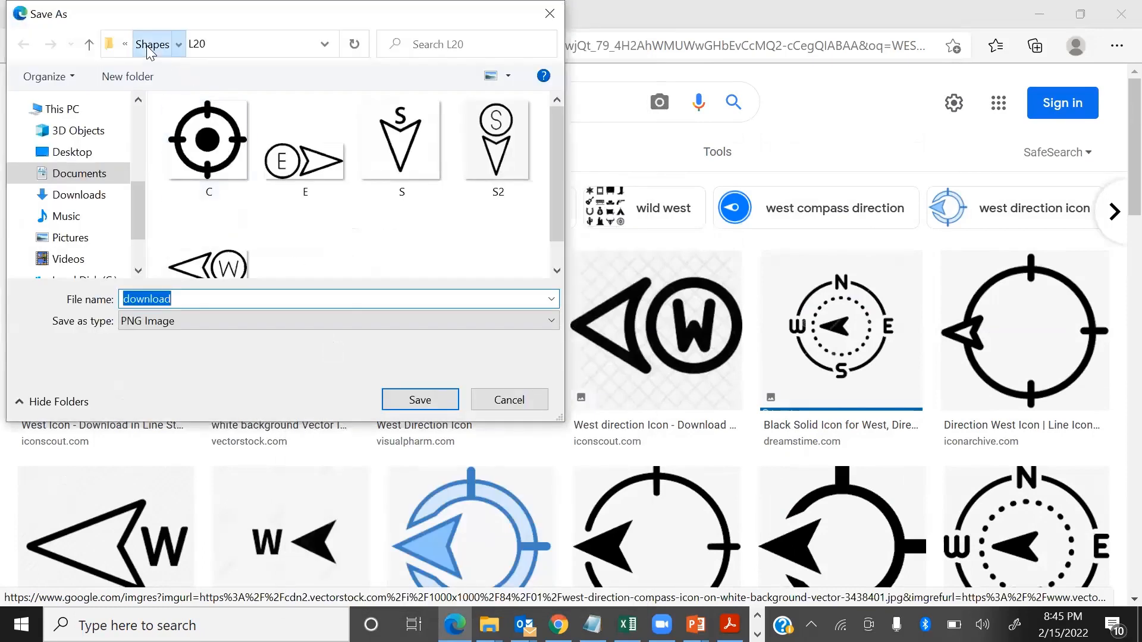
left_click(152, 44)
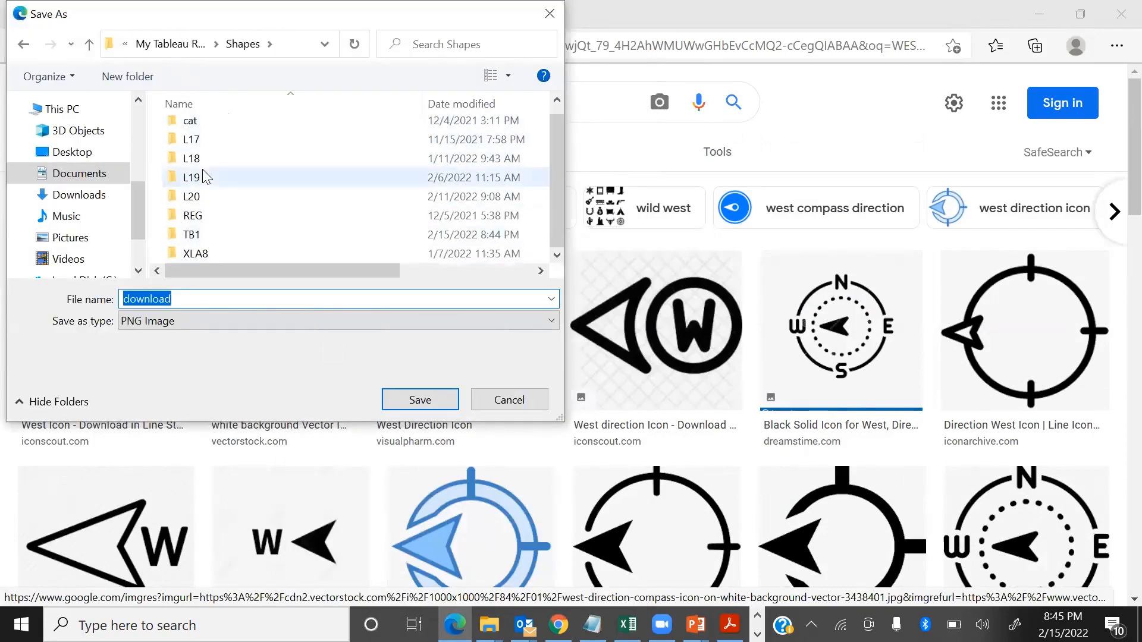
double_click(201, 241)
double_click(245, 303)
type("W")
left_click(419, 400)
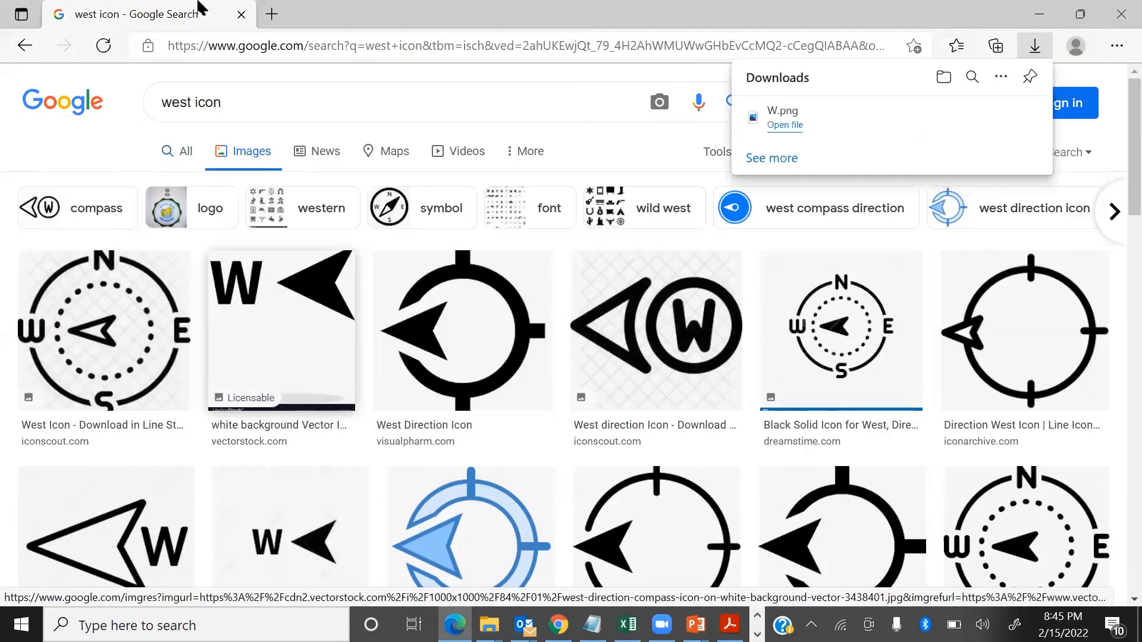
Step: Search images for "EAST icon" and save the matching vectorstock.com solid-arrow icon as E in the TB1 folder
double_click(174, 102)
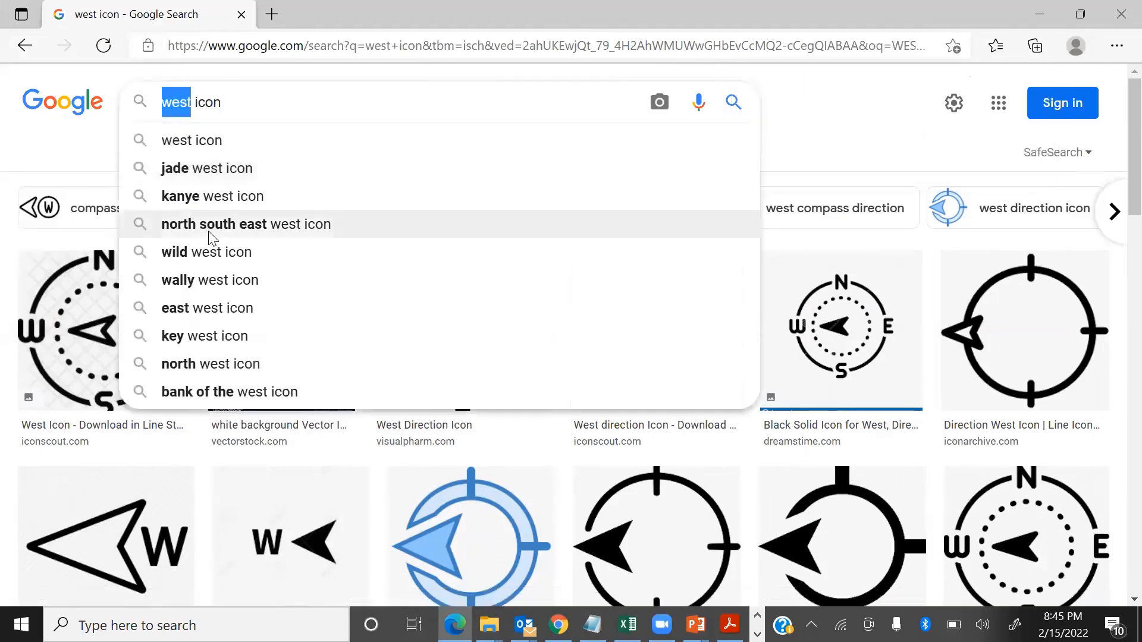
type("EAST")
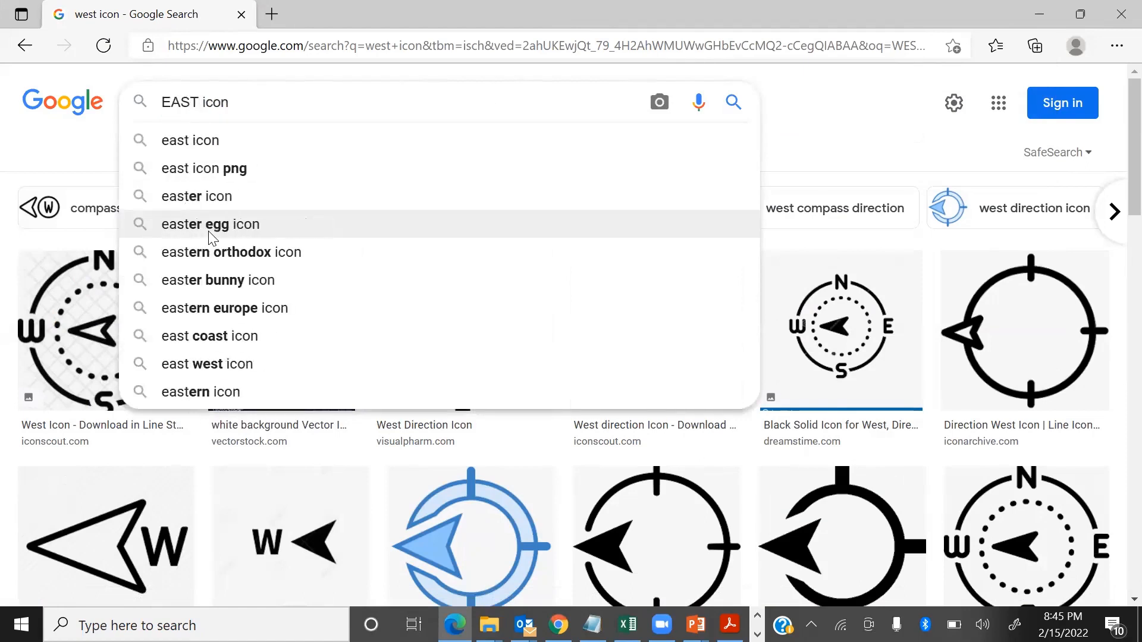
key("Return")
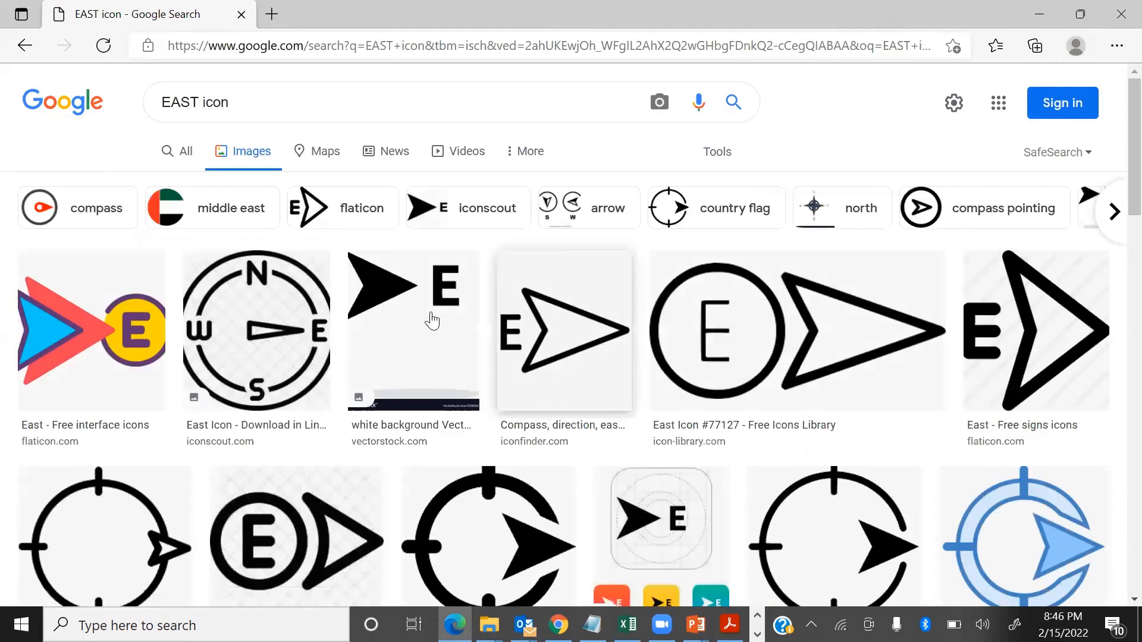
right_click(383, 320)
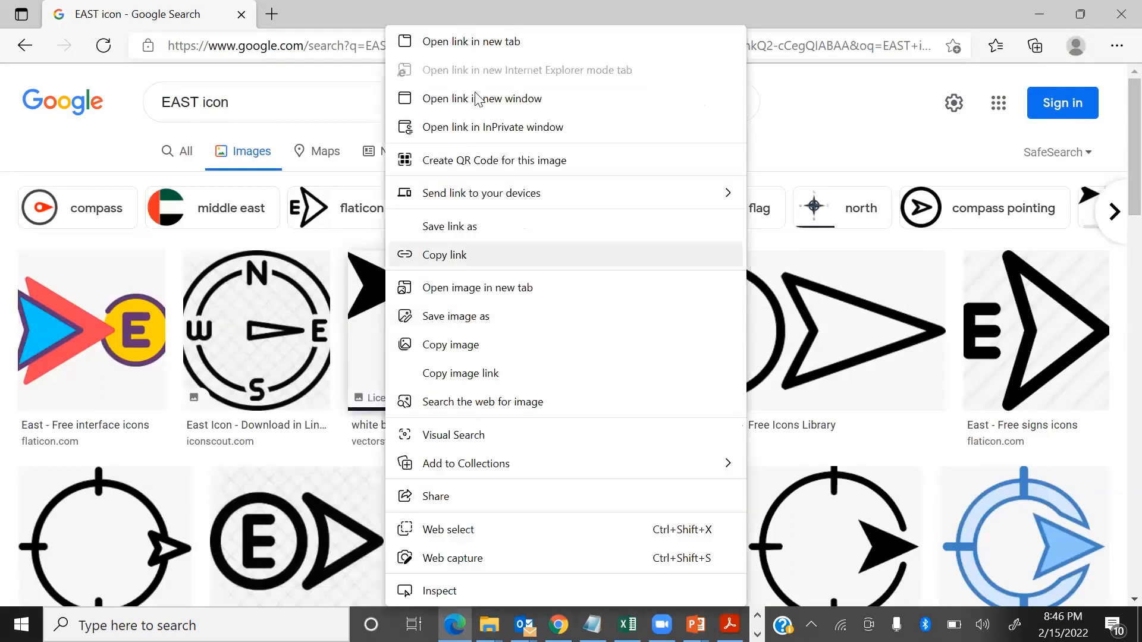
left_click(469, 318)
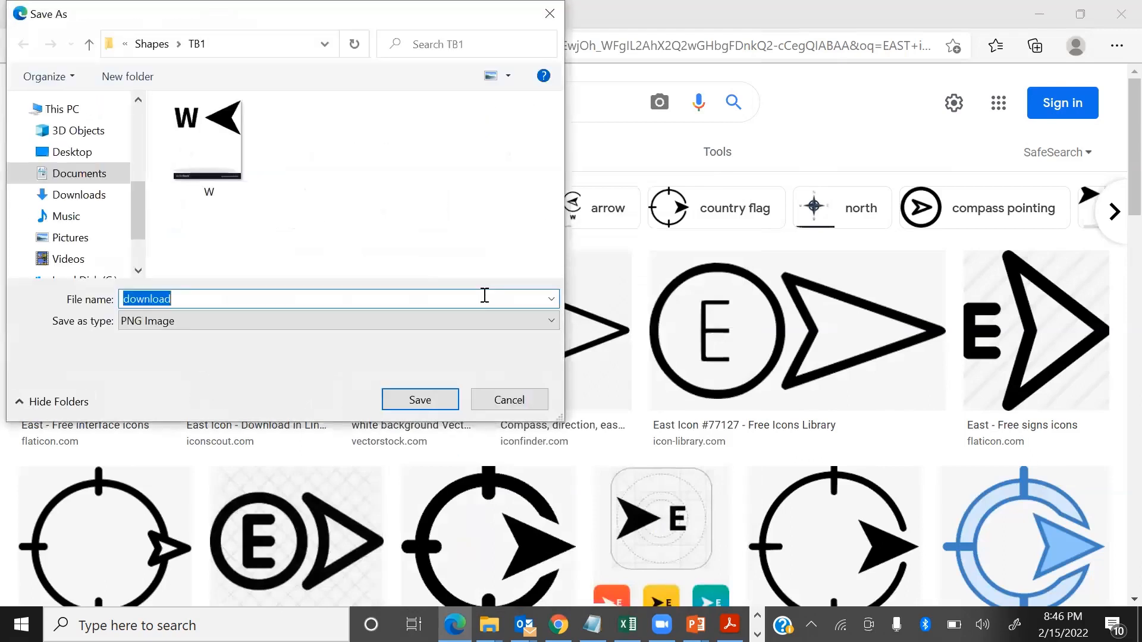
type("E")
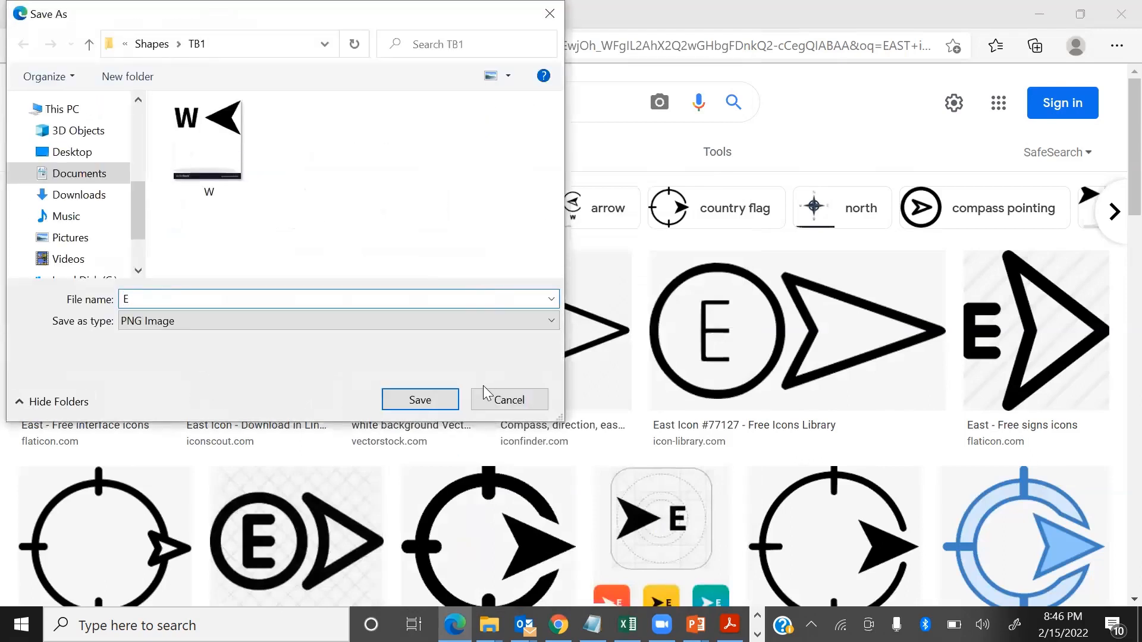
left_click(443, 397)
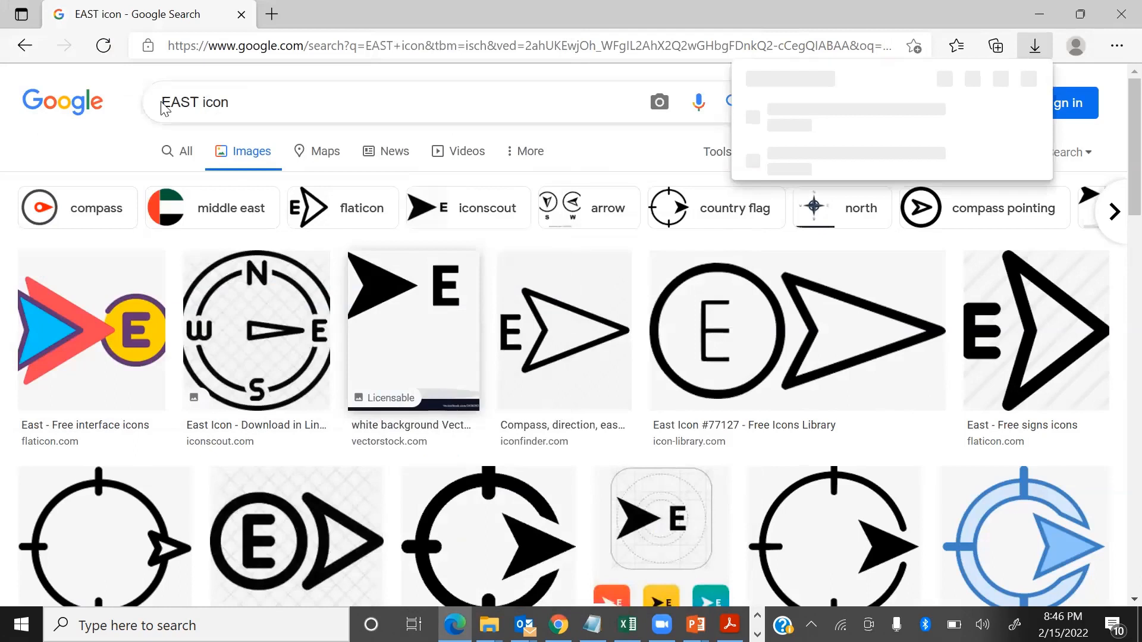
Step: Change the image search to "SOUTH icon"
double_click(176, 97)
type("SOP")
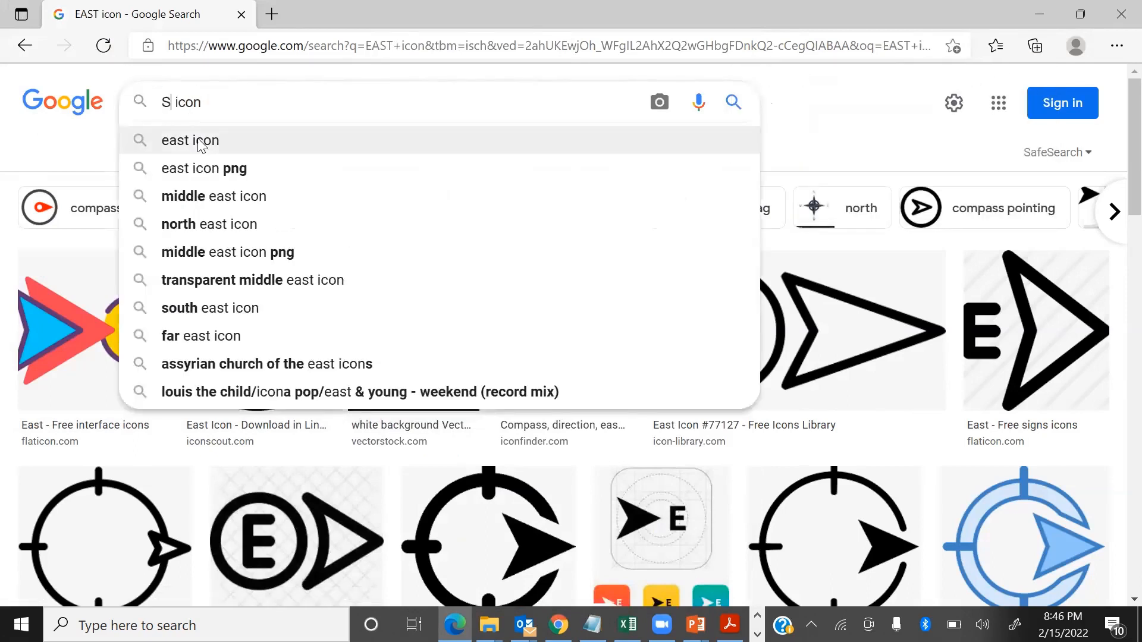
type("UNT")
key("BackSpace")
key("BackSpace")
key("BackSpace")
key("BackSpace")
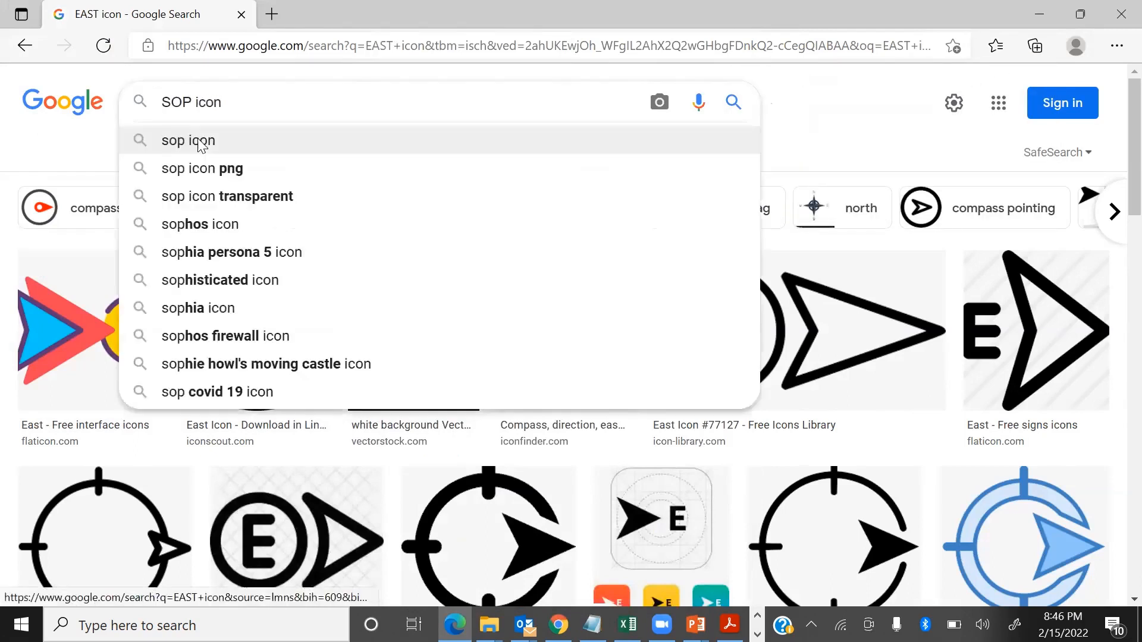
type("UTH")
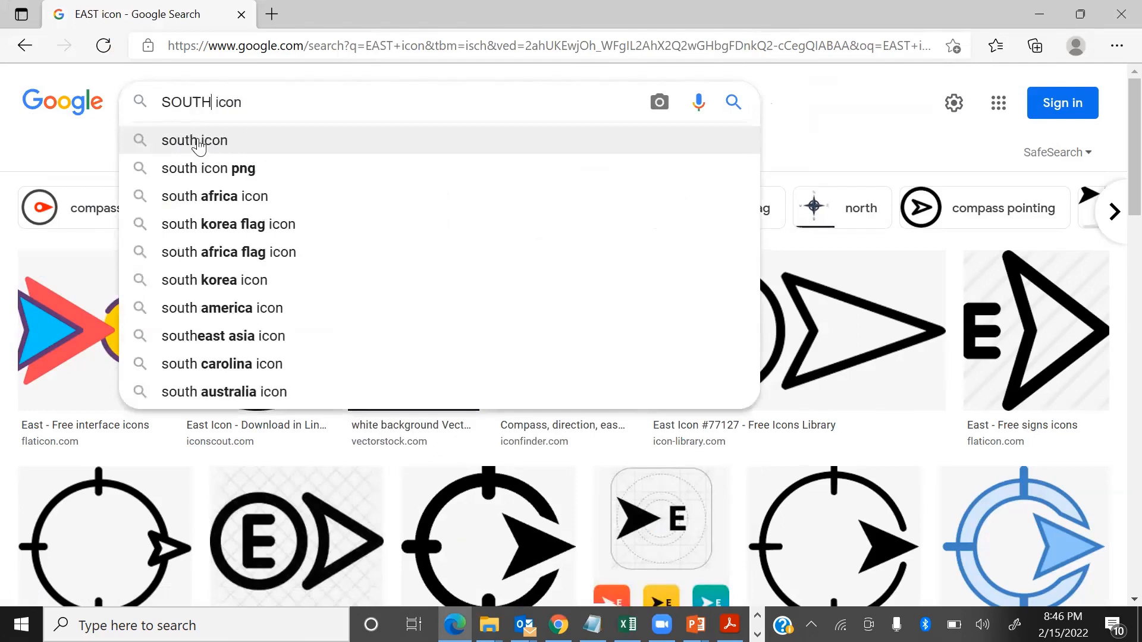
key("Return")
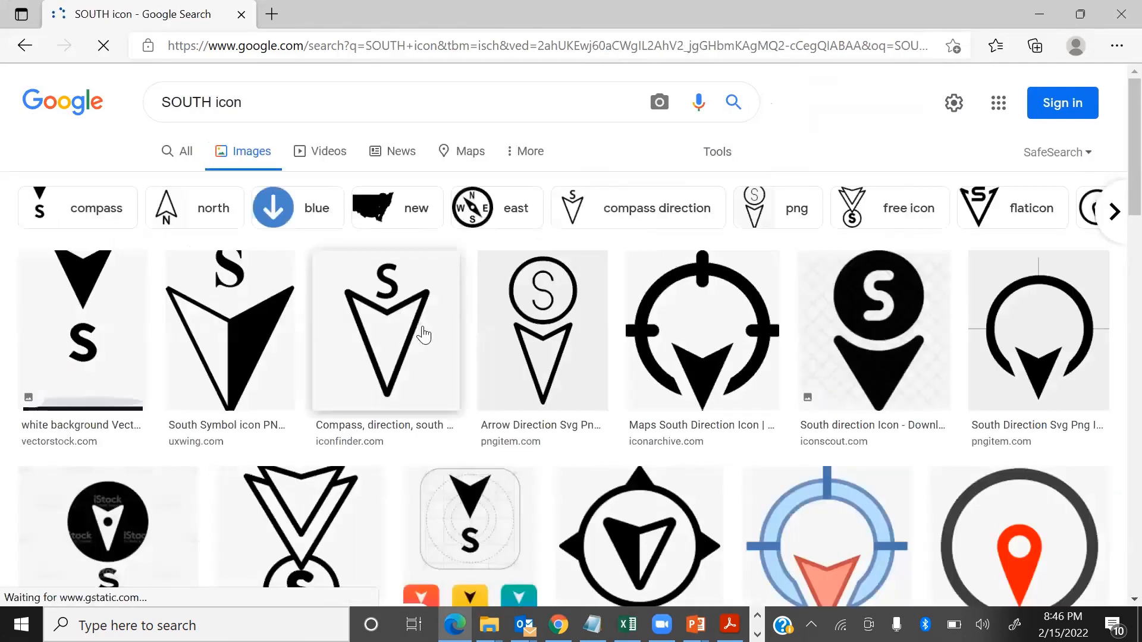
Step: Save the vectorstock.com south icon with the solid black arrow as S in the TB1 folder
right_click(102, 331)
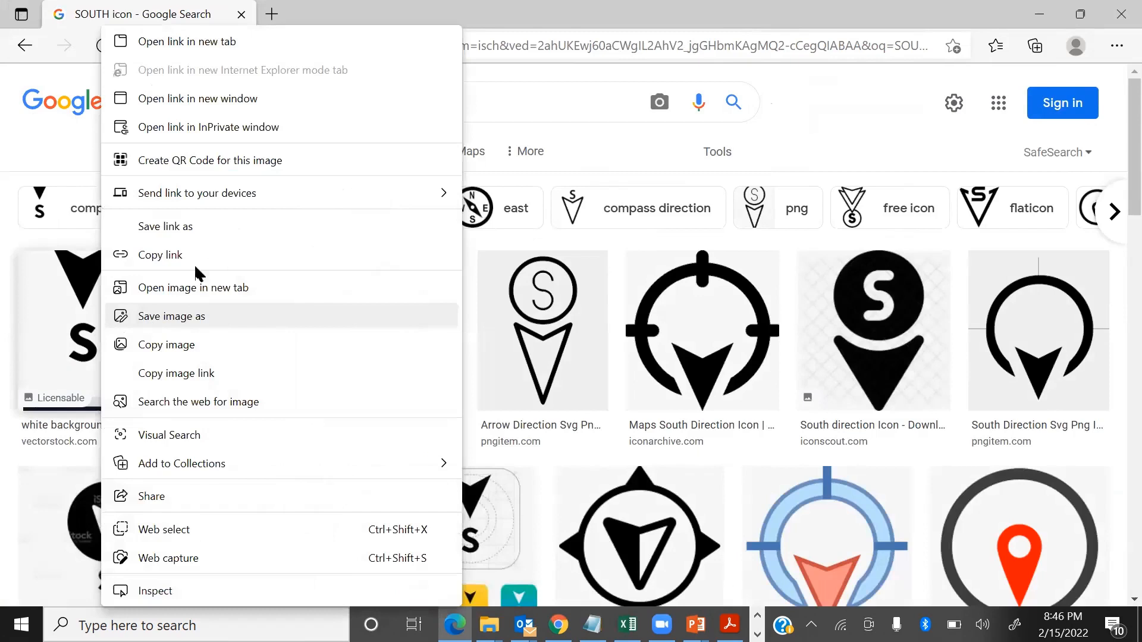
left_click(181, 321)
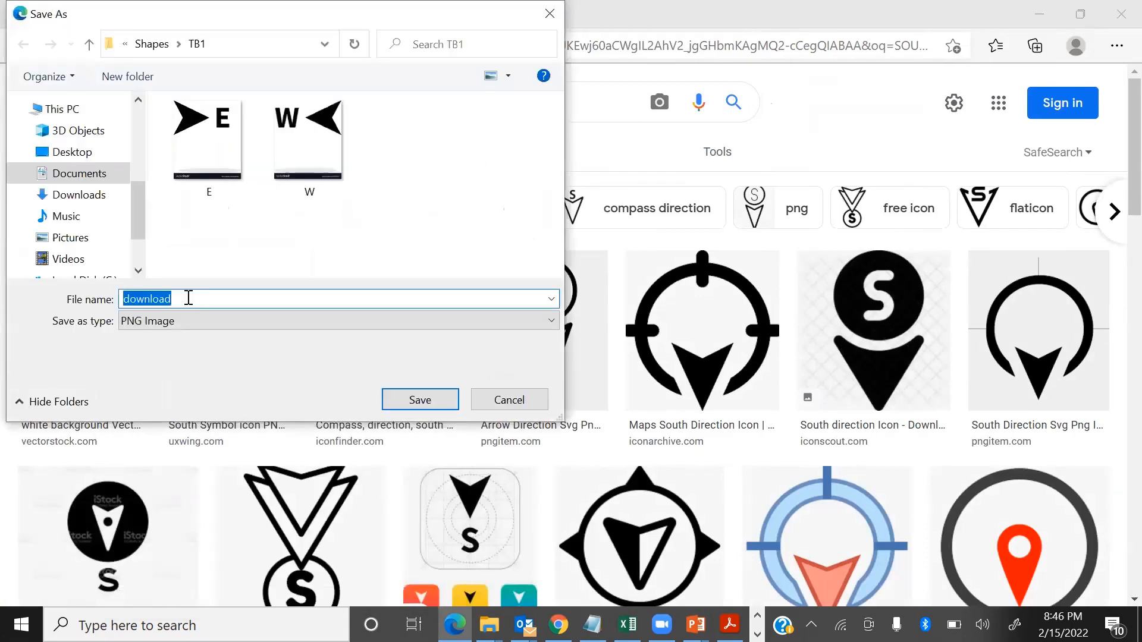
type("S")
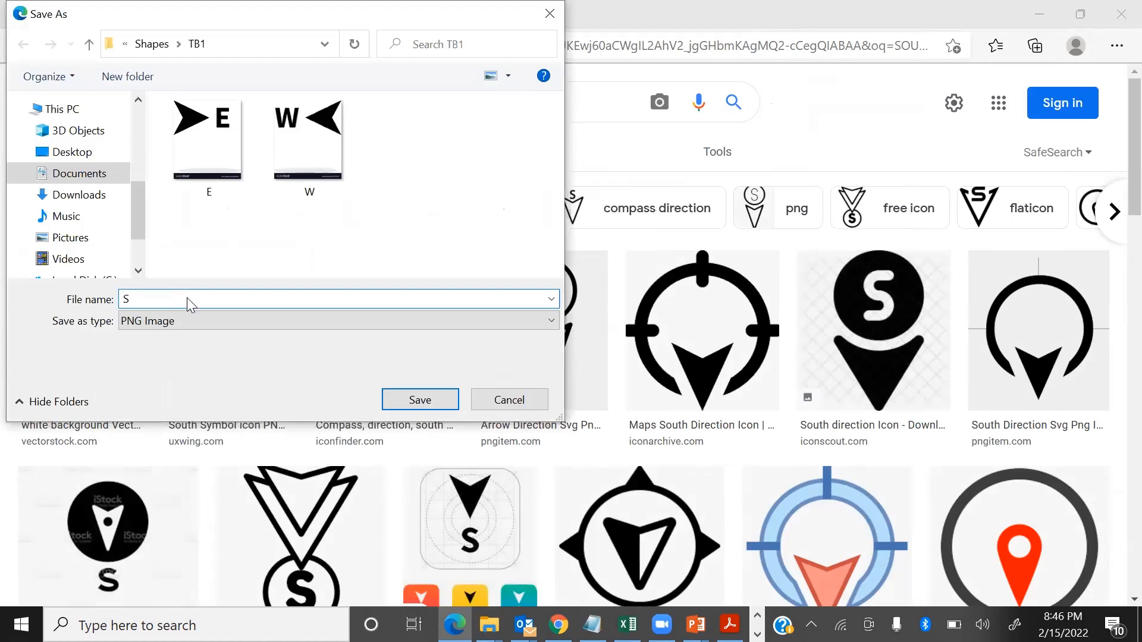
key("Return")
Step: Change the image search to "CENTER icon"
double_click(186, 101)
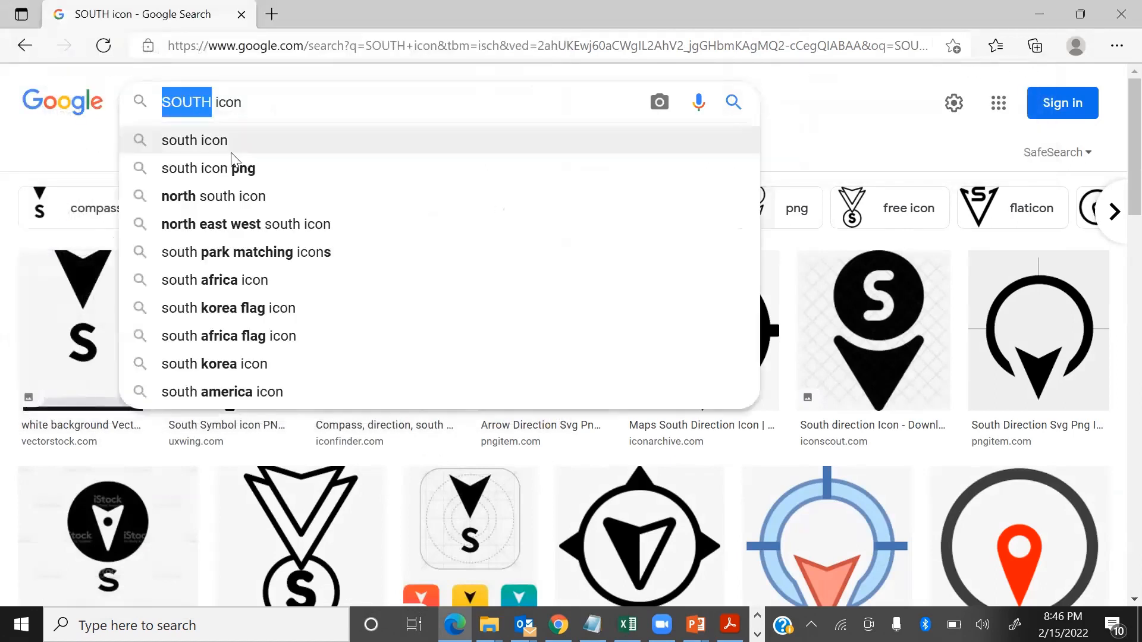
type("CENT")
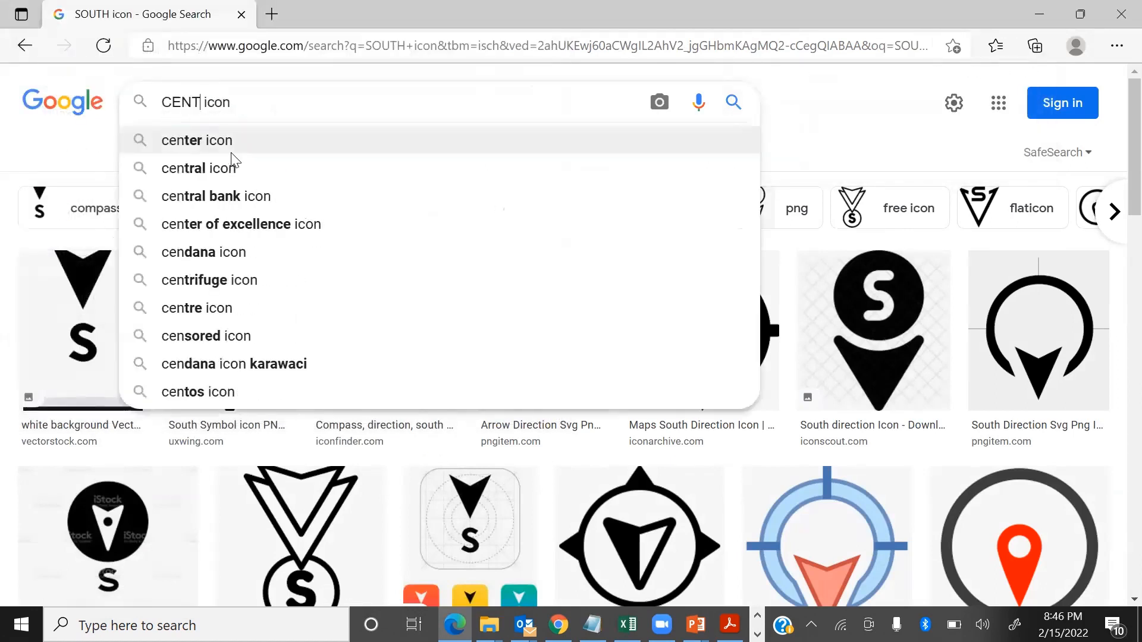
type("ER")
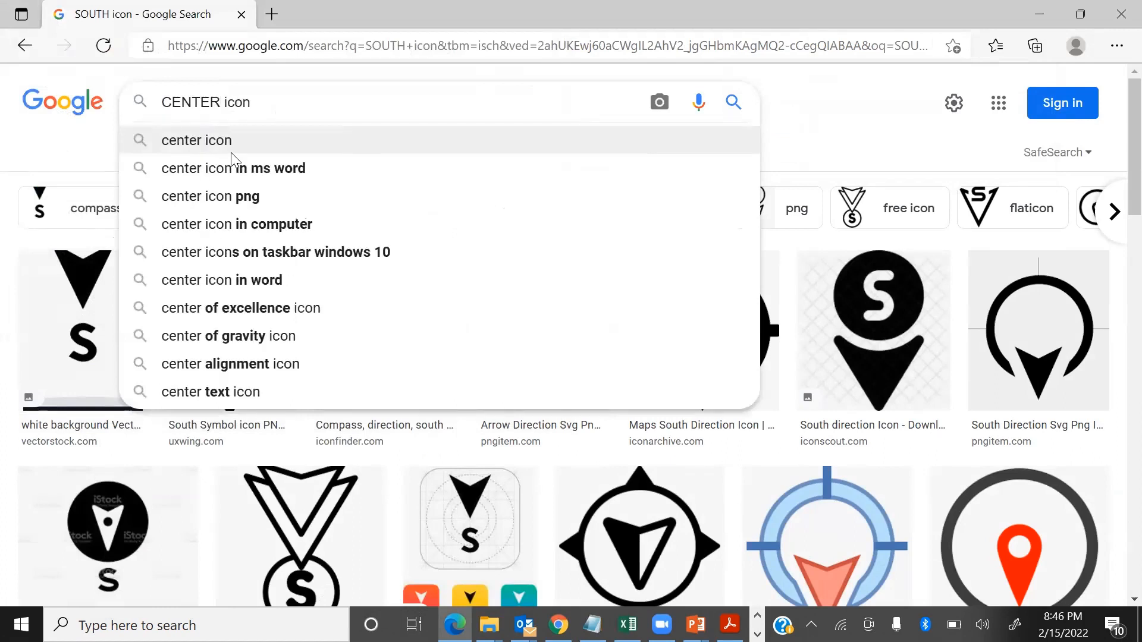
key("Return")
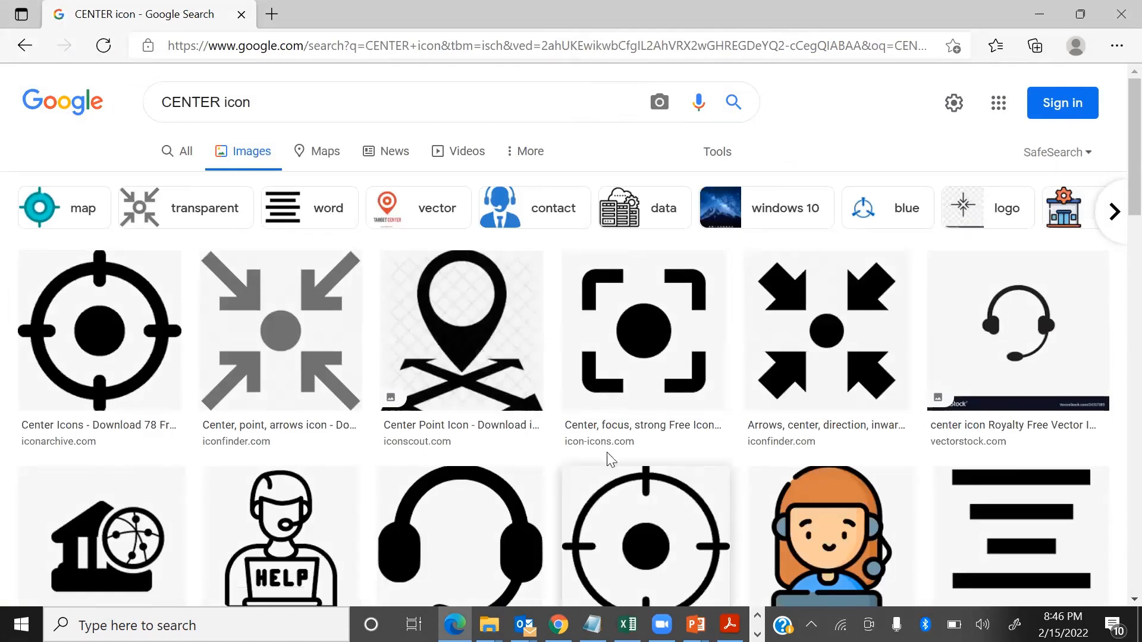
Step: Look through the center icon results and change the image search to "CENTERAL icon"
scroll(398, 354, "down", 5)
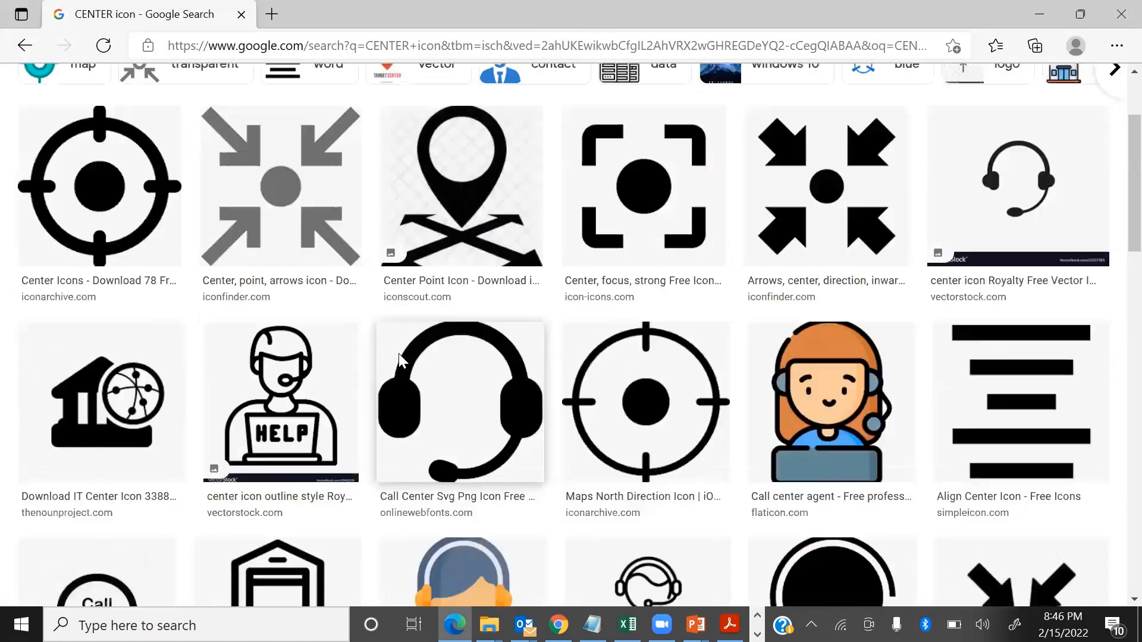
scroll(228, 100, "up", 4)
scroll(228, 100, "up", 1)
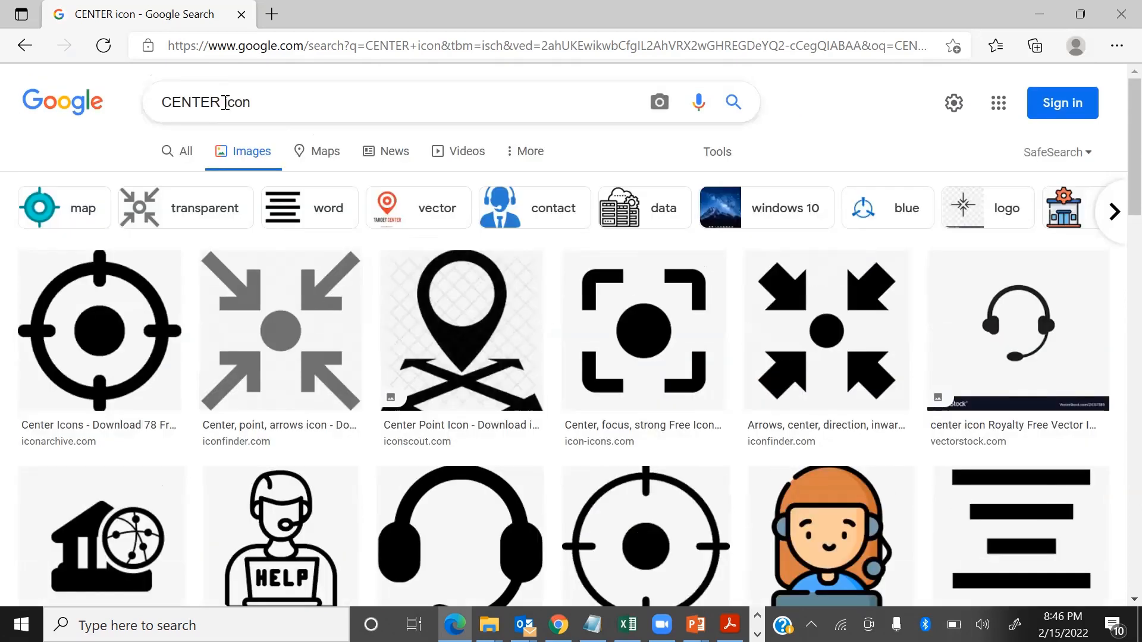
left_click(225, 101)
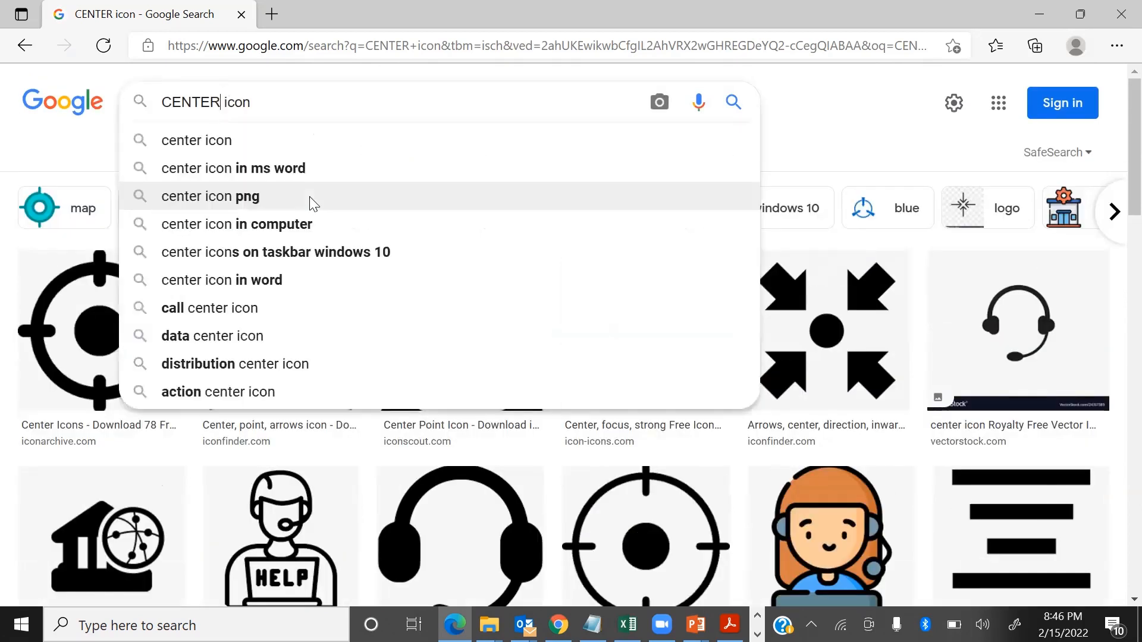
type("AL")
key("Return")
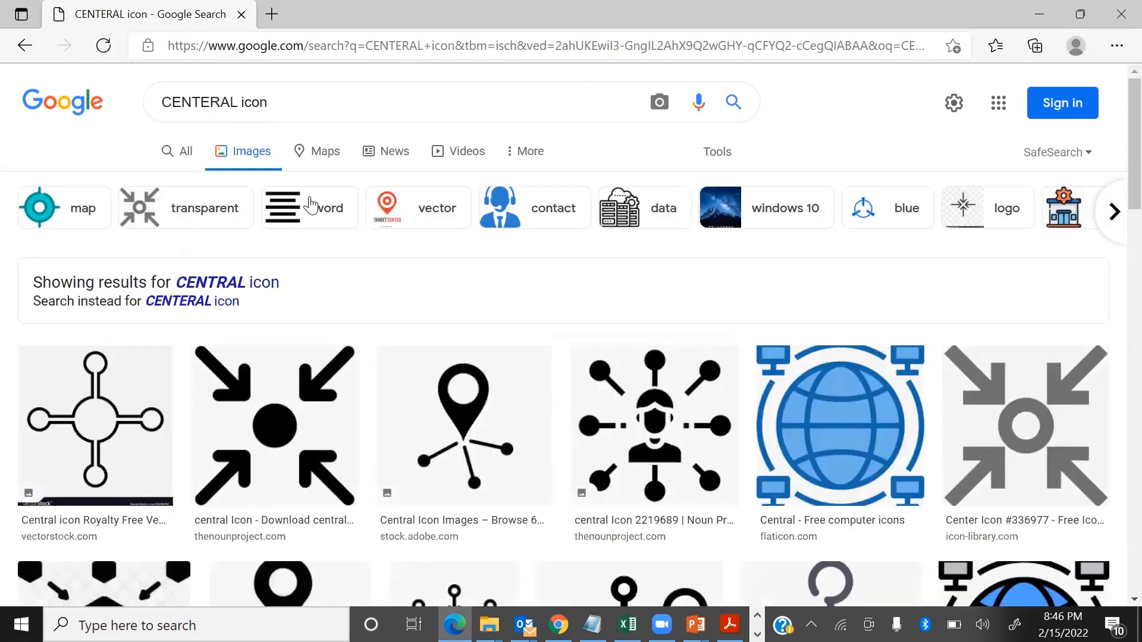
Step: Save the thenounproject.com central icon, a bullseye with an arrow cursor, as C in the TB1 folder
scroll(304, 448, "down", 10)
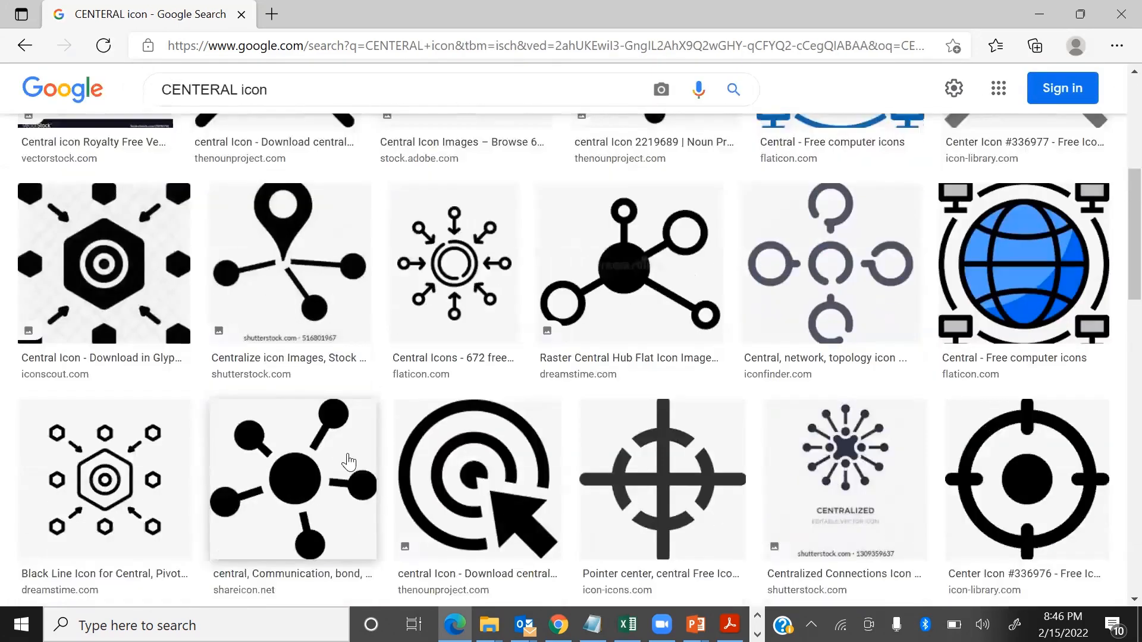
scroll(452, 423, "down", 3)
scroll(504, 242, "up", 2)
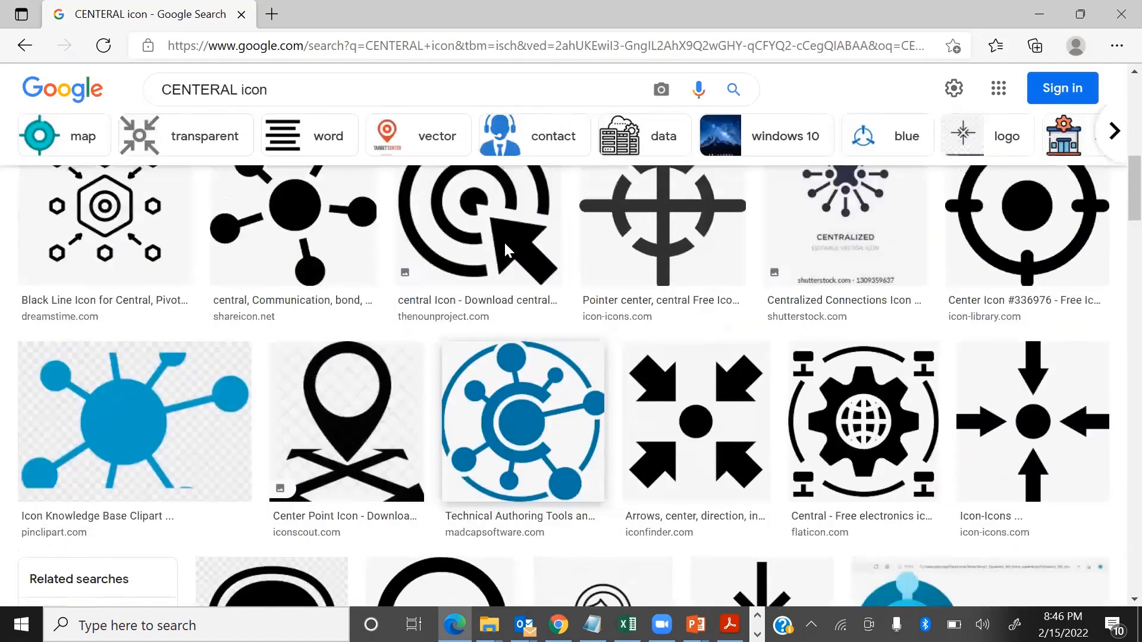
right_click(504, 243)
left_click(571, 316)
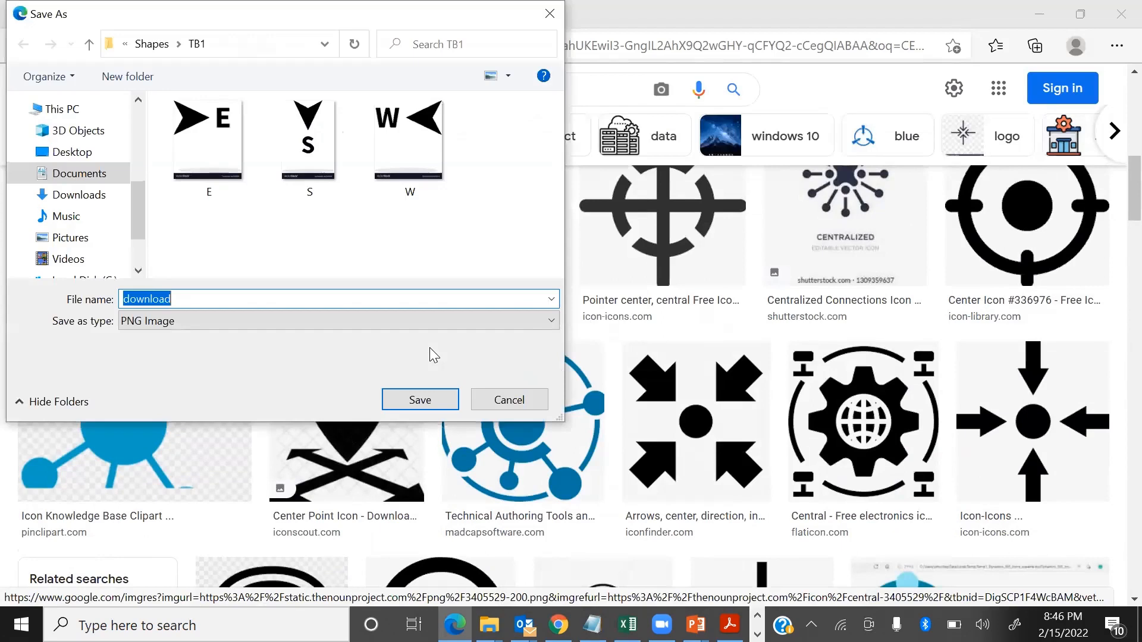
type("C")
key("Return")
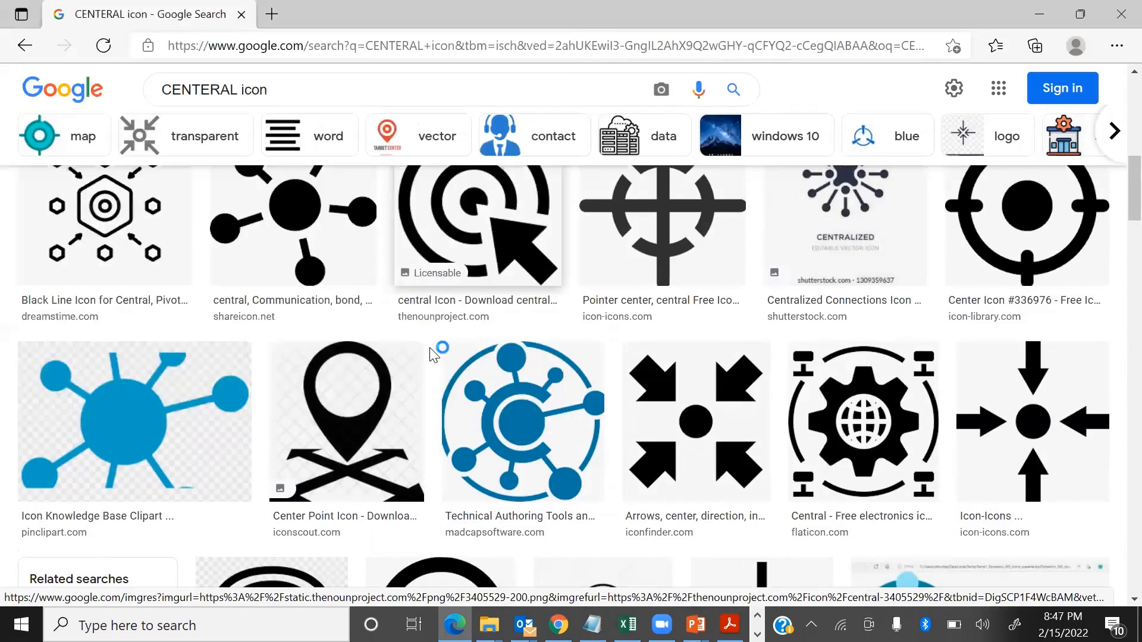
Step: Switch to File Explorer and show the TB1 folder's images as medium icons, and return to Tableau
left_click(1039, 15)
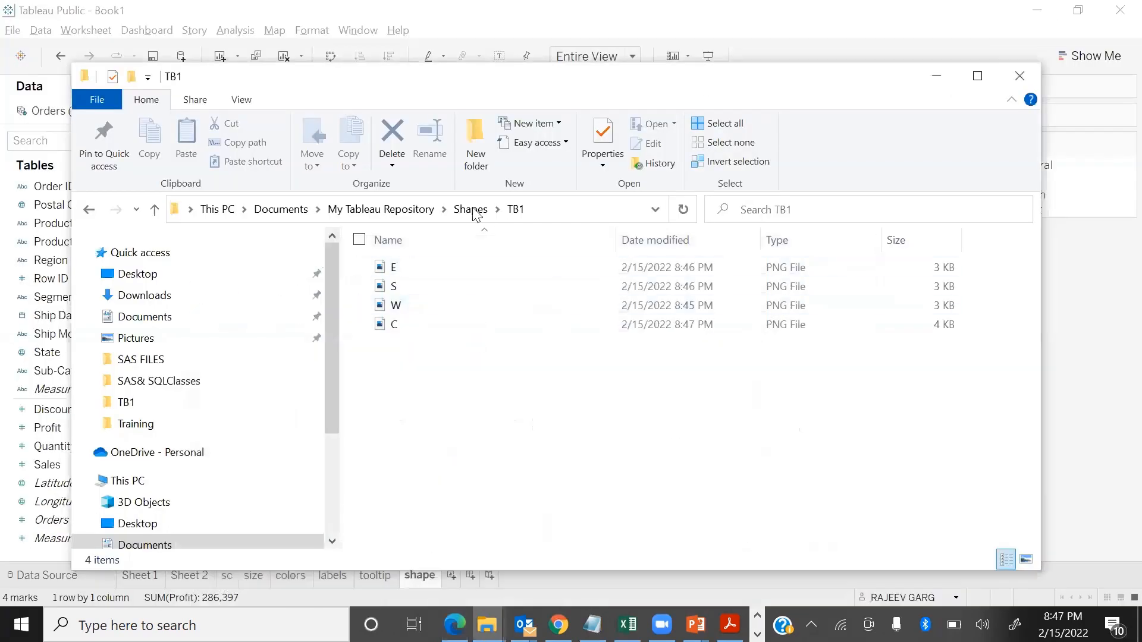
left_click(243, 103)
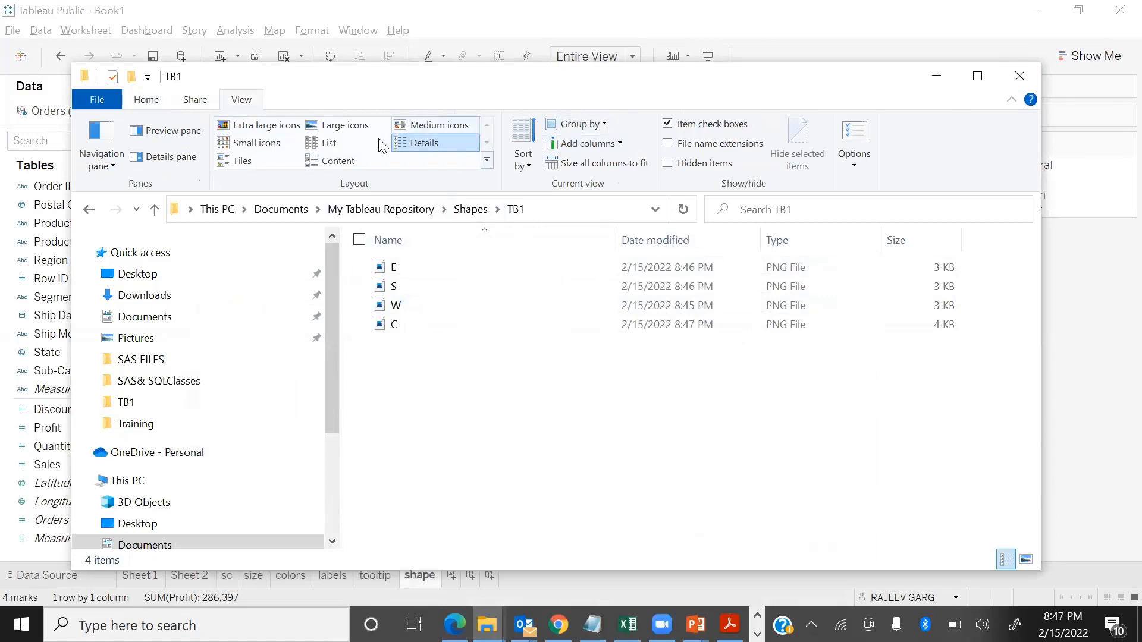
left_click(295, 145)
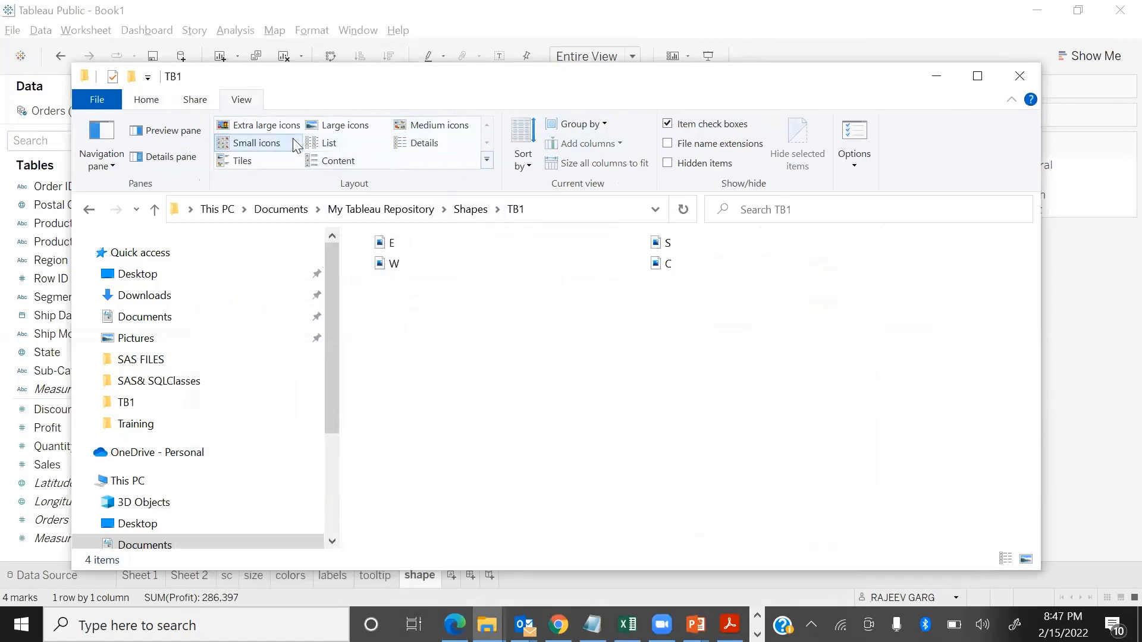
left_click(433, 126)
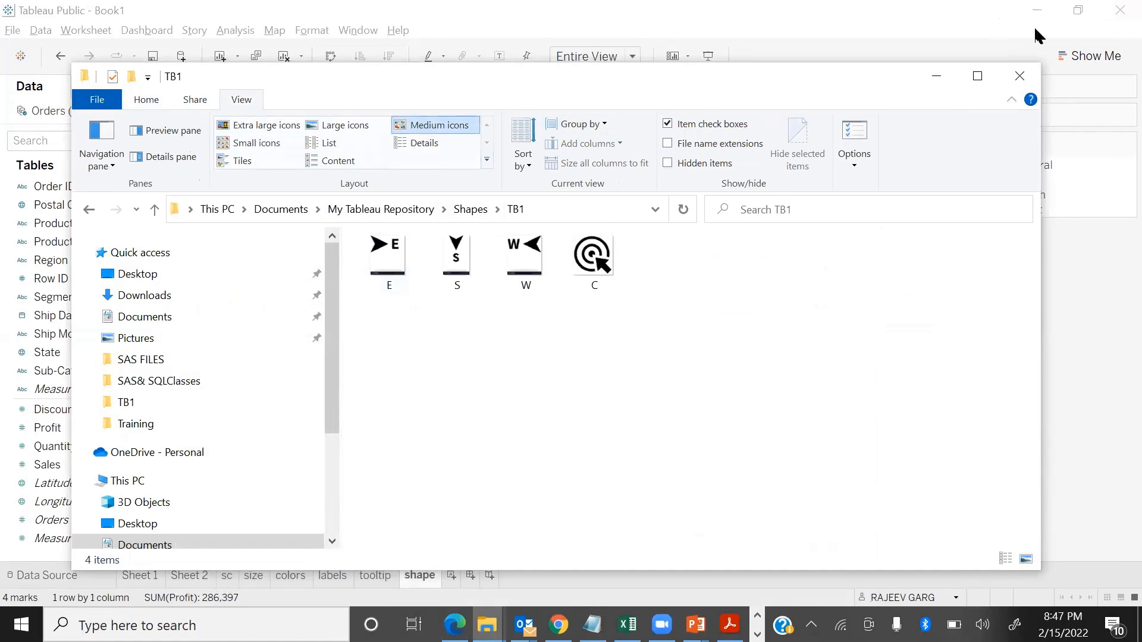
left_click(936, 76)
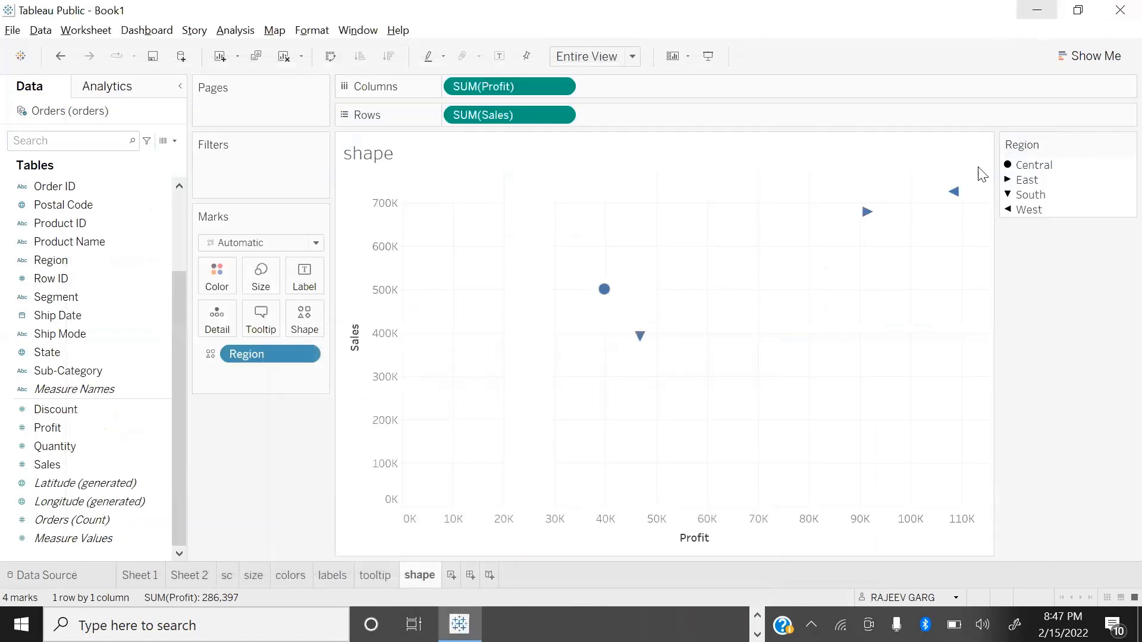
Step: Open the shape settings for Region and reload the available shape palettes
left_click(295, 315)
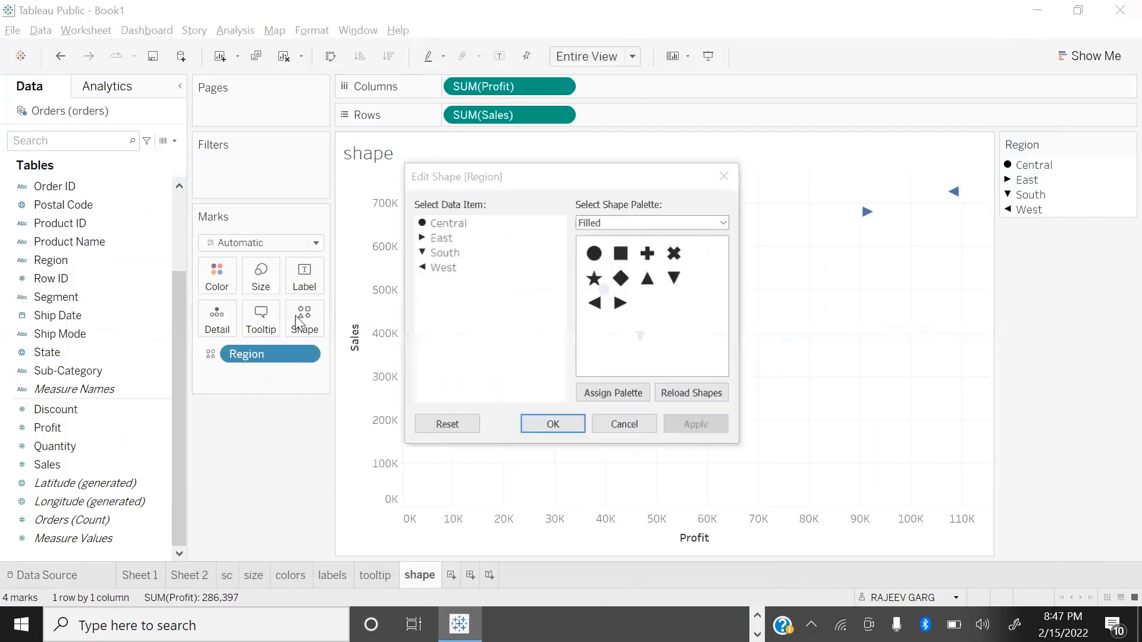
left_click(722, 223)
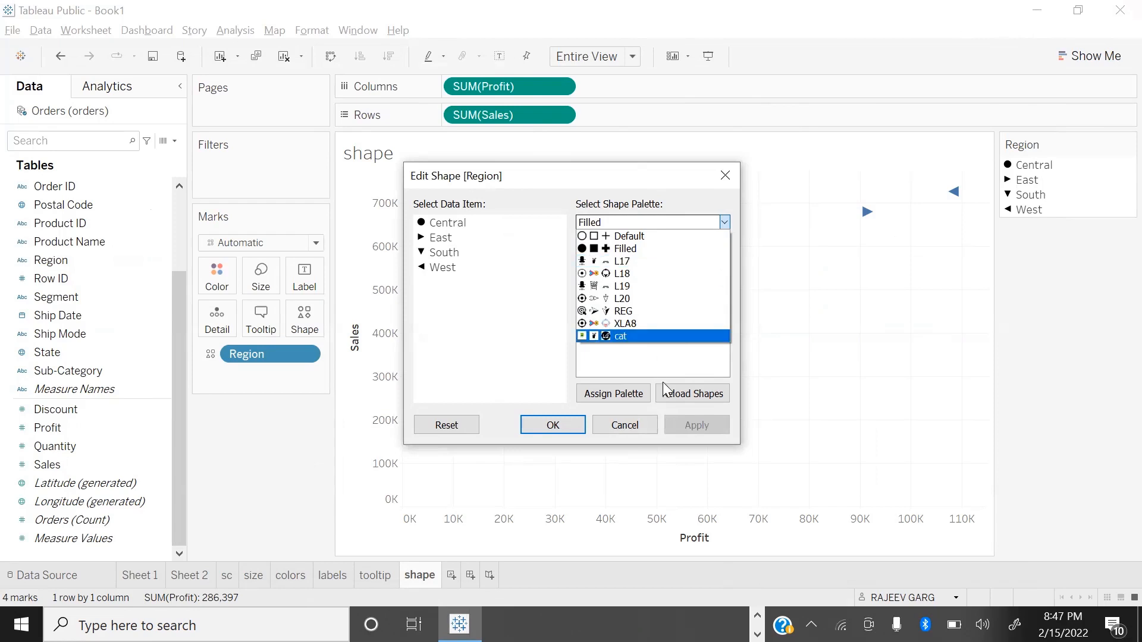
left_click(840, 331)
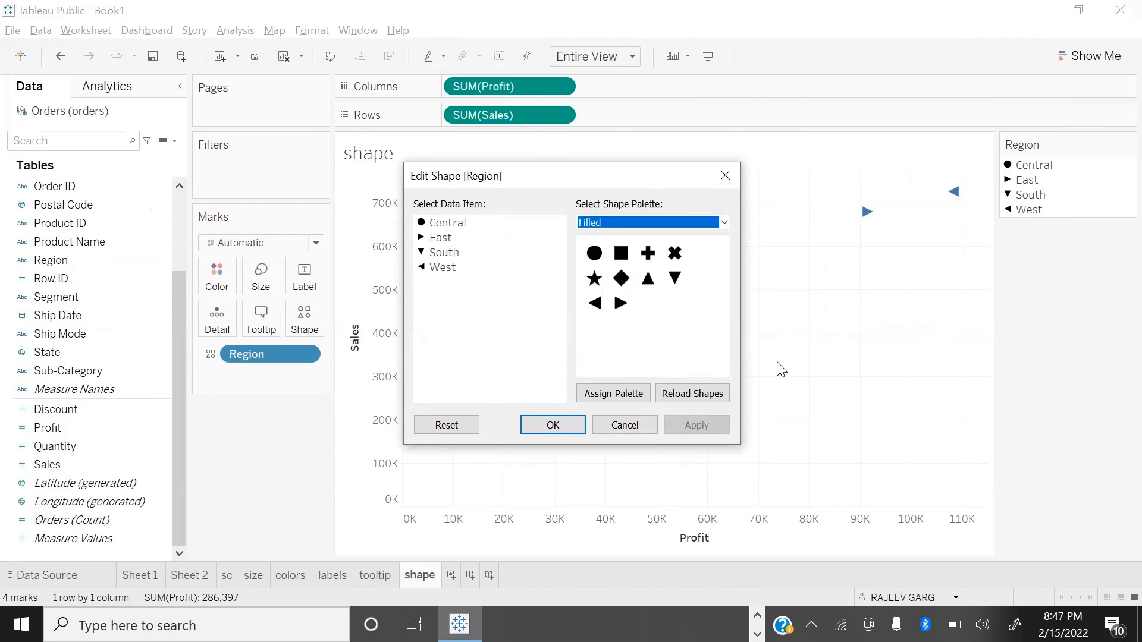
left_click(696, 398)
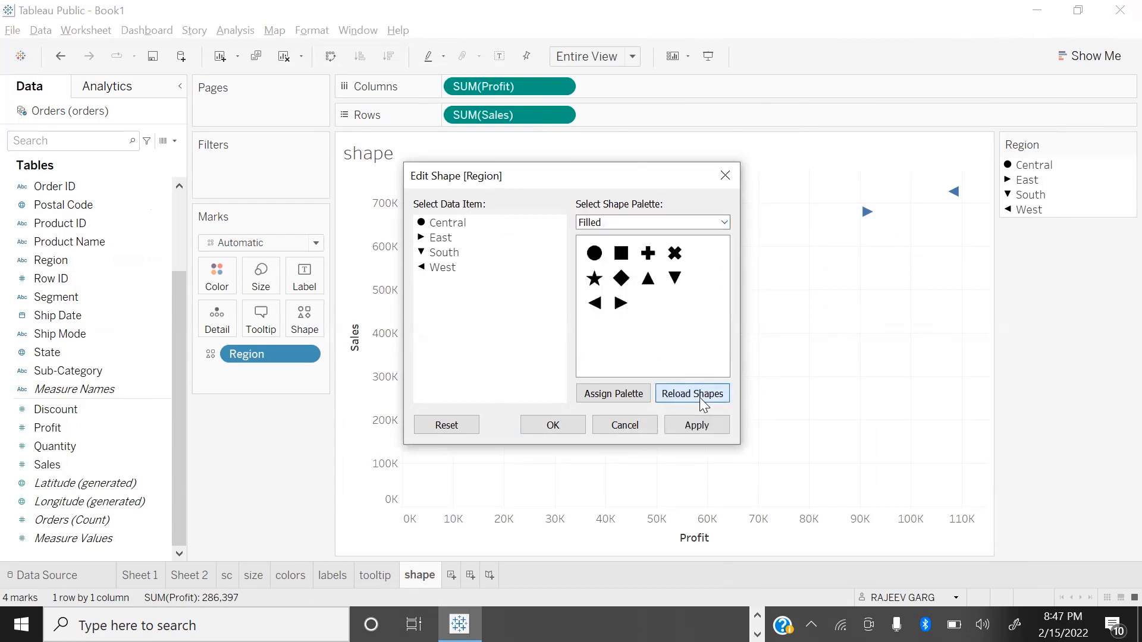
Step: Assign the TB1 palette to the four regions and apply it to the chart's marks
left_click(723, 222)
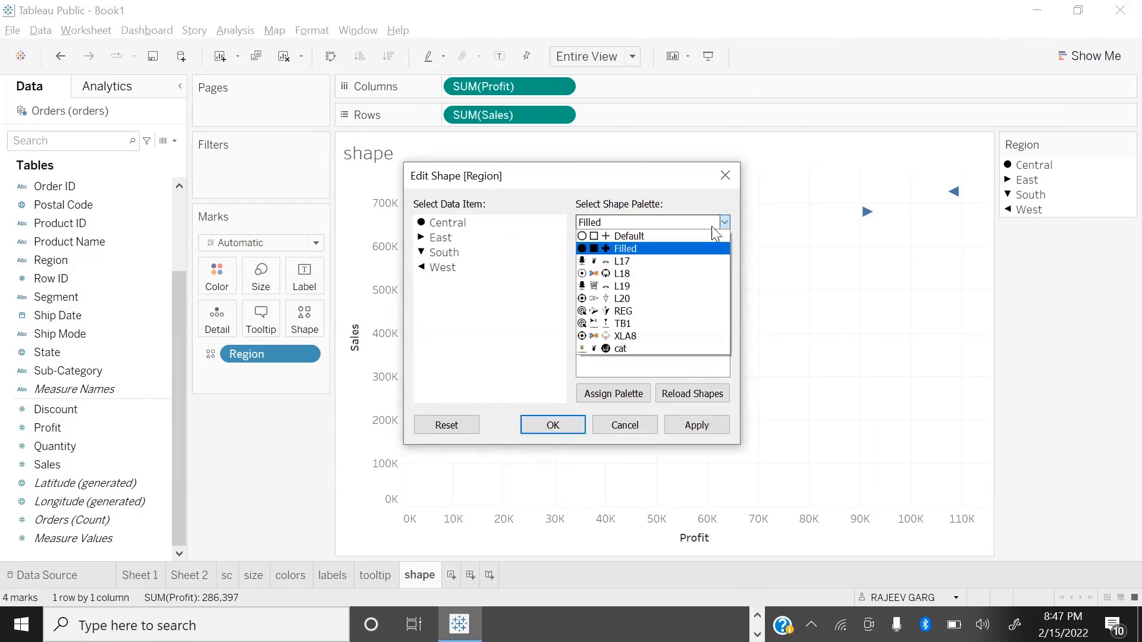
left_click(623, 323)
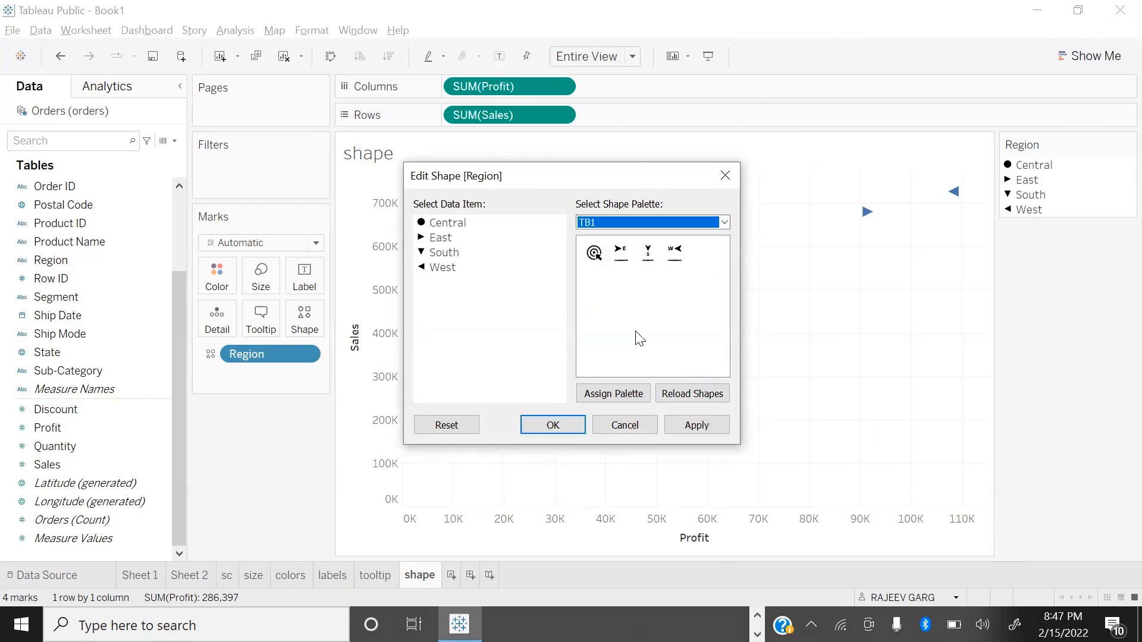
left_click(633, 397)
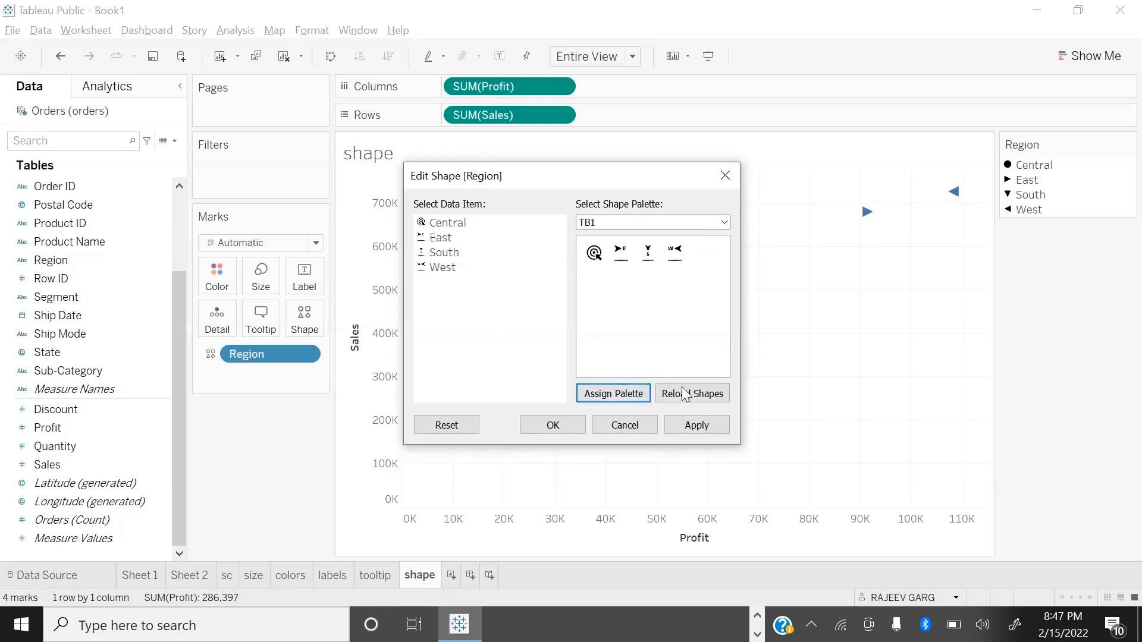
left_click(700, 425)
left_click(546, 427)
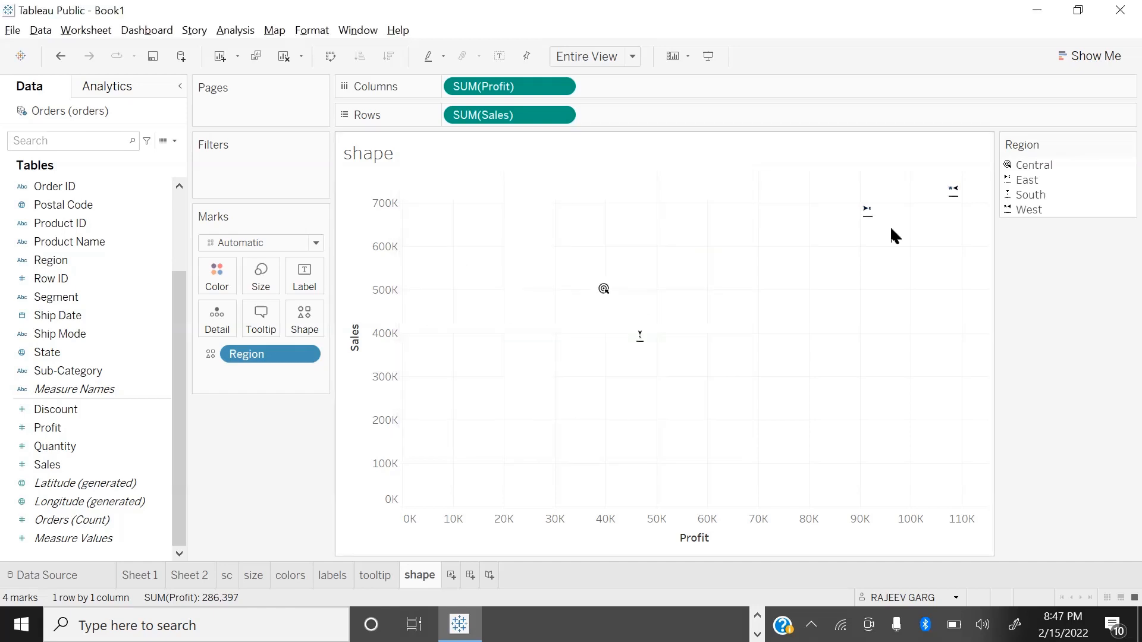
Step: Enlarge the region icons until they are readable, reducing them slightly so Central and South do not overlap
left_click(261, 276)
left_click(345, 324)
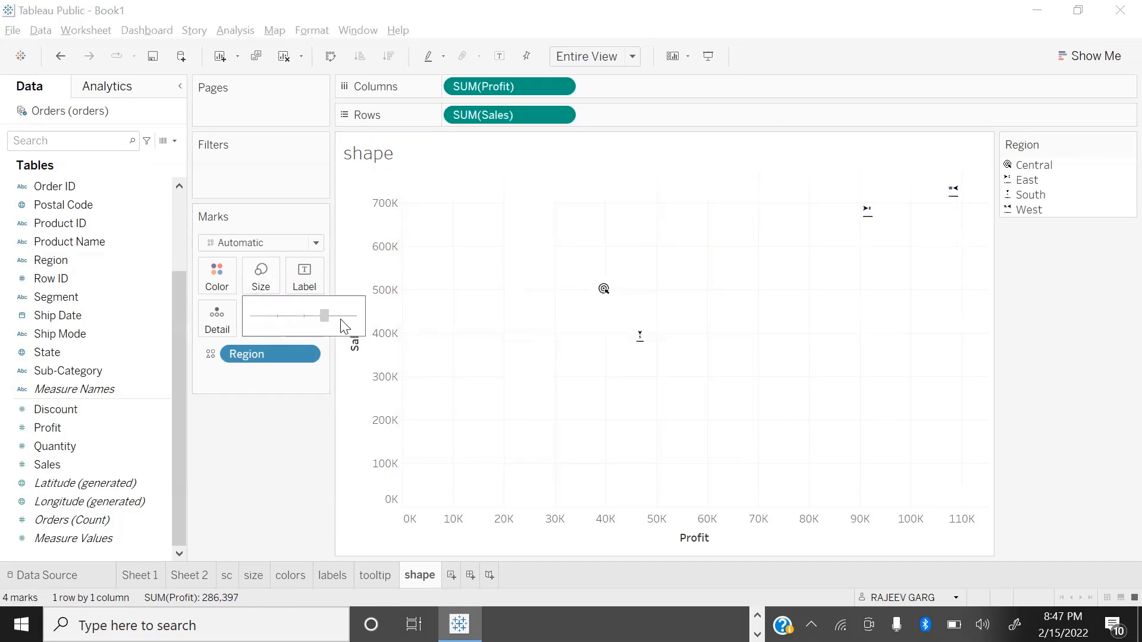
left_click(344, 322)
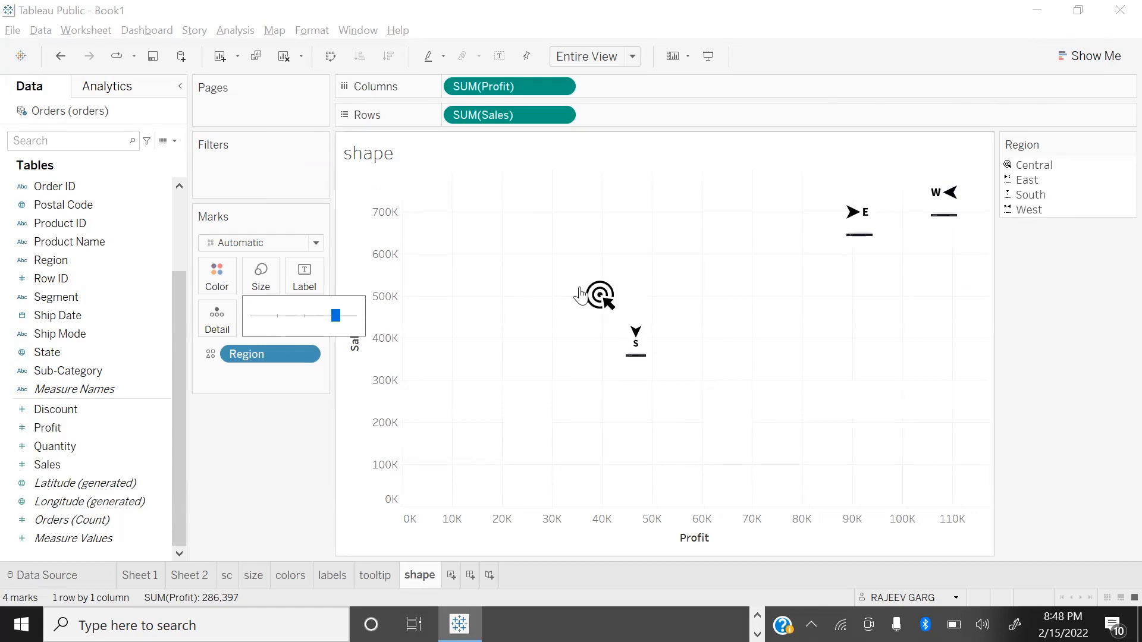
left_click(344, 318)
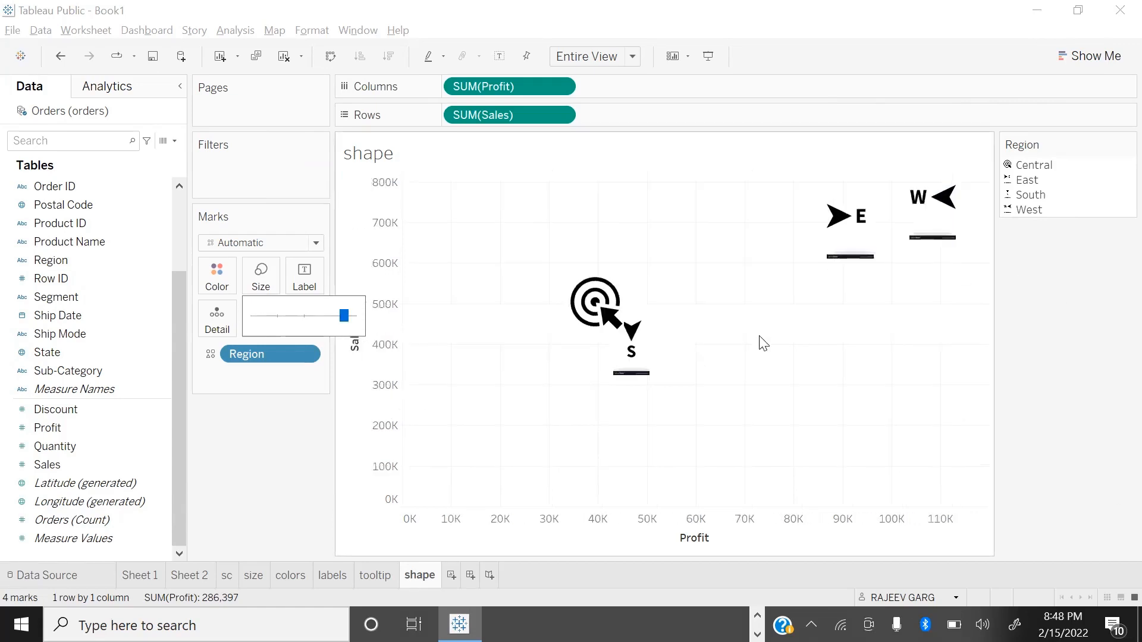
left_click_drag(342, 321, 336, 320)
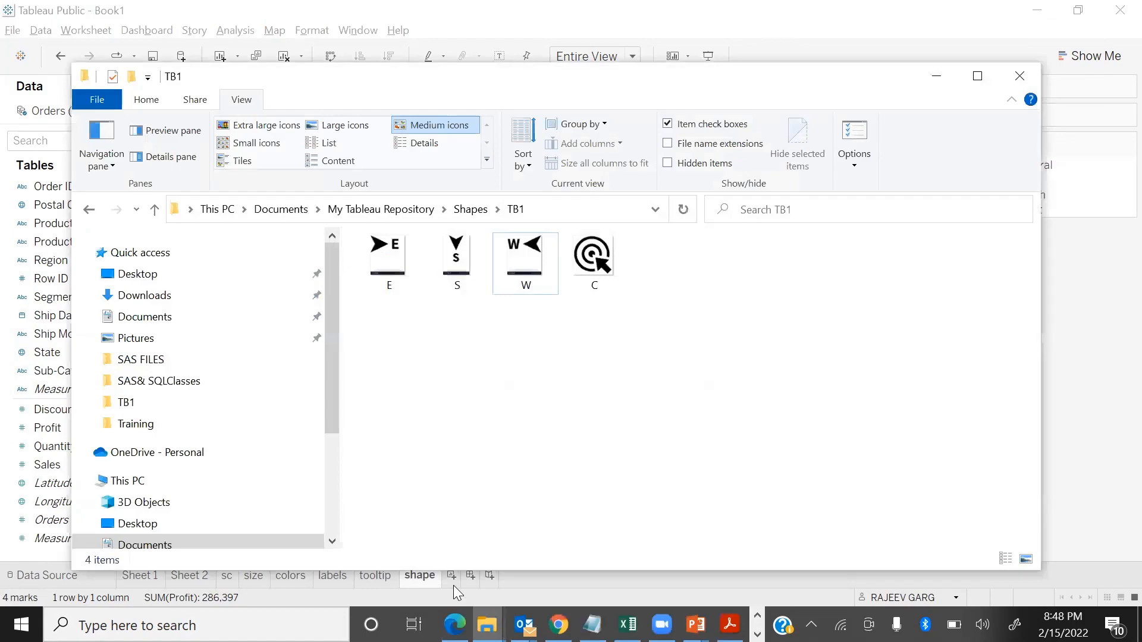
Step: Switch to the presentation to review the Displaying Details slide, and return to Tableau
key("alt+Tab")
key("alt+Tab")
key("alt+Tab")
key("alt+Tab")
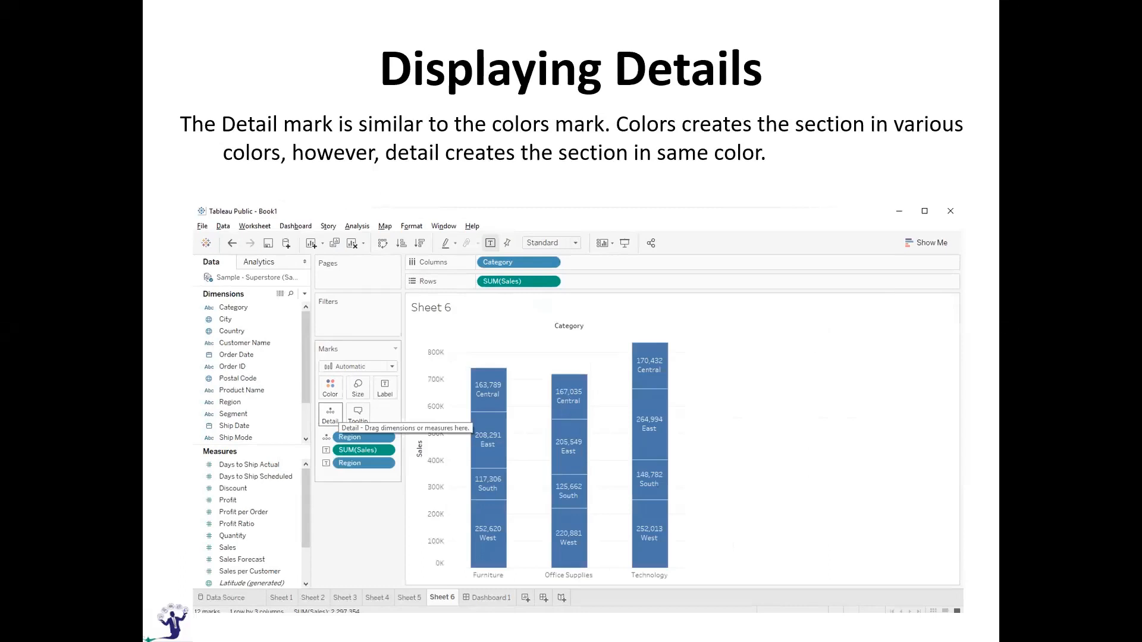
key("alt+Tab")
Step: Add a new worksheet and name it DETAILS
left_click(452, 575)
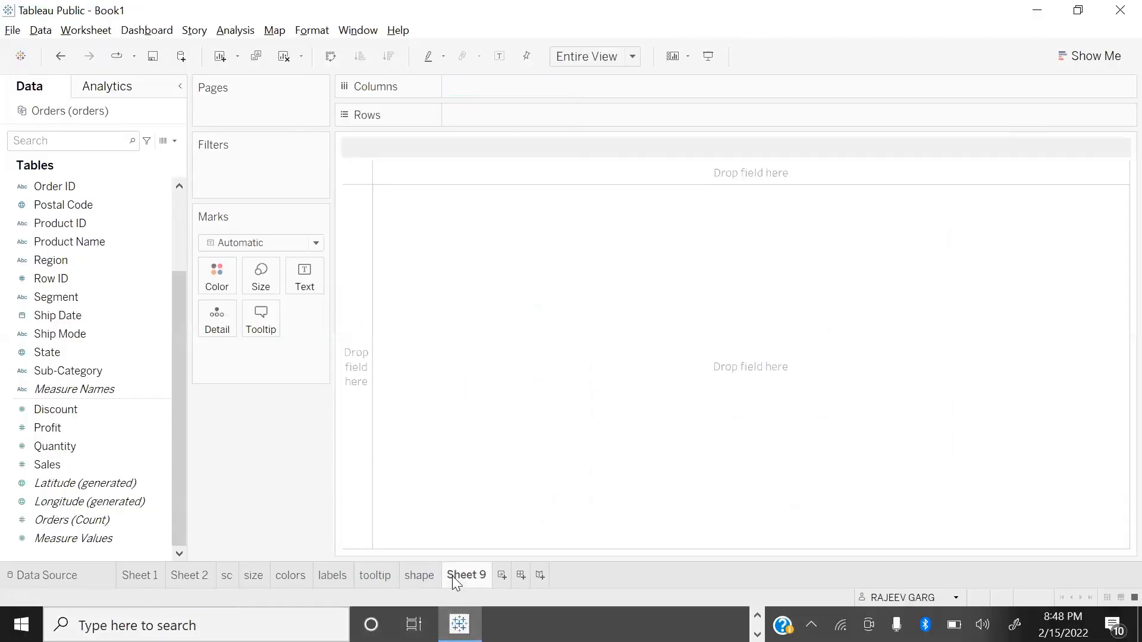
type("DETAILS")
key("Return")
Step: Build a bar chart of Sales by Region and fit it to Entire View
left_click(95, 464)
double_click(95, 464)
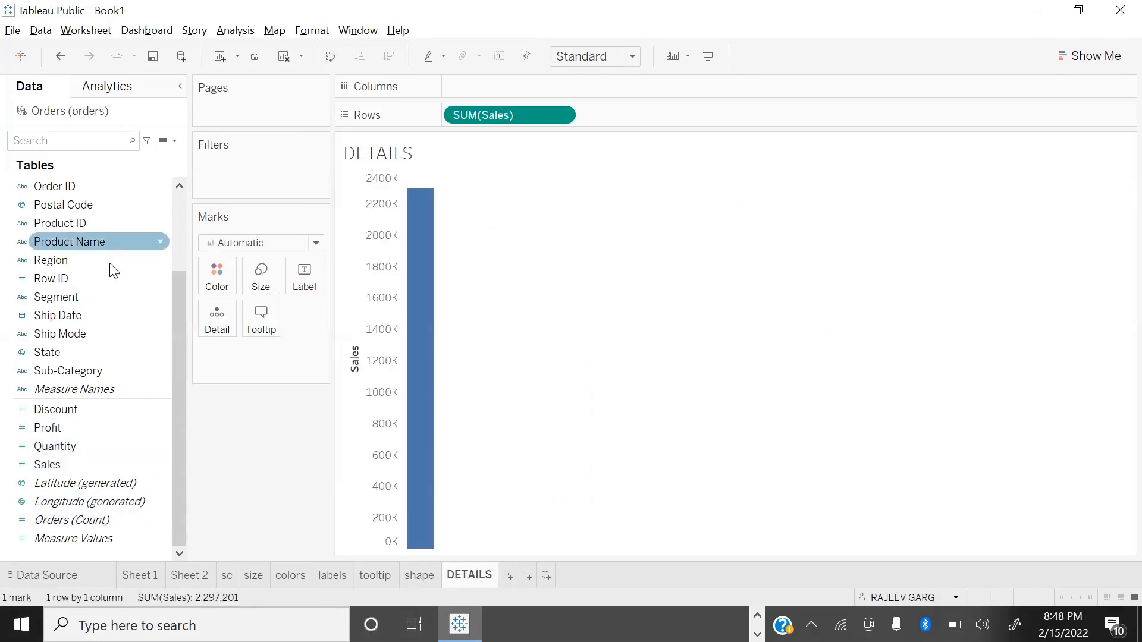
double_click(93, 261)
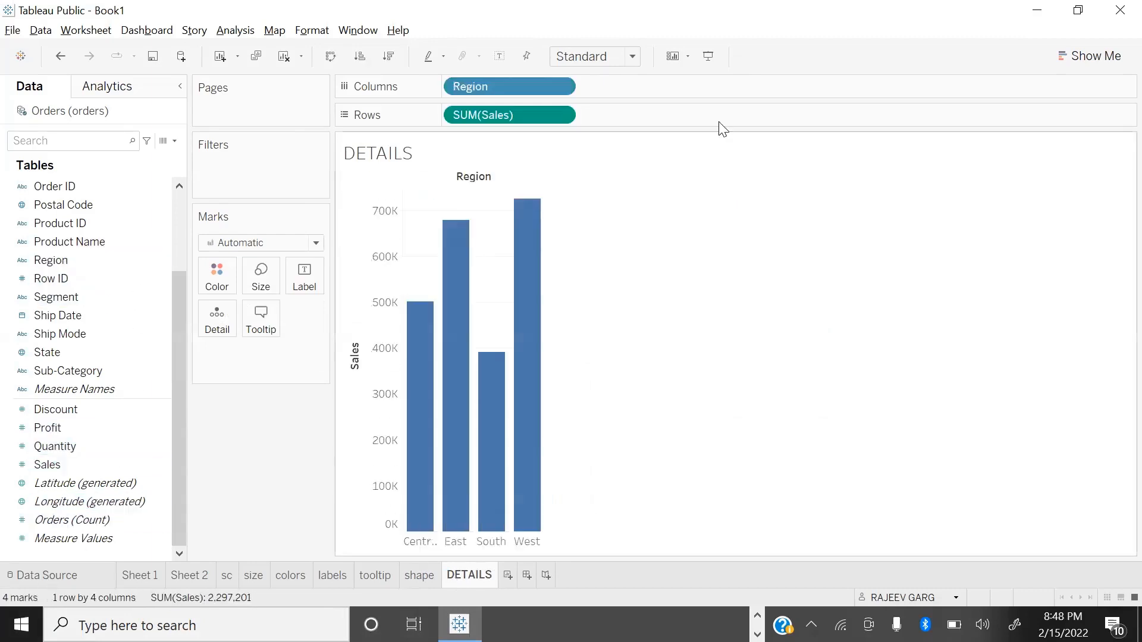
left_click(592, 65)
left_click(583, 120)
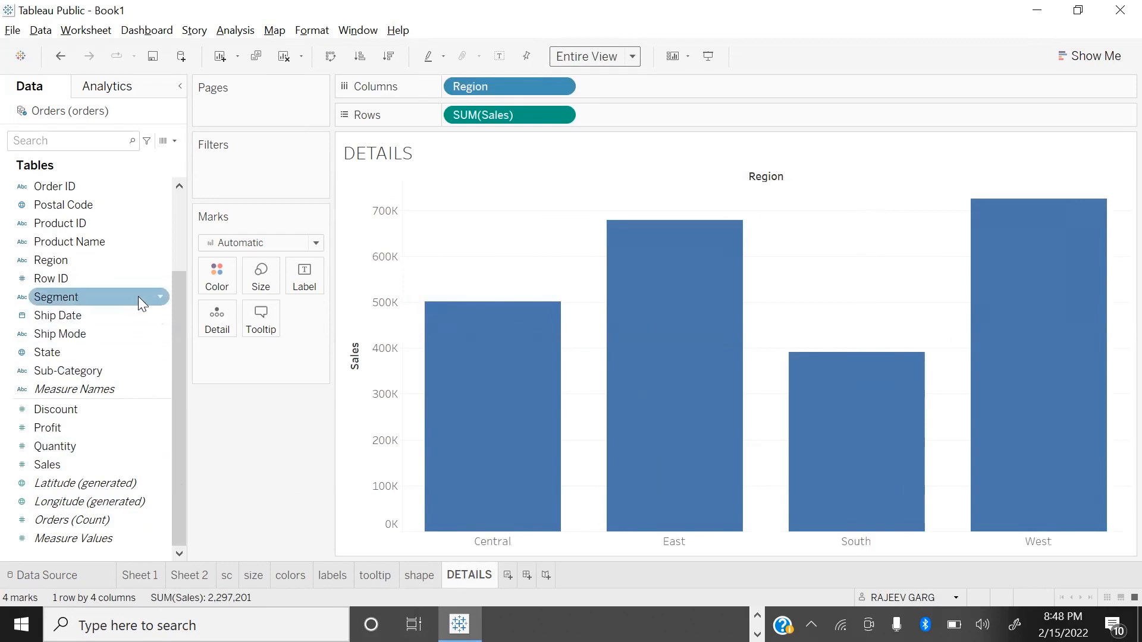
Step: Label the region bars with their Sales values
scroll(127, 302, "up", 2)
scroll(119, 387, "down", 2)
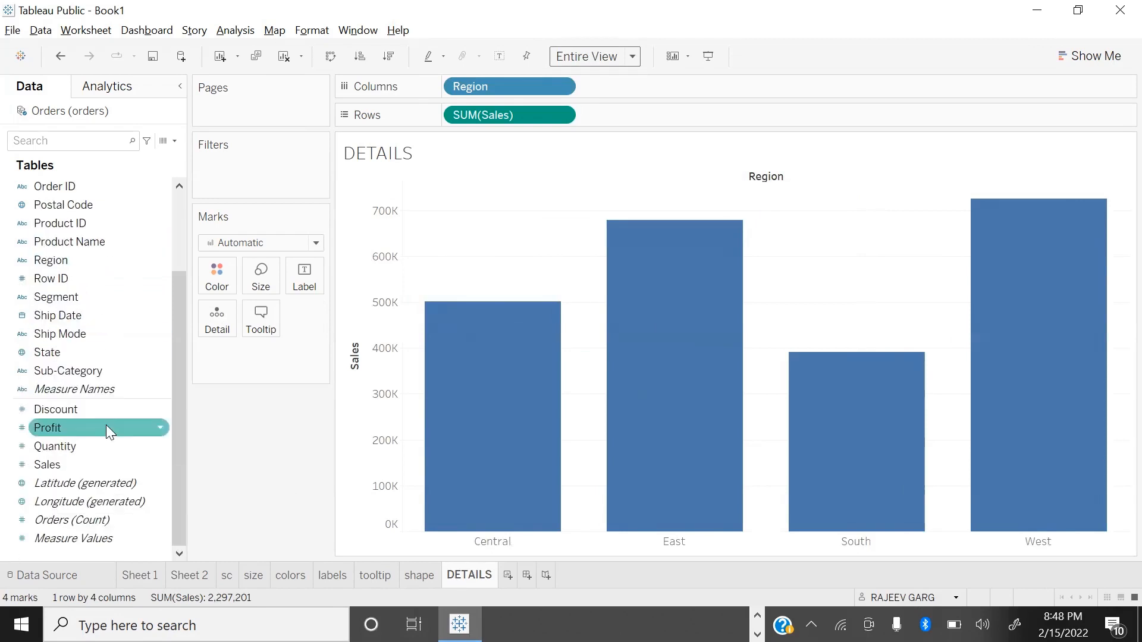
left_click_drag(107, 464, 314, 284)
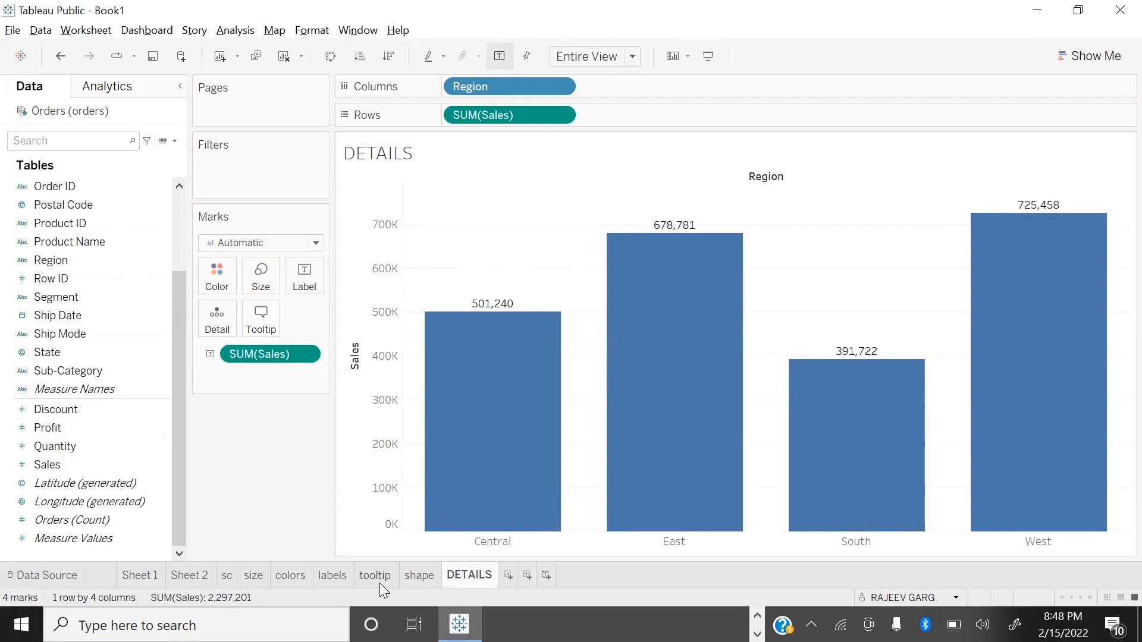
mouse_move(497, 308)
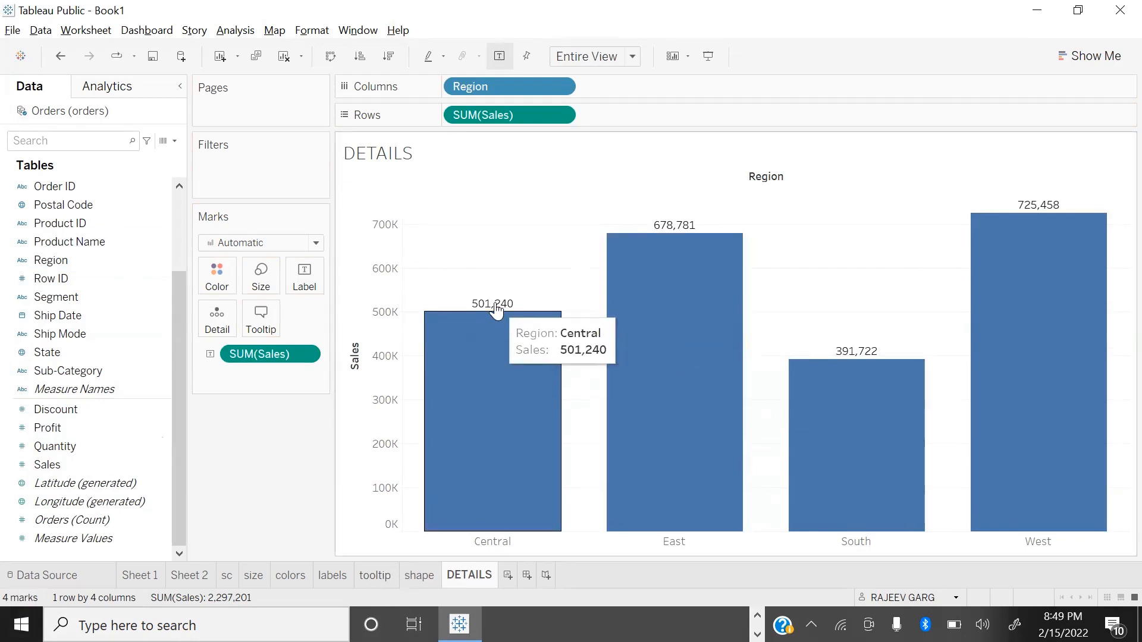
Step: Try coloring the region bars by Segment, and split them by Segment with the Detail mark instead
left_click_drag(59, 294, 217, 275)
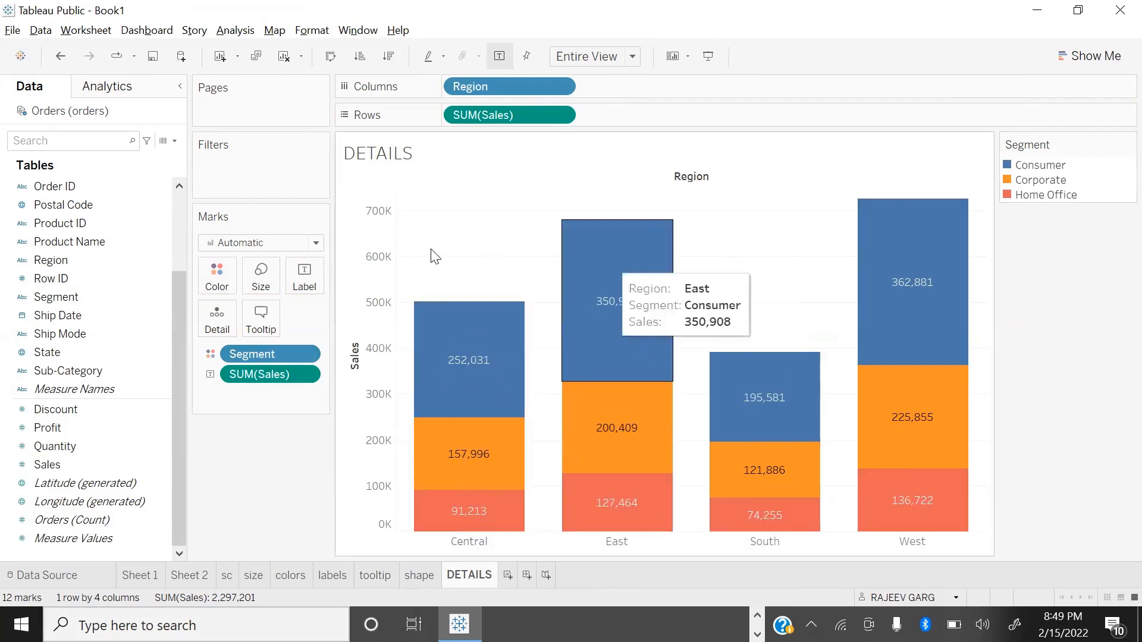
left_click_drag(264, 357, 70, 353)
left_click_drag(45, 299, 216, 330)
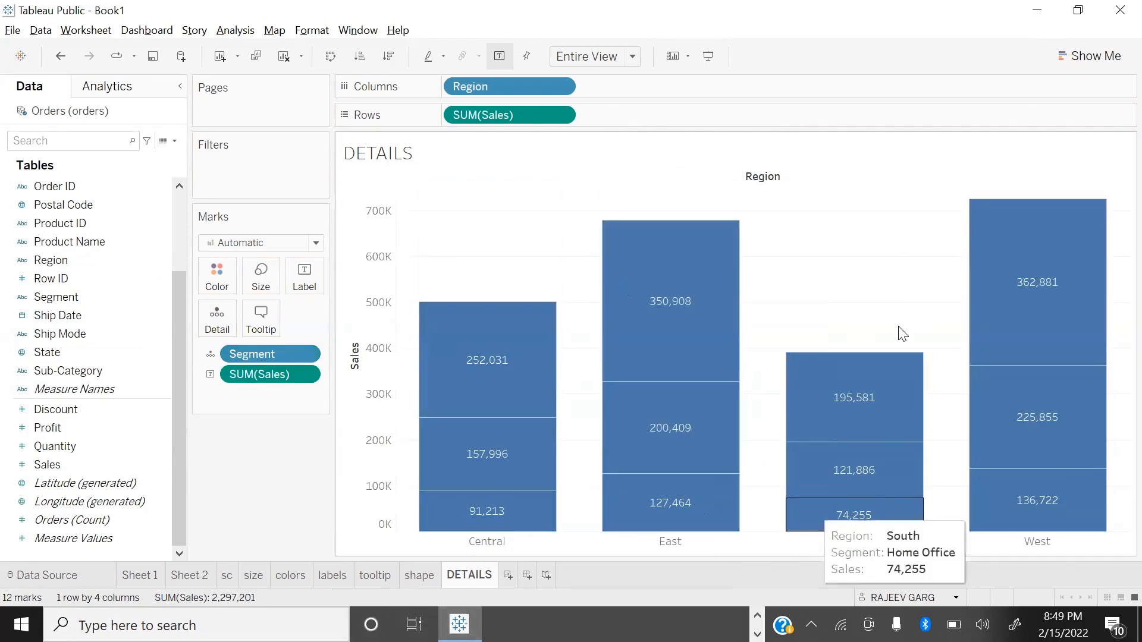
Step: Add Segment and Profit to the labels of the region bars
left_click_drag(89, 296, 303, 277)
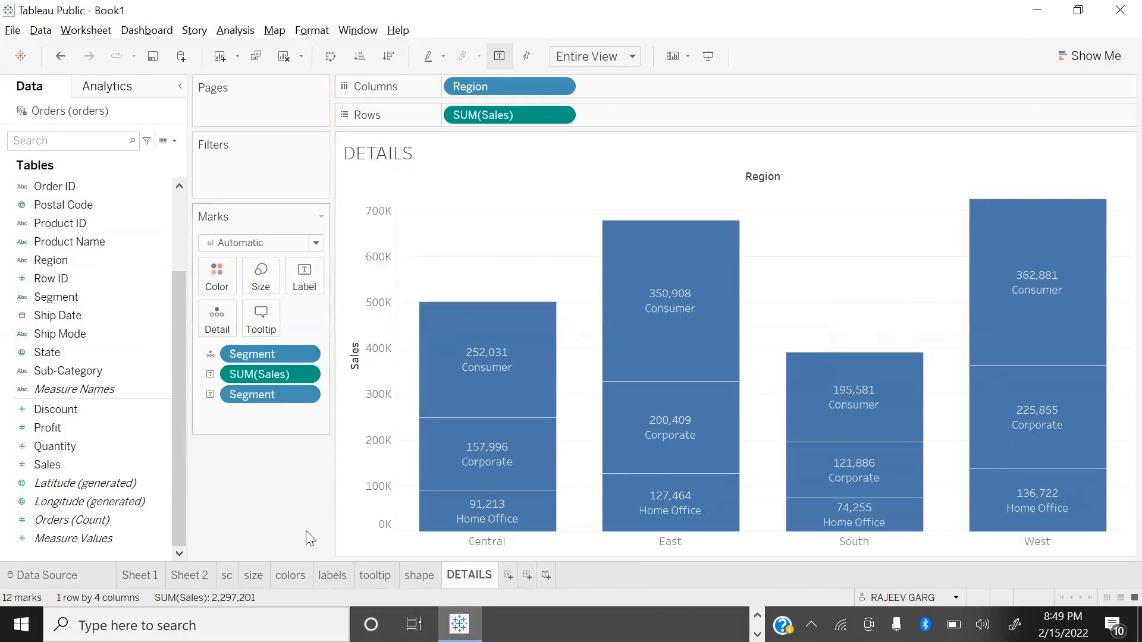
left_click_drag(143, 427, 303, 277)
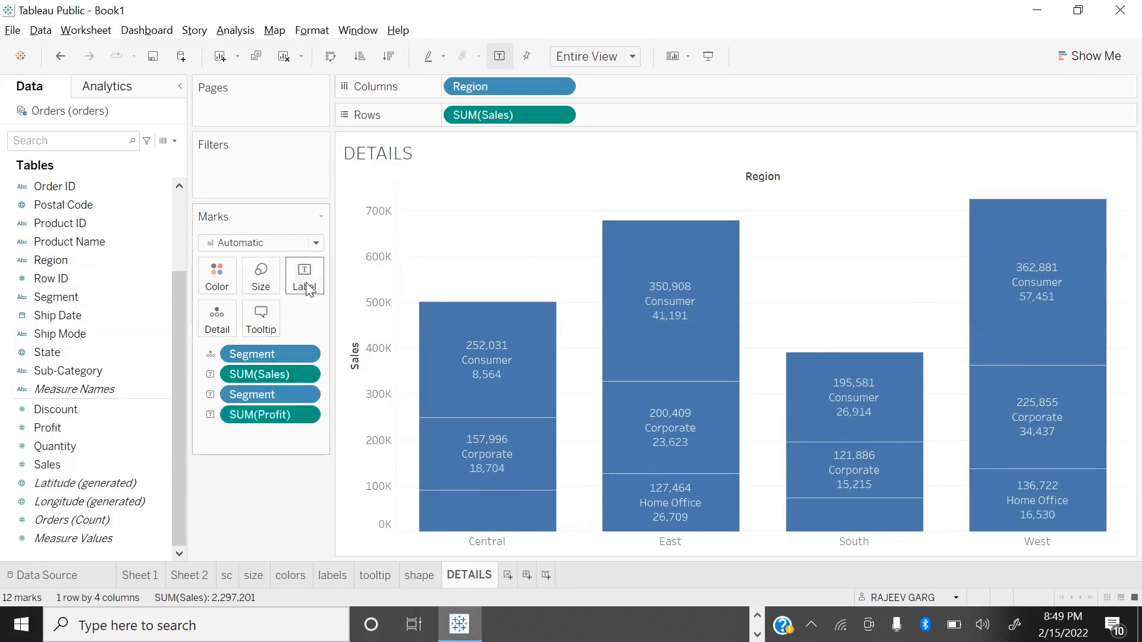
Step: Edit the label text to prefix the Sales value with "SALE:" and the Profit value with "PROFIT", and make all label text bold
left_click(307, 290)
left_click(458, 351)
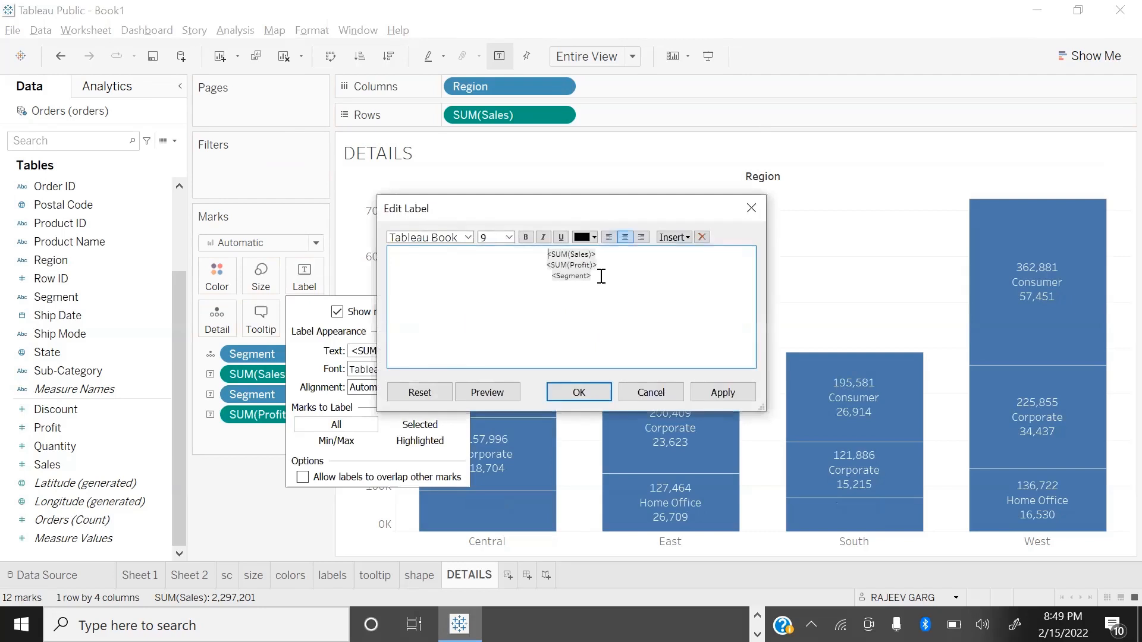
type("ALE")
type(":")
type("PROFIT")
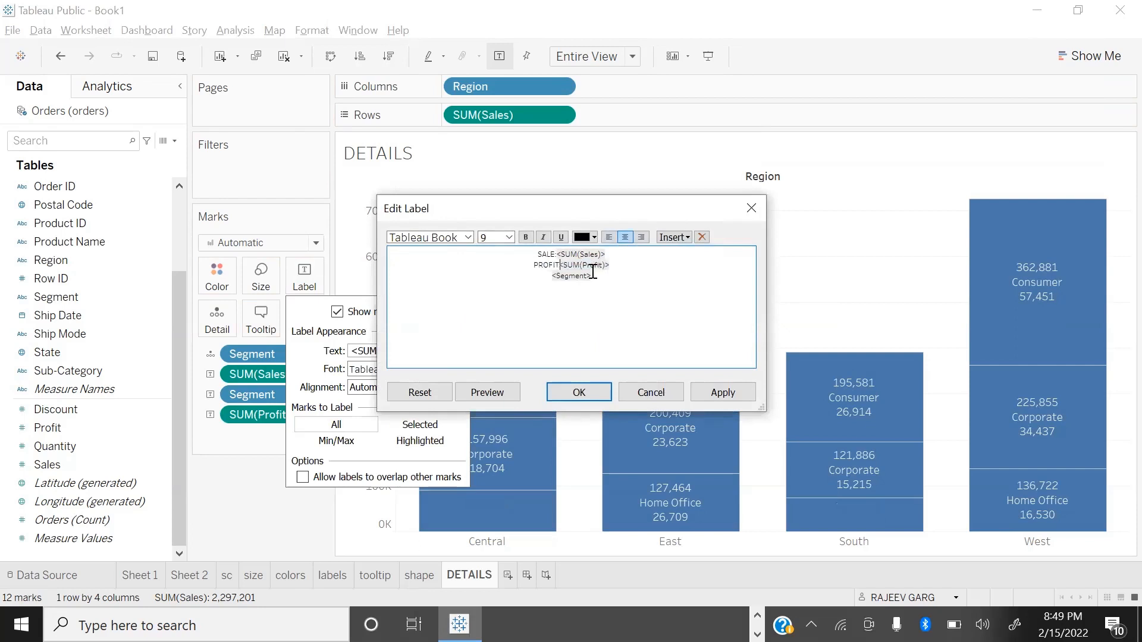
key("ctrl+a")
key("ctrl+b")
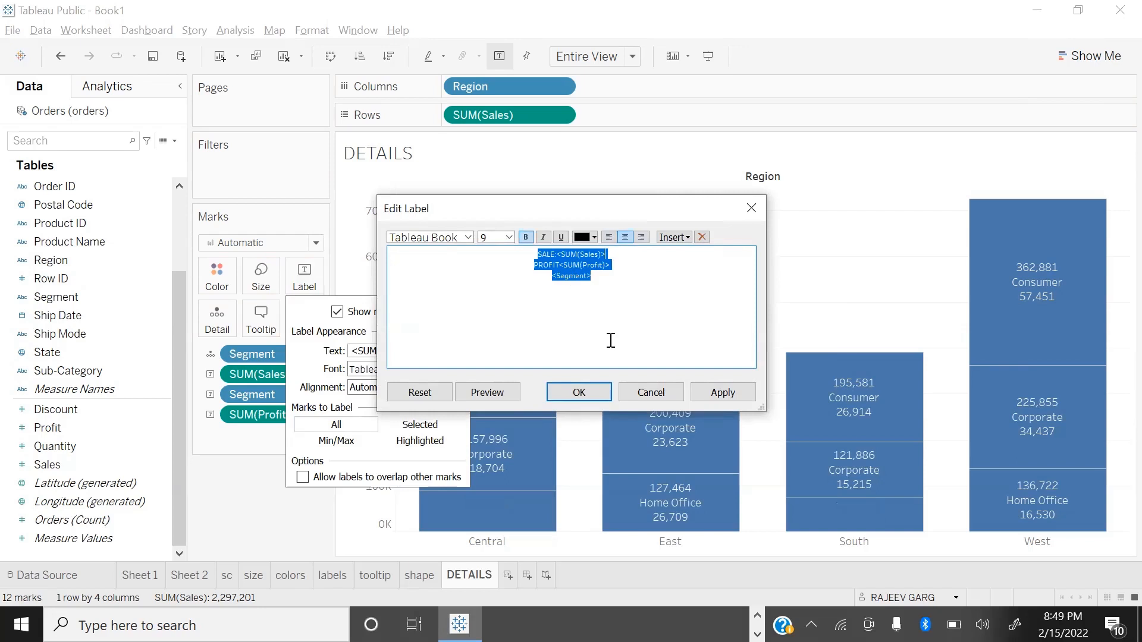
left_click(724, 391)
left_click(578, 392)
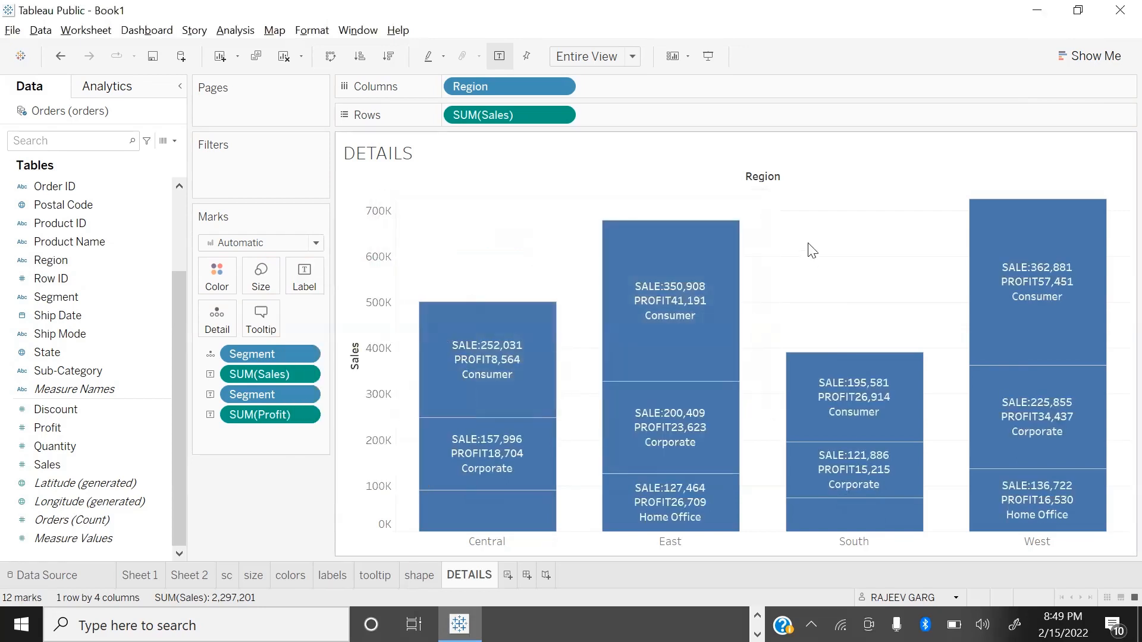
Step: Review the DETAILS chart in presentation mode, including the West Consumer segment's tooltip, and return to the worksheet
key("F7")
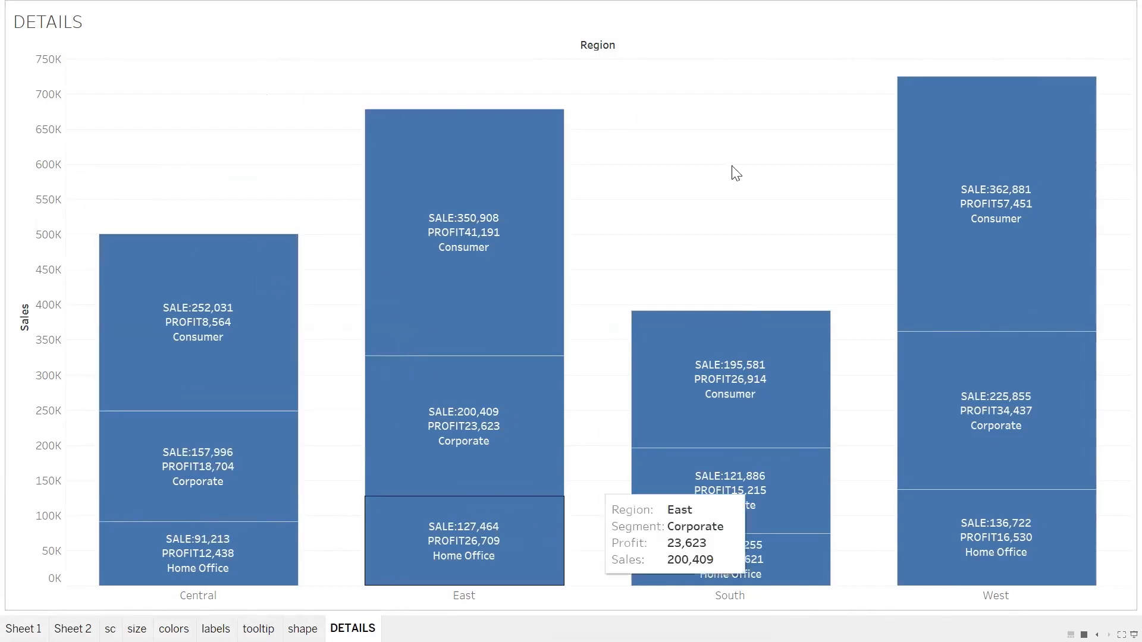
mouse_move(1088, 232)
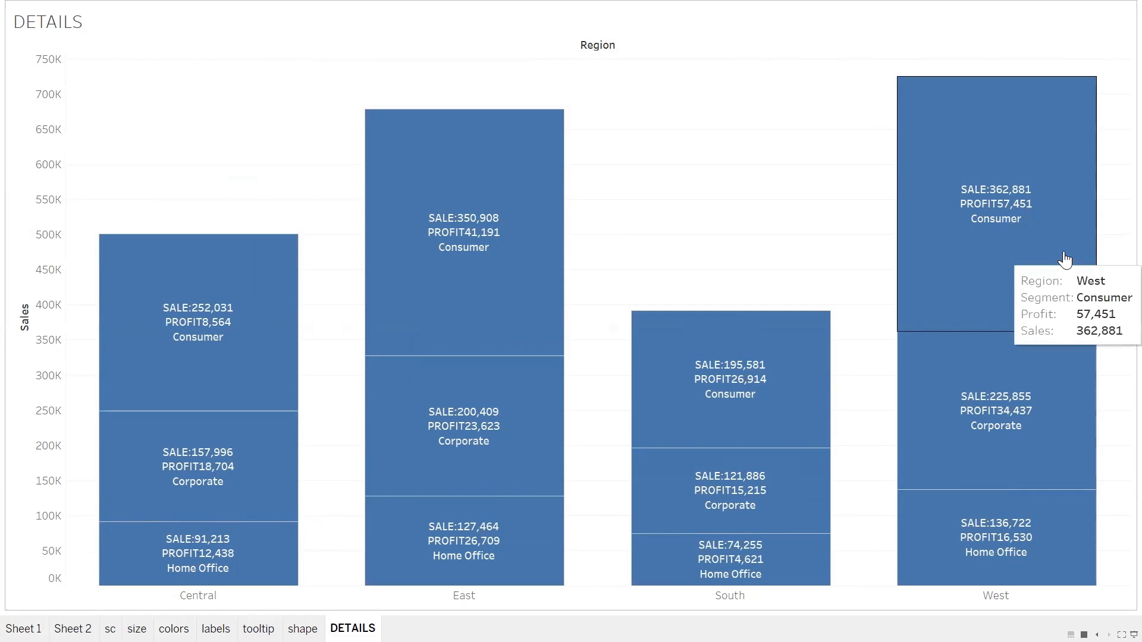
key("Escape")
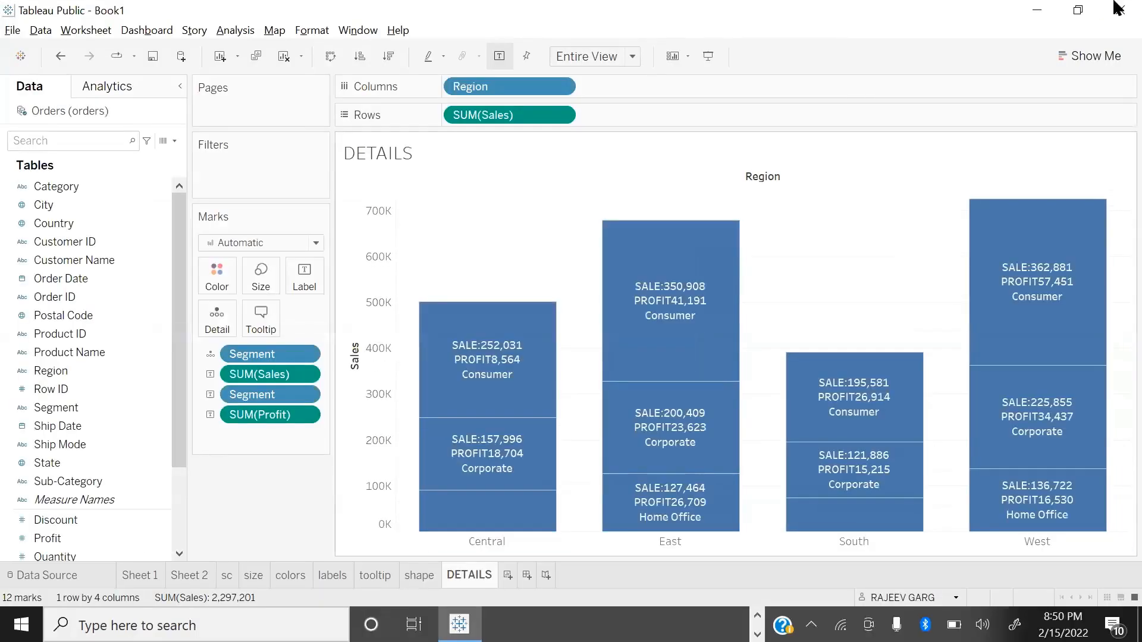
Step: Switch to the slide show with the assignment on region-wise profit and sub-category bar charts
key("alt+Tab")
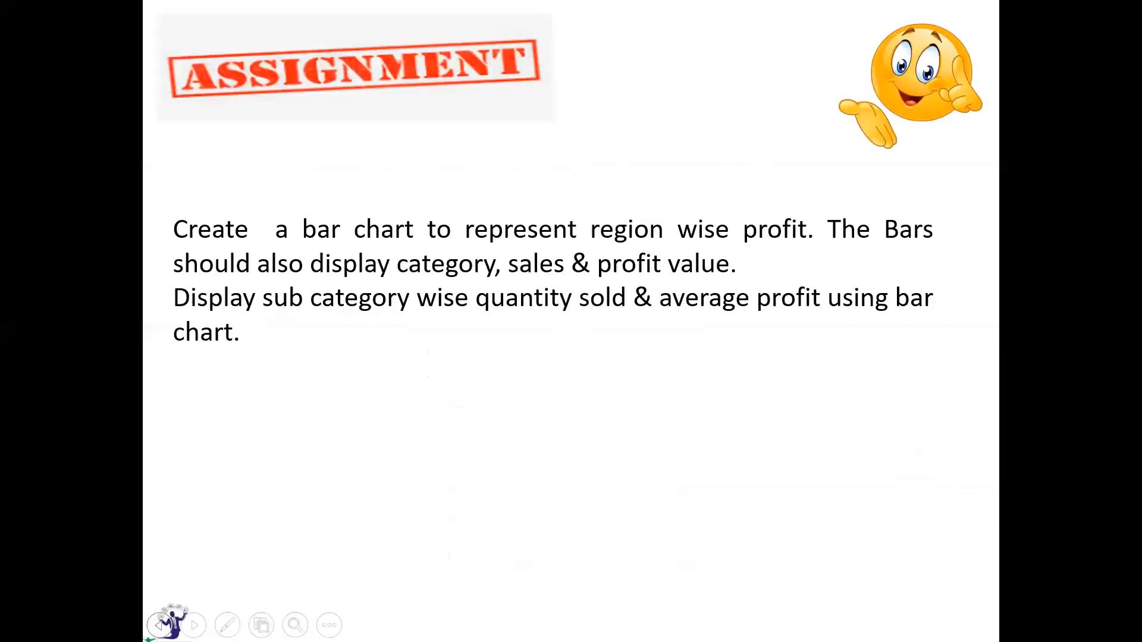
key("alt+Tab")
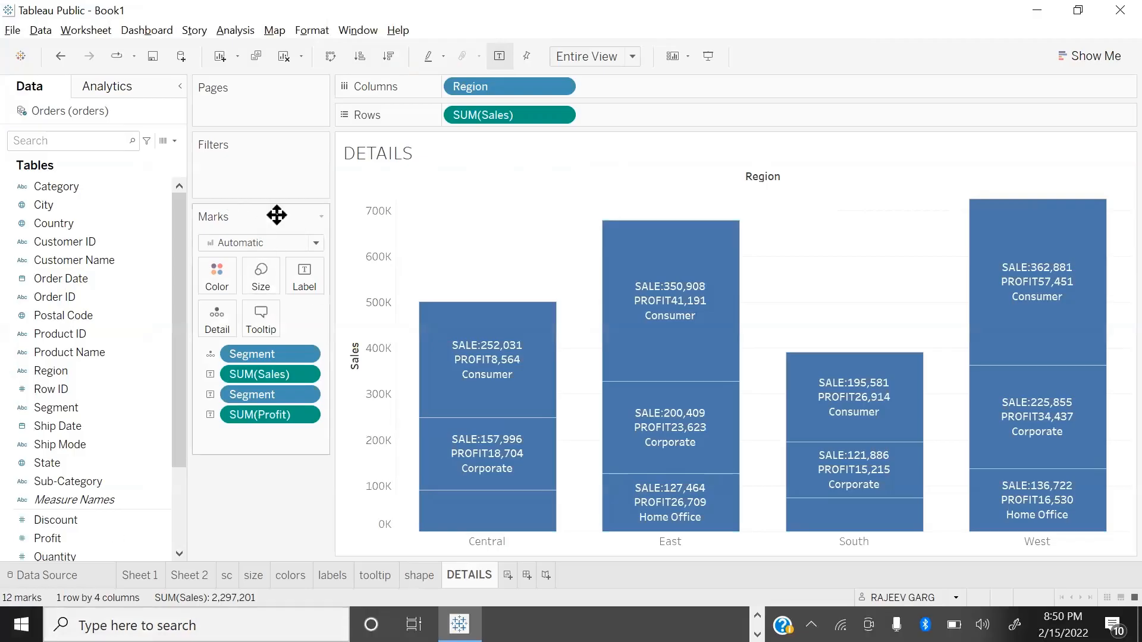
key("alt+Tab")
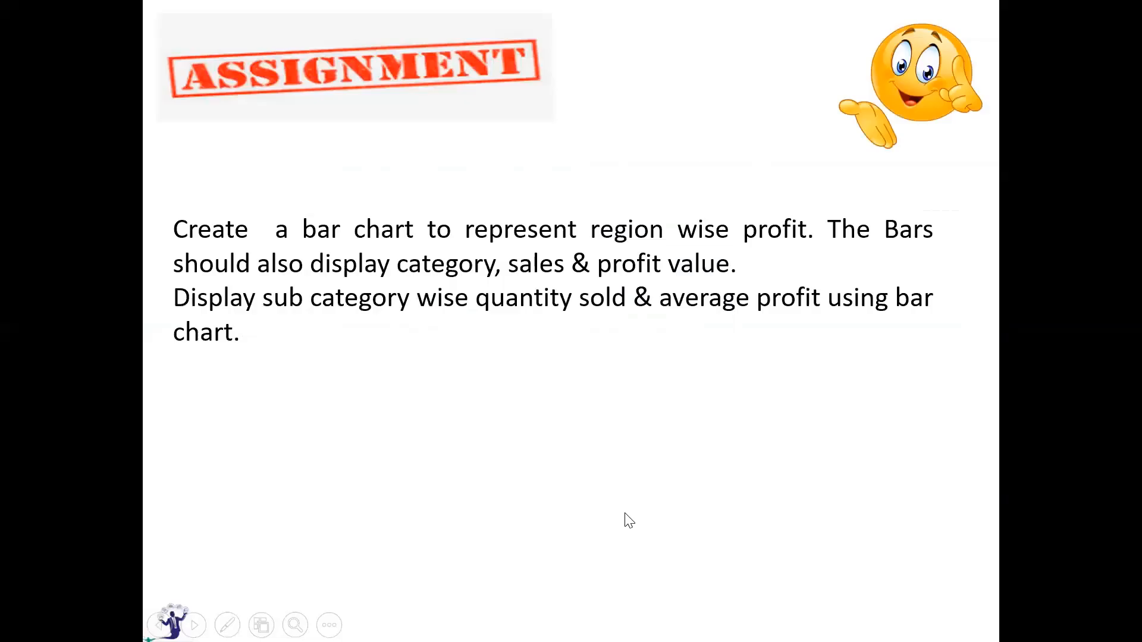
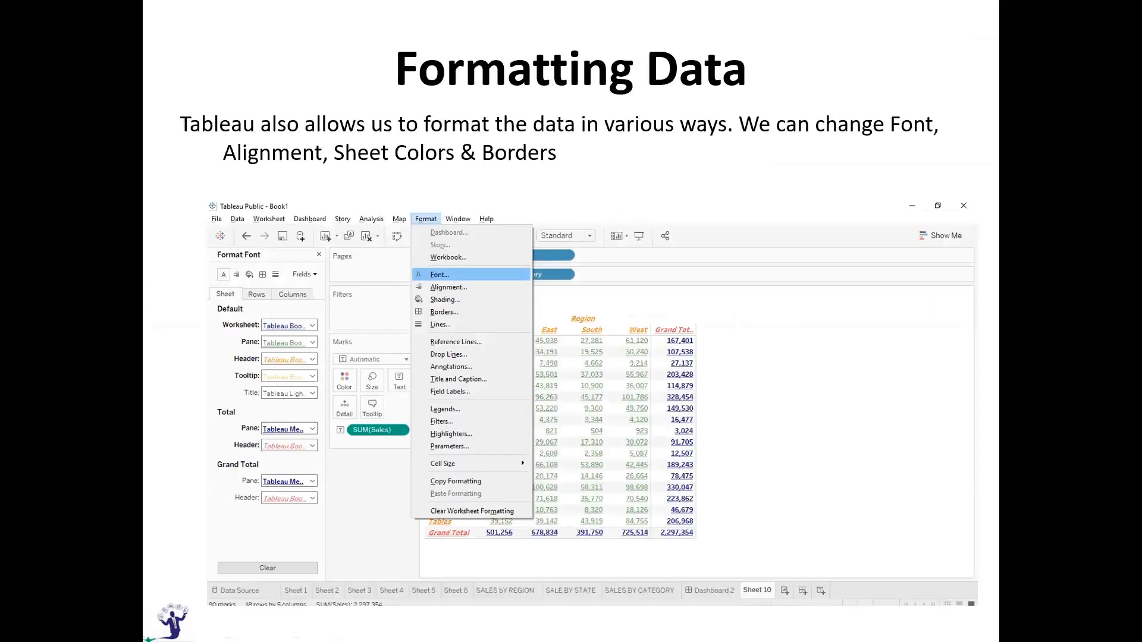
Step: Switch to the Tableau workbook and add a new worksheet named FORMATTING
key("alt+Tab")
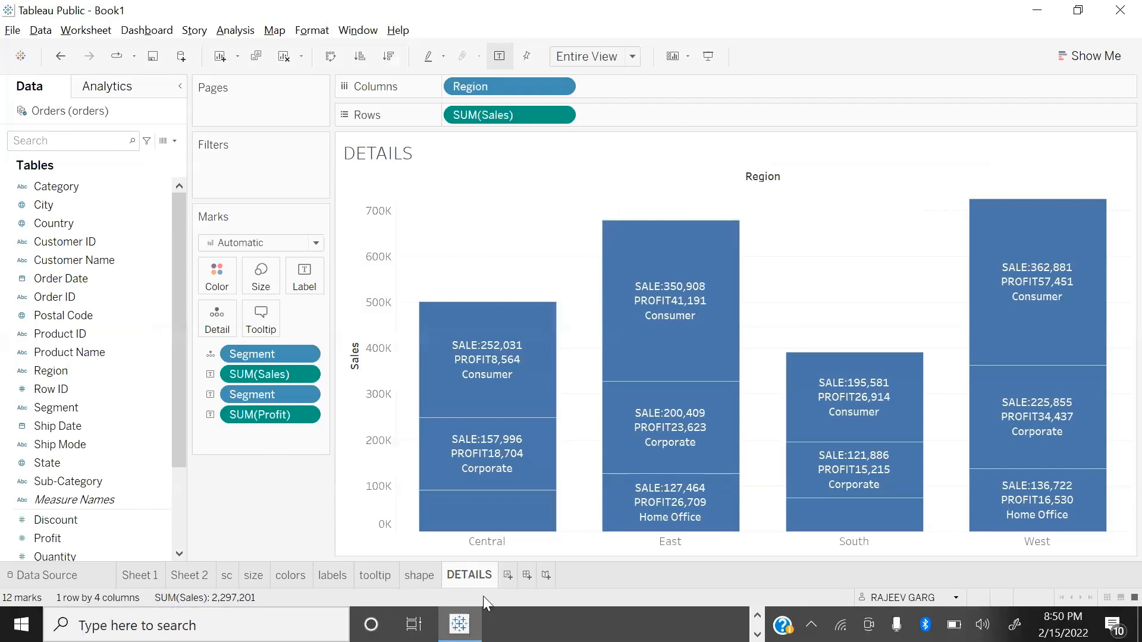
left_click(506, 575)
double_click(508, 576)
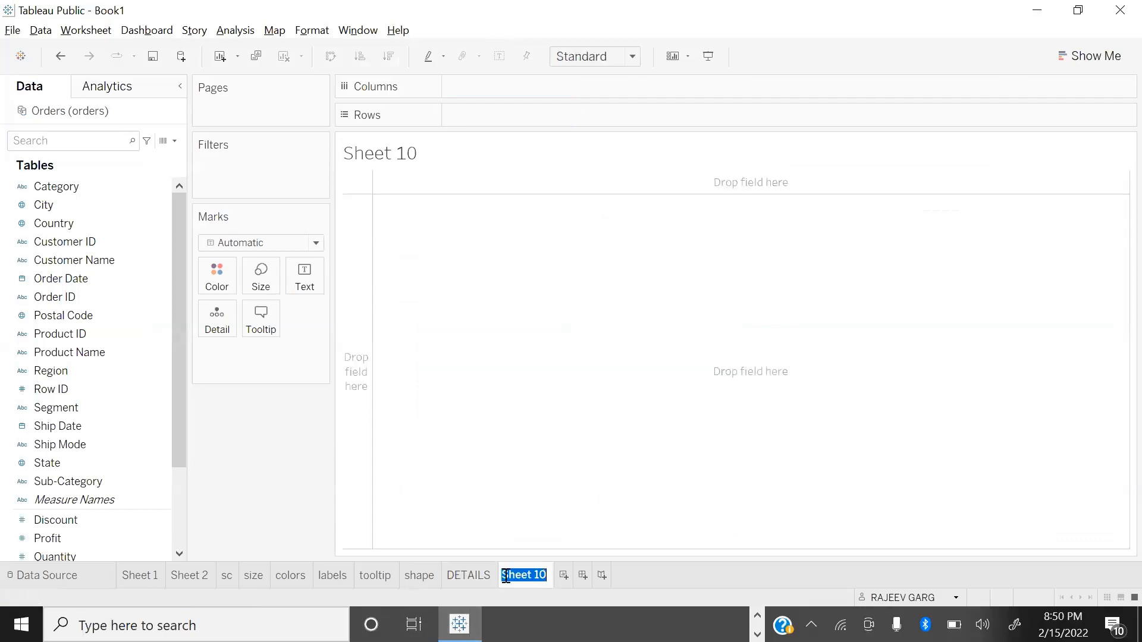
type("FORMATTING")
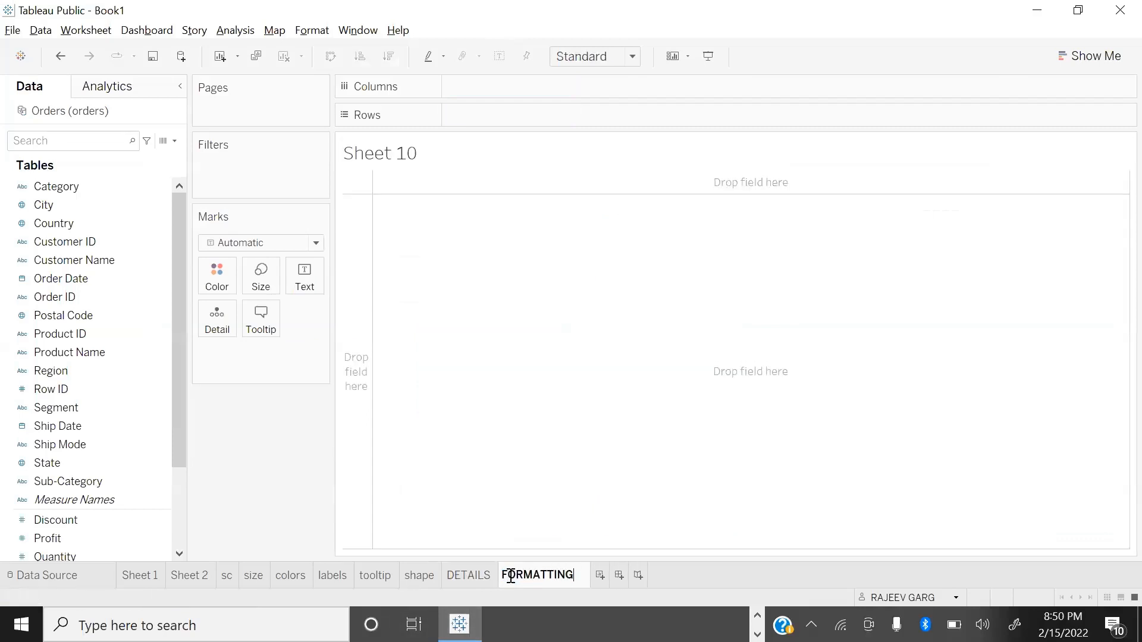
key("Return")
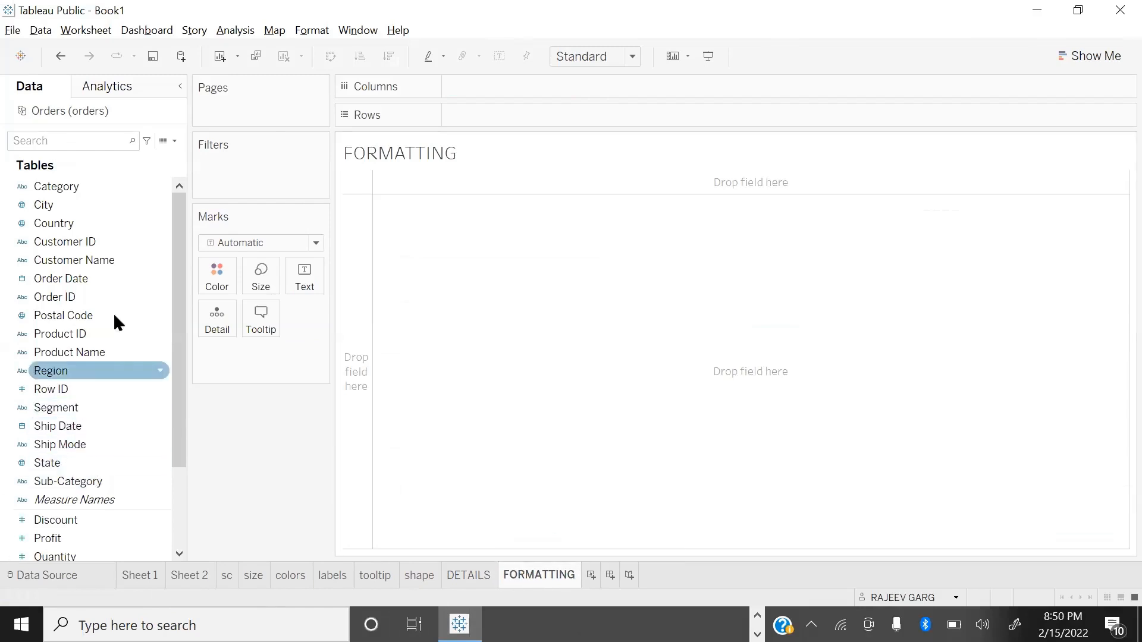
Step: Build a text table of Sales with Category and Sub-Category in the rows and Region in the columns
left_click(89, 184)
double_click(89, 184)
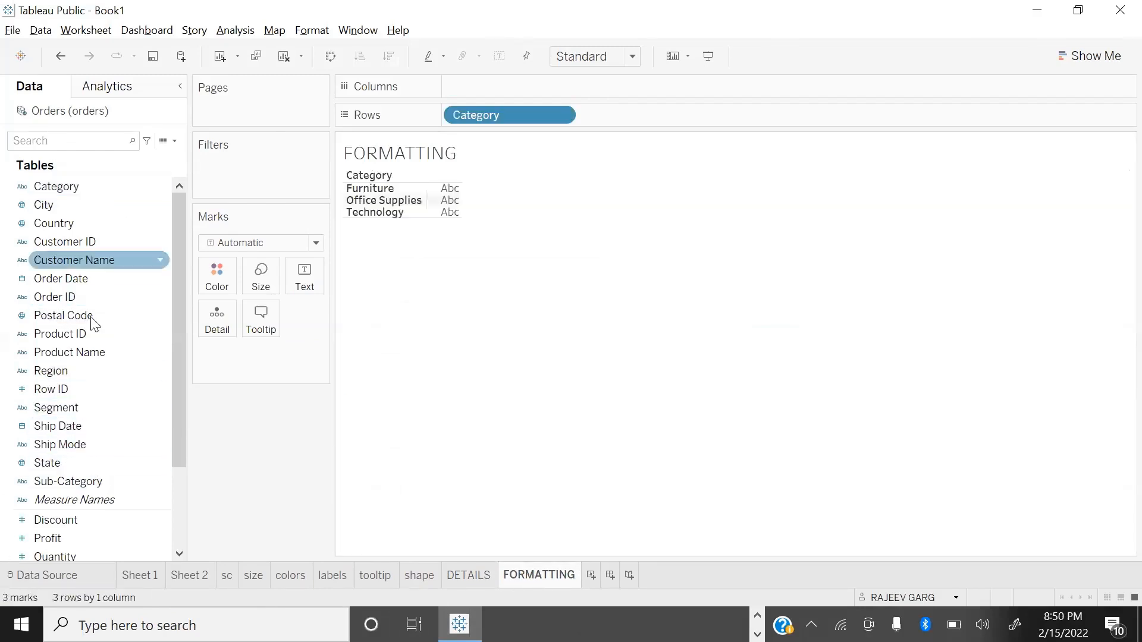
double_click(55, 374)
double_click(109, 481)
scroll(120, 472, "down", 2)
left_click(67, 467)
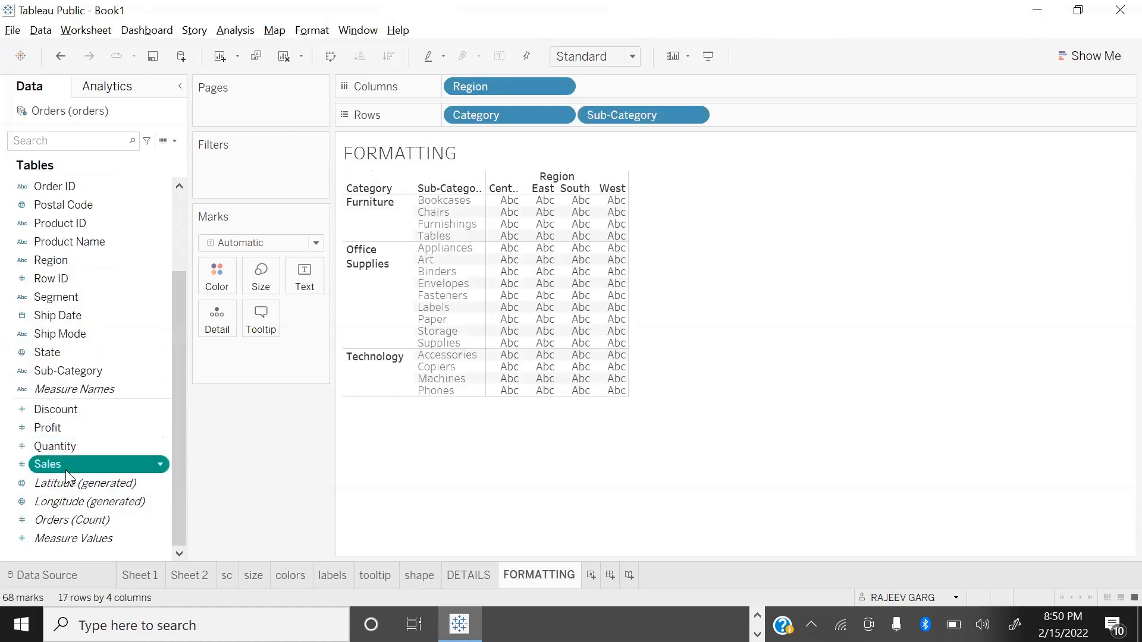
left_click_drag(83, 466, 746, 343)
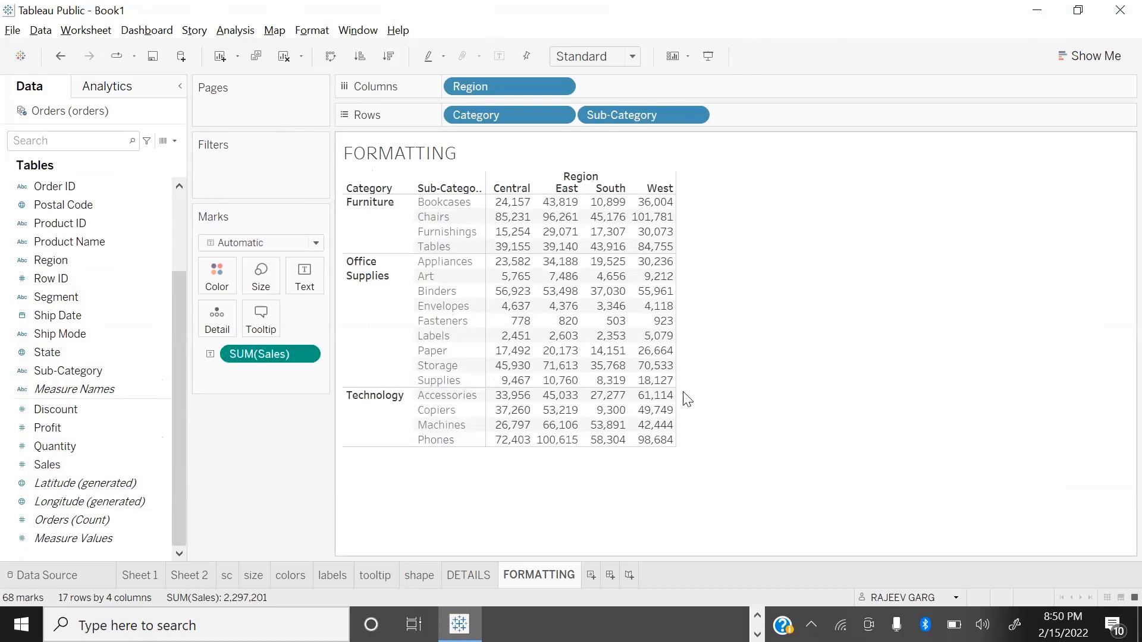
Step: Add all subtotals plus row and column grand totals to the sales table, and fit it to Entire View
left_click(232, 31)
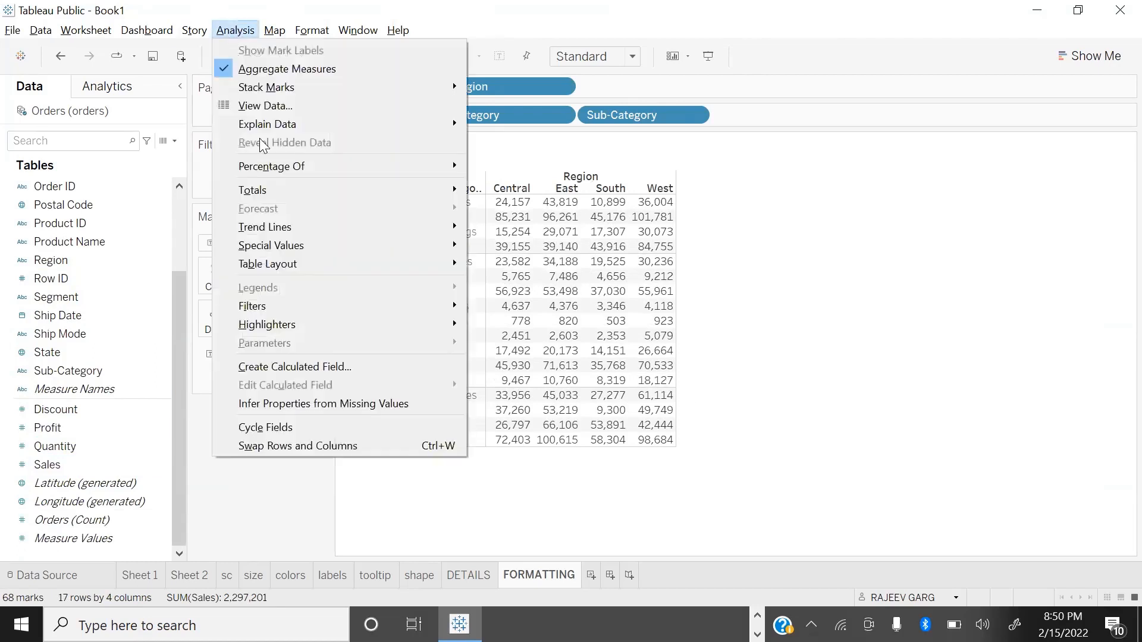
mouse_move(454, 191)
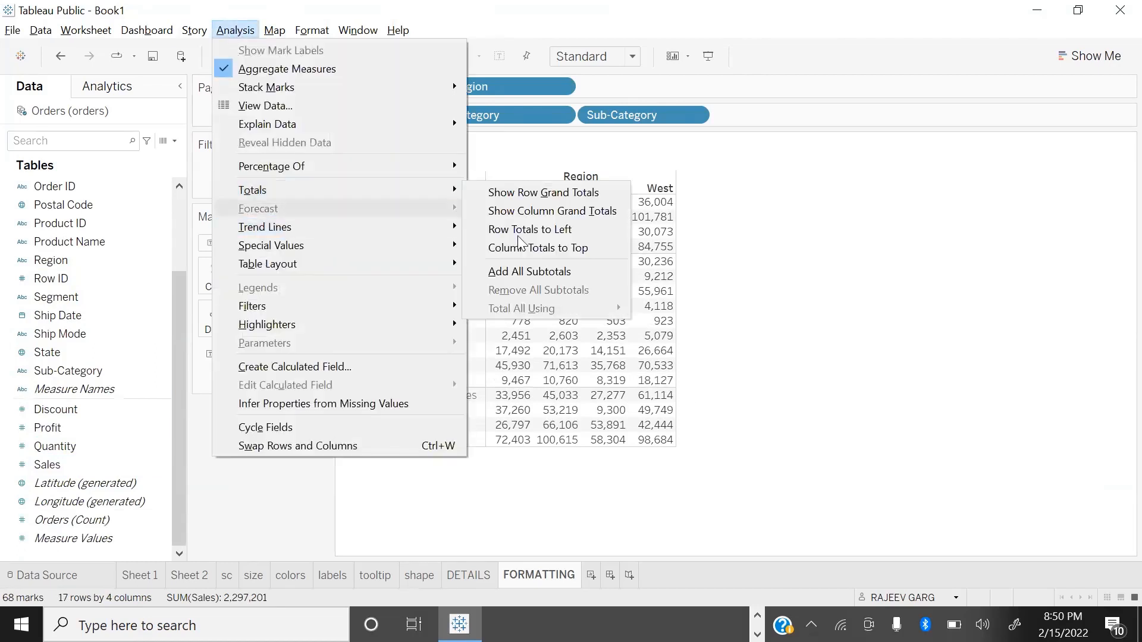
left_click(523, 272)
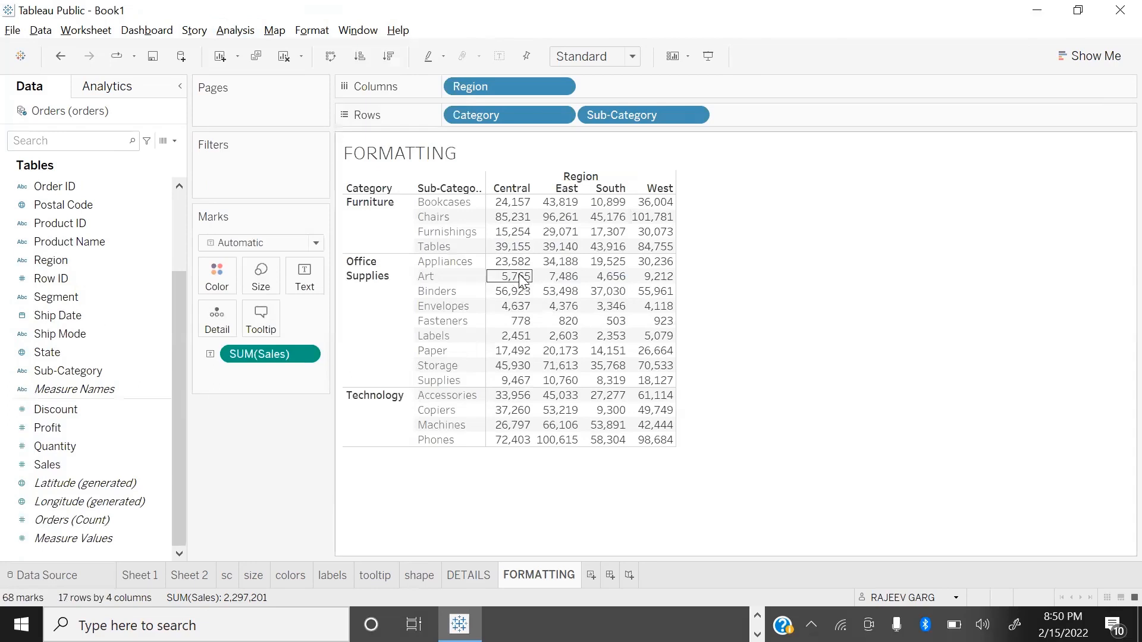
left_click(232, 30)
mouse_move(303, 192)
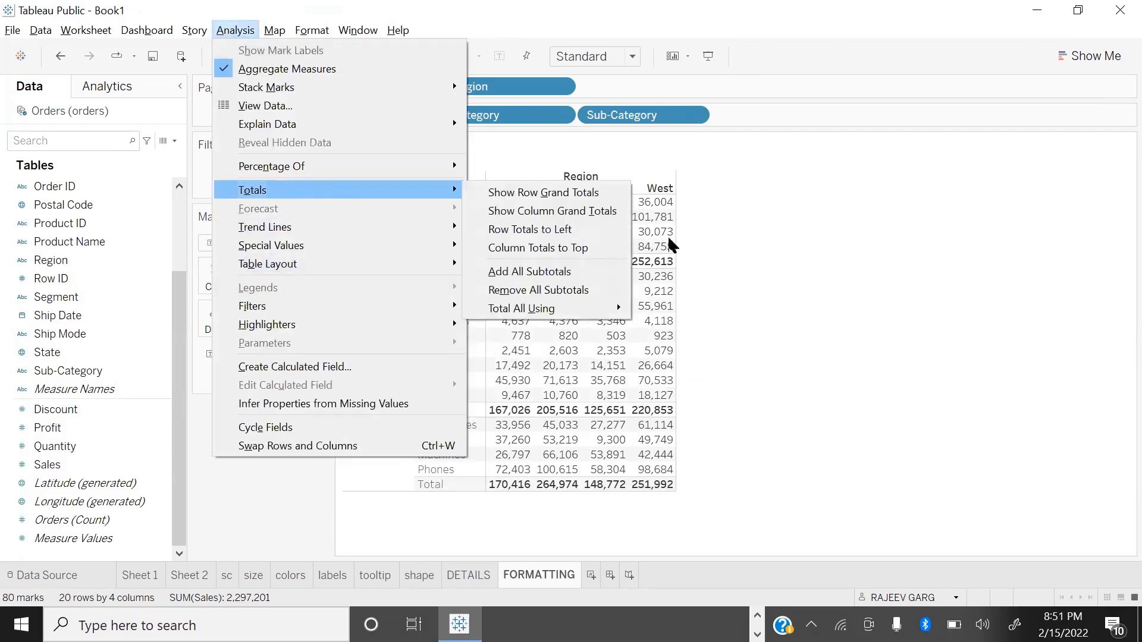
left_click(523, 191)
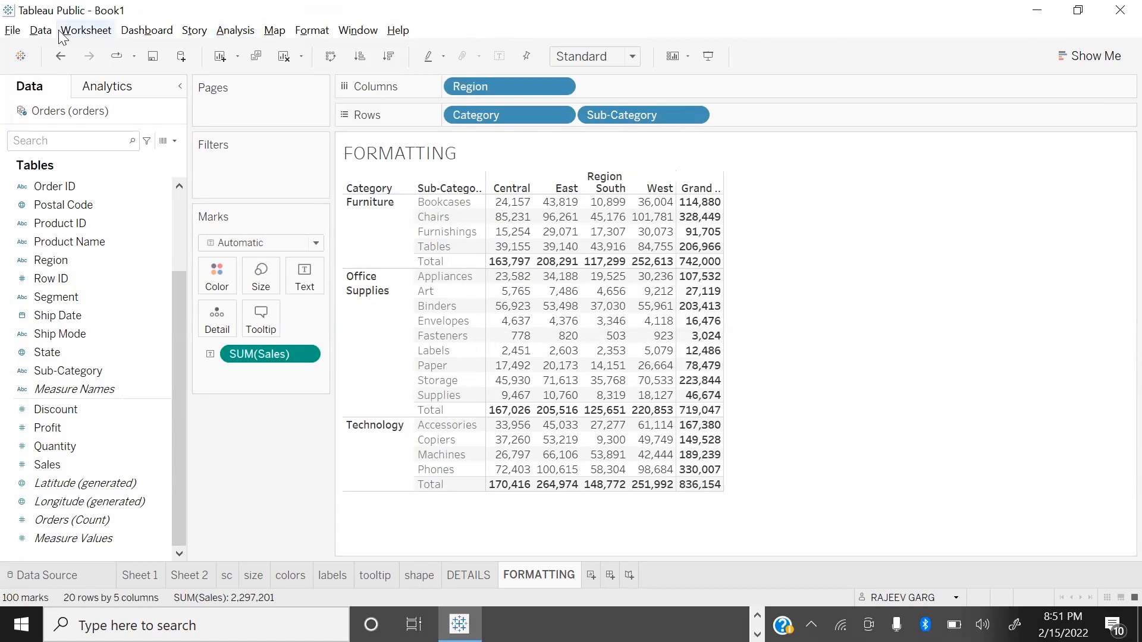
left_click(235, 31)
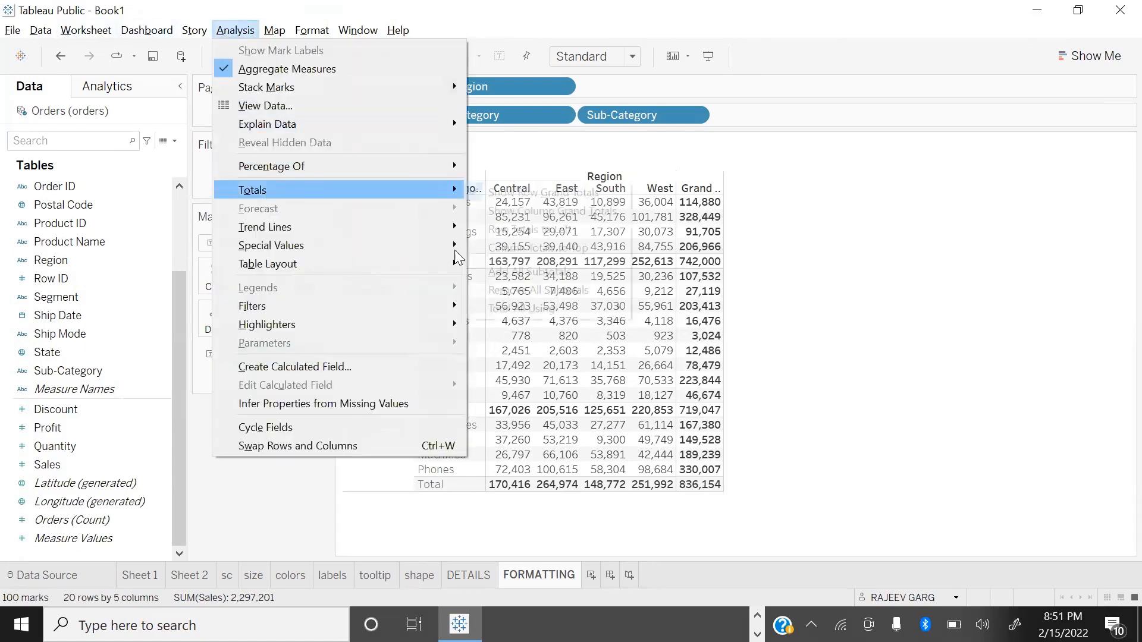
mouse_move(356, 190)
left_click(571, 209)
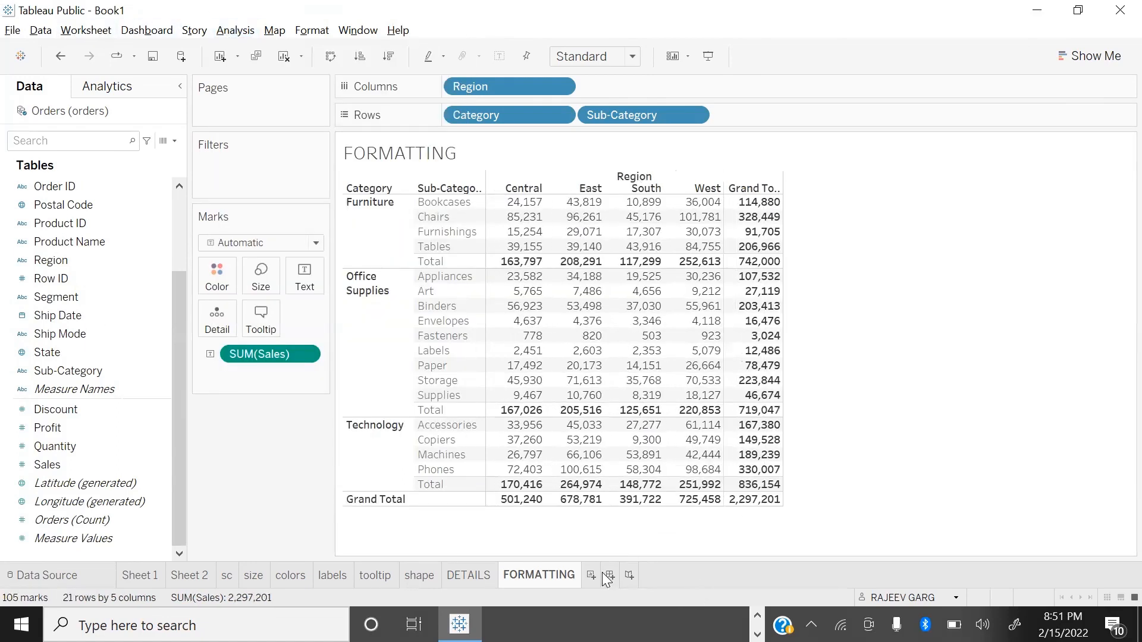
left_click(598, 56)
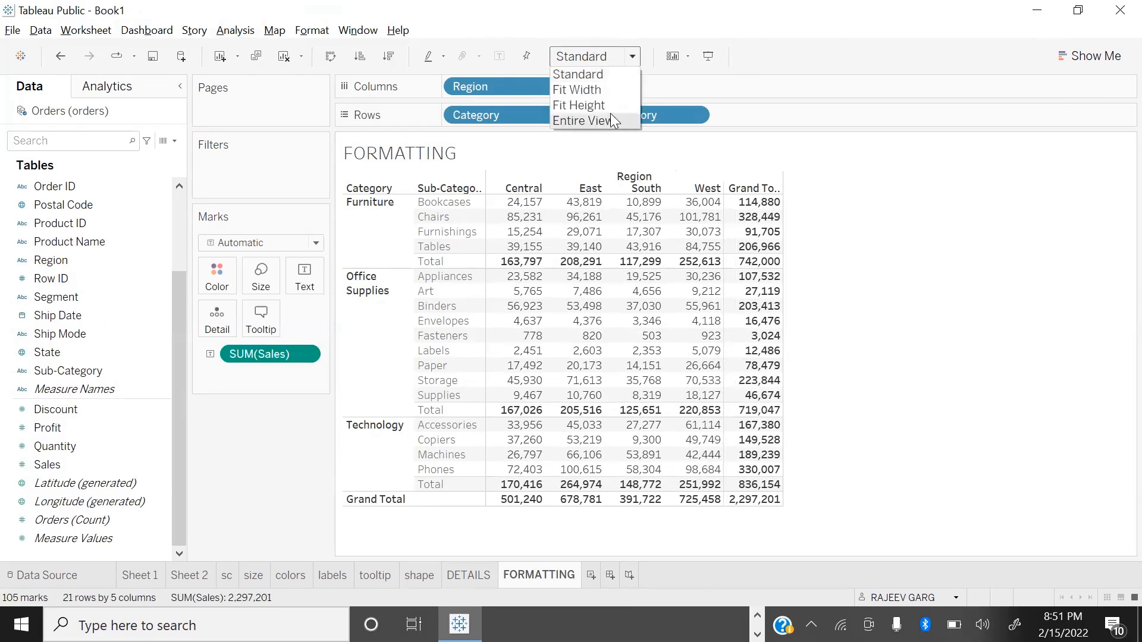
left_click(610, 120)
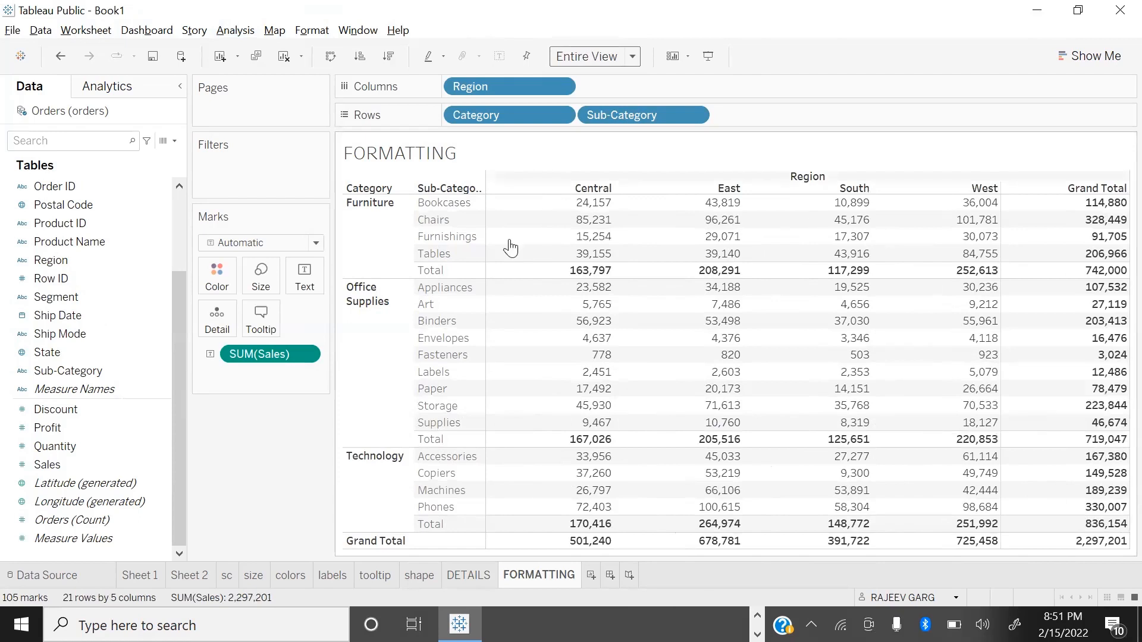
left_click(546, 308)
right_click(546, 308)
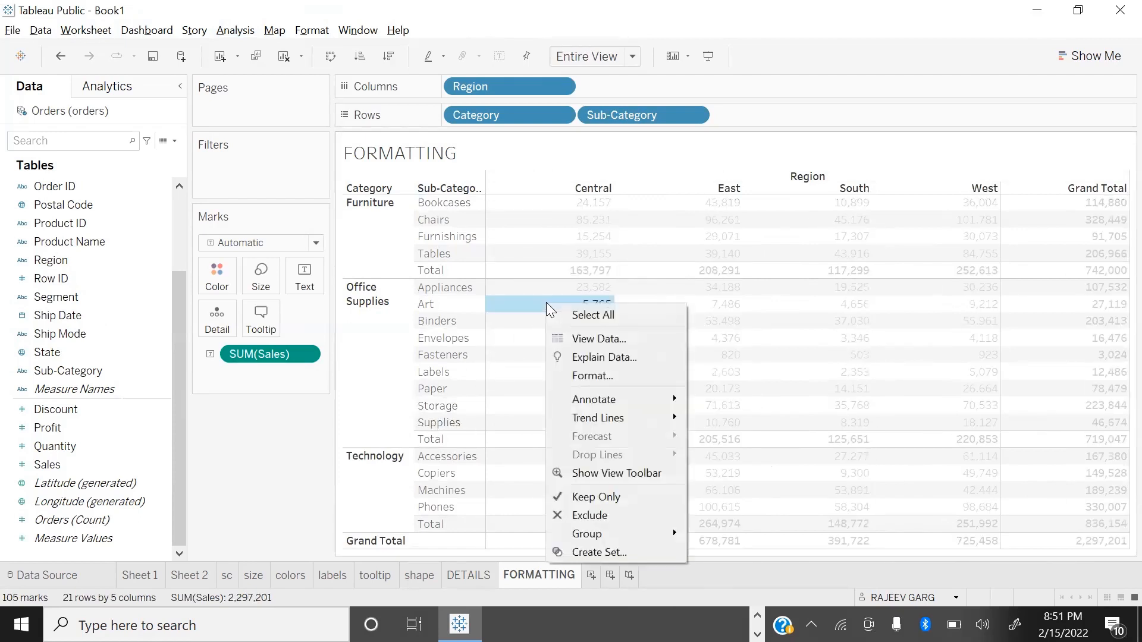
left_click(598, 376)
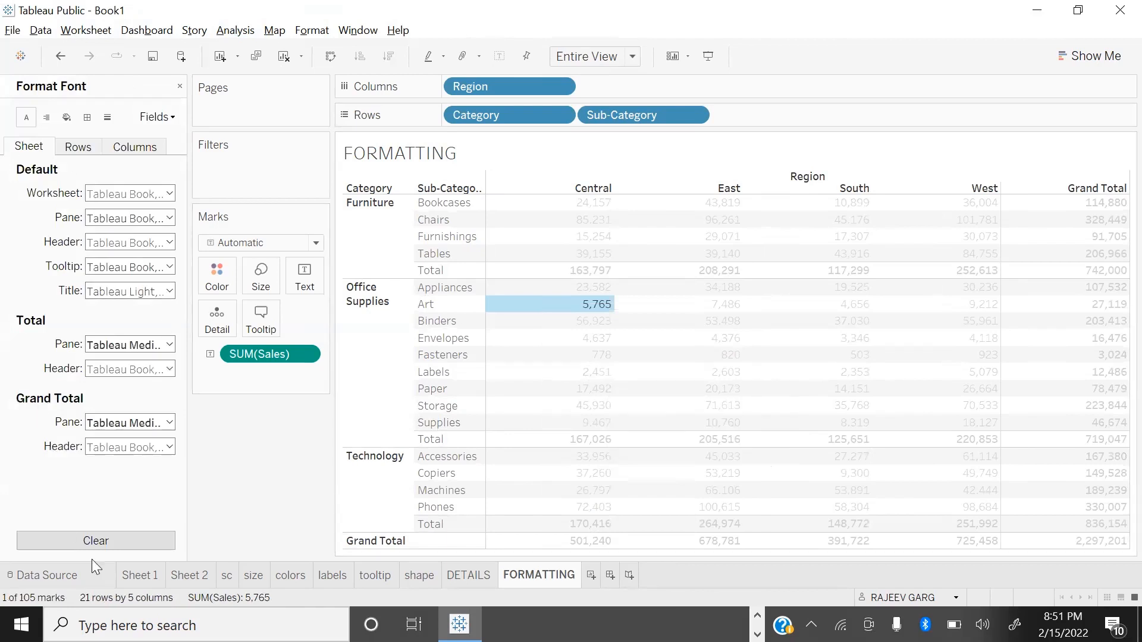
left_click(179, 88)
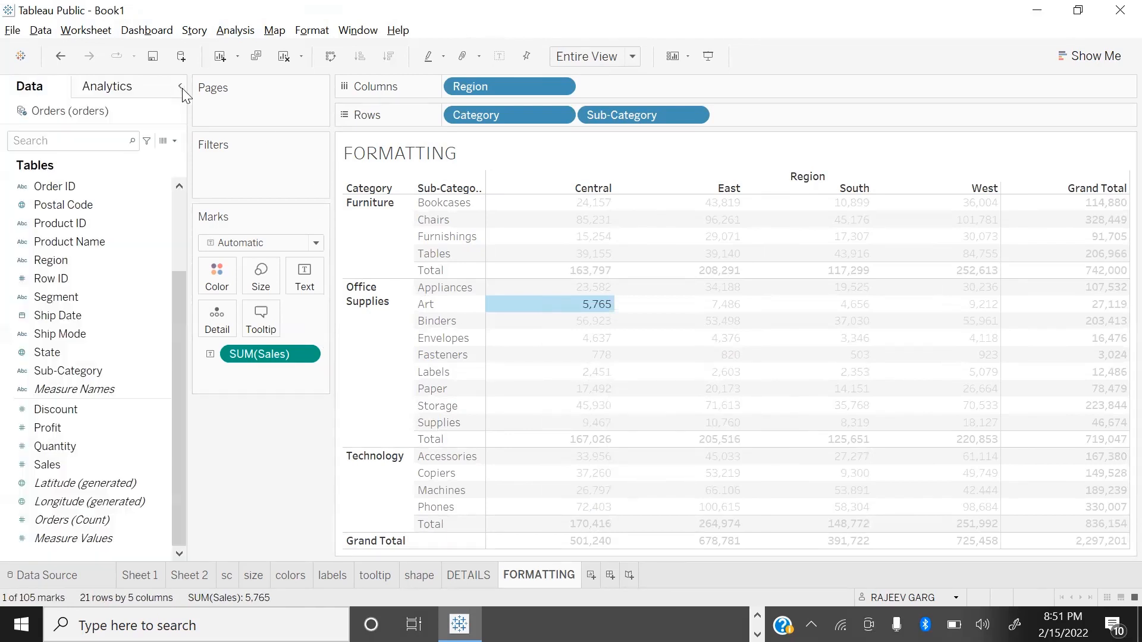
Step: Format the default worksheet font as bold, size 11, in light yellow
left_click(310, 30)
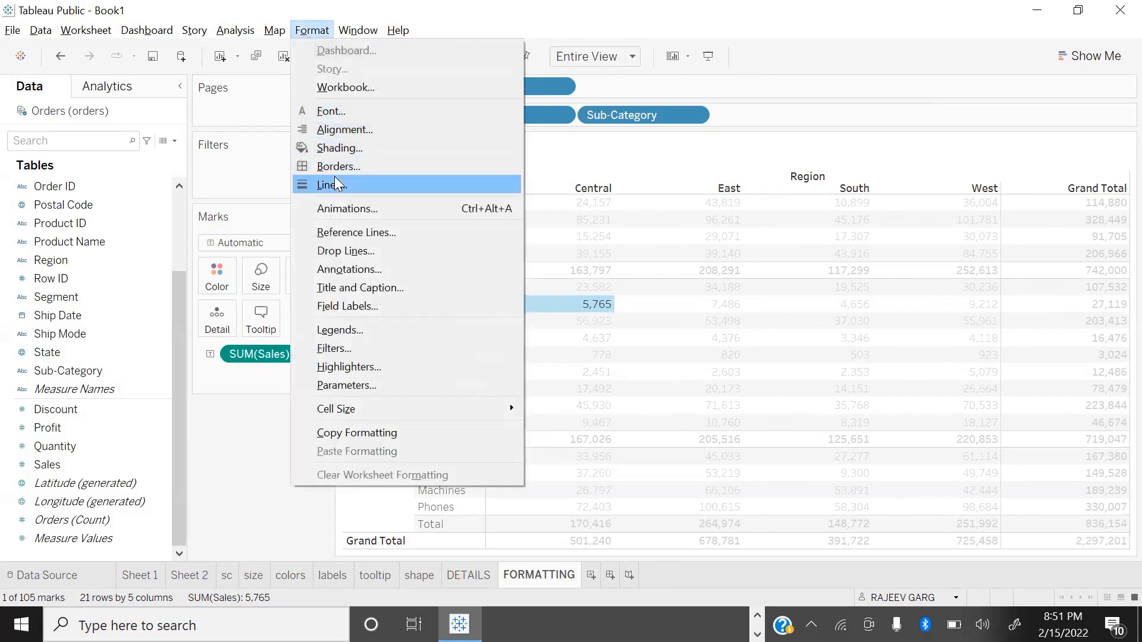
left_click(331, 111)
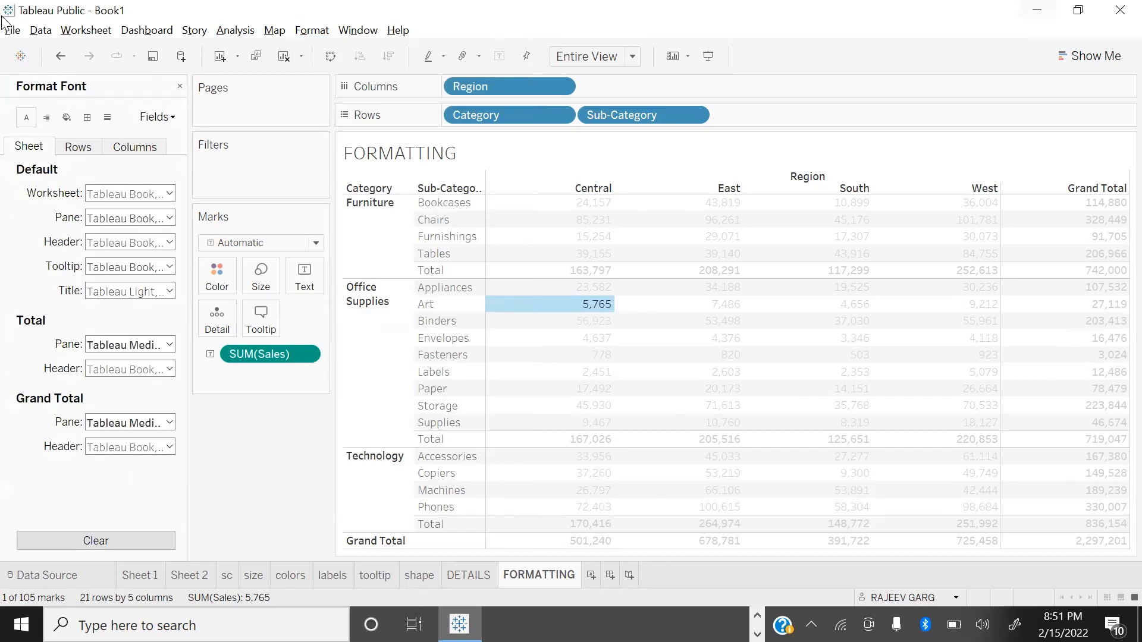
left_click(155, 193)
left_click(148, 238)
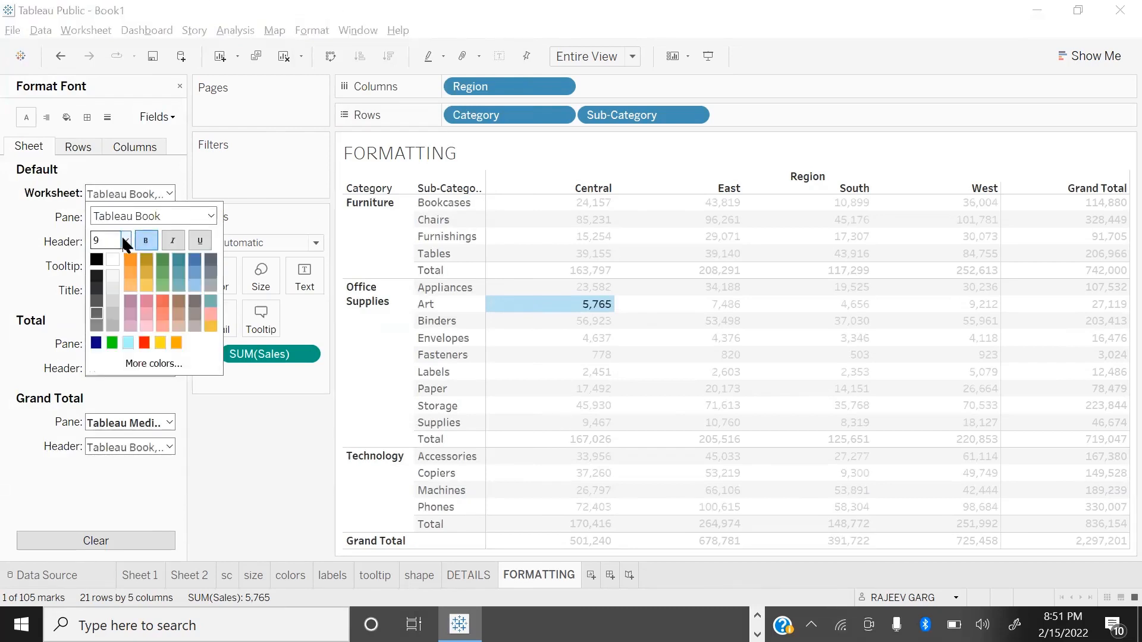
left_click(124, 239)
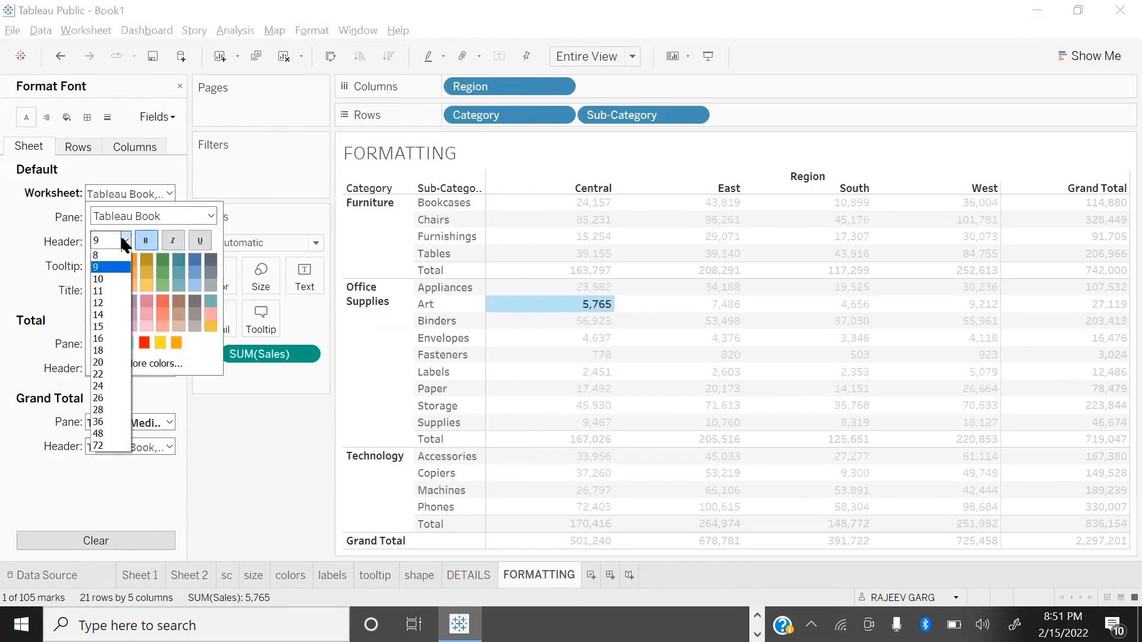
left_click(101, 290)
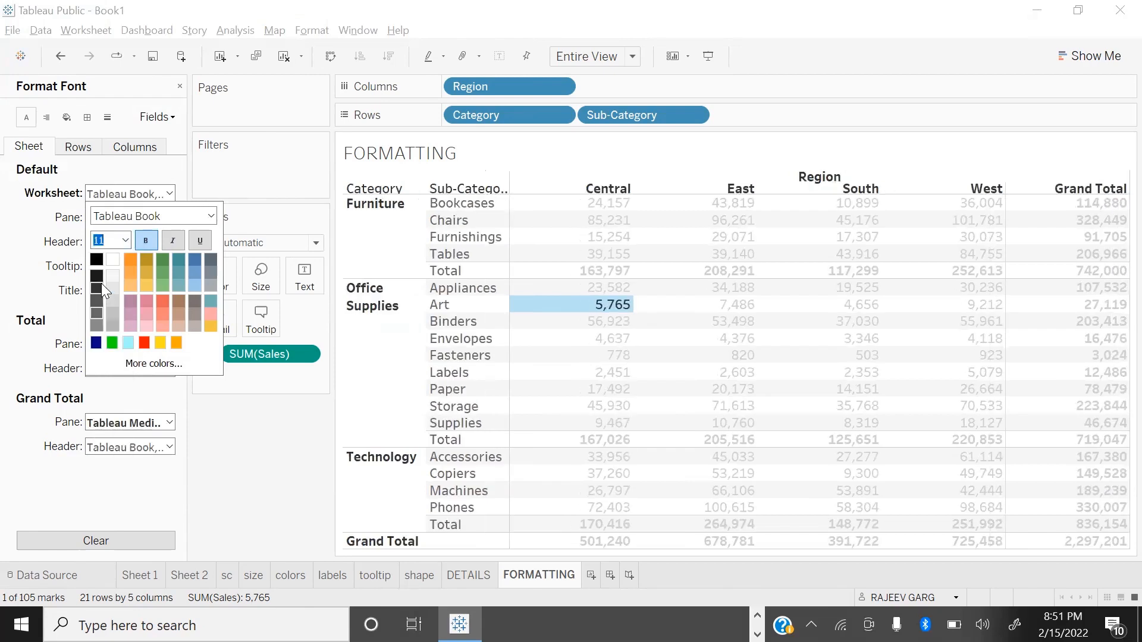
left_click(149, 288)
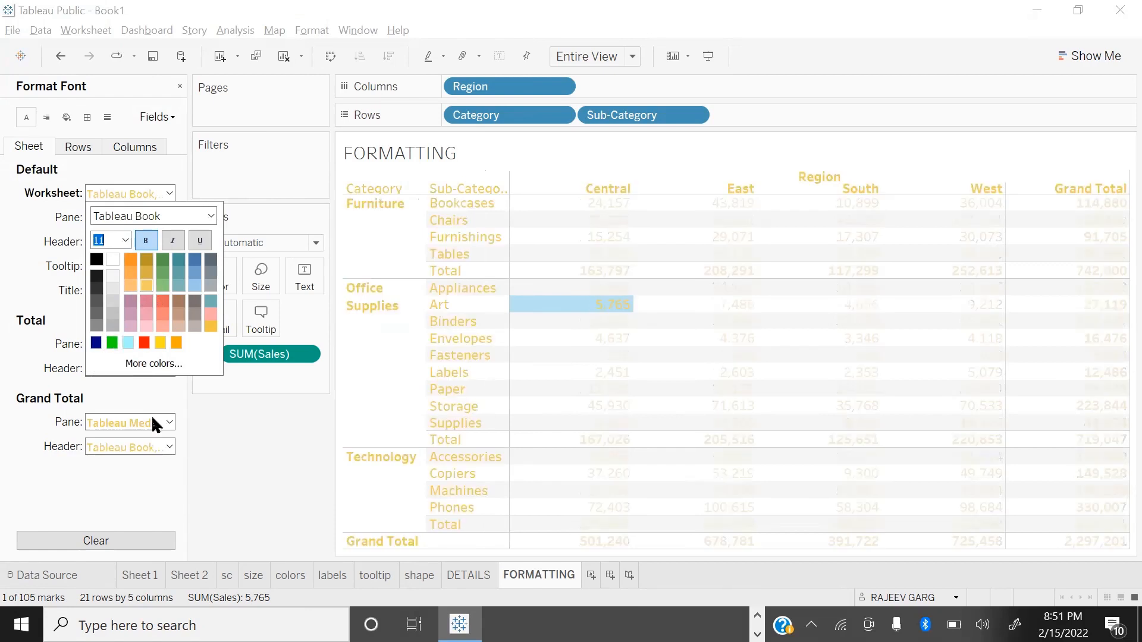
left_click(233, 445)
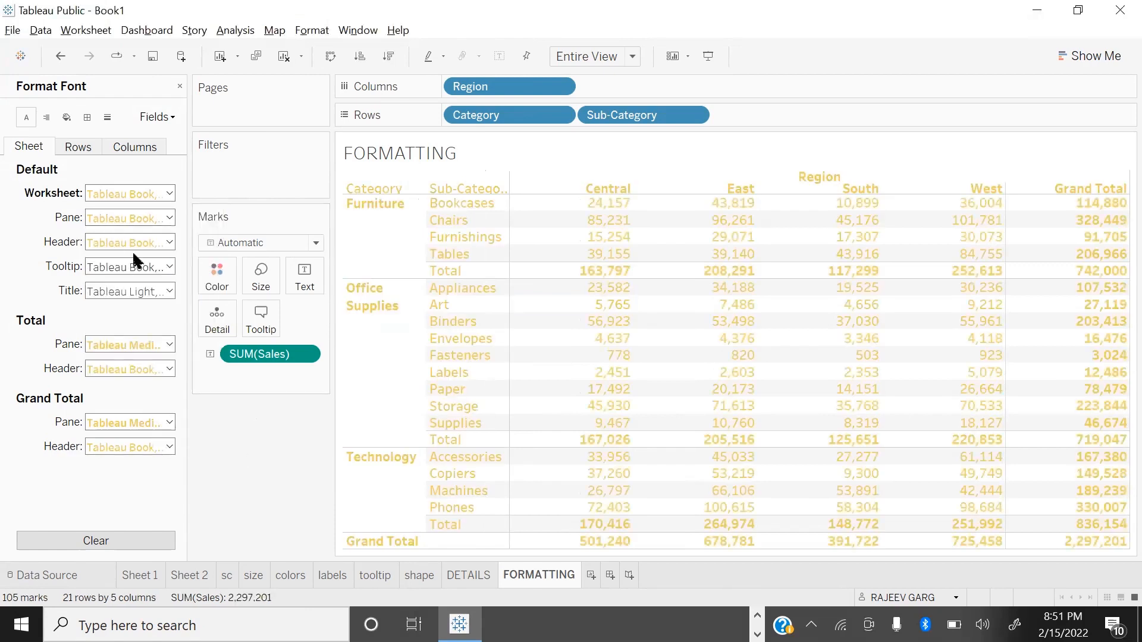
Step: Set the default tooltip font colour to light yellow
mouse_move(599, 331)
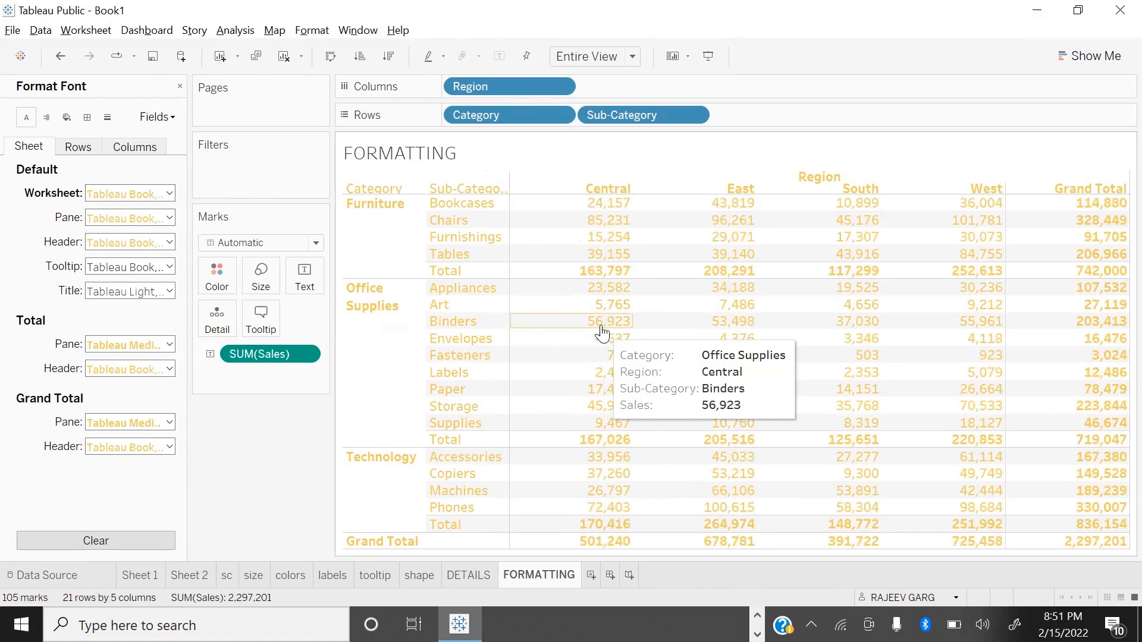
left_click(143, 270)
left_click(148, 360)
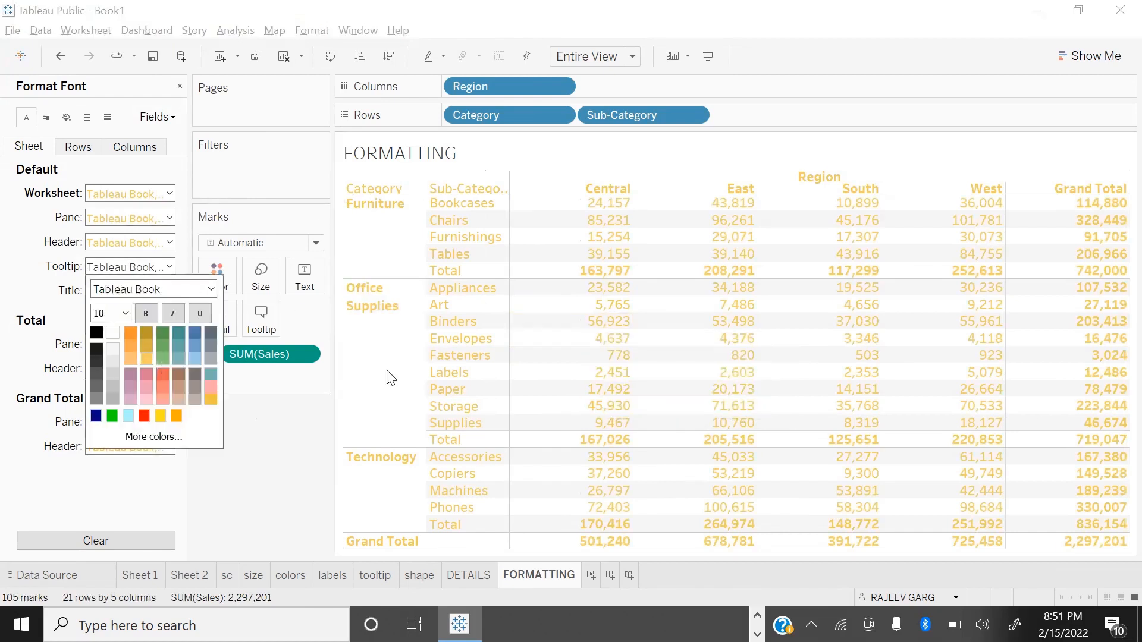
left_click(173, 313)
left_click(74, 279)
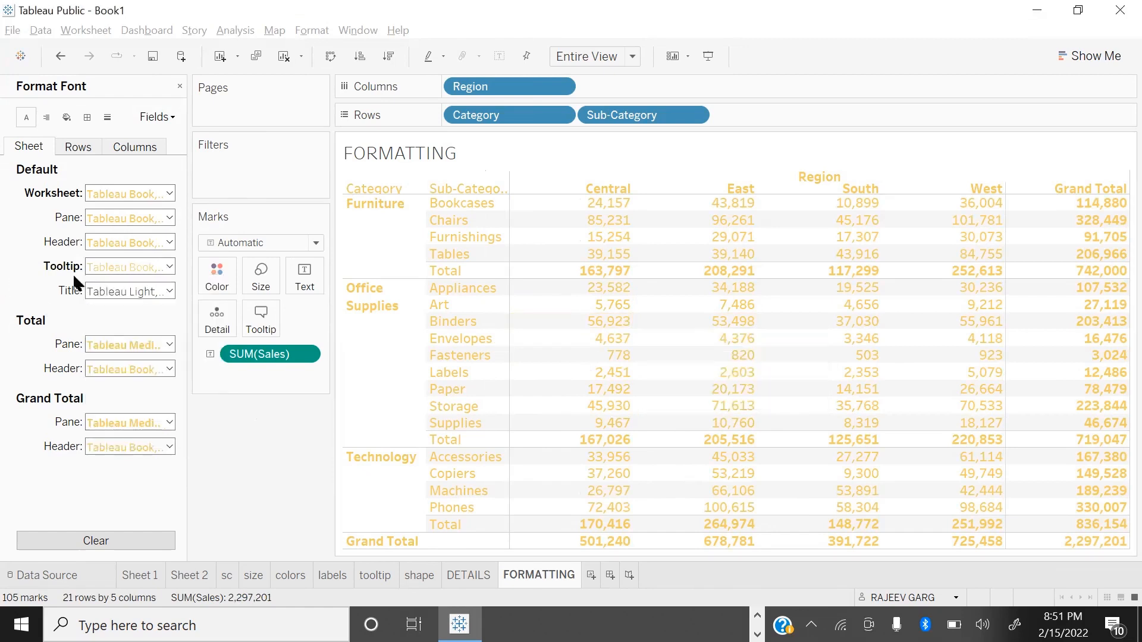
Step: Format the worksheet title font as bold, size 18, in light yellow
left_click(101, 296)
left_click(145, 344)
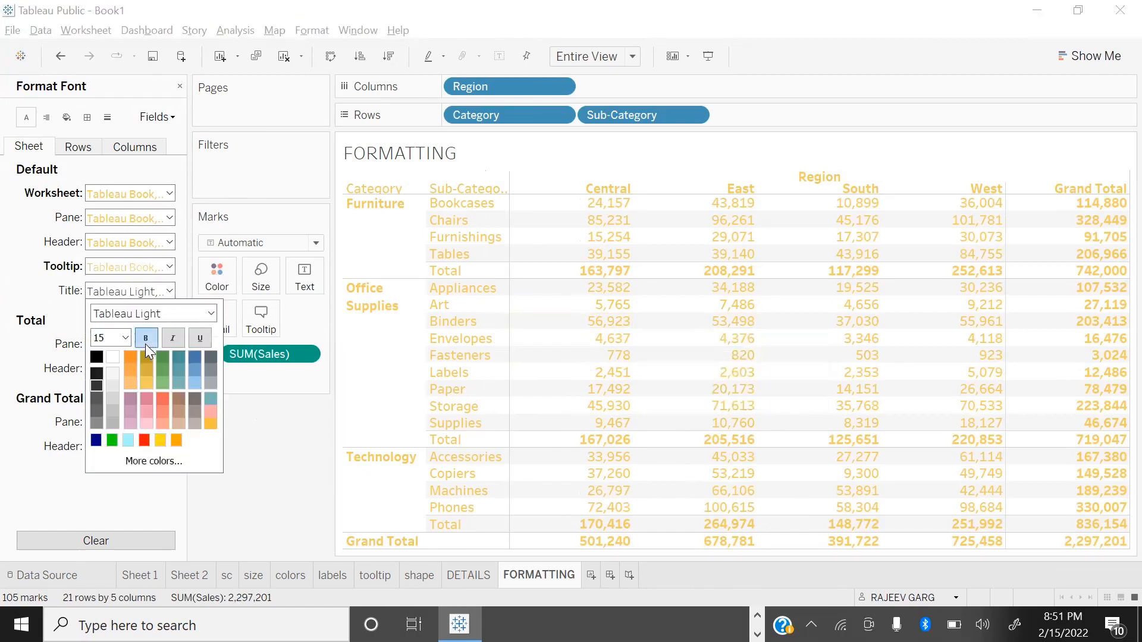
left_click(151, 386)
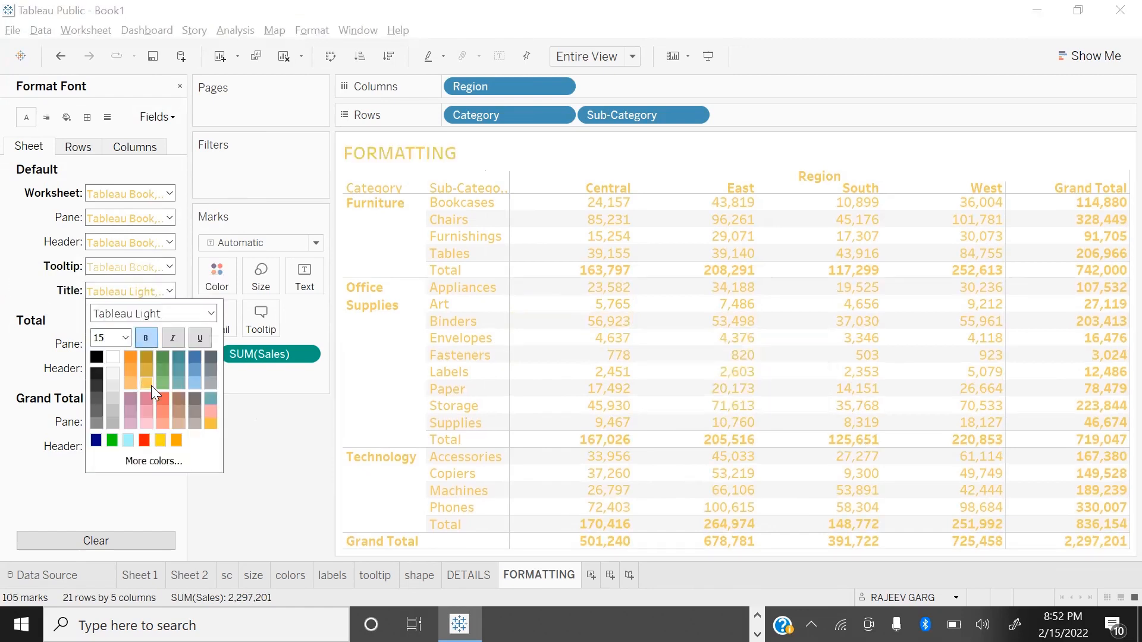
left_click(123, 337)
left_click(117, 450)
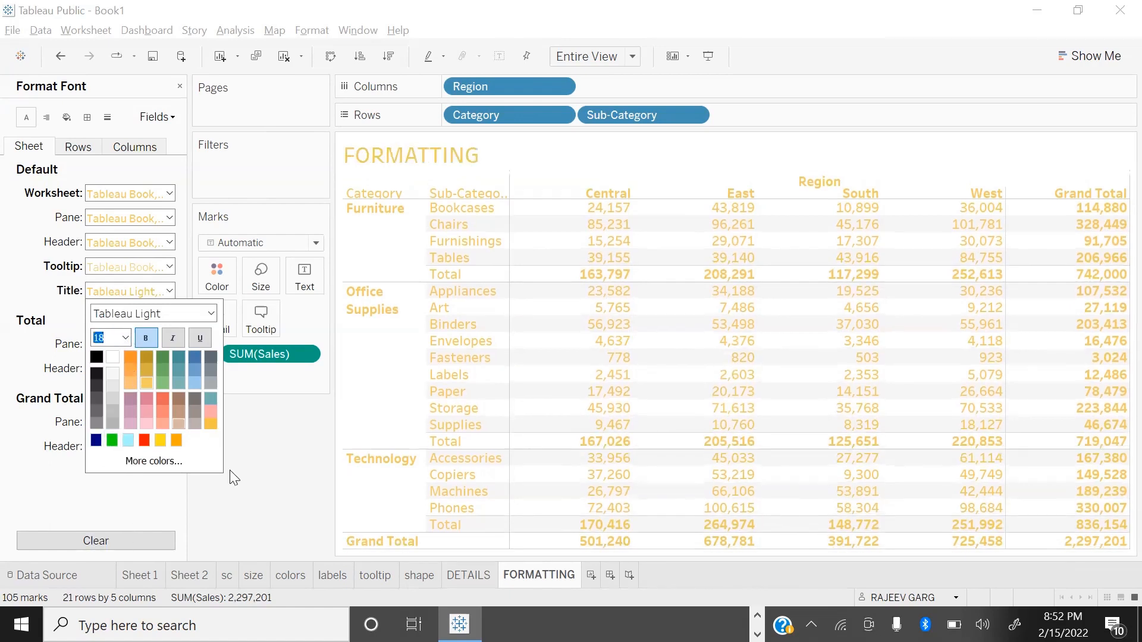
left_click(284, 462)
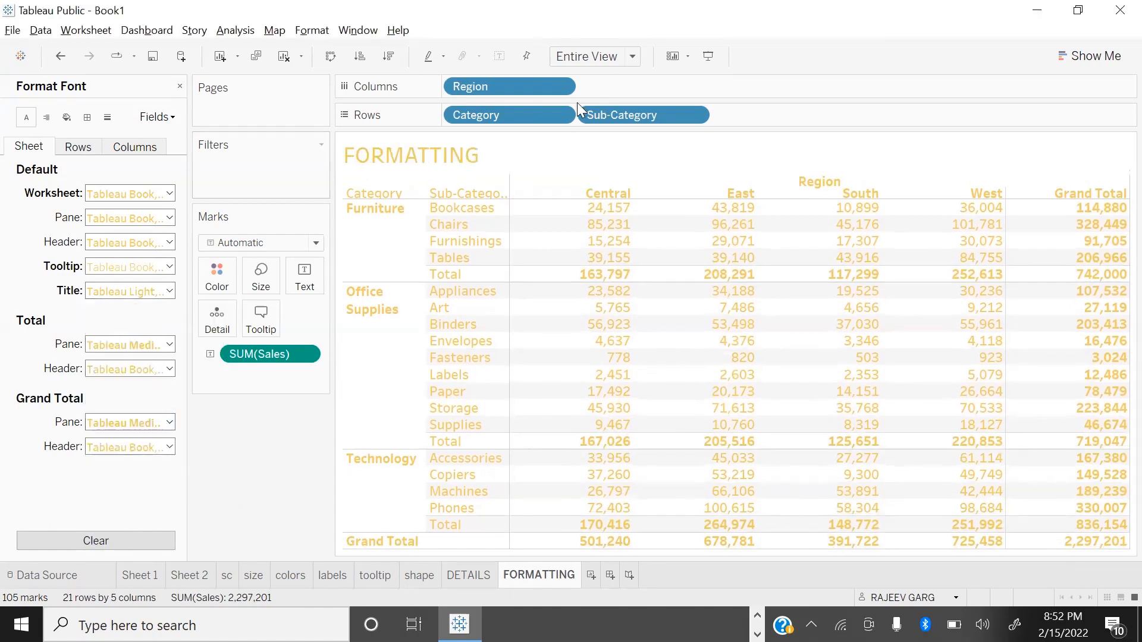
Step: Shade the FORMATTING worksheet background black and reduce the row banding size to its minimum
left_click(47, 118)
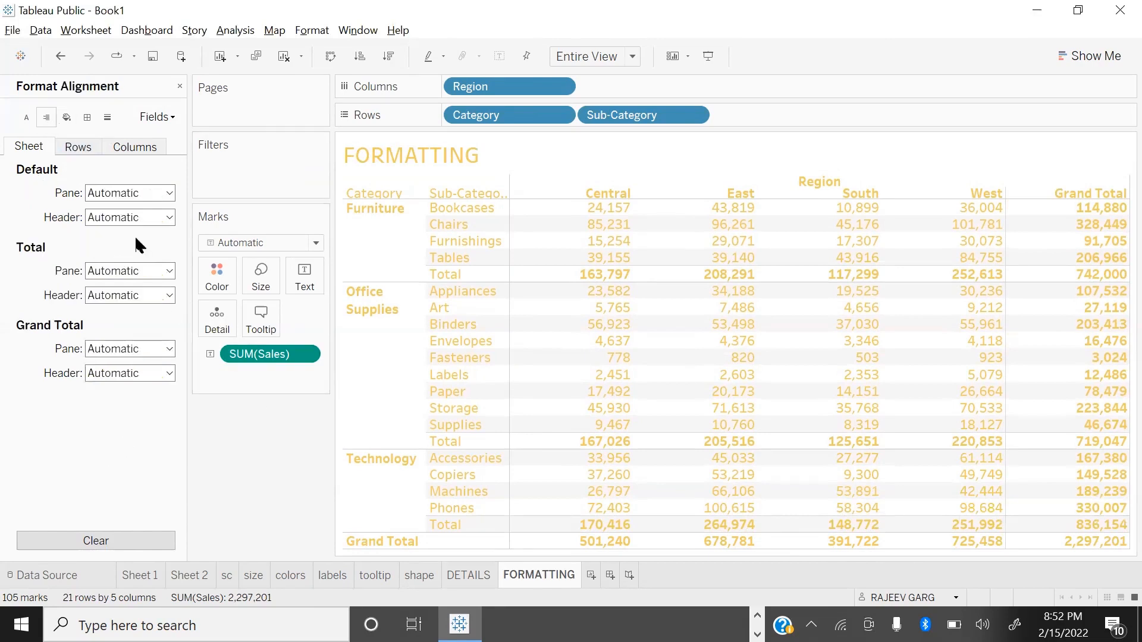
left_click(67, 118)
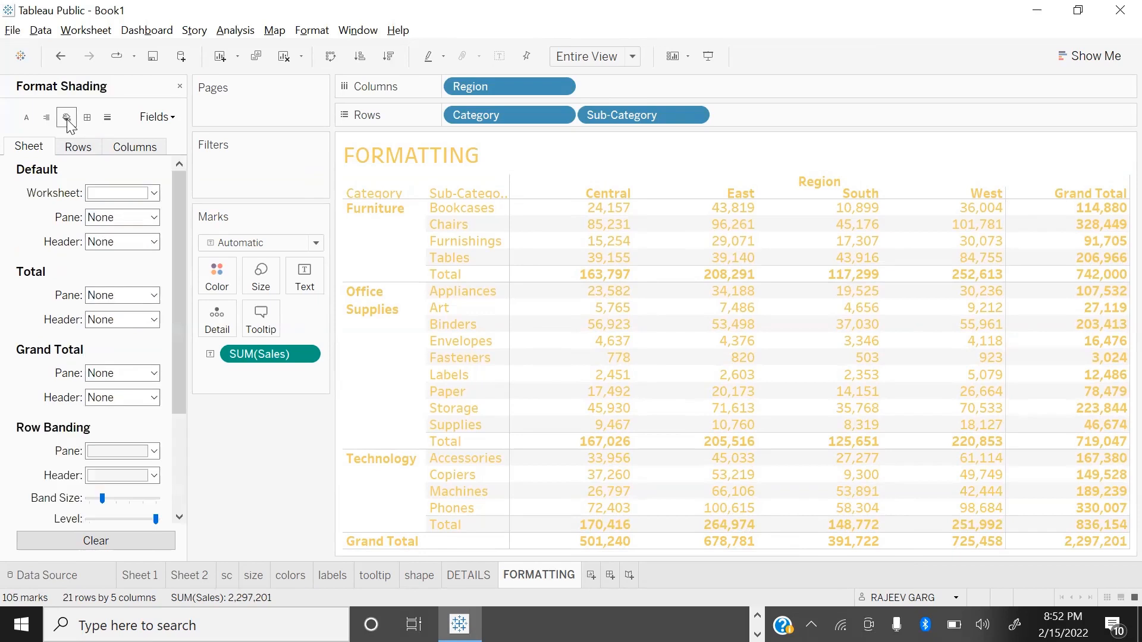
left_click(147, 199)
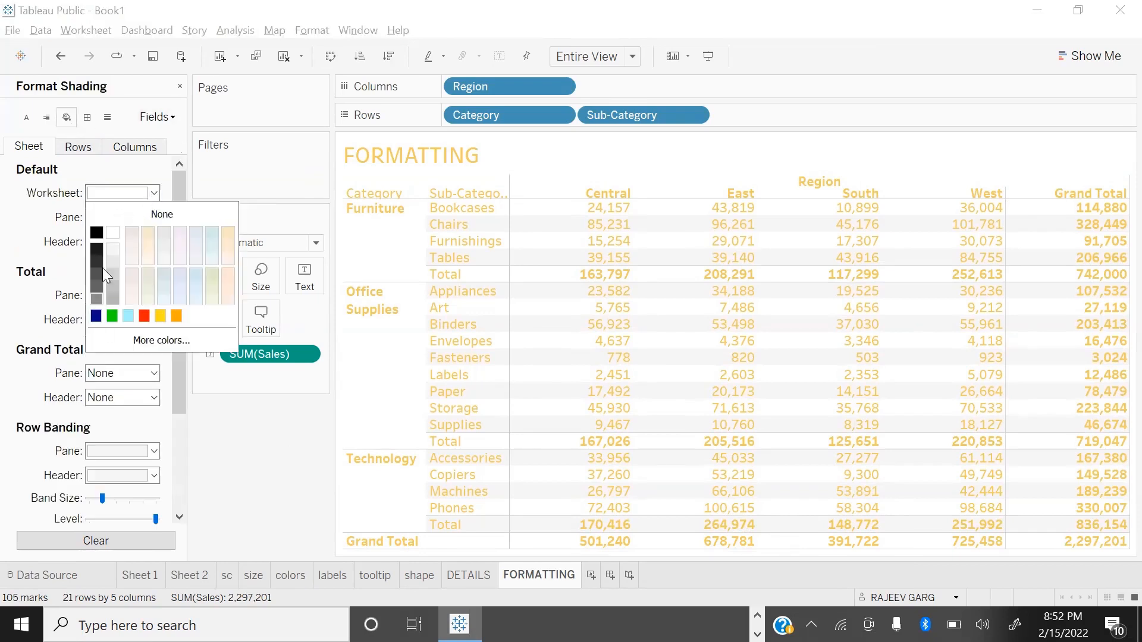
left_click(97, 233)
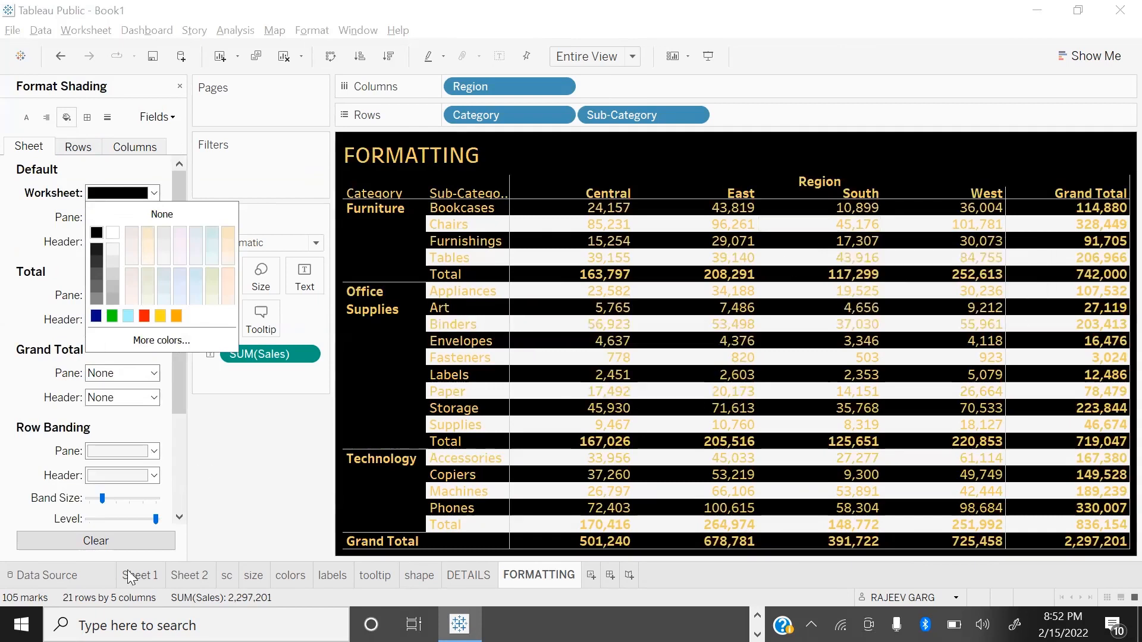
left_click(210, 447)
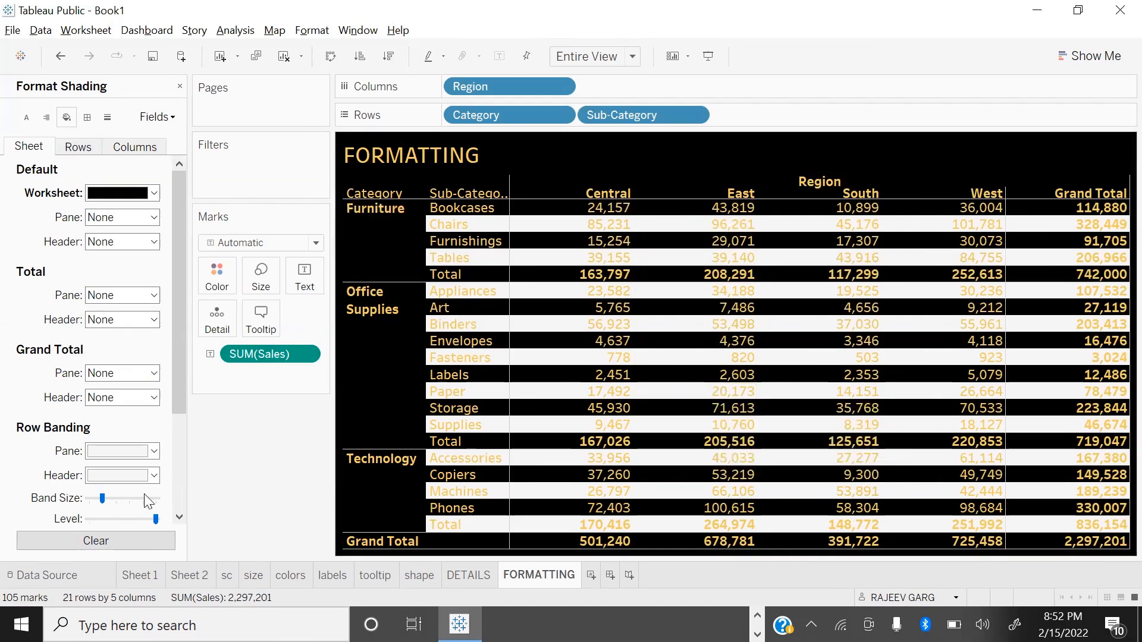
left_click_drag(102, 499, 57, 491)
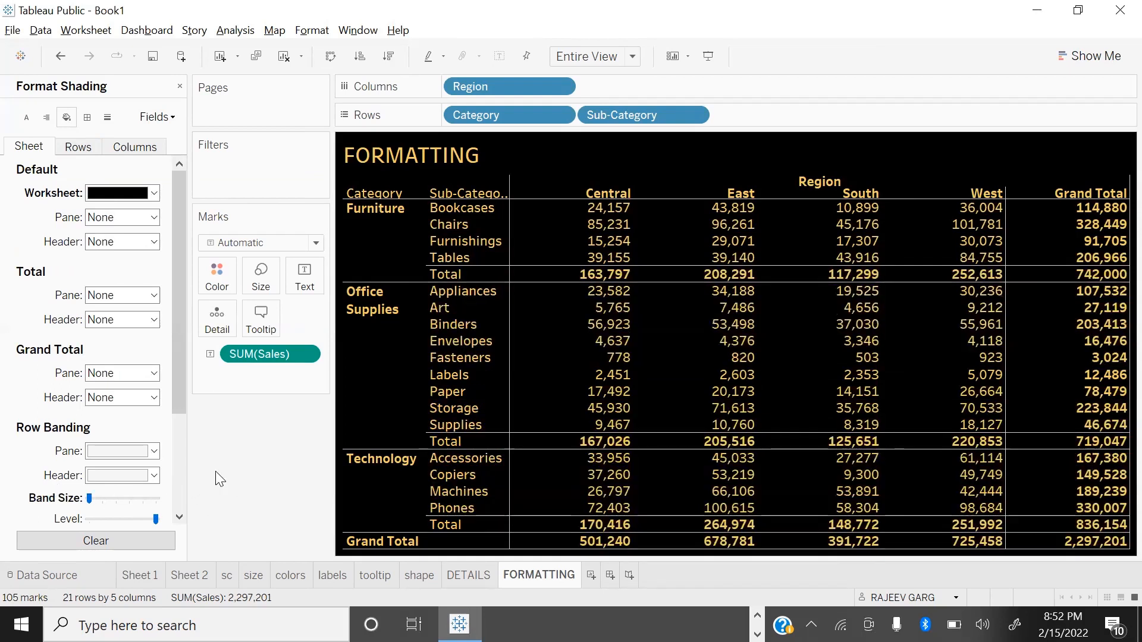
Step: Set the header font colour of the Category field to orange
left_click(88, 117)
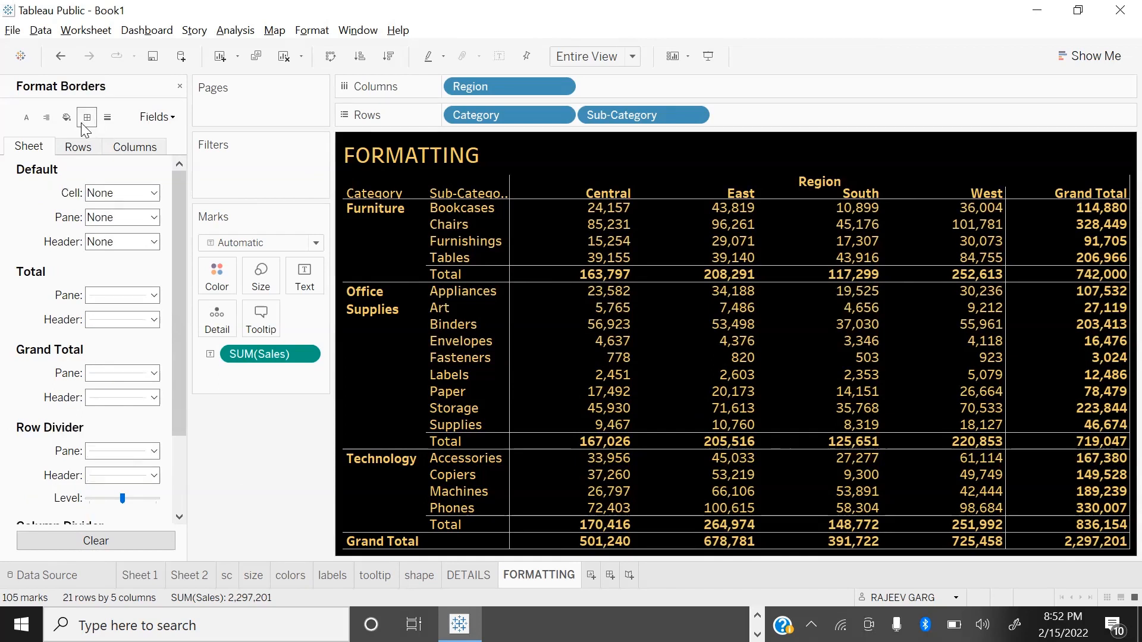
left_click(107, 118)
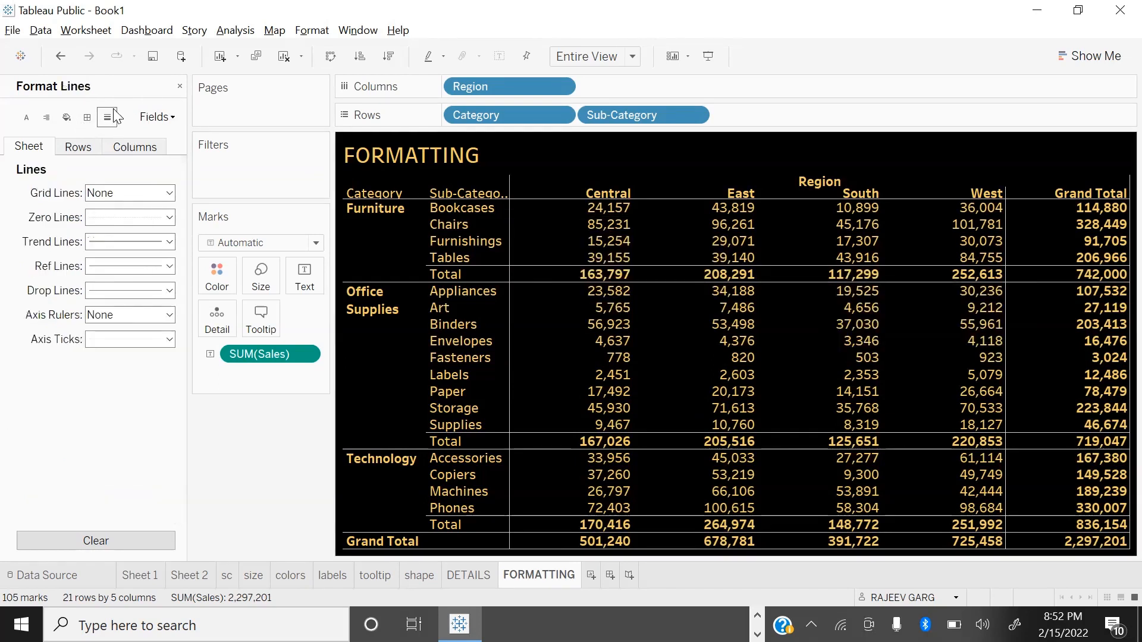
left_click(168, 119)
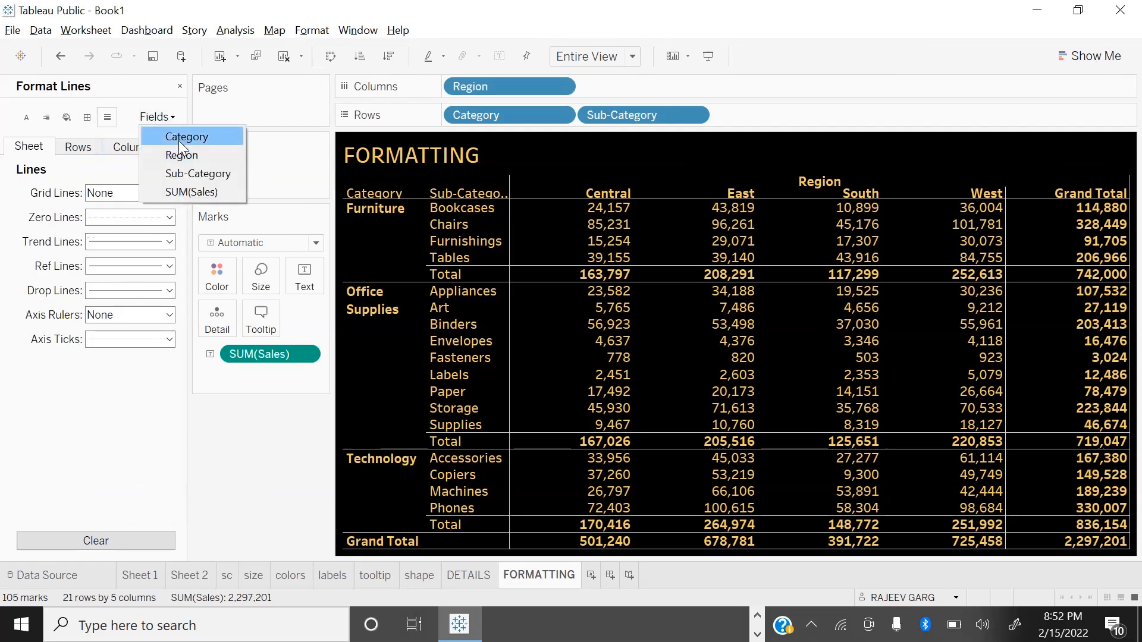
left_click(178, 141)
left_click(169, 193)
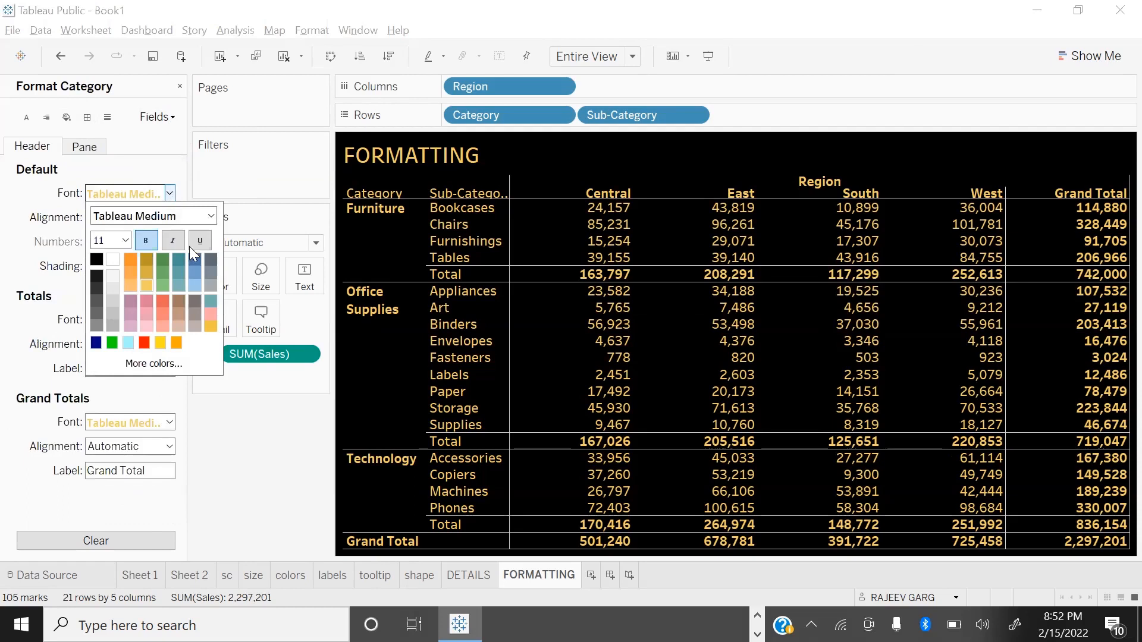
left_click(131, 261)
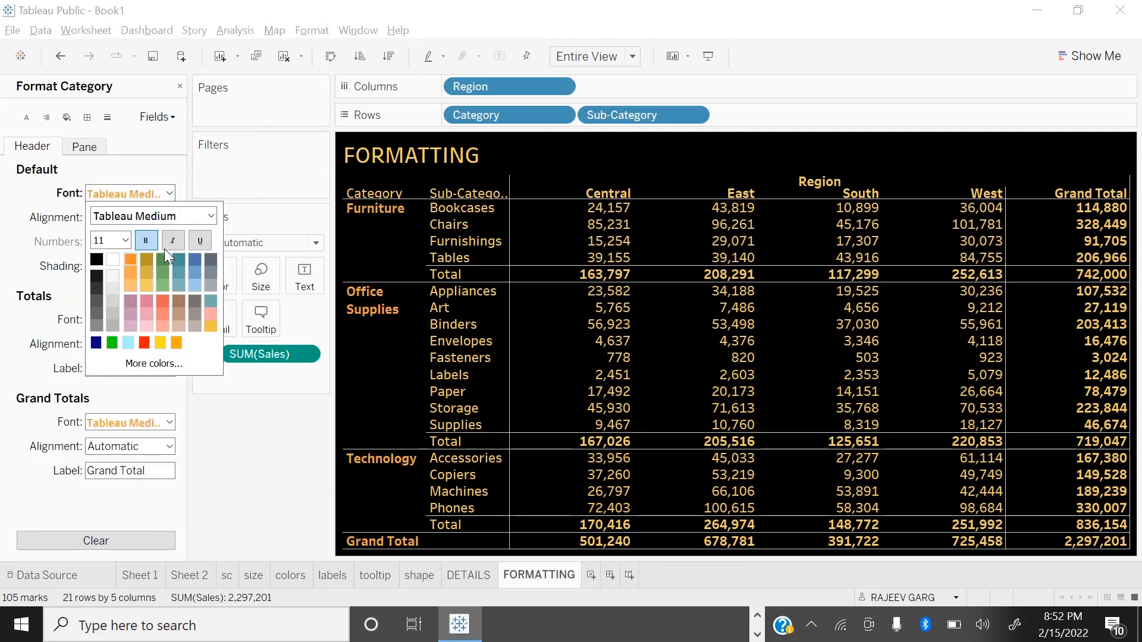
Step: Set the header font colour of the Sub-Category field to green and close the formatting pane
left_click(156, 118)
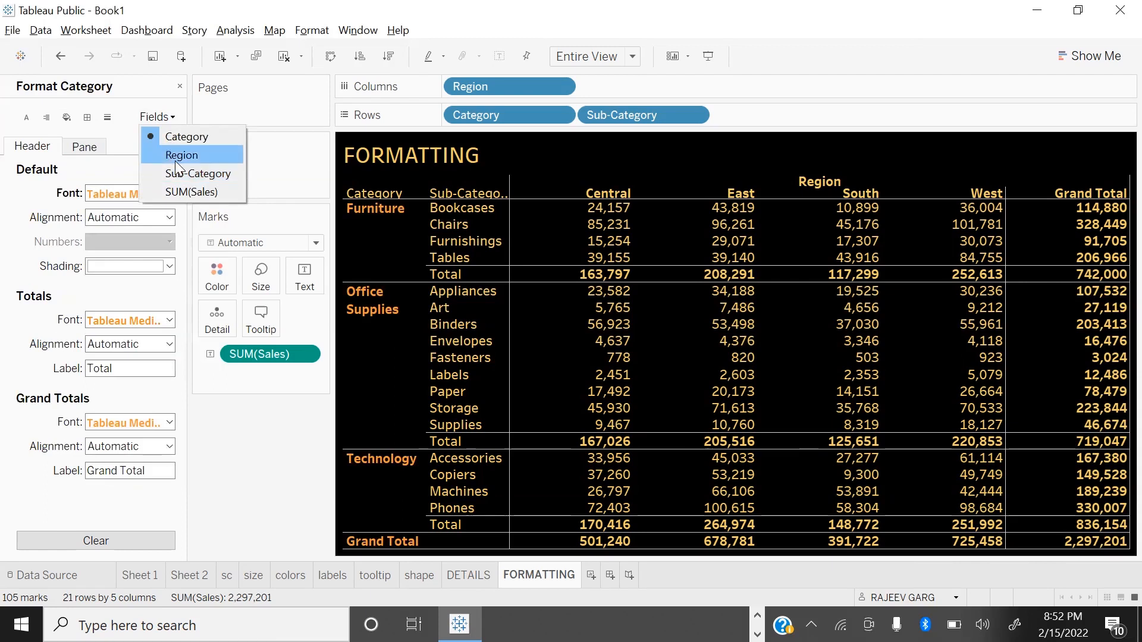
left_click(175, 173)
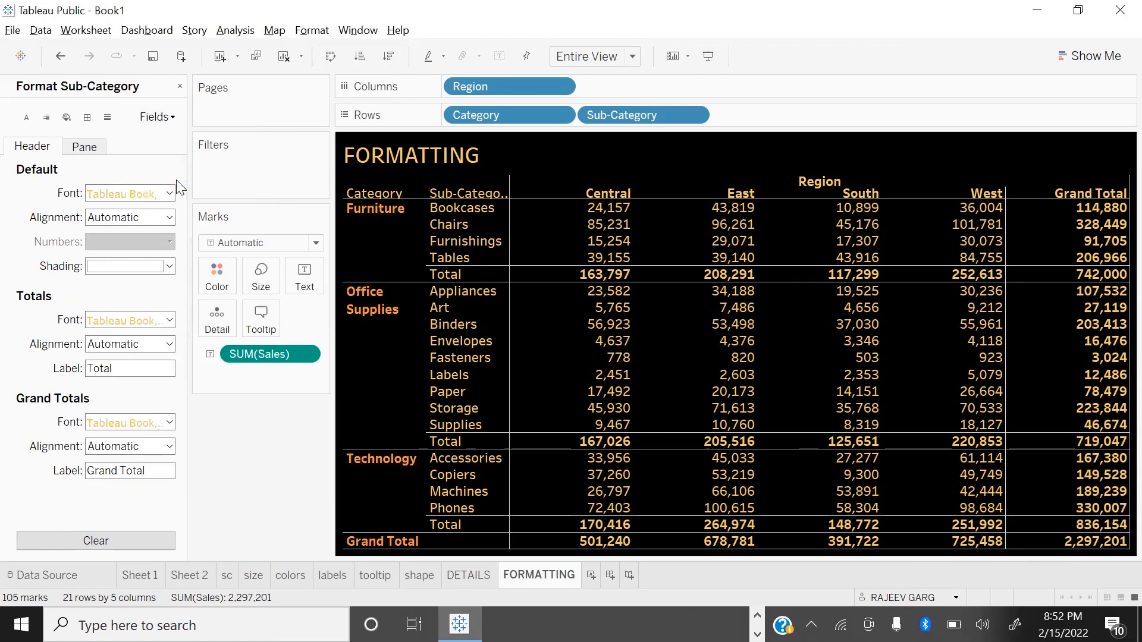
left_click(147, 194)
left_click(112, 342)
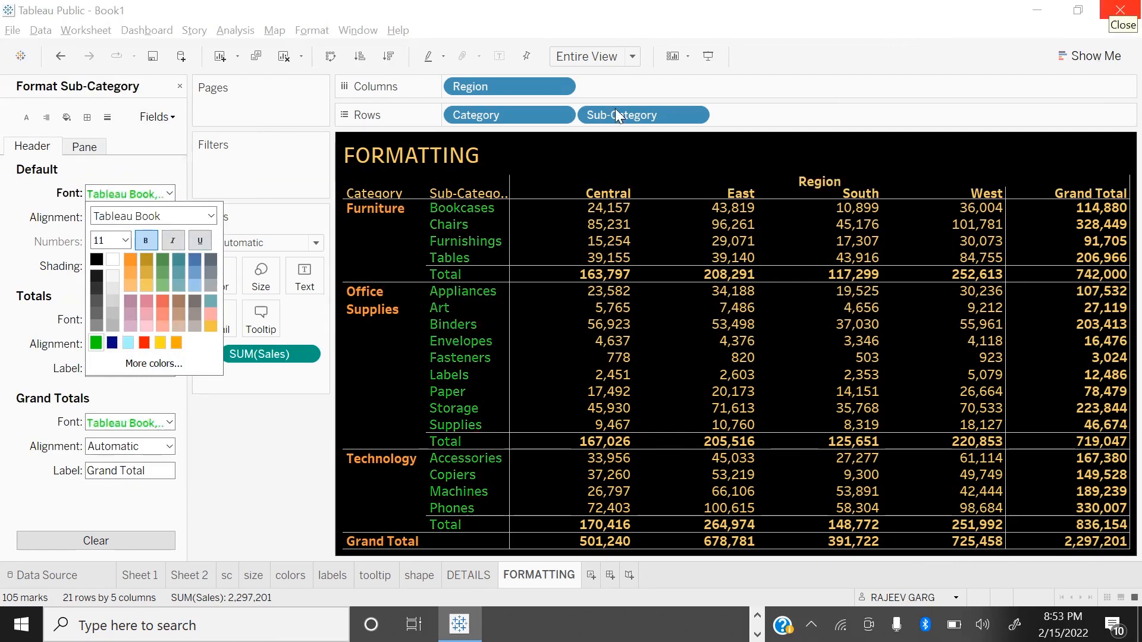
left_click(241, 458)
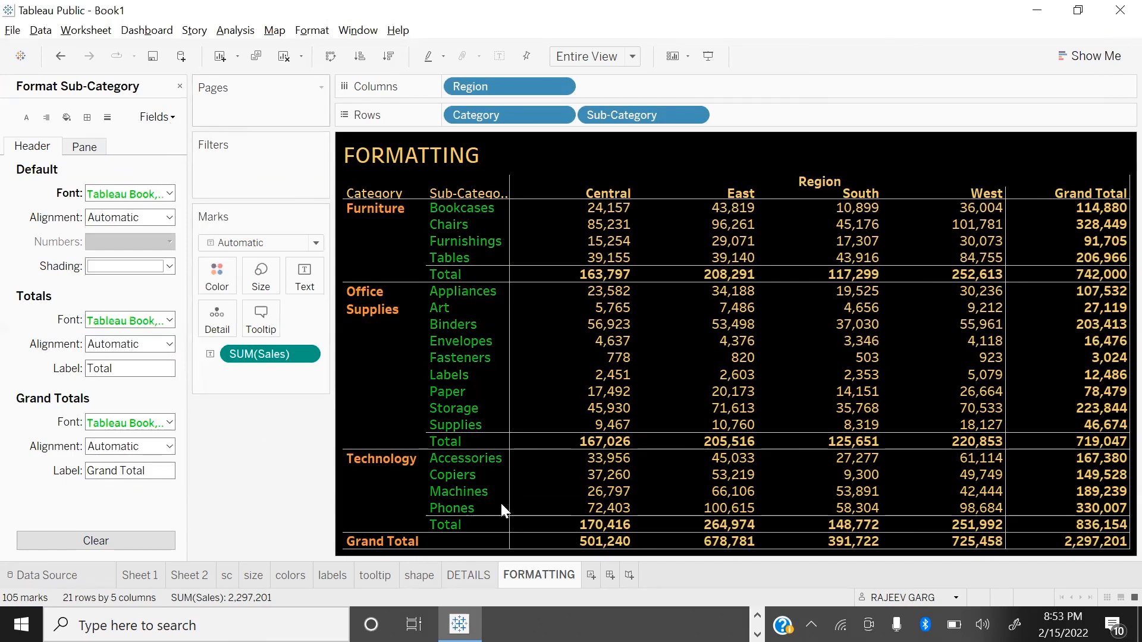
left_click(179, 87)
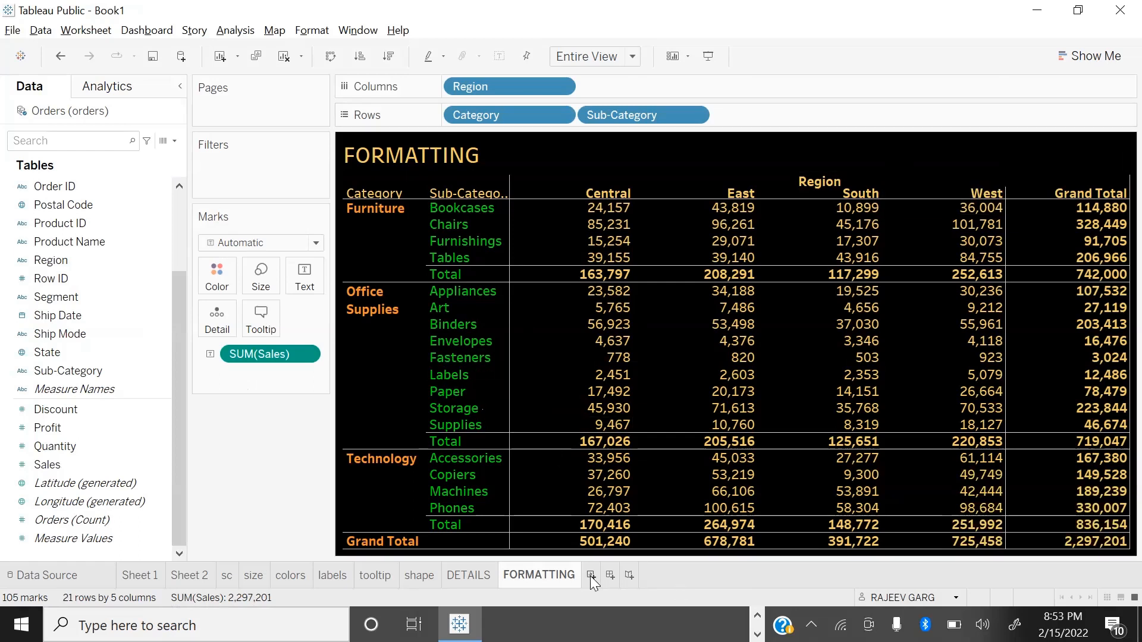
Step: Create a new worksheet with a bar chart of Sales by Category and Sub-Category
left_click(590, 576)
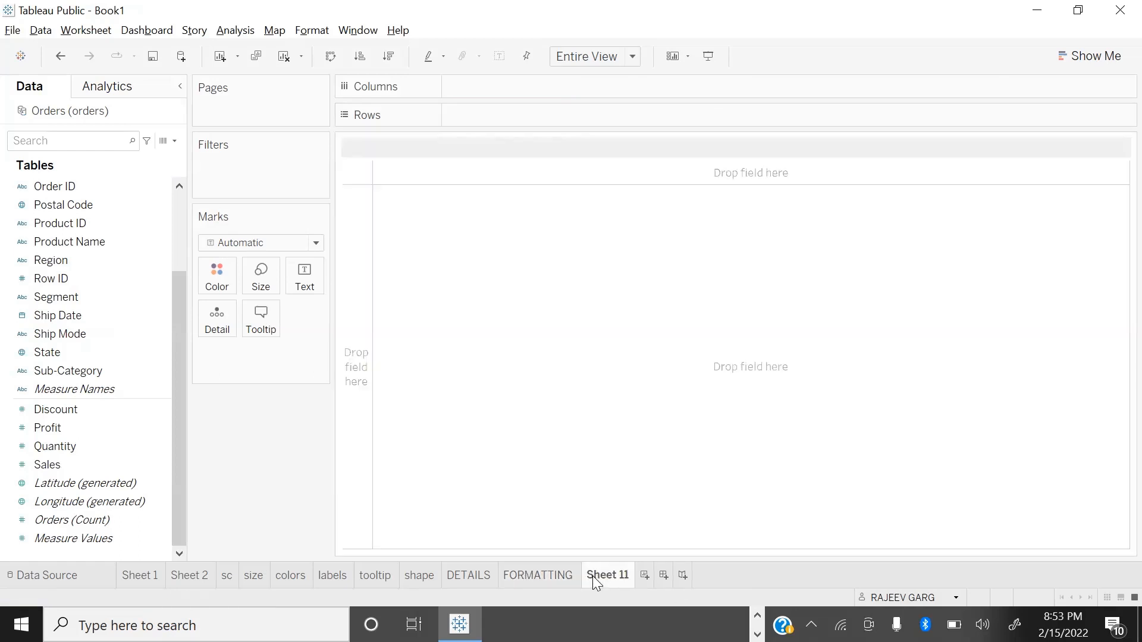
left_click(46, 459)
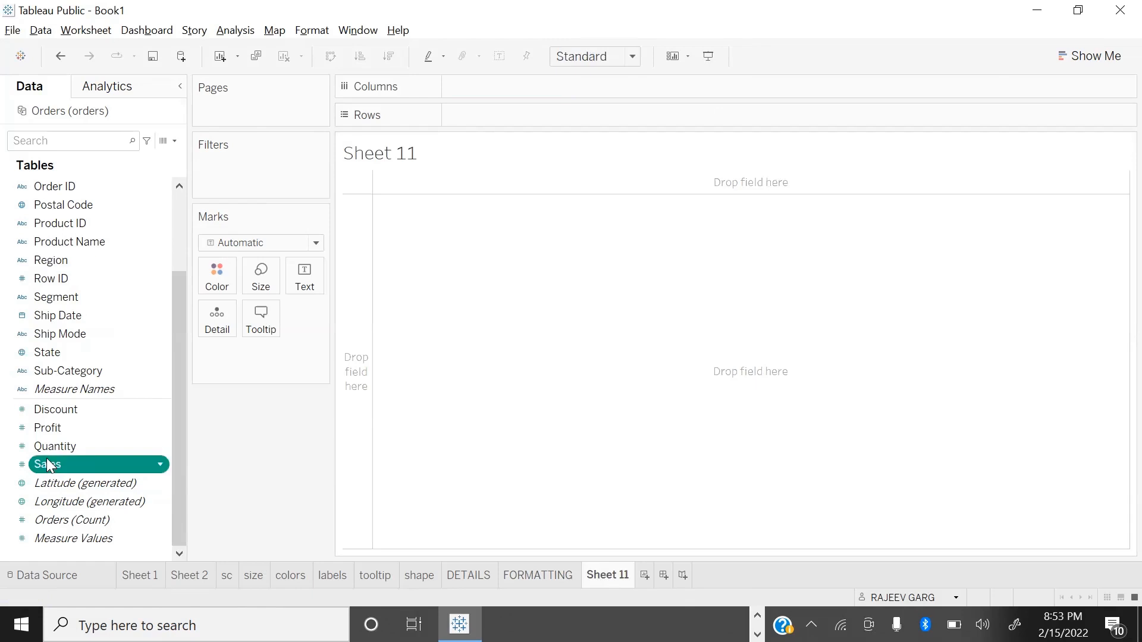
double_click(47, 464)
scroll(93, 197, "up", 2)
double_click(93, 187)
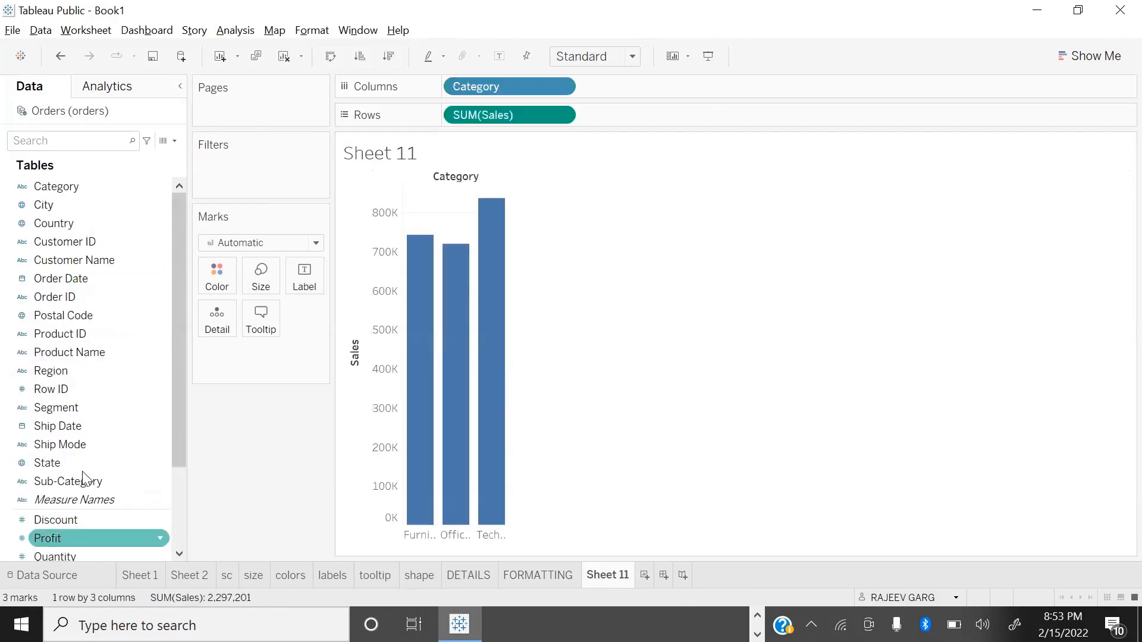
double_click(68, 480)
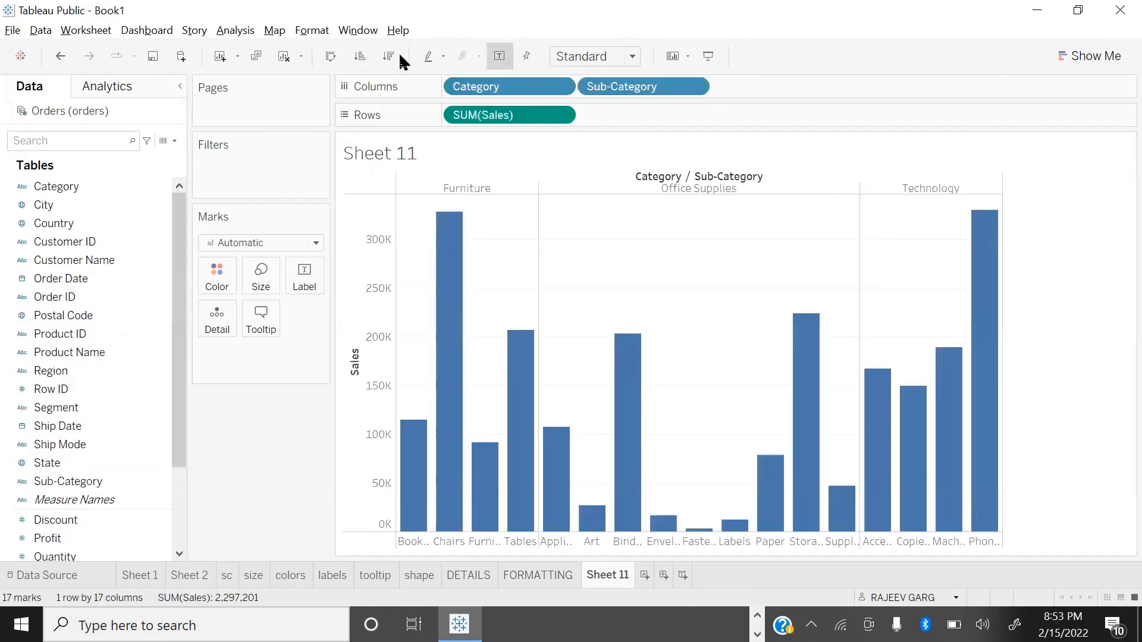
Step: Sort the sub-category bars by descending sales with mark labels shown, and fit the chart to Entire View
left_click(388, 56)
left_click(584, 60)
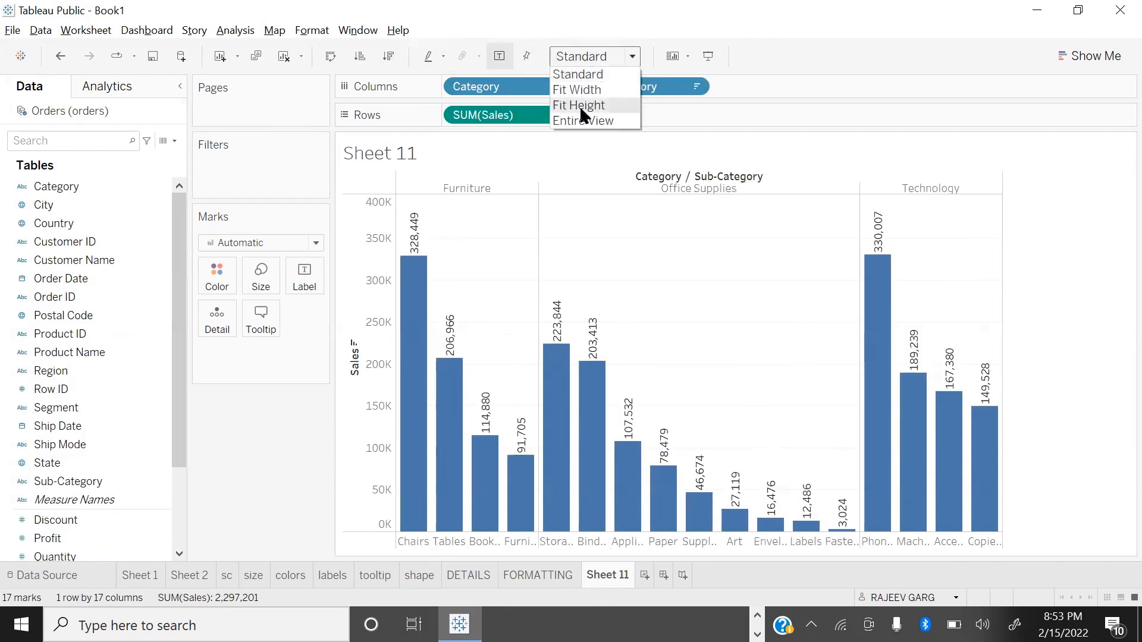
left_click(573, 121)
mouse_move(423, 446)
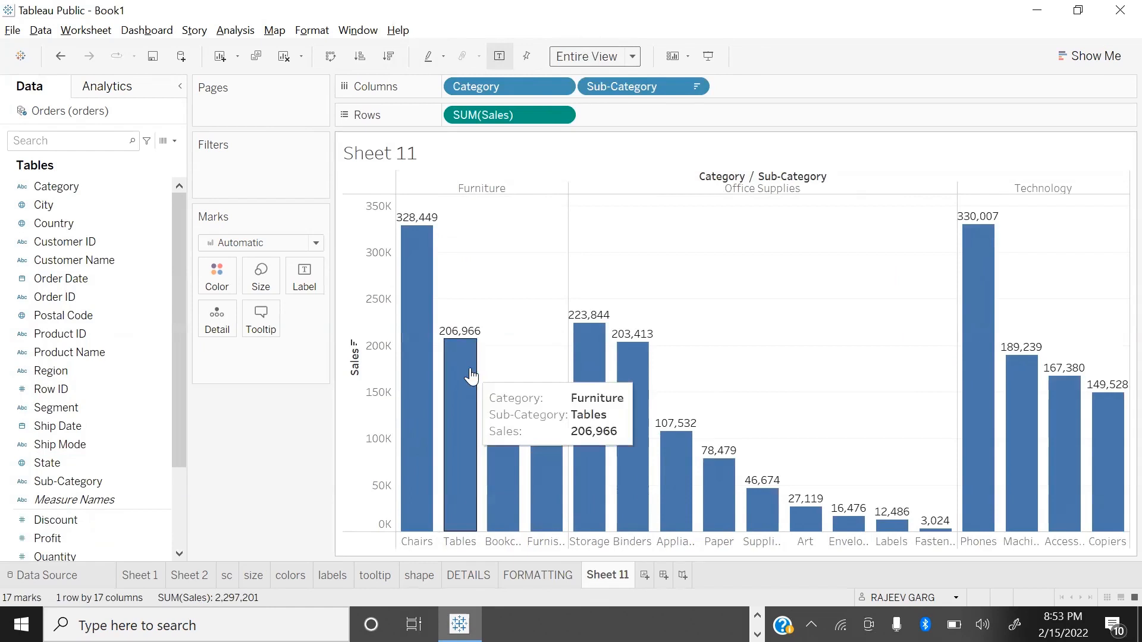
left_click(512, 574)
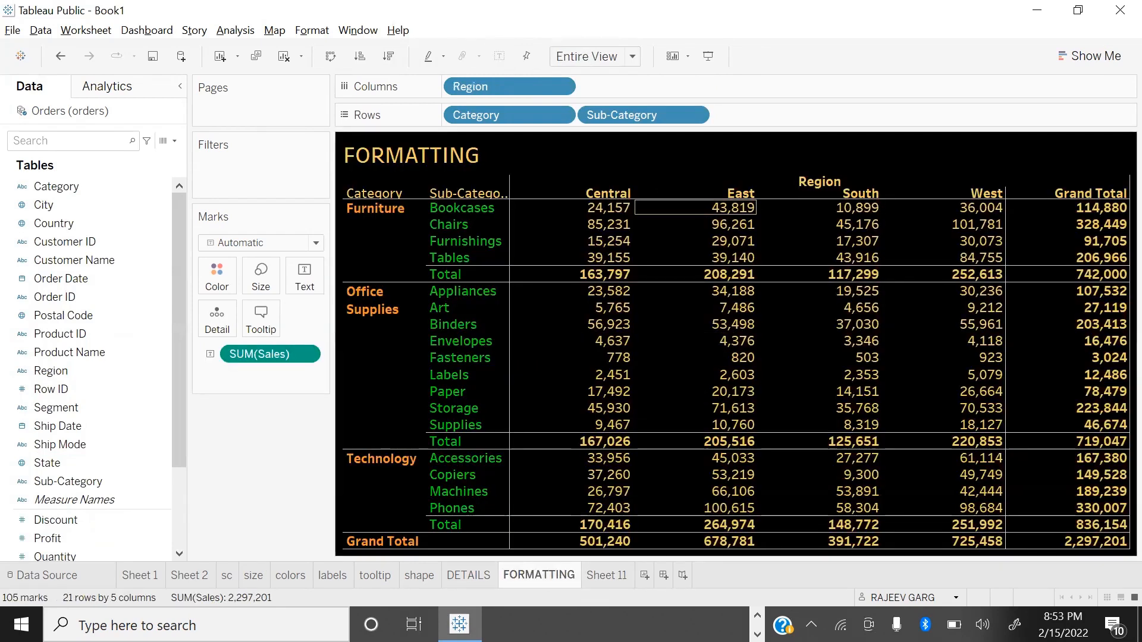
left_click(611, 578)
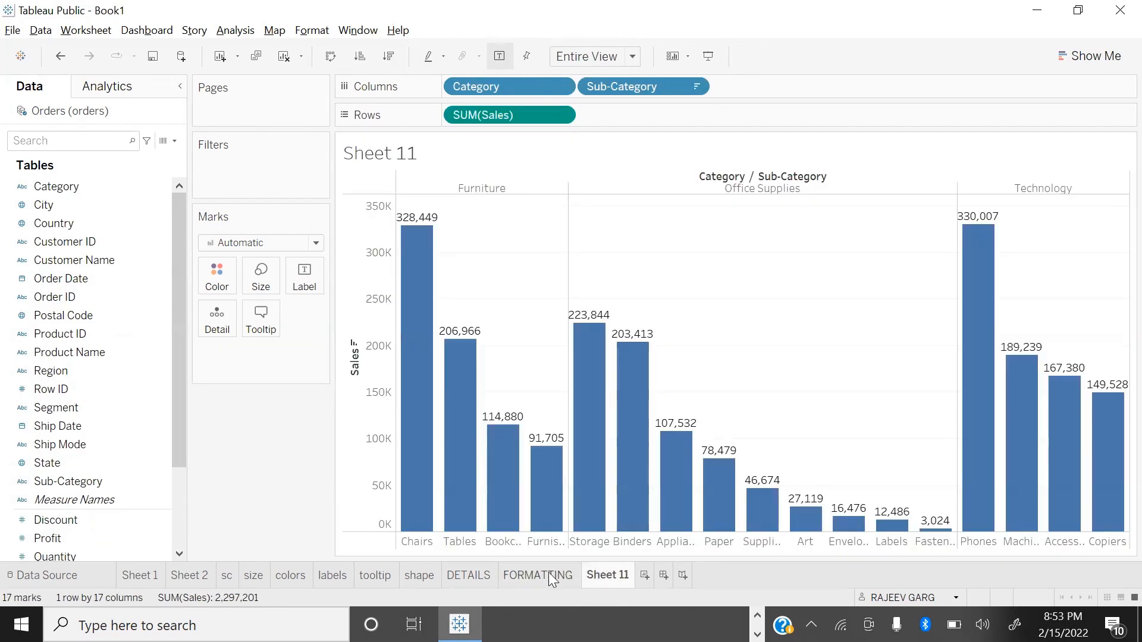
left_click(559, 576)
left_click(607, 574)
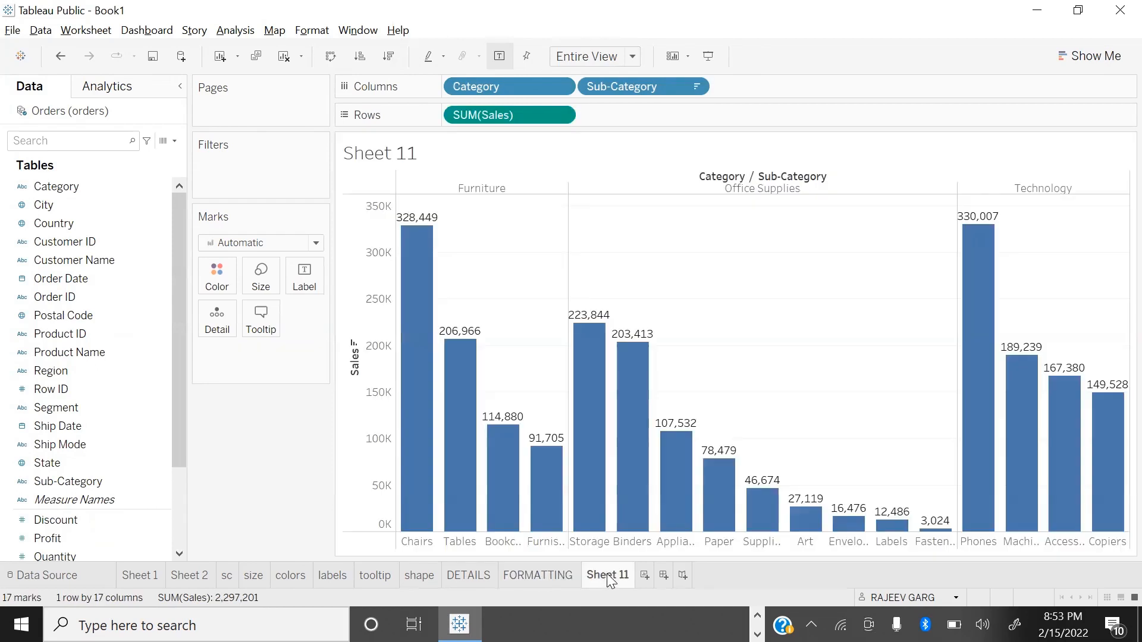
Step: Copy the formatting of the FORMATTING sheet and paste it onto Sheet 11
left_click(548, 576)
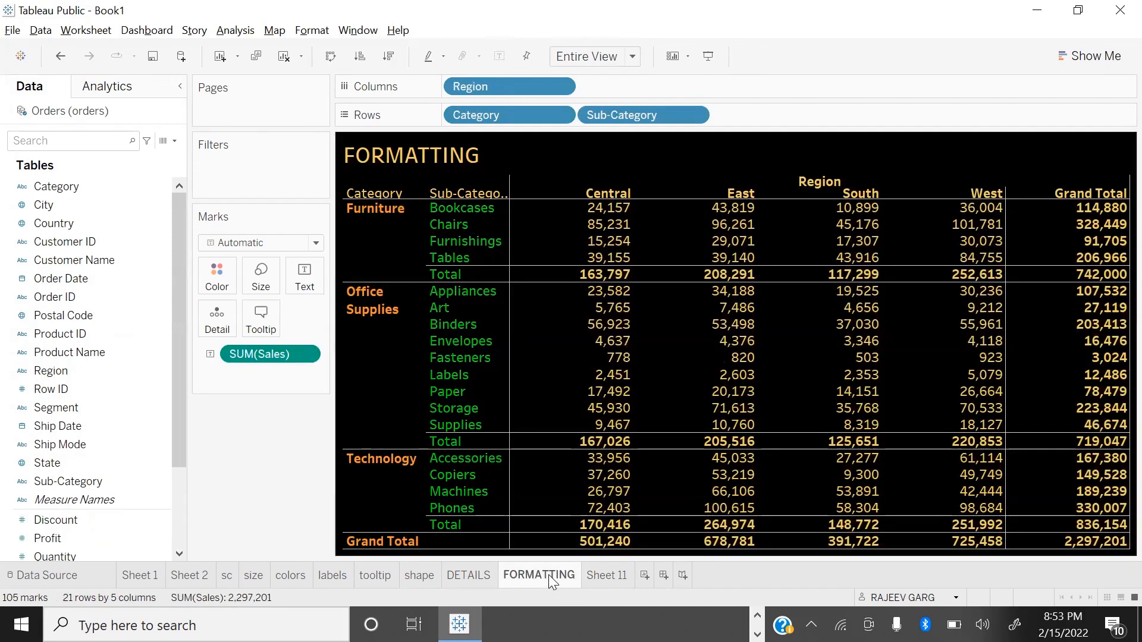
right_click(548, 574)
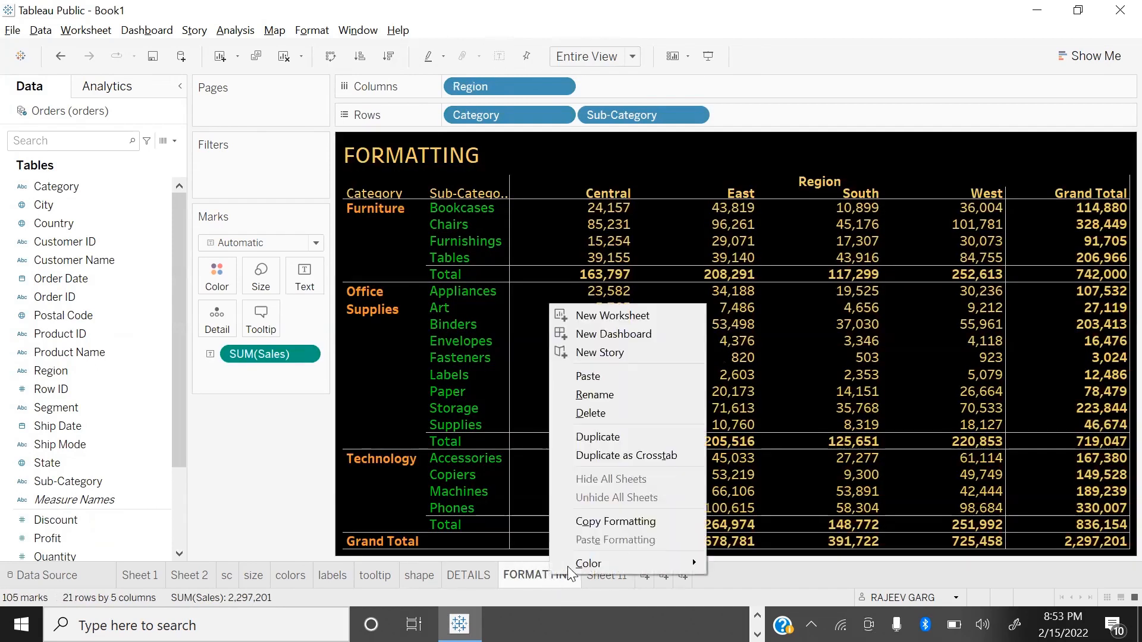
left_click(624, 522)
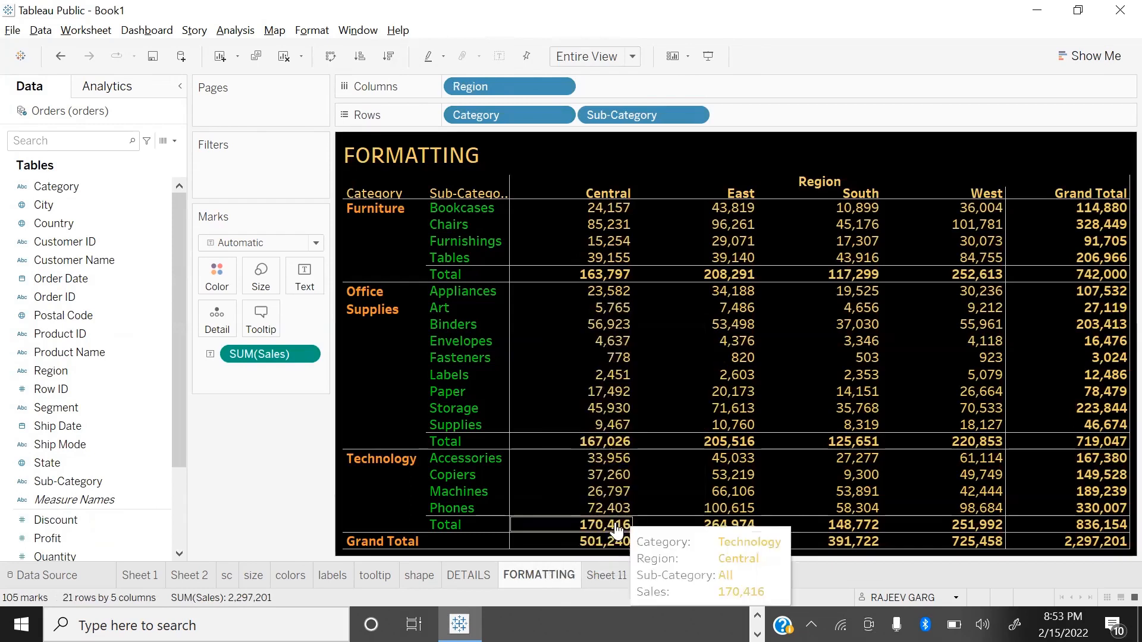
left_click(603, 574)
right_click(617, 576)
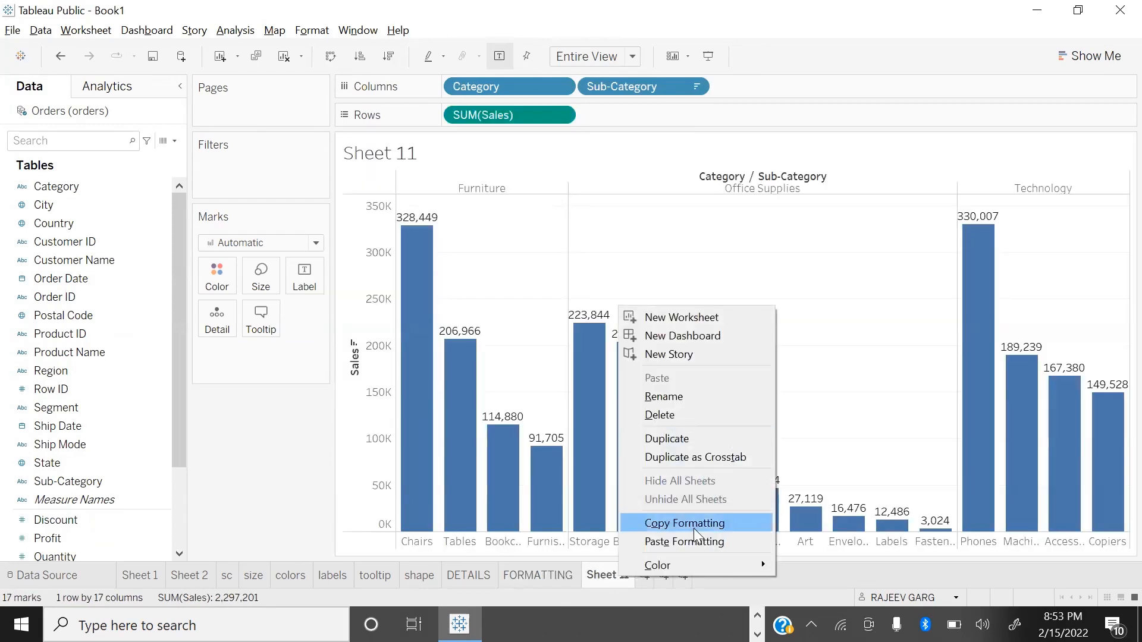
left_click(685, 539)
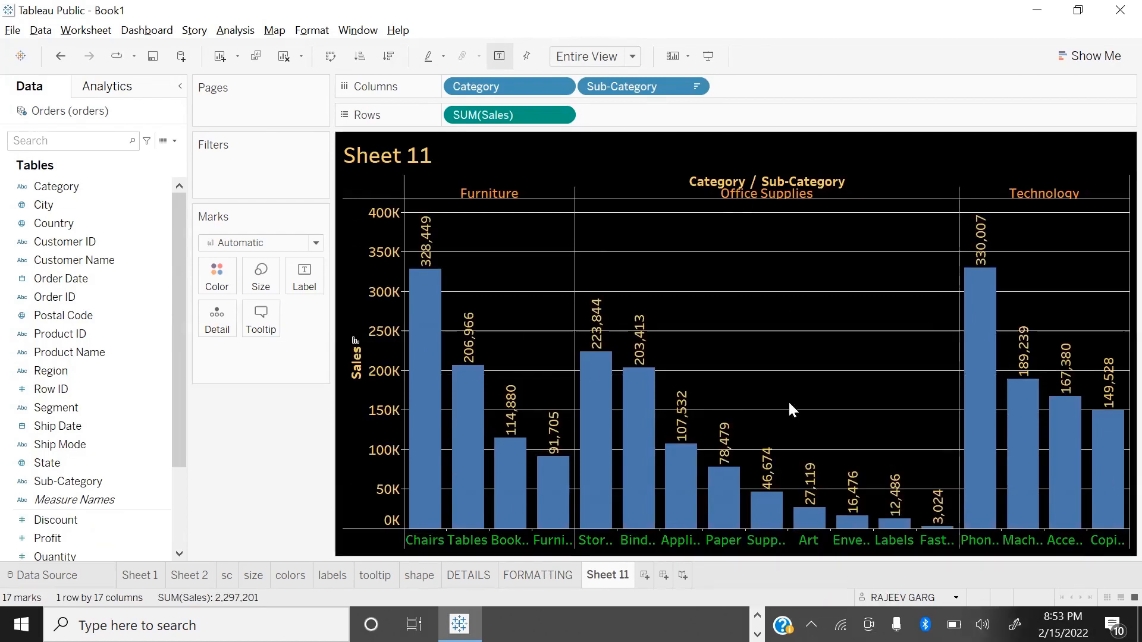
Step: Remove the row grid lines from the Sheet 11 bar chart by setting them to None
right_click(773, 282)
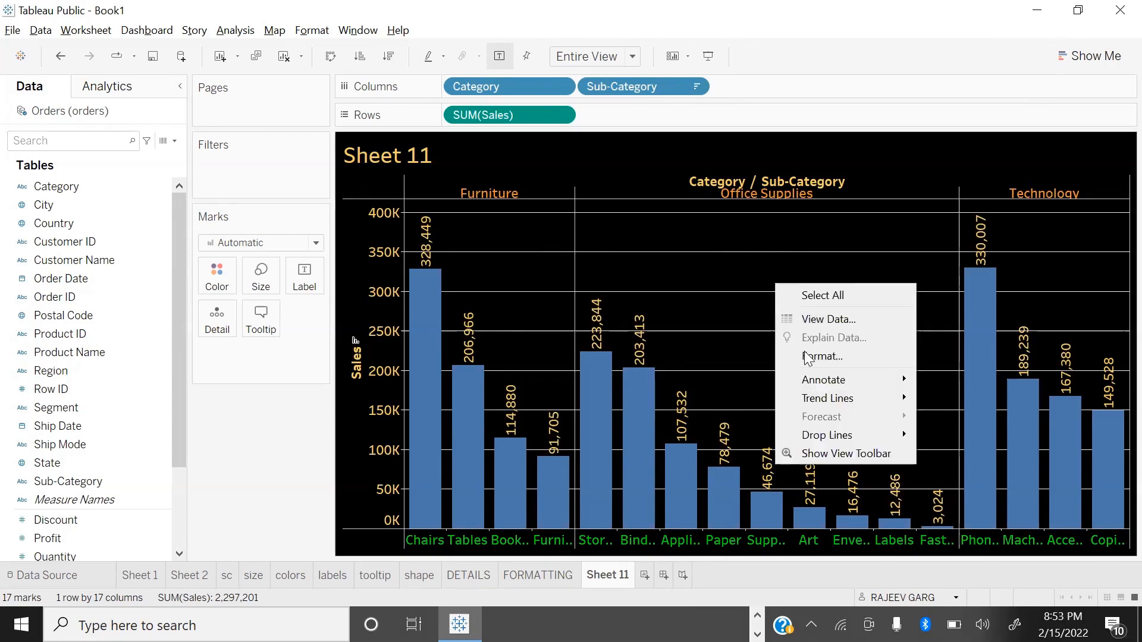
left_click(830, 362)
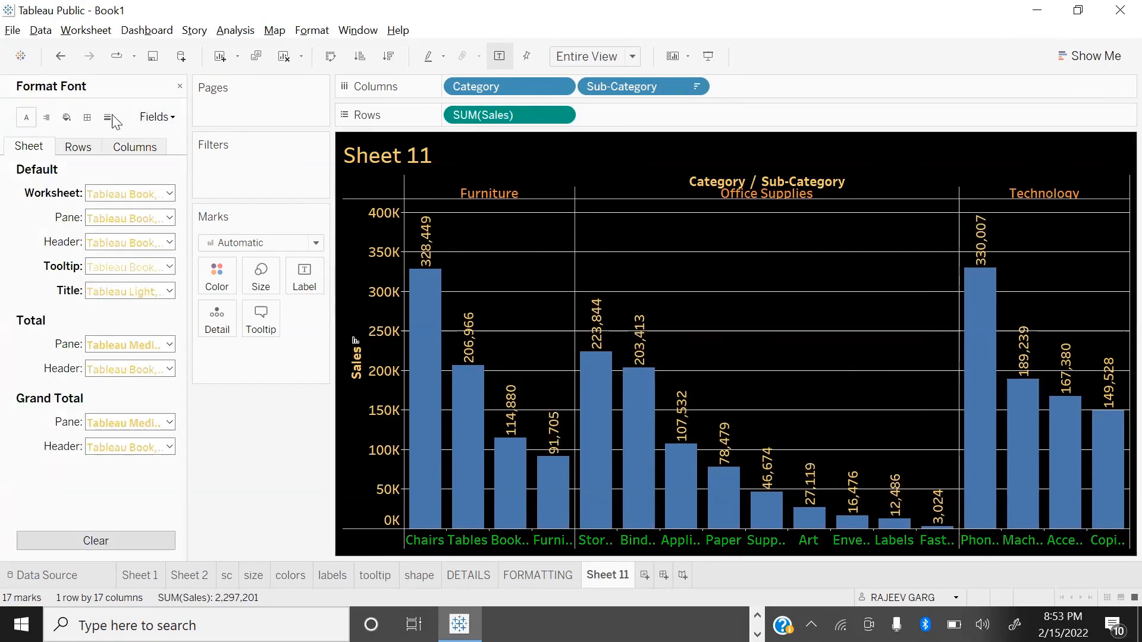
left_click(113, 117)
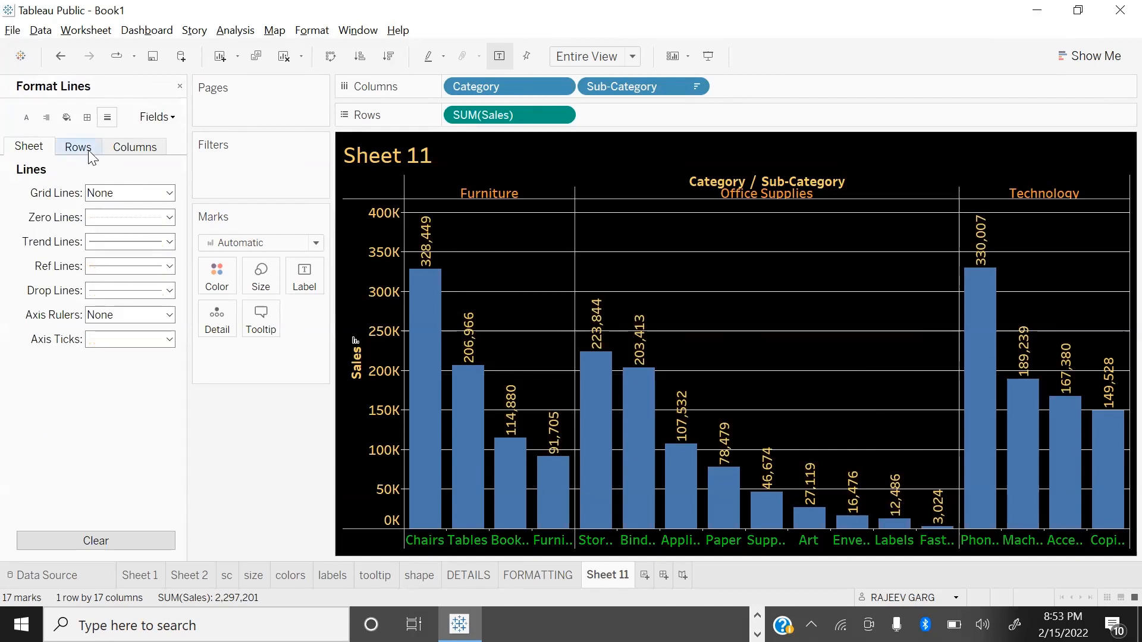
left_click(90, 150)
left_click(113, 197)
left_click(154, 213)
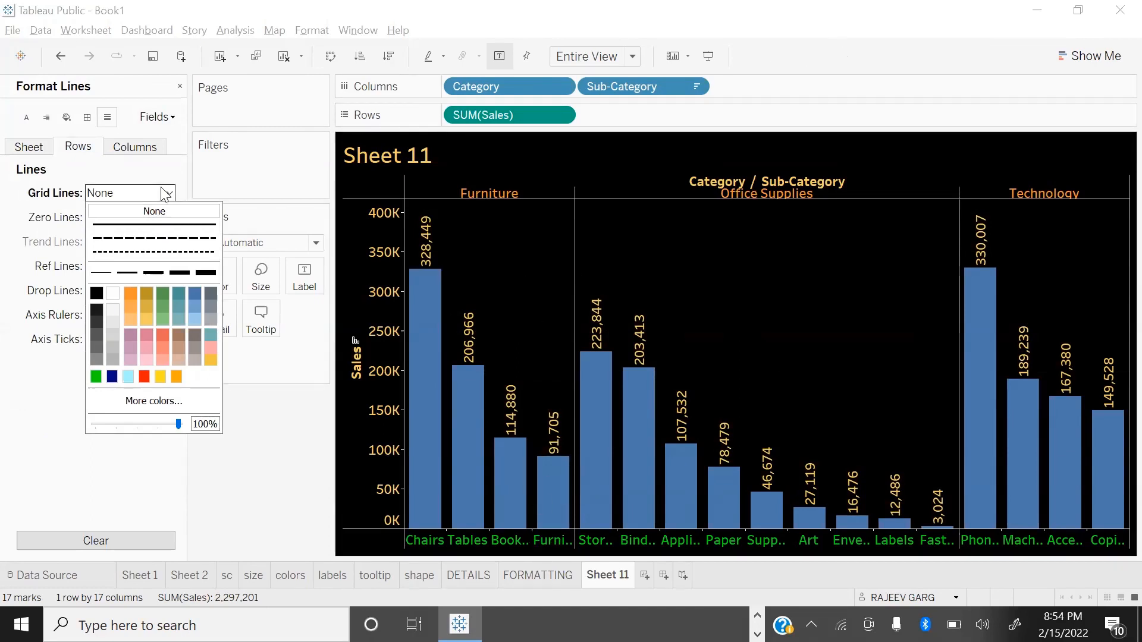
Step: Look at Sheet 2 for comparison, return to Sheet 11 and close the line formatting settings
left_click(190, 574)
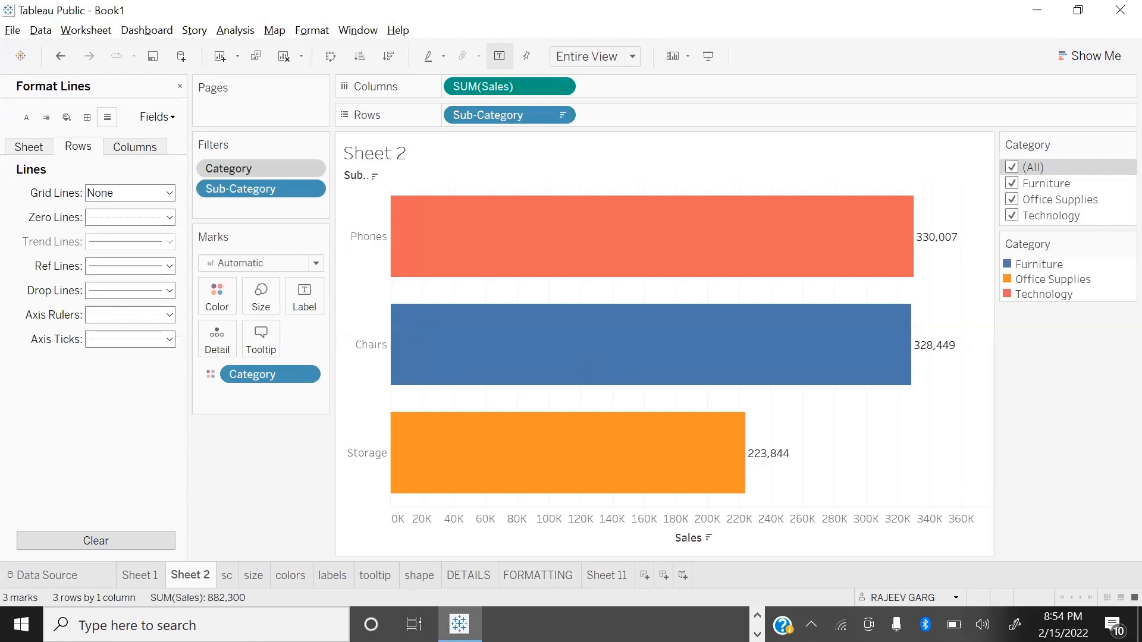
left_click(594, 577)
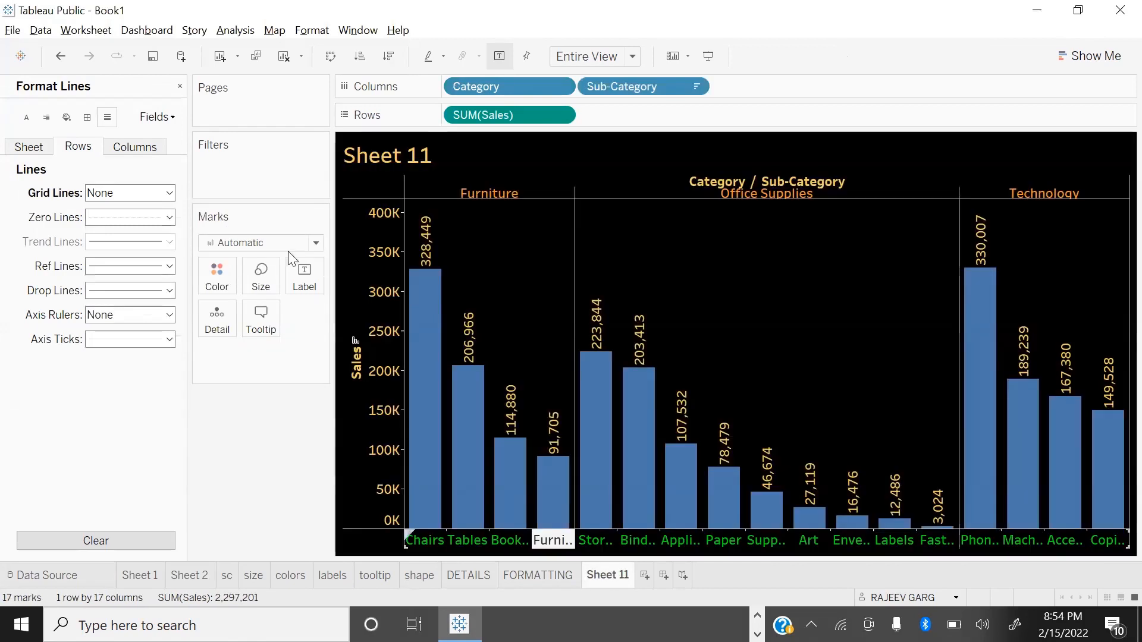
left_click(180, 86)
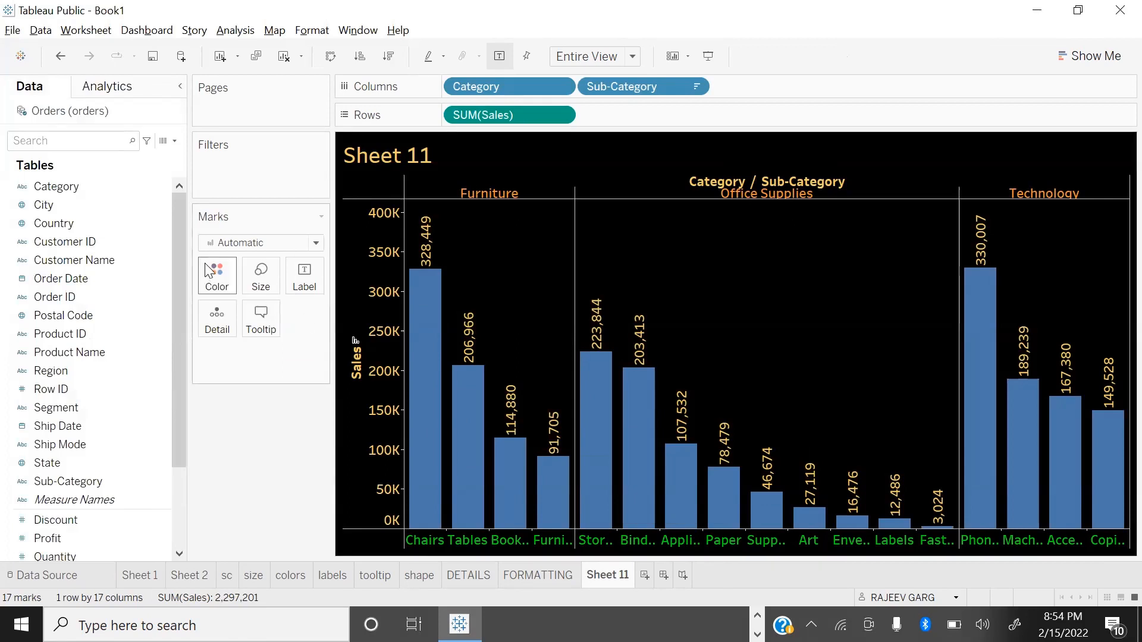
Step: Change the color of the bars on Sheet 11 to yellow
left_click(216, 274)
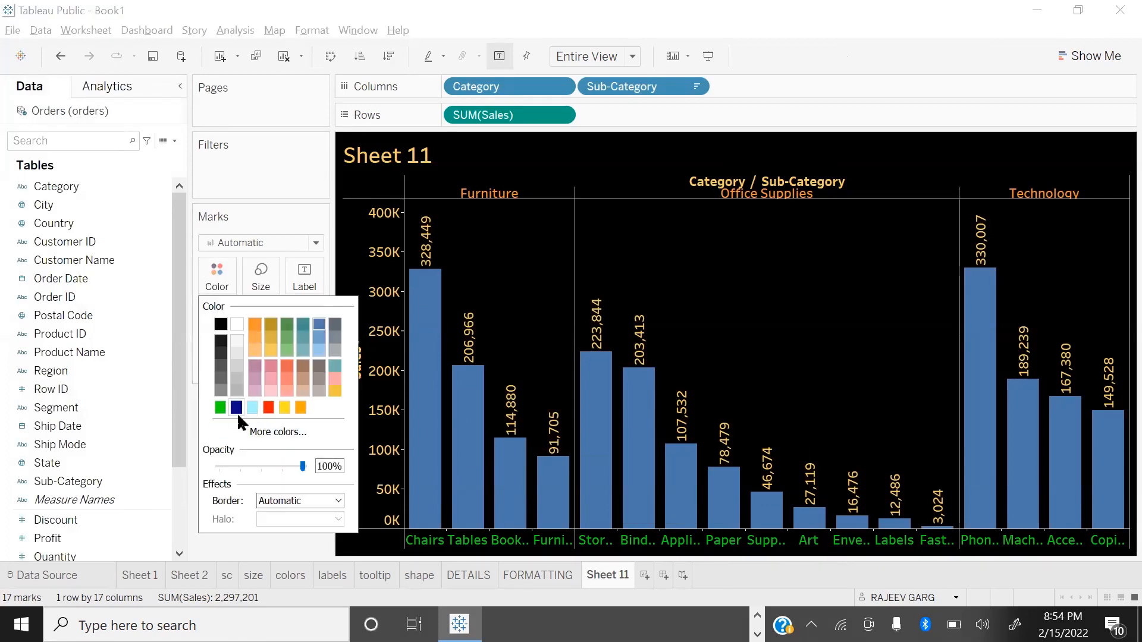
left_click(284, 408)
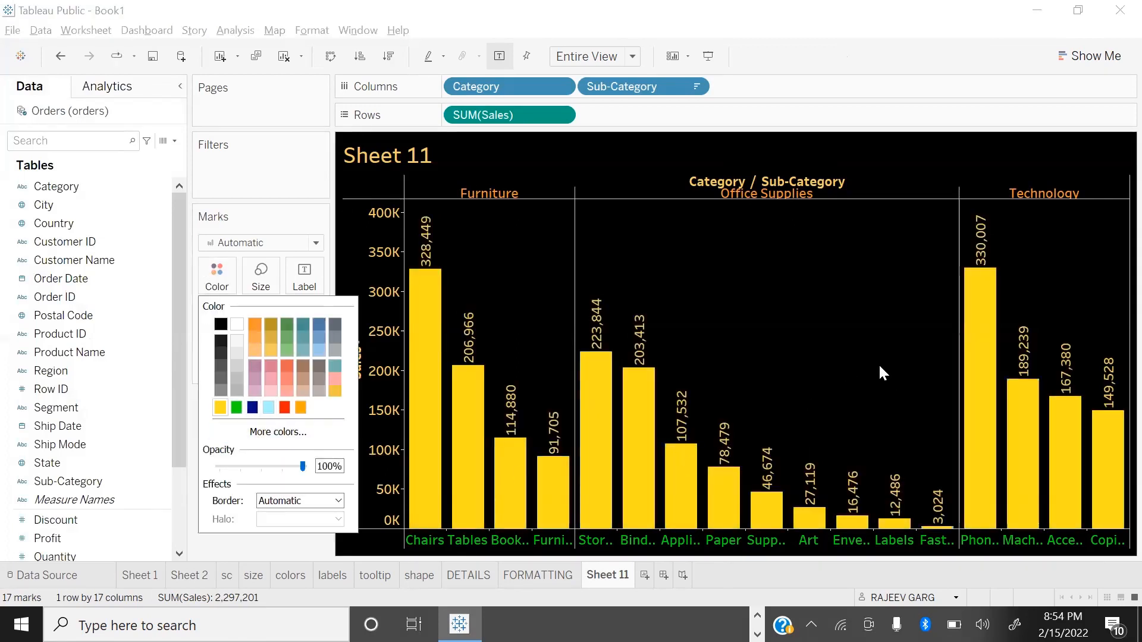
left_click(782, 405)
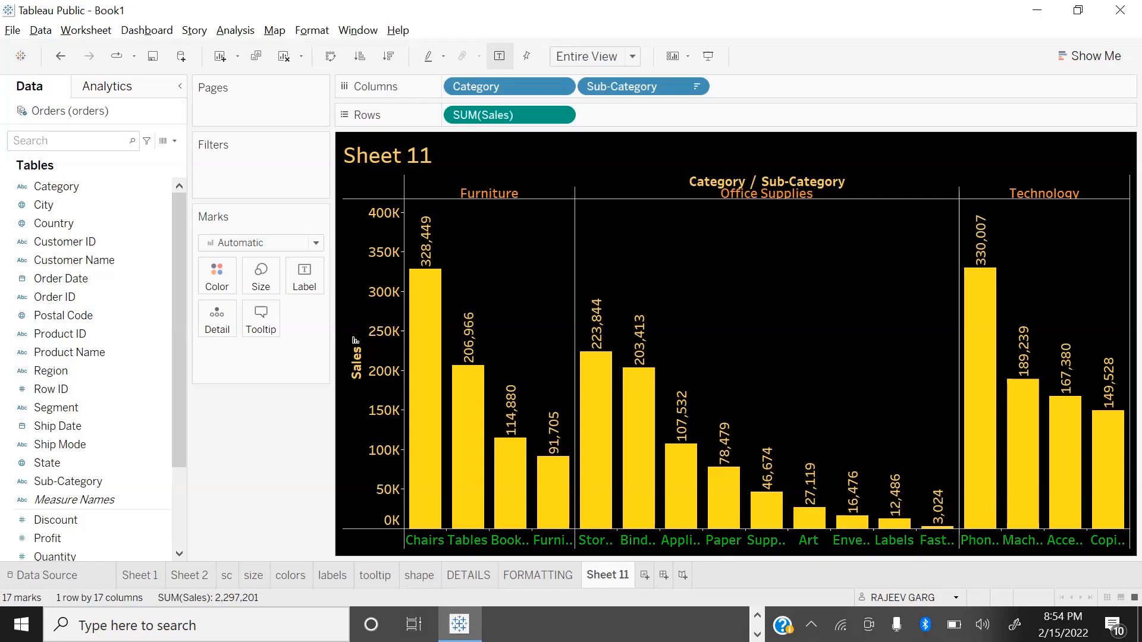
Step: Rename Sheet 11 as FORMATTING 2
double_click(616, 577)
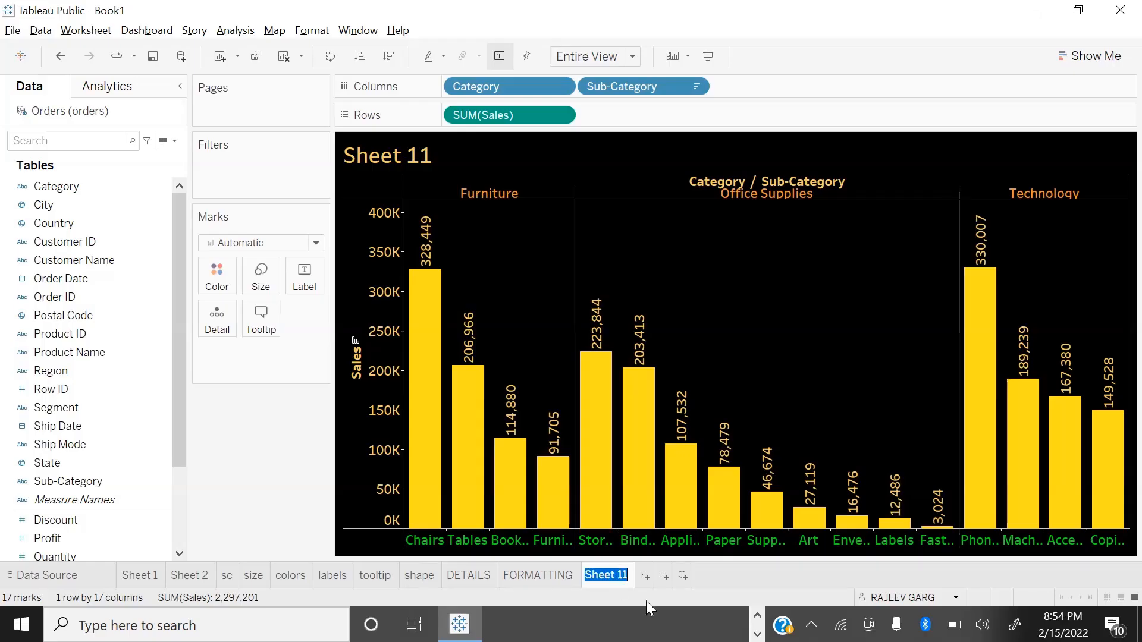
type("FORMA")
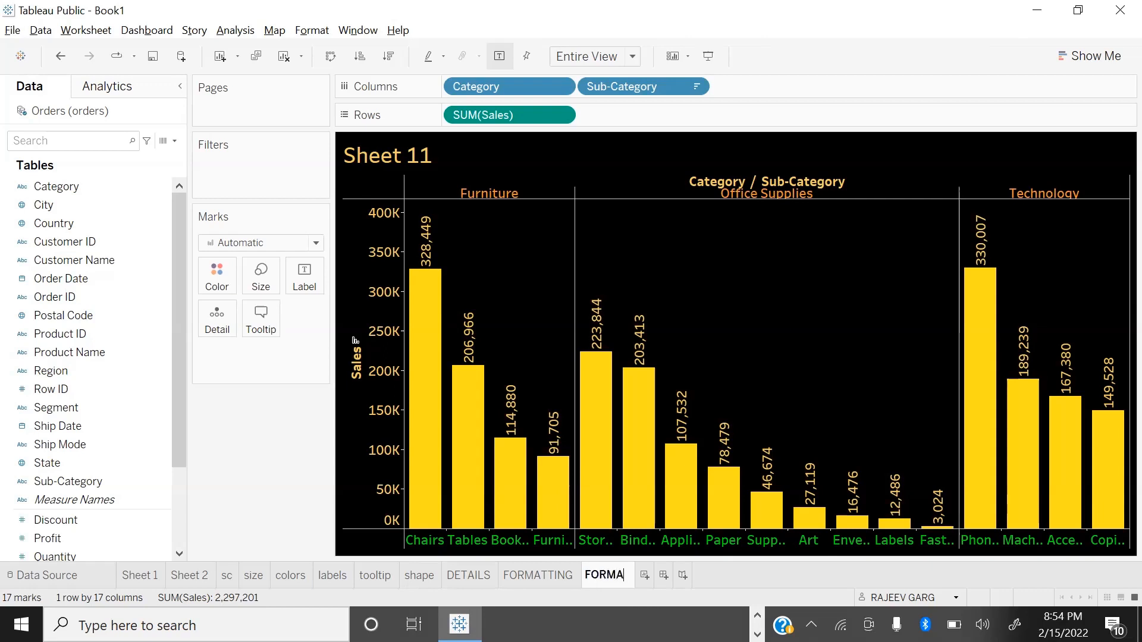
type("TTING 2")
key("Return")
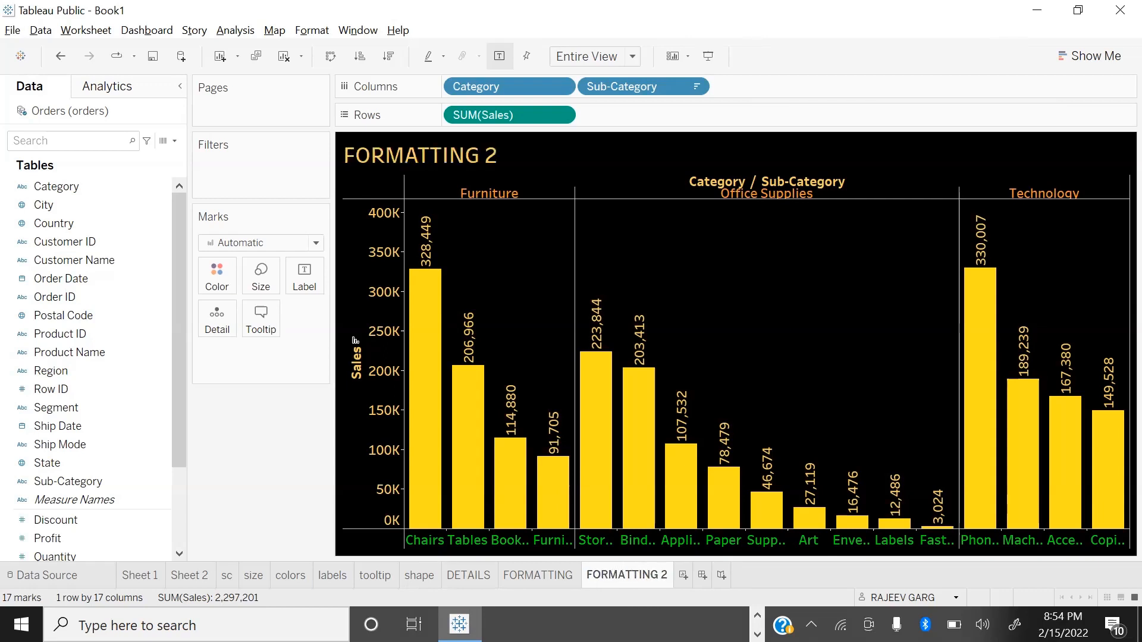
Step: Create a new worksheet with a text table of Sales by Sub-Category
left_click(682, 574)
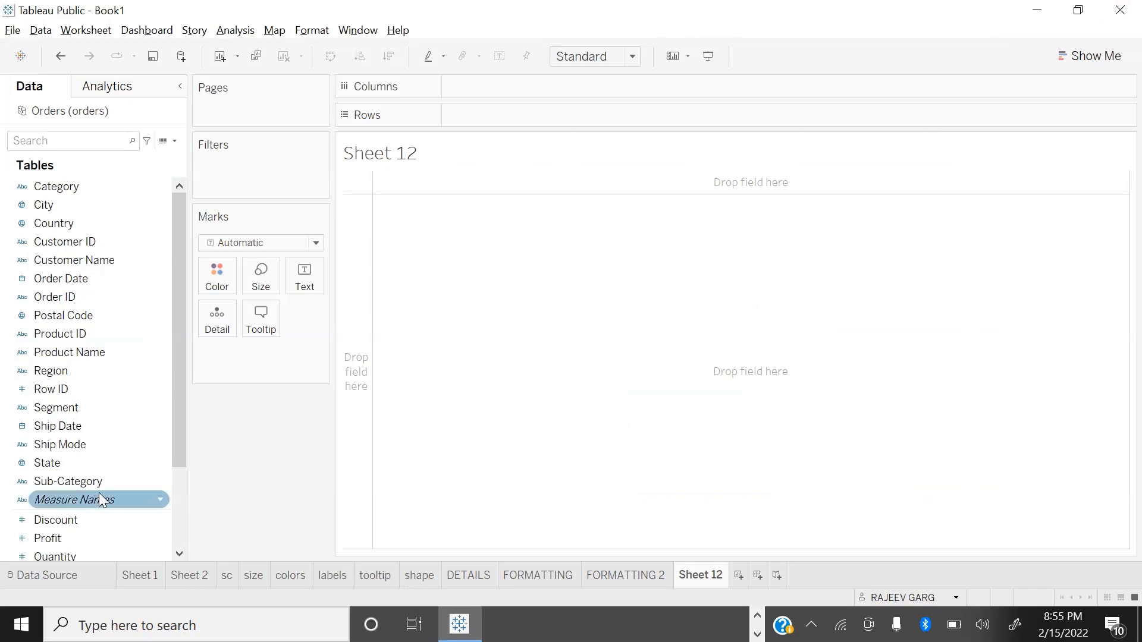
double_click(98, 480)
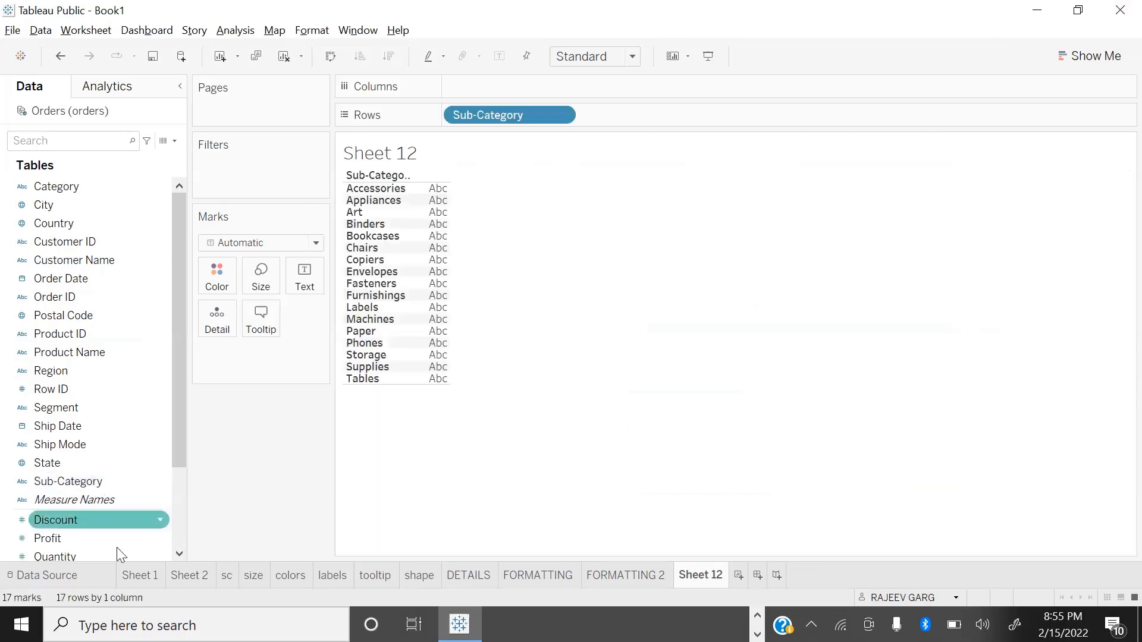
scroll(98, 538, "down", 2)
double_click(75, 467)
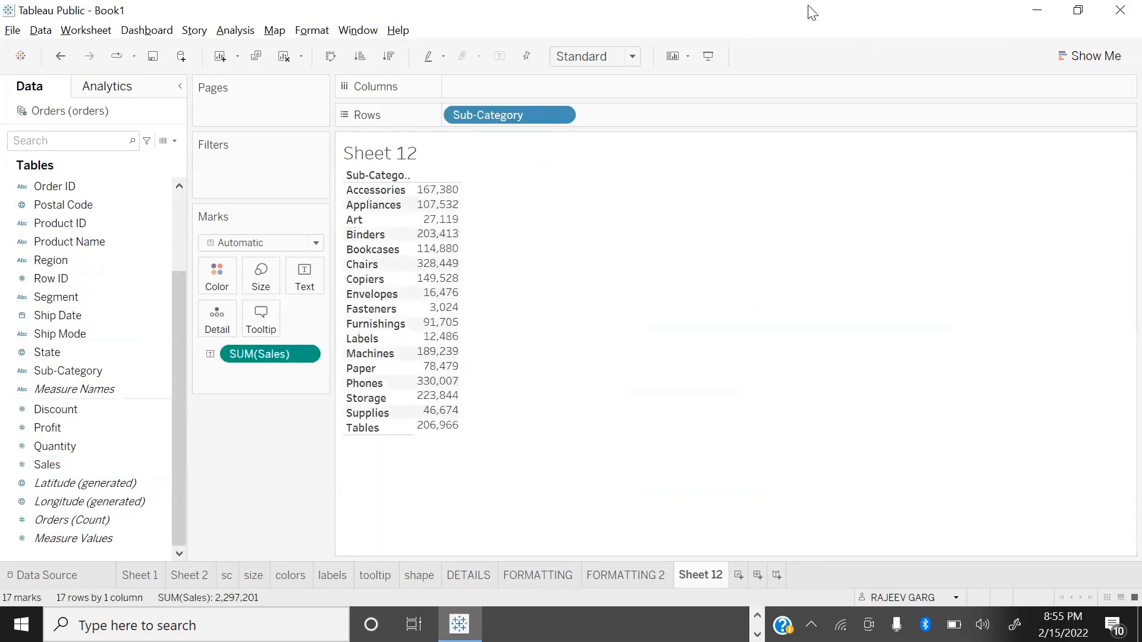
Step: Set the Sales by Sub-Category table to Fit Height and widen its values column
left_click(601, 66)
left_click(592, 102)
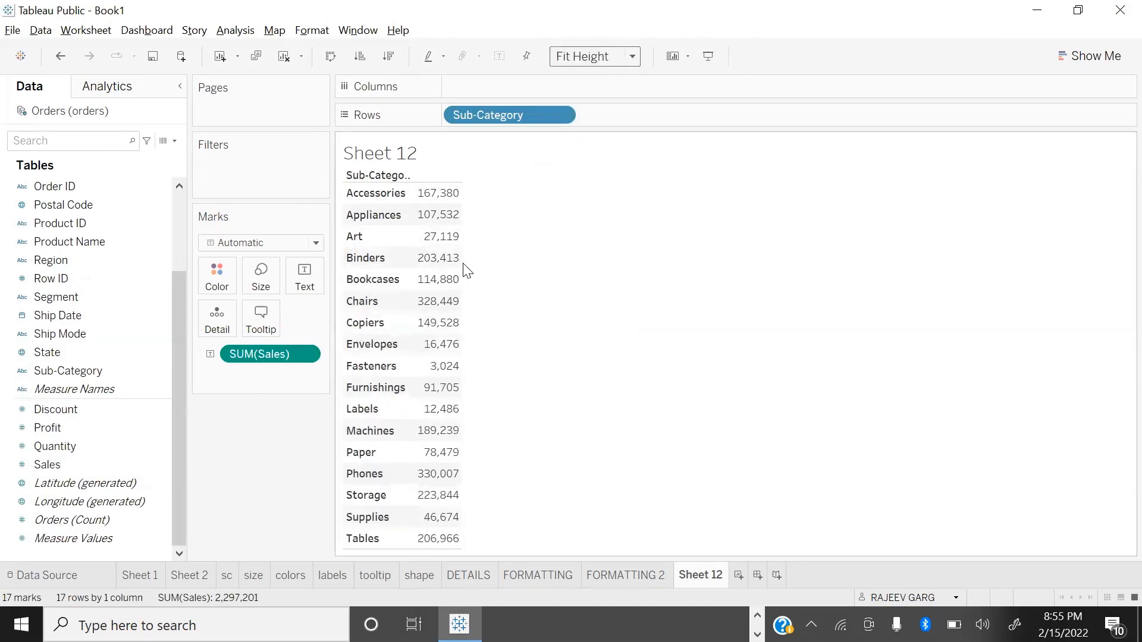
left_click_drag(462, 260, 535, 265)
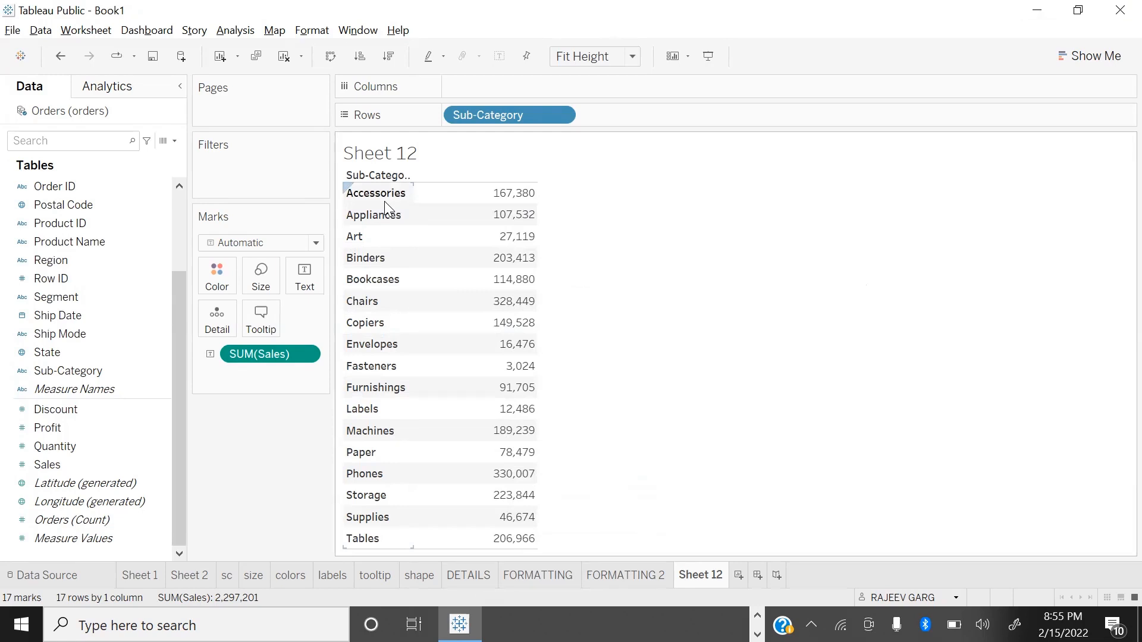
Step: Apply the Percent of Total quick table calculation to Sales in the Sub-Category table
left_click(306, 355)
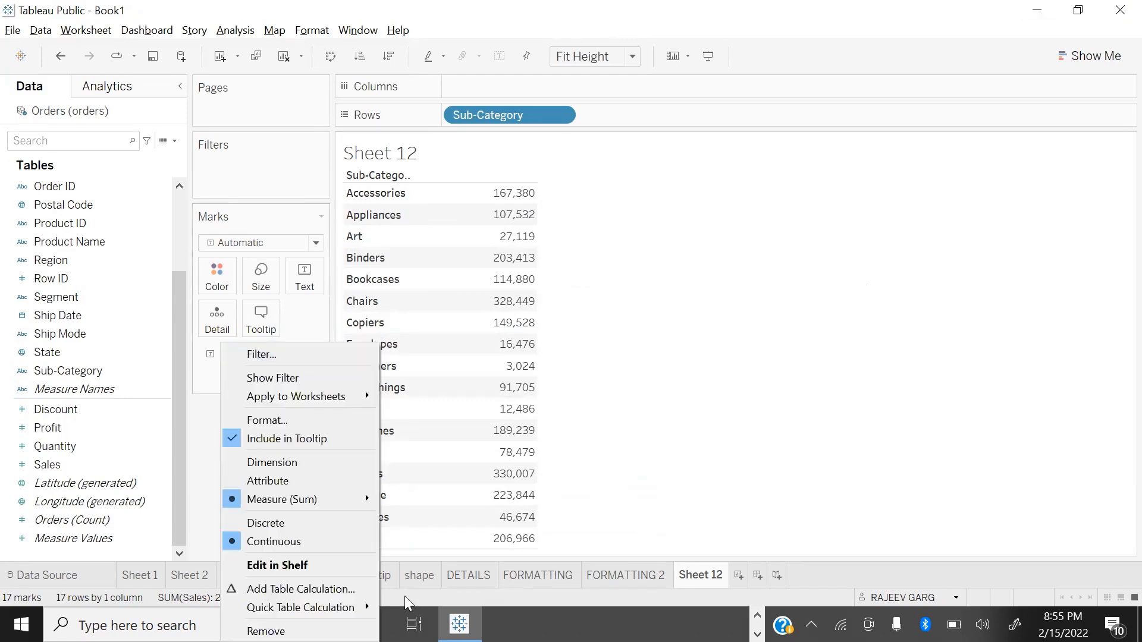
mouse_move(345, 613)
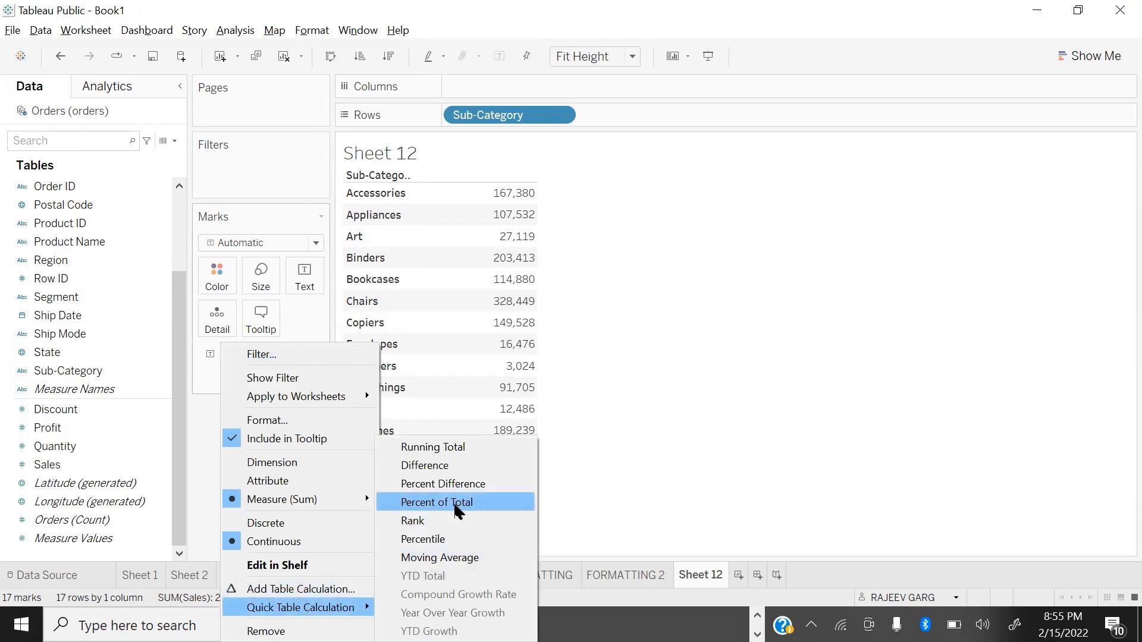
left_click(432, 508)
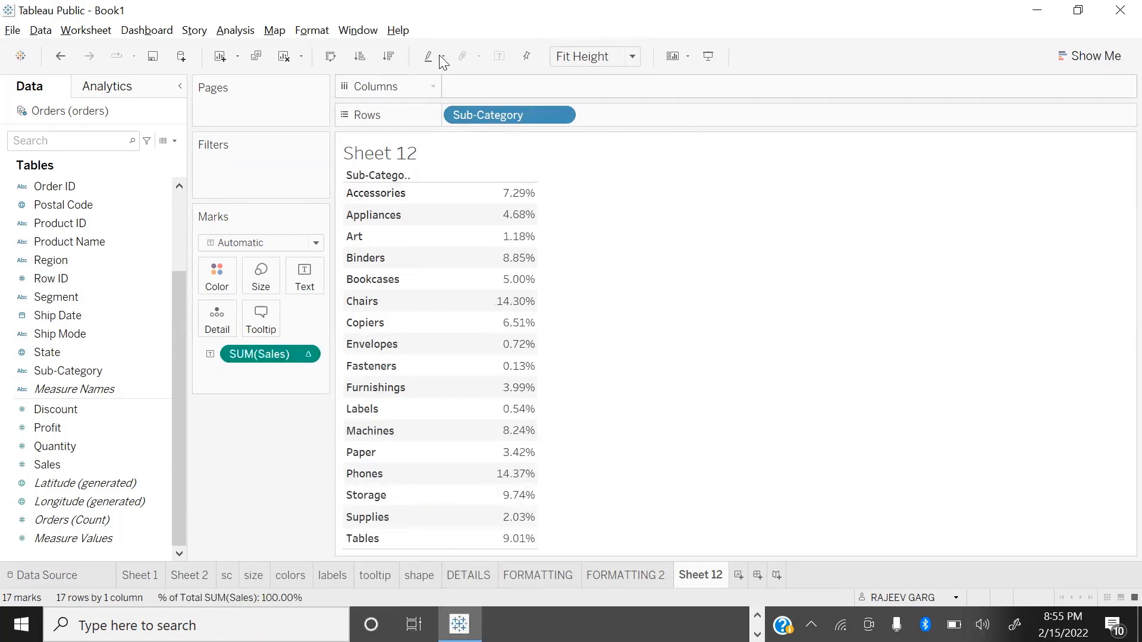
Step: Sort the sub-categories in descending order and add a plain Sales column beside the percentages
left_click(389, 56)
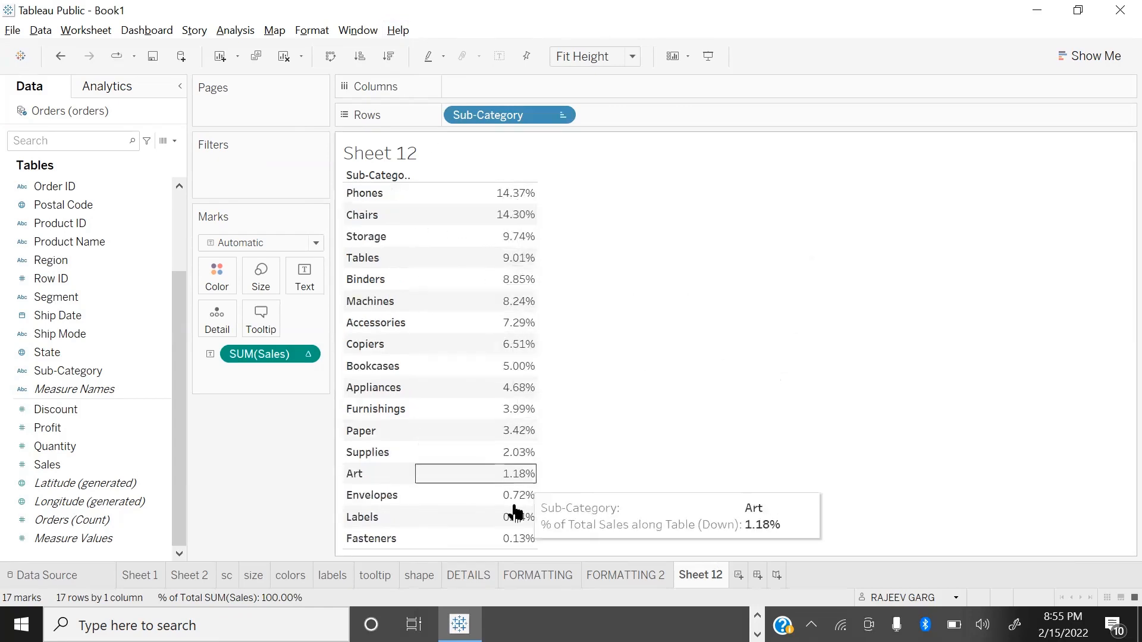
double_click(51, 469)
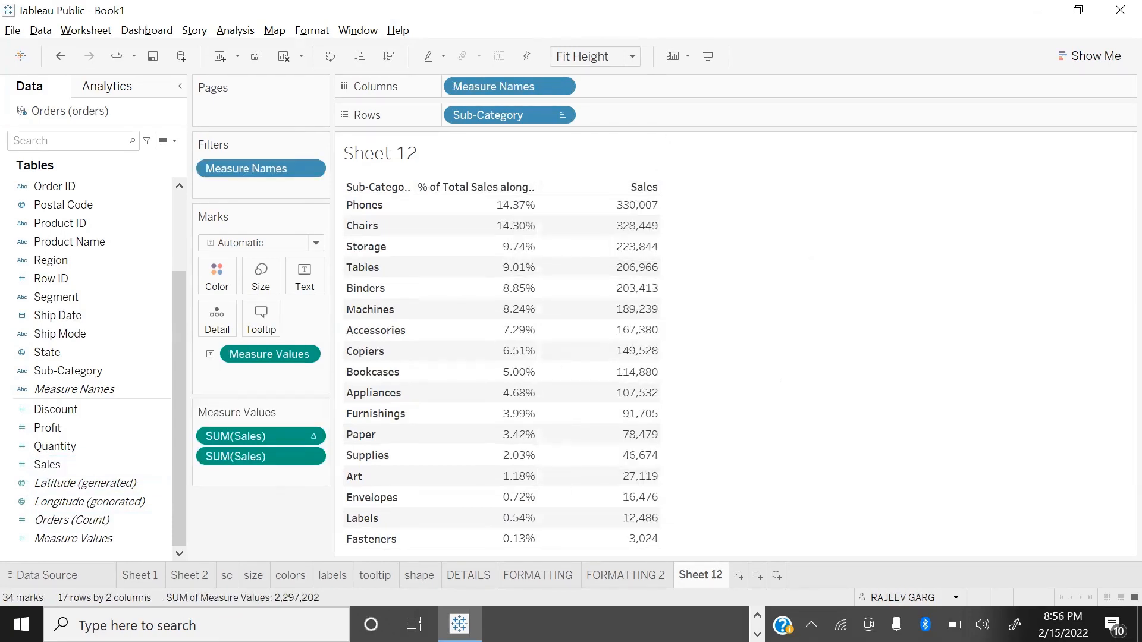
Step: Rename Sheet 12 as PERCENTAGE OF TOTAL
double_click(707, 577)
type("PERCENTAH")
key("BackSpace")
type("GE OF TOTAL")
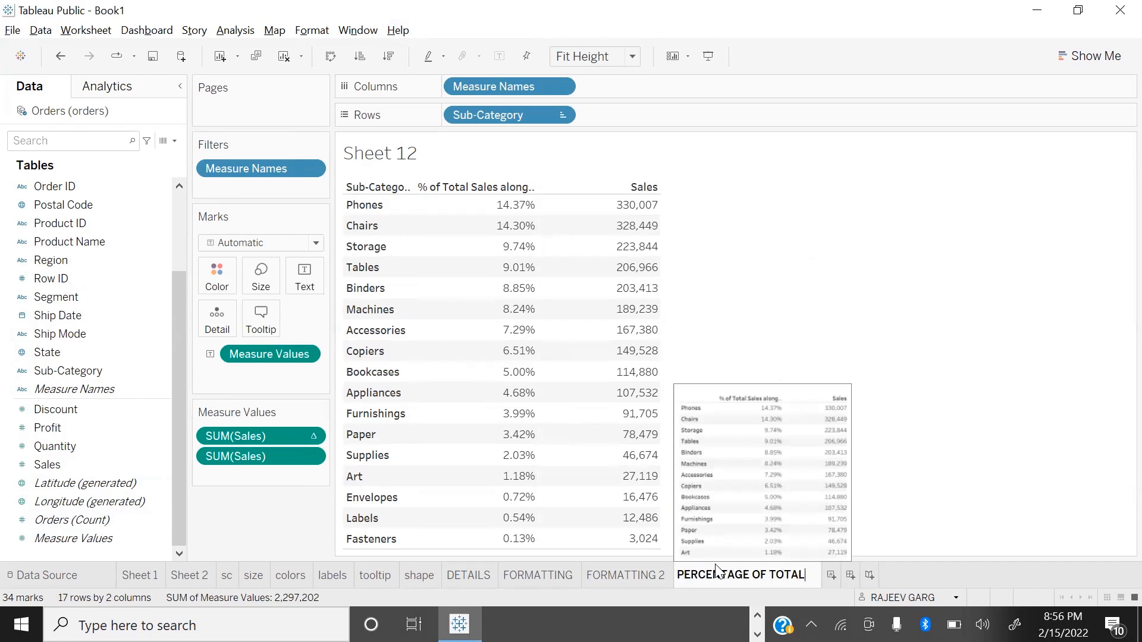
key("Return")
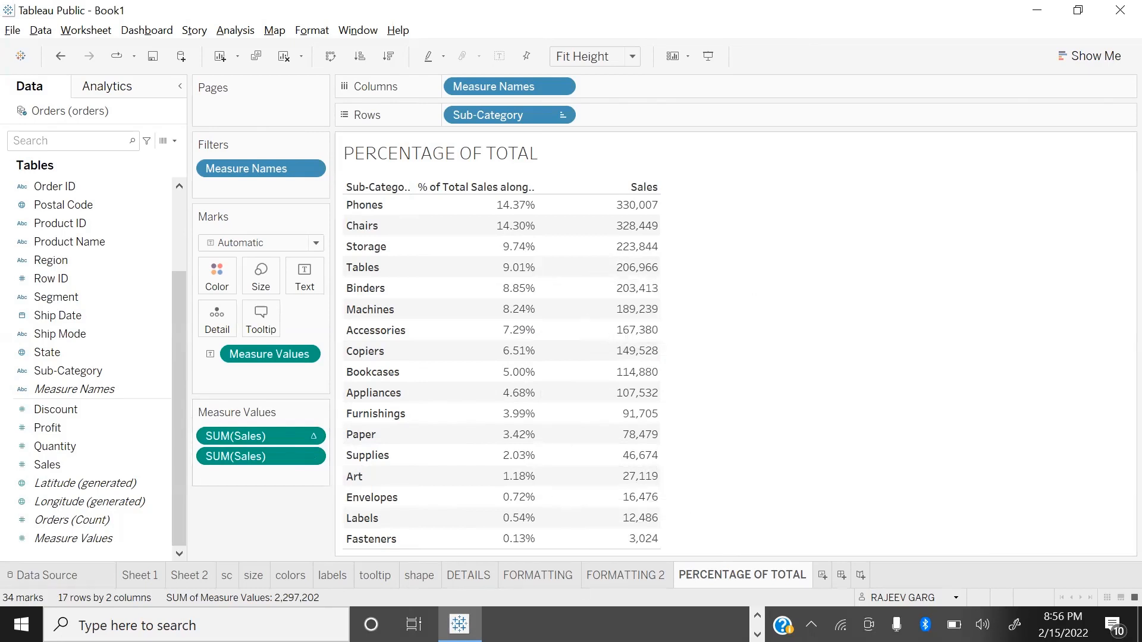
Step: Create a new worksheet with a line chart of Sales by order year, colored by Category and fitted to Entire View
left_click(823, 575)
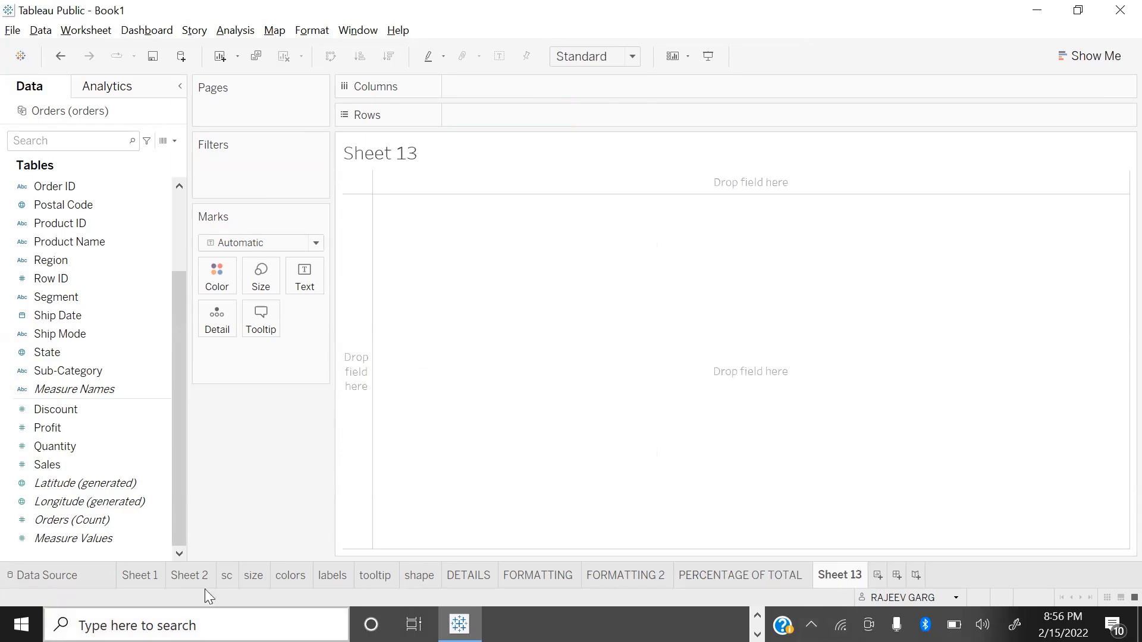
left_click(88, 465)
double_click(88, 465)
scroll(98, 333, "up", 2)
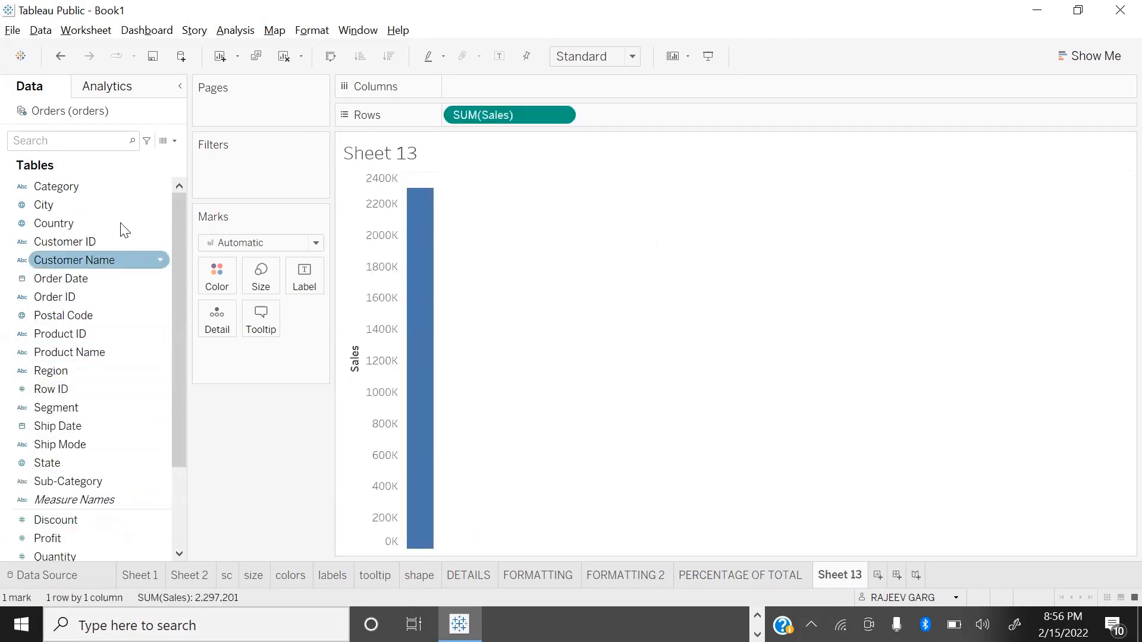
double_click(89, 279)
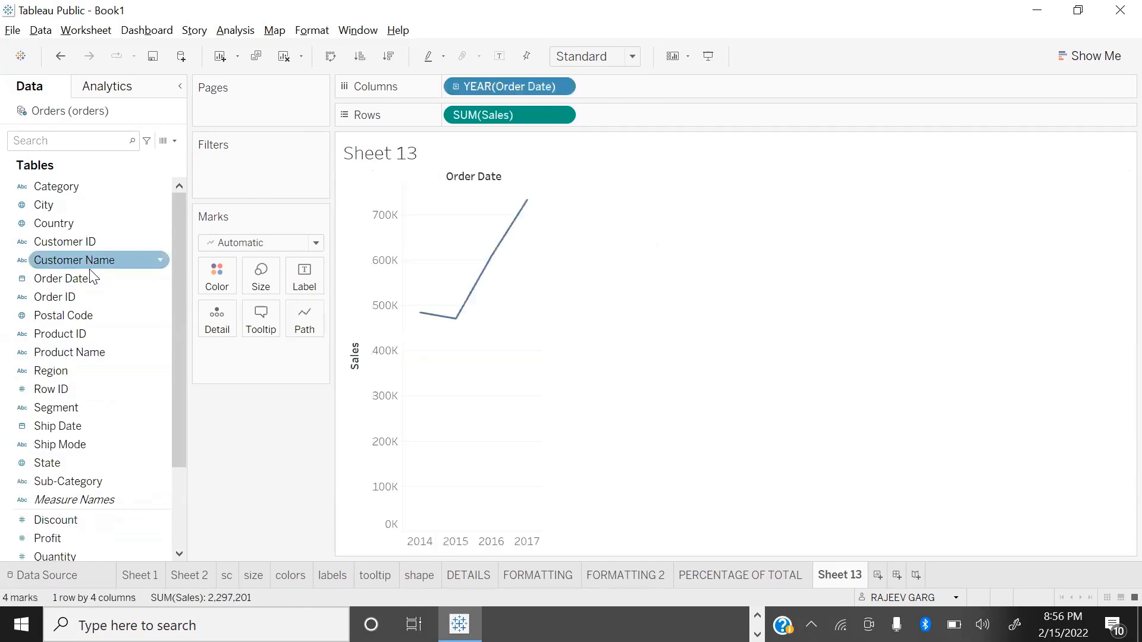
double_click(61, 193)
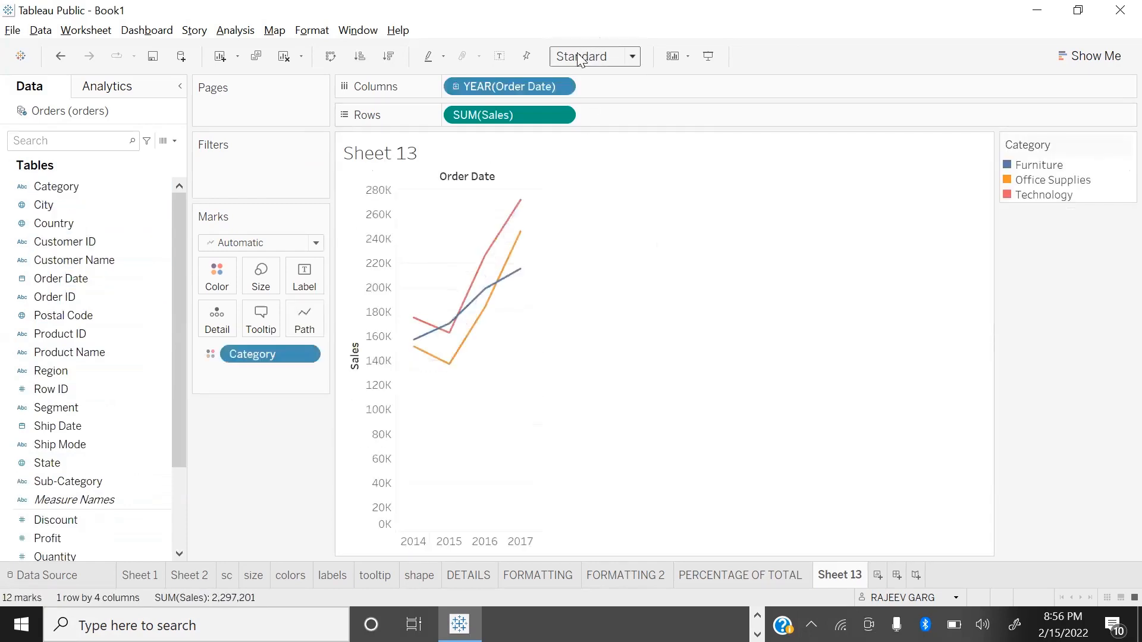
left_click(572, 58)
left_click(600, 123)
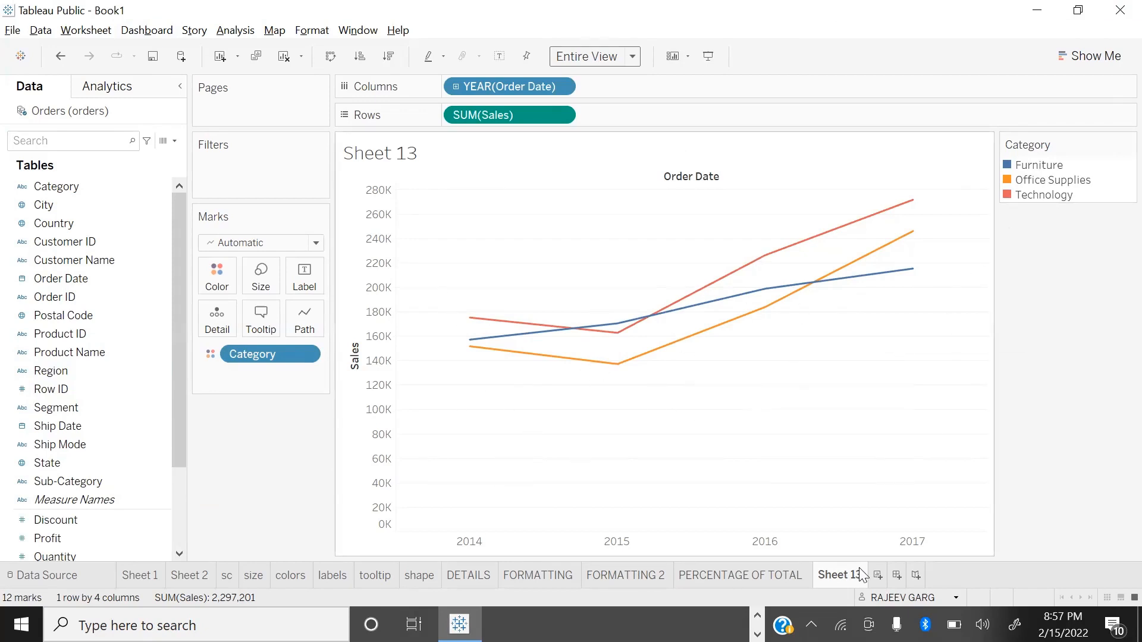
Step: Apply the Running Total quick table calculation to Sales and examine the points along the category lines
left_click(564, 114)
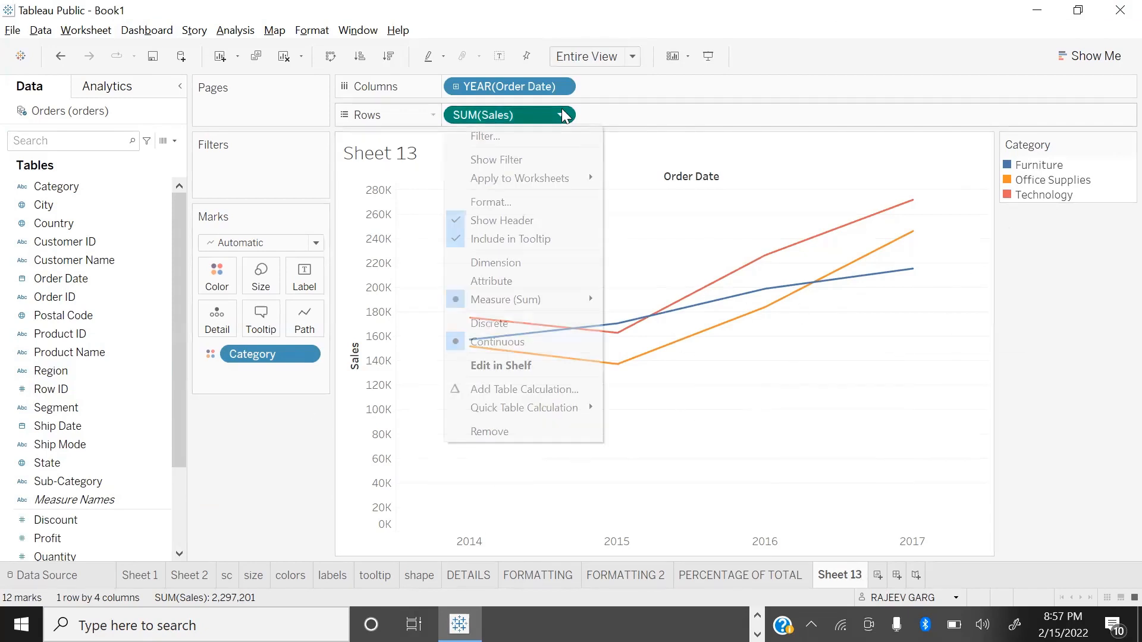
mouse_move(576, 414)
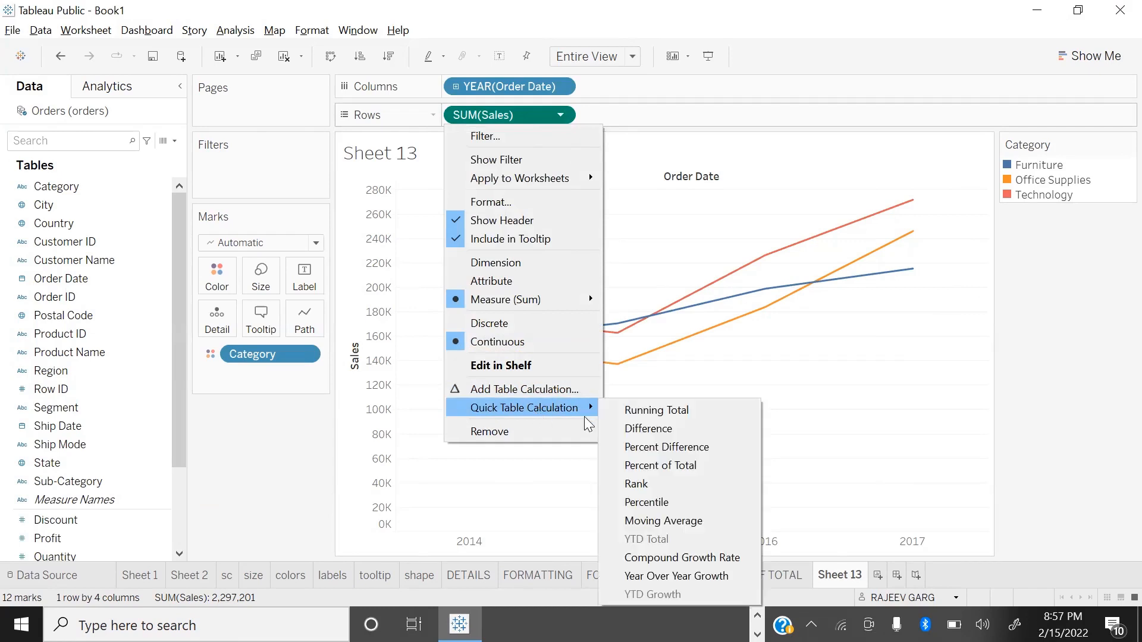
left_click(661, 410)
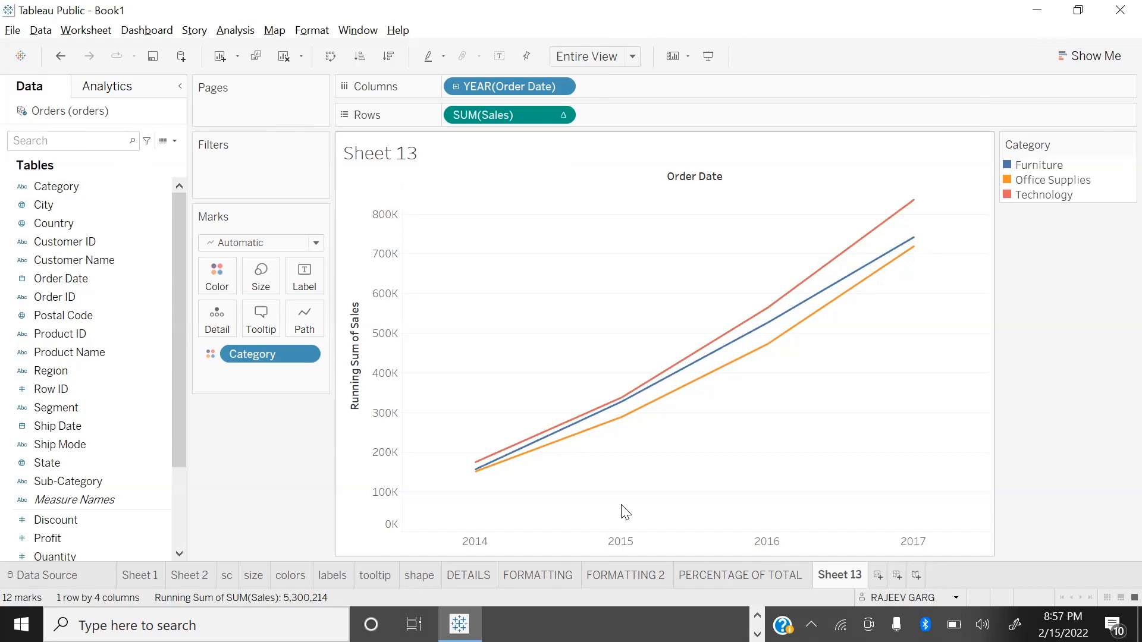
mouse_move(477, 473)
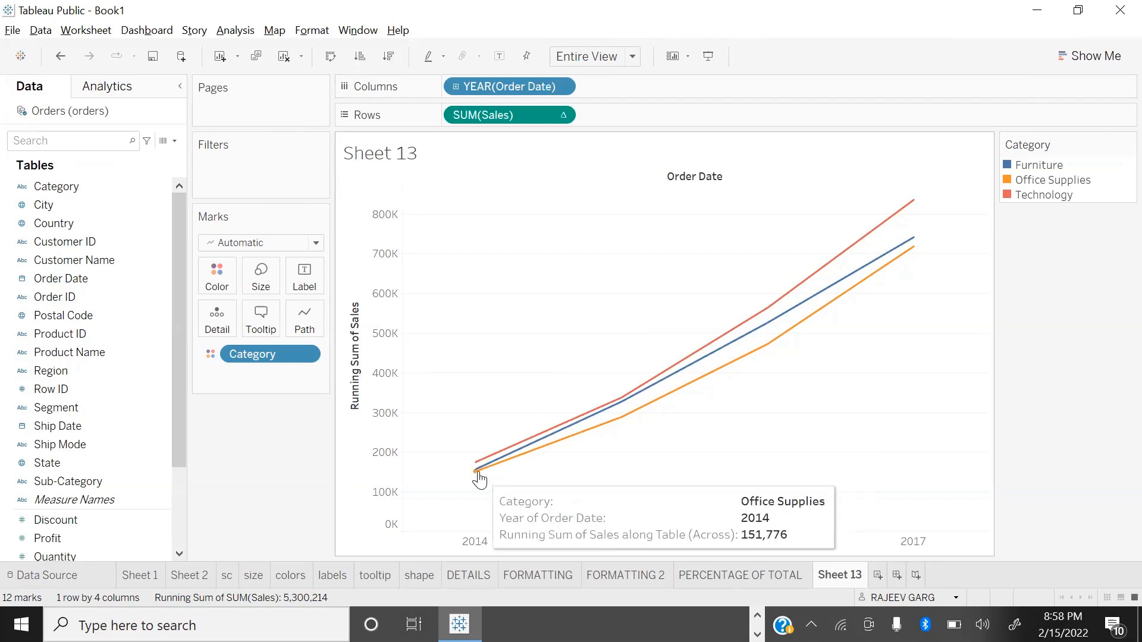
mouse_move(620, 427)
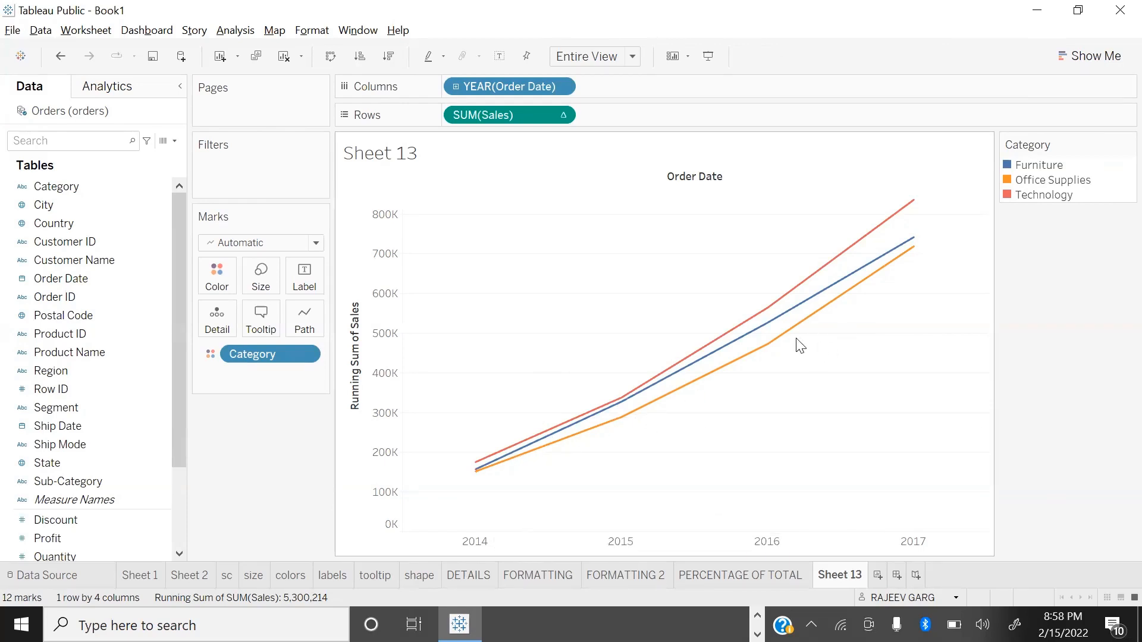
mouse_move(883, 280)
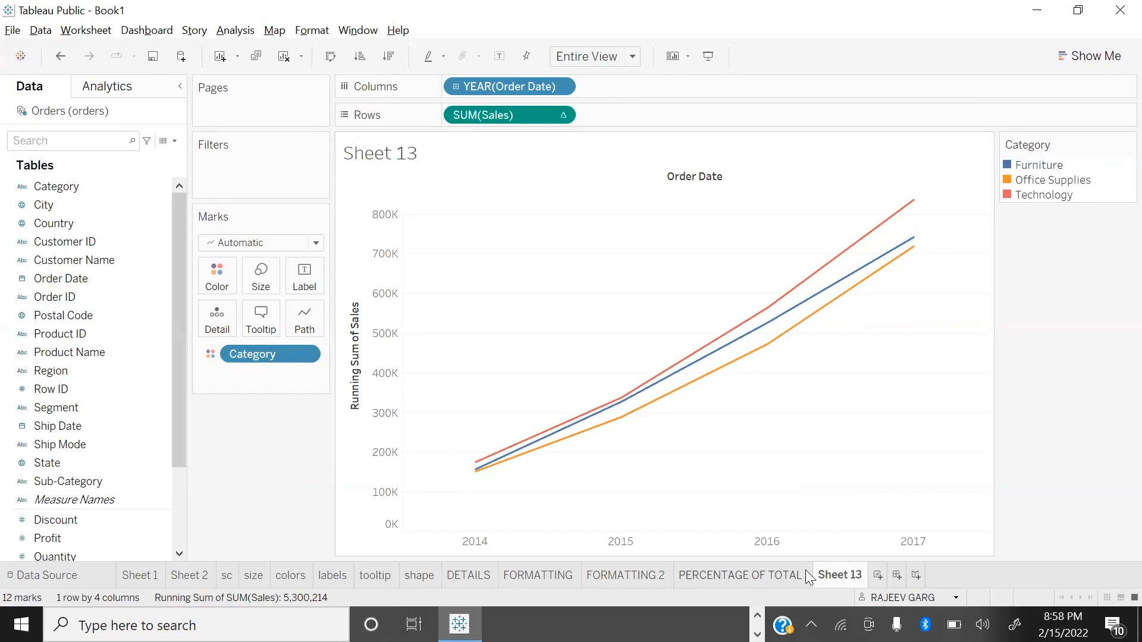
Step: Rename Sheet 13 as RUNNING TOTAL, and return to Tableau from the Calculations slide
double_click(842, 574)
type("RUNNING TOTAL")
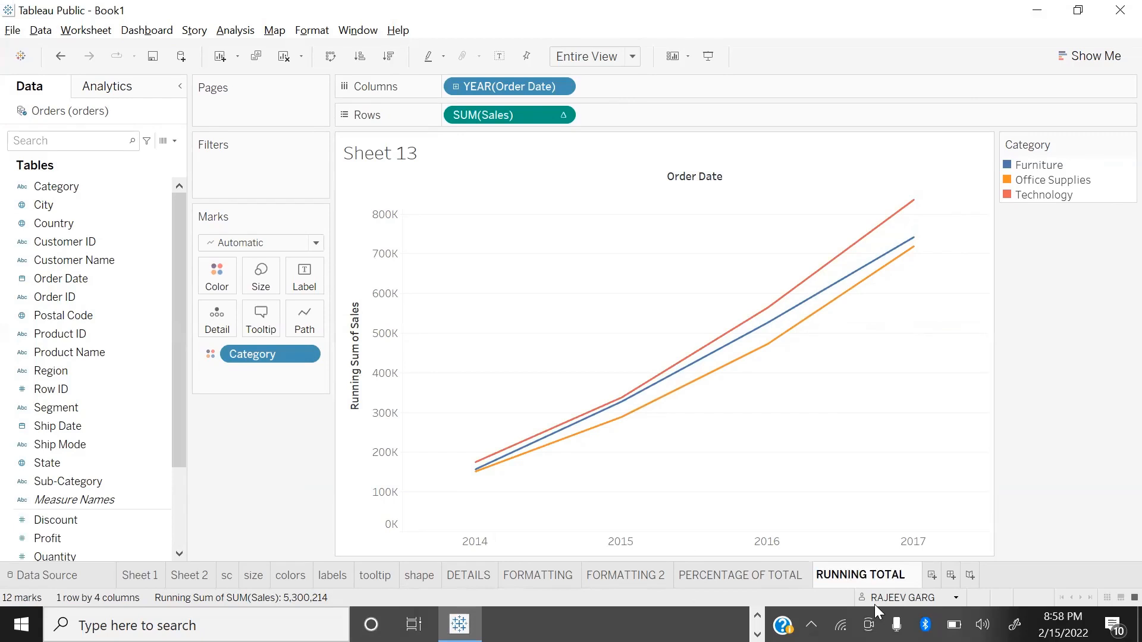
key("Return")
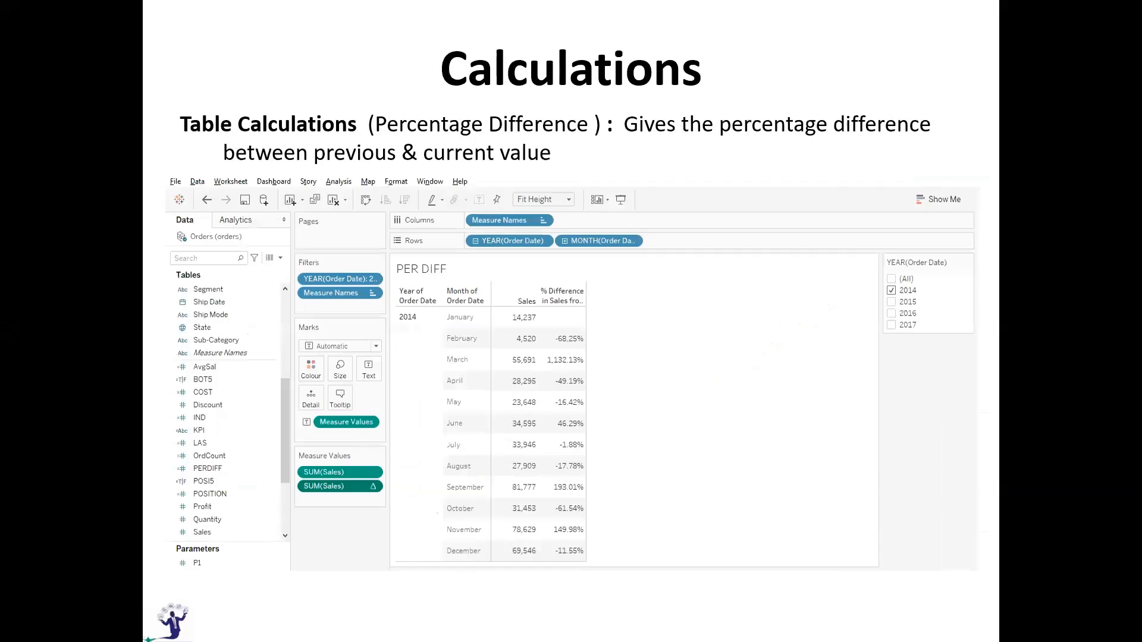
key("alt+Tab")
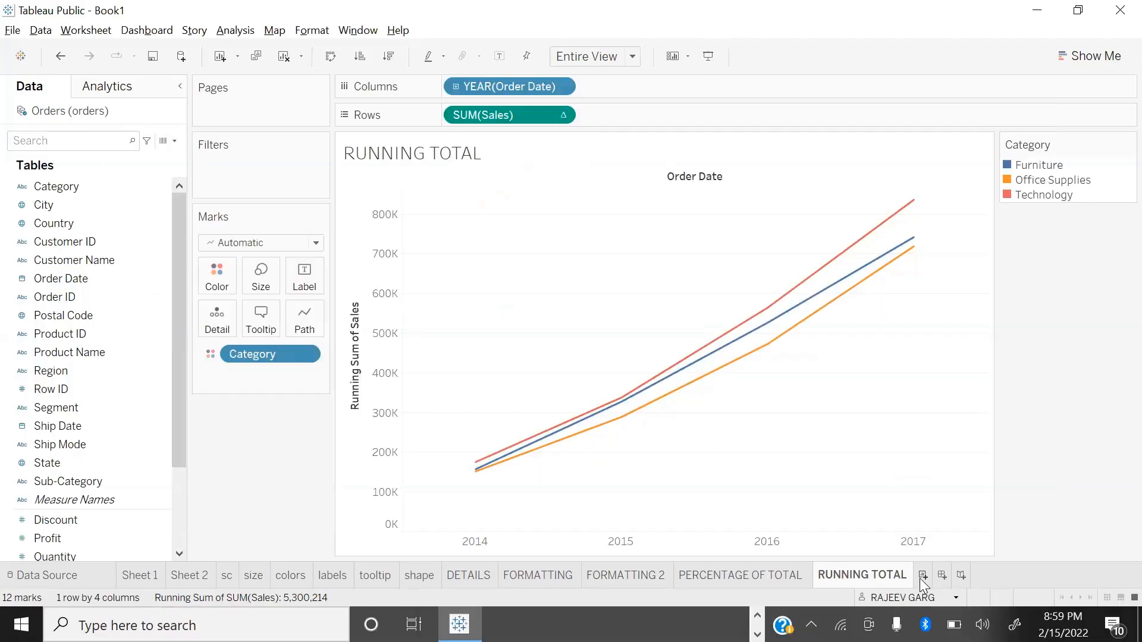
Step: Create a new worksheet with a text table showing Sales for each year of Order Date in the rows
left_click(921, 577)
left_click(66, 537)
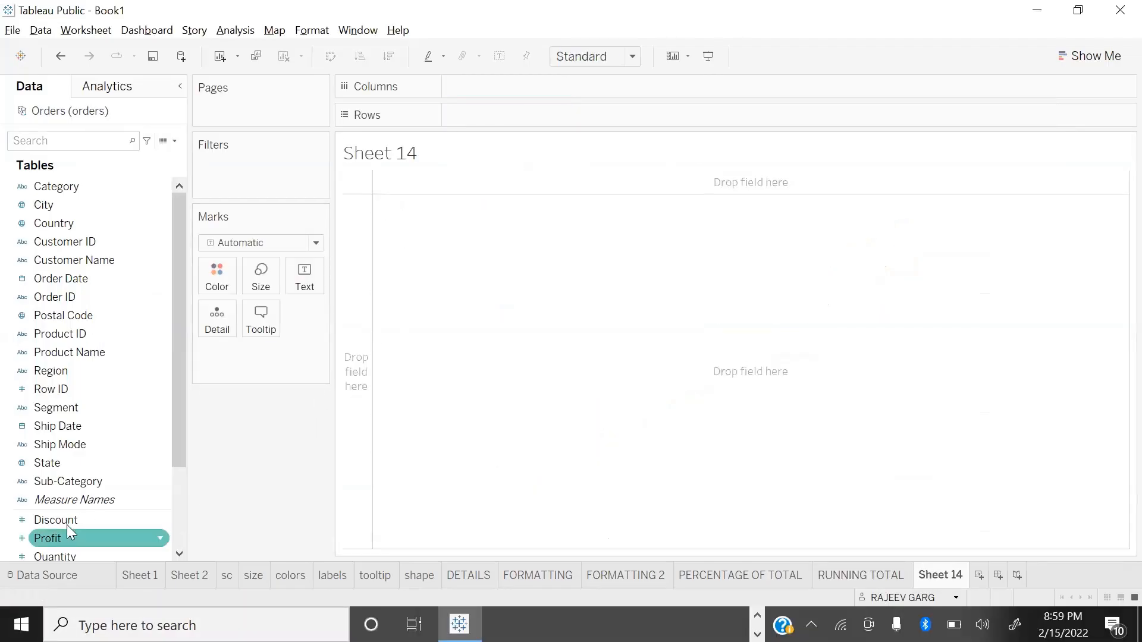
left_click(153, 206)
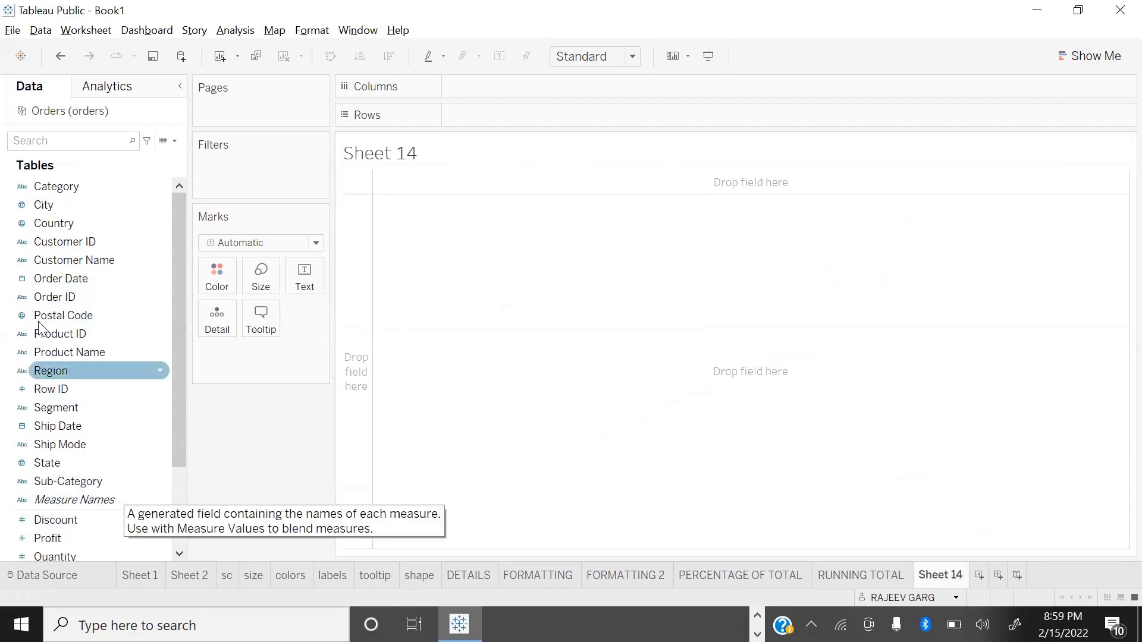
left_click_drag(153, 277, 471, 120)
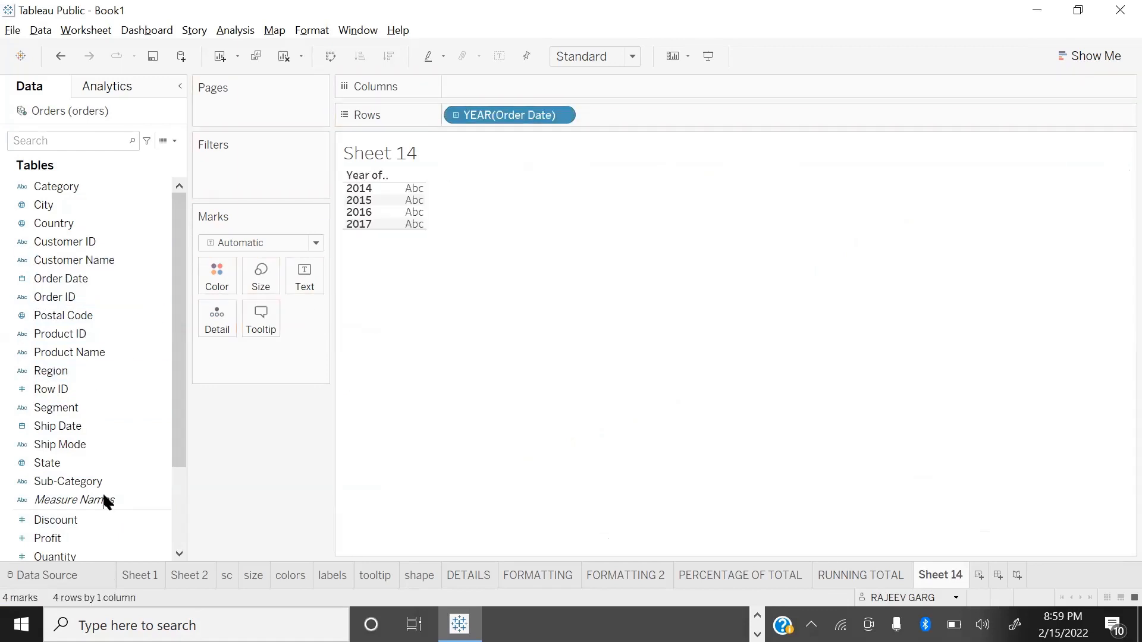
scroll(46, 553, "down", 2)
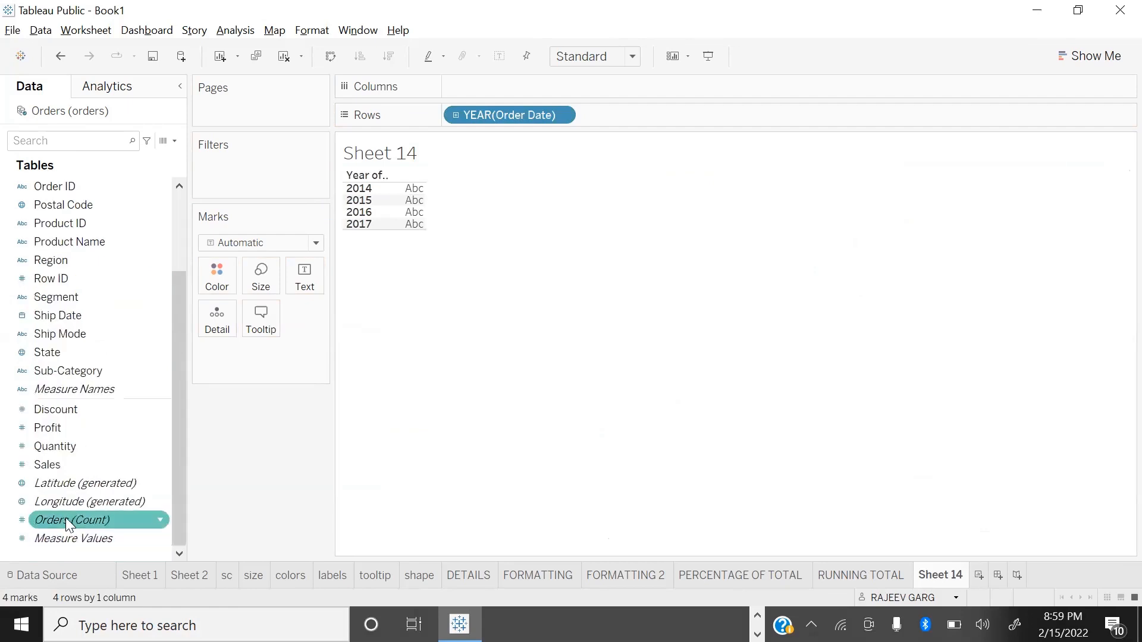
double_click(56, 464)
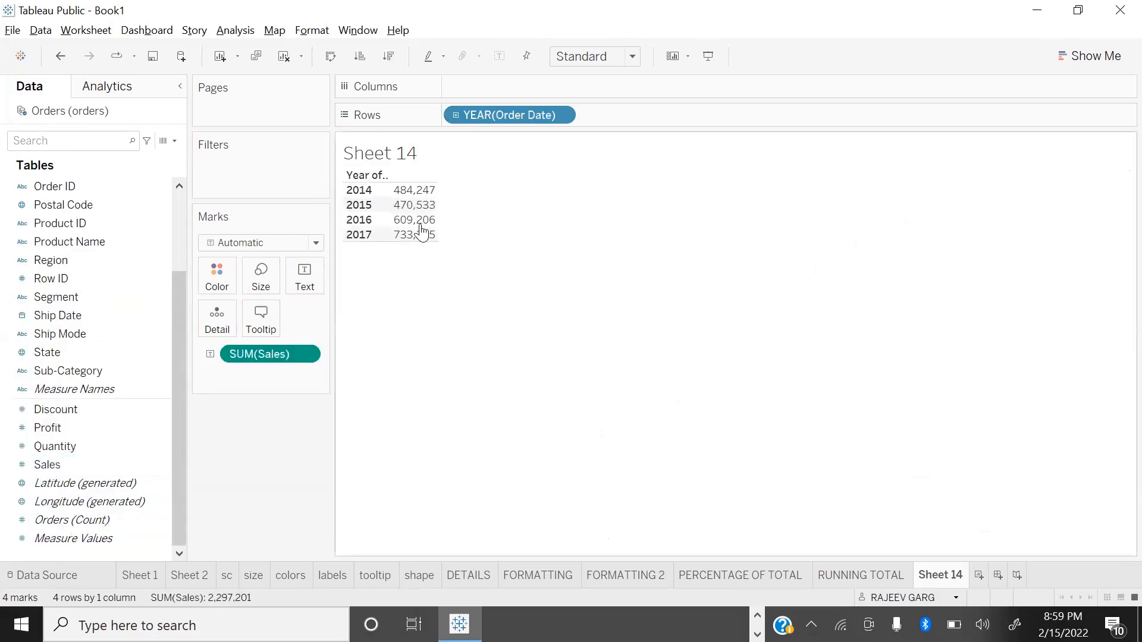
Step: Drill the Order Date rows down to month level and remove the quarter level from the table
left_click(457, 116)
left_click(588, 114)
left_click_drag(636, 115, 280, 520)
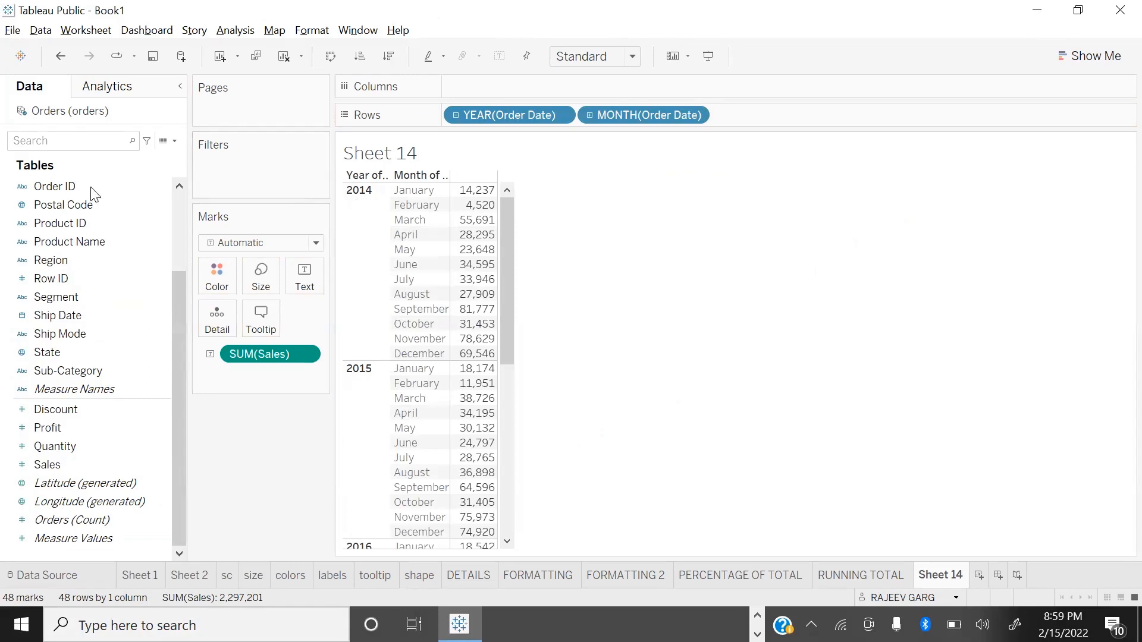
Step: Show a filter for the year of Order Date and limit the table to 2014
scroll(103, 210, "up", 3)
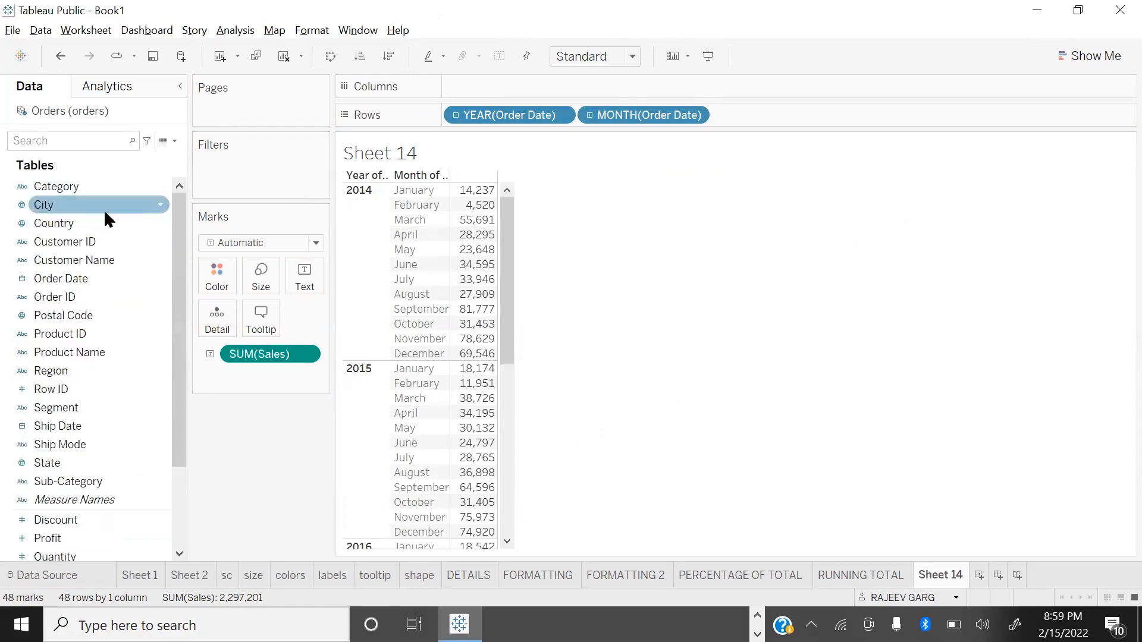
left_click(157, 278)
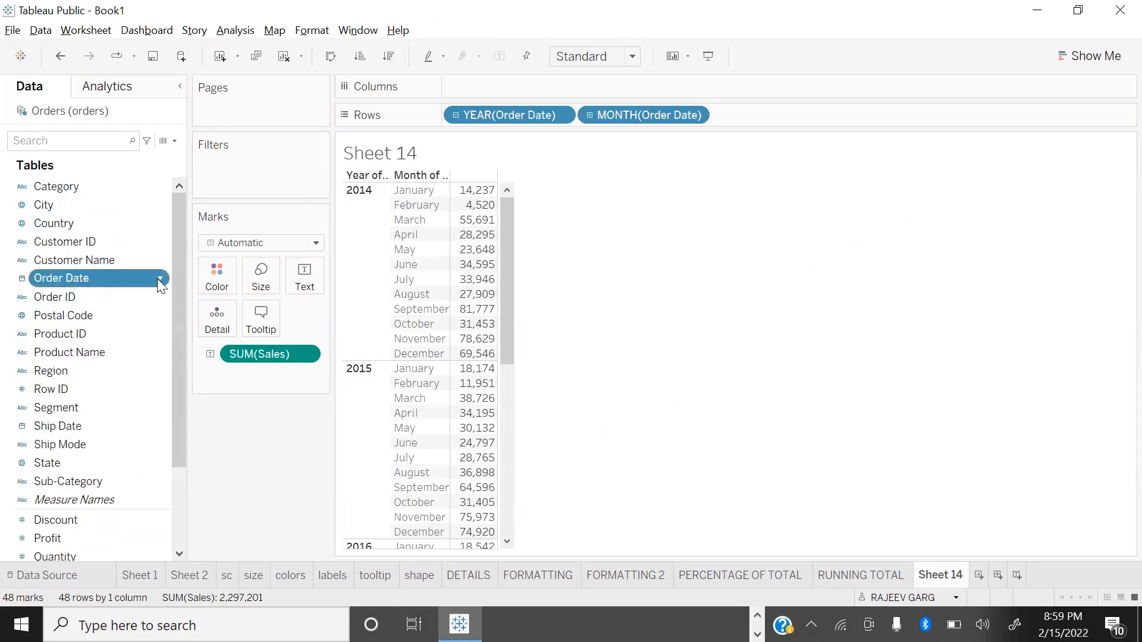
left_click(200, 312)
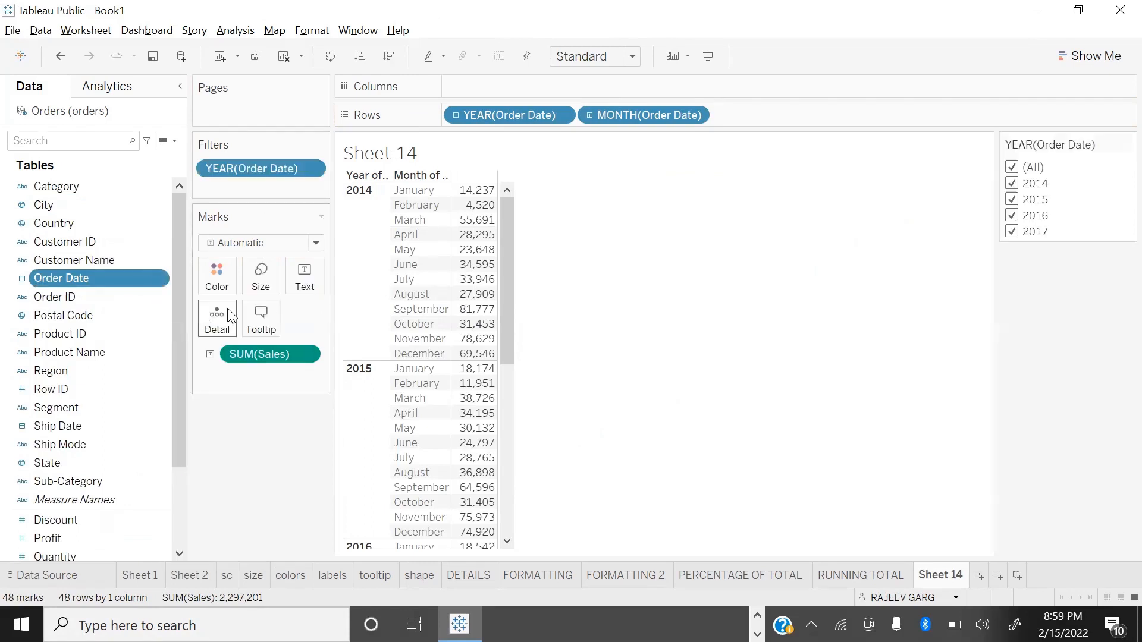
left_click(1013, 185)
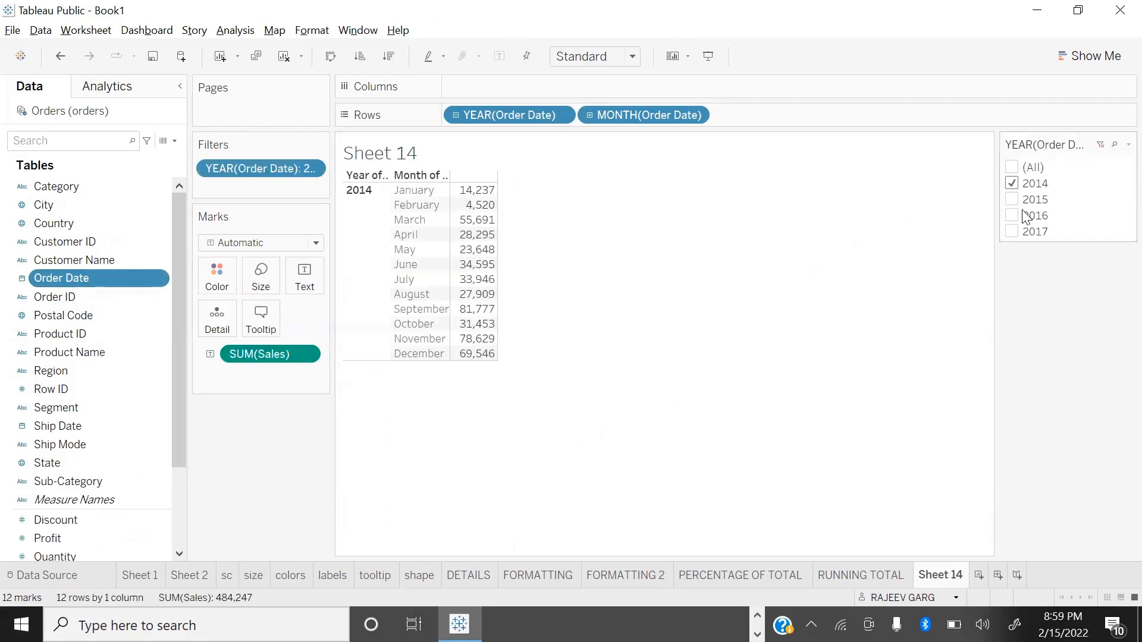
Step: Fit the table to Fit Height and widen its Sales value column and month column
left_click(601, 56)
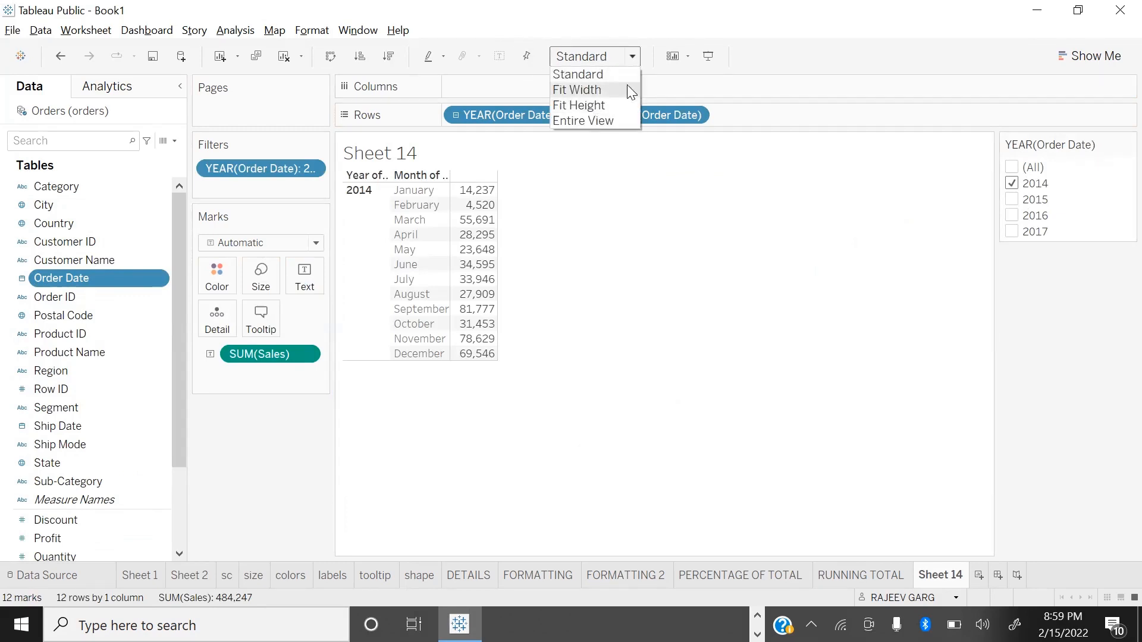
left_click(628, 105)
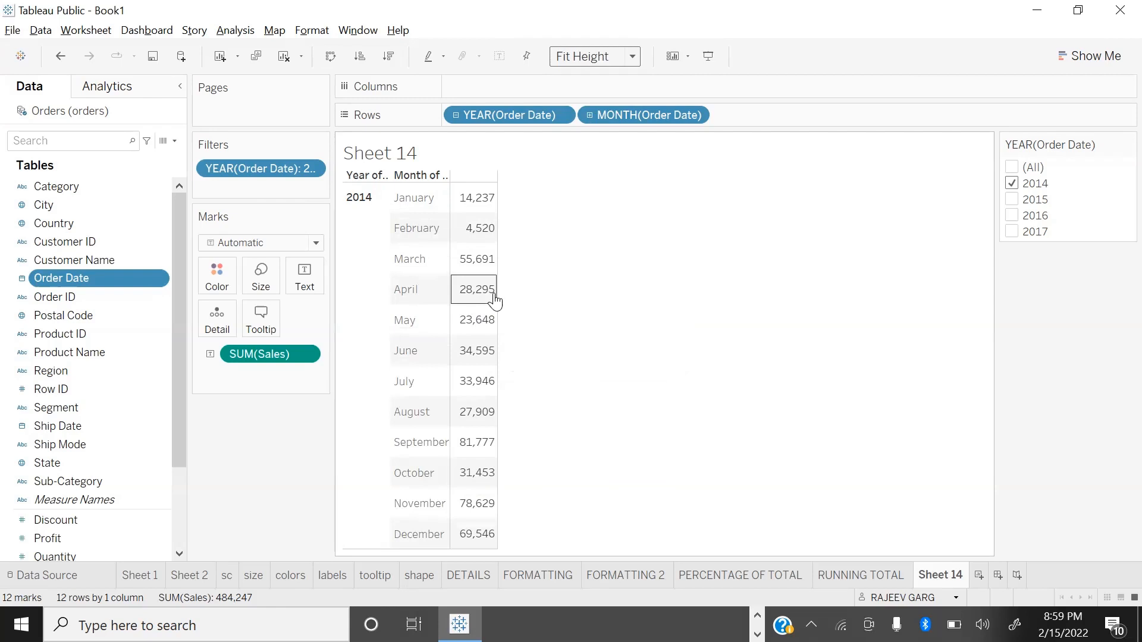
left_click_drag(498, 288, 583, 294)
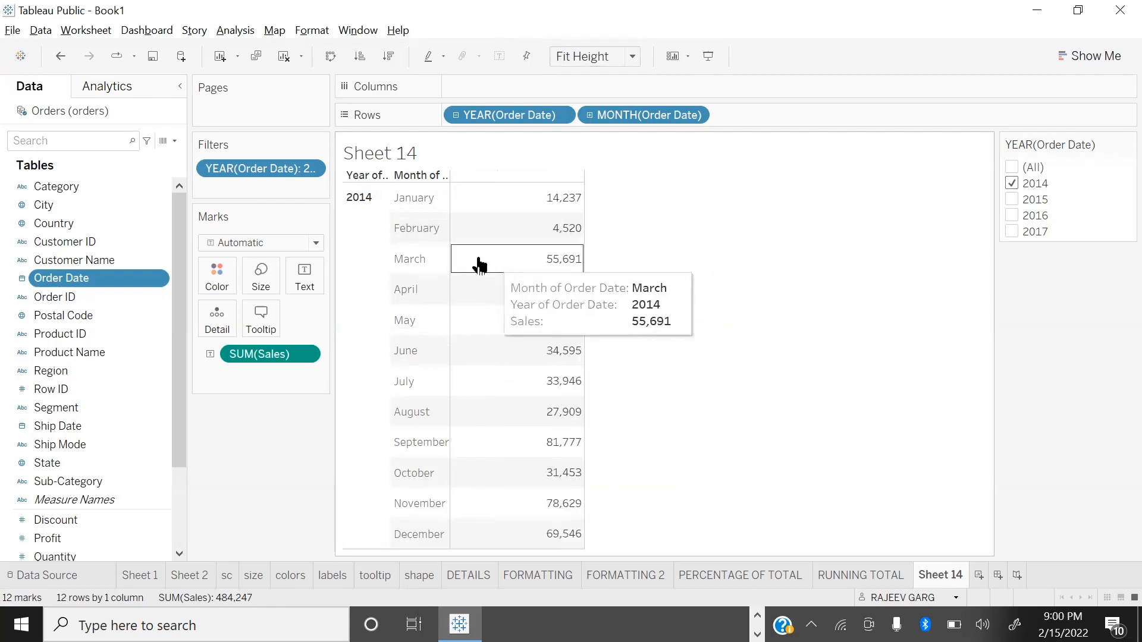
left_click_drag(463, 260, 519, 260)
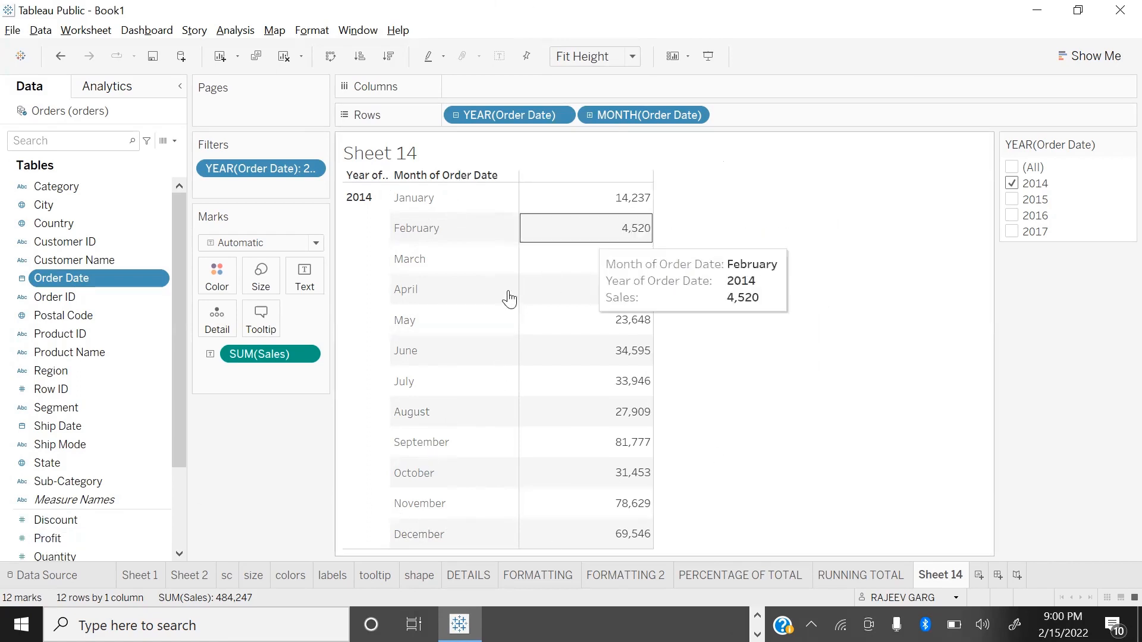
Step: Apply the Percent Difference quick table calculation to Sales
left_click(306, 354)
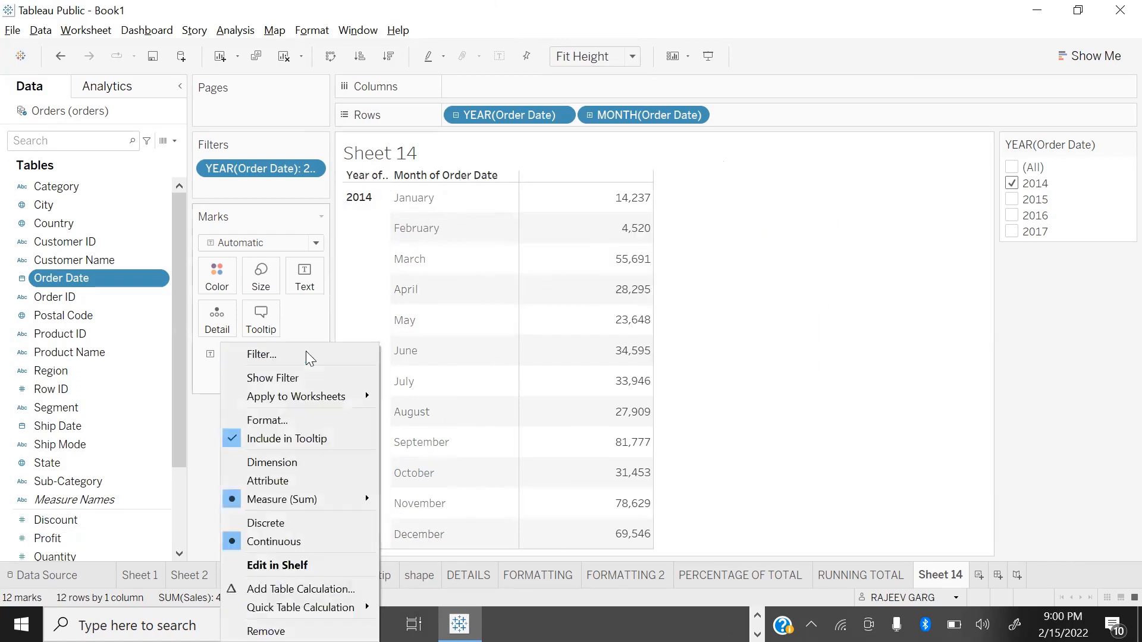
mouse_move(331, 613)
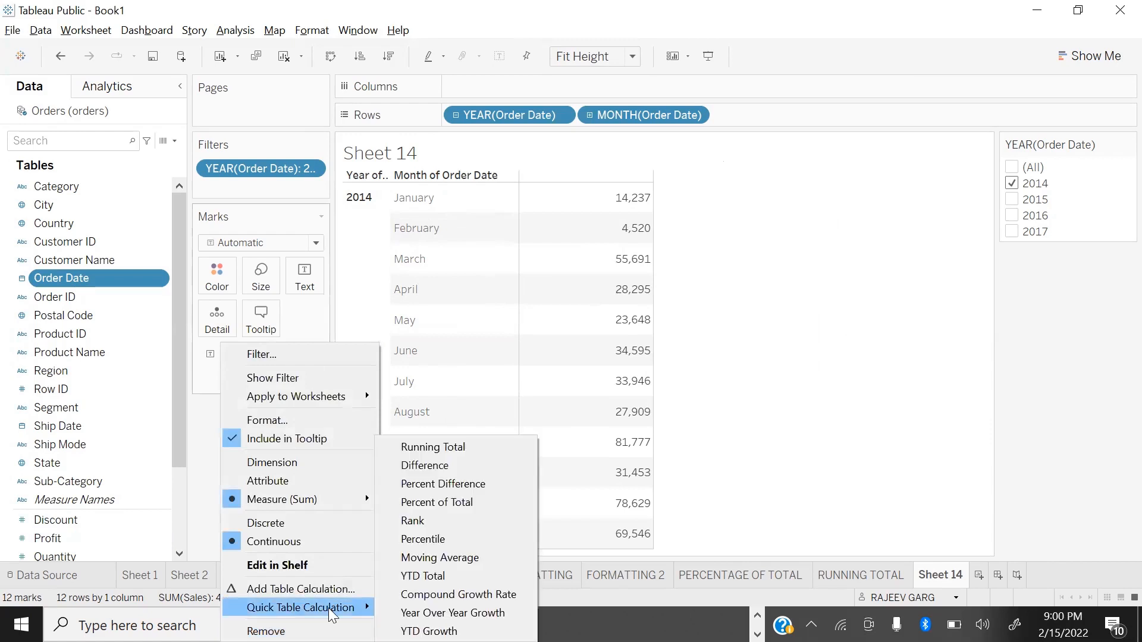
left_click(508, 483)
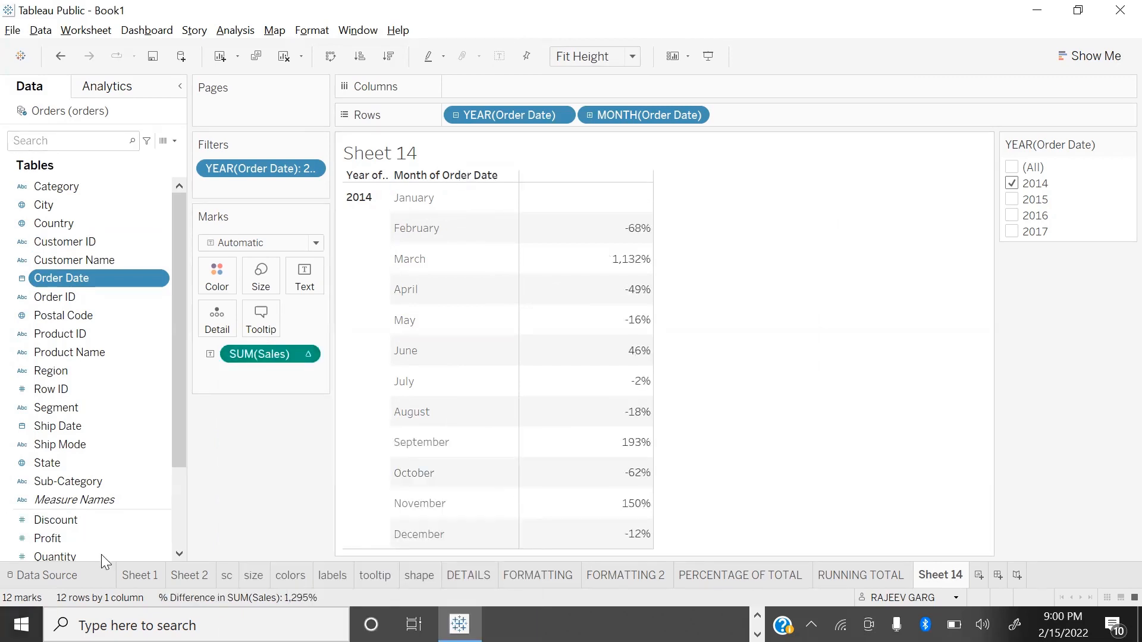
Step: Add plain Sales as a column ahead of the percent difference column and compare both columns' values for the first months
scroll(66, 496, "down", 2)
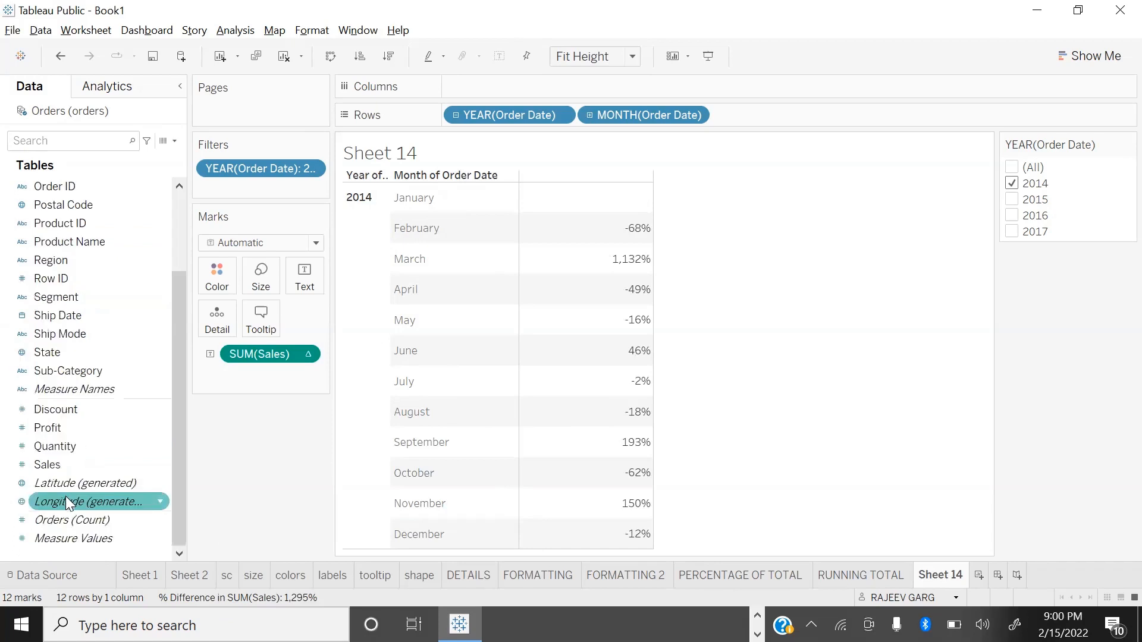
double_click(83, 463)
left_click_drag(242, 455, 249, 497)
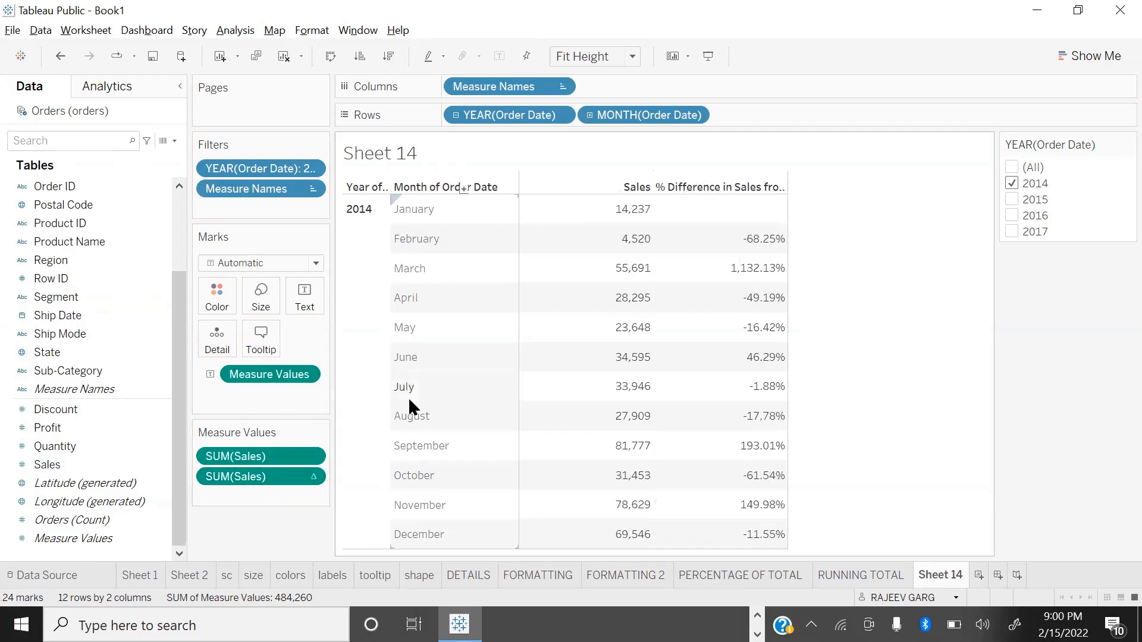
mouse_move(618, 221)
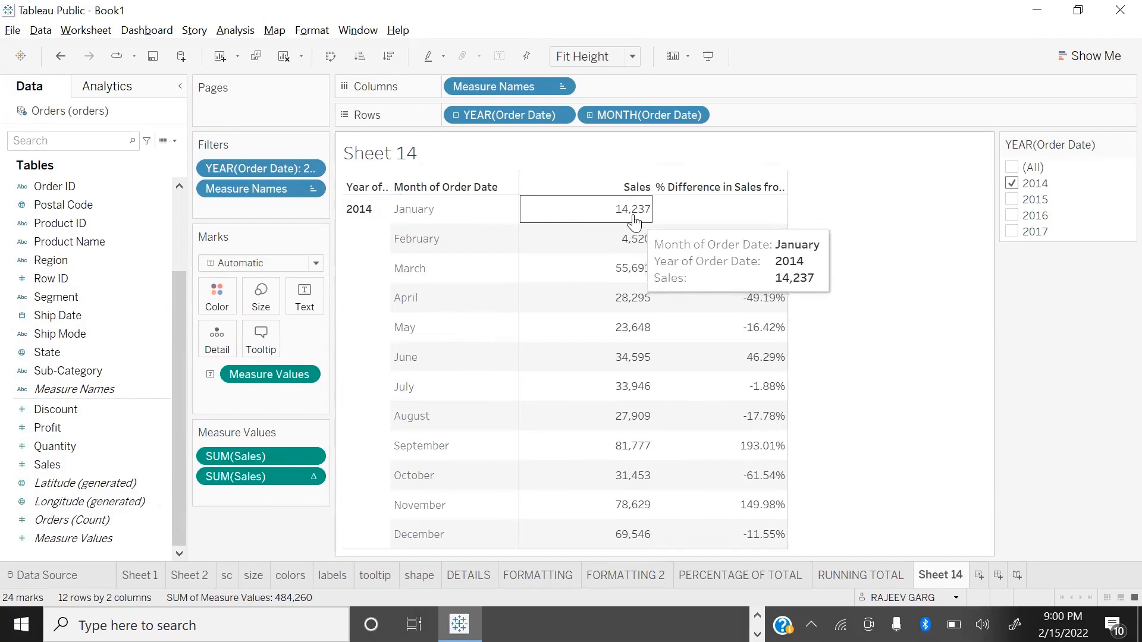
mouse_move(634, 248)
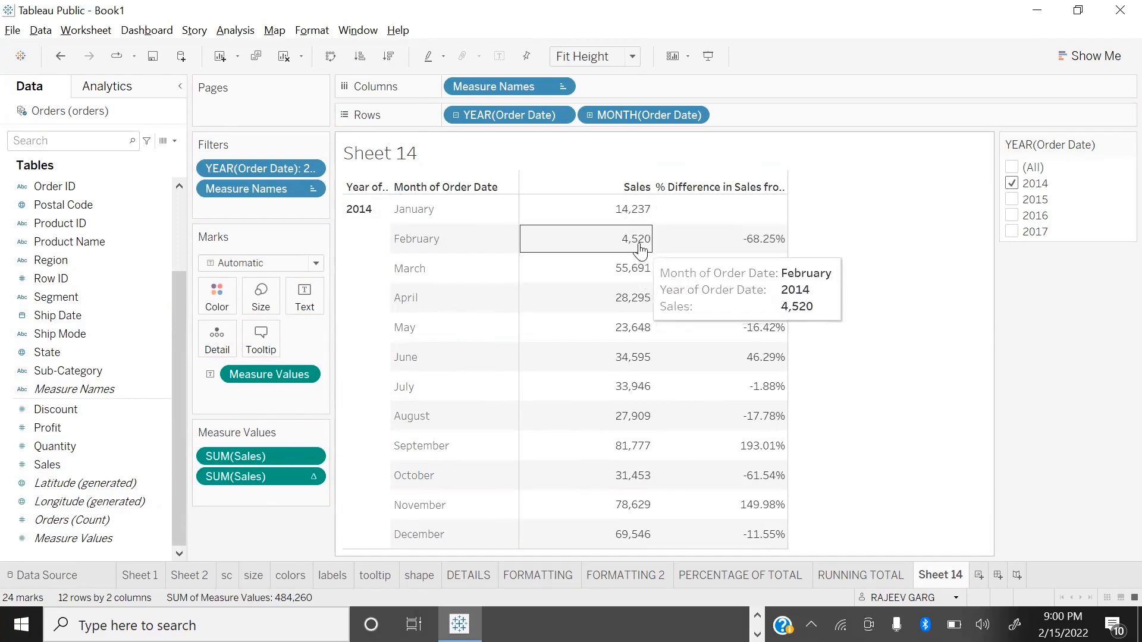
mouse_move(776, 246)
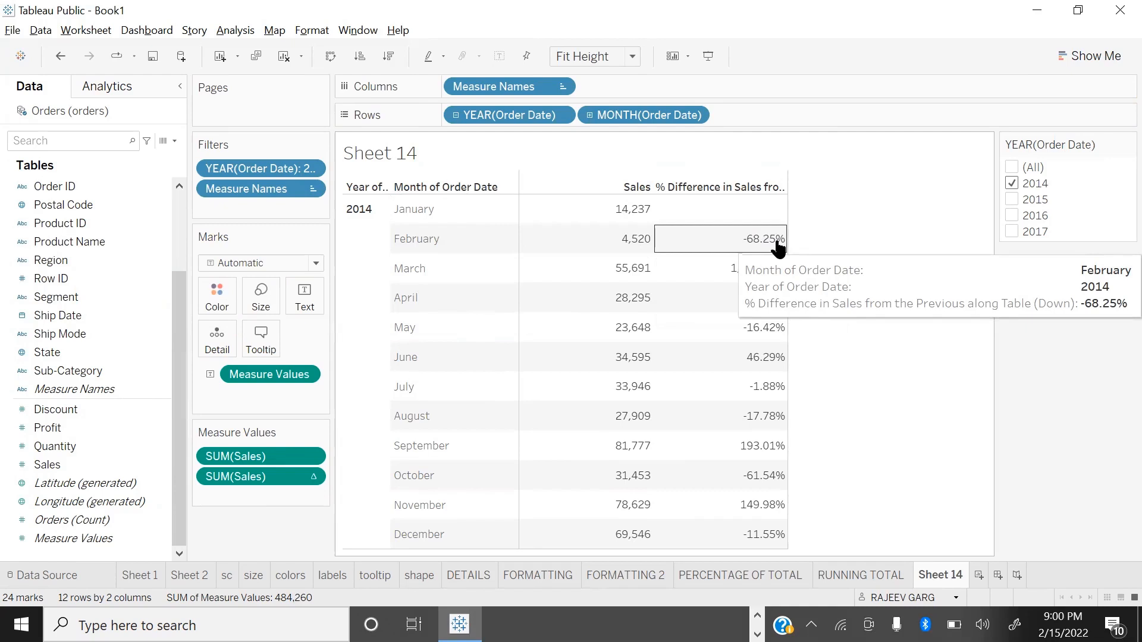
mouse_move(761, 266)
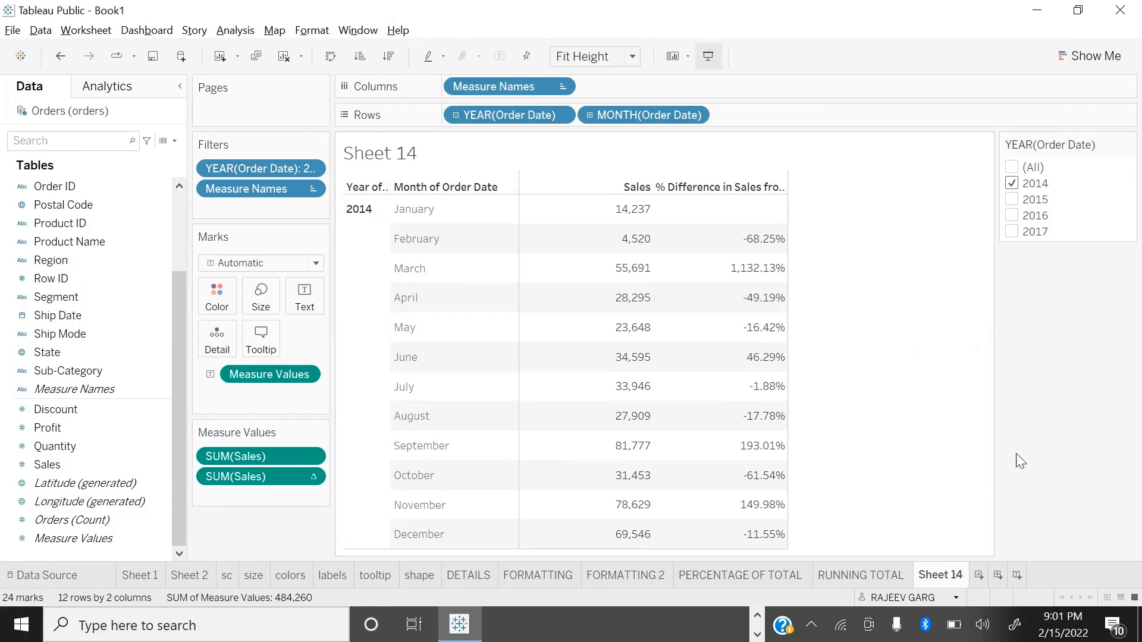
Step: Rename Sheet 14 as PERCENTAGE DIFFERENCE
double_click(938, 574)
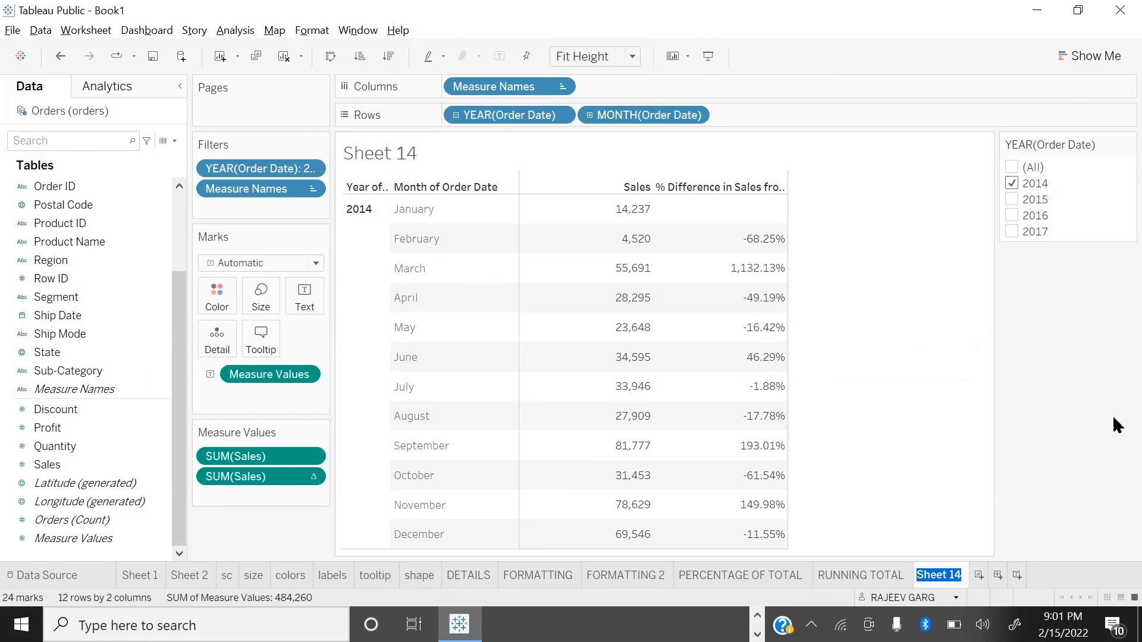
type("PERCENTAGE DIFFERENCE")
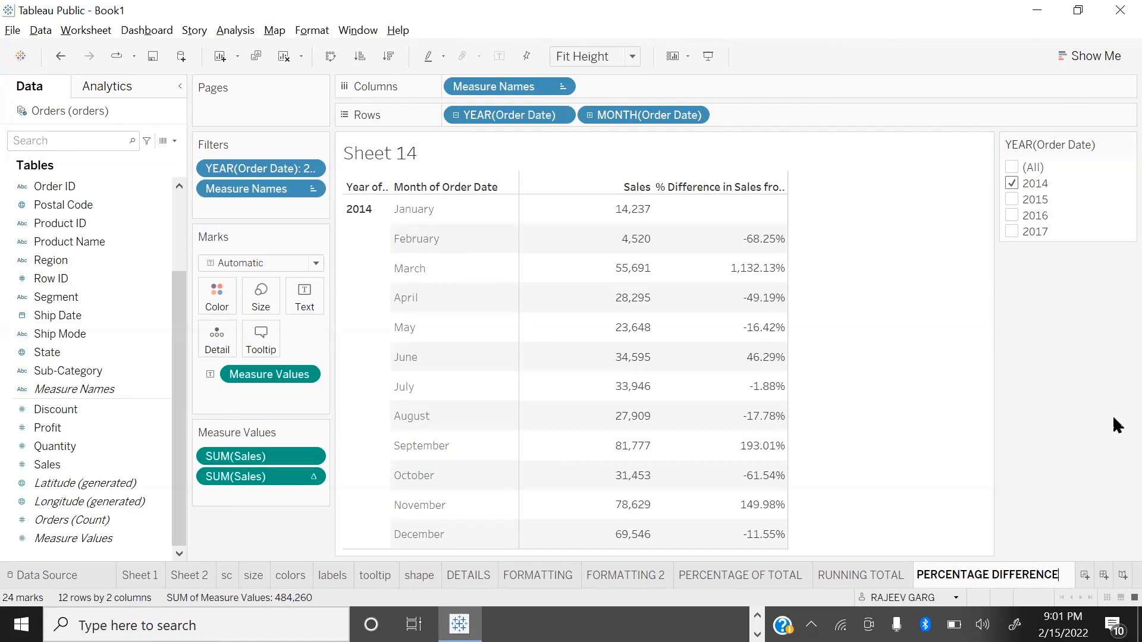
key("Return")
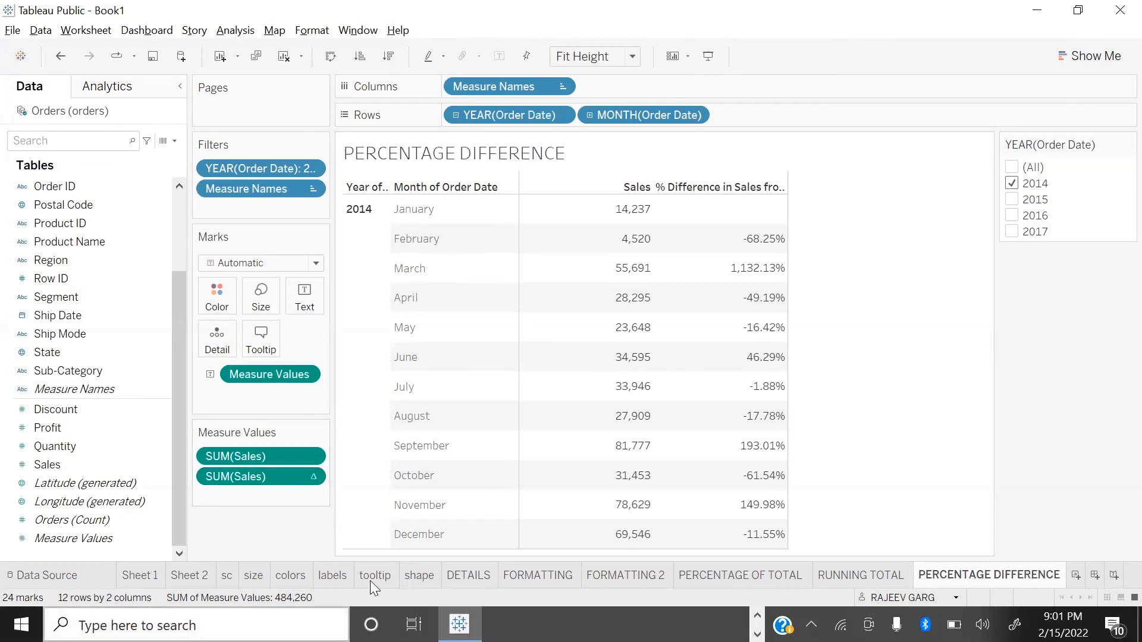
Step: Apply the Difference quick table calculation to the plain Sales measure in the measure values
left_click(310, 456)
mouse_move(309, 608)
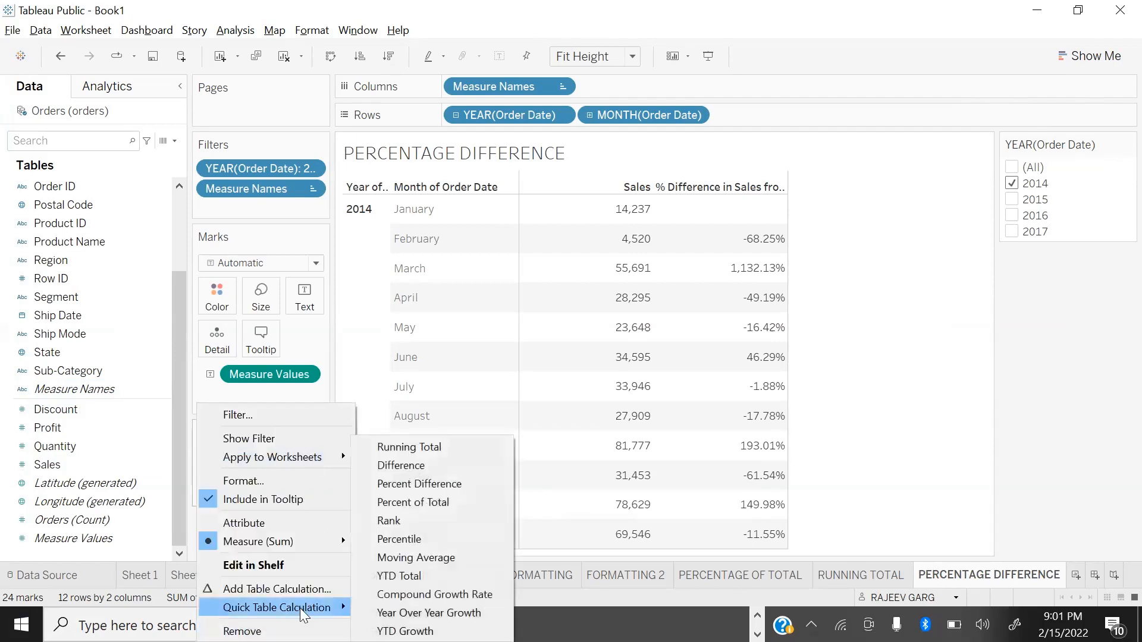
left_click(418, 467)
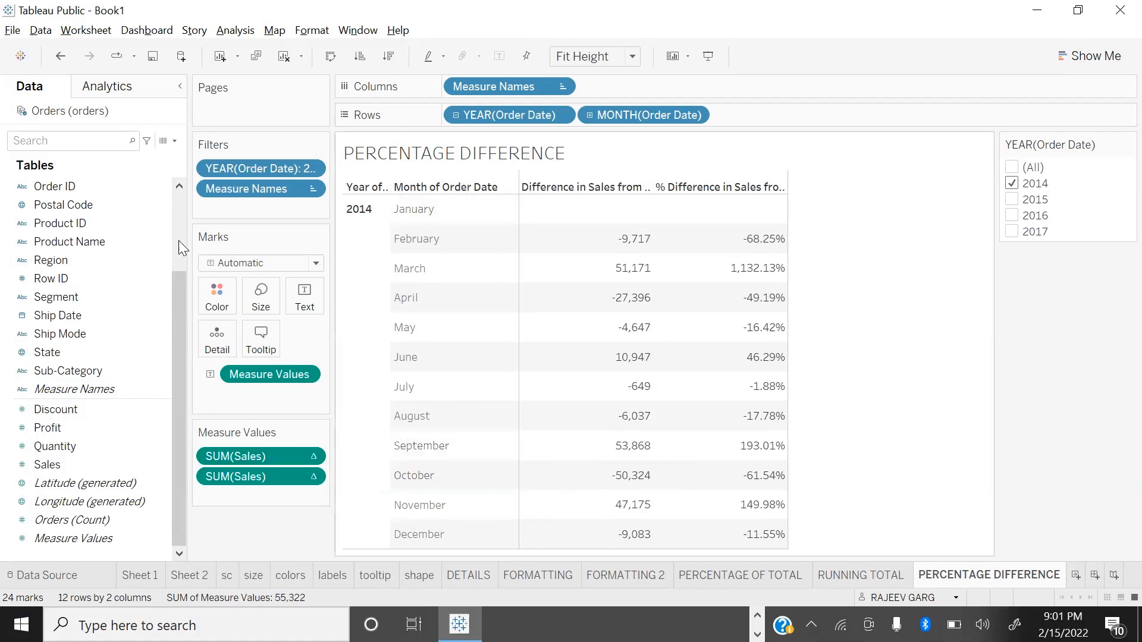
Step: Add the plain Sales measure to the measure values again, ahead of the Difference calculation
double_click(55, 465)
left_click_drag(245, 494, 250, 443)
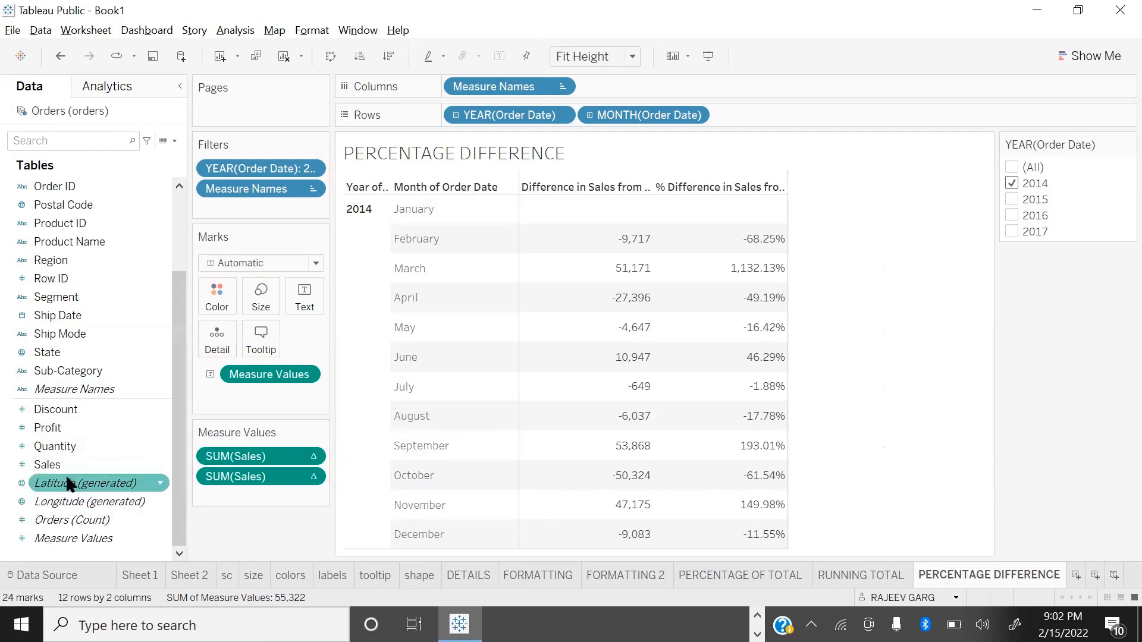
left_click_drag(77, 470, 256, 450)
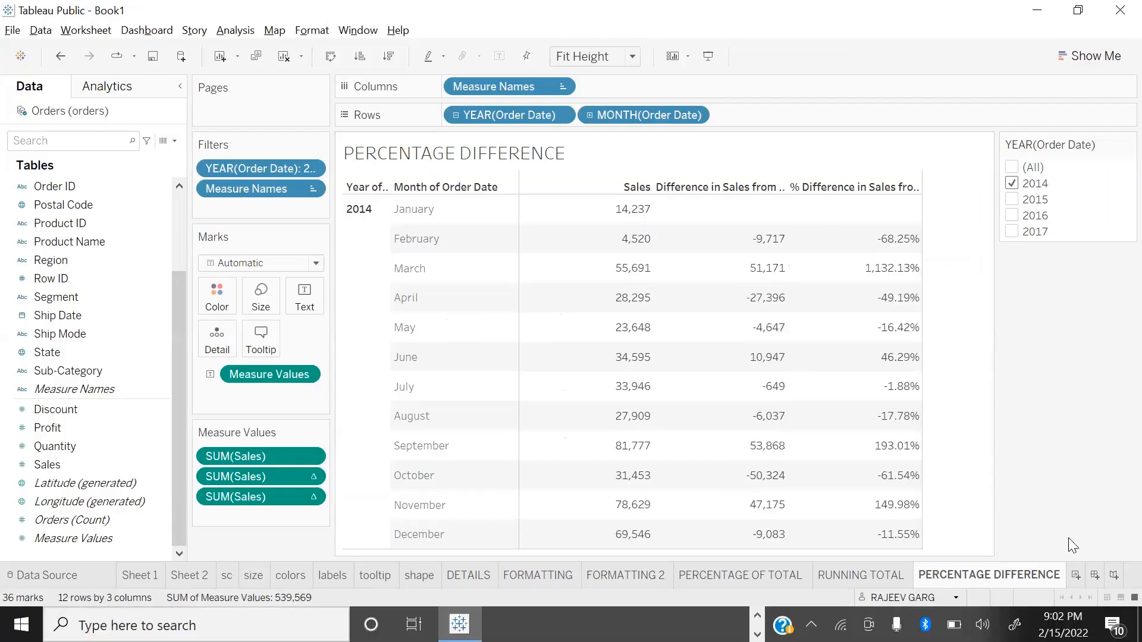
Step: Start a new worksheet with Order Date by year in the rows and Sales as the text values
left_click(1075, 575)
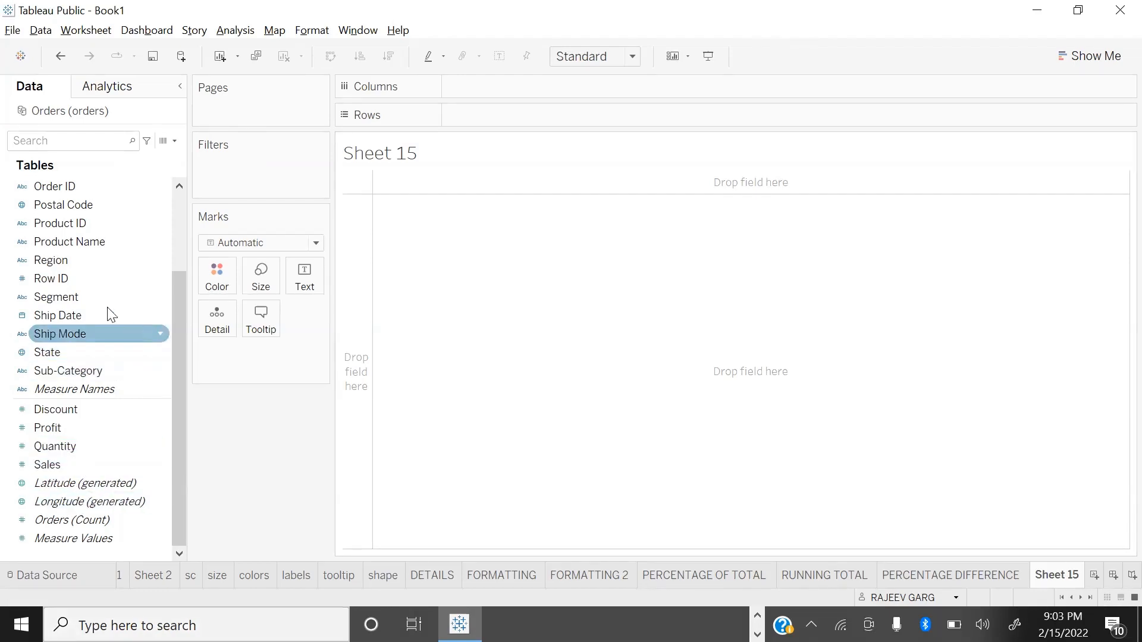
scroll(84, 254, "up", 2)
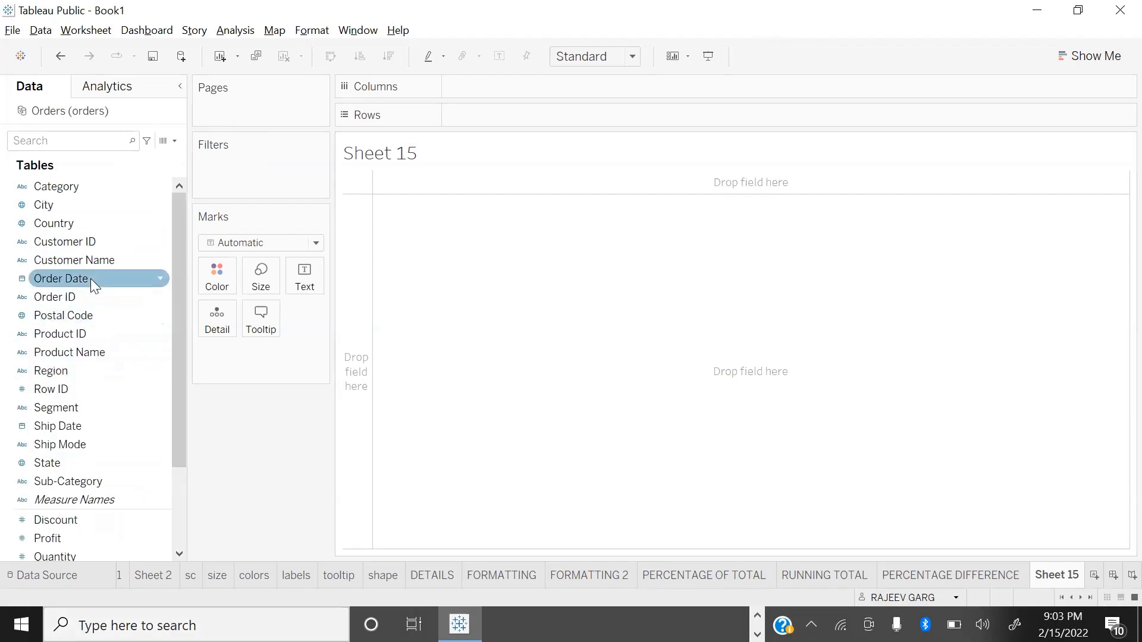
left_click_drag(65, 279, 502, 122)
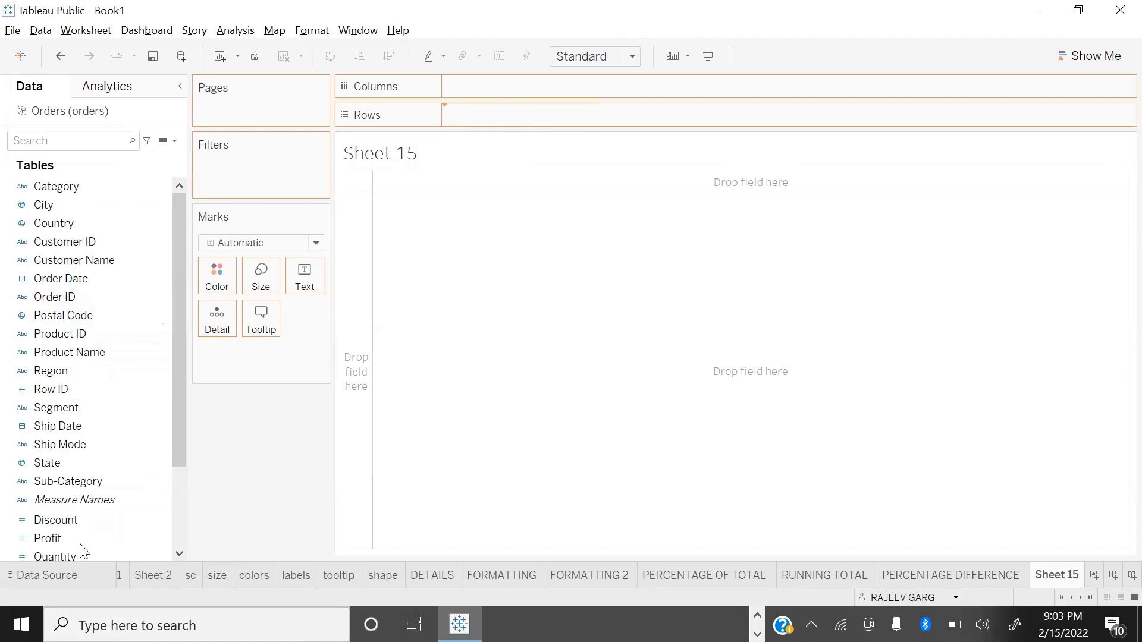
scroll(80, 545, "down", 2)
double_click(70, 465)
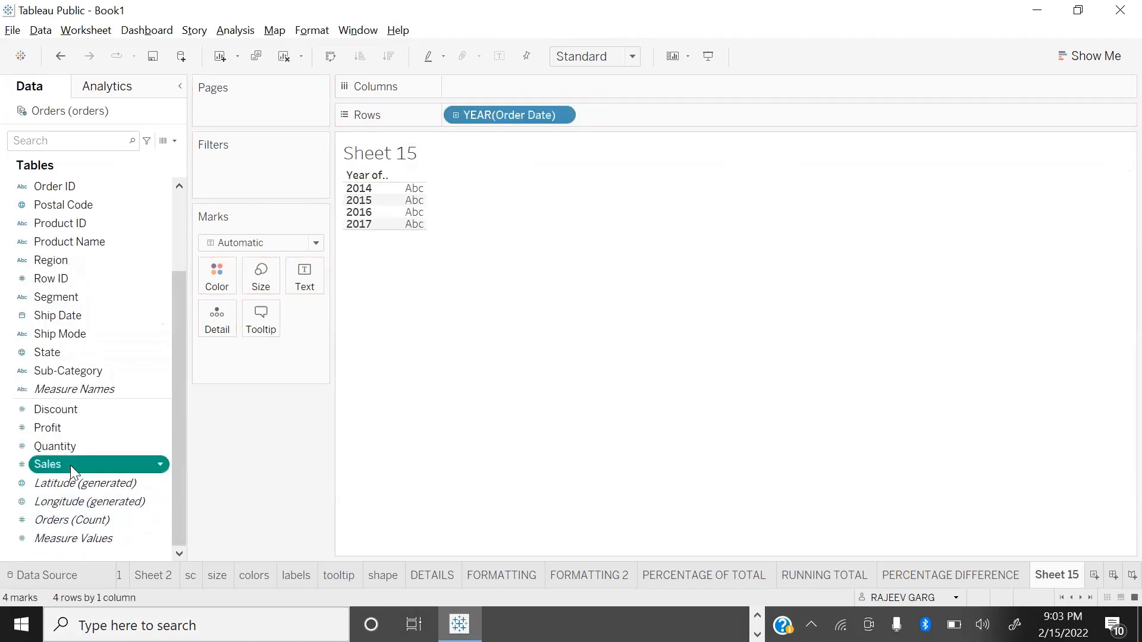
left_click(560, 114)
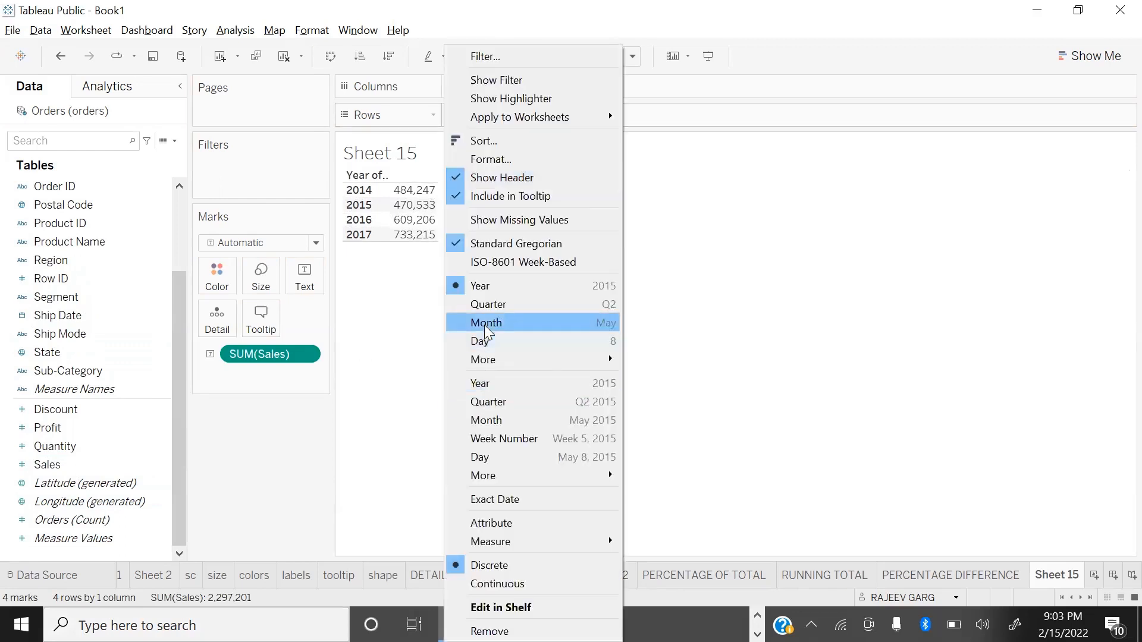
left_click(476, 321)
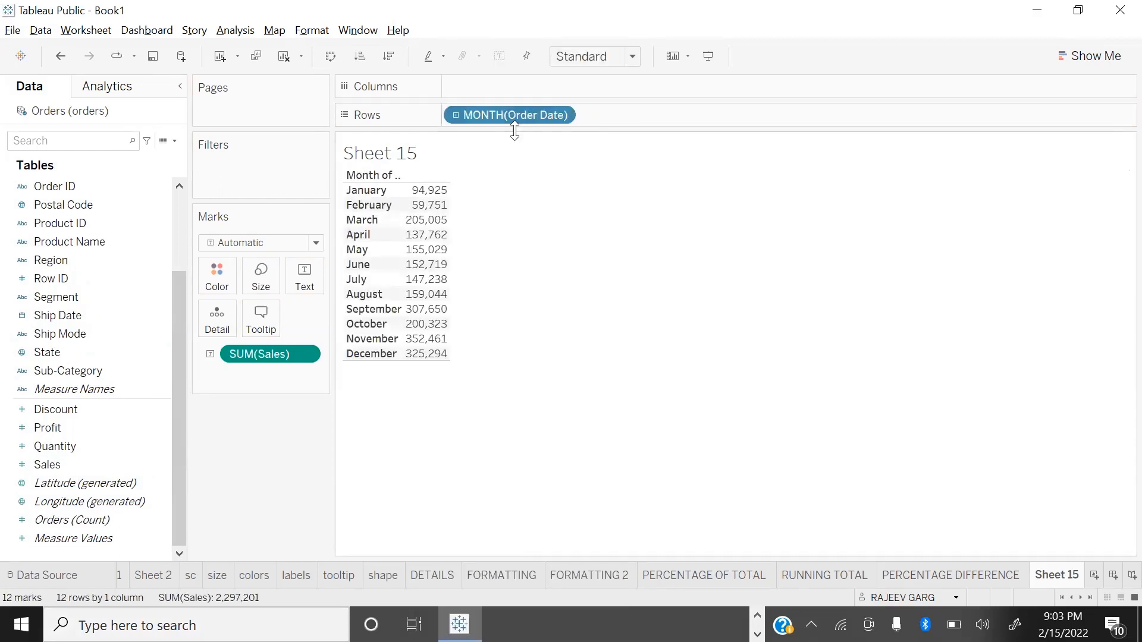
key("ctrl+z")
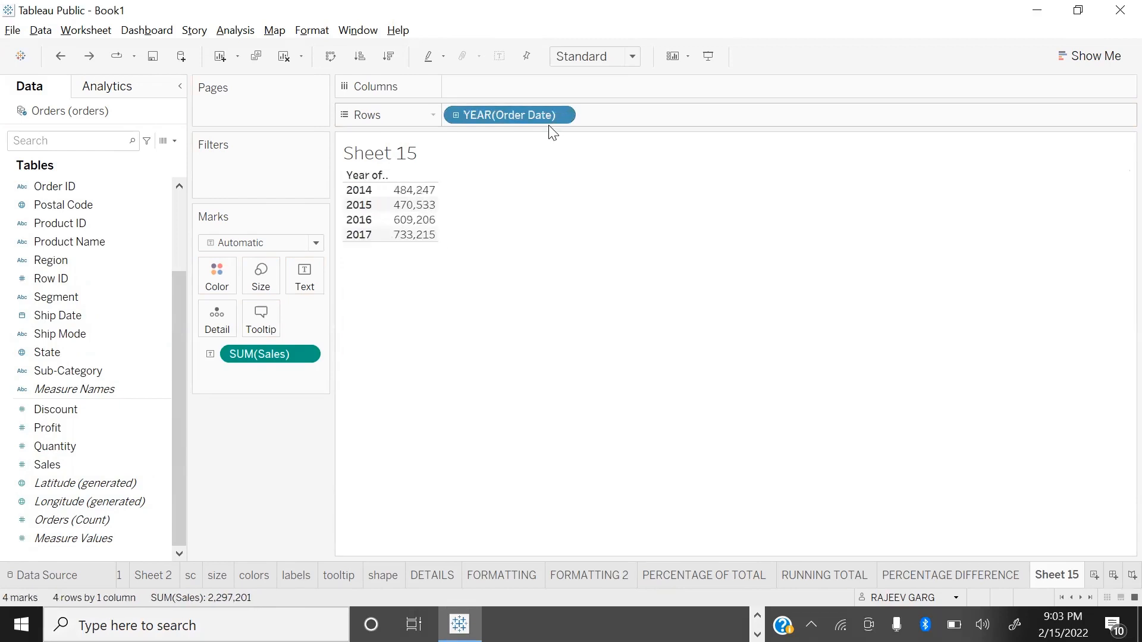
Step: Break the Order Date rows down by year and month, leaving out the quarter level
left_click(455, 115)
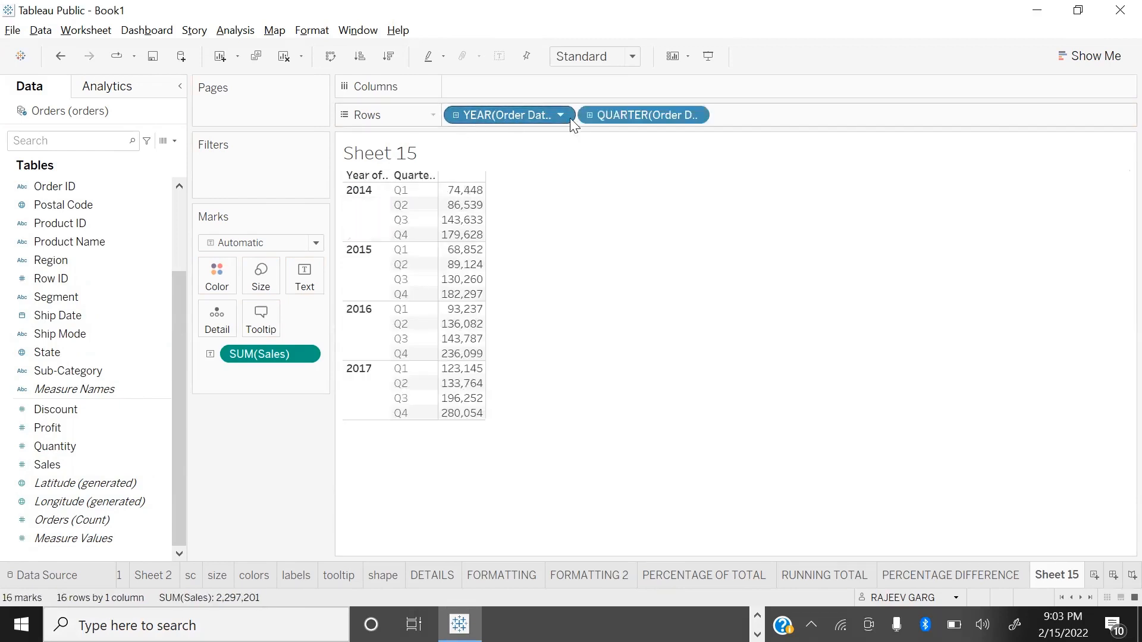
left_click(588, 115)
left_click_drag(374, 353, 280, 510)
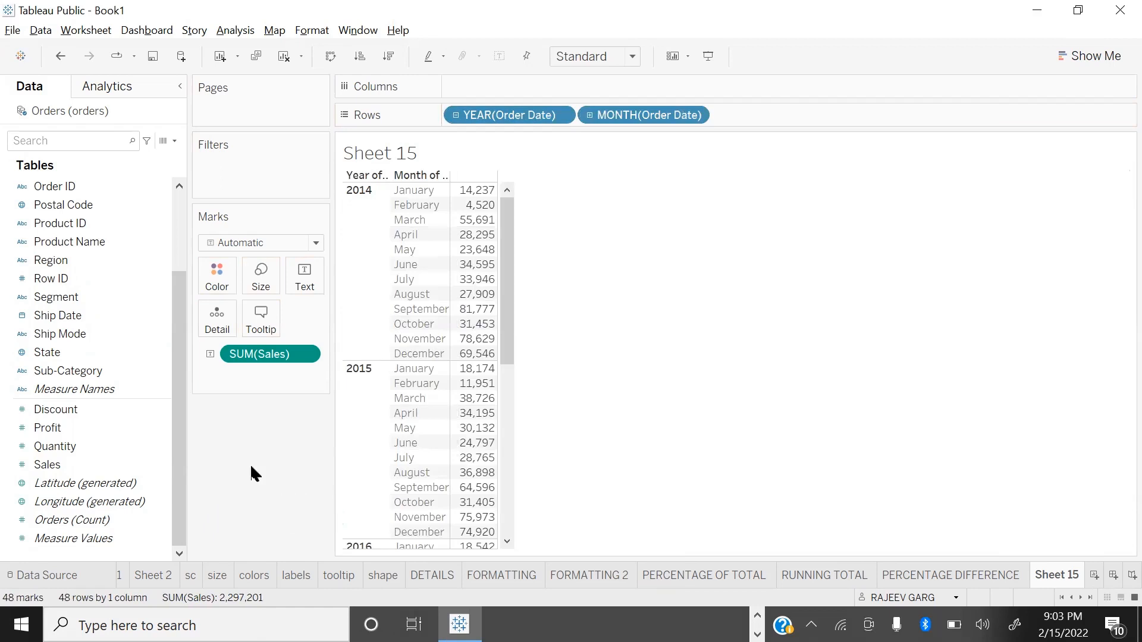
Step: Show a filter for the Order Date year and limit the table to 2014
scroll(83, 238, "up", 3)
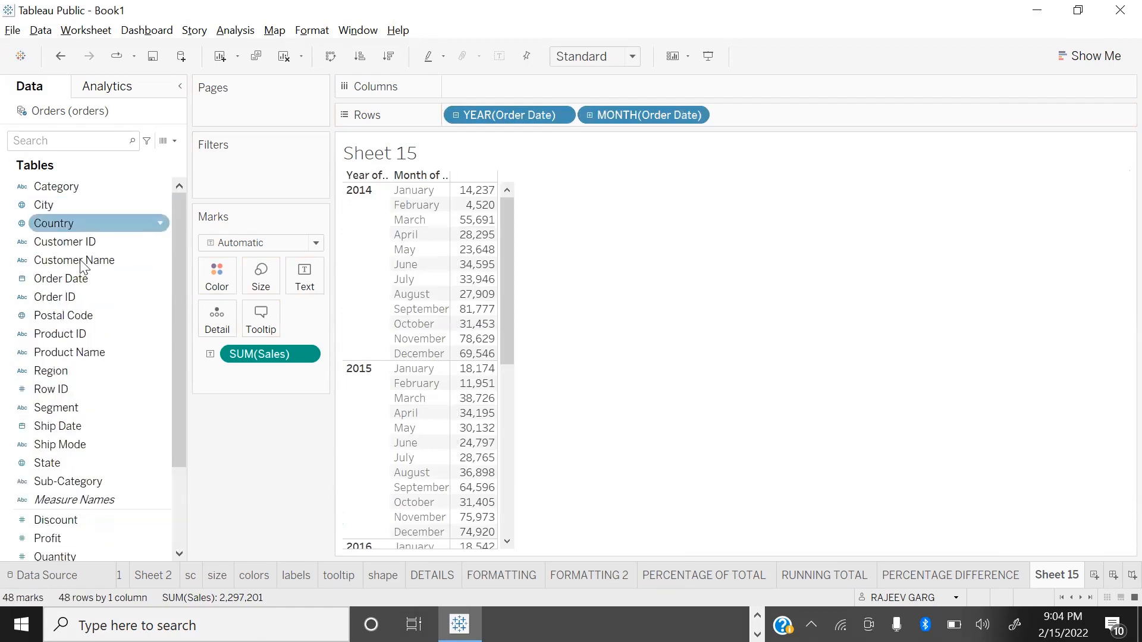
left_click(73, 278)
right_click(74, 278)
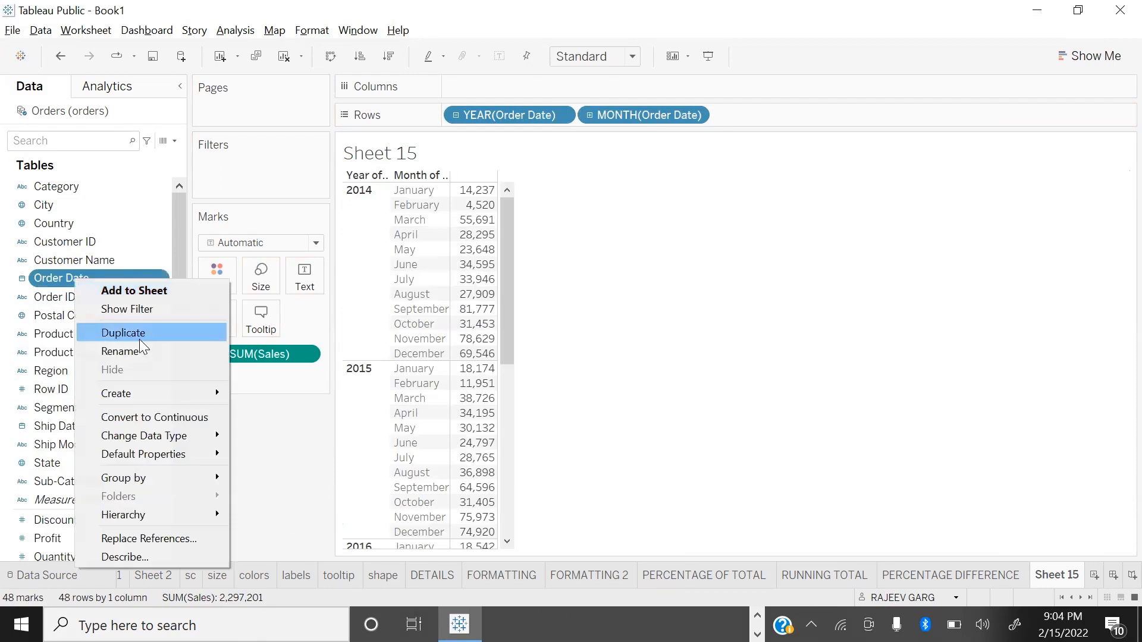
left_click(146, 311)
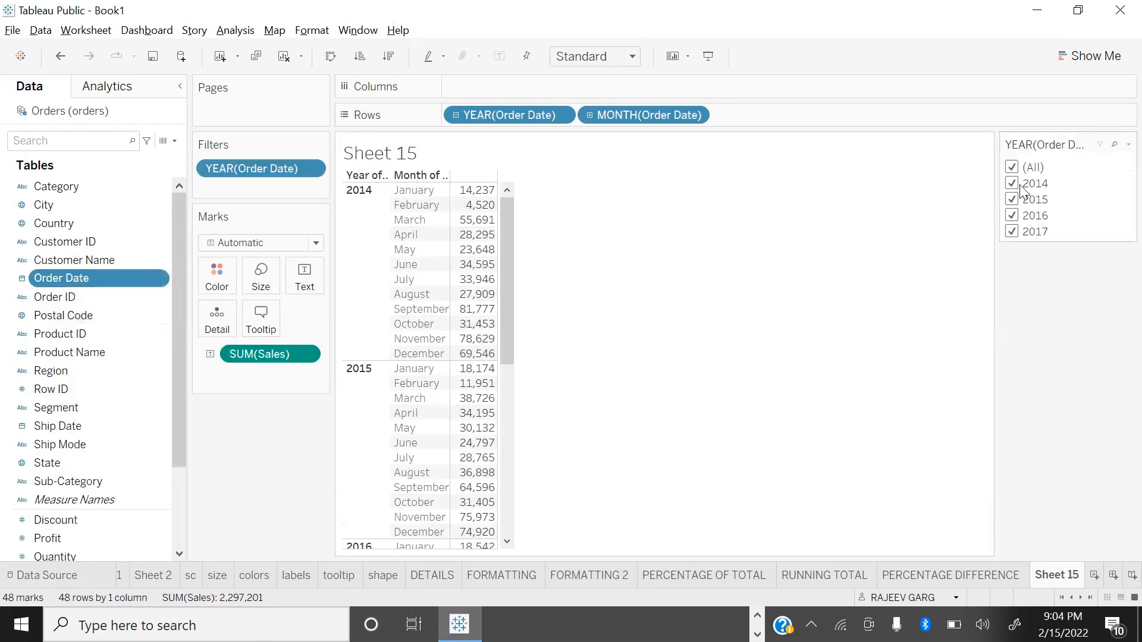
left_click(1011, 168)
left_click(1012, 183)
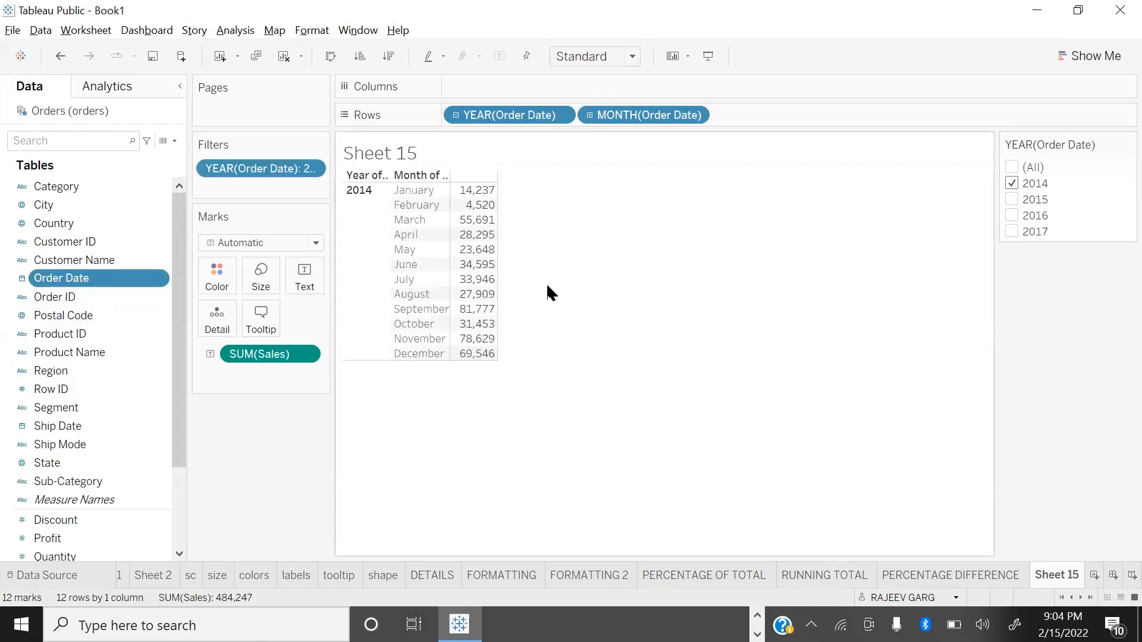
Step: Set the view to Fit Height and widen the sales value column
left_click(594, 57)
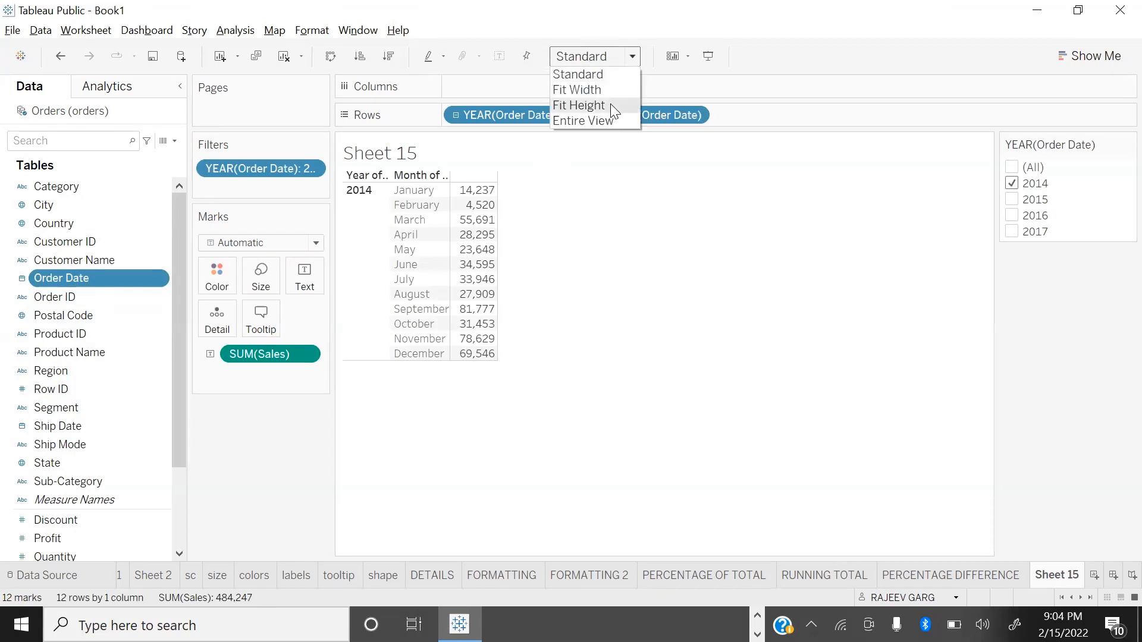
left_click(610, 105)
left_click_drag(498, 291, 576, 291)
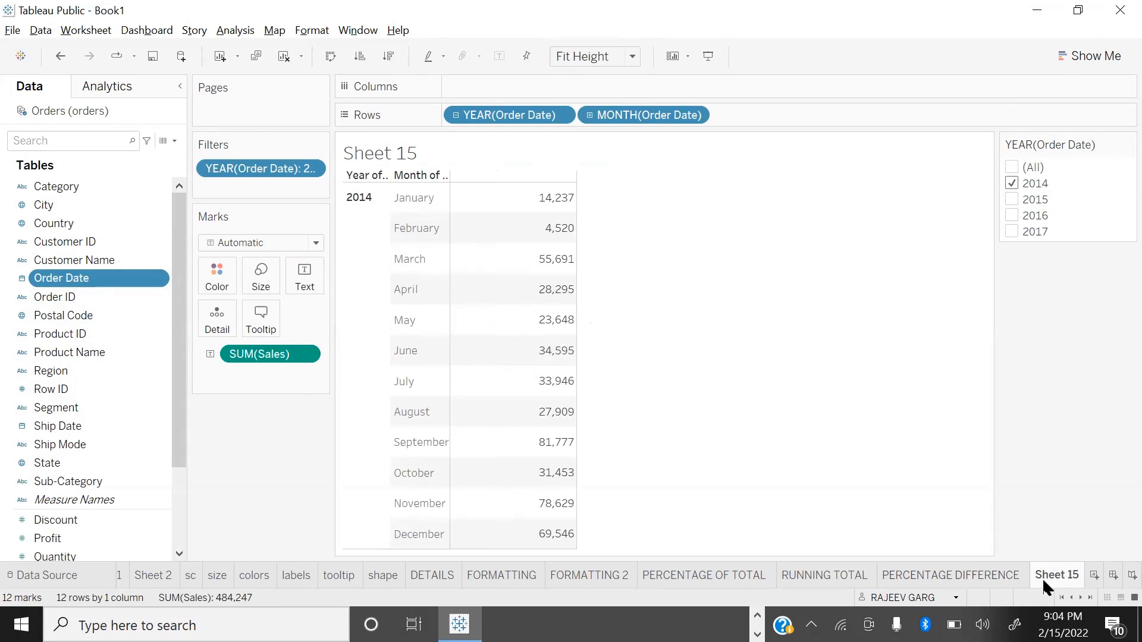
Step: Rename Sheet 15 as KPI
type("KPI")
key("Return")
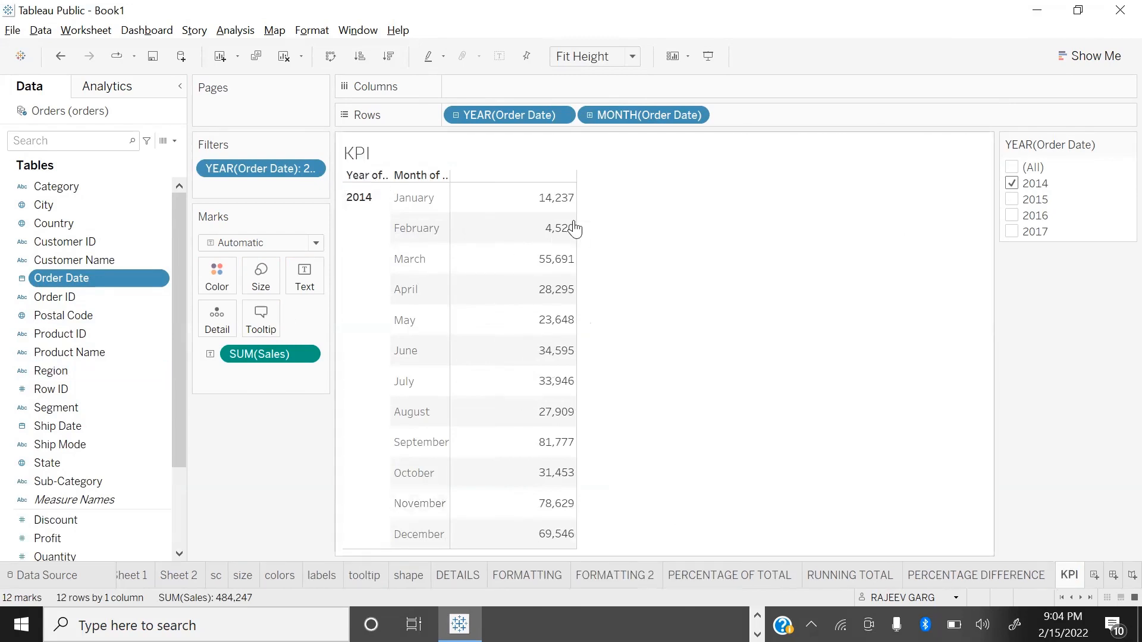
left_click(305, 354)
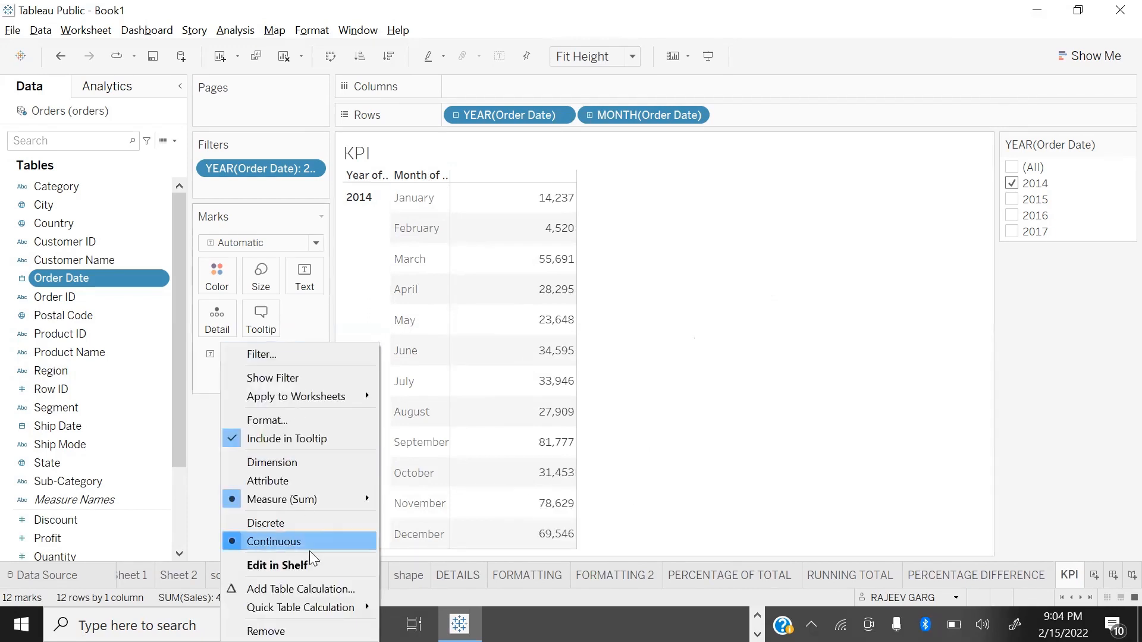
mouse_move(309, 607)
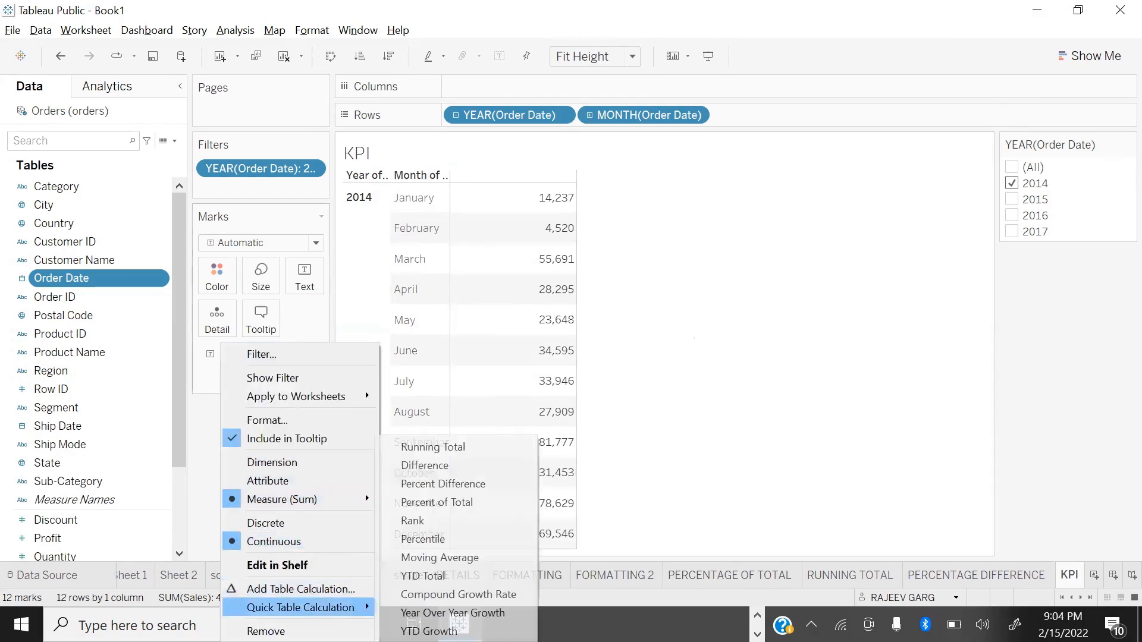
left_click(471, 502)
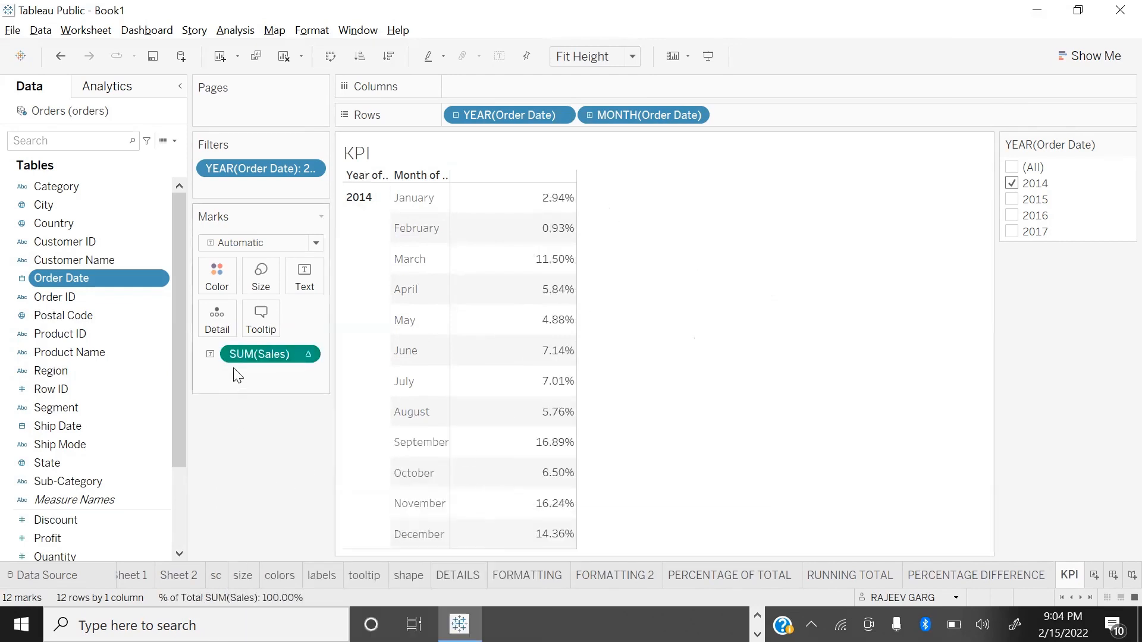
scroll(54, 470, "down", 3)
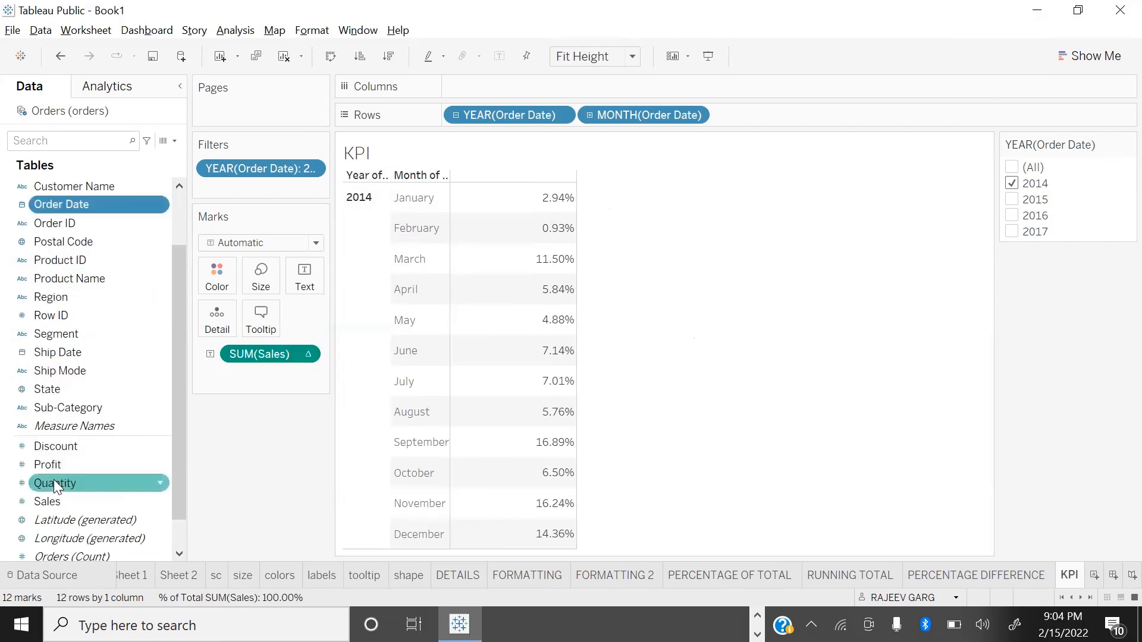
left_click_drag(61, 461, 591, 377)
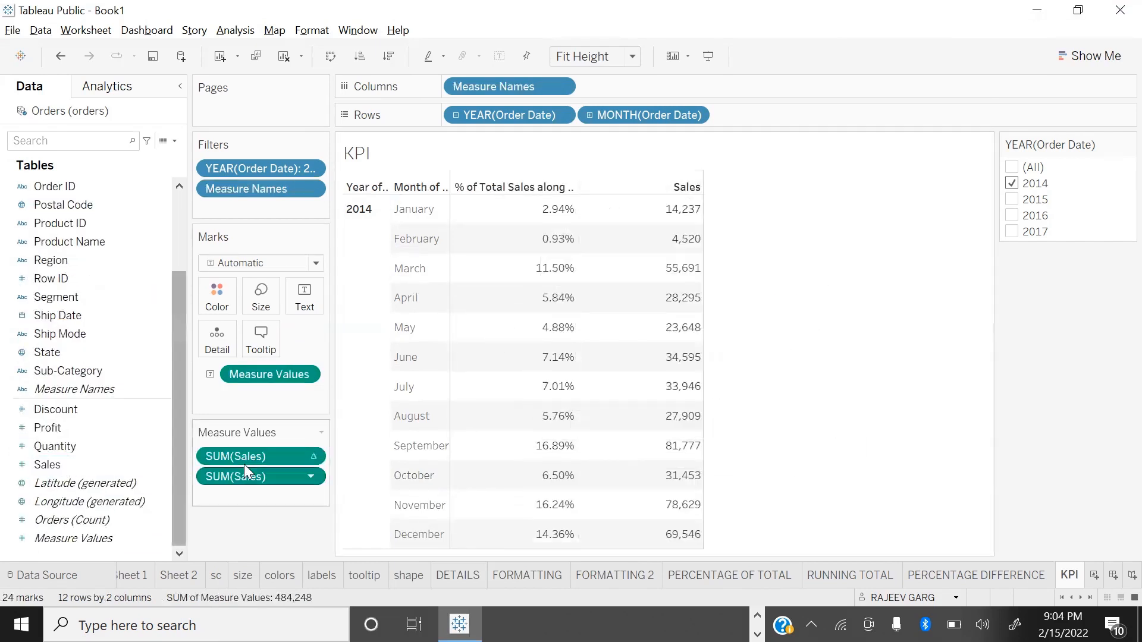
left_click_drag(255, 457, 288, 541)
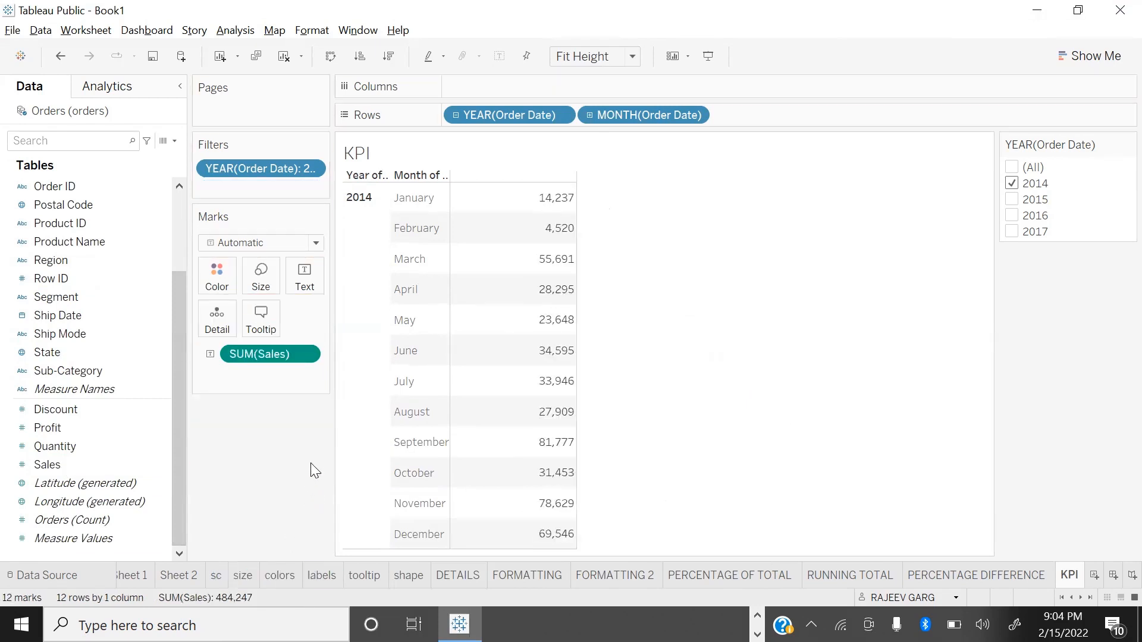
Step: Apply the Percent Difference quick table calculation to Sales and add plain Sales as a second column beside it
right_click(306, 356)
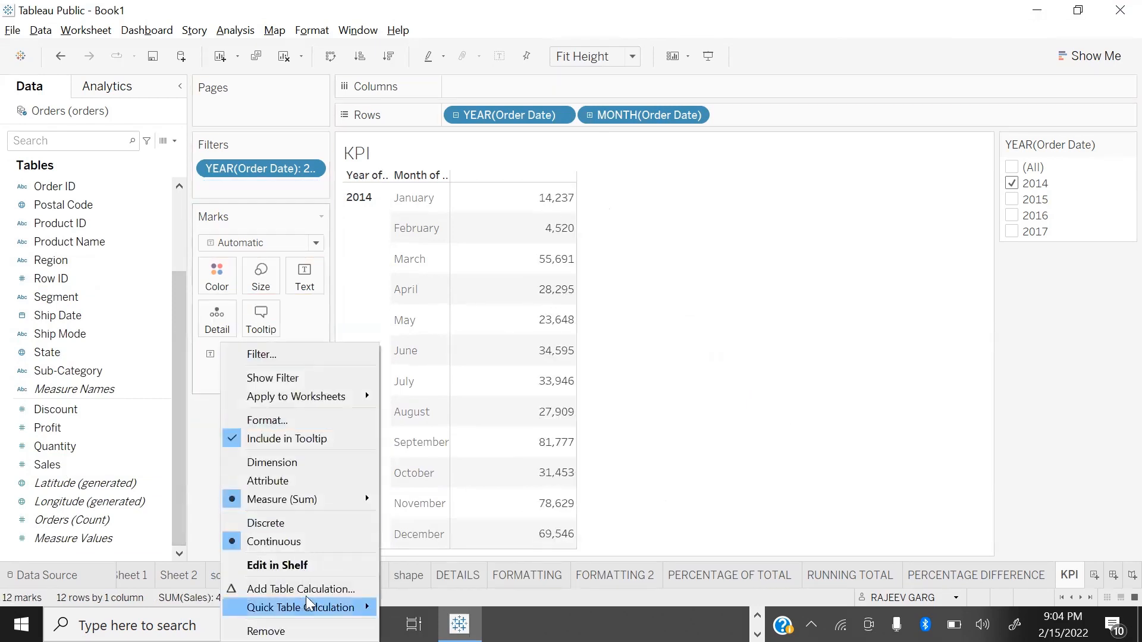
mouse_move(365, 607)
left_click(481, 486)
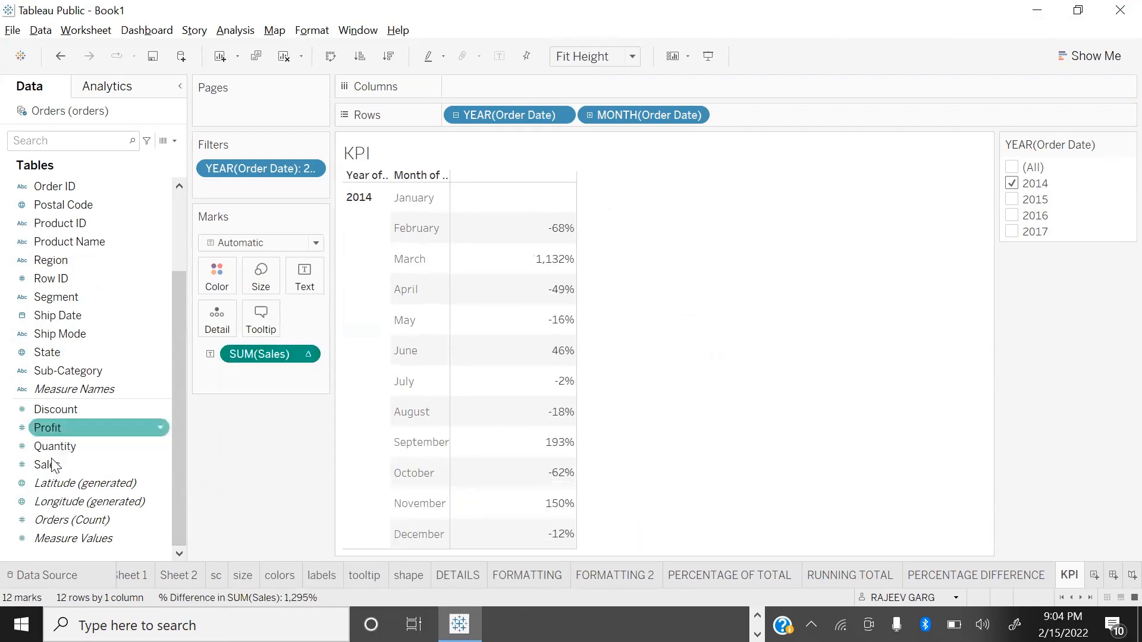
left_click_drag(57, 465, 535, 309)
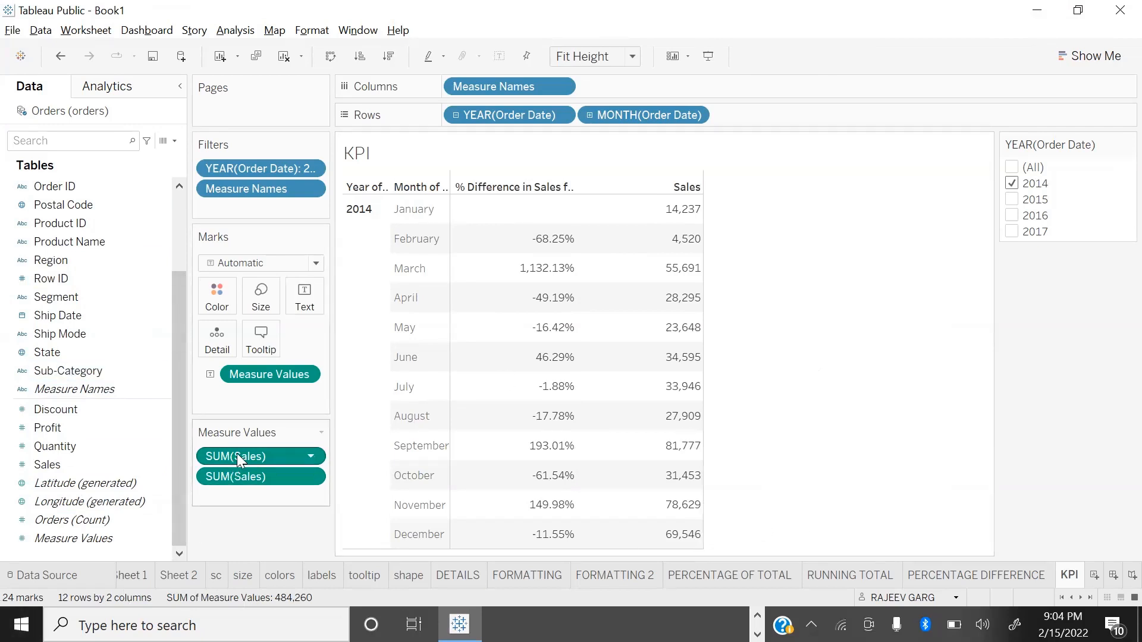
Step: Save the percent difference calculation of Sales as a reusable data source field named PERDIFF
left_click_drag(237, 454, 72, 432)
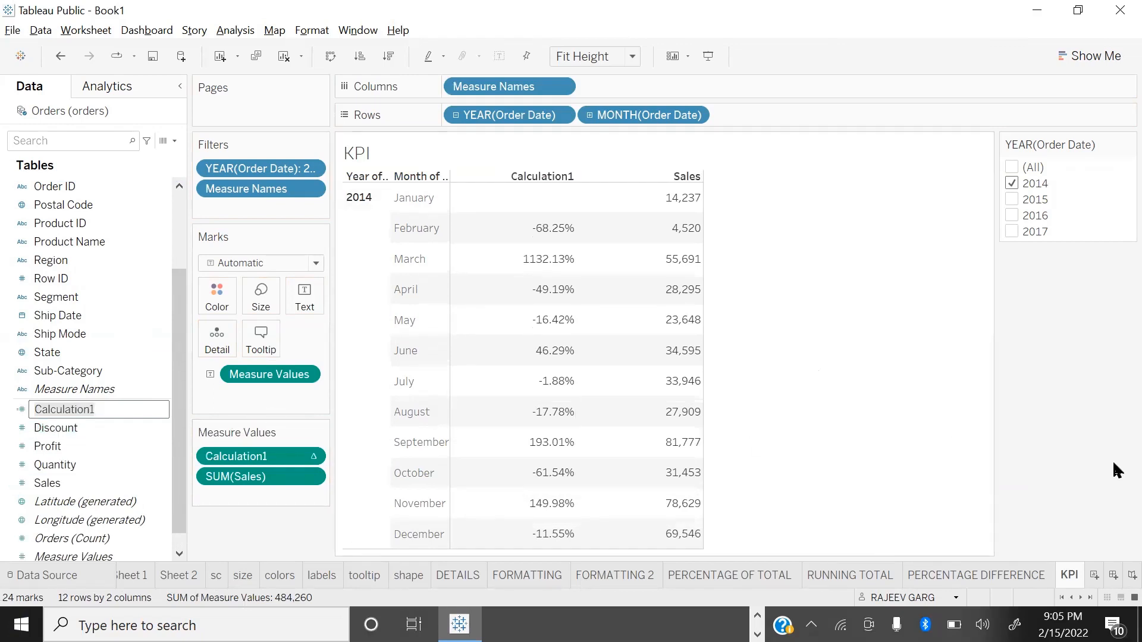
type("PERDIFF")
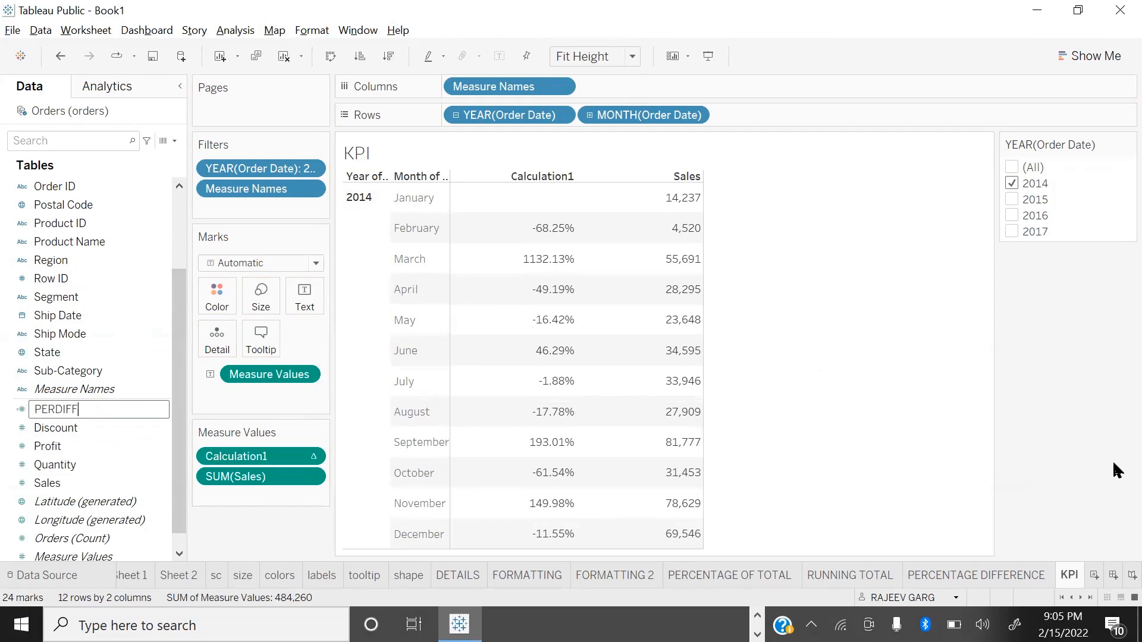
key("Return")
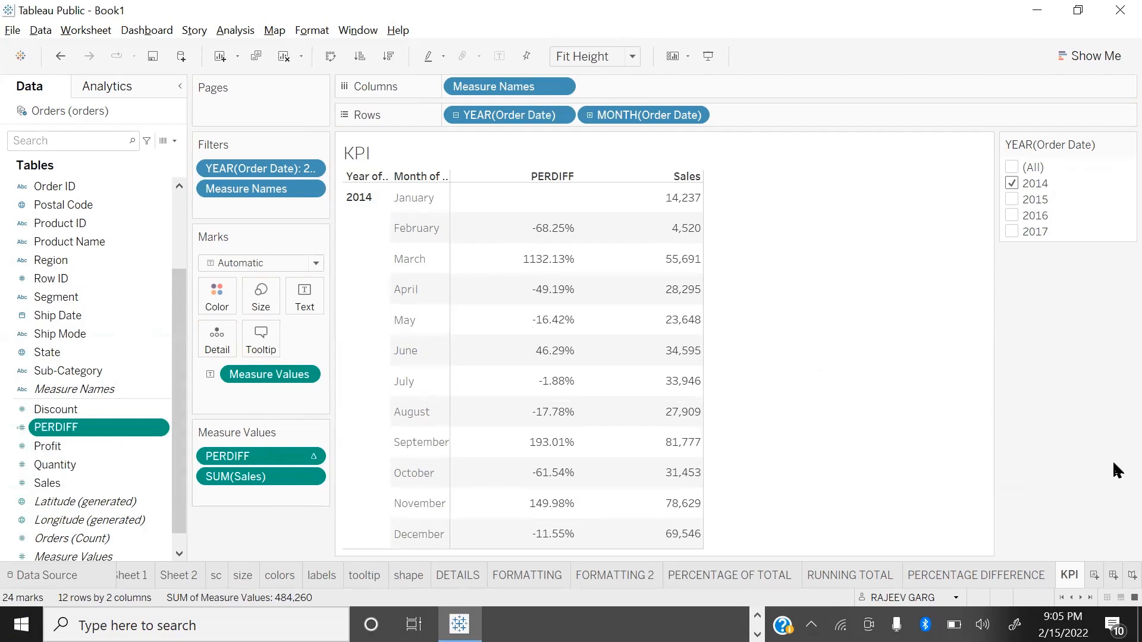
Step: Start a new calculated field named KPI
left_click(173, 140)
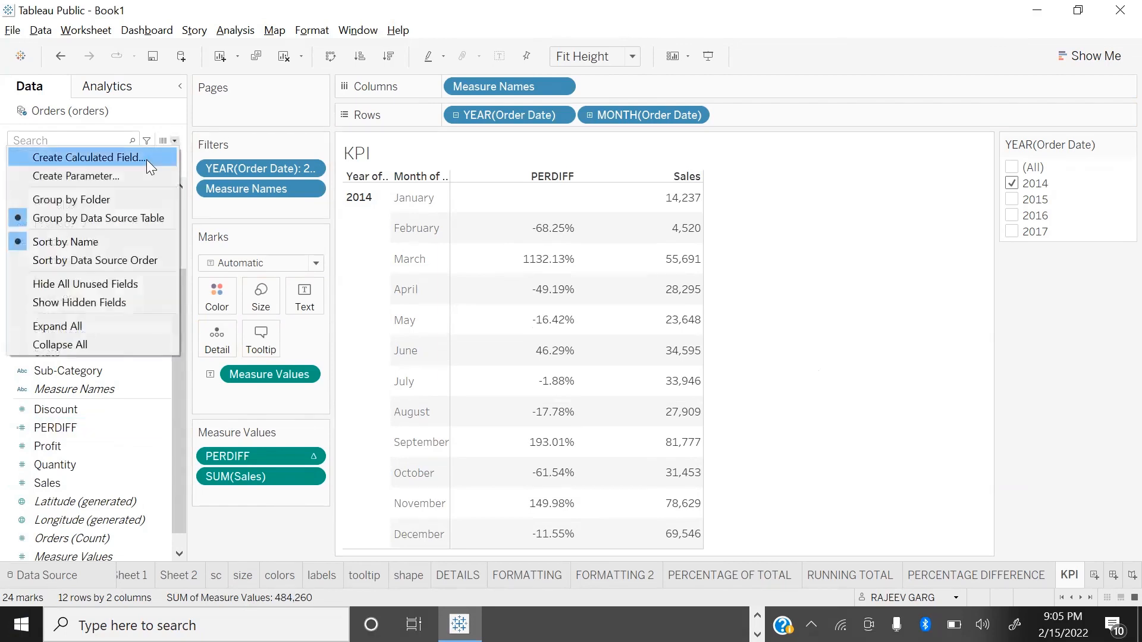
left_click(146, 159)
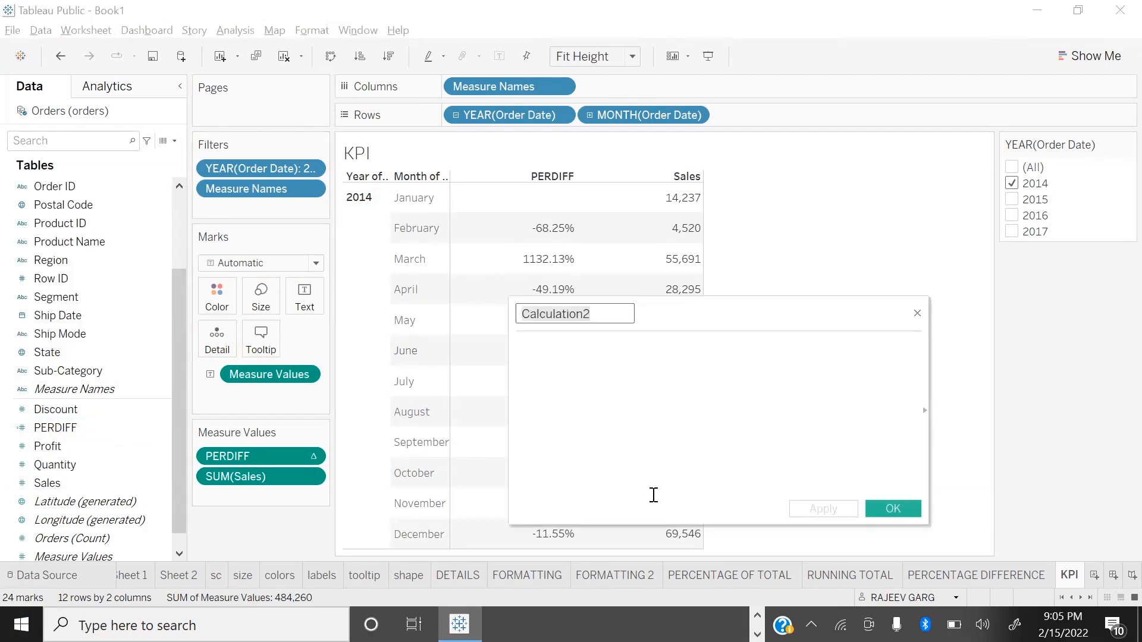
type("KPI")
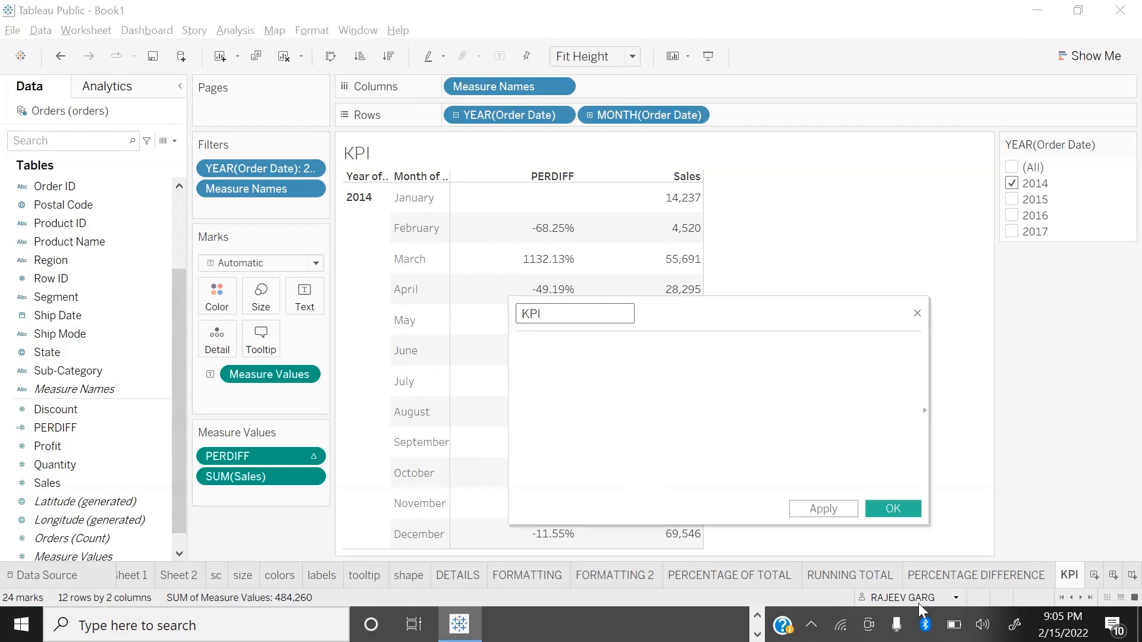
Step: Begin the KPI formula with the condition IF [PERDIFF] <0 THEN "D"
left_click(653, 350)
type("IF")
key("BackSpace")
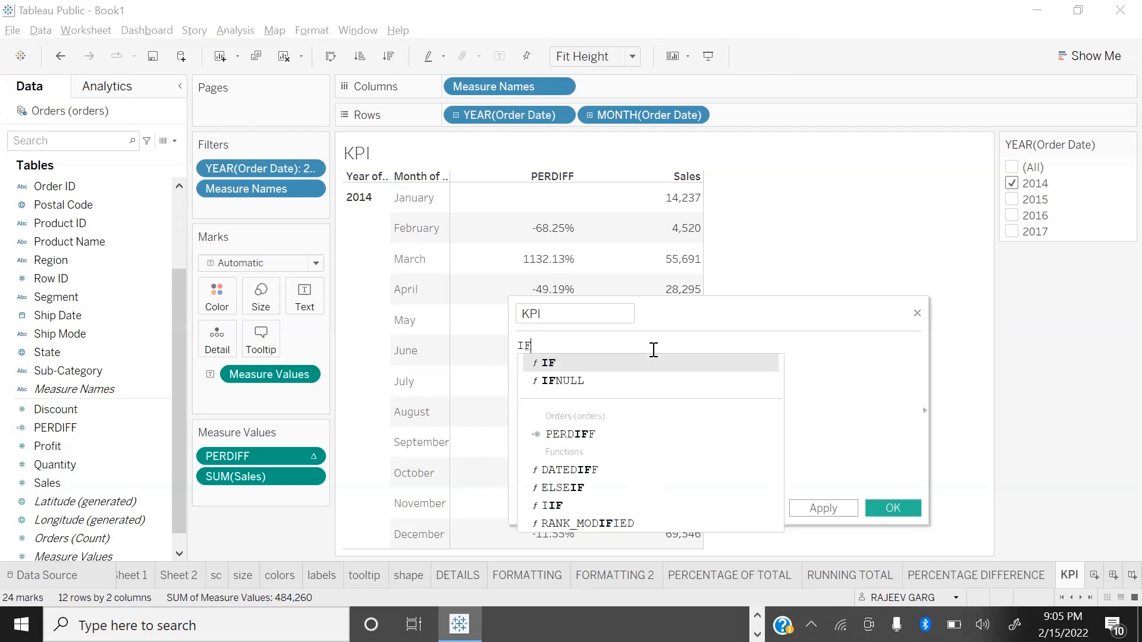
type("PE")
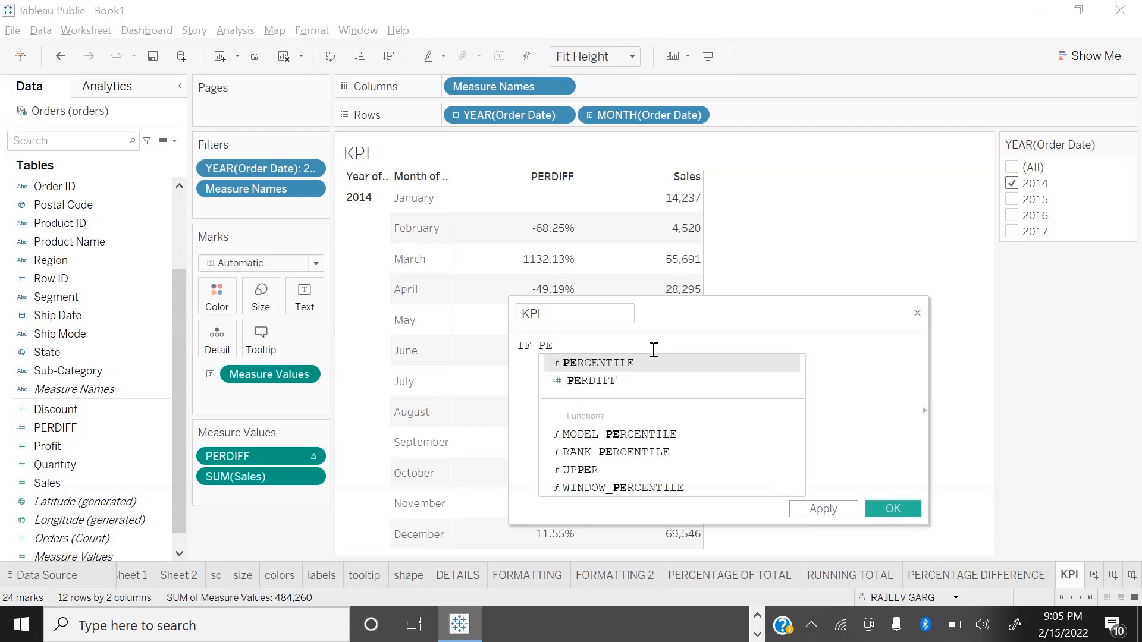
key("Down")
key("Return")
type("<")
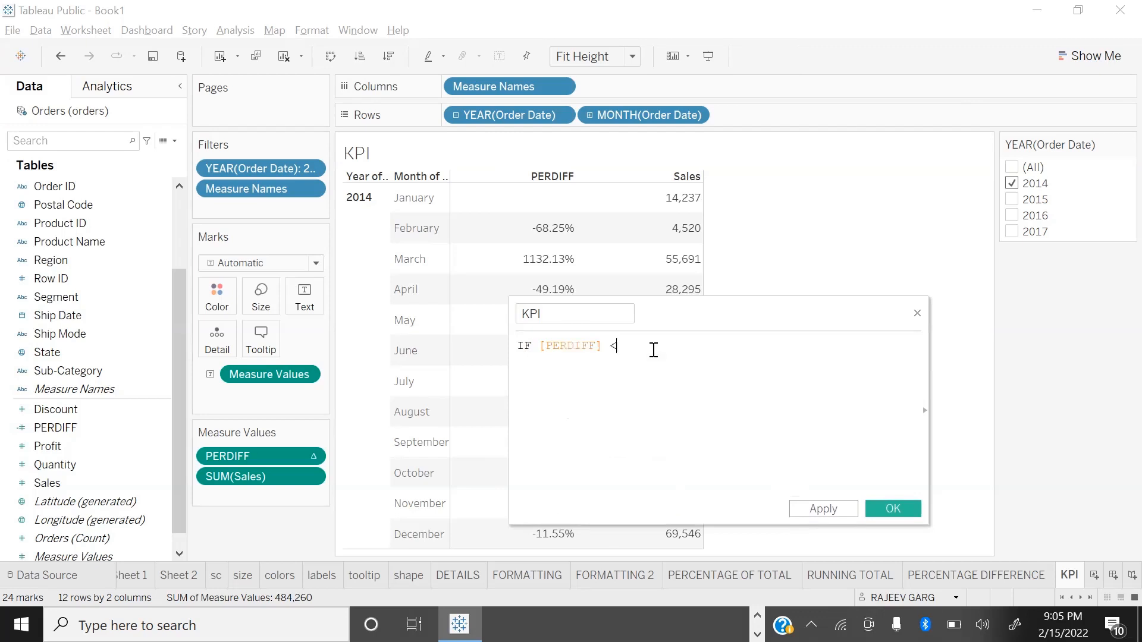
type("0 TH")
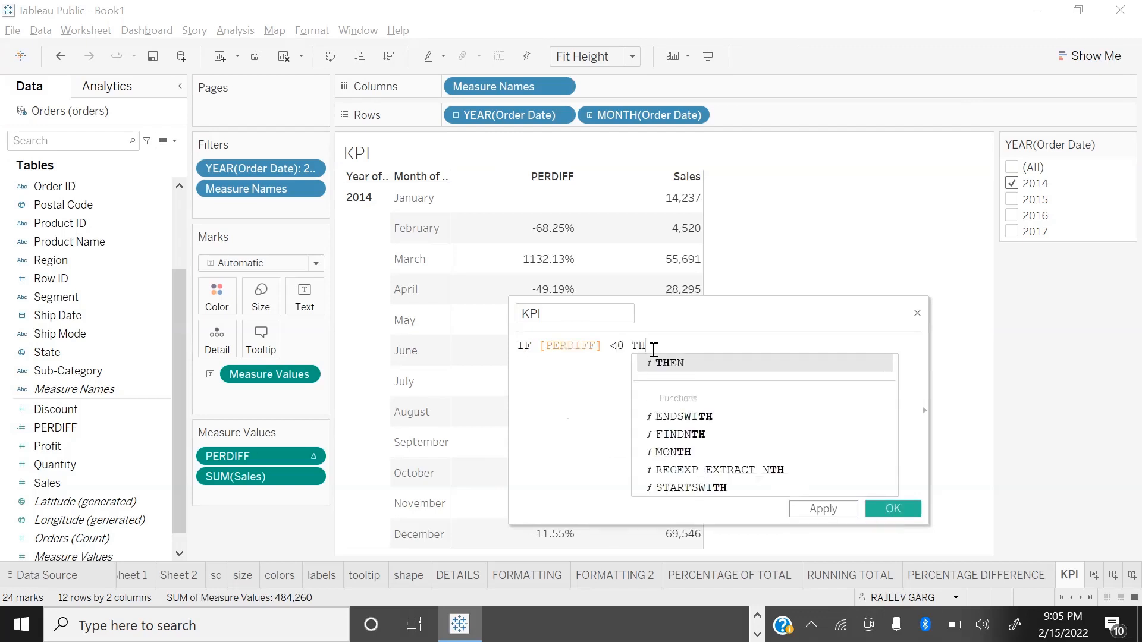
type("EN \"D\"")
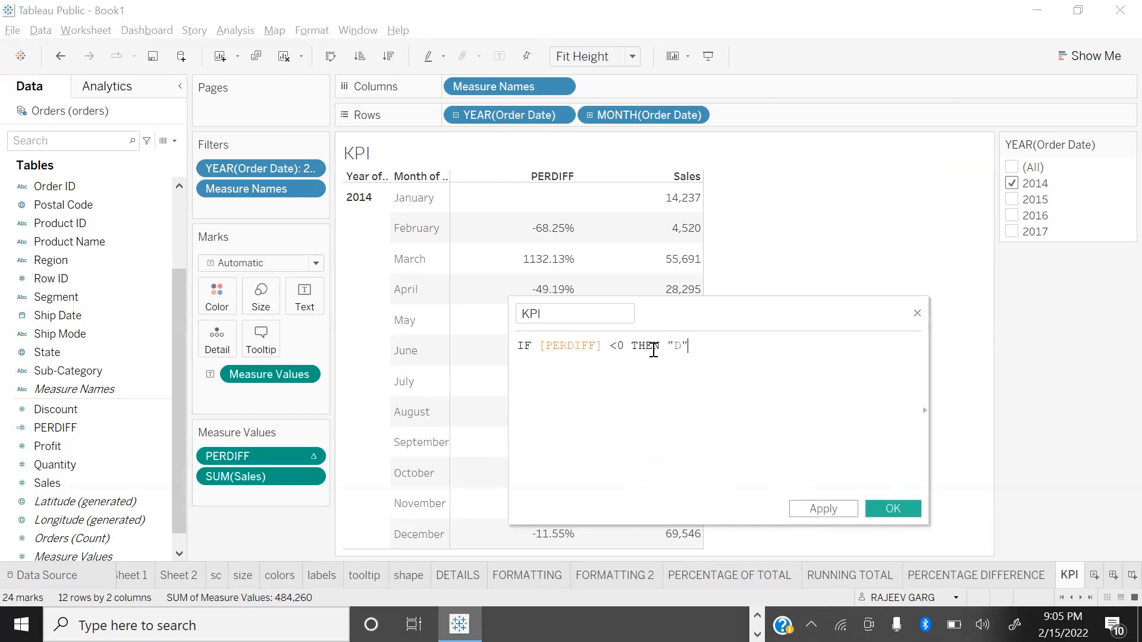
Step: Add the second condition ELSEIF [PERDIFF] >0 THEN "UP" to the KPI formula
key("Return")
type("EL")
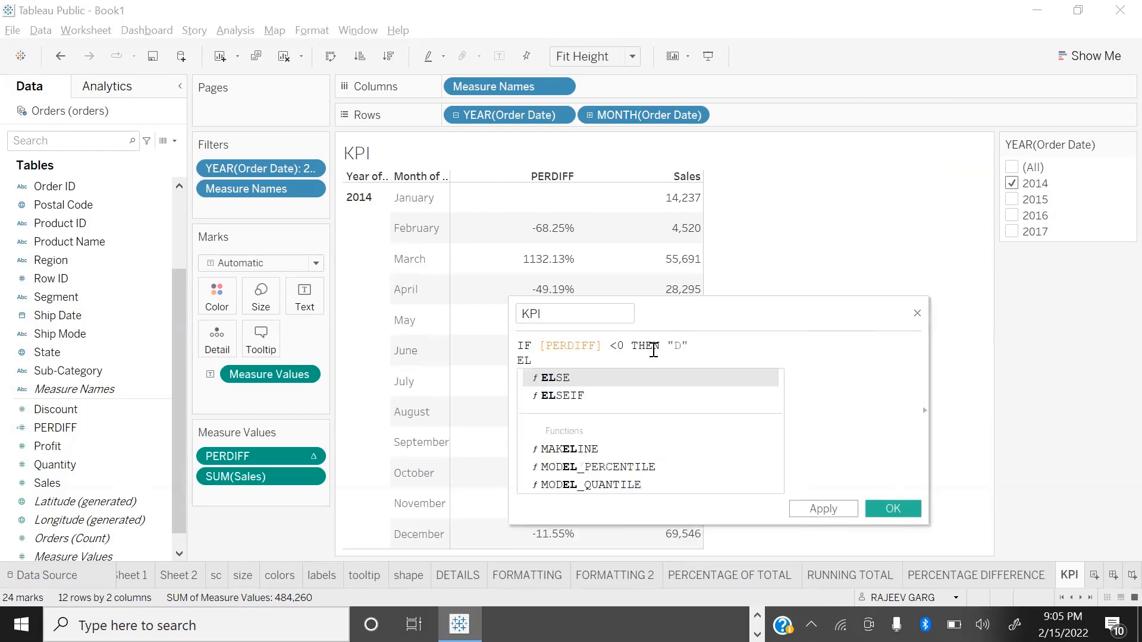
type("SEIF ")
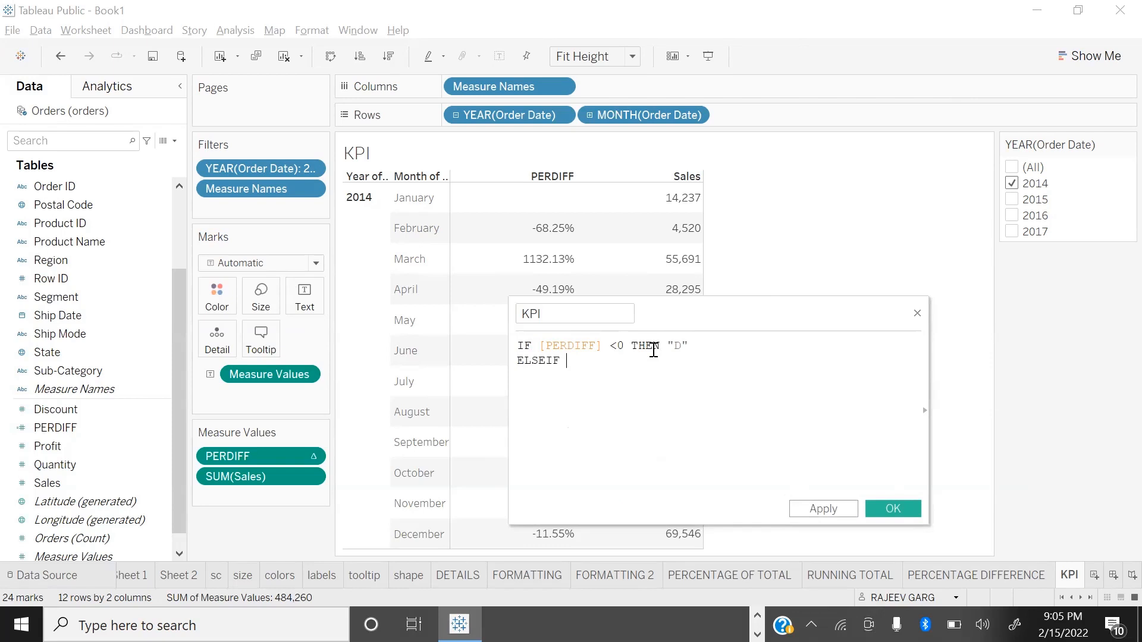
type("PE")
key("Down")
key("Return")
type(">0 THEN \"UP\"")
Step: Finish the KPI formula with ELSE "NC" and END, and save the calculated field
key("Return")
type("EL")
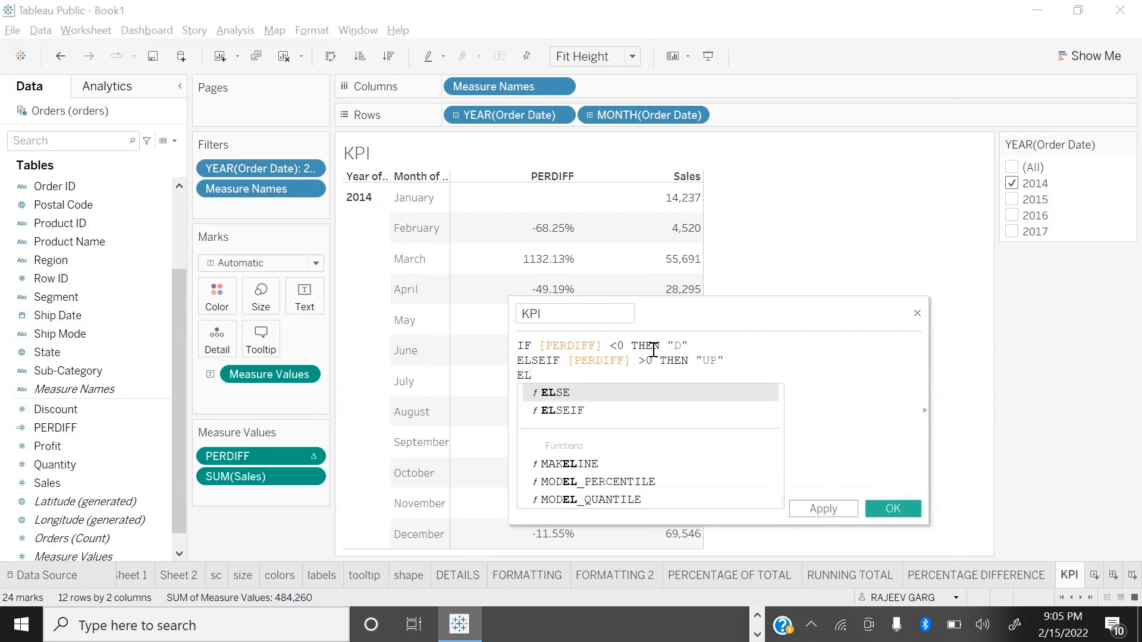
key("Return")
type("\"")
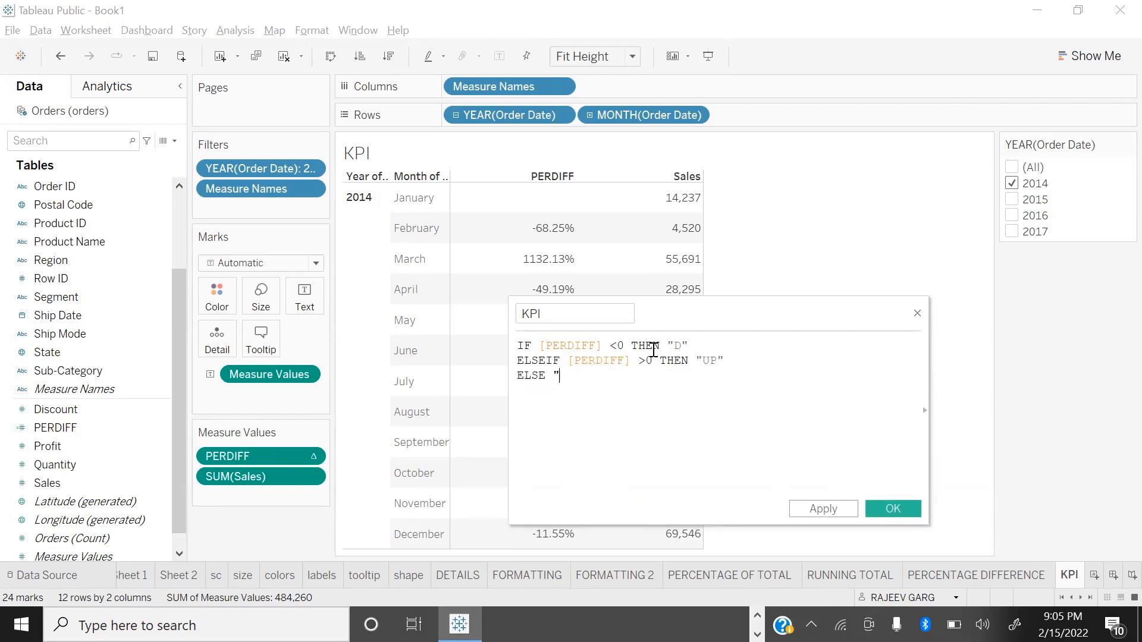
type("NO")
type("\"")
key("Return")
type("END")
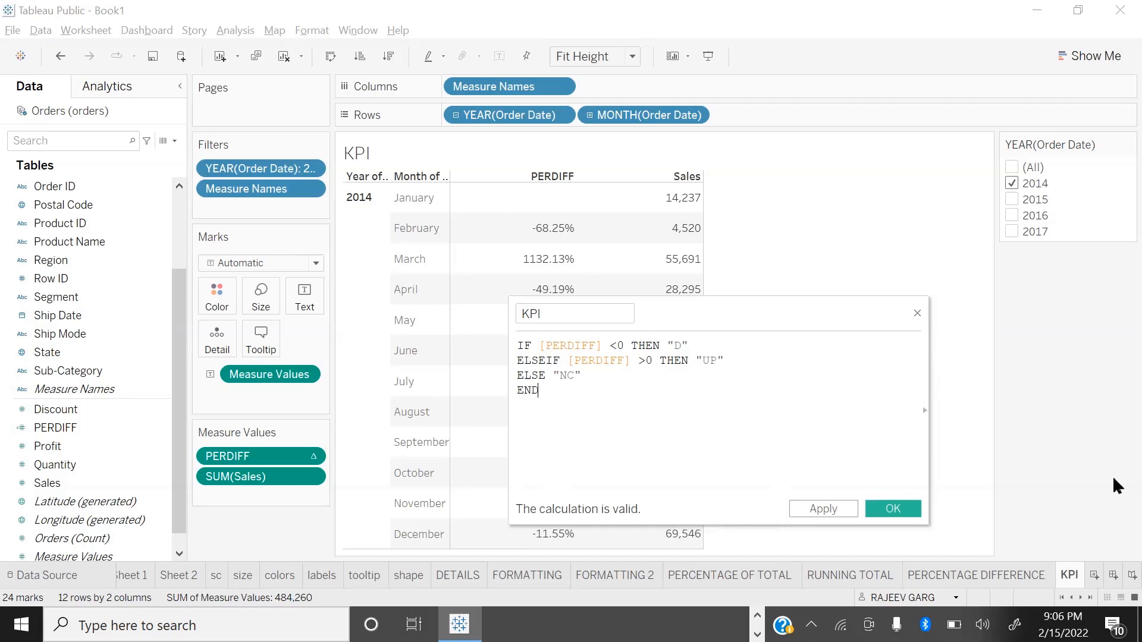
left_click(893, 513)
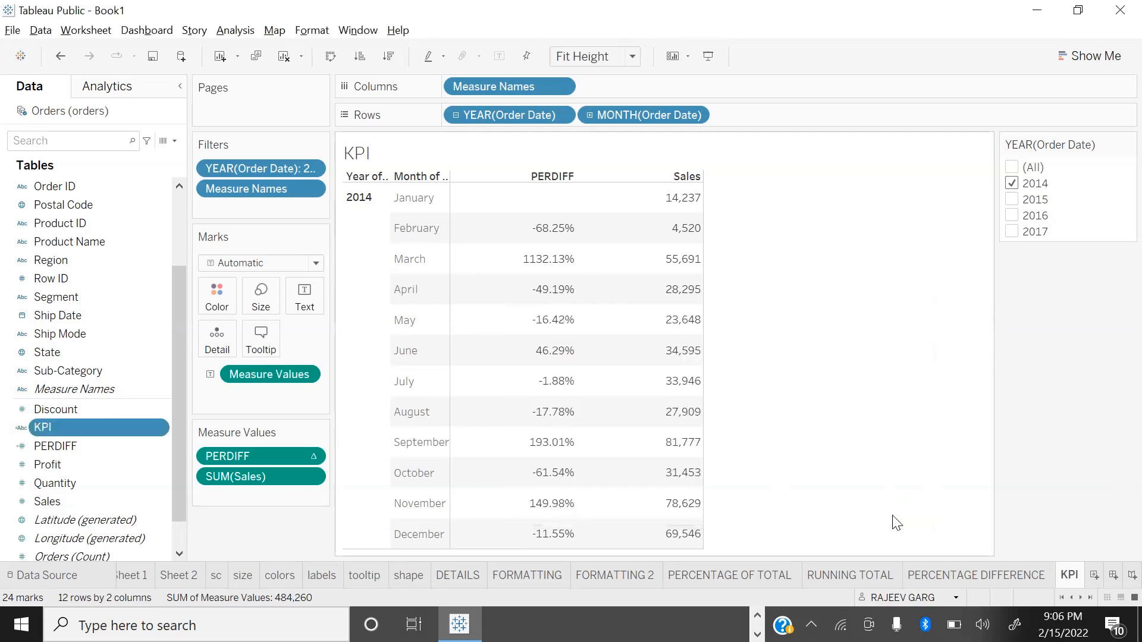
Step: Change the mark type to Shape, assign the KPI field to shape, and widen the table's columns
left_click(275, 262)
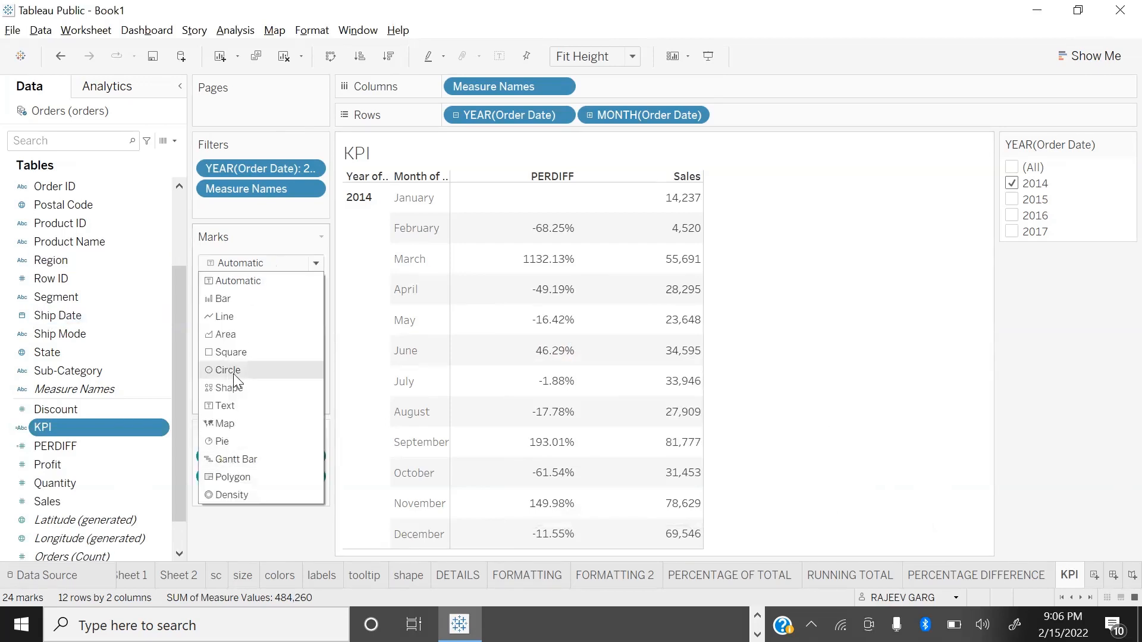
left_click(230, 389)
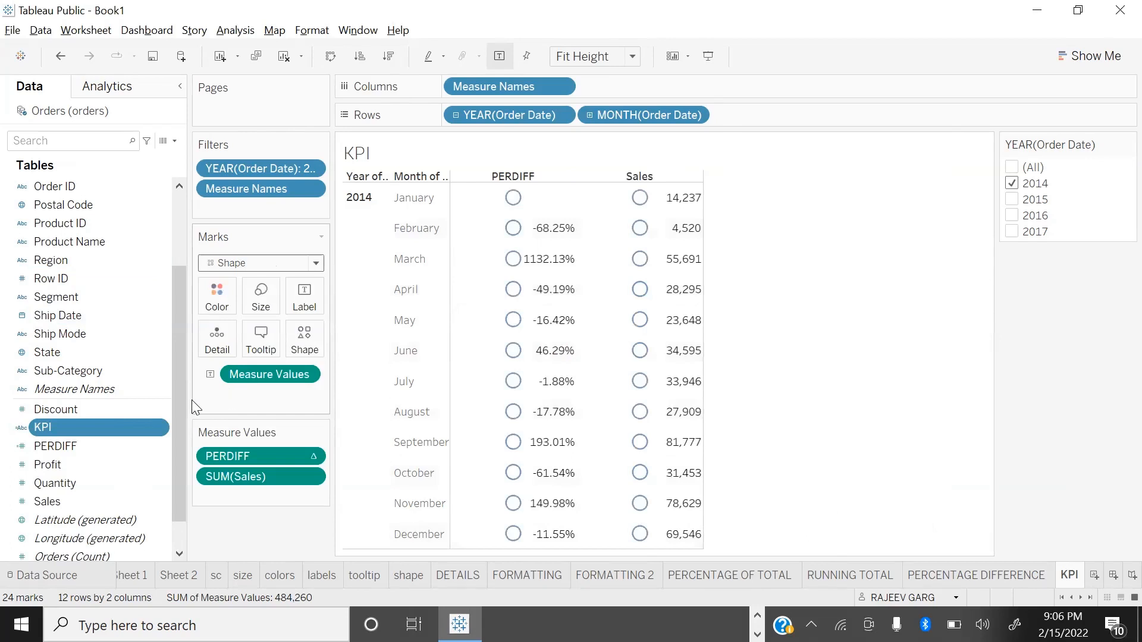
left_click_drag(61, 428, 315, 350)
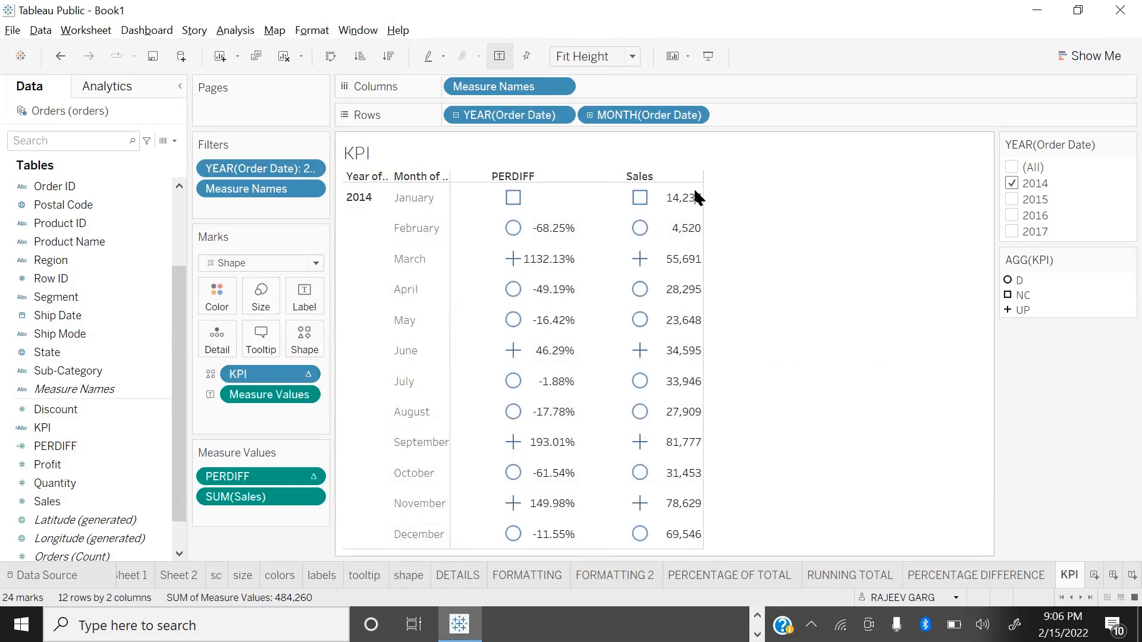
left_click_drag(739, 196, 773, 209)
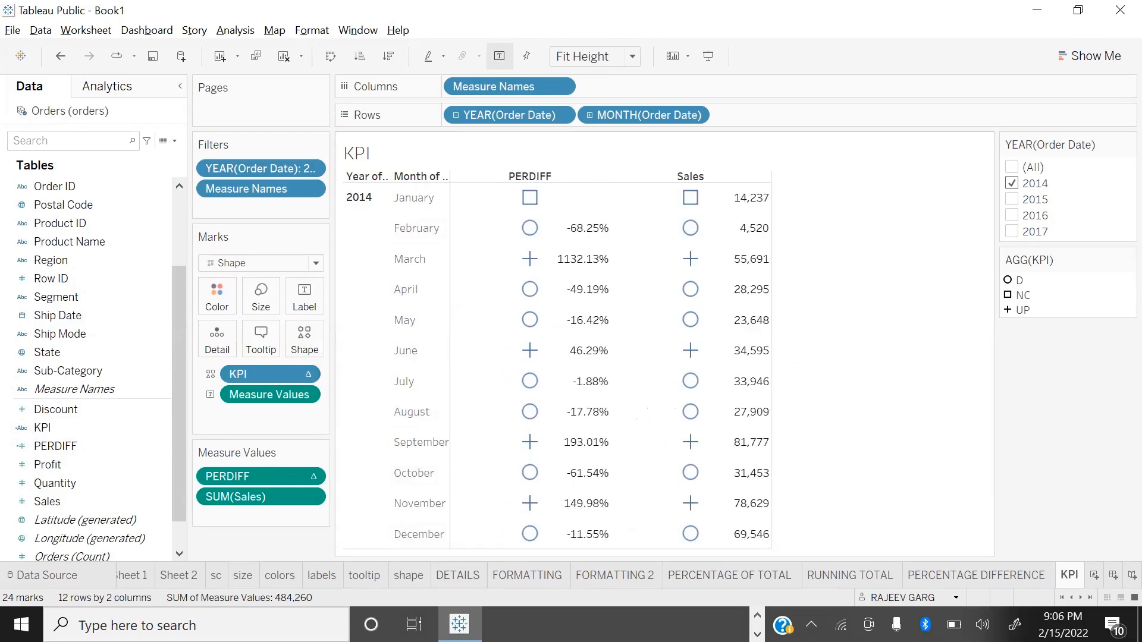
Step: Assign Filled palette shapes to the KPI values: down triangle for D, circle for NC and up triangle for UP
left_click(305, 342)
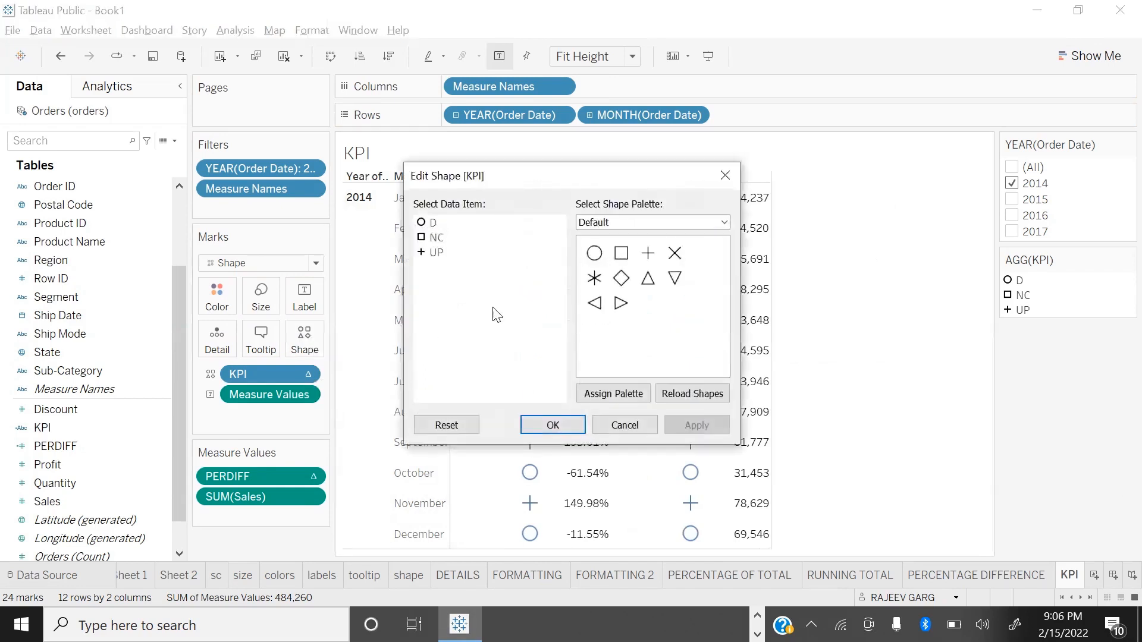
left_click(623, 223)
left_click(612, 245)
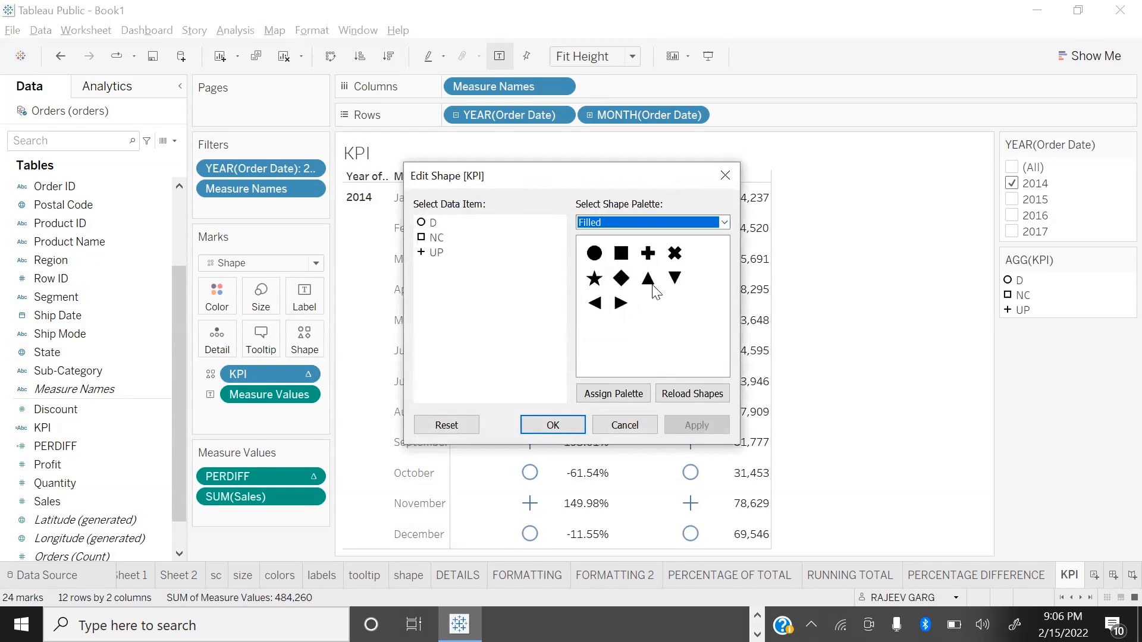
left_click(434, 222)
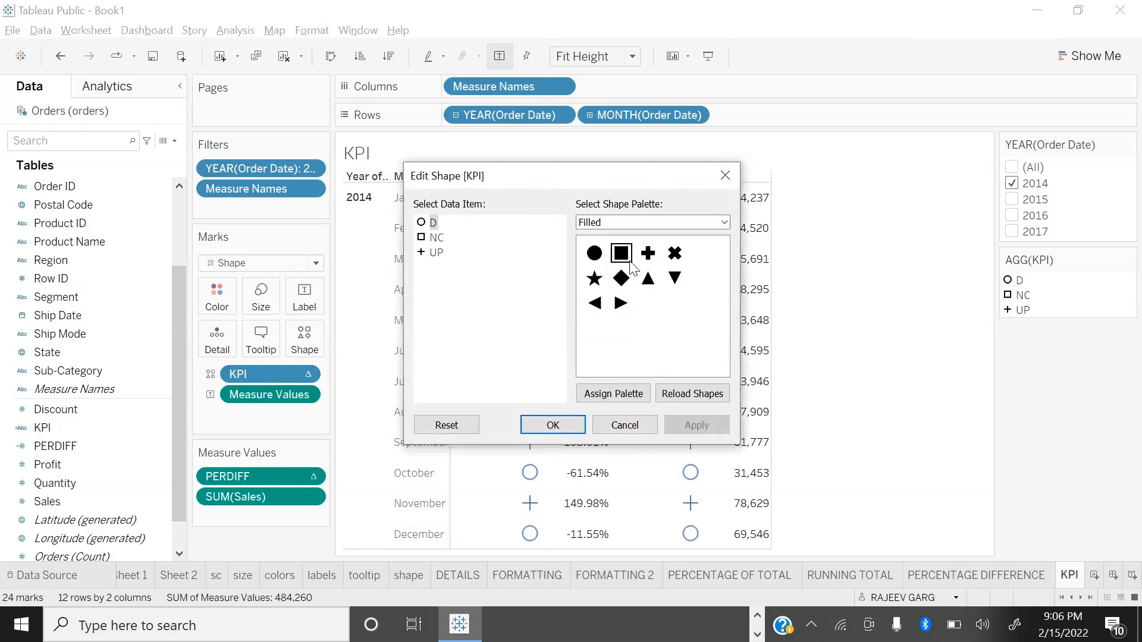
left_click(675, 277)
left_click(437, 239)
left_click(592, 254)
left_click(435, 253)
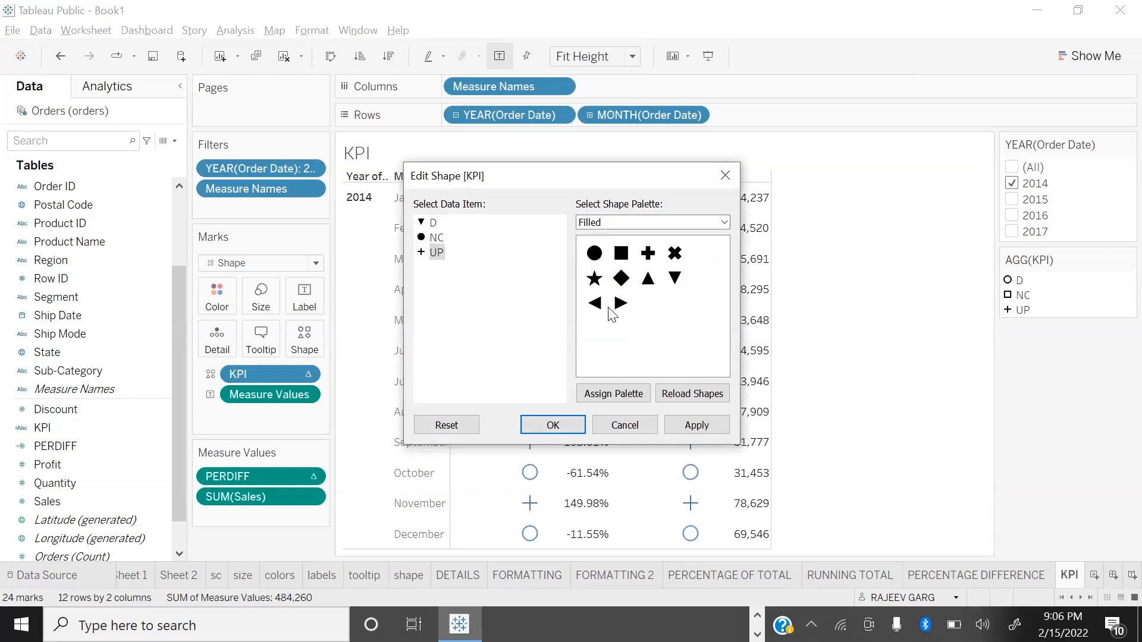
left_click(647, 278)
left_click(679, 427)
left_click(556, 426)
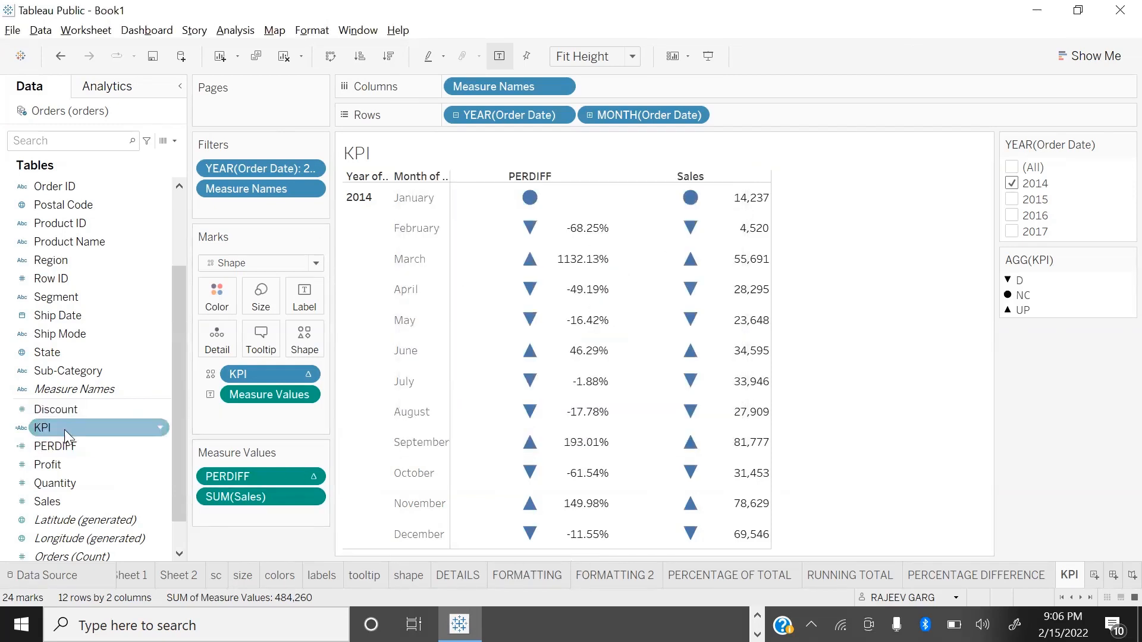
Step: Color the marks by the KPI field and choose the Traffic Light color palette for it
left_click_drag(51, 439, 218, 305)
left_click(217, 301)
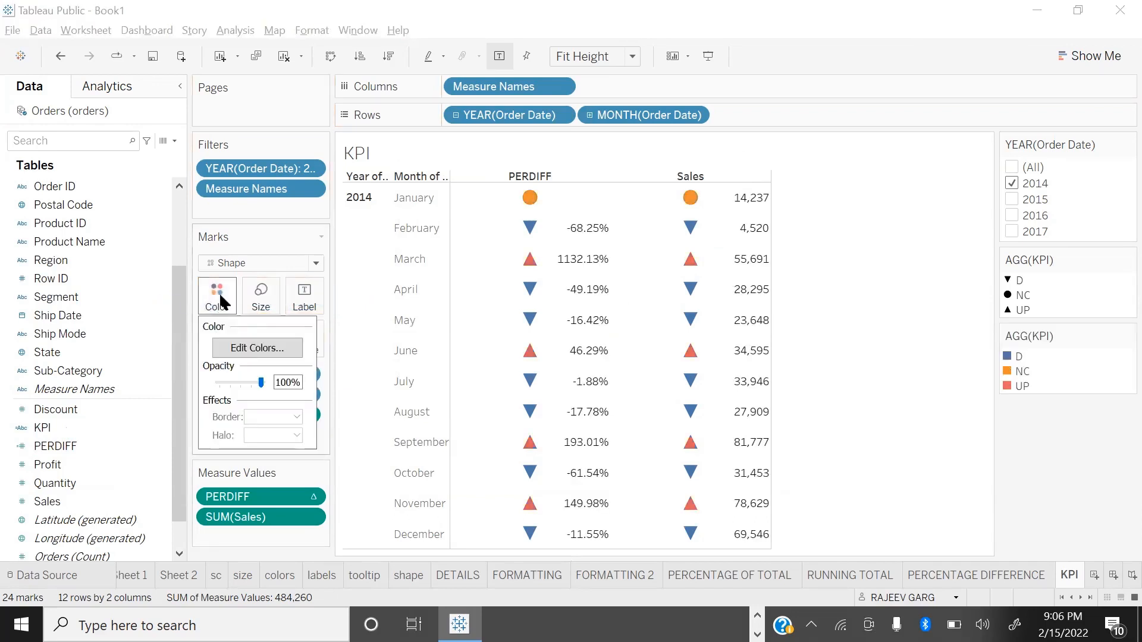
left_click(256, 348)
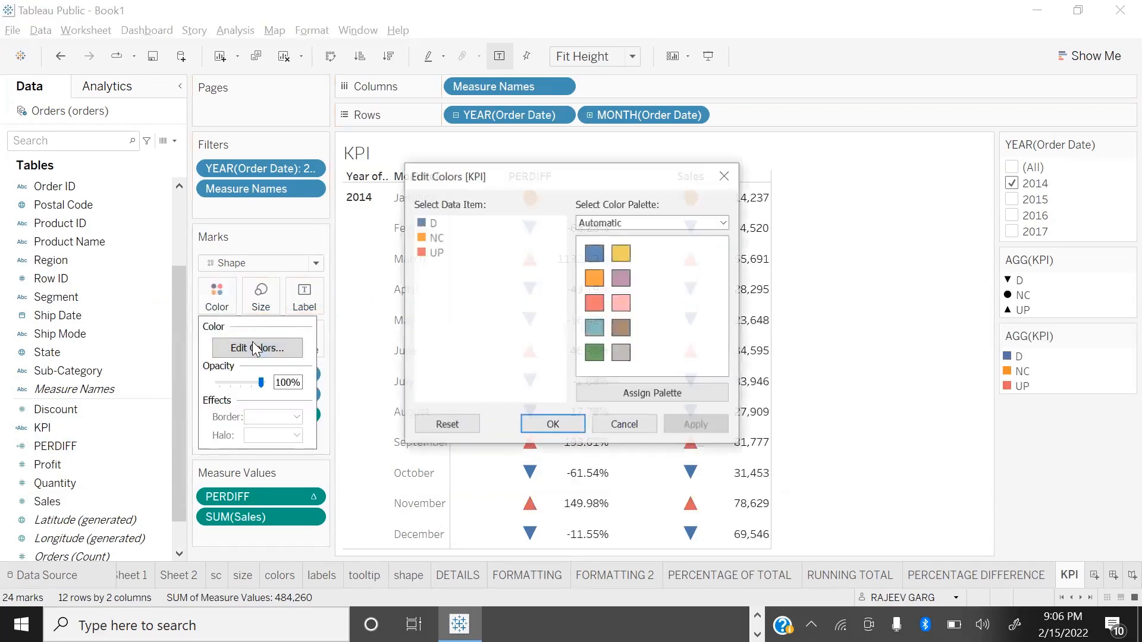
left_click(632, 223)
left_click(650, 299)
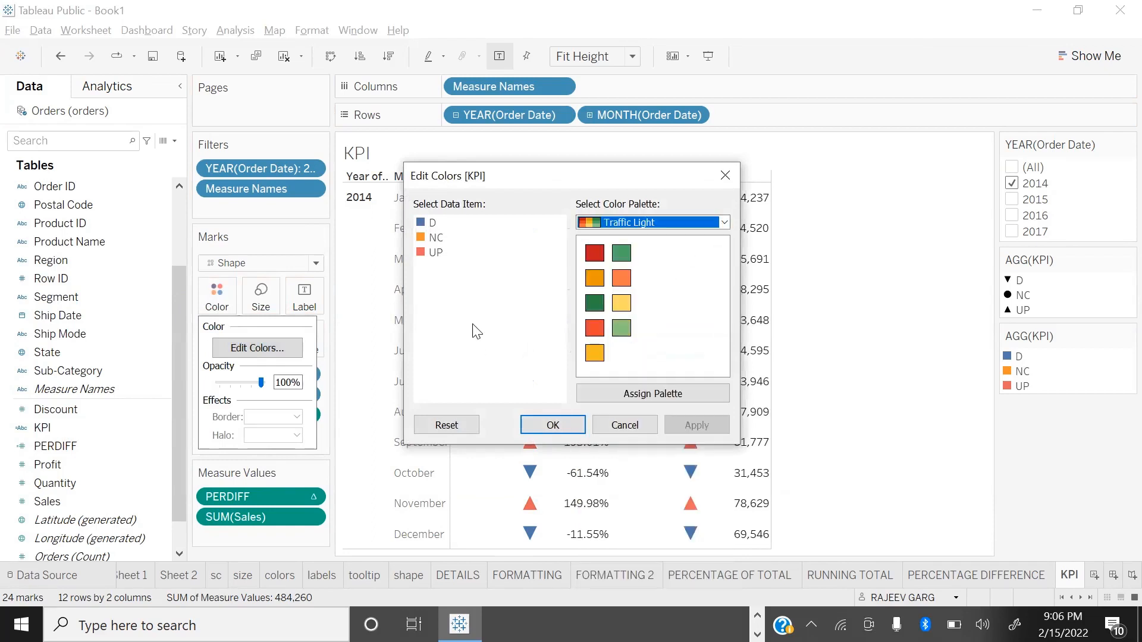
Step: Assign red to D, amber to NC and green to UP in the KPI colors and apply them
left_click(430, 225)
left_click(621, 254)
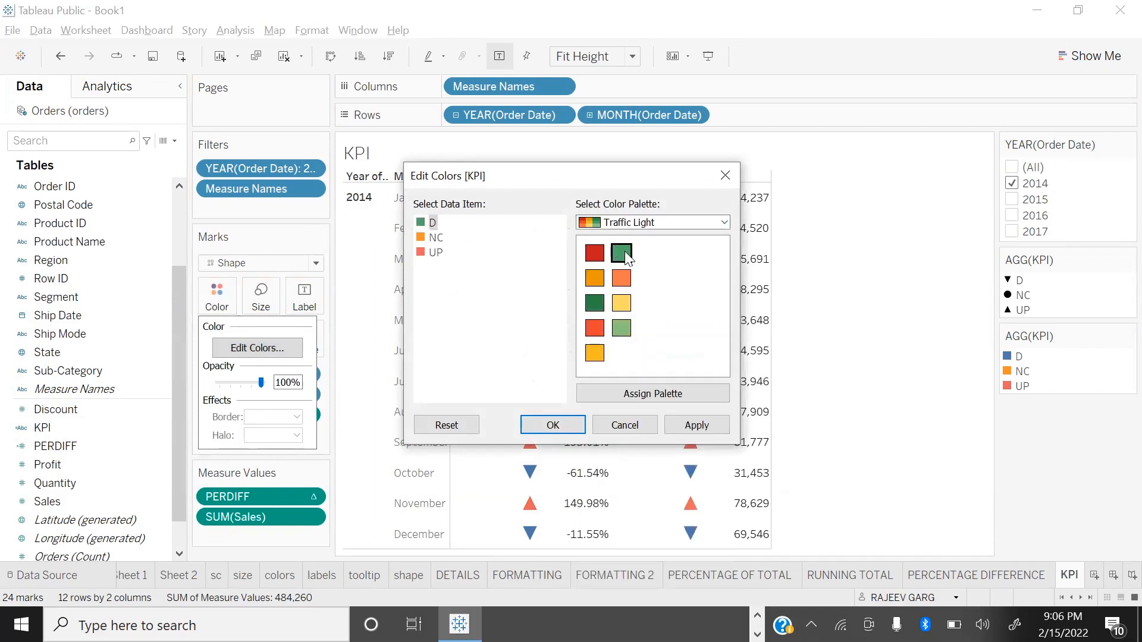
left_click(594, 327)
left_click(436, 237)
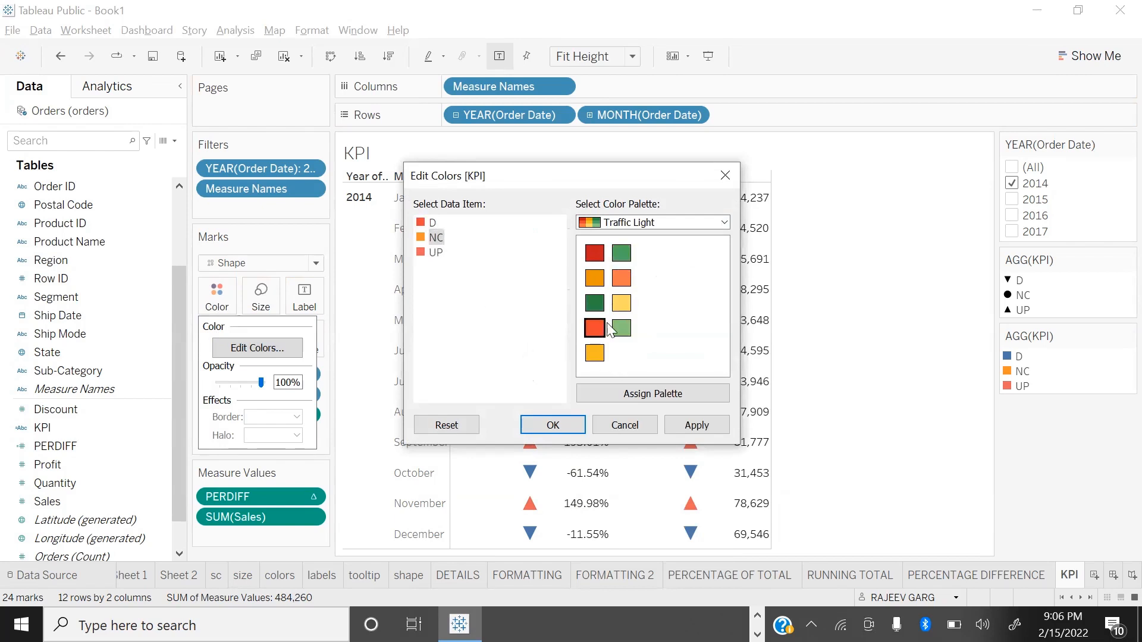
left_click(595, 352)
left_click(436, 252)
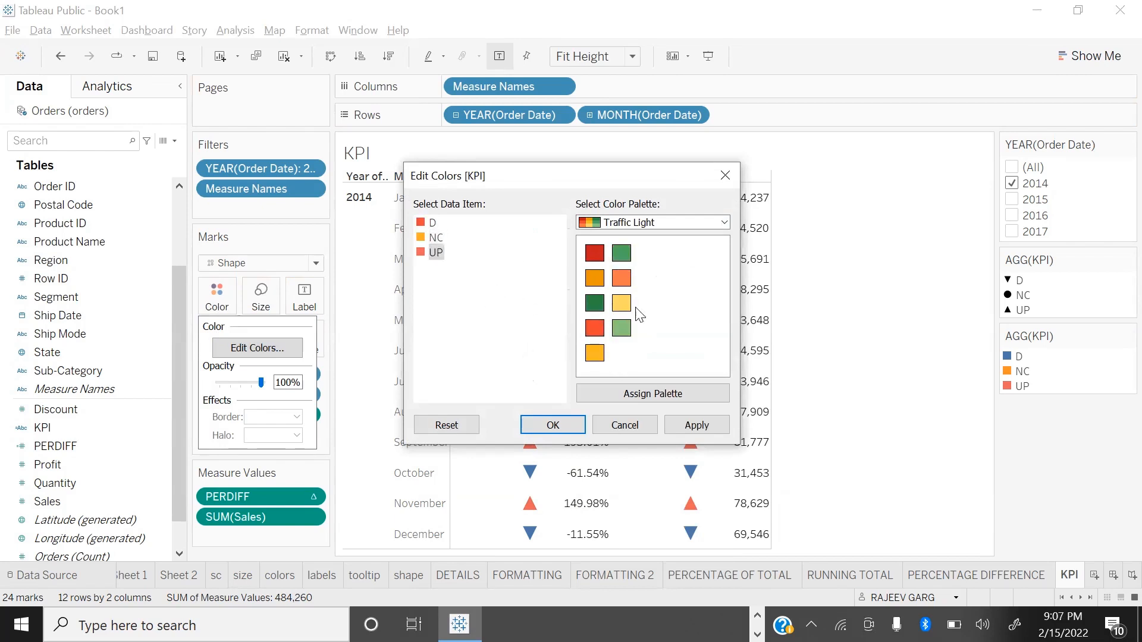
left_click(623, 253)
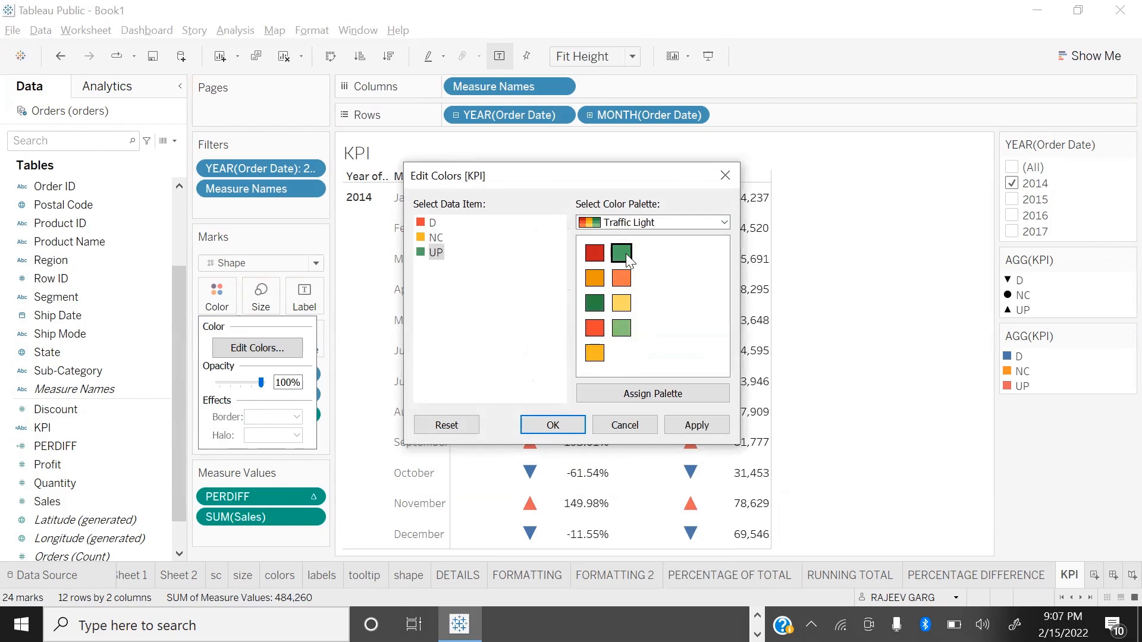
left_click(697, 424)
left_click(566, 425)
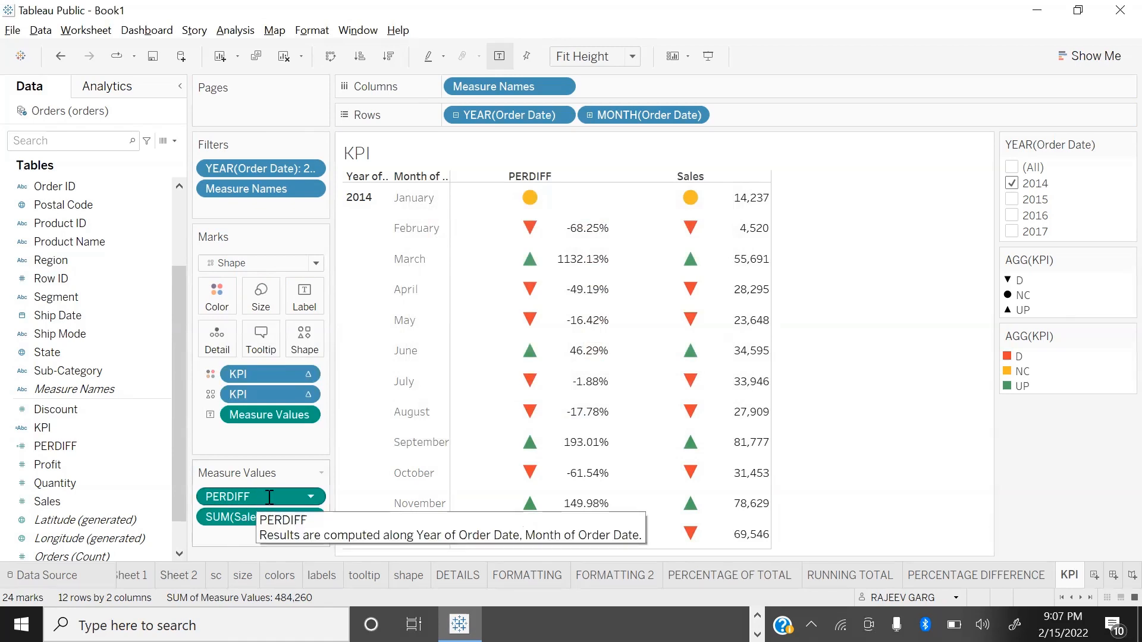
Step: Remove the PERDIFF measure from the table and show the KPI sheet in presentation mode
left_click_drag(269, 497, 42, 502)
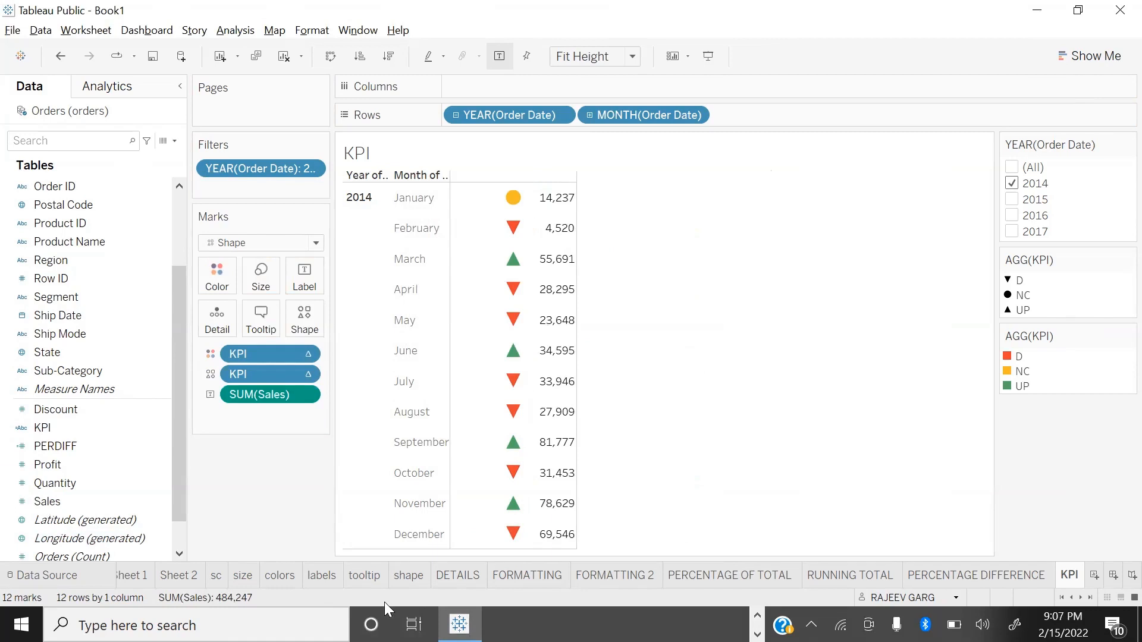
key("F7")
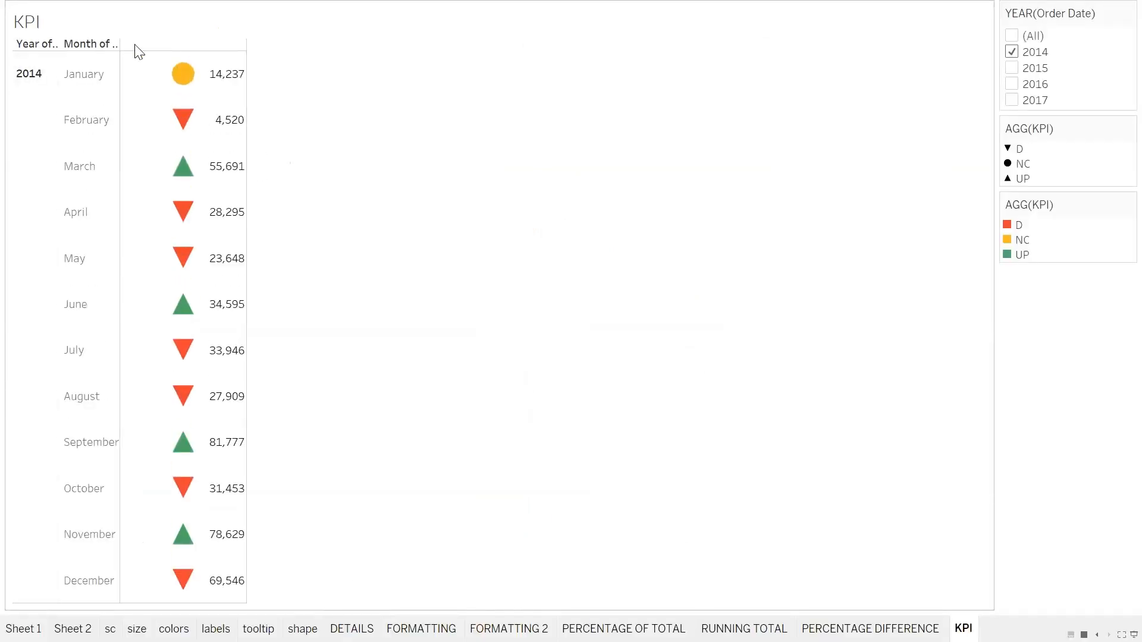
mouse_move(186, 128)
Step: Add 2015 to the order year filter, check the KPI markers for its months, and leave presentation mode
left_click(1013, 69)
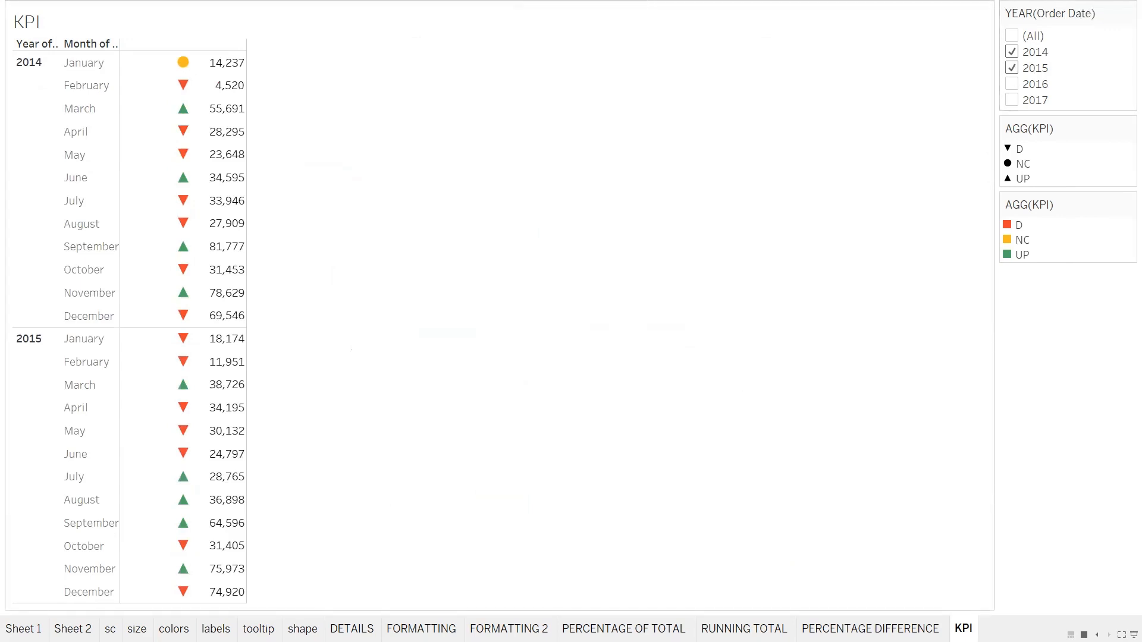
mouse_move(183, 409)
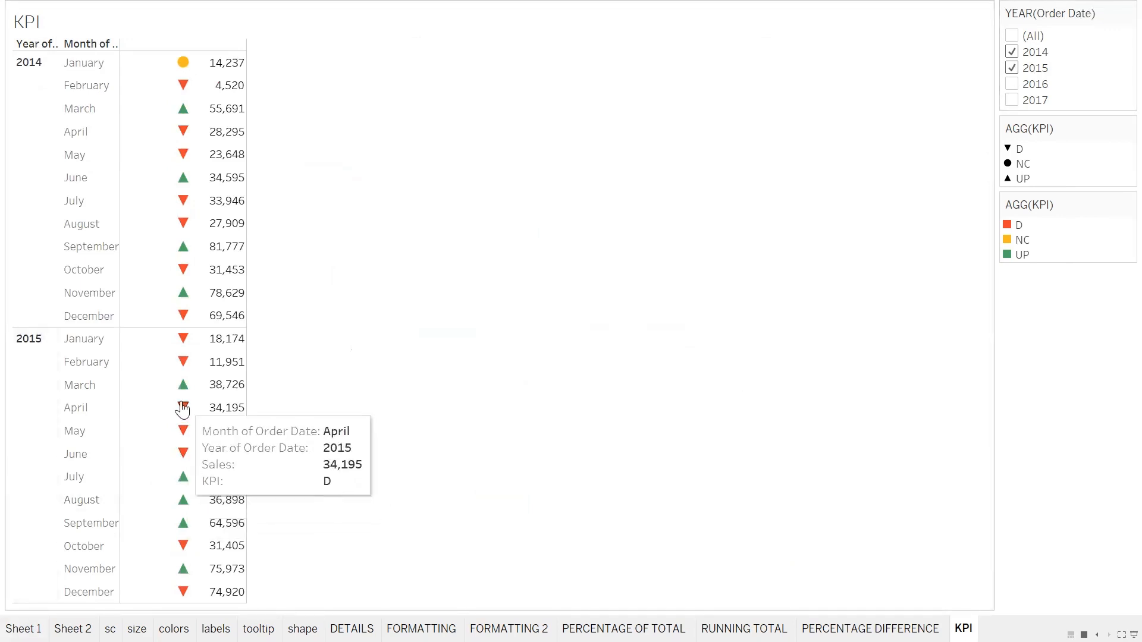
mouse_move(185, 438)
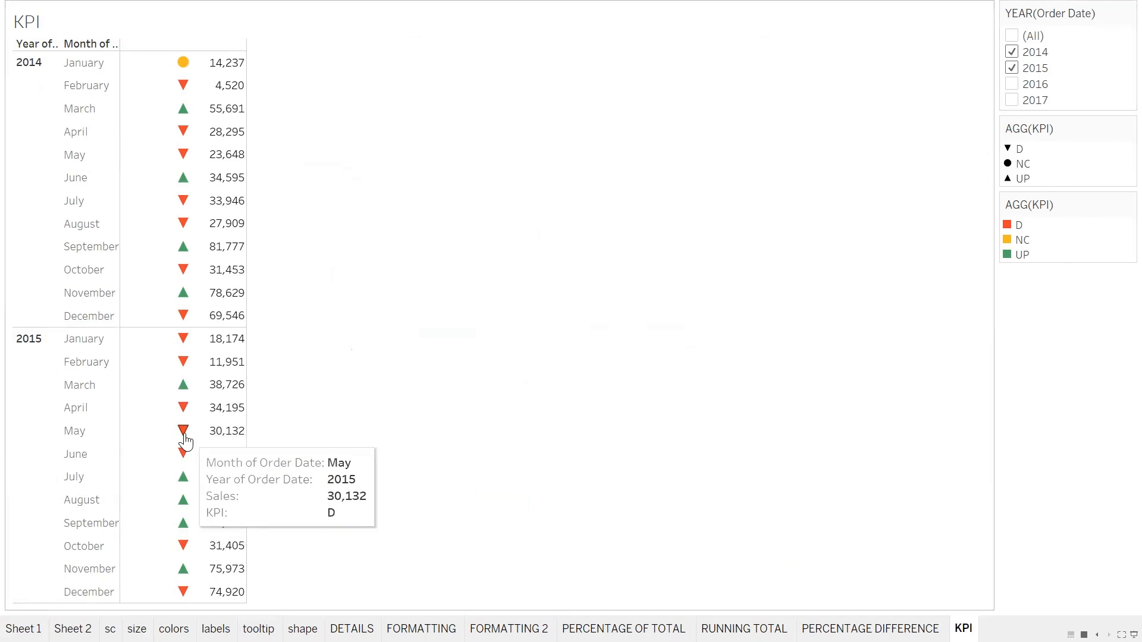
mouse_move(185, 487)
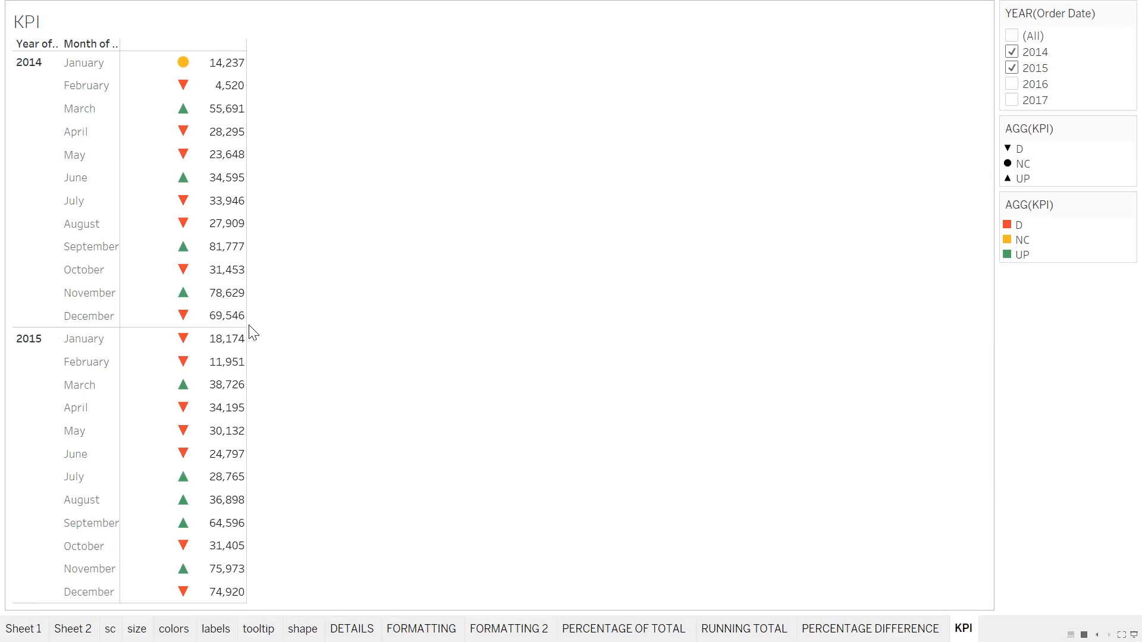
key("Escape")
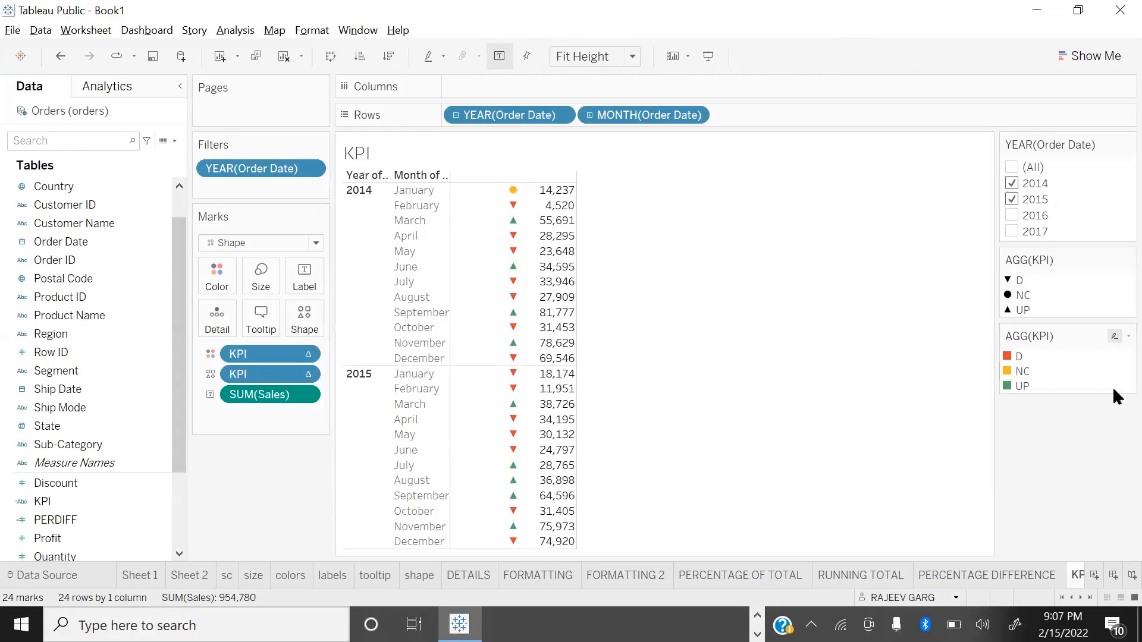
left_click(1089, 598)
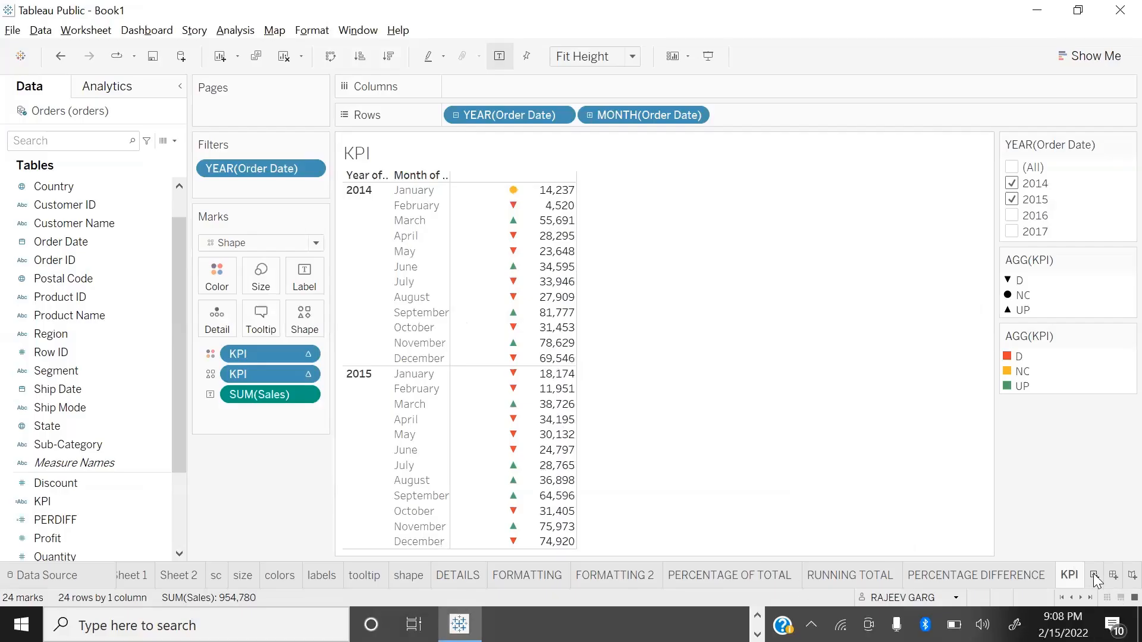
Step: Add two new worksheets after the KPI sheet and rename the first one COMPUTE USING
double_click(1093, 574)
left_click(1001, 577)
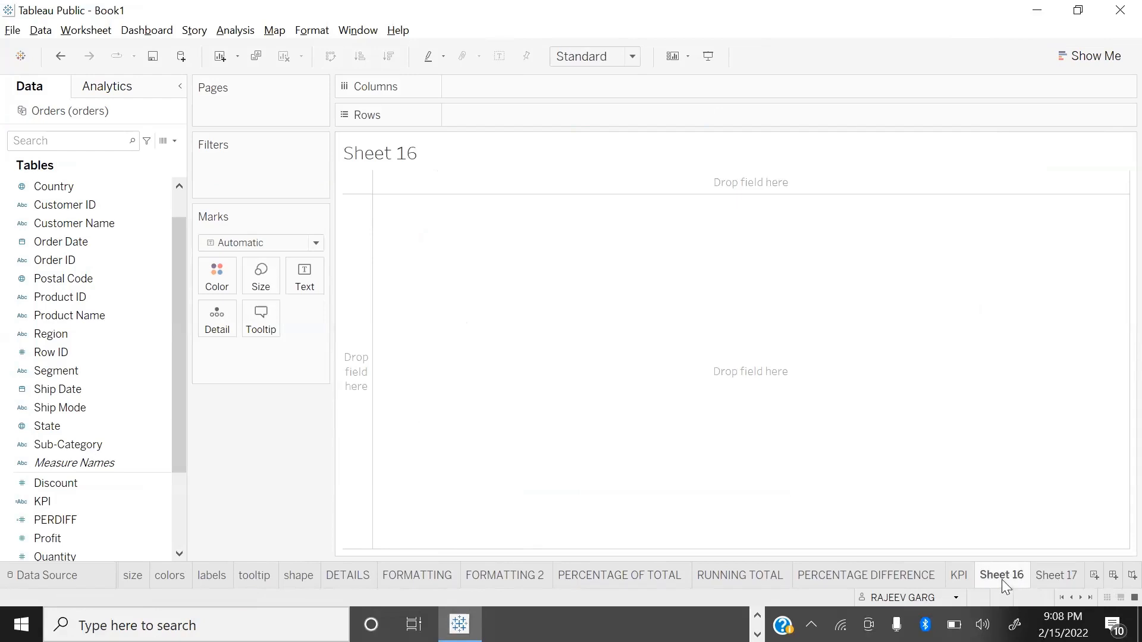
type("COMPUTE USING")
key("Return")
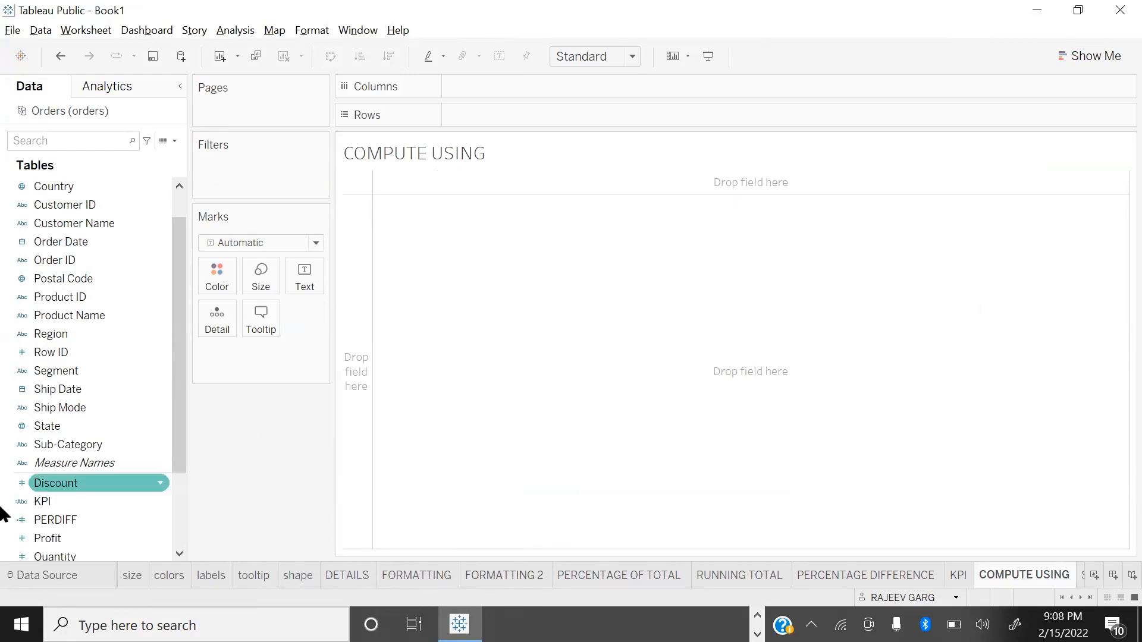
Step: Build a bar chart of Sales broken down by Category and Sub-Category
scroll(77, 477, "down", 2)
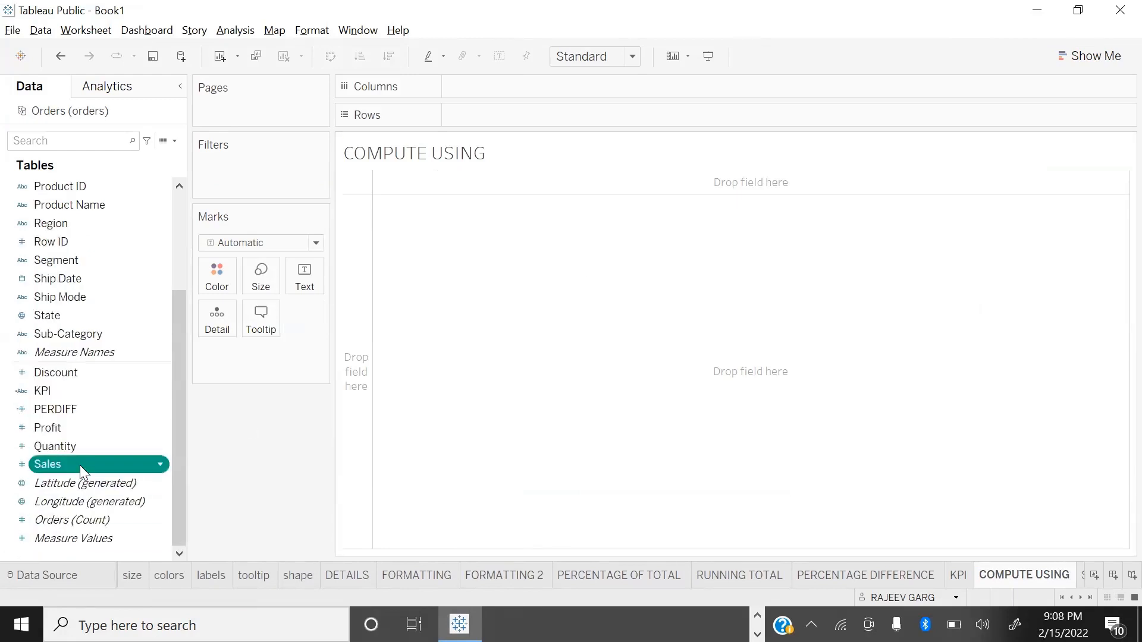
double_click(79, 465)
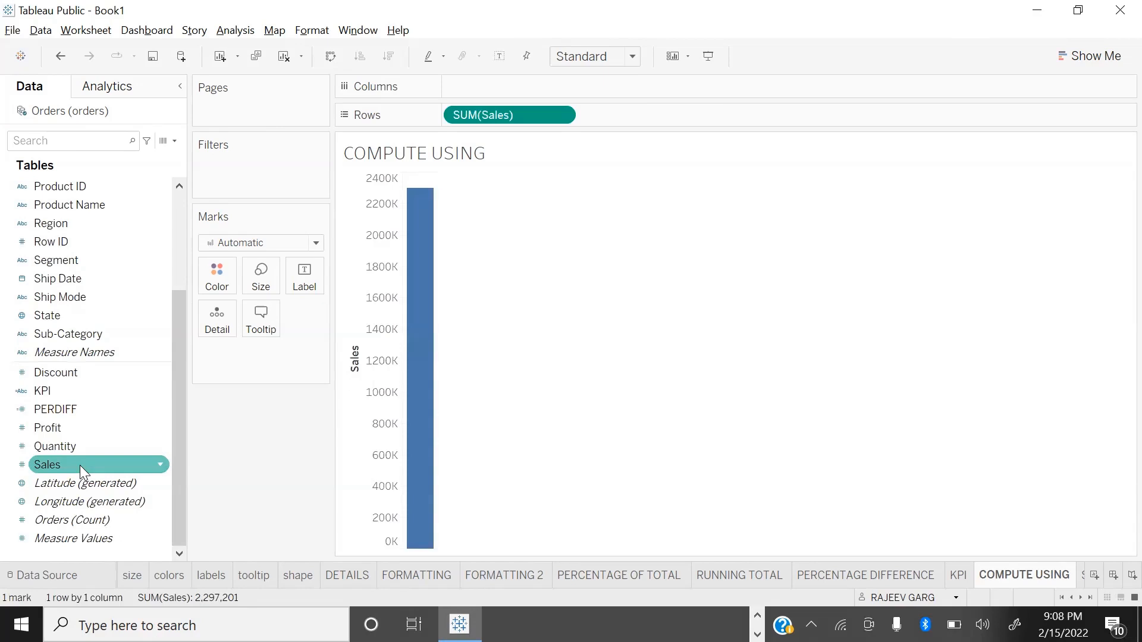
scroll(5, 392, "up", 2)
scroll(119, 250, "up", 2)
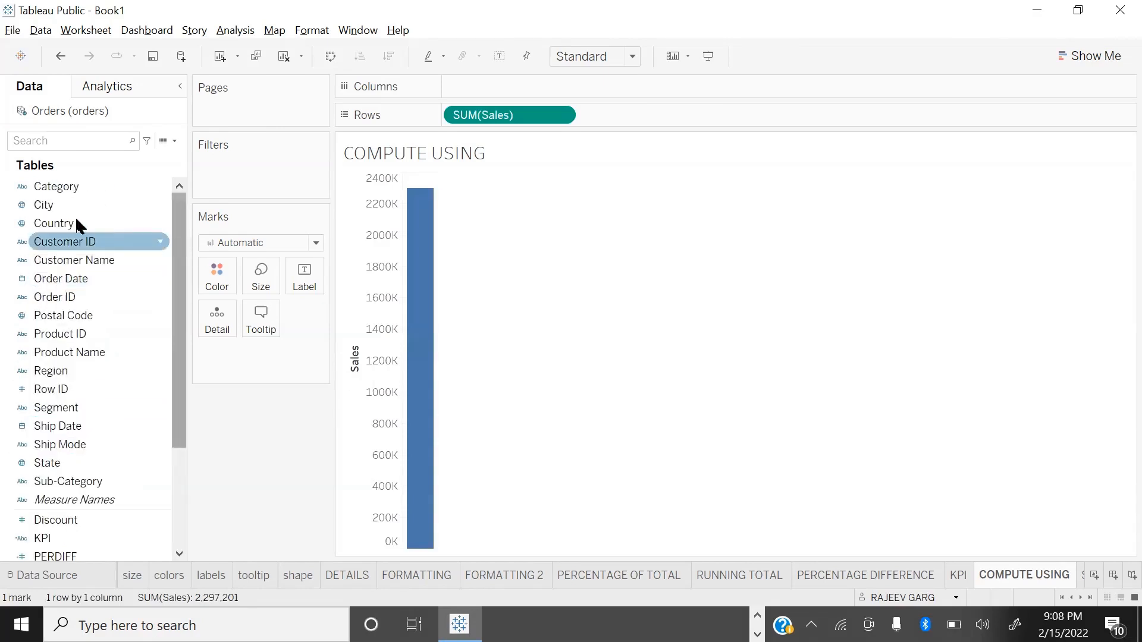
double_click(82, 189)
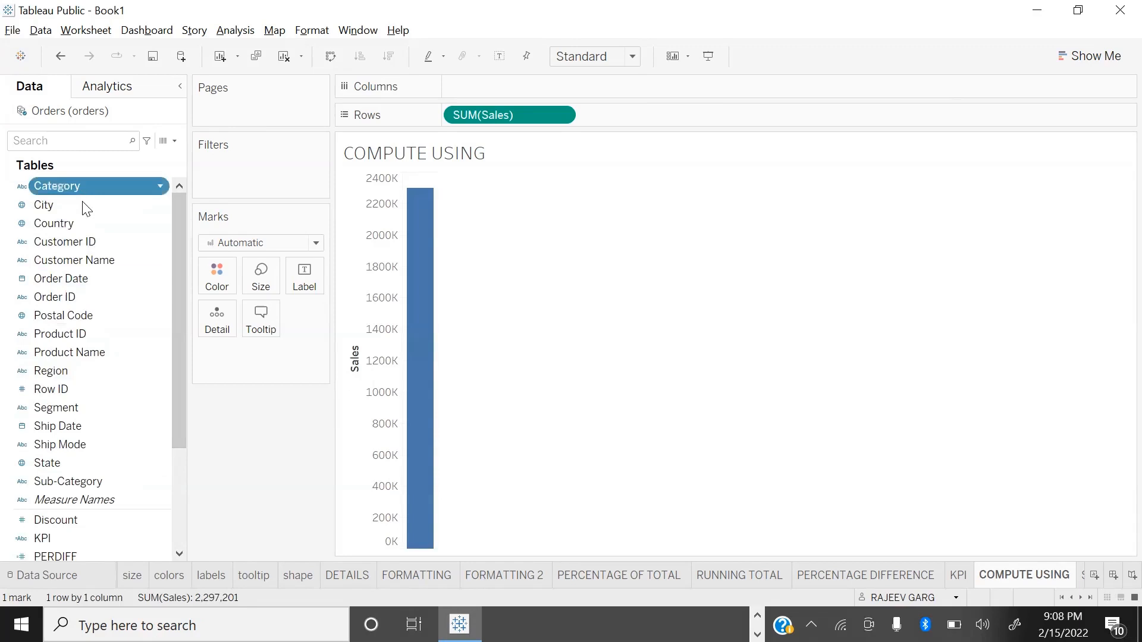
double_click(71, 481)
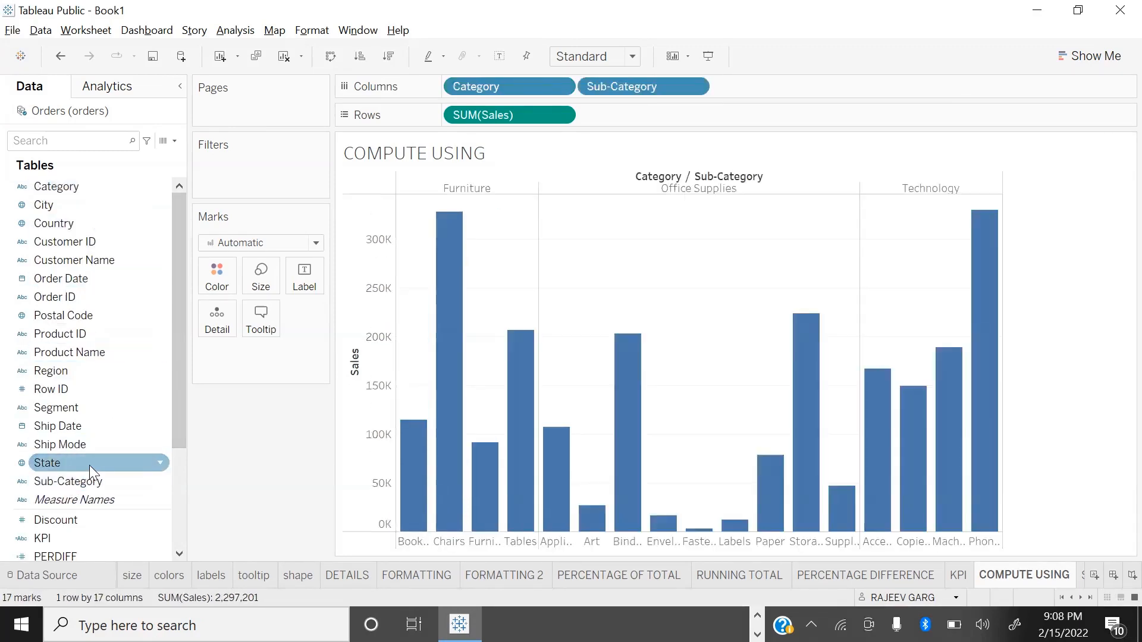
Step: Swap the chart to horizontal bars fitted to the entire view, with sub-categories sorted by descending sales
key("ctrl+w")
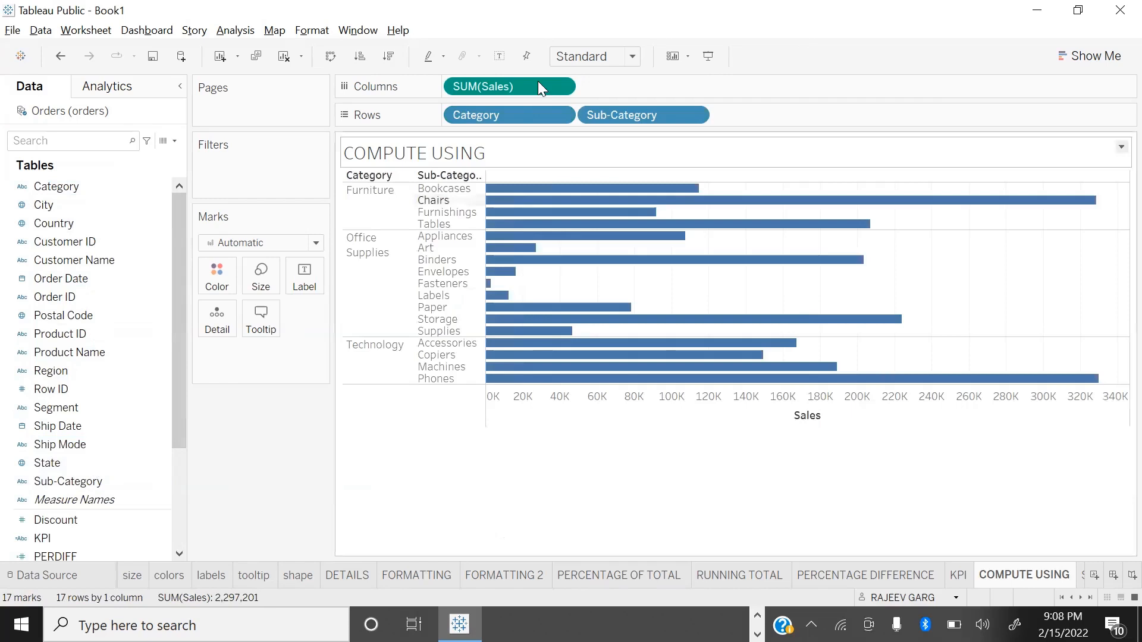
left_click(592, 57)
left_click(588, 121)
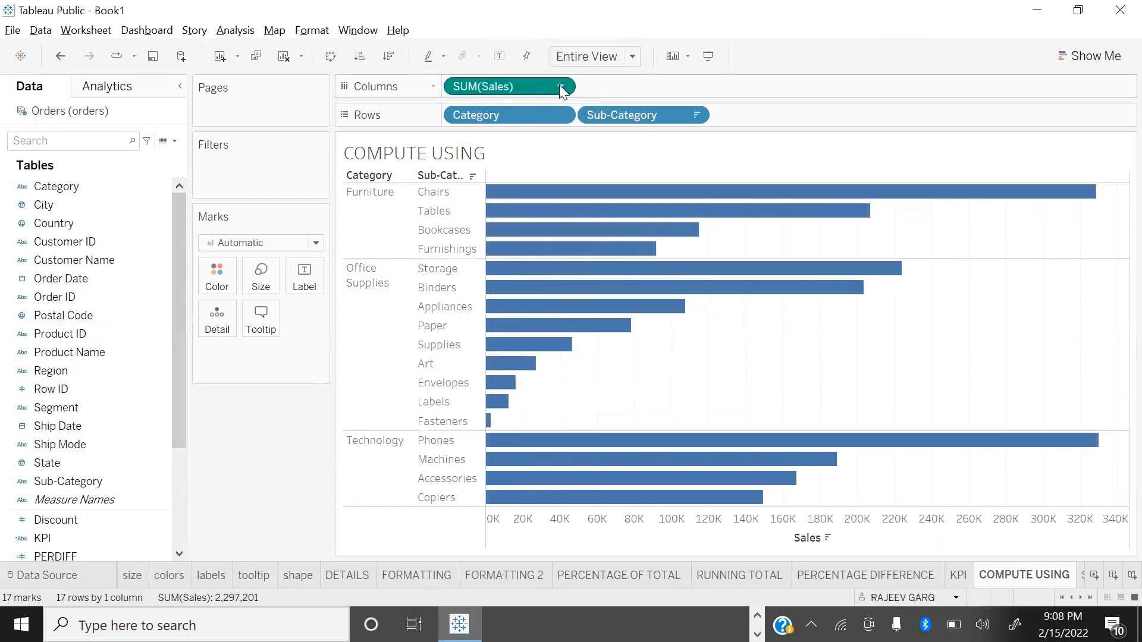
Step: Apply the percent of total quick table calculation to Sales and show the mark labels on the bars
left_click(560, 88)
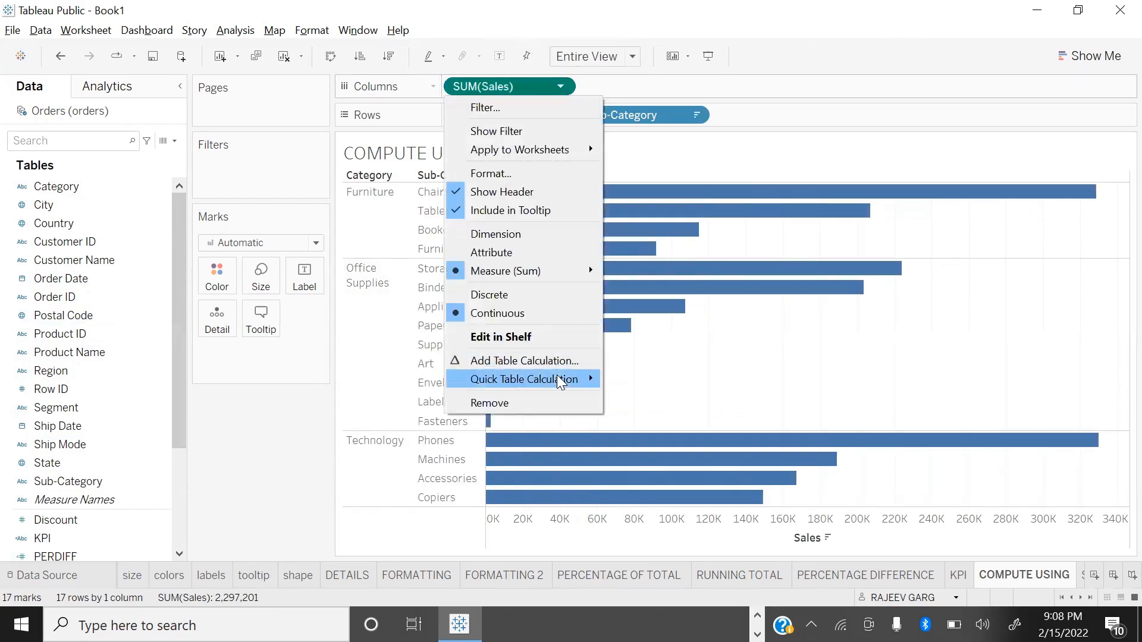
mouse_move(560, 382)
left_click(700, 434)
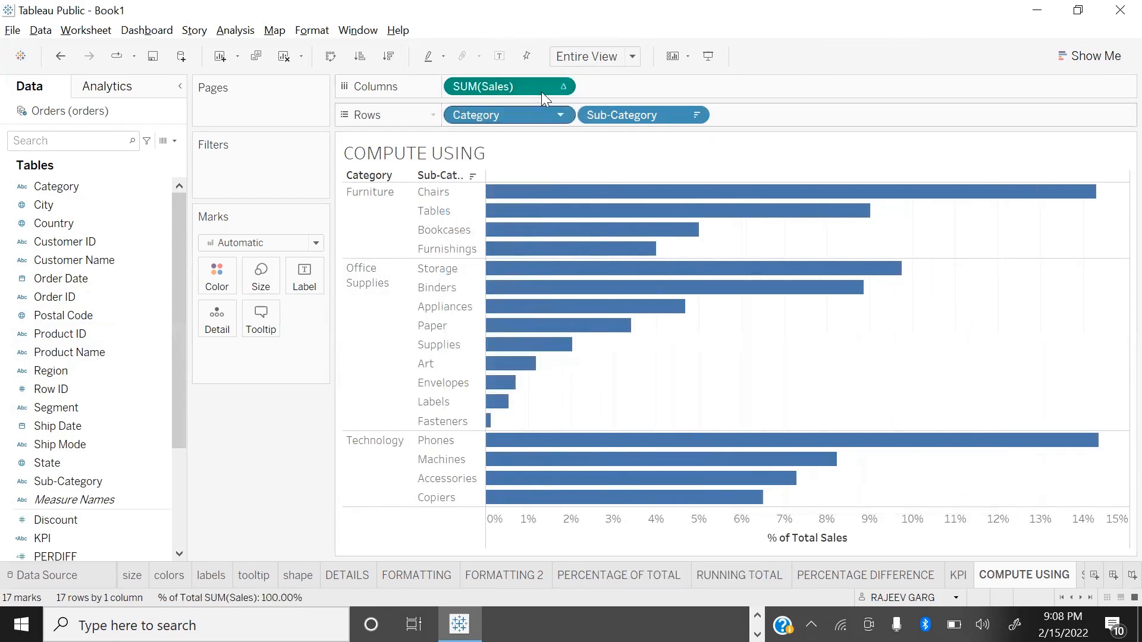
left_click(499, 56)
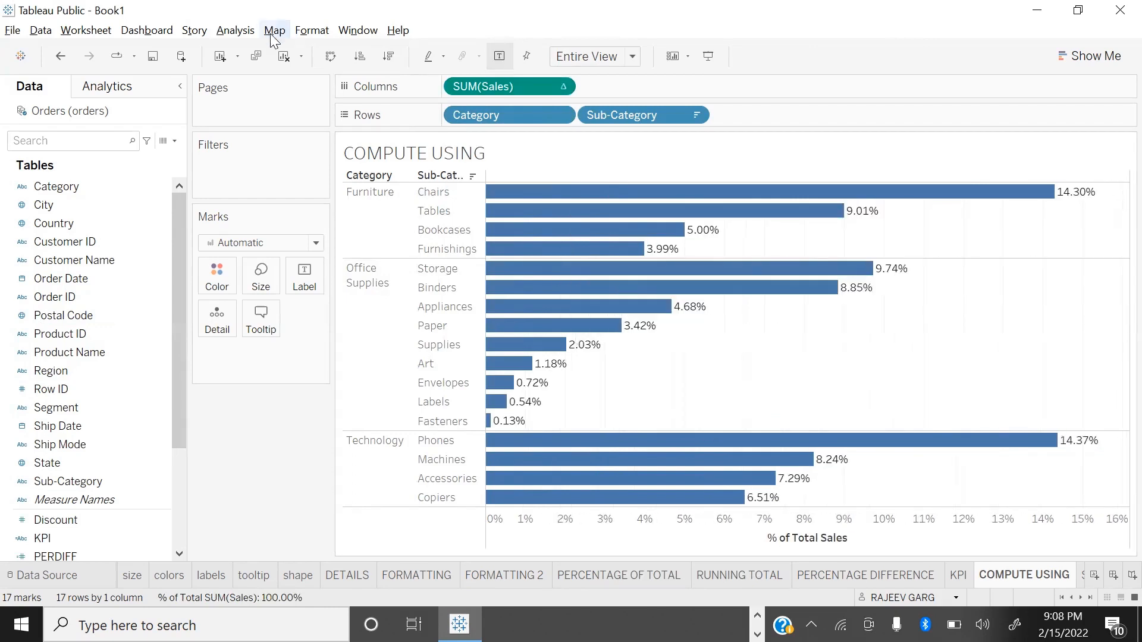
Step: Add all subtotals to the chart so each category gets a total bar
left_click(236, 31)
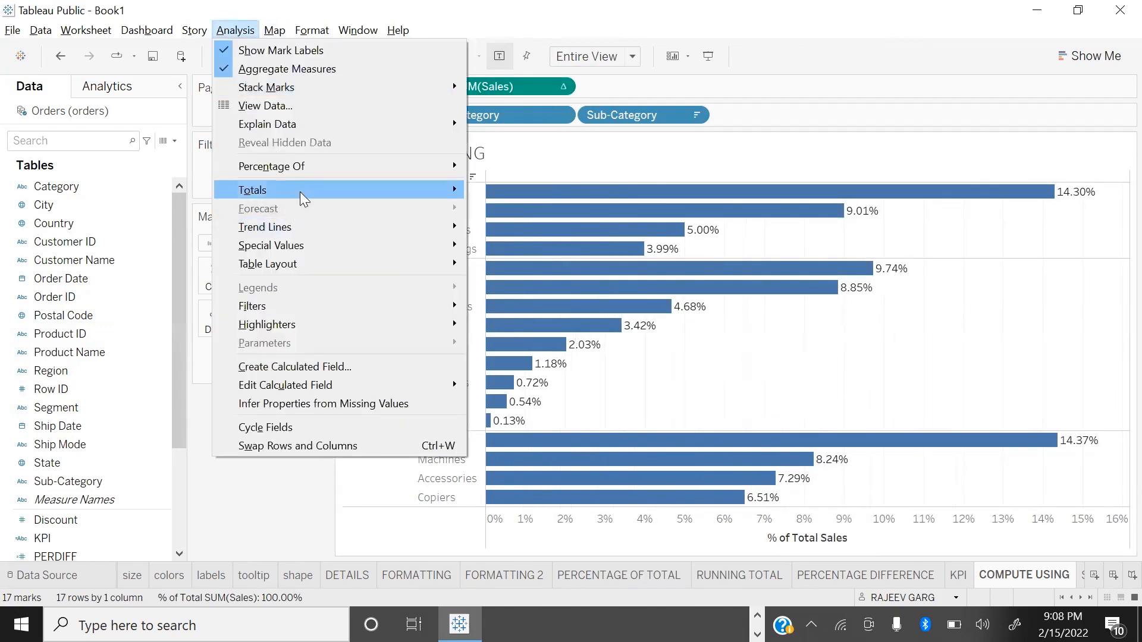
mouse_move(301, 190)
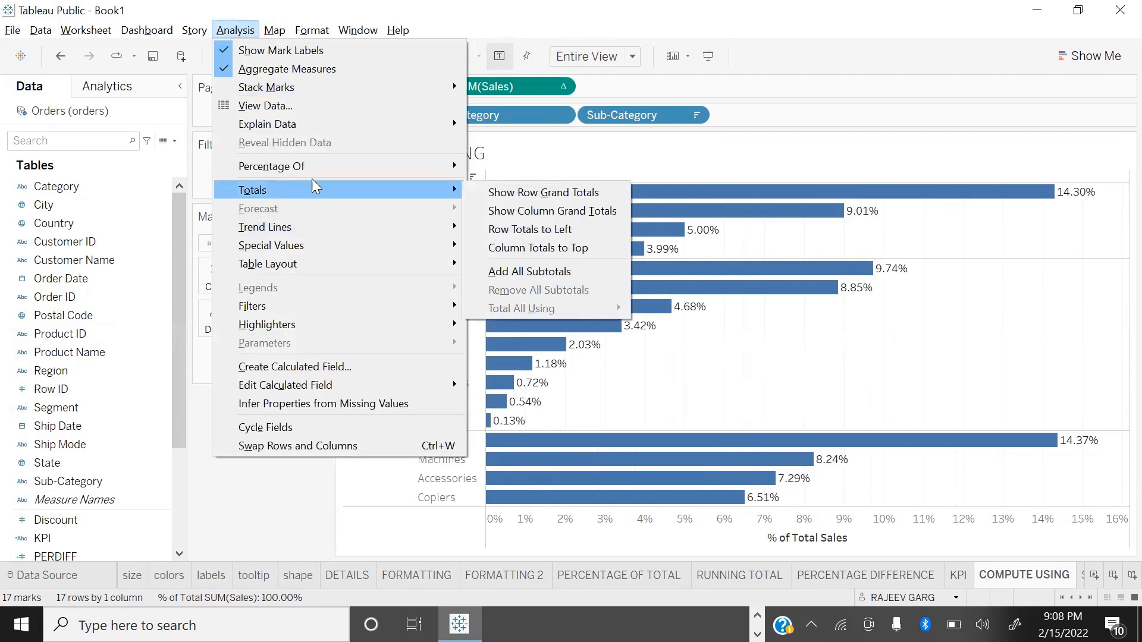
left_click(565, 272)
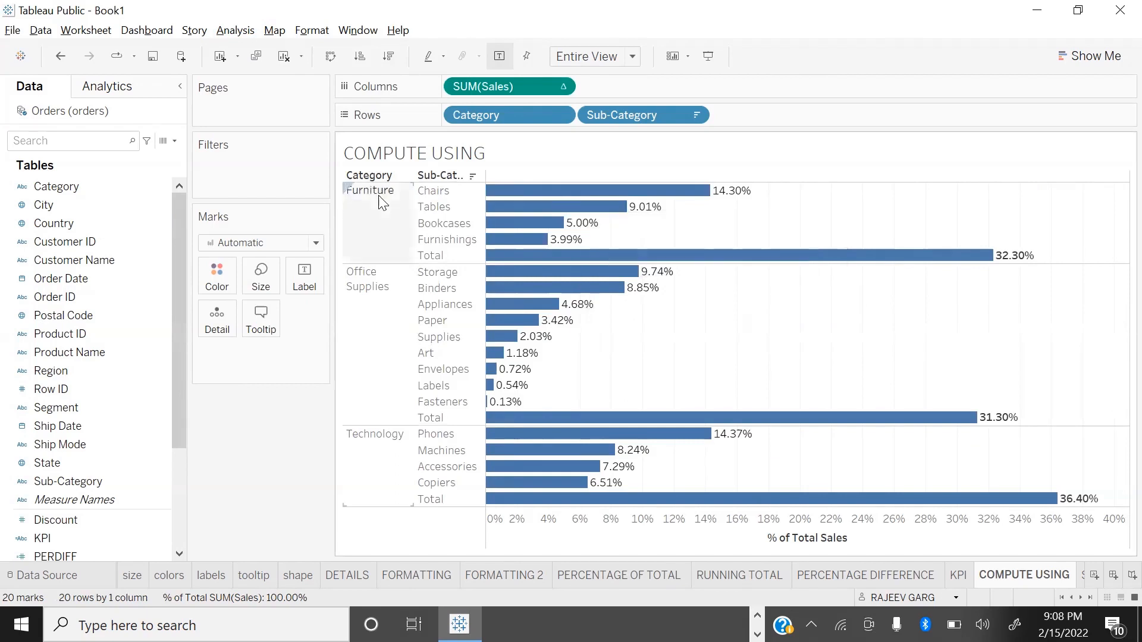
mouse_move(648, 197)
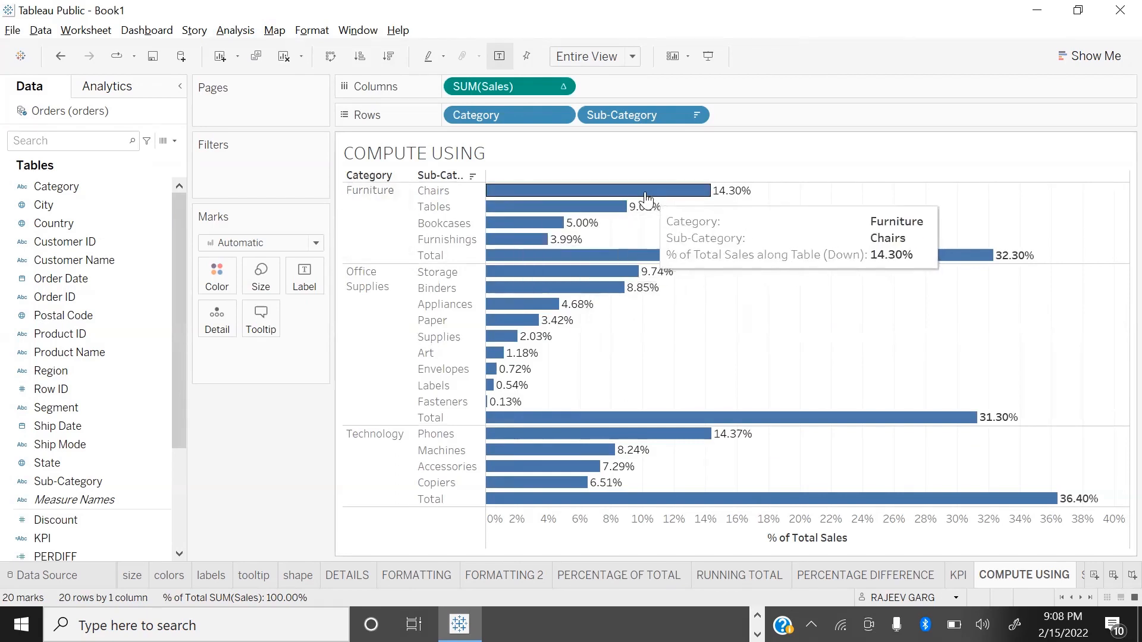
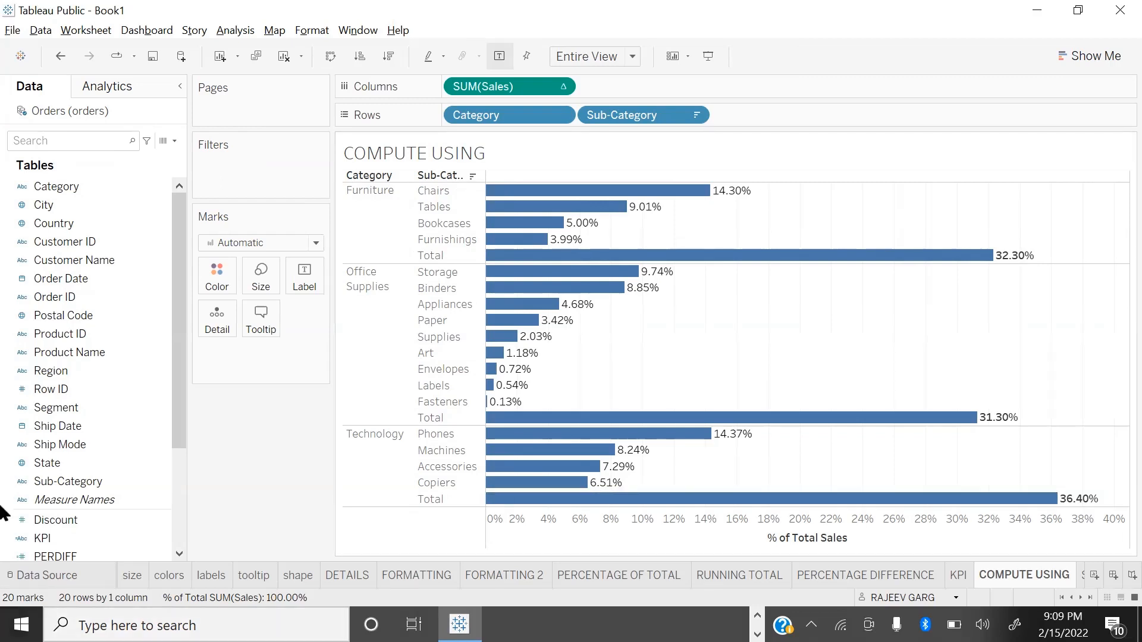
scroll(30, 422, "down", 3)
left_click(77, 470)
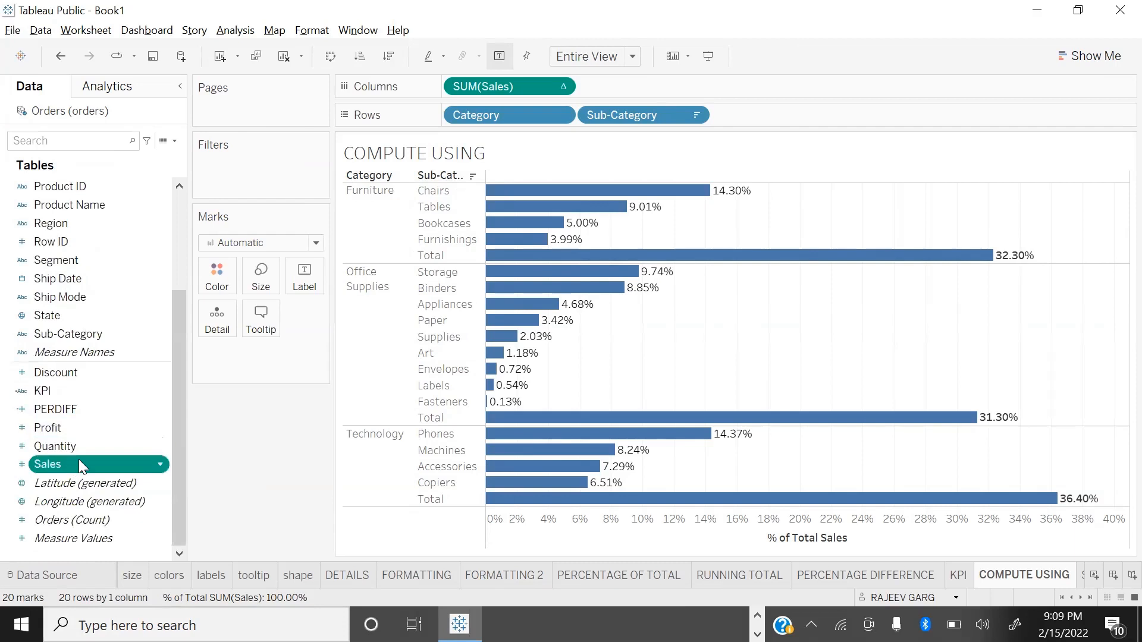
left_click_drag(78, 465, 743, 89)
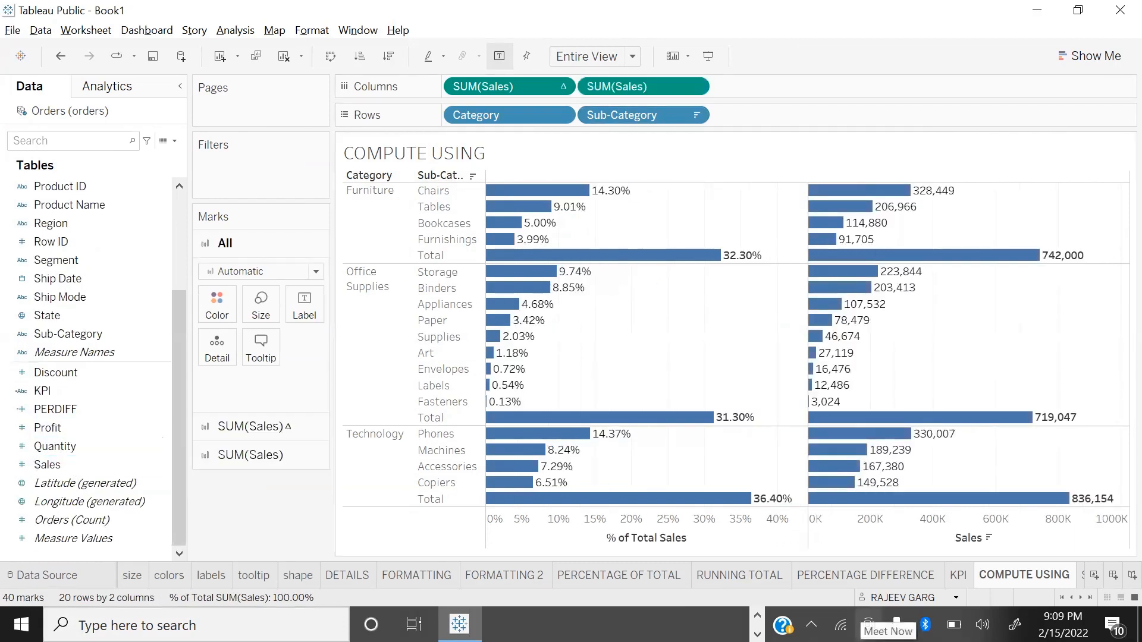
key("ctrl+z")
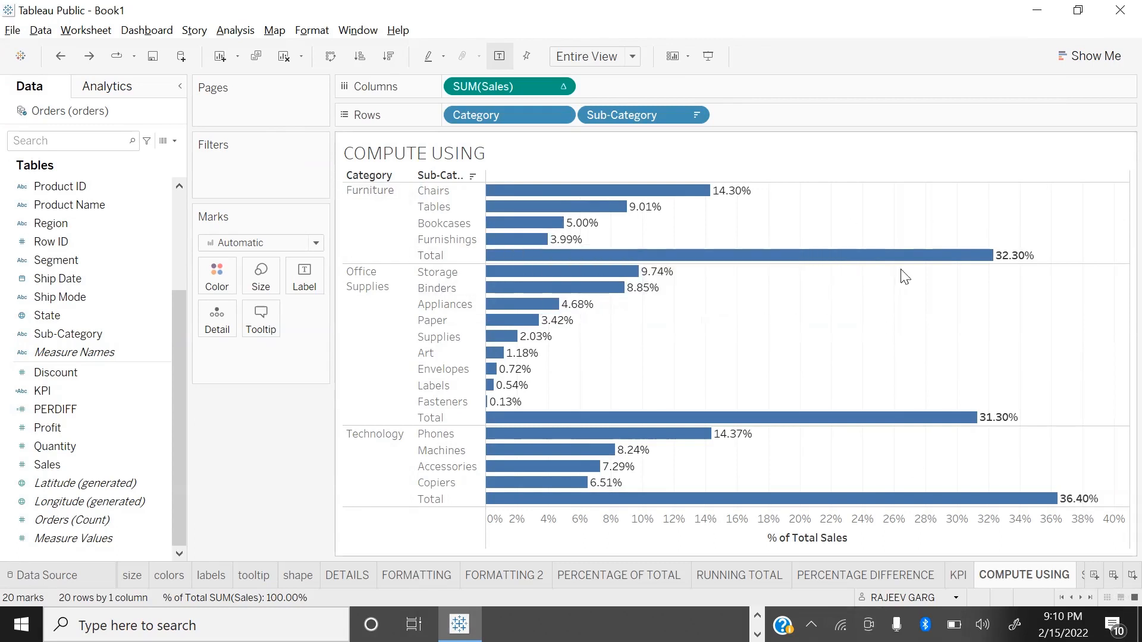
Step: Add a second Sales measure to the columns and apply the Percent of Total quick table calculation to it
left_click(95, 447)
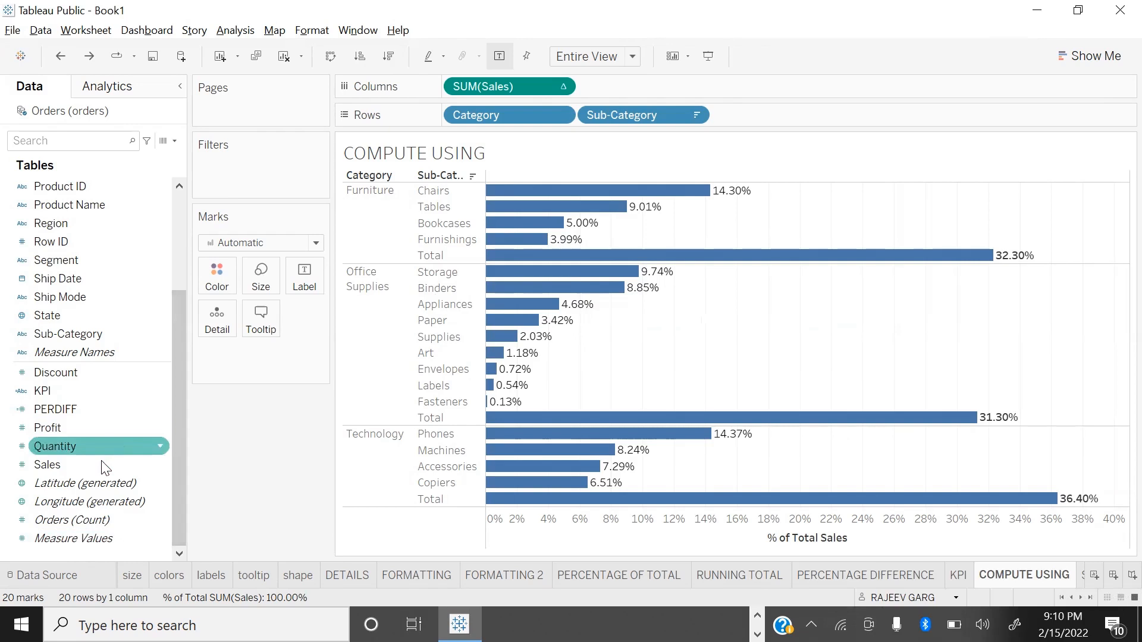
double_click(100, 463)
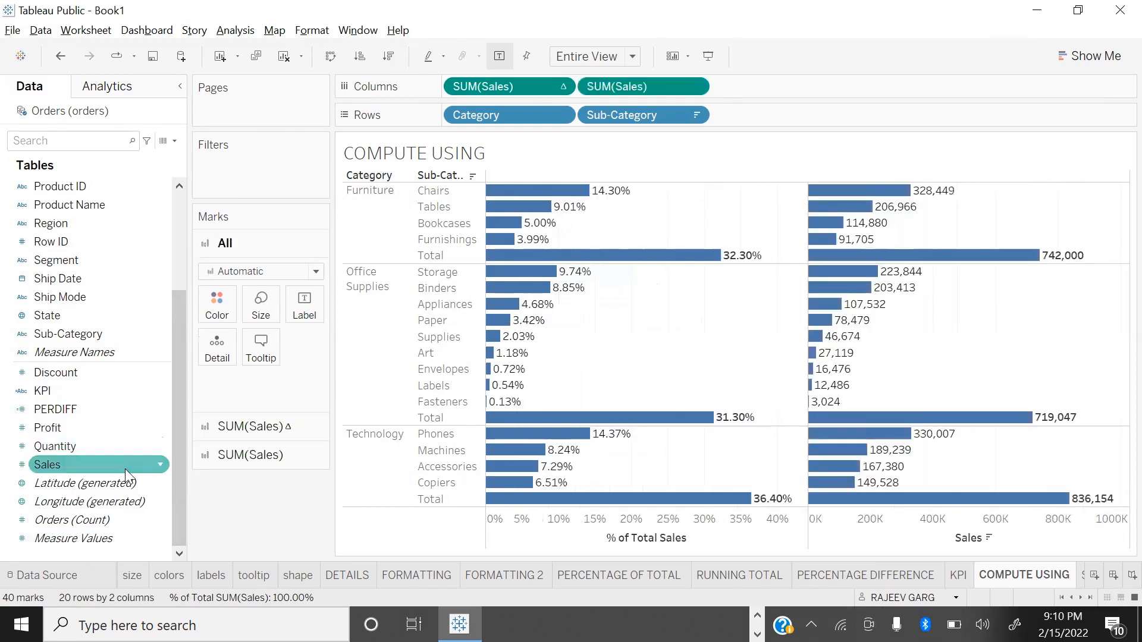
left_click(693, 87)
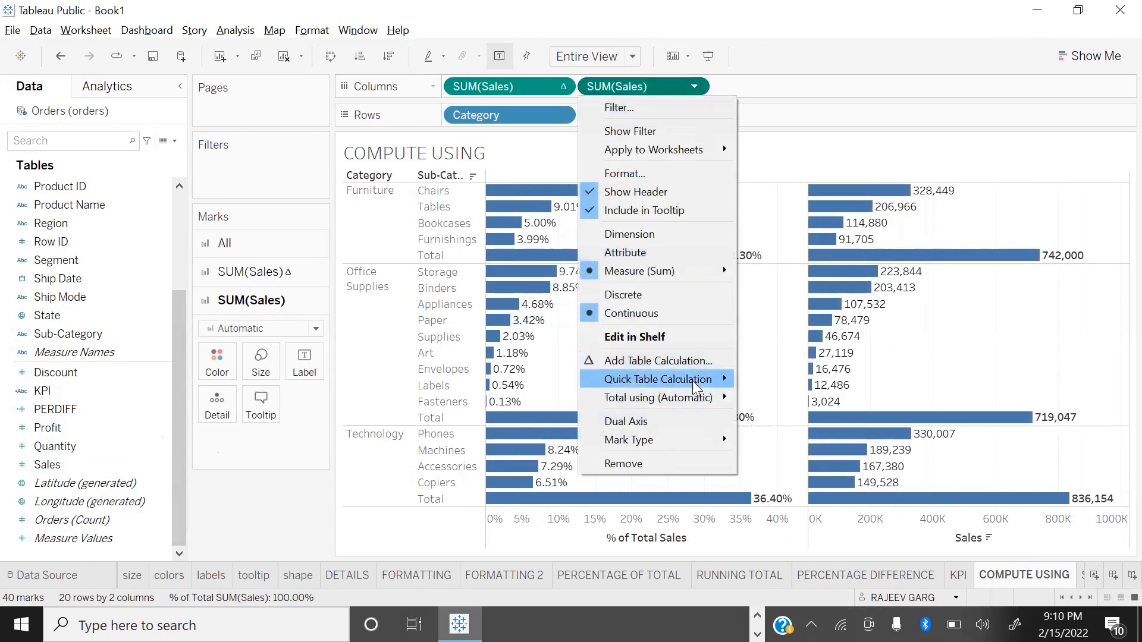
mouse_move(701, 384)
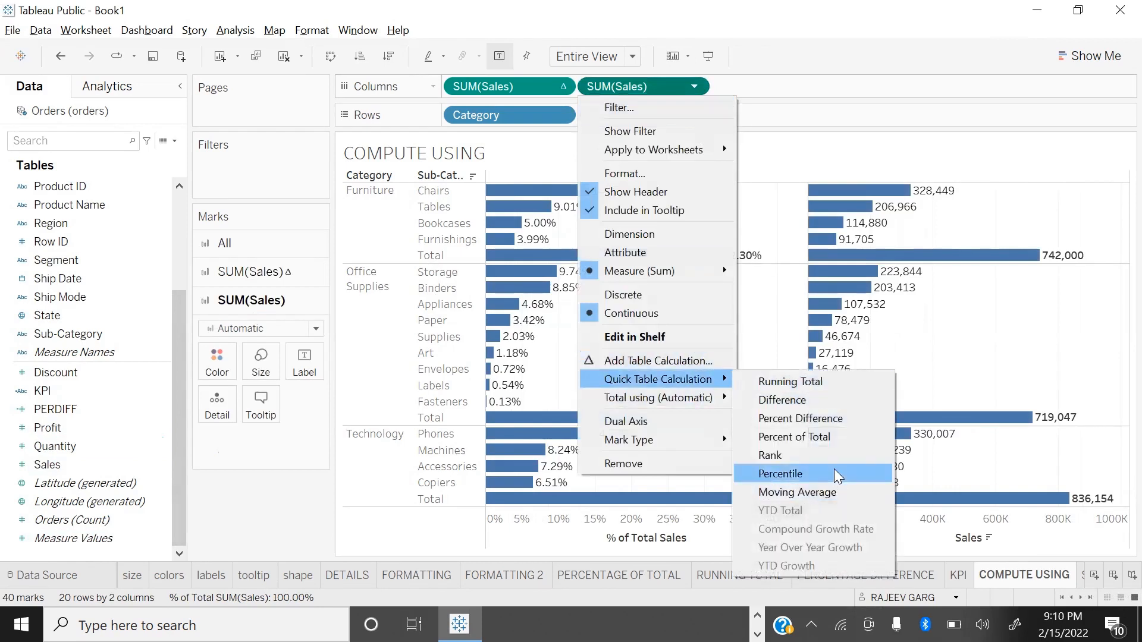
left_click(824, 437)
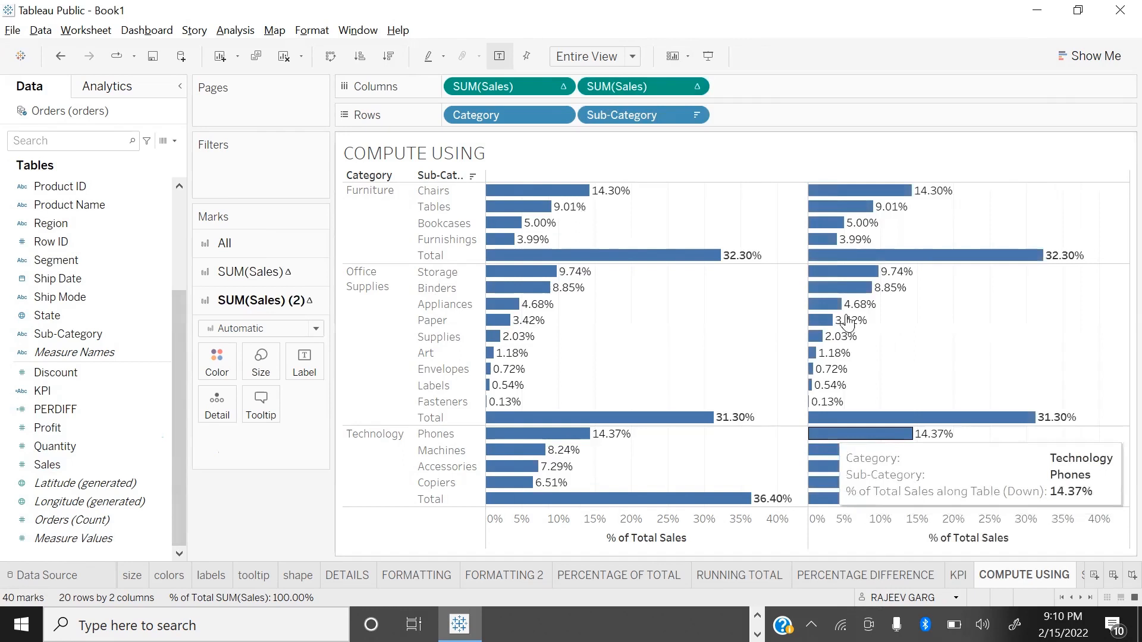
Step: Compute the second Sales percent of total using Category, and switch it over to Table
left_click(694, 87)
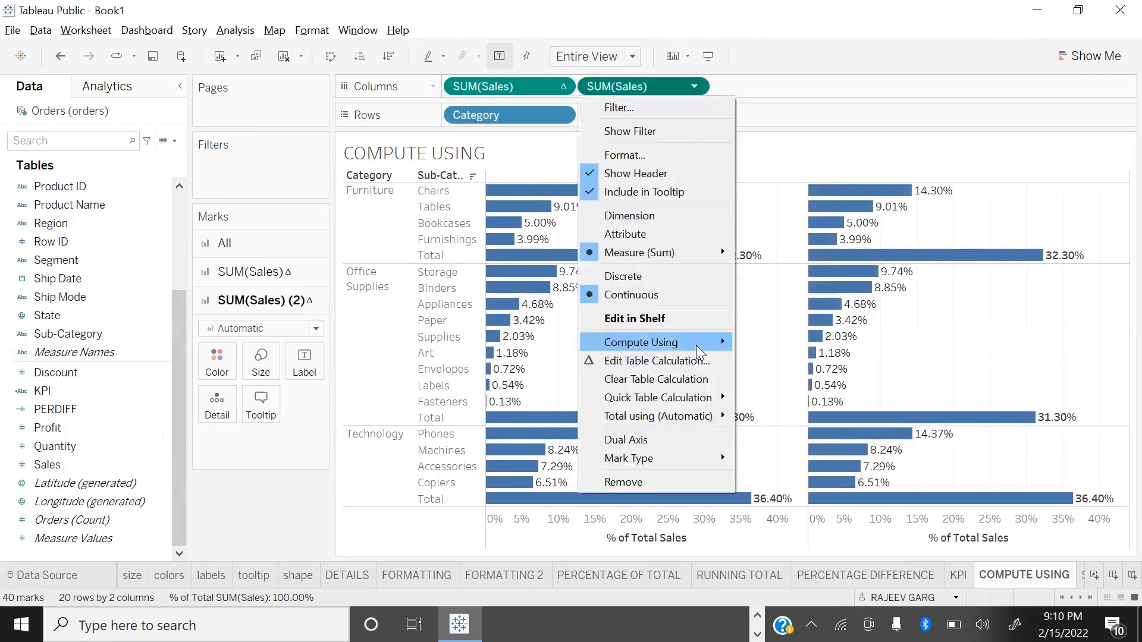
mouse_move(698, 349)
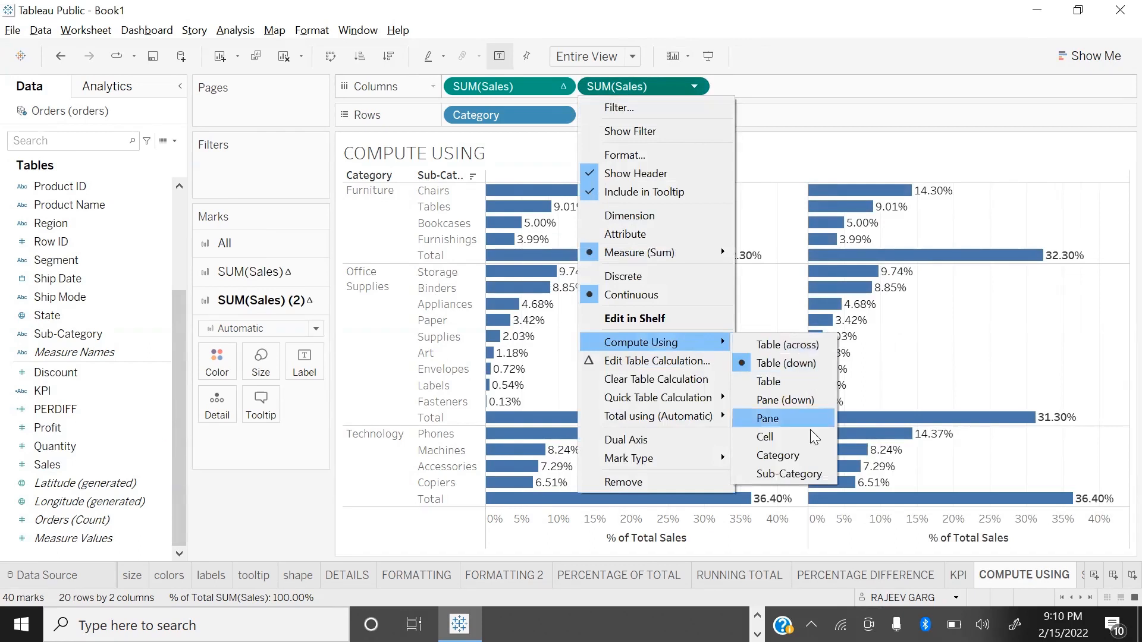
left_click(804, 456)
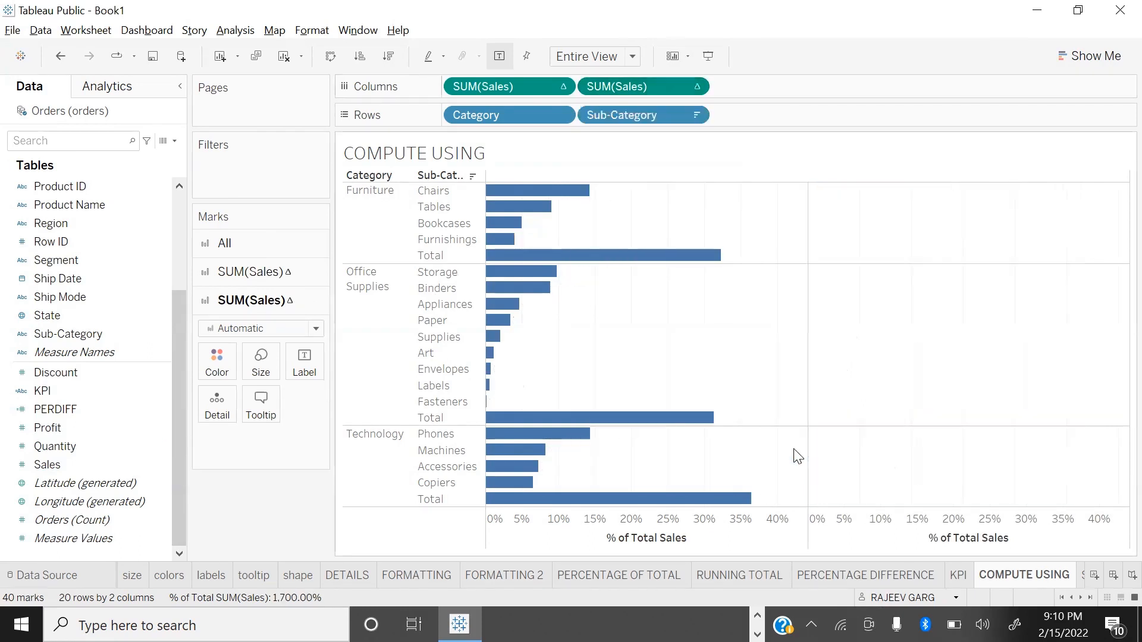
left_click(694, 86)
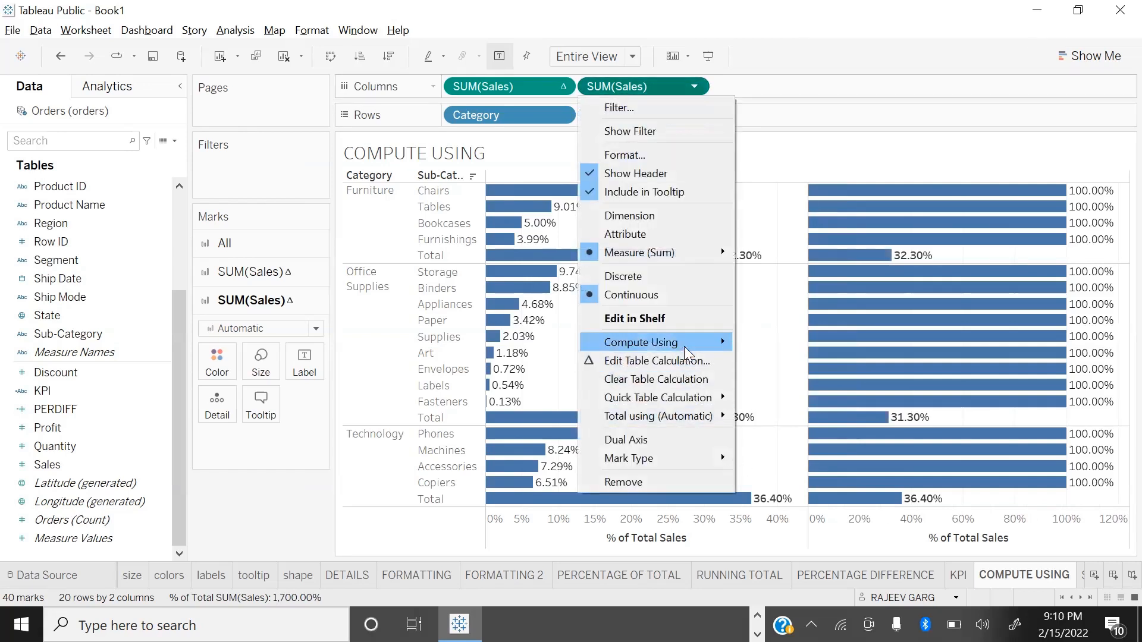
mouse_move(684, 343)
left_click(807, 381)
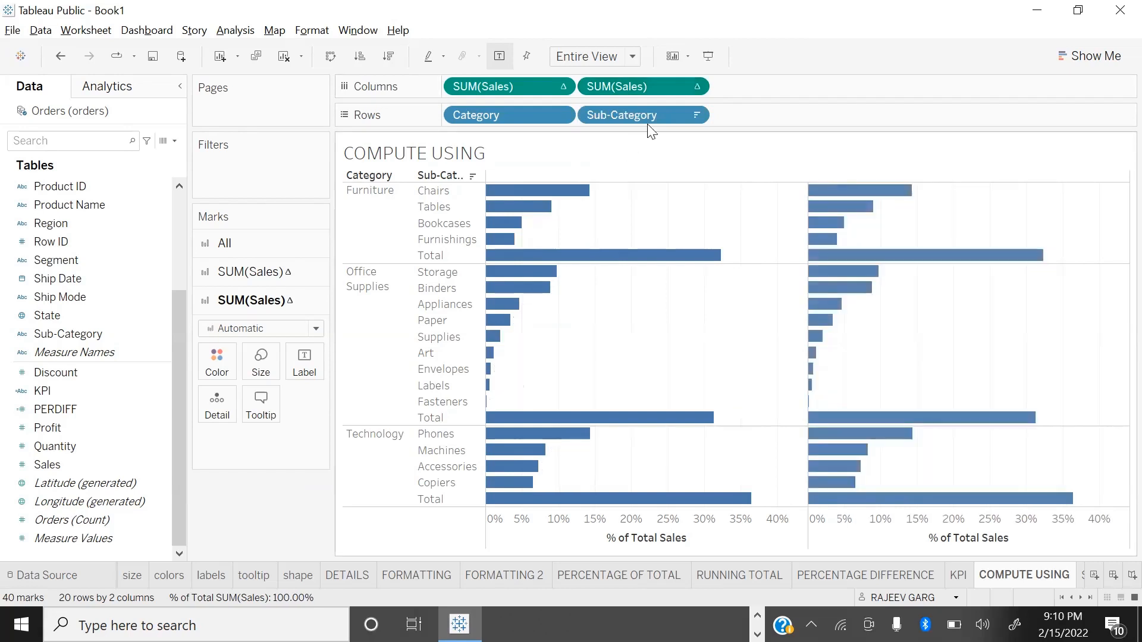
Step: Compute the second Sales percent of total using Pane and highlight the Chairs bar to compare its pane and table percentages
mouse_move(721, 337)
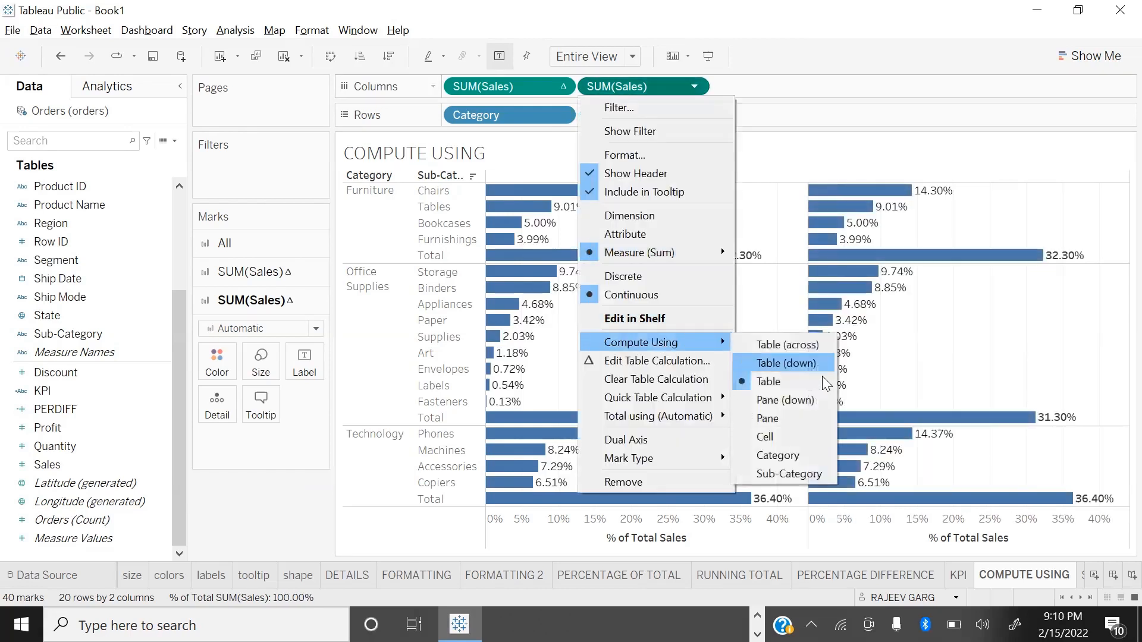
left_click(771, 424)
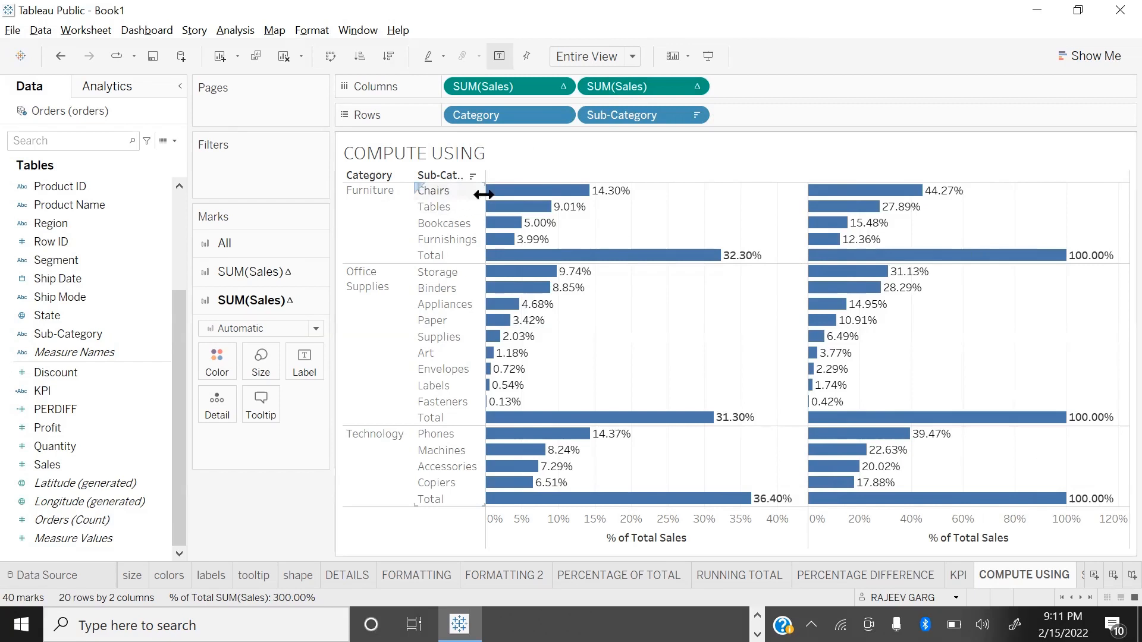
mouse_move(579, 200)
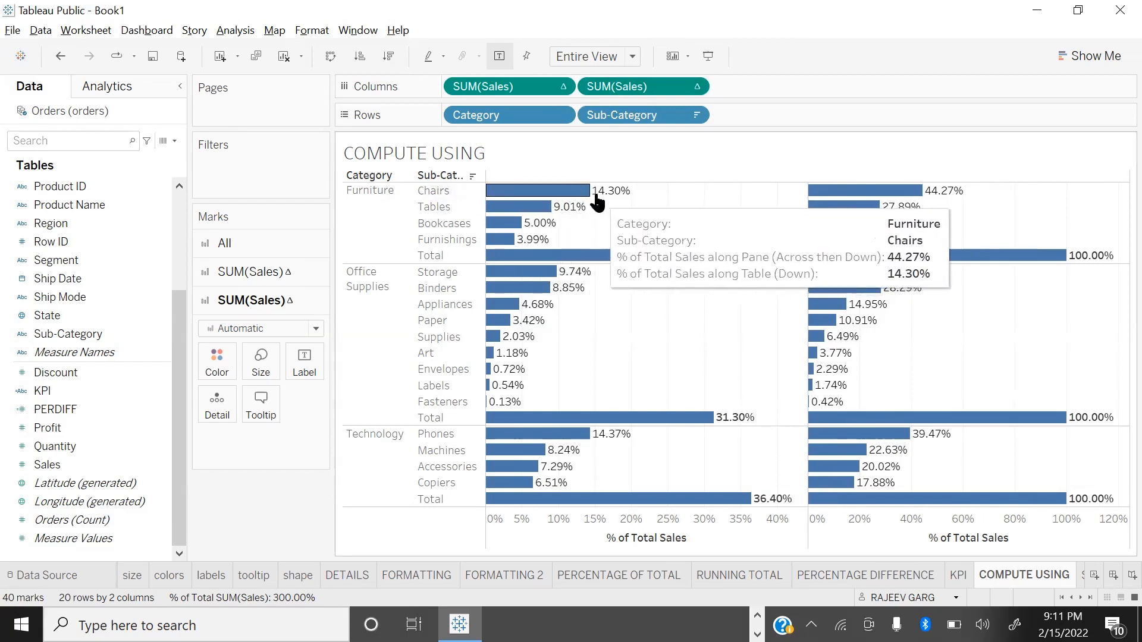
mouse_move(936, 204)
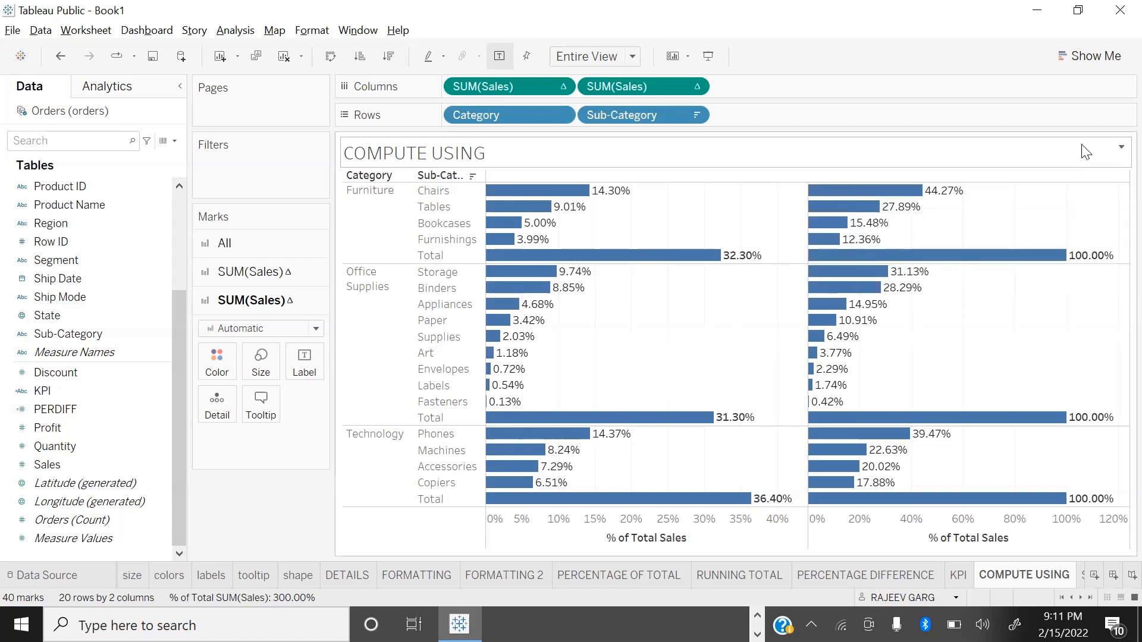
left_click(511, 191)
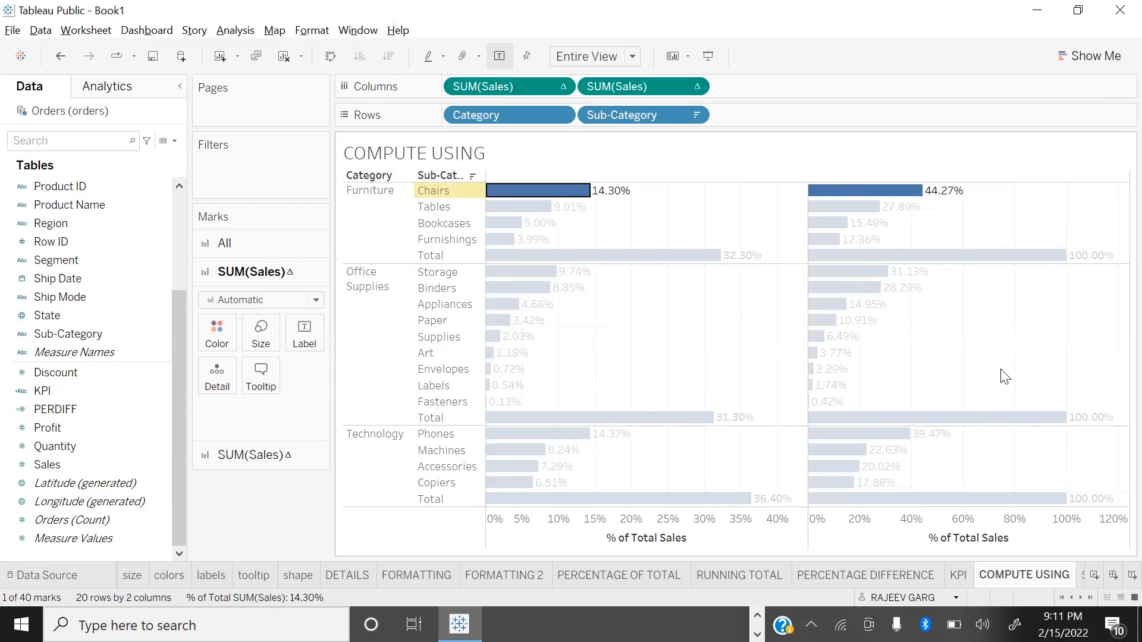
mouse_move(903, 197)
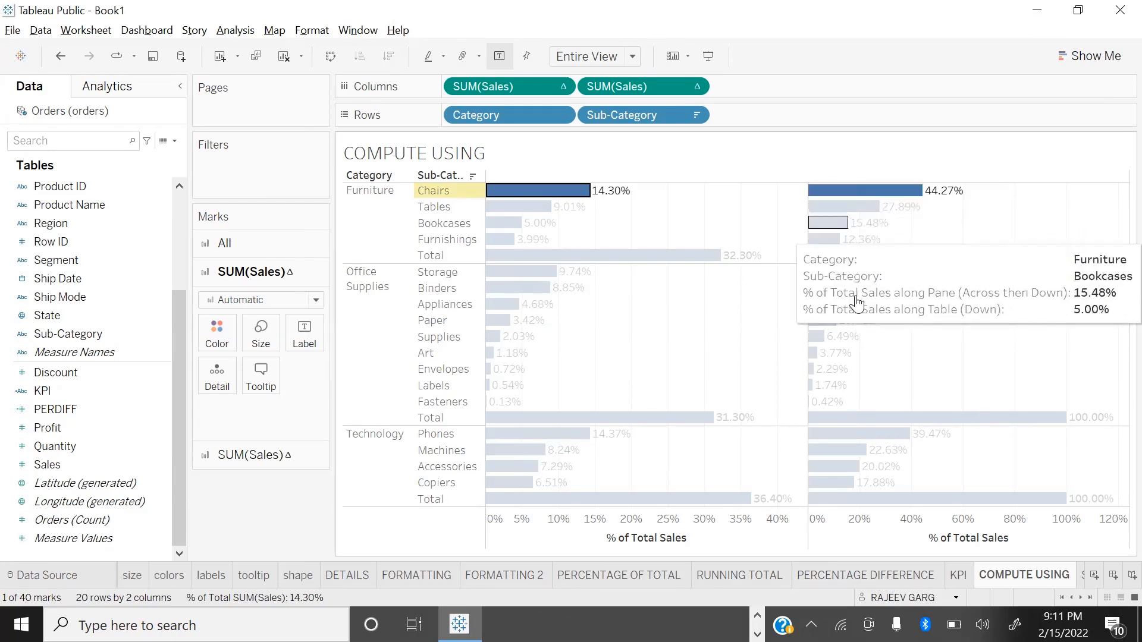
mouse_move(543, 271)
left_click(1052, 213)
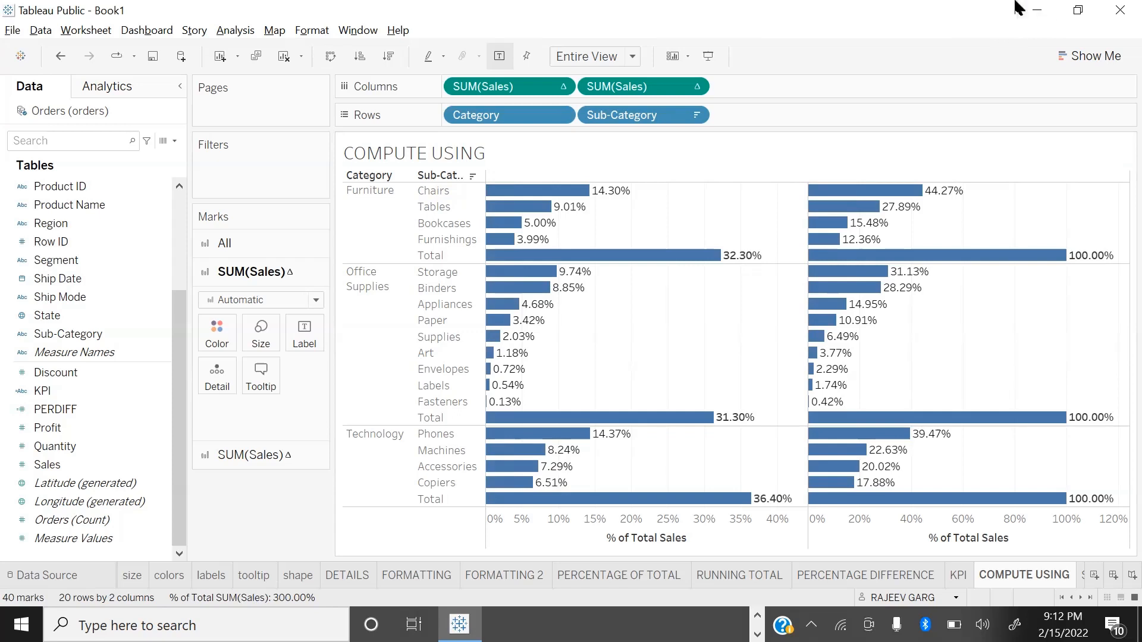
Step: Compute the second Sales percent of total using Table (across), and switch it over to Table (down)
left_click(694, 87)
mouse_move(657, 342)
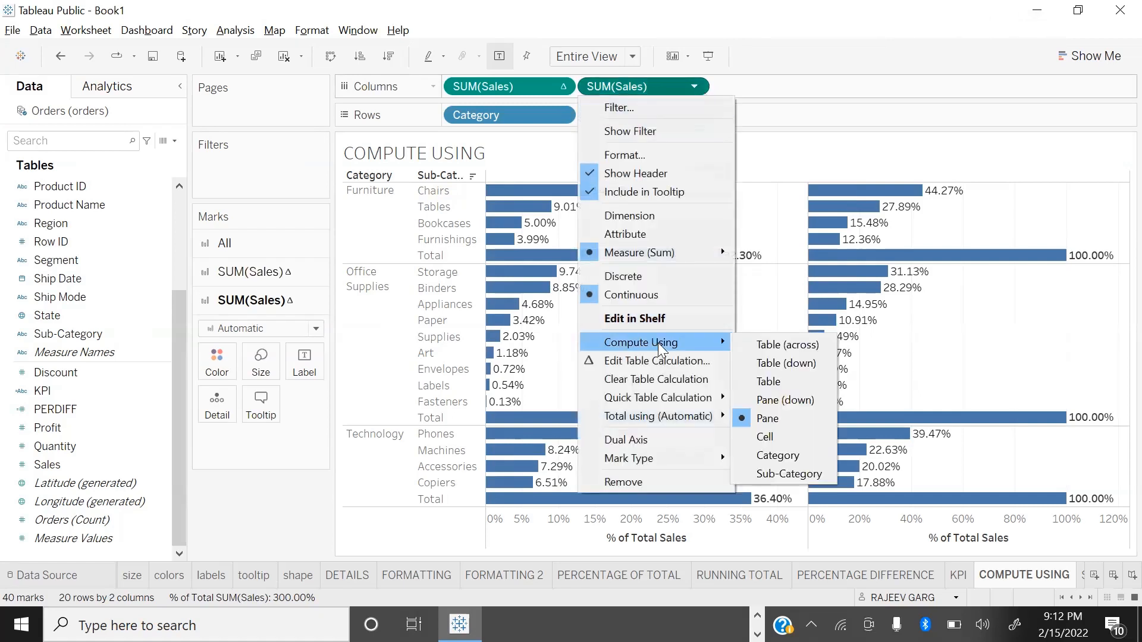
left_click(767, 348)
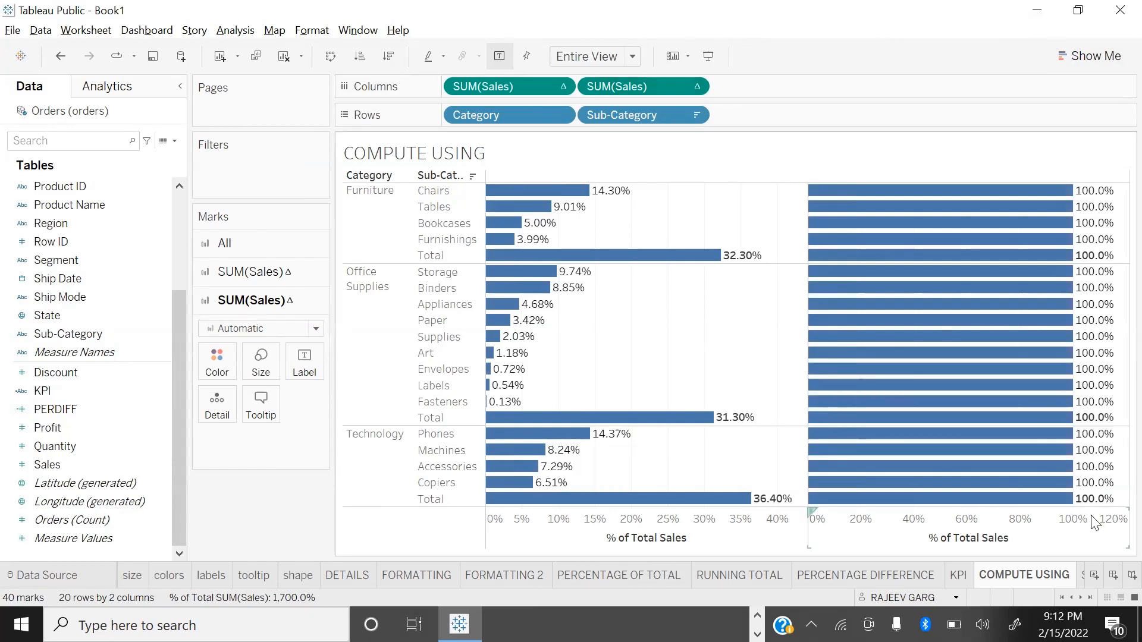
left_click(693, 87)
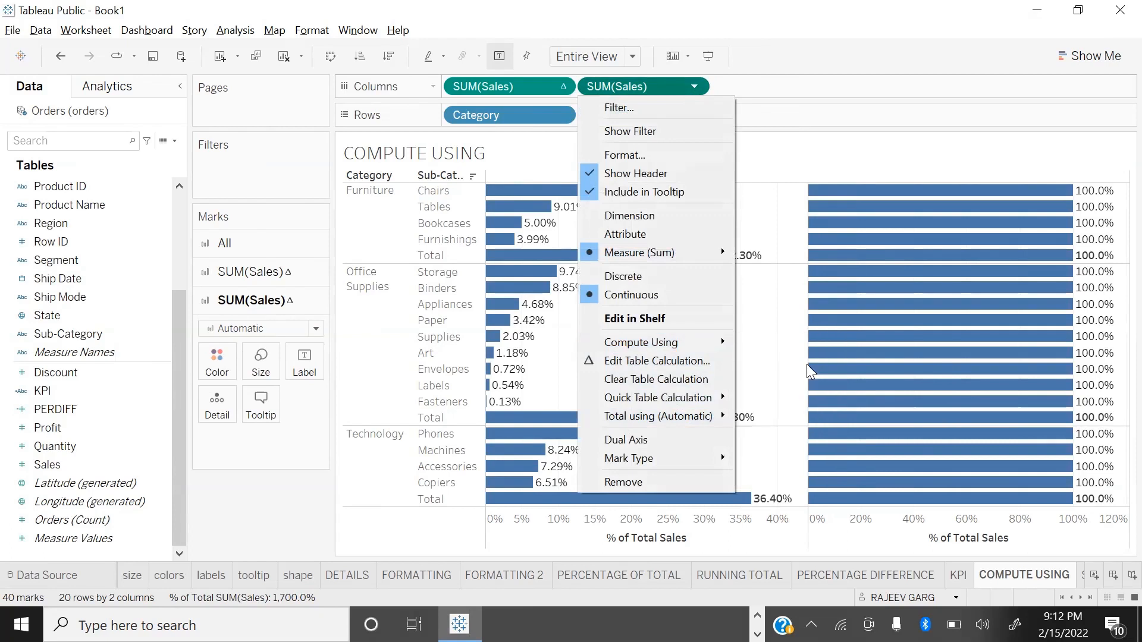
mouse_move(718, 344)
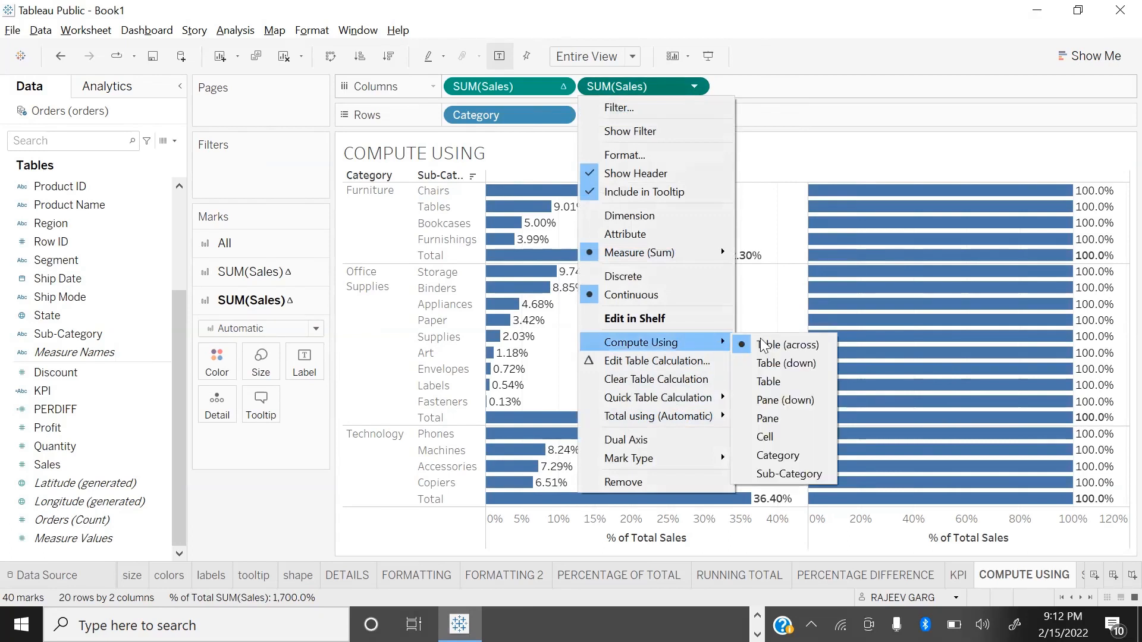
left_click(786, 364)
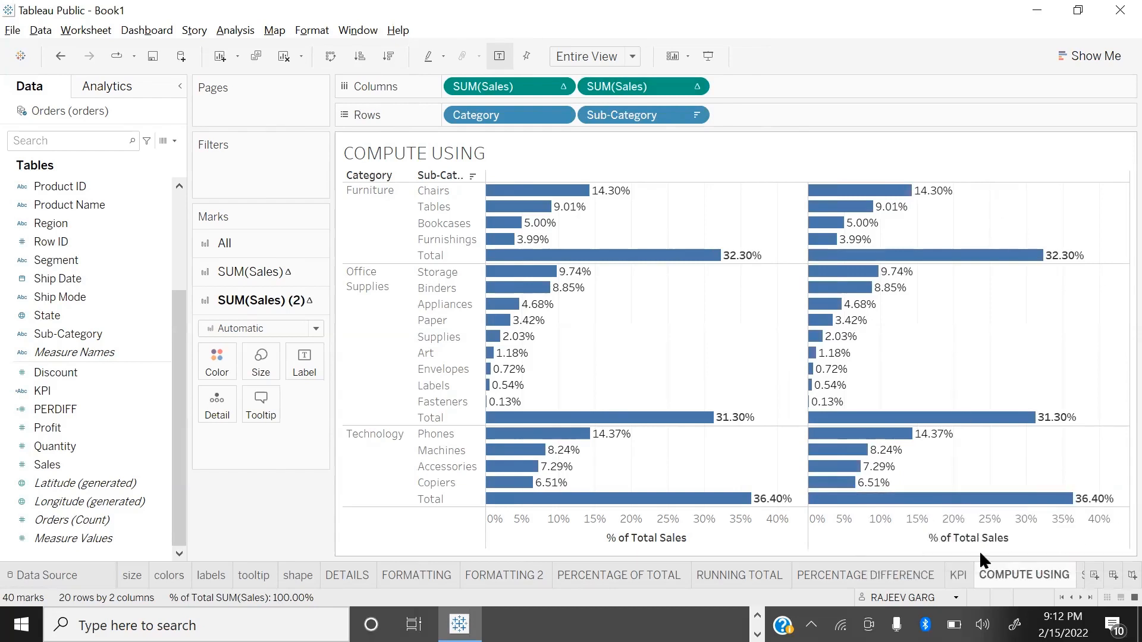
Step: Switch the second Sales calculation to compute using Table and, for comparison, using Pane
left_click(690, 86)
left_click(694, 86)
mouse_move(690, 342)
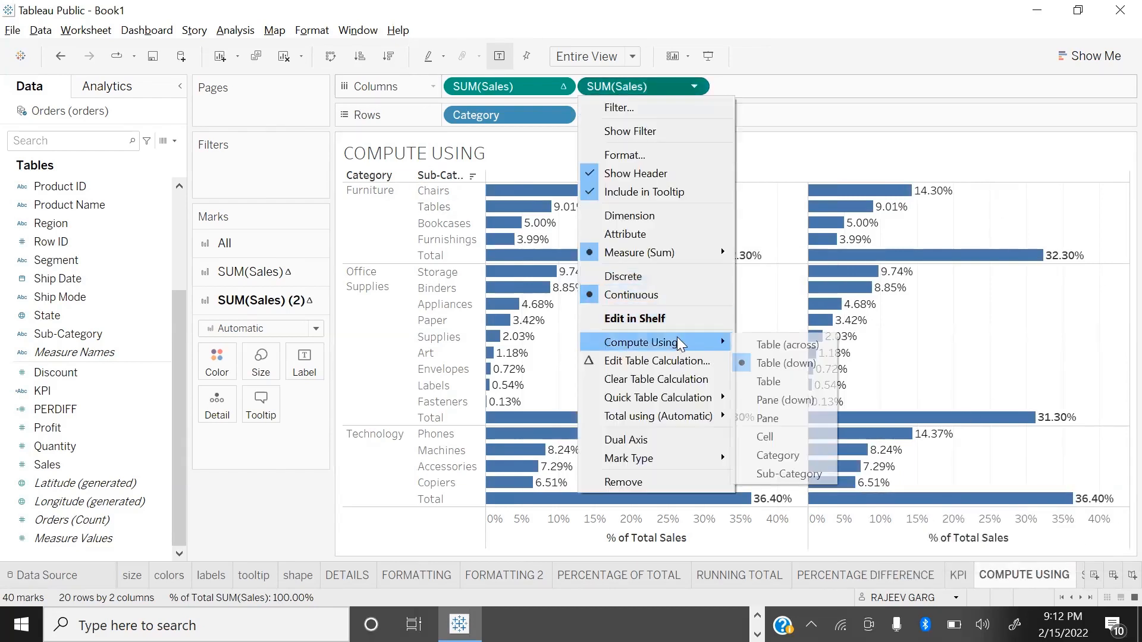
left_click(770, 381)
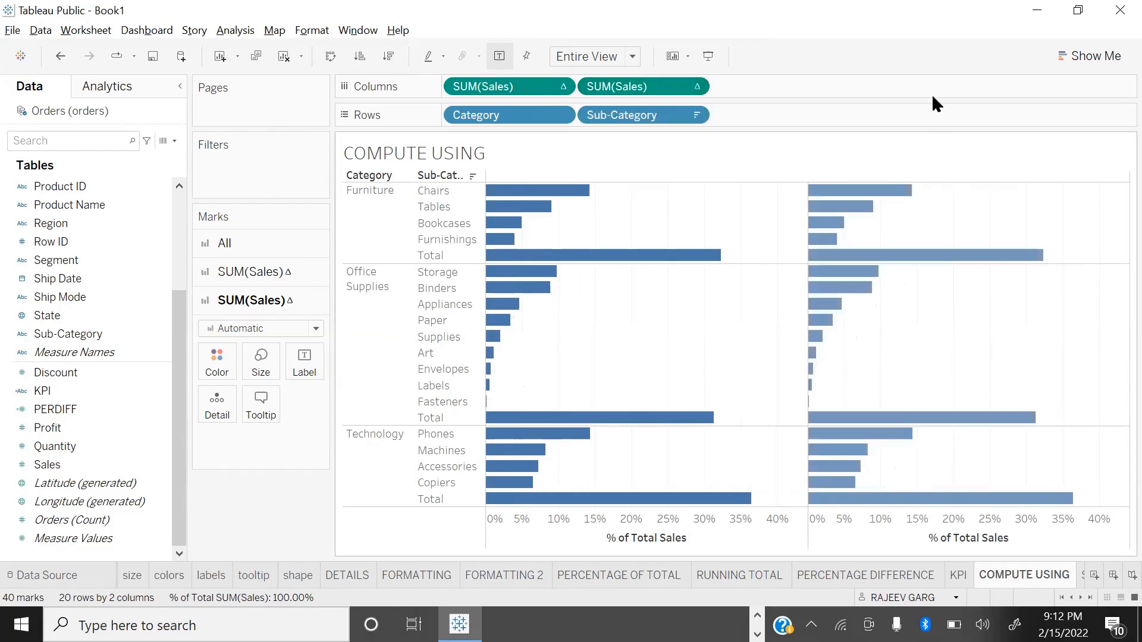
left_click(694, 86)
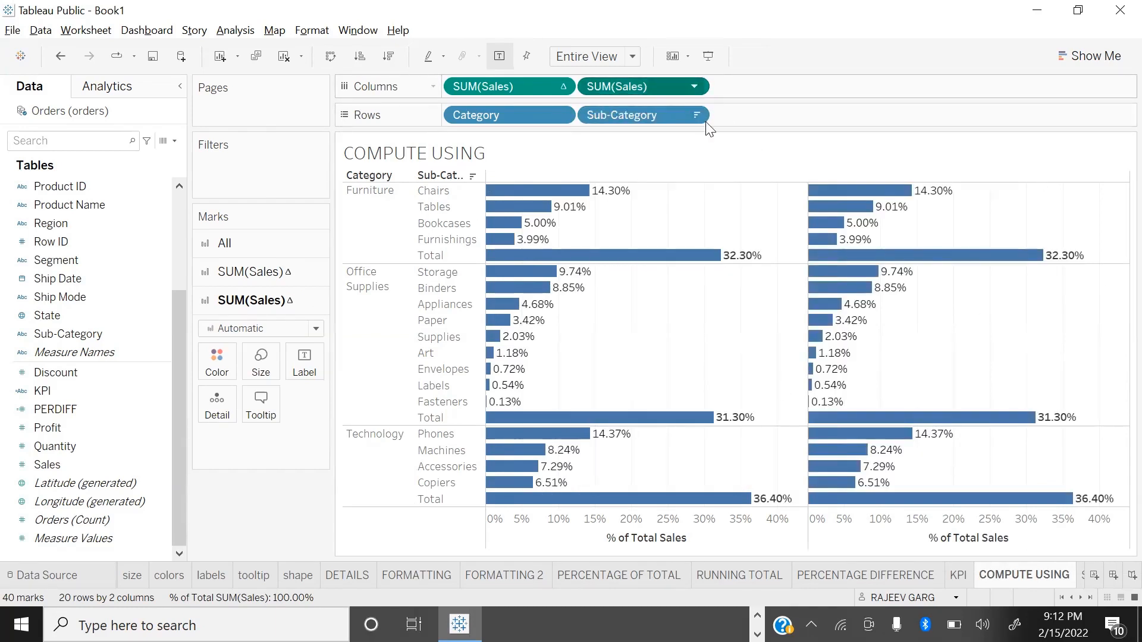
mouse_move(723, 342)
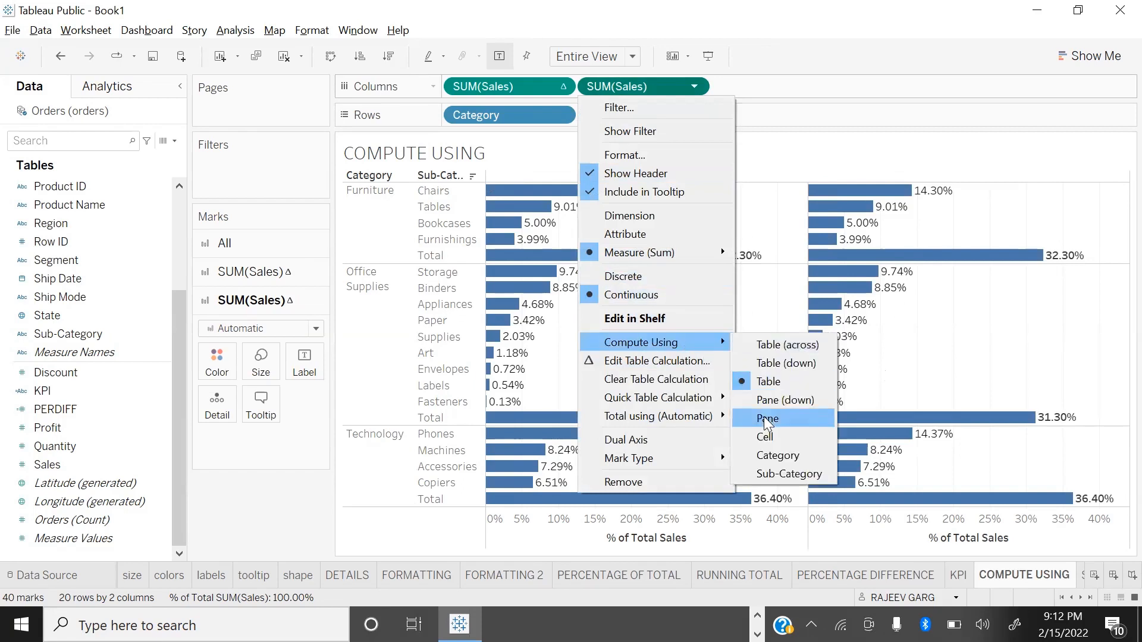
left_click(767, 419)
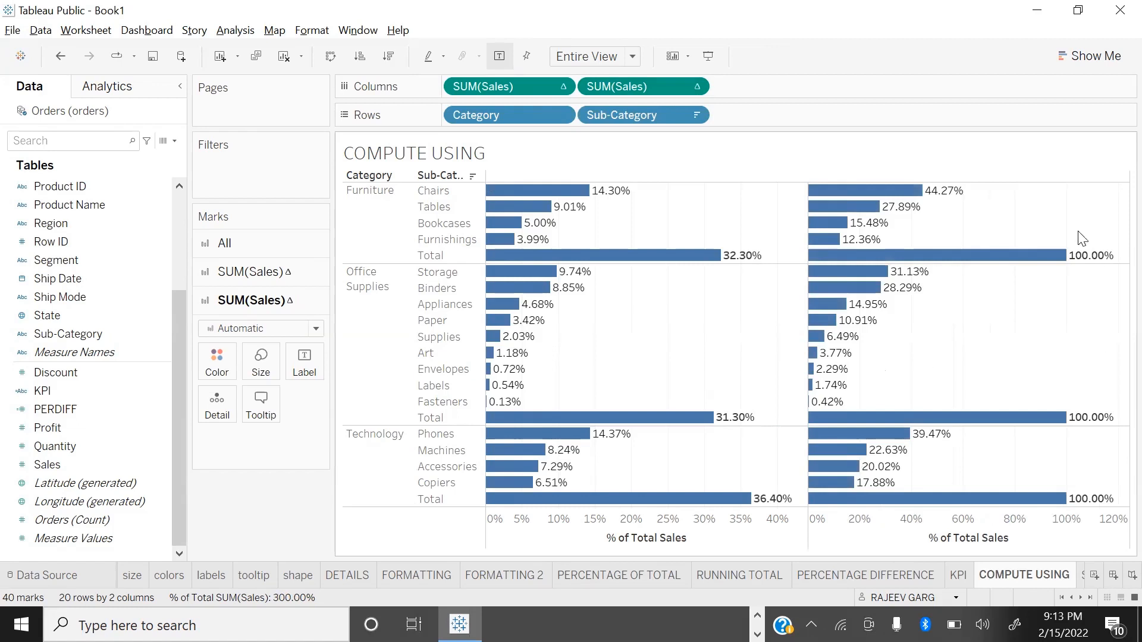
mouse_move(921, 203)
Step: Set the second Sales percent of total to compute using Cell
left_click(694, 86)
mouse_move(635, 347)
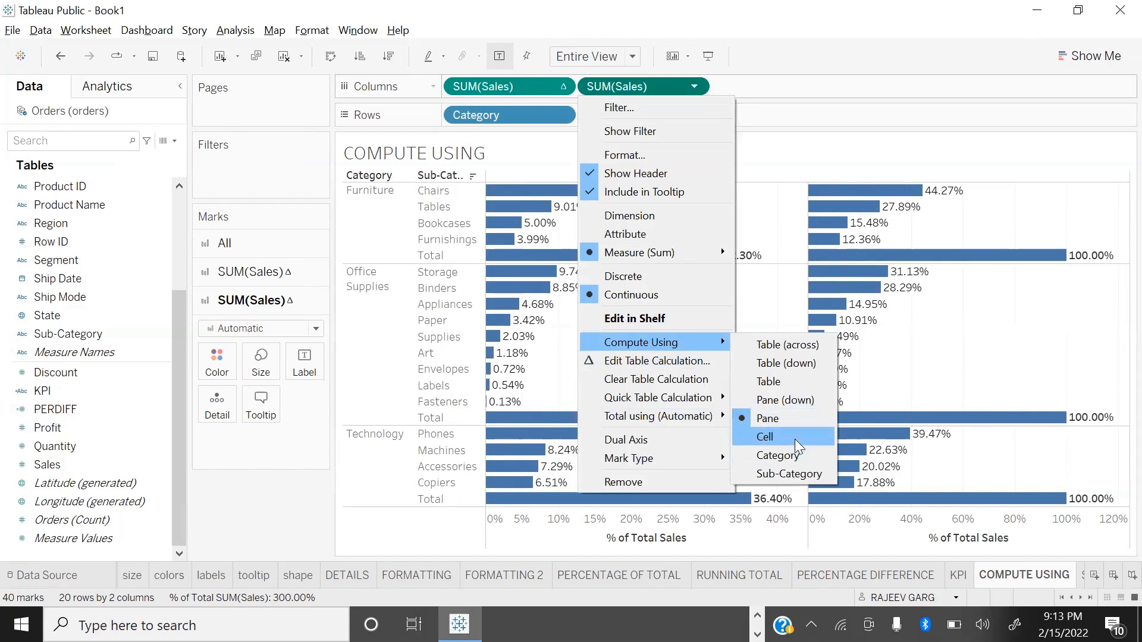
left_click(767, 437)
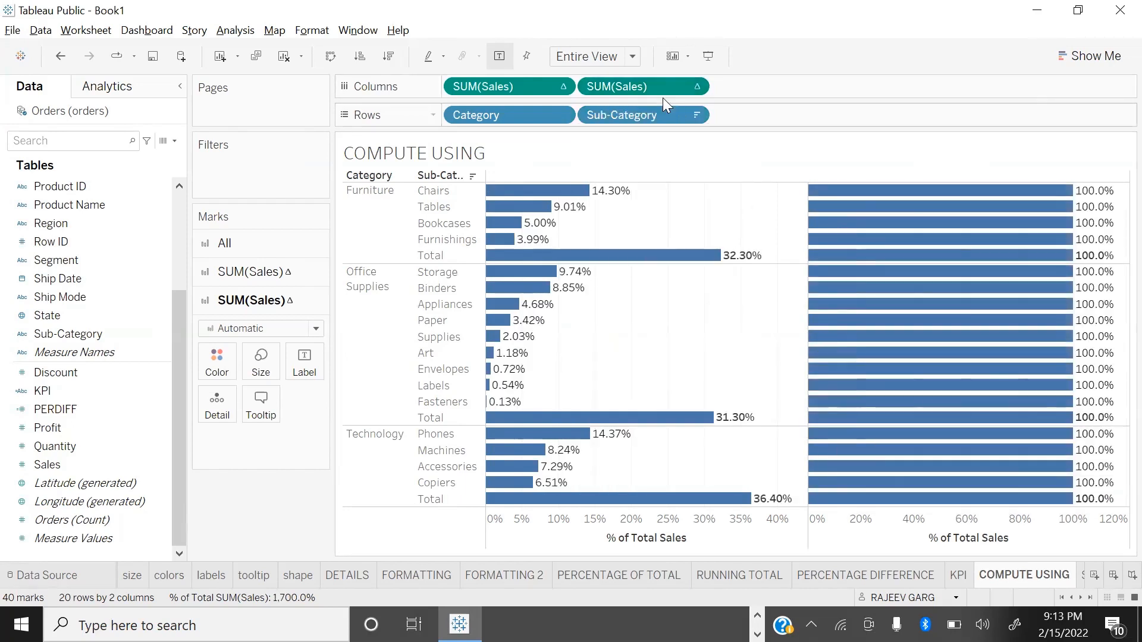
Step: Set the second Sales percent of total to compute using Category
left_click(693, 87)
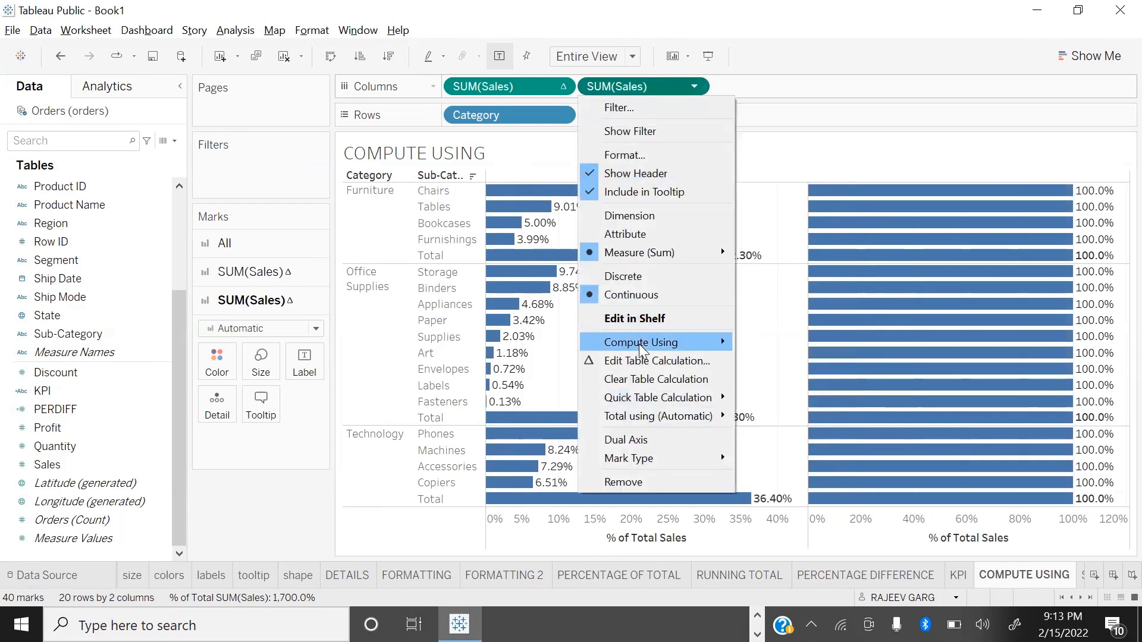
mouse_move(720, 345)
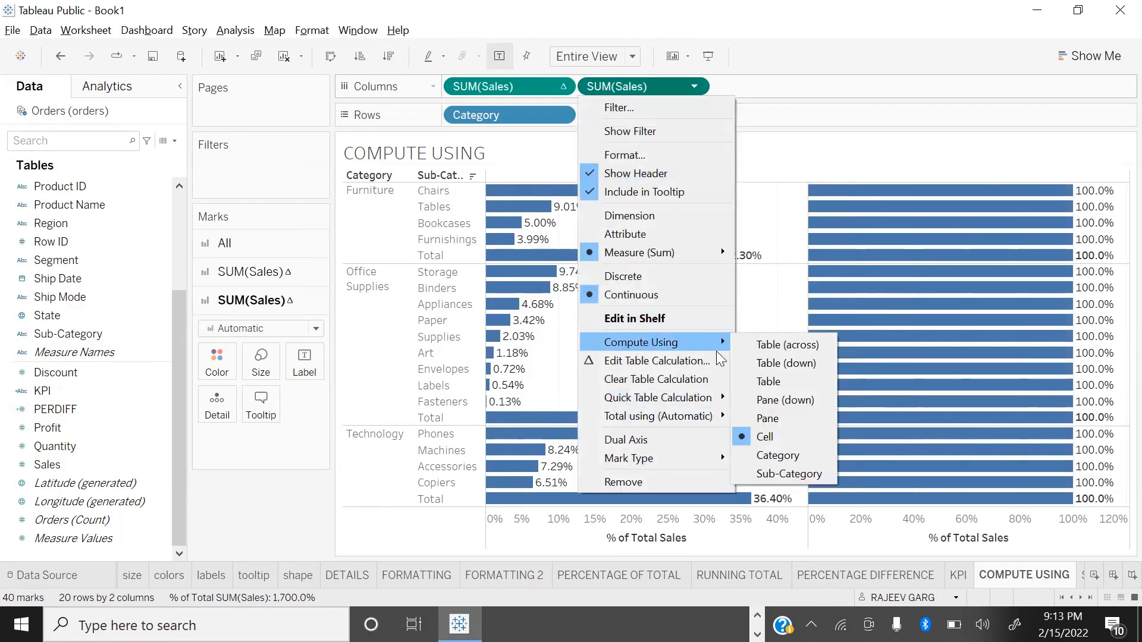
left_click(796, 461)
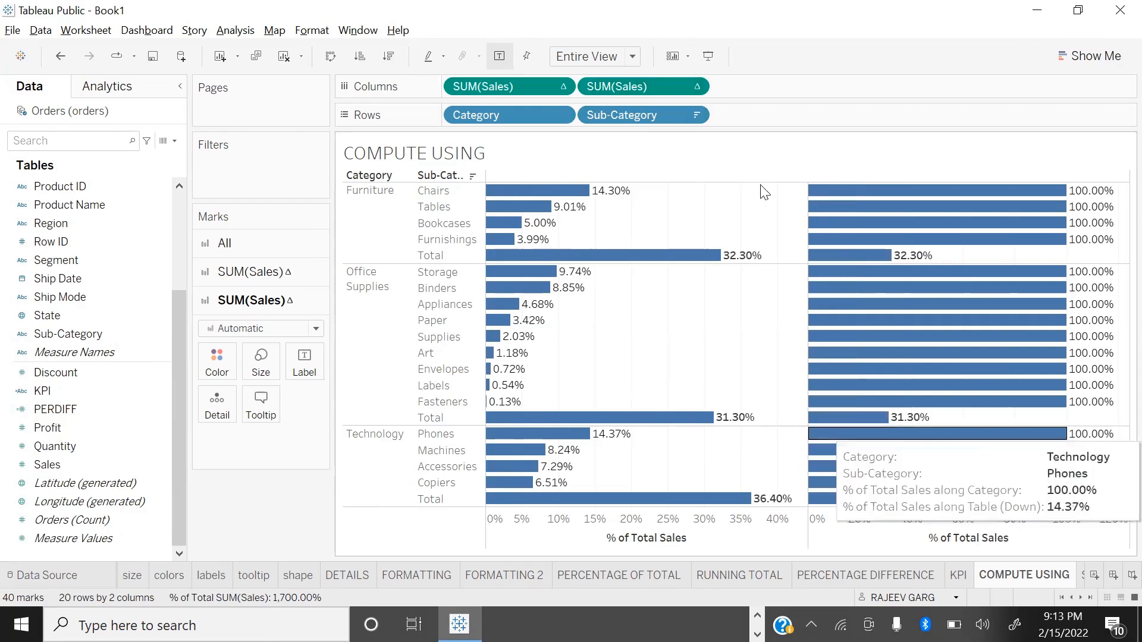
Step: Set the second Sales percent of total to compute using Sub-Category
left_click(693, 87)
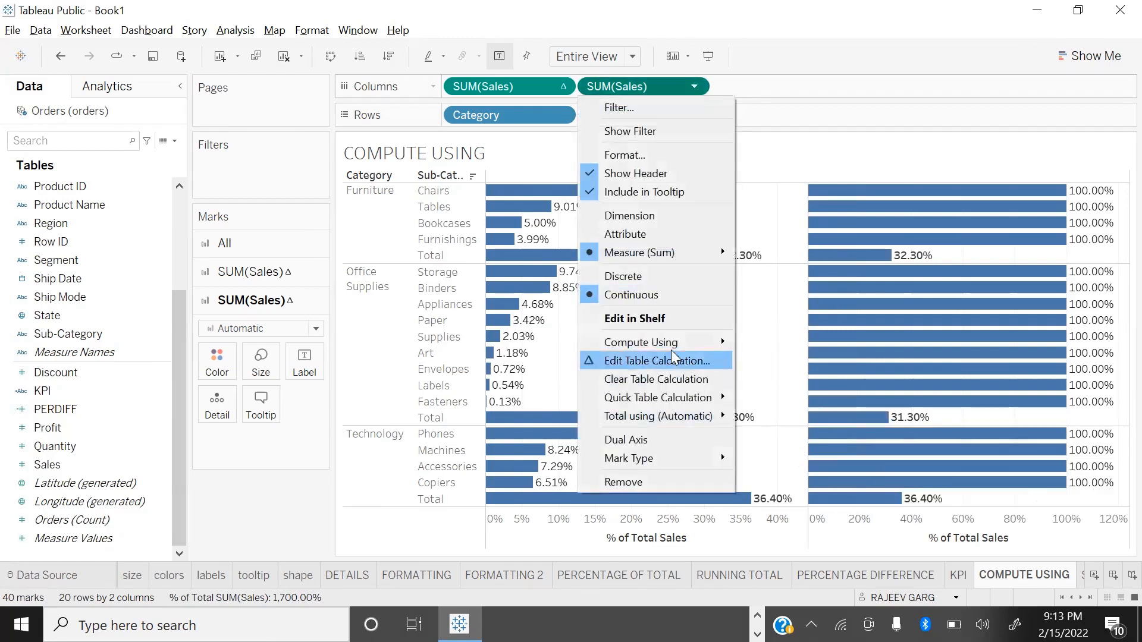
mouse_move(721, 342)
left_click(800, 473)
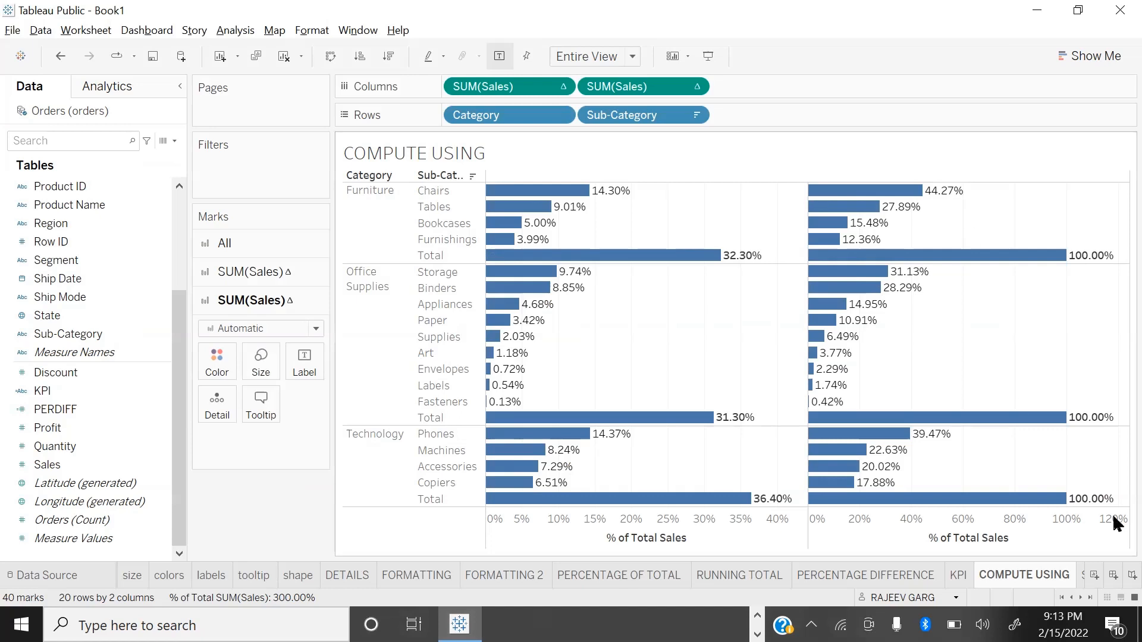
Step: Add a new worksheet with Sub-Category in the rows and the Sales total shown as text for each one
left_click(1093, 575)
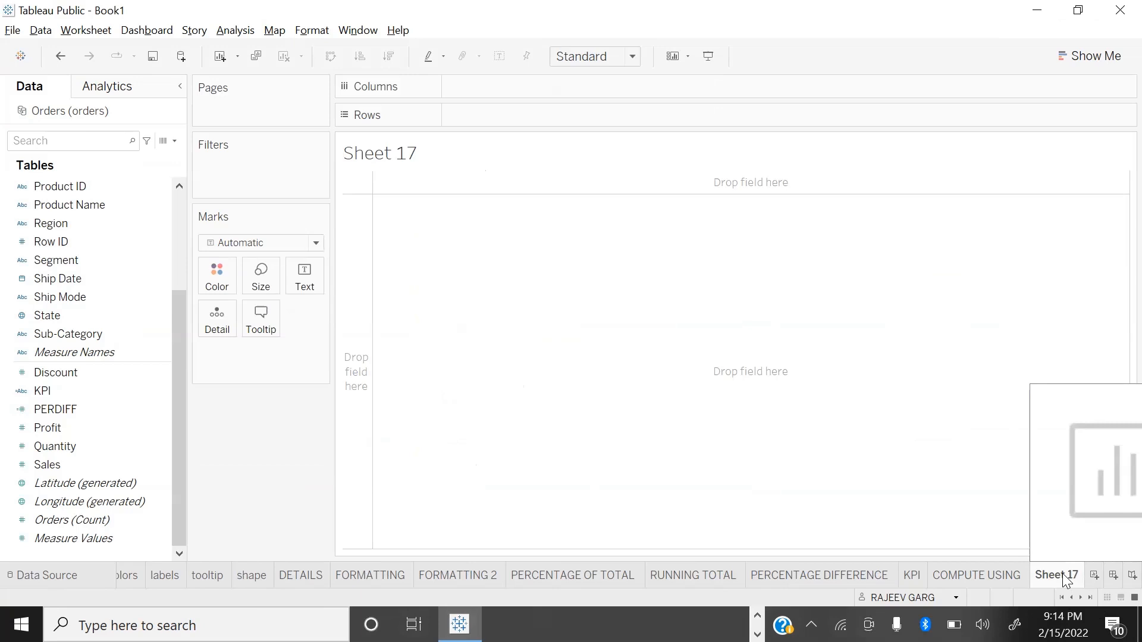
left_click(42, 336)
double_click(43, 339)
scroll(131, 267, "up", 3)
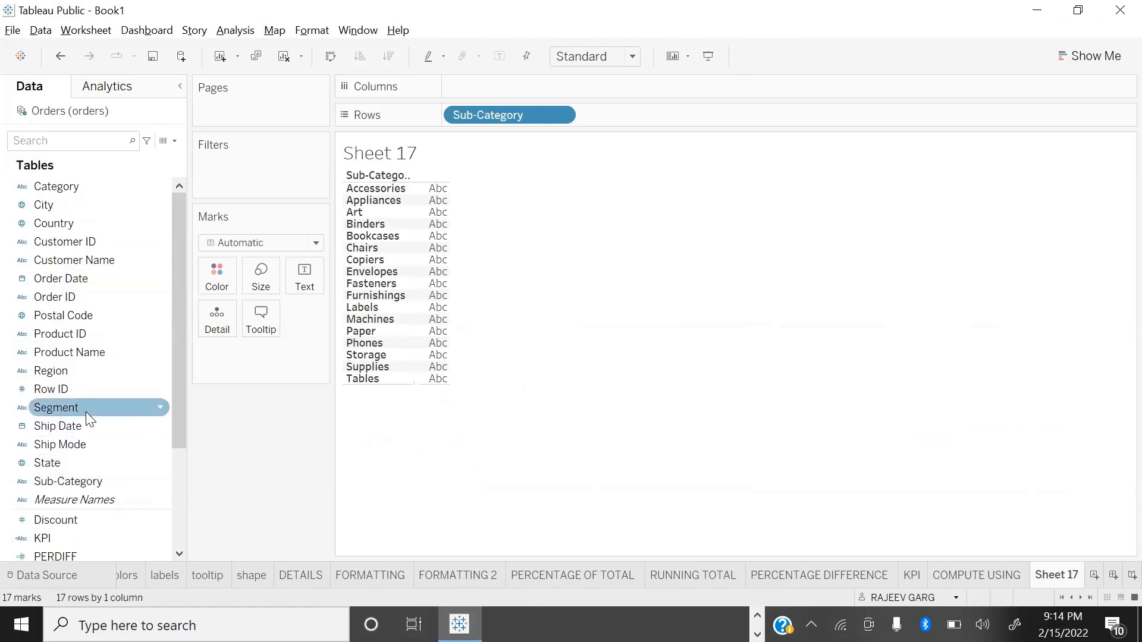
scroll(89, 418, "down", 3)
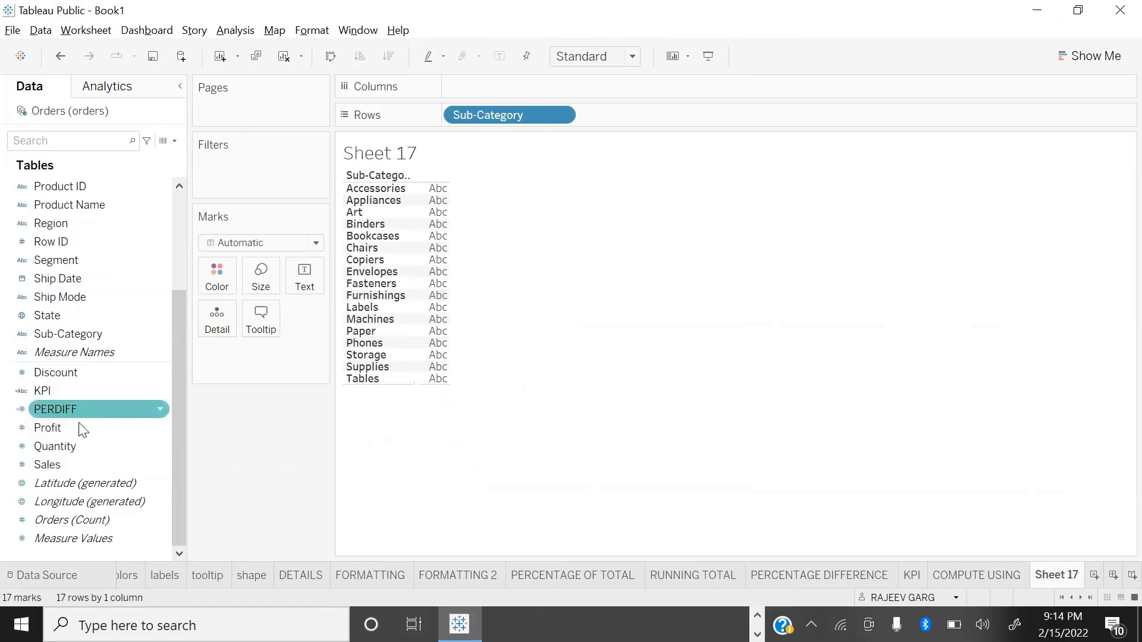
double_click(65, 463)
Step: Fit the sub-category table to the full view height and widen its Sales column
left_click(594, 56)
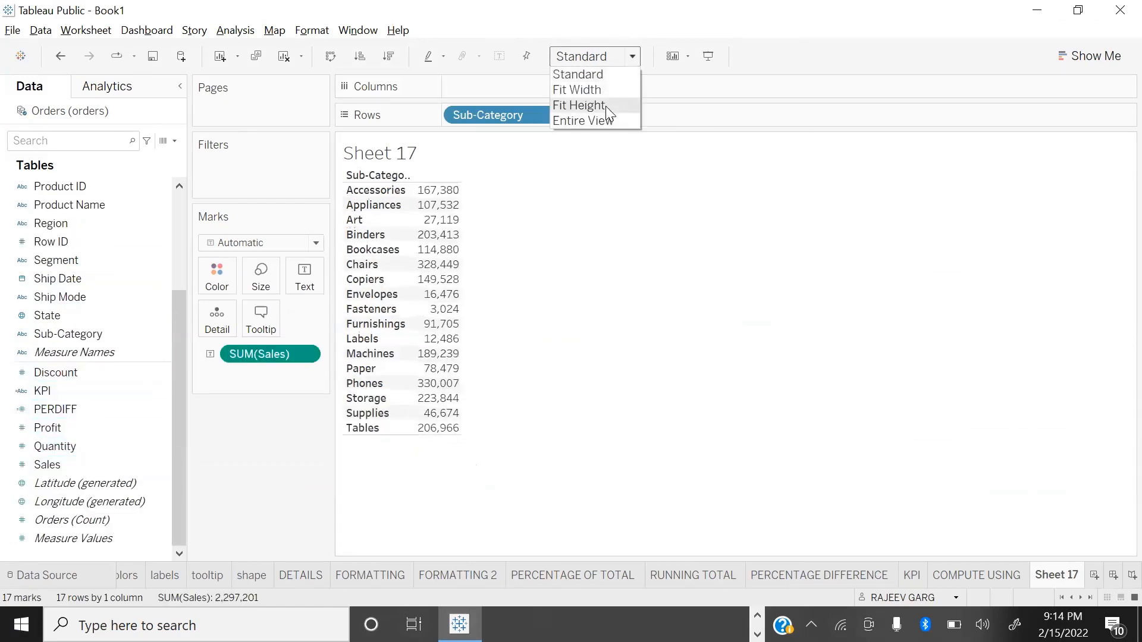
left_click(606, 105)
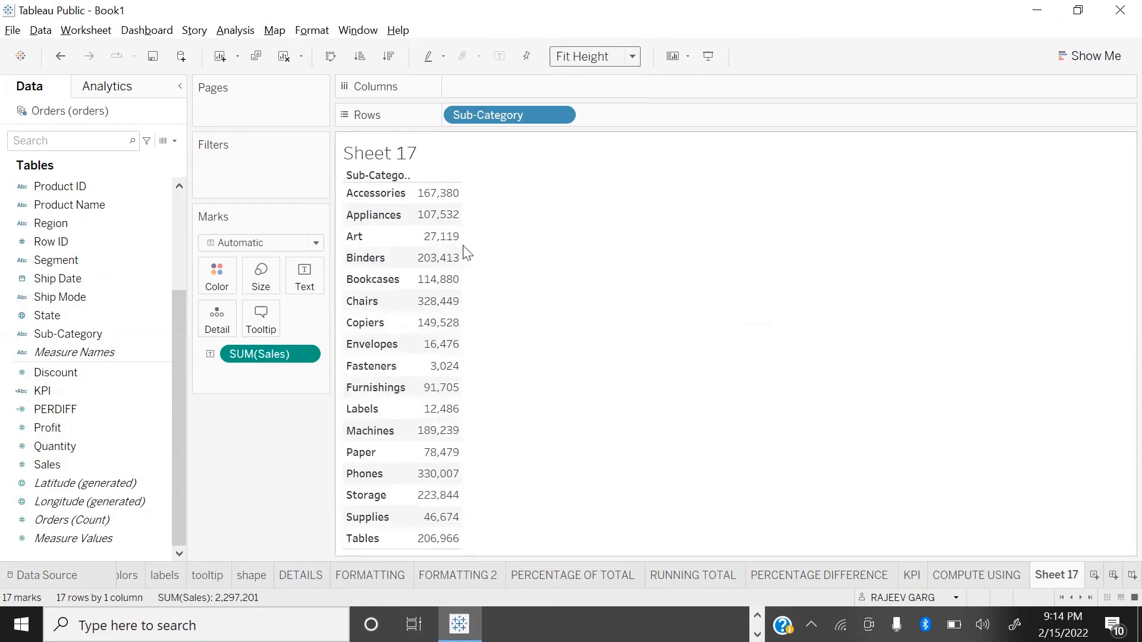
mouse_move(461, 248)
left_click_drag(464, 212, 523, 214)
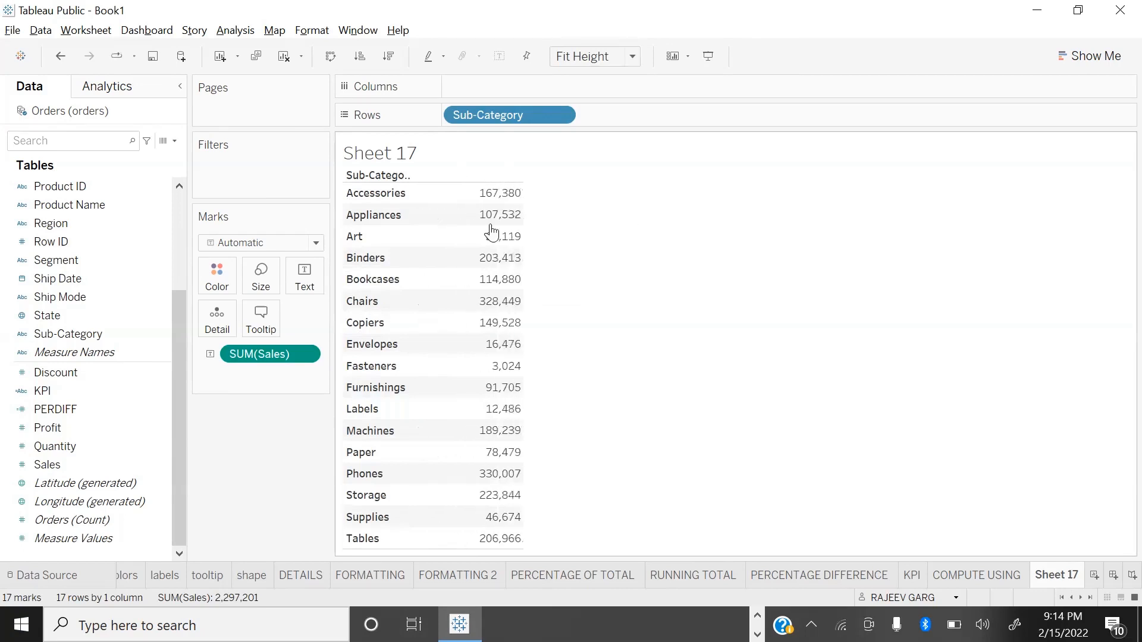
left_click(424, 191)
left_click(639, 273)
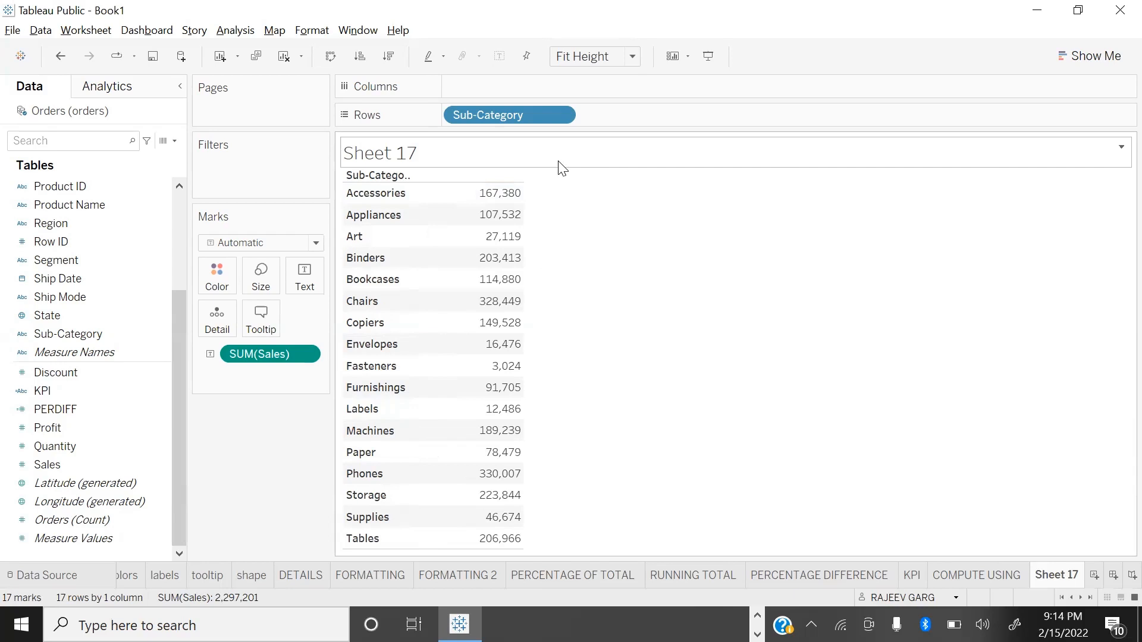
Step: Format the whole sheet's default worksheet font as bold, size 12, in dark blue
mouse_move(426, 261)
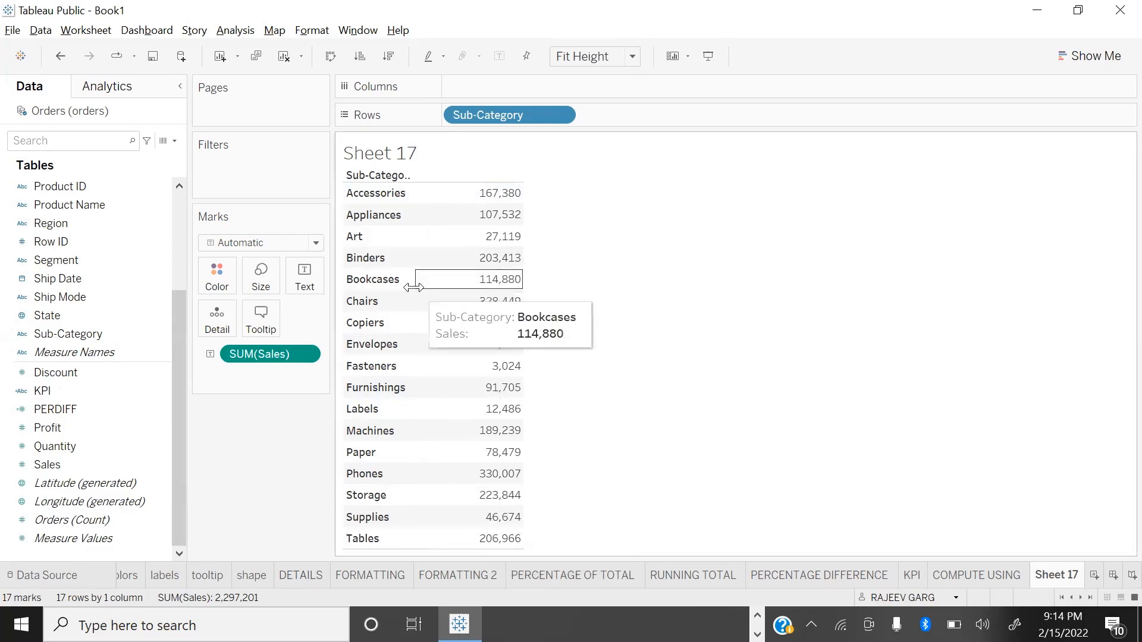
right_click(431, 279)
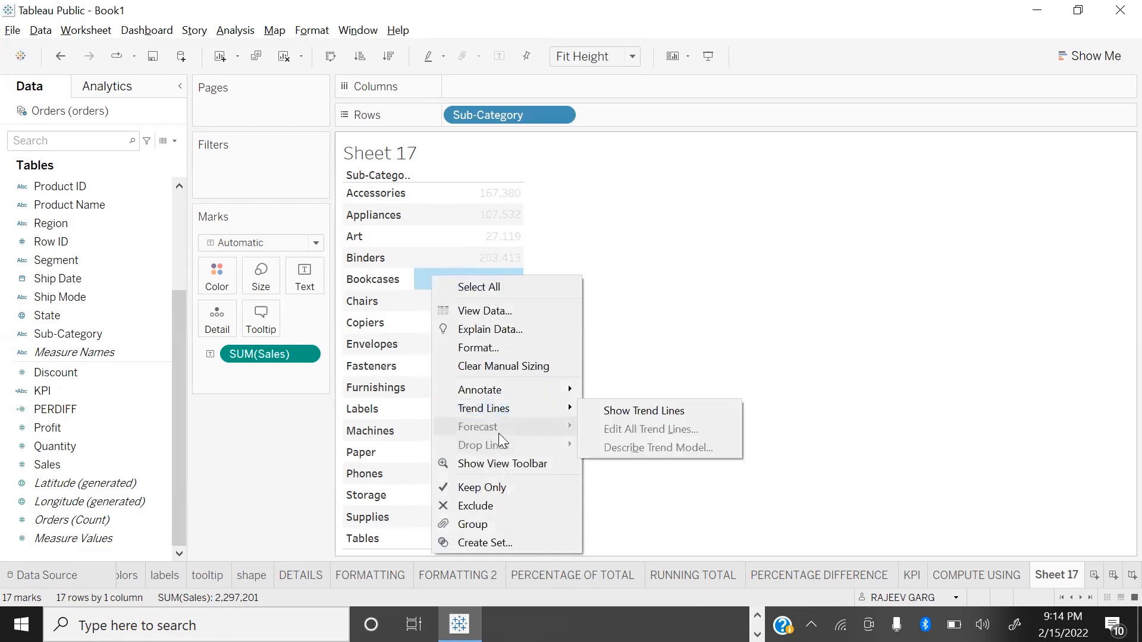
left_click(476, 347)
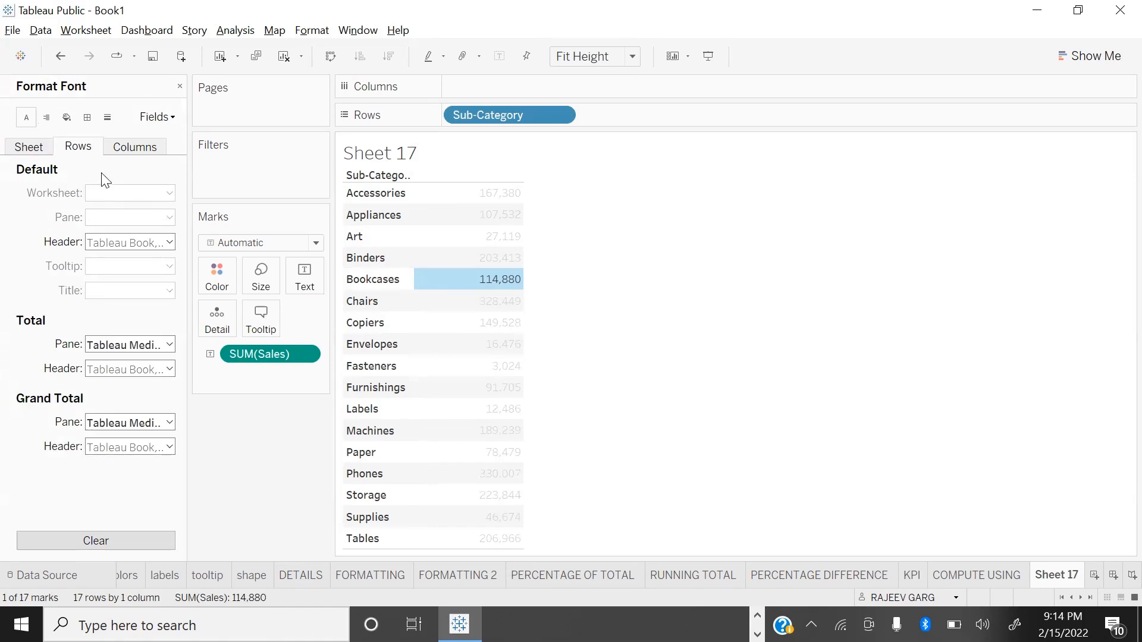
left_click(29, 147)
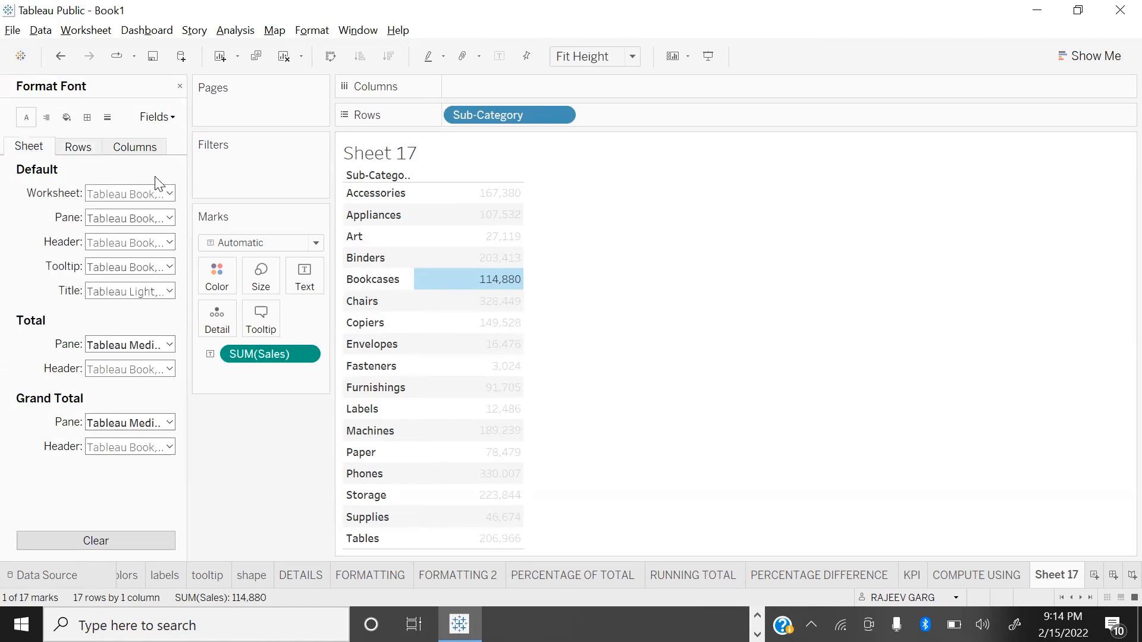
left_click(161, 197)
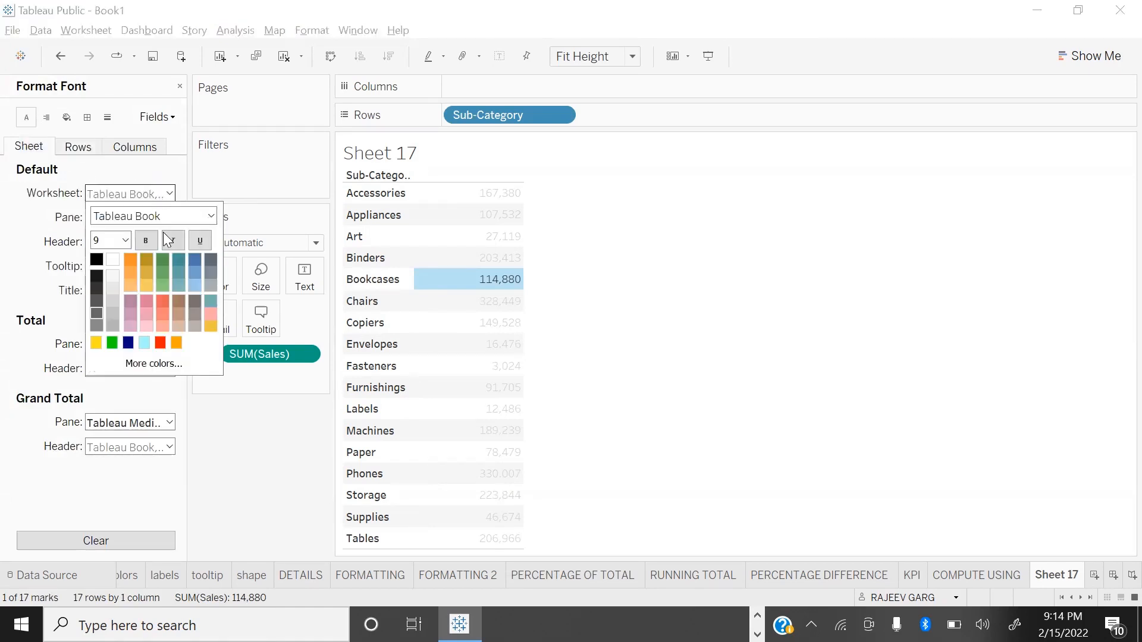
left_click(126, 241)
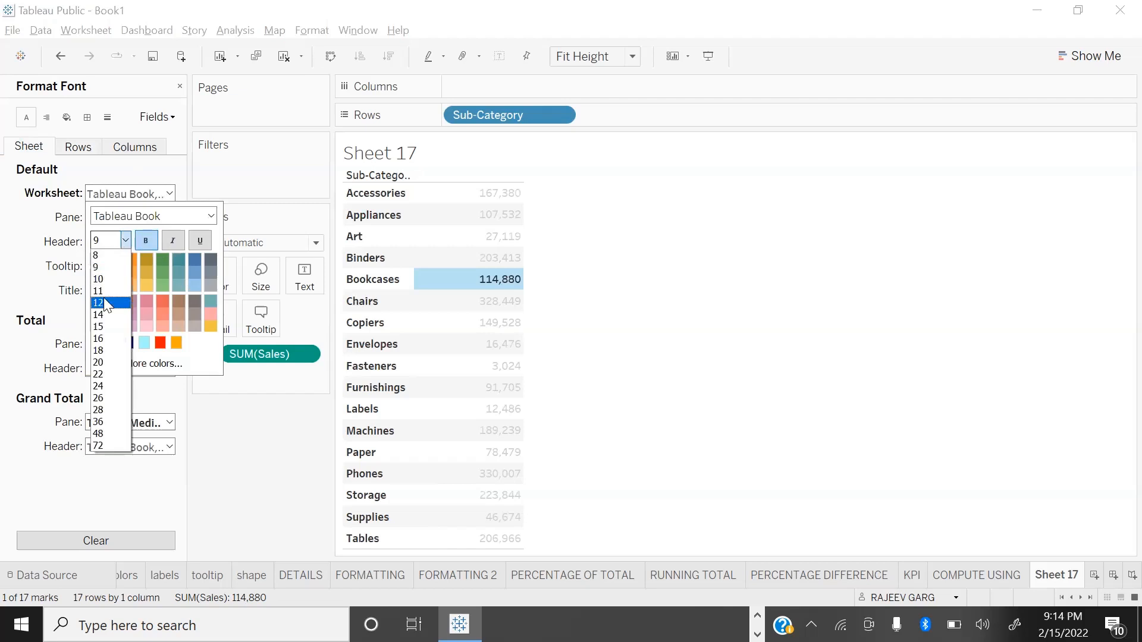
left_click(103, 297)
left_click(128, 342)
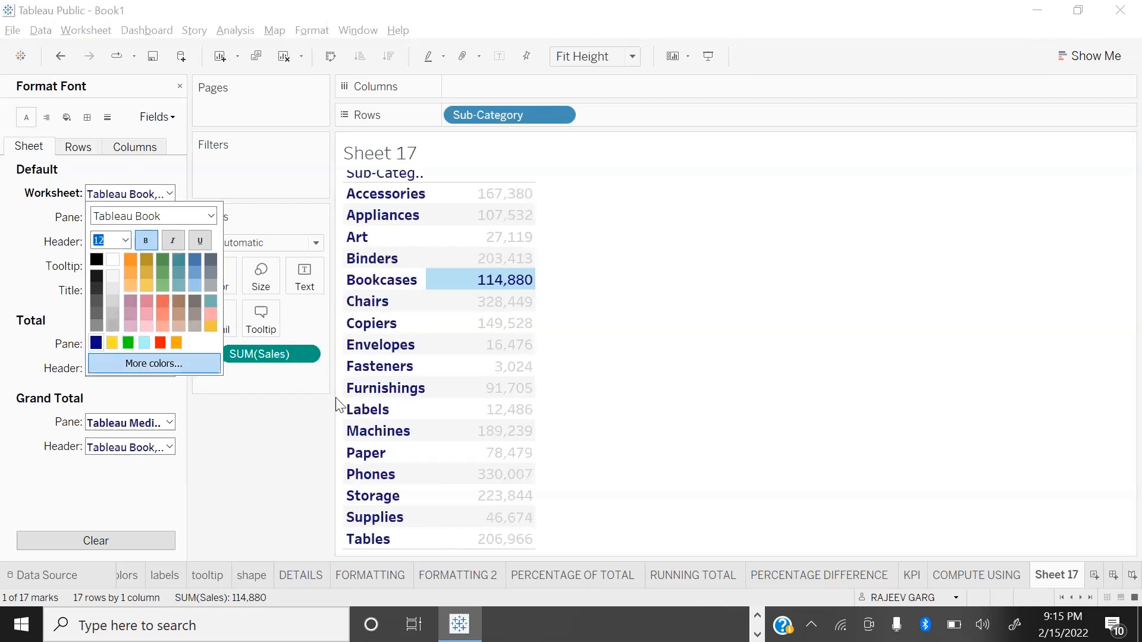
left_click(639, 327)
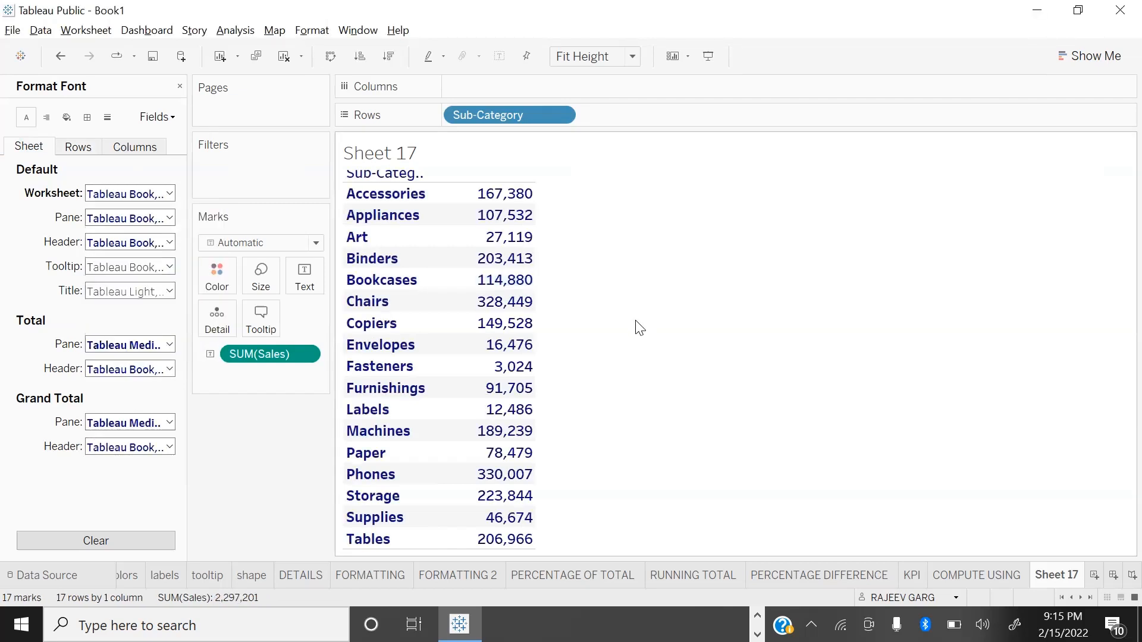
left_click(180, 86)
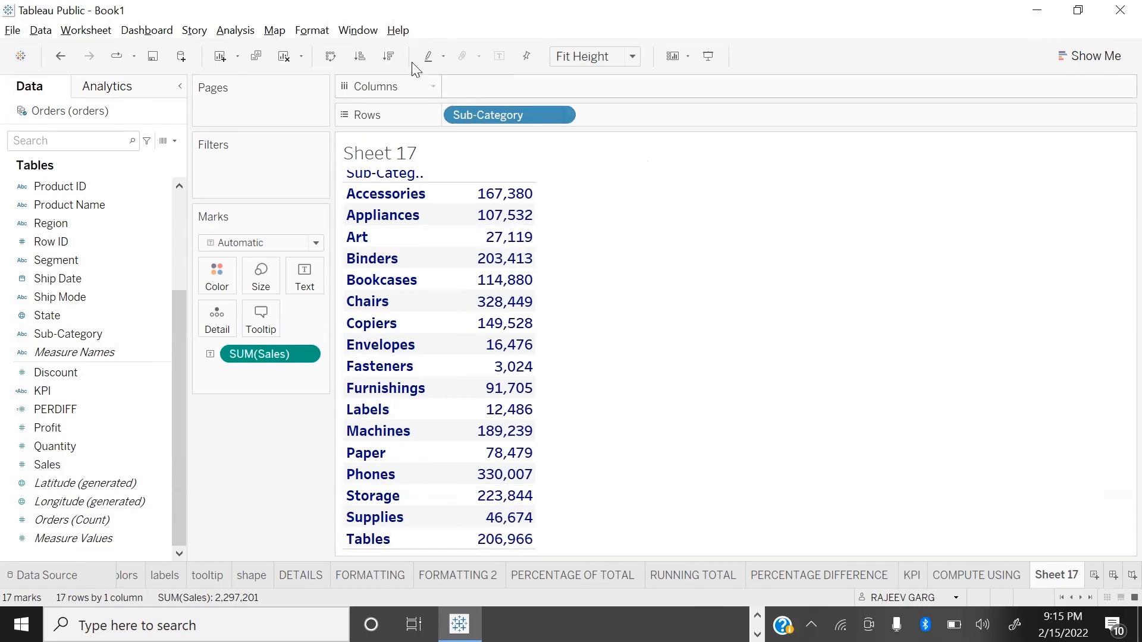
Step: Sort the sub-categories by Sales in descending order
left_click(389, 62)
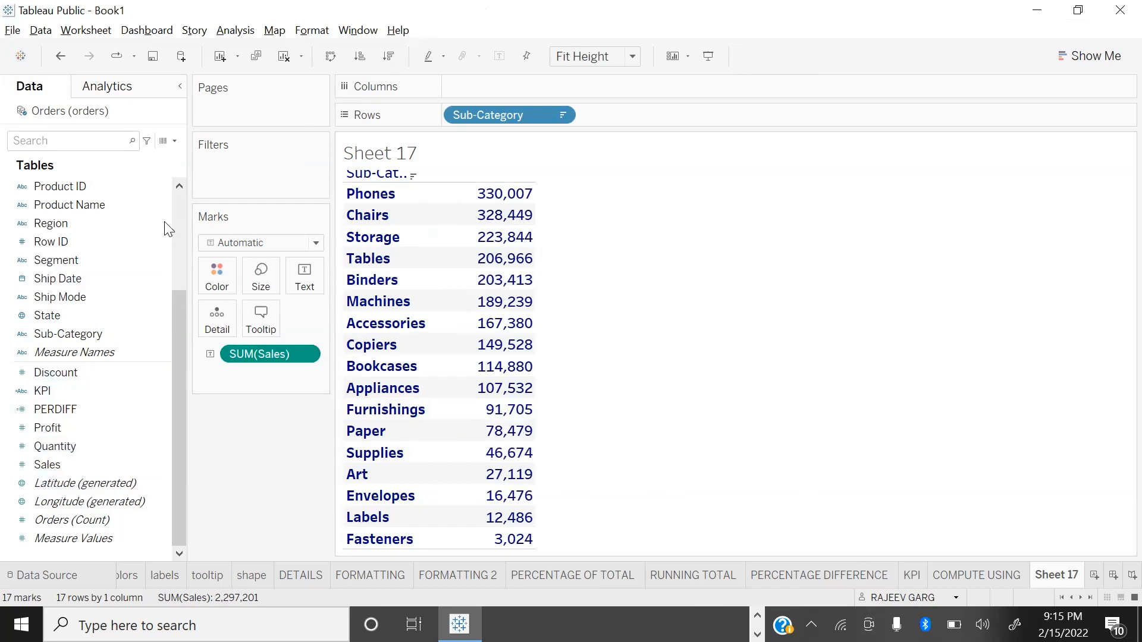
Step: Create a calculated field named IND with the formula INDEX() and add it to the sub-category table
left_click(173, 141)
left_click(77, 156)
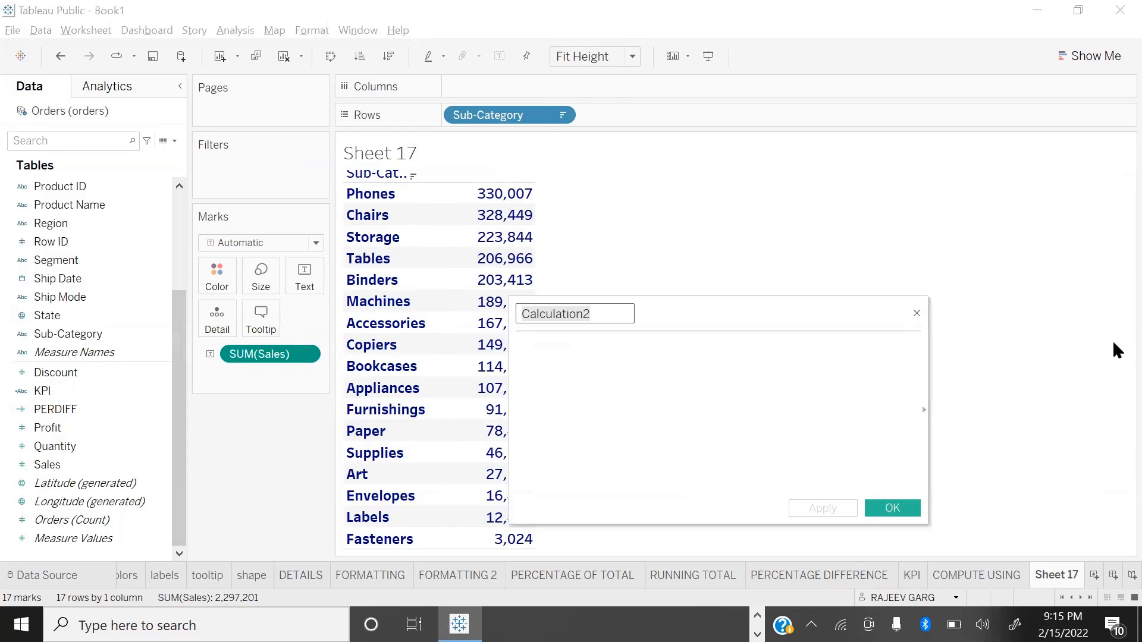
type("IND")
key("Tab")
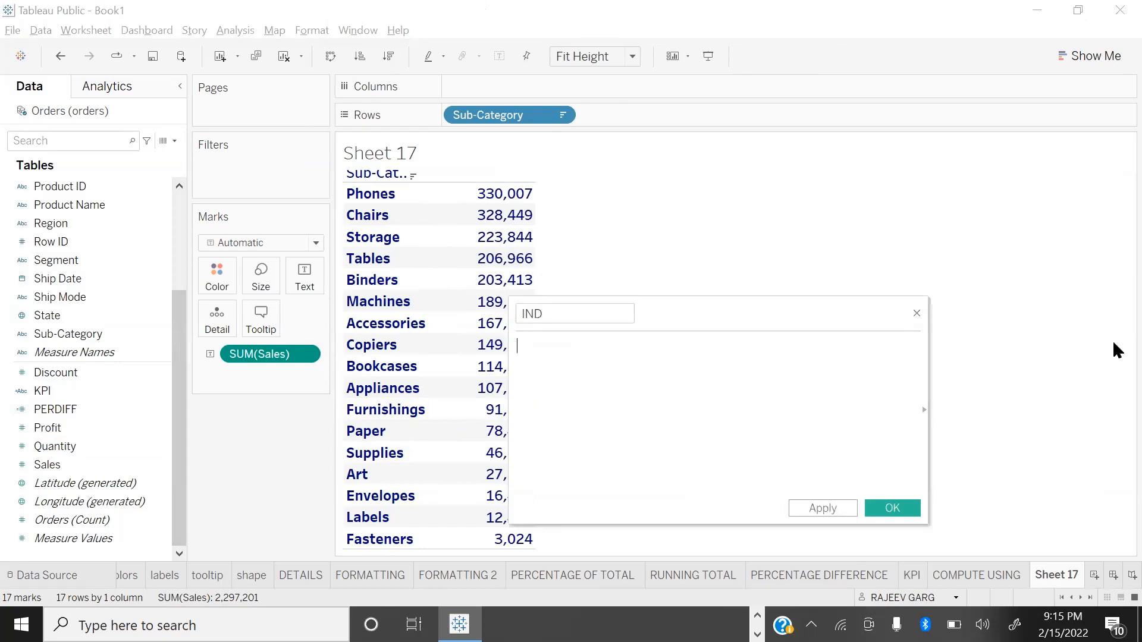
type("IND")
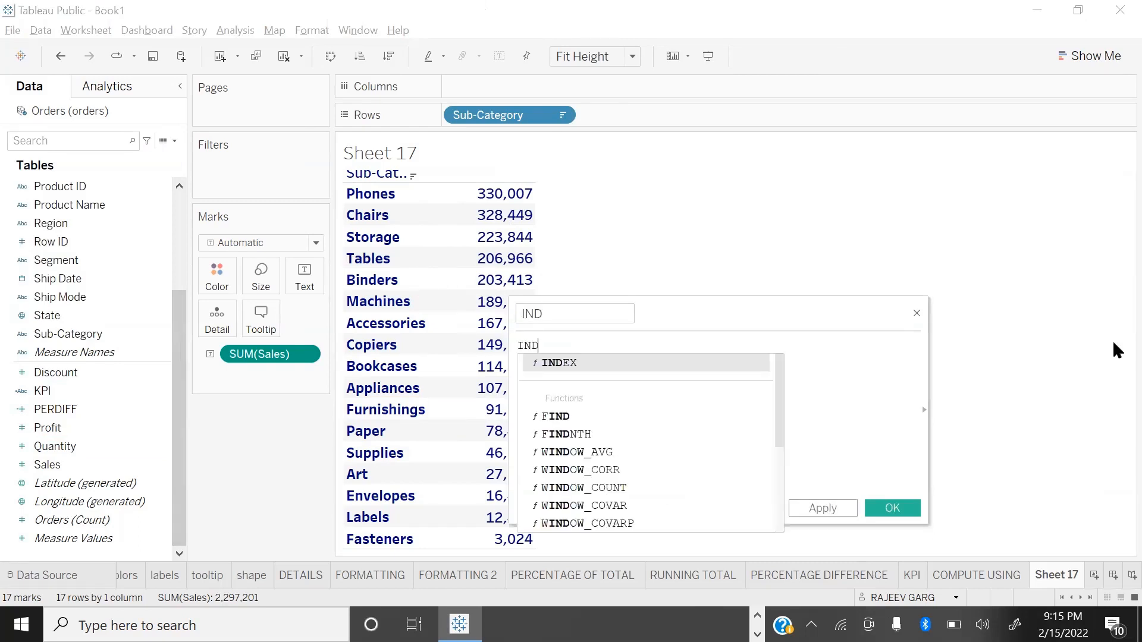
key("Return")
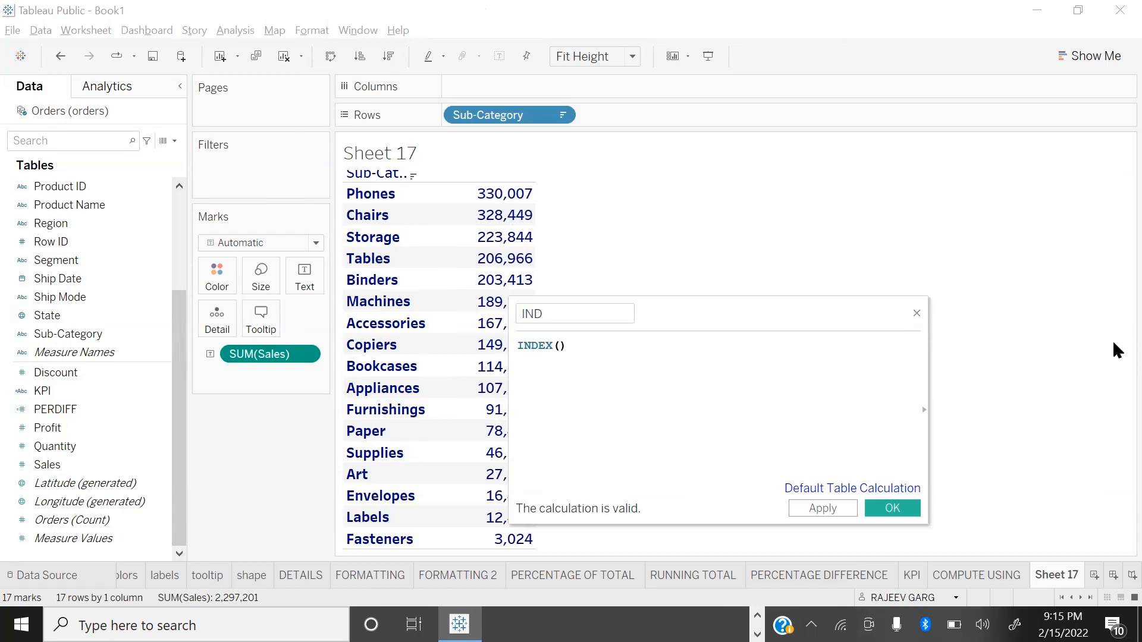
left_click(886, 509)
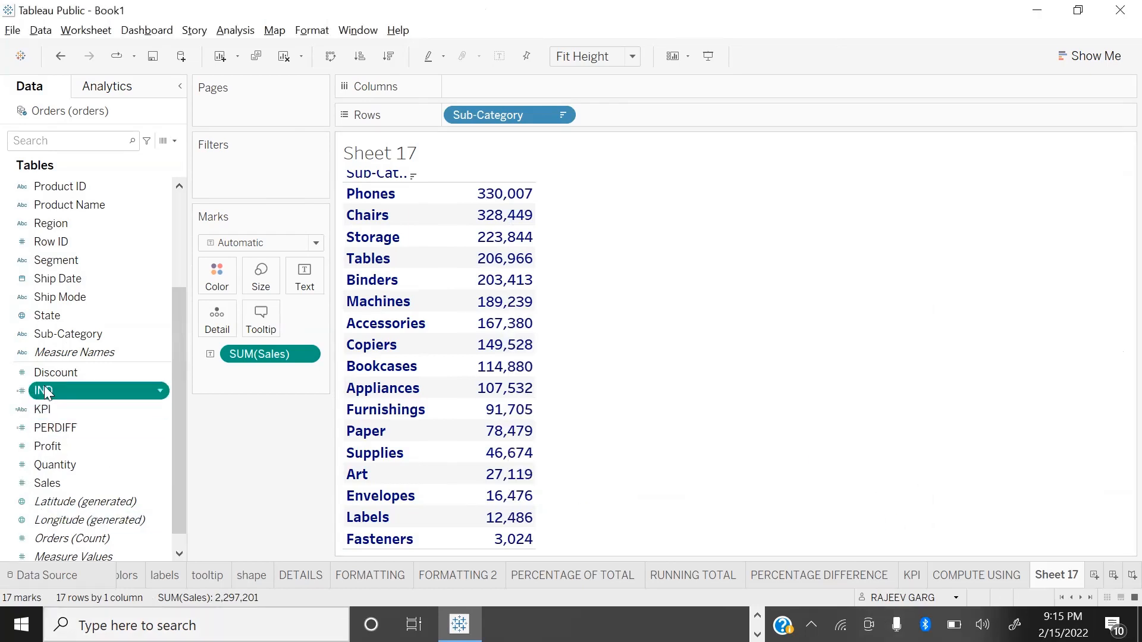
double_click(75, 389)
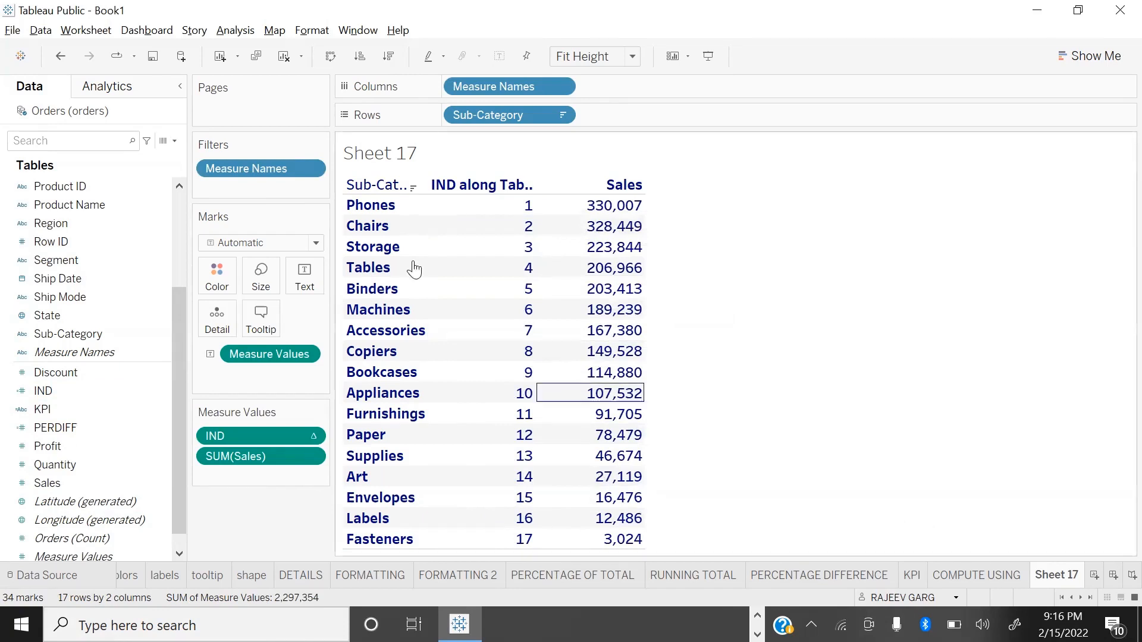
Step: Create a calculated field named TOP5 with the formula IND<=5
left_click(170, 141)
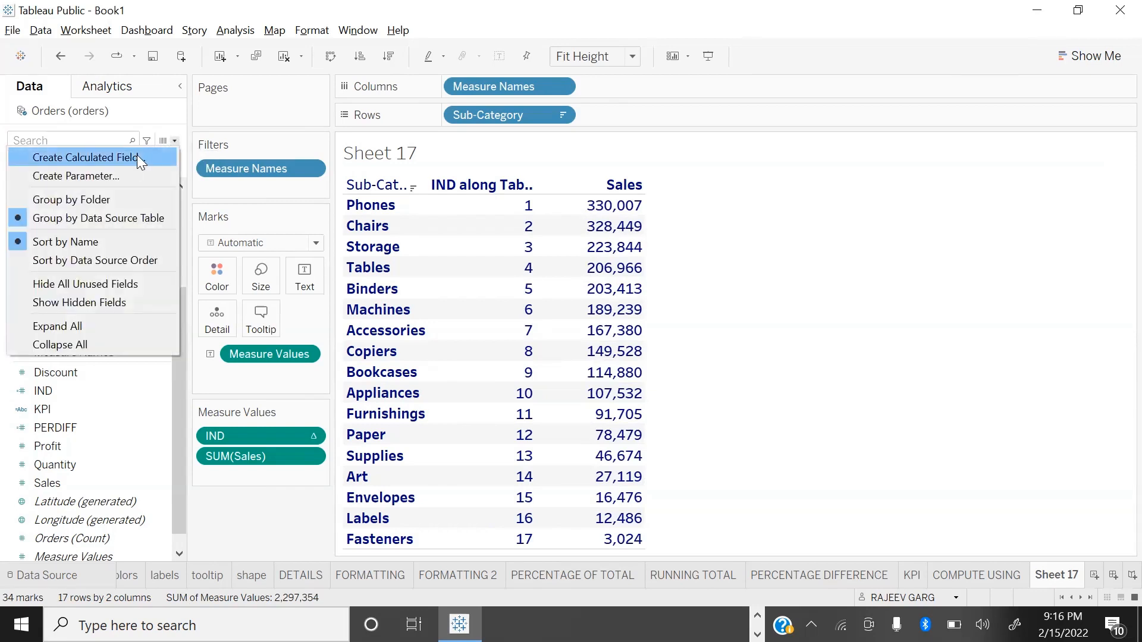
left_click(137, 155)
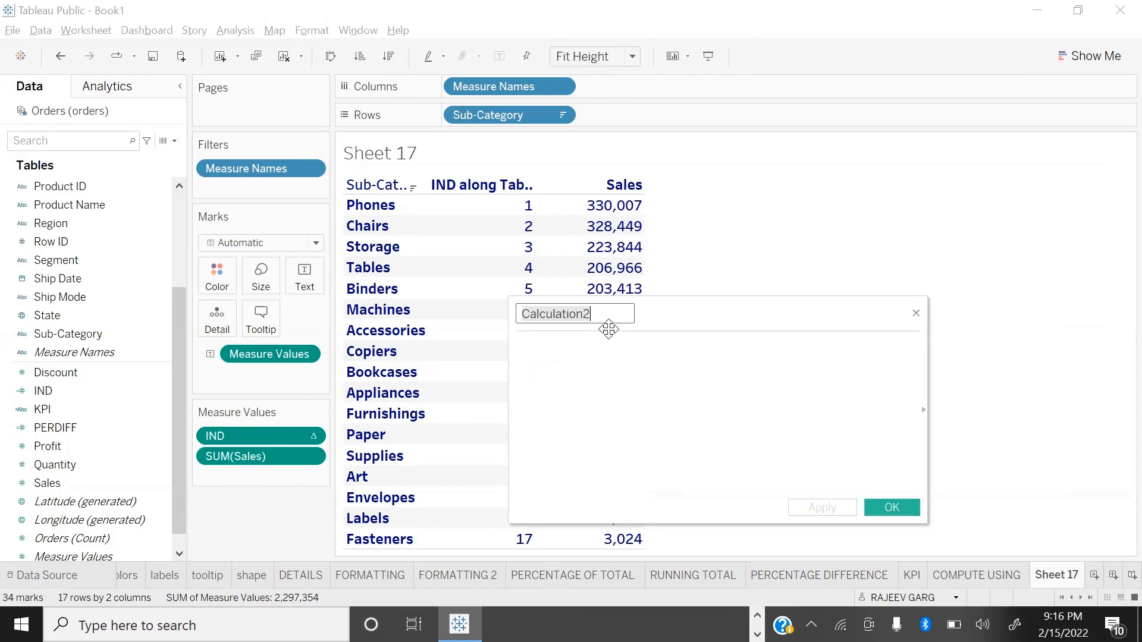
type("TOP5")
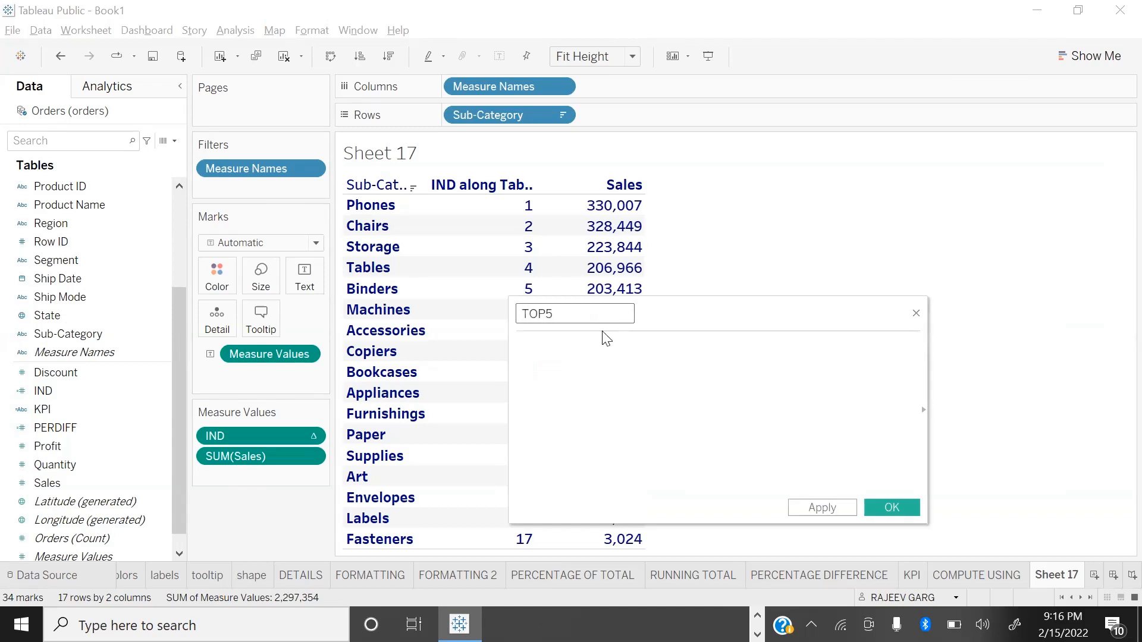
left_click(613, 365)
type("D")
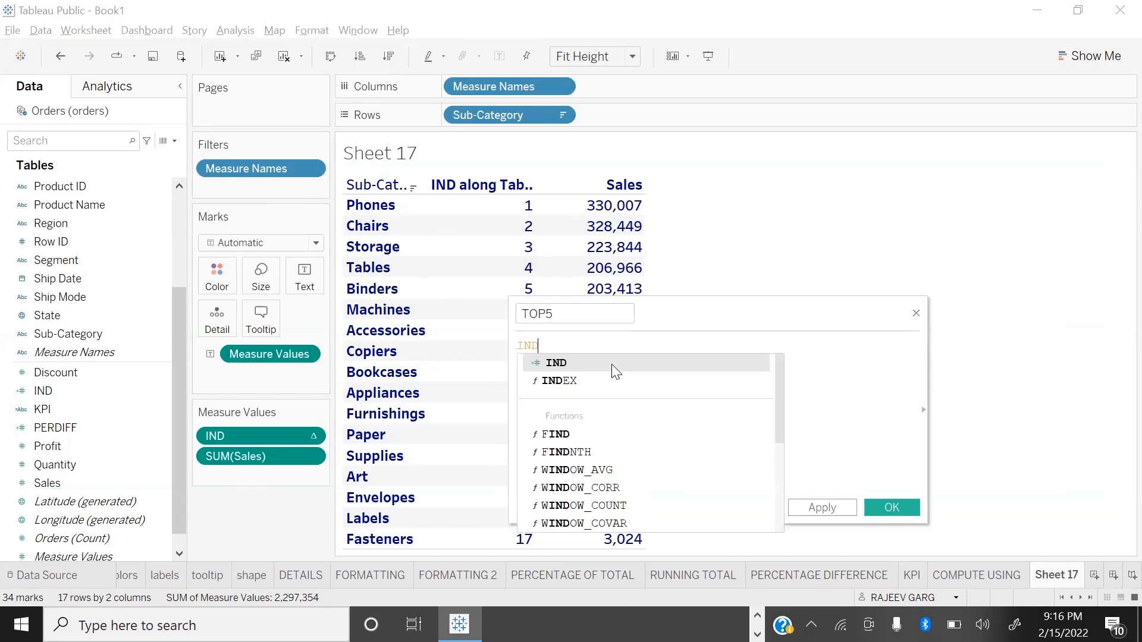
key("Escape")
type("<5")
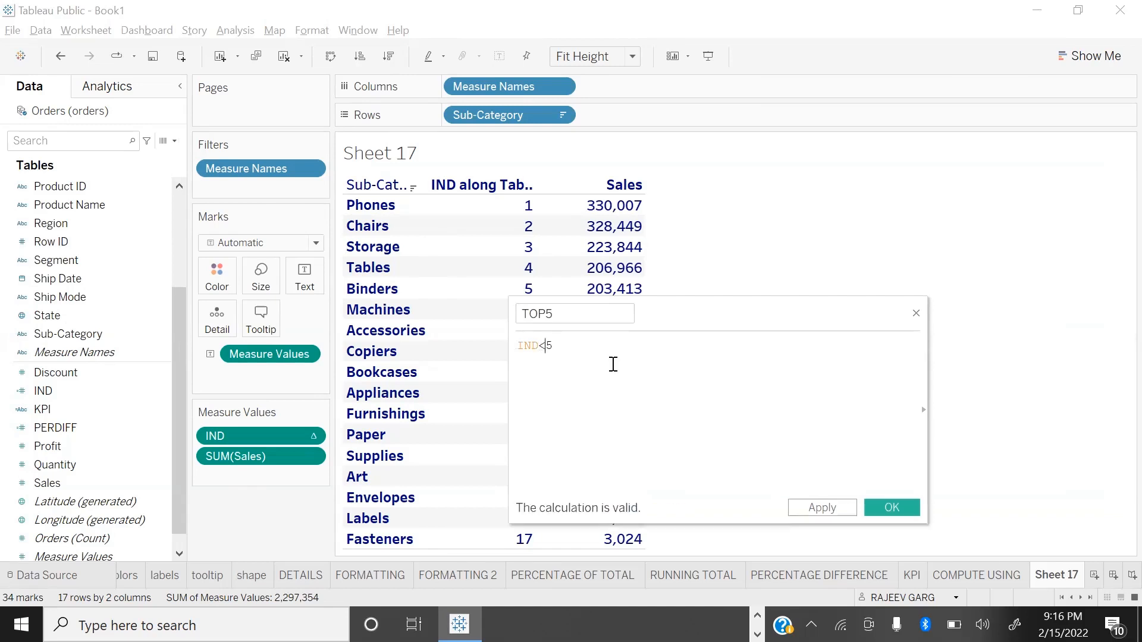
type("=")
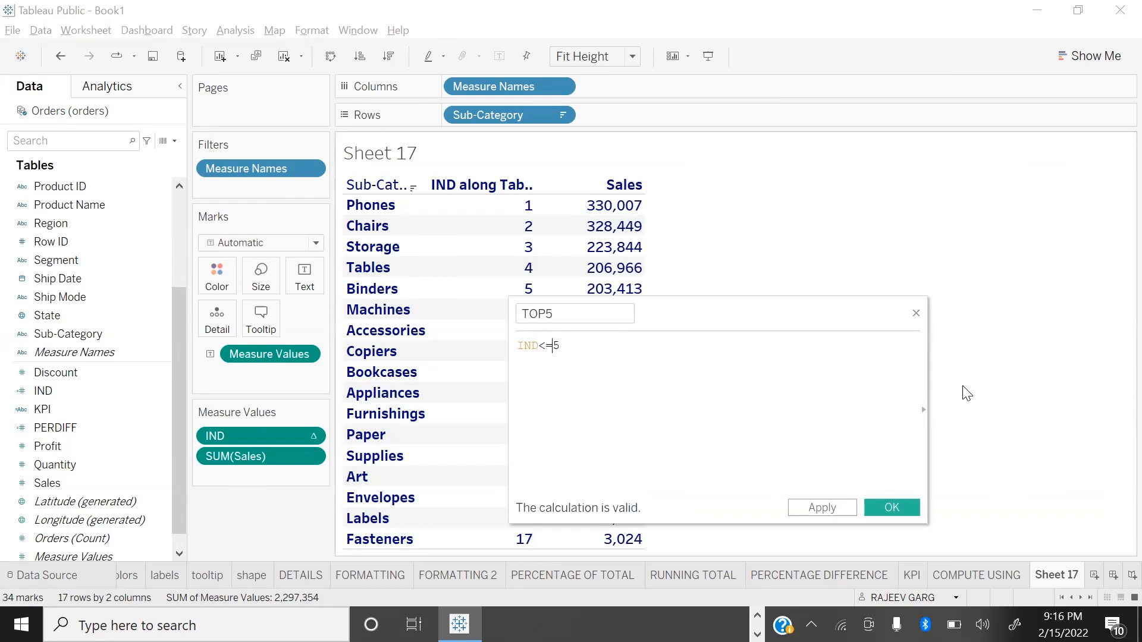
left_click(892, 507)
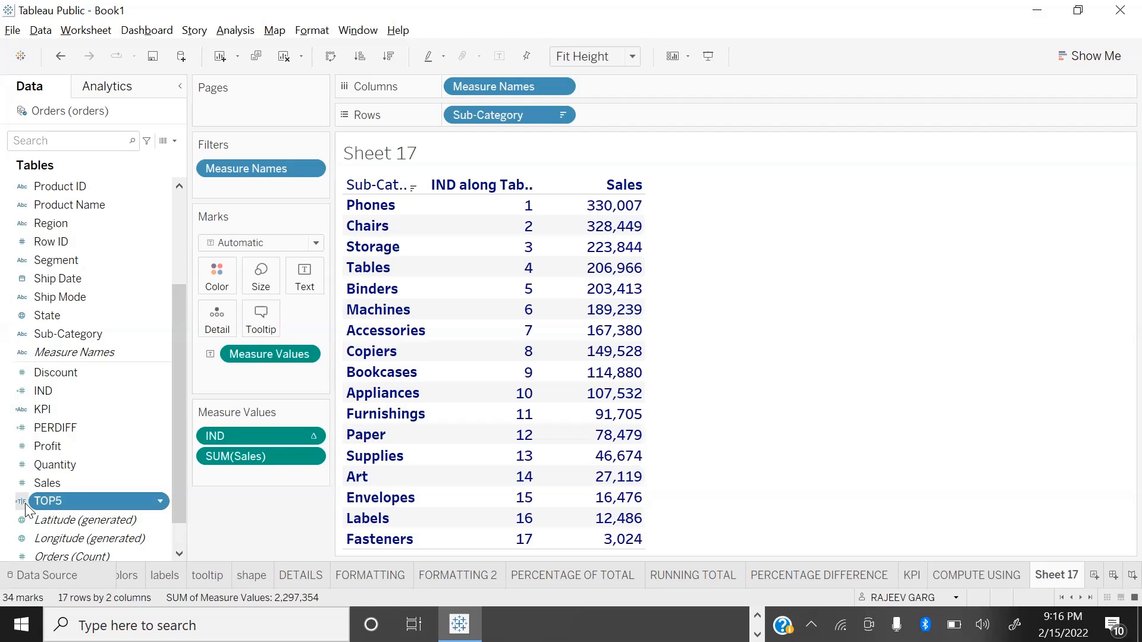
Step: Color the table values by the TOP5 field, dismissing the data replacement warning without proceeding
left_click_drag(26, 509, 198, 288)
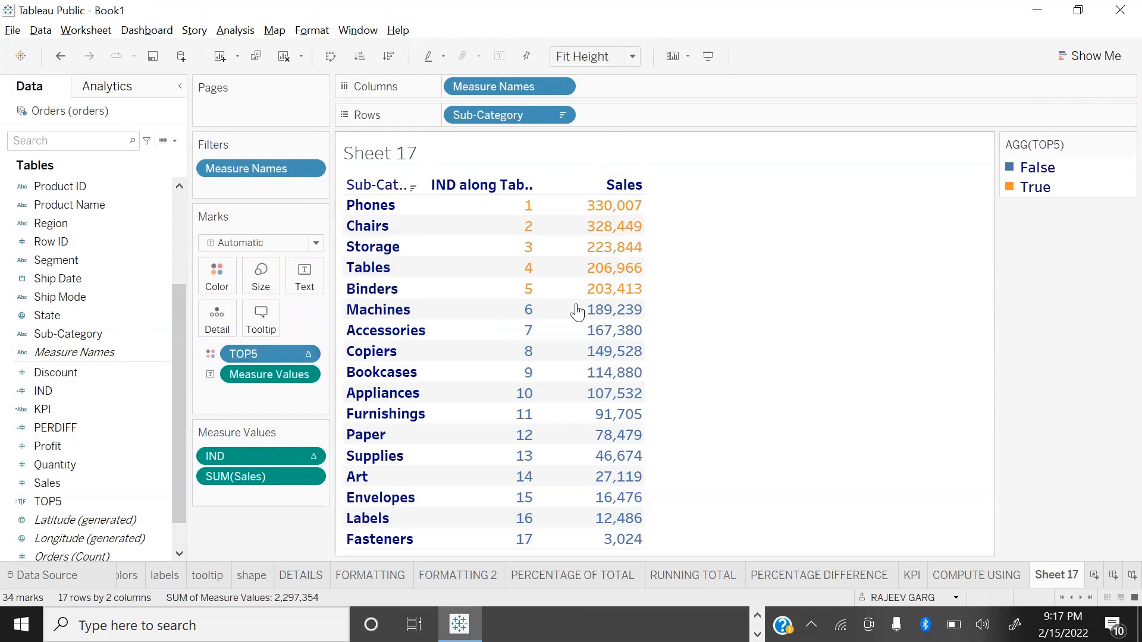
mouse_move(577, 310)
key("F5")
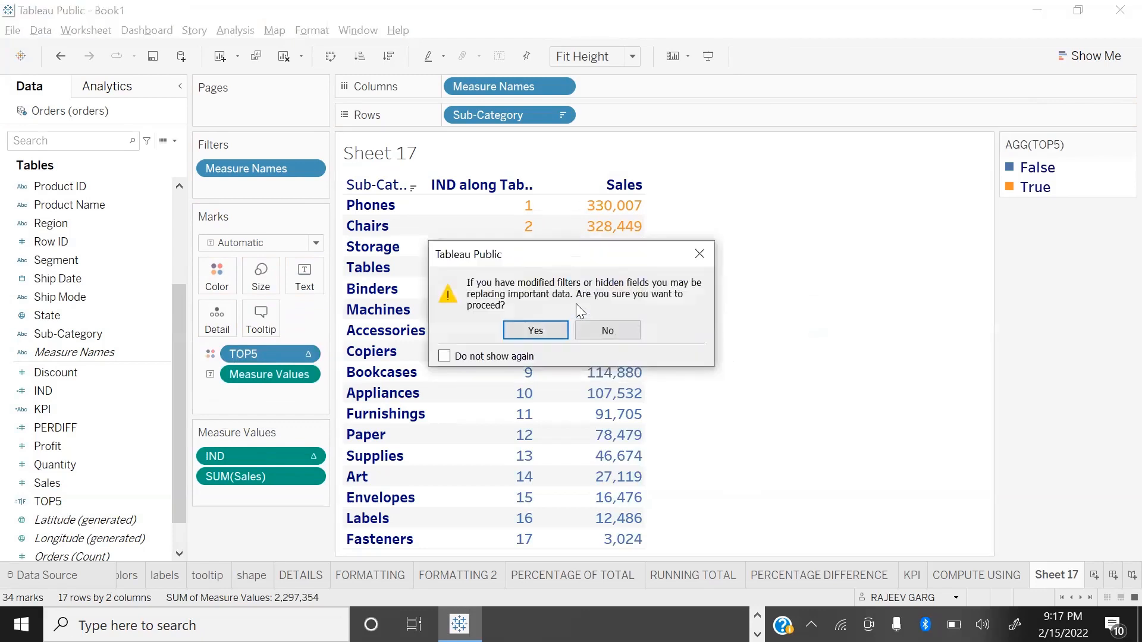
left_click(699, 254)
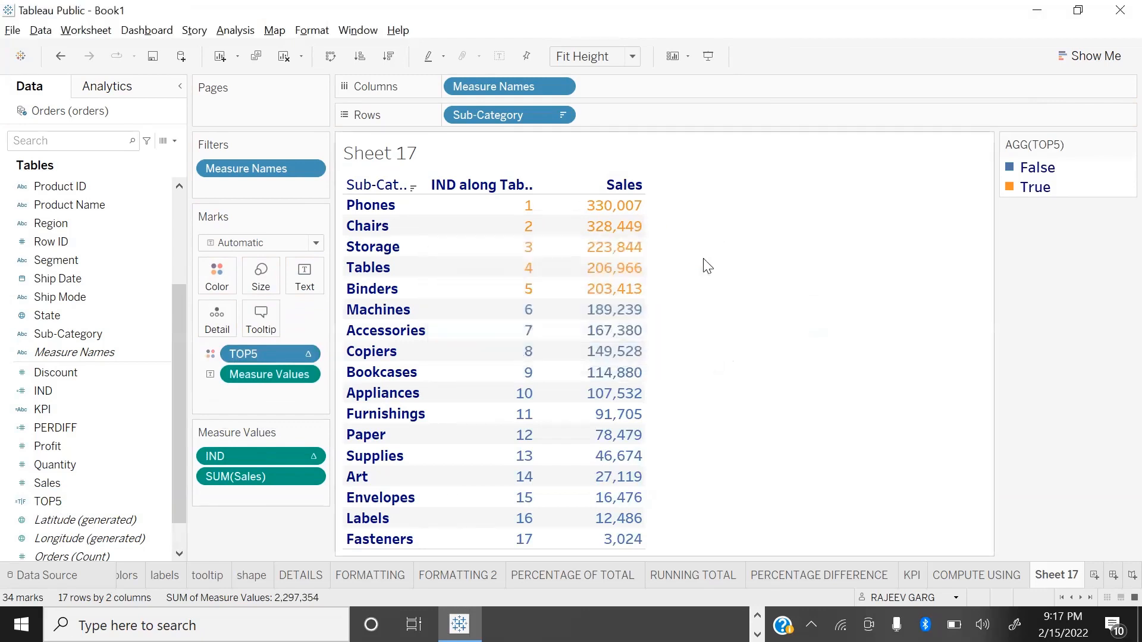
Step: View the sub-category table in presentation mode and return to the editing view
key("F7")
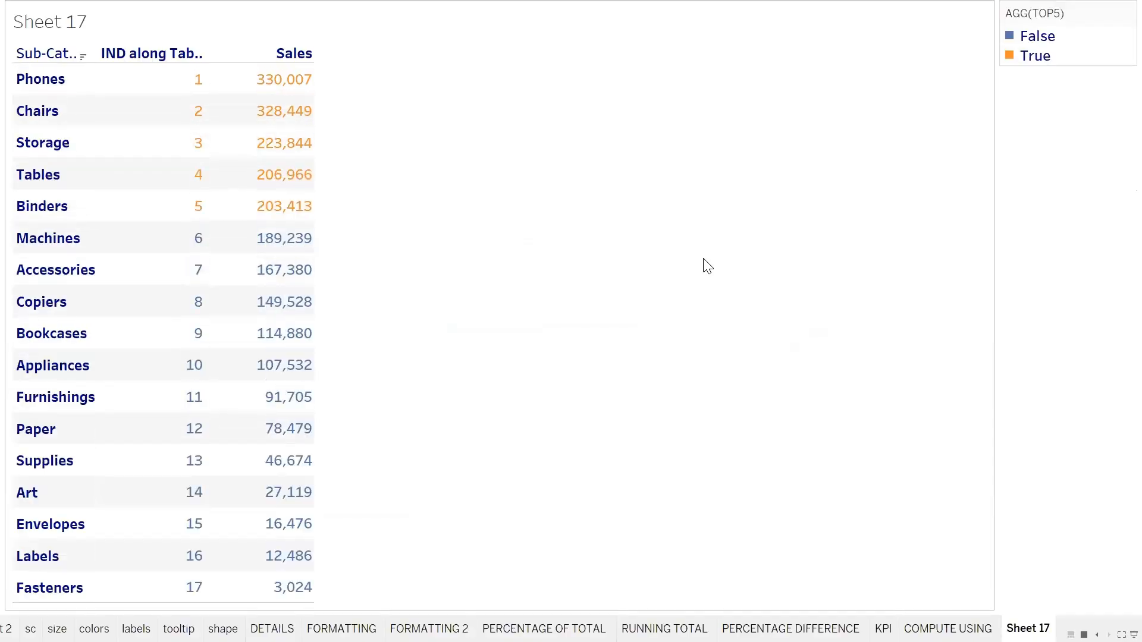
key("F7")
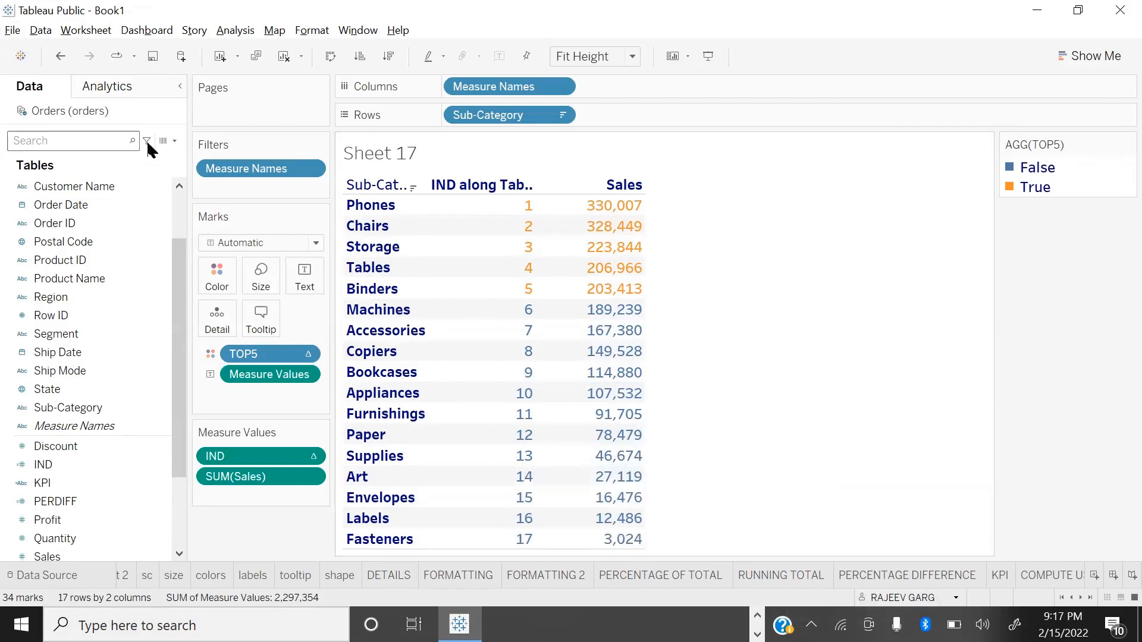
Step: Create a calculated field named LAS with the formula LAST() and add it to the sub-category table
left_click(175, 141)
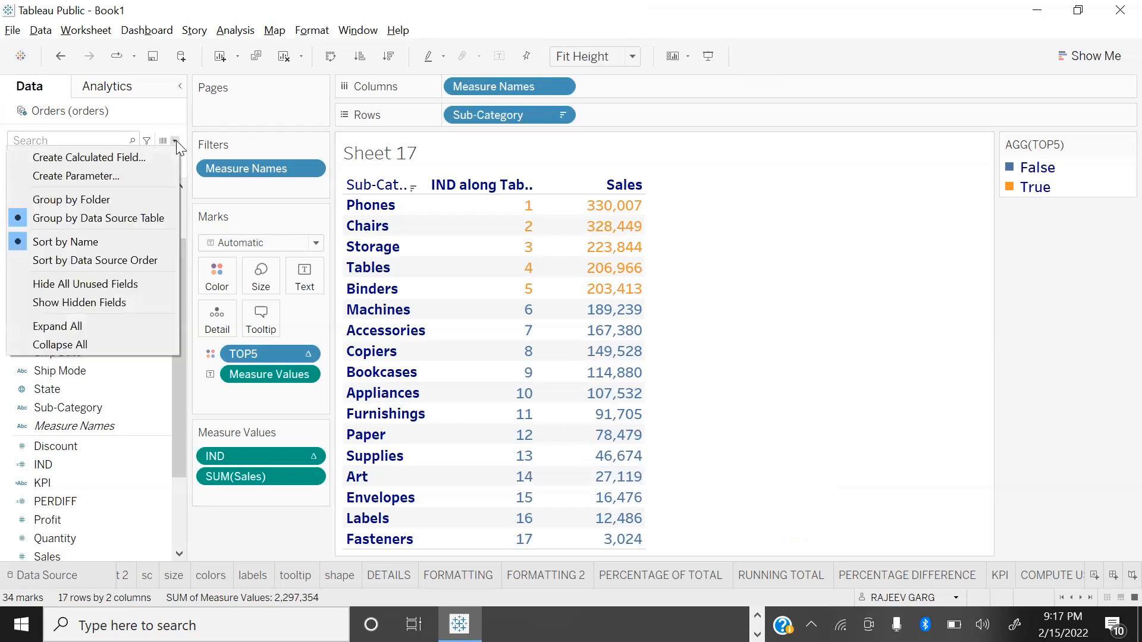
left_click(132, 158)
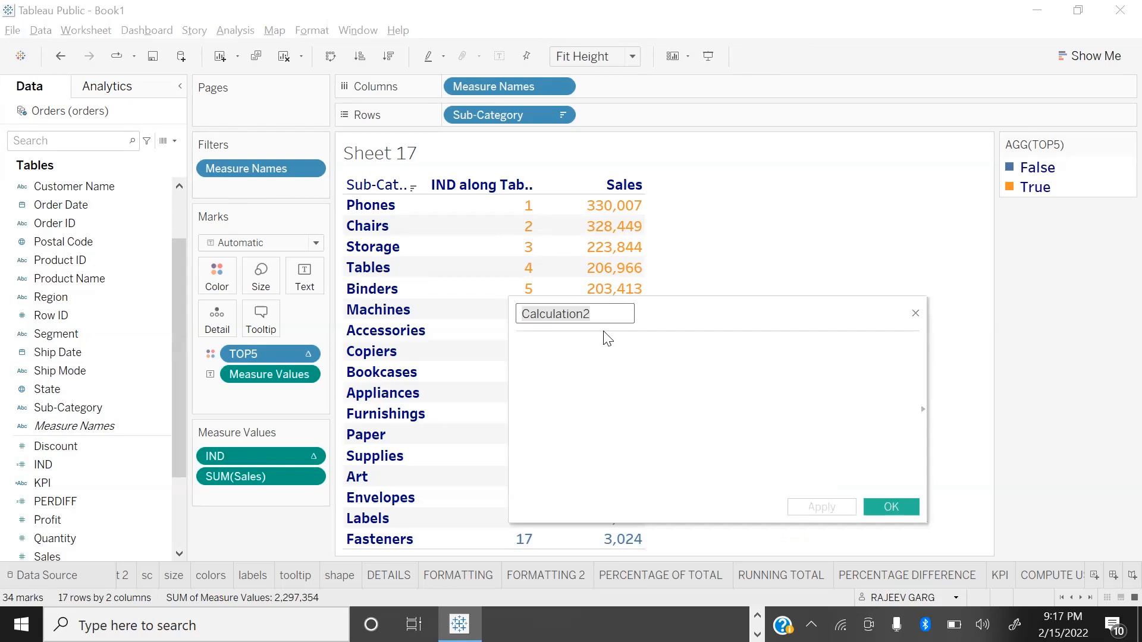
type("BOT5")
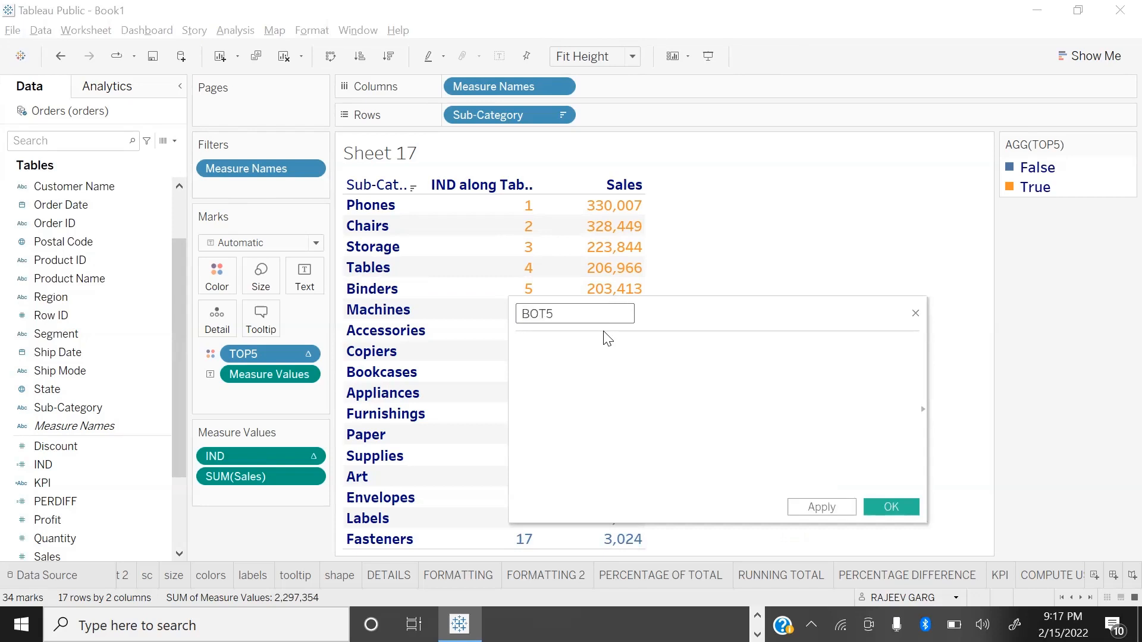
double_click(588, 320)
key("BackSpace")
type("LAS")
left_click(595, 343)
type("LAST")
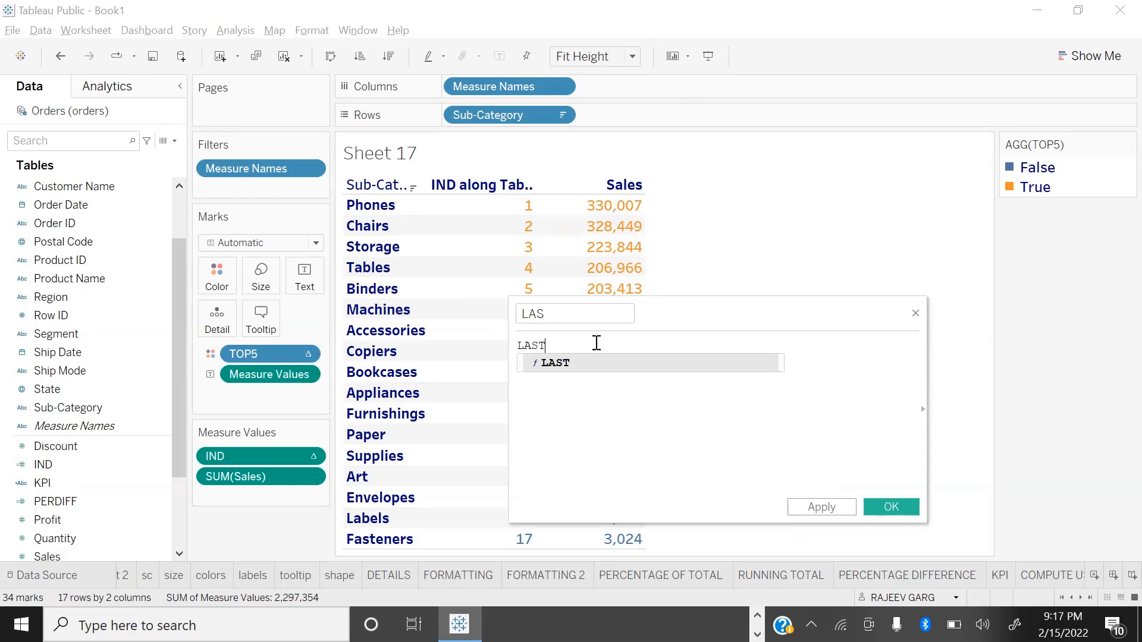
key("Return")
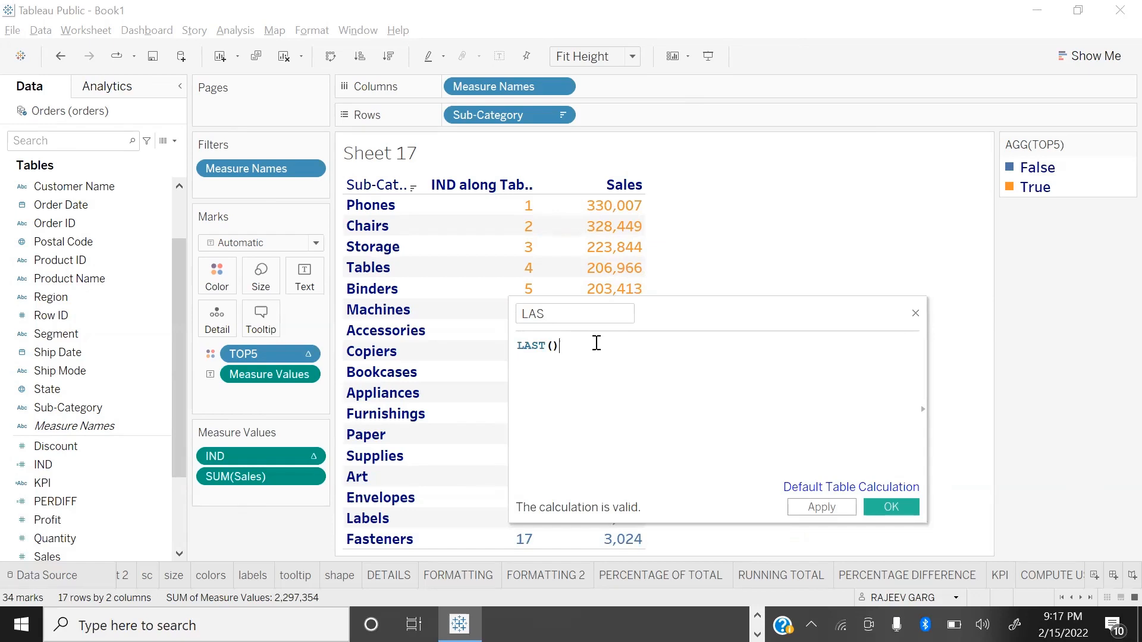
left_click(906, 510)
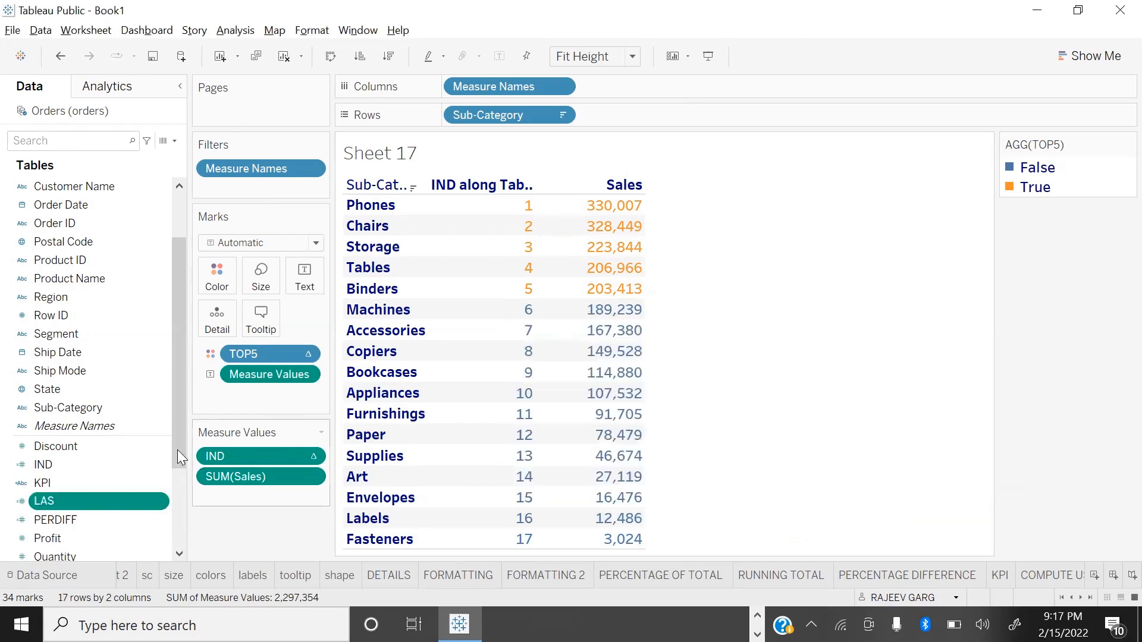
double_click(48, 501)
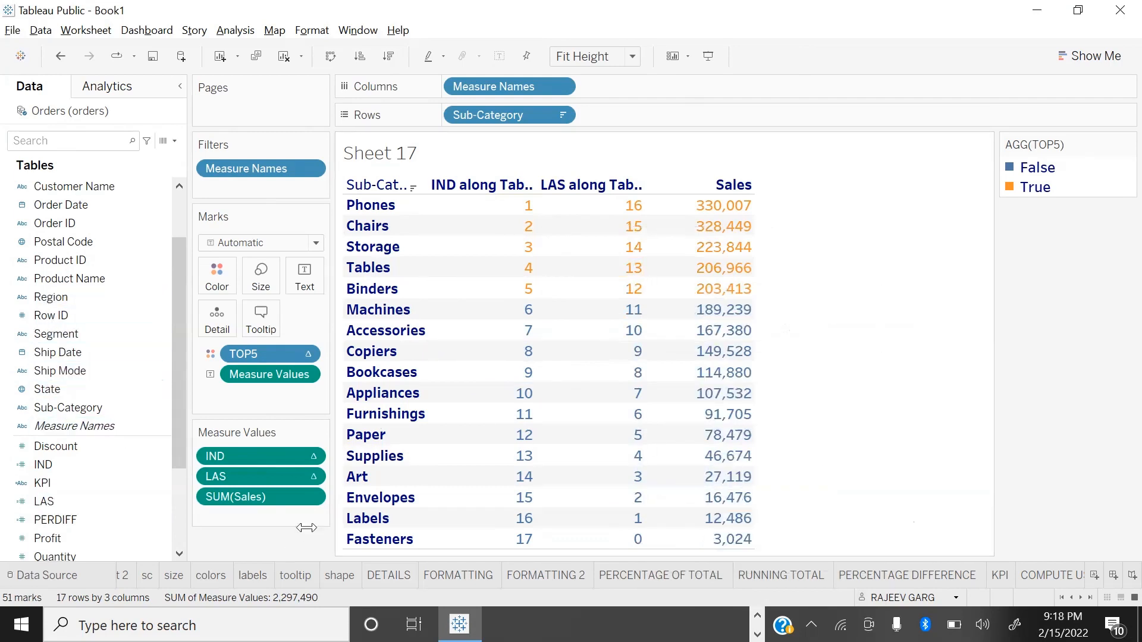
Step: Create a calculated field named BOT5 with the formula [LAS]<5
left_click(174, 140)
left_click(133, 157)
type("BOT5")
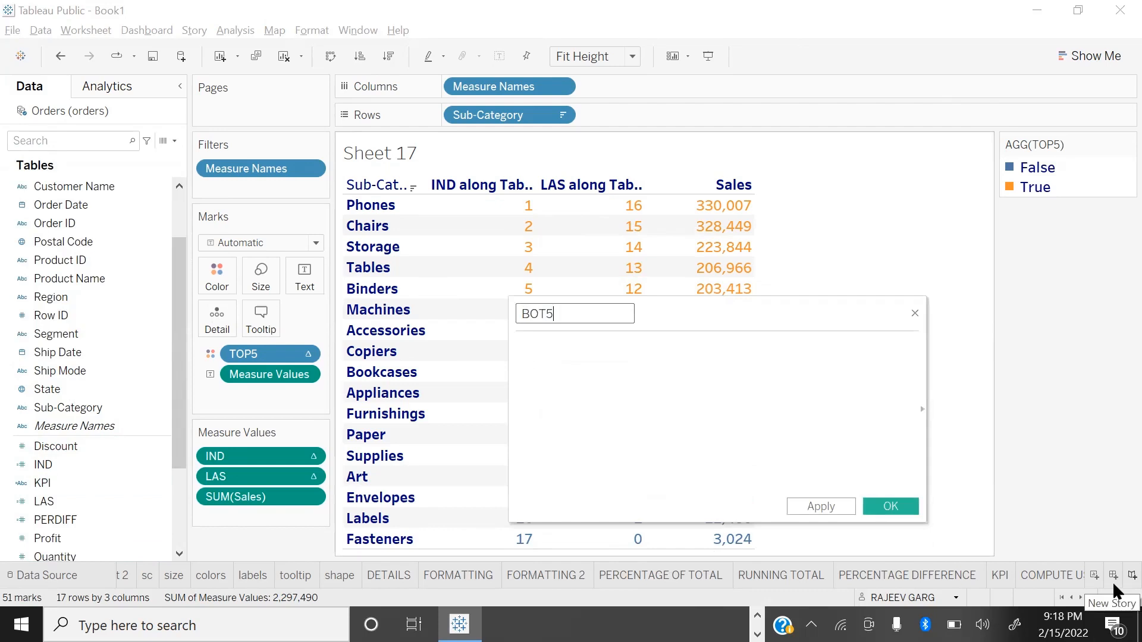
left_click(660, 382)
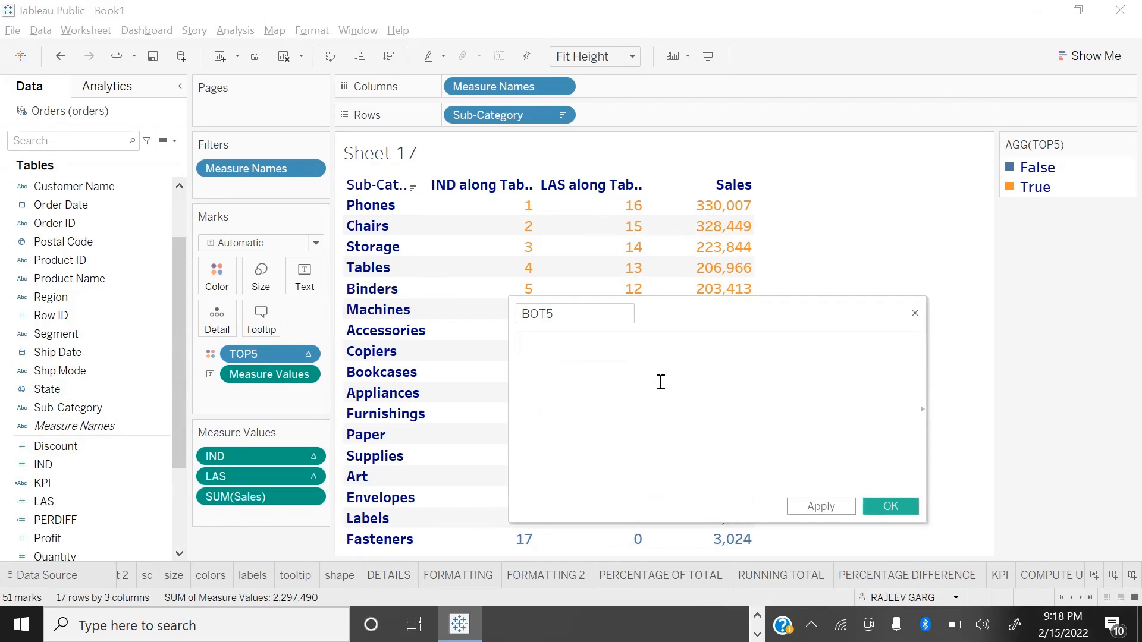
type("LA")
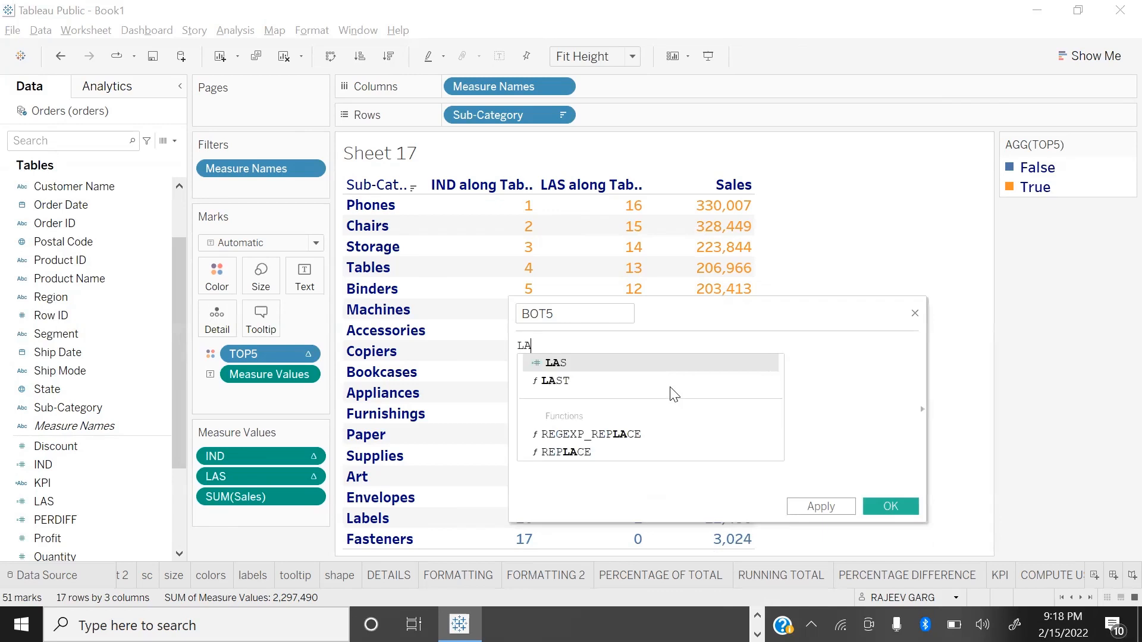
key("Return")
type("<")
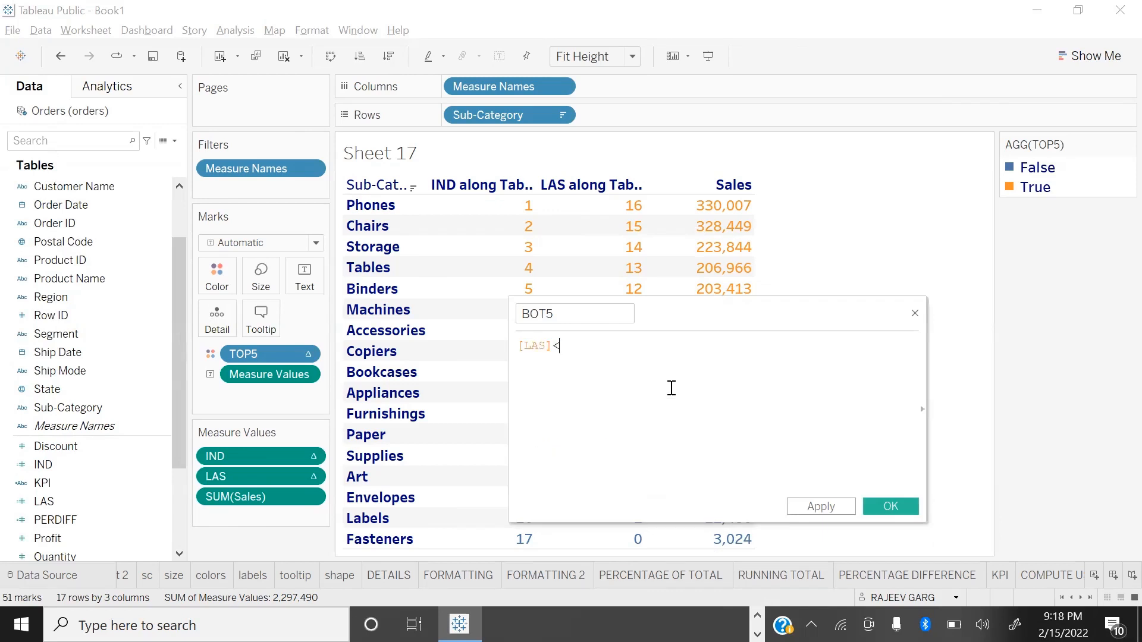
type("5")
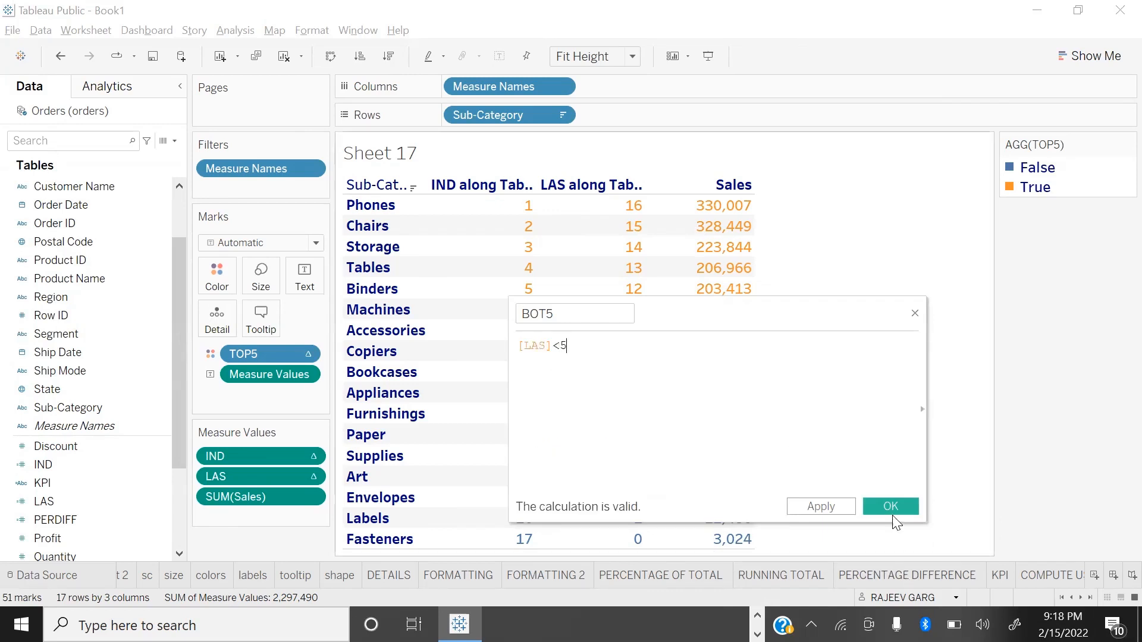
left_click(890, 506)
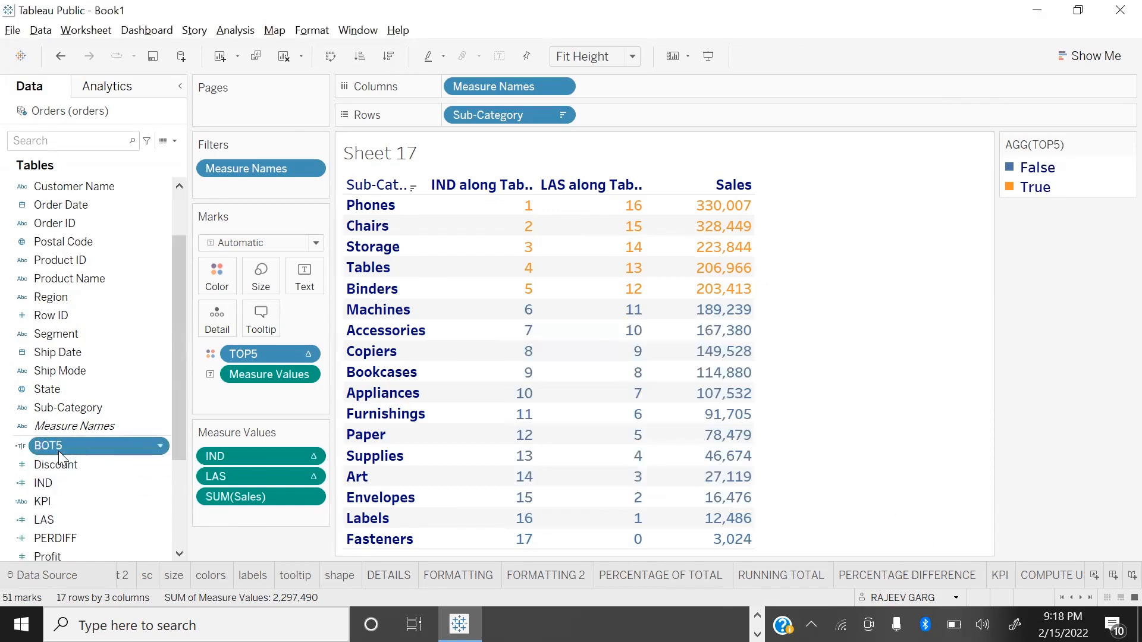
Step: Color the table values by the BOT5 field and preview the sheet in presentation mode
left_click_drag(52, 450, 218, 284)
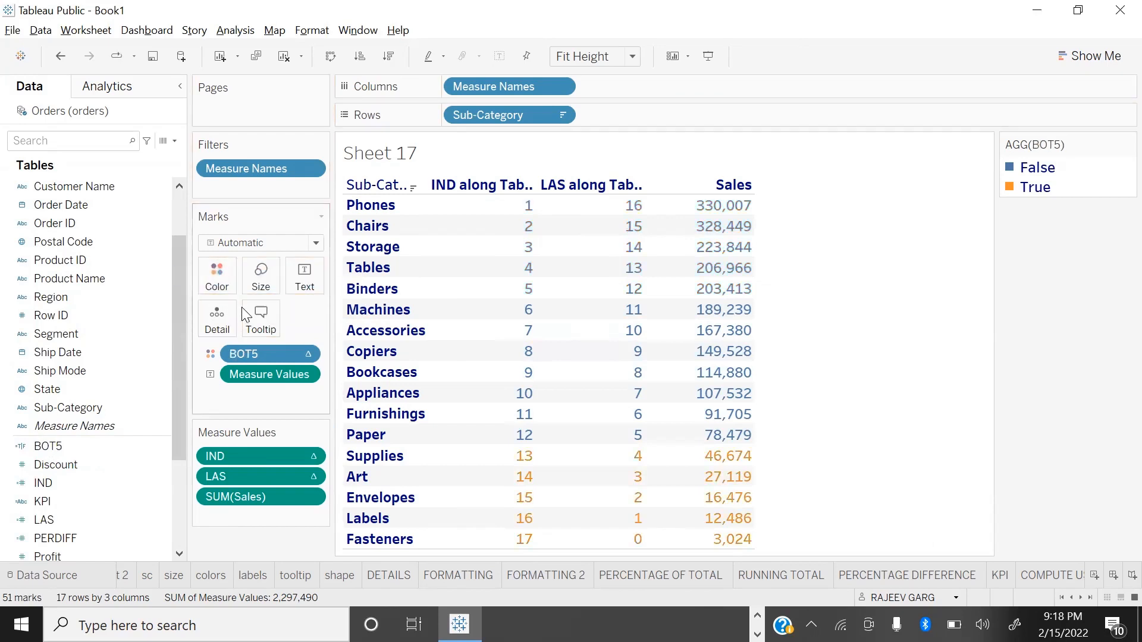
mouse_move(467, 443)
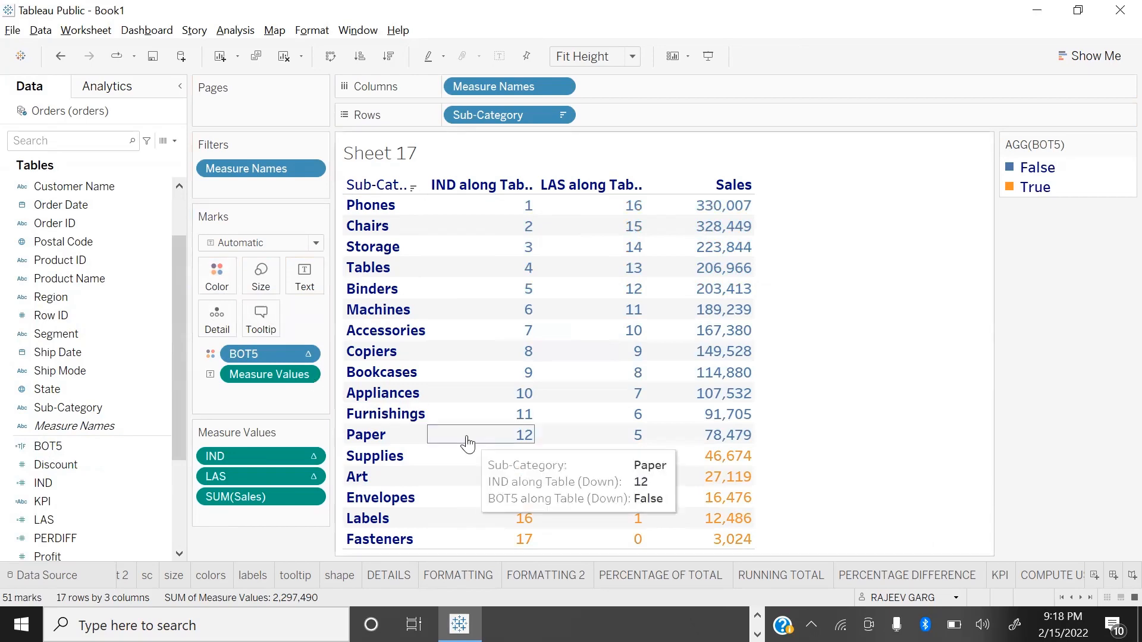
key("F7")
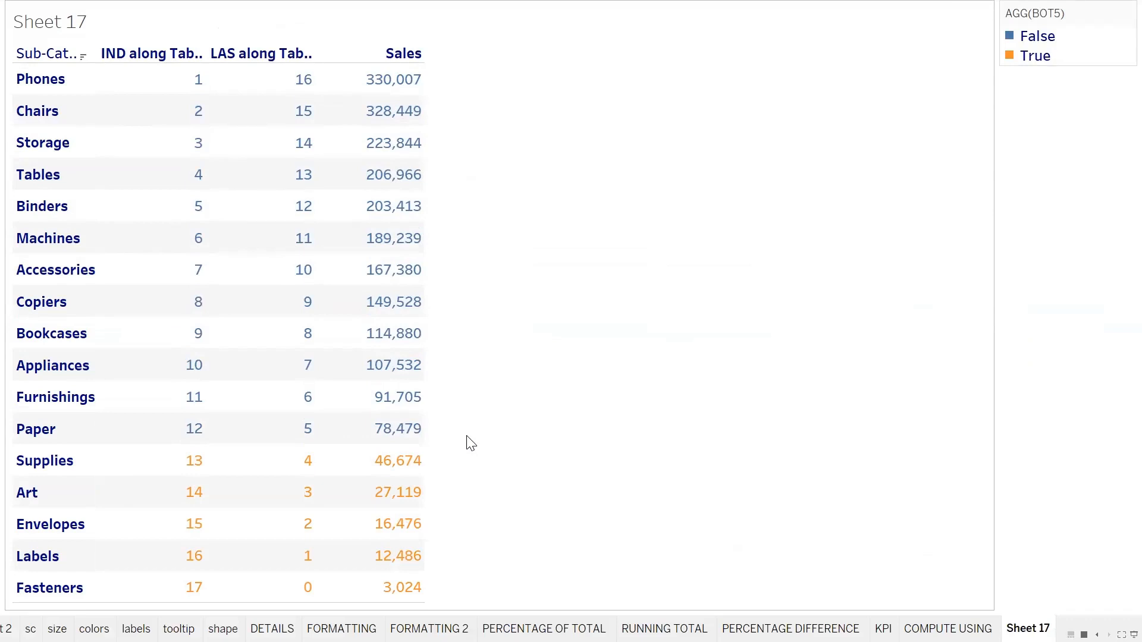
key("F7")
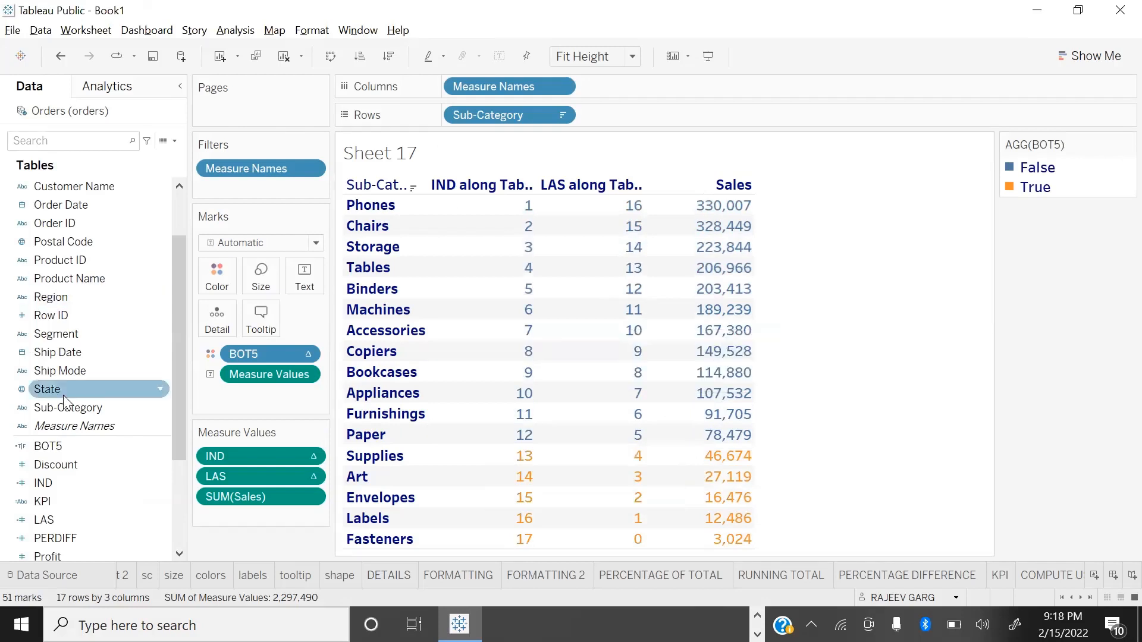
Step: Switch the color field of the table values back to TOP5
scroll(65, 500, "down", 3)
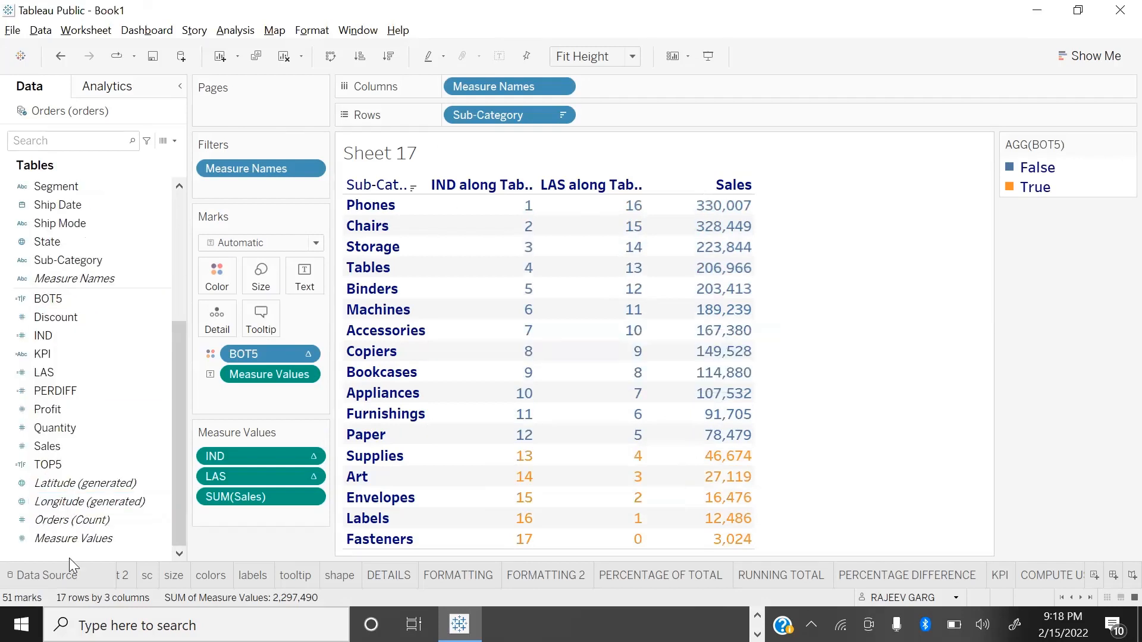
left_click_drag(48, 464, 217, 275)
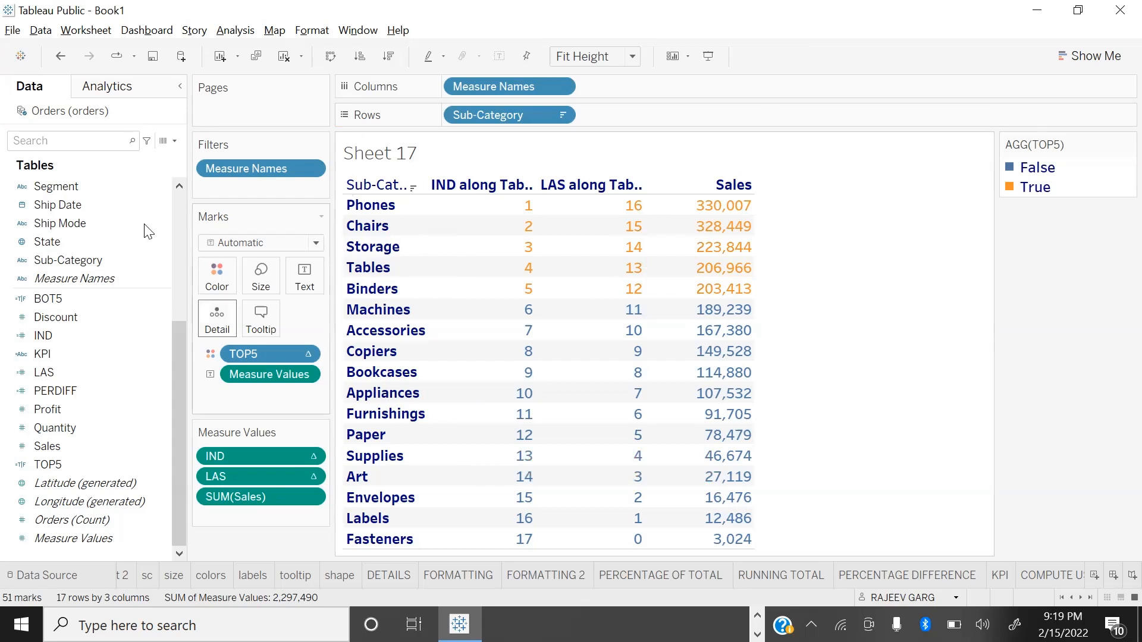
Step: Create a calculated field named TB5 with the formula [IND]<5 OR [LAS]<5
left_click(174, 141)
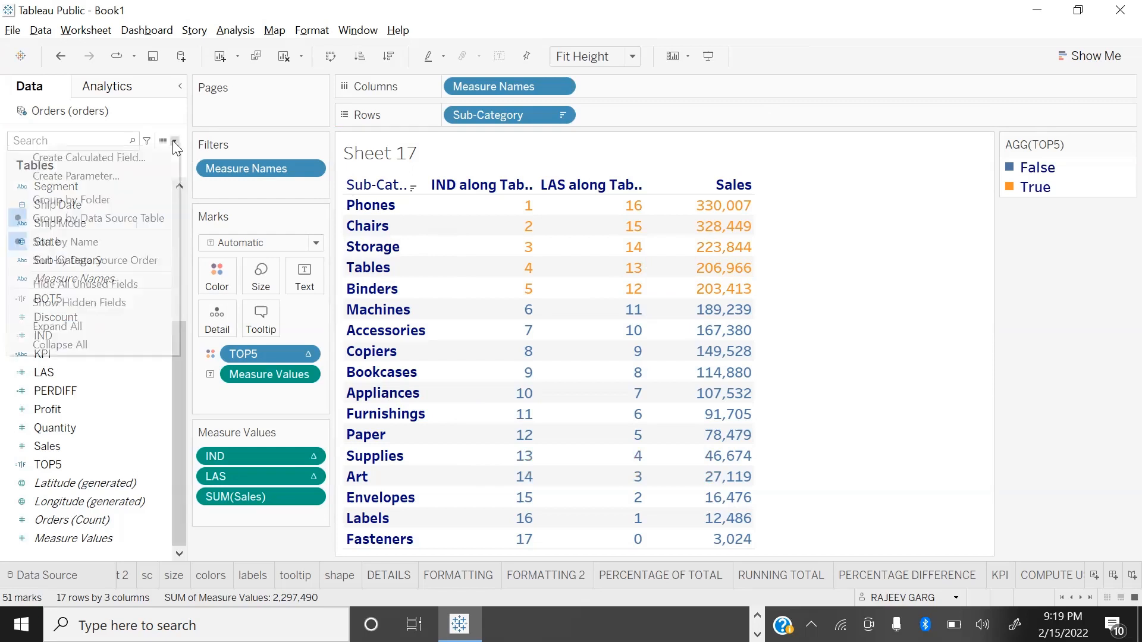
left_click(139, 158)
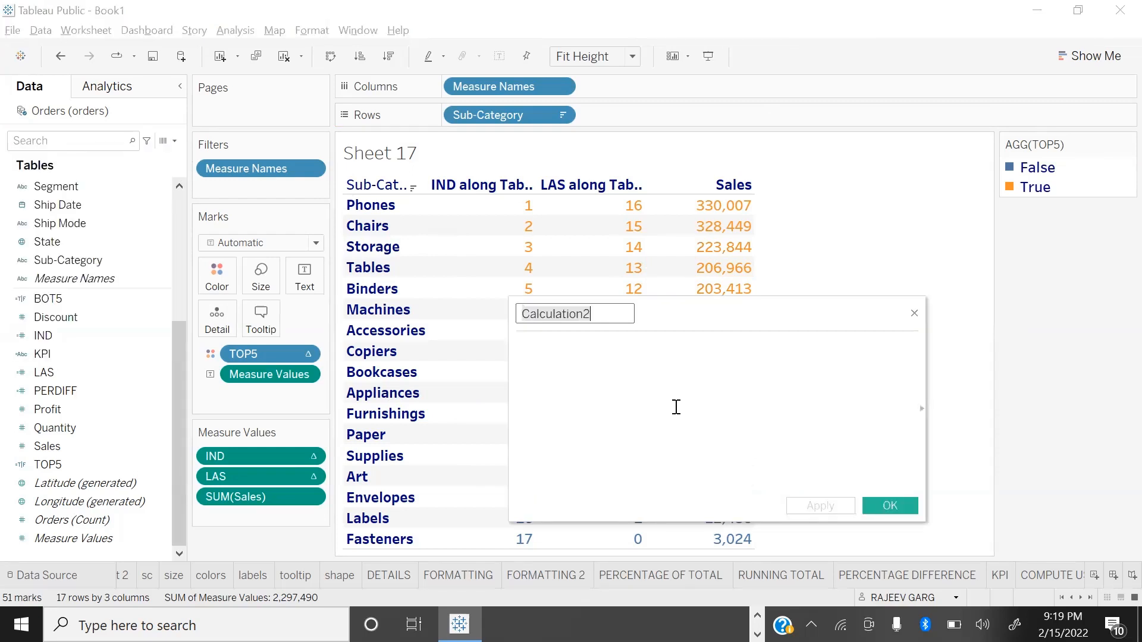
type("TB5")
left_click(628, 343)
type("IND")
key("Return")
type("<=5")
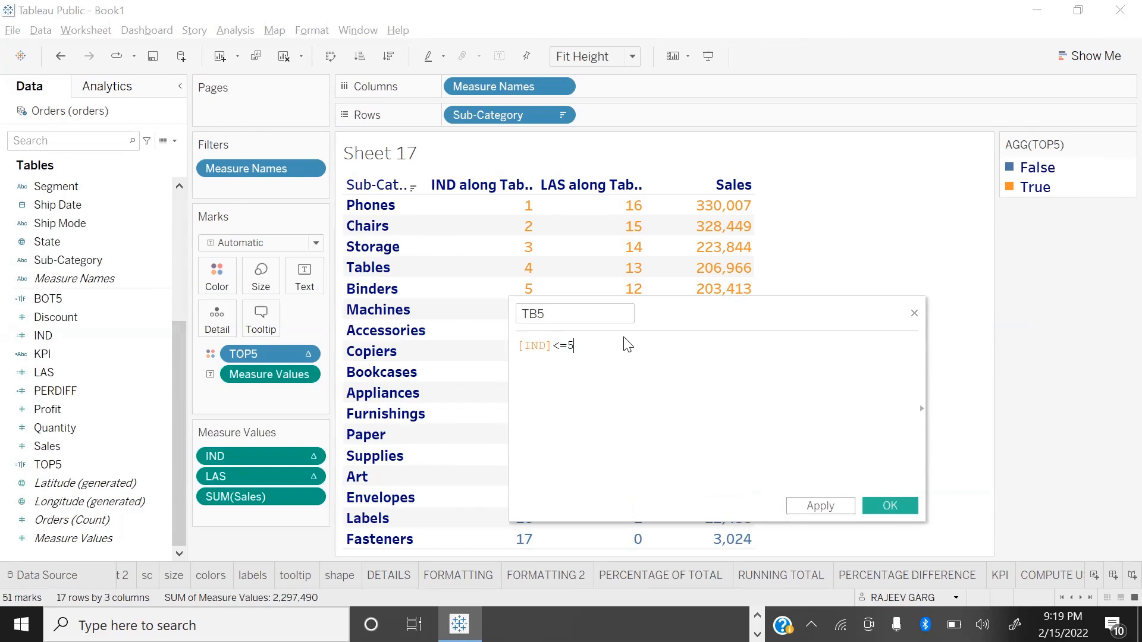
key("BackSpace")
key("BackSpace")
type("5 OR  ")
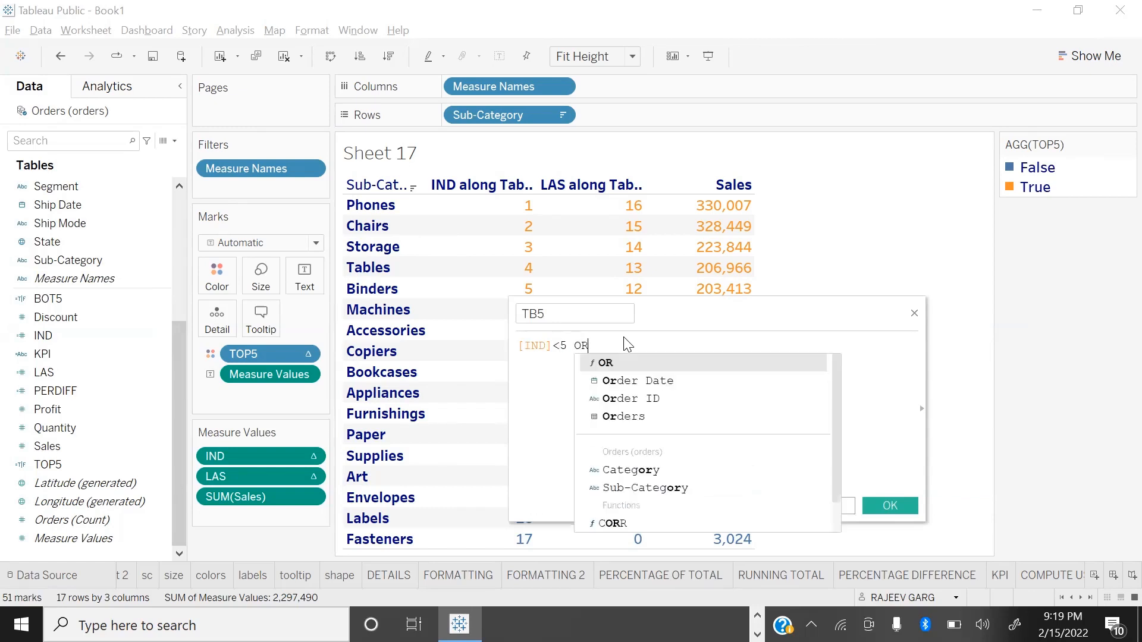
type("[LAS] ")
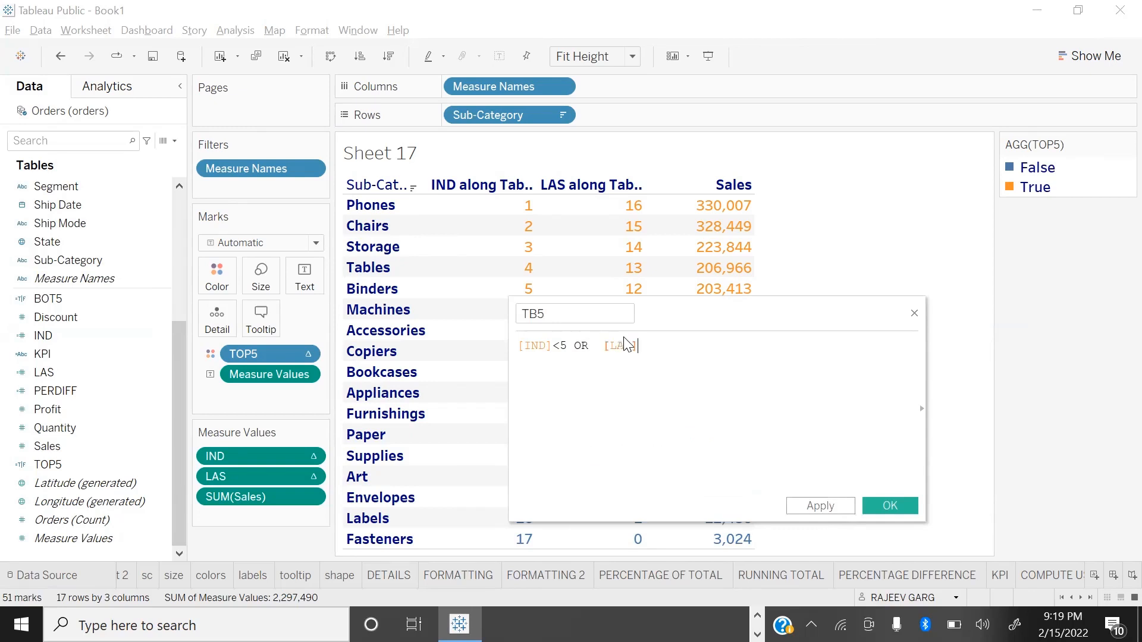
type("<")
key("BackSpace")
type("<5")
left_click(892, 505)
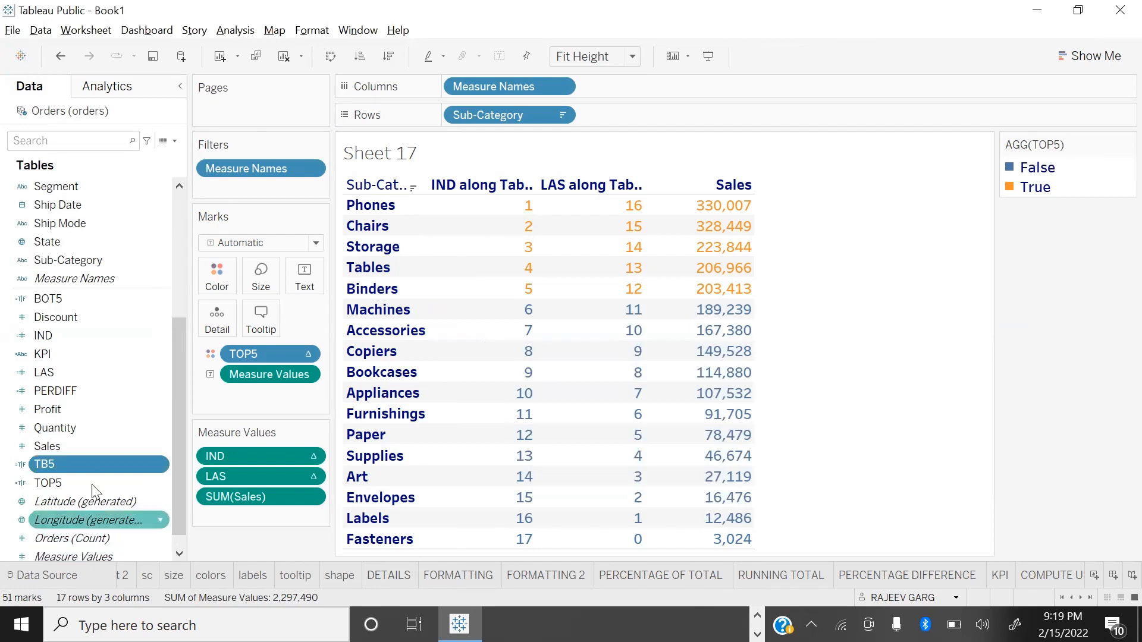
Step: Color the table values by the TB5 field and remove the IND and LAS measures, previewing the sheet in presentation mode
left_click_drag(59, 464, 217, 270)
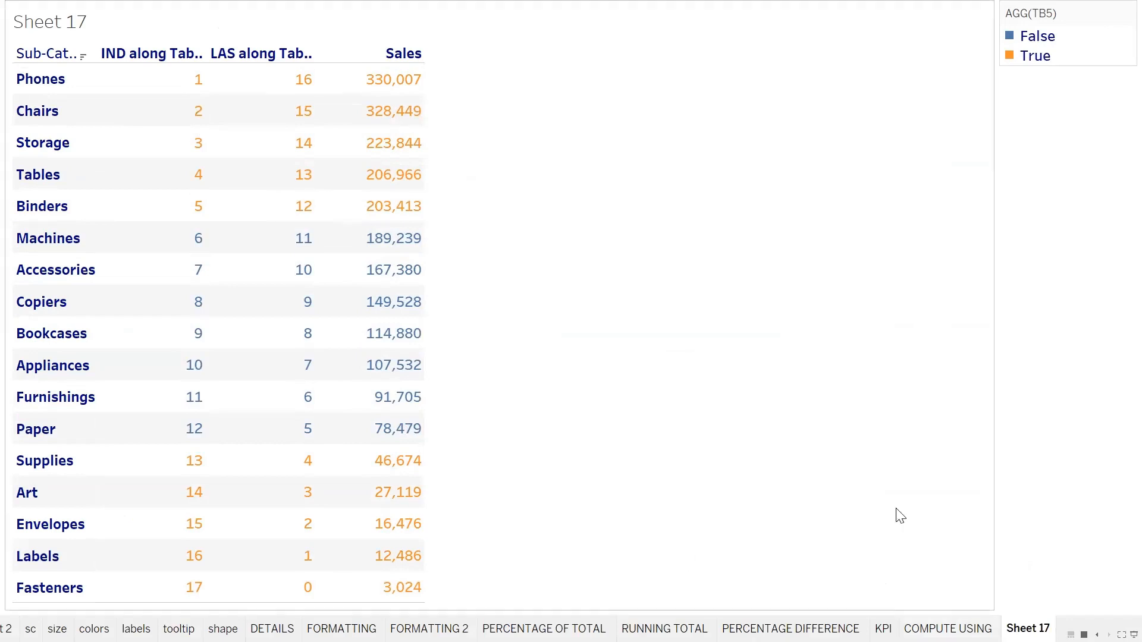
key("Escape")
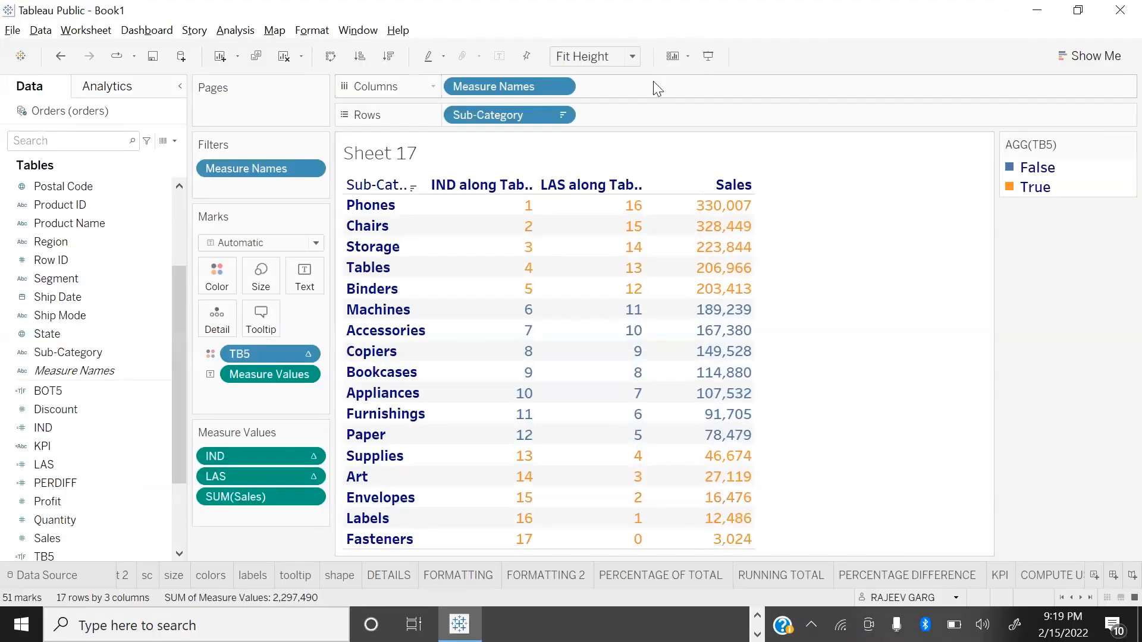
left_click_drag(268, 453, 7, 510)
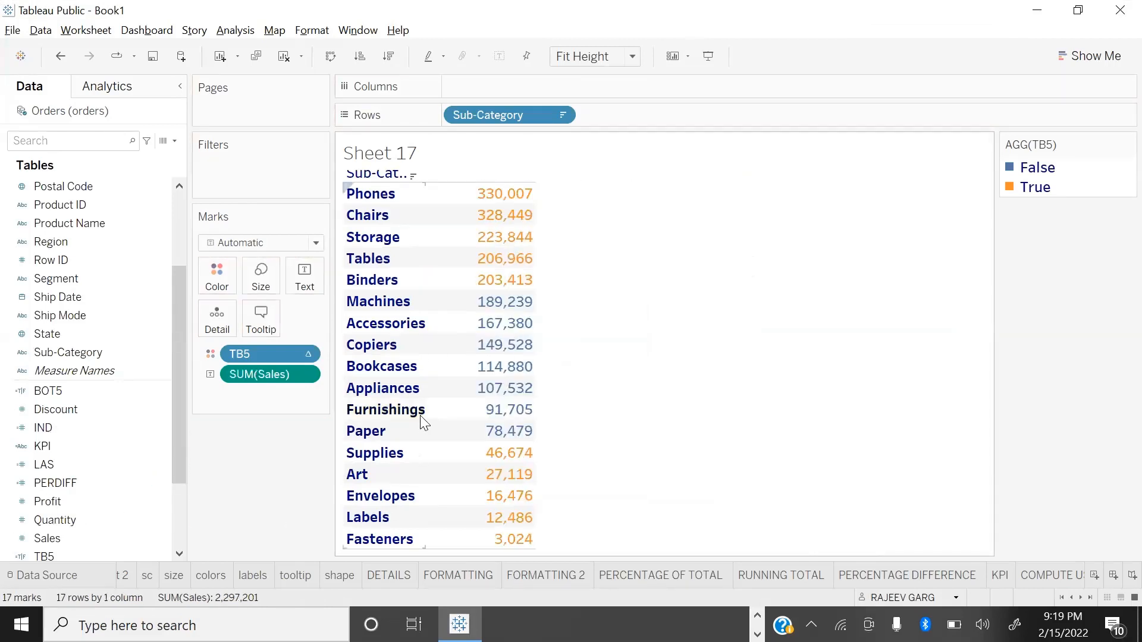
key("F7")
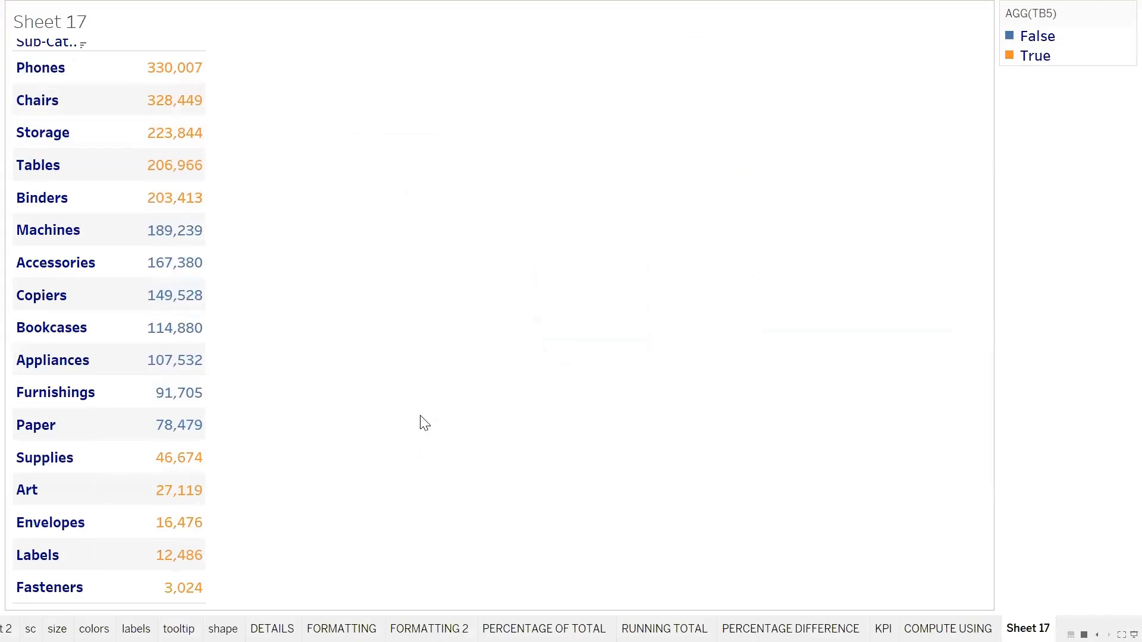
key("F7")
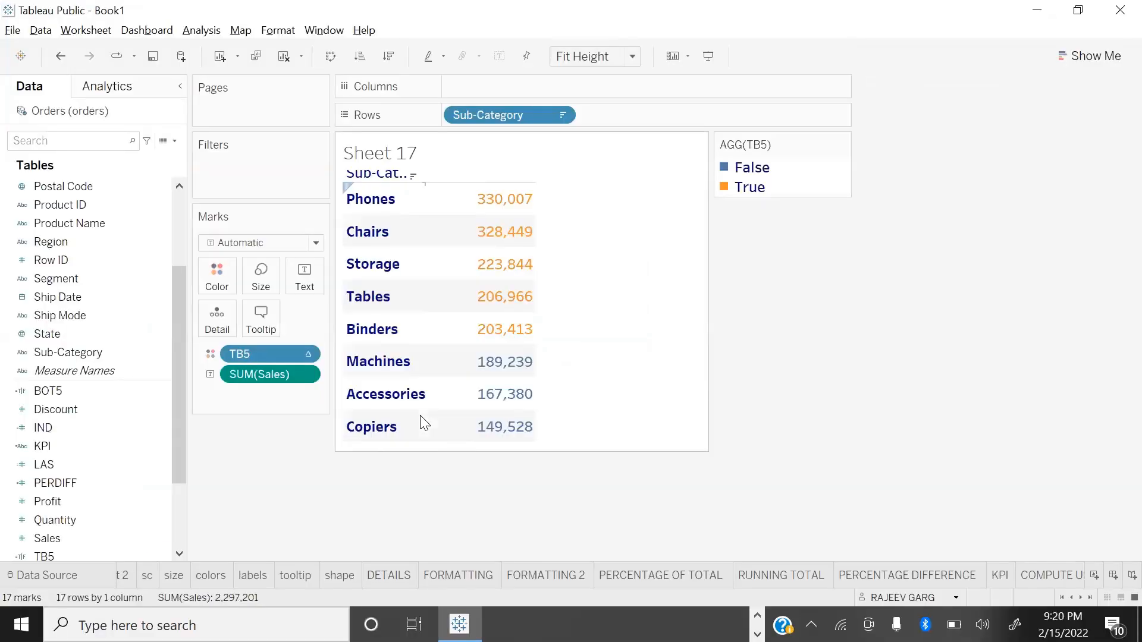
Step: Rename Sheet 17 as CF1 and add a new blank worksheet
left_click(1088, 597)
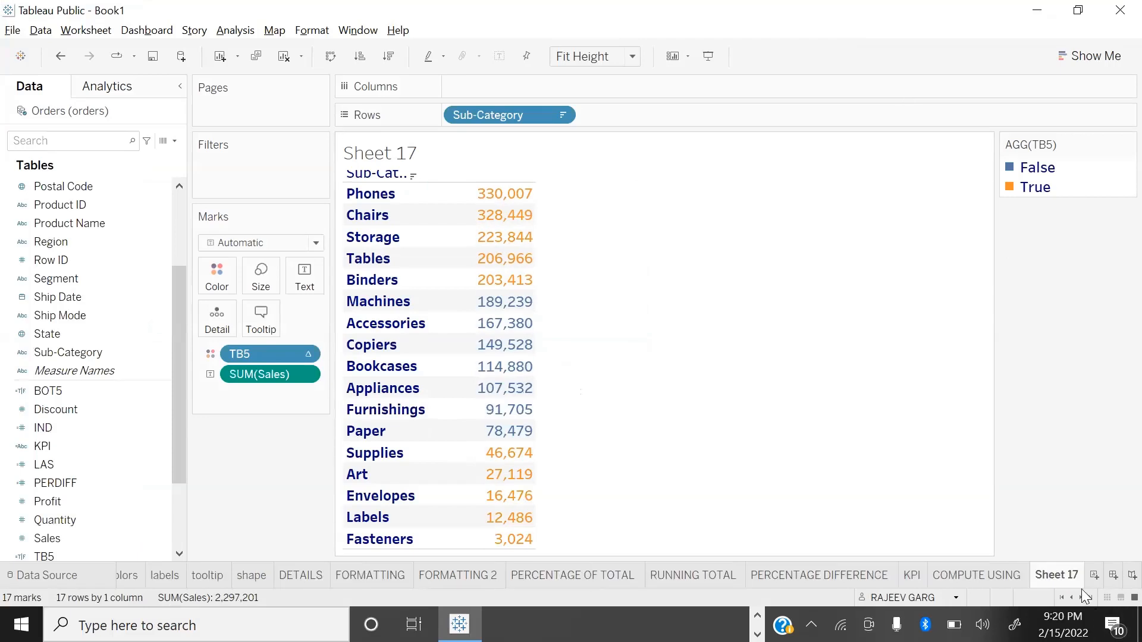
double_click(1054, 574)
type("CF1")
key("Return")
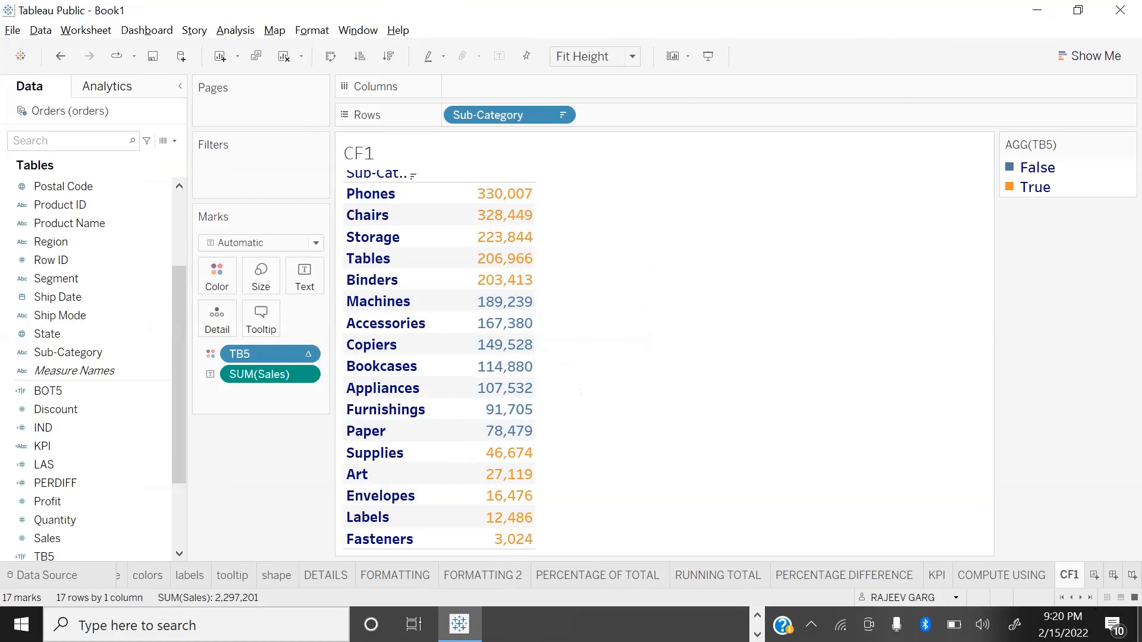
left_click(1094, 575)
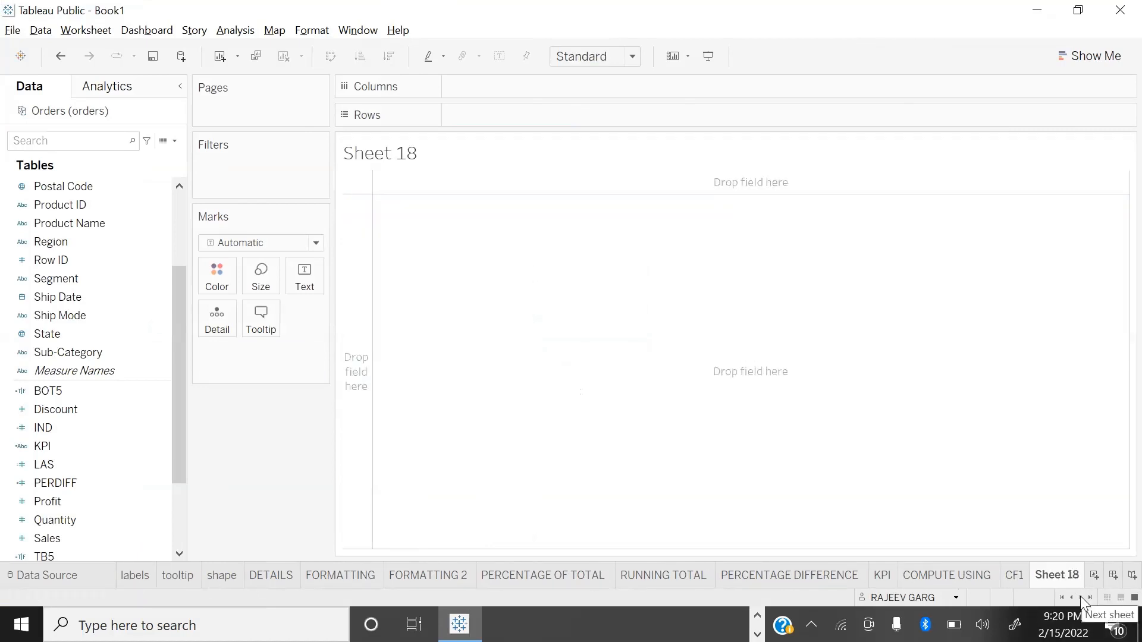
Step: Build a bar chart of total Sales by Sub-Category on the blank worksheet
left_click(58, 500)
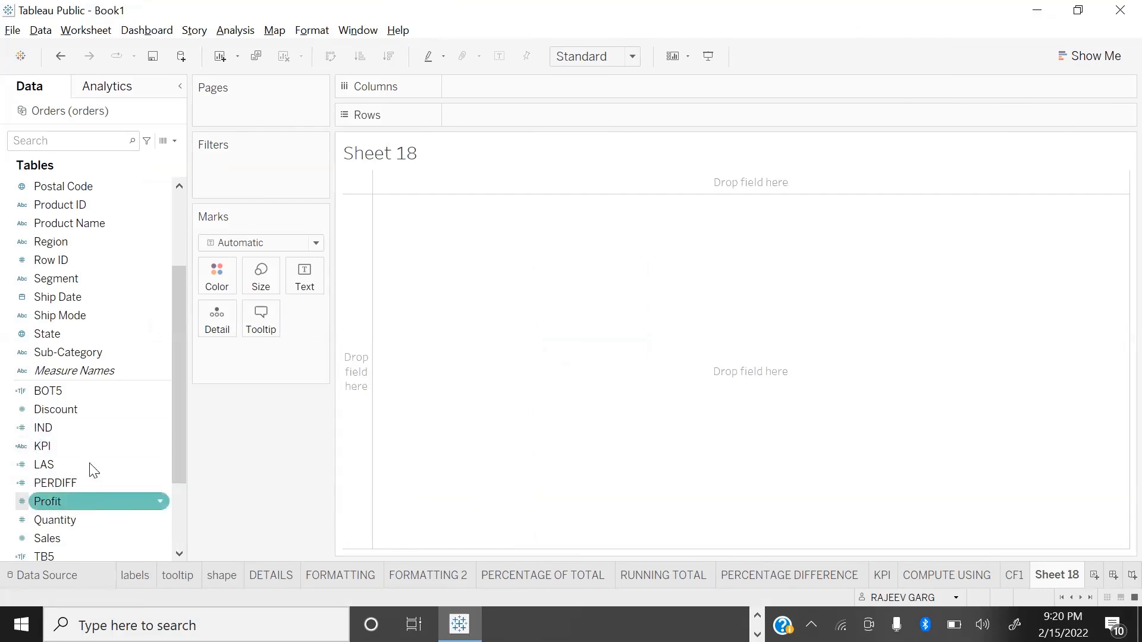
scroll(93, 470, "down", 2)
double_click(68, 430)
scroll(69, 355, "up", 1)
left_click(50, 262)
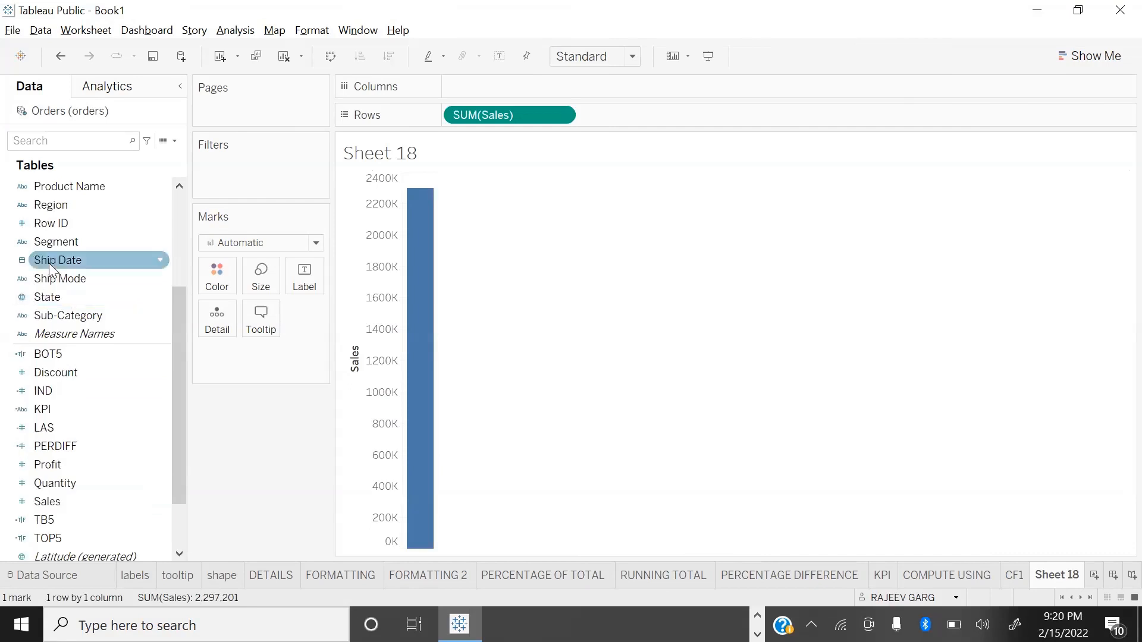
double_click(83, 315)
left_click(76, 333)
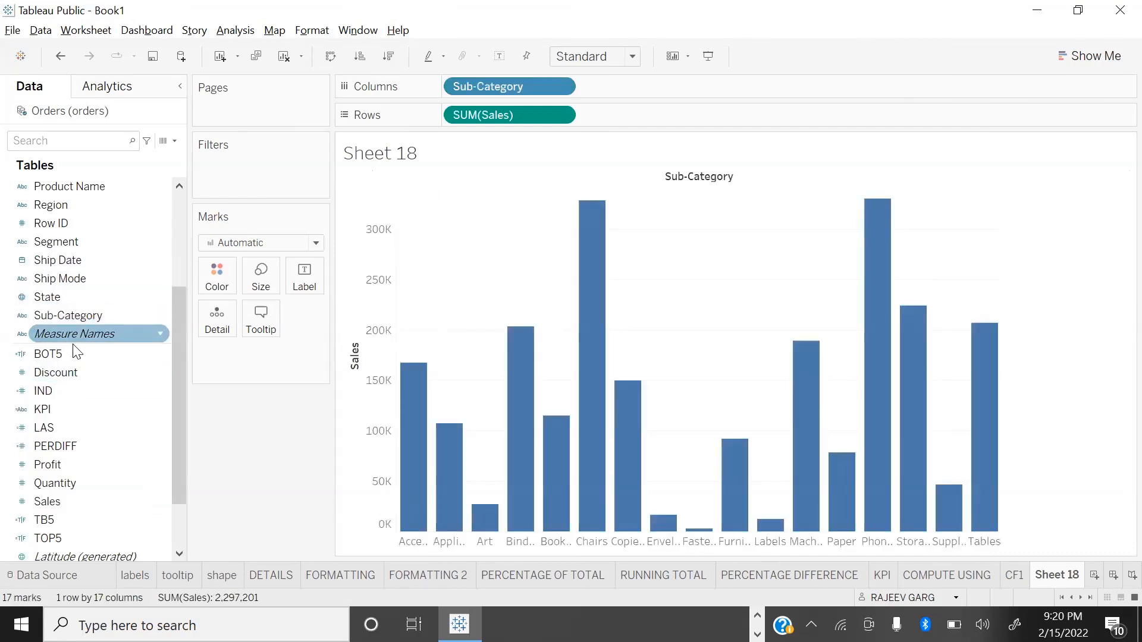
Step: Swap the chart's rows and columns, fit it to Entire View, and sort the sub-categories in descending order of sales
key("ctrl+w")
left_click(567, 60)
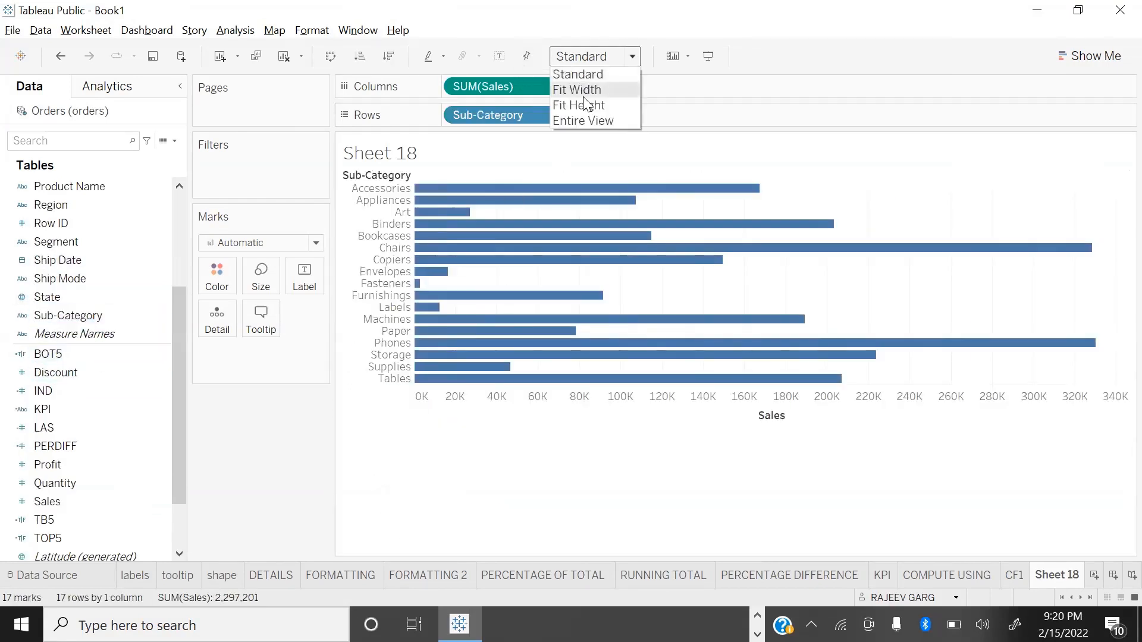
left_click(580, 120)
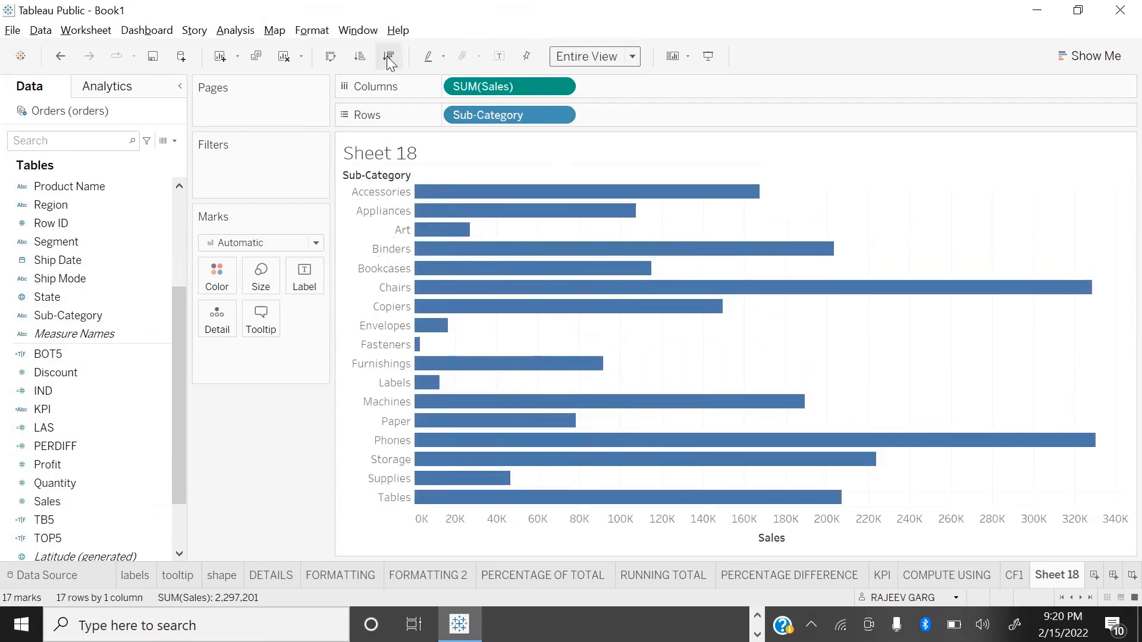
left_click(390, 60)
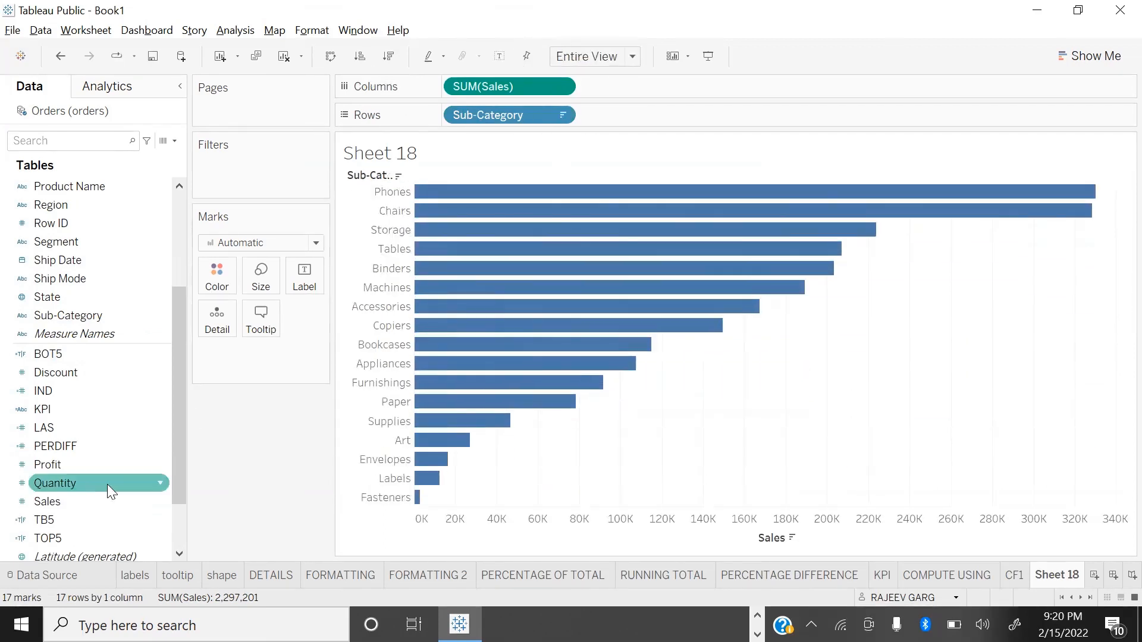
Step: Color the sub-category bars by the TB5 field
scroll(62, 368, "down", 2)
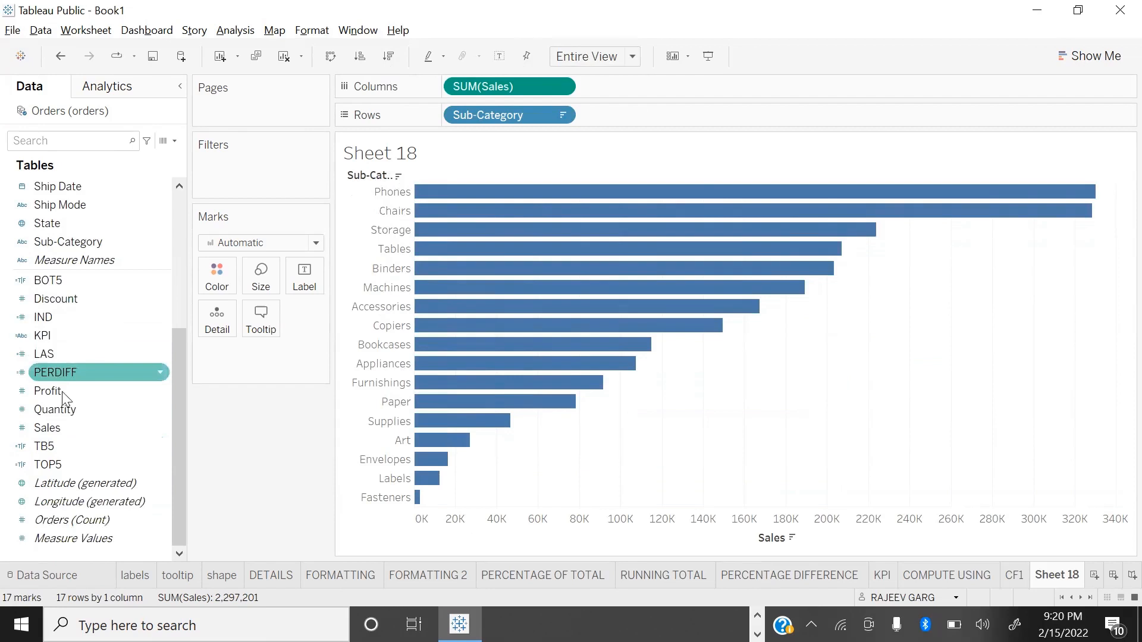
scroll(66, 316, "up", 3)
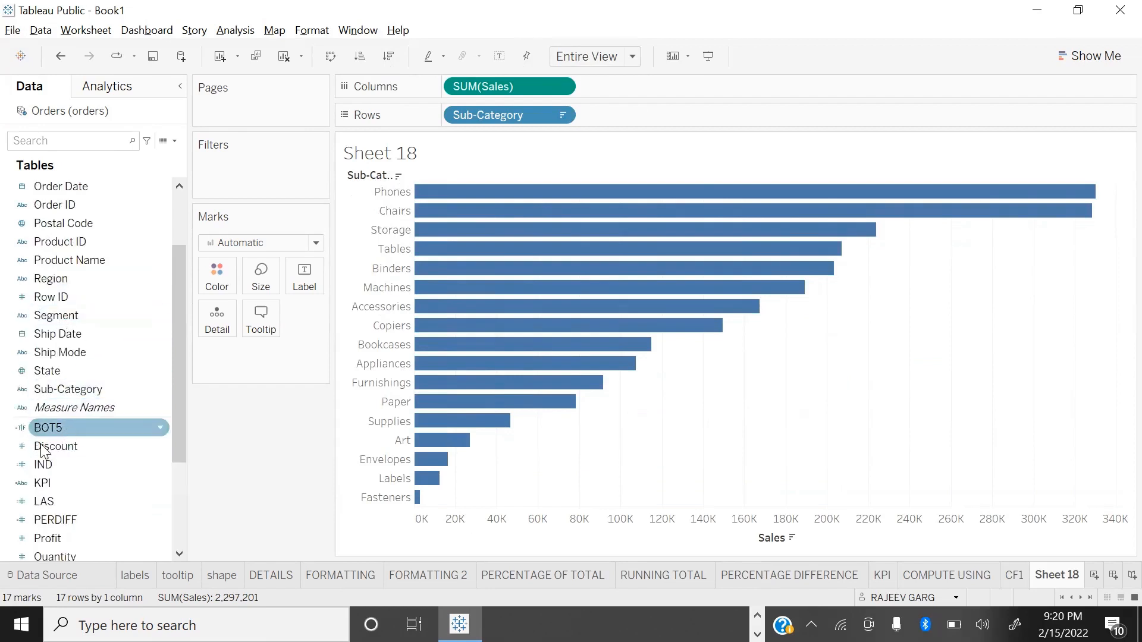
scroll(60, 483, "down", 2)
left_click_drag(50, 517, 221, 283)
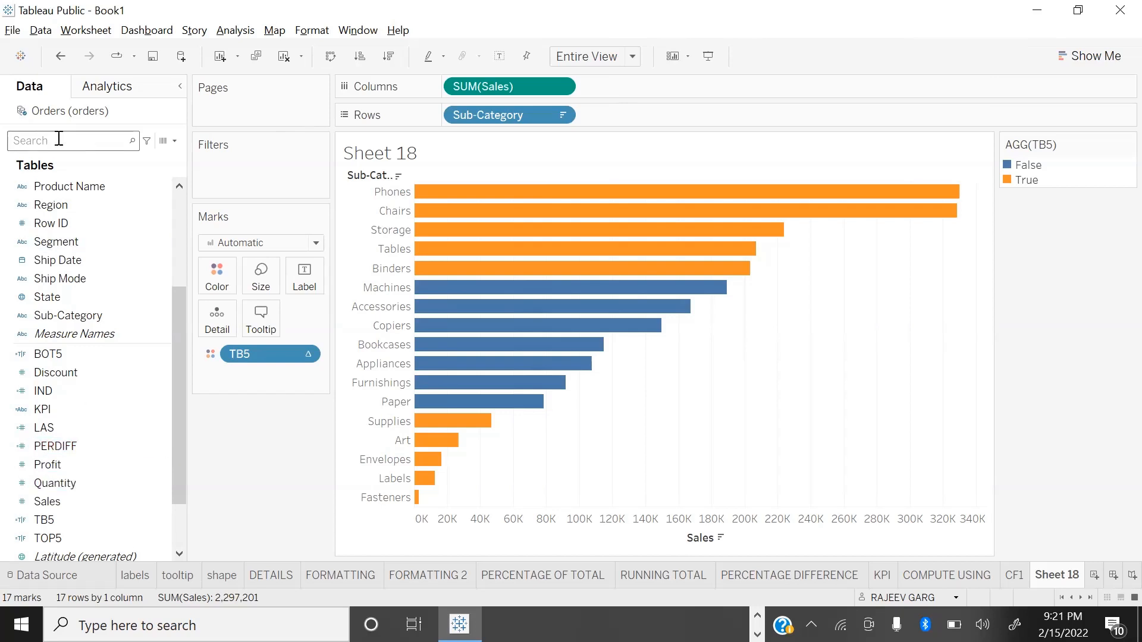
Step: Create an integer parameter named P1 with a range of allowable values from 1 to 8
left_click(175, 141)
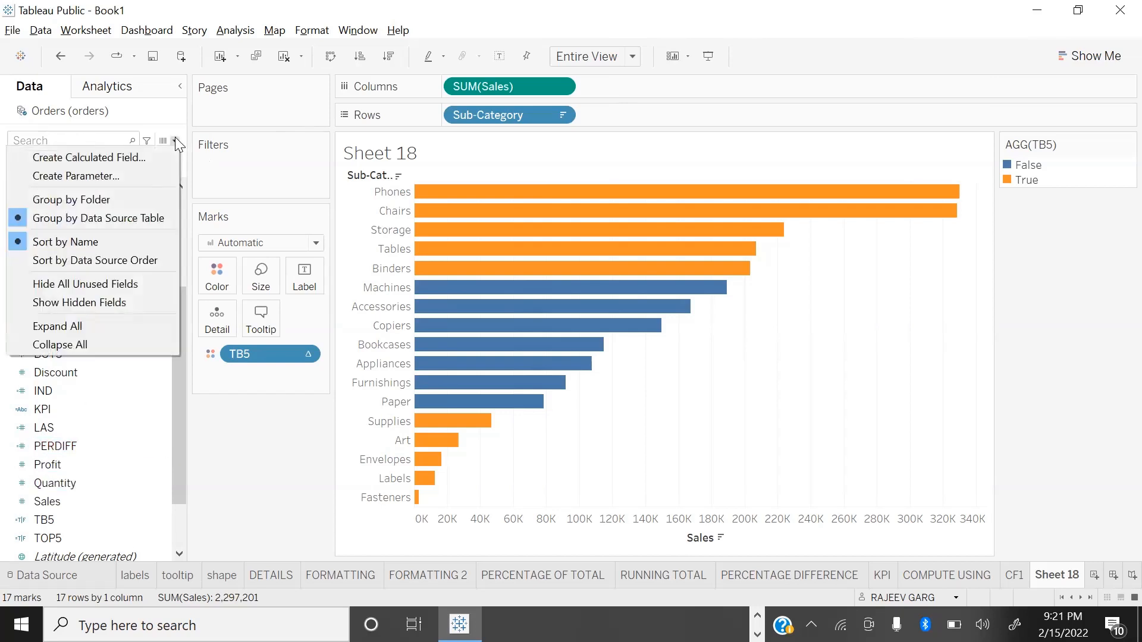
left_click(122, 176)
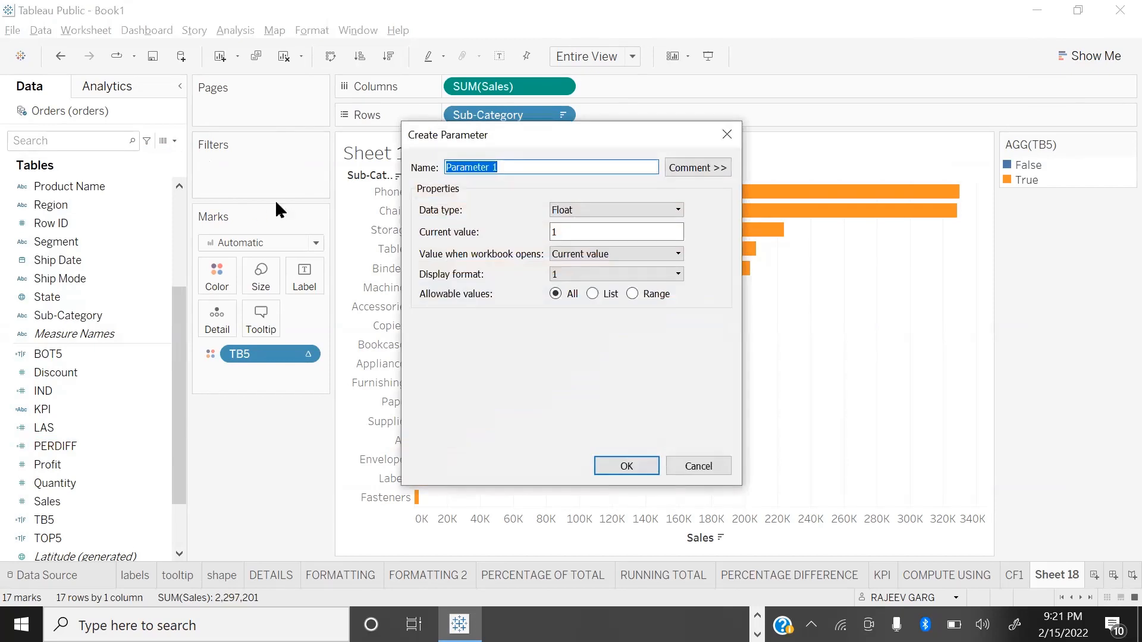
type("P1")
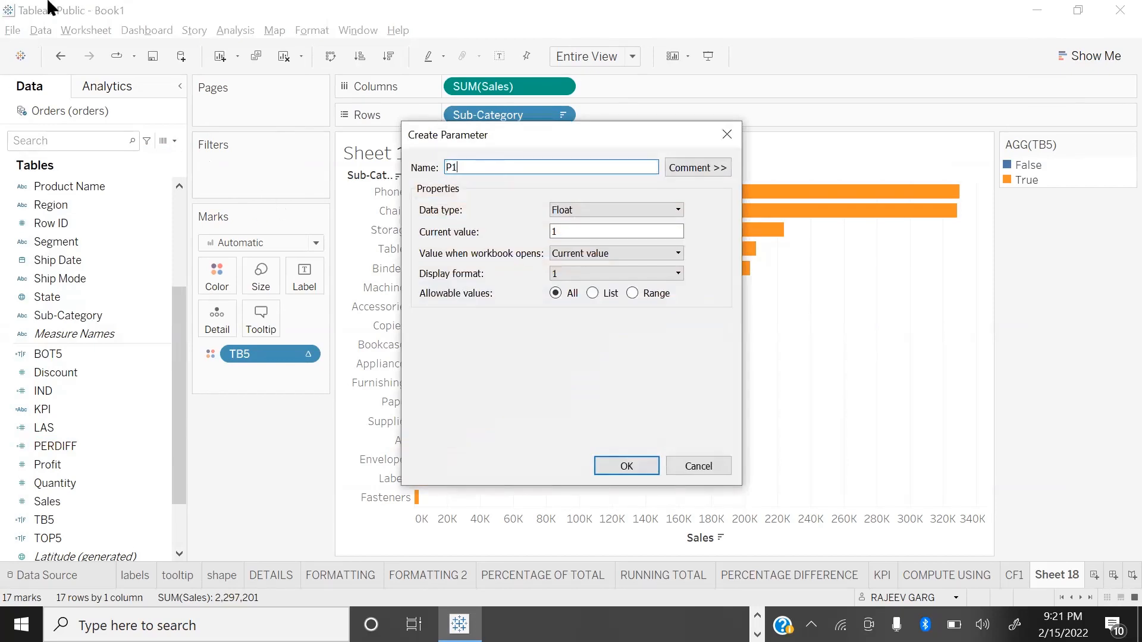
left_click(616, 211)
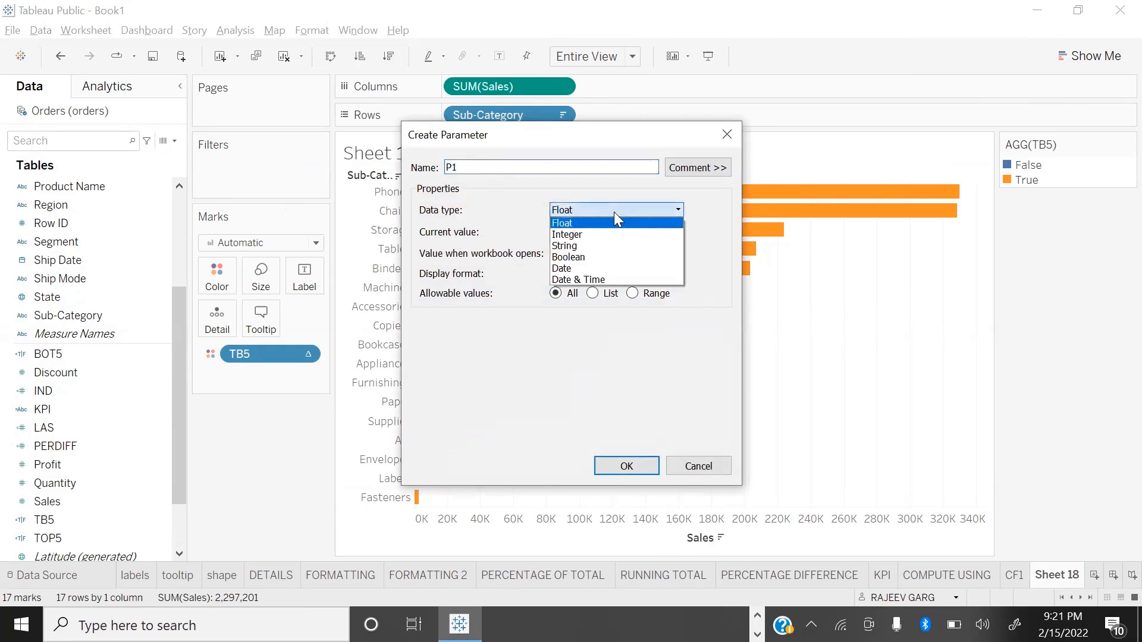
left_click(601, 234)
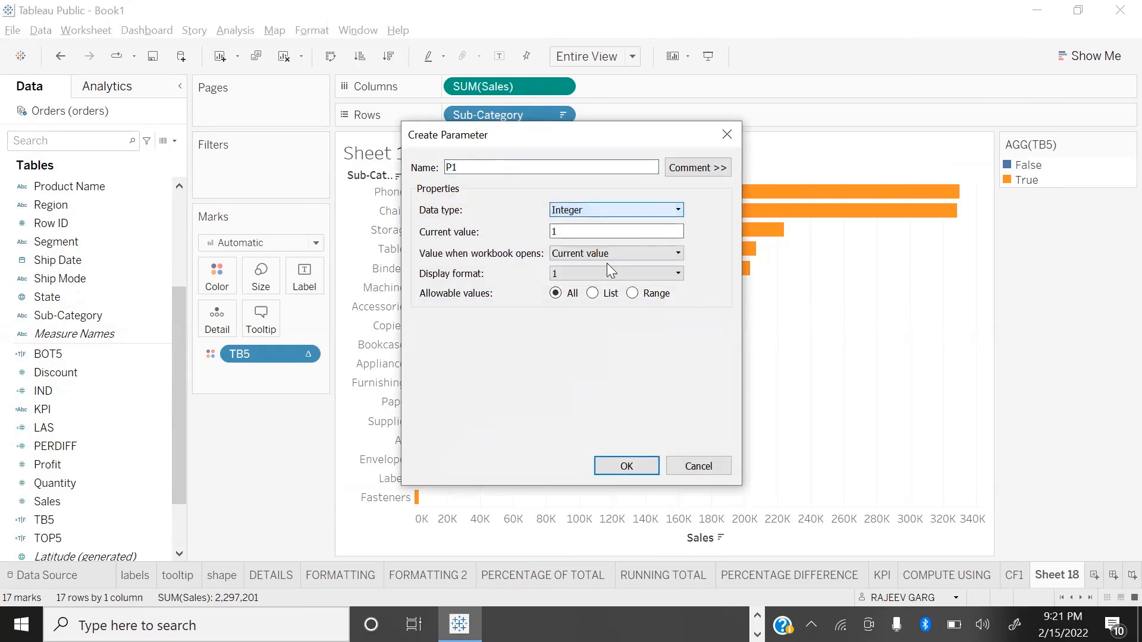
left_click(633, 294)
left_click(425, 342)
left_click(425, 360)
double_click(540, 359)
type("8")
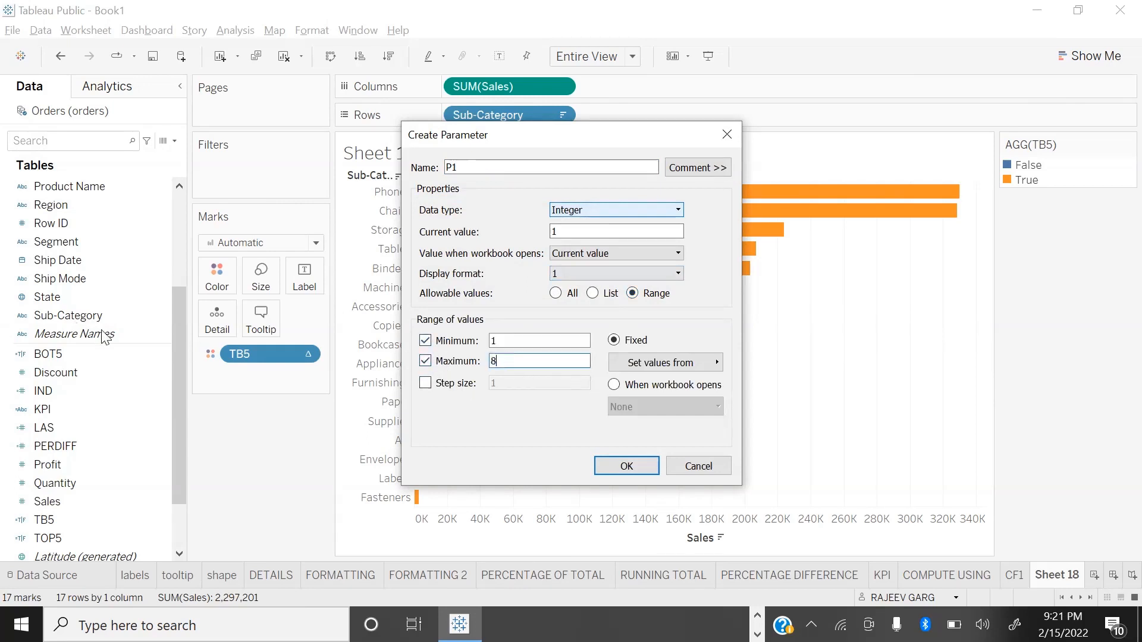
left_click(637, 466)
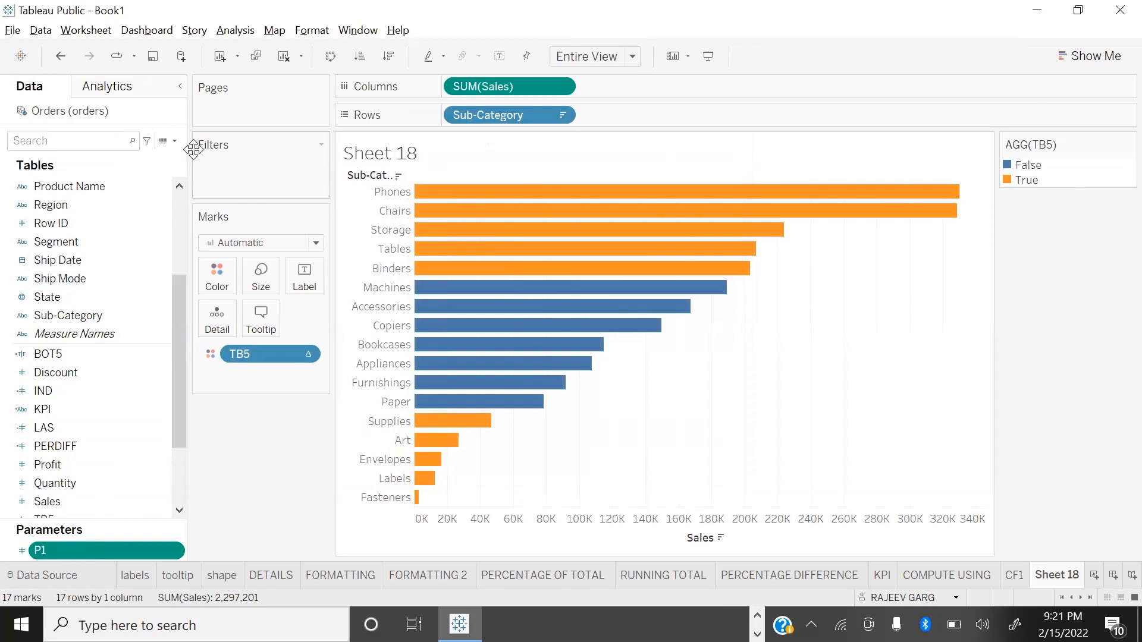
Step: Start a calculated field named TBN with the condition [IND]<= [P1]
left_click(175, 141)
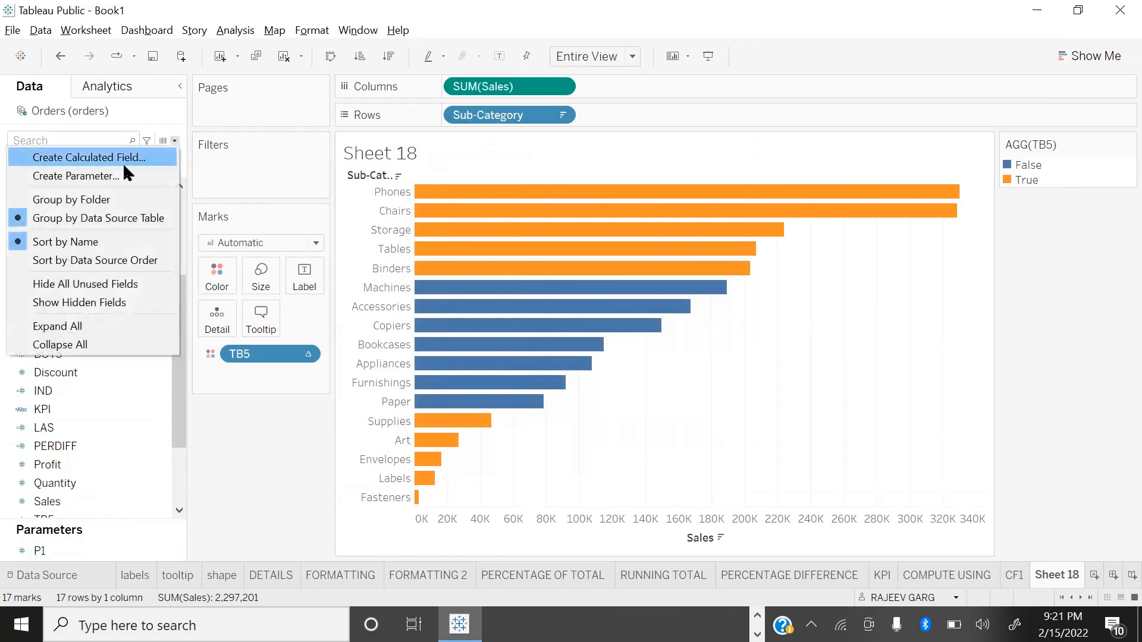
left_click(127, 157)
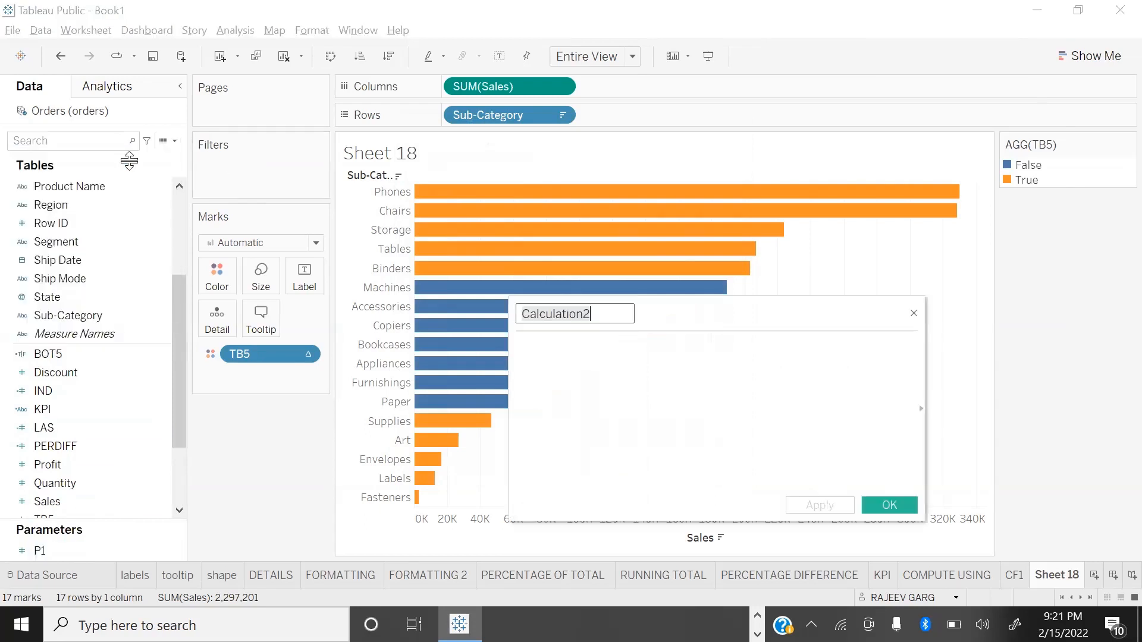
type("TBN")
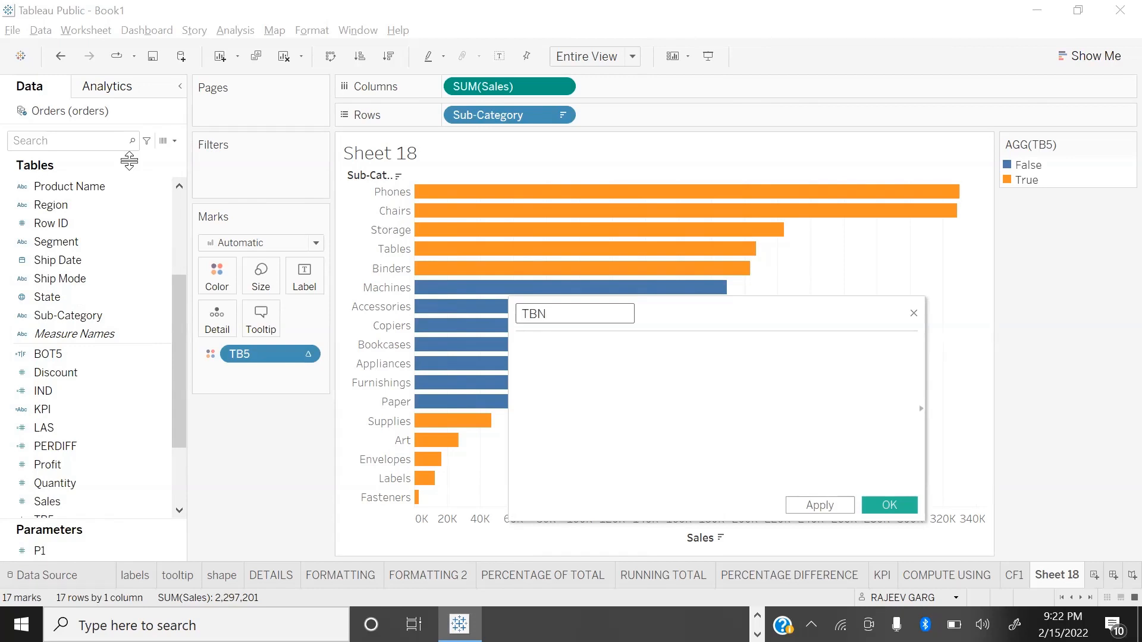
left_click(556, 346)
type("IND")
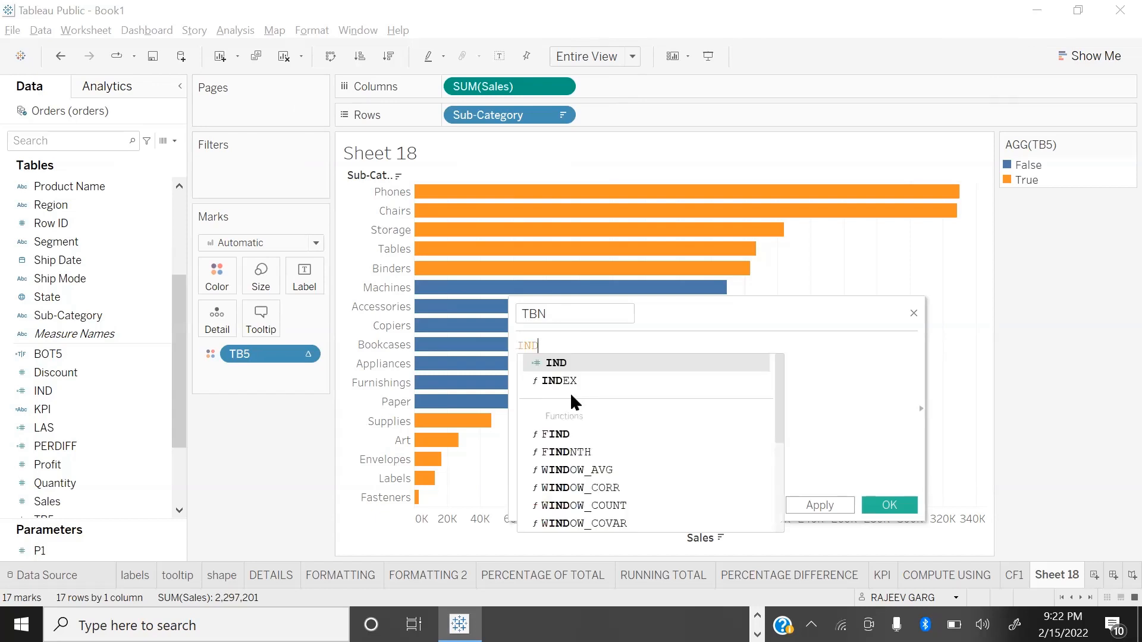
key("Return")
type("<= [P")
key("Return")
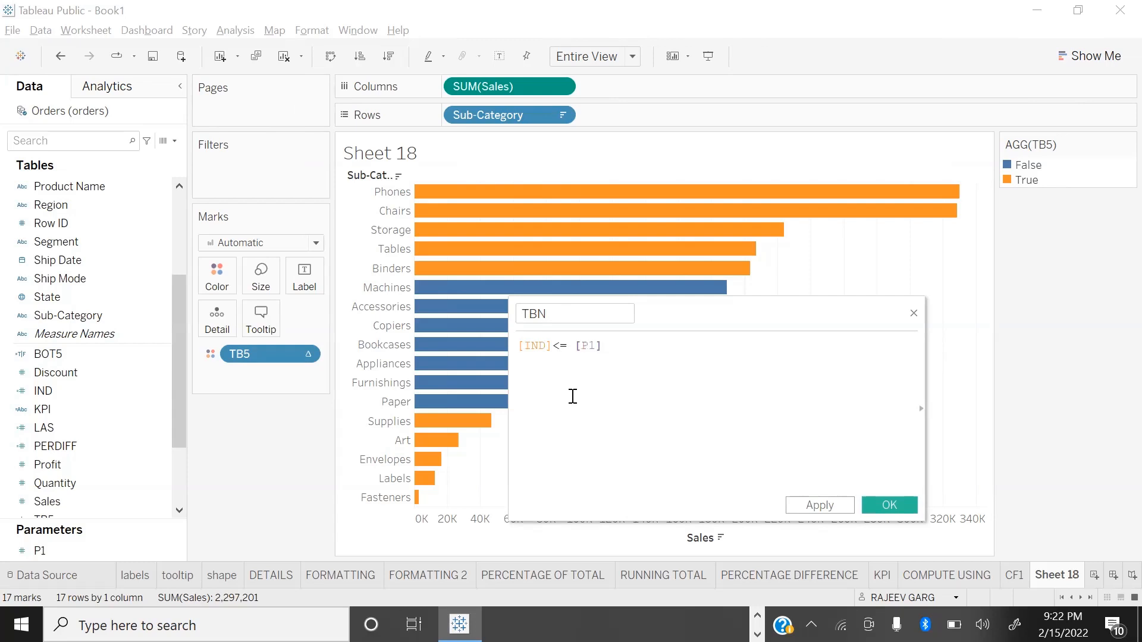
Step: Extend the TBN formula with OR [LAS]< [P1] and save the calculated field
type("OR ")
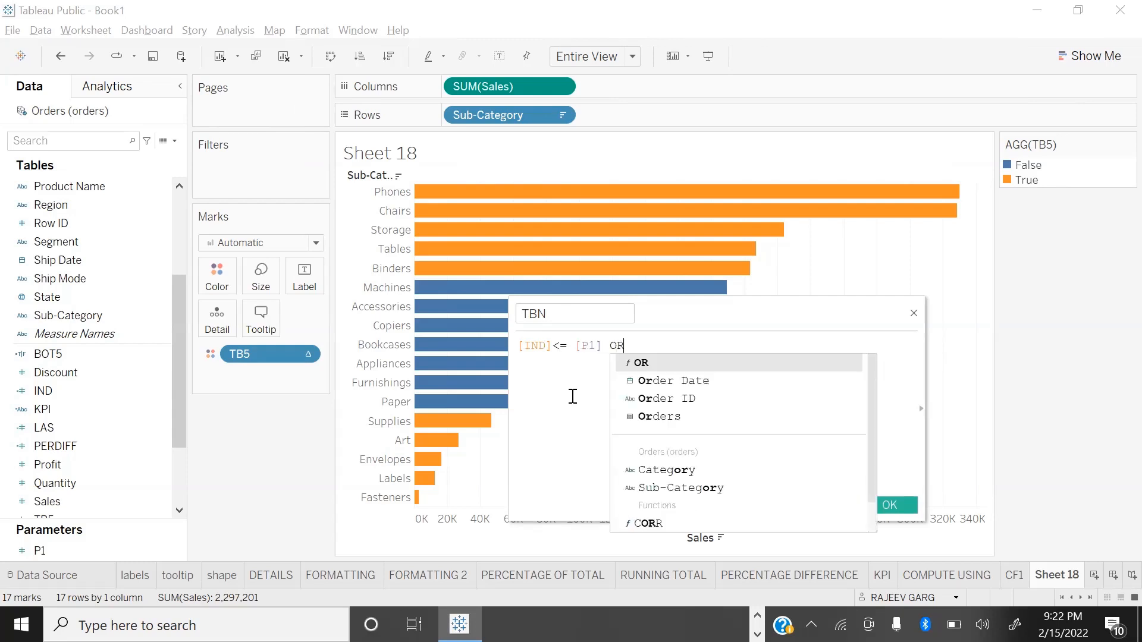
type("LA")
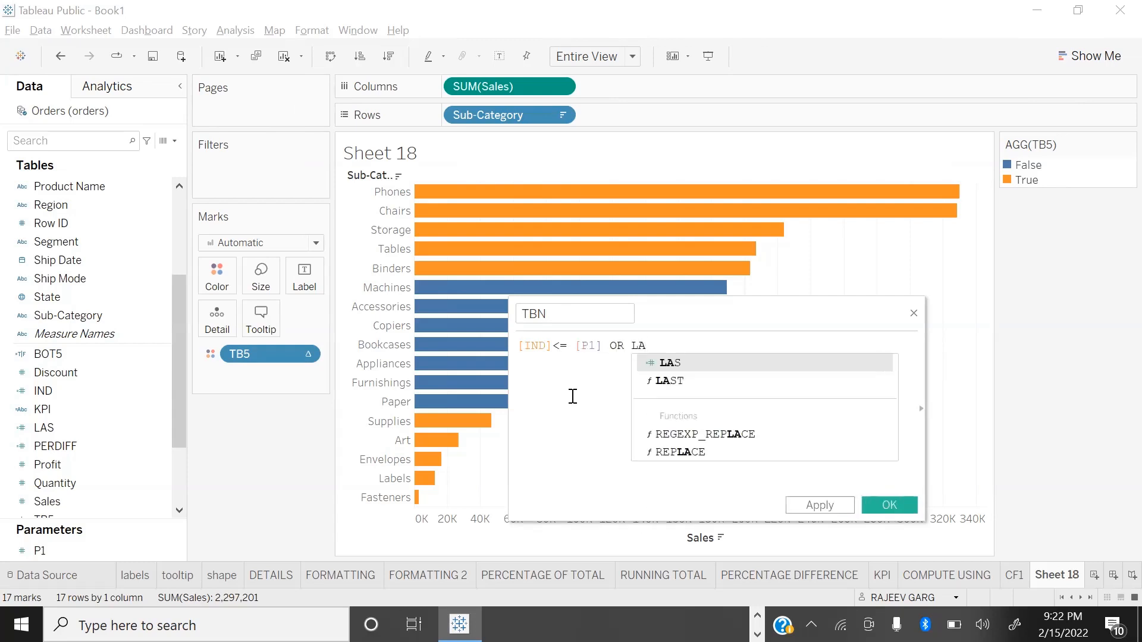
key("Return")
type("< [P")
key("Return")
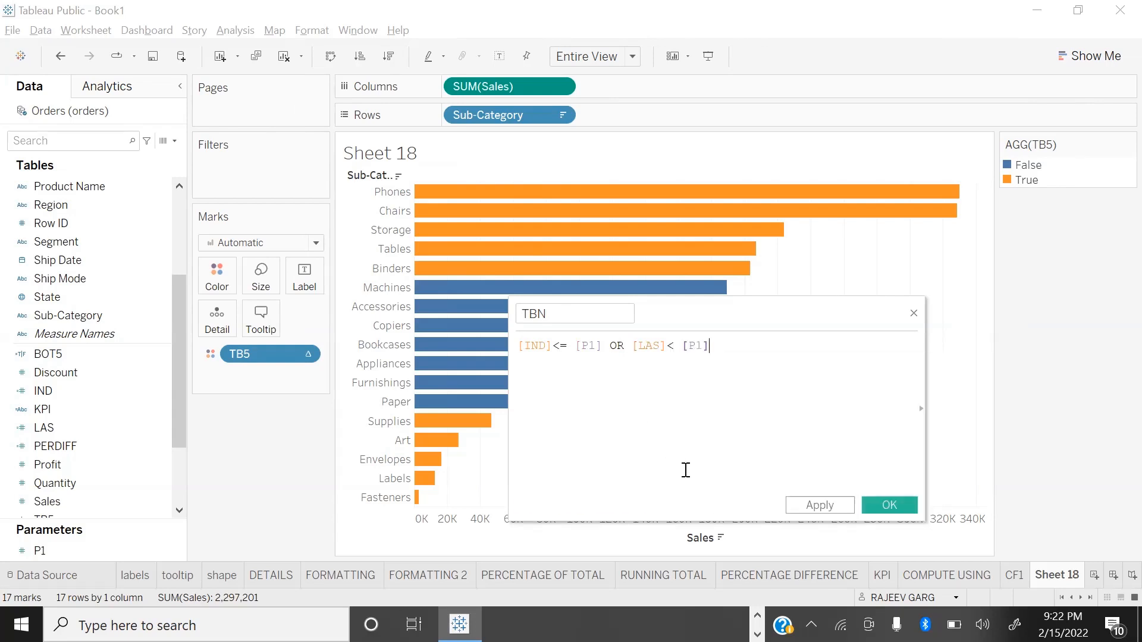
left_click(910, 507)
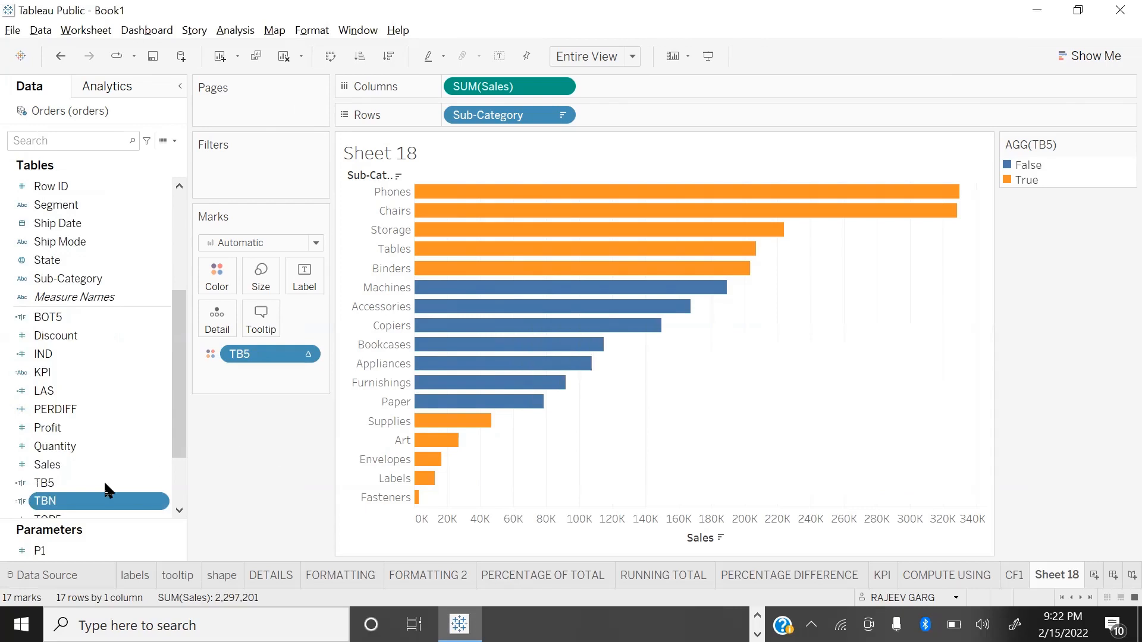
Step: Color the bars by TBN instead of TB5 and show the P1 parameter control on the sheet
left_click_drag(71, 501, 217, 277)
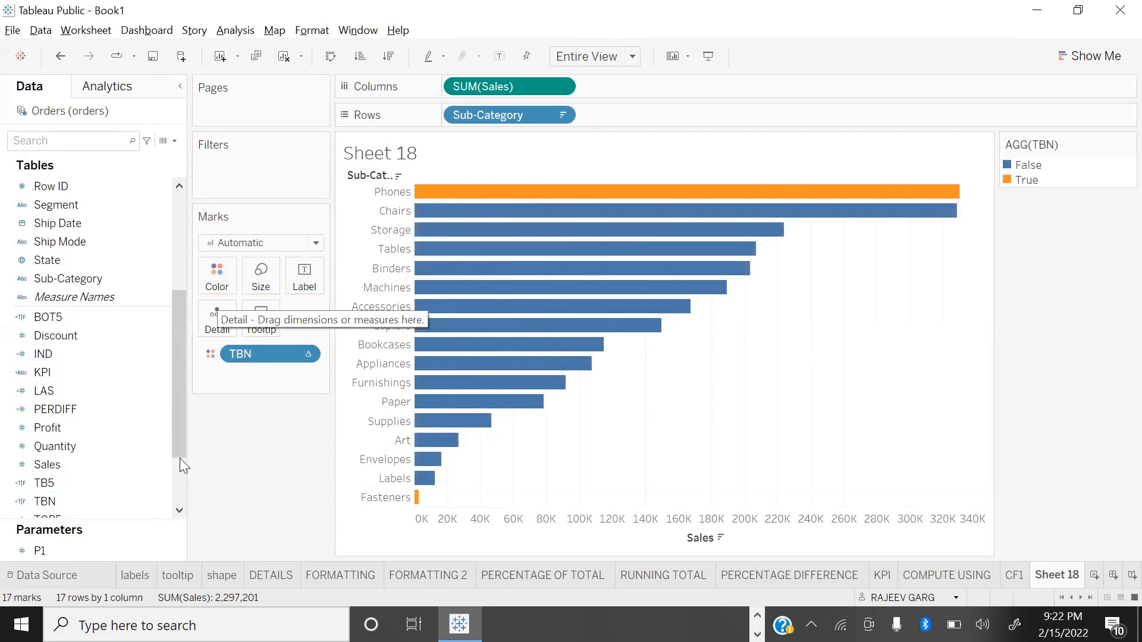
right_click(175, 553)
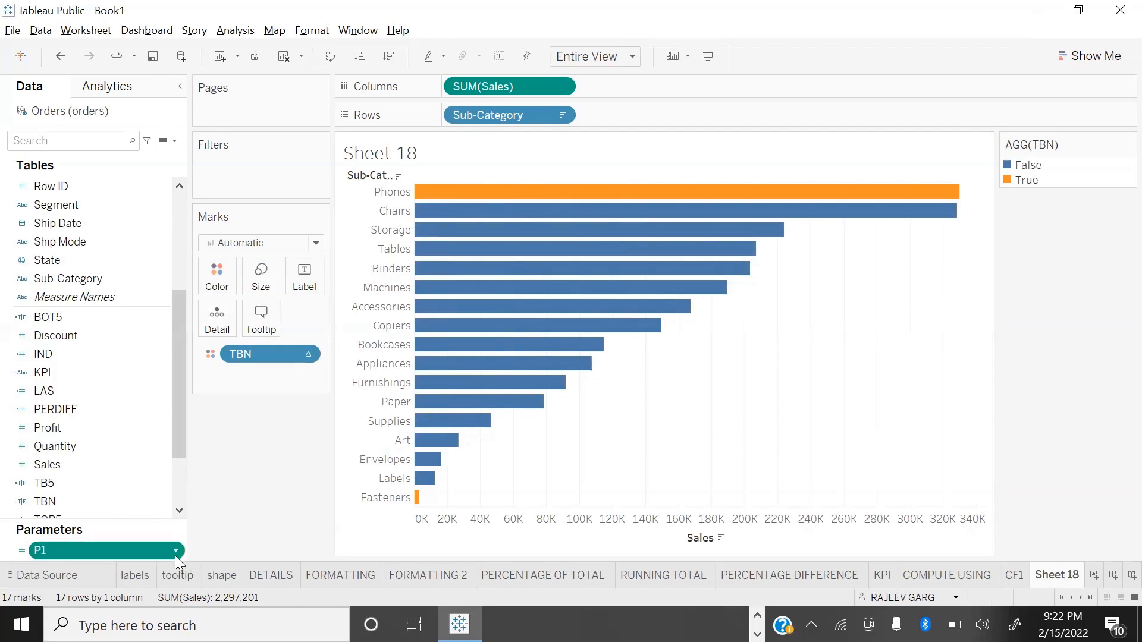
left_click(254, 293)
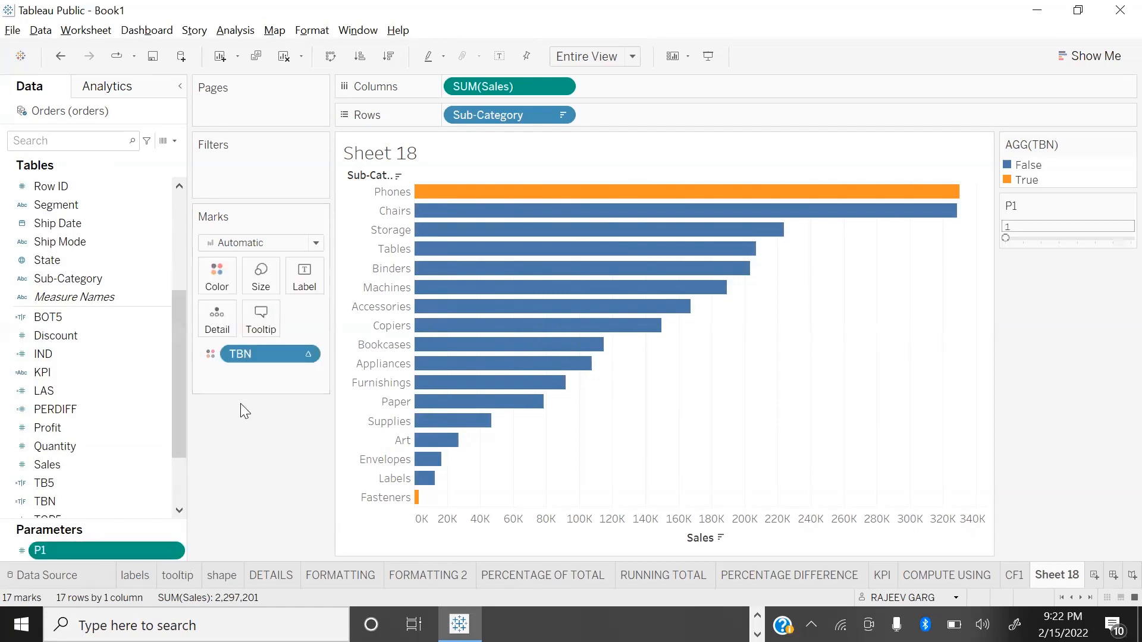
Step: Test the P1 slider in presentation mode with values such as 5 and 8, leave it at 3, and return to the worksheet
key("F7")
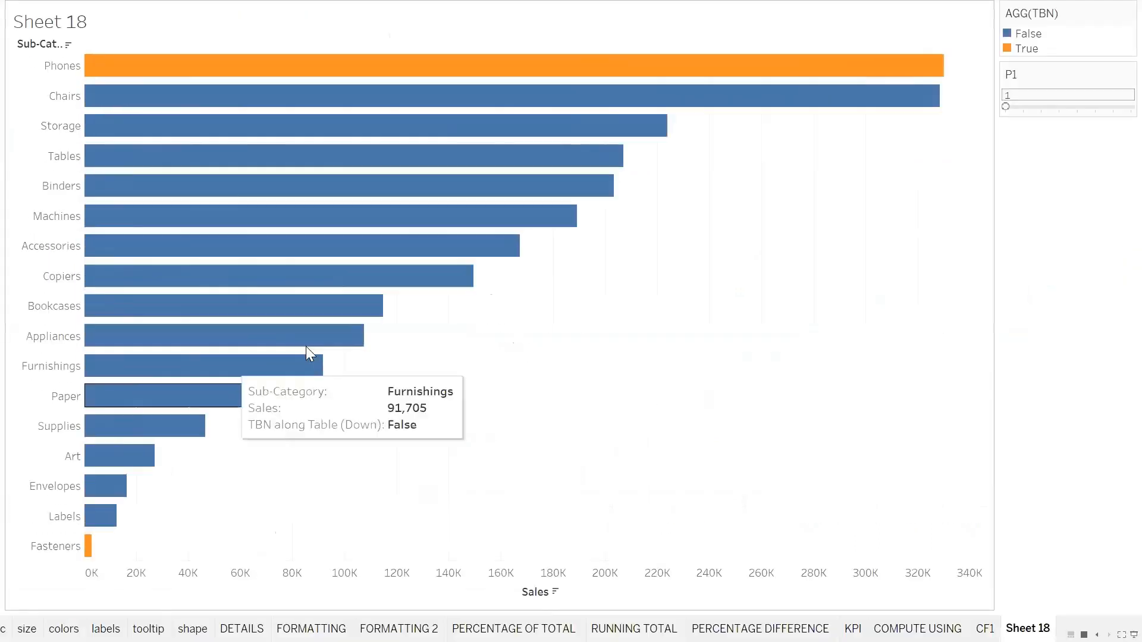
left_click(1040, 108)
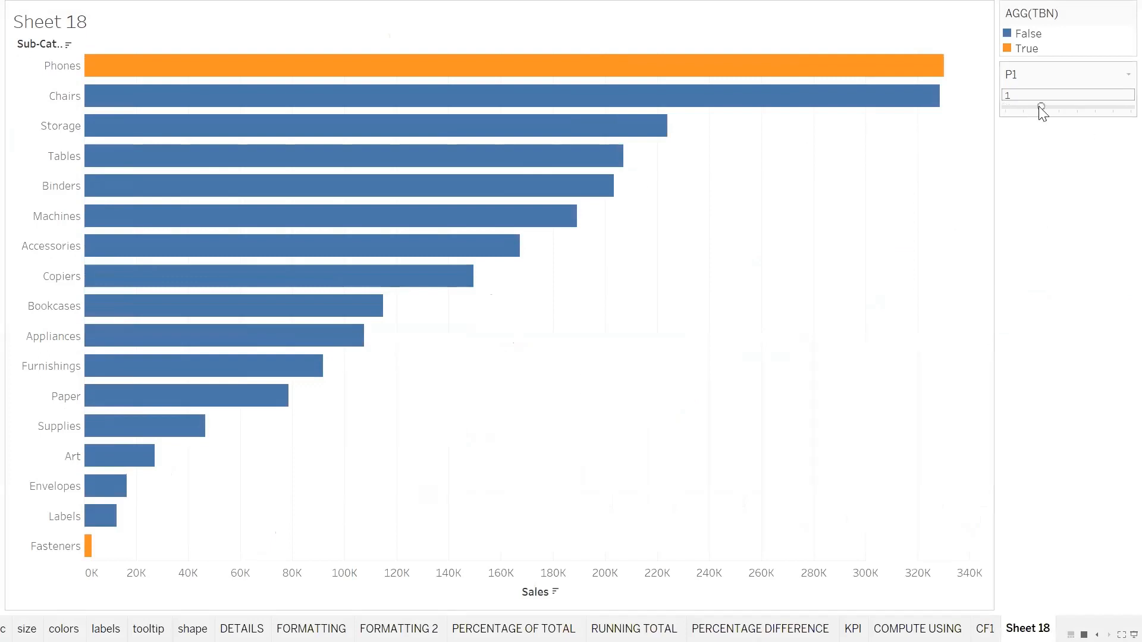
left_click(1075, 108)
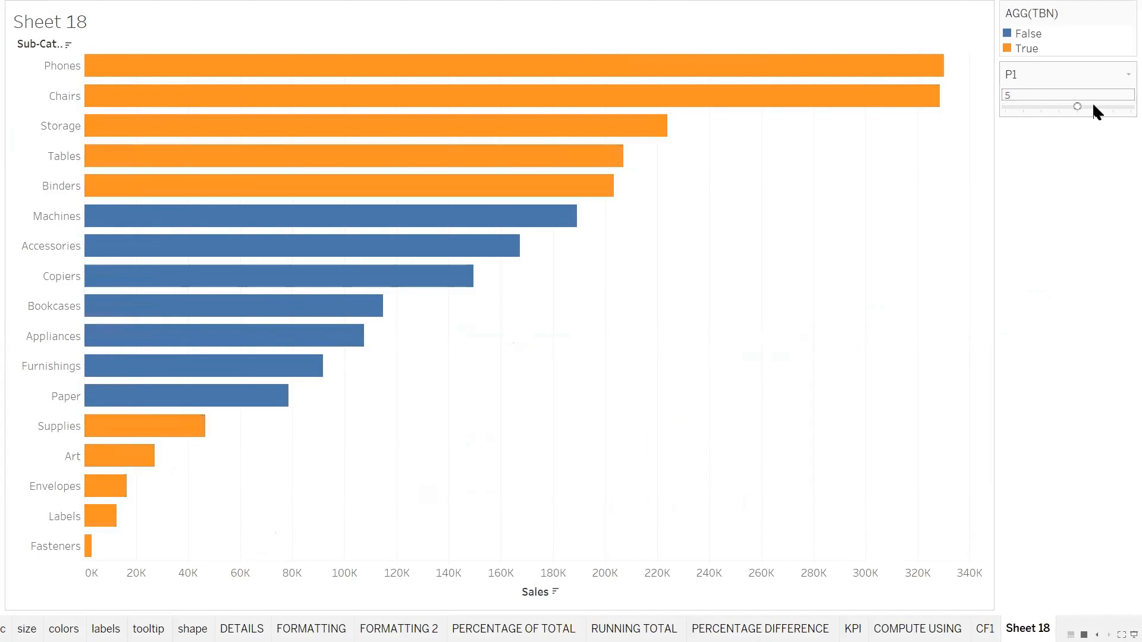
left_click(1111, 103)
mouse_move(317, 305)
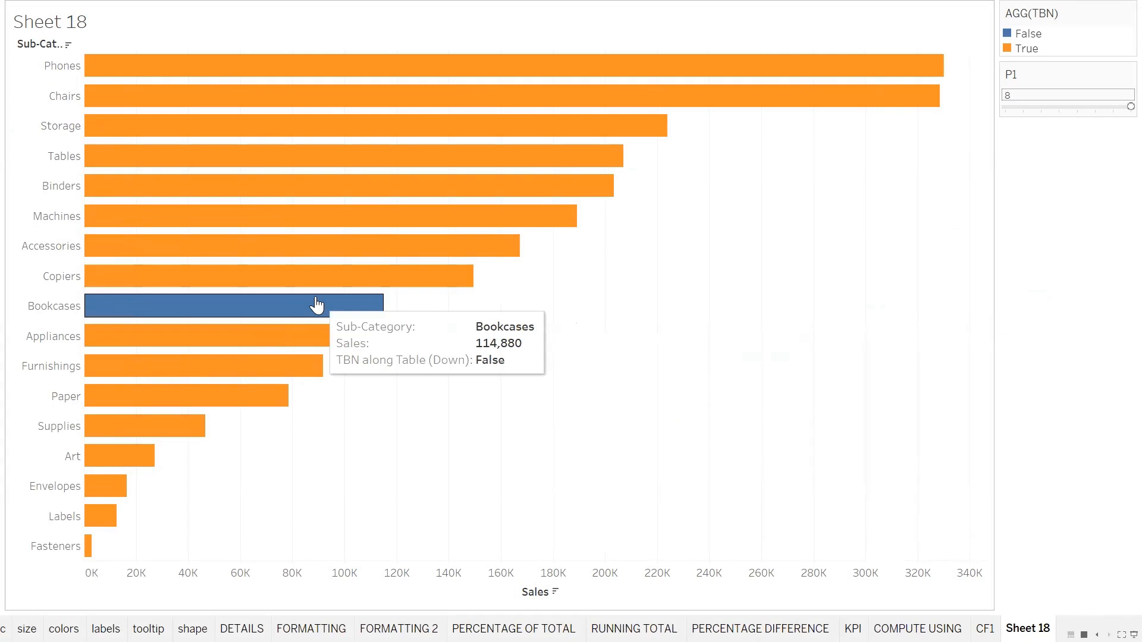
mouse_move(1049, 113)
left_mouse_down()
mouse_move(1079, 112)
mouse_move(1030, 105)
mouse_move(1058, 109)
mouse_move(1040, 107)
left_mouse_up()
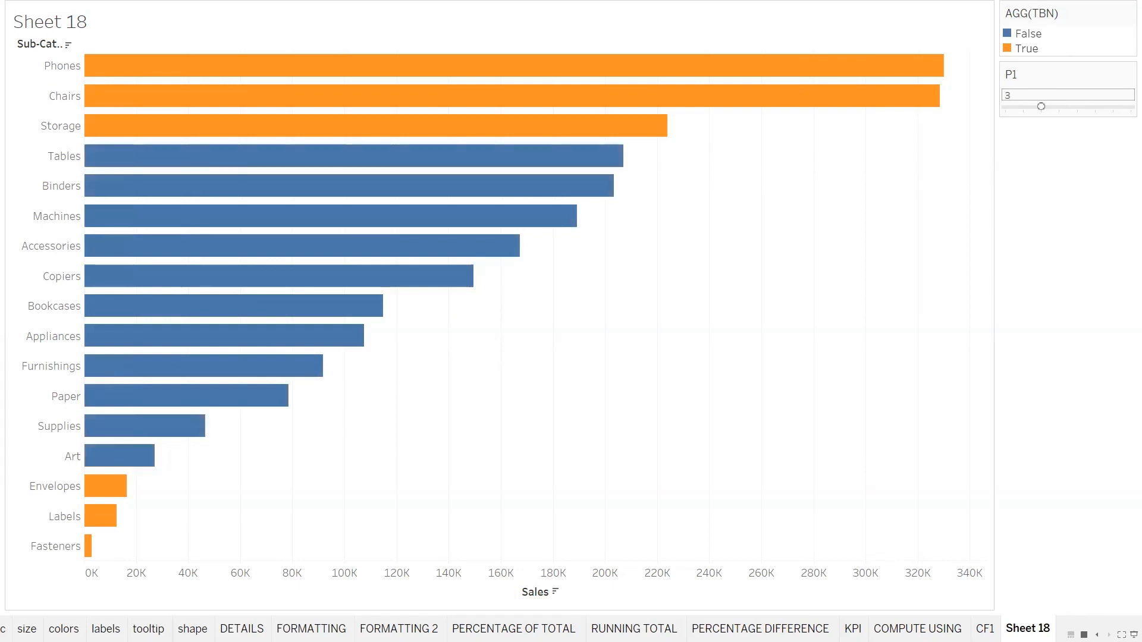
key("Escape")
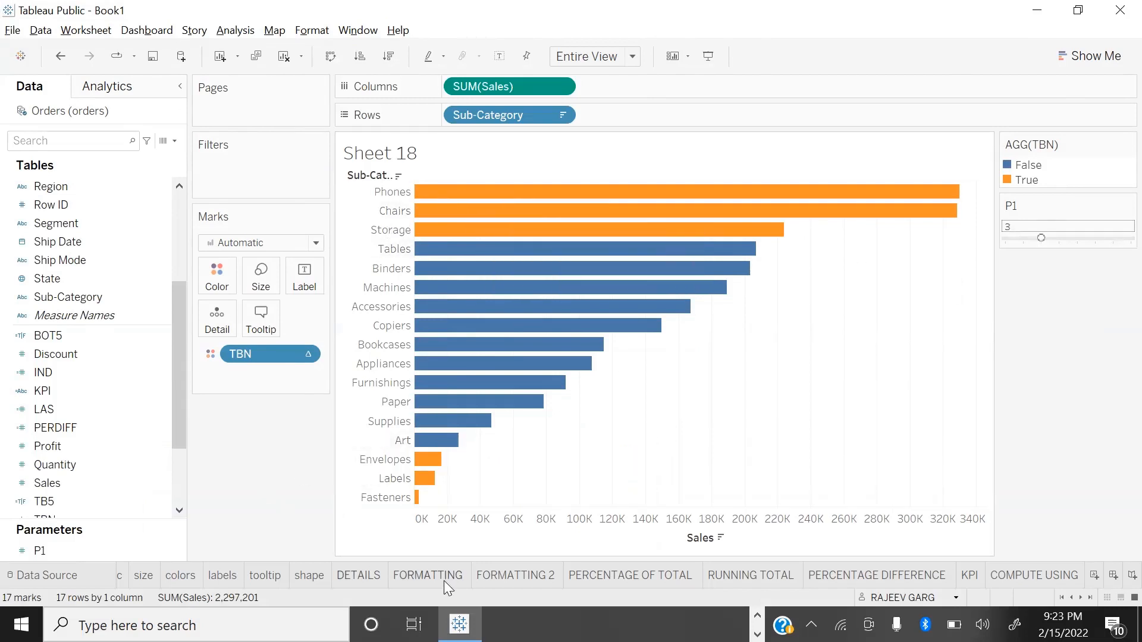
Step: Open the FORMATTING 2 worksheet
left_click(514, 575)
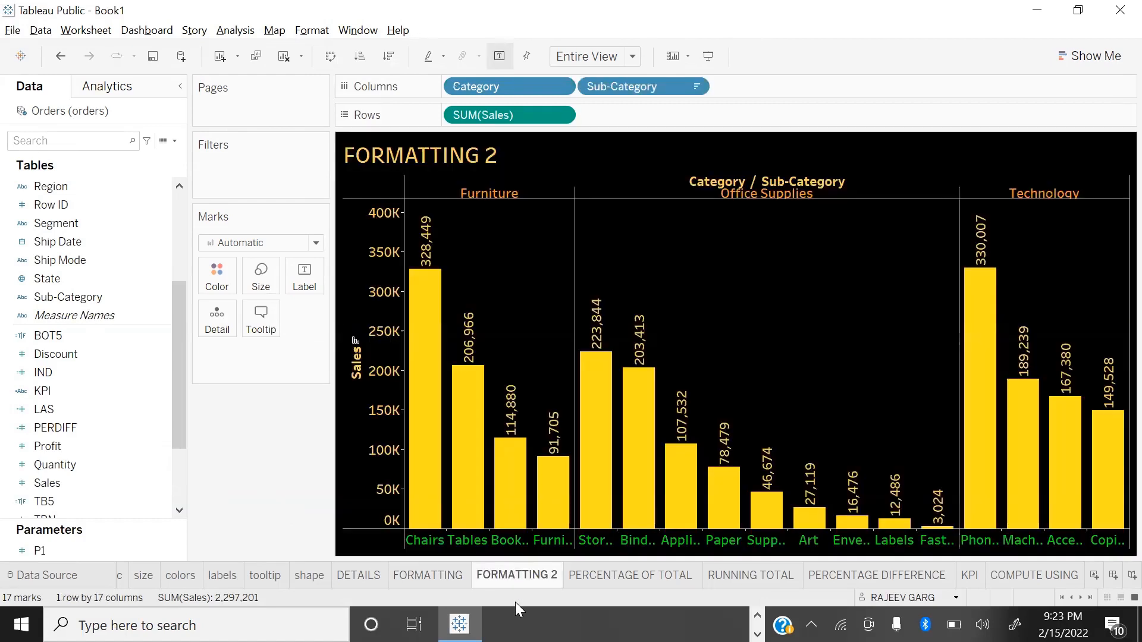
Step: Return to Sheet 18 past the COMPUTE USING worksheet and rename it CF2
left_click(1046, 575)
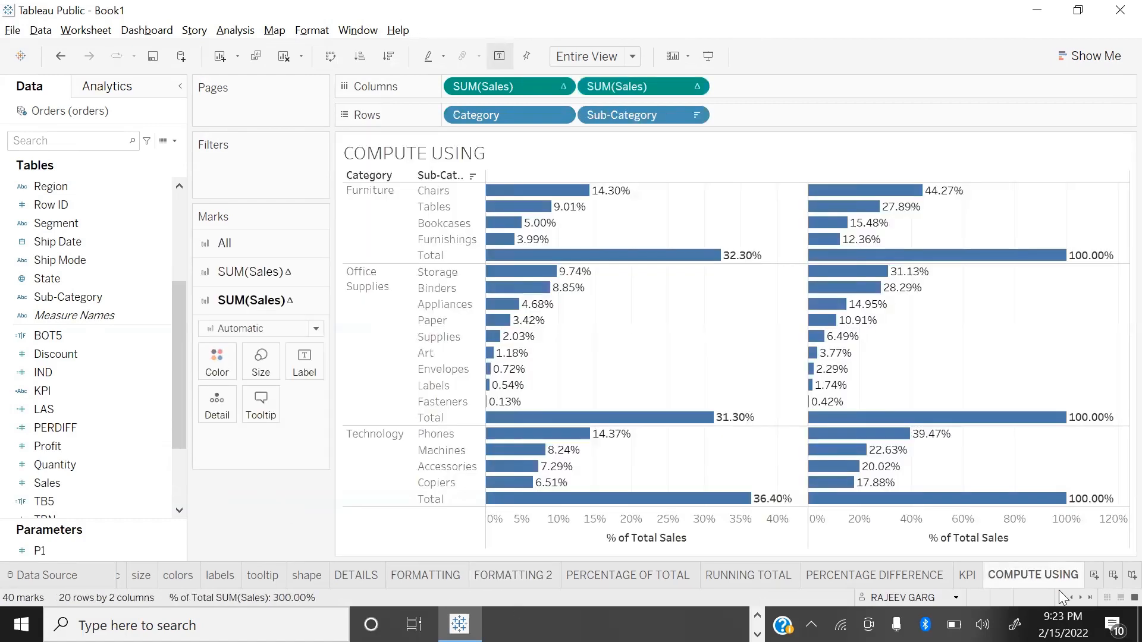
key("ctrl+Tab")
key("ctrl+Tab")
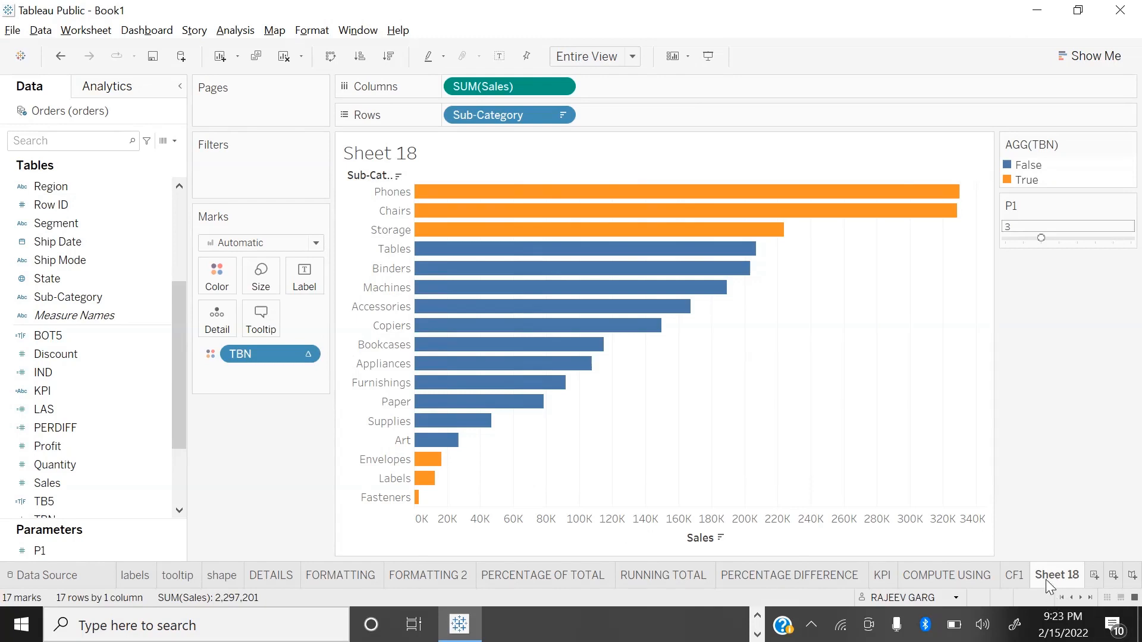
double_click(1045, 577)
type("CF2")
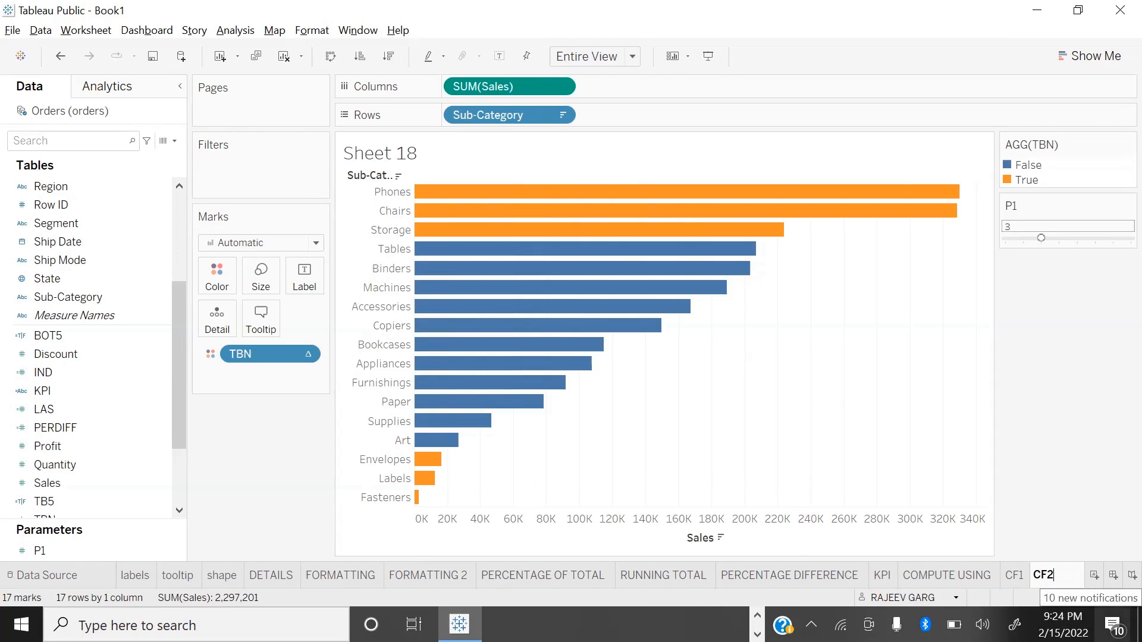
key("Return")
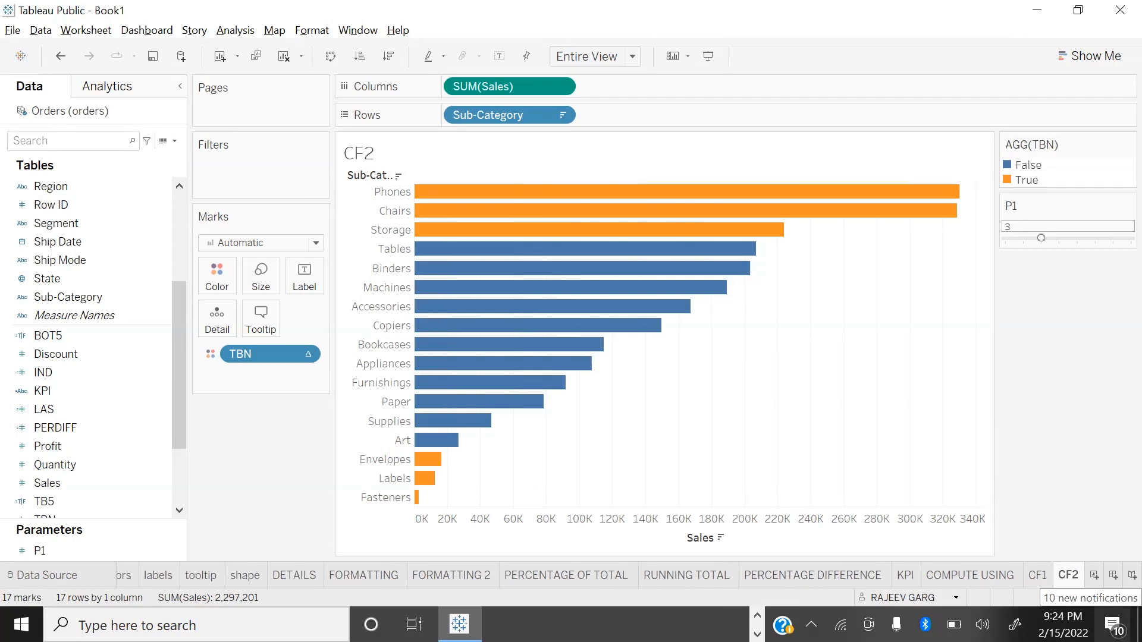
Step: Build a text table of Sales by Sub-Category on a new worksheet, set to Fit Height with a wider value column
left_click(1093, 576)
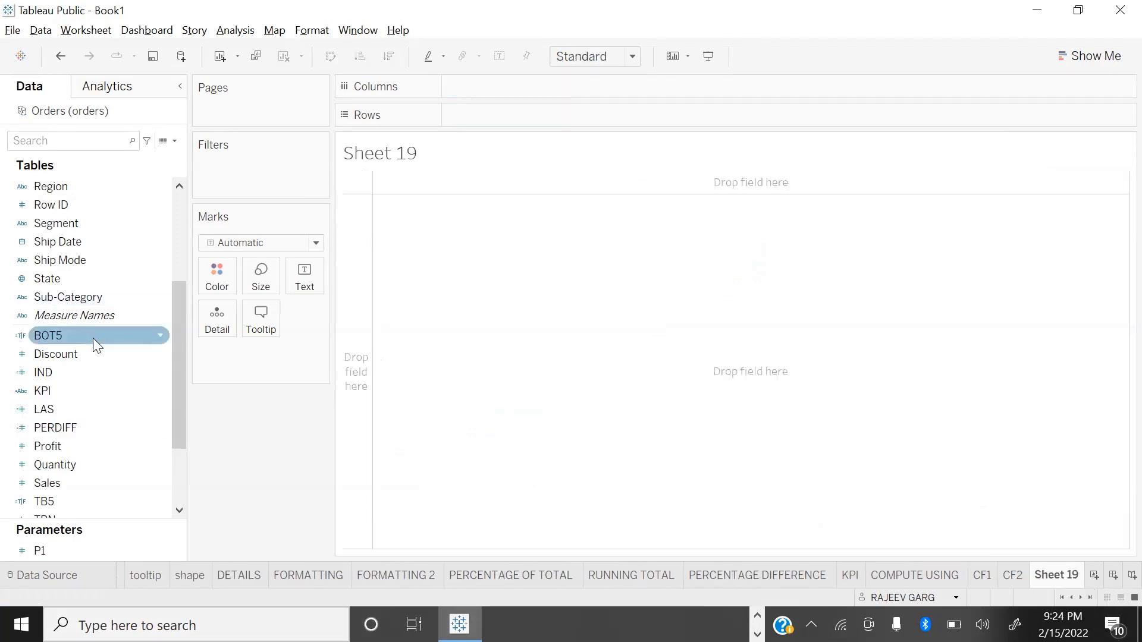
double_click(49, 297)
double_click(47, 483)
left_click(596, 64)
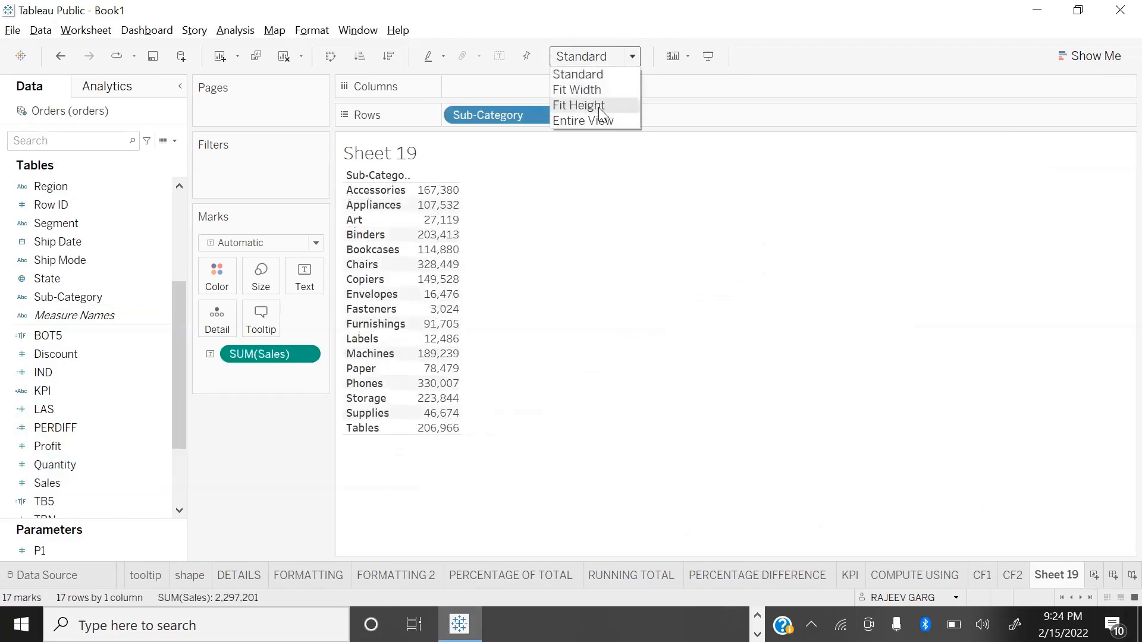
left_click(599, 106)
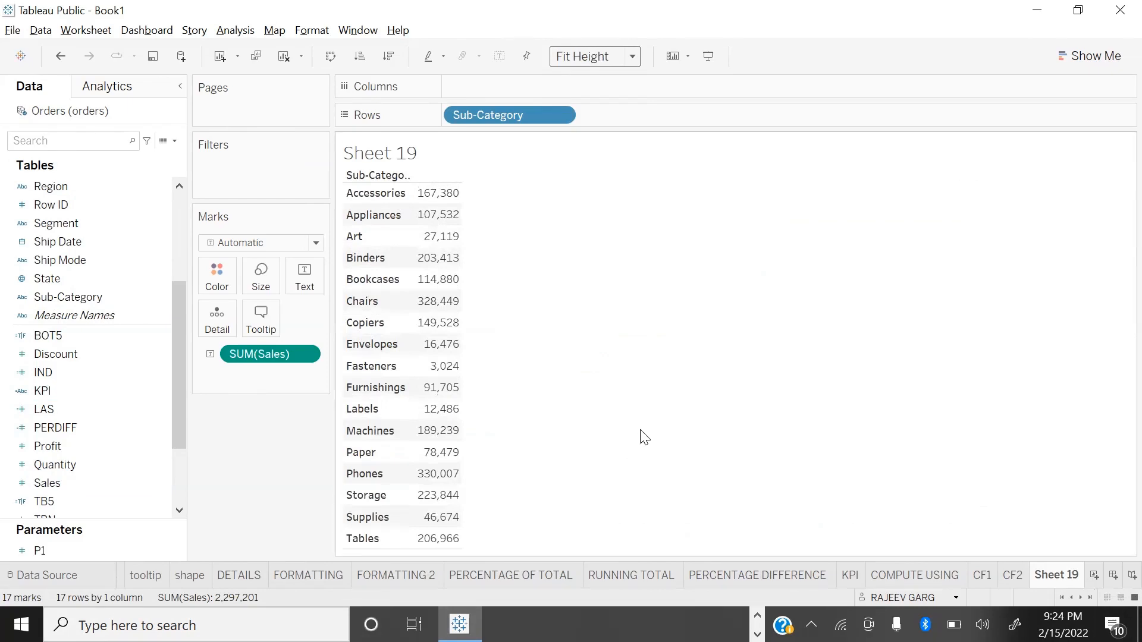
left_click_drag(461, 233, 553, 235)
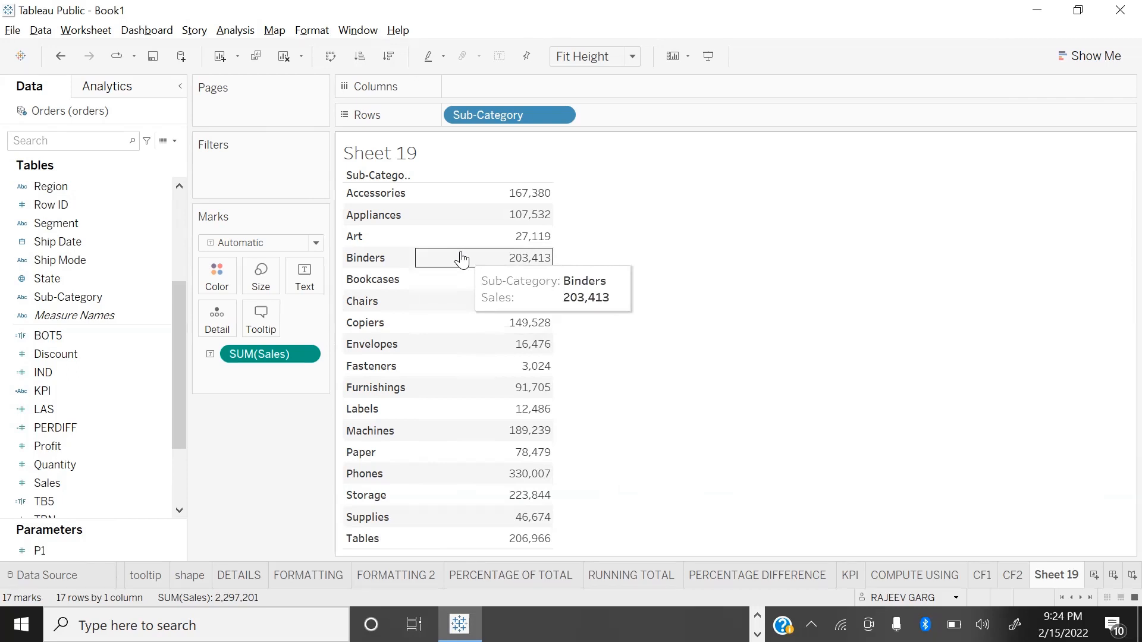
Step: Apply the Rank quick table calculation to SUM(Sales) and add the plain Sales measure as a second column
left_click(308, 356)
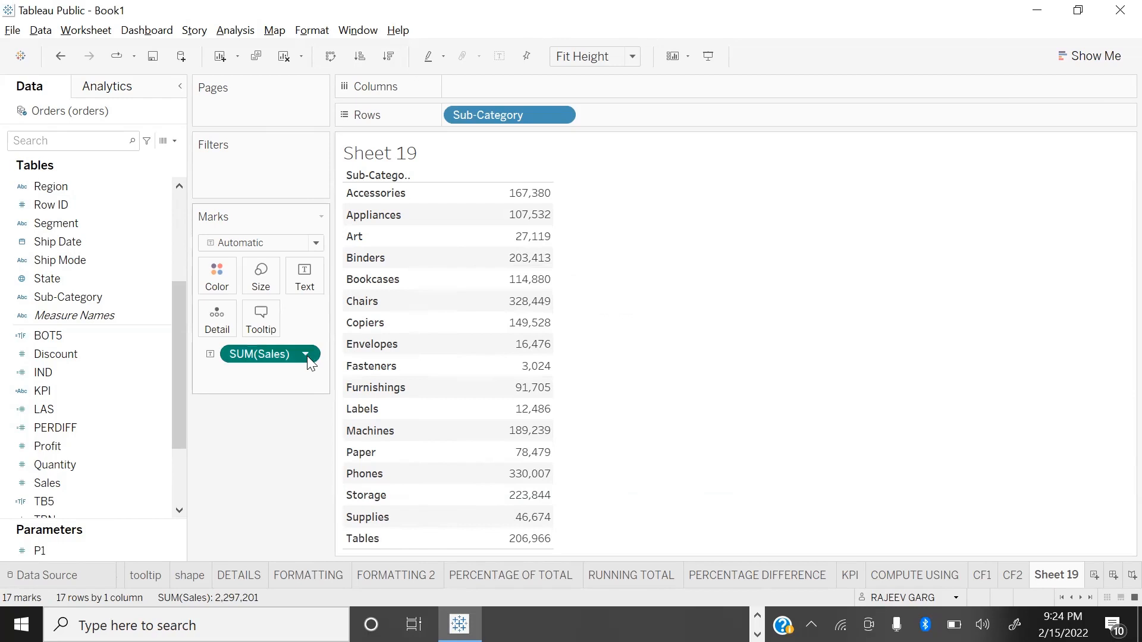
mouse_move(309, 607)
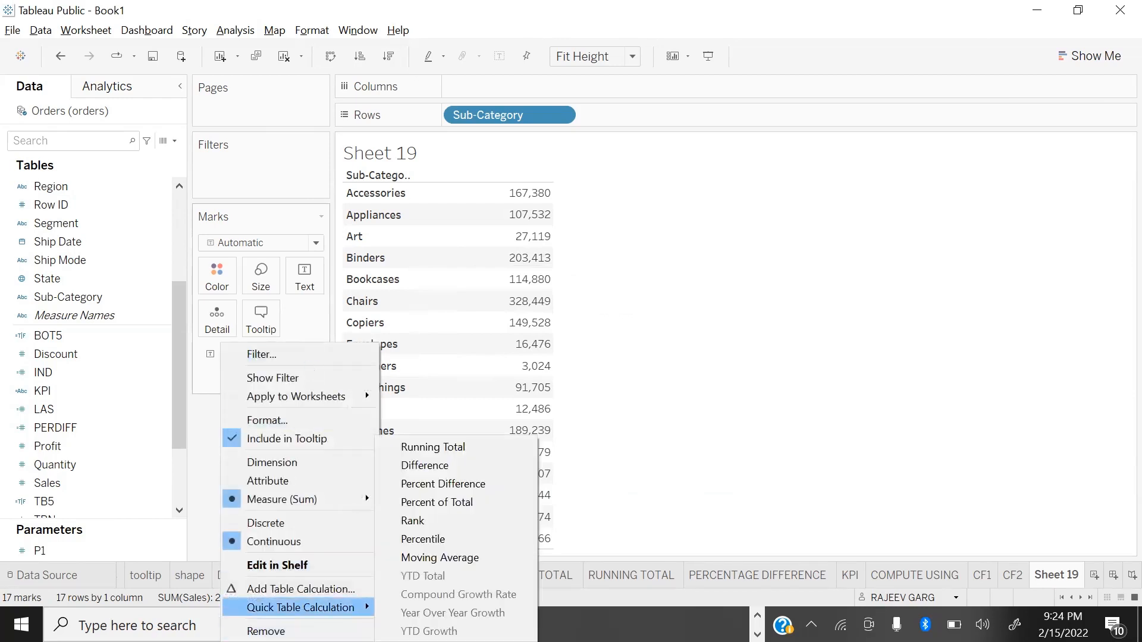
left_click(464, 521)
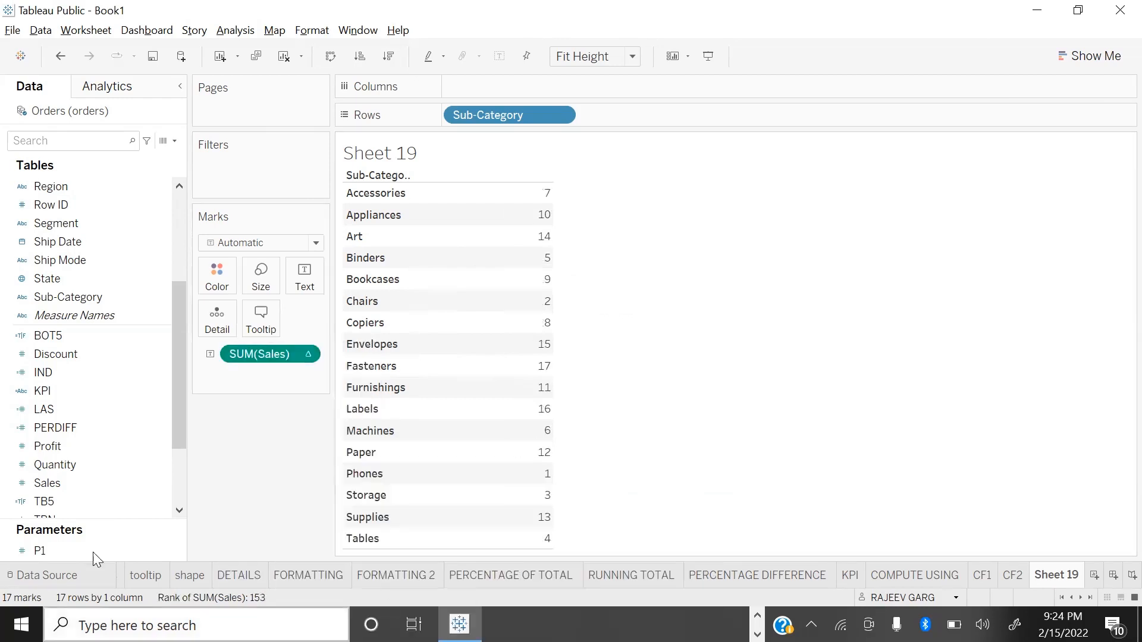
double_click(83, 475)
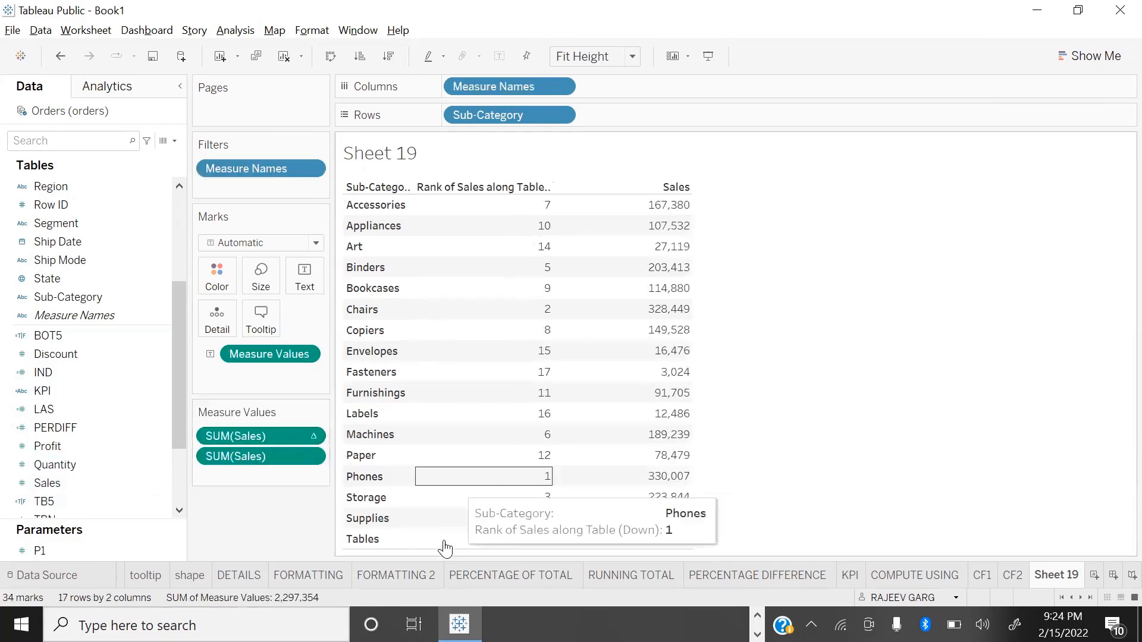
Step: Save the ranked SUM(Sales) calculation as a reusable field in the data source, named POSI
left_click_drag(282, 423, 134, 406)
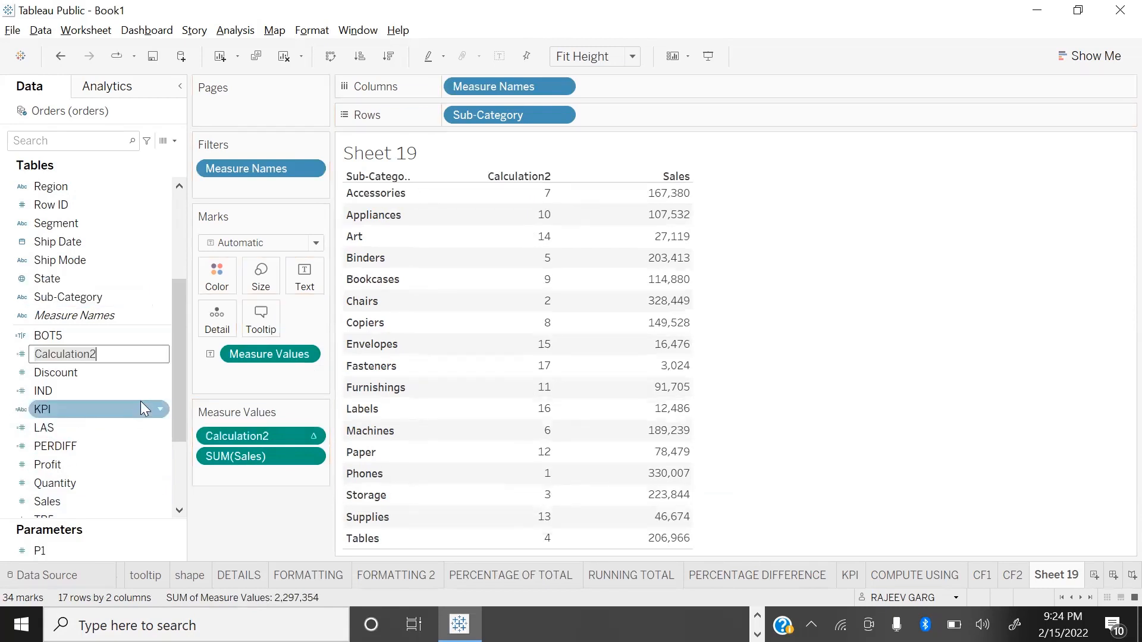
type("POSI")
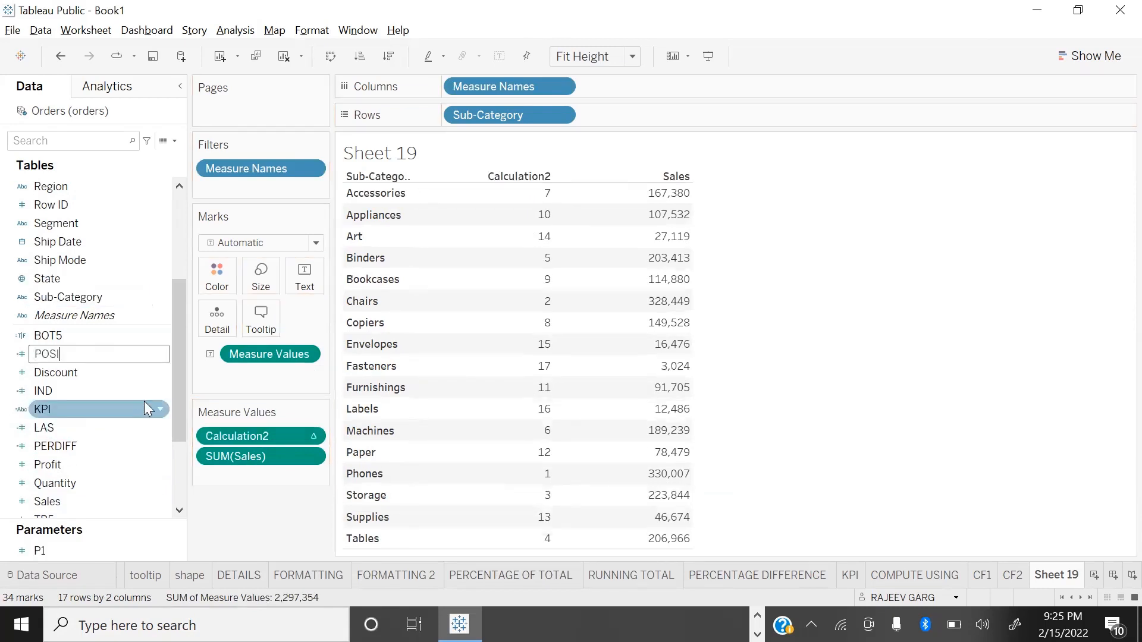
key("Return")
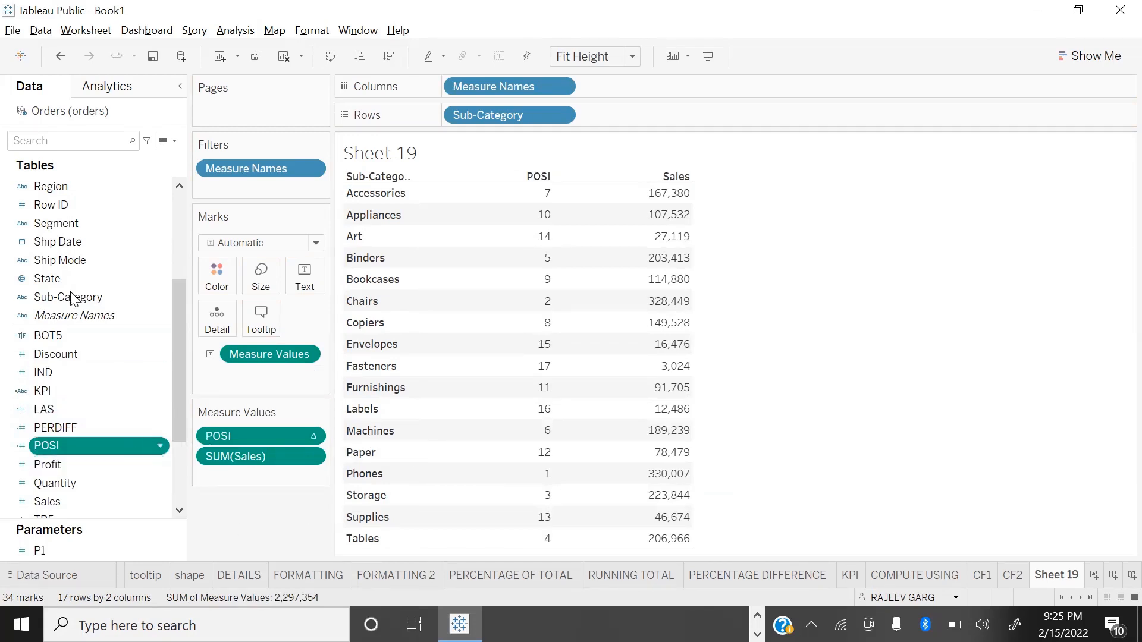
Step: Create a calculated field TOP3 with the formula [POSI]<=3 and color the table values by it
left_click(174, 143)
left_click(137, 157)
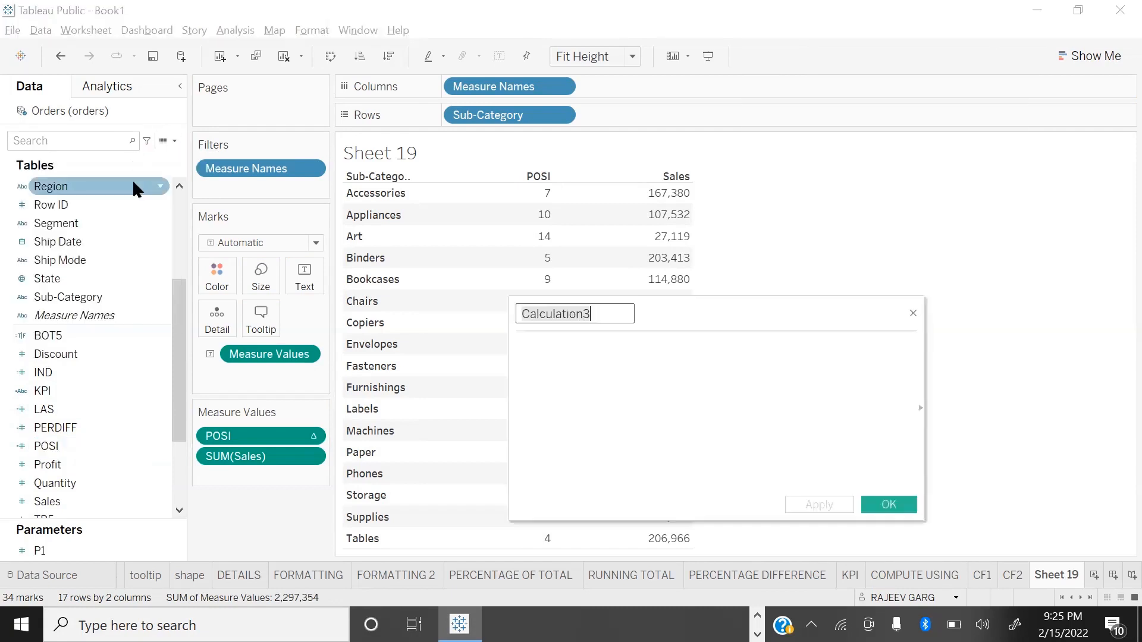
type("TOP3")
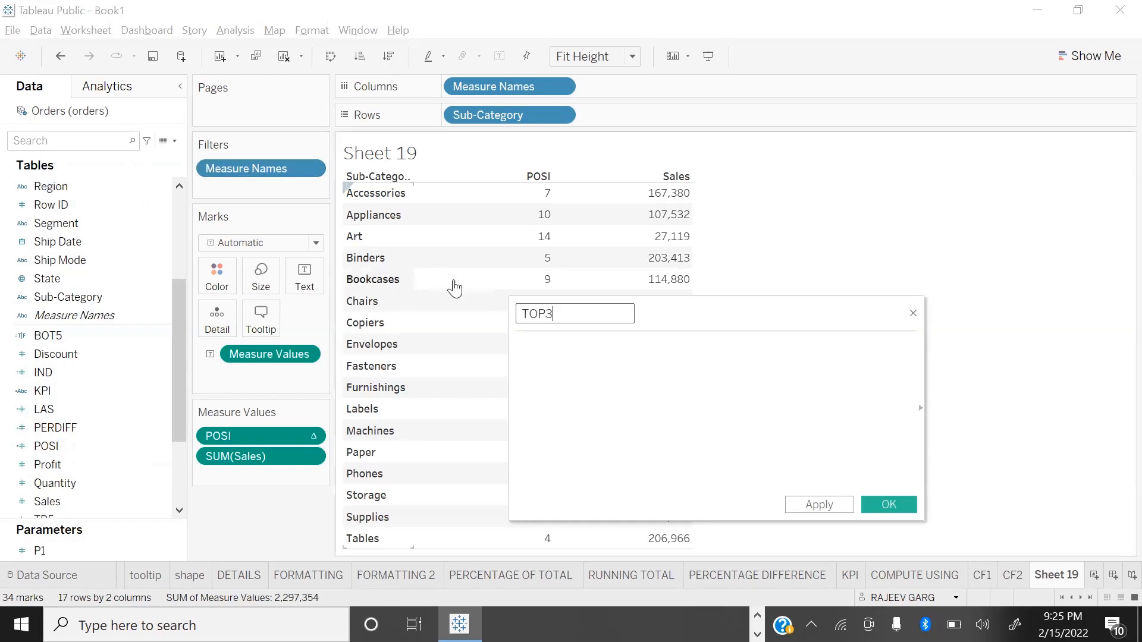
left_click(581, 350)
type("POSI")
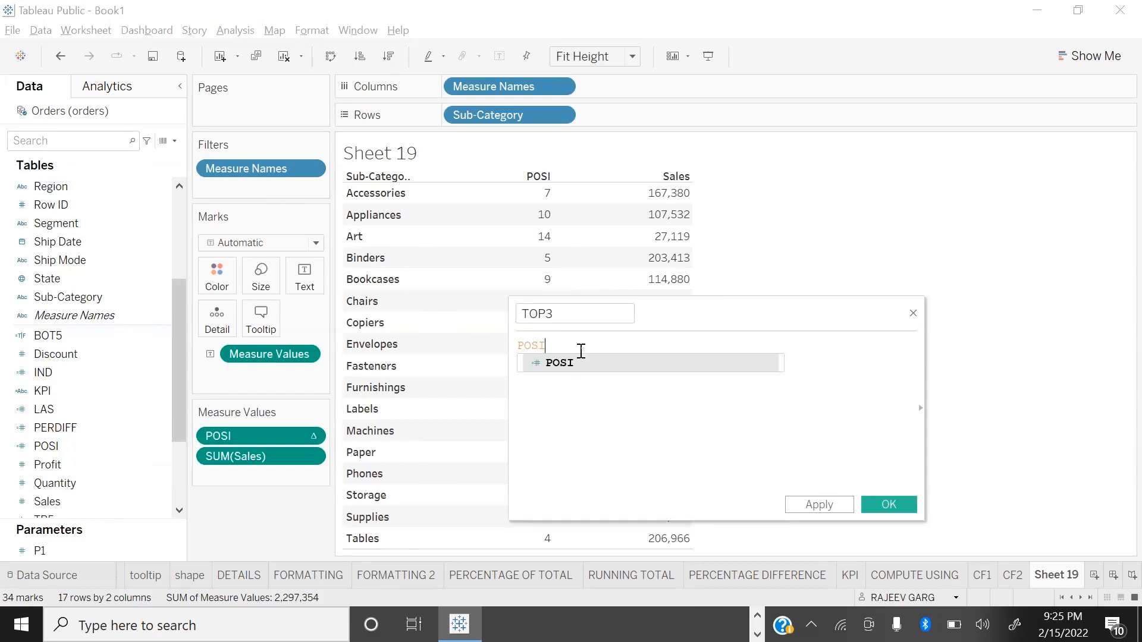
key("Return")
type("<=")
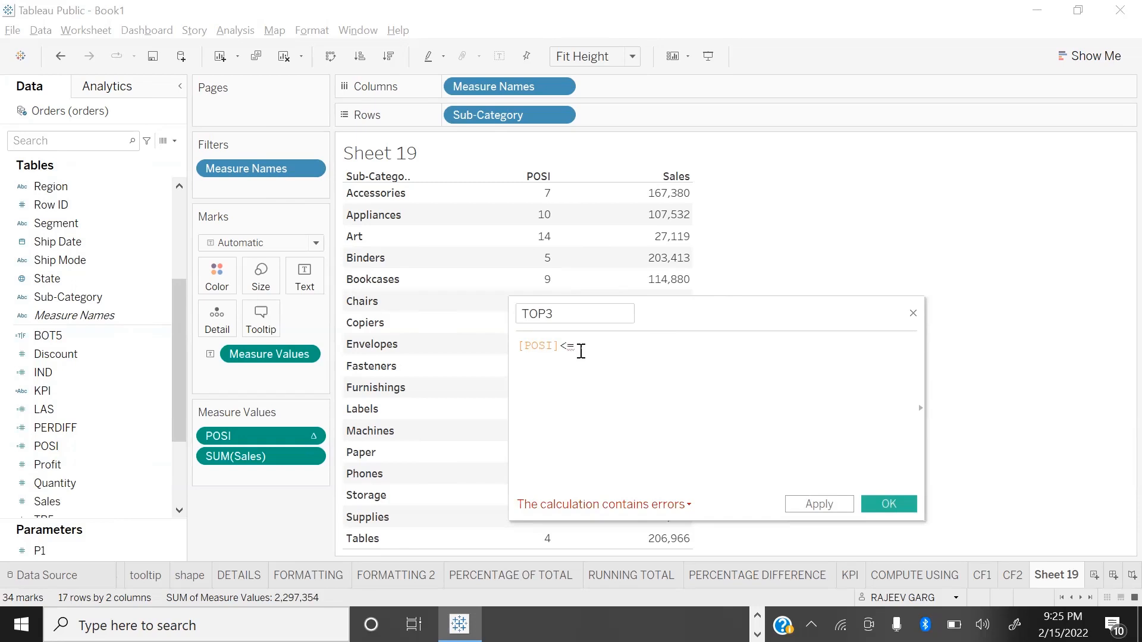
type("3")
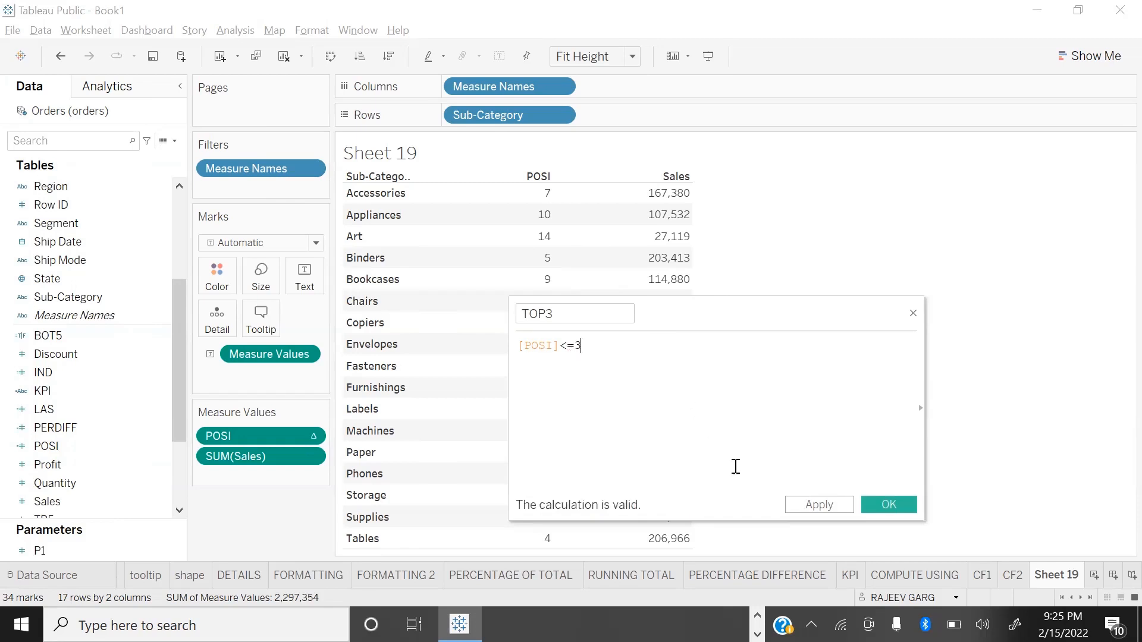
left_click(889, 505)
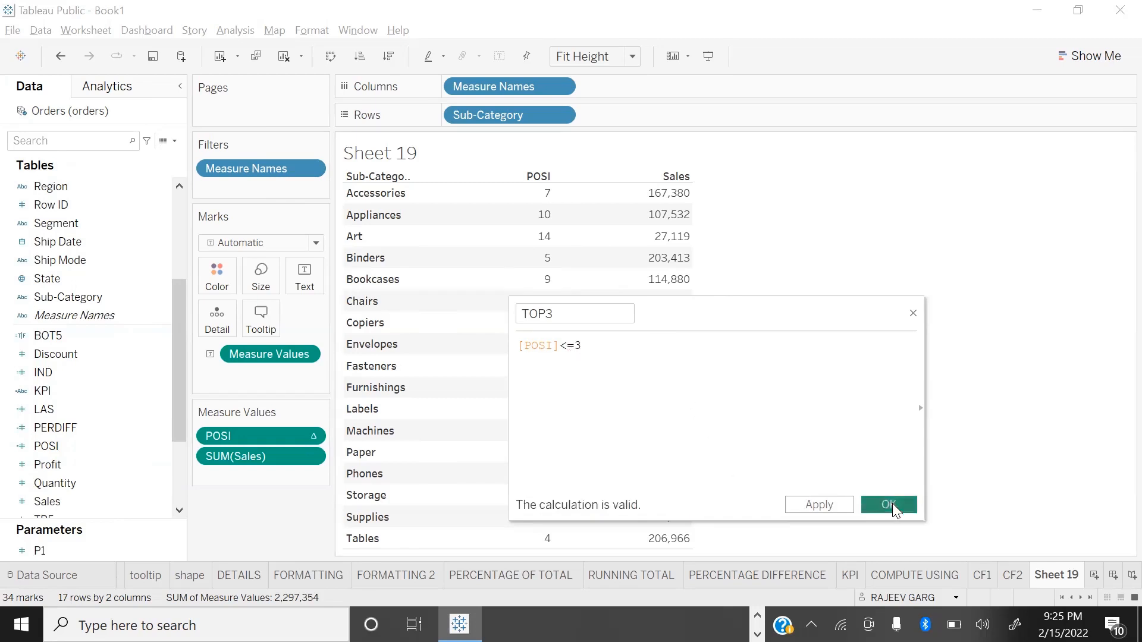
left_click_drag(106, 509, 233, 274)
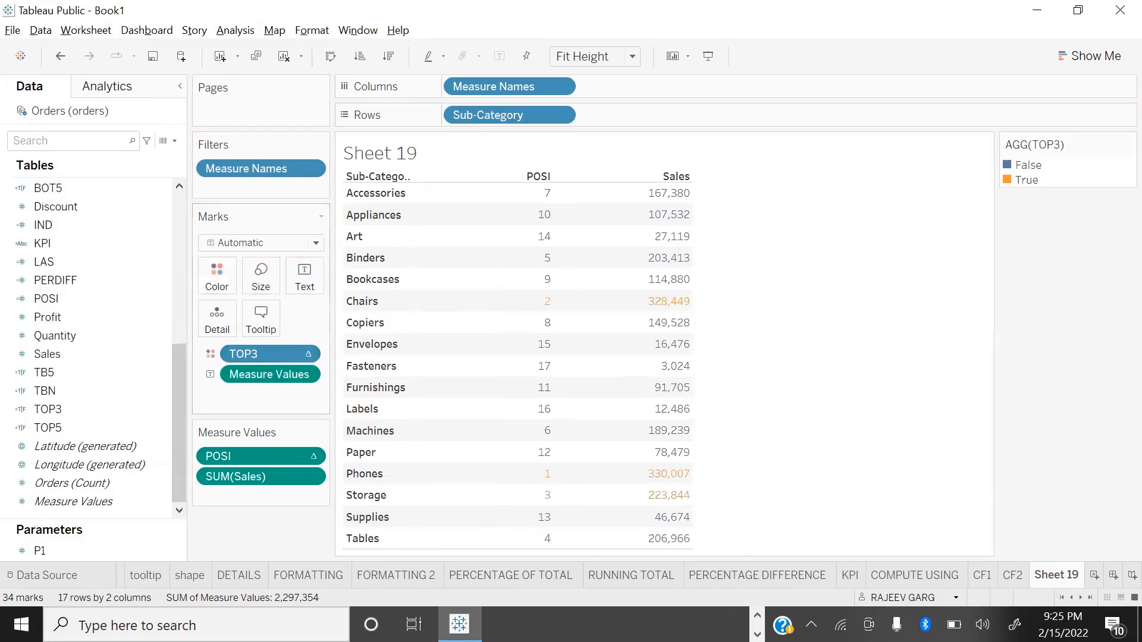
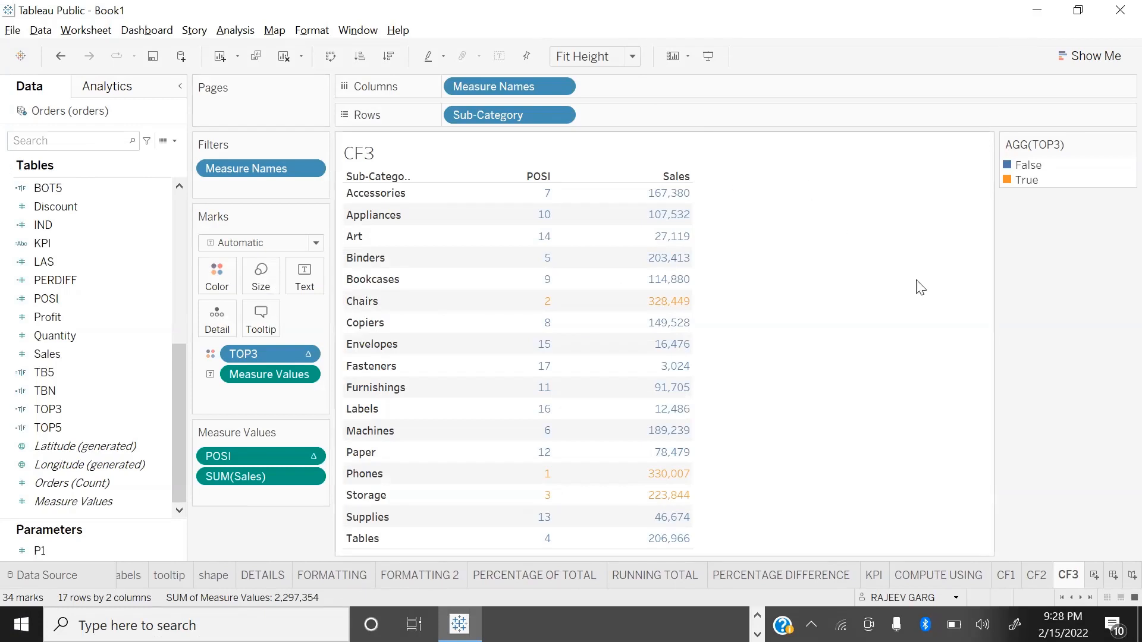
Step: Add a new worksheet after CF3 and name it SCATTER
left_click(1094, 575)
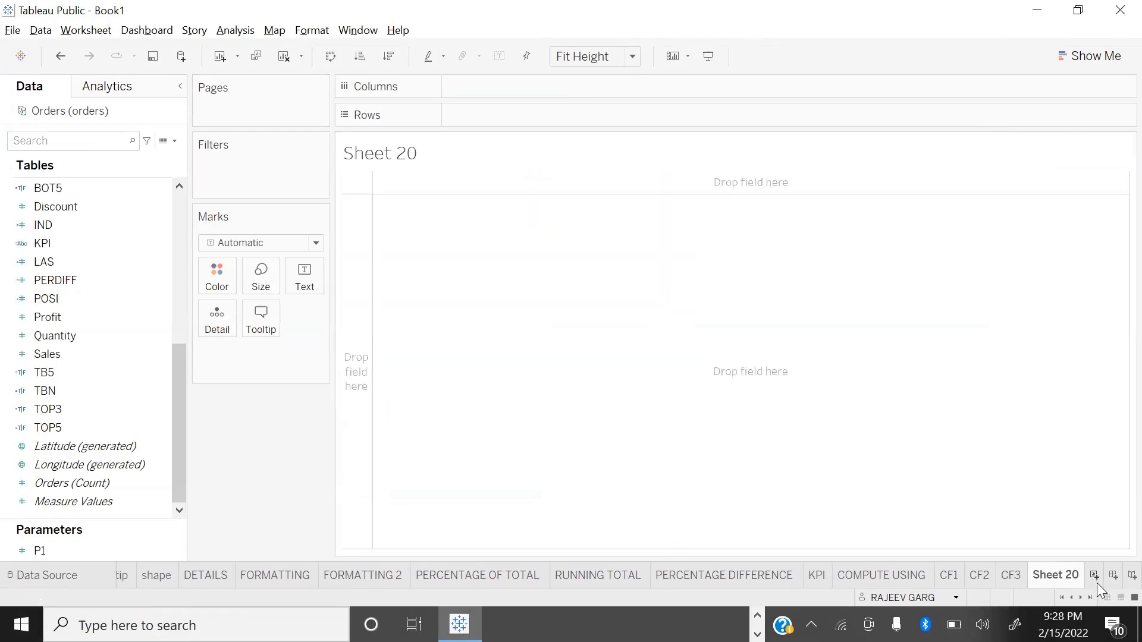
type("SCATTER")
key("Return")
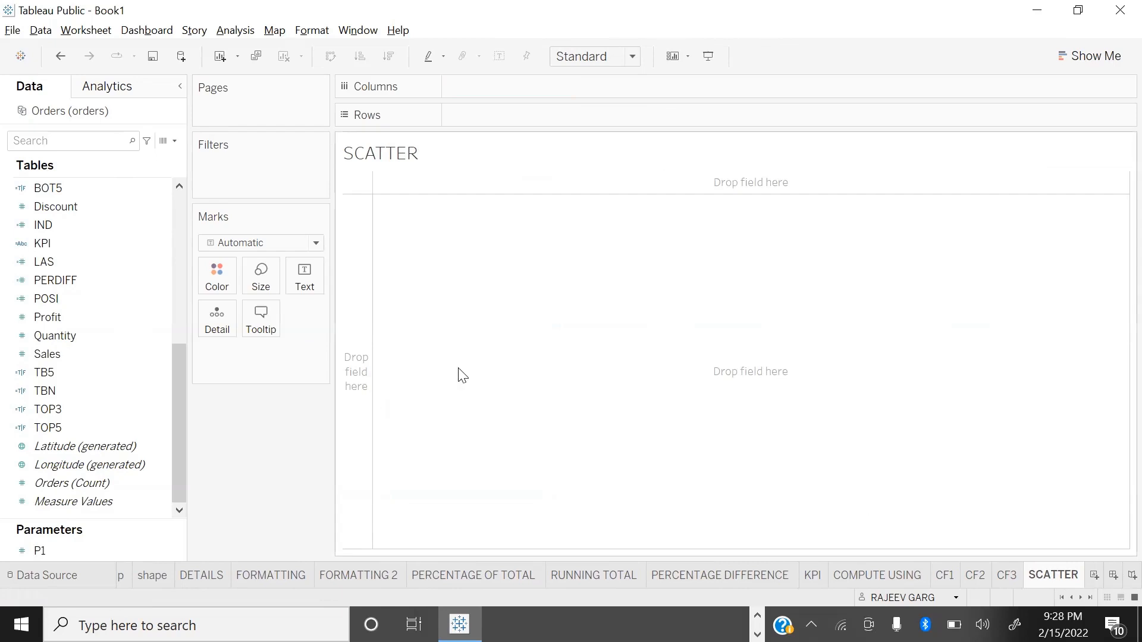
Step: Plot Sales on rows against Profit on columns and fit the chart to Entire View
left_click(101, 486)
left_click(160, 464)
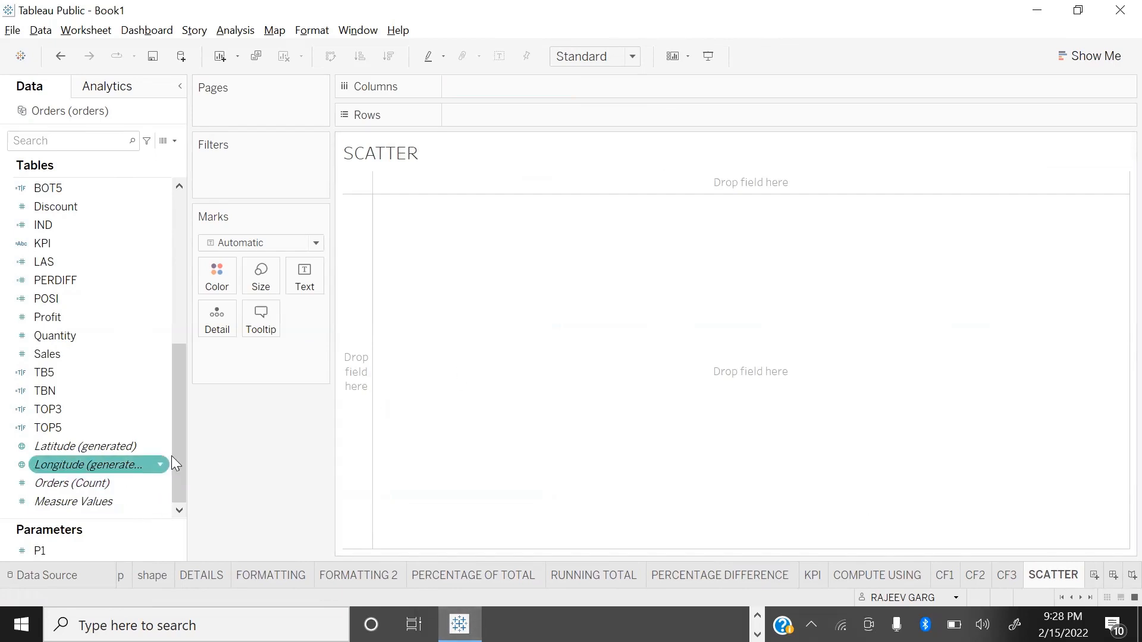
scroll(176, 454, "up", 3)
left_click(91, 466)
scroll(91, 466, "down", 3)
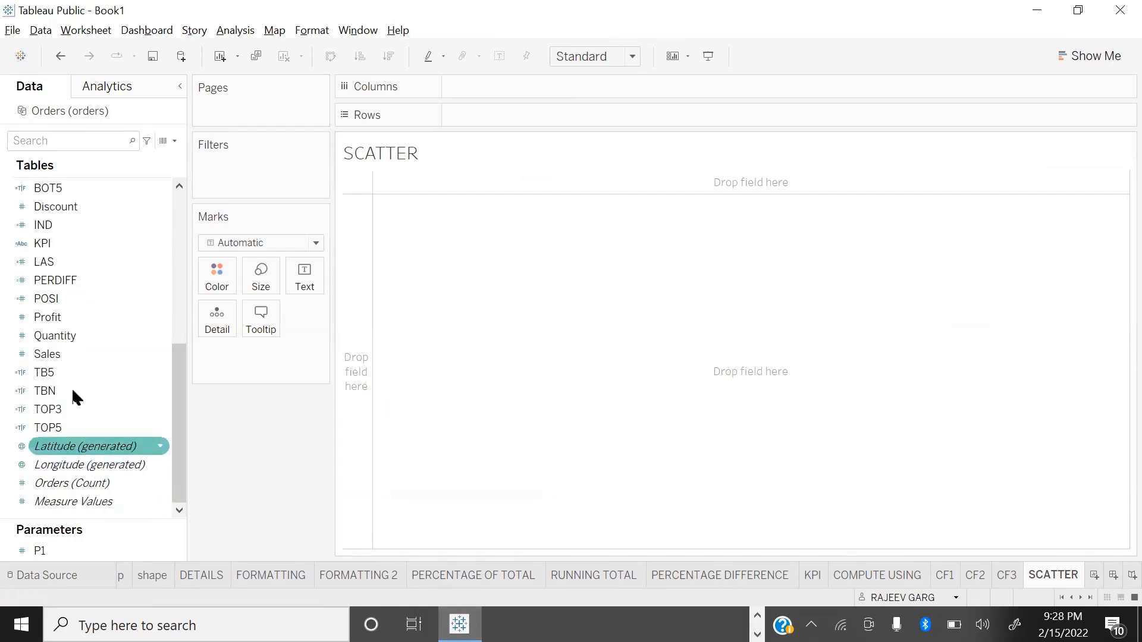
double_click(73, 355)
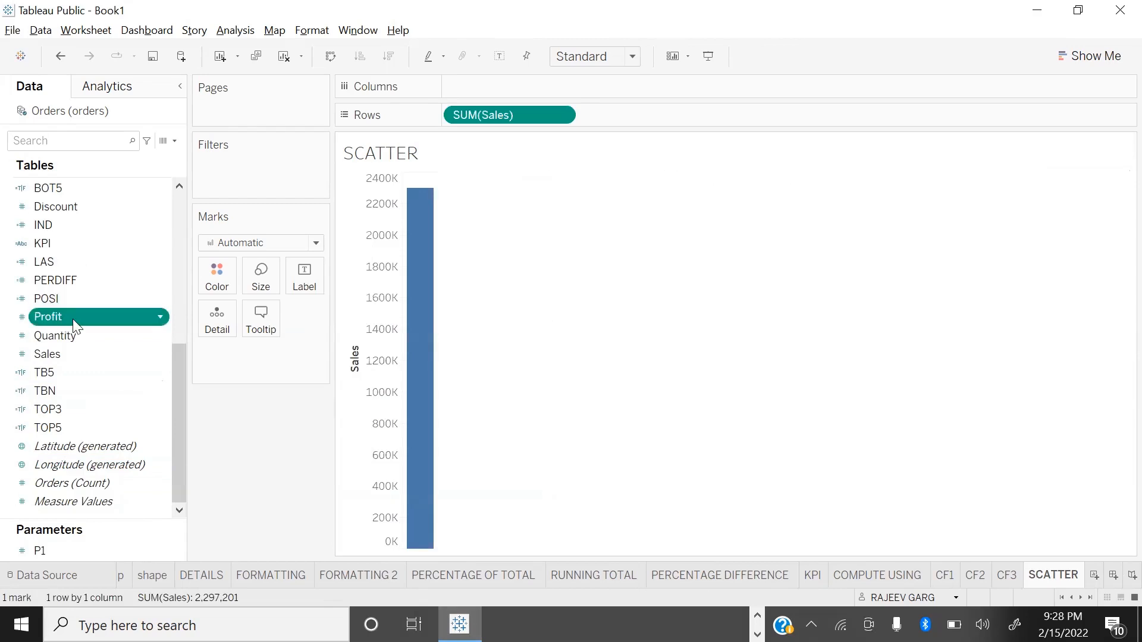
double_click(61, 318)
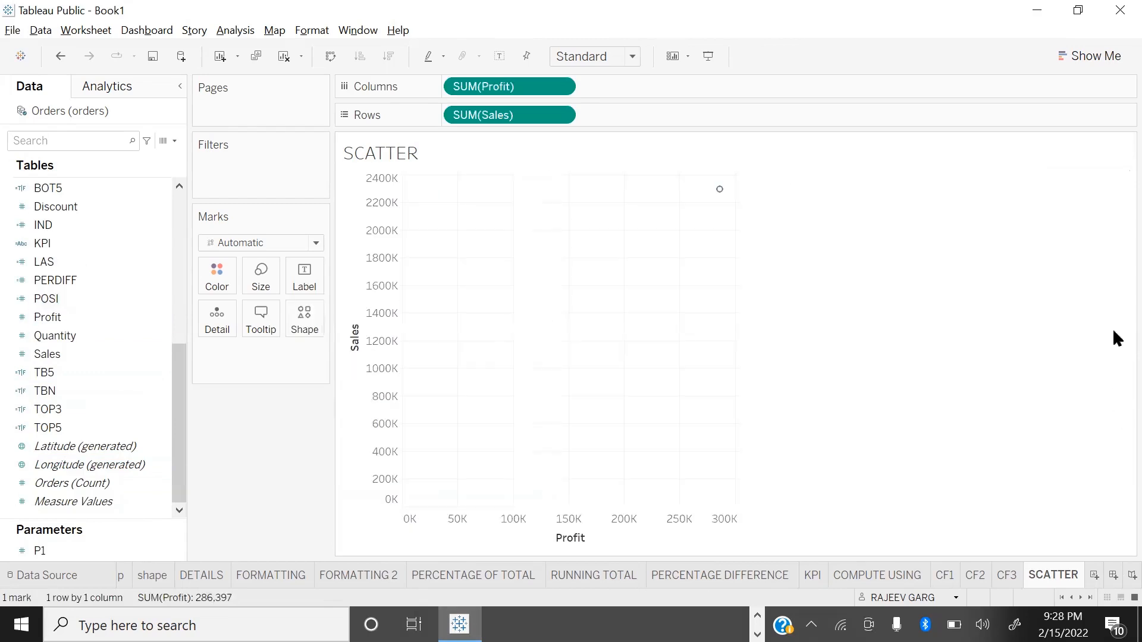
left_click(624, 57)
left_click(583, 121)
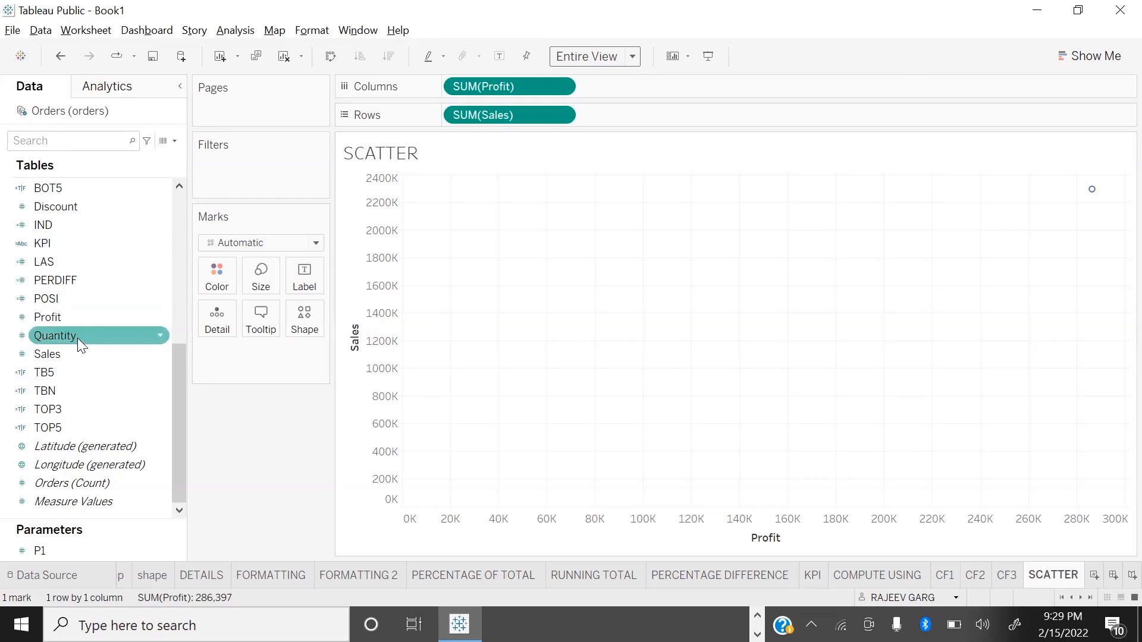
Step: Color the scatter marks by Region and make them slightly larger
scroll(67, 373, "up", 4)
left_click_drag(62, 260, 220, 282)
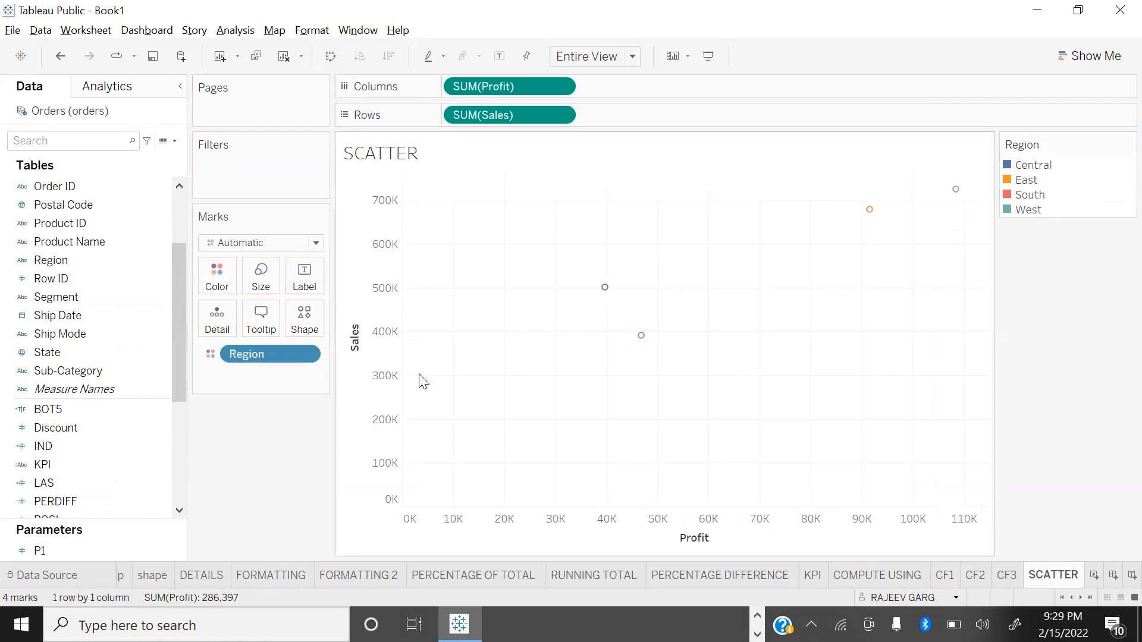
left_click(260, 279)
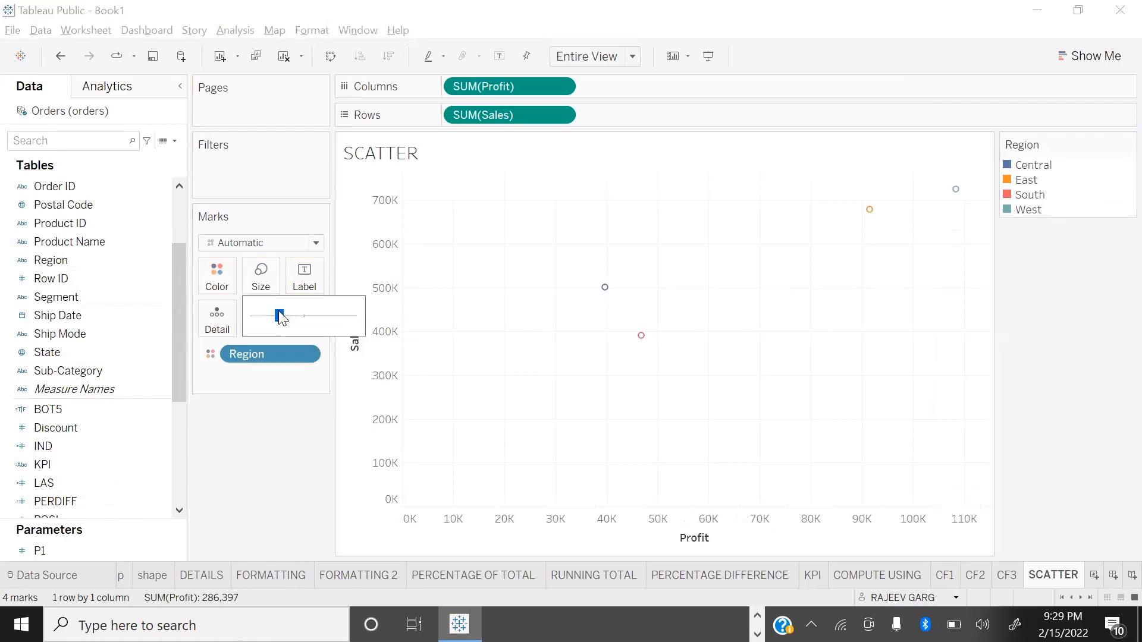
left_click(299, 321)
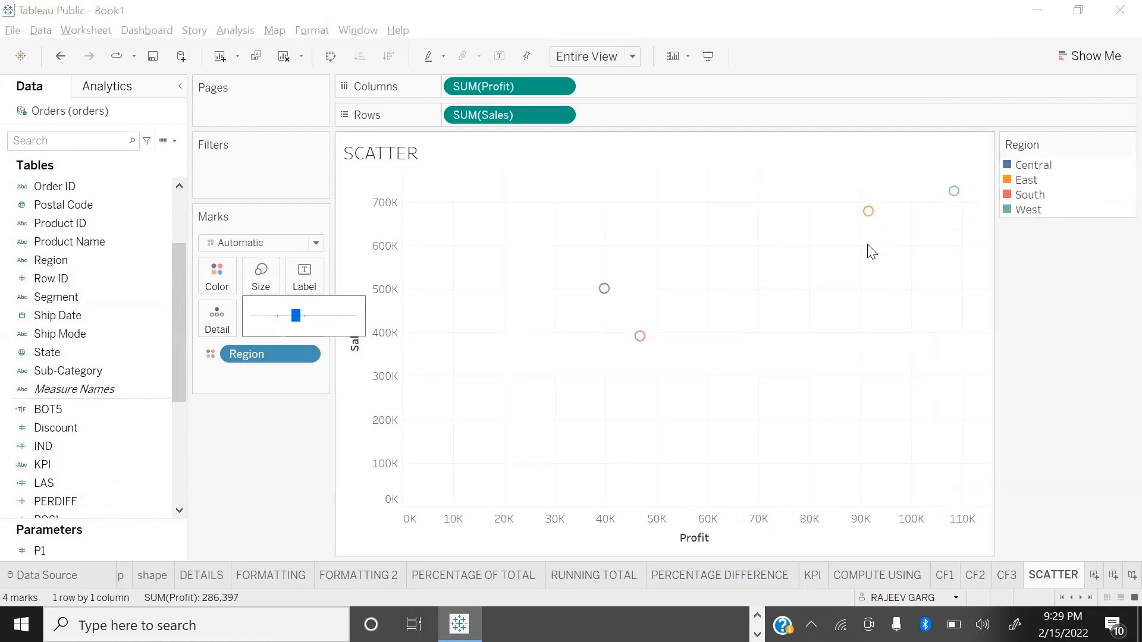
left_click(865, 271)
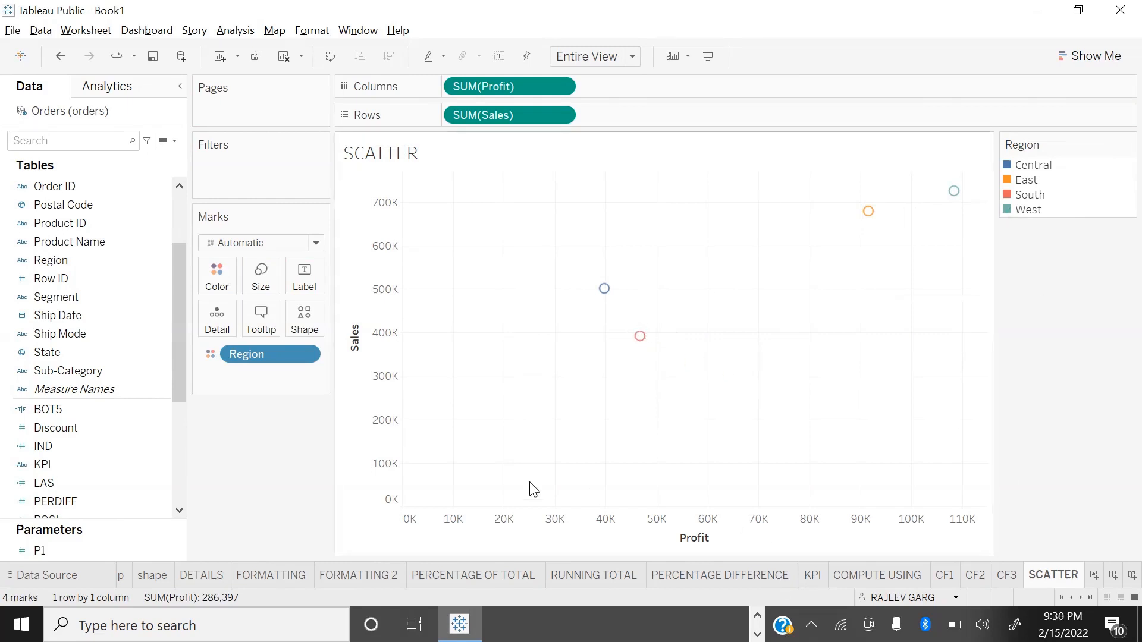
Step: Change the shape of the scatter marks to a filled star
left_click(304, 326)
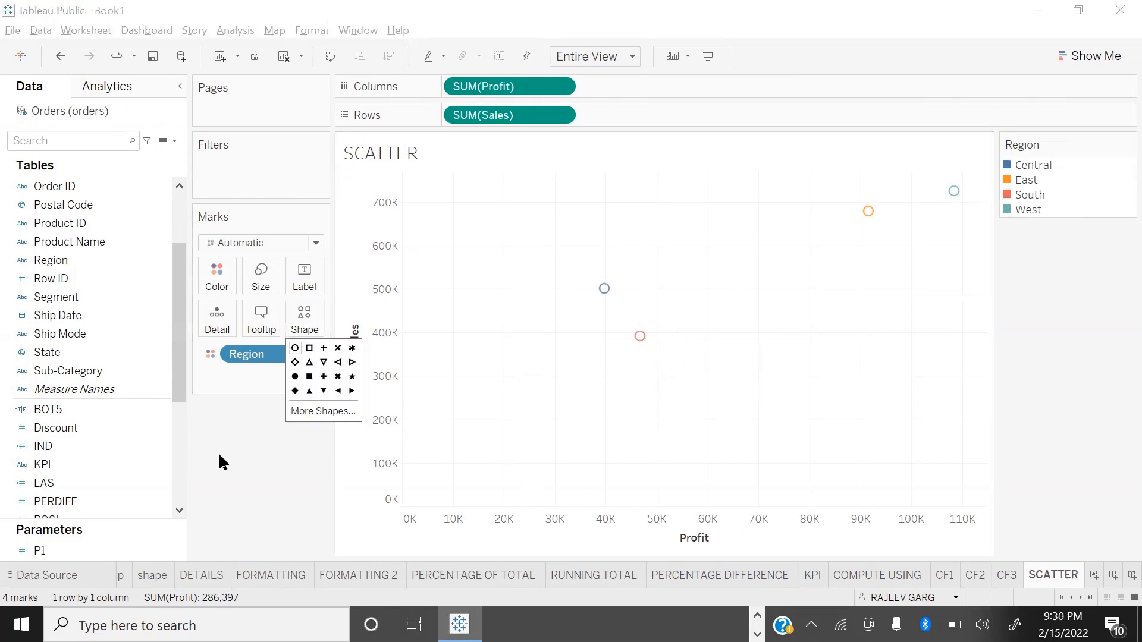
left_click(352, 376)
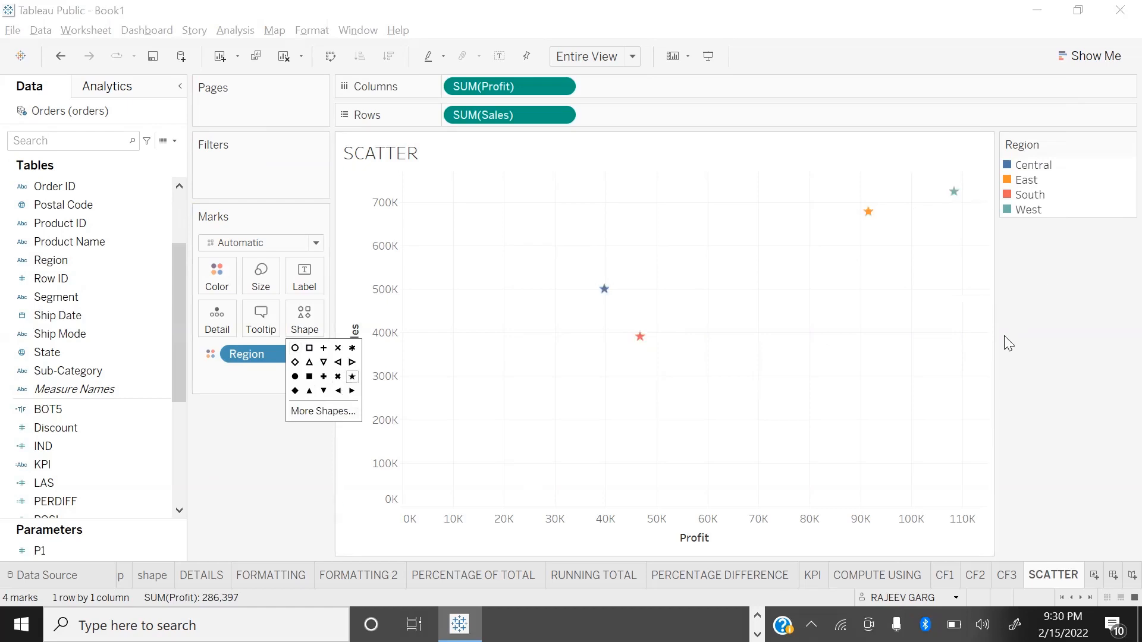
left_click(214, 443)
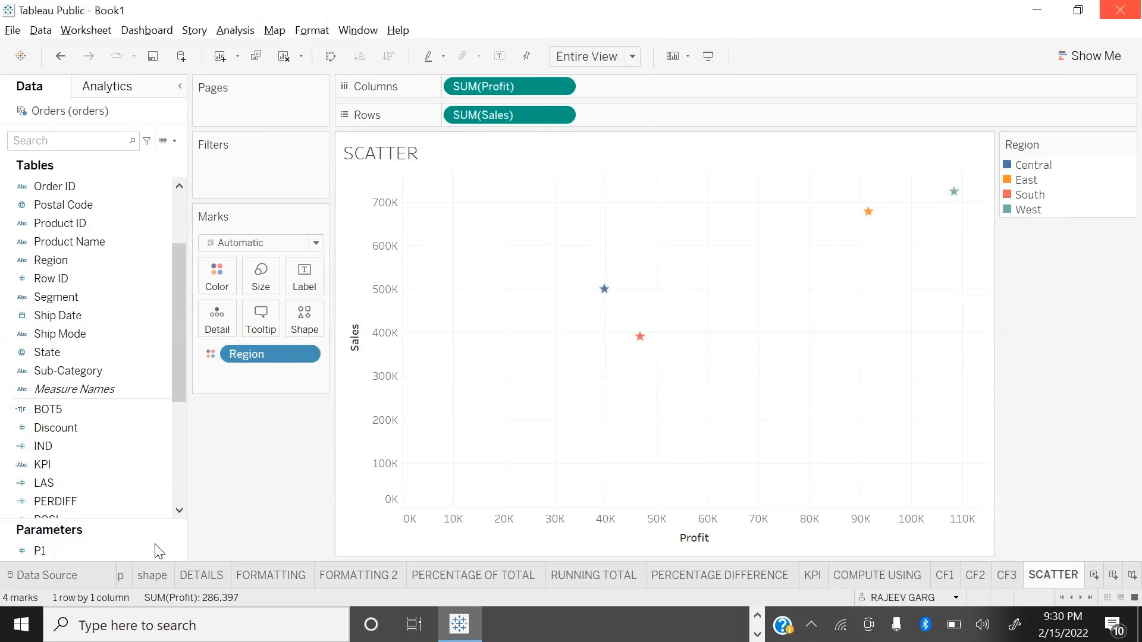
Step: Size the star marks by Sales and moderately increase their overall size
scroll(77, 377, "down", 4)
left_click_drag(61, 355, 259, 275)
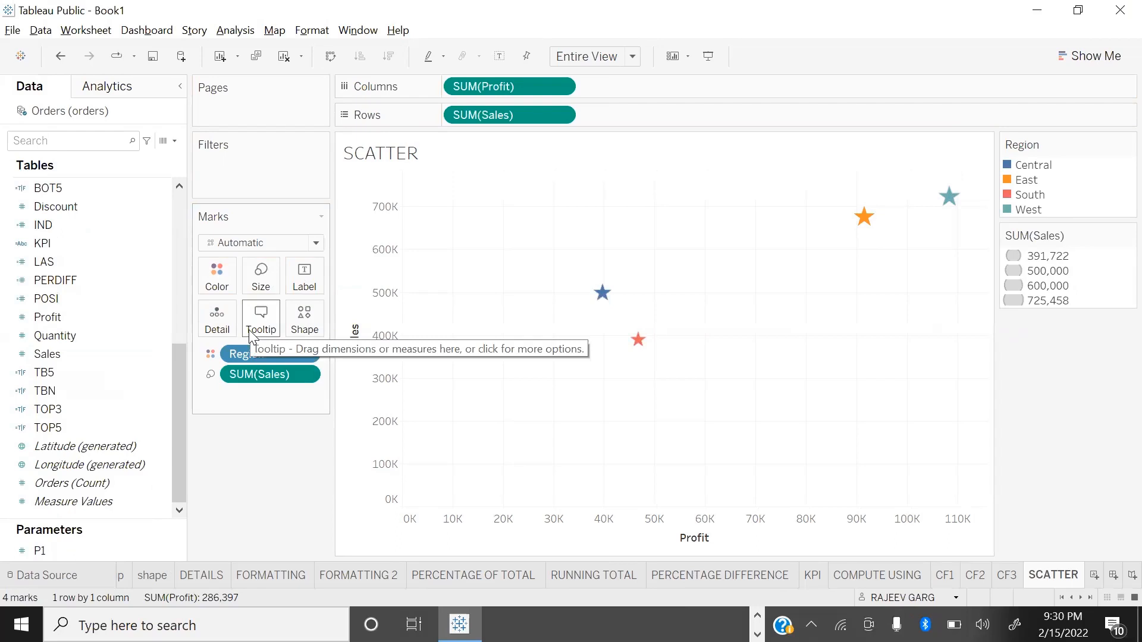
left_click(272, 289)
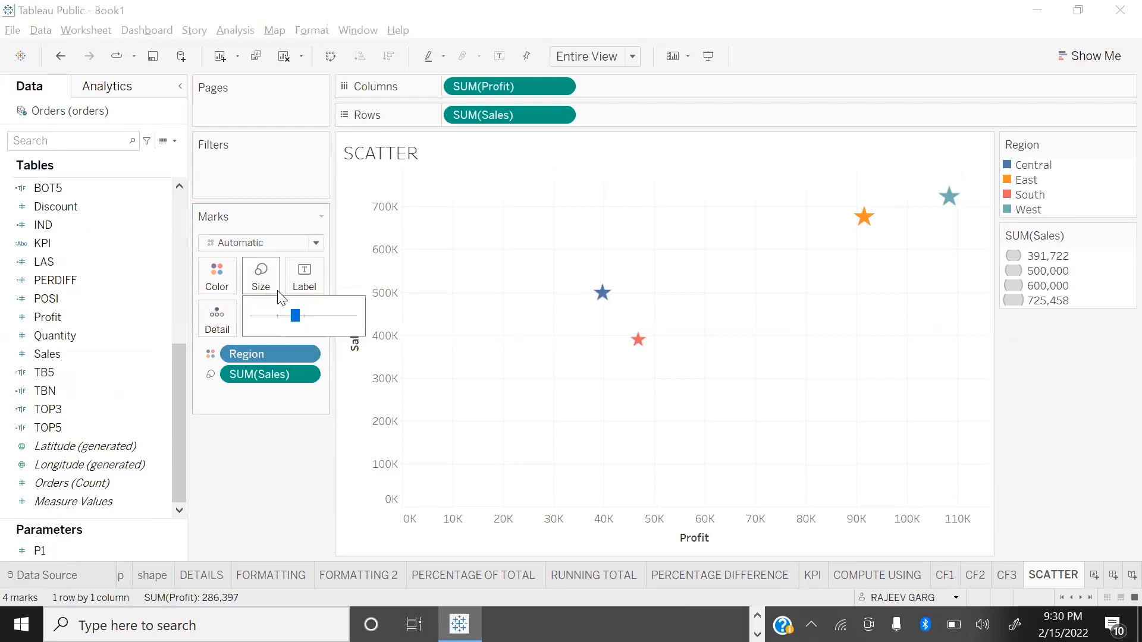
left_click(323, 316)
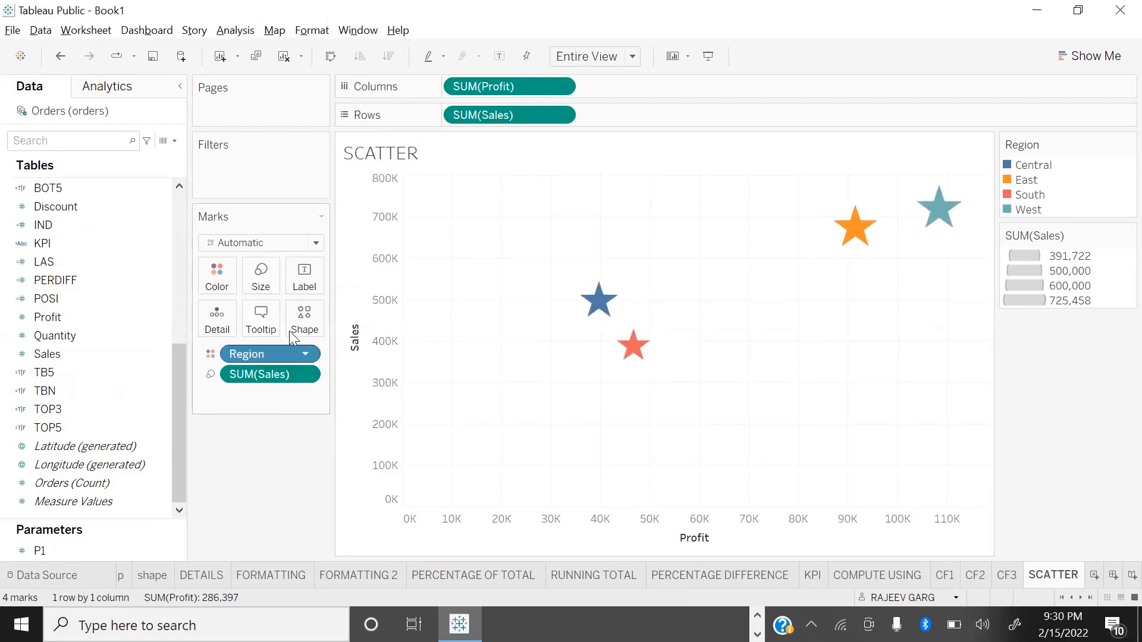
left_click(258, 275)
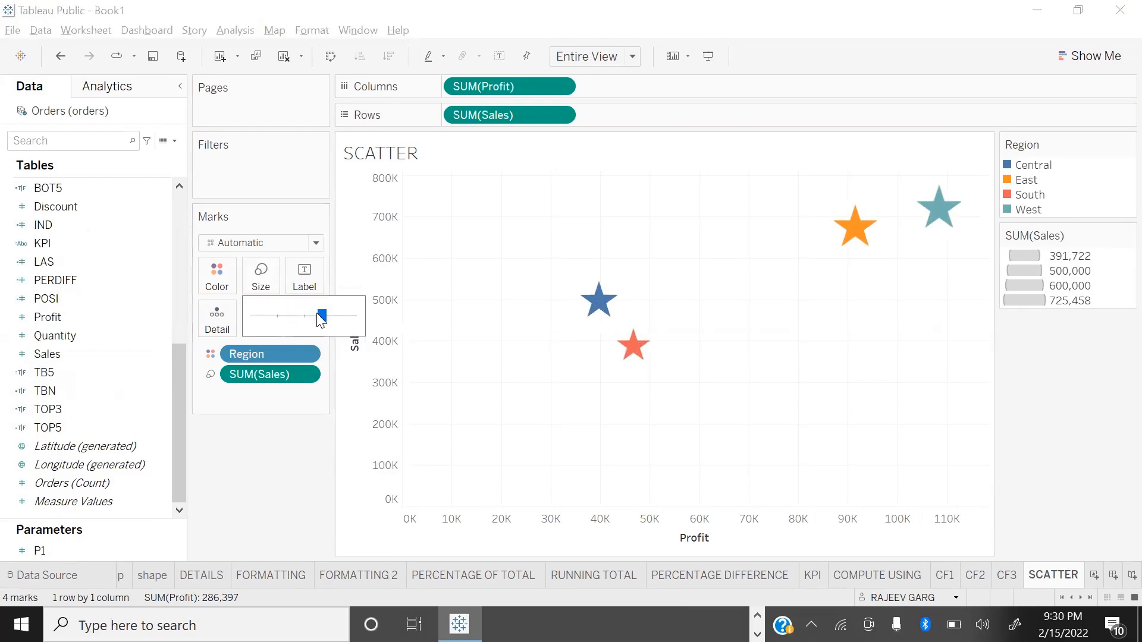
left_click_drag(310, 312, 310, 318)
left_click(282, 420)
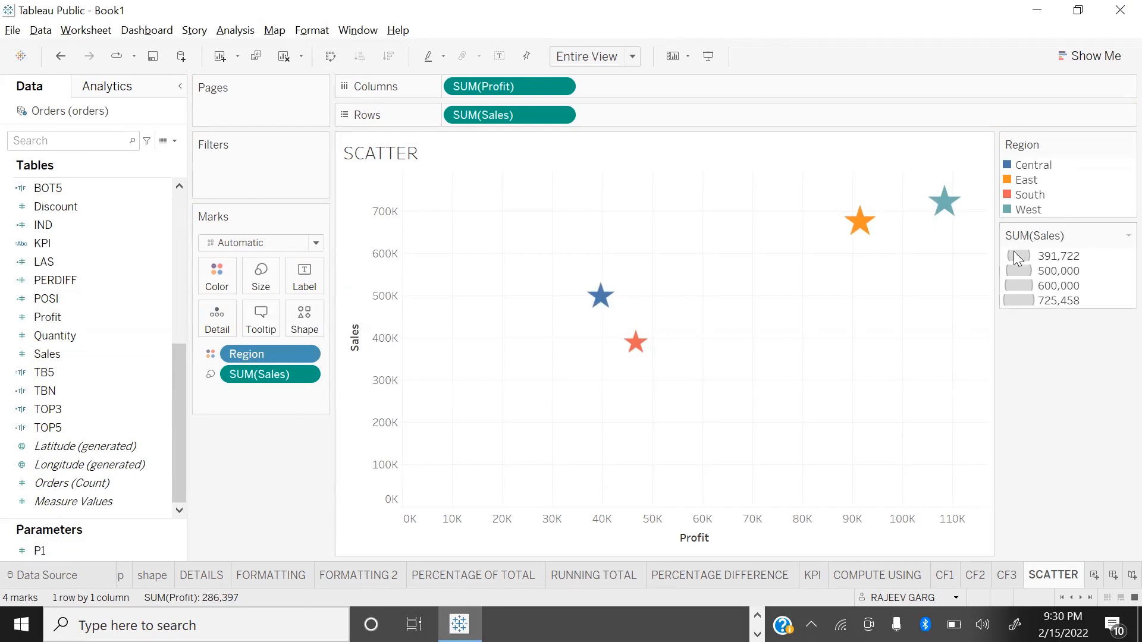
Step: Show drop lines on the scatter plot, starting from the West region's star
mouse_move(864, 236)
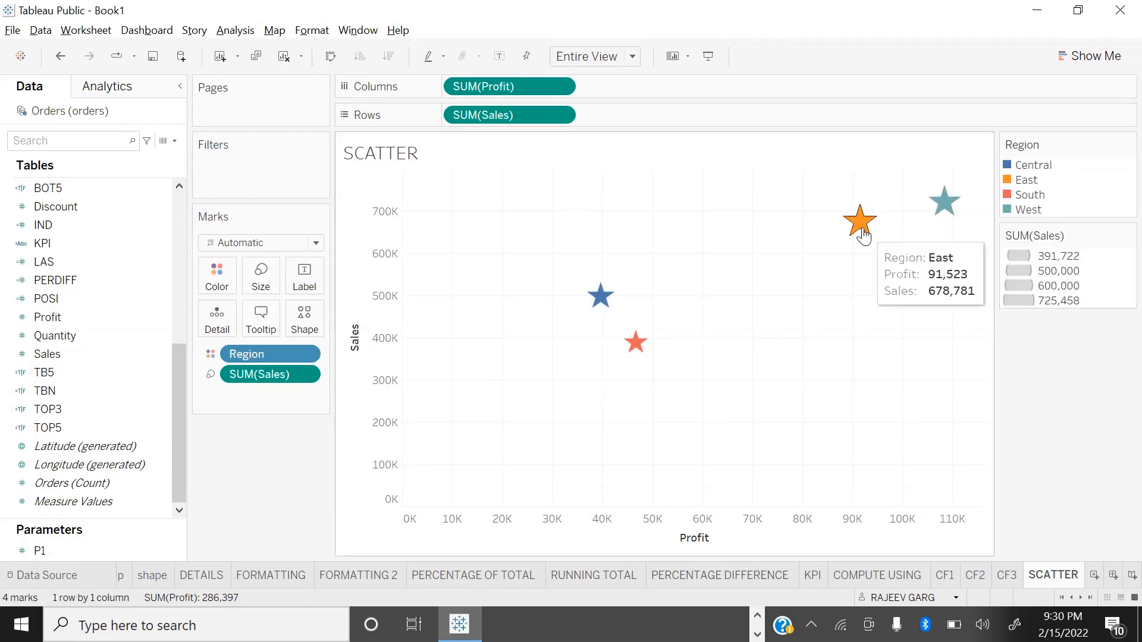
mouse_move(601, 297)
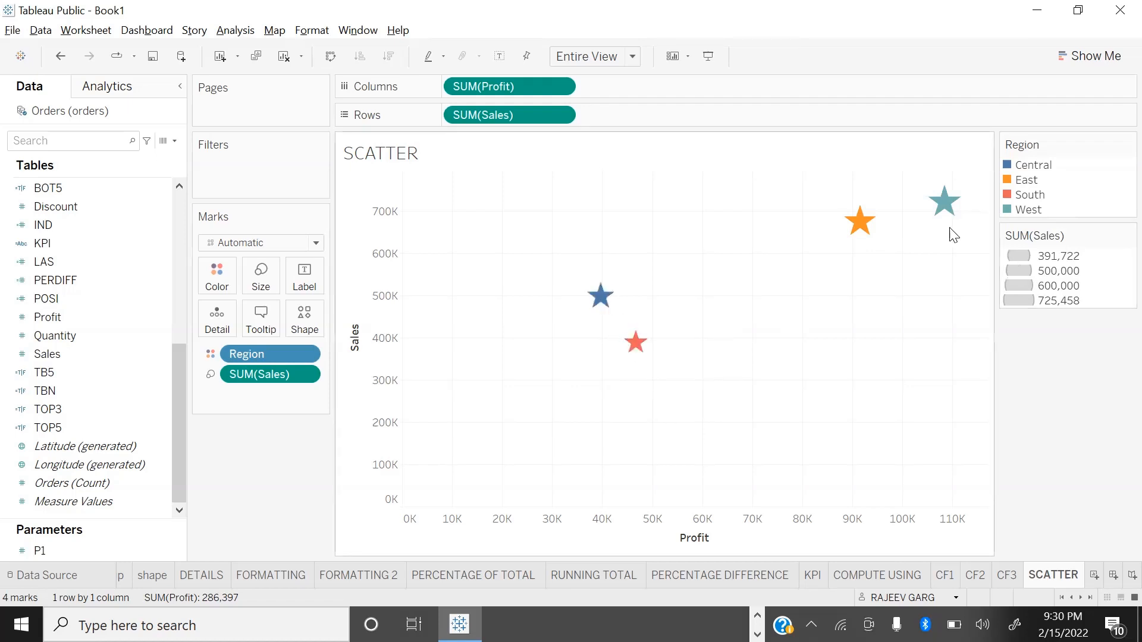
left_click(944, 203)
right_click(945, 199)
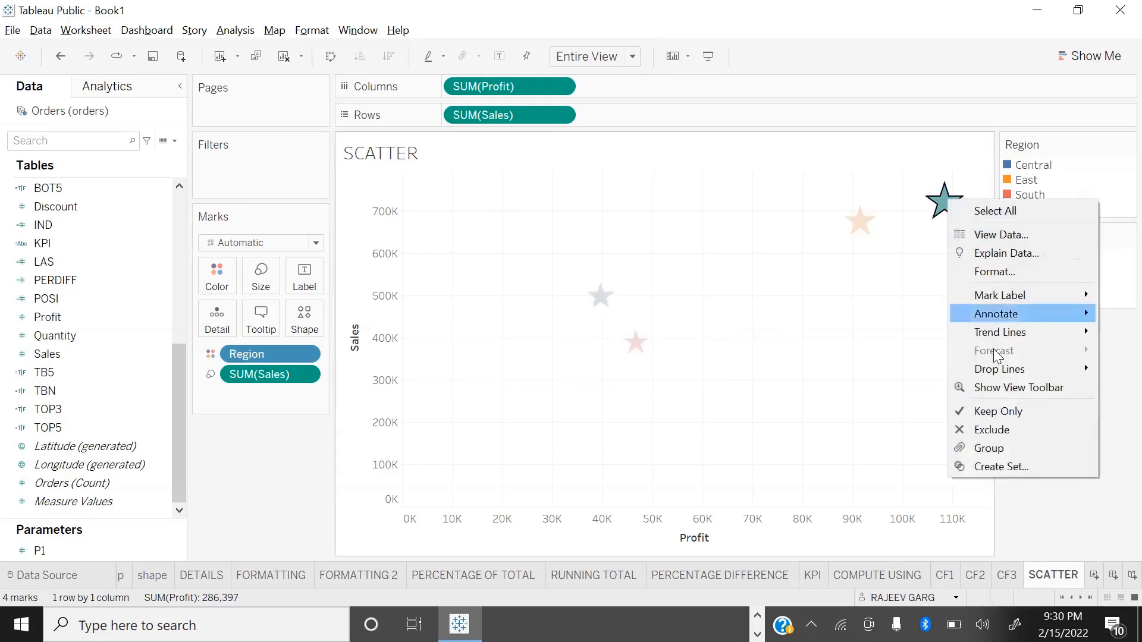
mouse_move(1006, 378)
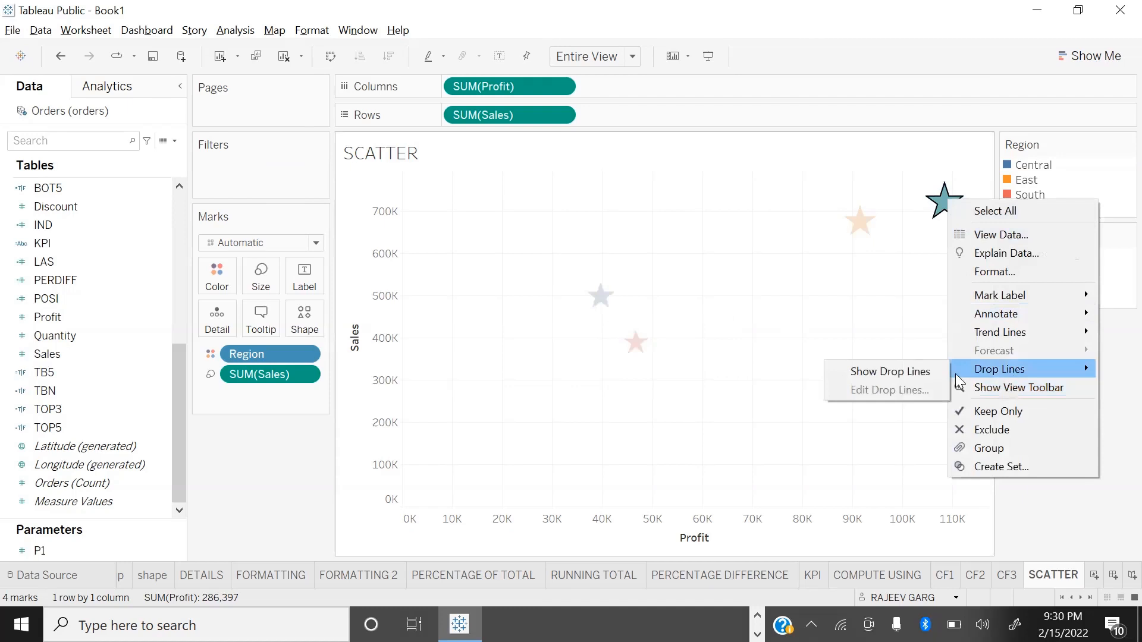
left_click(911, 372)
Step: Select the East, South and Central stars in turn to examine their drop lines
left_click(859, 220)
left_click(635, 341)
left_click(599, 302)
left_click(635, 341)
left_click(599, 297)
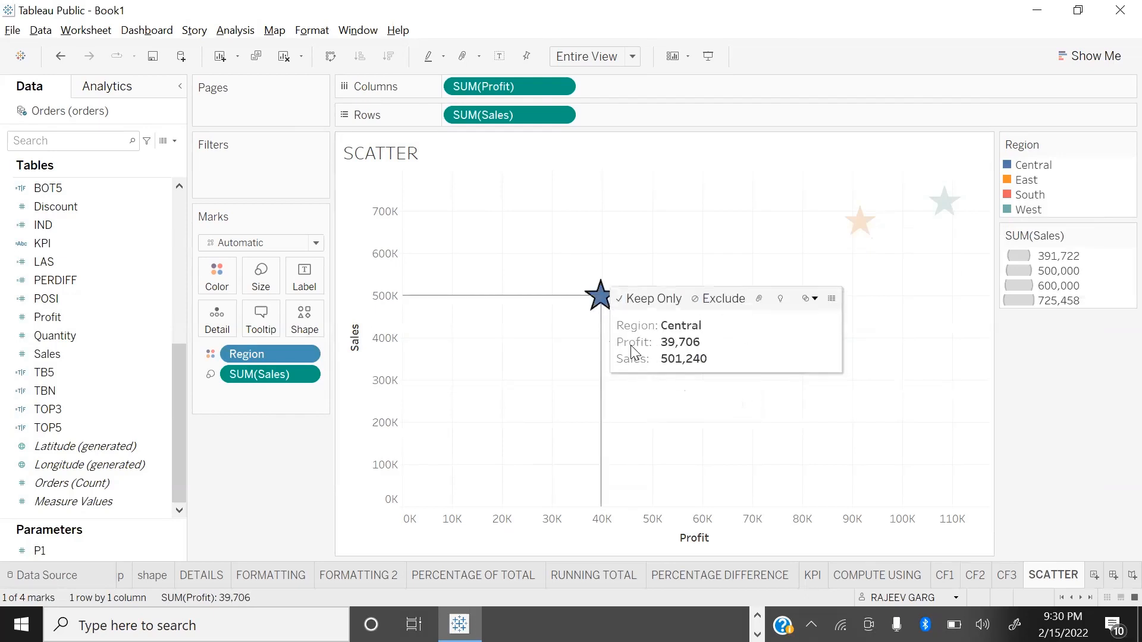
Step: Restrict the drop lines to the X axis only, and check them on the Central and West stars
left_click(860, 221)
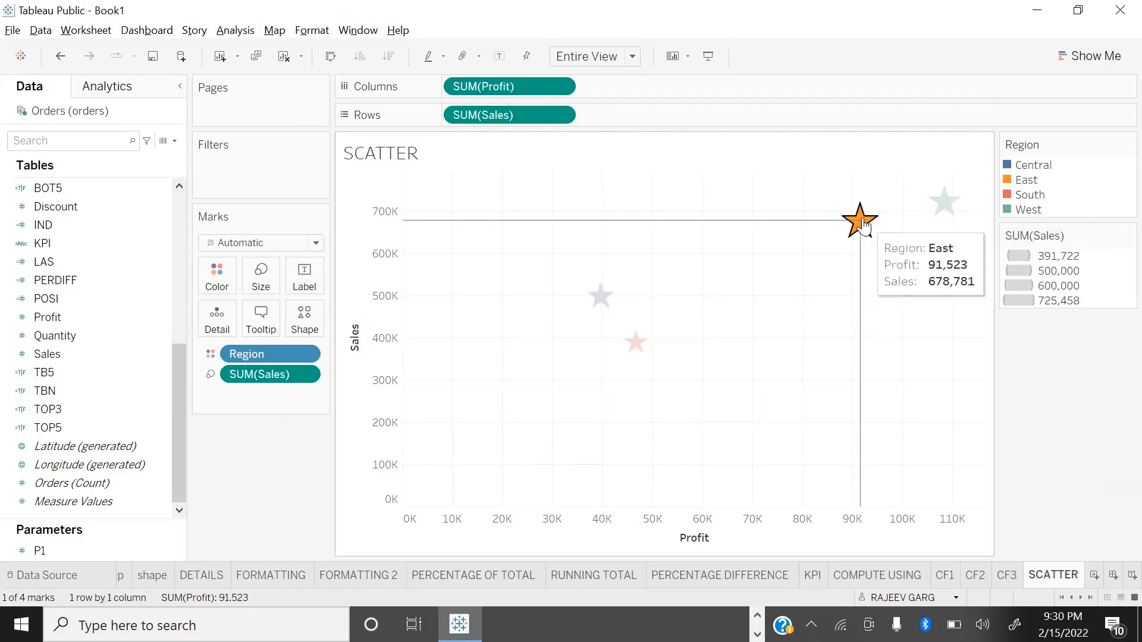
mouse_move(861, 224)
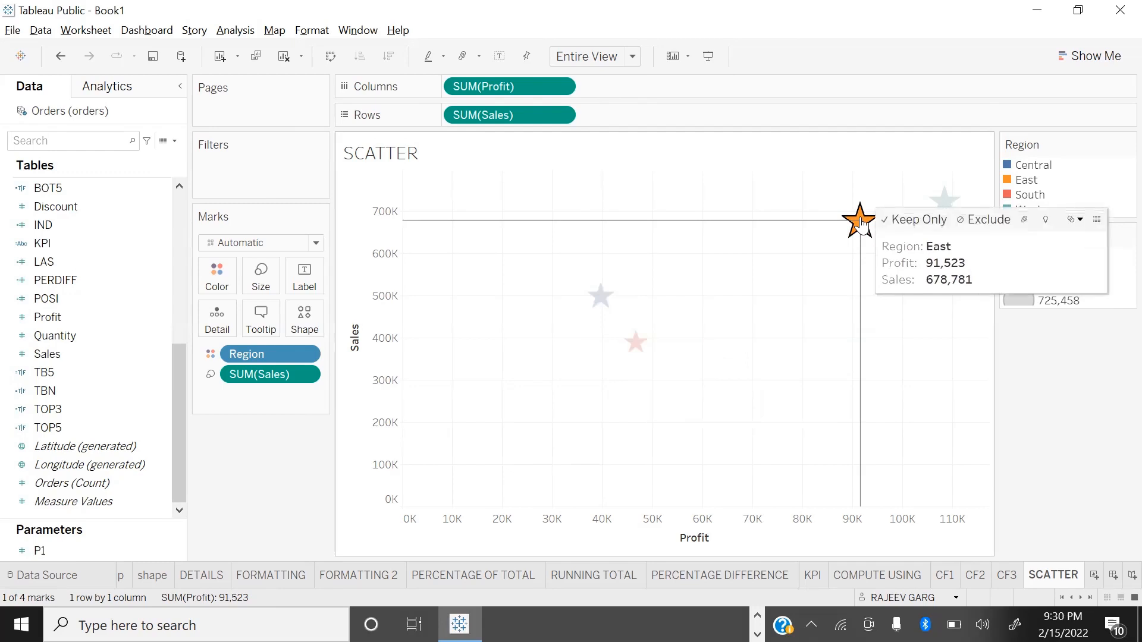
right_click(860, 224)
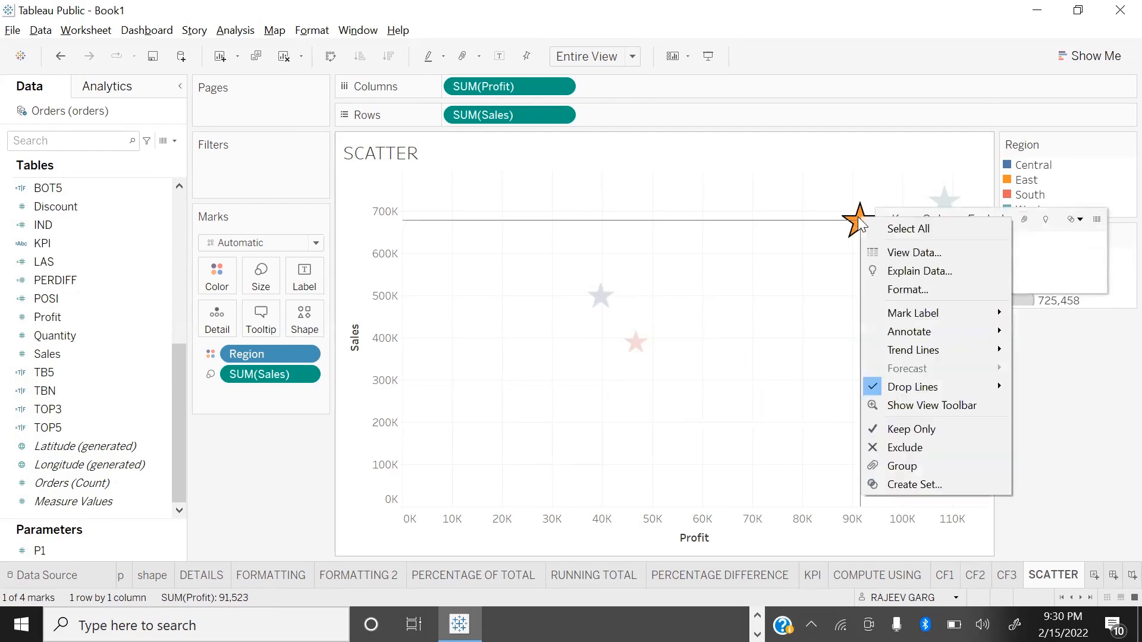
mouse_move(916, 386)
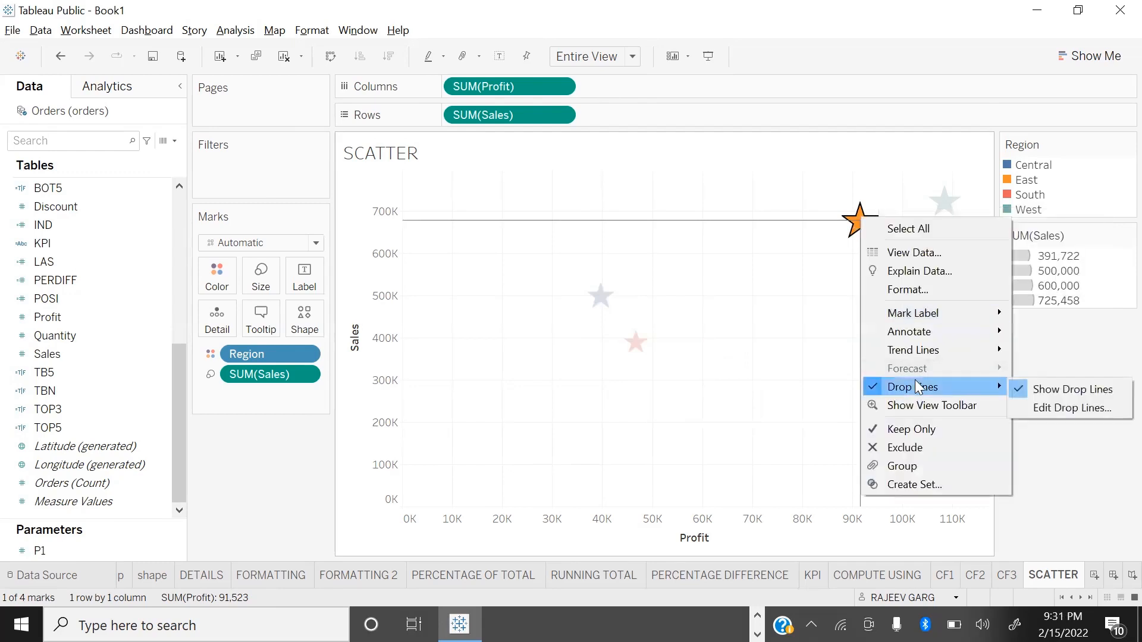
left_click(1058, 406)
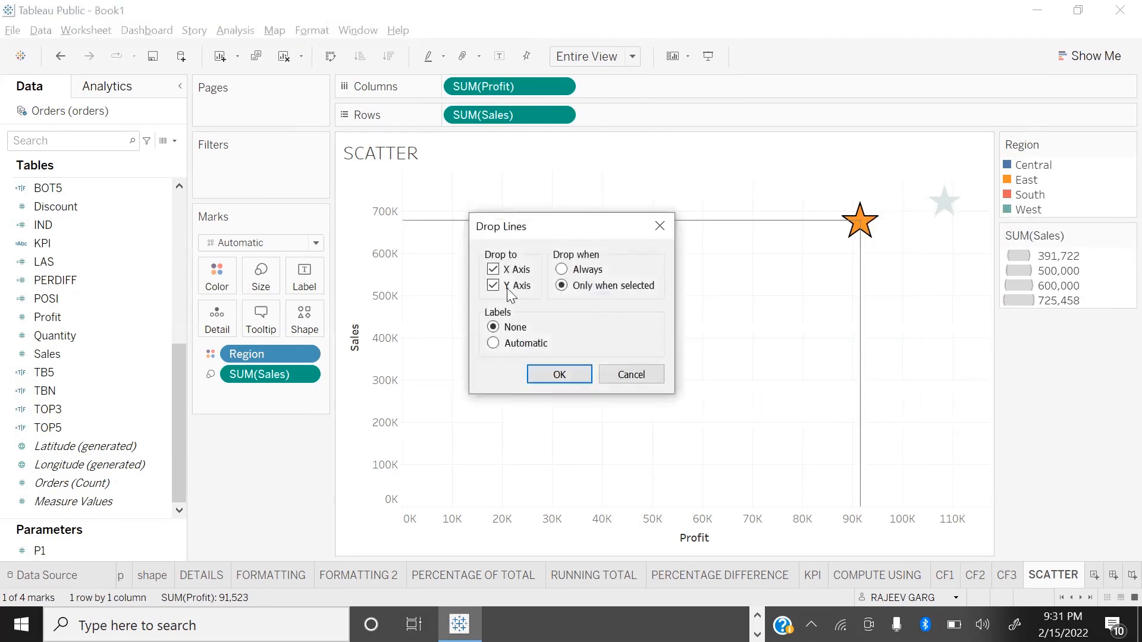
left_click(560, 374)
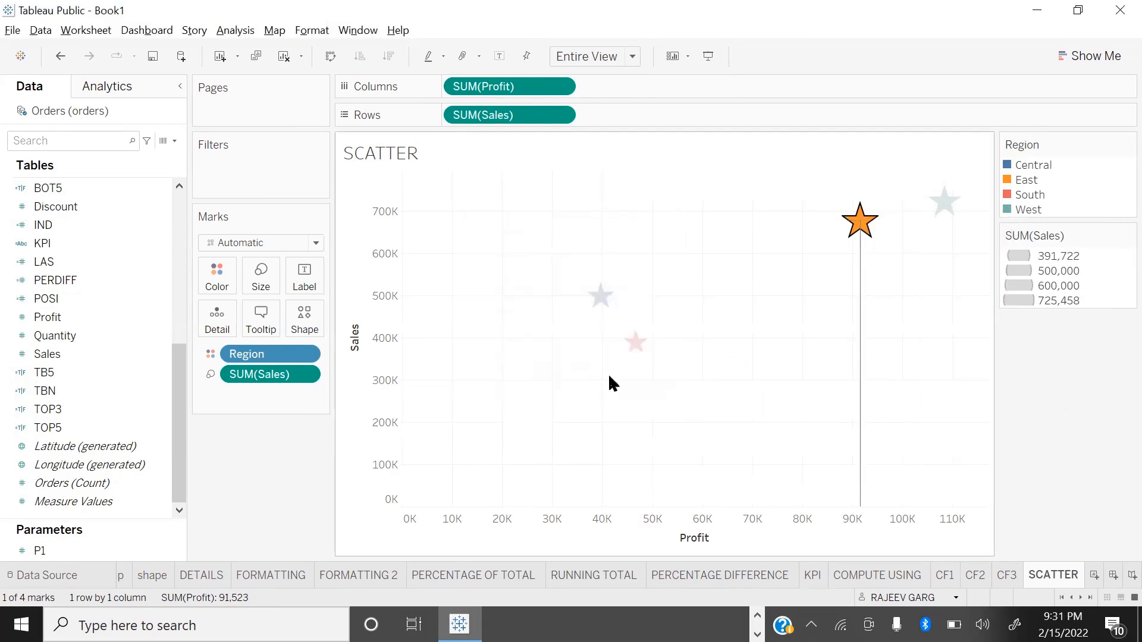
left_click(601, 296)
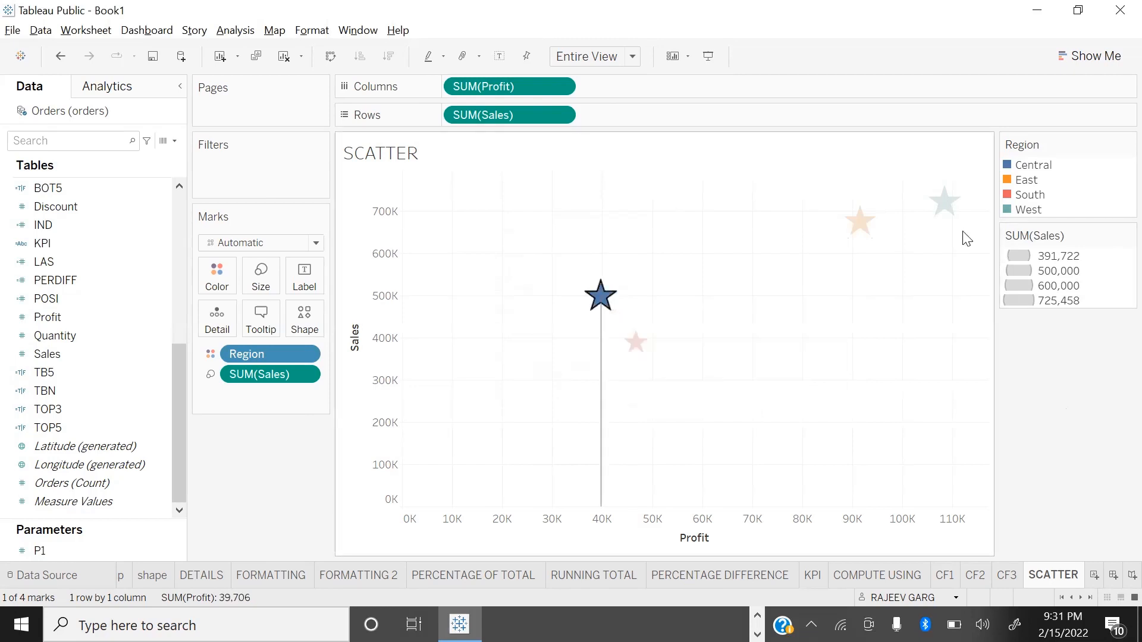
left_click(944, 202)
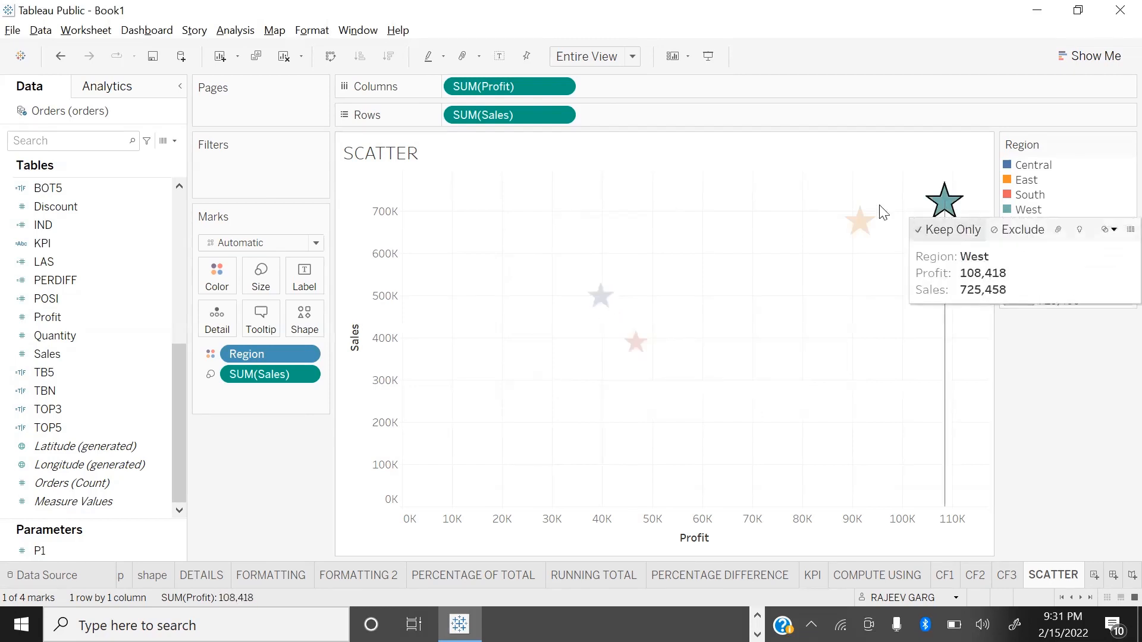
Step: Set the drop lines to drop to both the X and Y axes and to display always
right_click(600, 295)
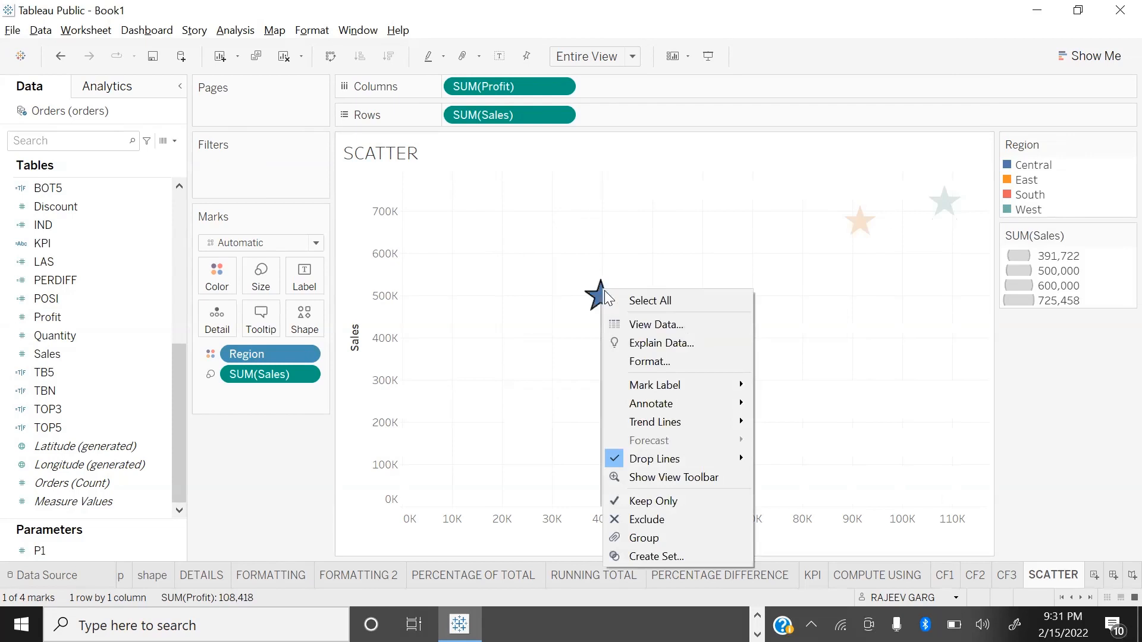
mouse_move(650, 461)
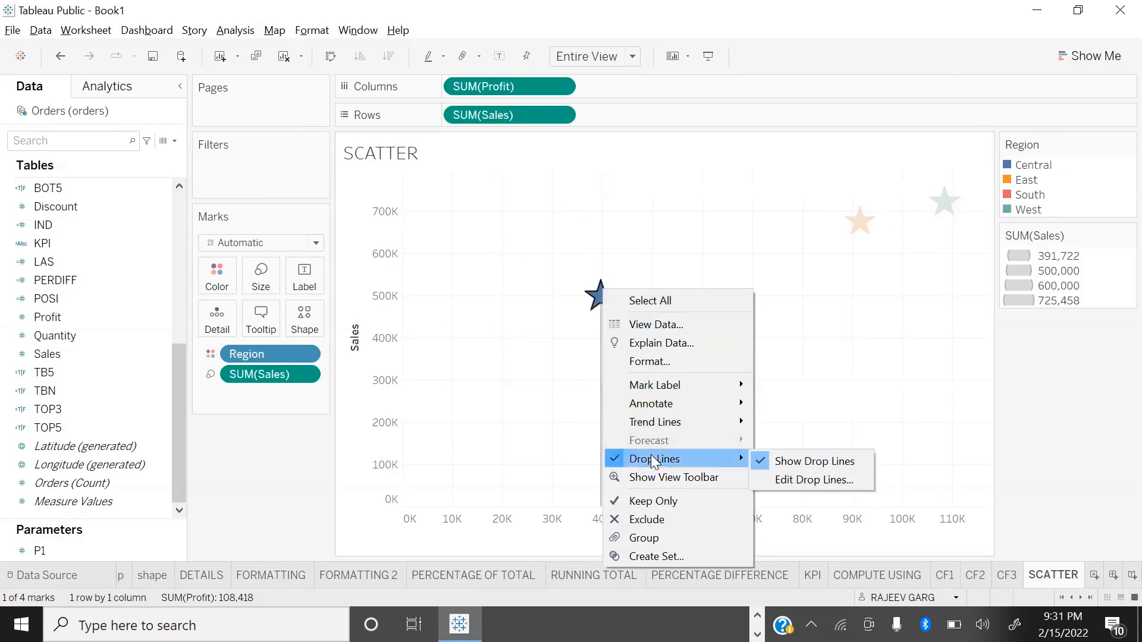
left_click(843, 484)
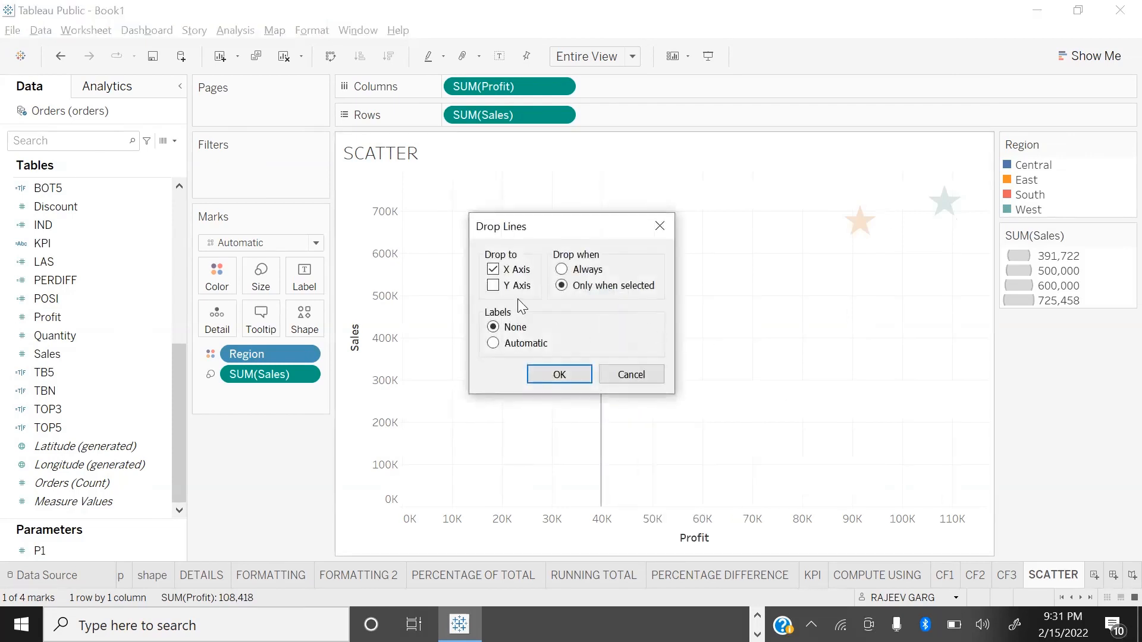
left_click(494, 271)
left_click(509, 287)
left_click(562, 269)
left_click(559, 374)
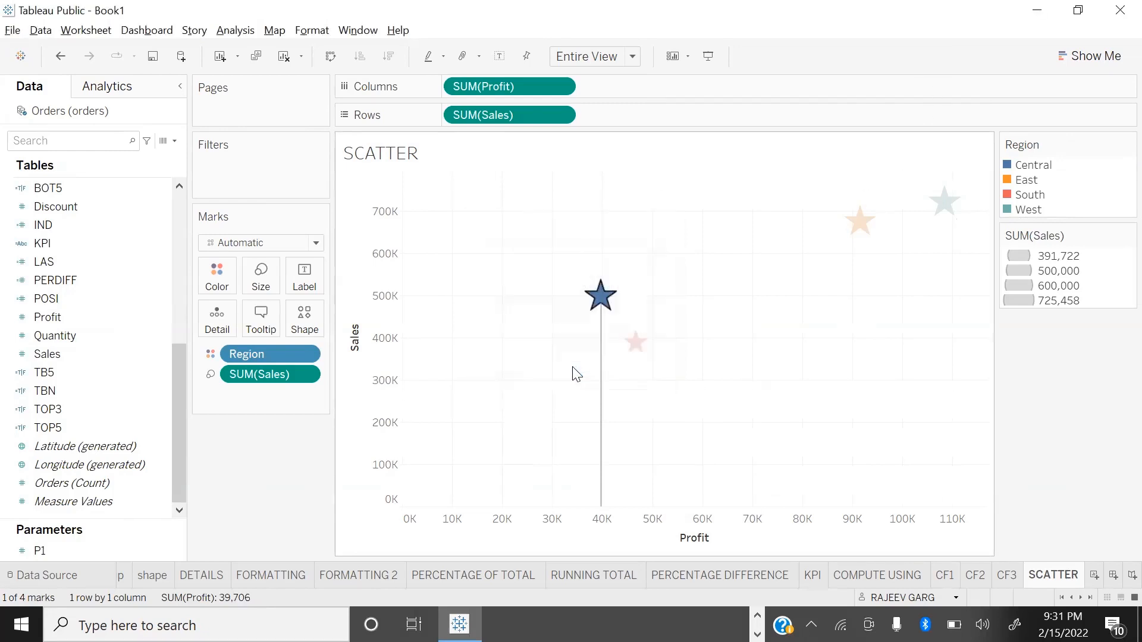
left_click(811, 309)
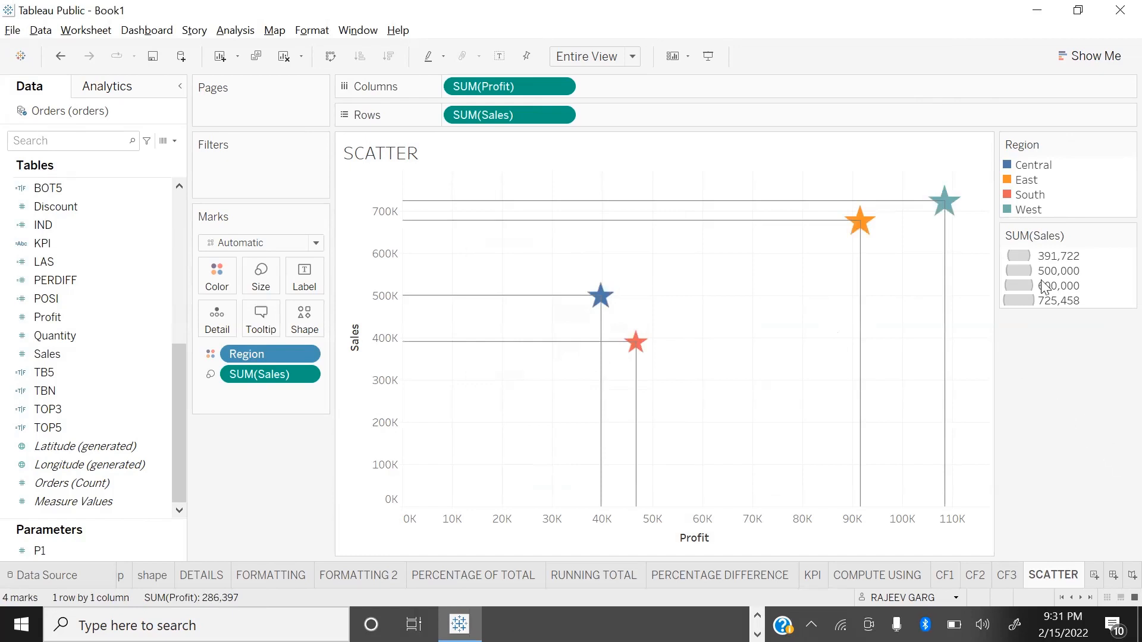
Step: Set the drop line labels to Automatic, starting from the East region's star
right_click(860, 222)
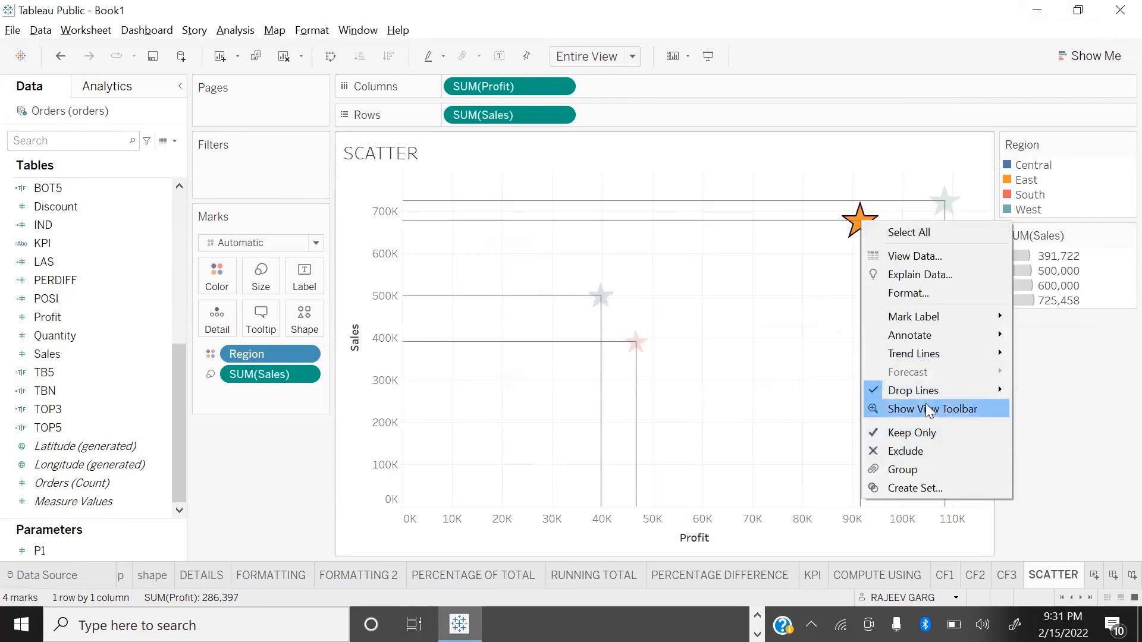
mouse_move(934, 387)
left_click(1041, 408)
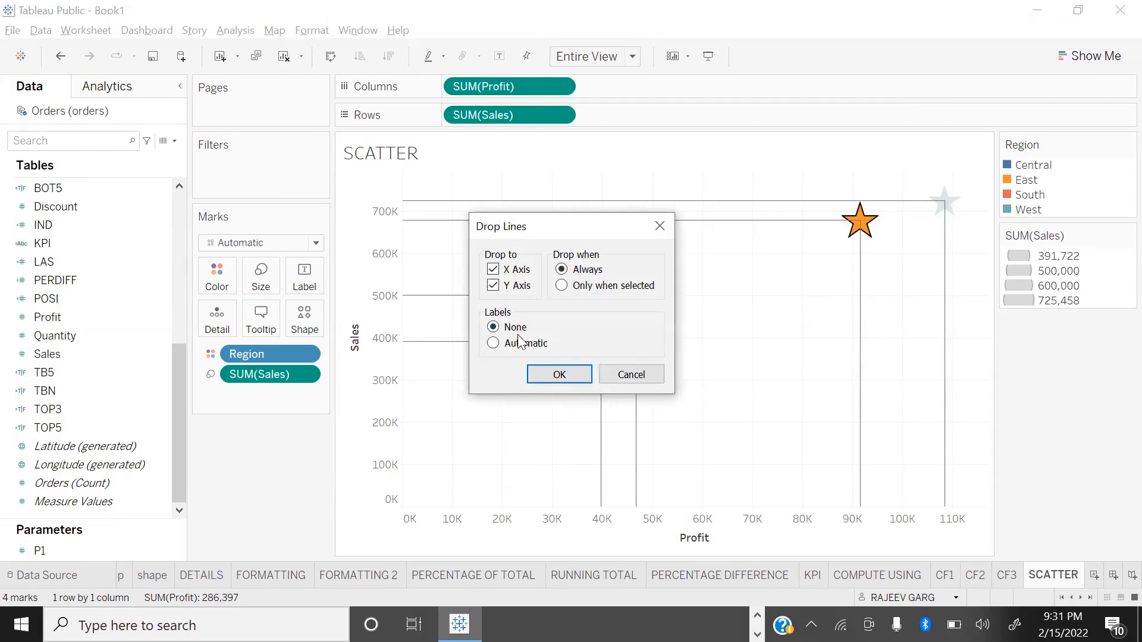
left_click(493, 345)
left_click(550, 376)
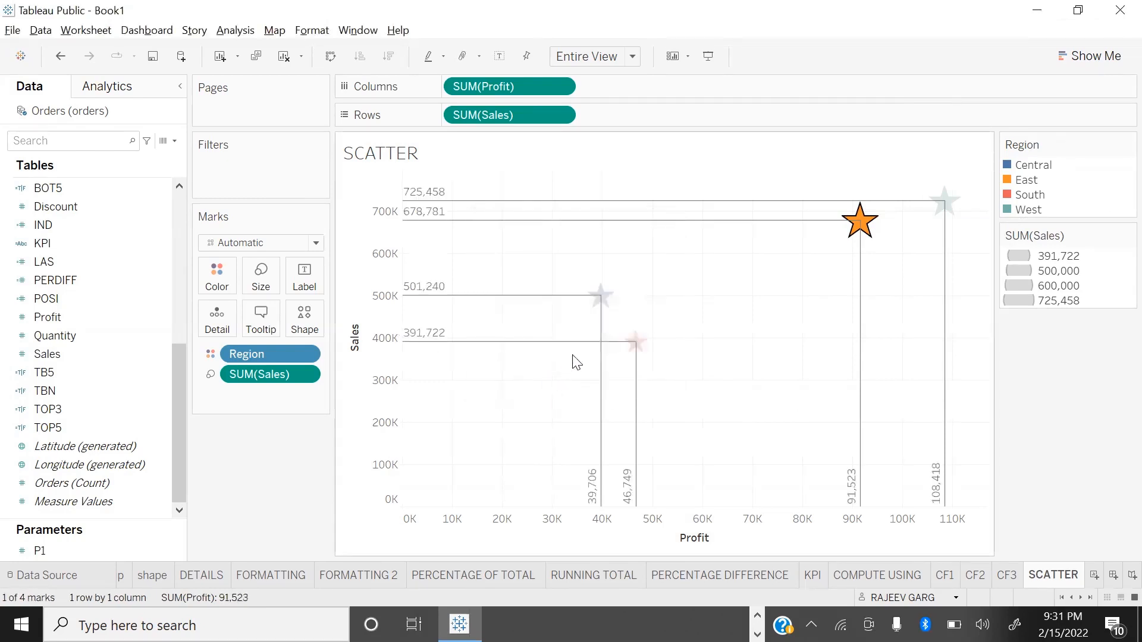
left_click(764, 370)
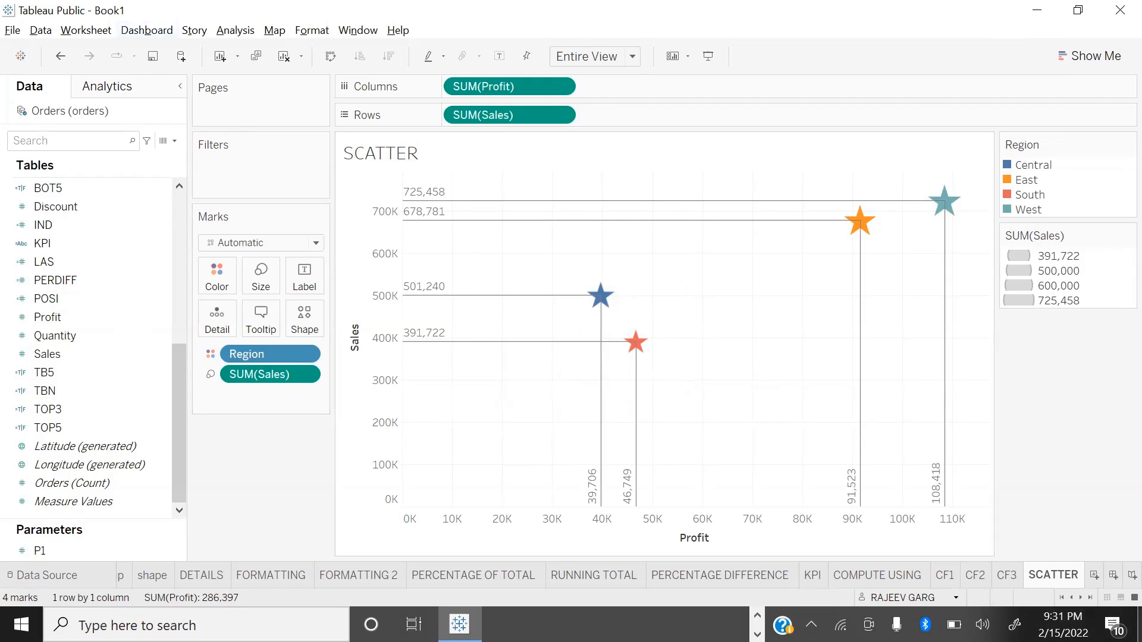
Step: Label the star marks with the Region field
scroll(120, 353, "up", 2)
scroll(119, 309, "up", 2)
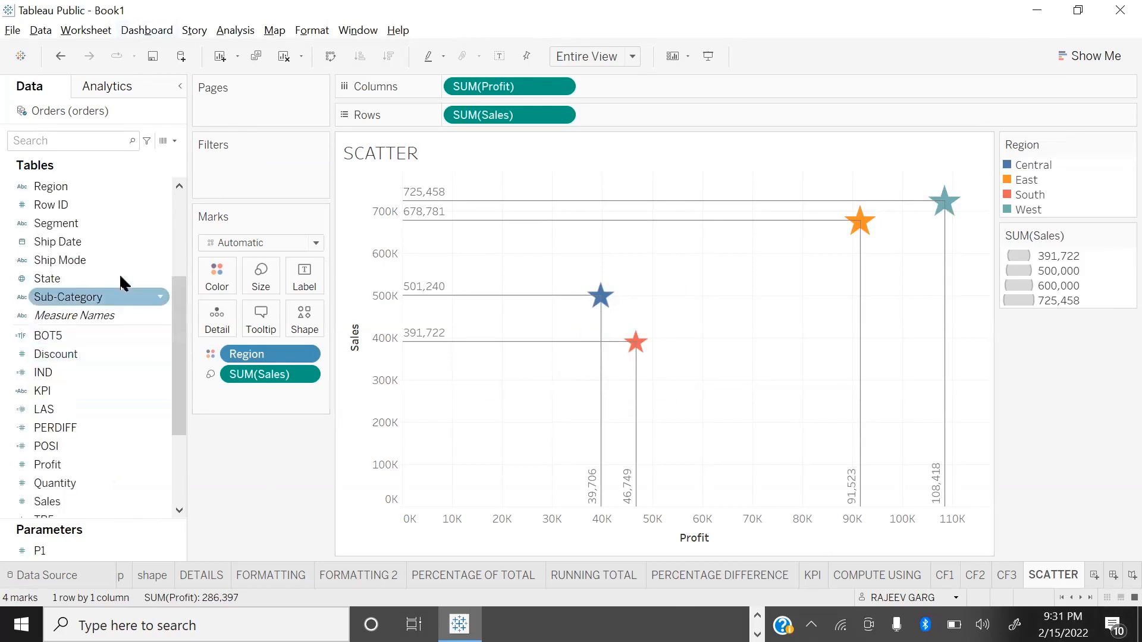
scroll(116, 357, "down", 2)
scroll(117, 387, "up", 5)
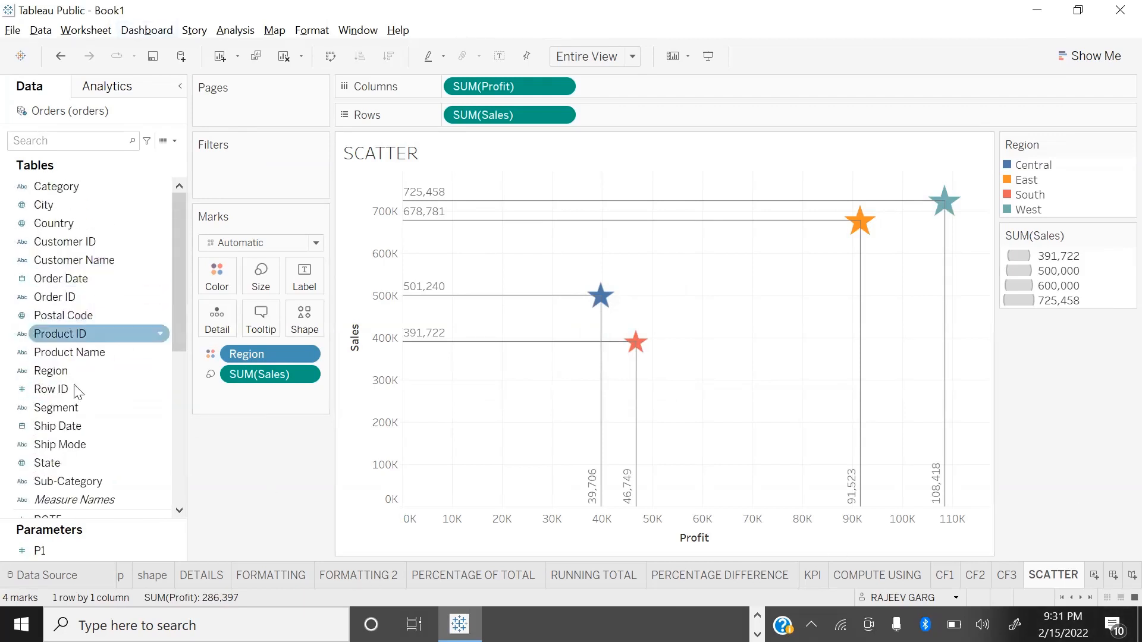
left_click_drag(62, 371, 303, 275)
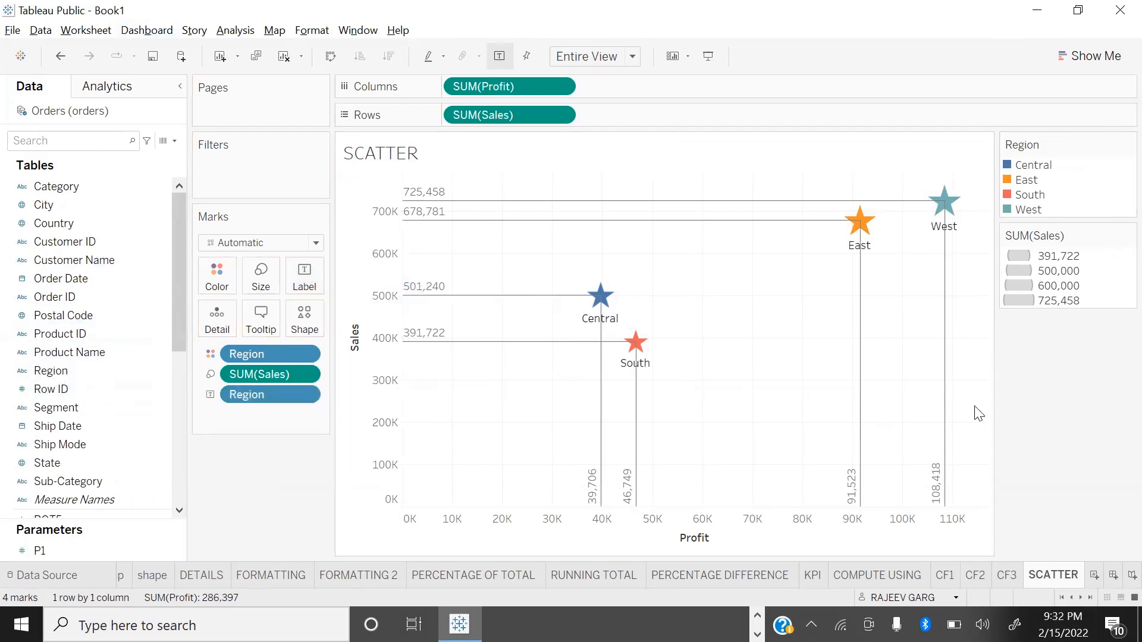
Step: Hide the Region and SUM(Sales) legend cards, and preview the chart briefly in full-screen presentation mode
right_click(1095, 206)
left_click(1039, 285)
left_click(1128, 144)
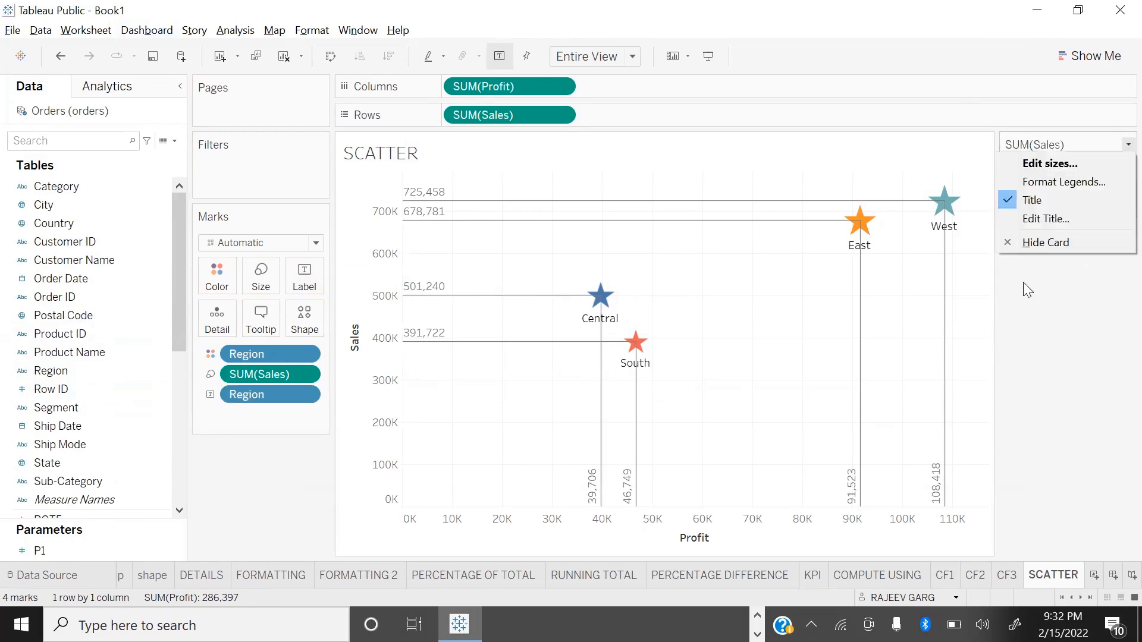
left_click(1037, 240)
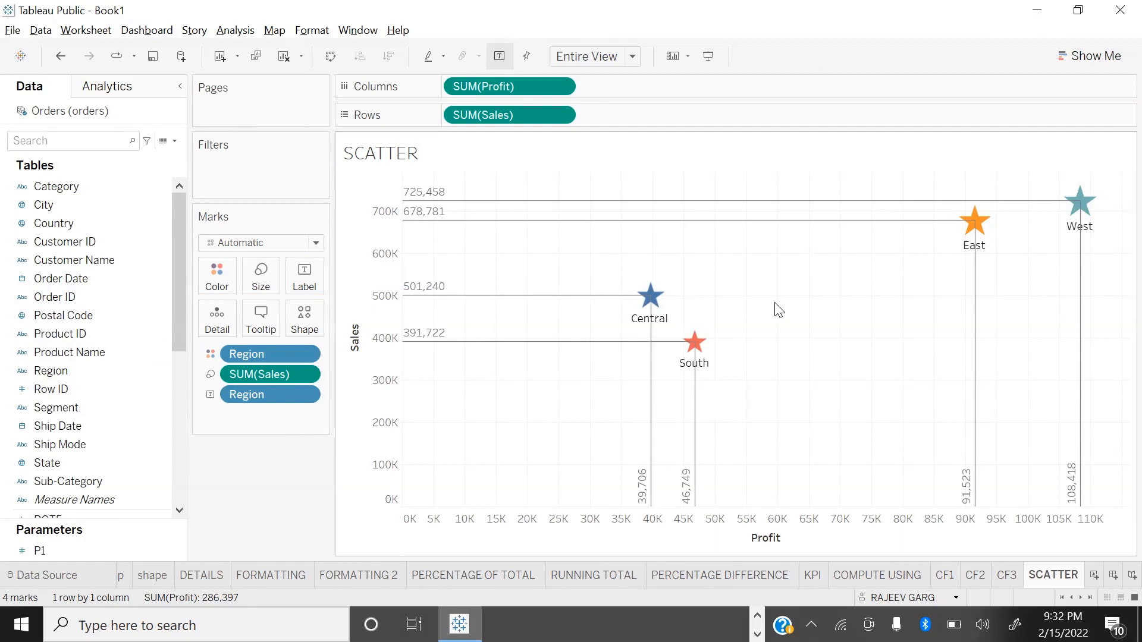
key("F11")
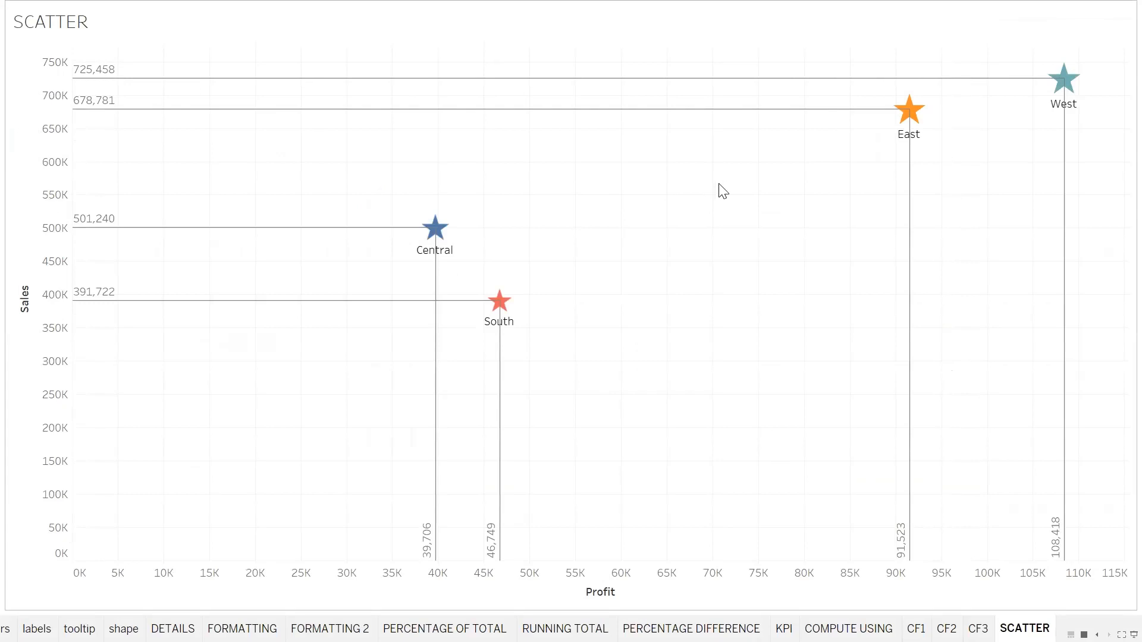
key("Escape")
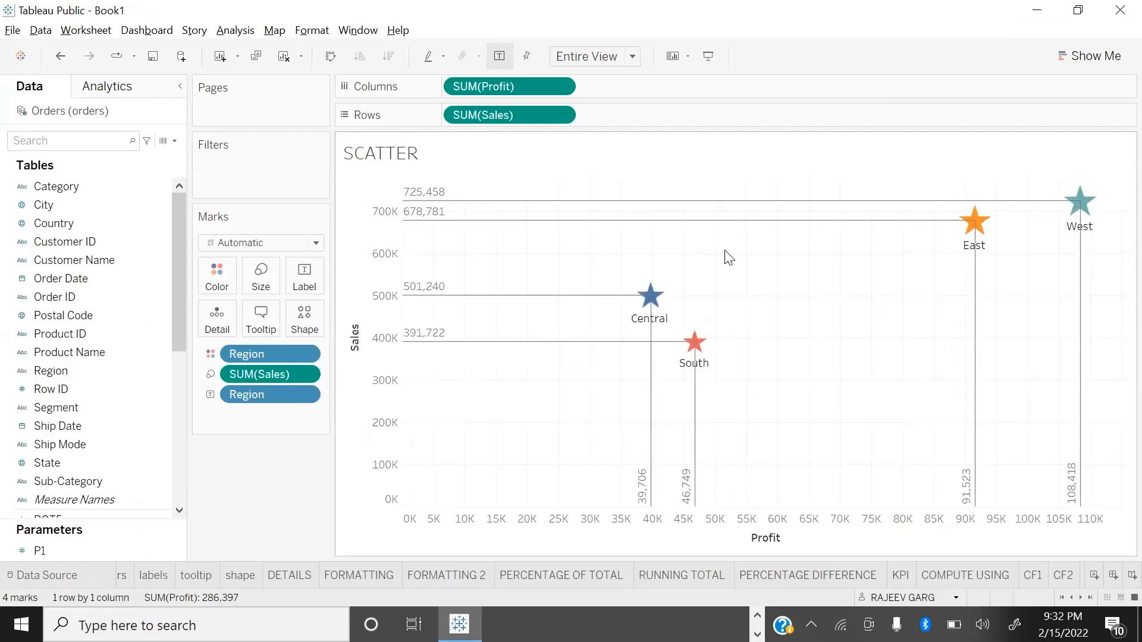
Step: Format the sheet's lines so that the grid lines are set to None
right_click(735, 260)
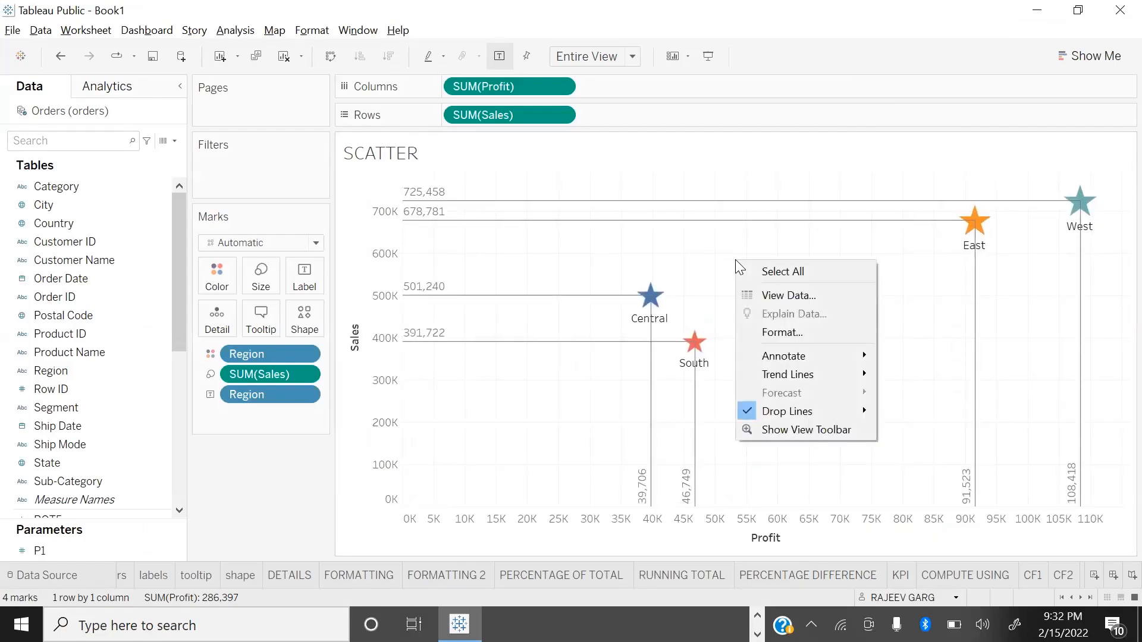
left_click(802, 337)
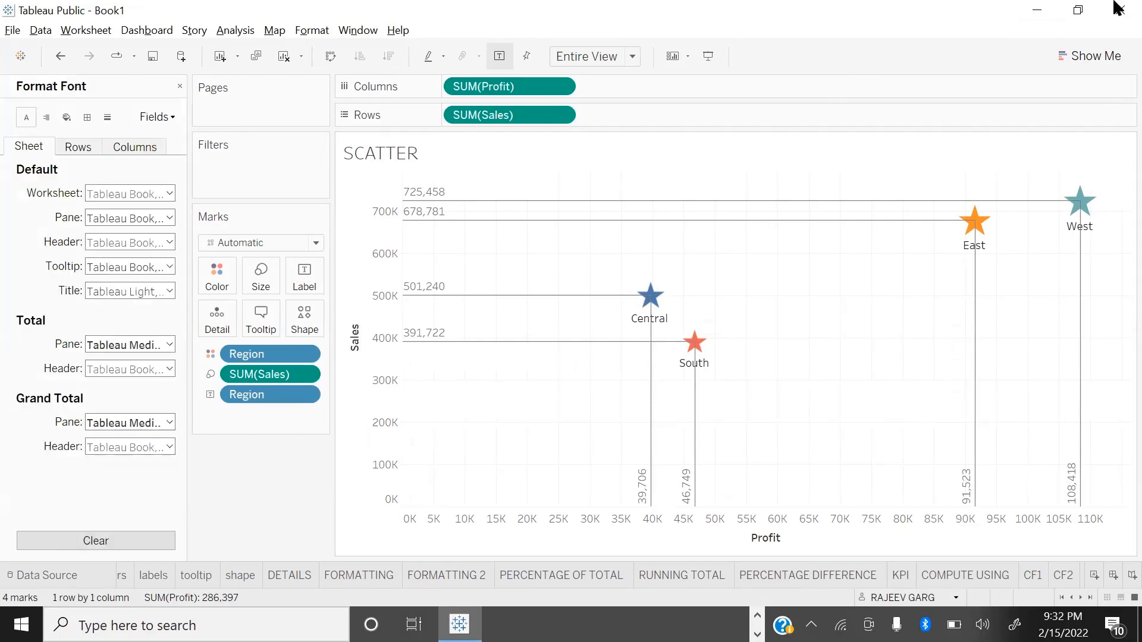
left_click(108, 117)
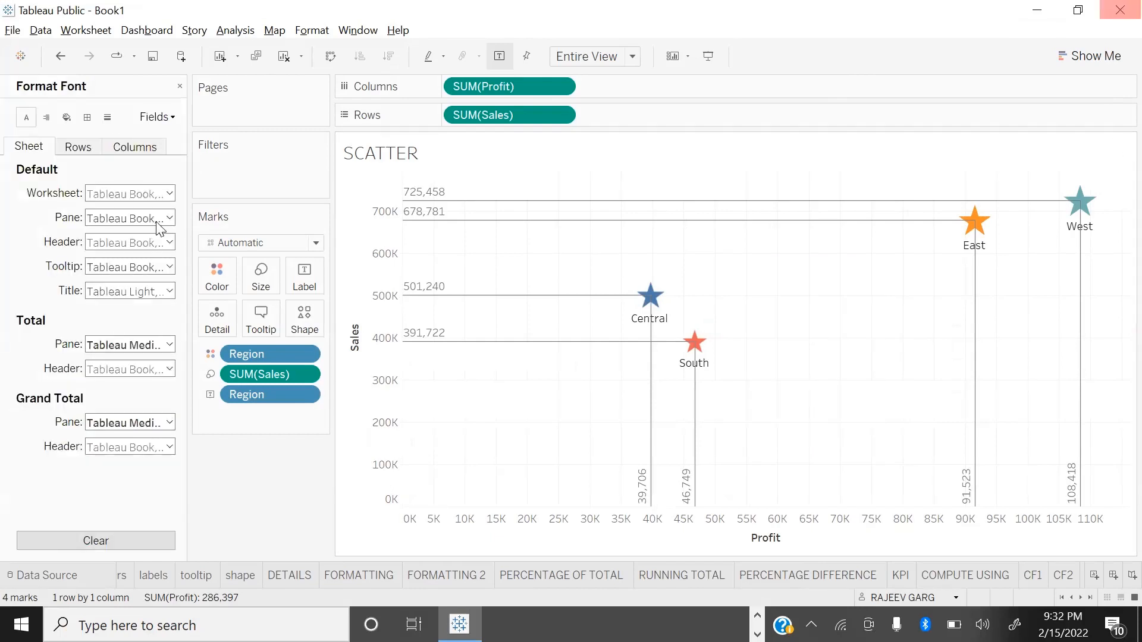
left_click(156, 193)
left_click(157, 211)
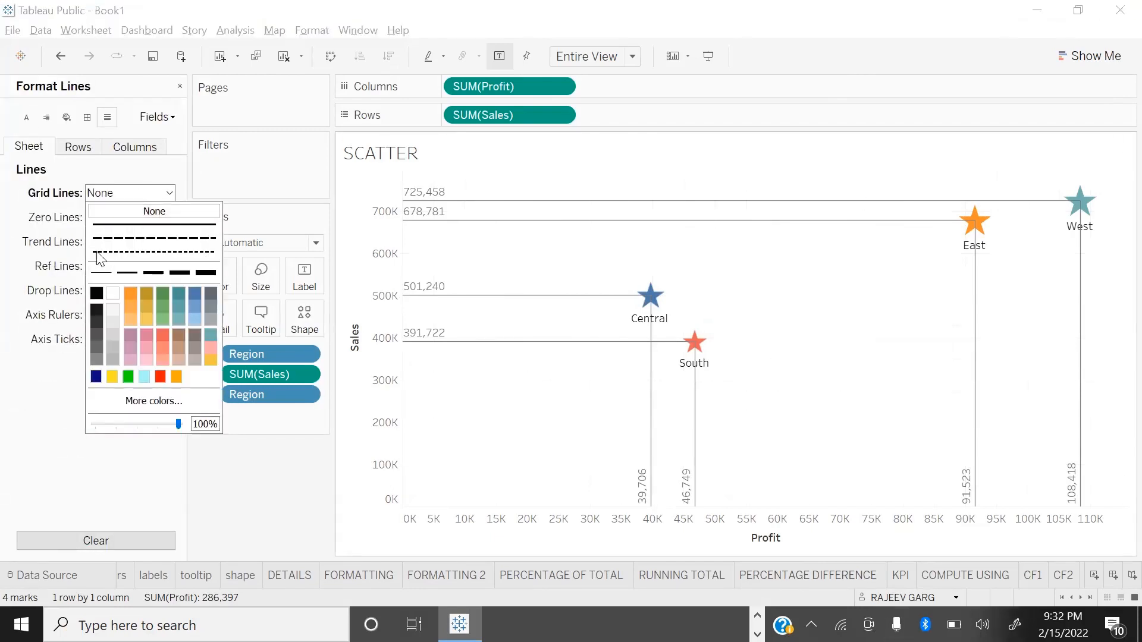
Step: Format the default worksheet font as bold, light golden yellow and size 11
left_click(20, 123)
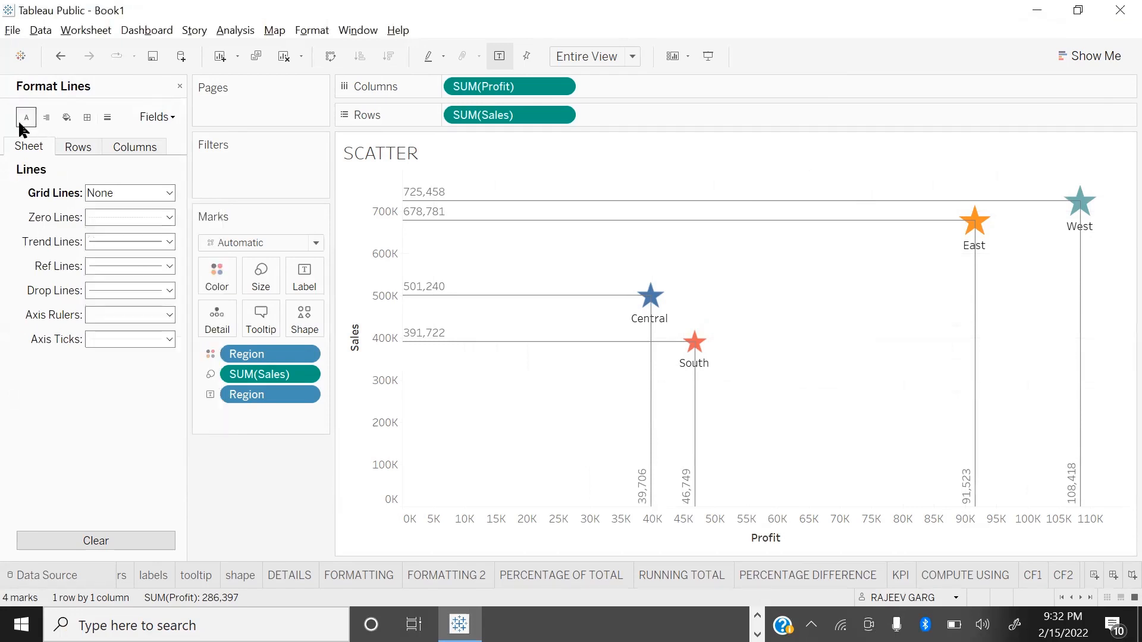
left_click(120, 195)
left_click(145, 242)
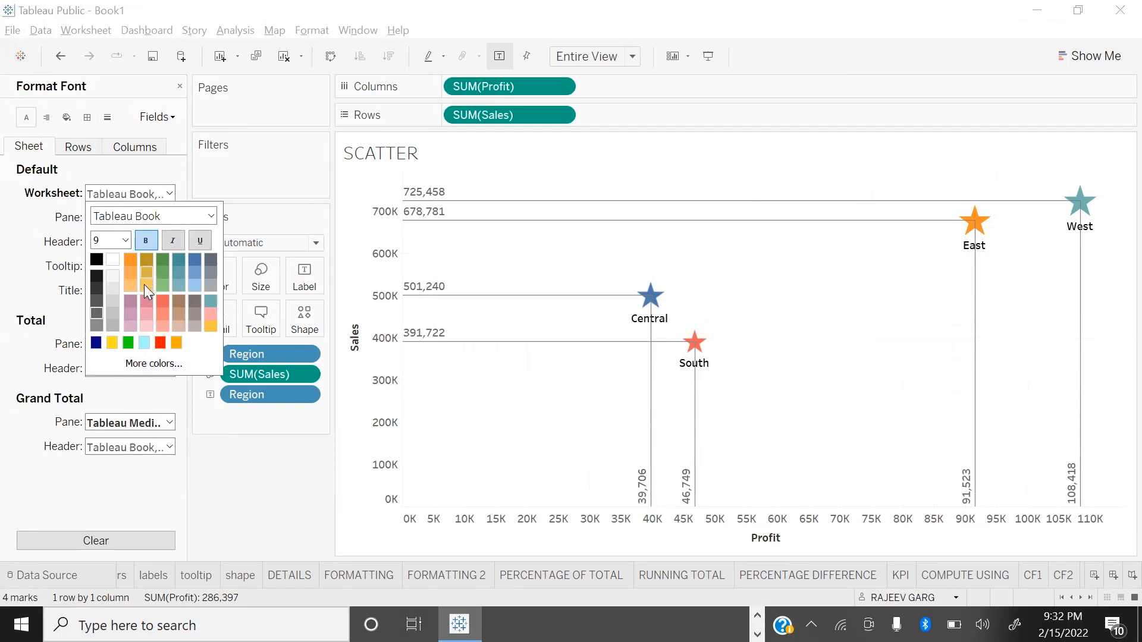
left_click(145, 285)
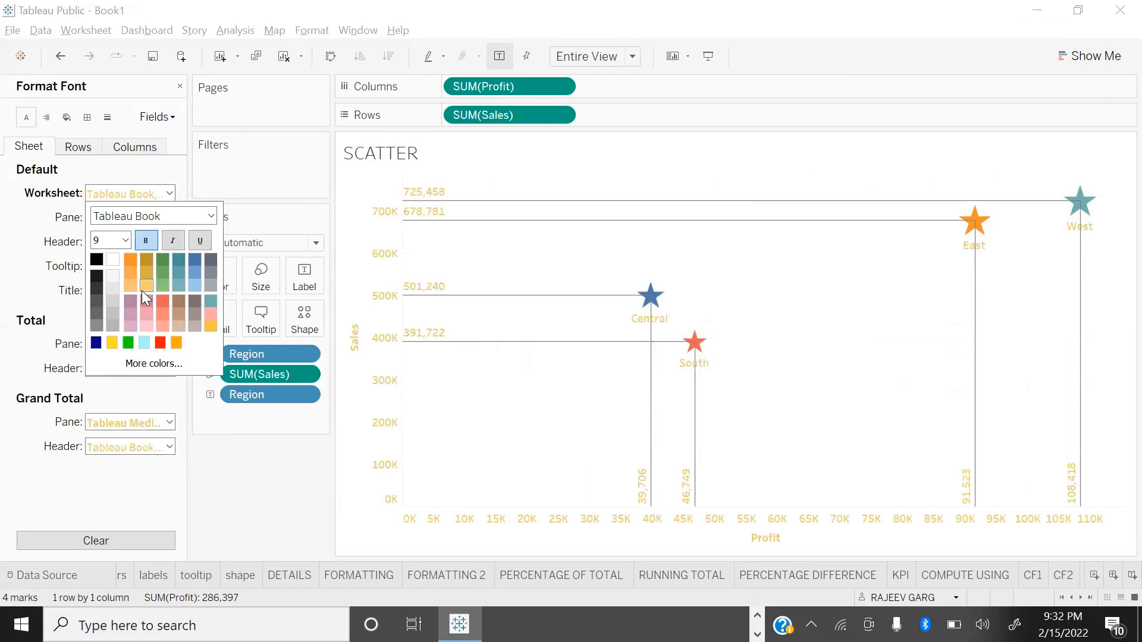
left_click(125, 240)
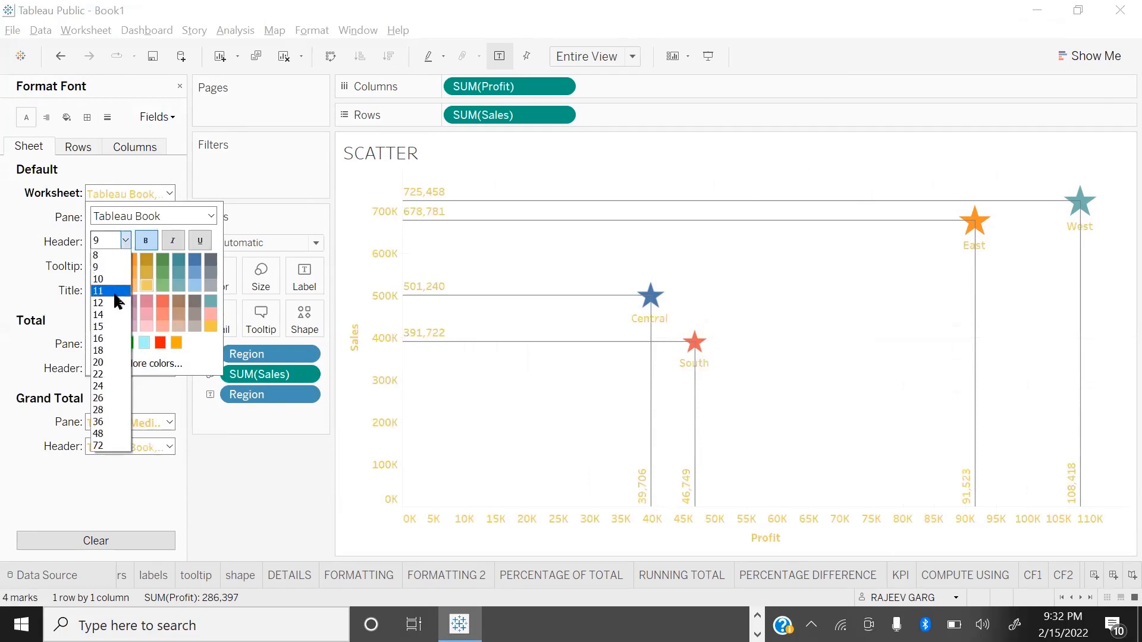
left_click(113, 291)
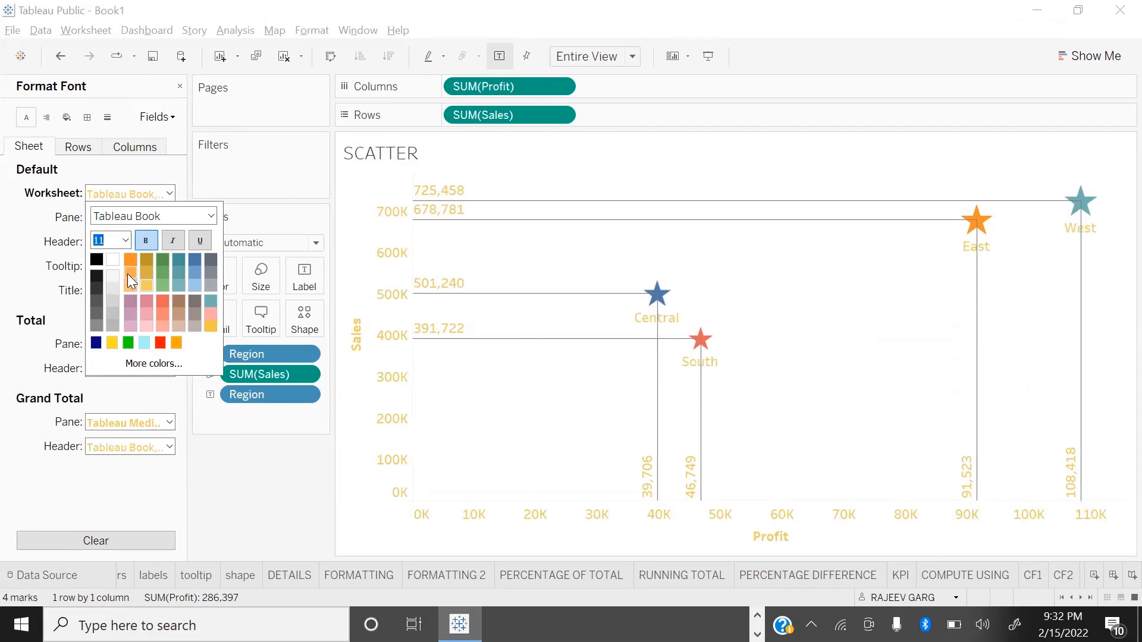
left_click(148, 512)
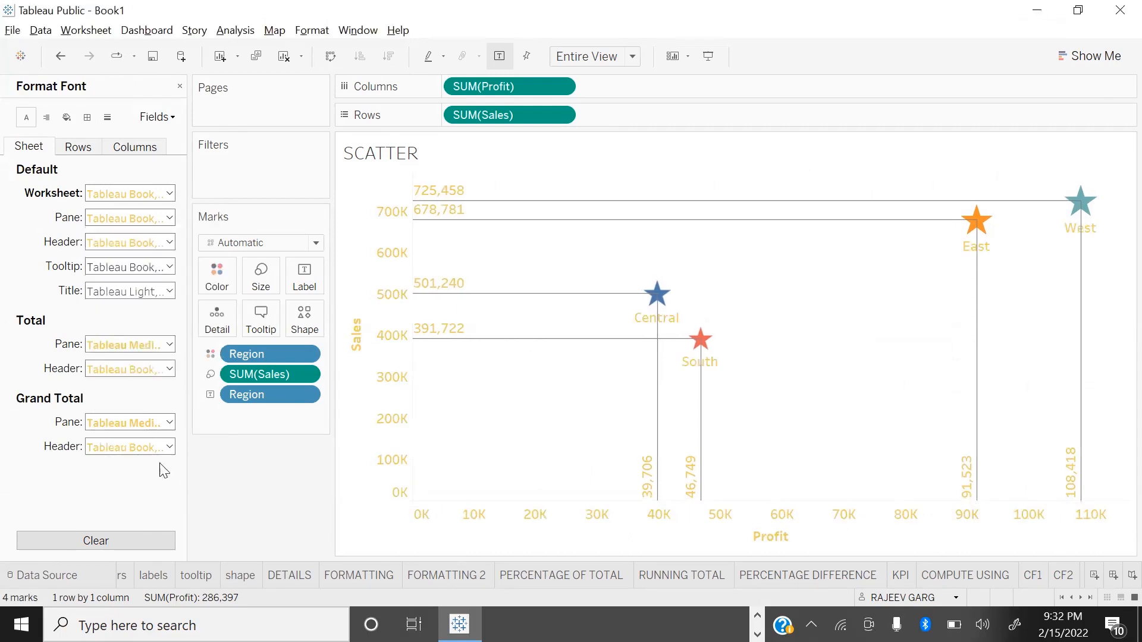
Step: Format the worksheet title font as bold, size 20 and green
left_click(107, 269)
left_click(43, 303)
left_click(109, 291)
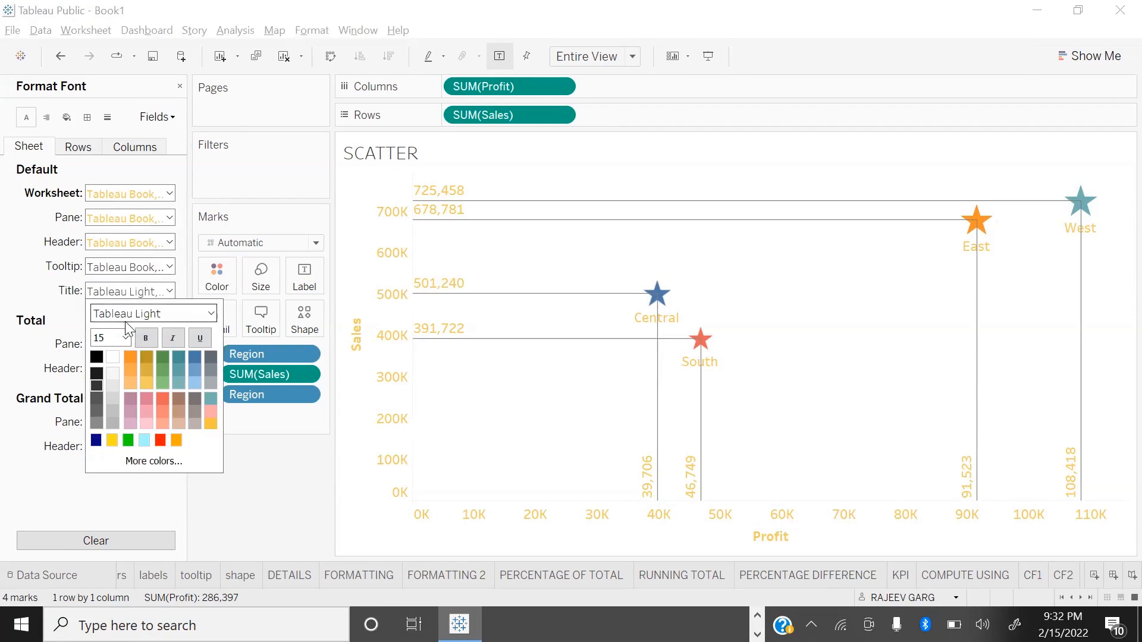
left_click(146, 337)
left_click(116, 338)
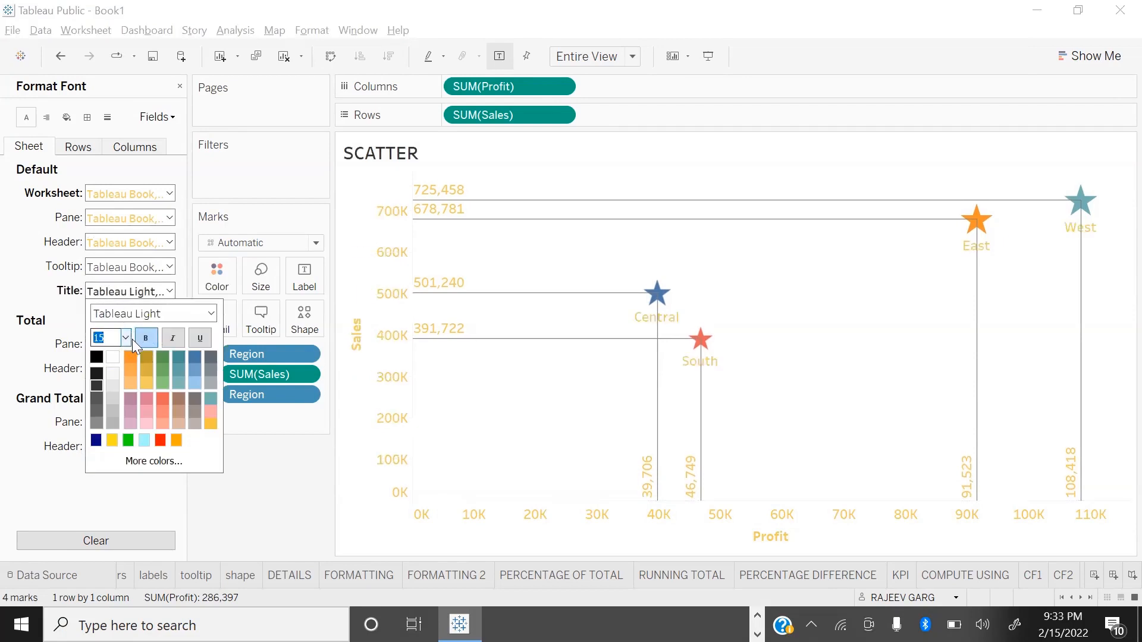
left_click(125, 337)
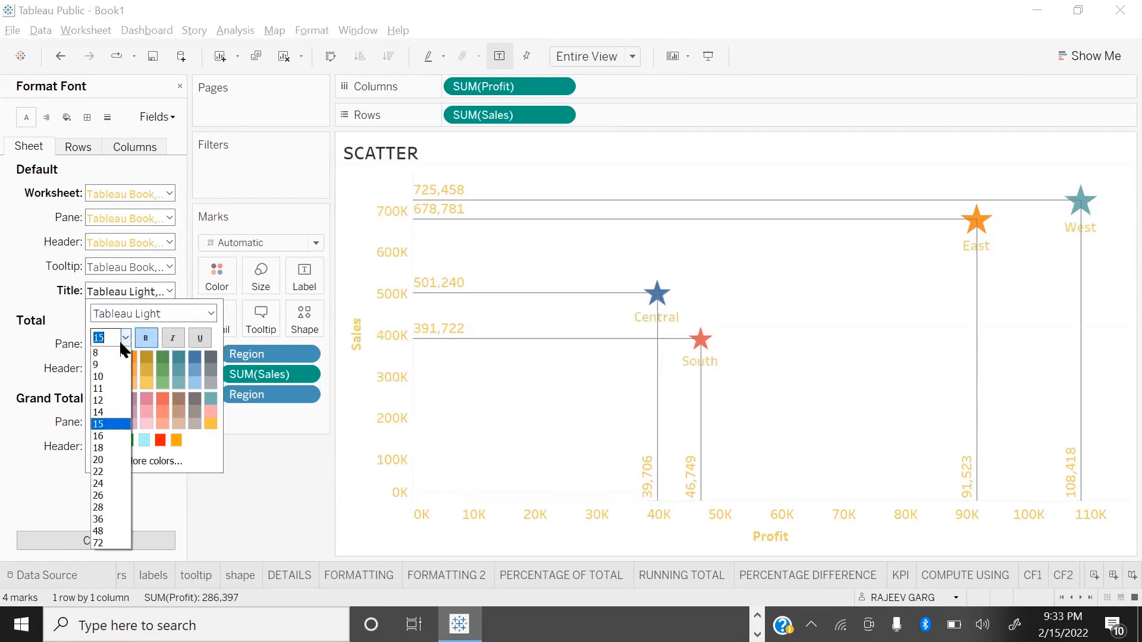
left_click(116, 460)
left_click(96, 440)
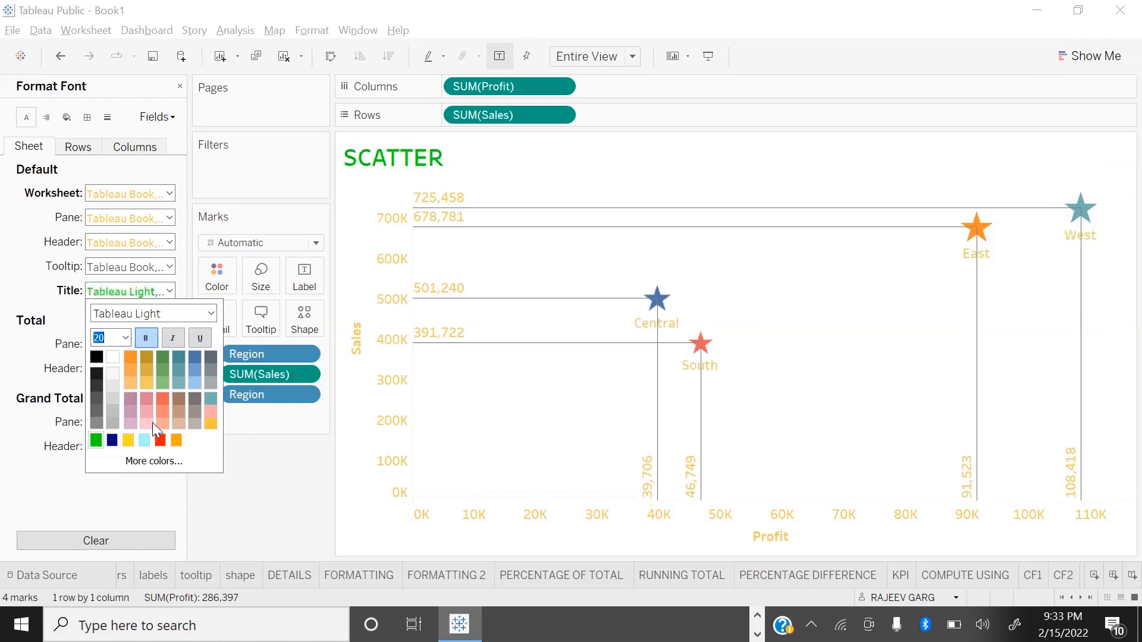
left_click(244, 505)
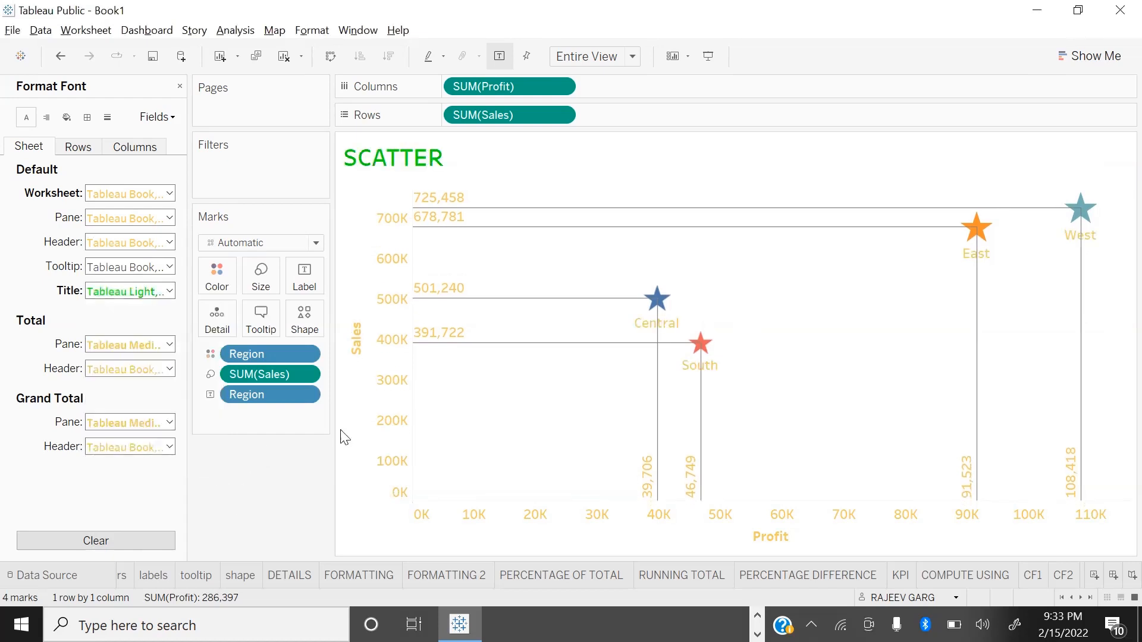
Step: Set the default worksheet shading to black
left_click(67, 117)
left_click(122, 193)
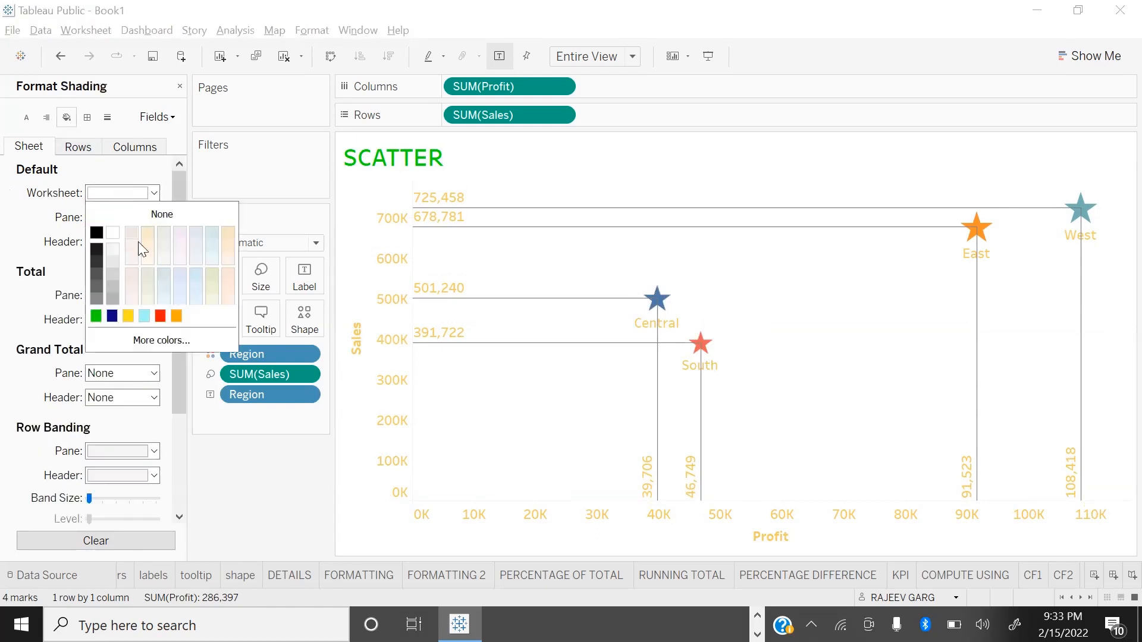
left_click(96, 232)
left_click(188, 460)
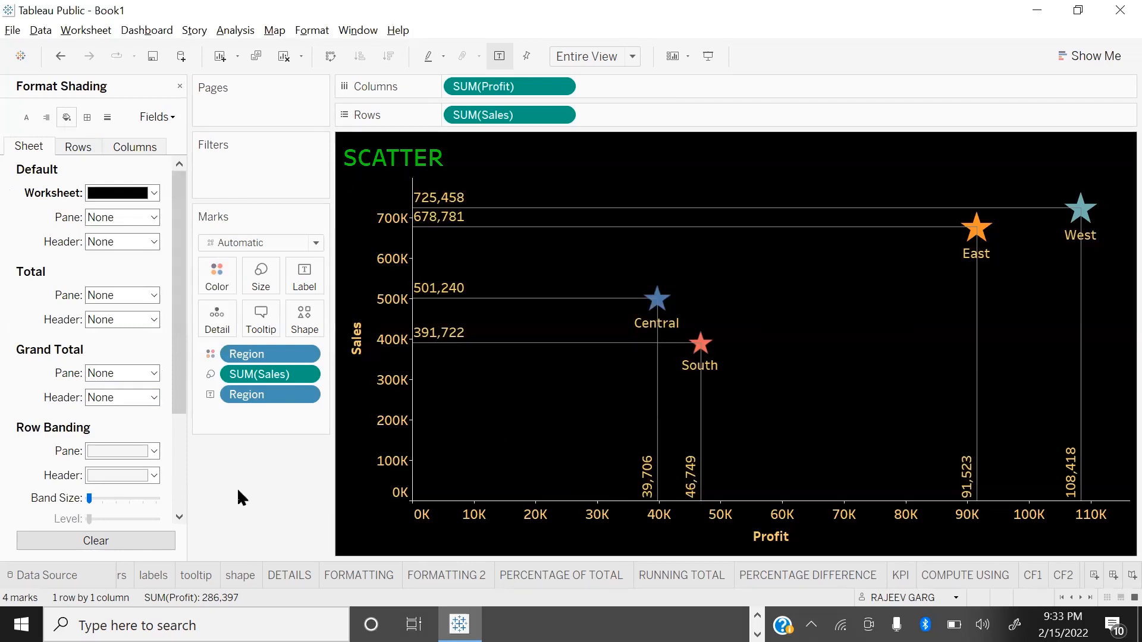
Step: Close the shading format settings and show the finished scatter plot in presentation mode
left_click_drag(181, 86, 175, 86)
left_click(178, 87)
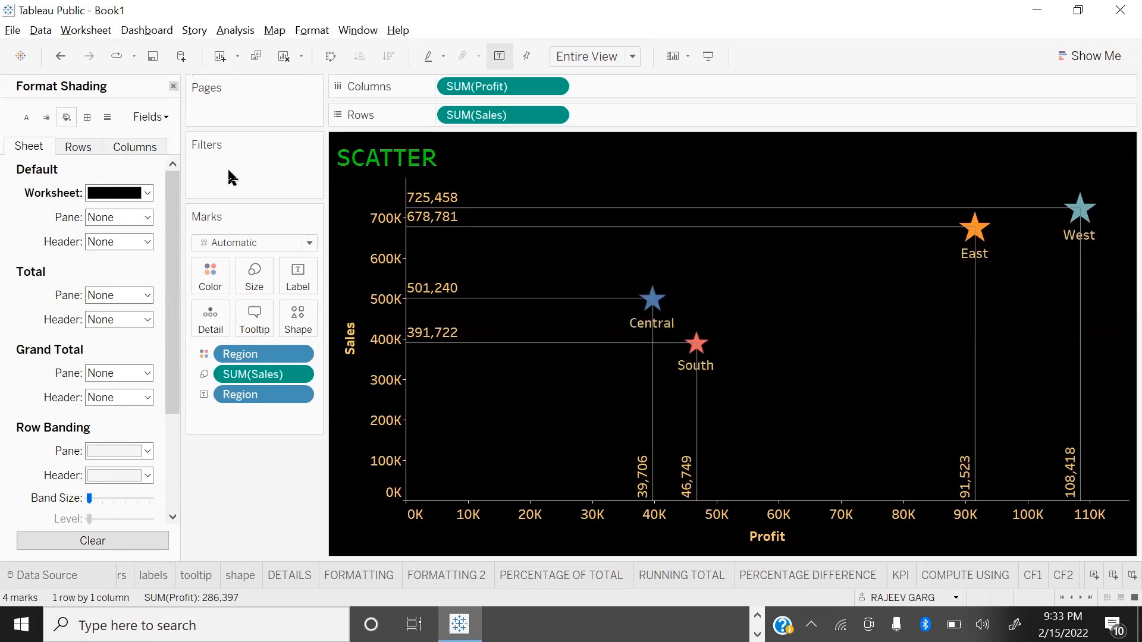
key("F7")
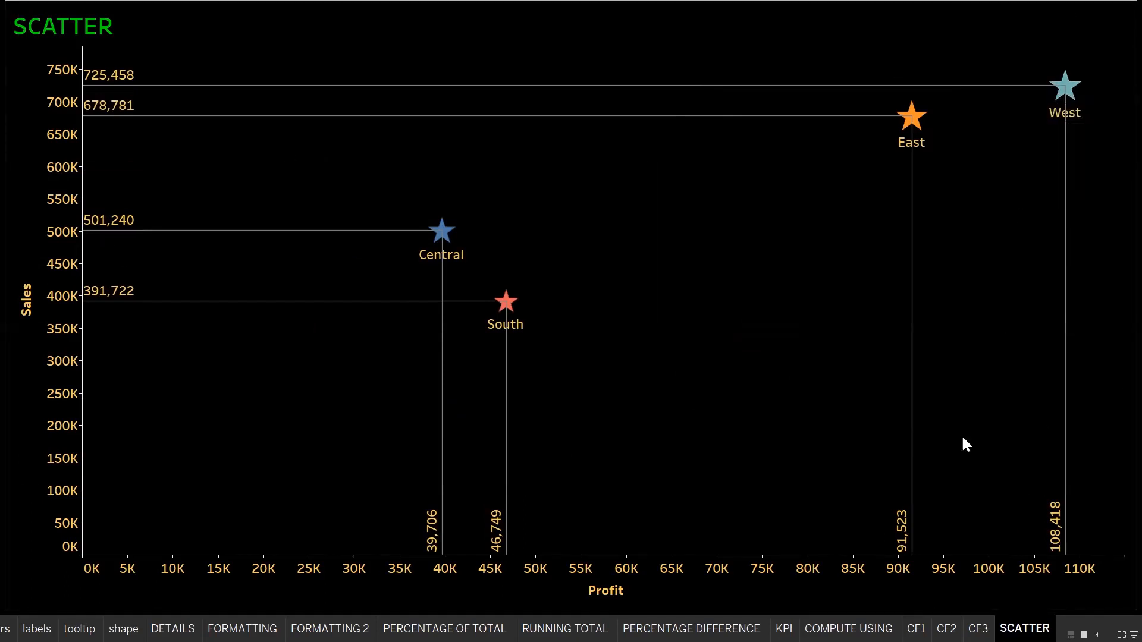
Step: Inspect the East, South and Central marks on the scatter plot, and leave presentation mode
mouse_move(916, 127)
mouse_move(494, 324)
mouse_move(448, 251)
key("Escape")
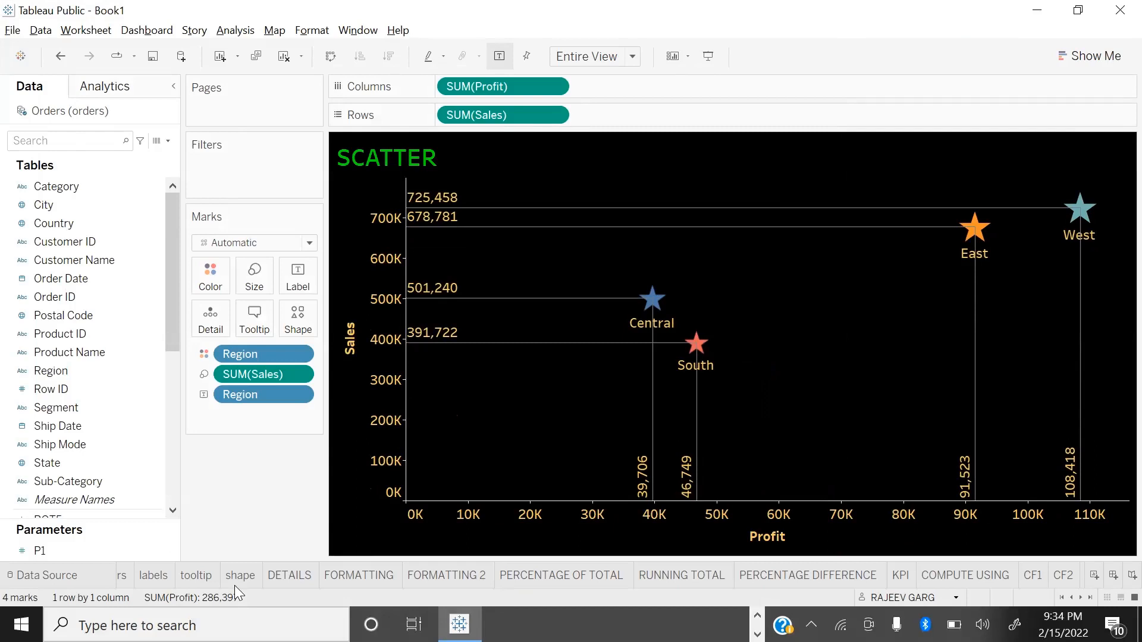
Step: Add a new worksheet after SCATTER and name it WORD
left_click(1089, 596)
left_click(1093, 575)
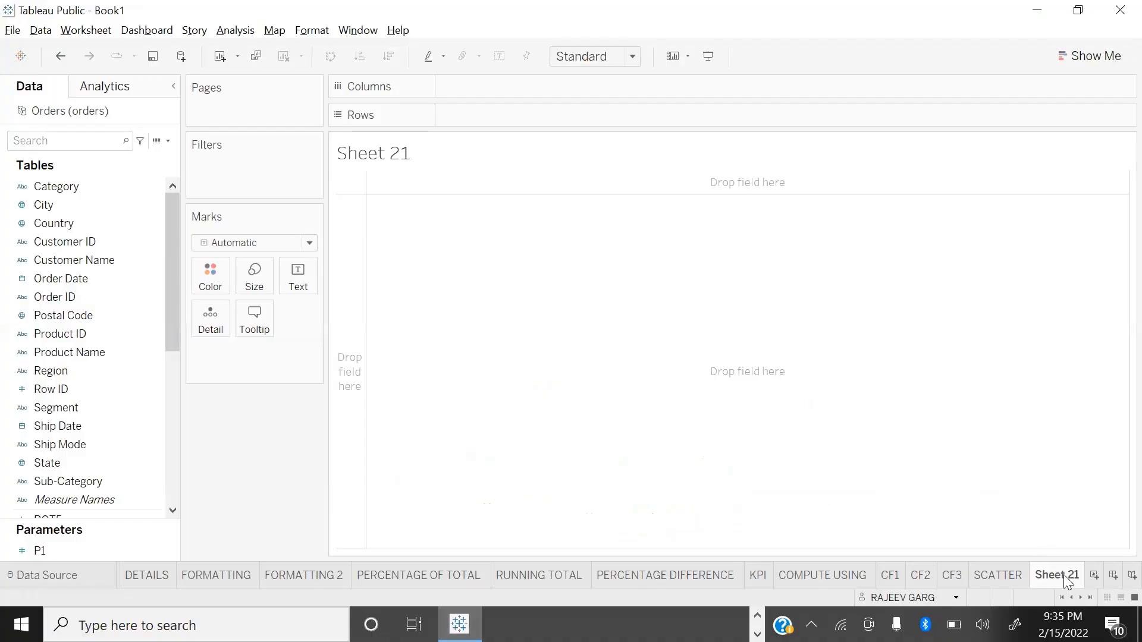
type("WOR")
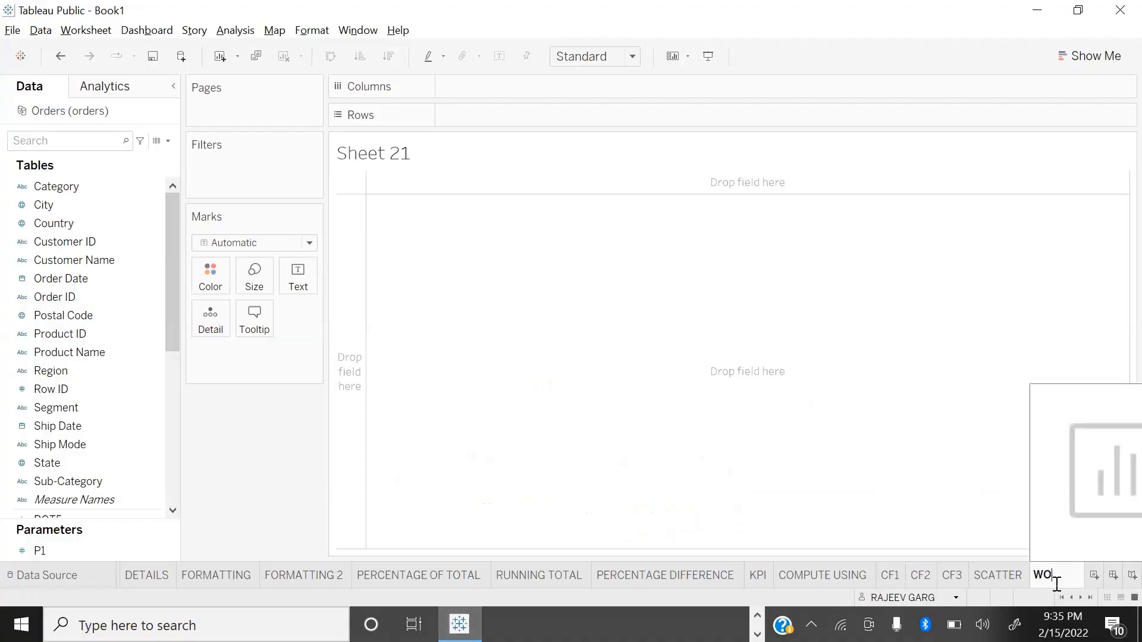
key("BackSpace")
type("RD")
key("Return")
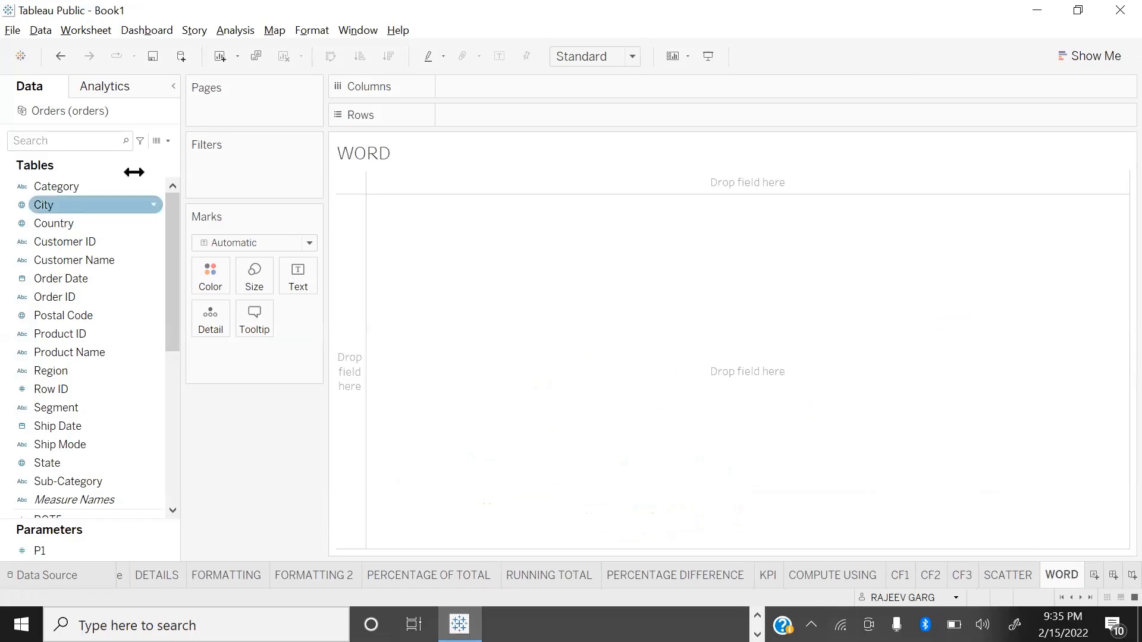
Step: Show the State field as text marks and fit the worksheet to Entire View
scroll(81, 461, "down", 2)
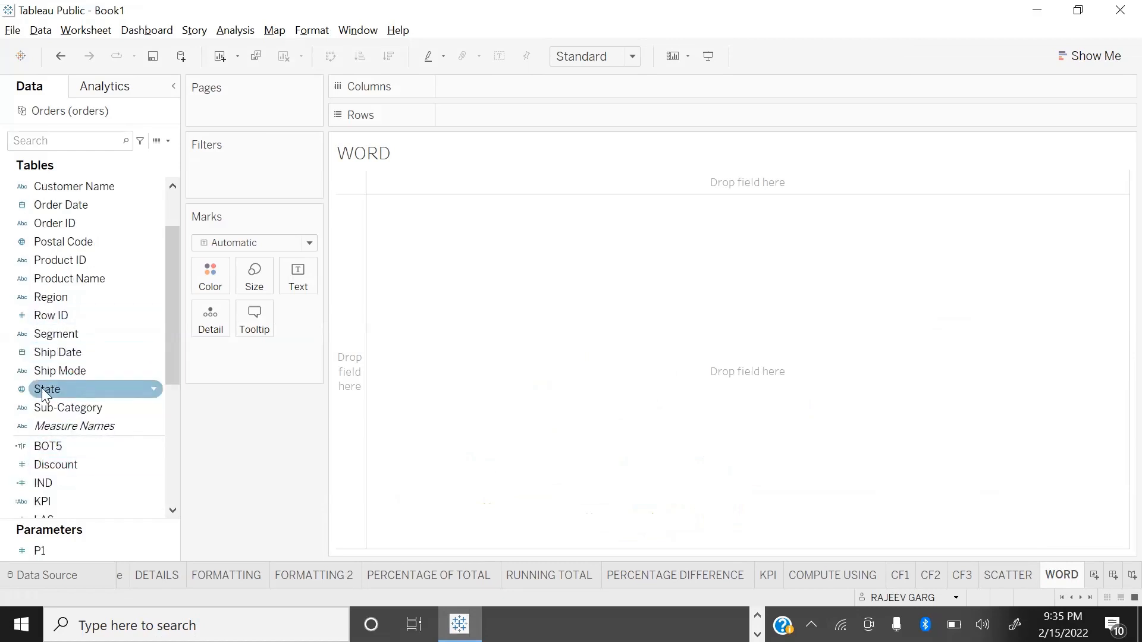
left_click_drag(45, 396, 289, 285)
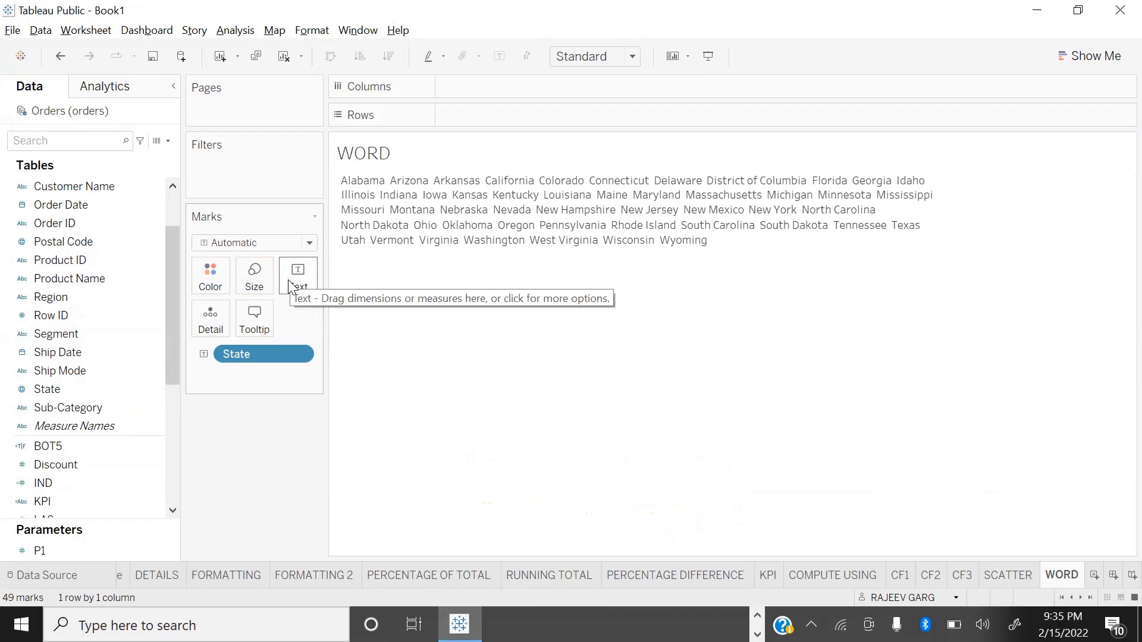
left_click(596, 56)
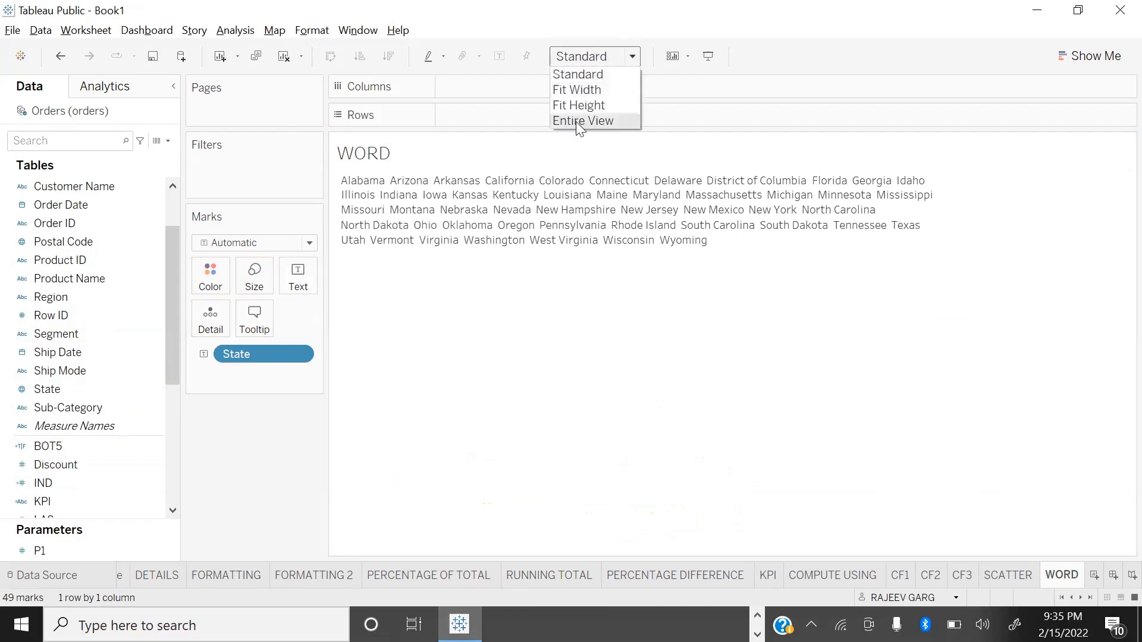
left_click(581, 120)
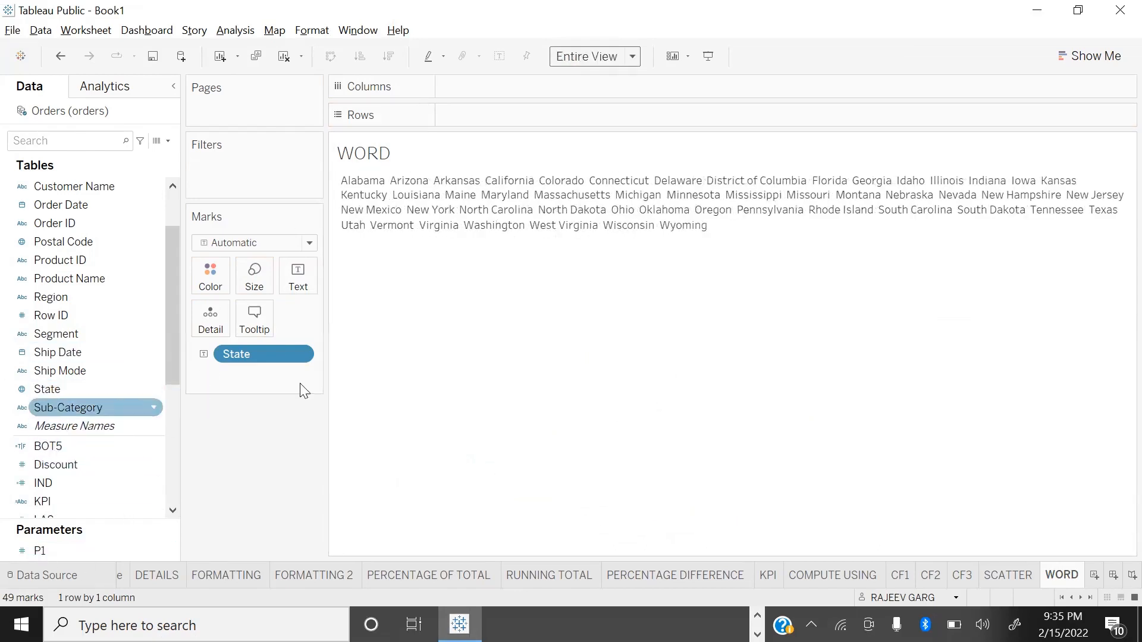
Step: Size the state marks by Sales and set the mark type to Text to form a word cloud
scroll(63, 484, "down", 4)
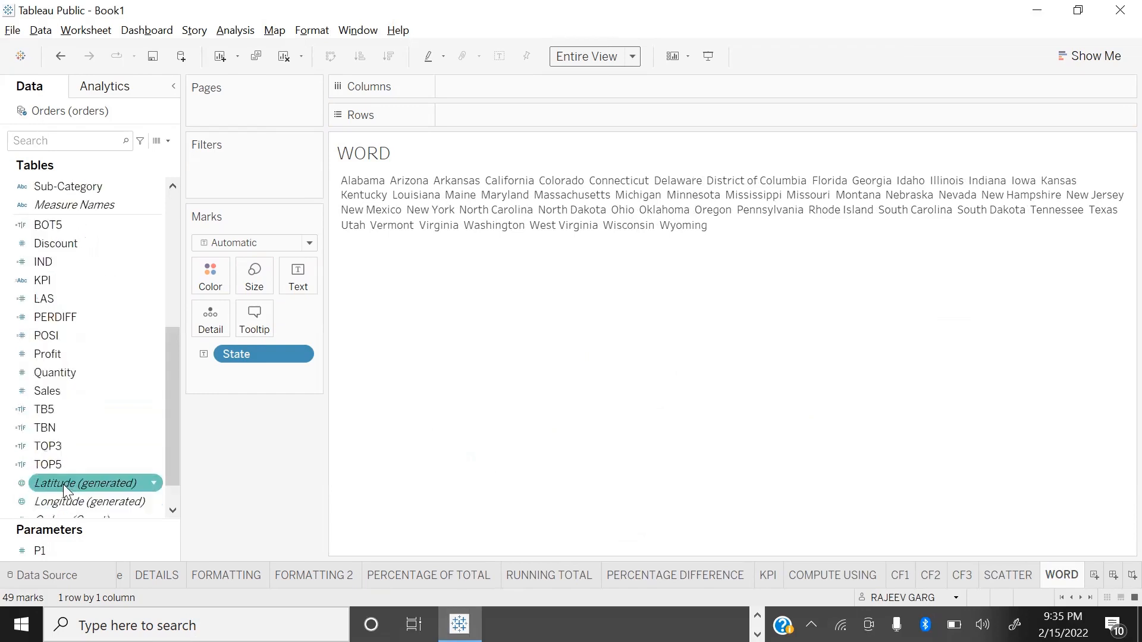
left_click_drag(53, 391, 248, 278)
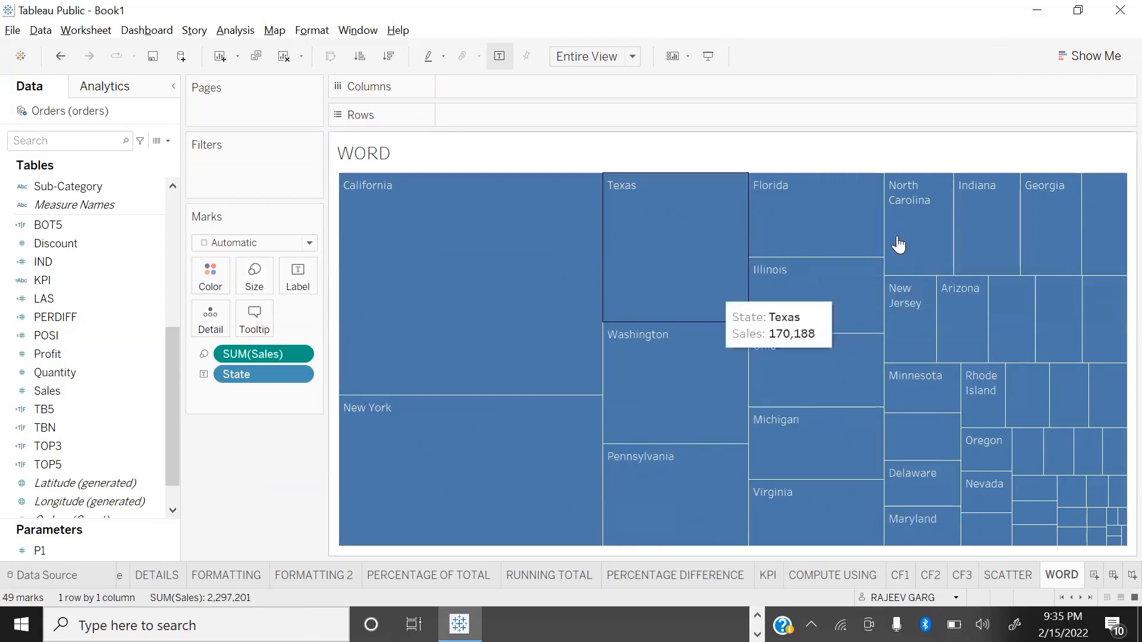
left_click(260, 245)
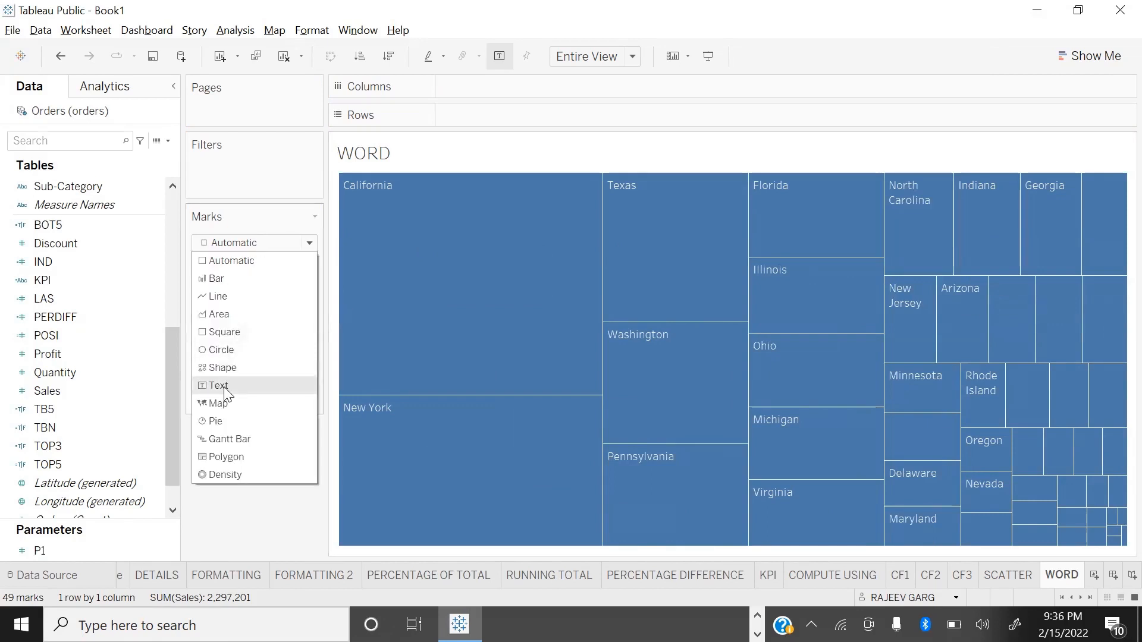
left_click(218, 386)
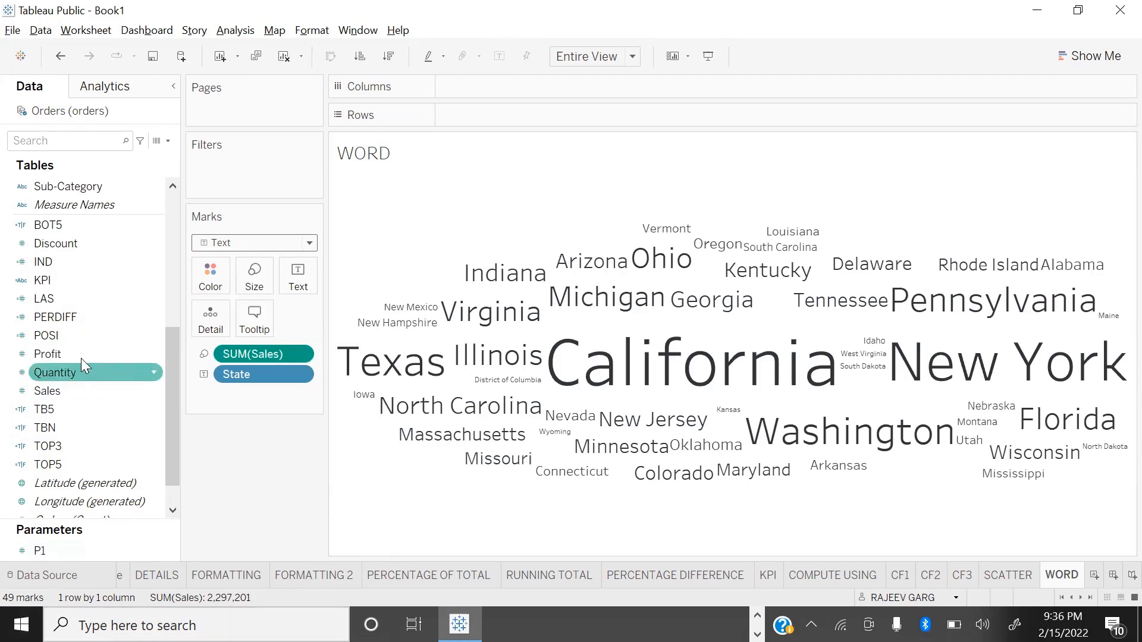
Step: Colour the state names by Profit using the Red-Gold palette
left_click_drag(84, 354, 207, 286)
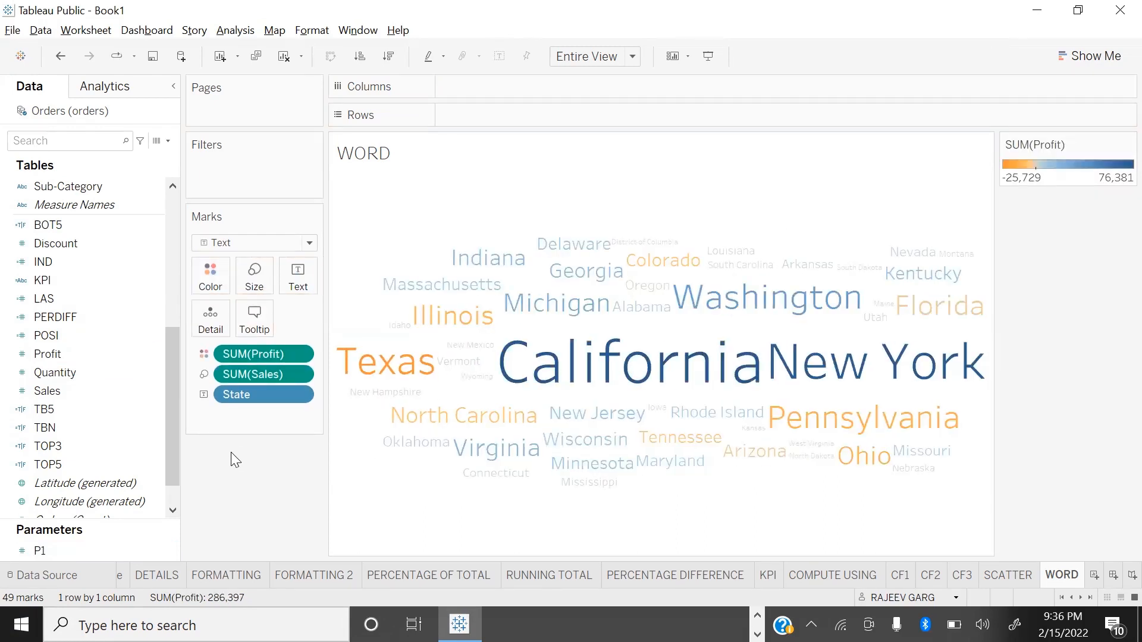
left_click(220, 277)
left_click(250, 327)
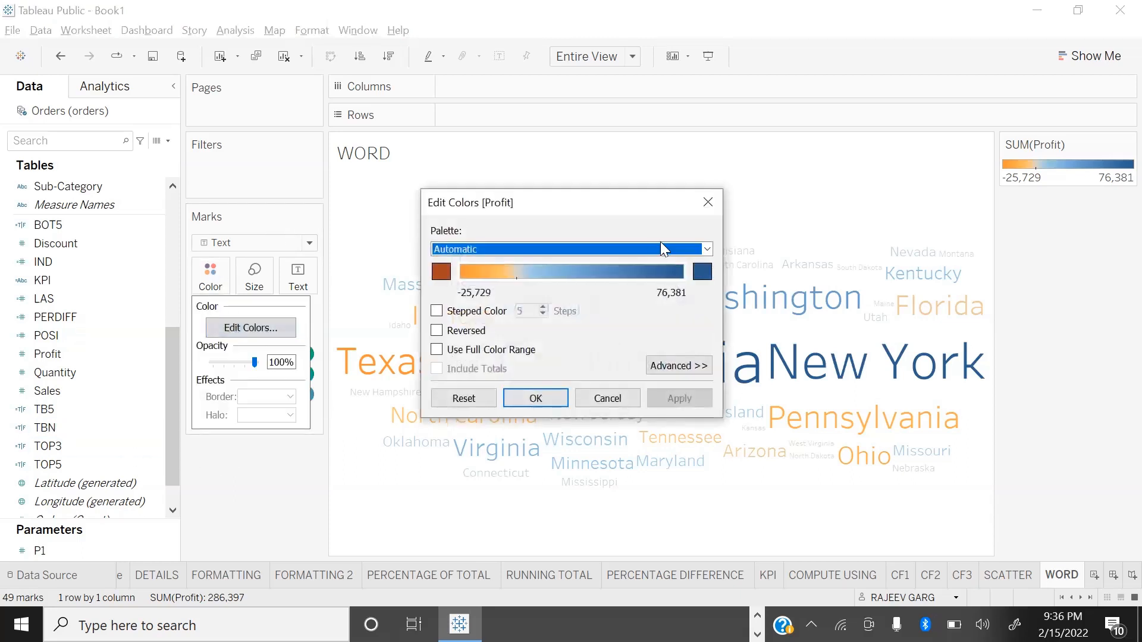
left_click(661, 249)
left_click(526, 412)
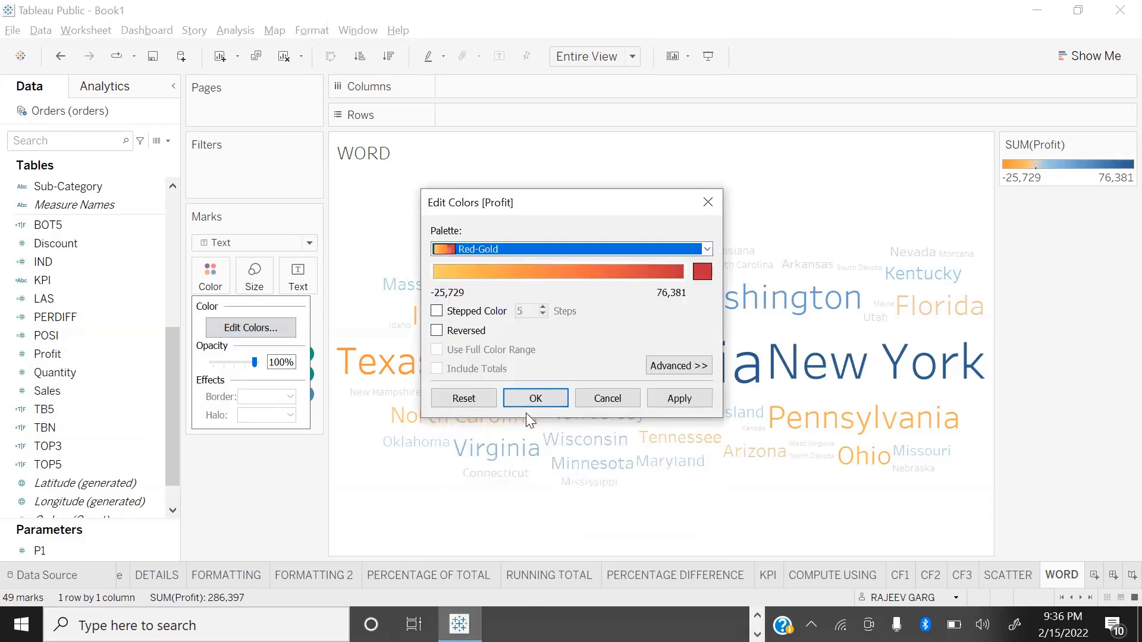
left_click(546, 400)
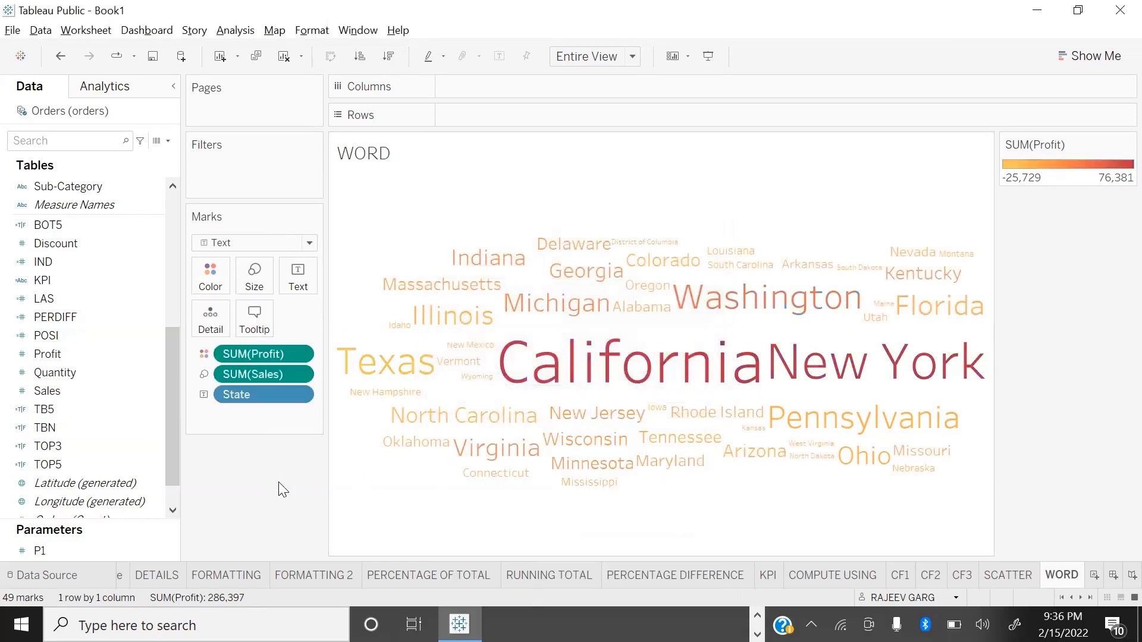
Step: Show the state word cloud in presentation mode and inspect the Minnesota mark
key("F7")
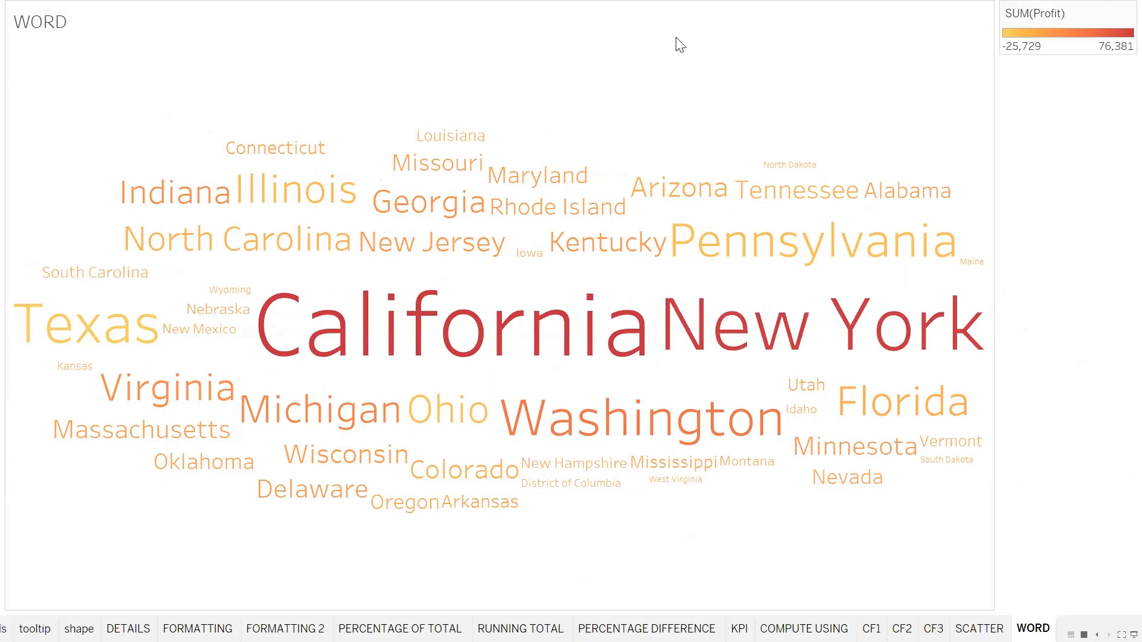
mouse_move(919, 466)
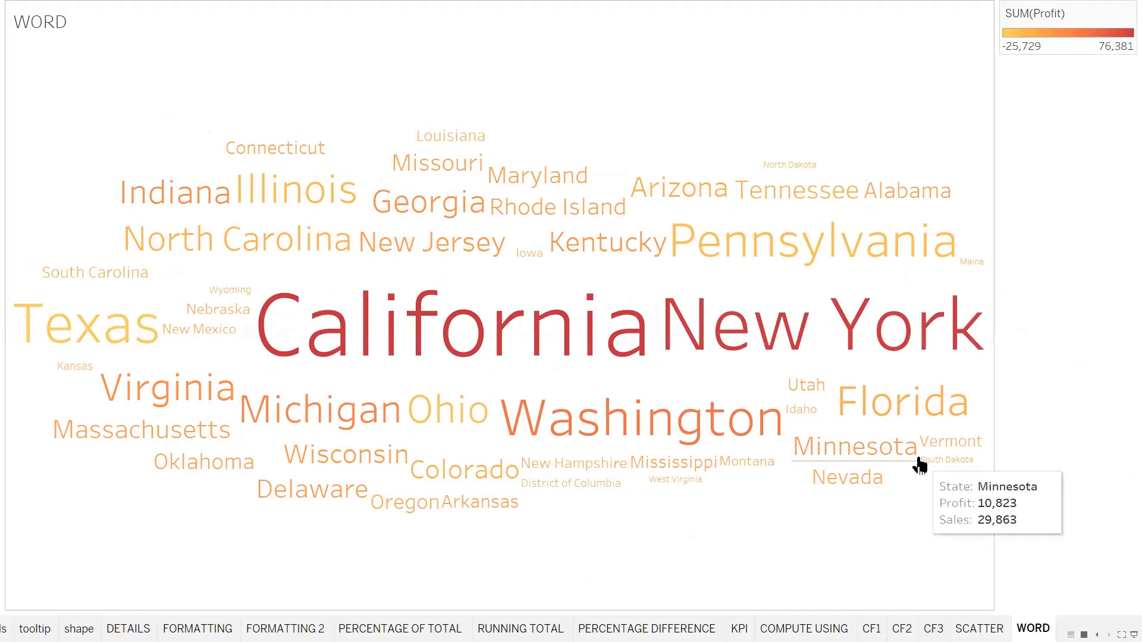
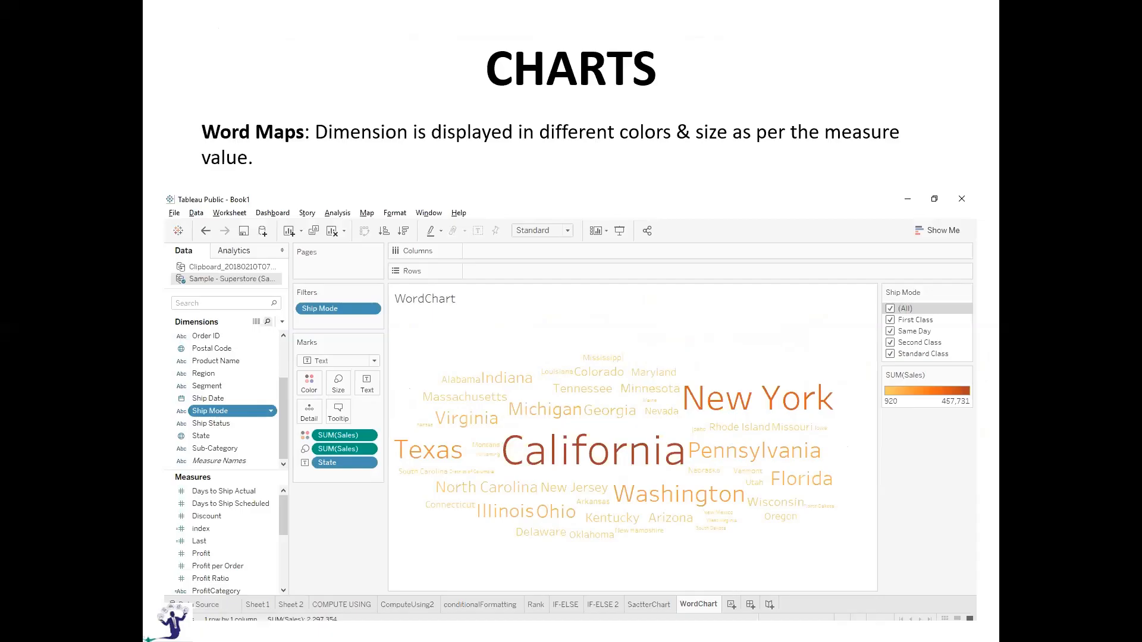
Step: Leave the slideshow for Tableau and add a new worksheet named LINE after the WORD sheet
key("Right")
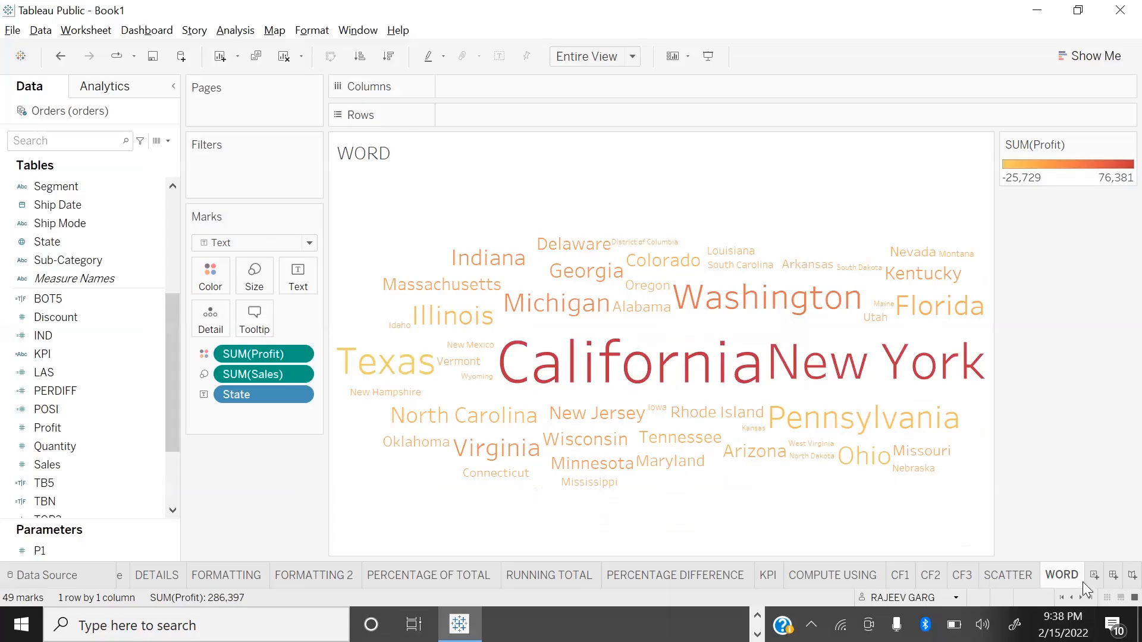
left_click(1093, 577)
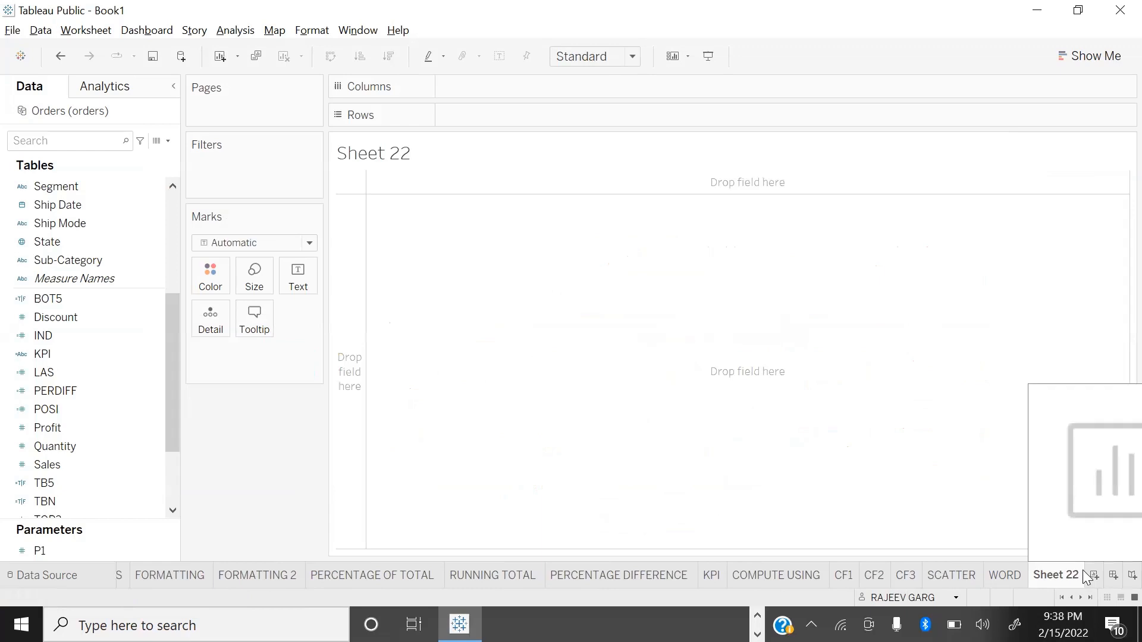
double_click(1054, 575)
type("LINE")
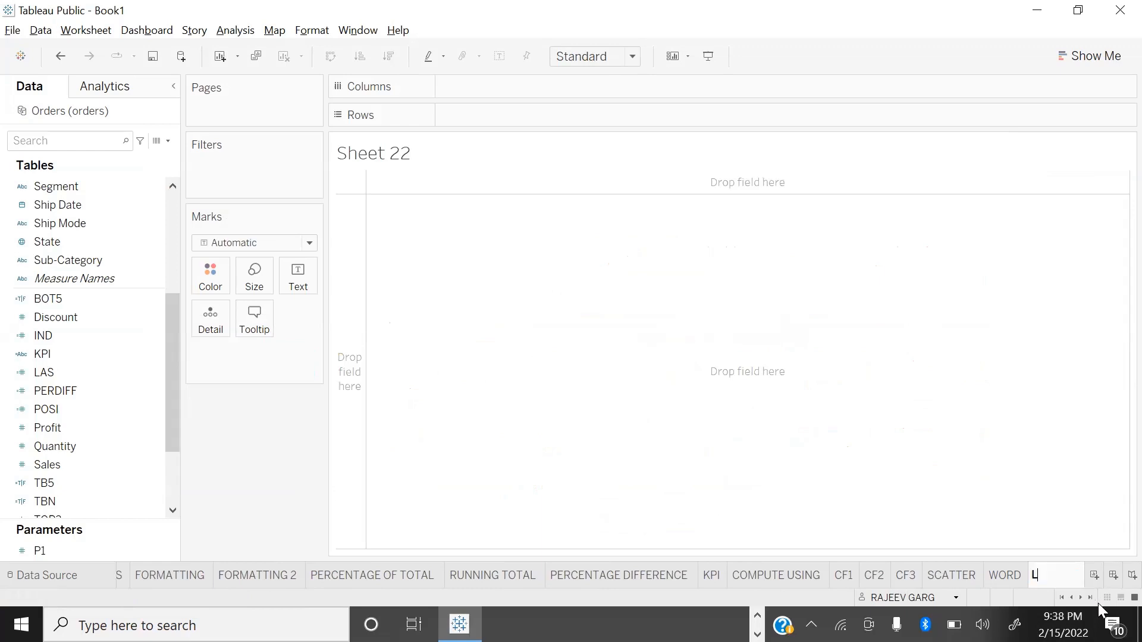
key("Return")
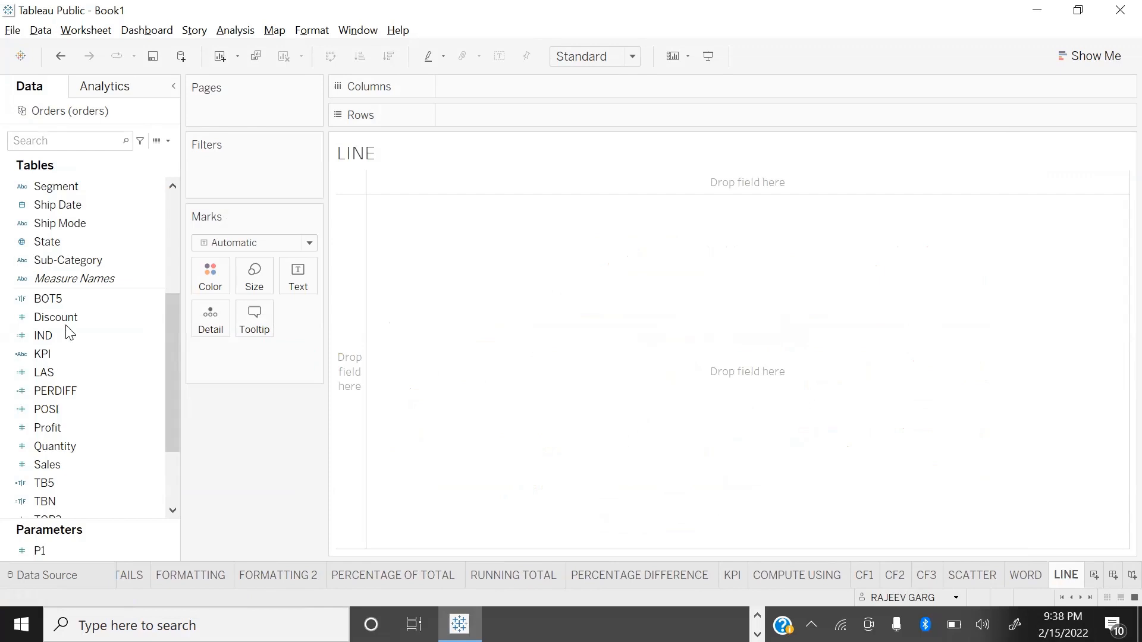
Step: Plot the sum of Sales on rows against the year of Order Date on columns as a line chart
scroll(69, 332, "down", 2)
double_click(47, 354)
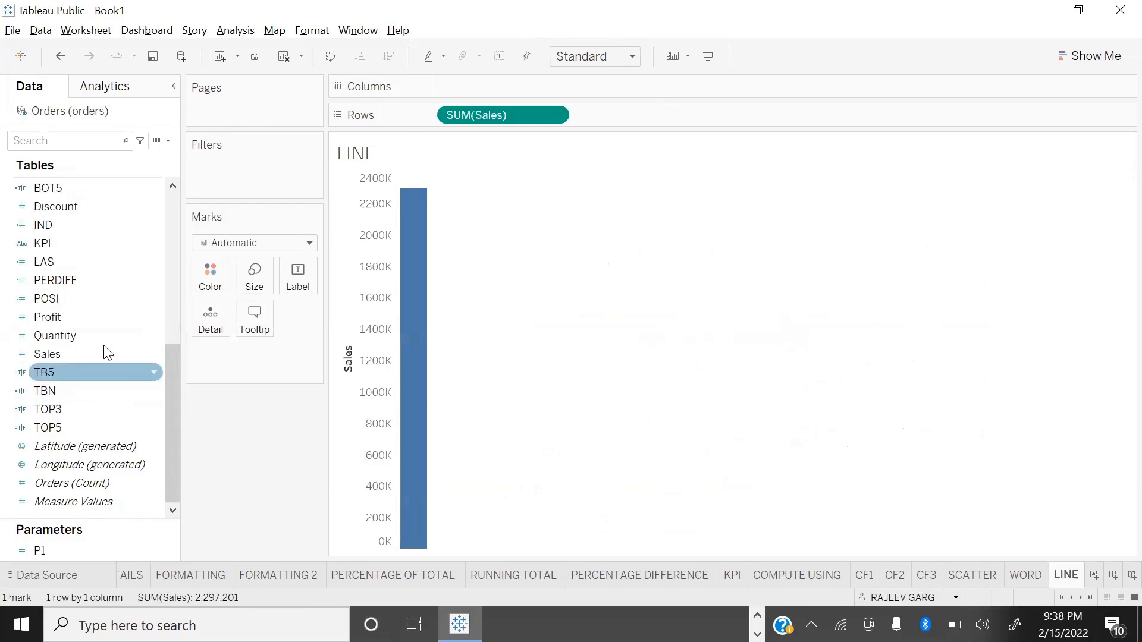
scroll(107, 352, "up", 5)
left_click(111, 280)
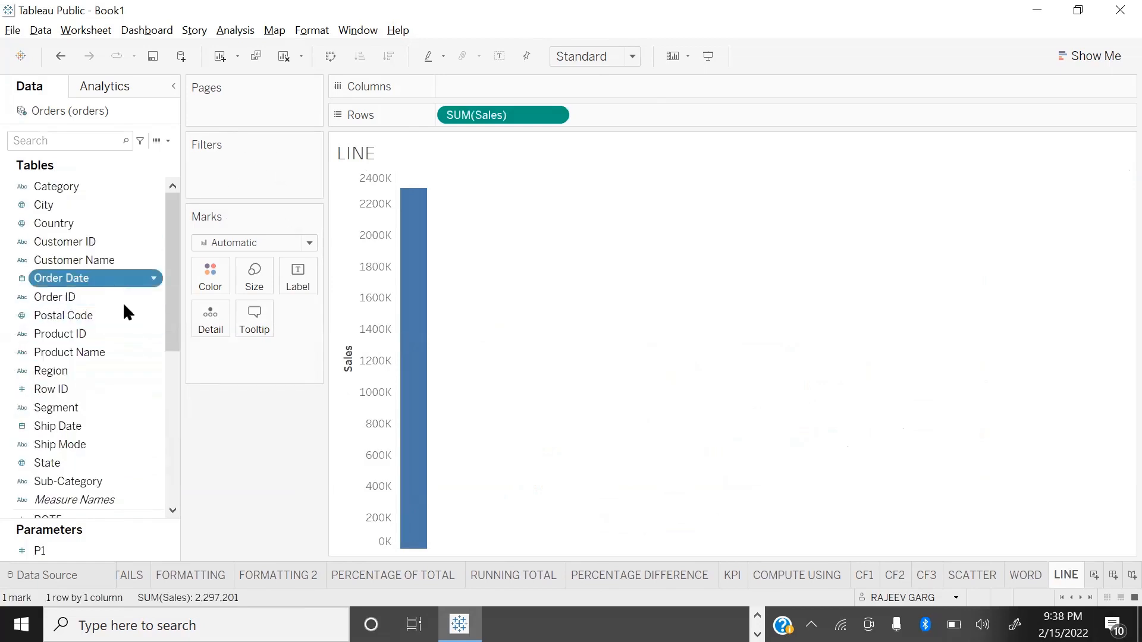
left_click_drag(579, 99, 579, 96)
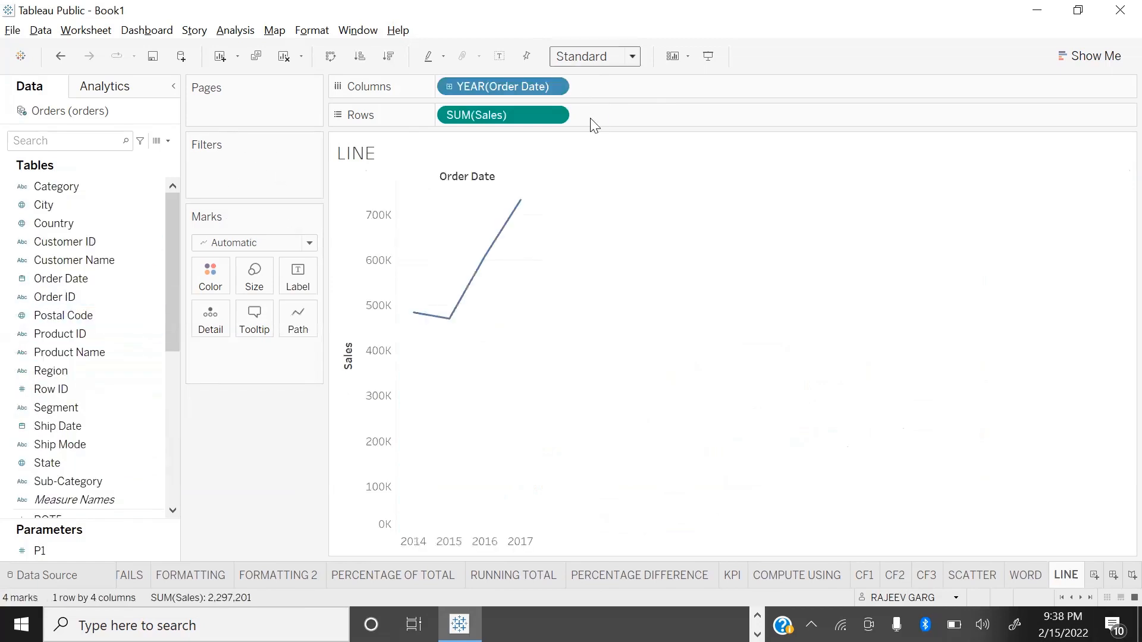
Step: Fit the chart to Entire View and set Order Date on columns to the continuous month-and-year level
left_click(553, 87)
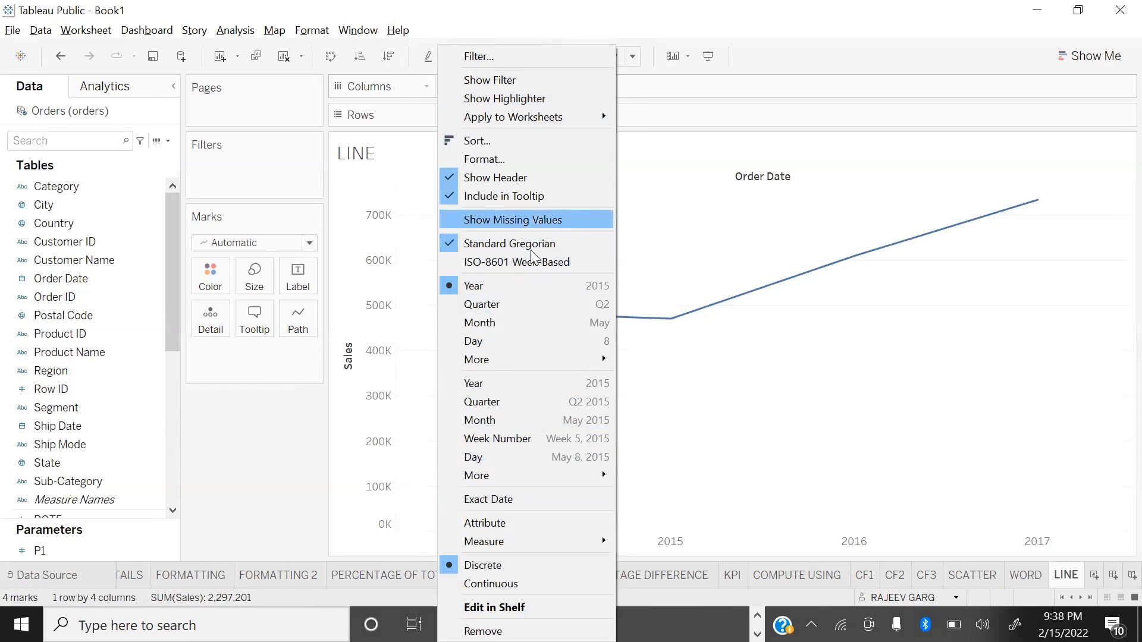
left_click(503, 323)
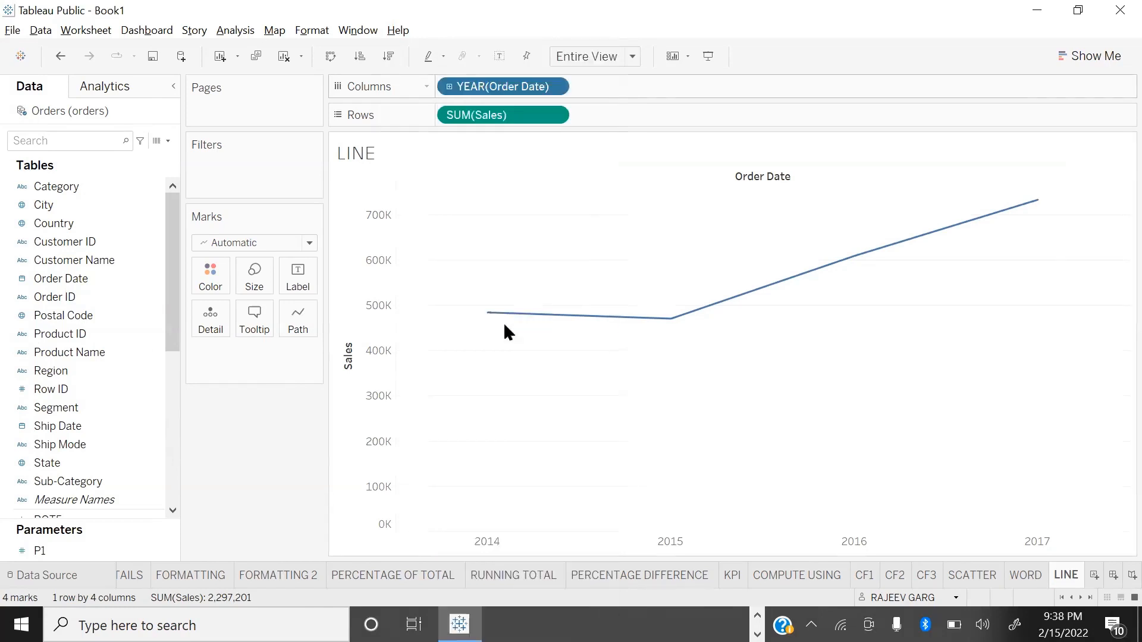
left_click(558, 86)
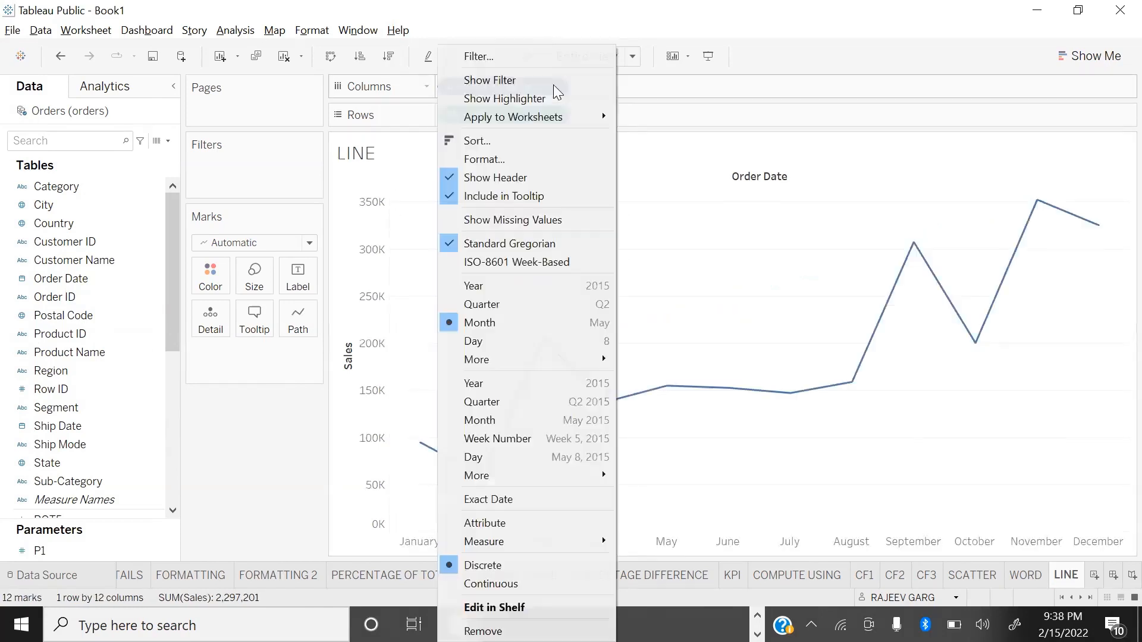
left_click(479, 421)
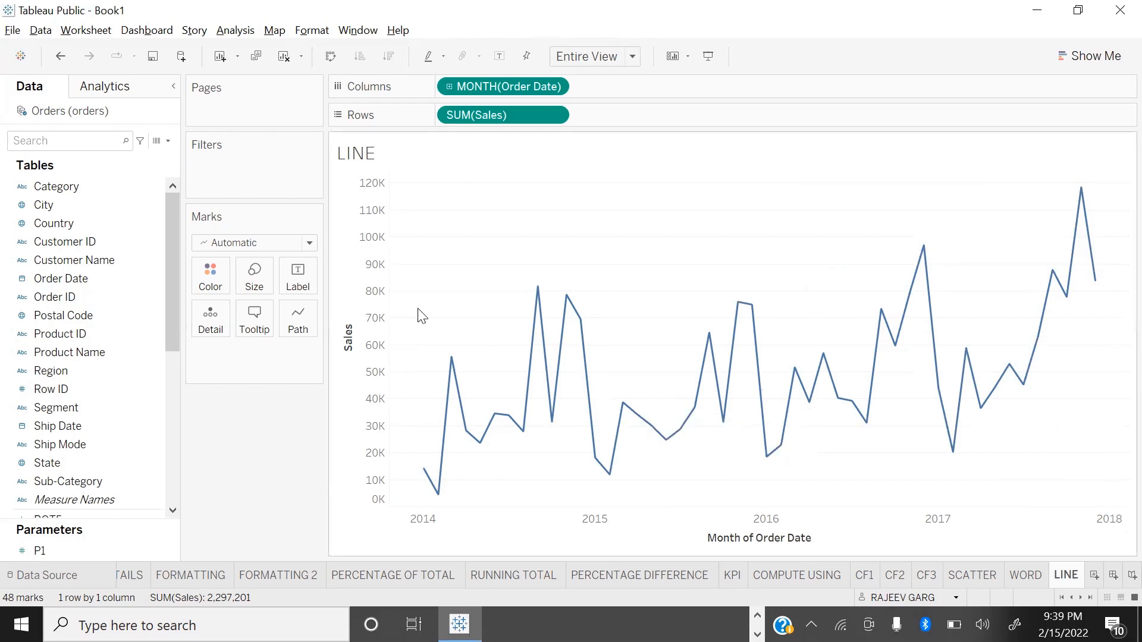
Step: Try the step and jump line types on the Sales line and return it to linear
left_click(298, 324)
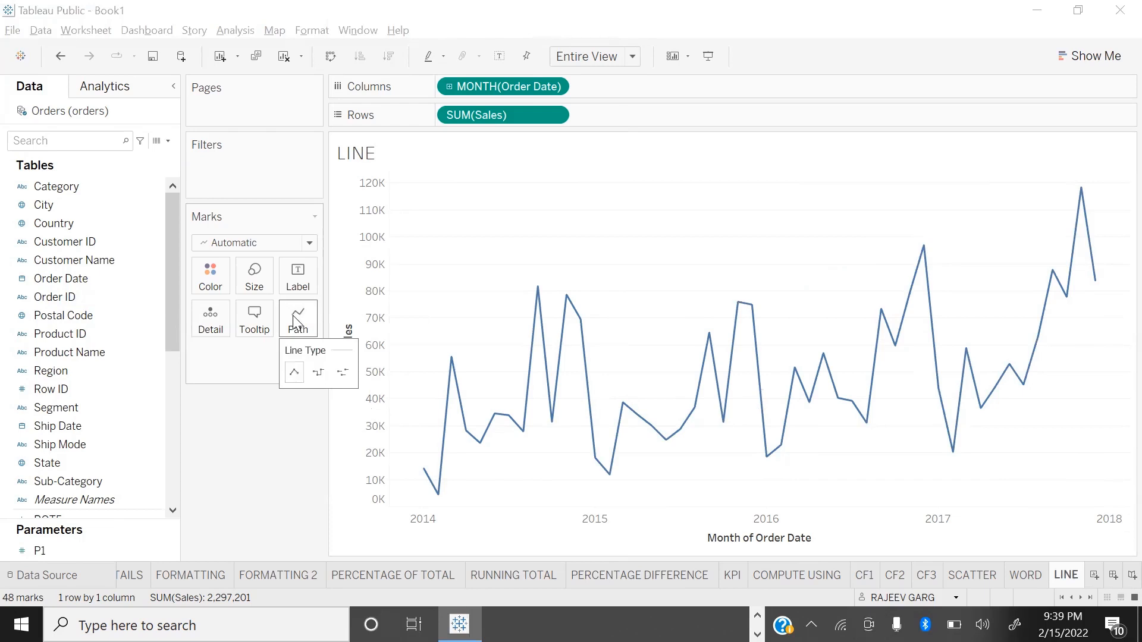
left_click(313, 374)
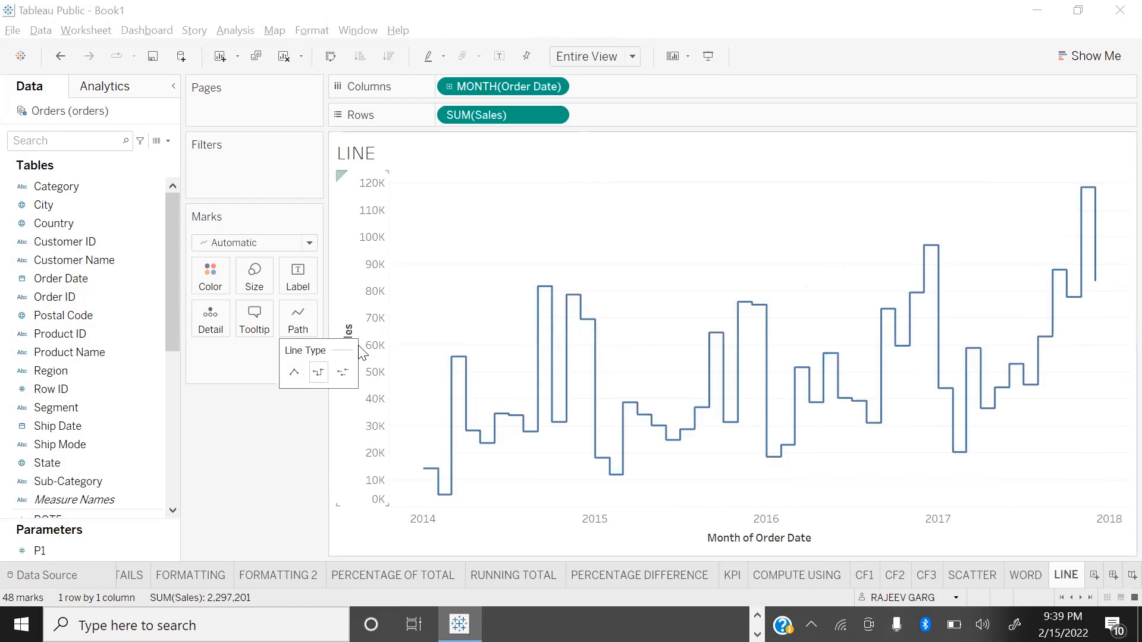
left_click(343, 373)
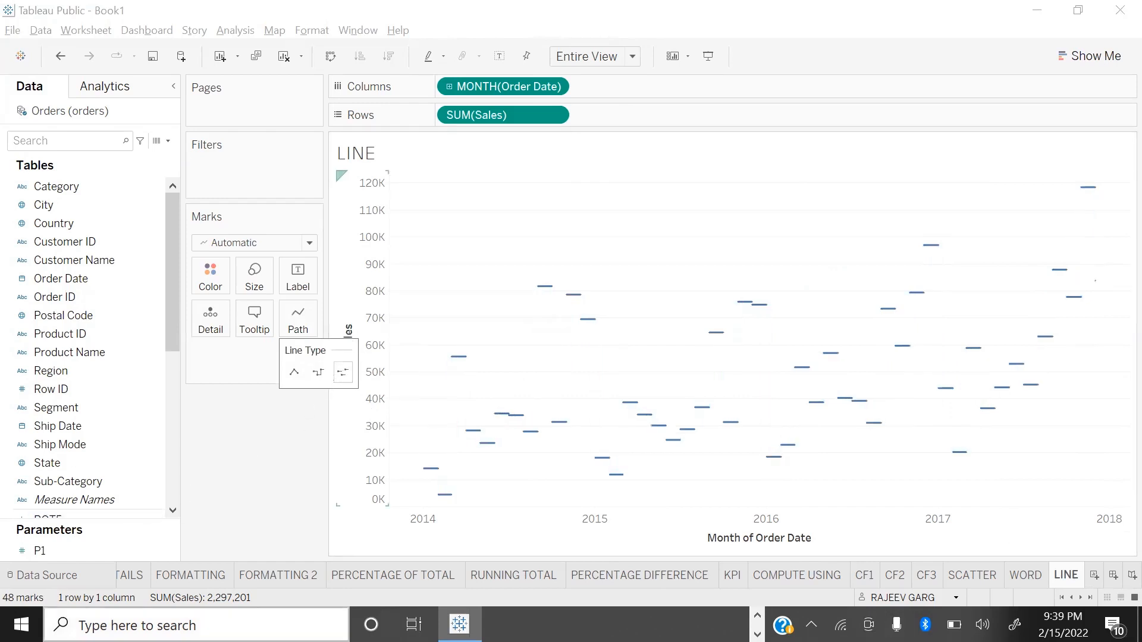
left_click(294, 373)
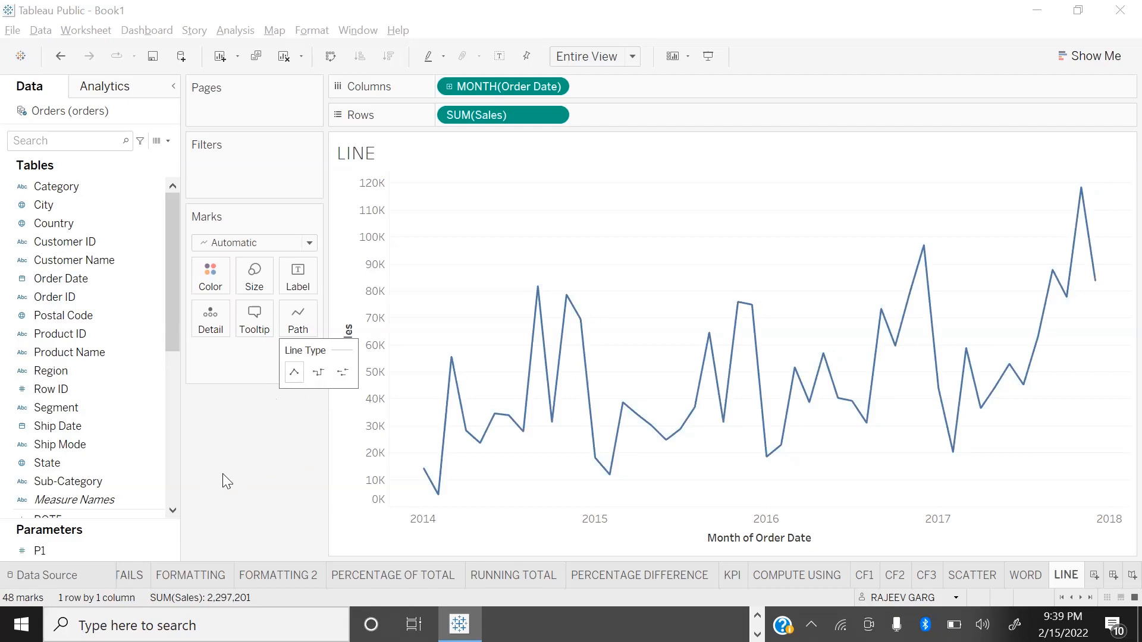
left_click(267, 397)
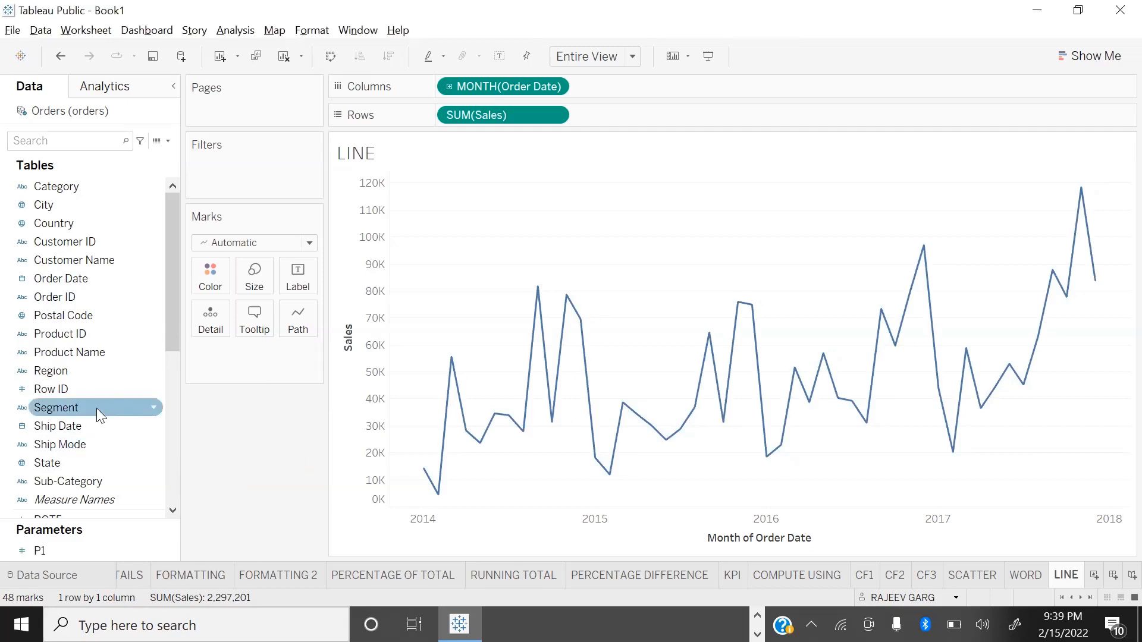
Step: Try the thickest and thinnest sizes for the Sales line and settle on a moderately thick one
left_click(254, 275)
left_click_drag(273, 316, 331, 315)
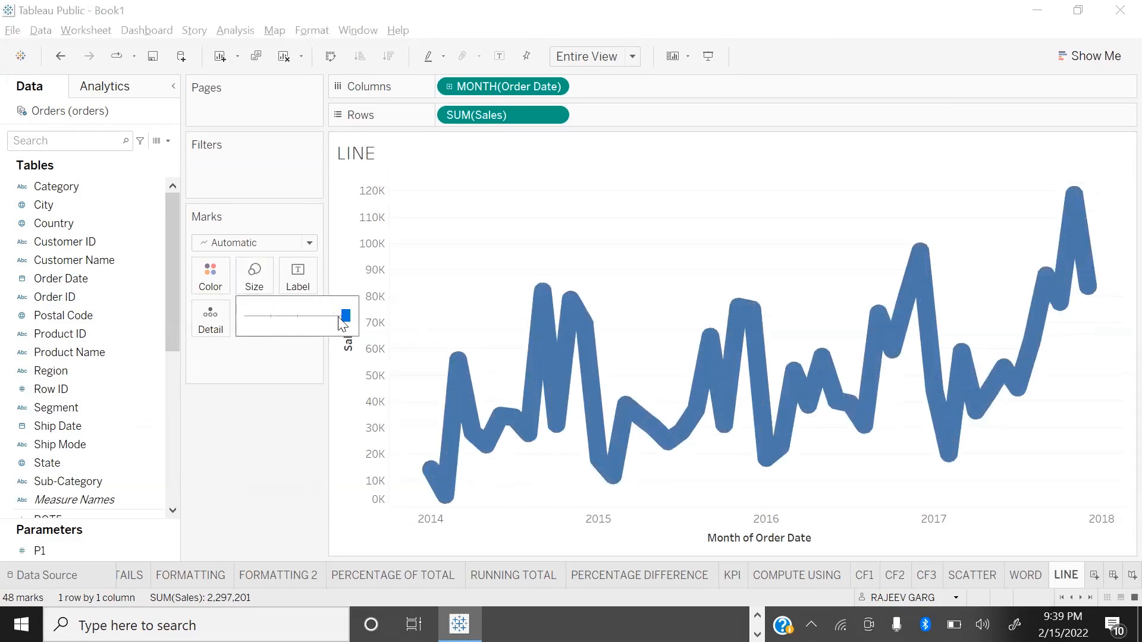
left_click_drag(146, 360, 94, 345)
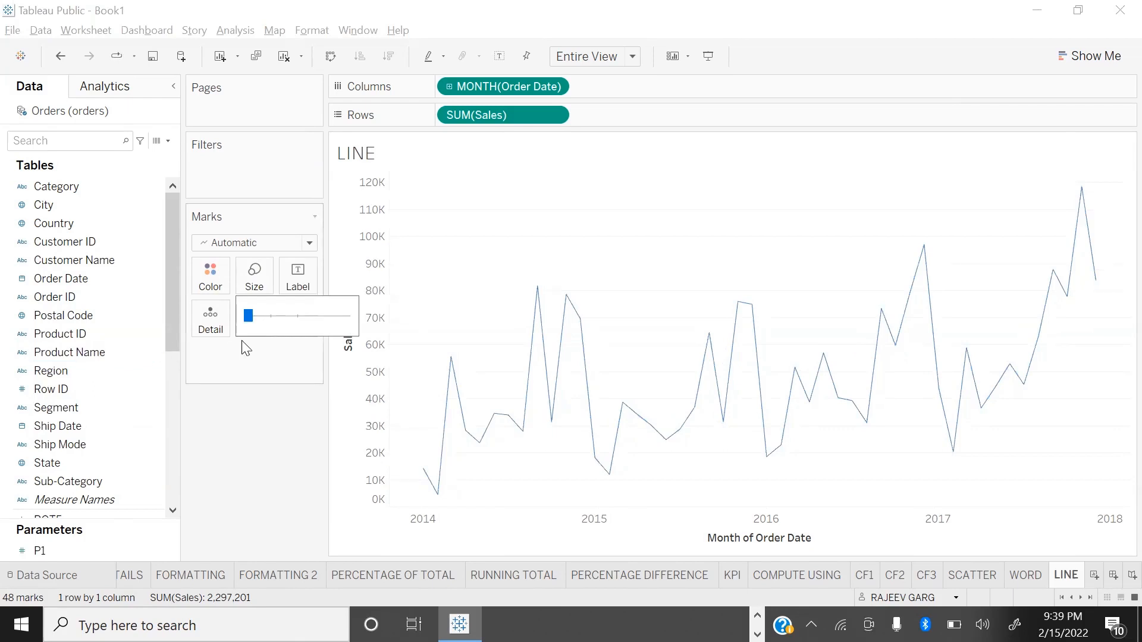
left_click_drag(249, 320, 307, 323)
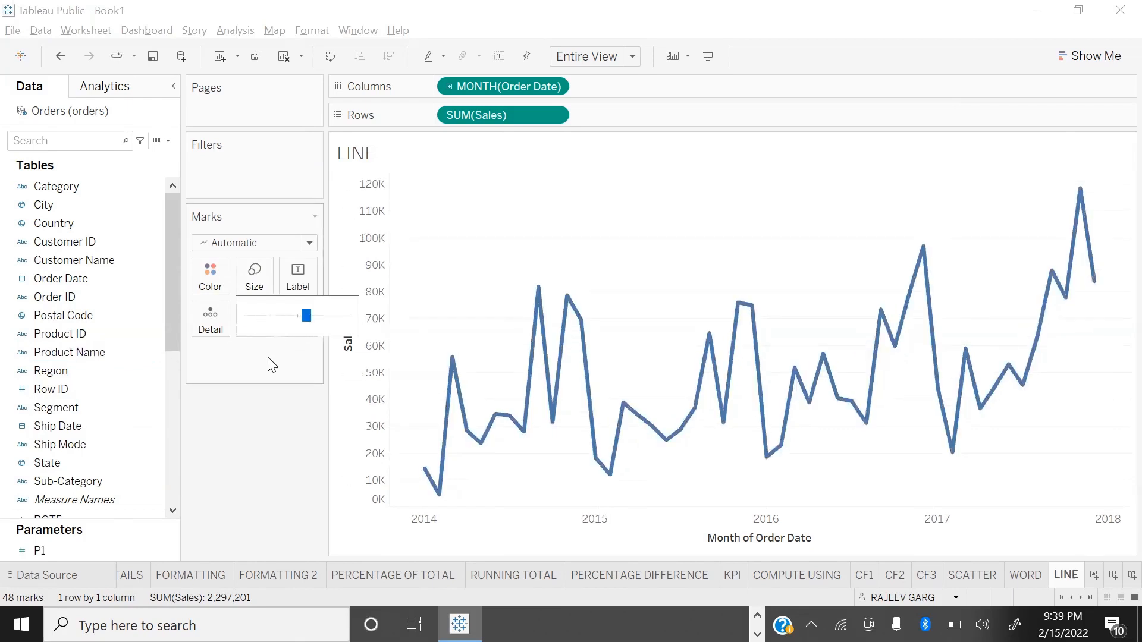
left_click(282, 440)
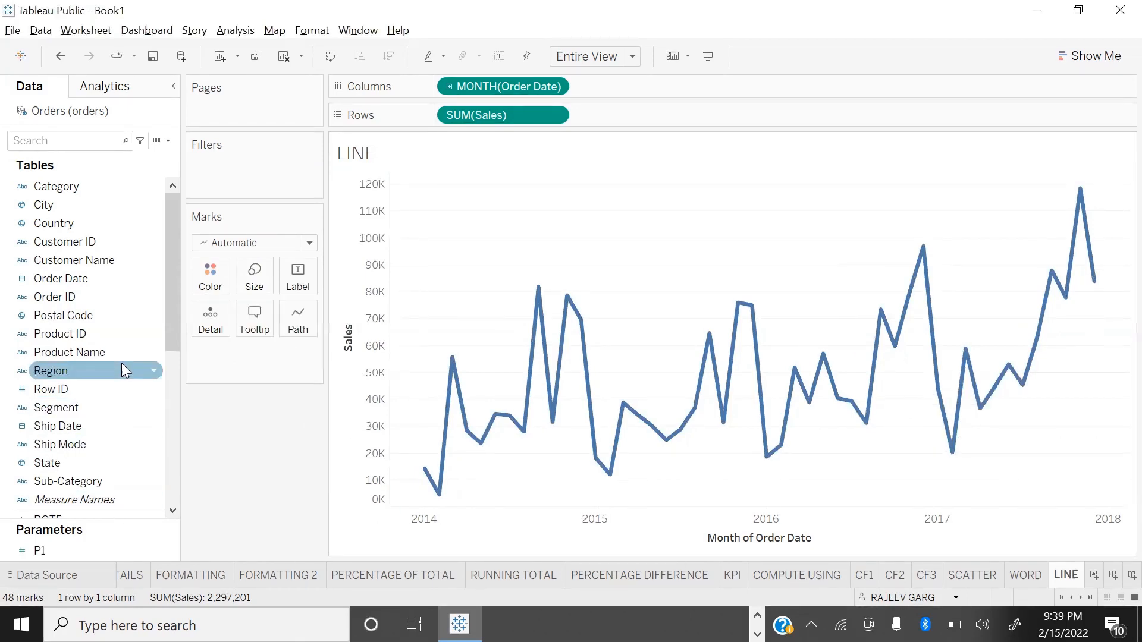
Step: Colour the Sales line by Profit and inspect the January 2015 mark's details
scroll(122, 369, "down", 3)
scroll(84, 394, "down", 3)
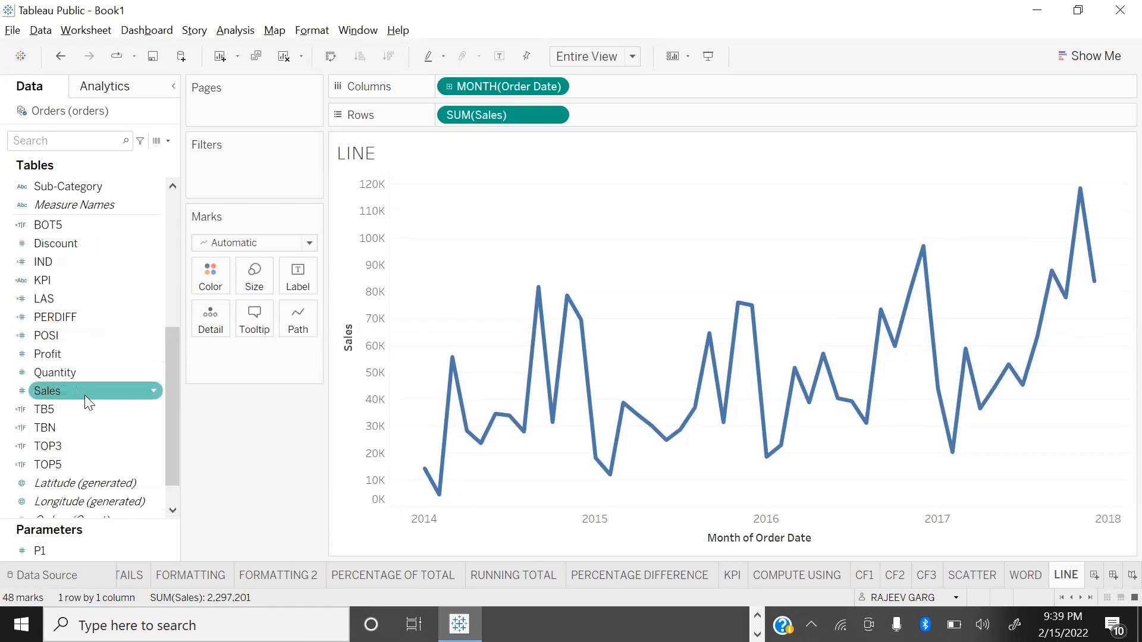
left_click(47, 353)
left_click_drag(47, 353, 193, 278)
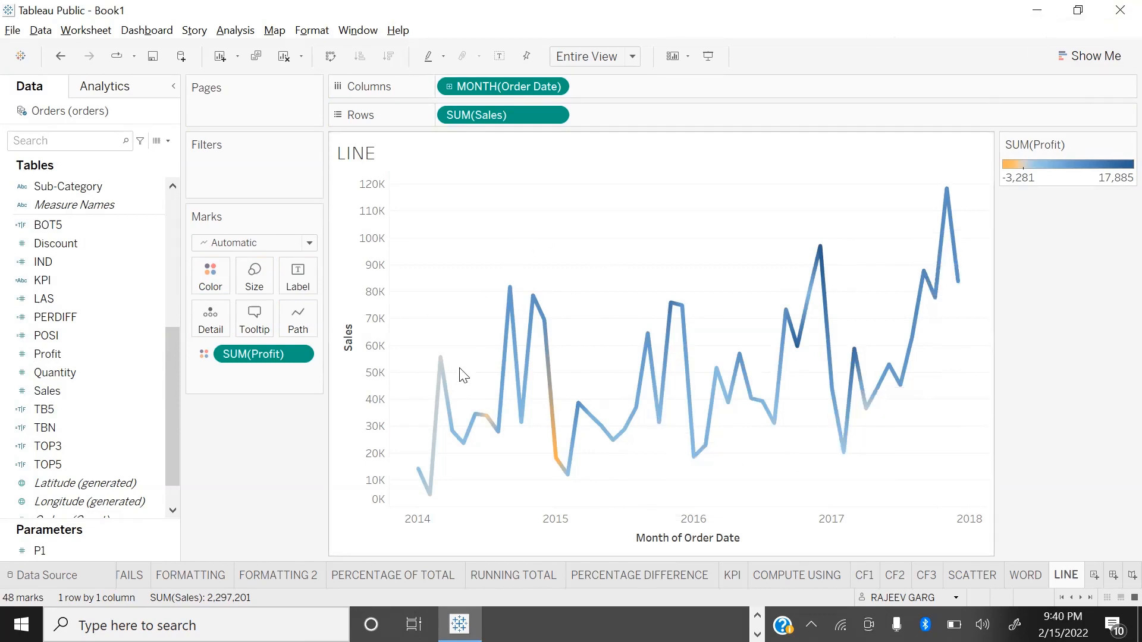
mouse_move(477, 423)
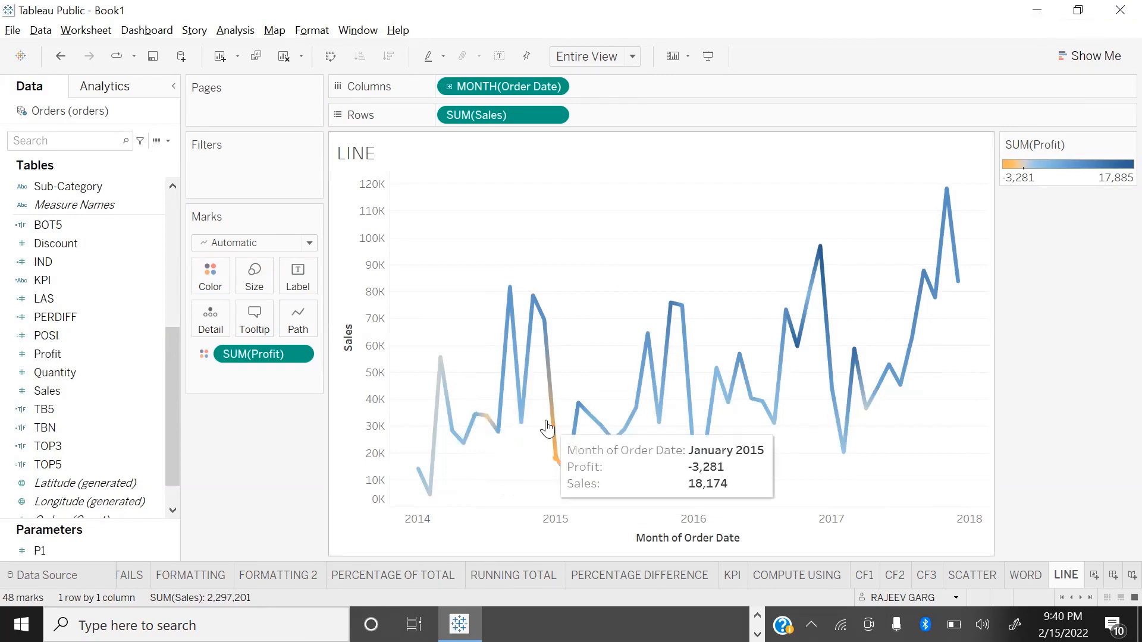
mouse_move(546, 366)
mouse_move(556, 421)
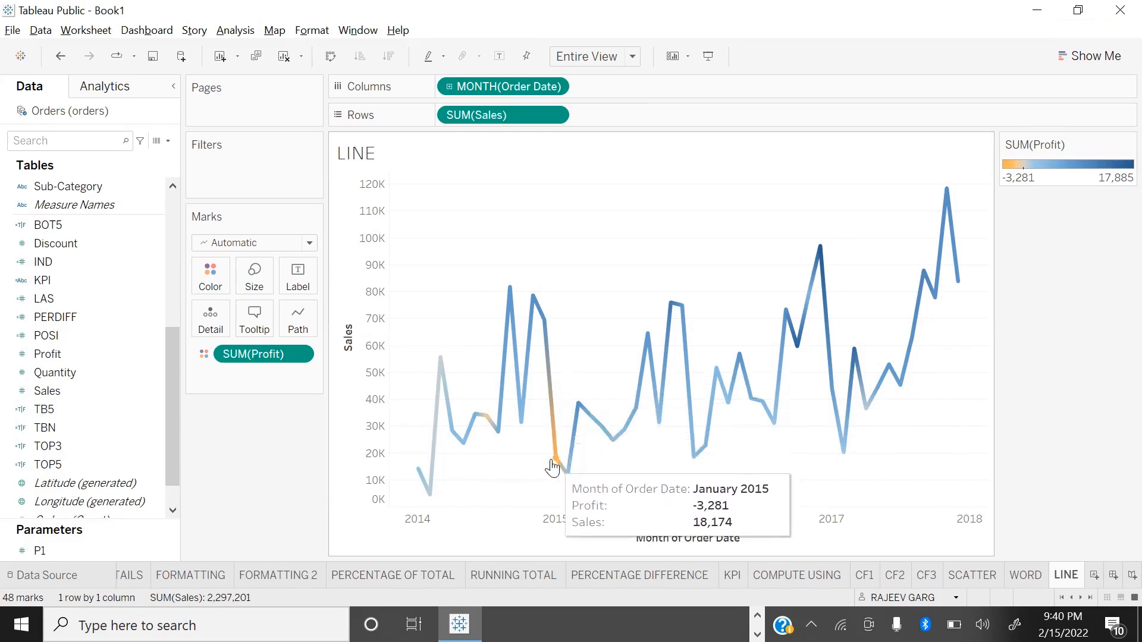
mouse_move(563, 472)
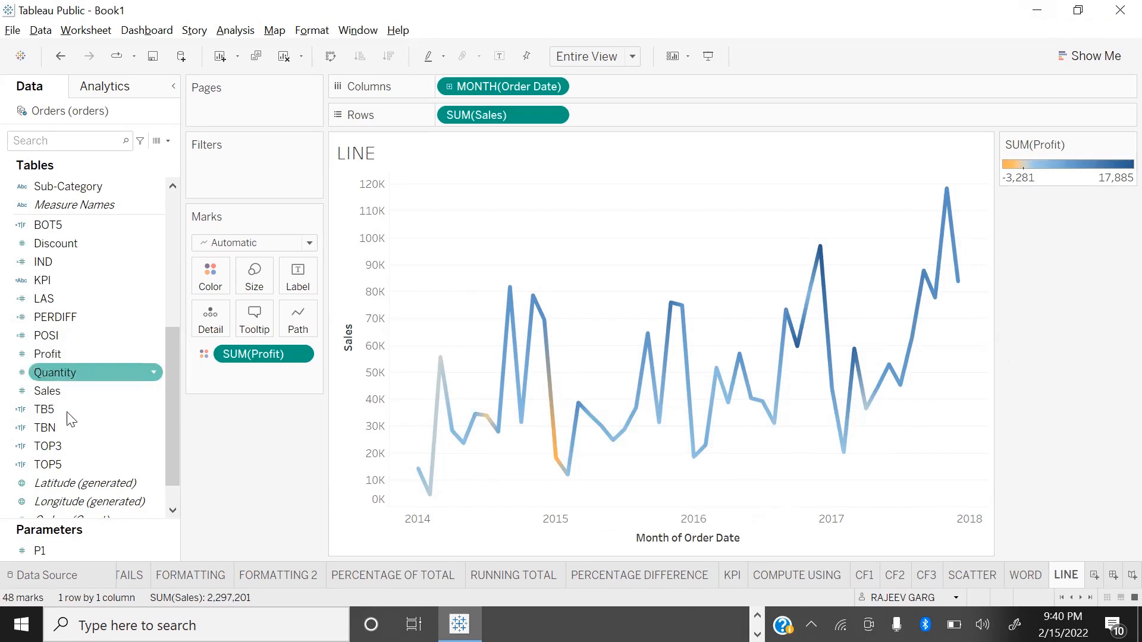
Step: Label the line's marks with Sales, Profit and the year of Order Date
left_click(82, 394)
left_click_drag(218, 368, 297, 268)
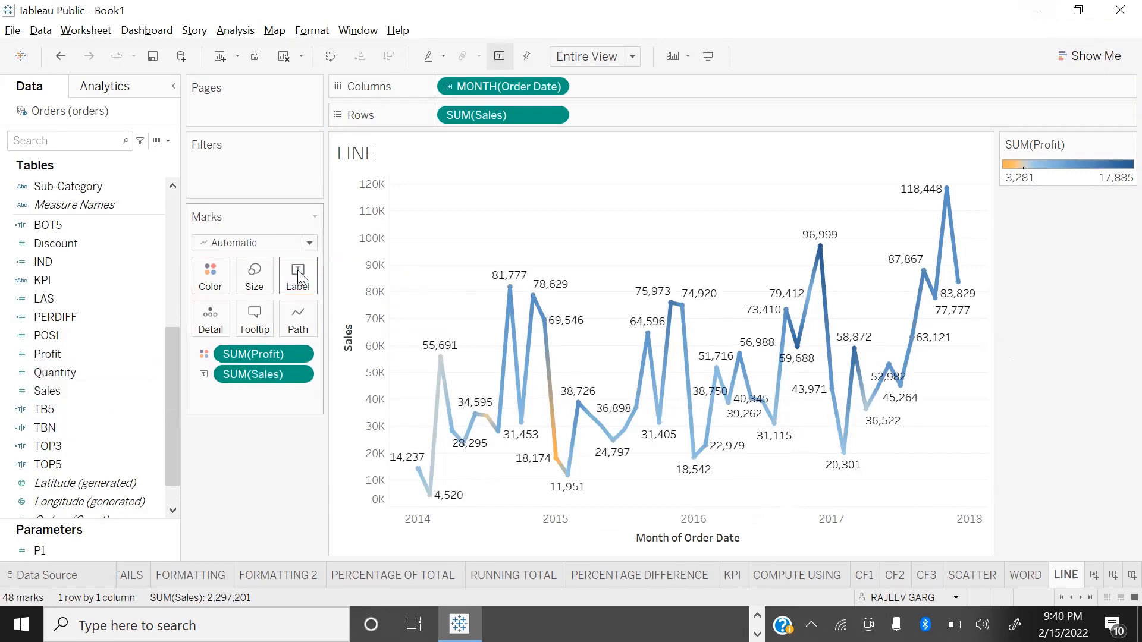
left_click_drag(54, 354, 296, 284)
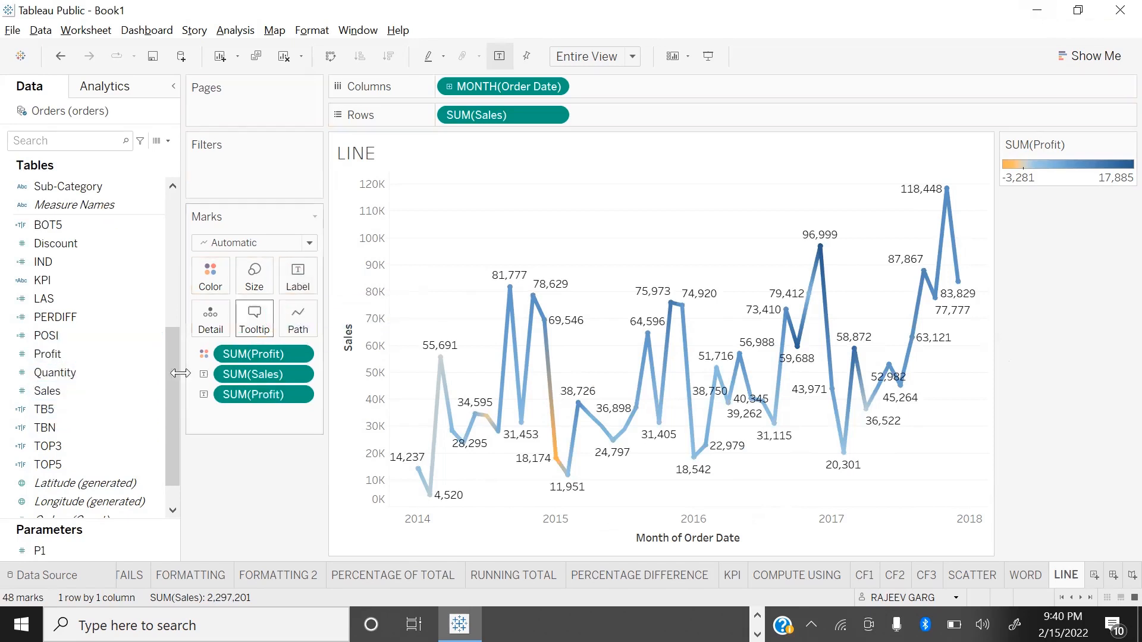
scroll(62, 318, "up", 3)
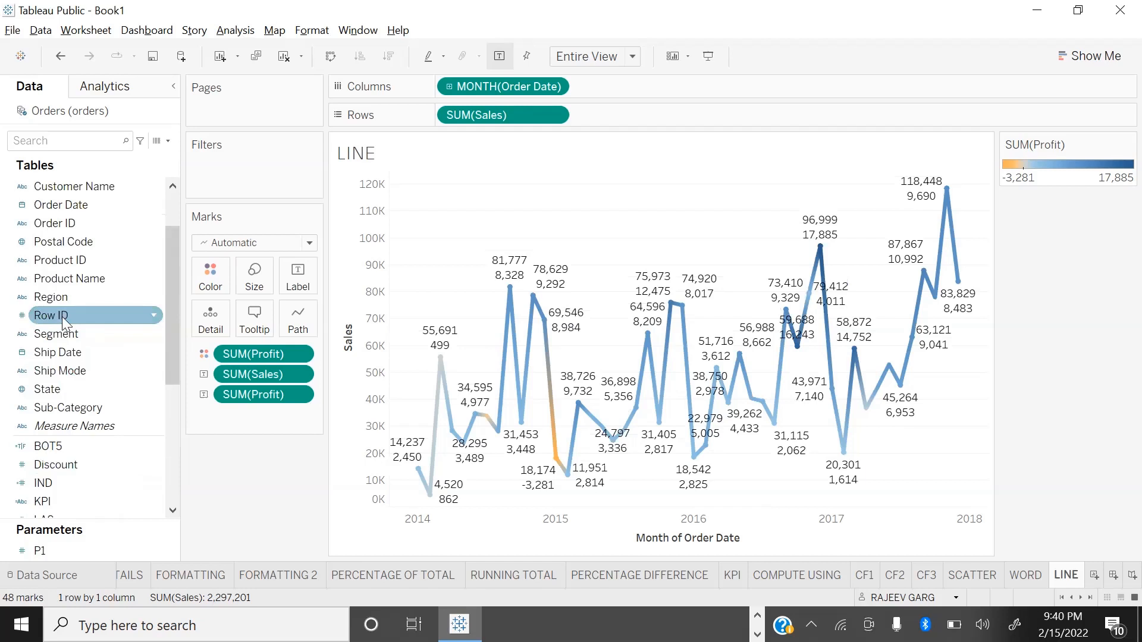
left_click_drag(44, 205, 298, 279)
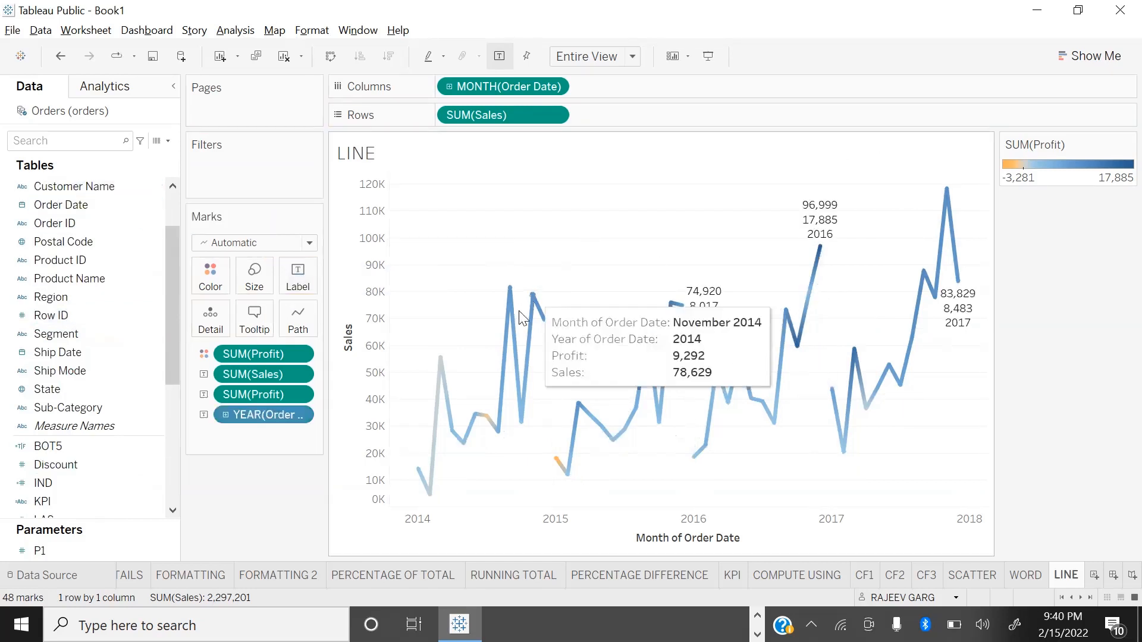
left_click(297, 411)
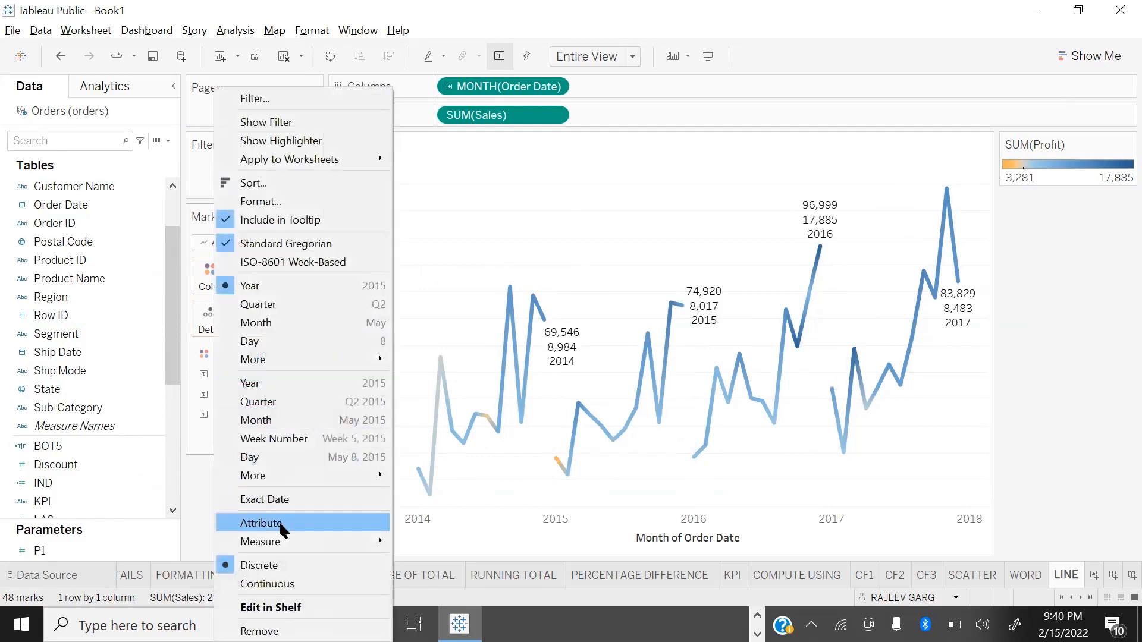
left_click(322, 316)
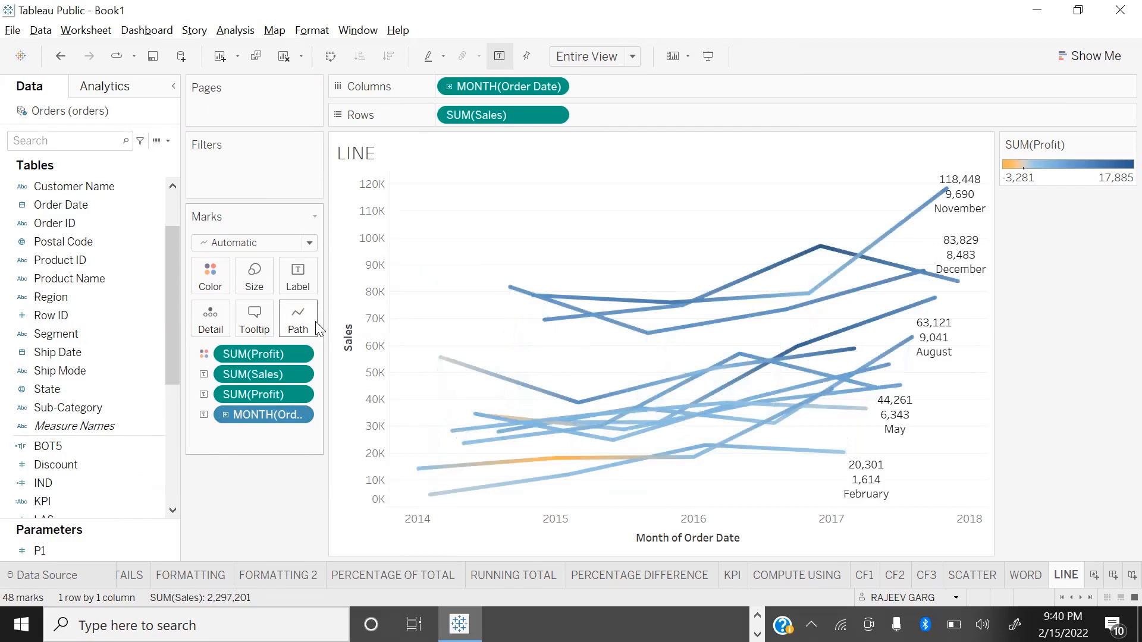
key("ctrl+z")
Step: Change the Order Date in the mark labels to the month-and-year level
right_click(299, 415)
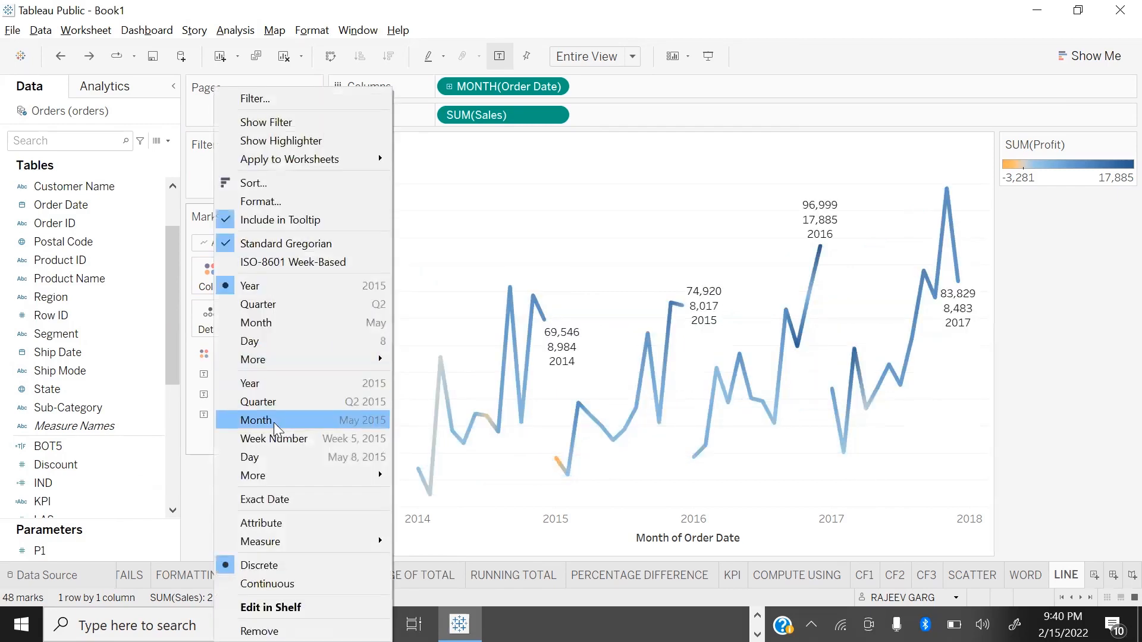
left_click(274, 426)
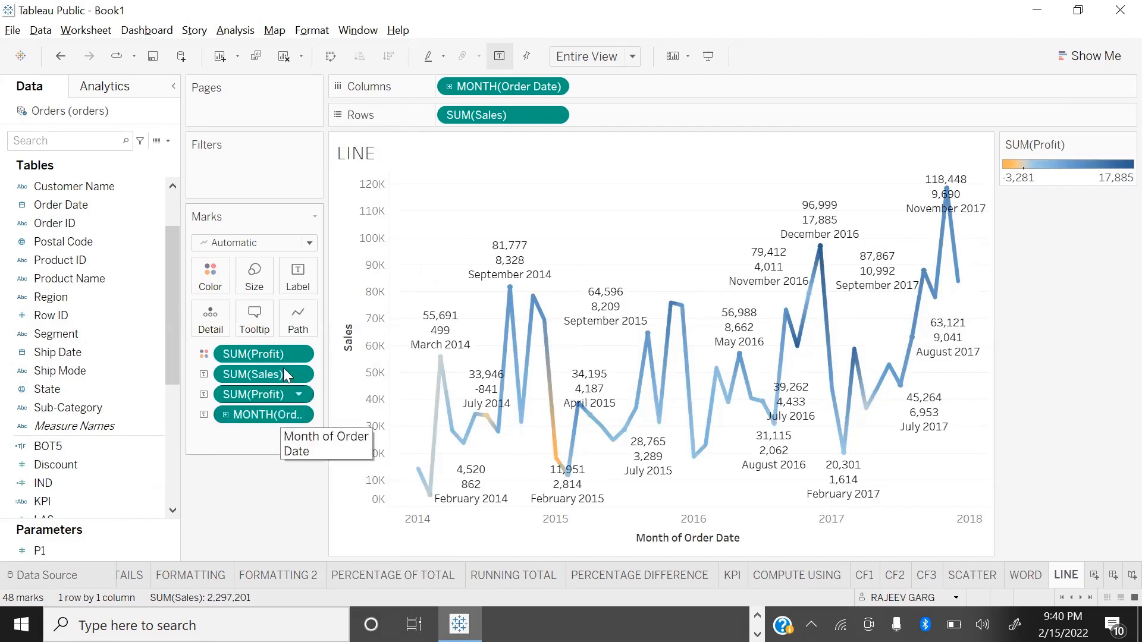
Step: Restrict the line's mark labels to the minimum and maximum only, and check the chart in presentation mode
left_click(300, 291)
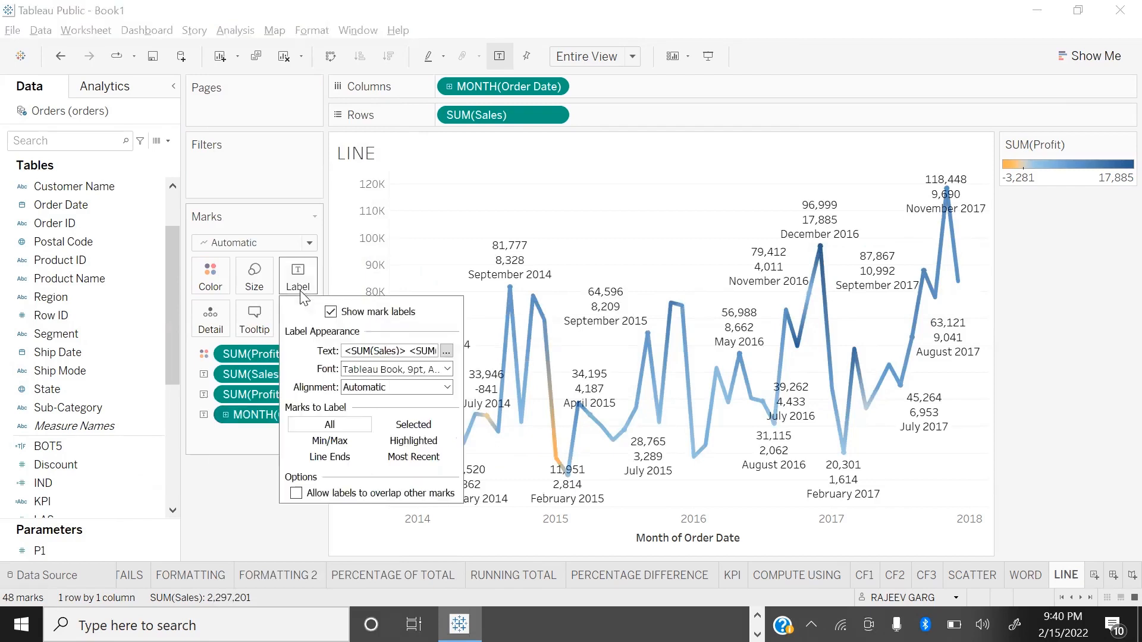
left_click(363, 444)
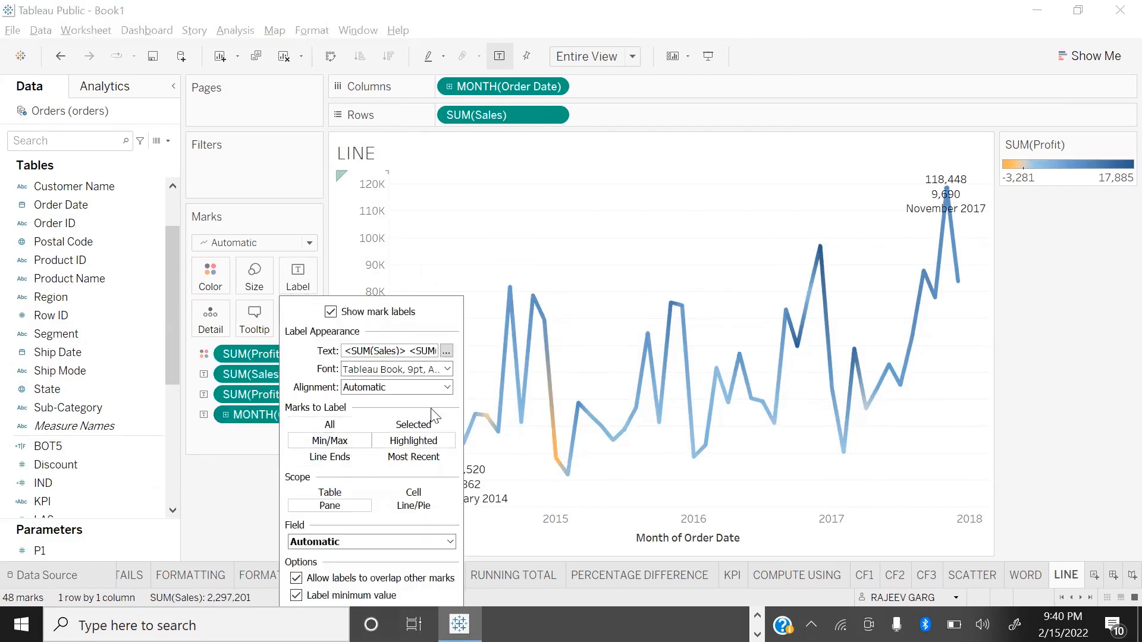
left_click(831, 388)
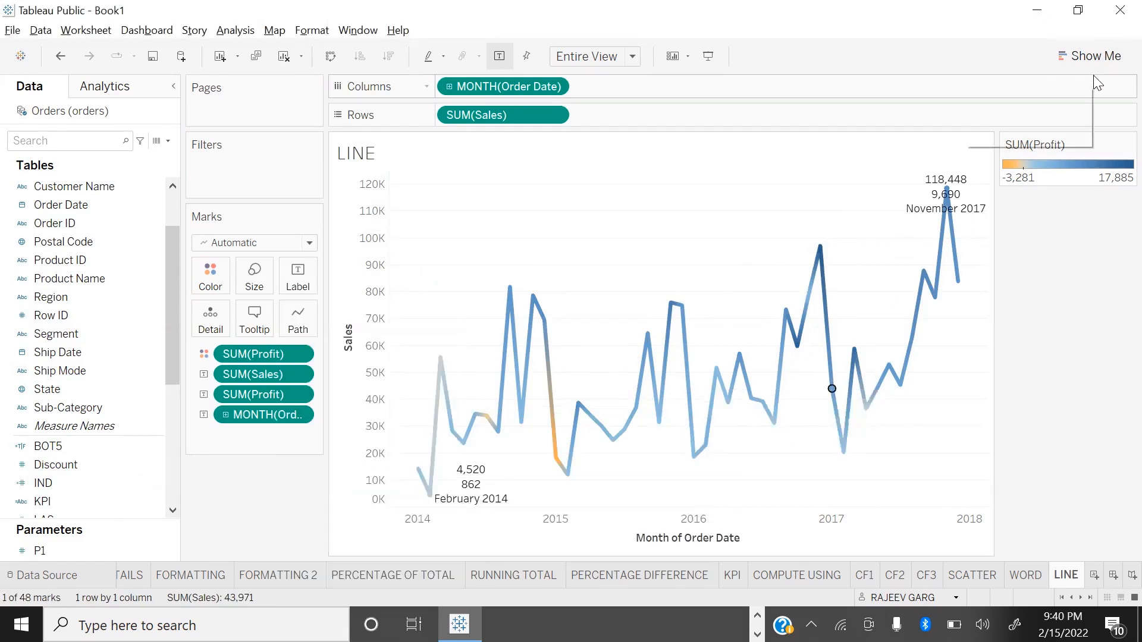
key("F7")
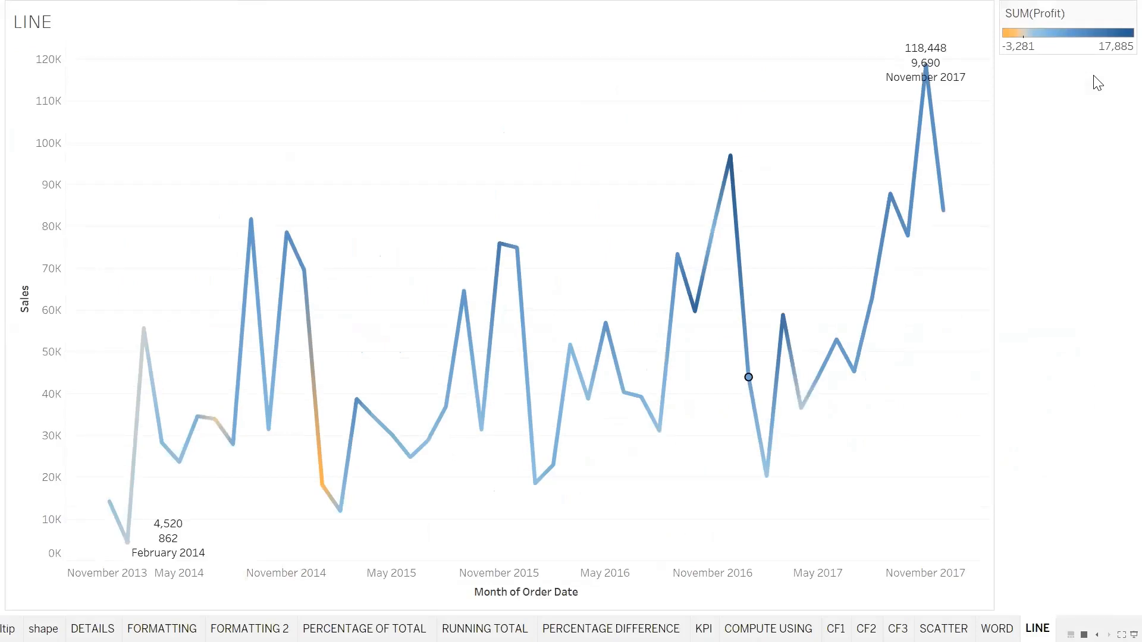
key("F7")
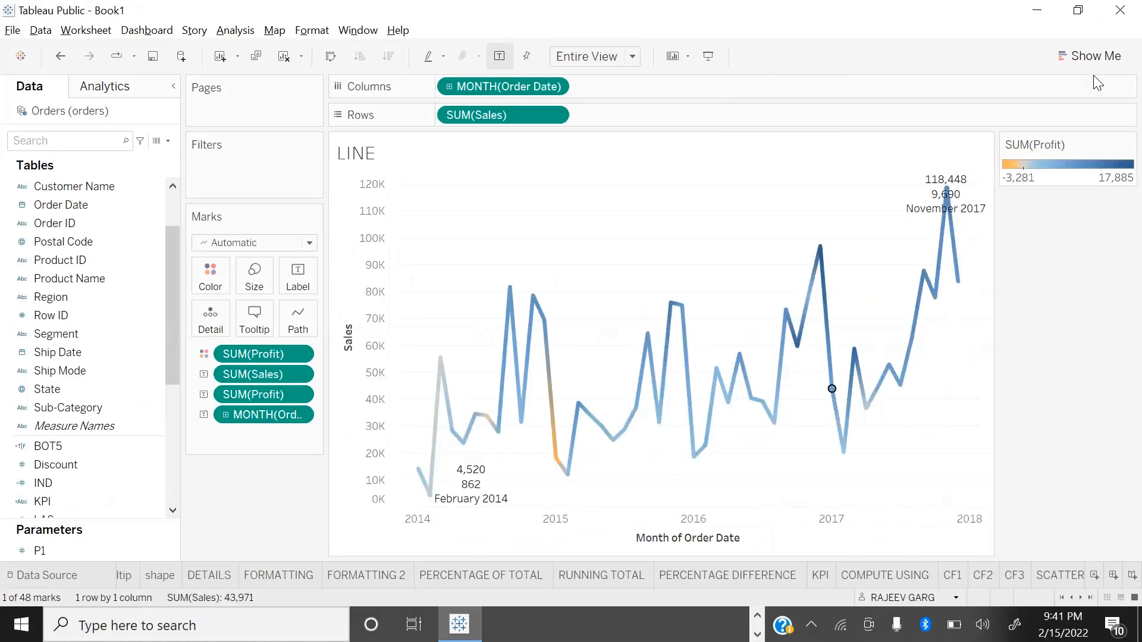
Step: Add a new worksheet after LINE and name it BUBBLE
left_click(1089, 597)
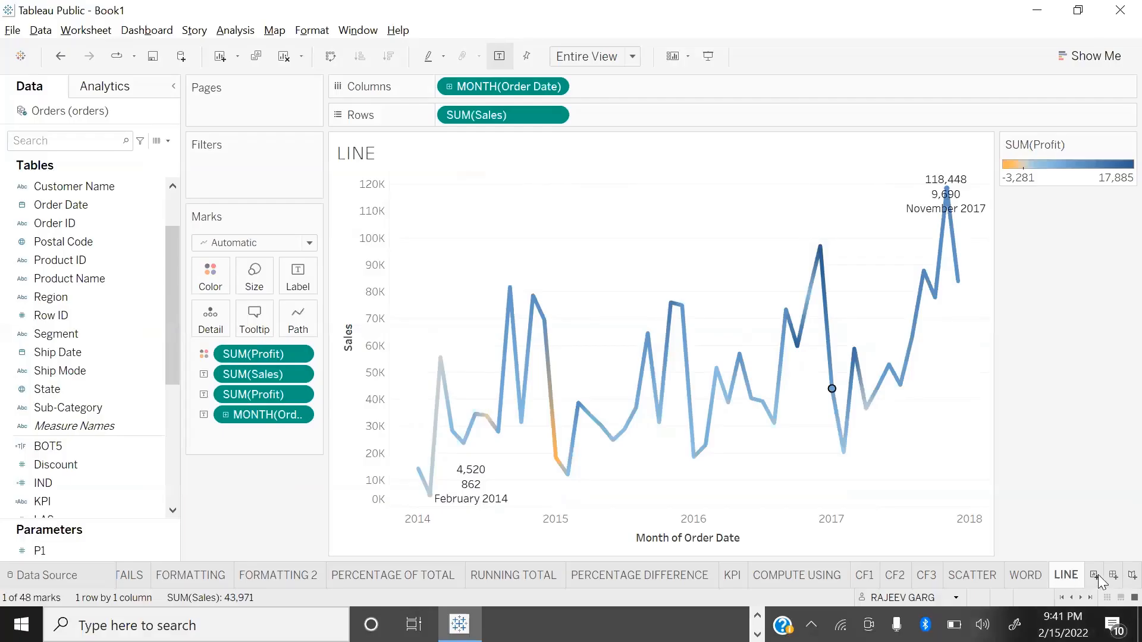
left_click(1092, 575)
type("BUBBLE")
key("Return")
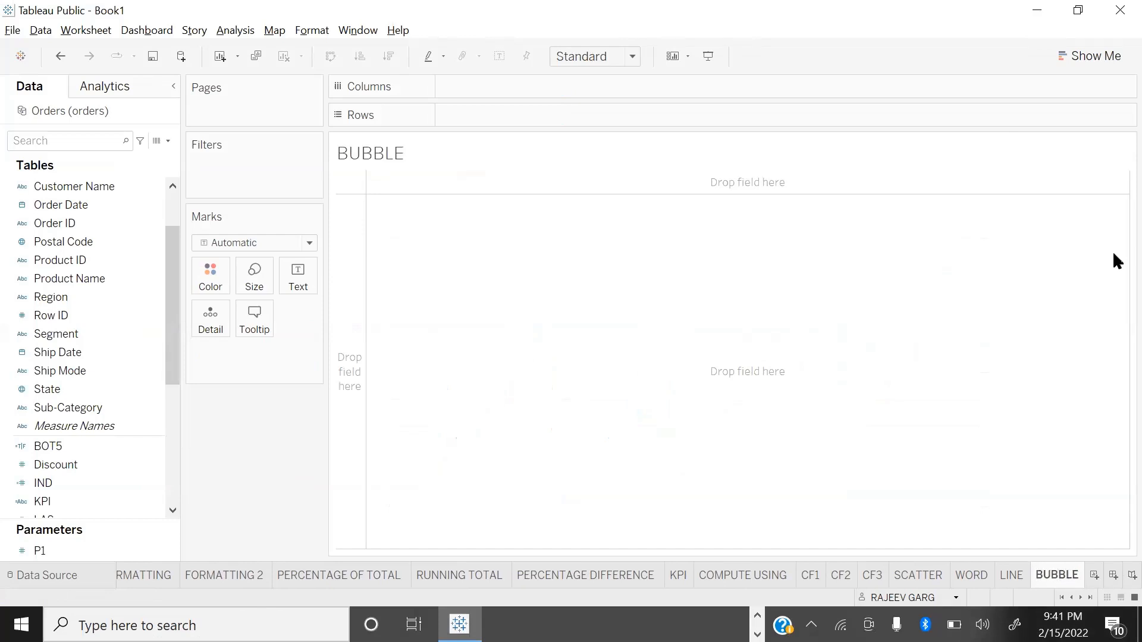
Step: Plot Sales by Region on the BUBBLE sheet, with Region moved from the columns to colour
scroll(72, 476, "down", 3)
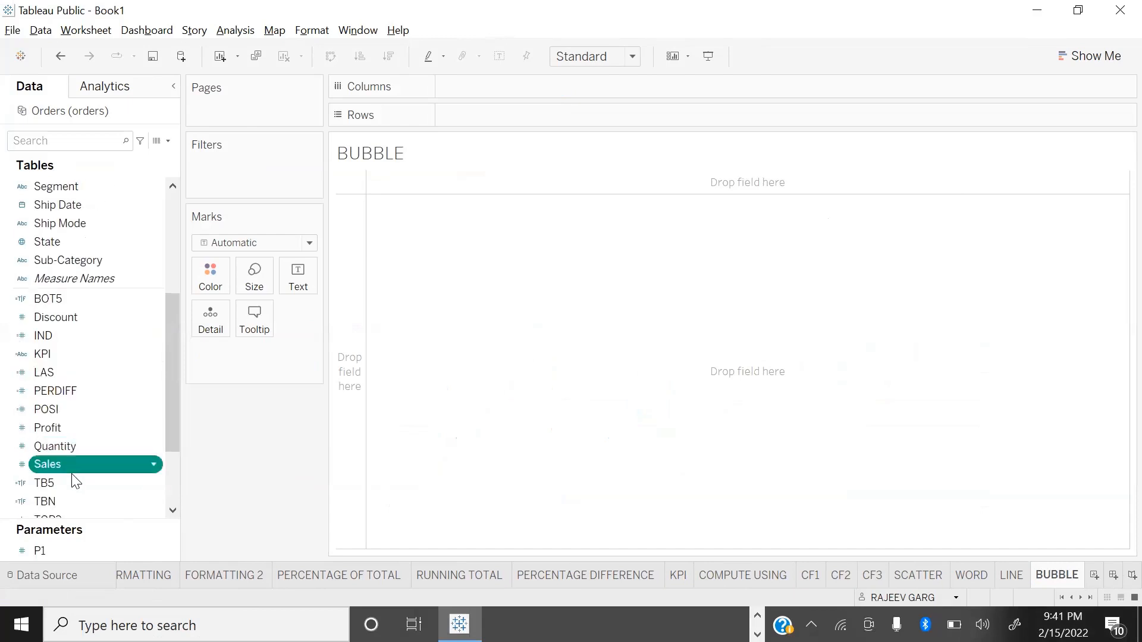
double_click(72, 470)
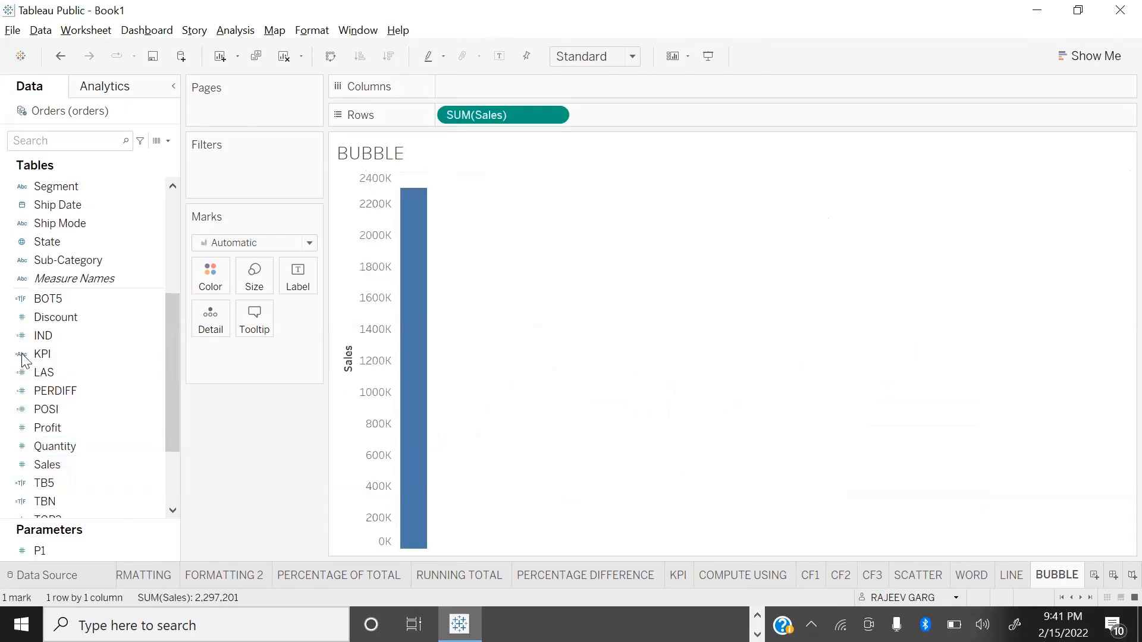
scroll(65, 229, "up", 2)
double_click(64, 226)
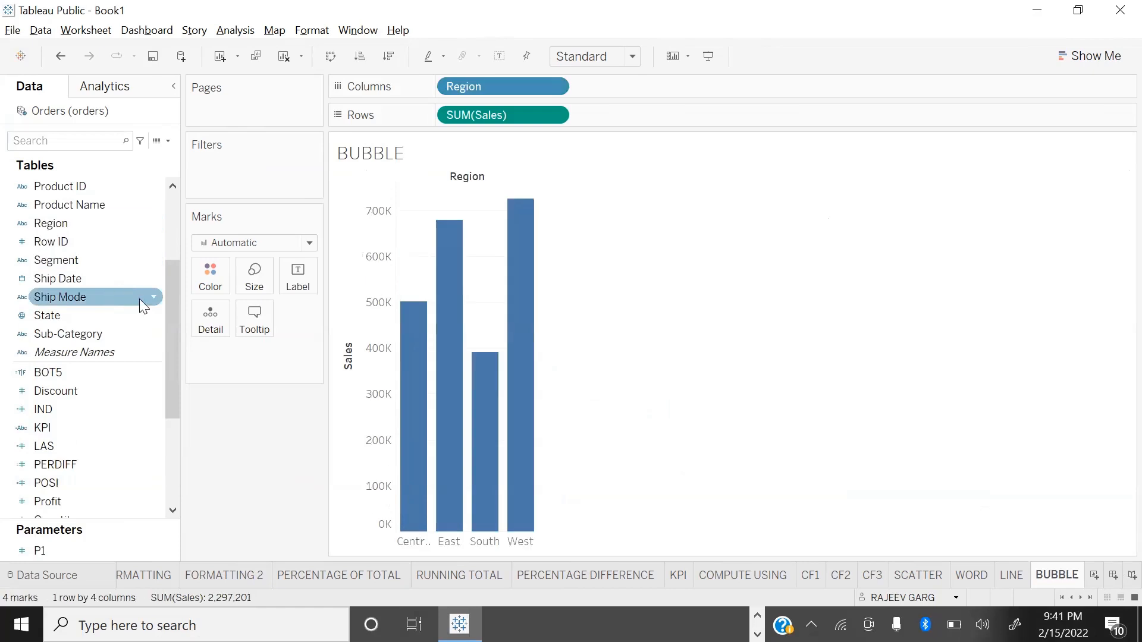
left_click_drag(500, 87, 211, 276)
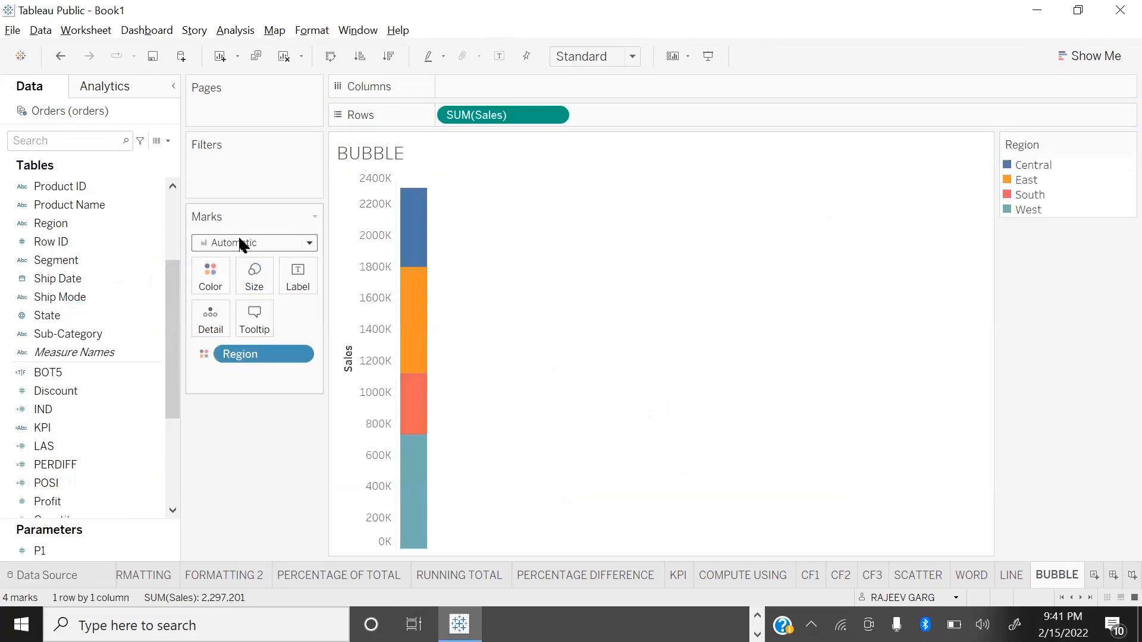
Step: Turn the marks into circles sized by Sales instead of plotted on rows, and fit the chart to Entire View
left_click(238, 235)
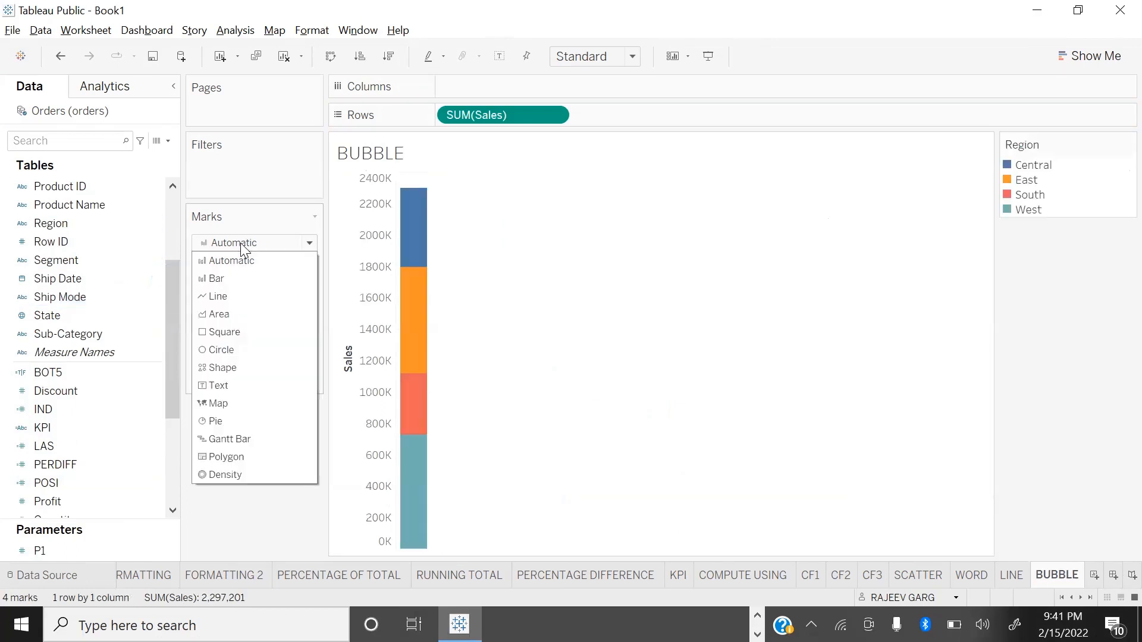
left_click(228, 344)
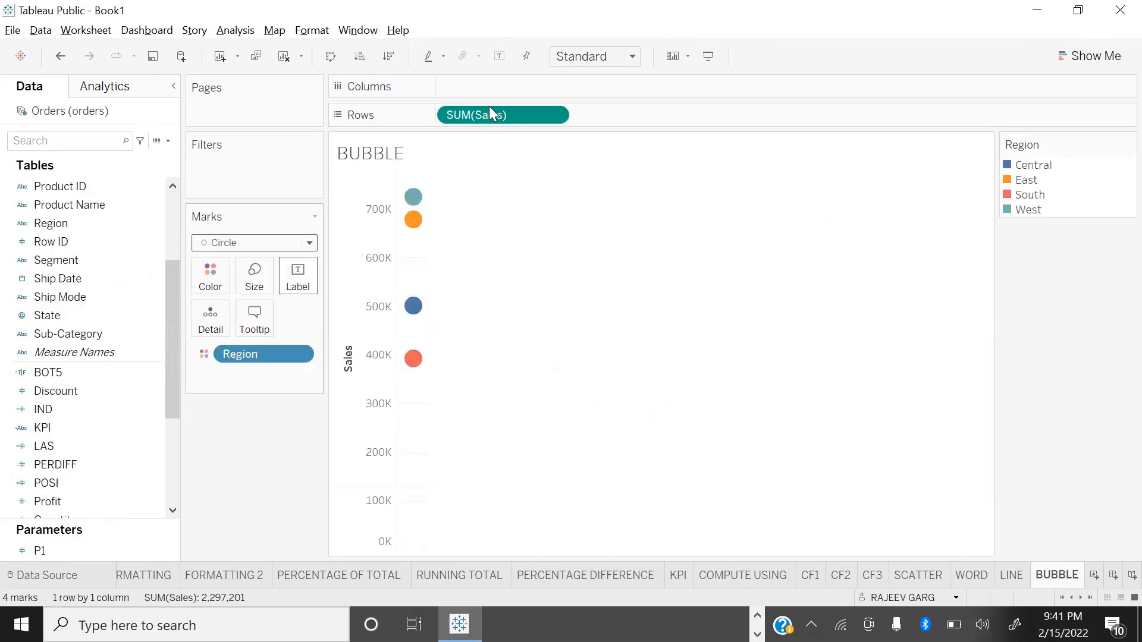
left_click_drag(509, 107, 262, 271)
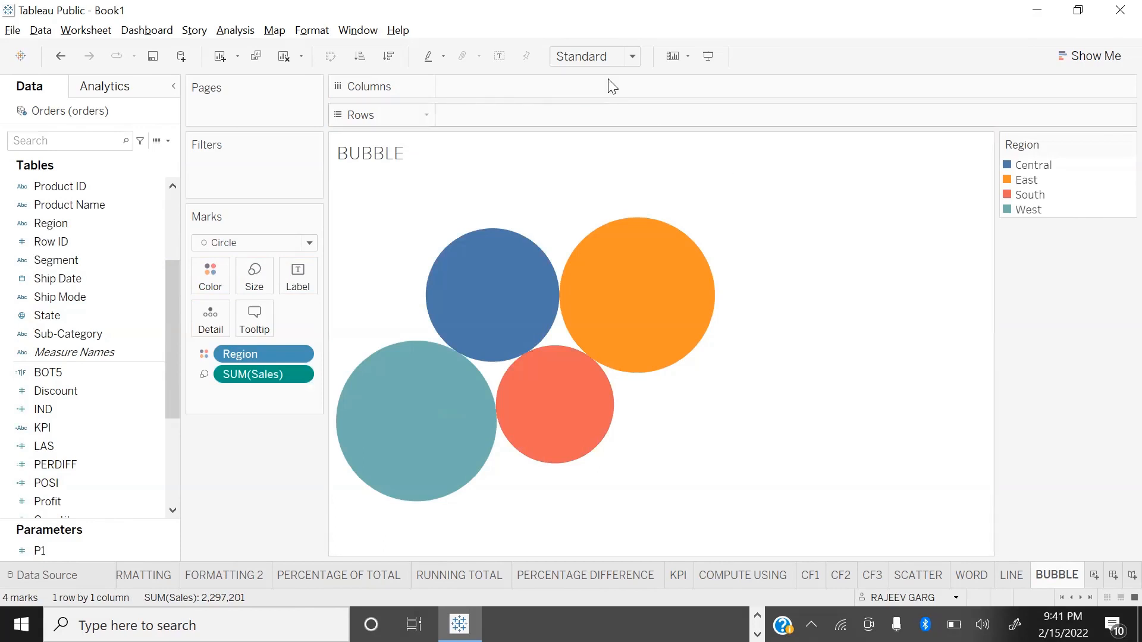
left_click(632, 56)
left_click(631, 122)
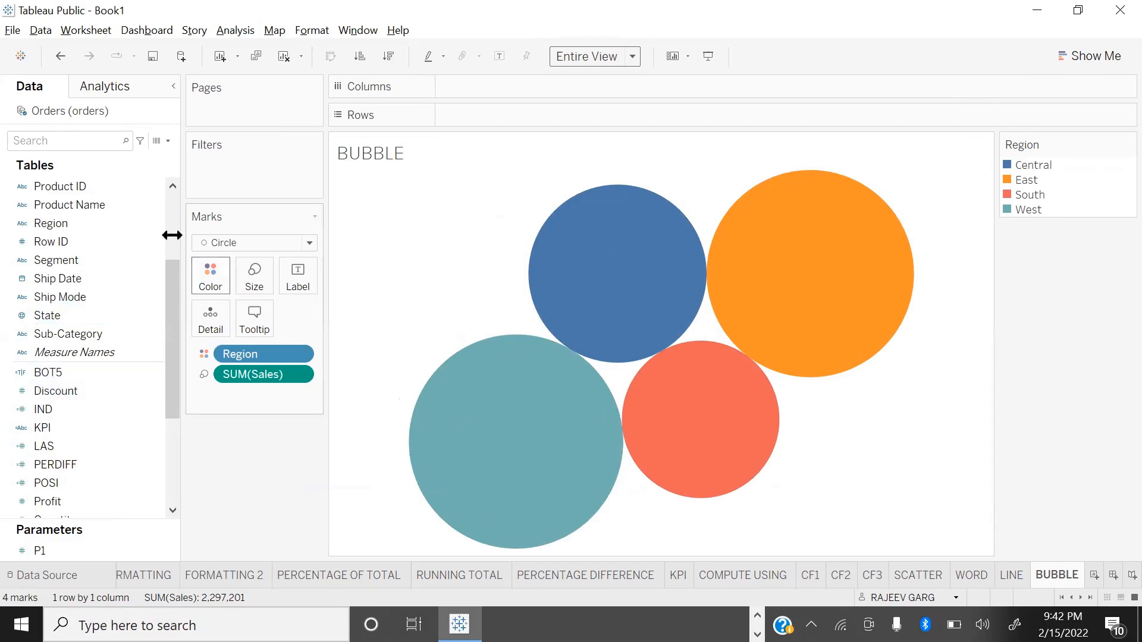
Step: Label the bubbles with Region and Sales
left_click(53, 224)
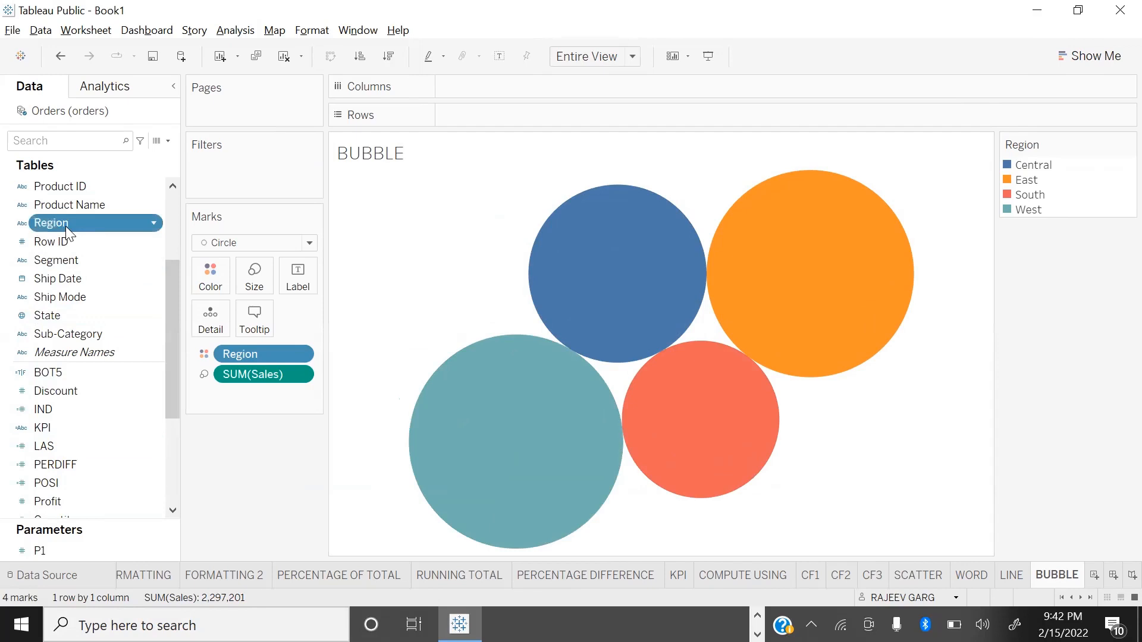
left_click_drag(66, 221, 298, 274)
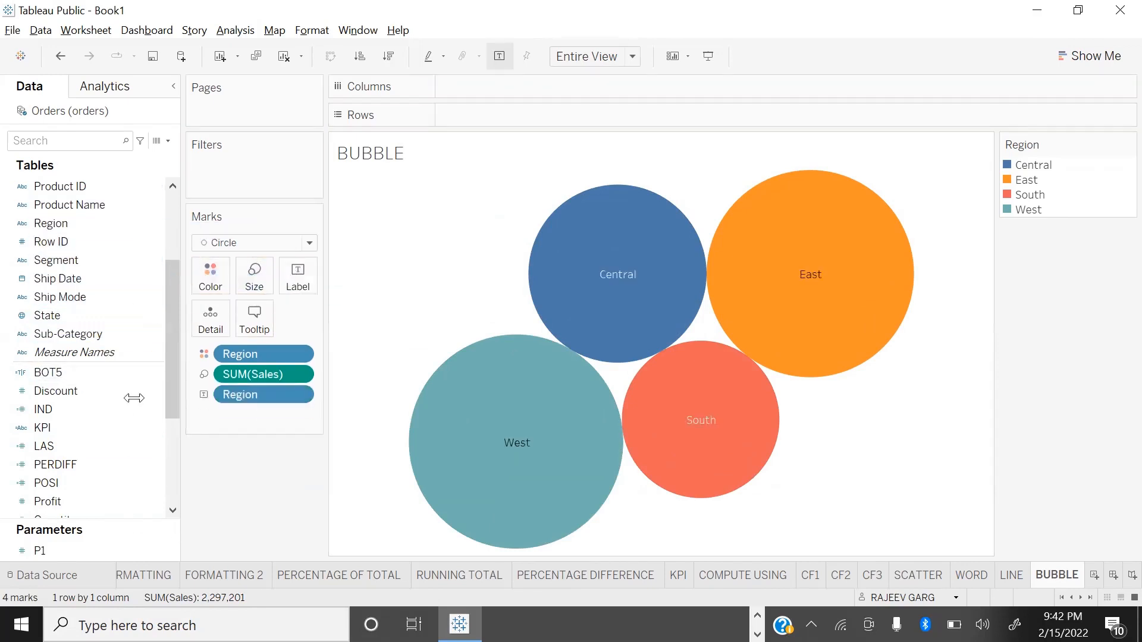
scroll(59, 405, "down", 3)
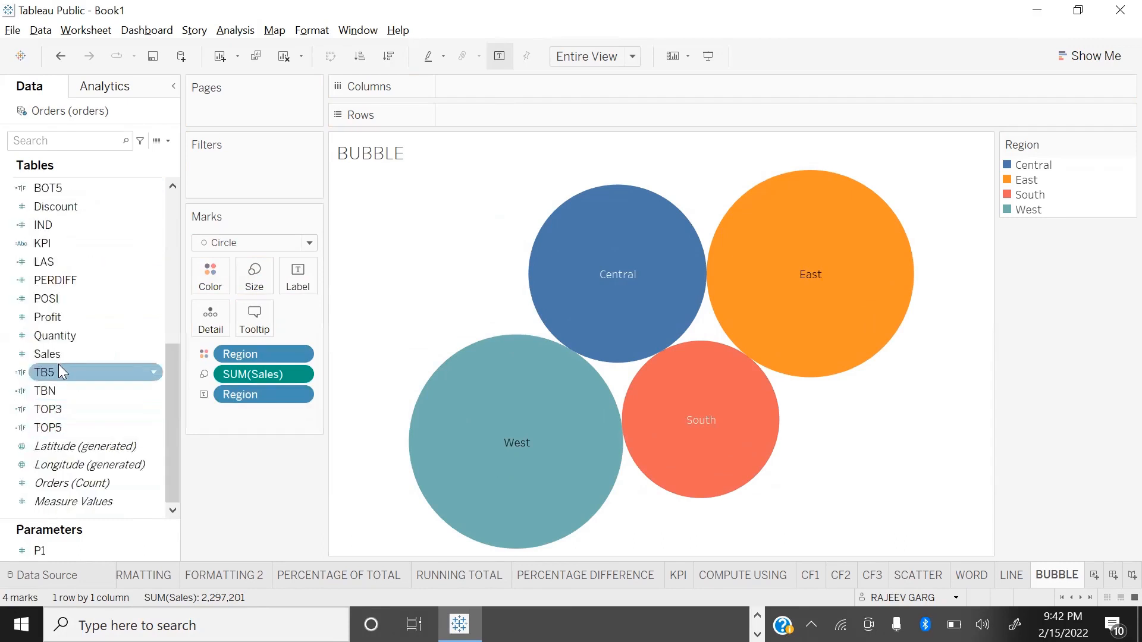
left_click_drag(65, 357, 297, 279)
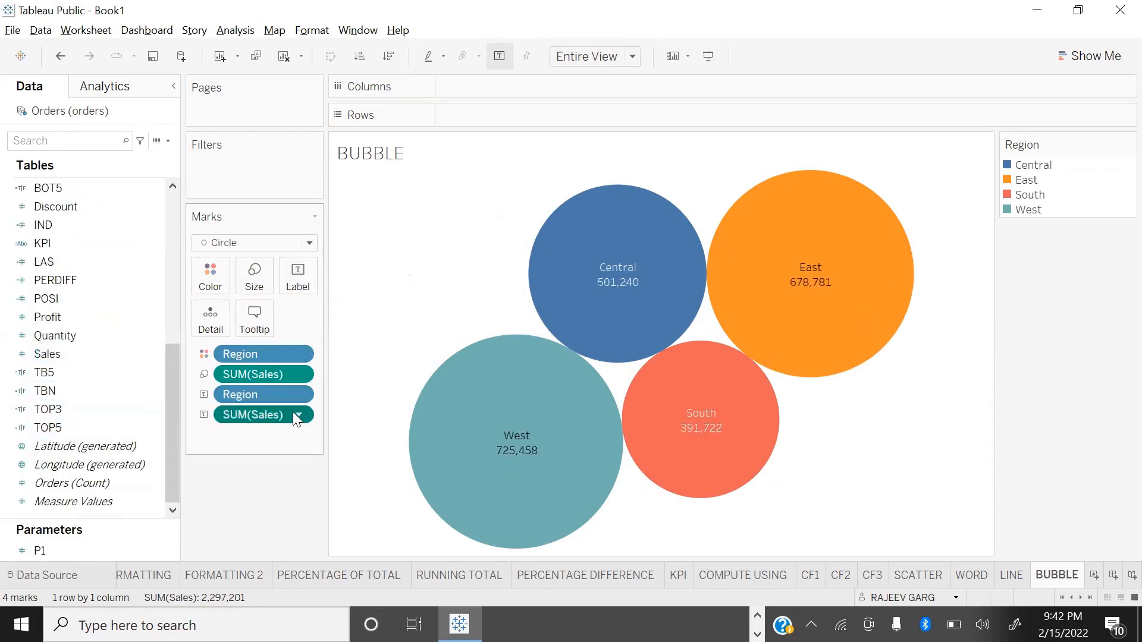
Step: Show the Sales label as Percent of Total and check the bubble chart in presentation mode
left_click(297, 415)
mouse_move(305, 606)
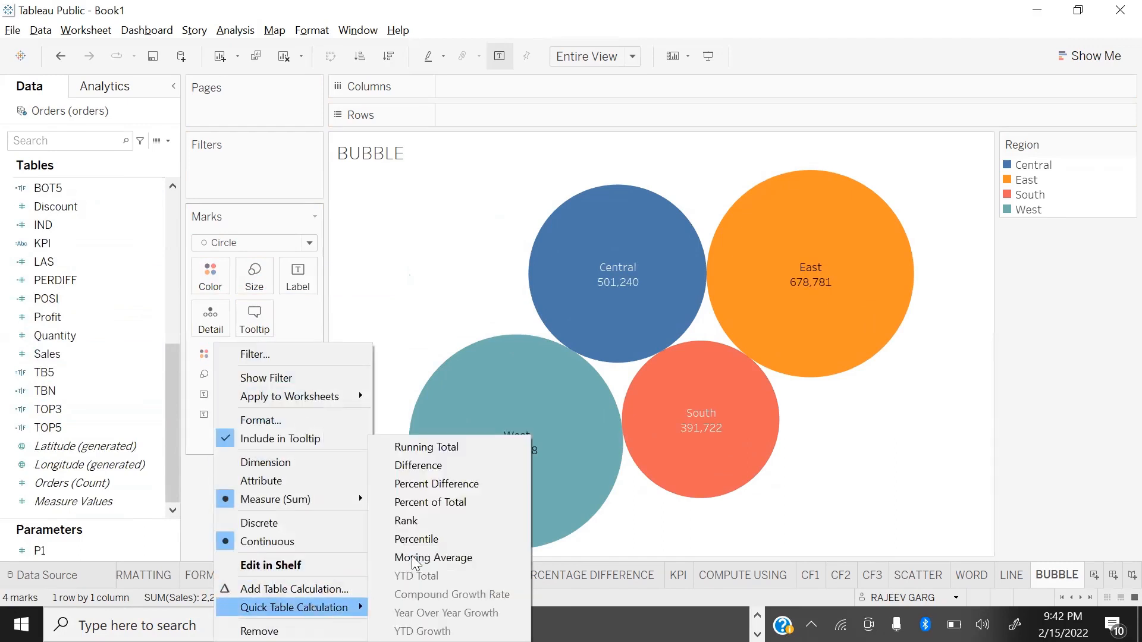
left_click(462, 512)
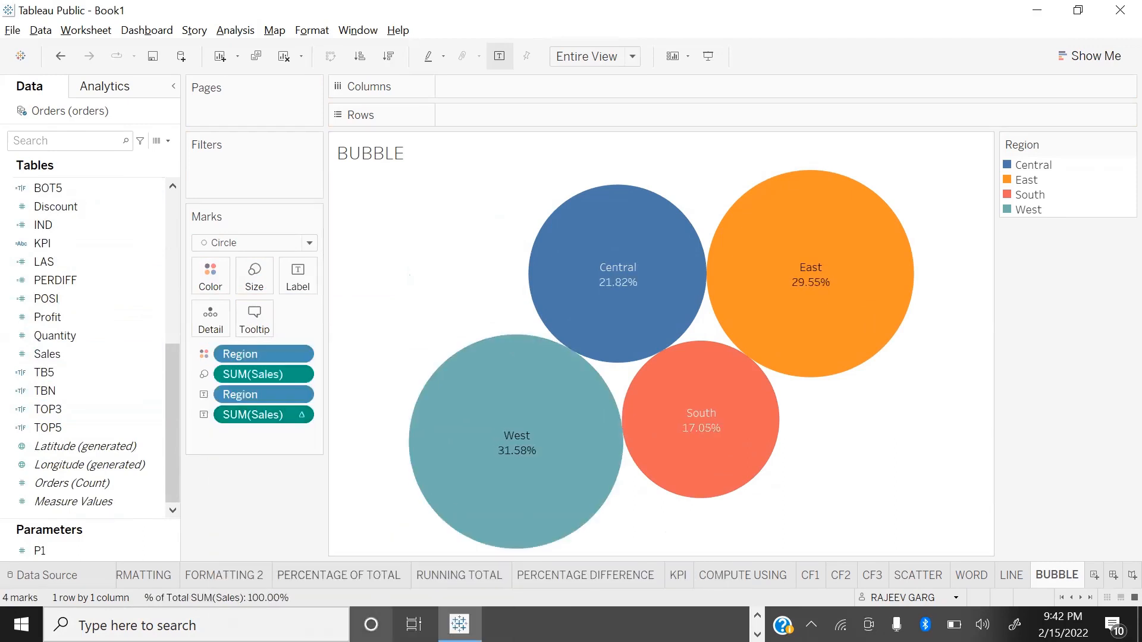
key("F7")
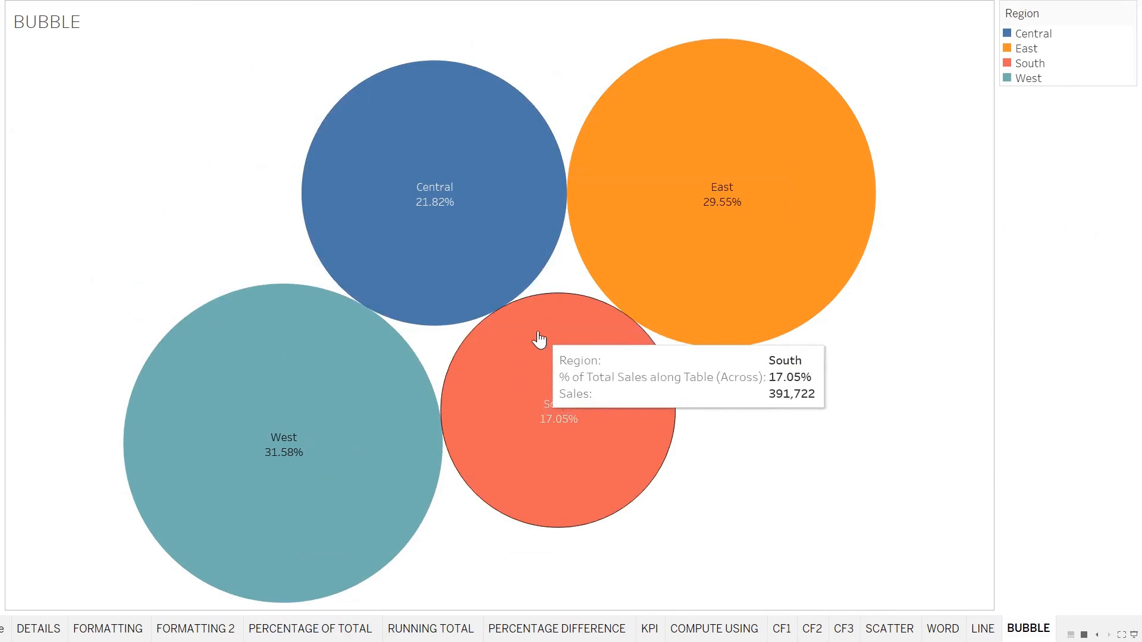
key("Escape")
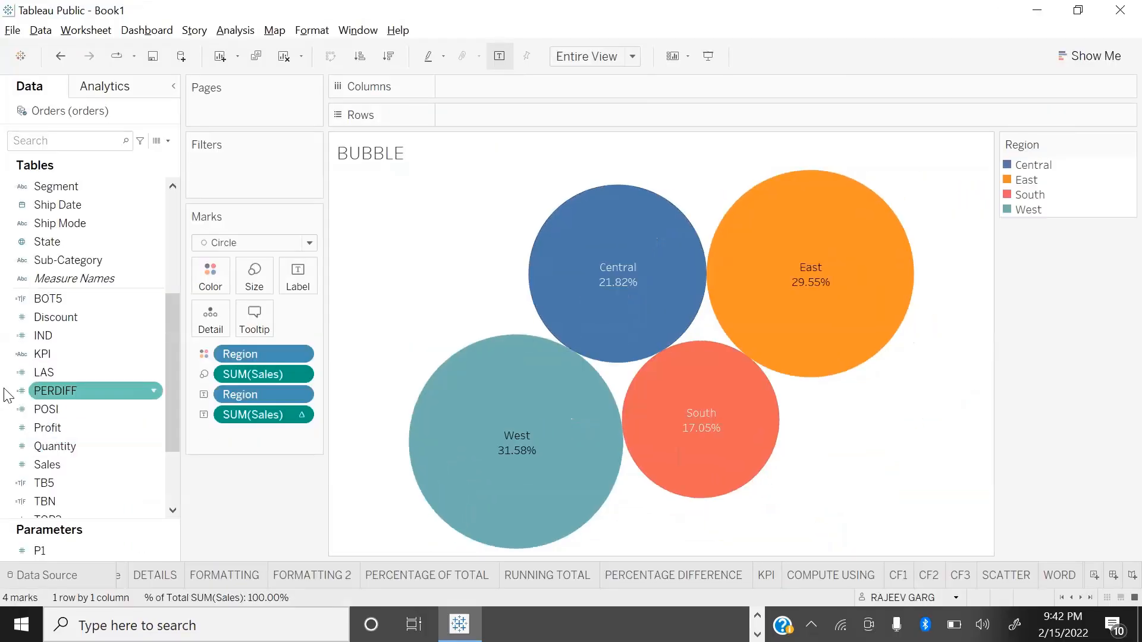
Step: Split the bubble chart by Category and swap the axes so the categories run across columns
scroll(89, 250, "up", 4)
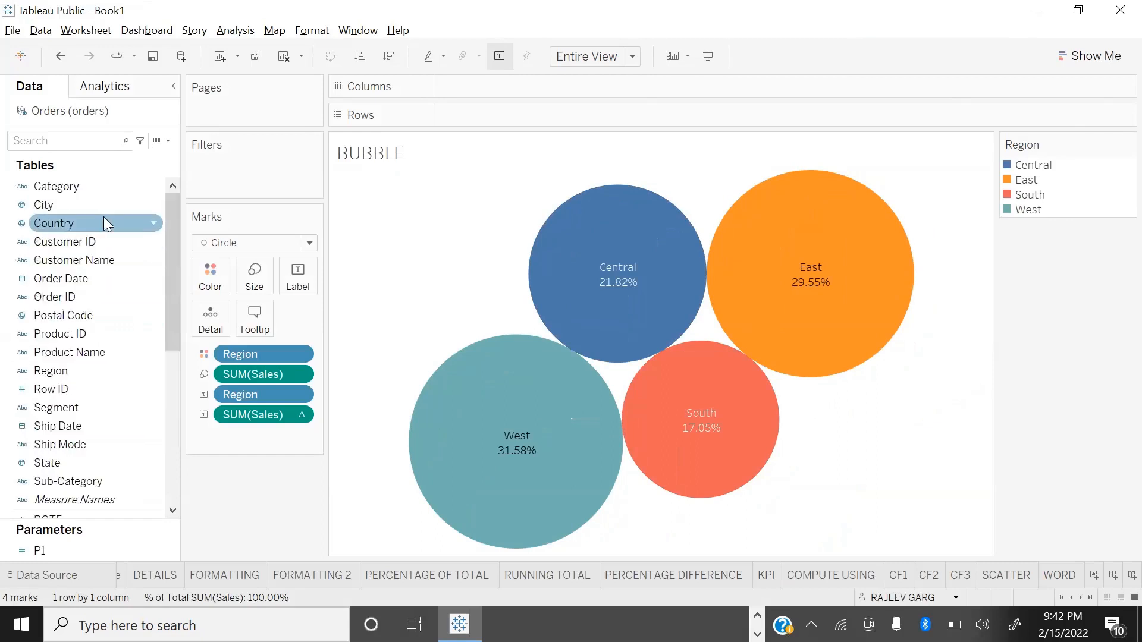
double_click(89, 189)
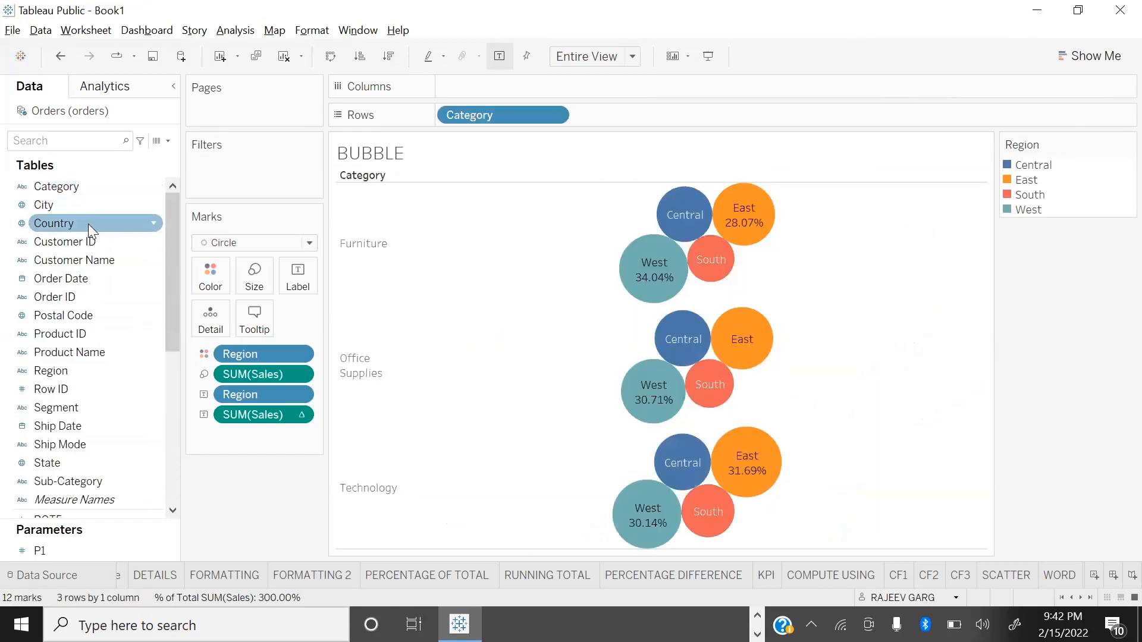
key("ctrl+w")
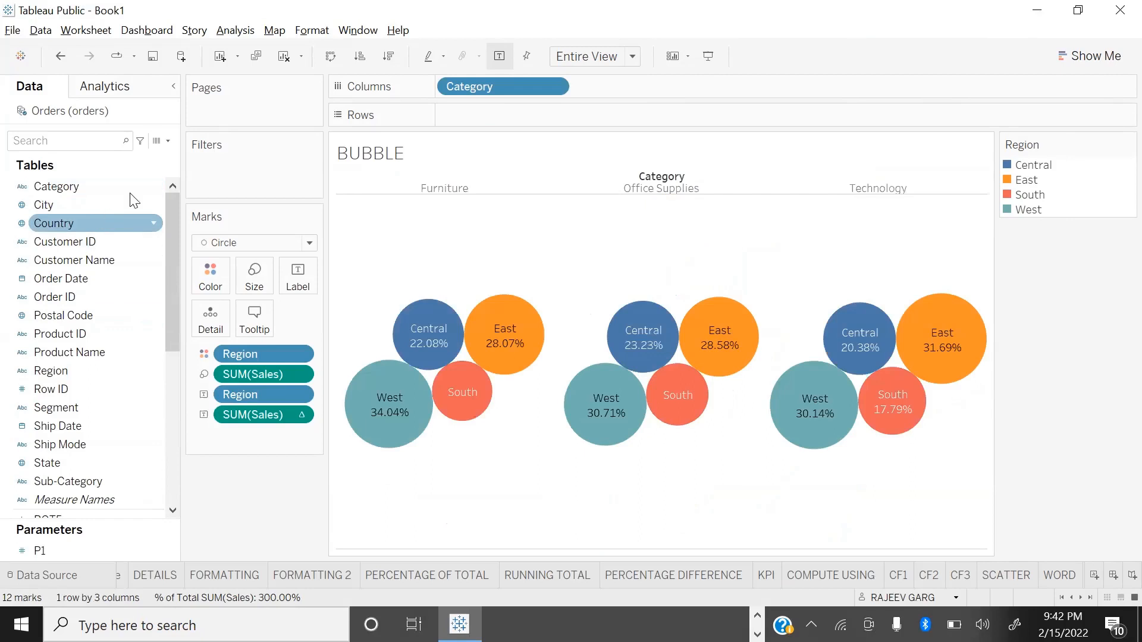
Step: In presentation mode, compare each region's share of Sales across Furniture, Office Supplies and Technology
key("F7")
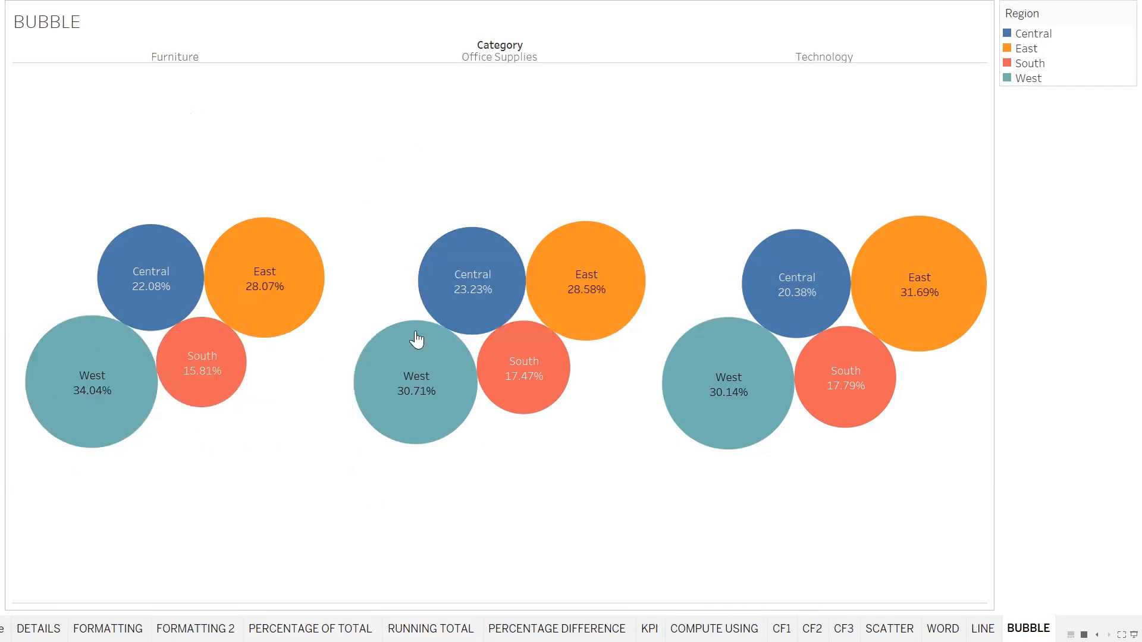
mouse_move(389, 377)
mouse_move(925, 304)
mouse_move(200, 356)
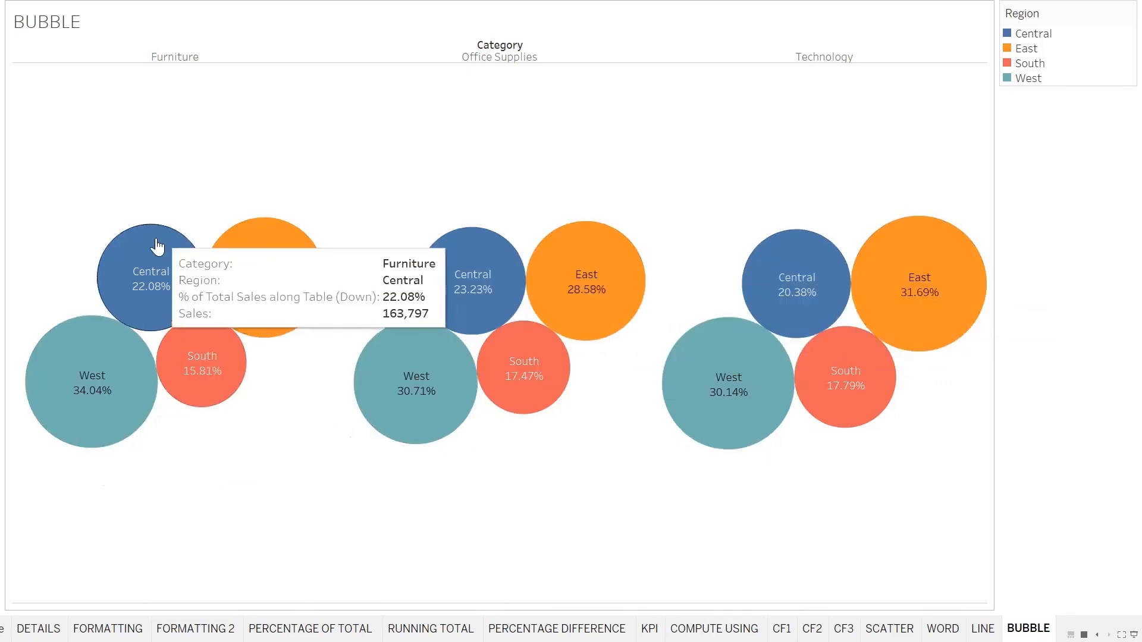
mouse_move(830, 295)
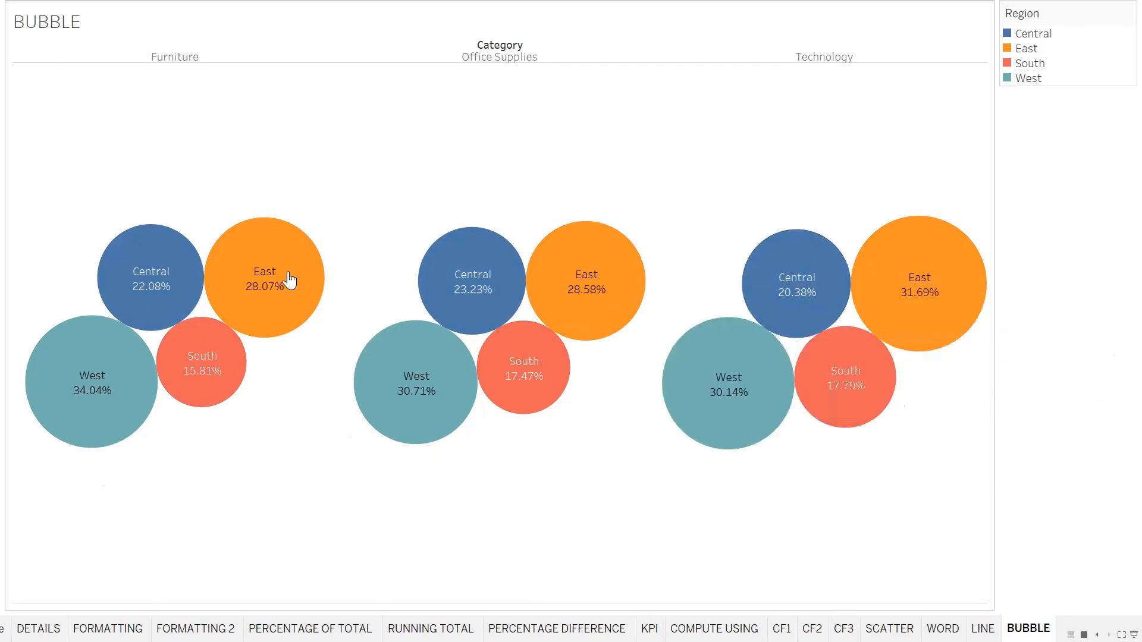
mouse_move(76, 344)
mouse_move(119, 294)
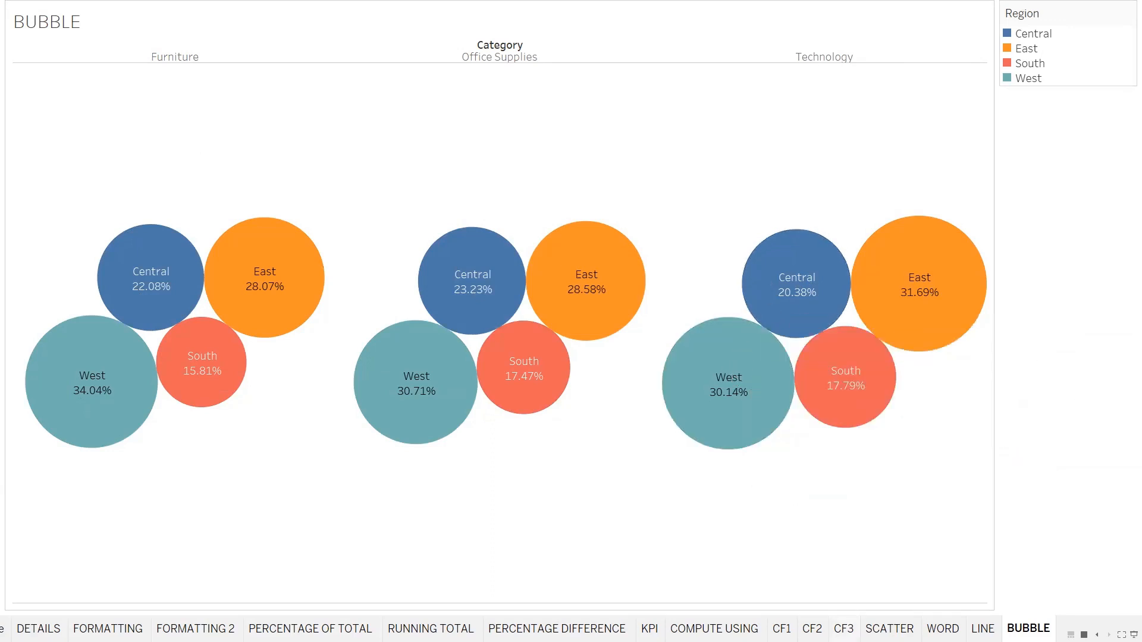
mouse_move(844, 628)
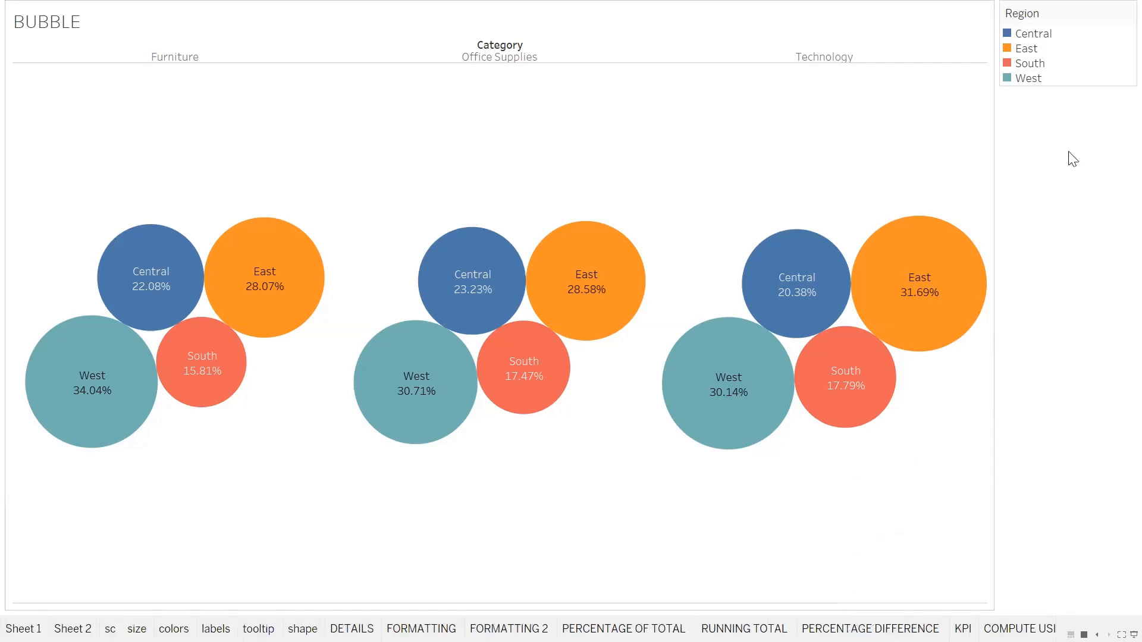
key("Escape")
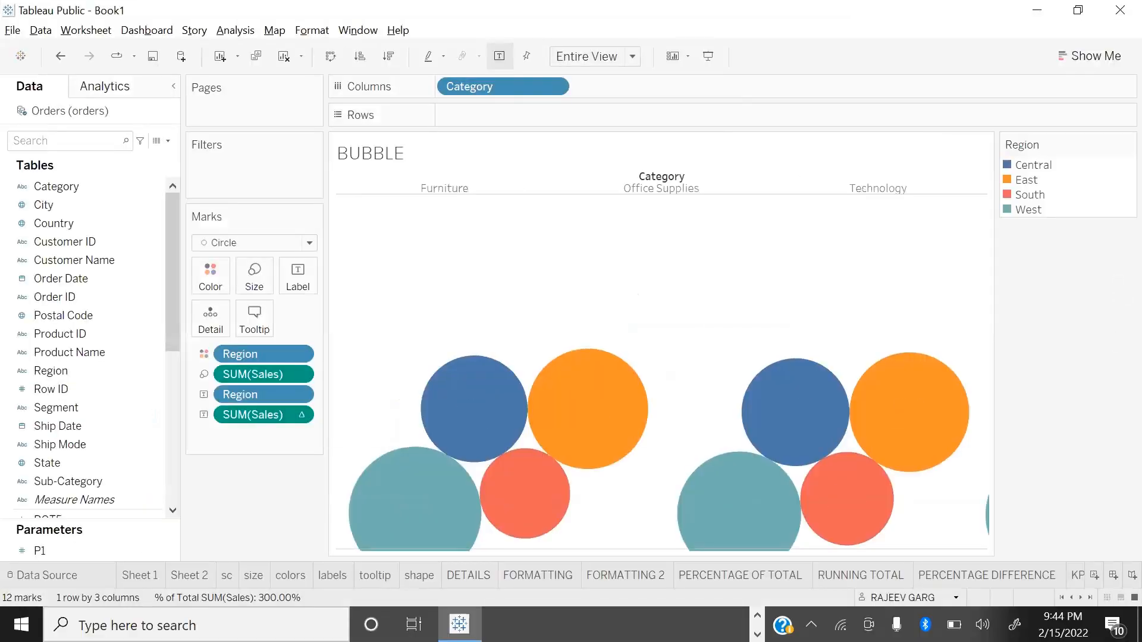
Step: Bring the end of the sheet list back into view, then switch to the slideshow and advance to the Bar Chart slide
left_click(1088, 598)
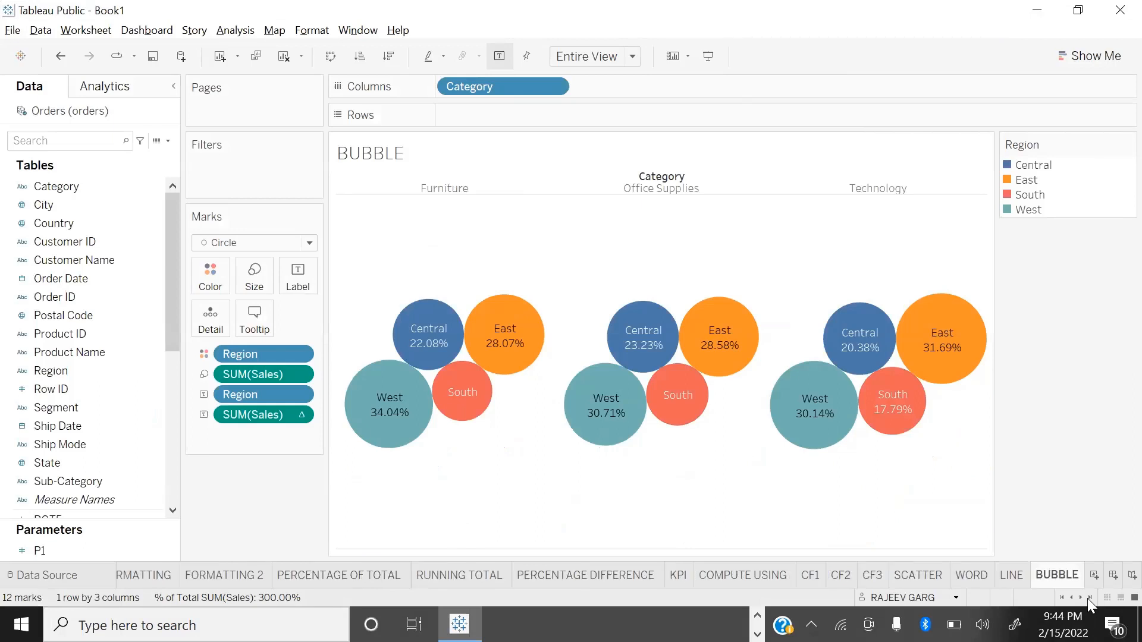
key("alt+Tab")
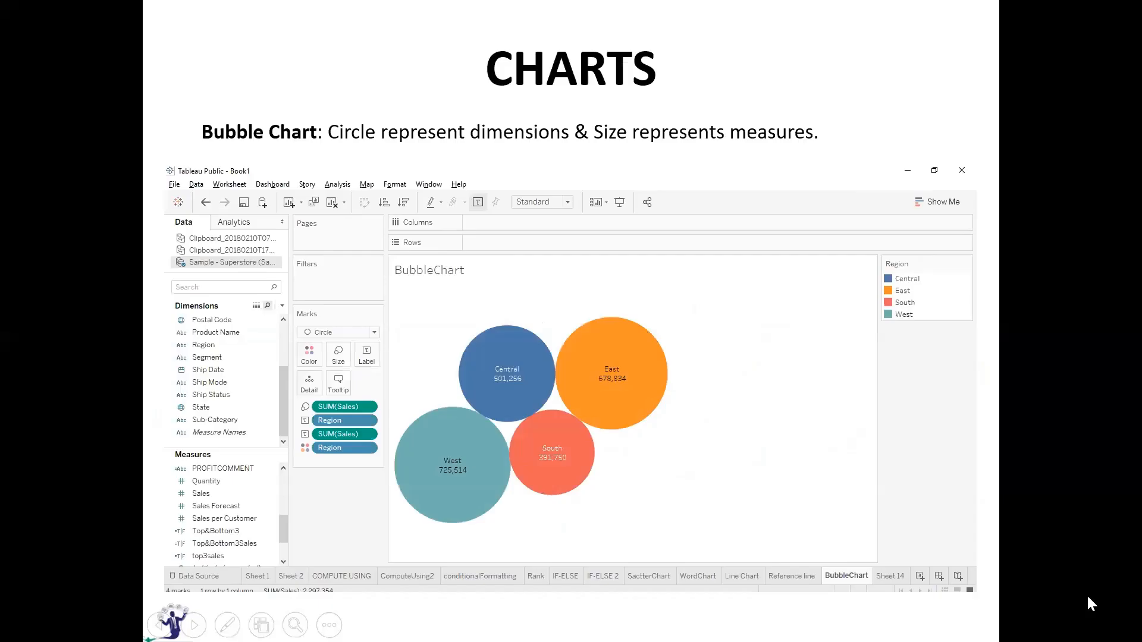
key("Right")
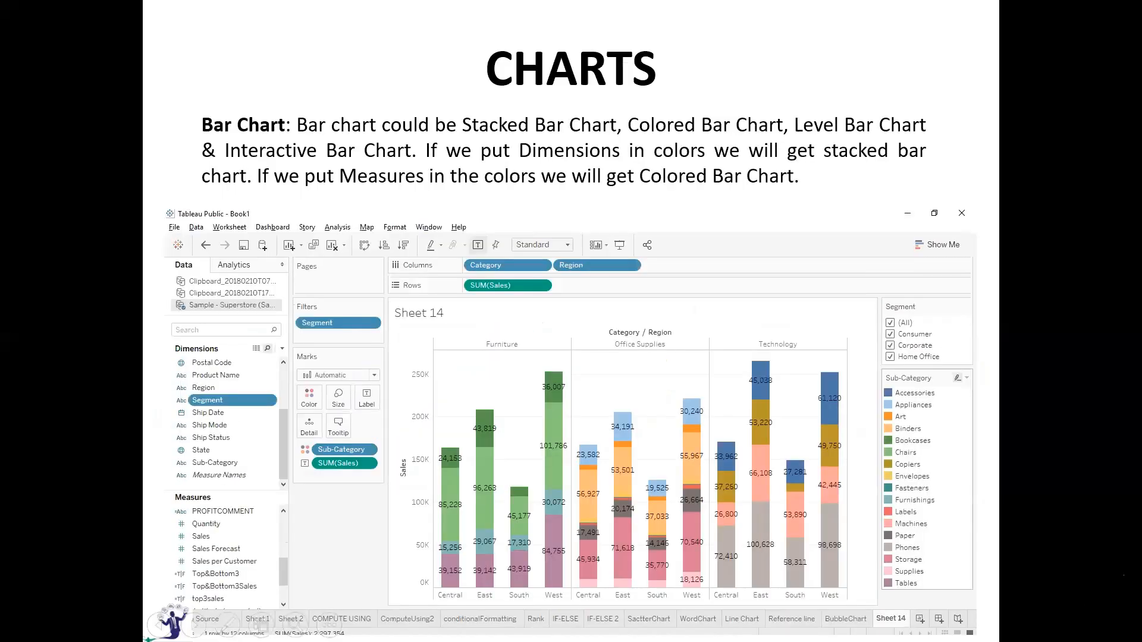
Step: Switch back to Tableau, add two new worksheets and rename the first of them BAR
key("alt+Tab")
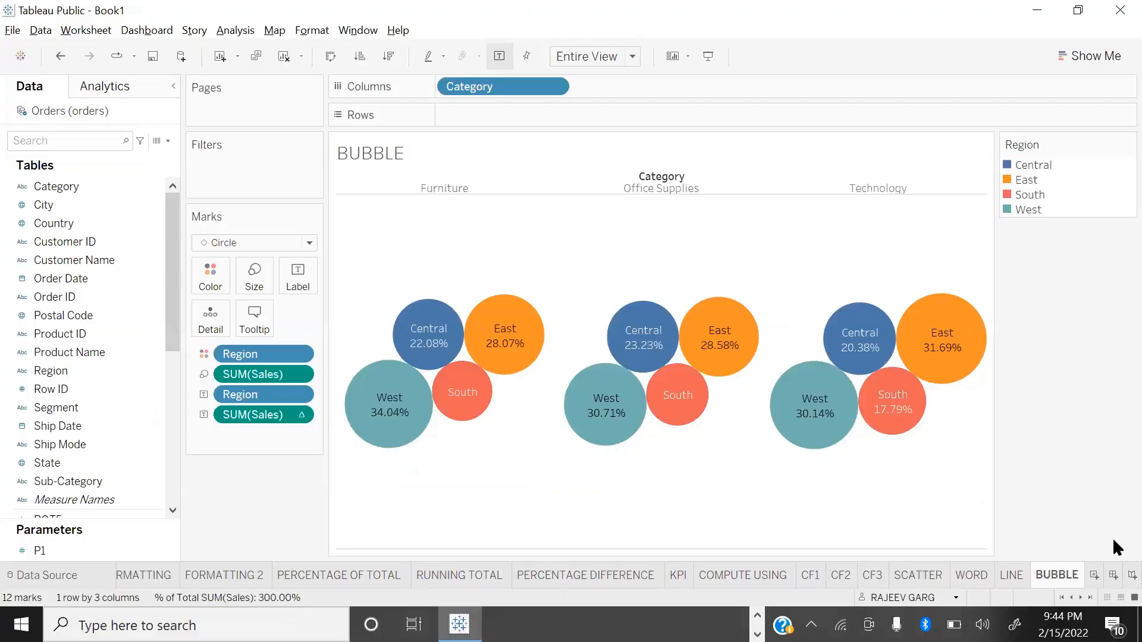
left_click(1094, 574)
left_click(1092, 575)
double_click(998, 577)
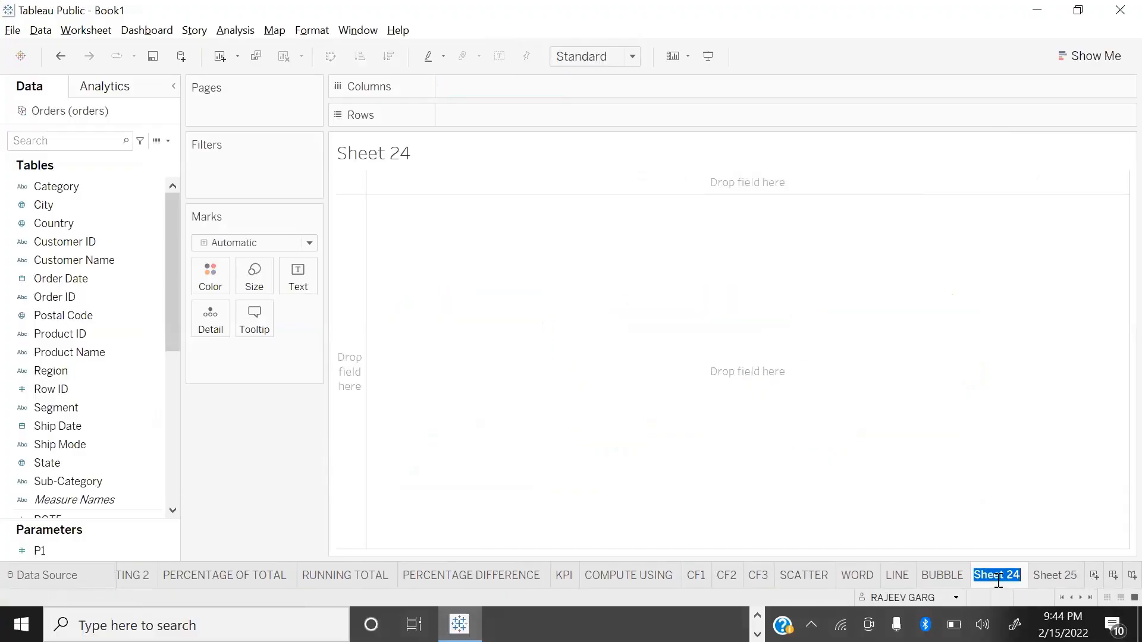
type("BAR")
key("Return")
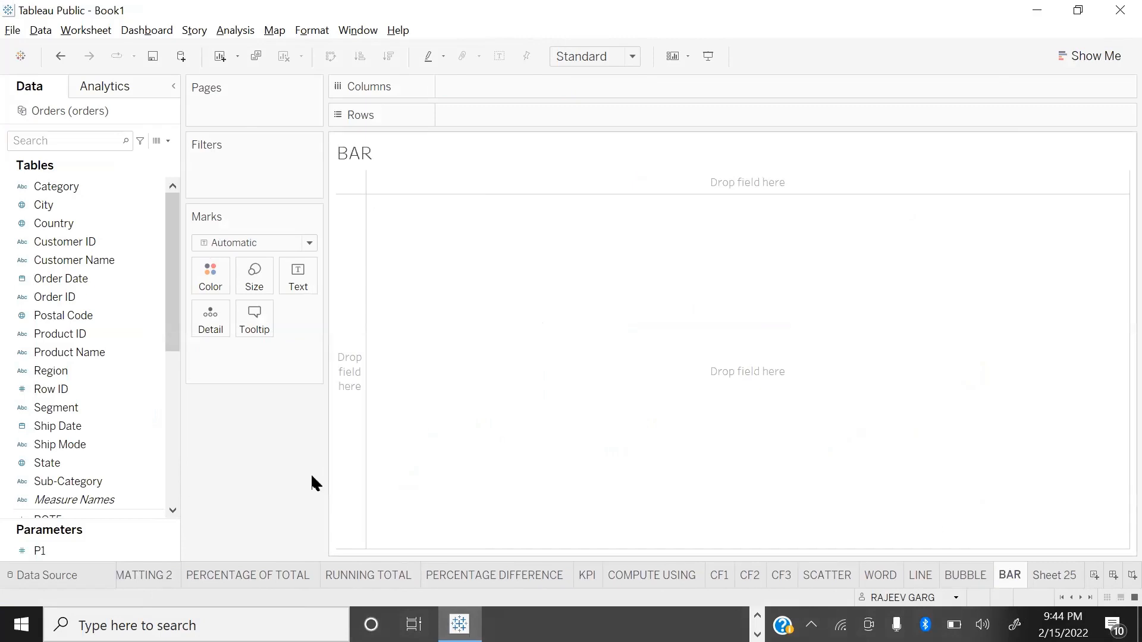
Step: Plot Sales on rows against Category and Region on columns as a bar chart
scroll(104, 460, "down", 10)
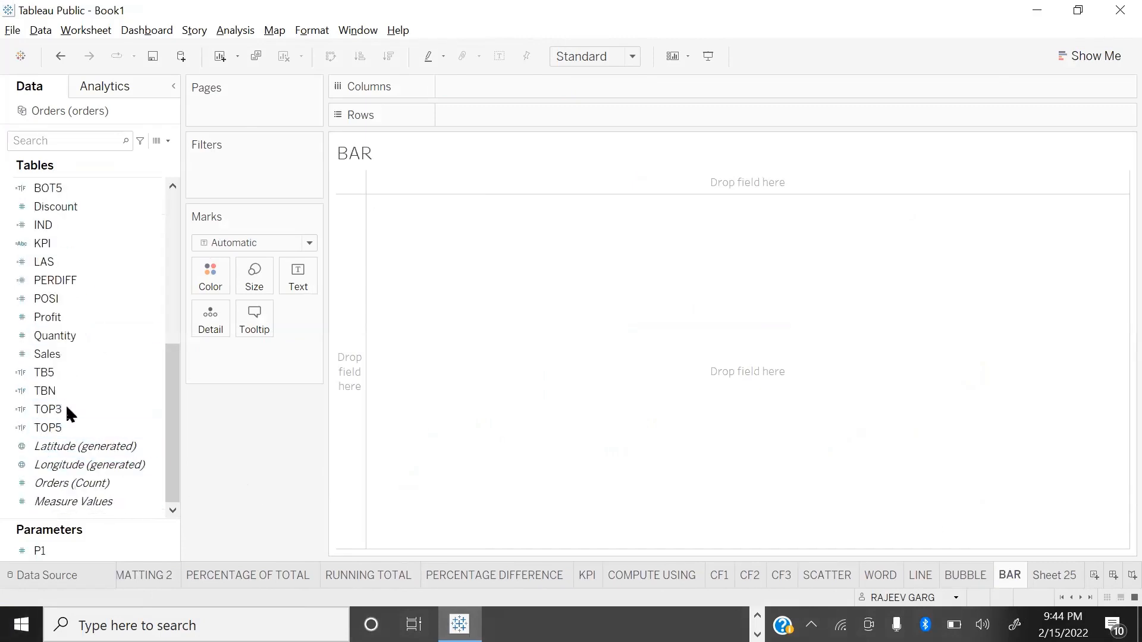
left_click(59, 355)
scroll(89, 351, "up", 6)
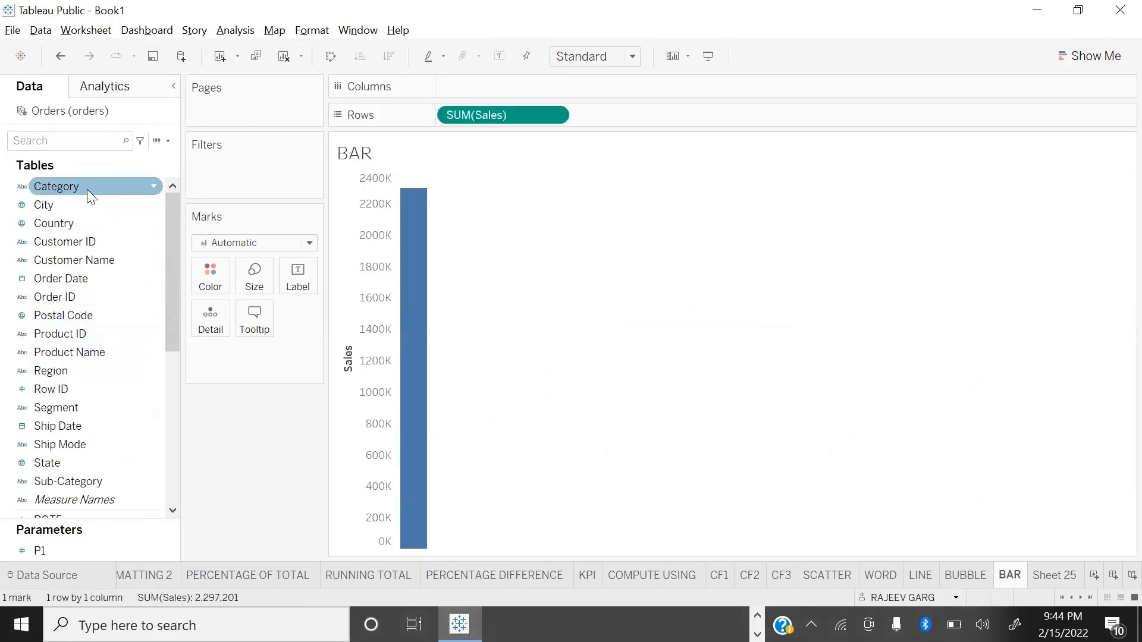
double_click(86, 188)
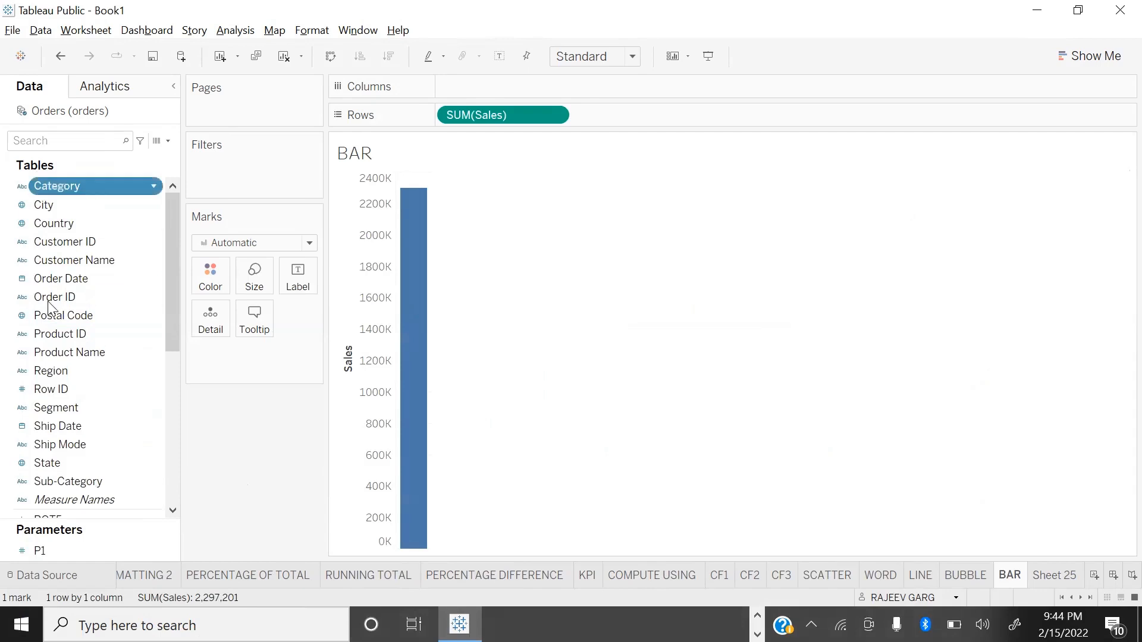
left_click(55, 369)
double_click(54, 368)
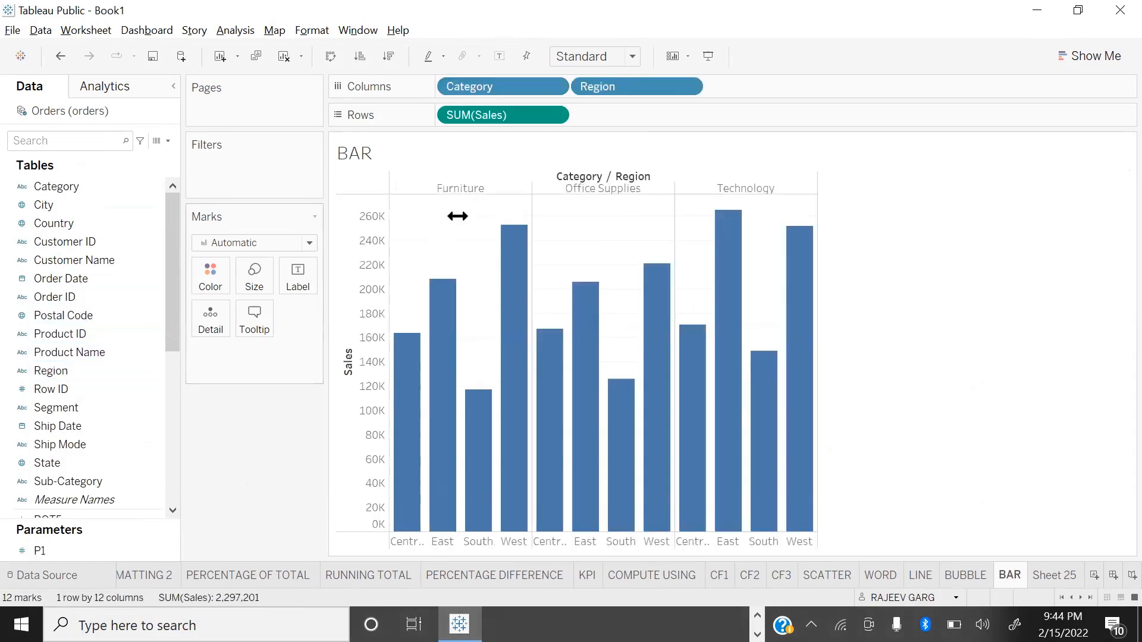
Step: Fit the bar chart to Entire View and reorder the columns so Region comes before Category
left_click(632, 57)
left_click(583, 121)
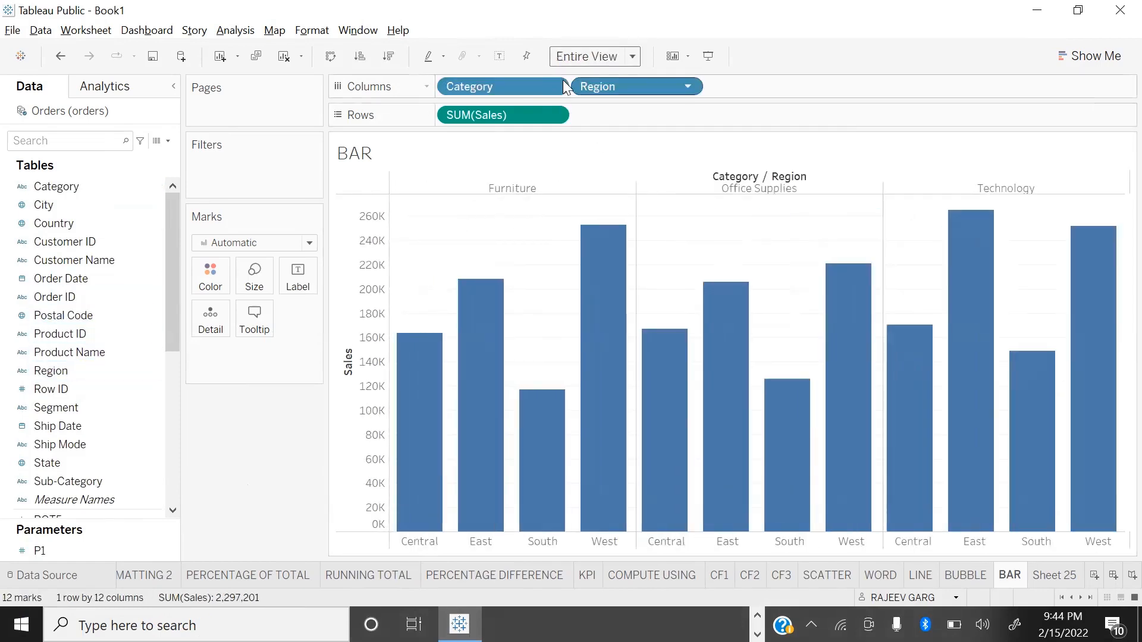
left_click_drag(535, 82, 844, 87)
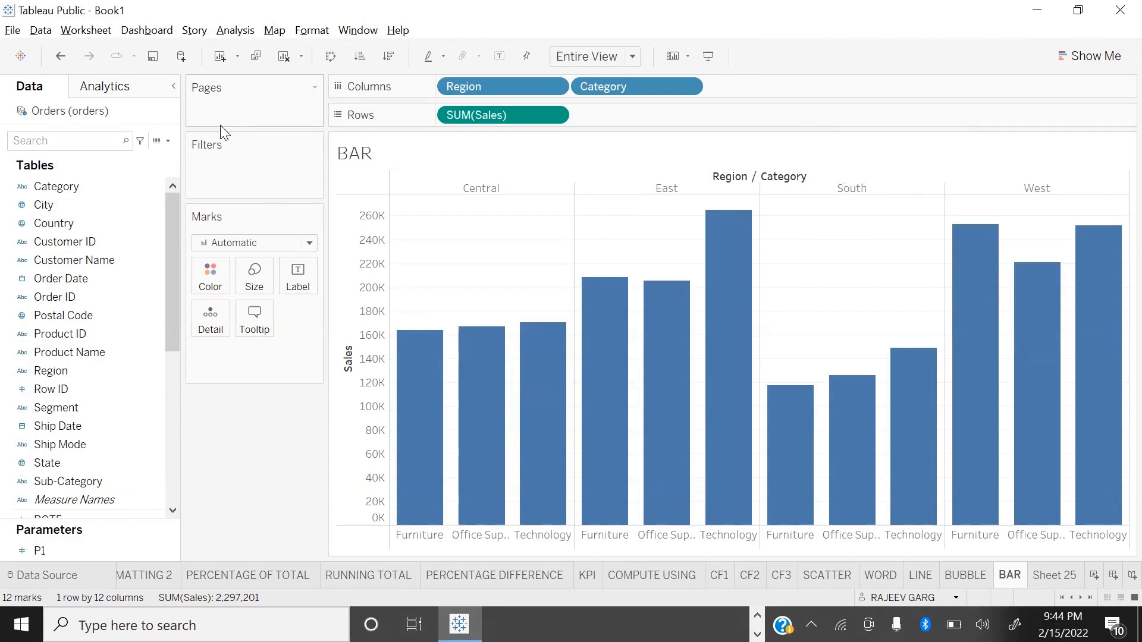
Step: Stack the bars by Sub-Category colour and label the segments with Sub-Category and Sales
left_click_drag(42, 478, 195, 282)
left_click_drag(218, 286, 218, 287)
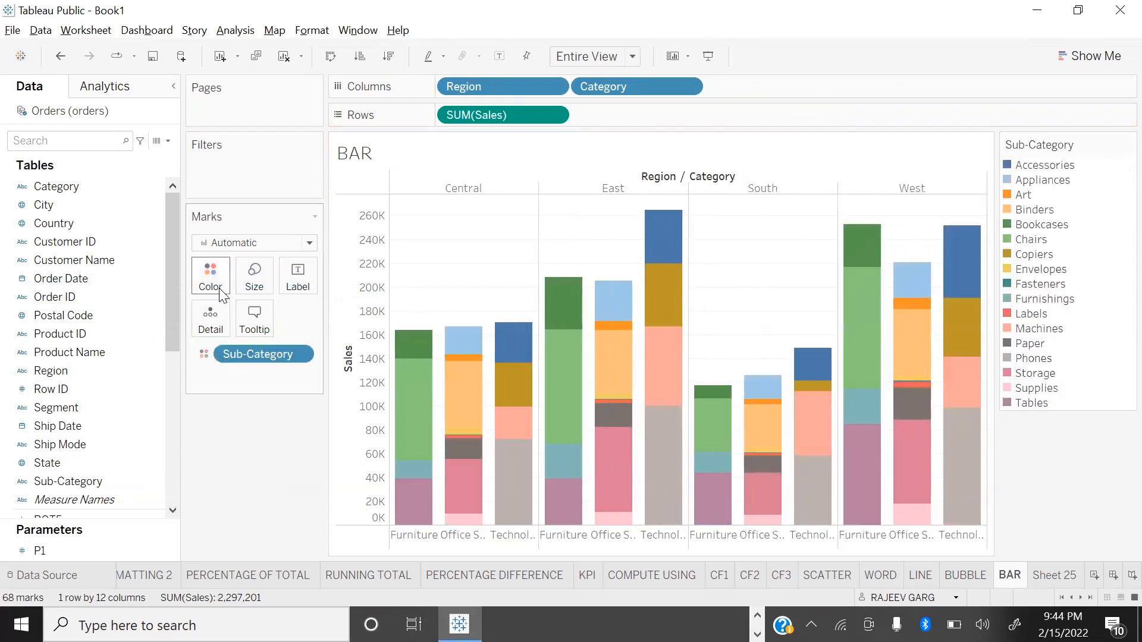
left_click_drag(45, 481, 297, 276)
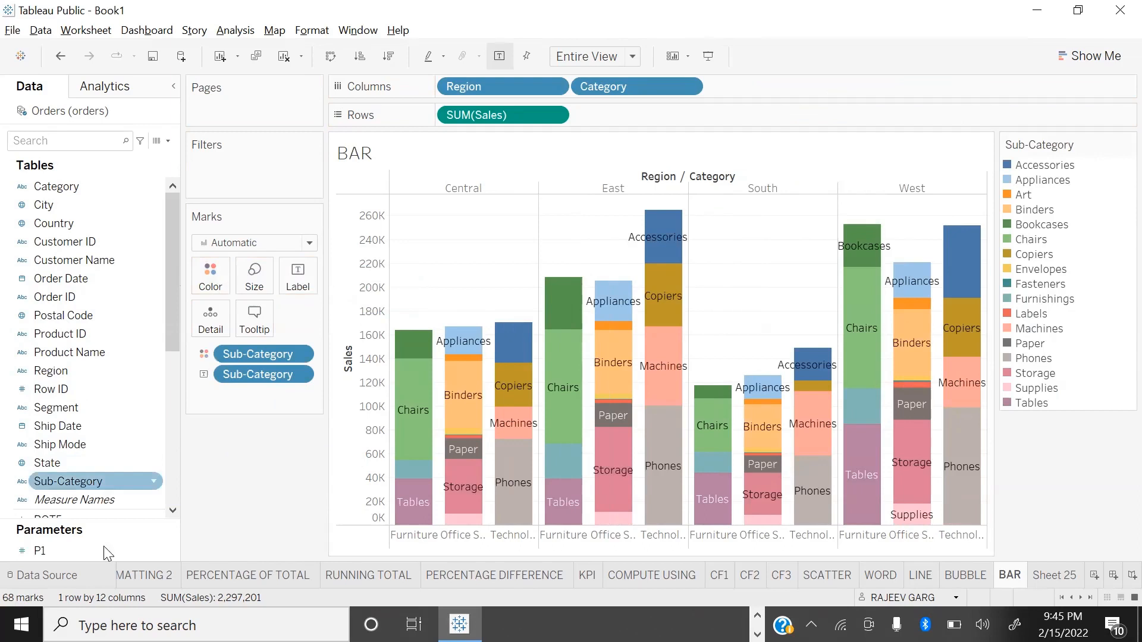
scroll(95, 250, "down", 4)
scroll(137, 417, "down", 2)
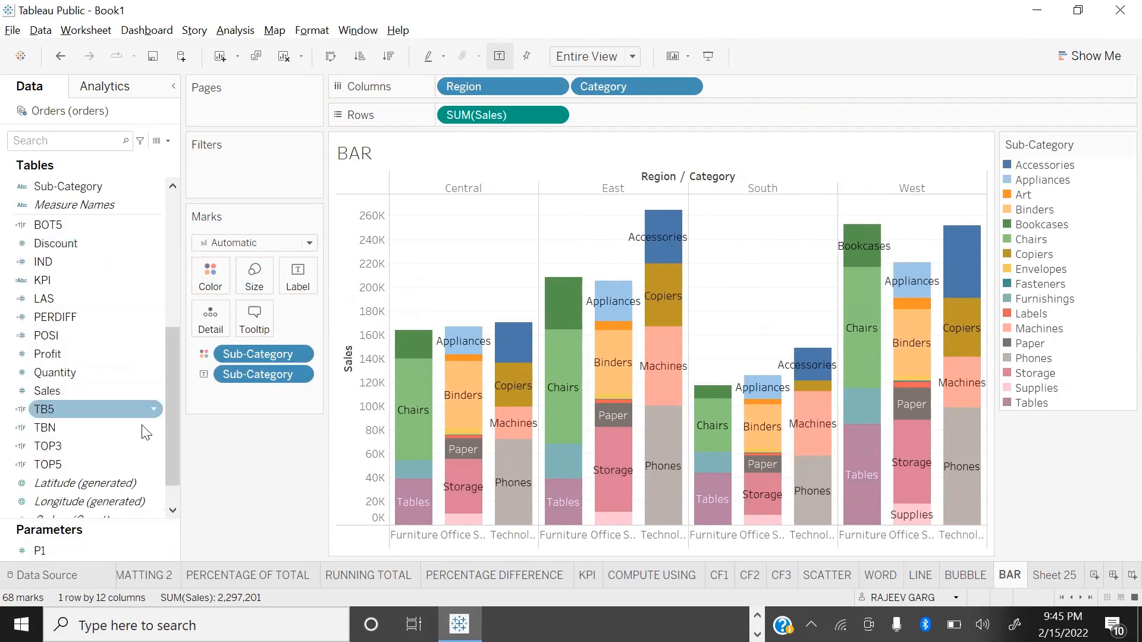
left_click_drag(60, 352, 297, 278)
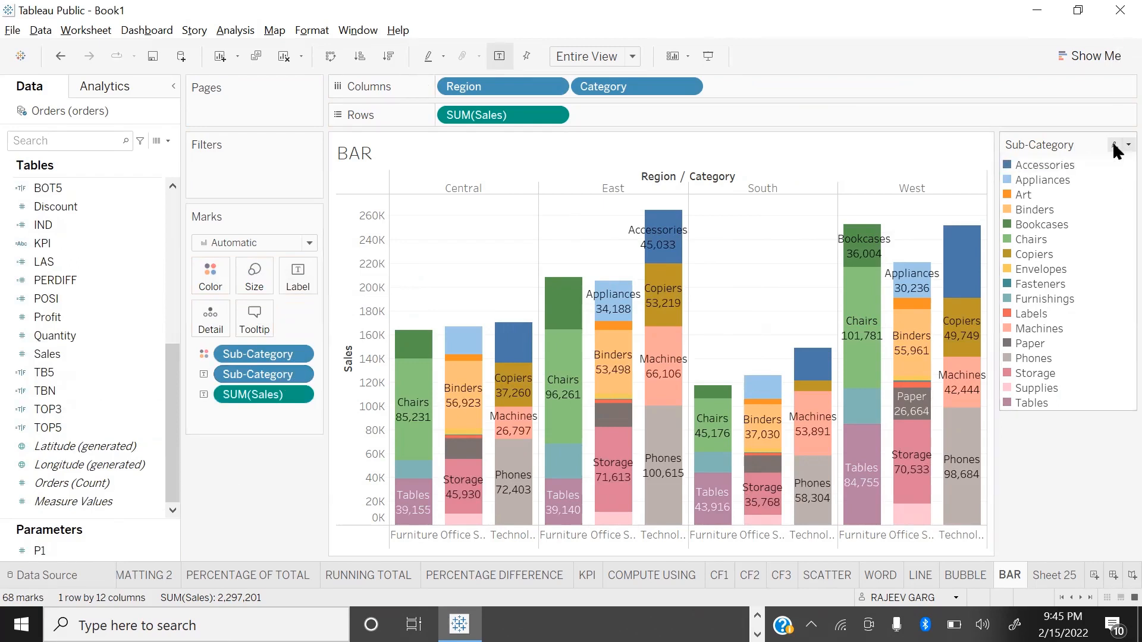
Step: Hide the Sub-Category legend and sort the categories by descending Sales, checking the chart in presentation mode
right_click(1113, 145)
left_click(1016, 283)
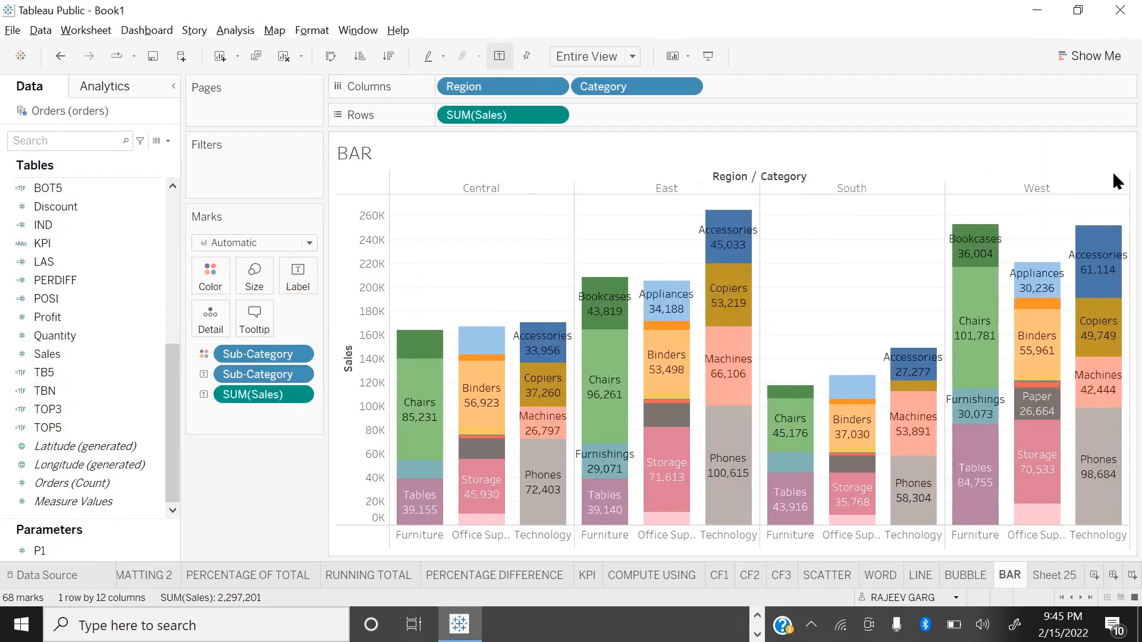
left_click(398, 62)
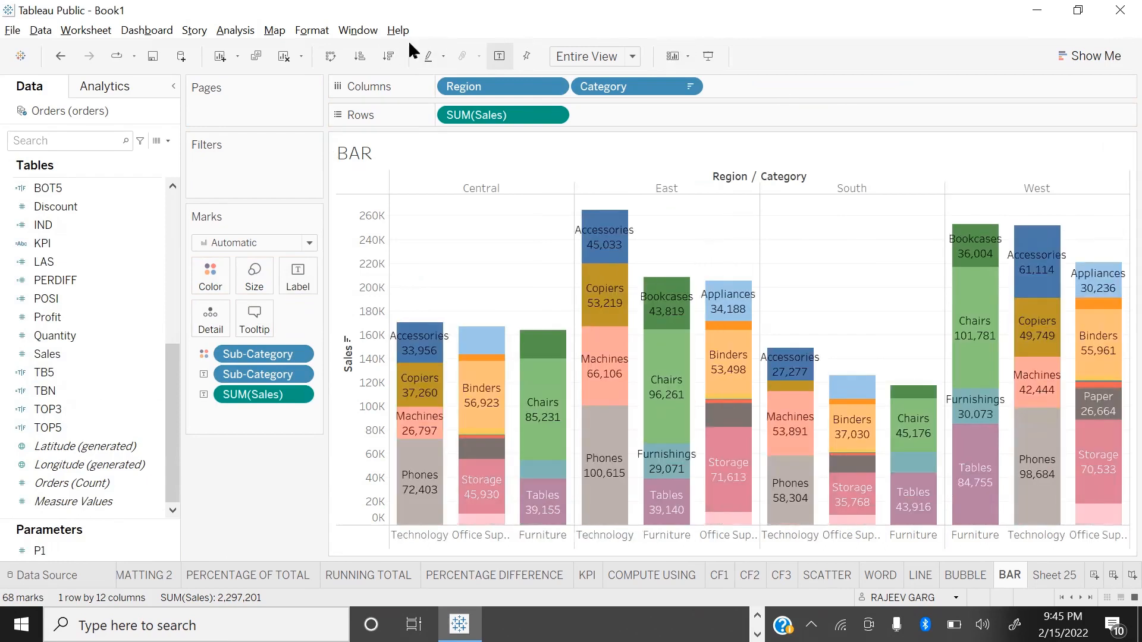
key("F7")
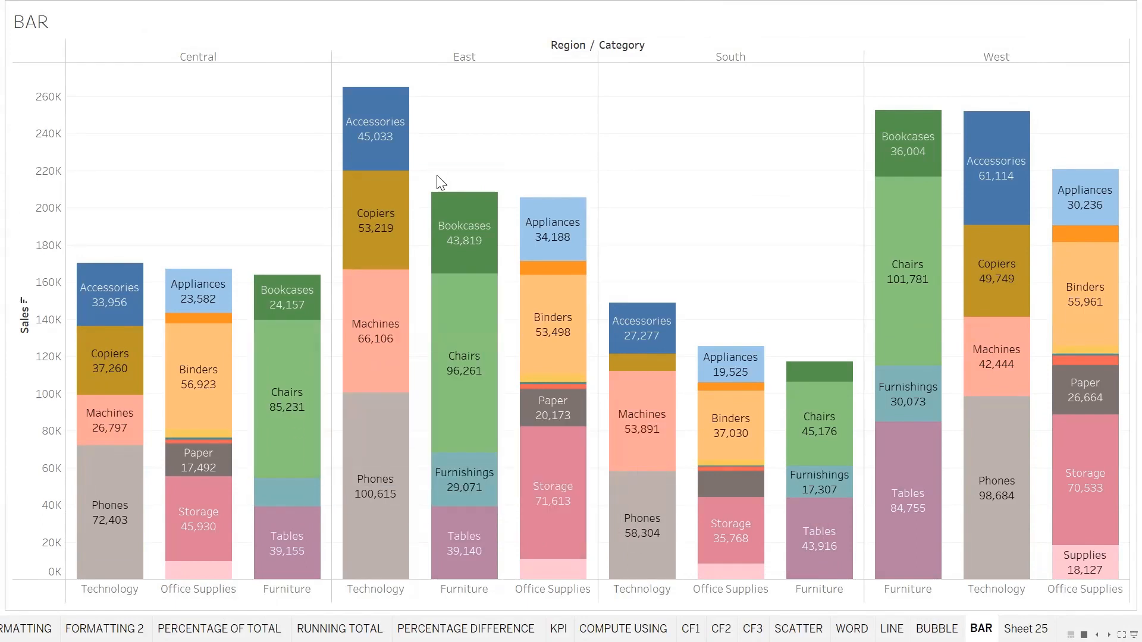
key("Escape")
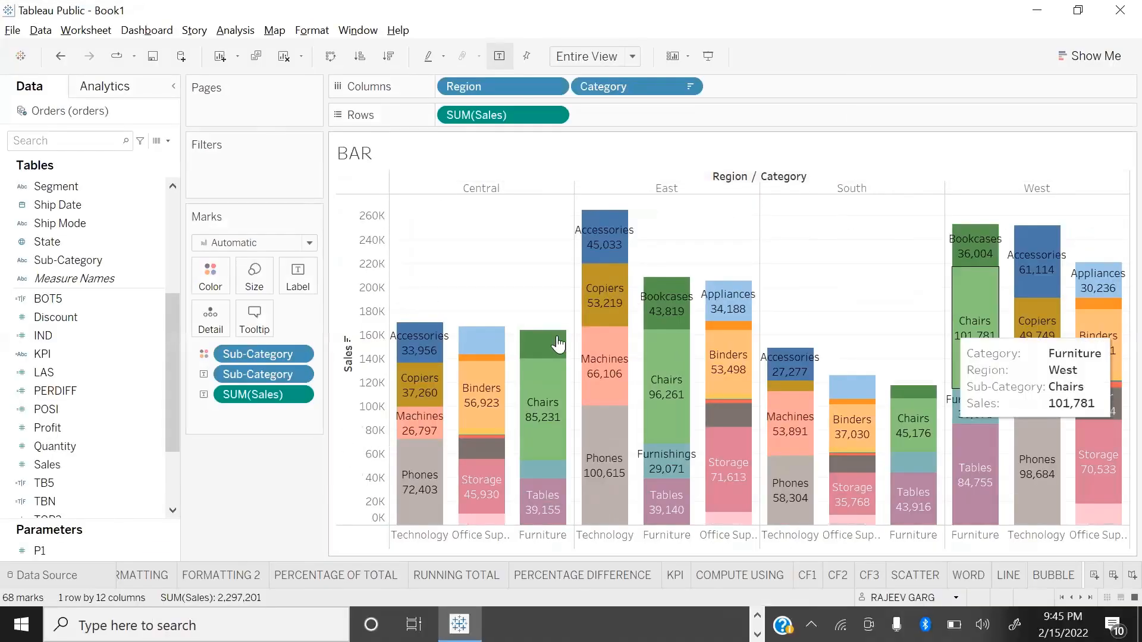
Step: Try the thinnest mark size on the bars, and set them close to the maximum width
left_click(255, 272)
left_click_drag(319, 316, 173, 321)
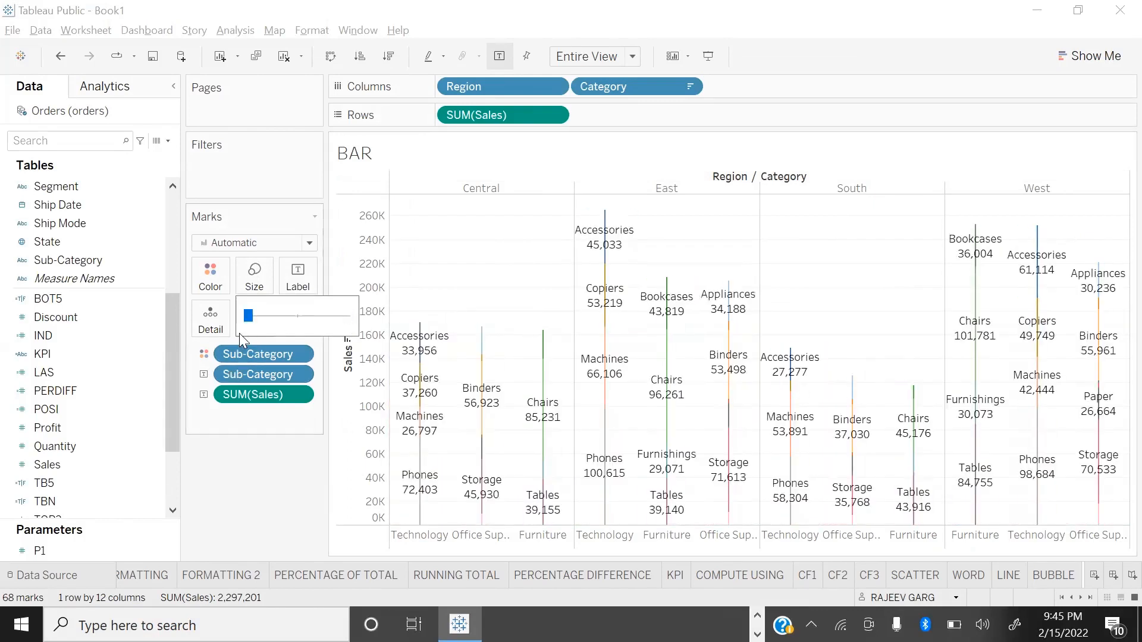
left_click_drag(249, 314, 339, 328)
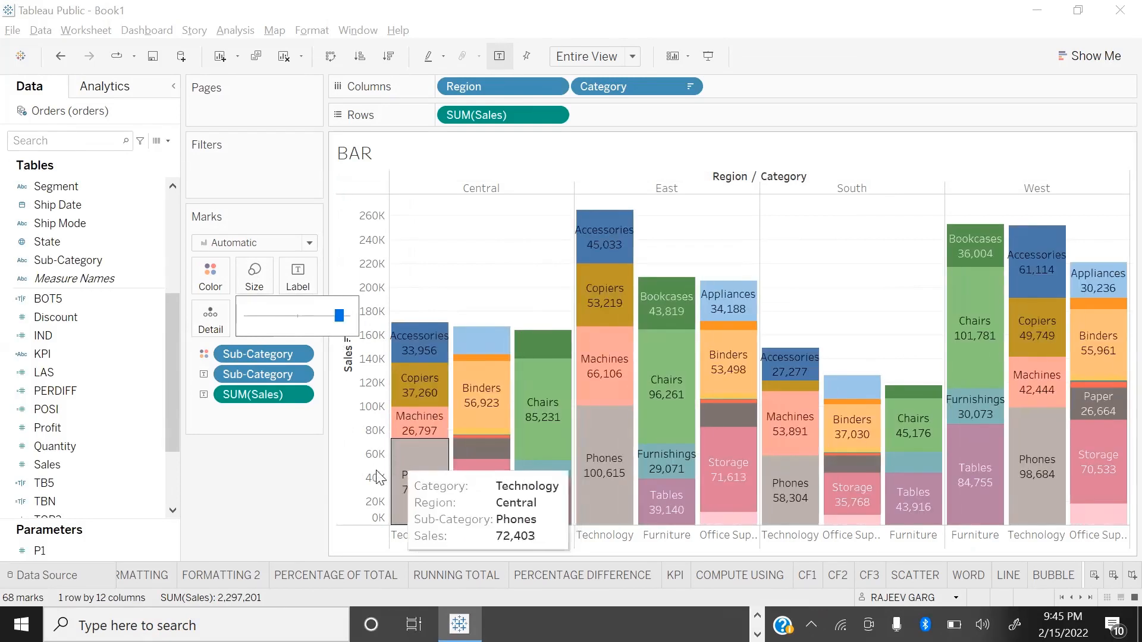
left_click(293, 493)
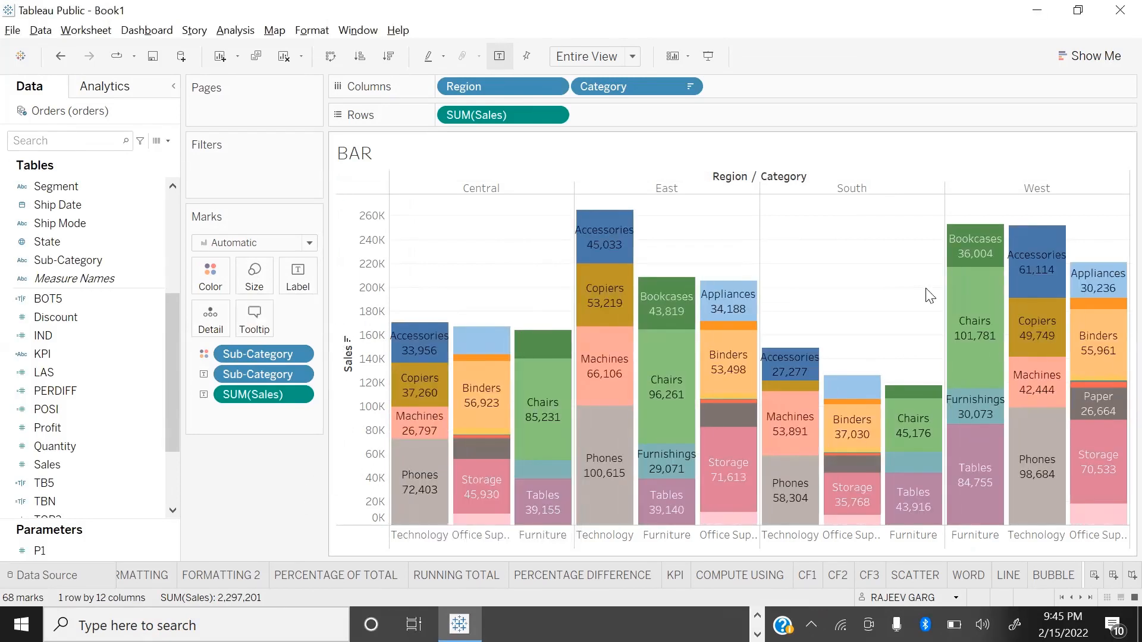
Step: Swap the axes to view the bars horizontally in presentation mode, and swap them back to vertical
key("ctrl+w")
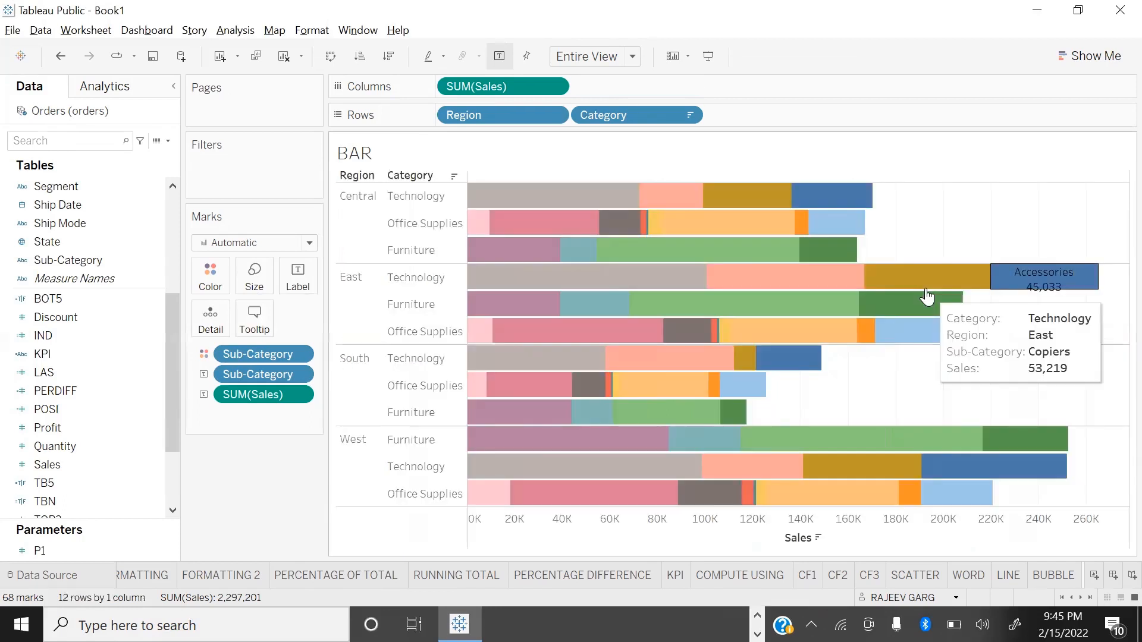
key("F7")
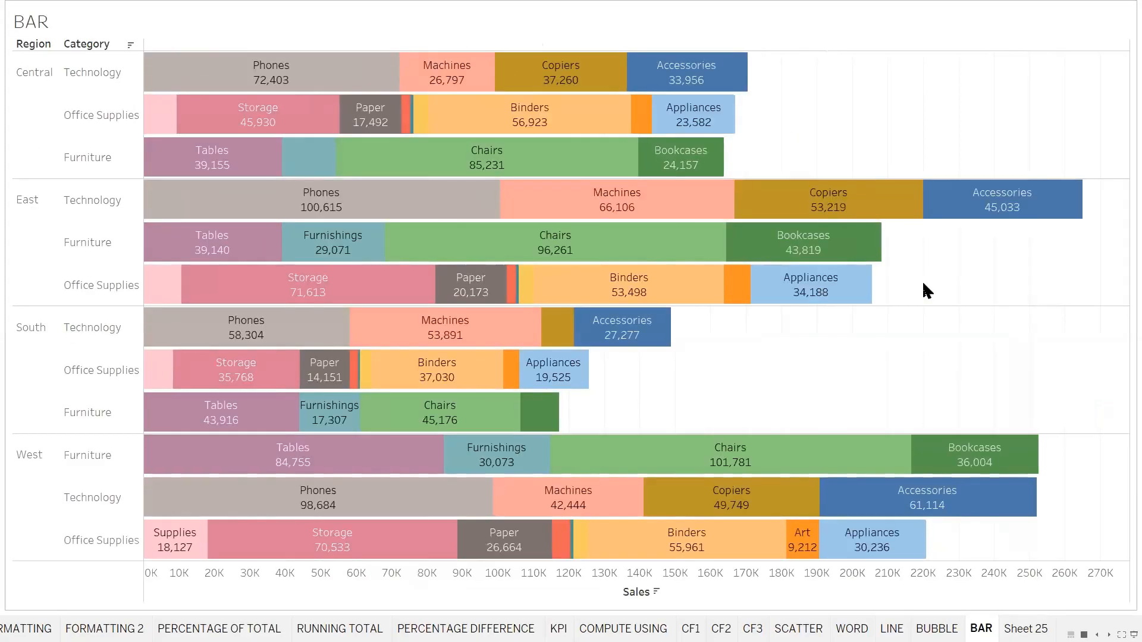
key("F7")
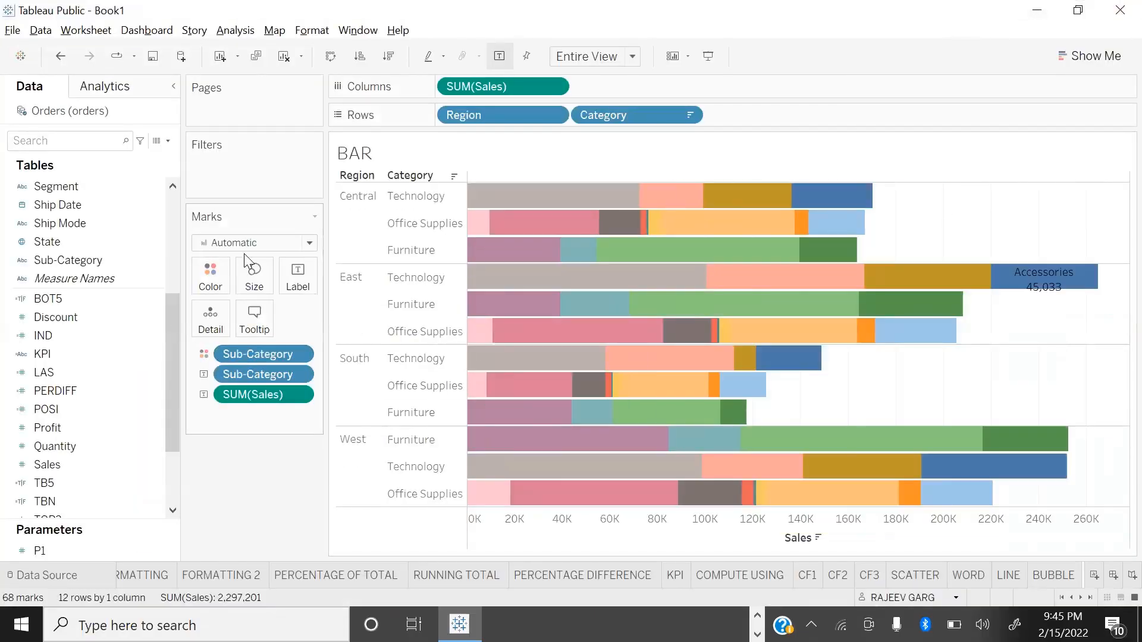
key("ctrl+w")
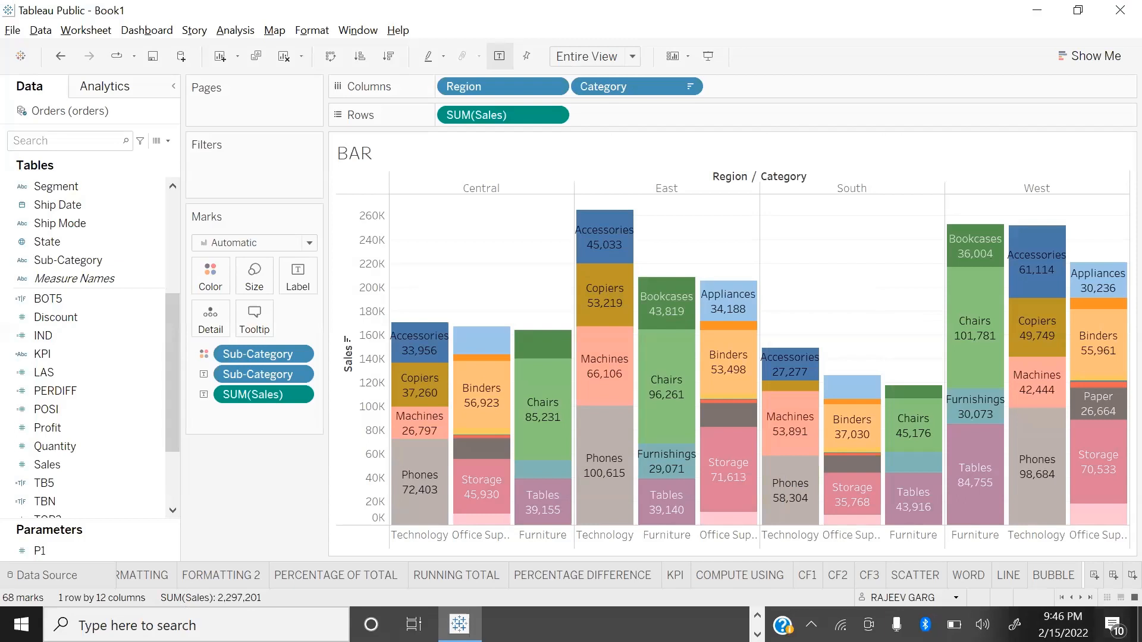
Step: Go to the empty last worksheet, Sheet 25, and rename it TREE
left_click(1091, 597)
left_click(1056, 575)
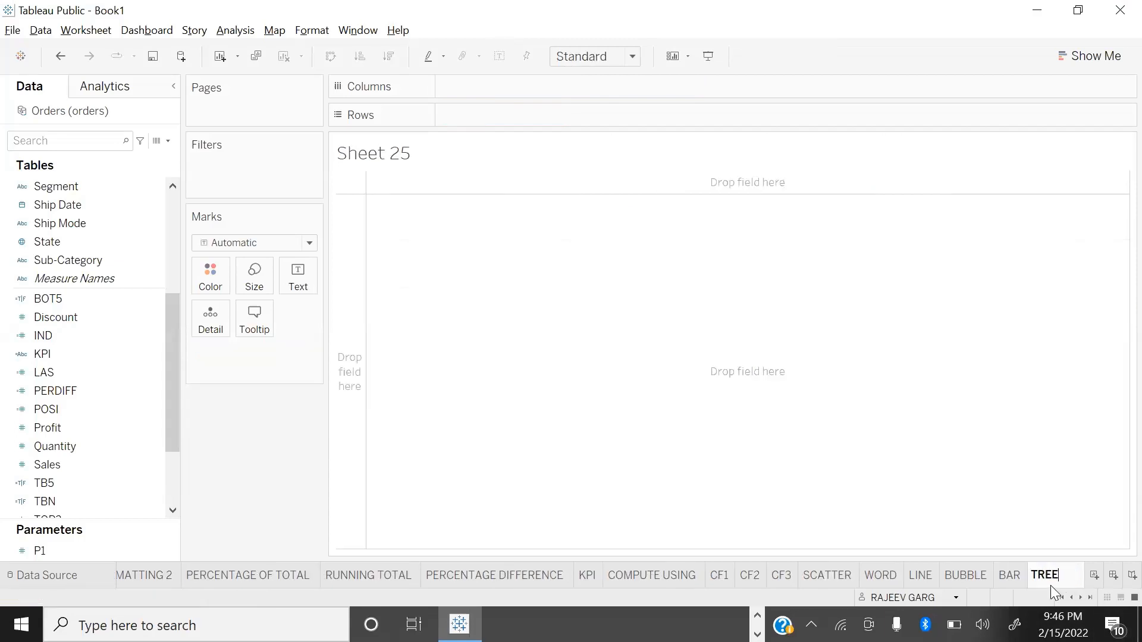
key("Return")
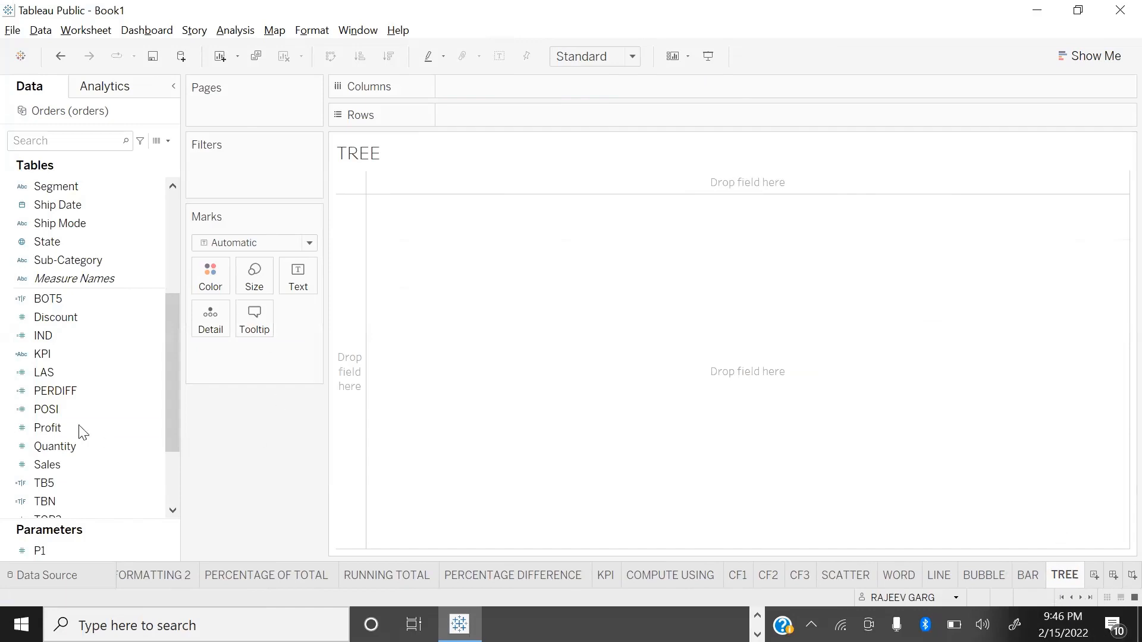
Step: Build a treemap with Region as colour and Sales as size, and fit it to Entire View
double_click(75, 468)
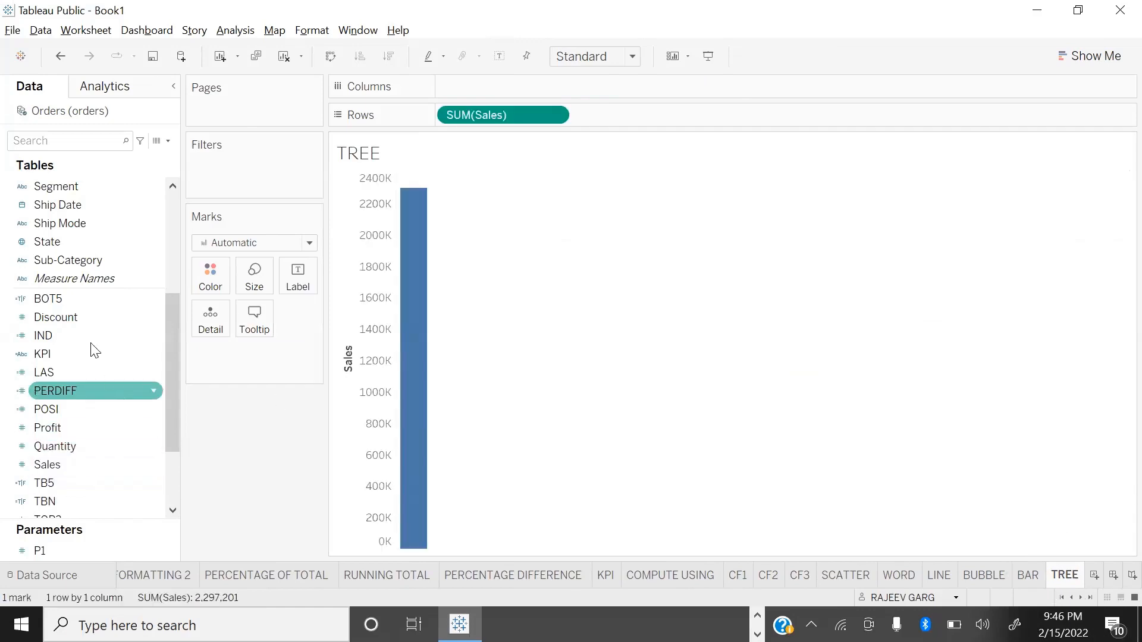
scroll(92, 349, "up", 4)
double_click(59, 371)
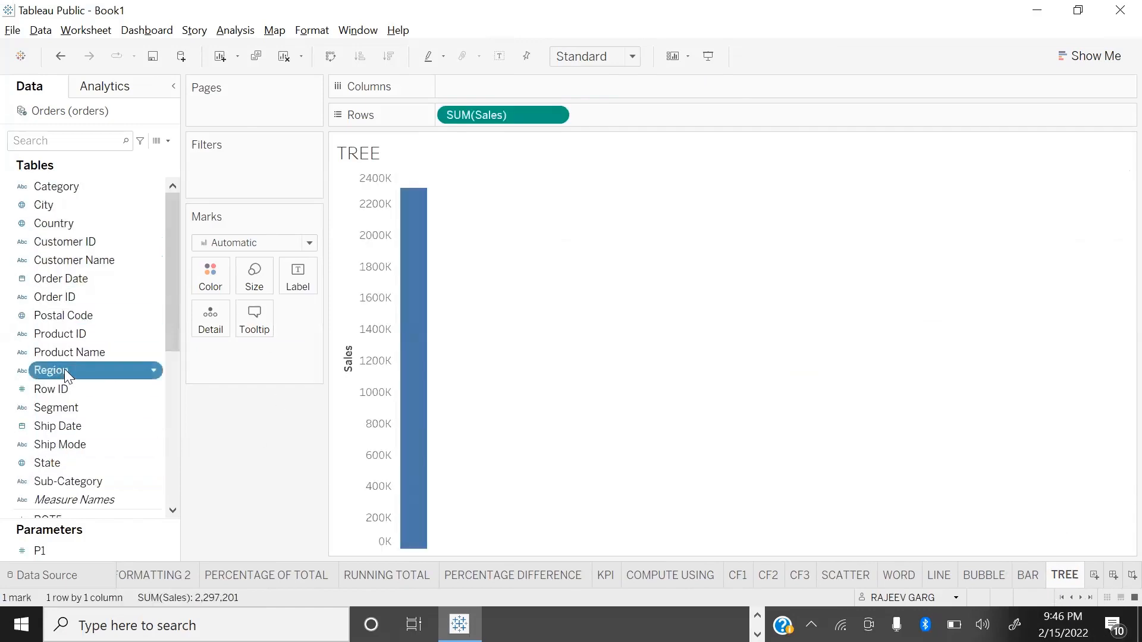
left_click_drag(506, 85, 217, 277)
left_click_drag(488, 113, 286, 314)
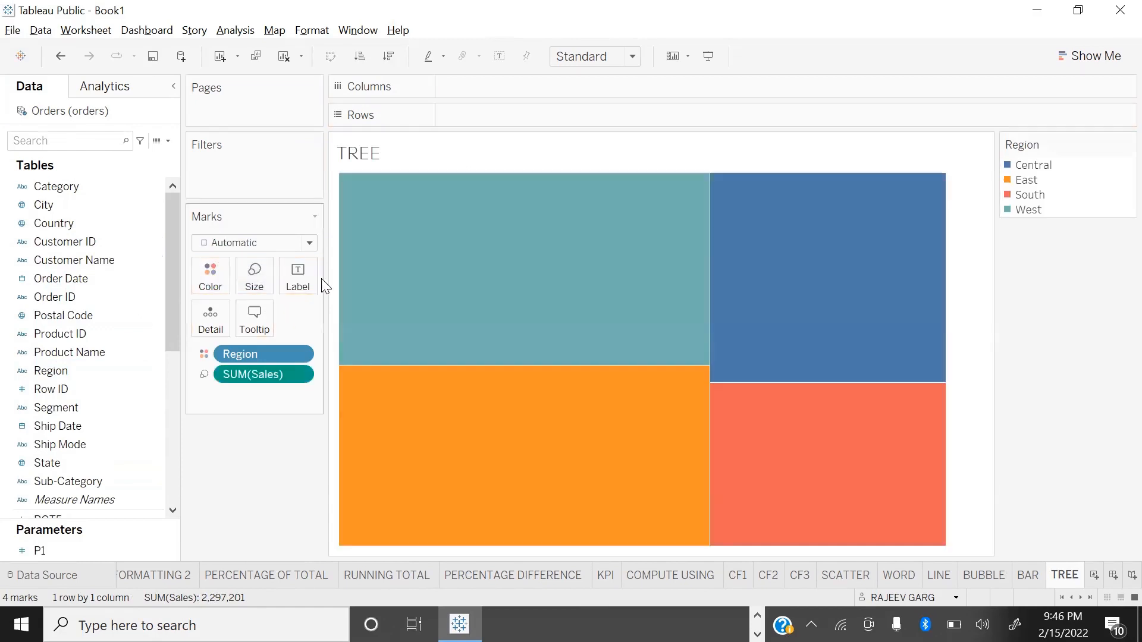
left_click(605, 56)
left_click(595, 120)
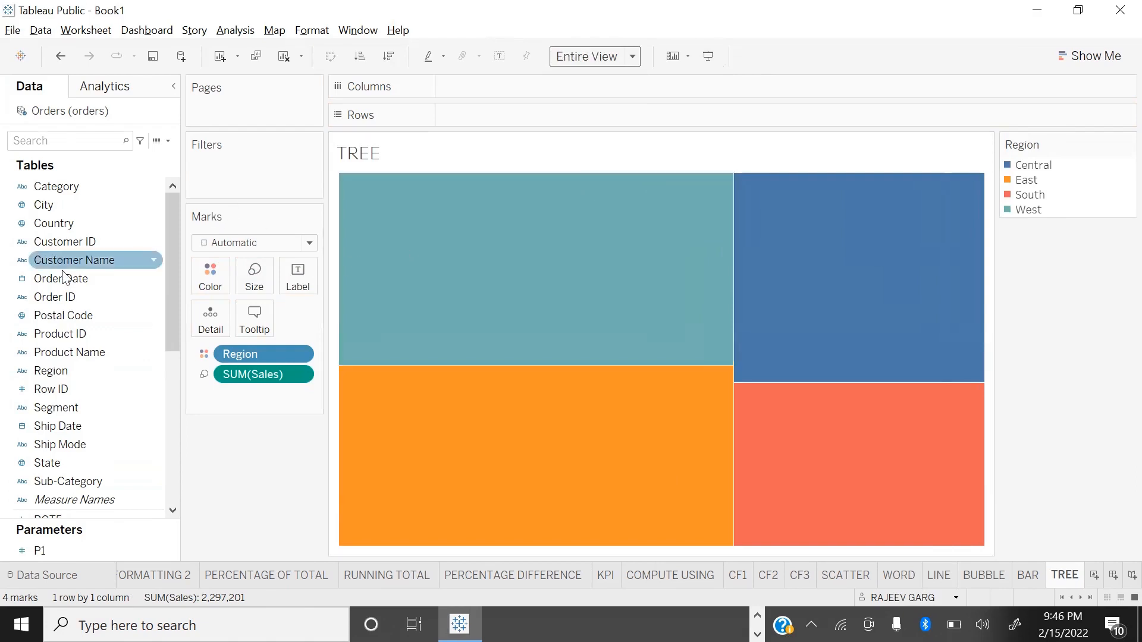
Step: Label the treemap rectangles with Region and Sales
left_click_drag(62, 369, 297, 275)
scroll(114, 470, "down", 6)
left_click_drag(65, 355, 306, 278)
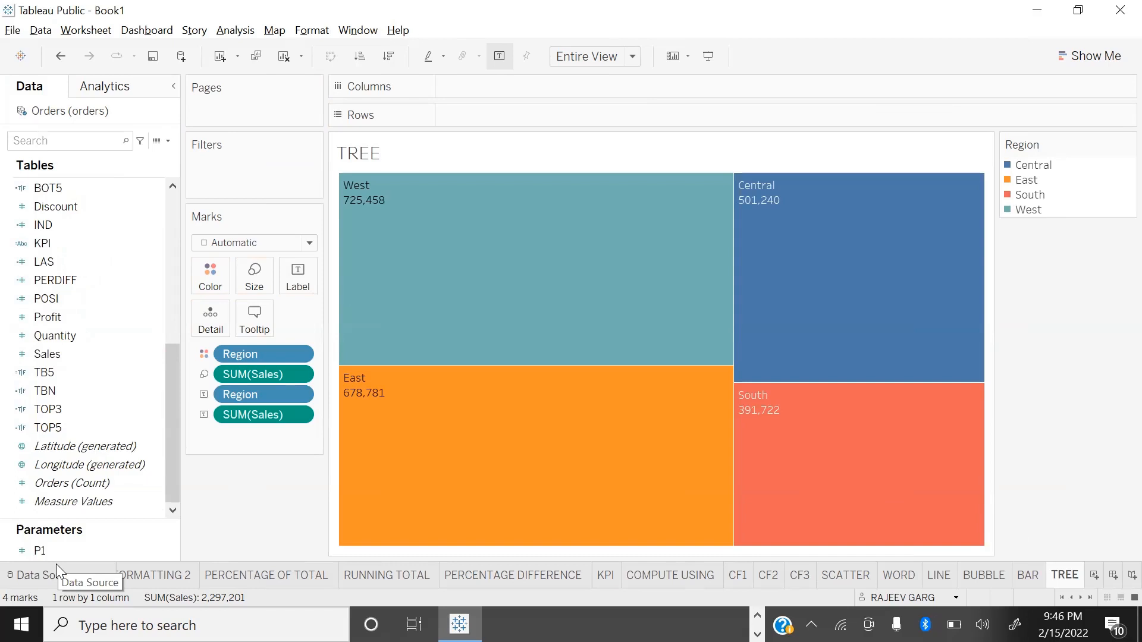
mouse_move(405, 268)
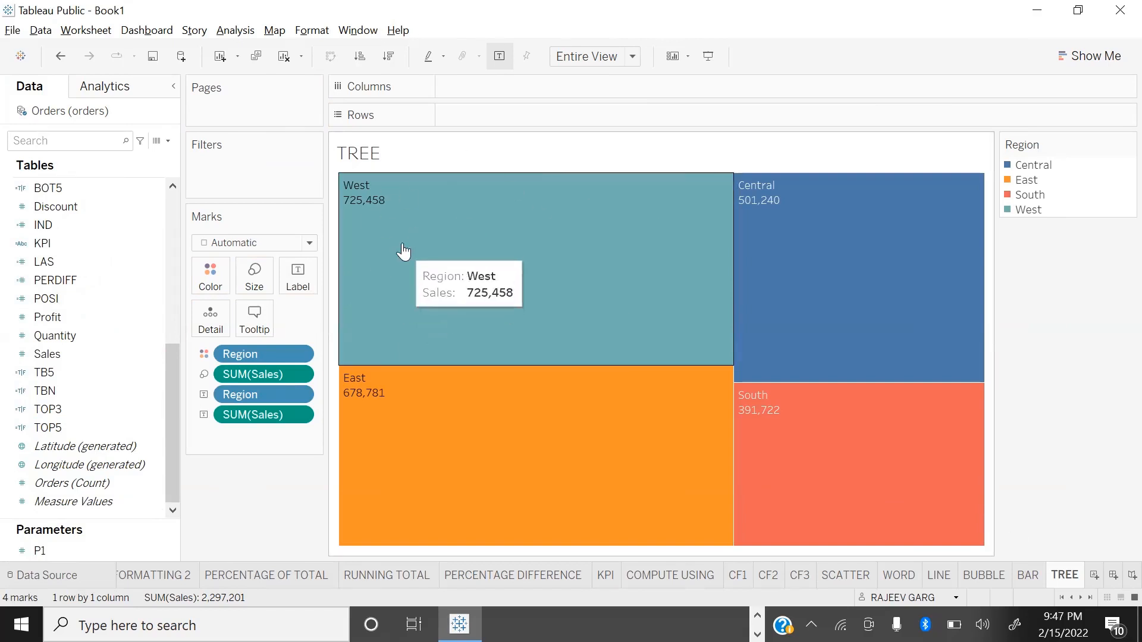
Step: Subdivide the treemap by adding Category and Segment as labels
scroll(125, 238, "up", 6)
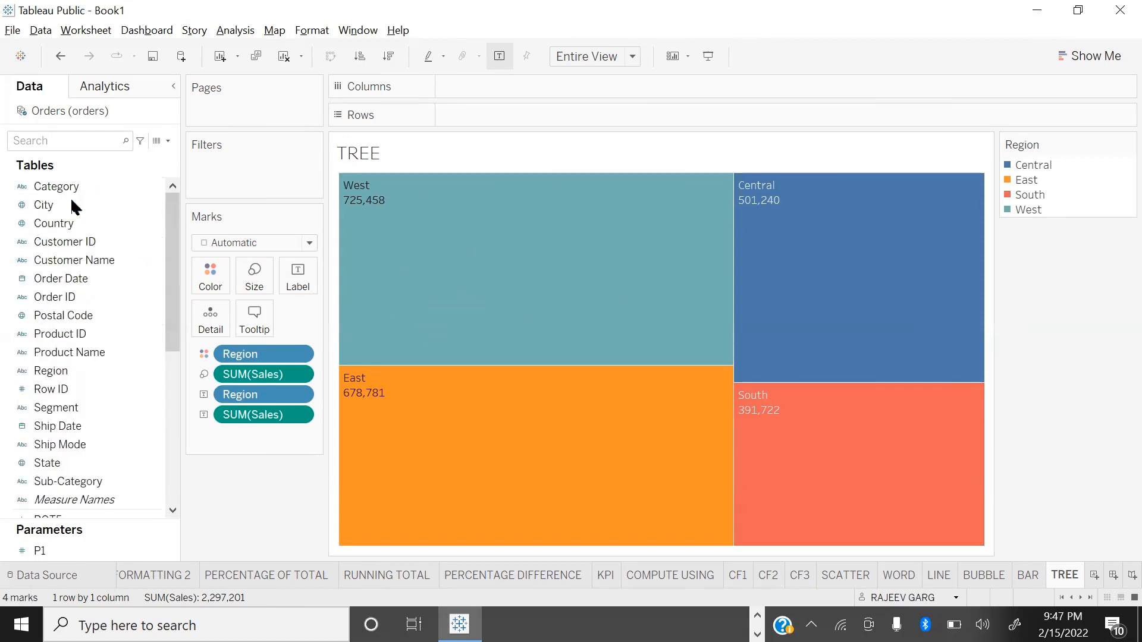
left_click_drag(73, 187, 303, 291)
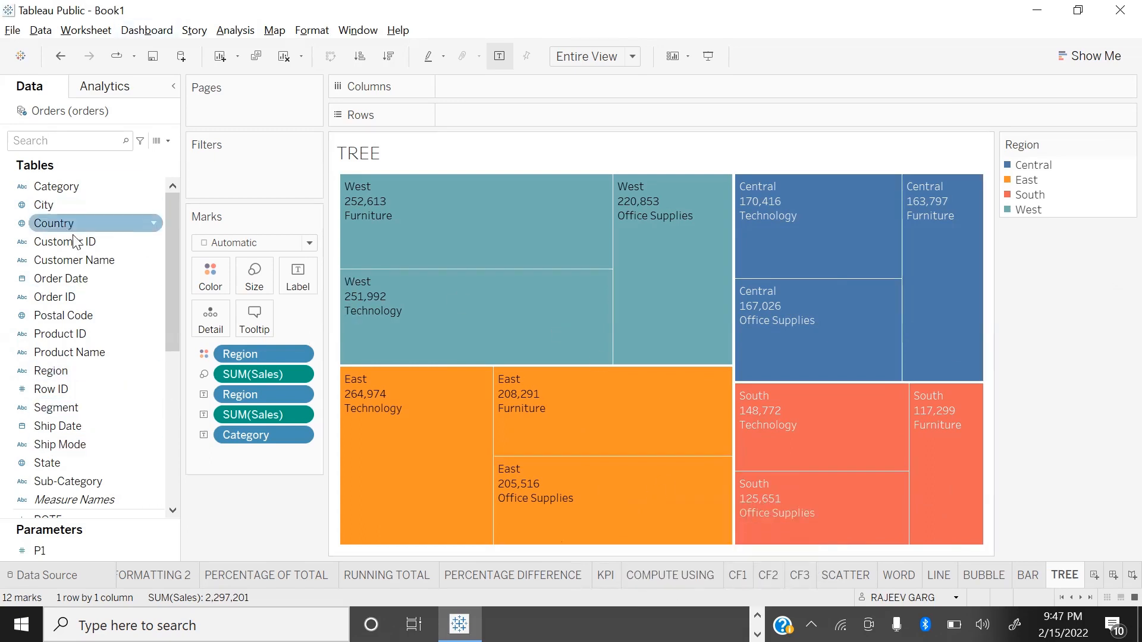
left_click_drag(53, 419, 299, 276)
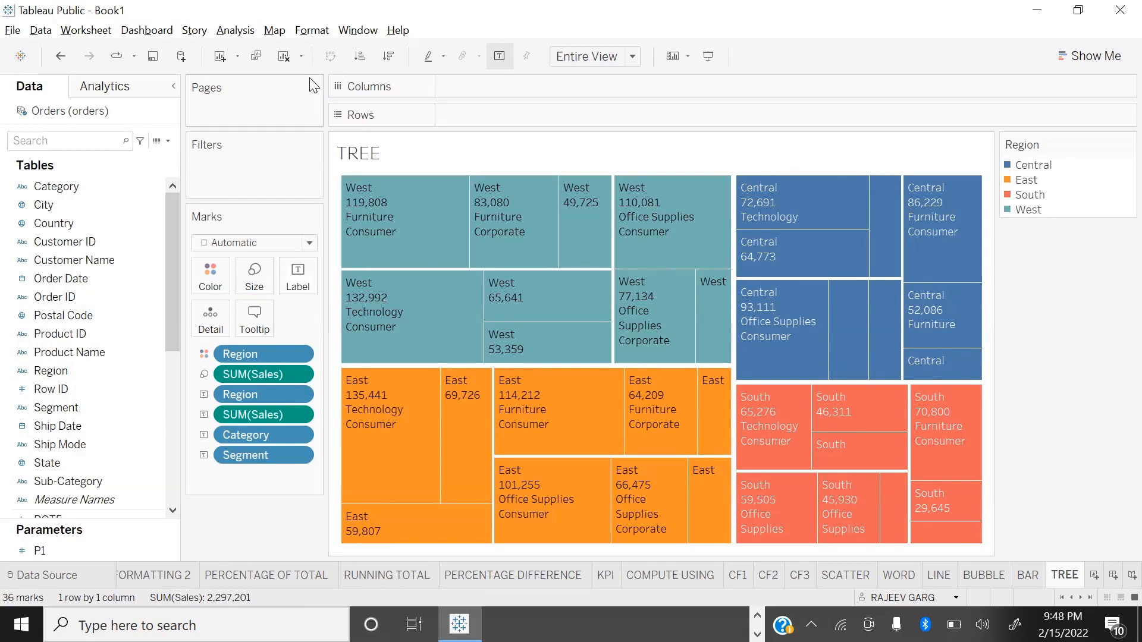
Step: Clear the TREE sheet and rebuild the treemap from a Sales by Region bar chart, moving Region to colour and Sales to size
left_click(289, 58)
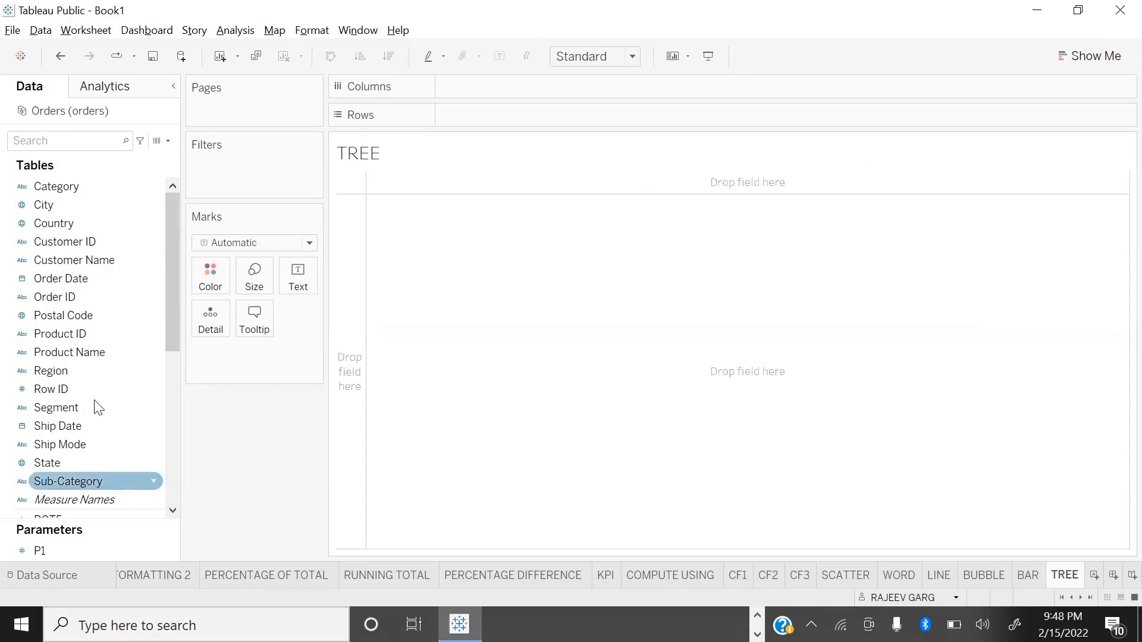
scroll(89, 399, "down", 3)
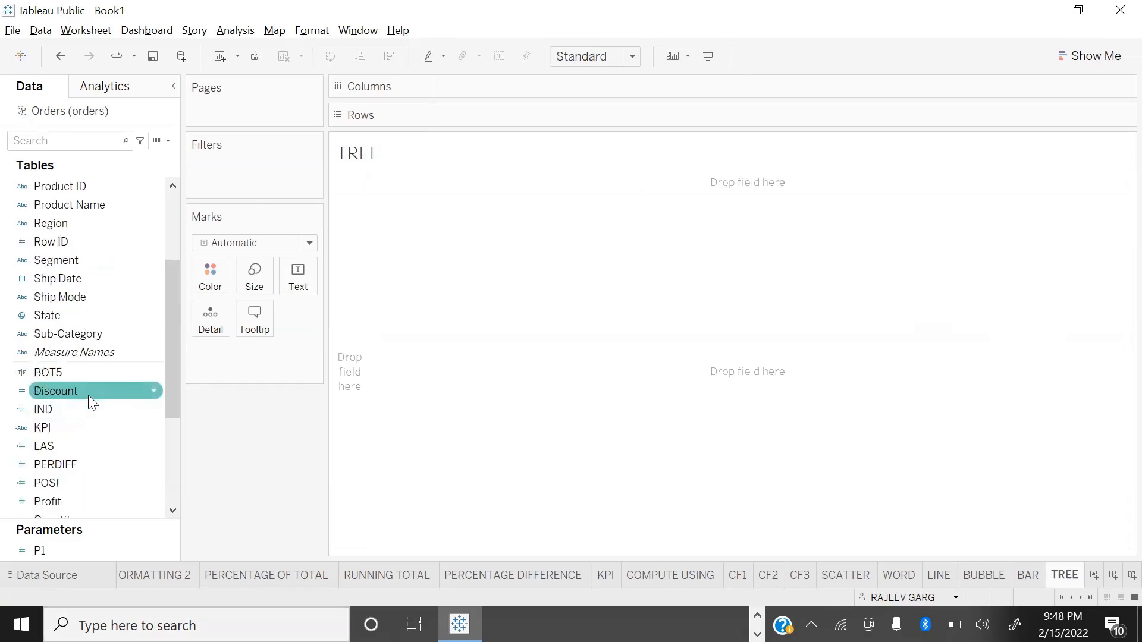
scroll(59, 504, "down", 2)
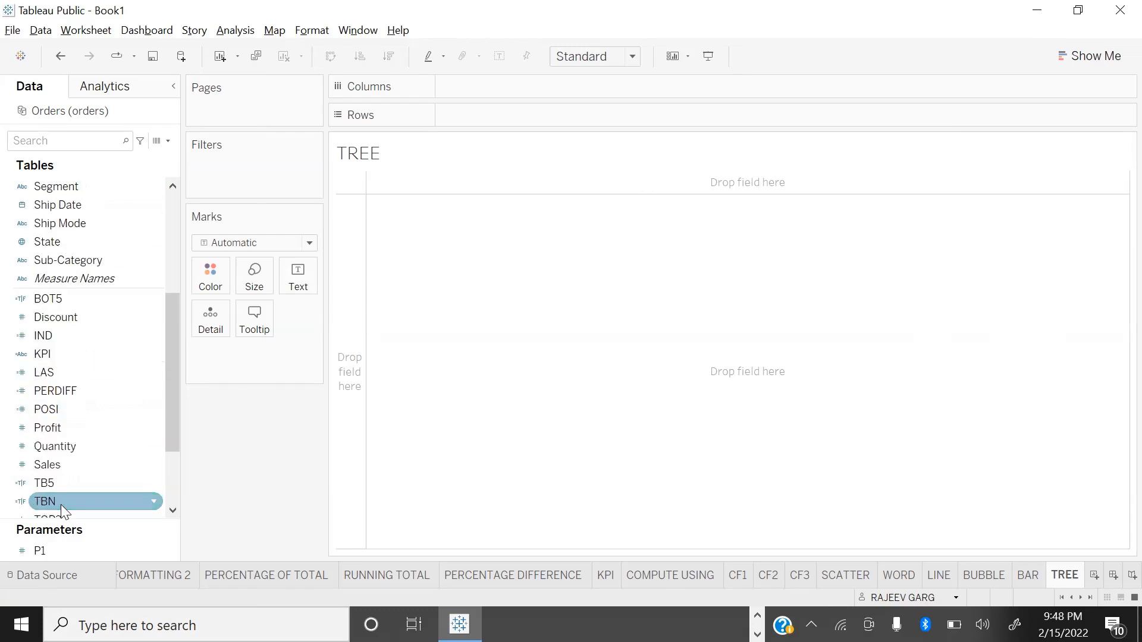
double_click(78, 462)
scroll(88, 251, "up", 2)
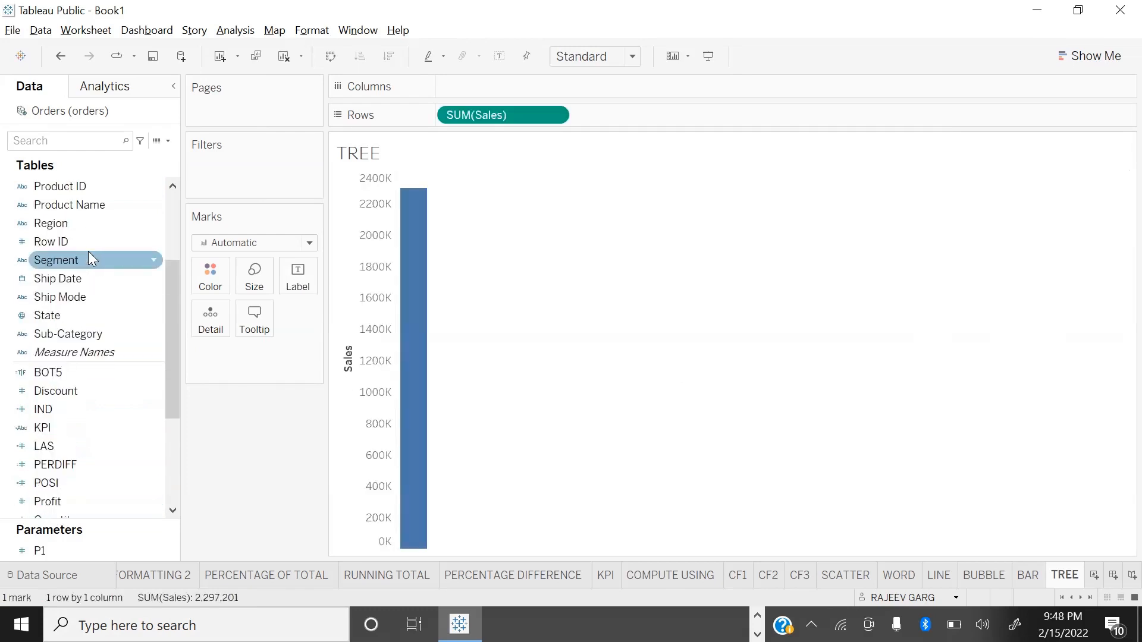
scroll(88, 250, "up", 2)
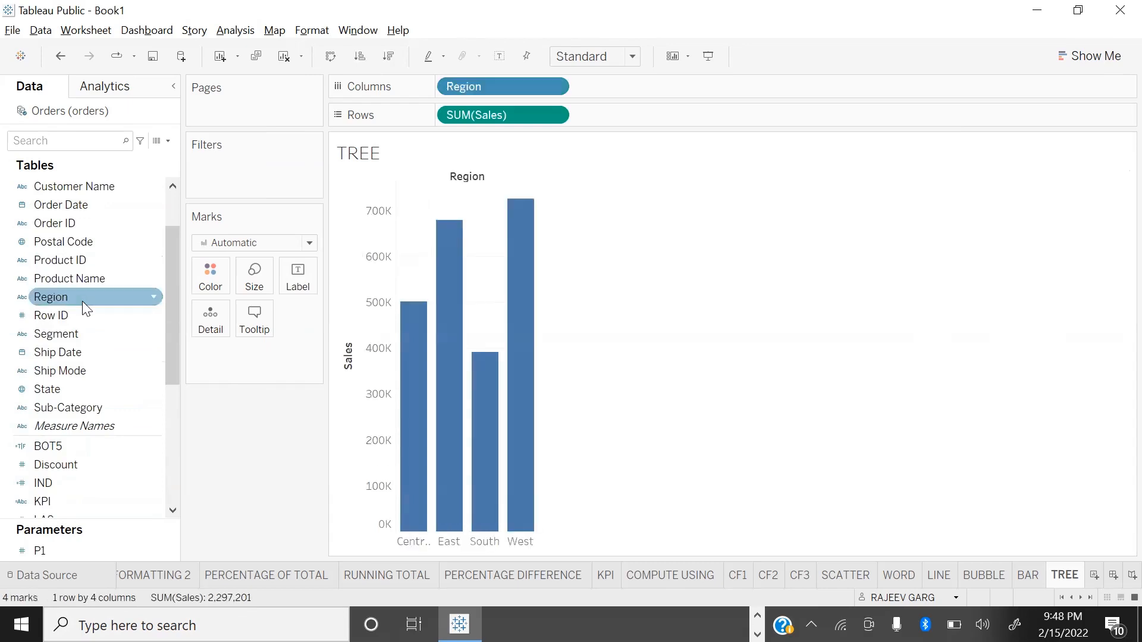
left_click_drag(508, 86, 211, 272)
left_click_drag(494, 116, 261, 288)
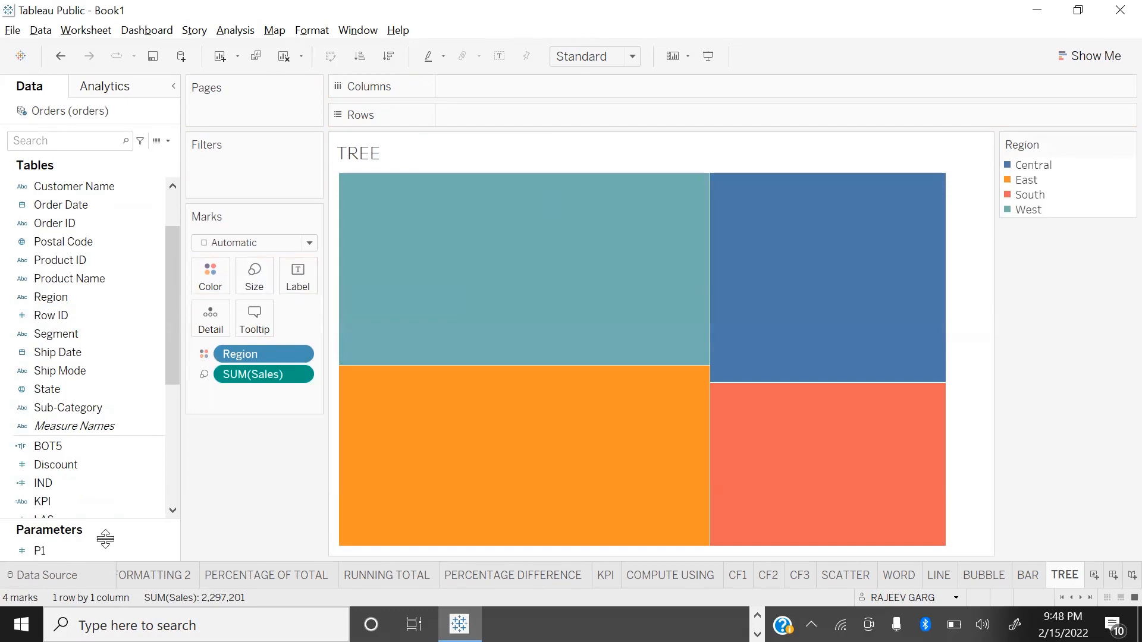
Step: Clear the sheet, assign Sales directly to mark size and fit the chart to Entire View
key("alt+shift+x")
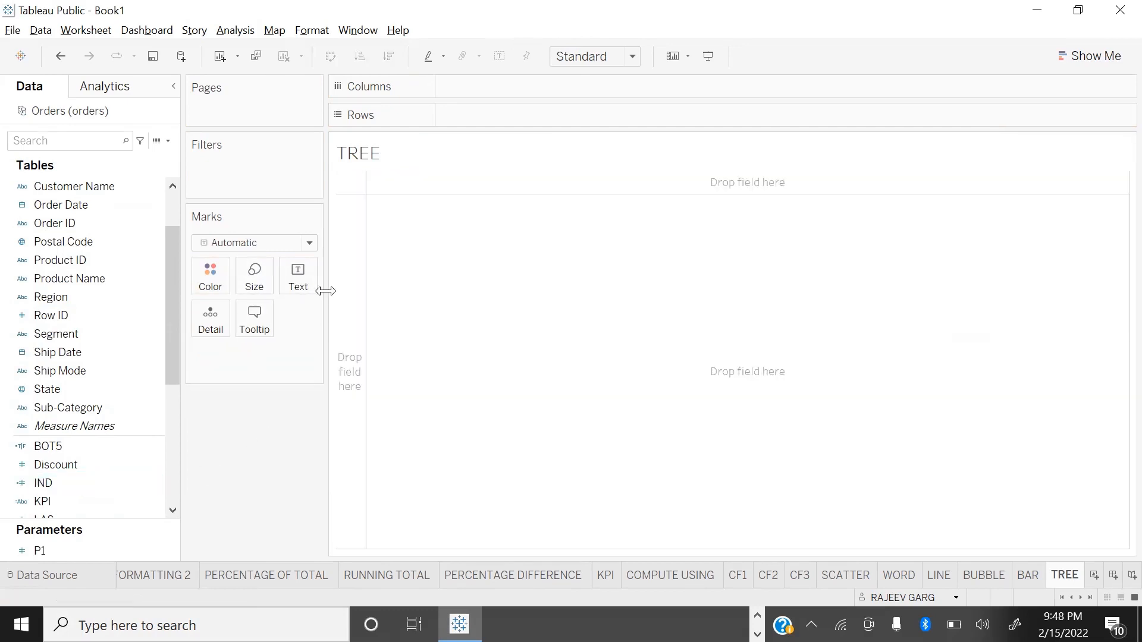
scroll(60, 464, "down", 3)
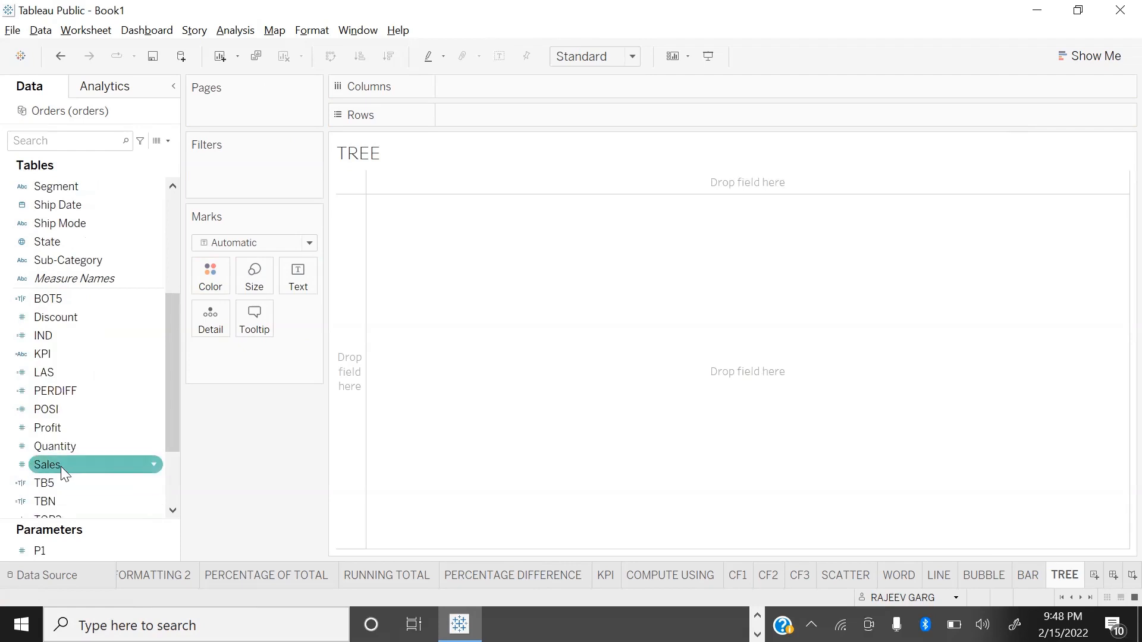
left_click(59, 450)
left_click_drag(59, 464, 254, 279)
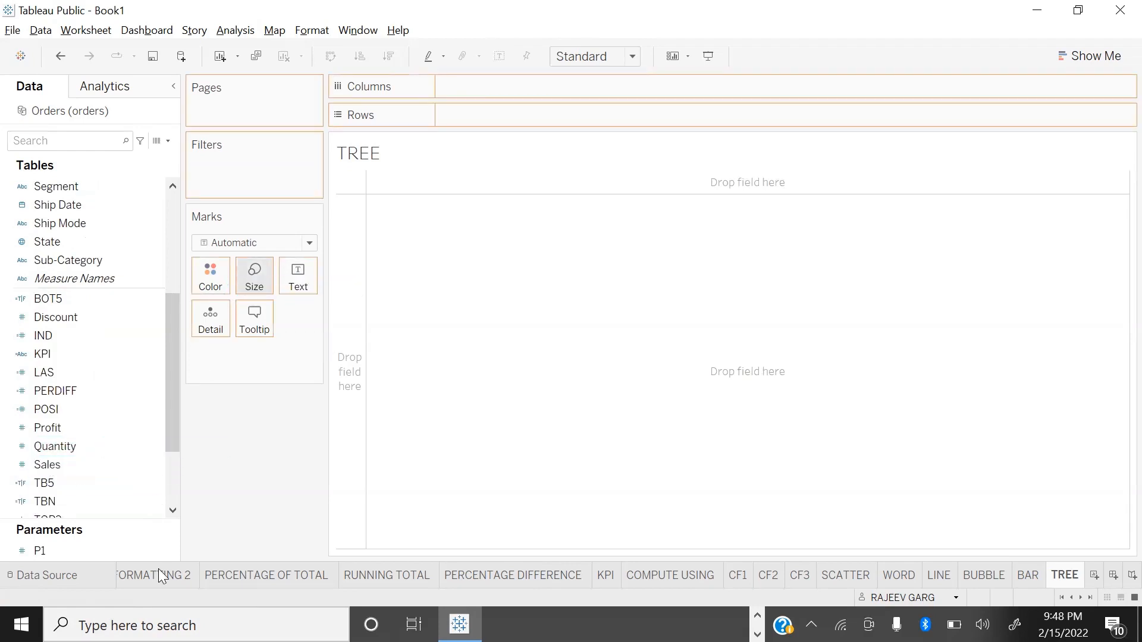
left_click(602, 59)
left_click(573, 117)
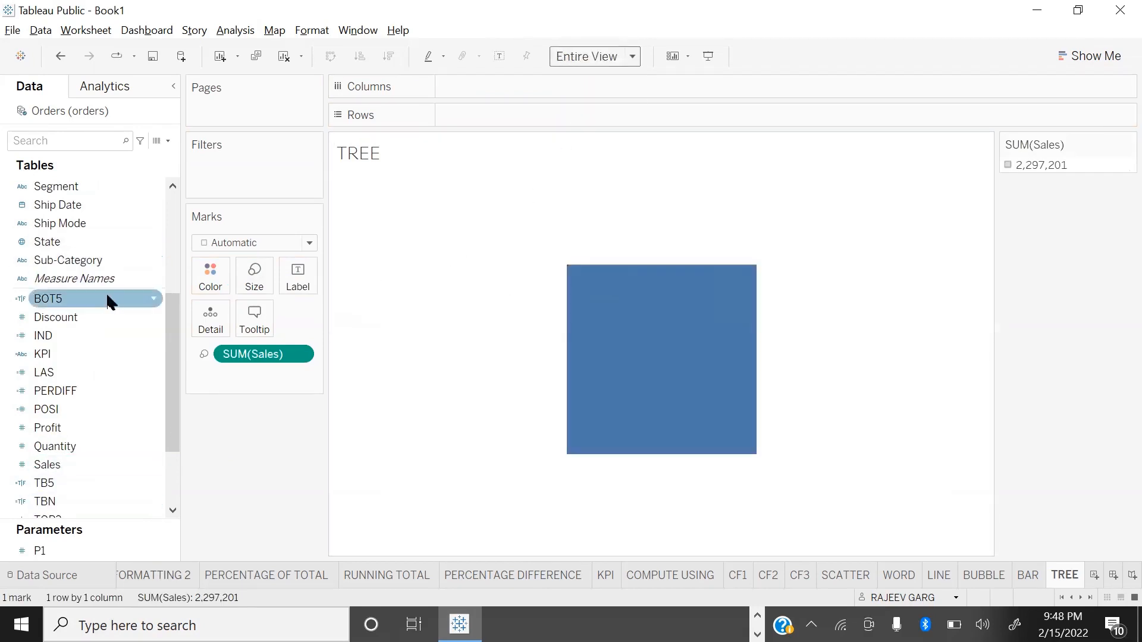
Step: Split the single Sales square into a treemap by assigning Region to colour
scroll(149, 244, "up", 3)
left_click_drag(37, 302, 184, 283)
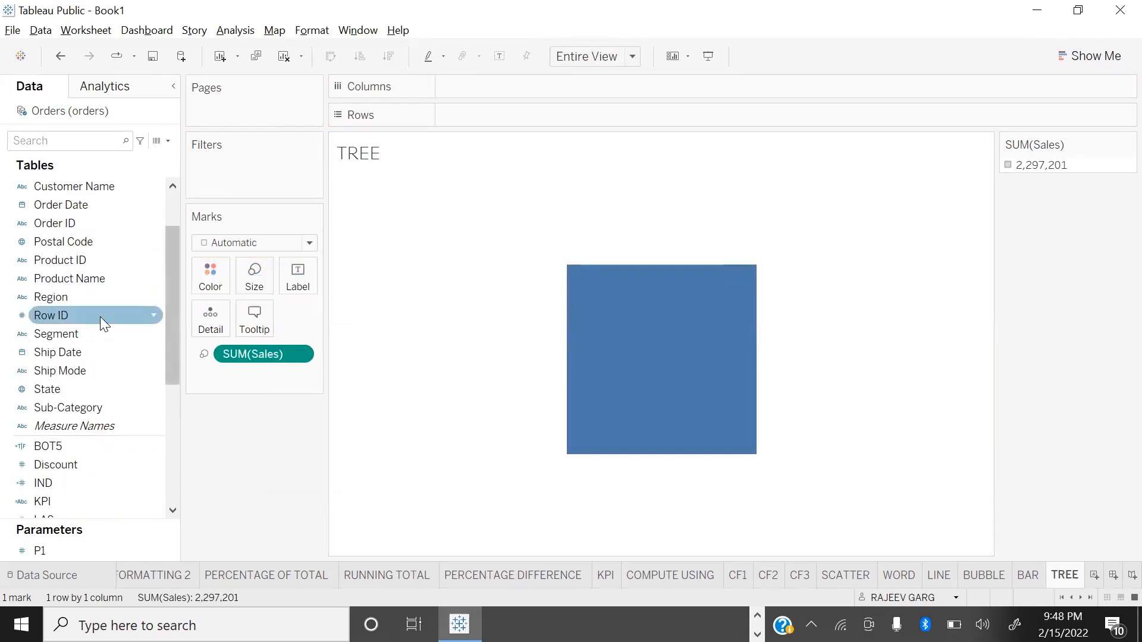
left_click_drag(63, 297, 217, 285)
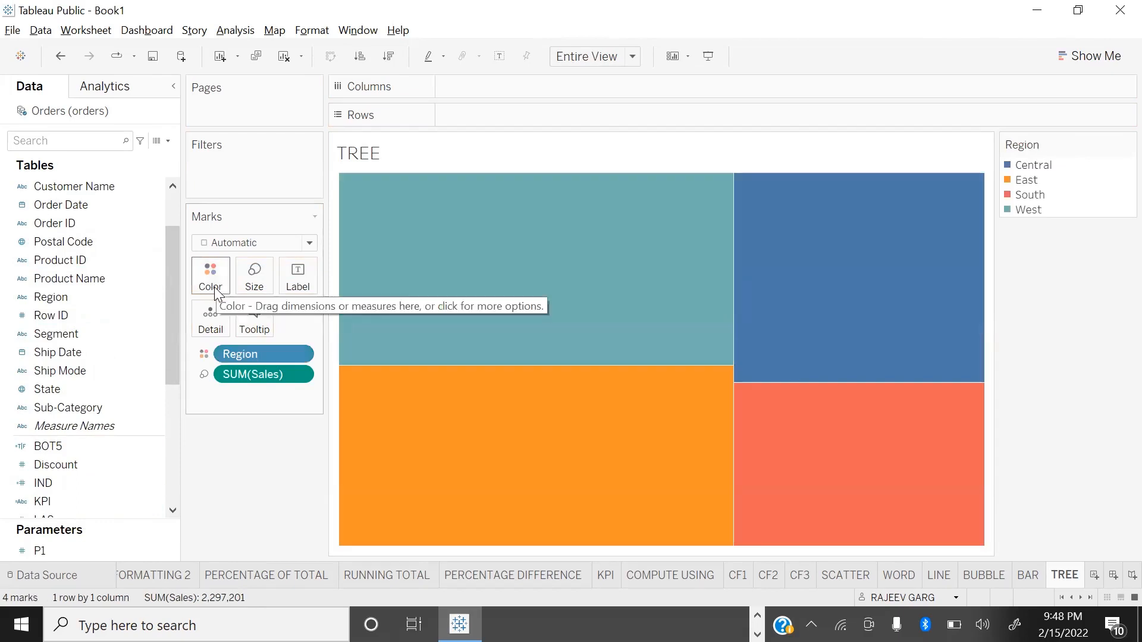
key("ctrl+z")
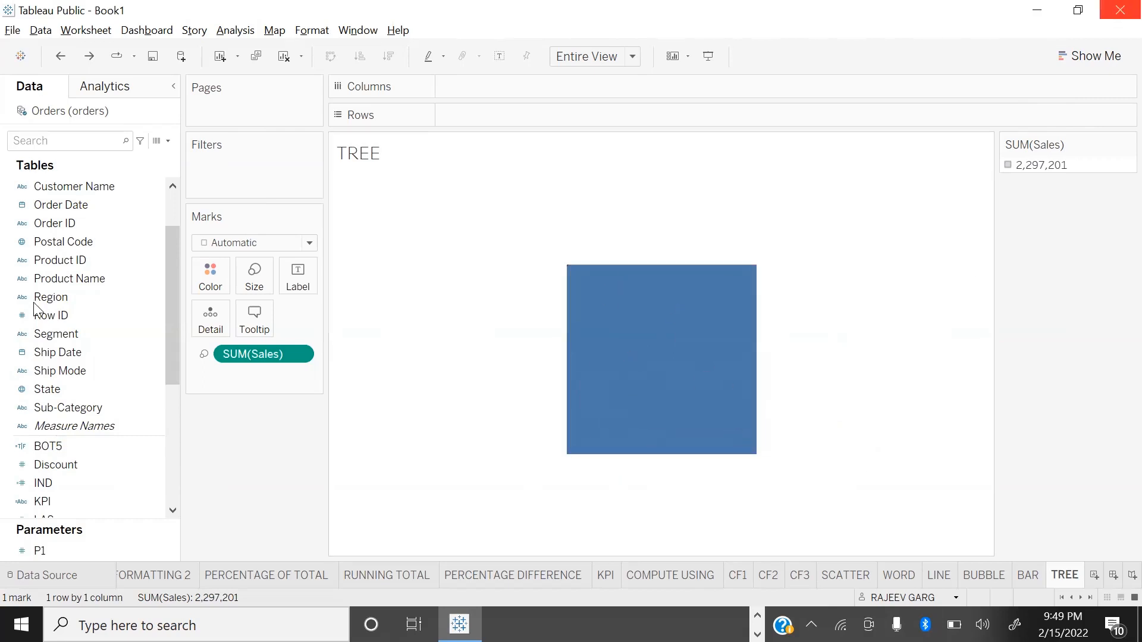
left_click_drag(36, 298, 201, 278)
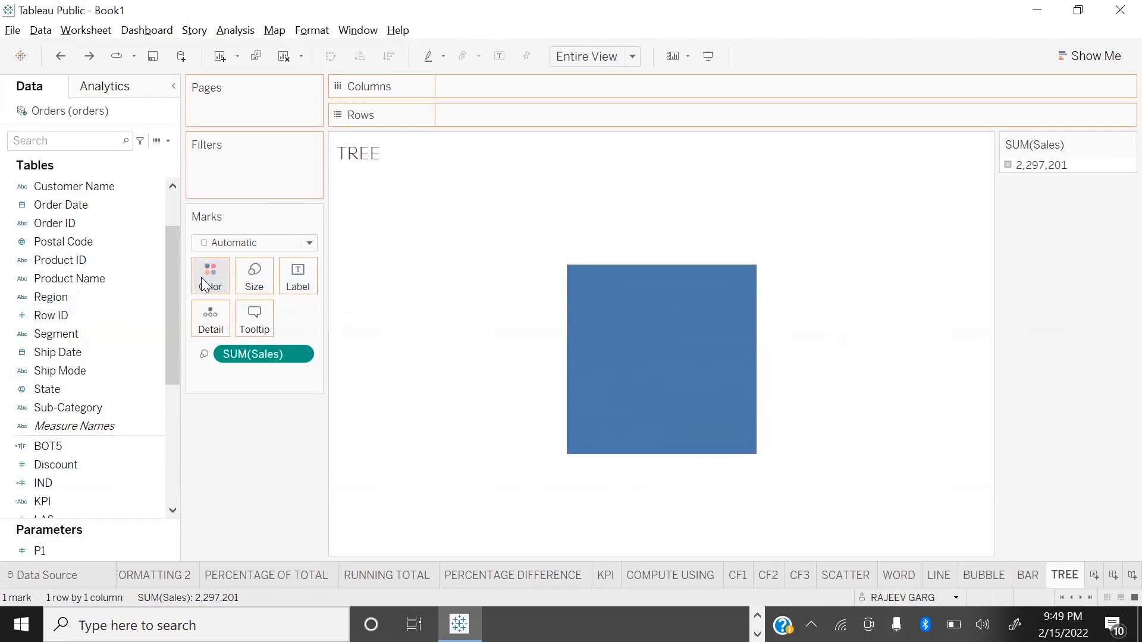
mouse_move(498, 563)
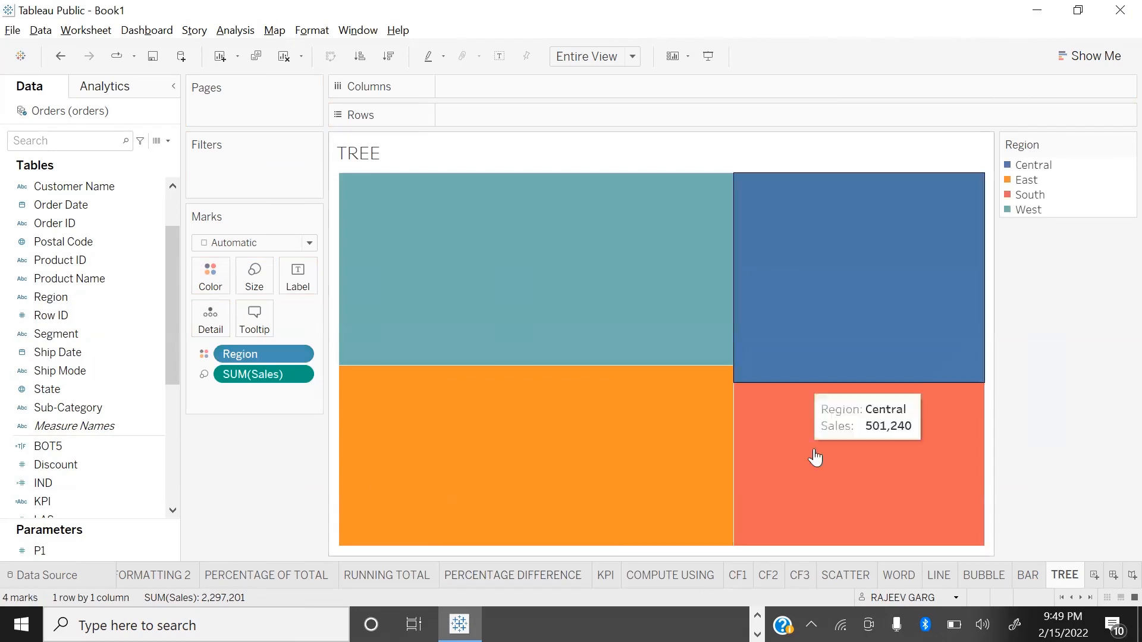
Step: Add Region and Sales as labels on the treemap rectangles
left_click_drag(75, 298, 297, 276)
scroll(67, 449, "down", 5)
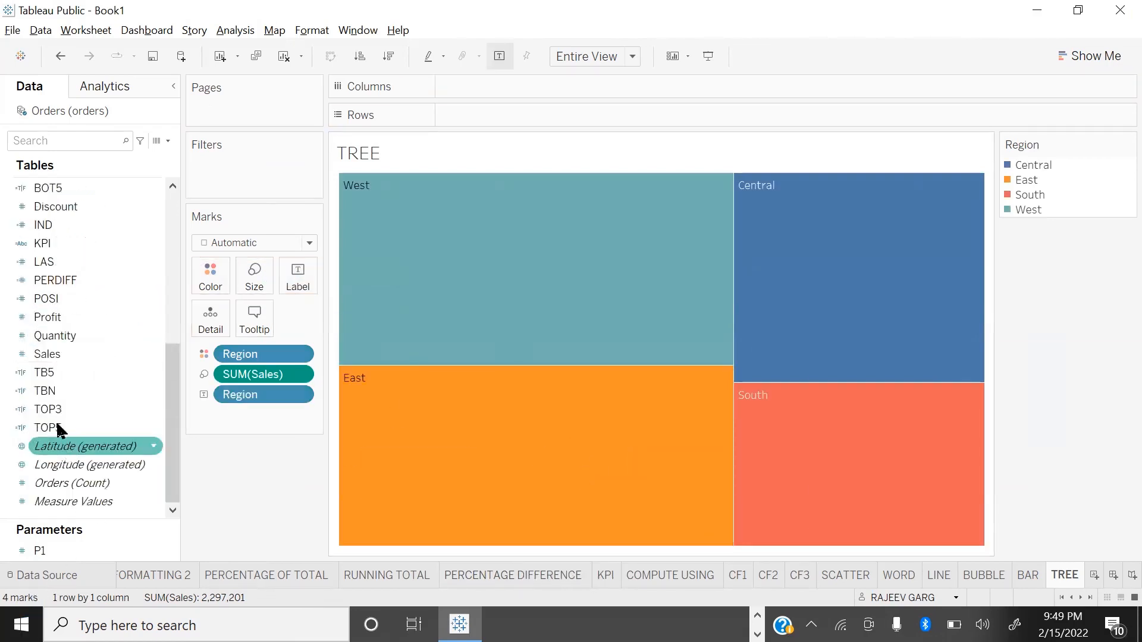
left_click_drag(45, 356, 299, 276)
Step: Break the treemap down further by adding Category and Segment as labels
scroll(120, 402, "up", 3)
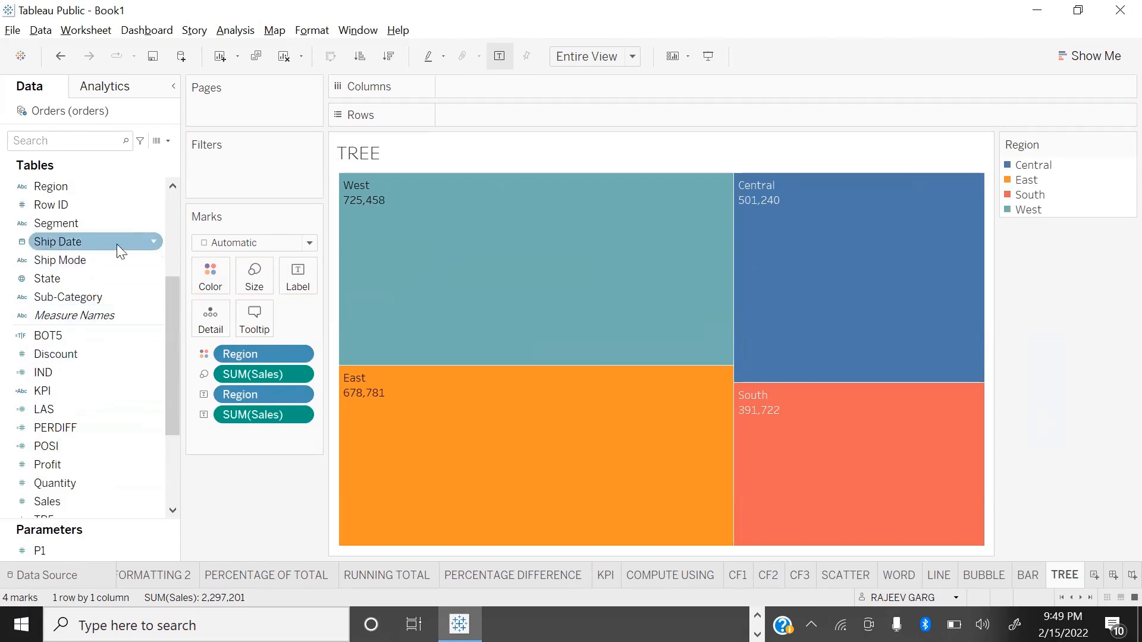
scroll(128, 235, "up", 3)
scroll(61, 202, "up", 1)
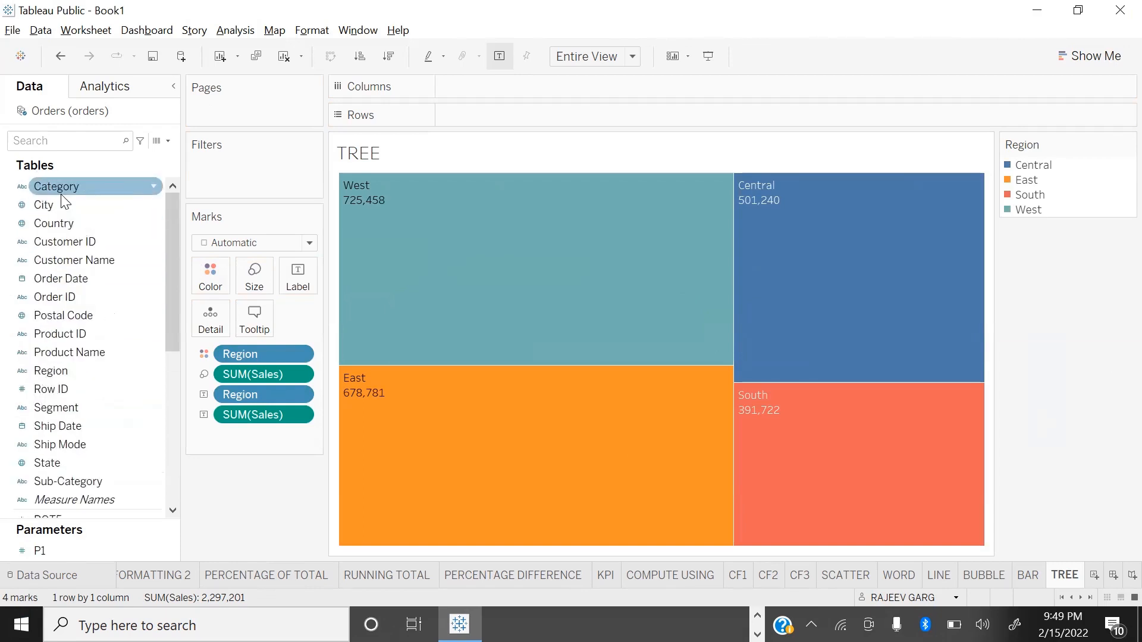
left_click_drag(62, 186, 296, 283)
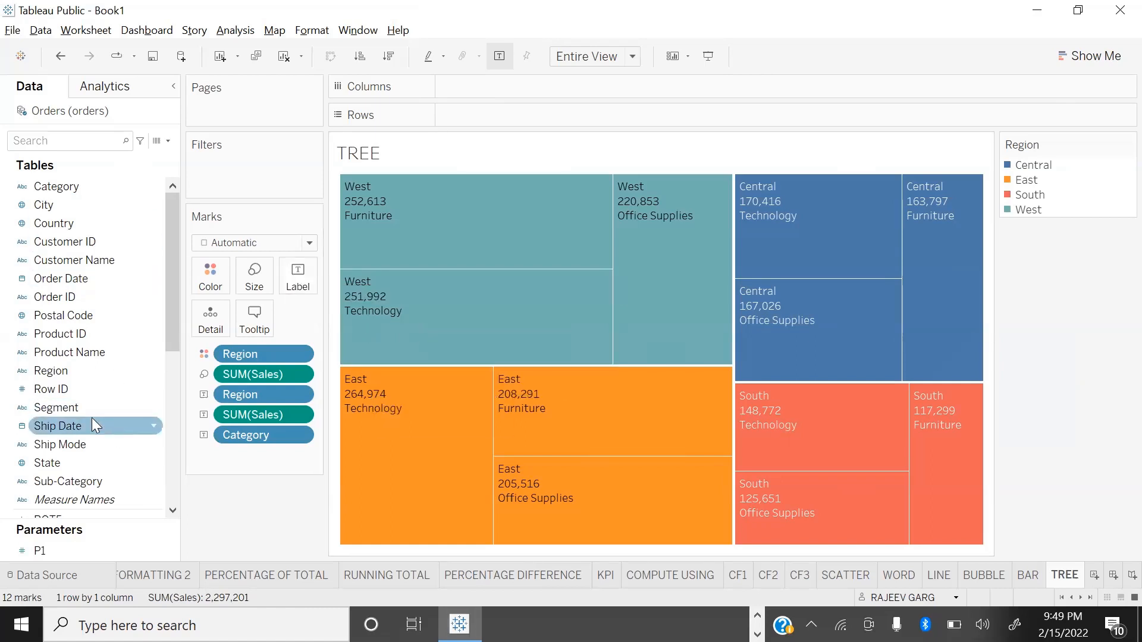
left_click_drag(92, 410, 306, 282)
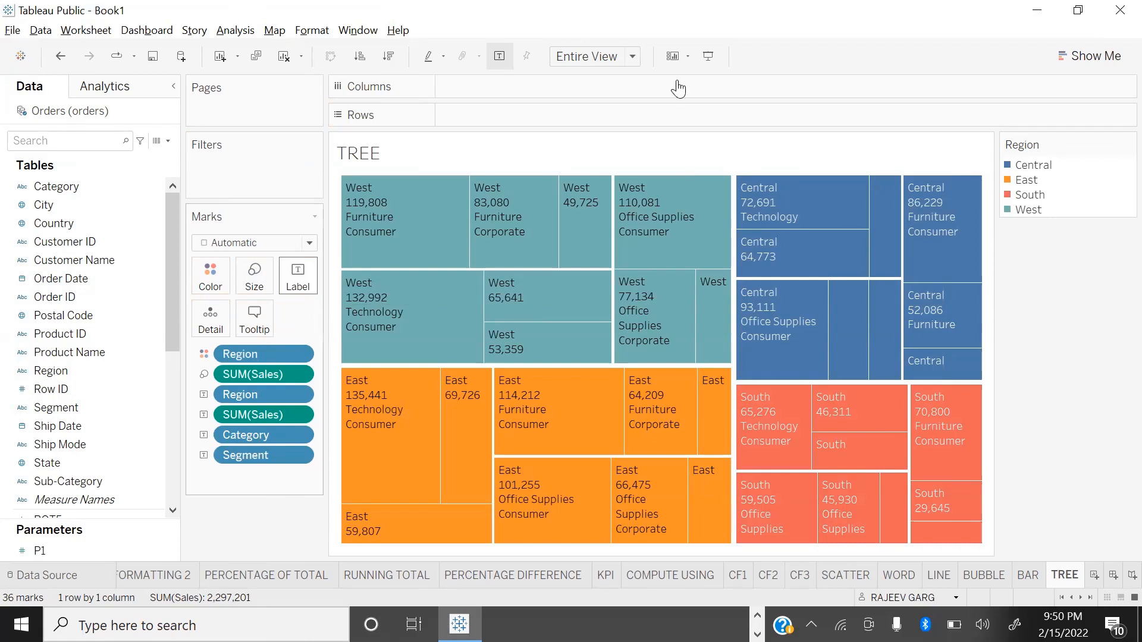
left_click(1068, 57)
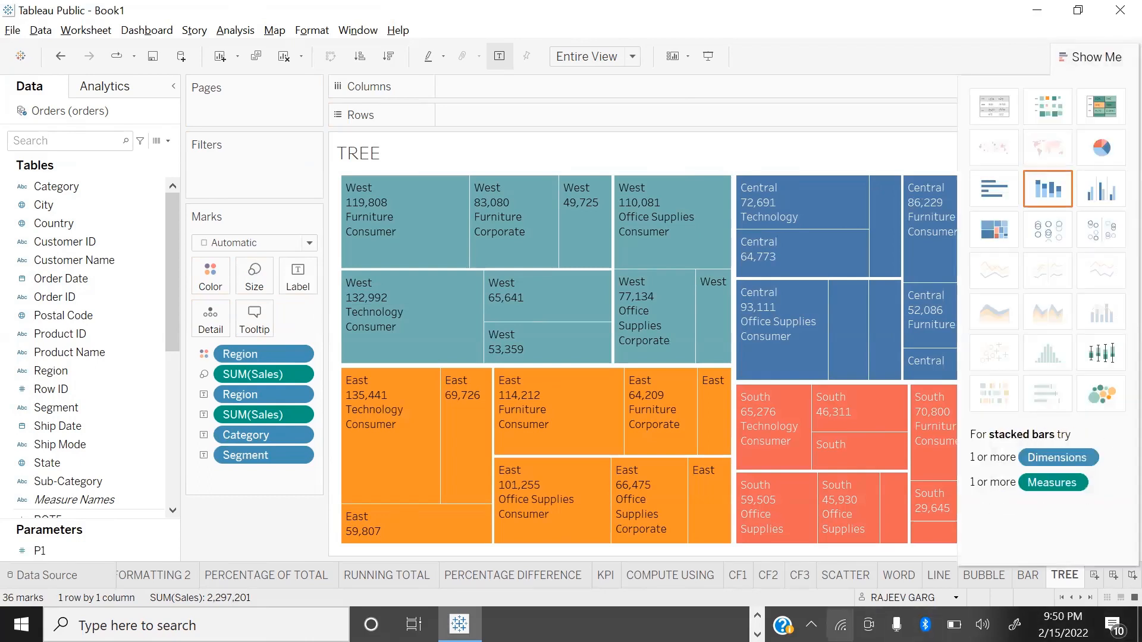
left_click(1081, 57)
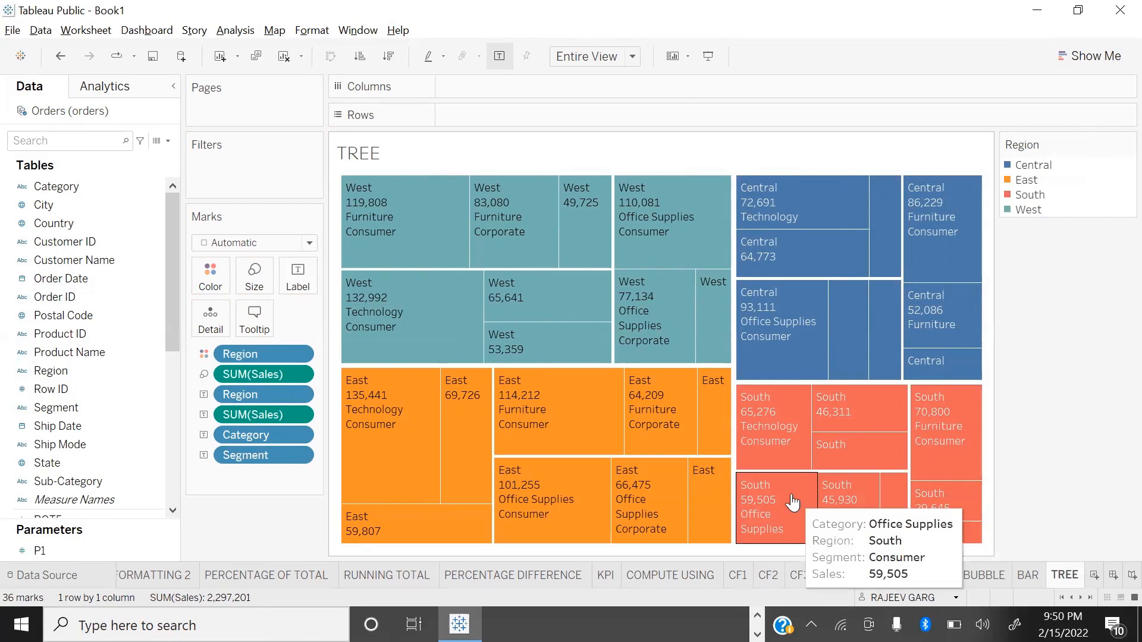